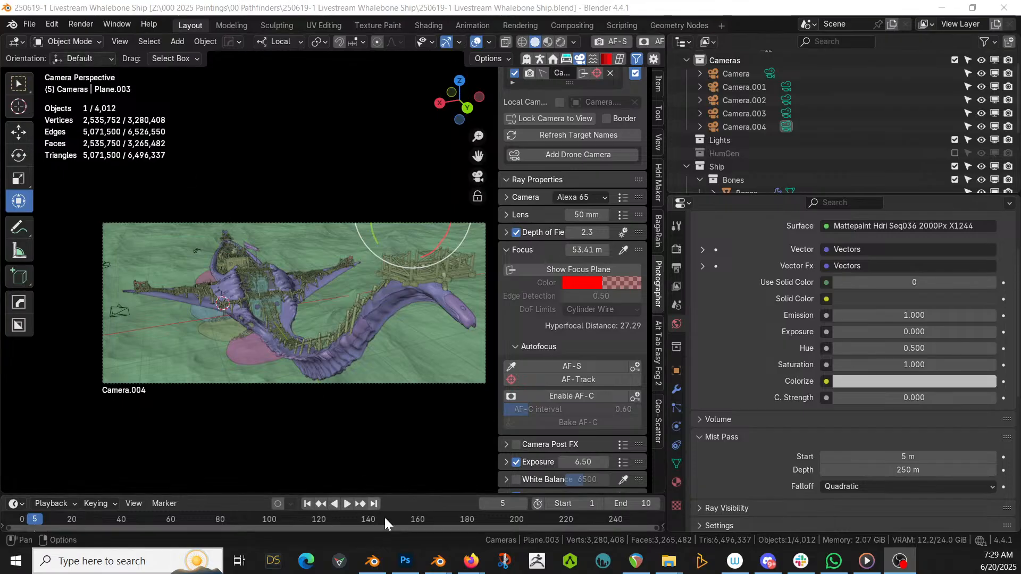
Switch to the unsaved Blender window containing the default cube scene
mouse_move(308, 366)
middle_down()
mouse_move(357, 372)
mouse_move(444, 349)
mouse_move(530, 349)
mouse_move(491, 385)
mouse_move(453, 391)
mouse_move(275, 380)
mouse_move(243, 389)
mouse_move(313, 326)
mouse_move(319, 345)
mouse_move(307, 358)
middle_up()
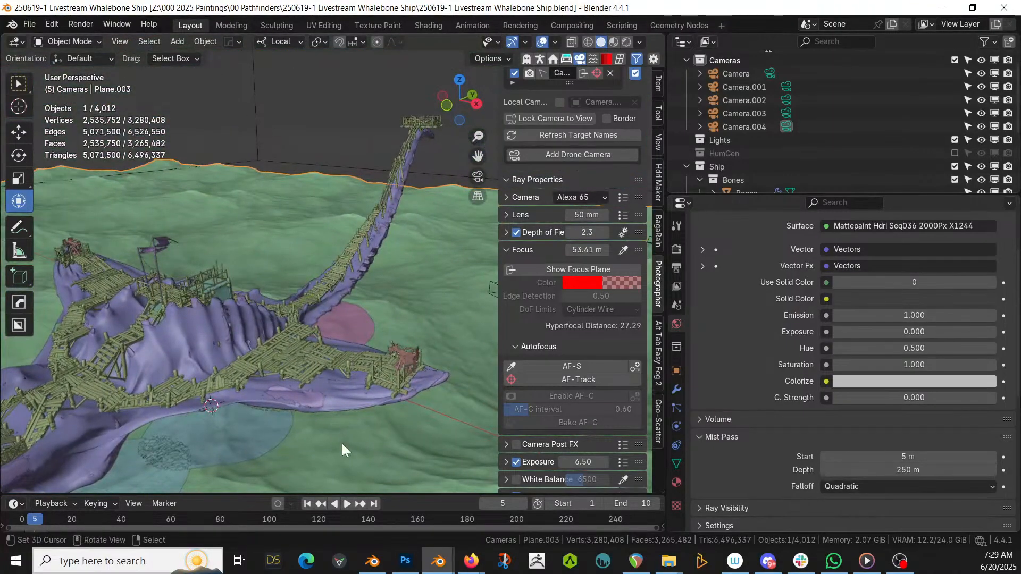
mouse_move(437, 563)
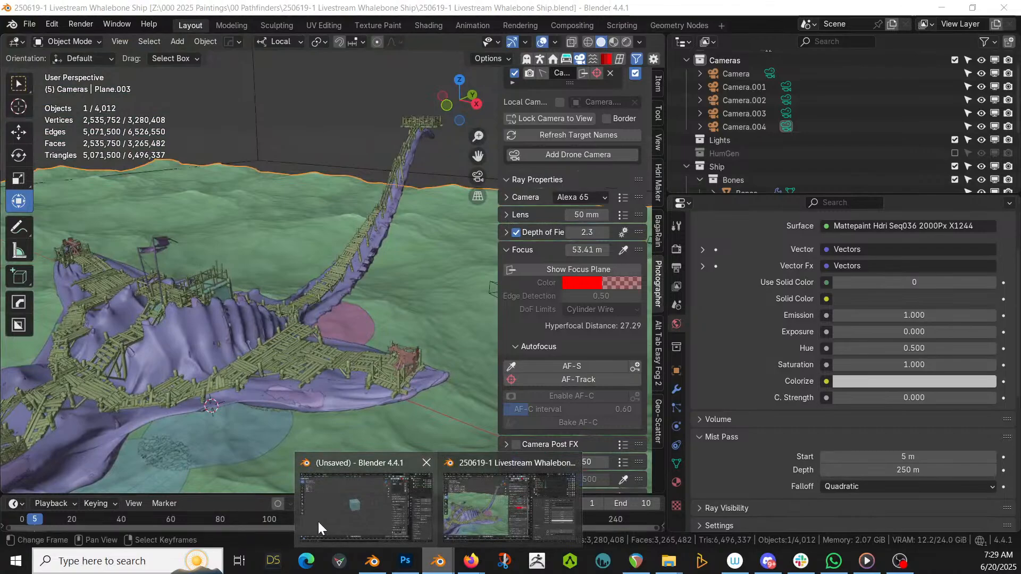
click(318, 522)
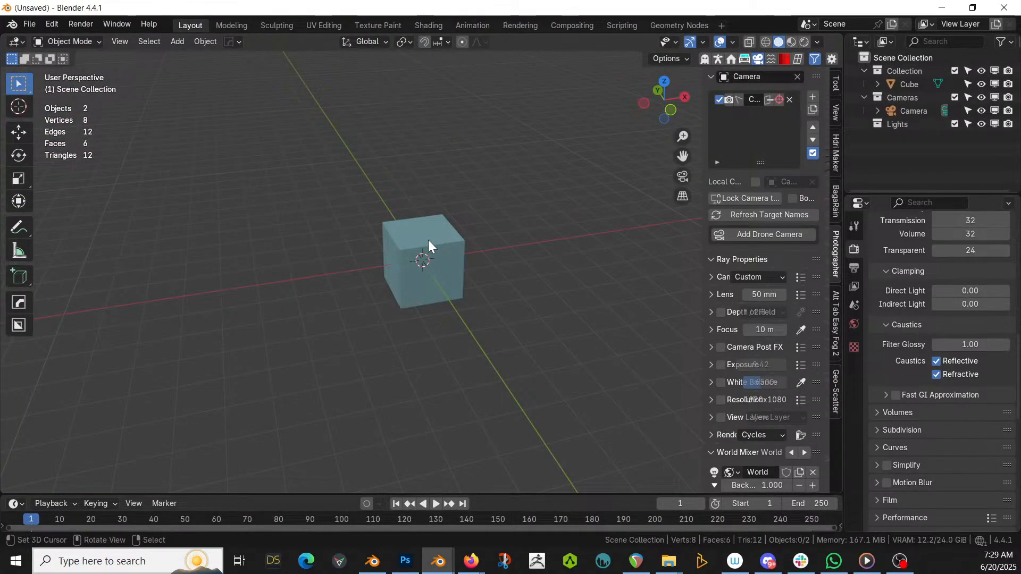
scroll(422, 237, down, 5)
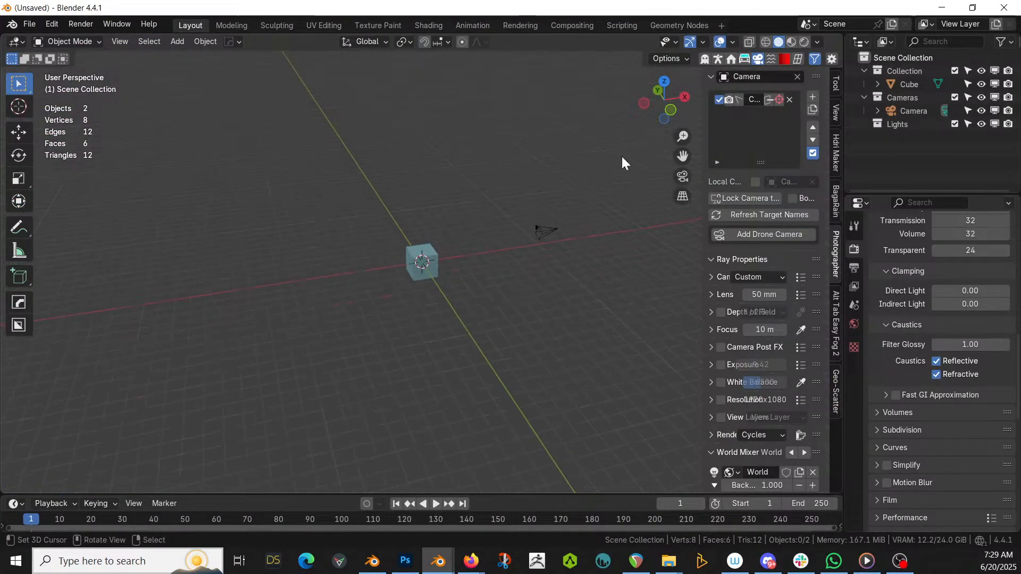
Add an Ocean physics modifier to the default cube
click(911, 84)
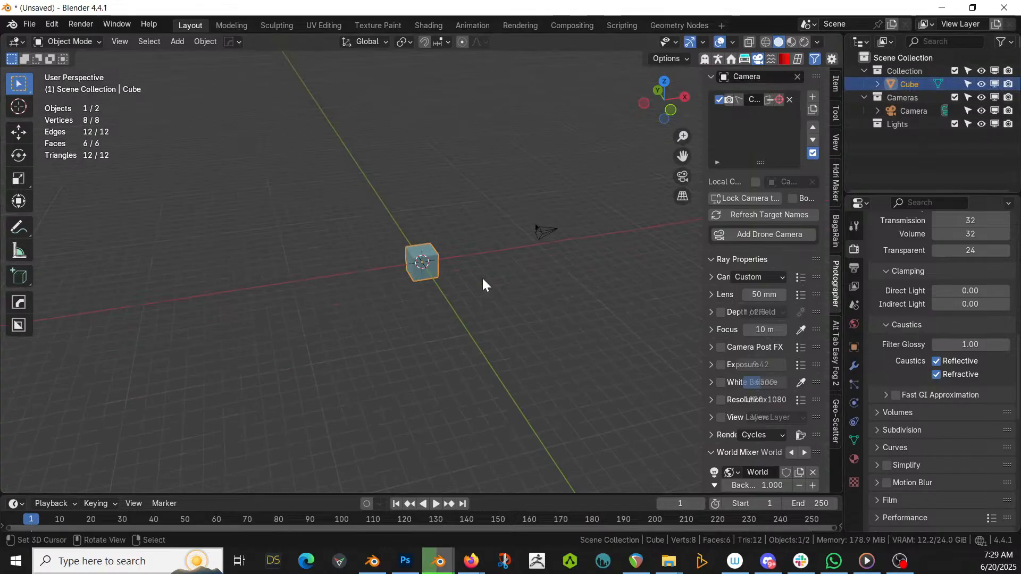
click(854, 366)
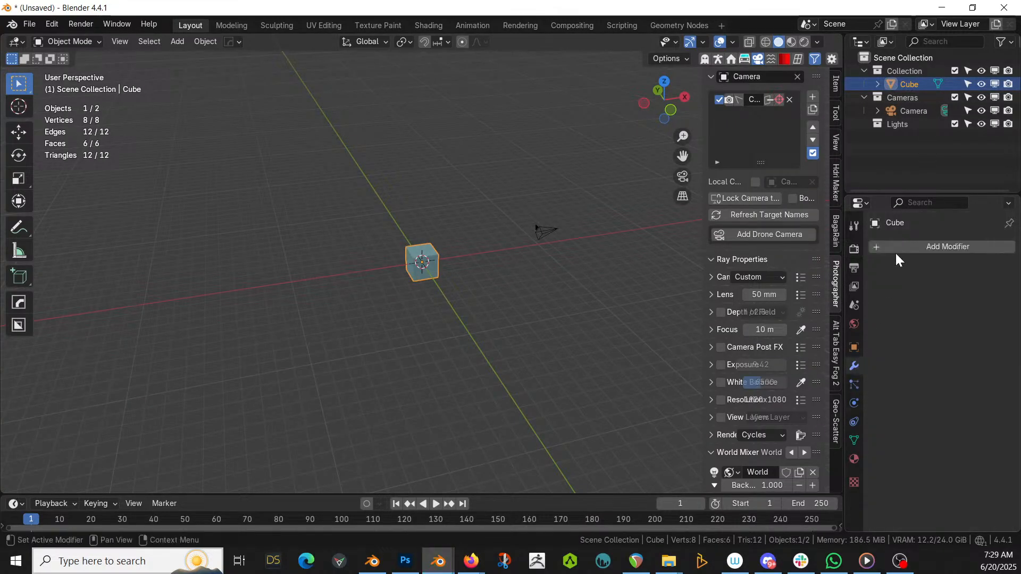
click(899, 247)
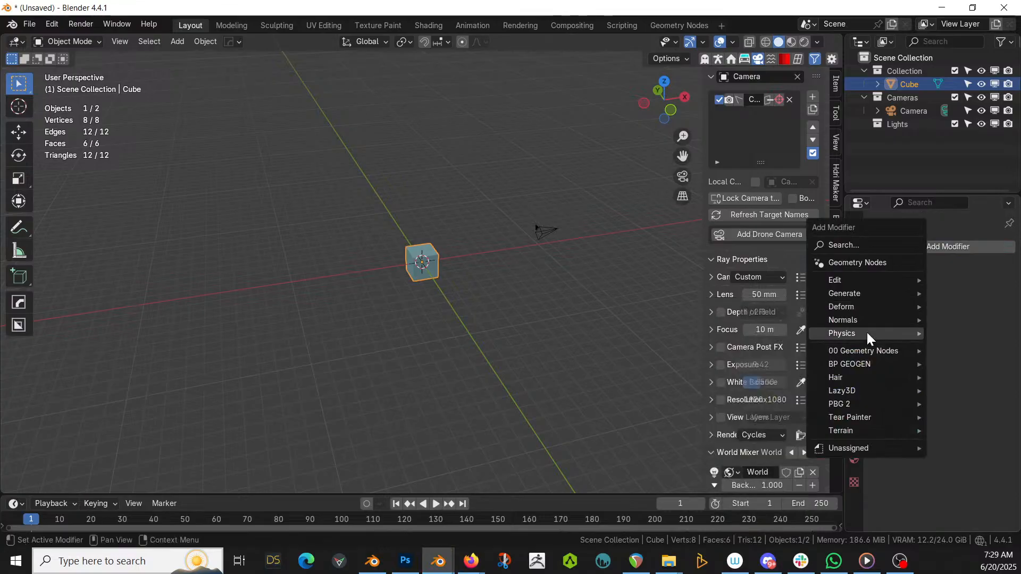
mouse_move(866, 335)
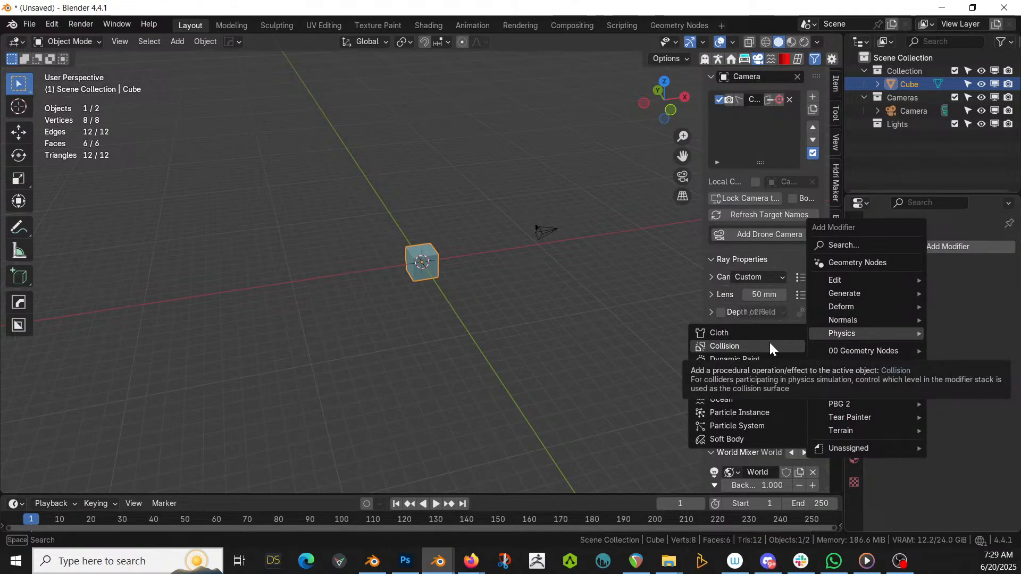
click(732, 399)
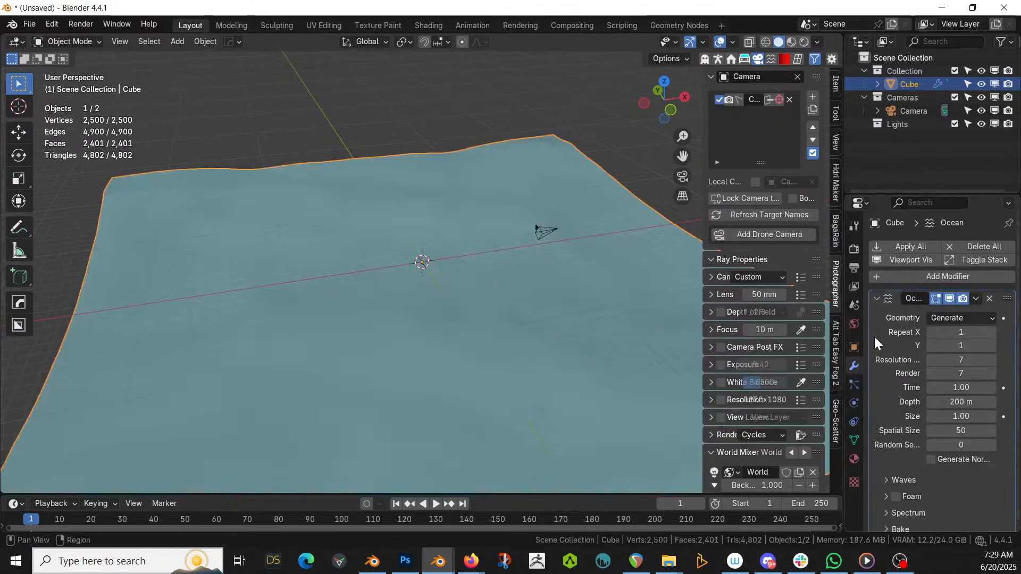
Set the Ocean modifier's Repeat X and Y to 8 and its viewport resolution to 12
click(961, 332)
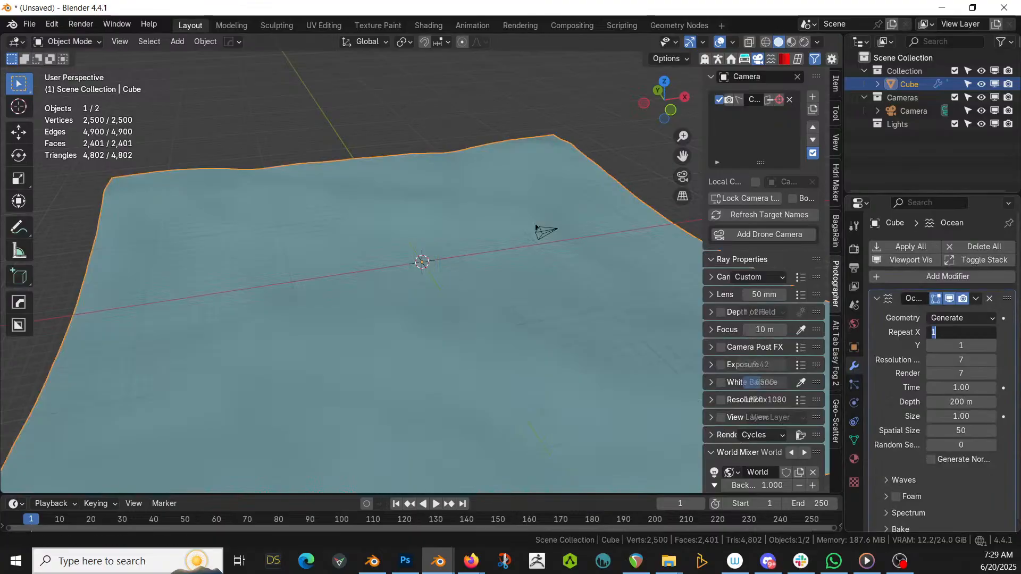
text(8)
key(Tab)
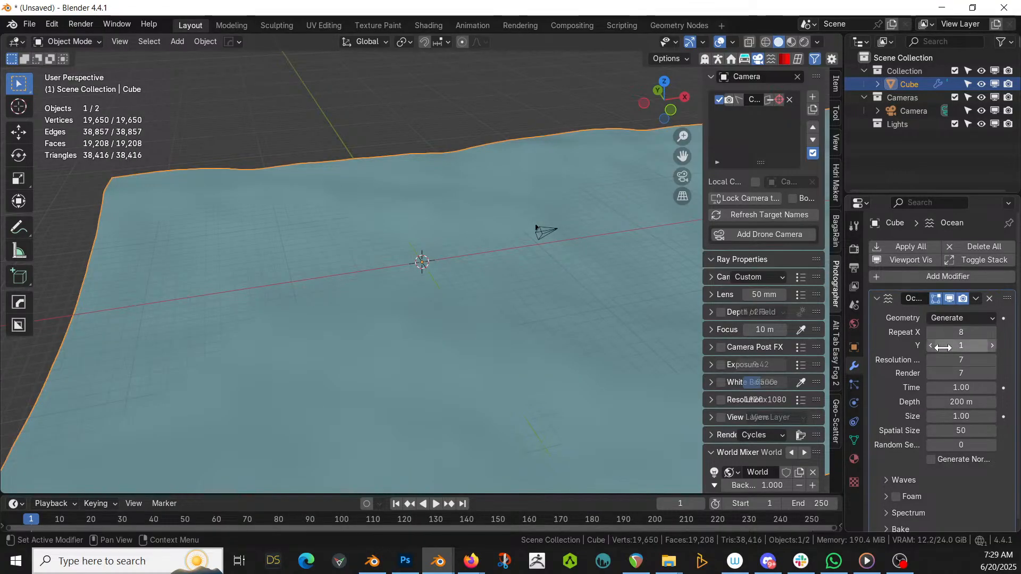
text(8)
key(Return)
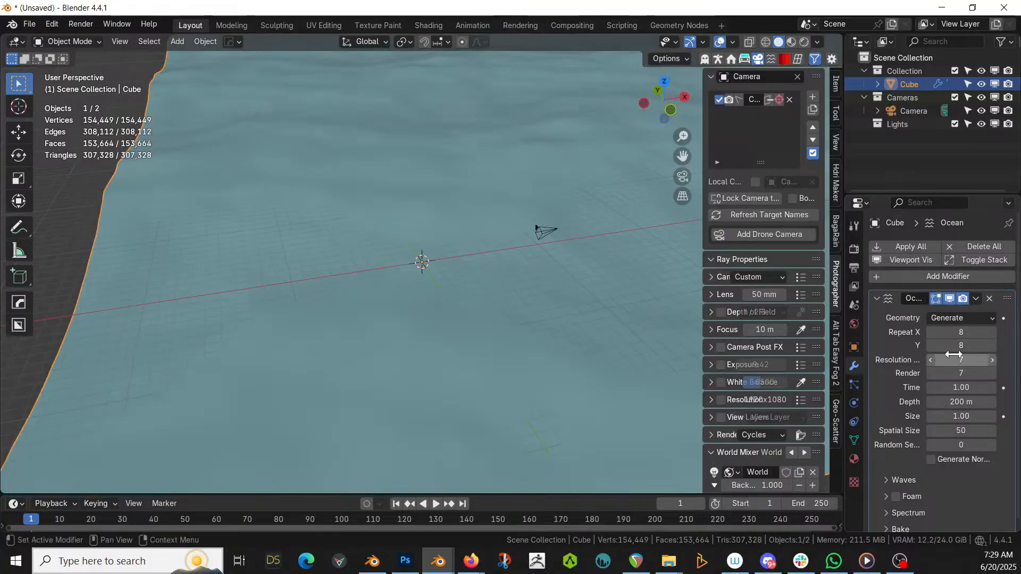
text(12)
key(Return)
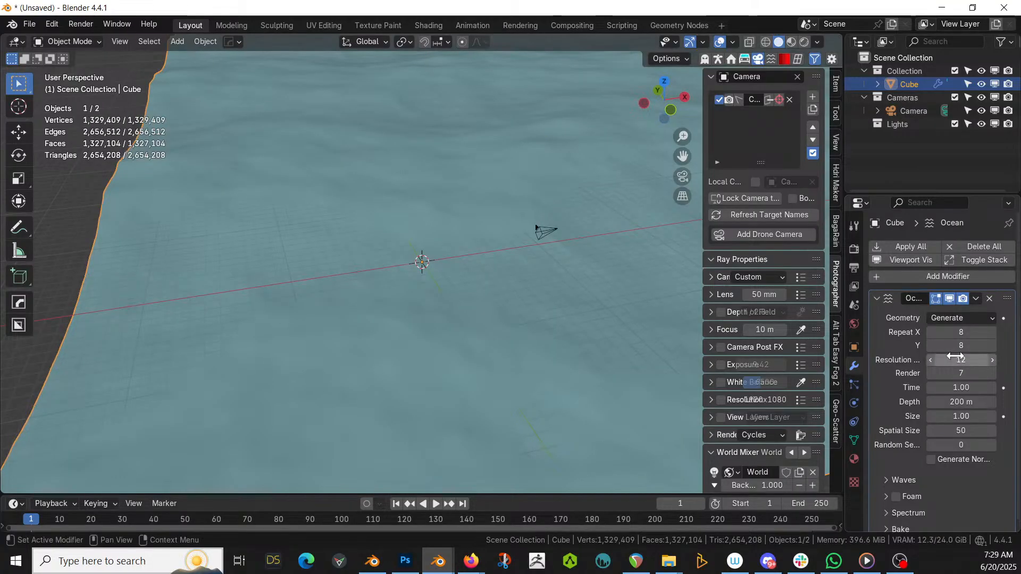
Examine the ocean's extent and repeating wave pattern from the top view, through the camera and from a low angle
scroll(629, 189, down, 4)
shift+middle_drag(443, 275, 254, 405)
key(KP_7)
scroll(252, 405, down, 7)
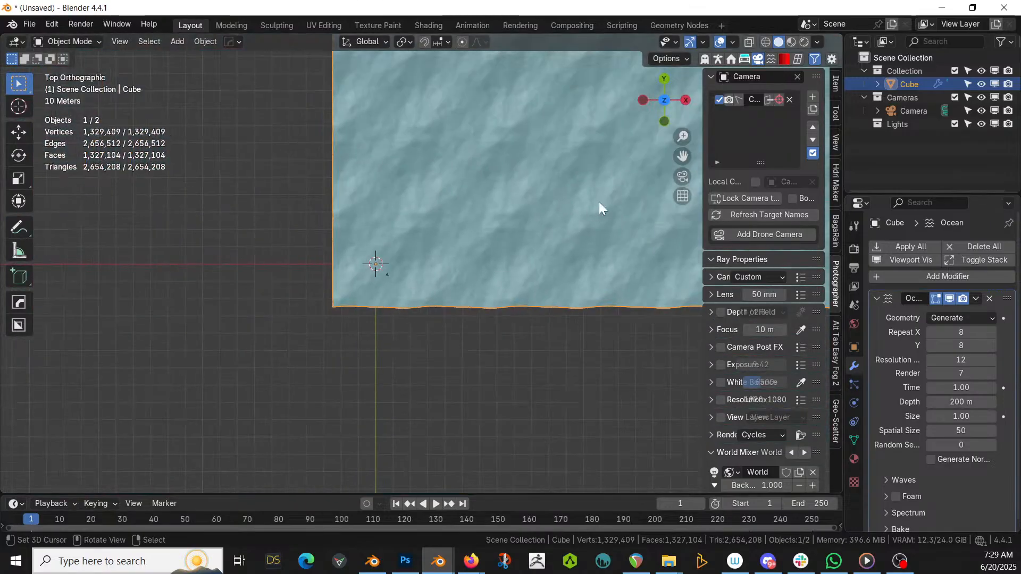
scroll(599, 202, down, 3)
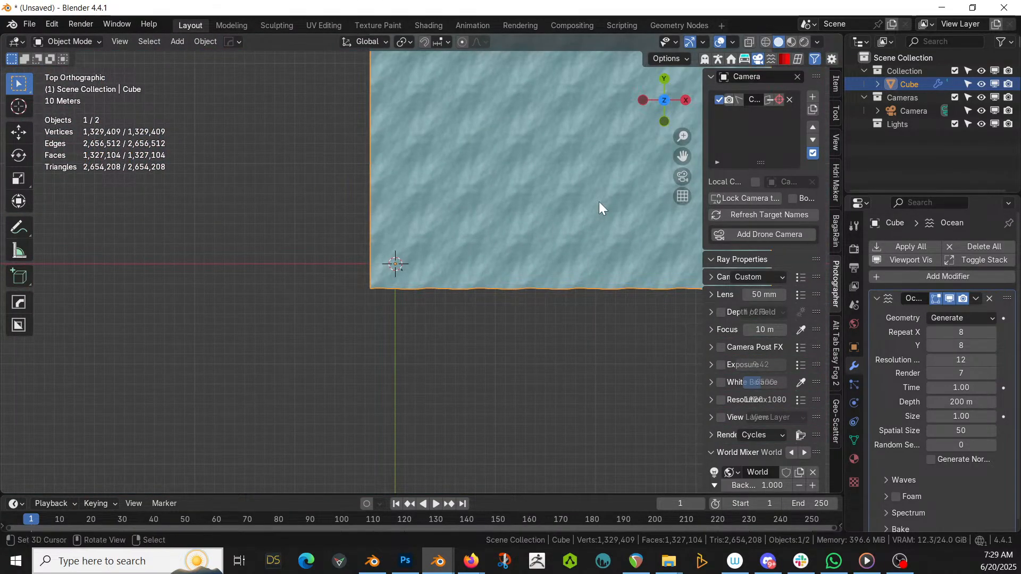
scroll(599, 202, down, 3)
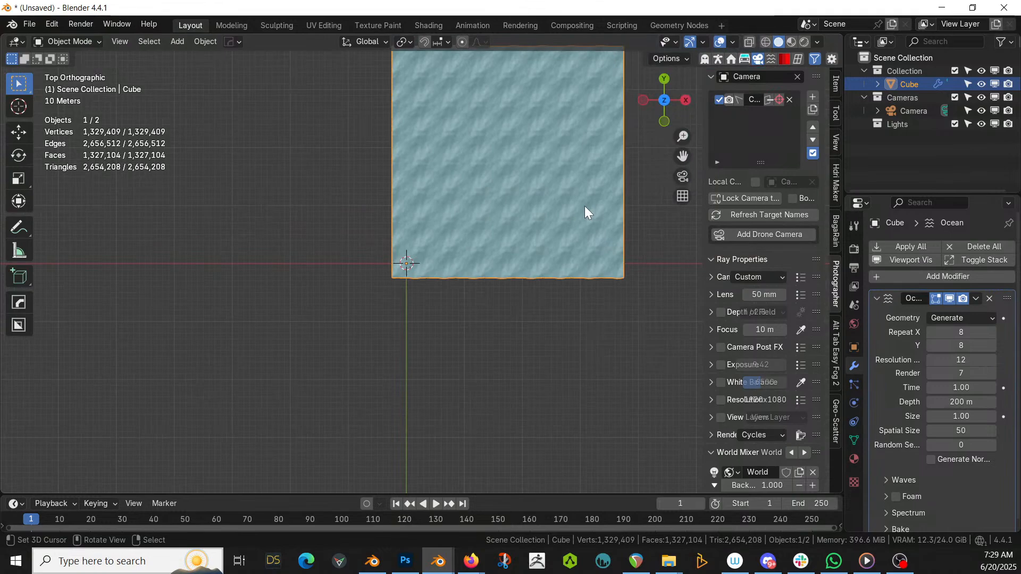
scroll(585, 210, down, 2)
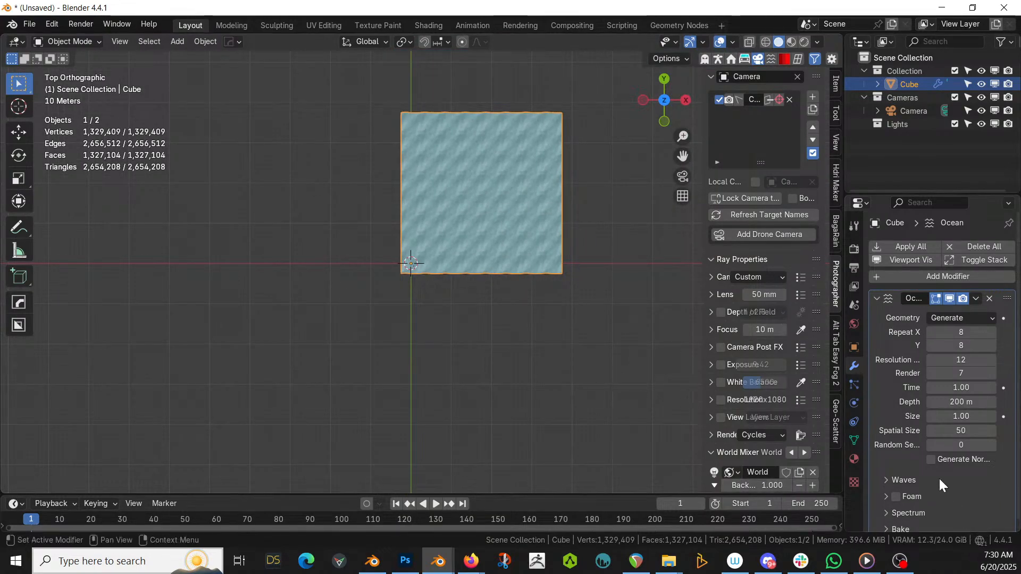
middle_drag(645, 352, 399, 190)
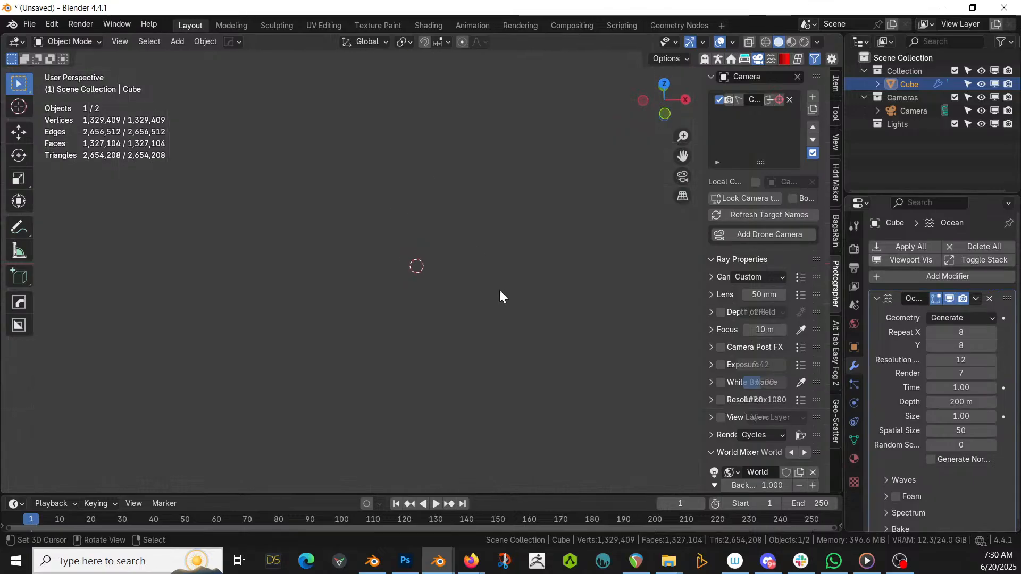
key(KP_0)
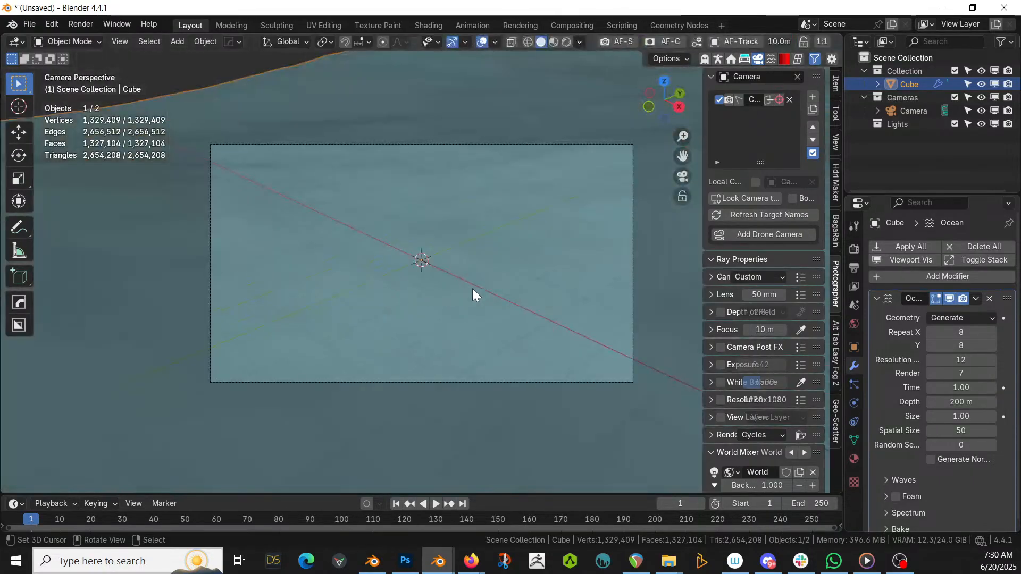
middle_drag(471, 288, 136, 287)
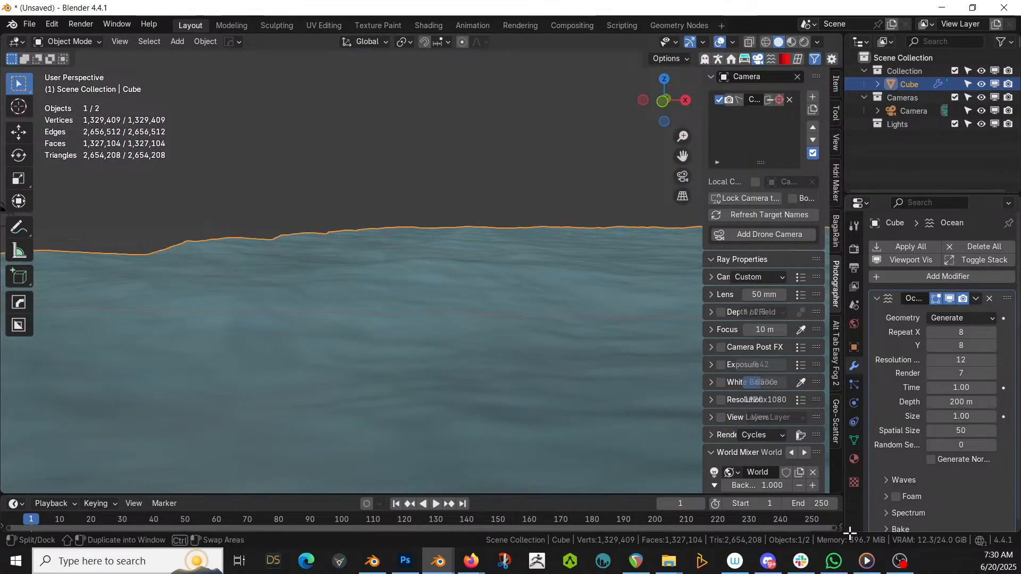
Set the Ocean modifier's wave scale to 1.260
click(888, 478)
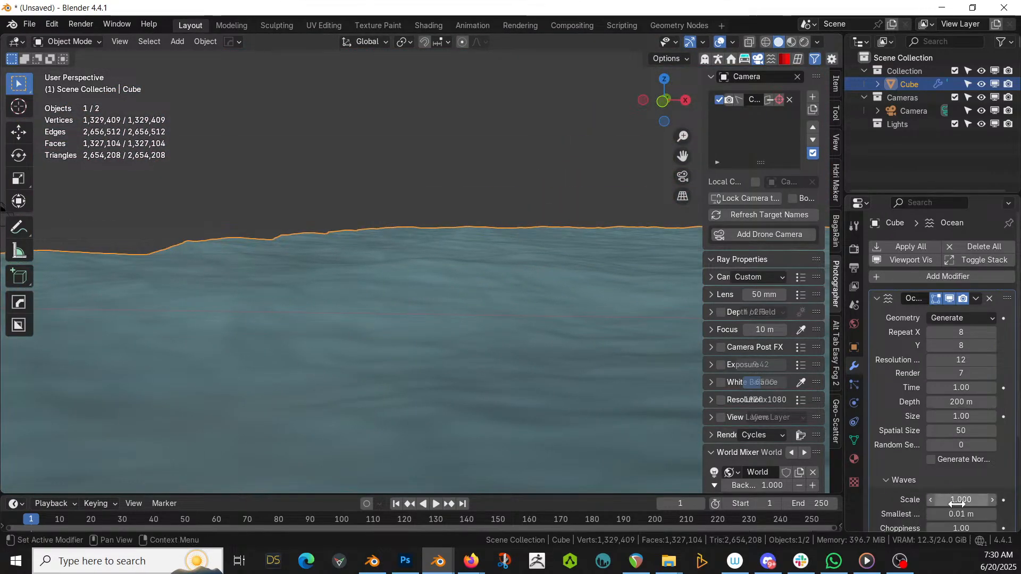
mouse_move(961, 500)
mouse_down()
mouse_move(980, 499)
mouse_move(963, 500)
mouse_up()
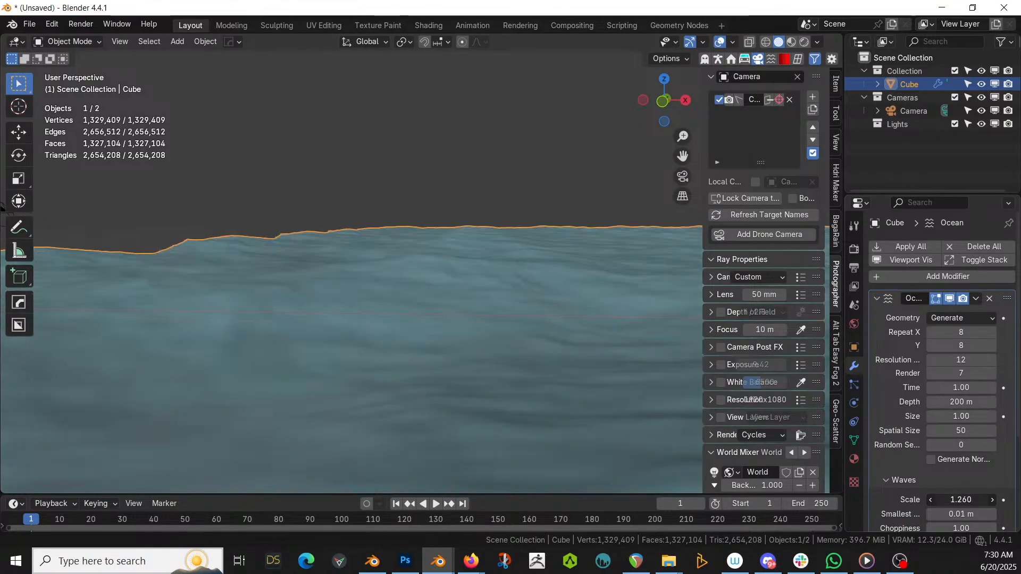
middle_drag(431, 292, 576, 293)
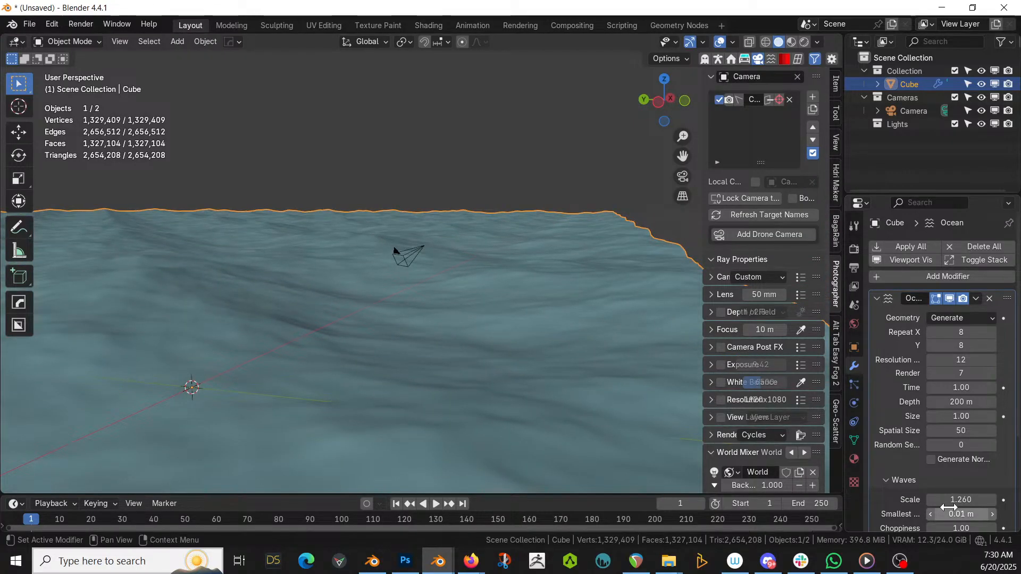
scroll(951, 505, down, 3)
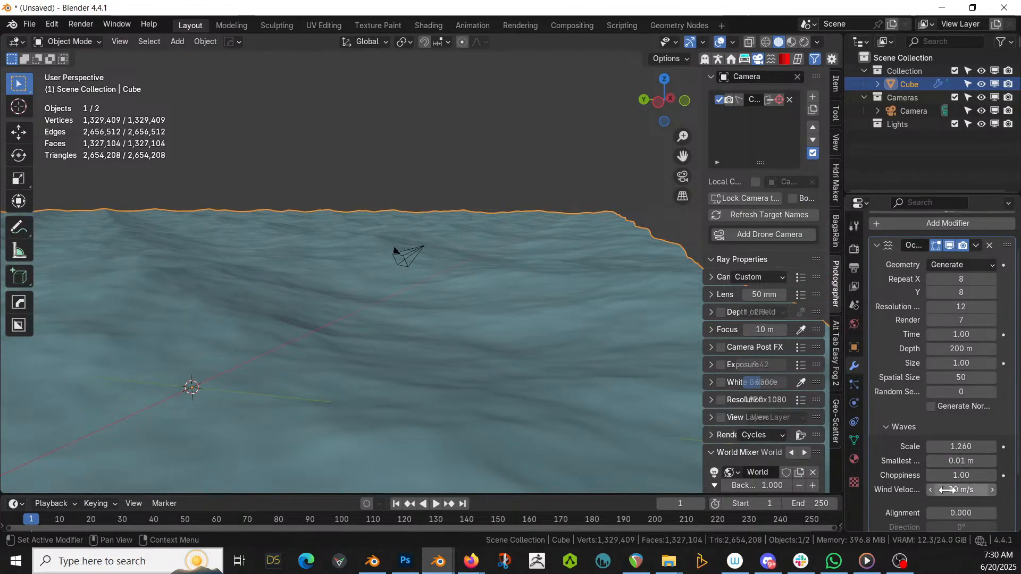
scroll(951, 496, down, 3)
middle_drag(413, 224, 287, 186)
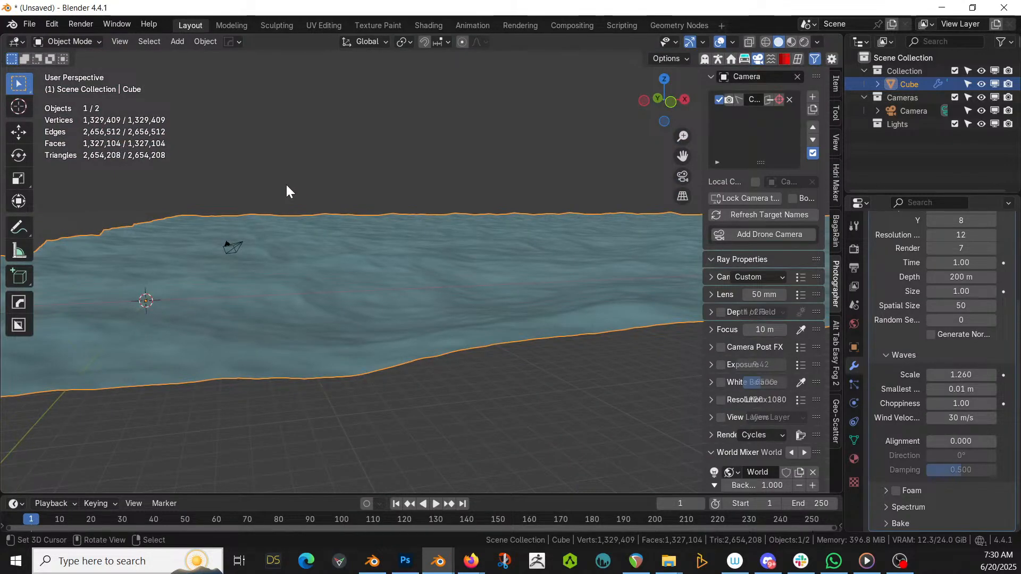
middle_drag(483, 187, 69, 488)
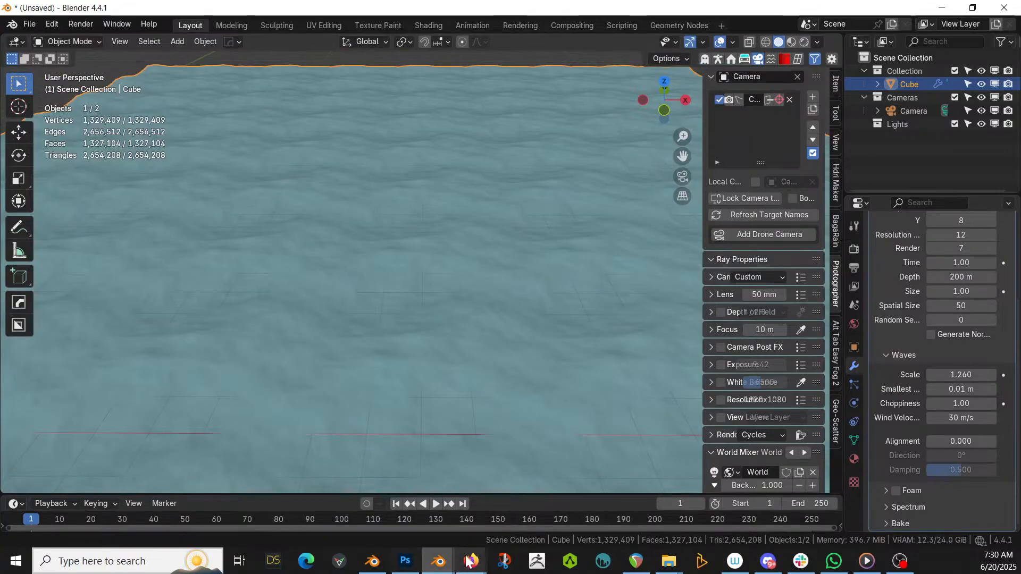
Open the recent file 3D Tudor Blender Boat Geometry Node in a separate Blender window and copy its boat hull object
right_click(447, 562)
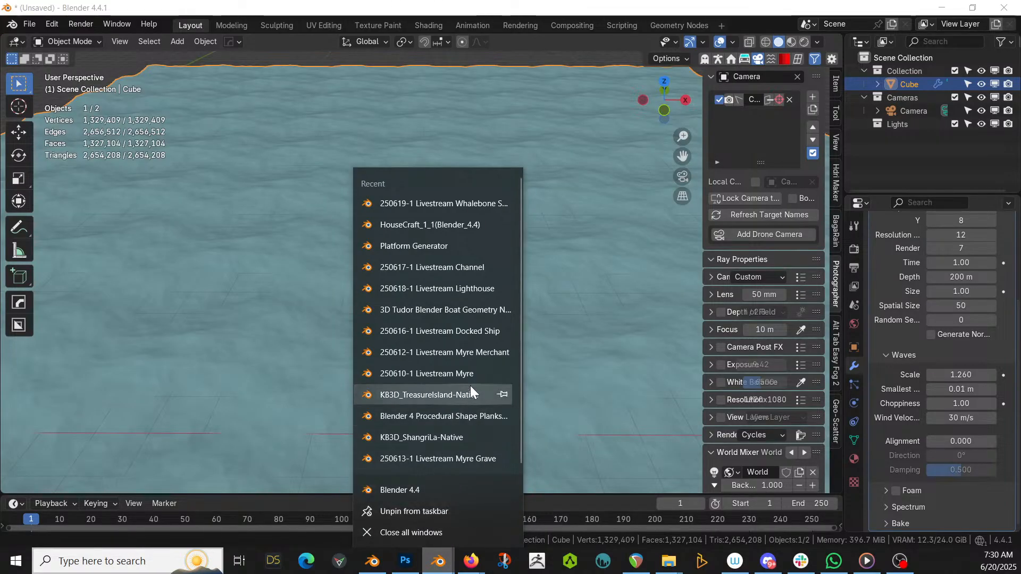
click(468, 308)
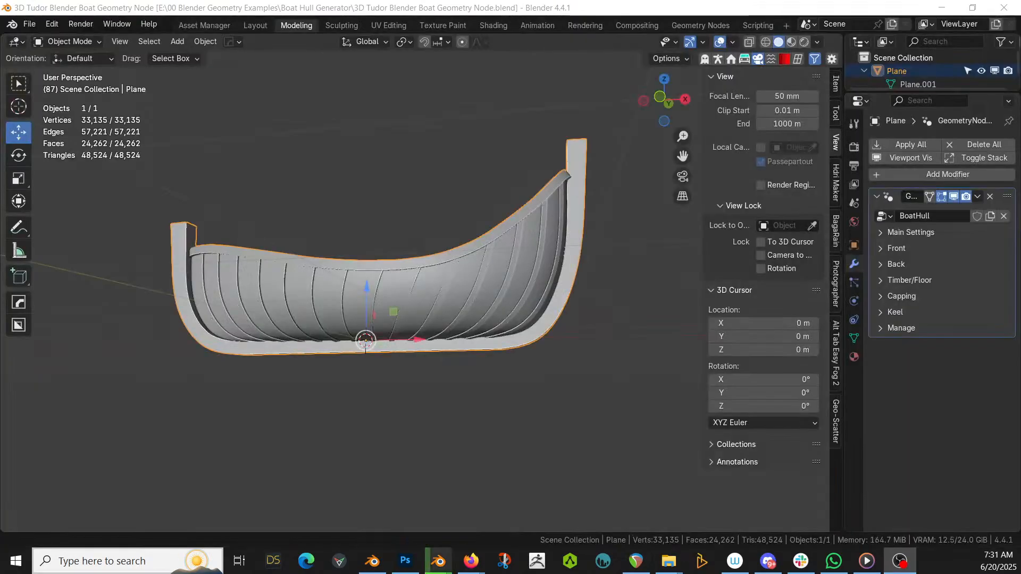
middle_drag(445, 158, 375, 250)
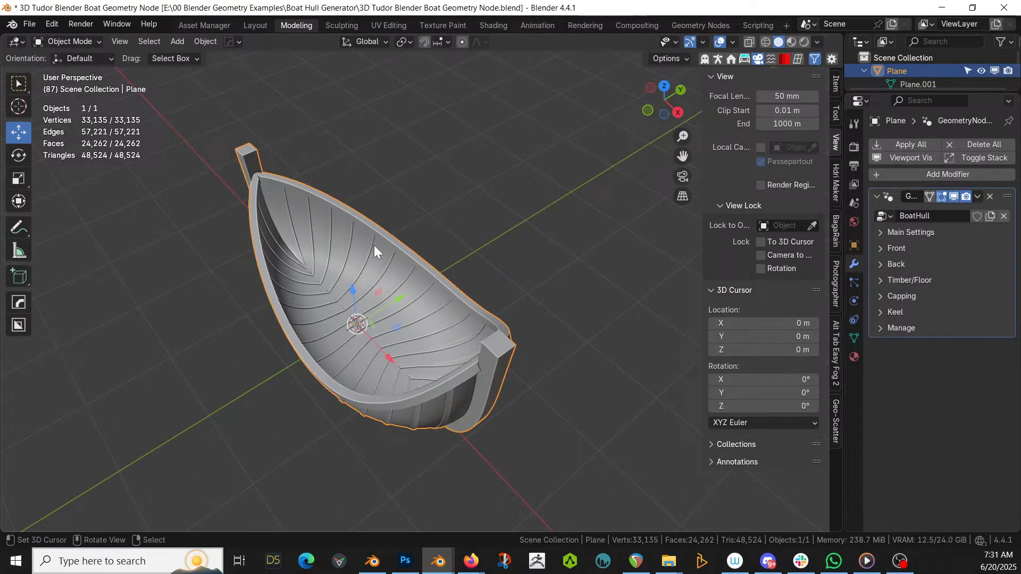
key(ctrl+c)
click(331, 245)
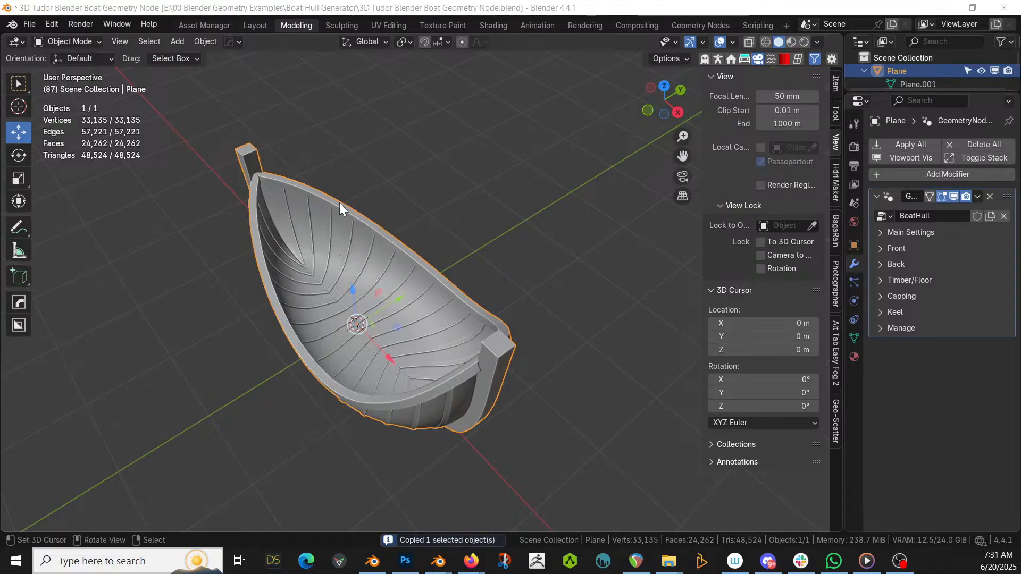
Return to the ocean scene and move the ocean cube into a new collection named Water
key(alt+Tab)
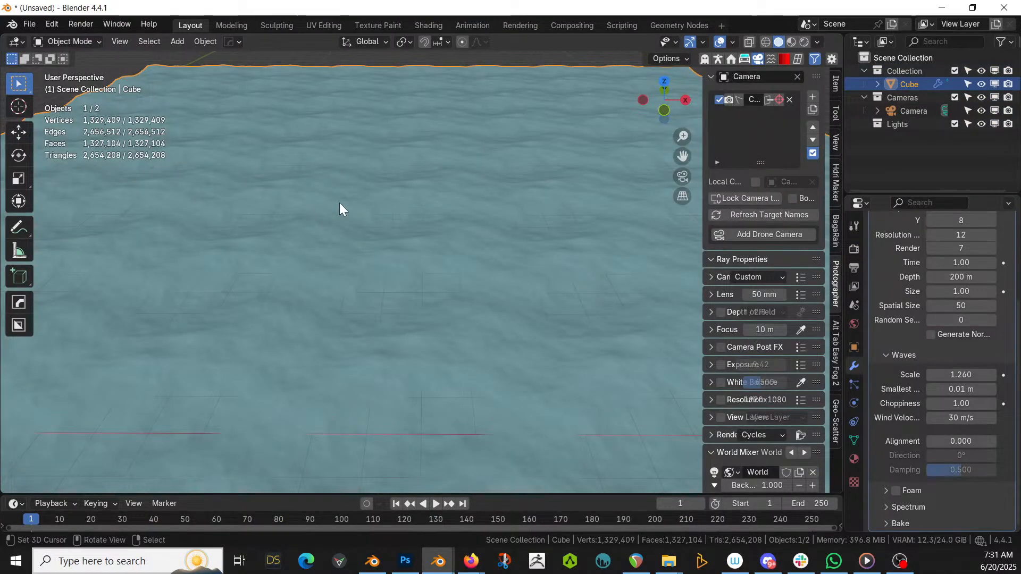
click(899, 60)
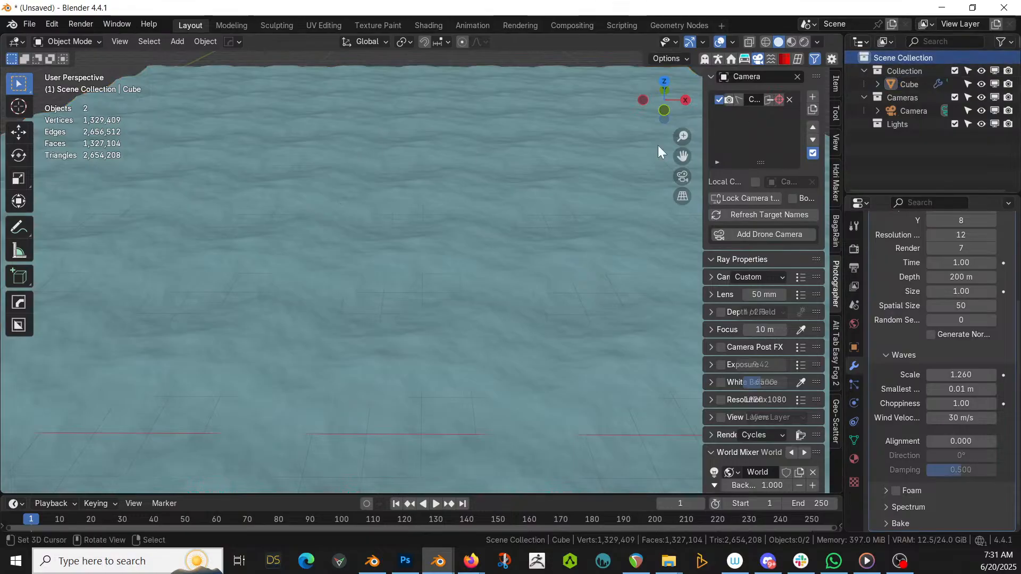
click(923, 81)
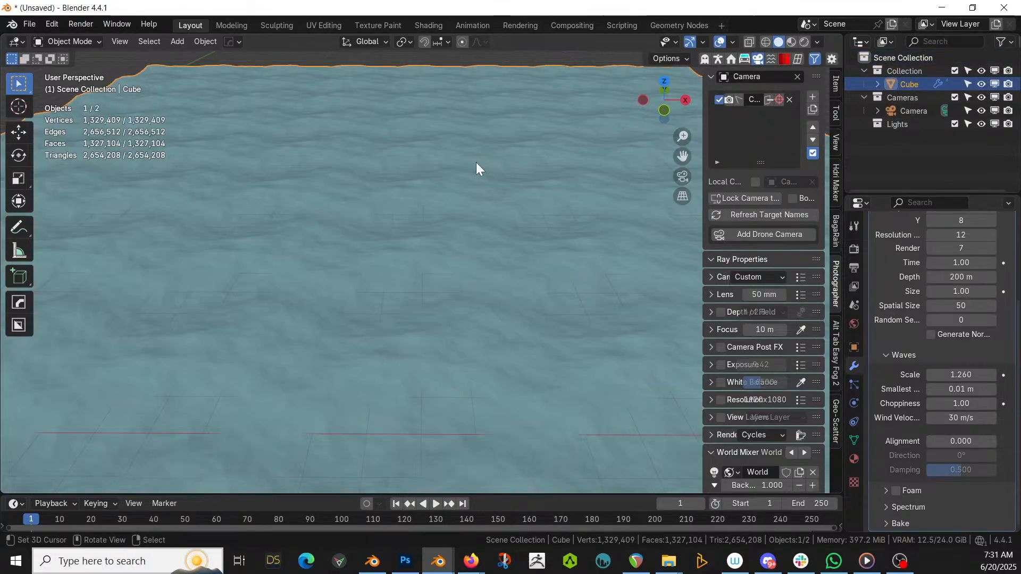
key(m)
click(464, 168)
text(Water)
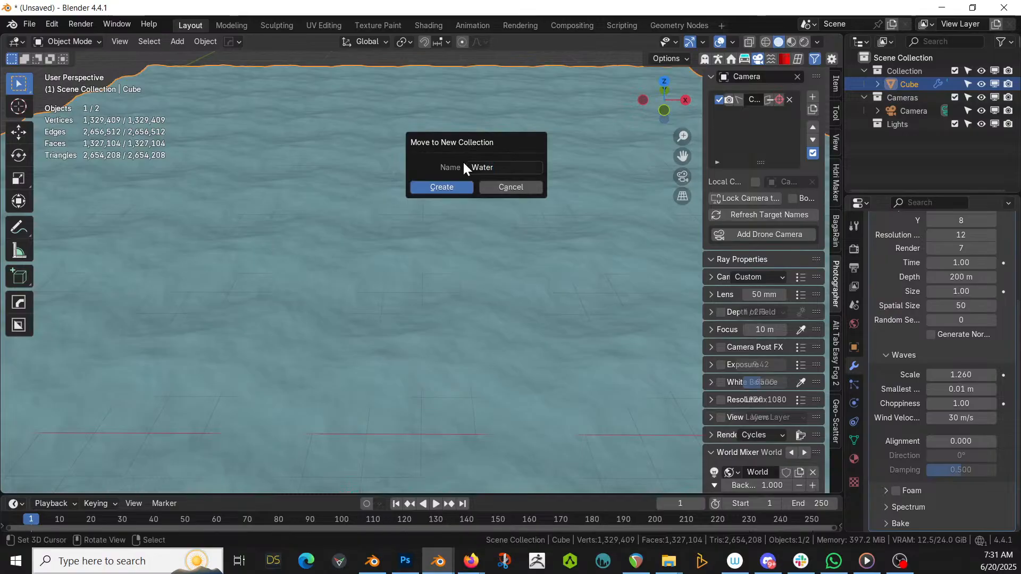
key(Return)
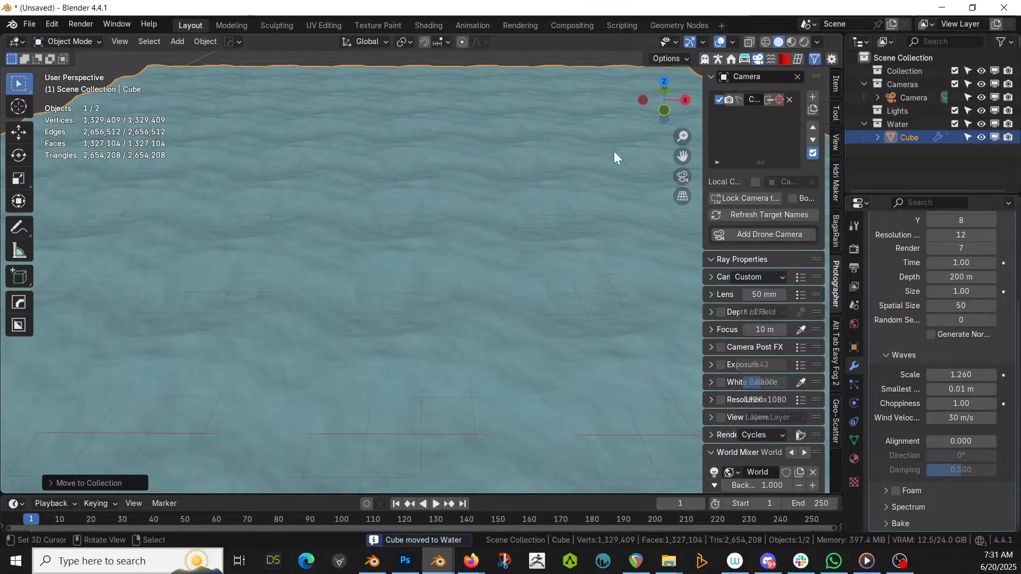
Paste the copied boat hull into the root Scene Collection and isolate it in local view
click(892, 58)
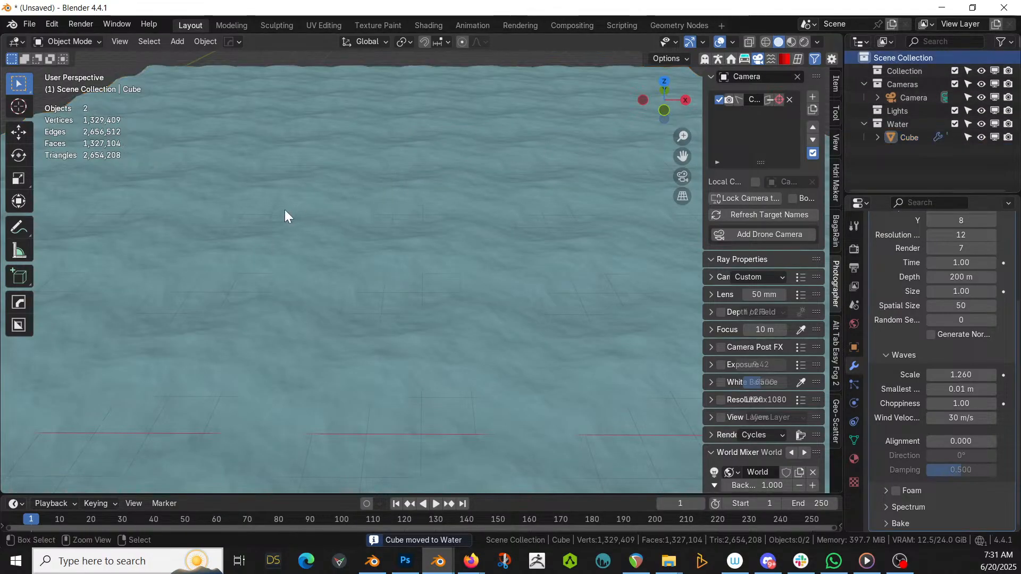
key(ctrl+v)
scroll(289, 261, down, 5)
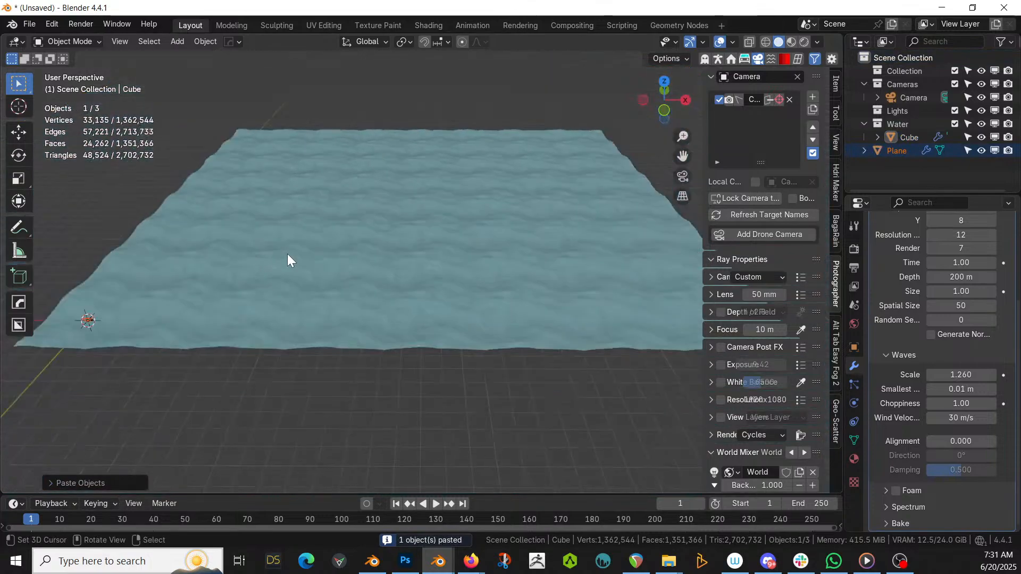
key(KP_Divide)
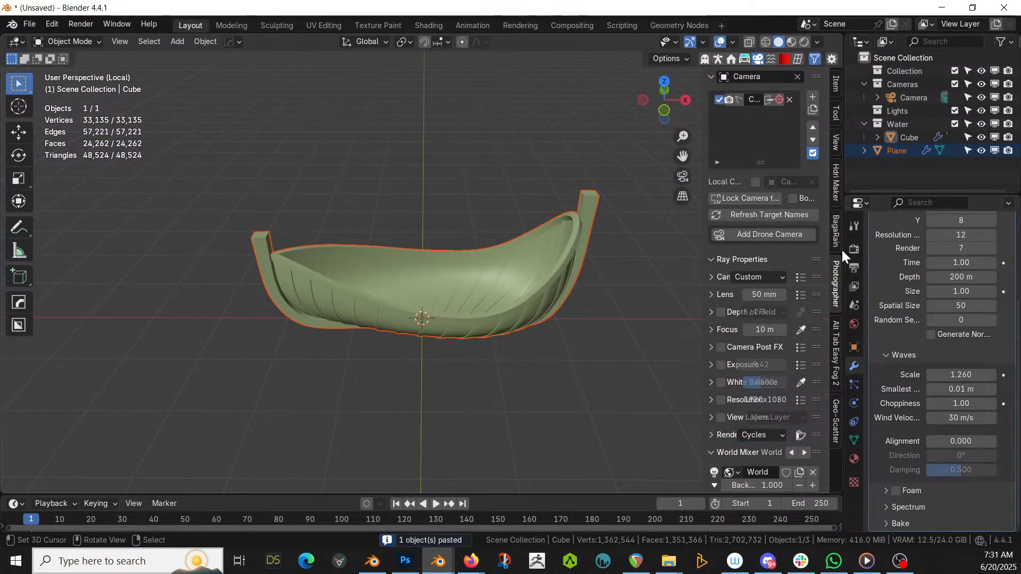
Widen the properties area and show the Main Settings of the hull's BoatHull geometry nodes modifier
scroll(910, 359, up, 5)
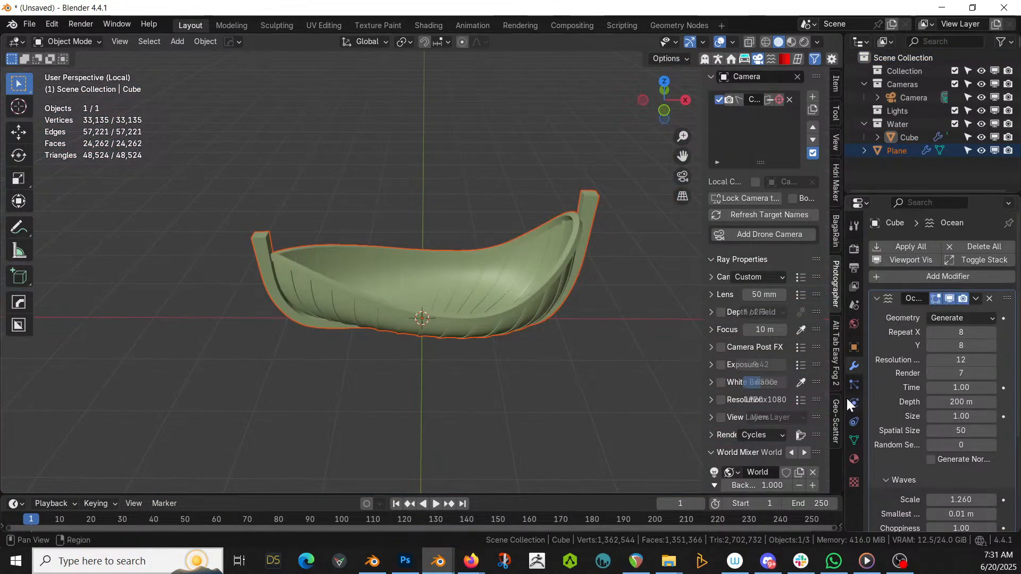
drag(846, 397, 705, 351)
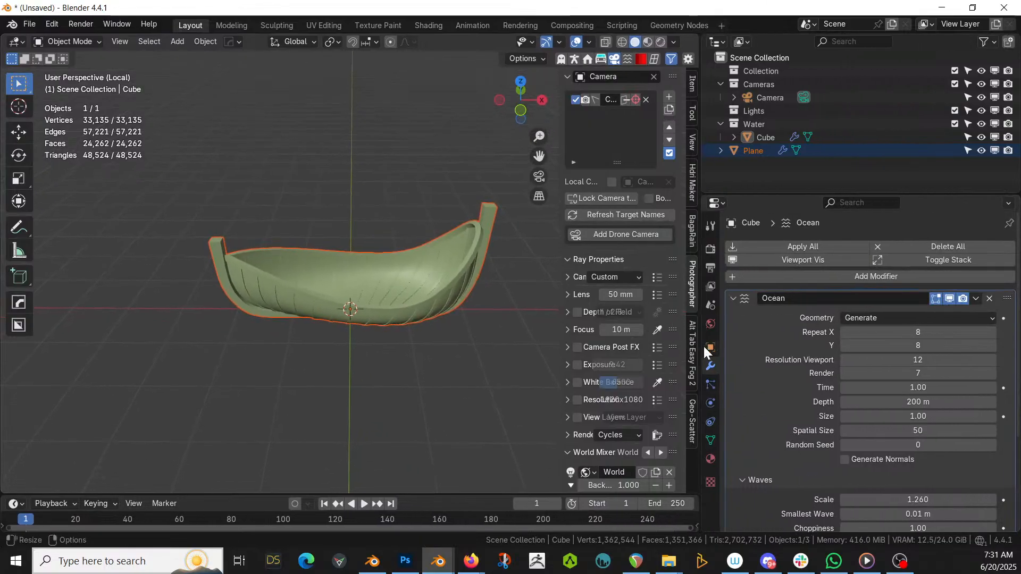
click(759, 149)
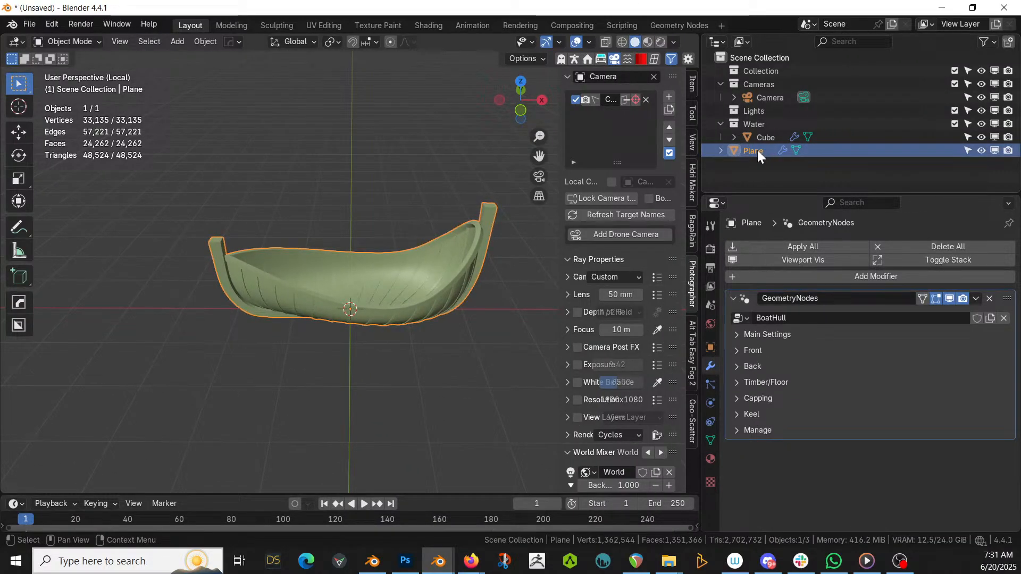
click(742, 336)
Set the hull's Resolution X and Resolution Y to 16
click(910, 354)
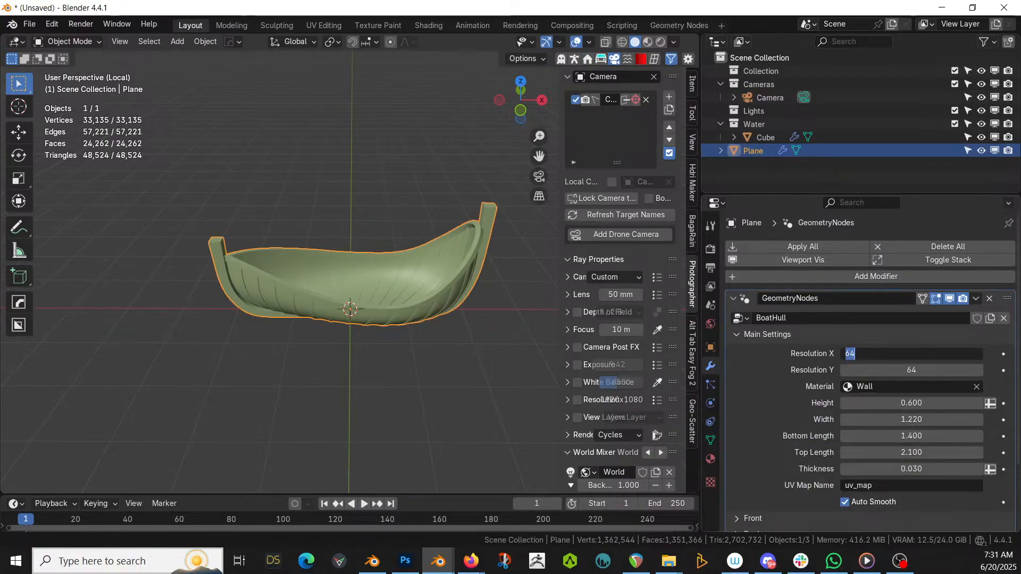
text(16)
key(Return)
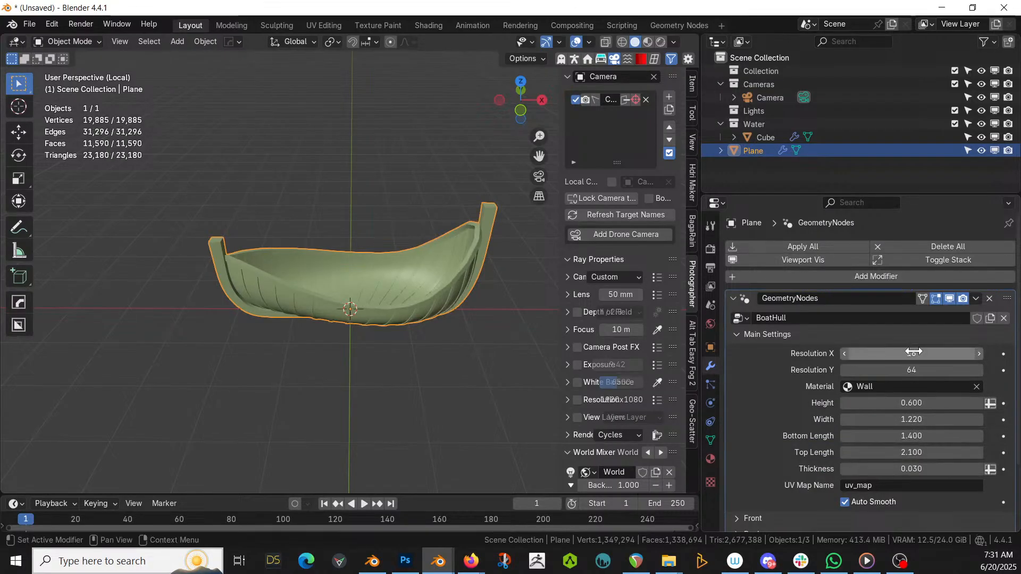
click(913, 370)
text(16)
key(Return)
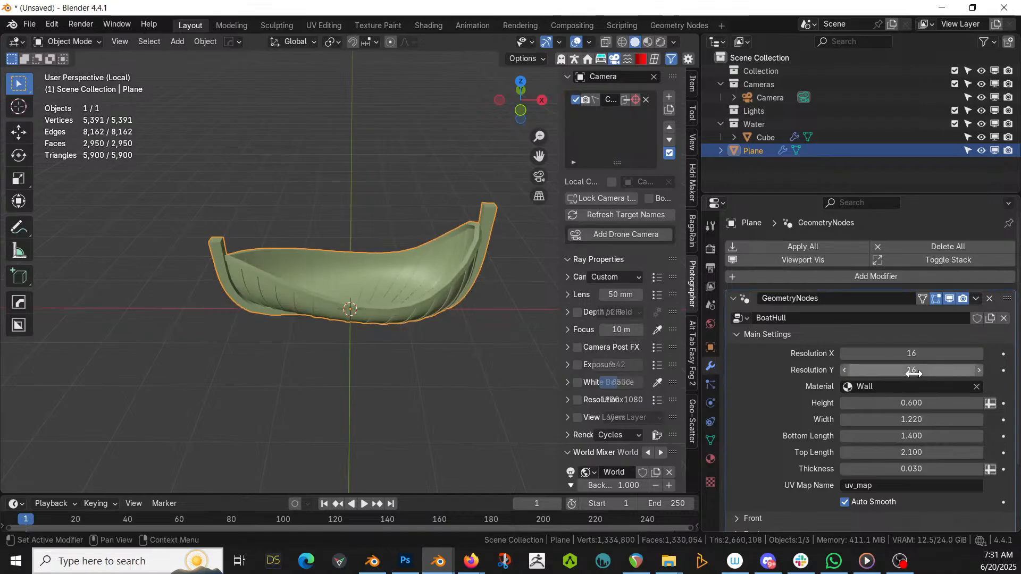
Set the boat hull's Height to 6 in the Main Settings
middle_drag(269, 271, 345, 298)
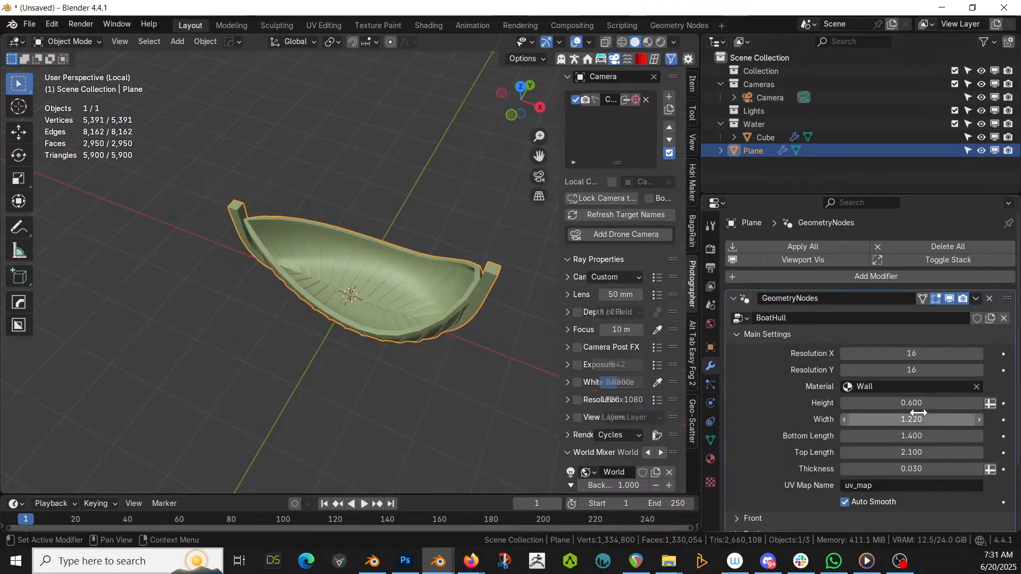
click(878, 404)
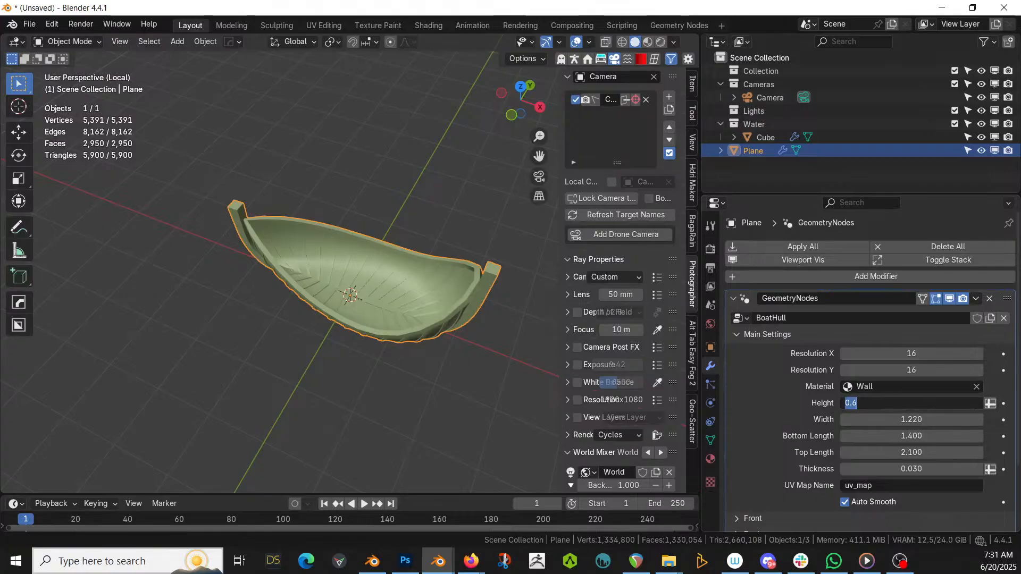
text(4)
key(Return)
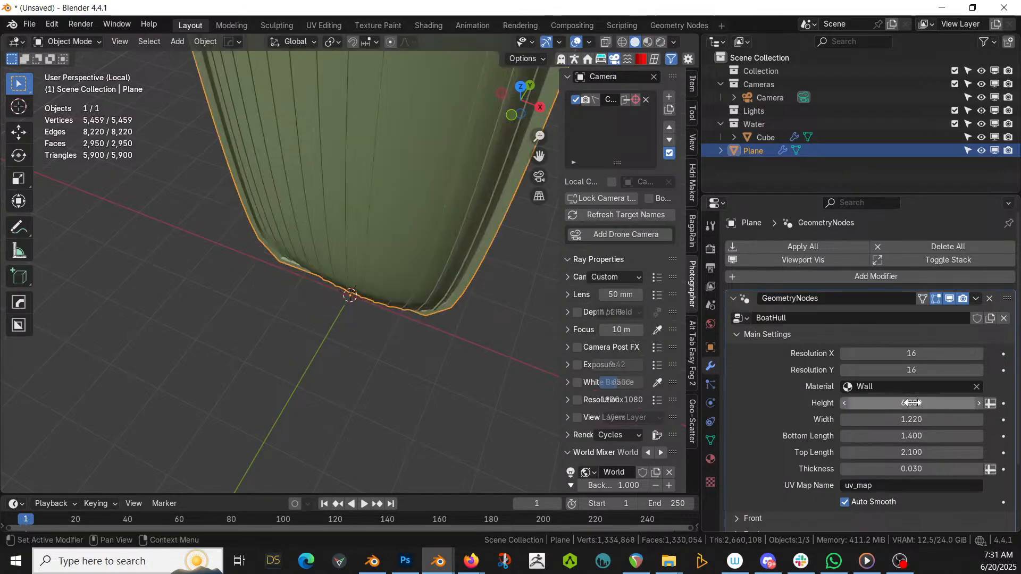
Set the hull's Bottom Length to 20 and its Top Length to 22
middle_drag(394, 314, 531, 297)
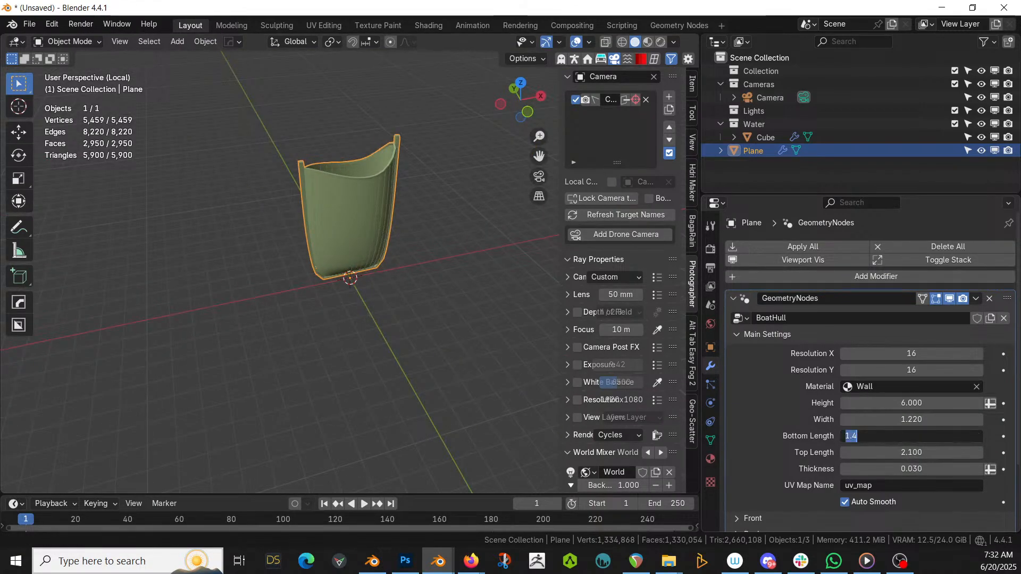
text(0)
key(Return)
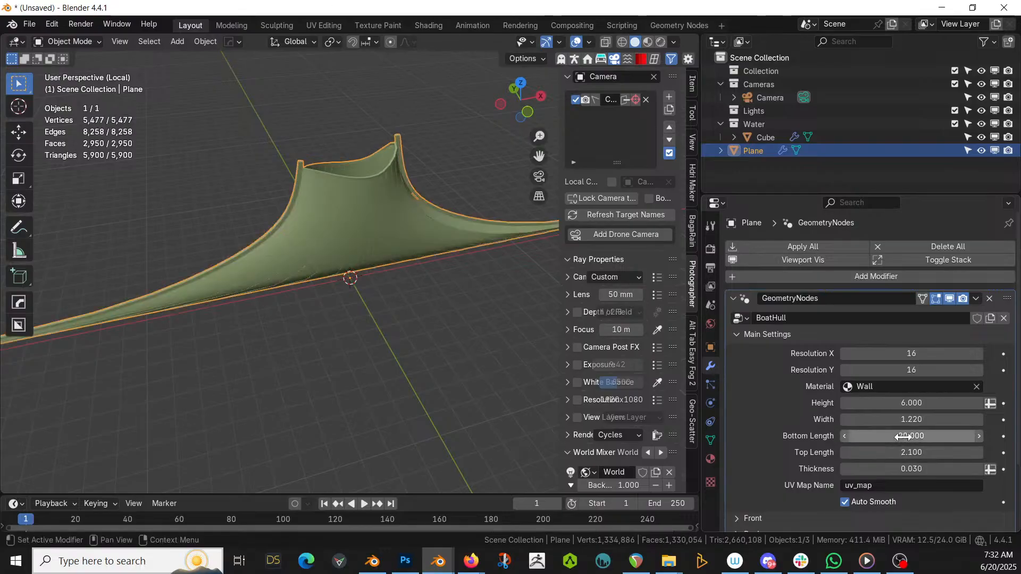
double_click(912, 453)
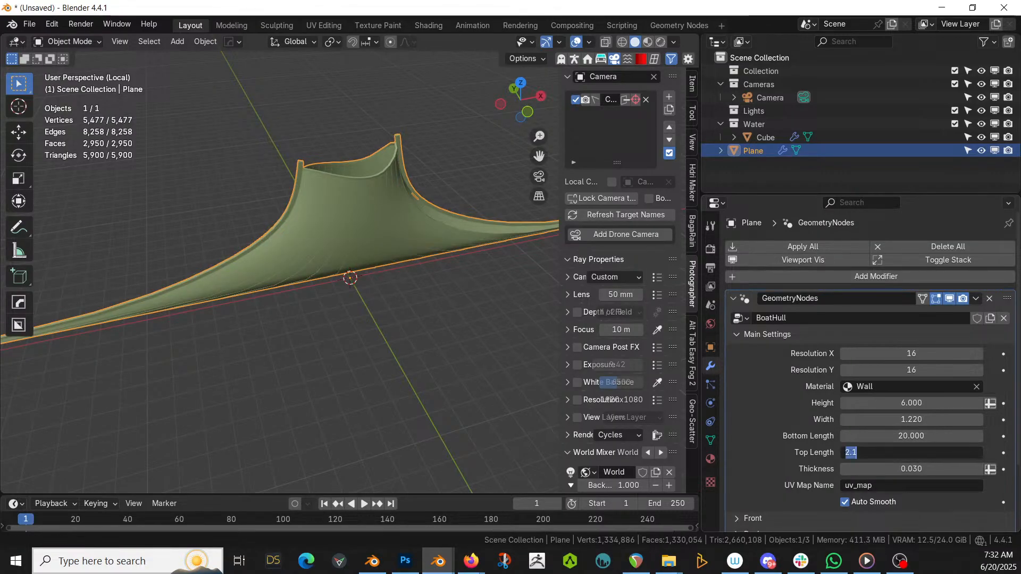
key(Return)
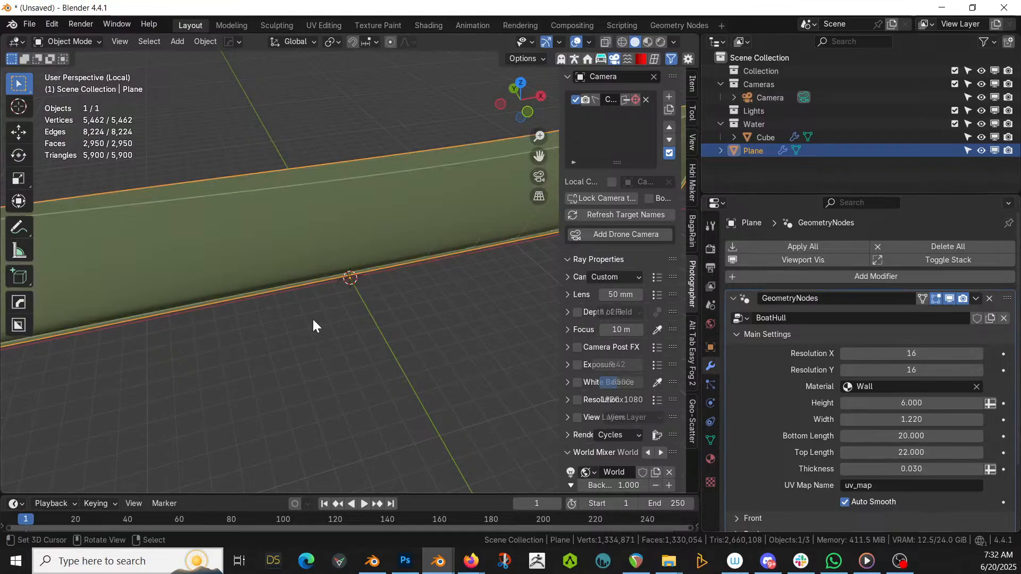
Set the boat hull's Width to 6 and view the hull from its side
double_click(912, 419)
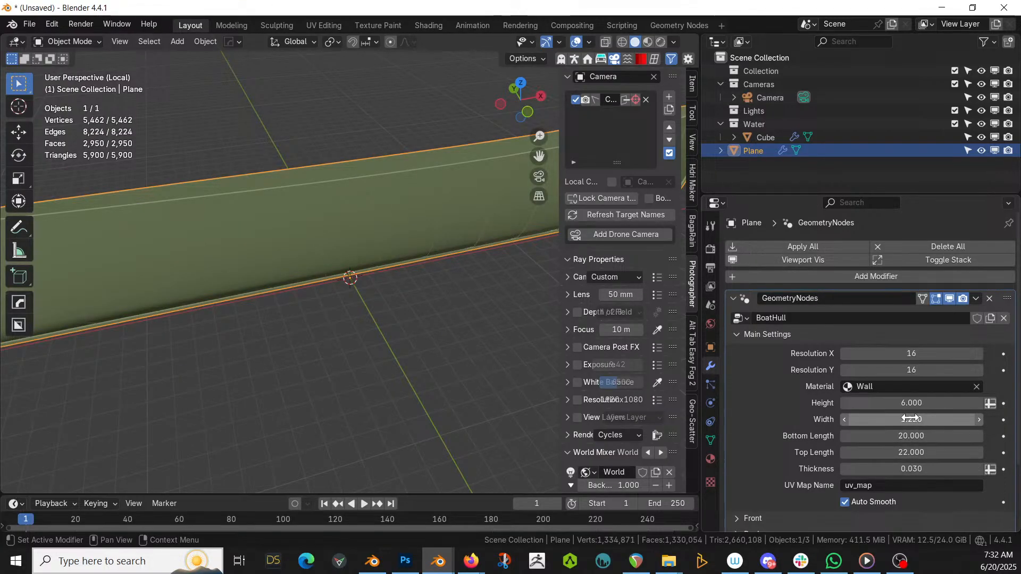
text(6)
key(Return)
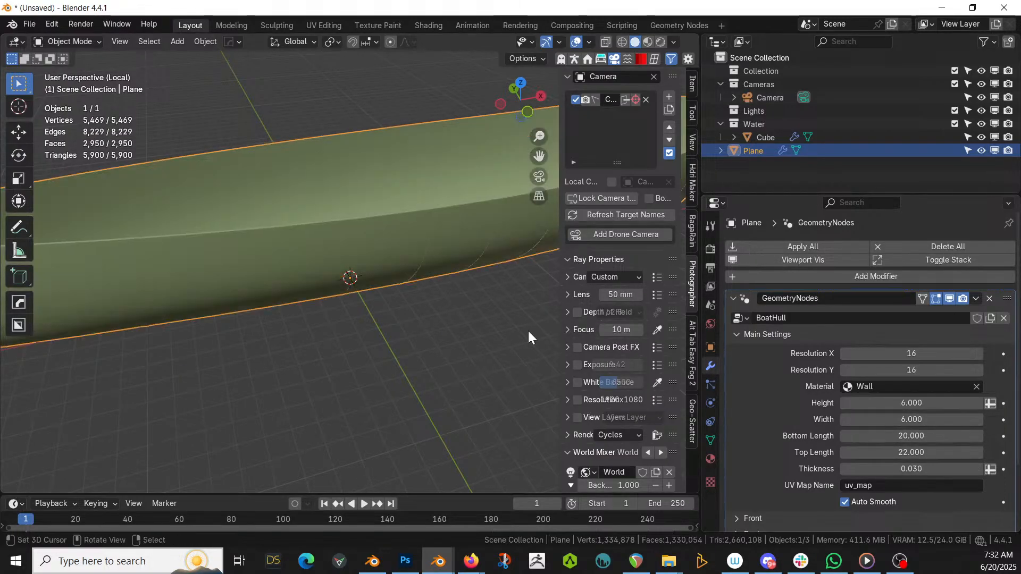
middle_drag(528, 330, 606, 271)
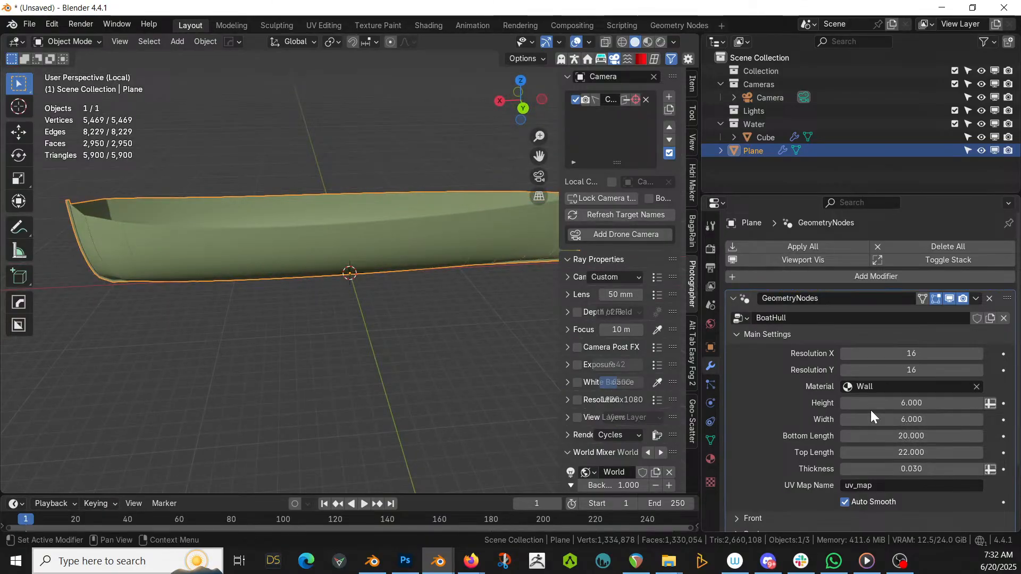
Set the hull's Resolution X and Resolution Y to 24
middle_drag(208, 321, 359, 338)
click(935, 358)
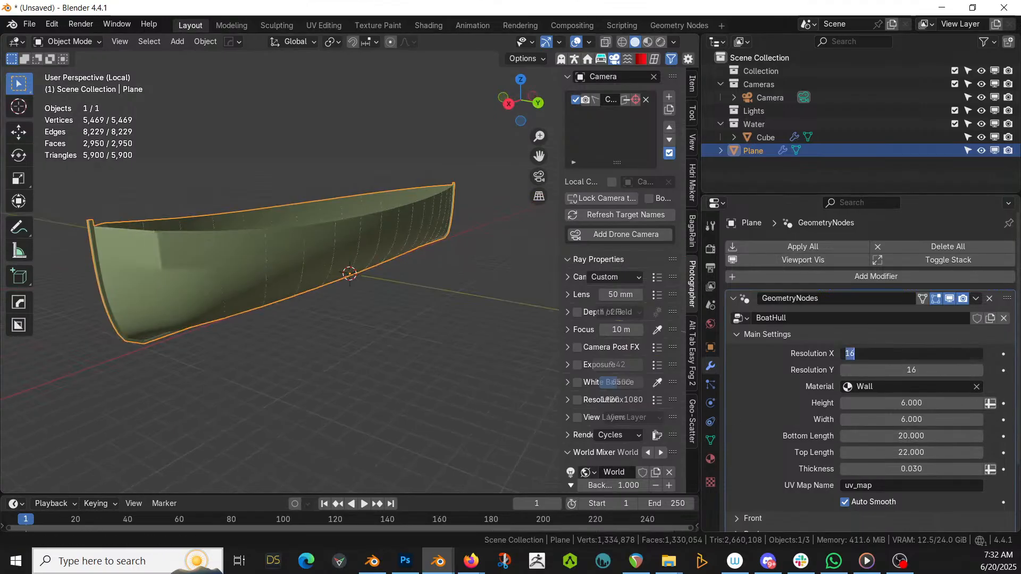
text(24)
key(Return)
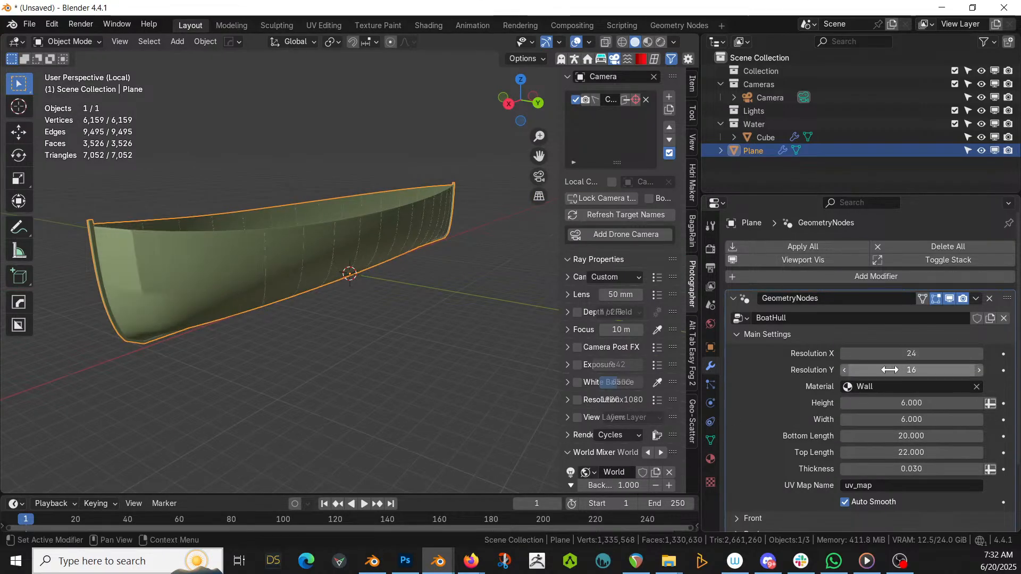
click(902, 372)
text(2)
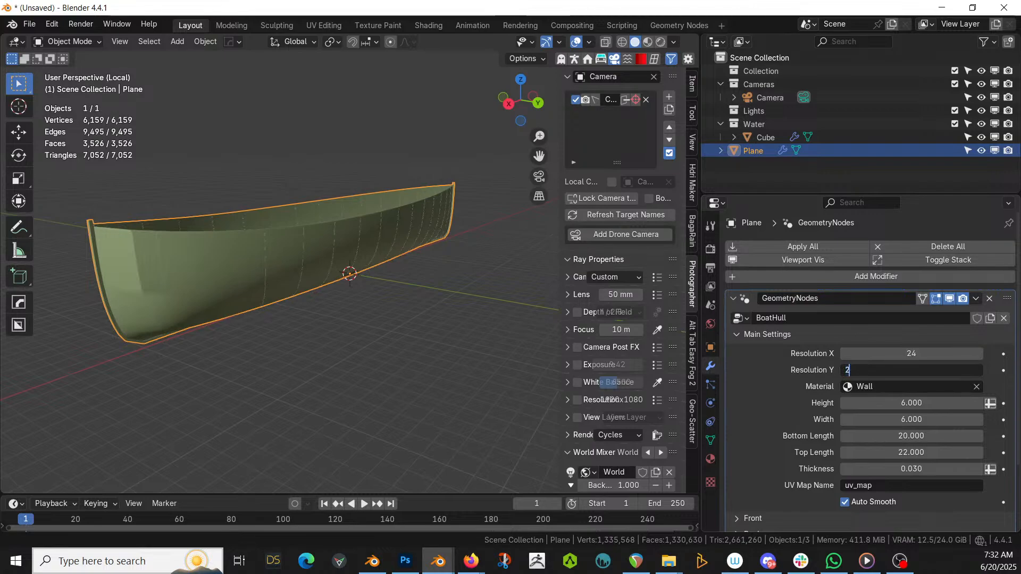
text(4)
key(Return)
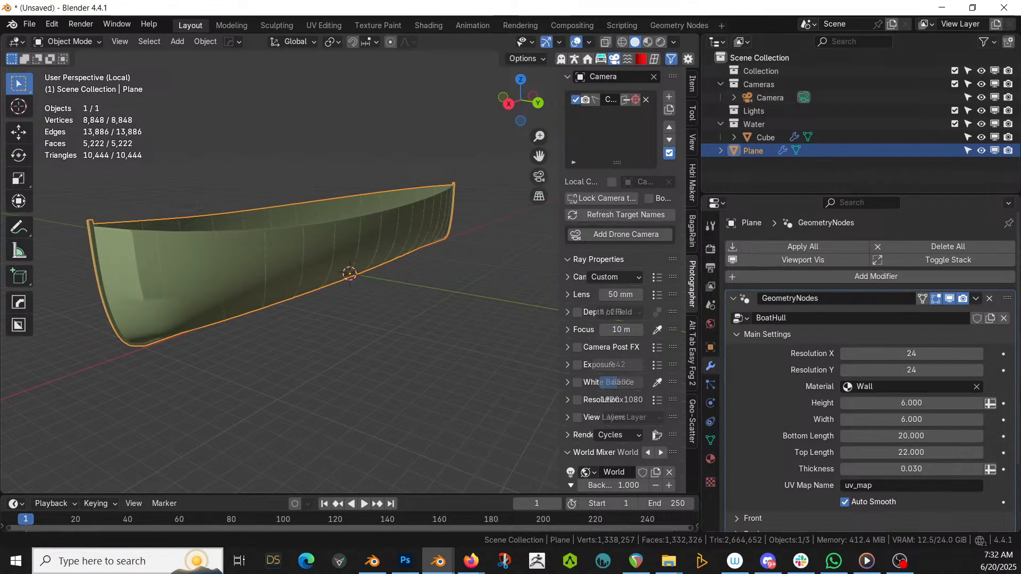
Set the hull's Timber/Floor Size to 0.25 and inspect the ribs from both sides
scroll(924, 421, down, 4)
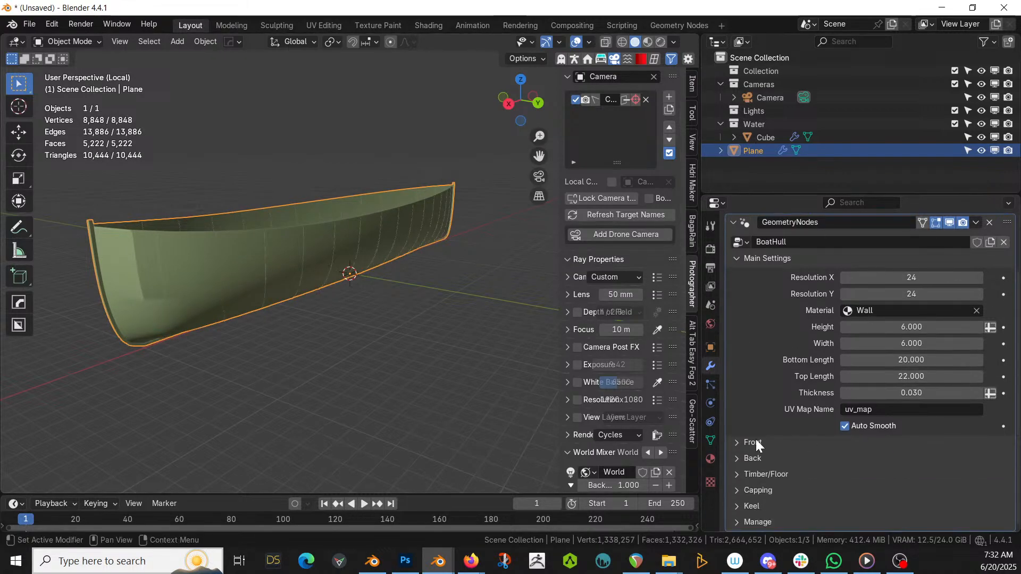
click(742, 473)
middle_drag(450, 286, 172, 287)
scroll(378, 276, up, 5)
scroll(904, 497, down, 4)
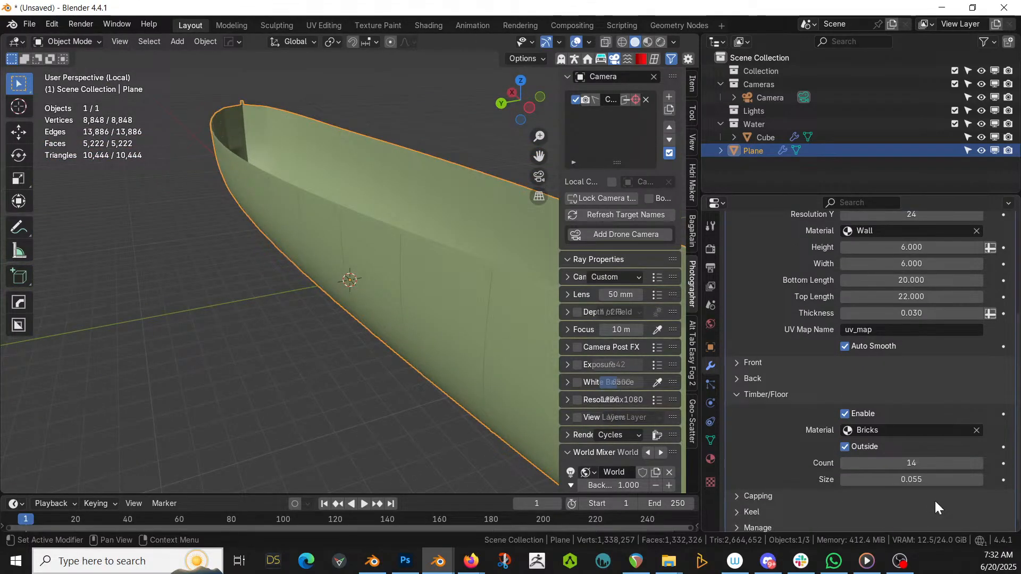
scroll(934, 499, down, 1)
click(924, 474)
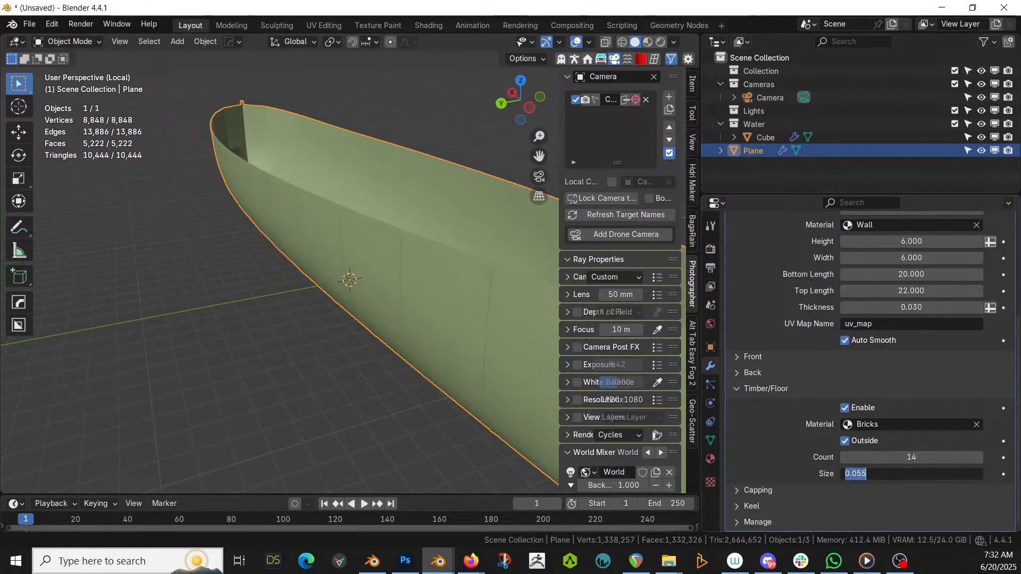
text(0.25)
key(Return)
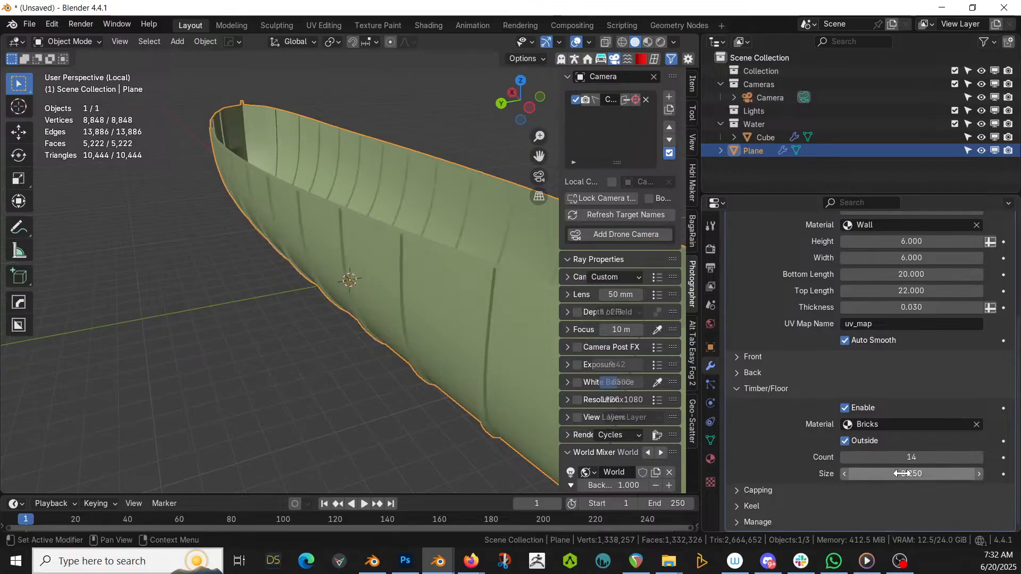
middle_drag(289, 312, 499, 305)
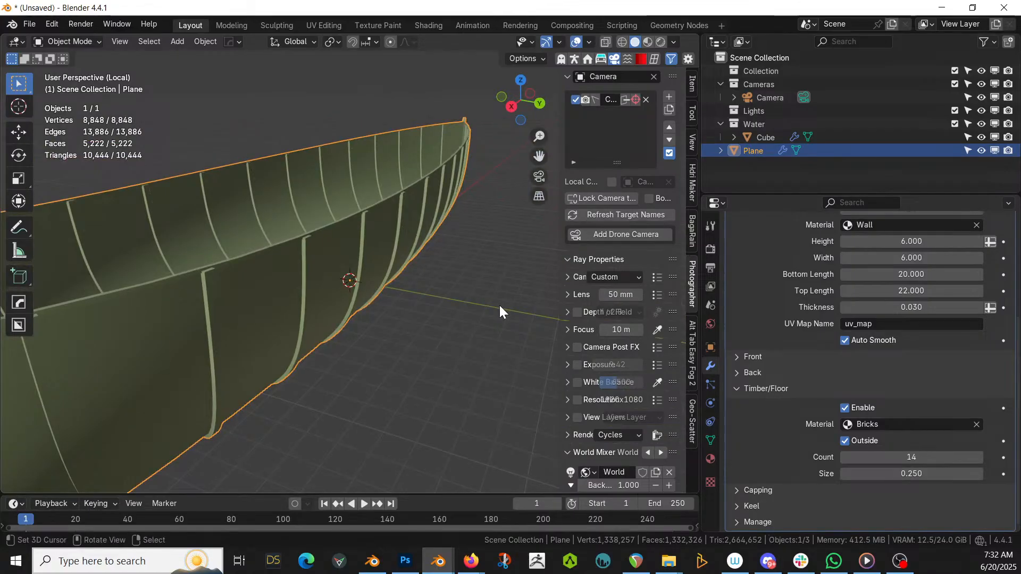
middle_drag(347, 264, 130, 273)
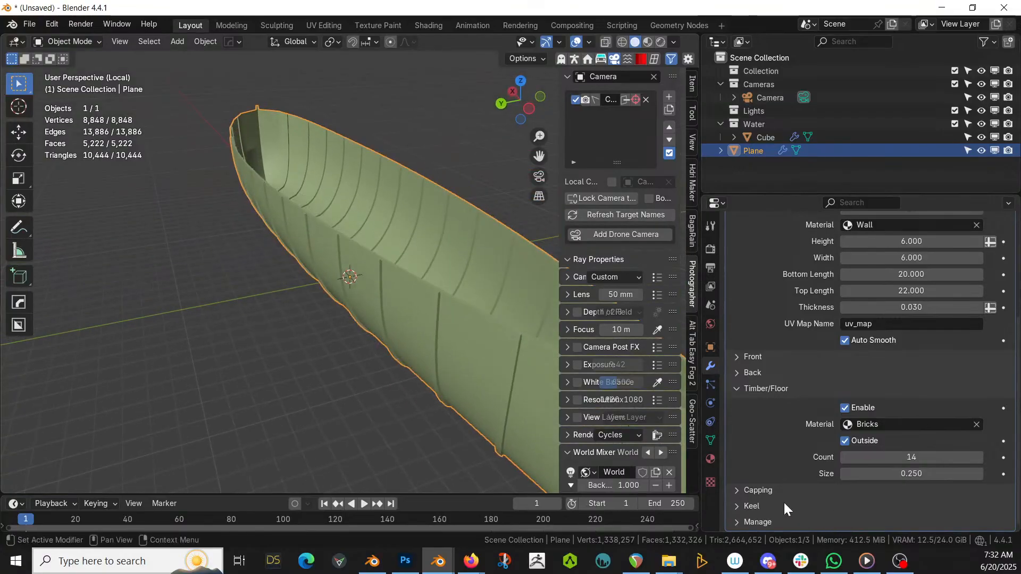
Toggle the hull's Capping off and back on, and set its Size to 0.25
click(737, 489)
scroll(766, 452, down, 3)
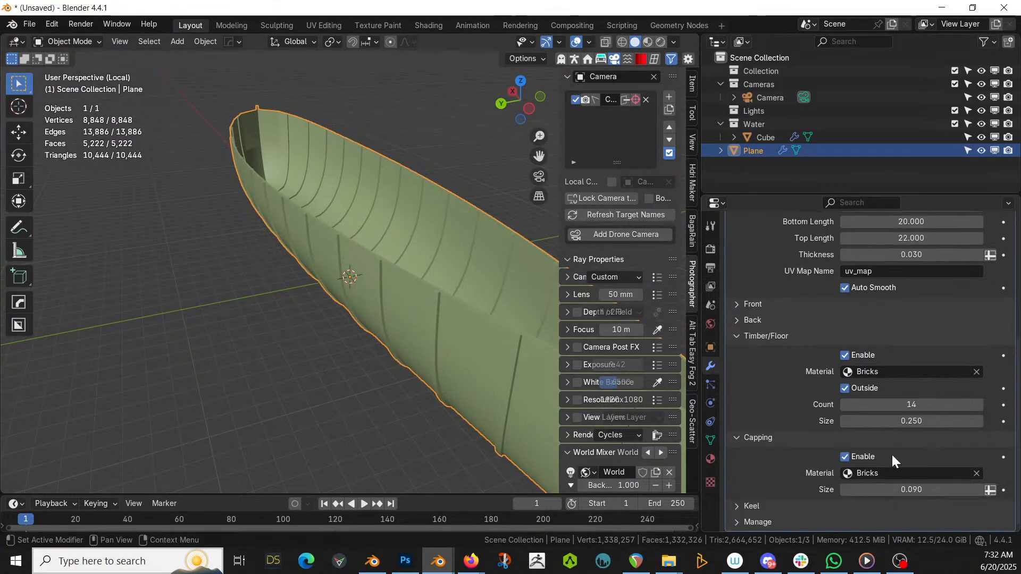
click(850, 456)
click(850, 457)
click(912, 490)
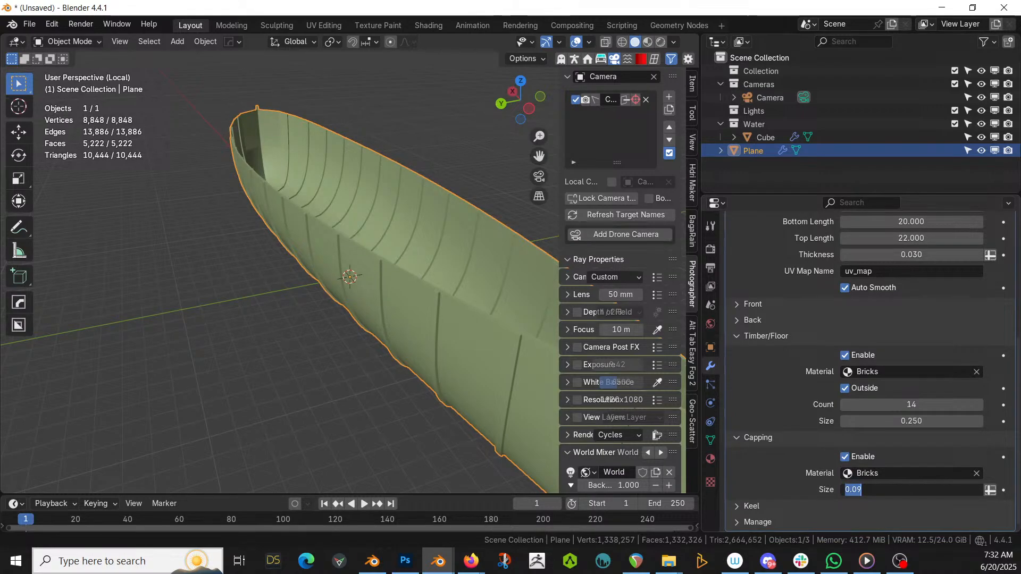
key(Return)
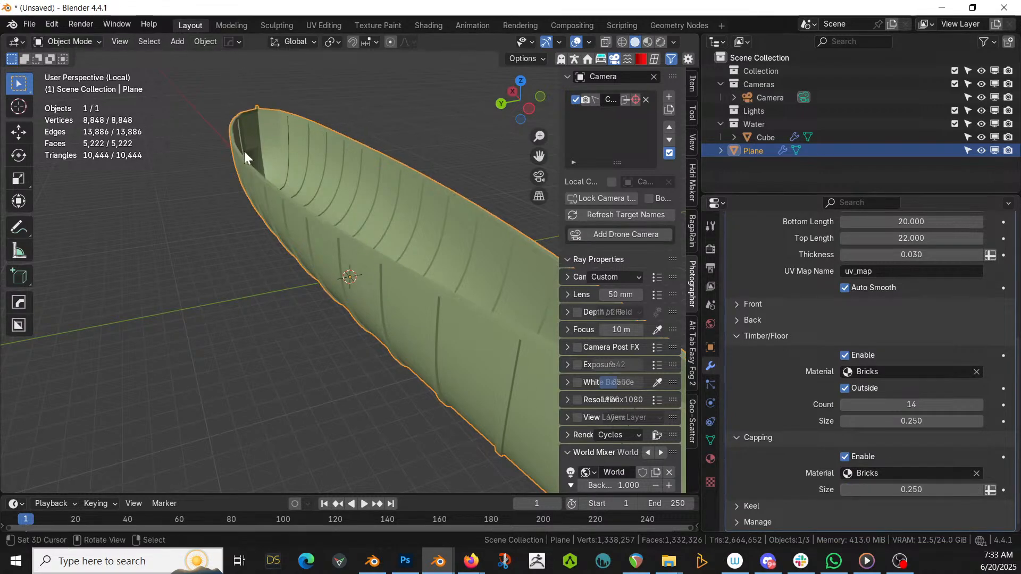
middle_drag(245, 154, 455, 129)
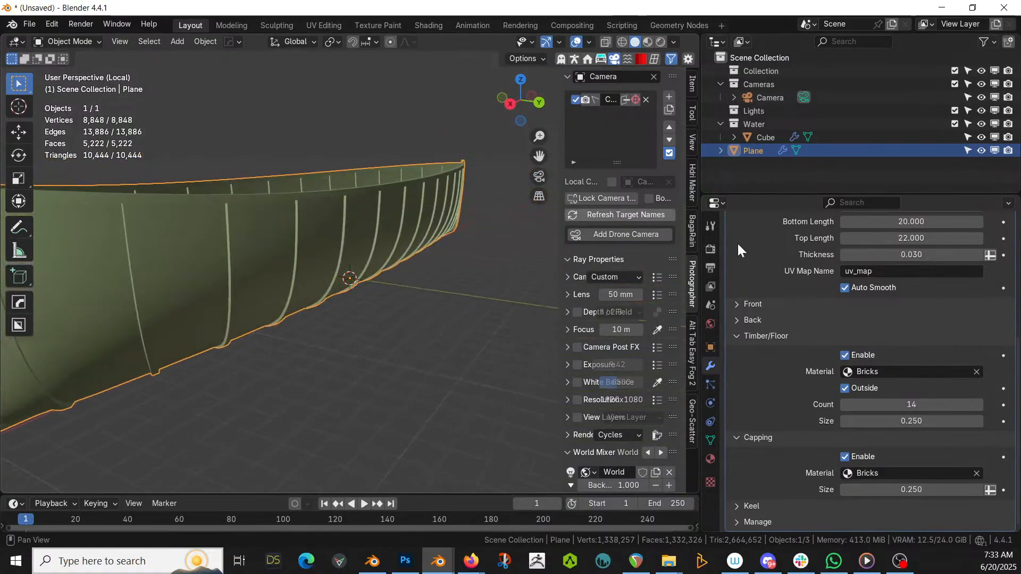
Toggle the hull's Keel off and back on to examine its effect on the hull
click(736, 503)
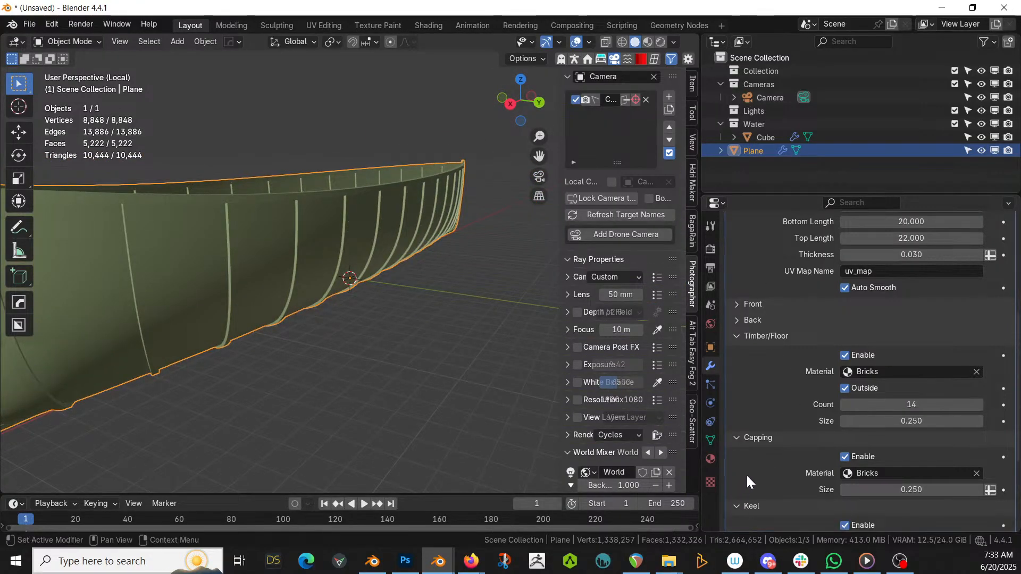
scroll(746, 474, down, 5)
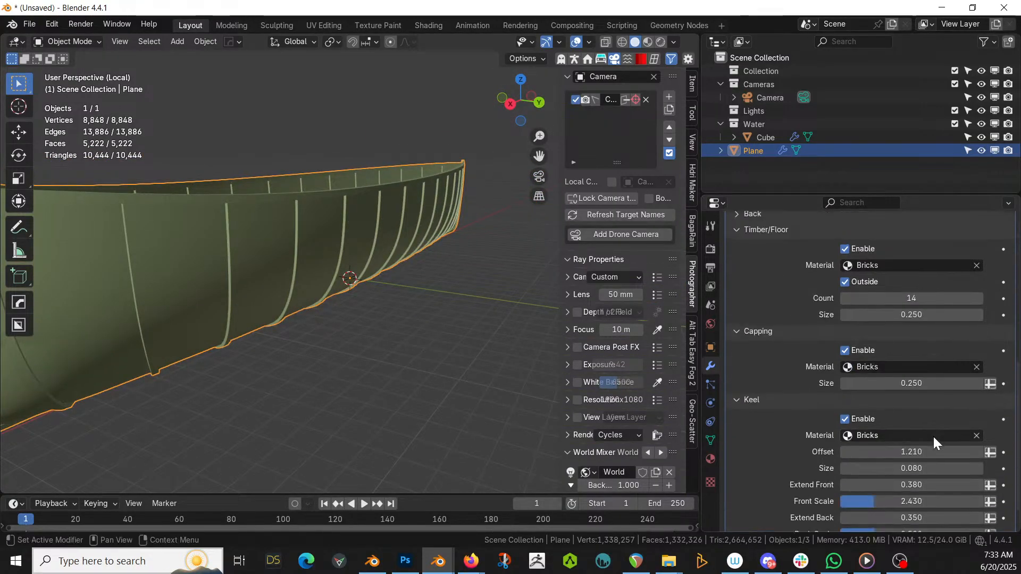
click(849, 417)
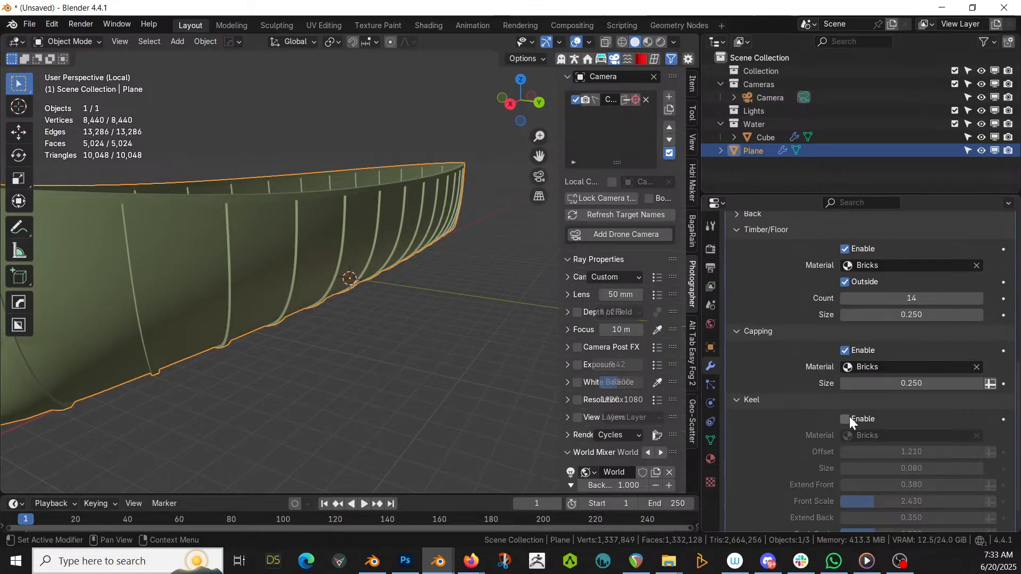
click(849, 416)
scroll(278, 238, down, 3)
scroll(278, 236, up, 2)
middle_drag(277, 236, 241, 228)
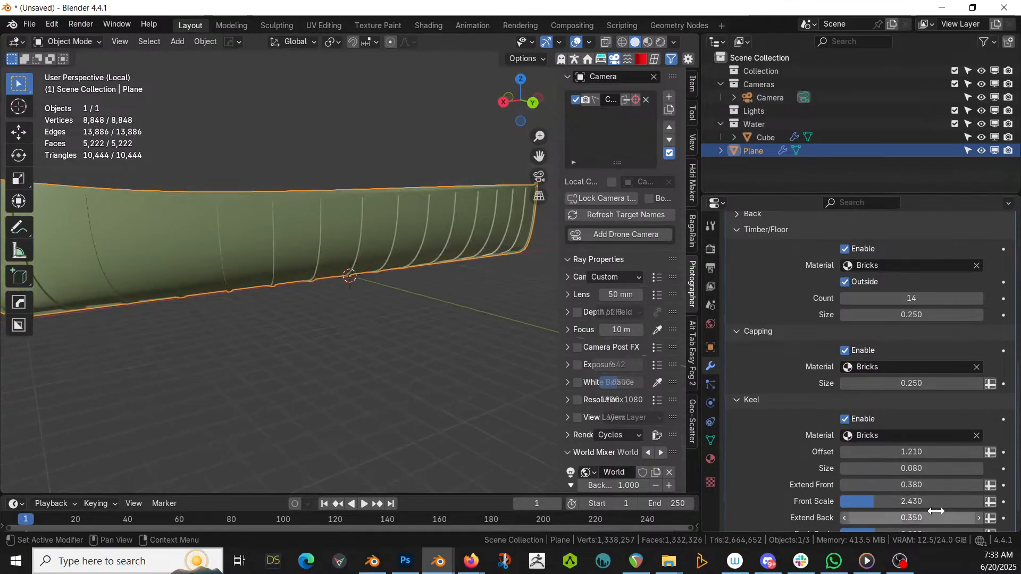
Set the keel's Offset to 1 and inspect the hull's other end
scroll(914, 512, down, 1)
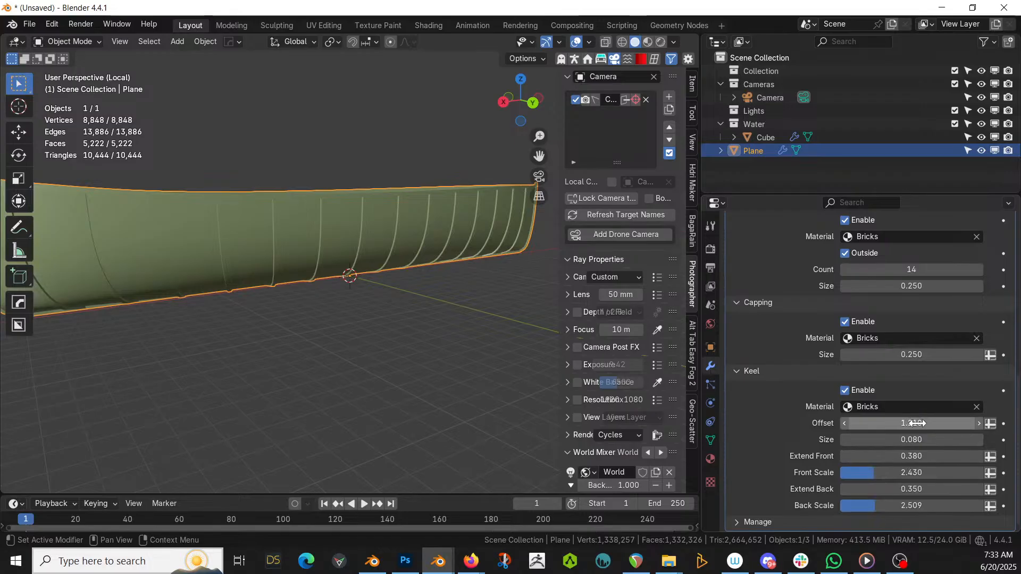
drag(915, 423, 916, 424)
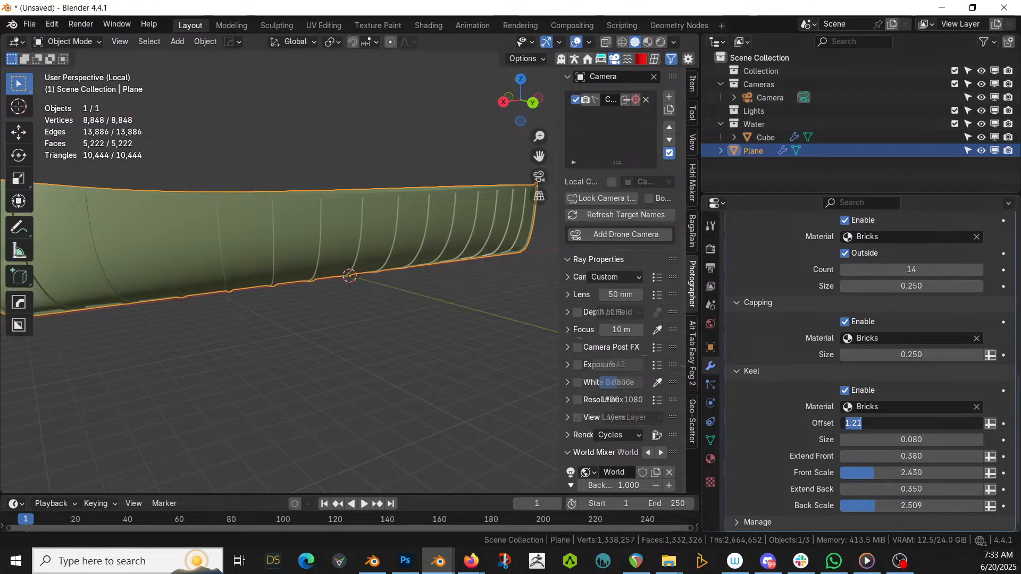
text(1)
key(Return)
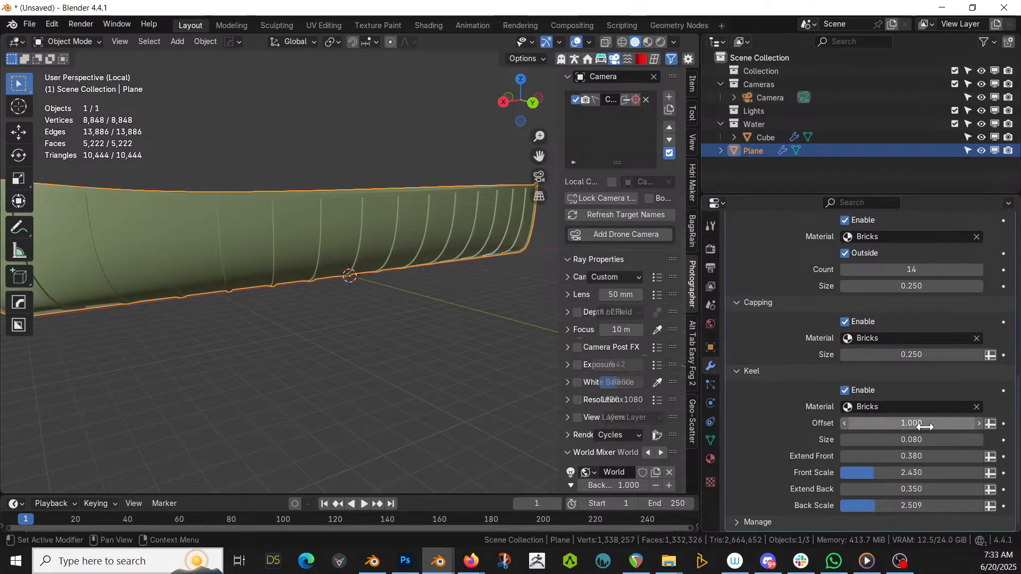
shift+middle_drag(361, 350, 486, 349)
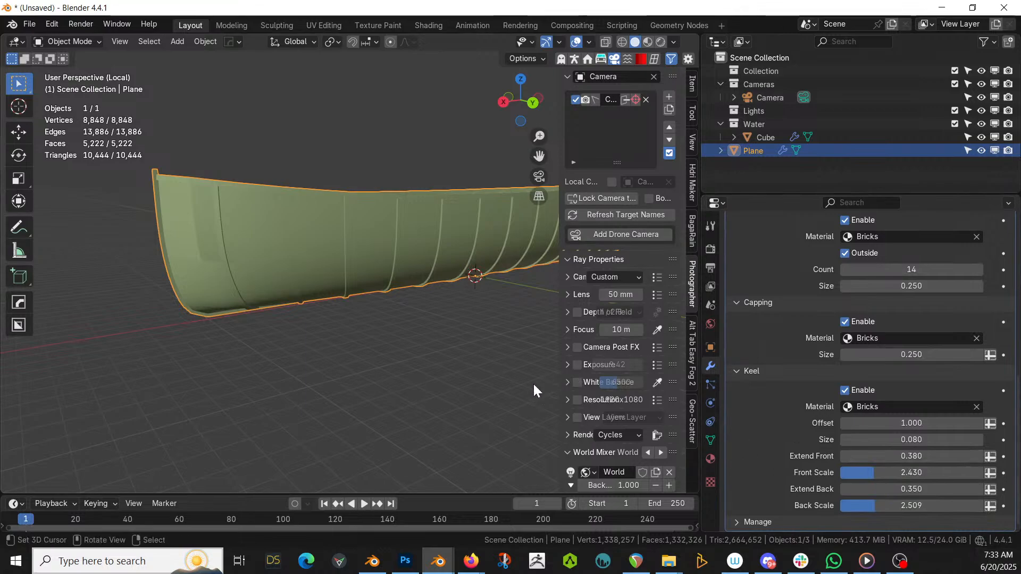
View the hull from above and set its Front Pointiness to 0.03
middle_drag(533, 388, 472, 417)
key(KP_7)
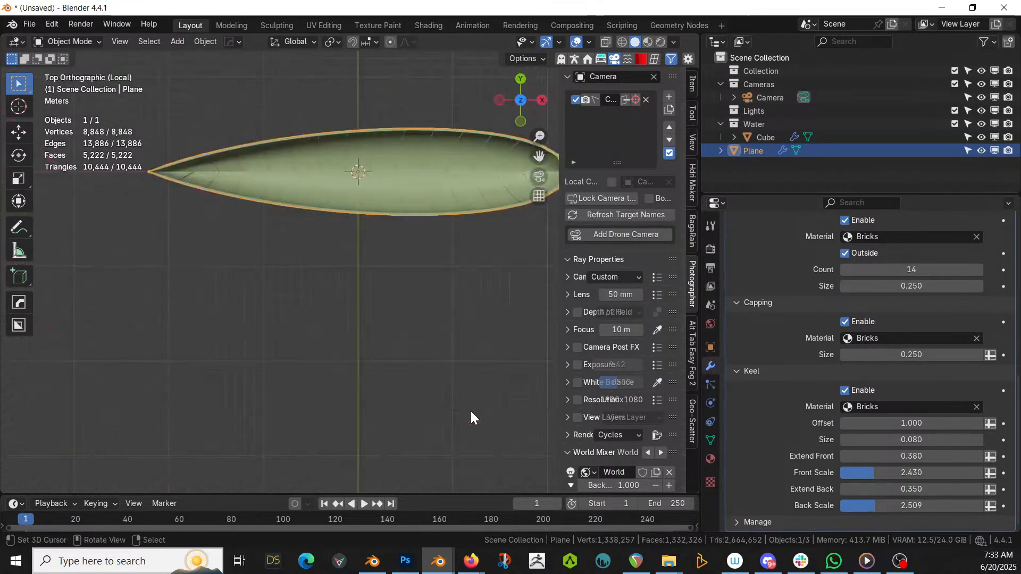
scroll(856, 315, up, 15)
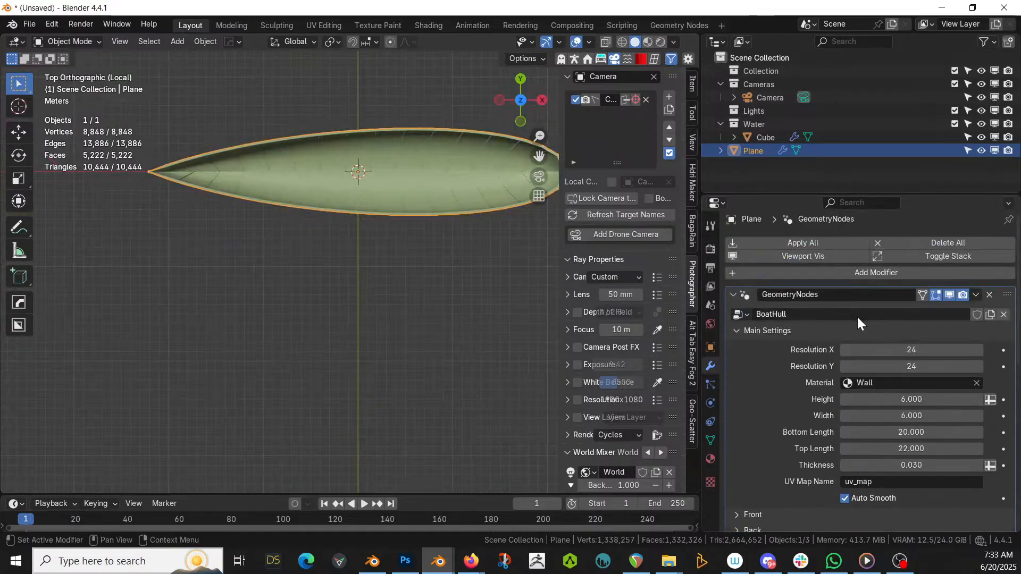
scroll(752, 434, down, 4)
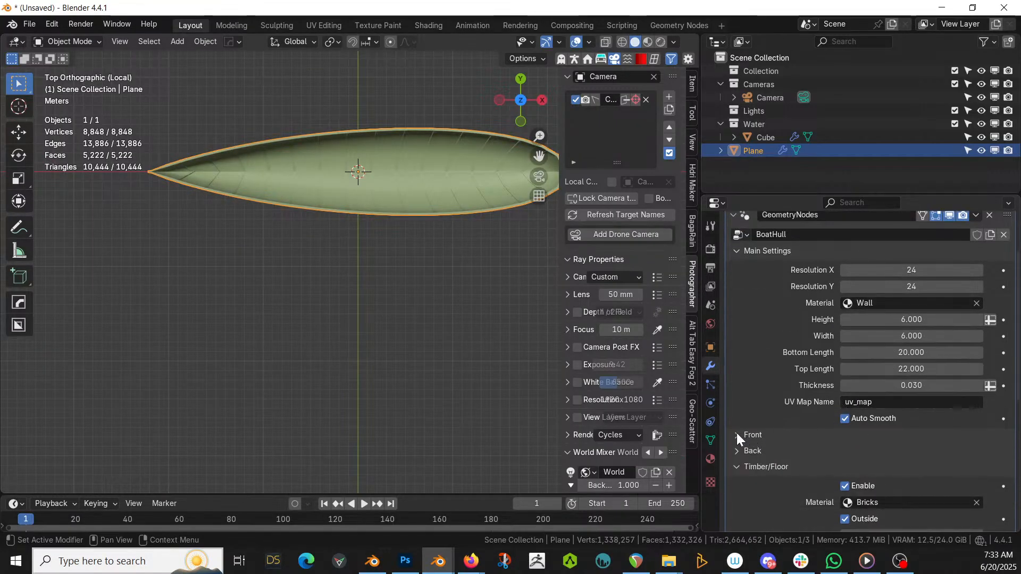
click(737, 435)
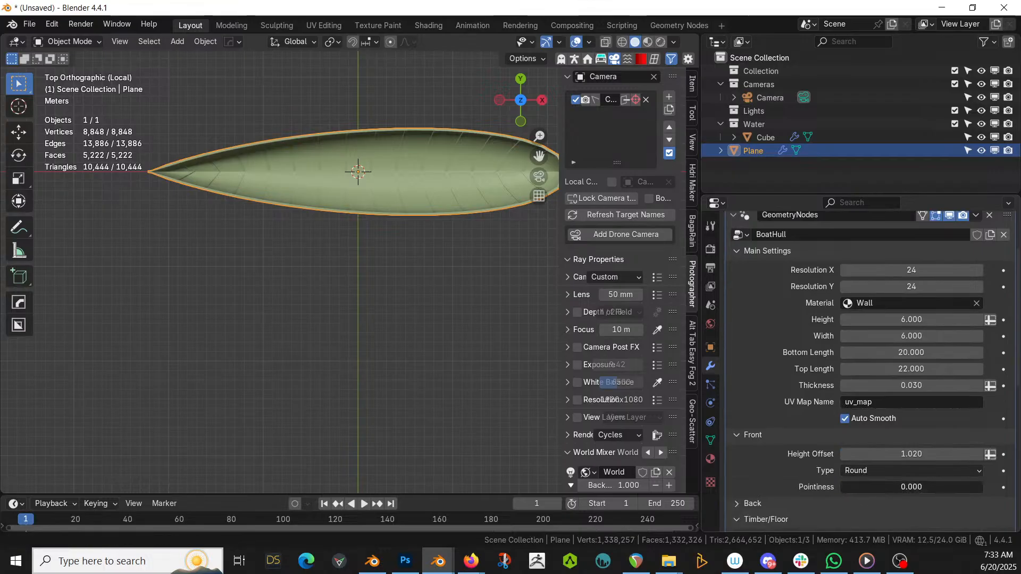
mouse_move(898, 487)
mouse_down()
mouse_move(979, 487)
mouse_move(902, 487)
mouse_up()
Change the hull's Back Type to Square and inspect the stern in perspective
click(734, 503)
scroll(898, 496, down, 2)
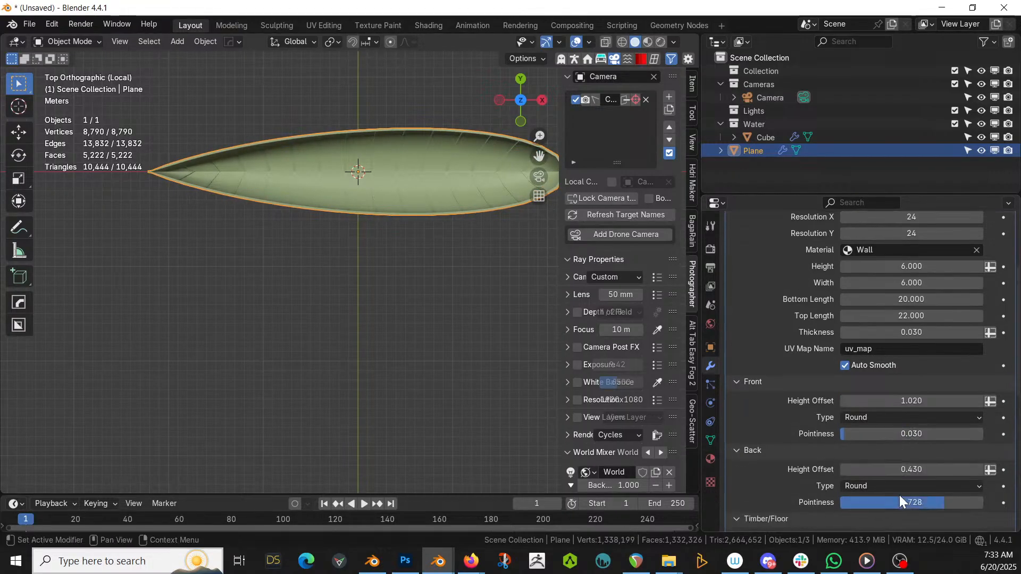
scroll(899, 495, down, 1)
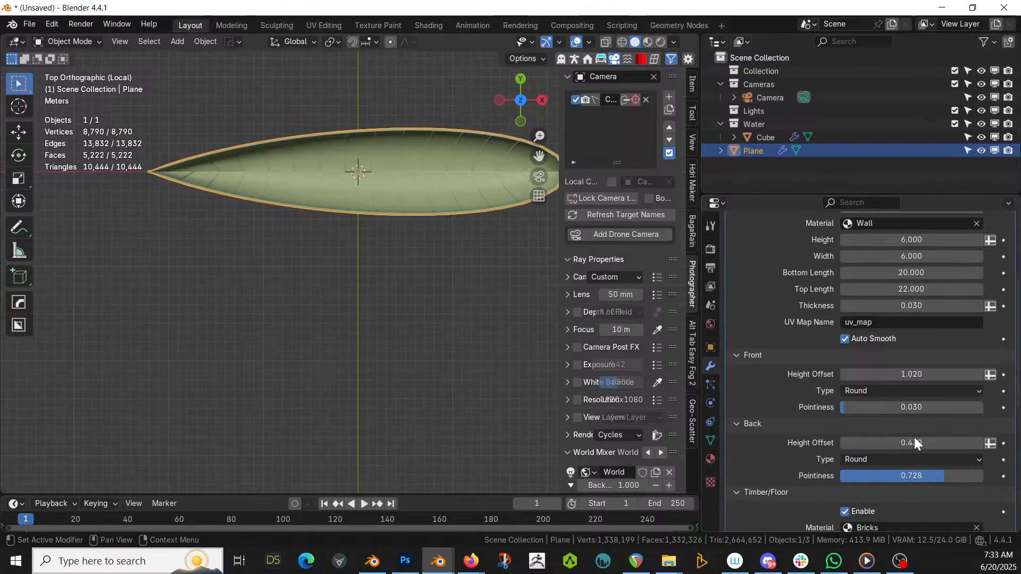
click(916, 460)
click(880, 487)
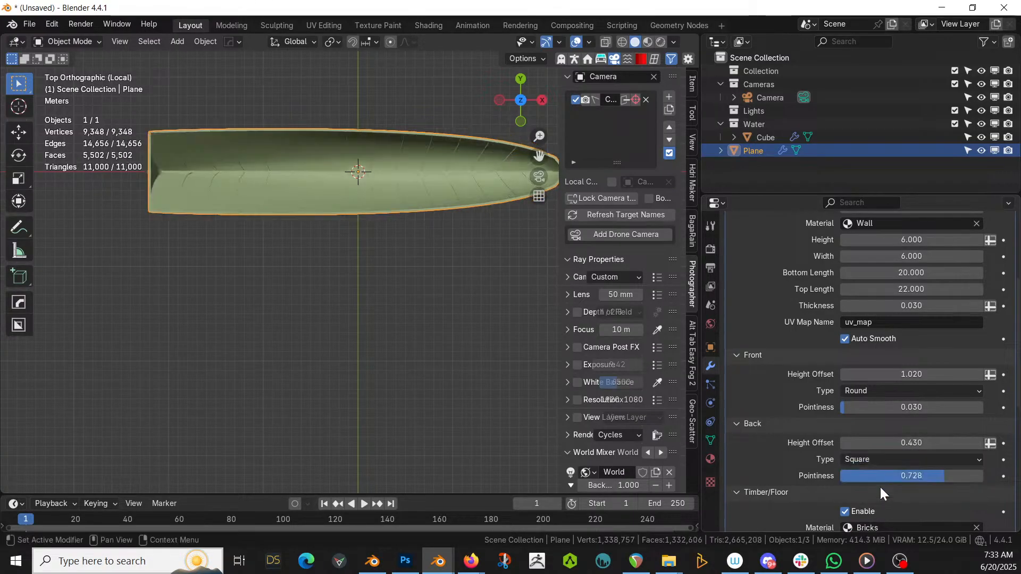
middle_drag(270, 299, 355, 229)
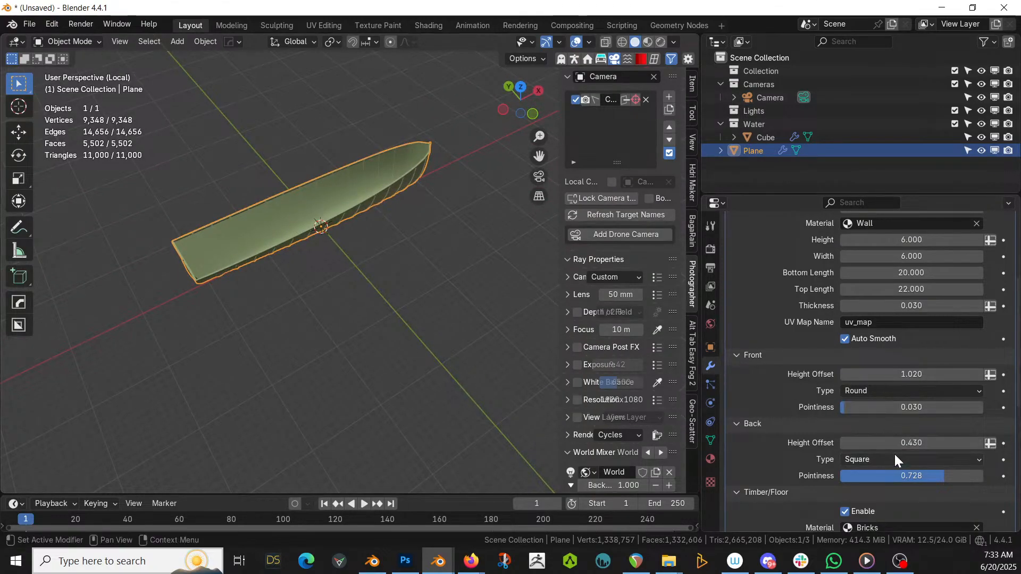
Set the hull's Back Pointiness to 1
mouse_move(927, 479)
mouse_down()
mouse_move(912, 479)
mouse_move(945, 480)
mouse_up()
click(945, 480)
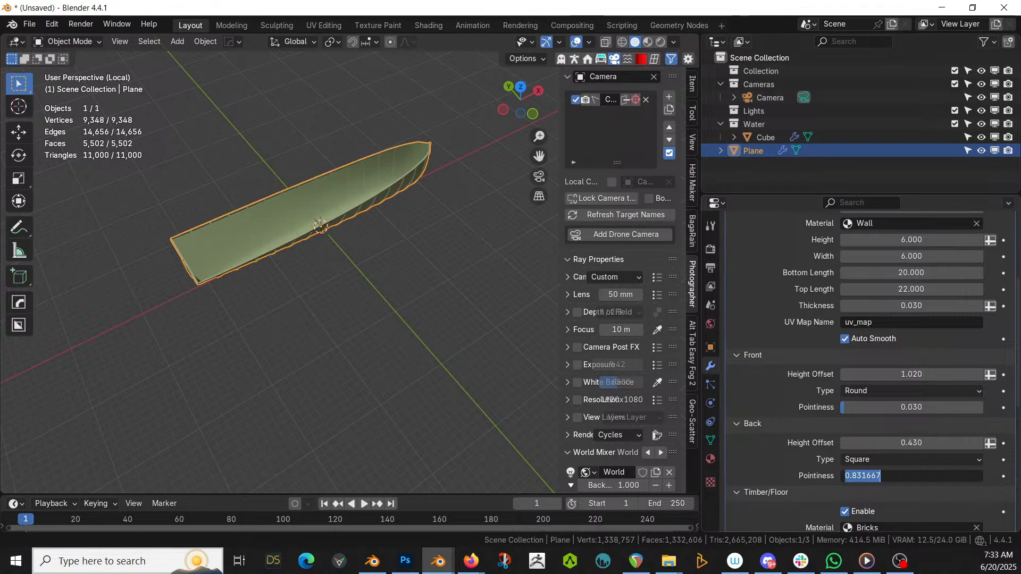
text(1)
key(Return)
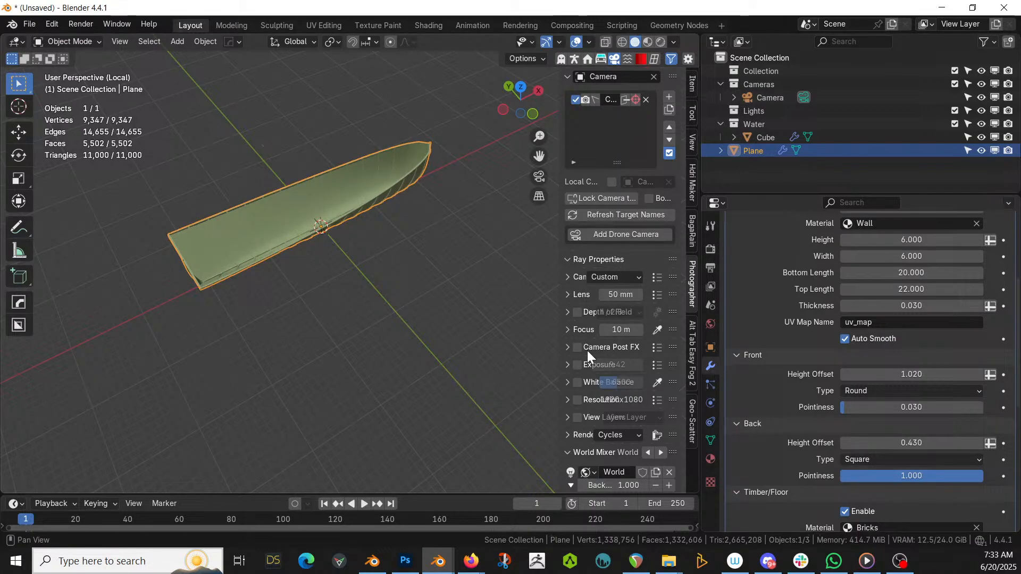
From above, set the hull's Front Pointiness to 0 and its Back Pointiness to about 0.753
key(KP_7)
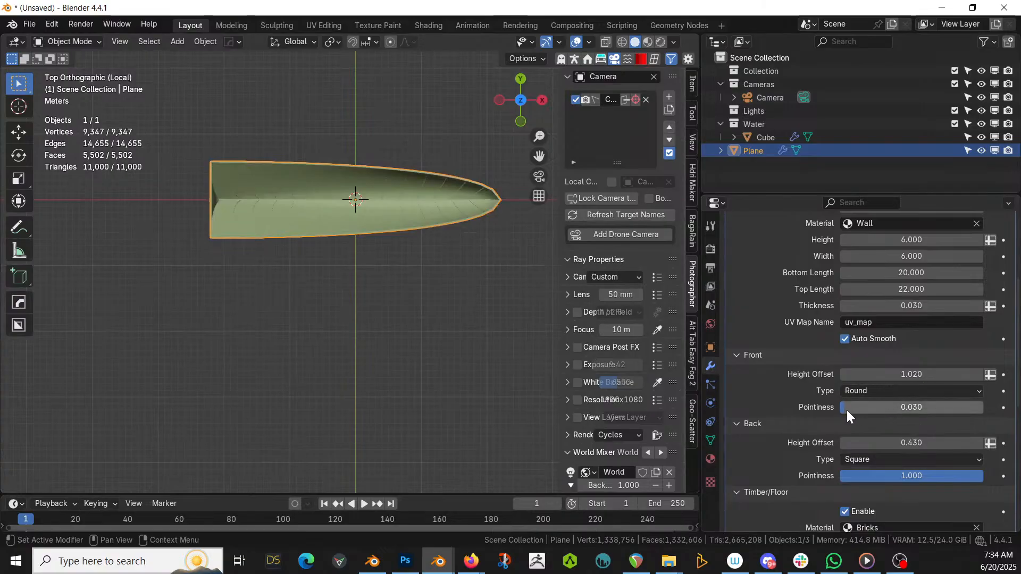
drag(847, 410, 829, 410)
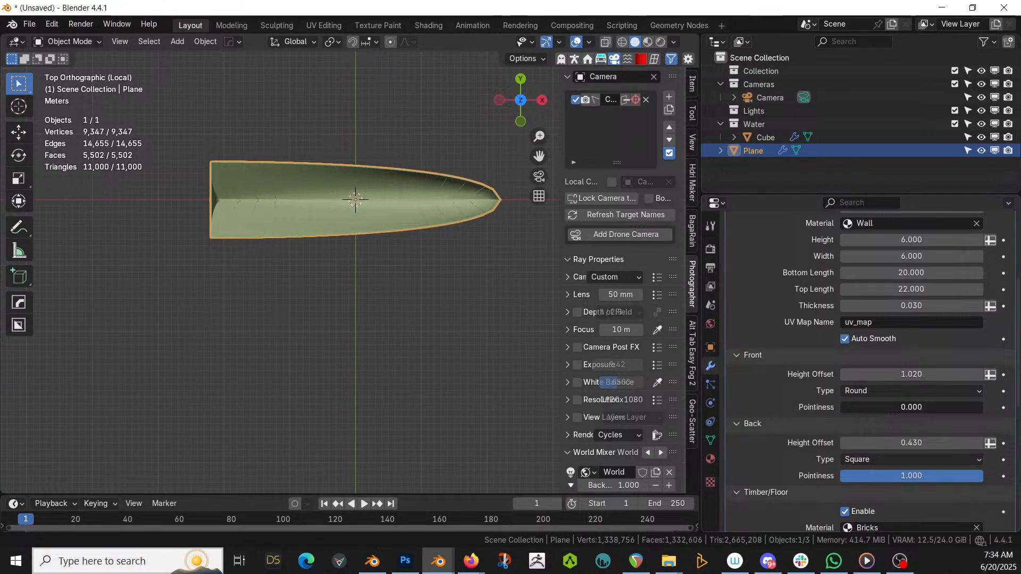
drag(946, 476, 910, 477)
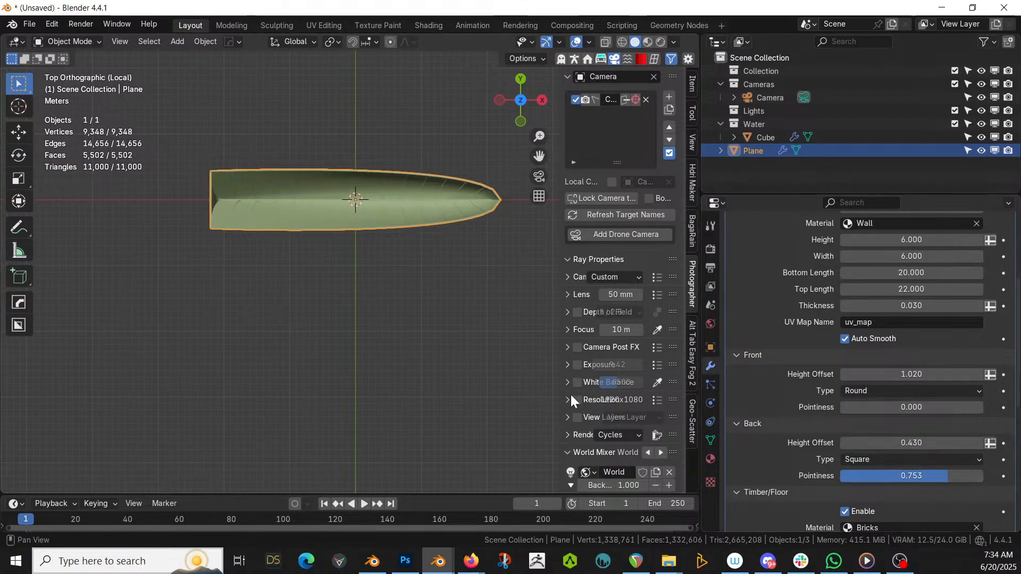
Raise the hull's Back Height Offset to 1.68 and inspect the stern
middle_drag(338, 319, 496, 225)
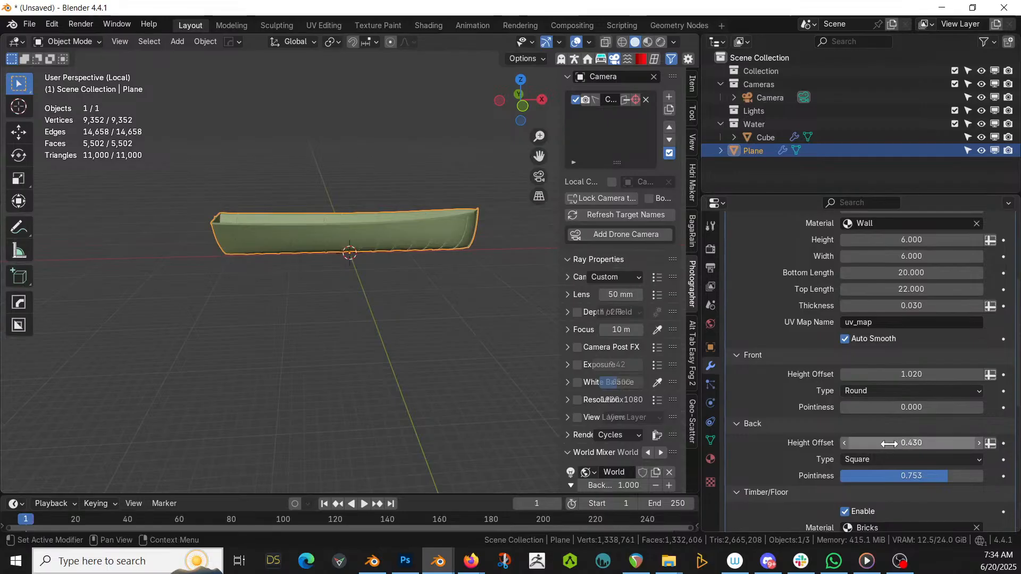
drag(889, 444, 941, 443)
middle_drag(560, 324, 488, 364)
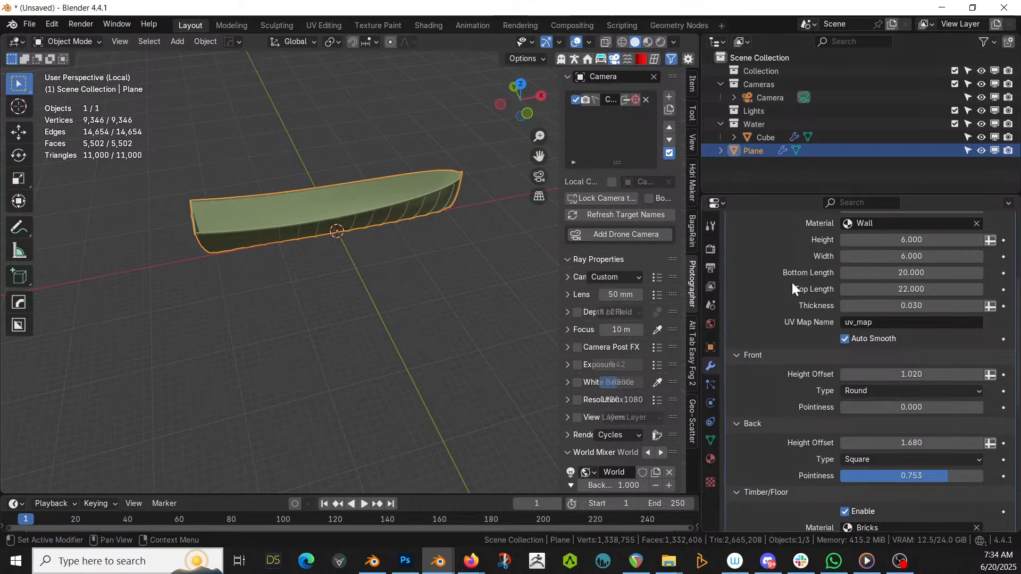
Duplicate the boat hull in place and hide the original as a backup
scroll(840, 357, up, 8)
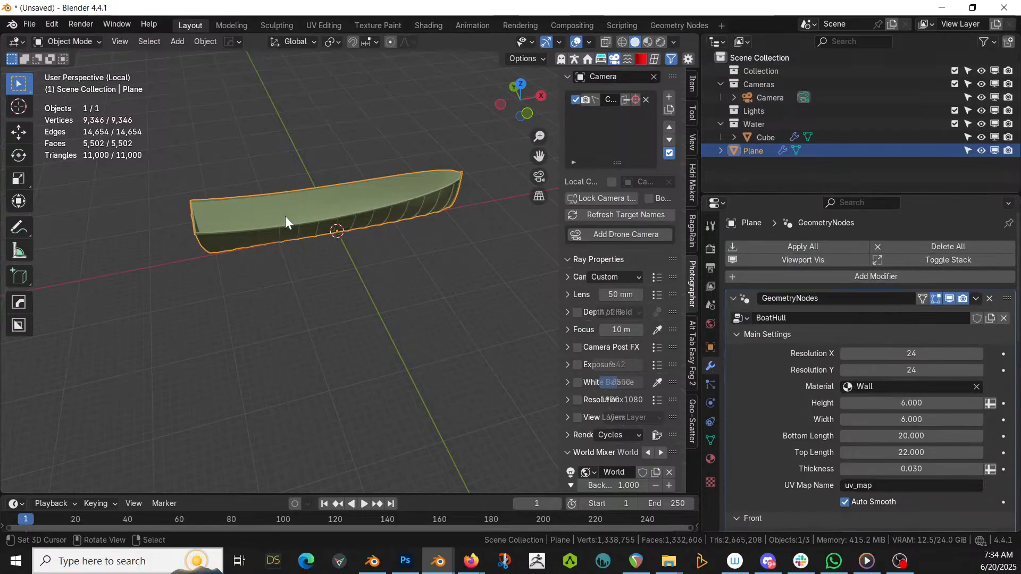
key(shift+d)
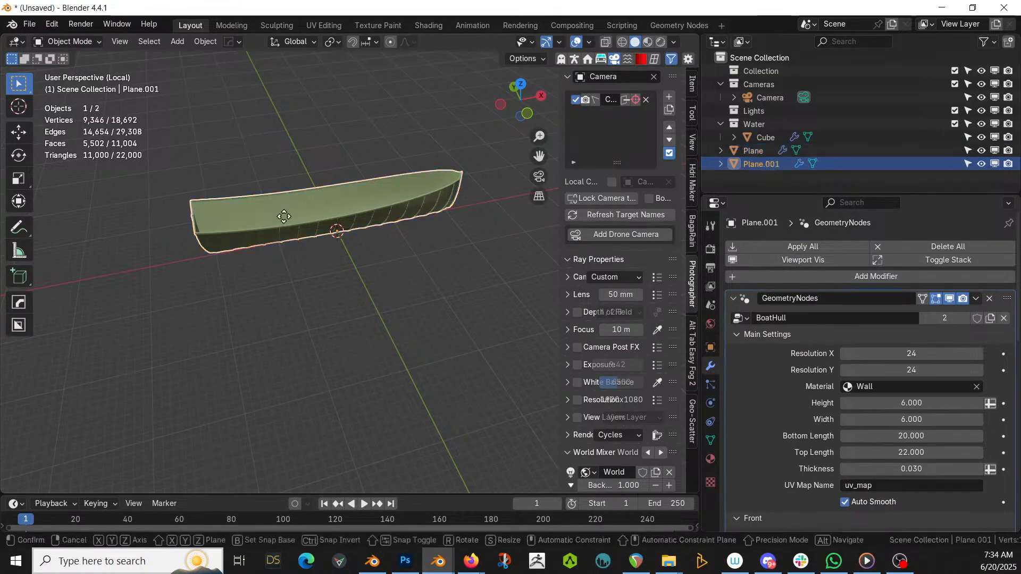
right_click(284, 216)
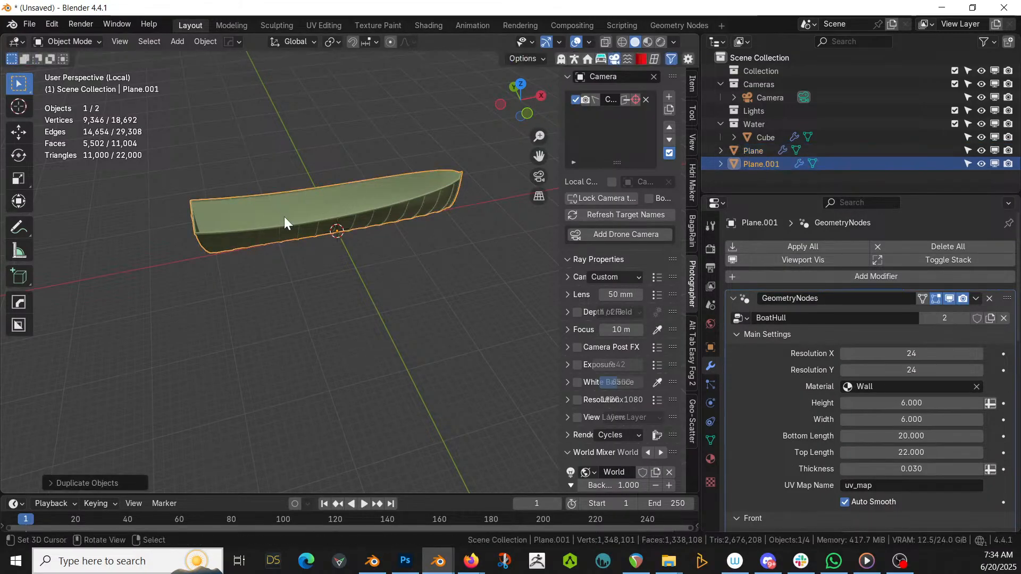
click(981, 150)
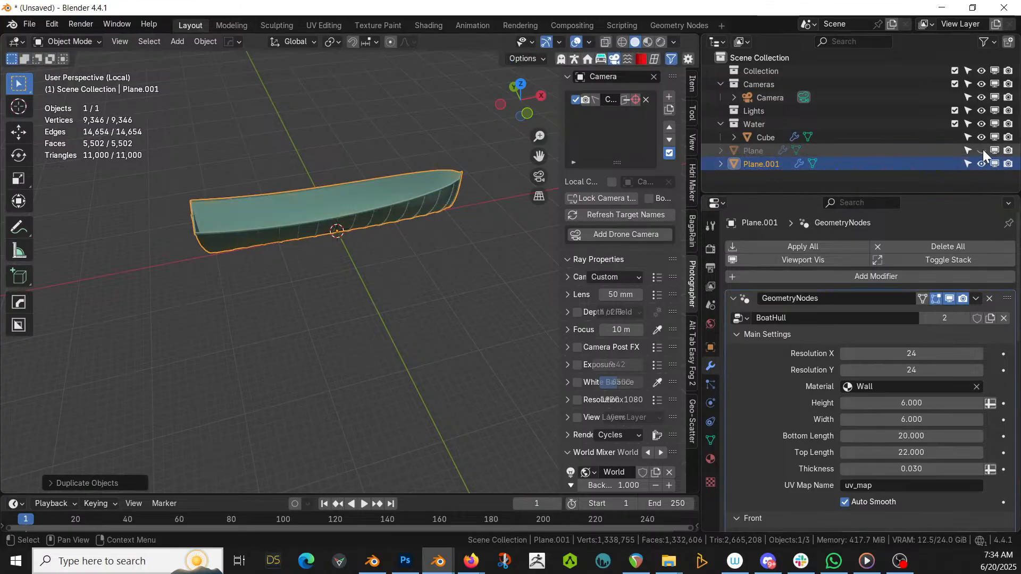
Apply all modifiers to the duplicate hull and check it briefly outside local view beside the ocean
click(787, 248)
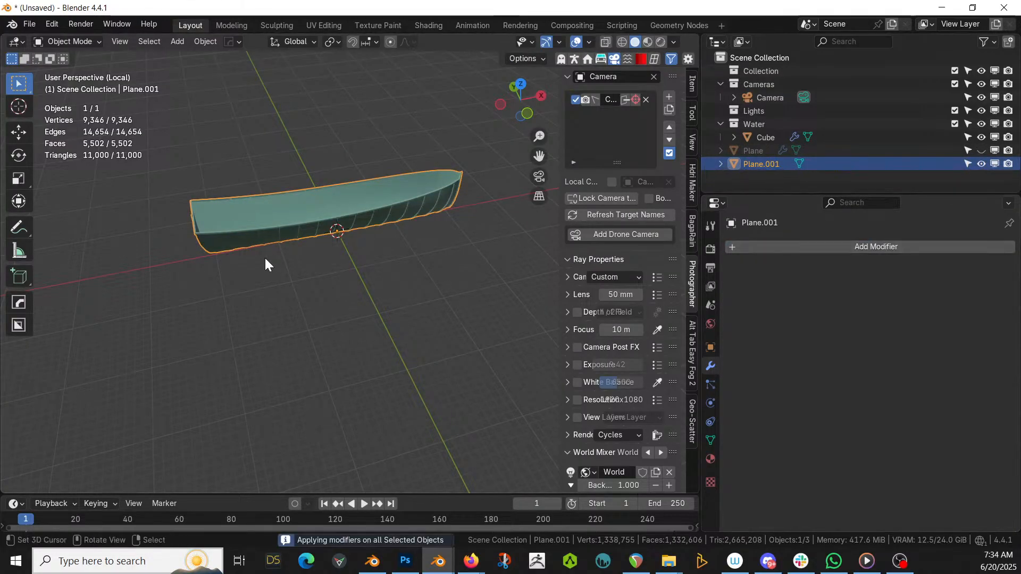
middle_drag(267, 265, 397, 237)
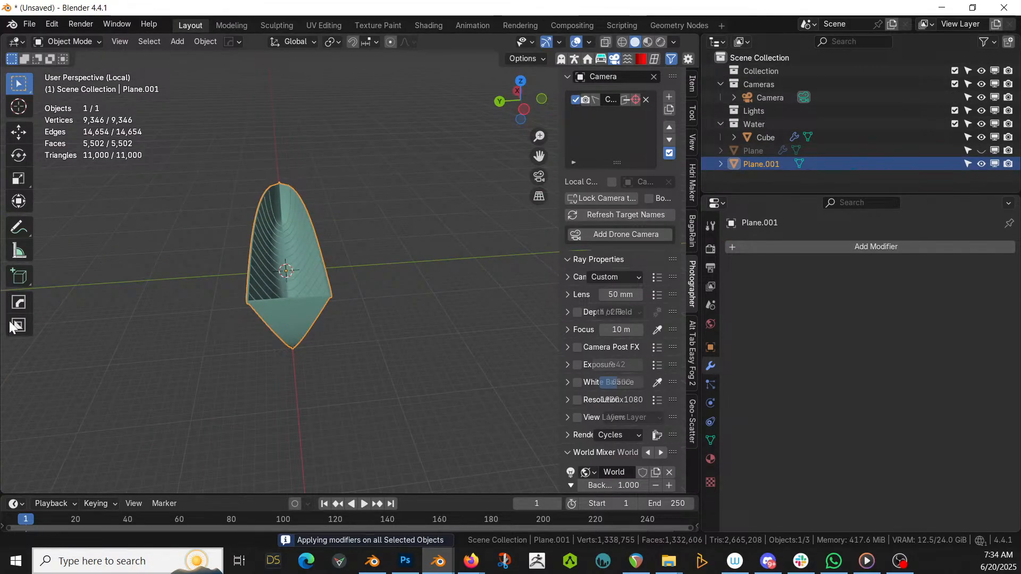
middle_drag(10, 327, 324, 312)
key(KP_Divide)
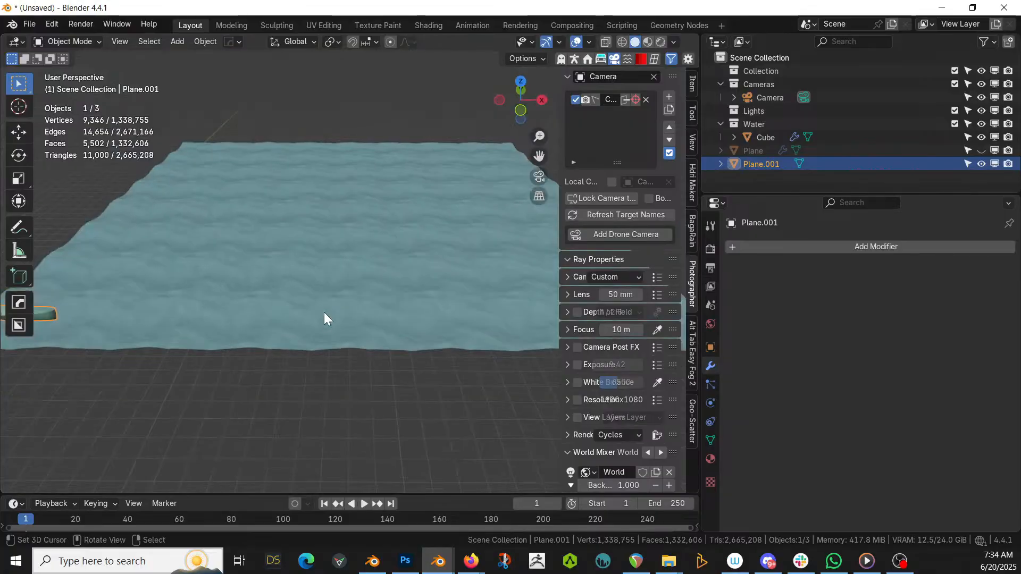
middle_drag(315, 337, 310, 279)
key(KP_Divide)
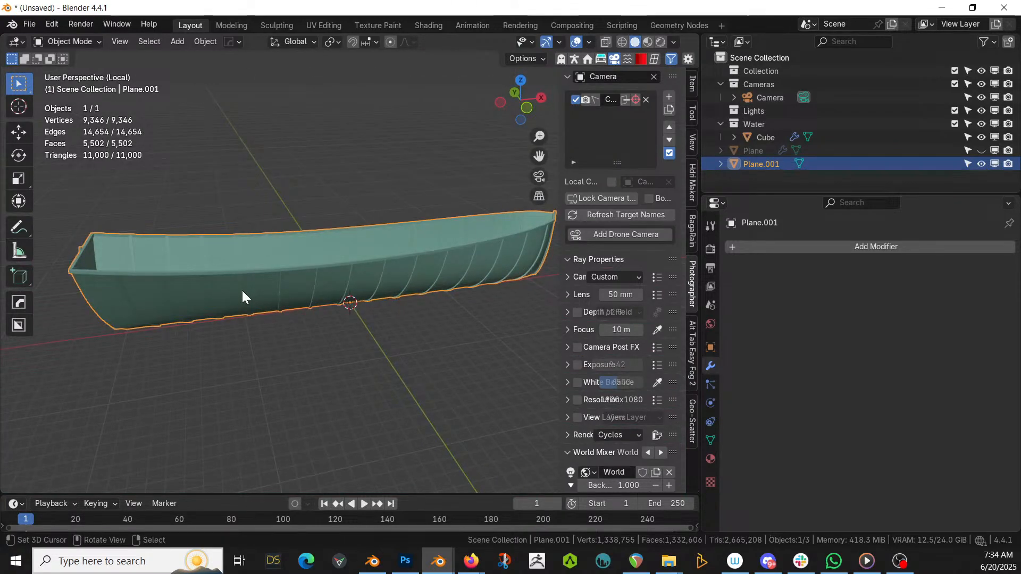
In the duplicate hull's mesh, switch to edge selection and select the lengthwise edge loop just below the rim on one inner side
key(Tab)
middle_drag(239, 289, 317, 291)
scroll(314, 295, up, 3)
scroll(298, 293, up, 2)
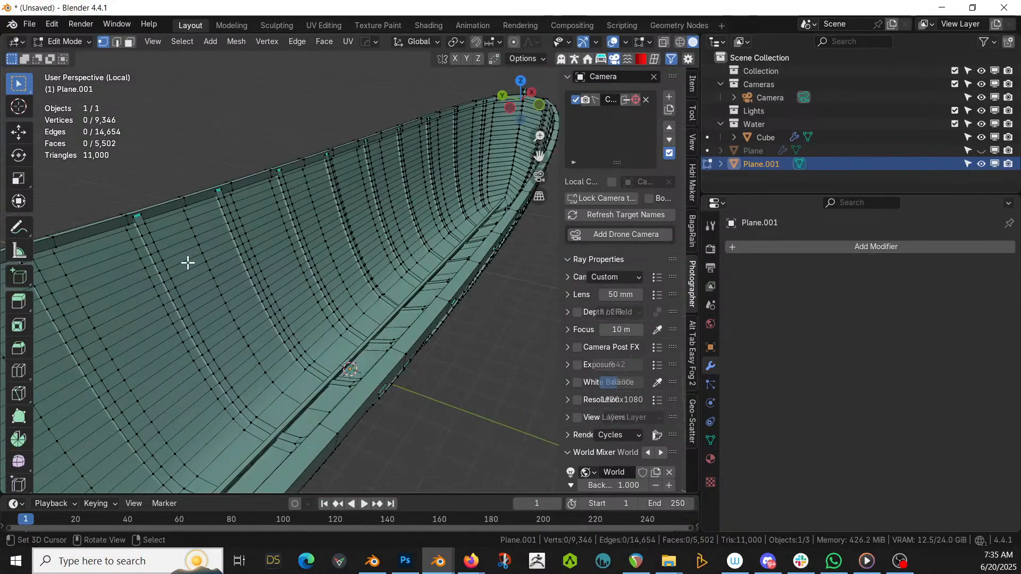
middle_drag(190, 262, 272, 271)
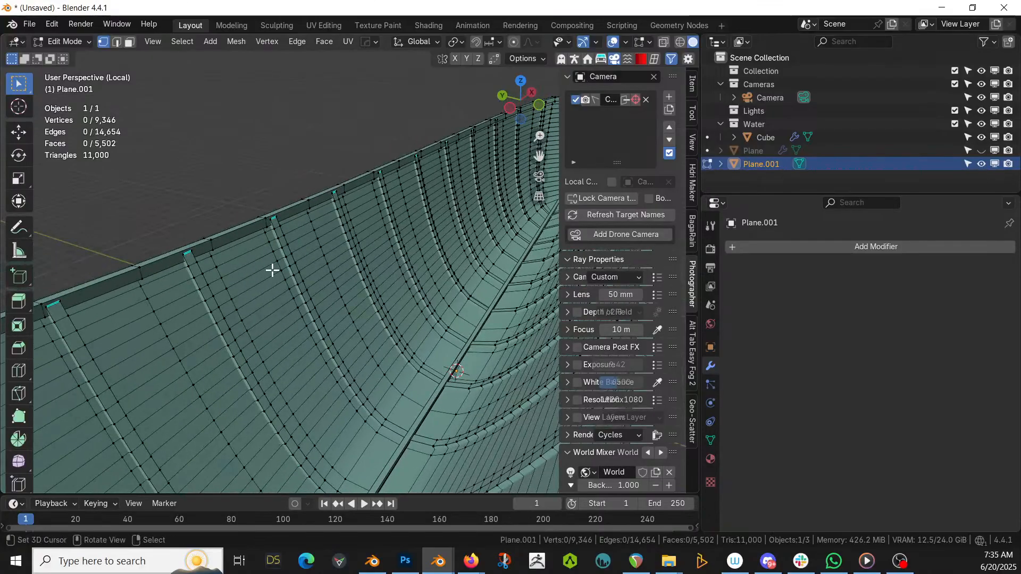
key(2)
alt+right_click(147, 283)
scroll(147, 283, down, 2)
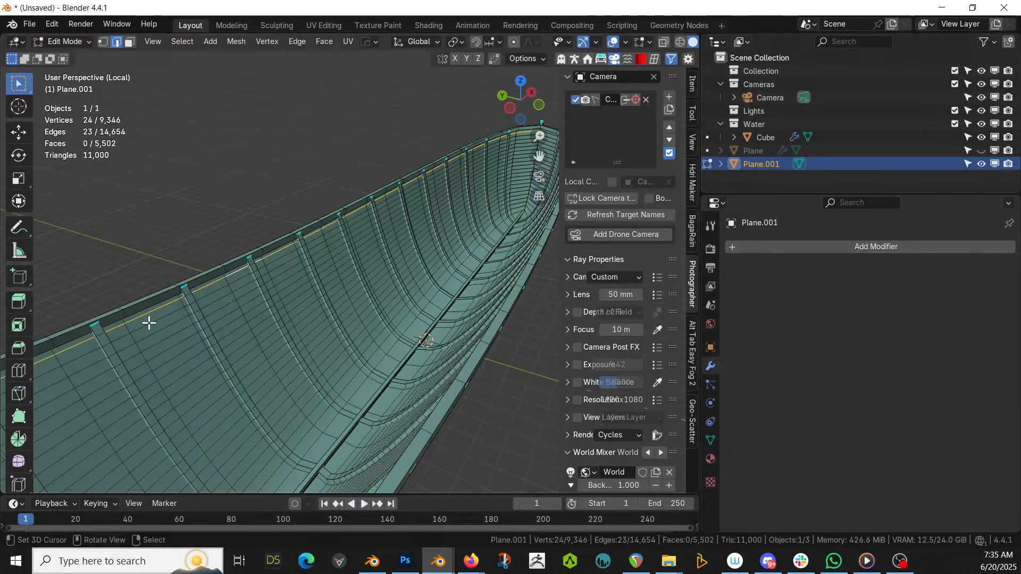
middle_drag(162, 318, 216, 312)
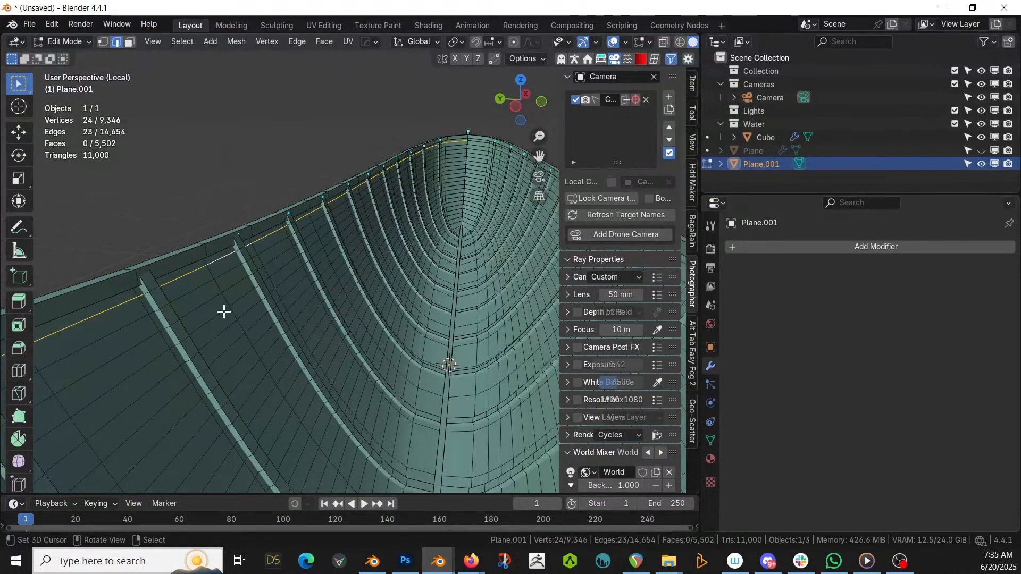
Leave mesh editing, generate a male HumGen human as a scale reference in the hull, and view it from the front
key(Tab)
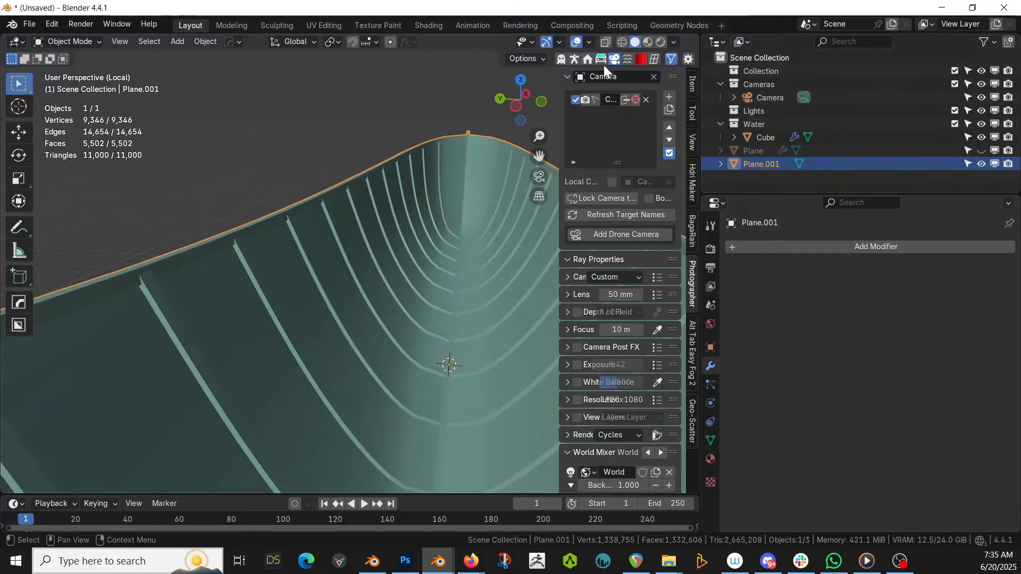
click(576, 61)
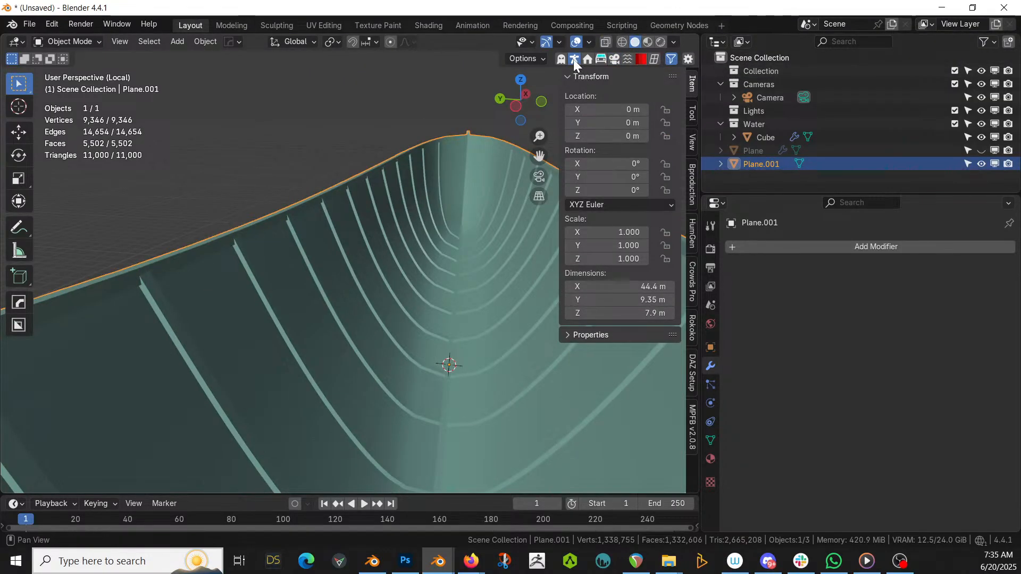
click(577, 59)
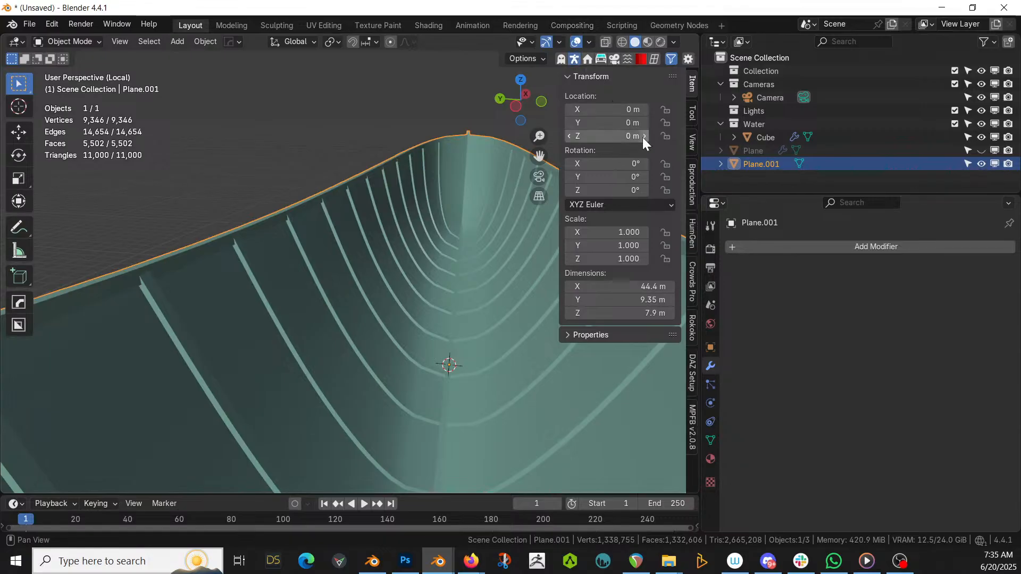
click(693, 229)
click(618, 162)
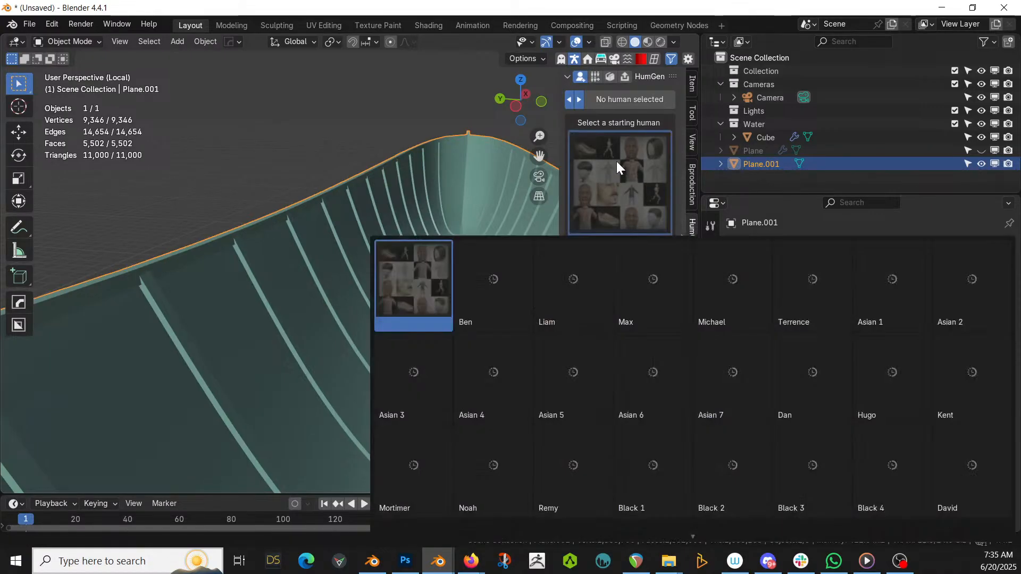
click(923, 266)
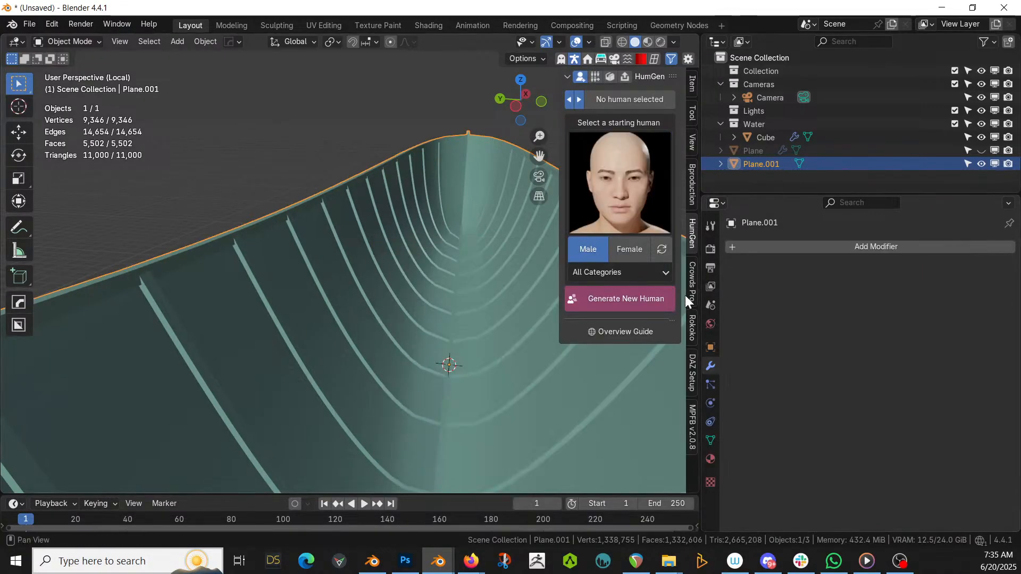
click(654, 296)
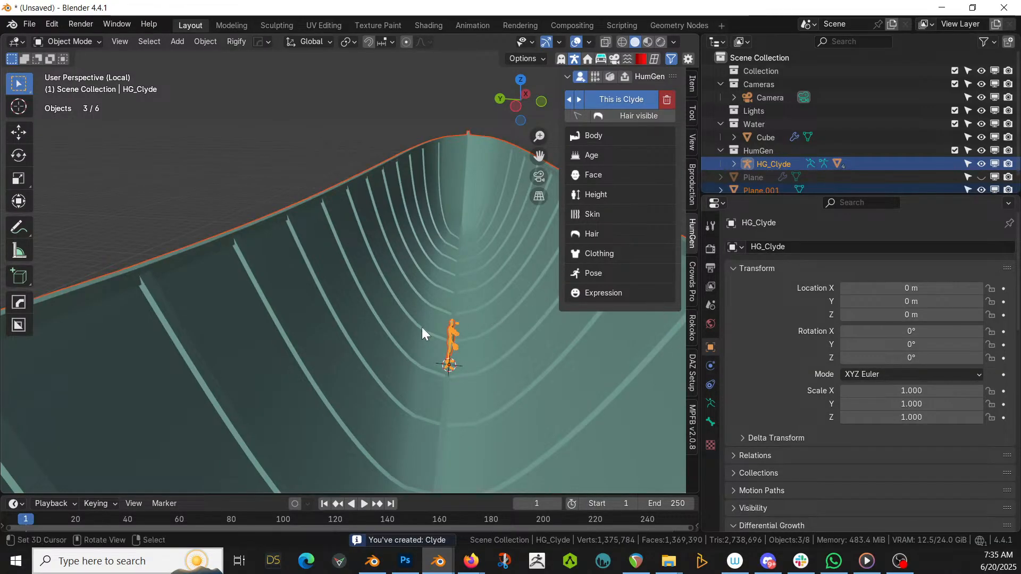
key(KP_1)
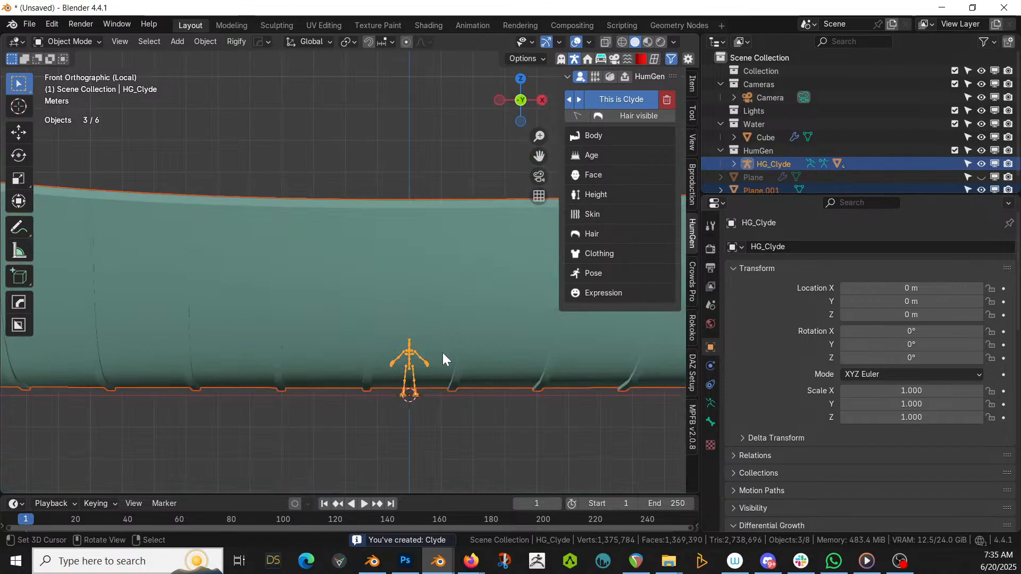
key(g)
key(z)
right_click(441, 280)
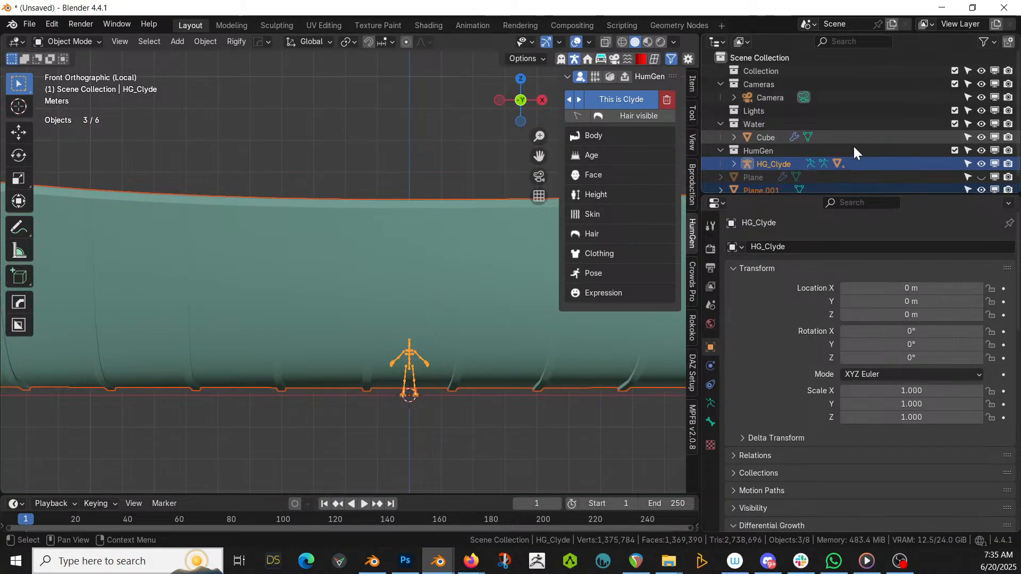
Select only the human's rig and raise it about 5.17 m along Z, near the hull's rim
click(785, 165)
key(g)
key(z)
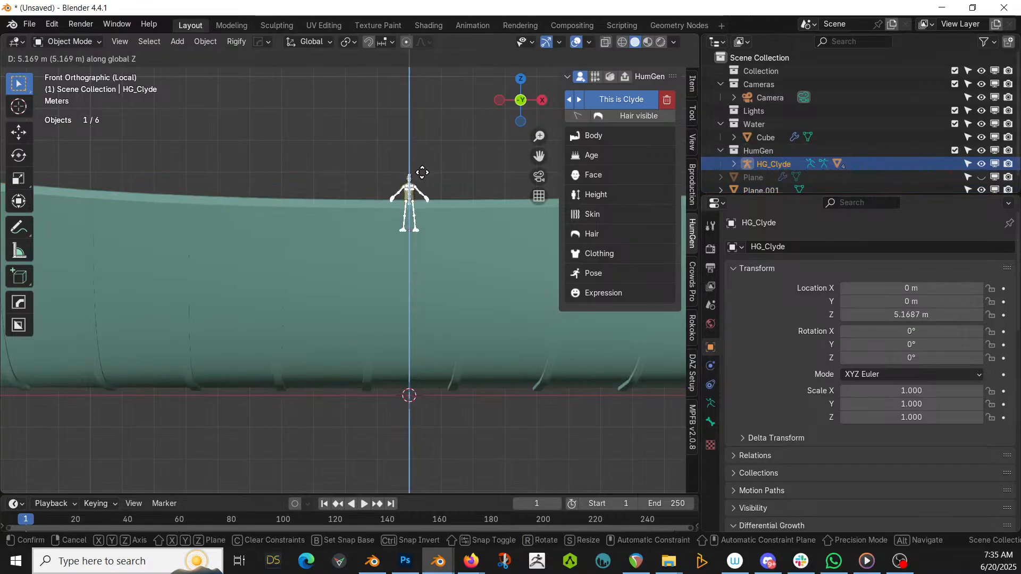
click(423, 190)
middle_drag(422, 187, 478, 217)
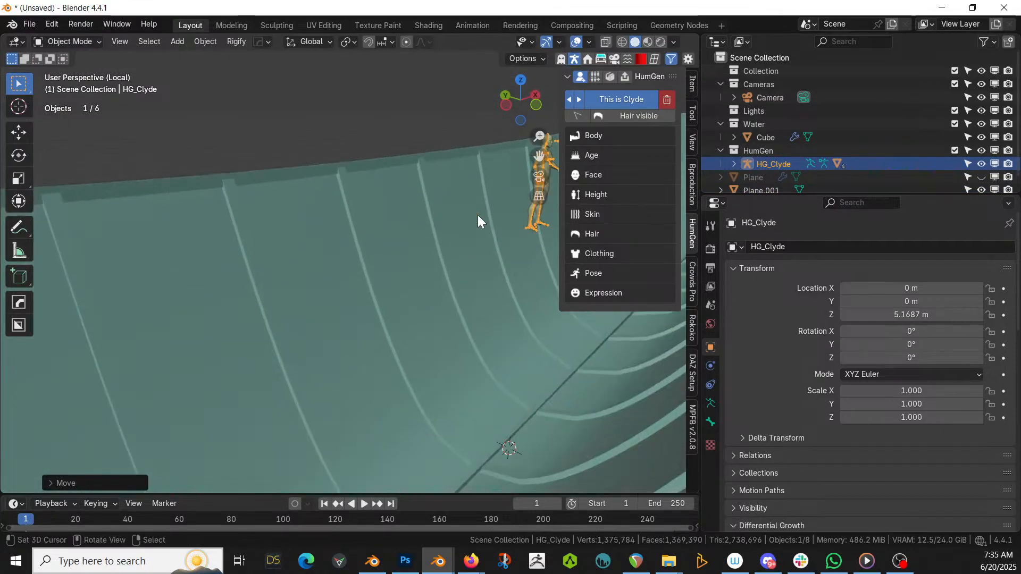
key(g)
key(x)
right_click(360, 181)
Move the human about 3.8 m along Y so it stands against the hull's inner side
key(g)
key(y)
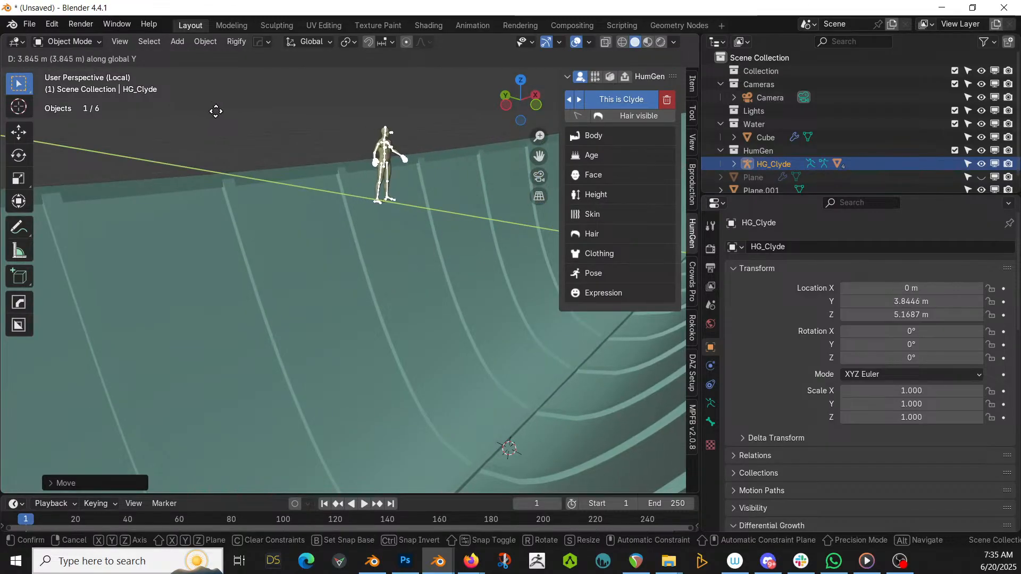
click(212, 136)
In the hull's mesh, select the lengthwise inner edge loops at the human's foot level on both sides up to the bow
click(278, 207)
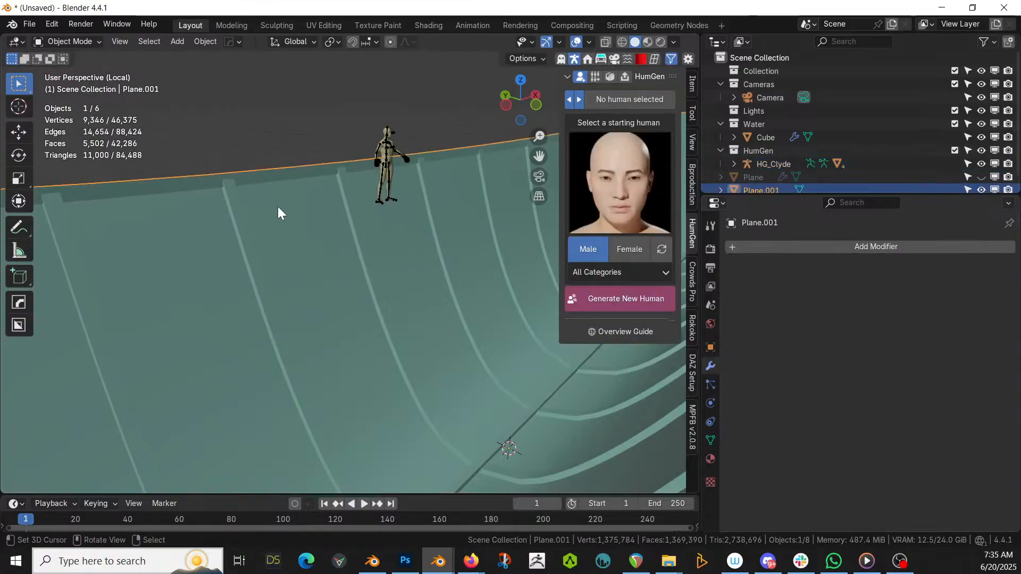
key(Tab)
scroll(335, 207, up, 3)
middle_drag(318, 206, 160, 262)
click(294, 249)
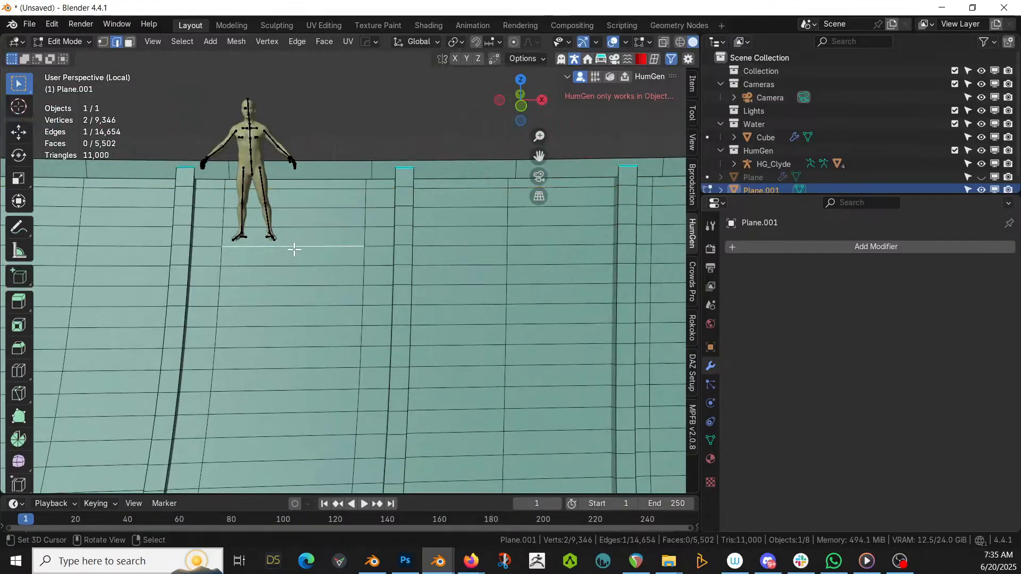
alt+click(294, 249)
scroll(294, 249, down, 6)
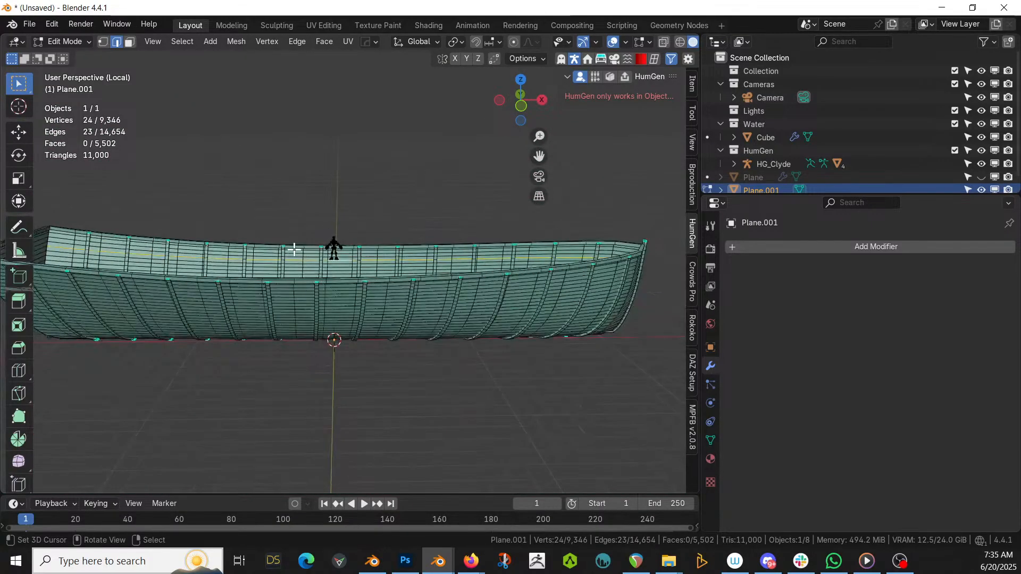
middle_drag(294, 249, 242, 340)
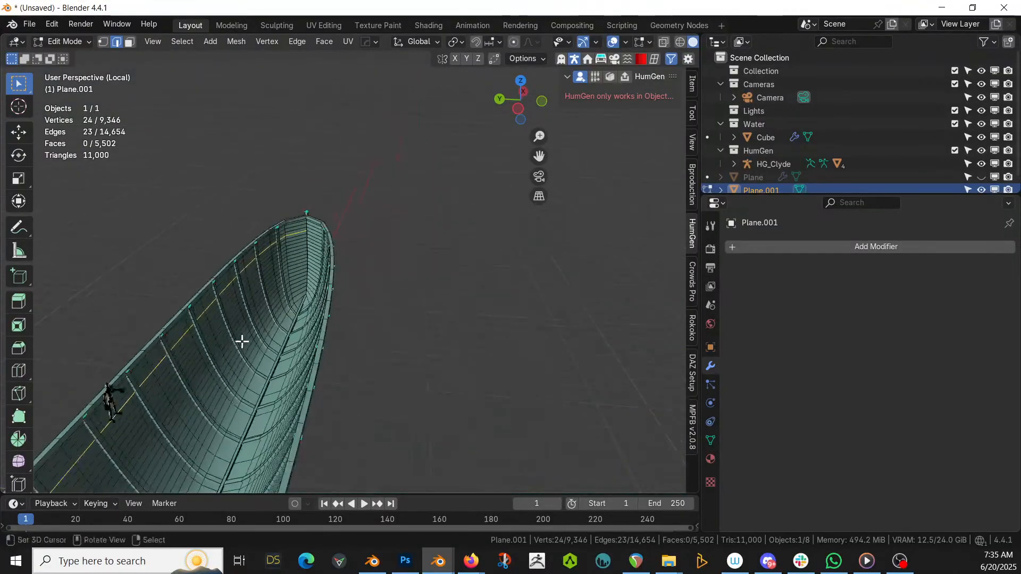
scroll(244, 337, up, 1)
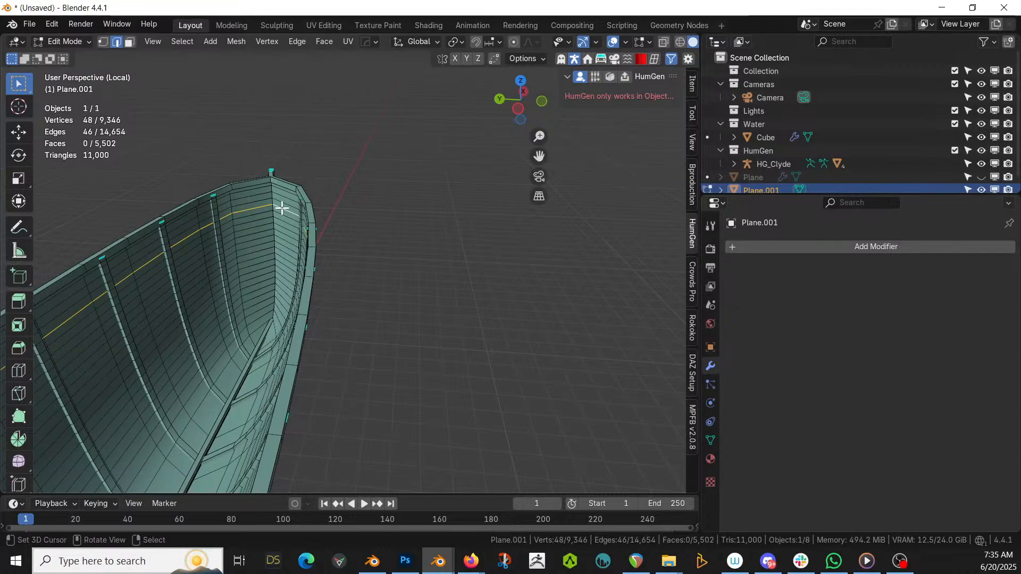
Isolate the two selected edge loops and bridge them to form a deck across the hull
key(shift+h)
middle_drag(282, 207, 385, 343)
scroll(306, 362, down, 3)
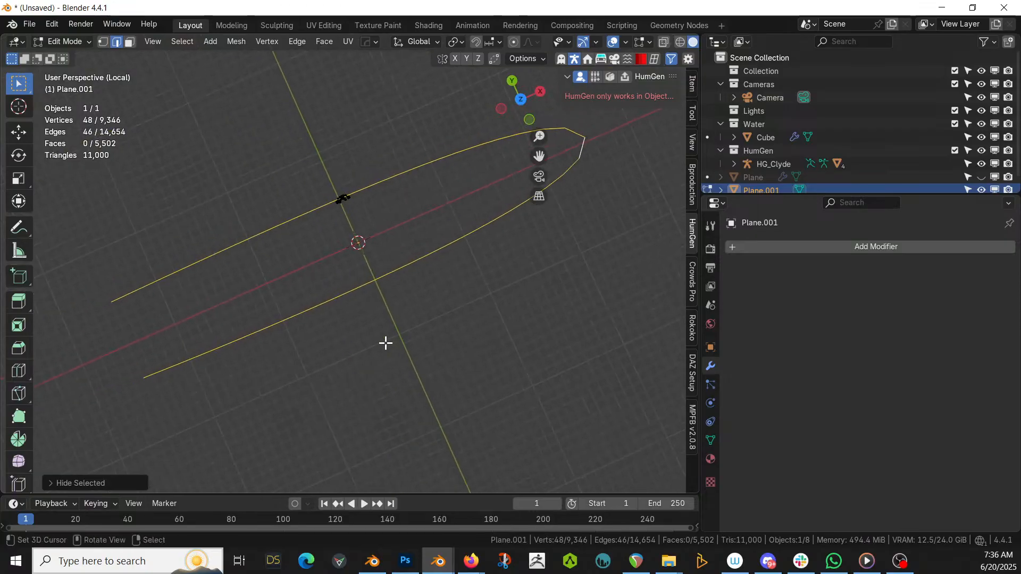
key(ctrl+e)
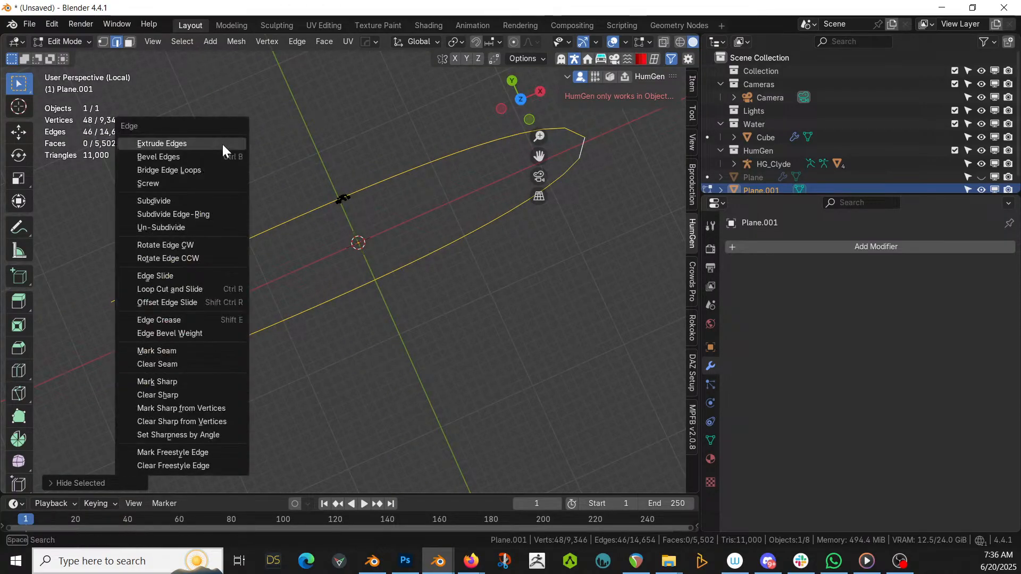
click(183, 169)
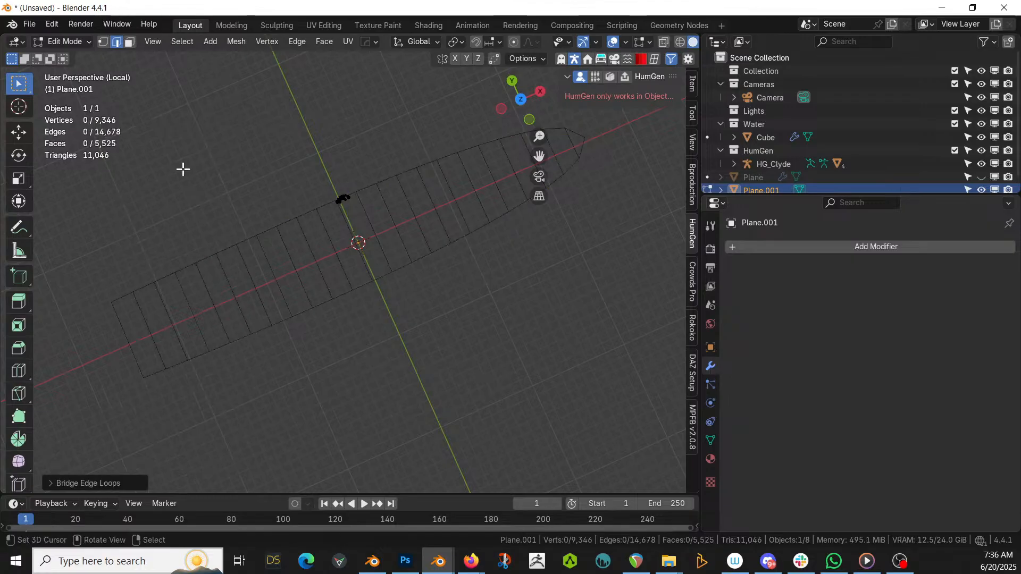
middle_drag(352, 265, 393, 261)
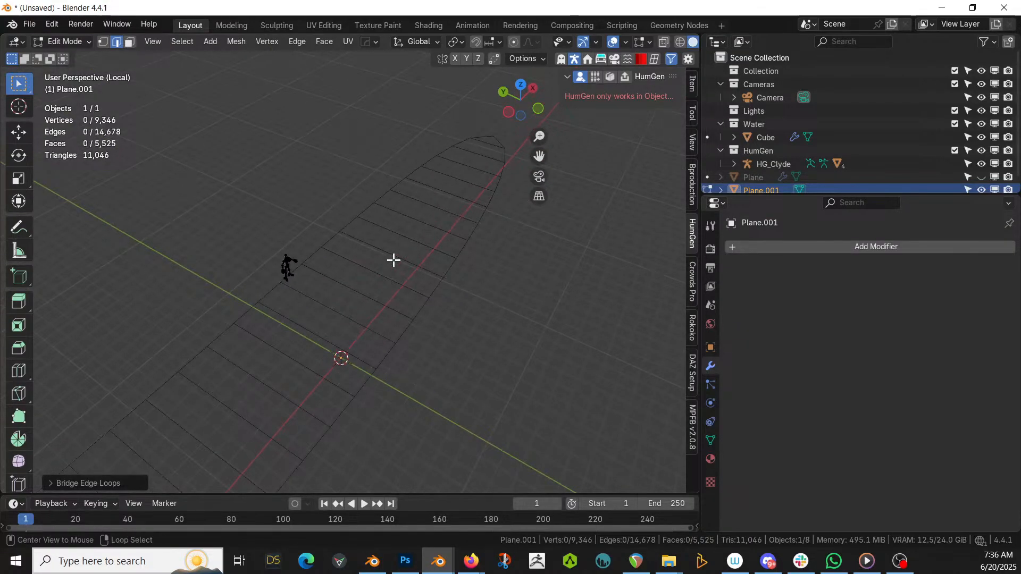
Reveal the hidden hull geometry and check the deck's height against the human
key(alt+h)
middle_drag(392, 260, 424, 413)
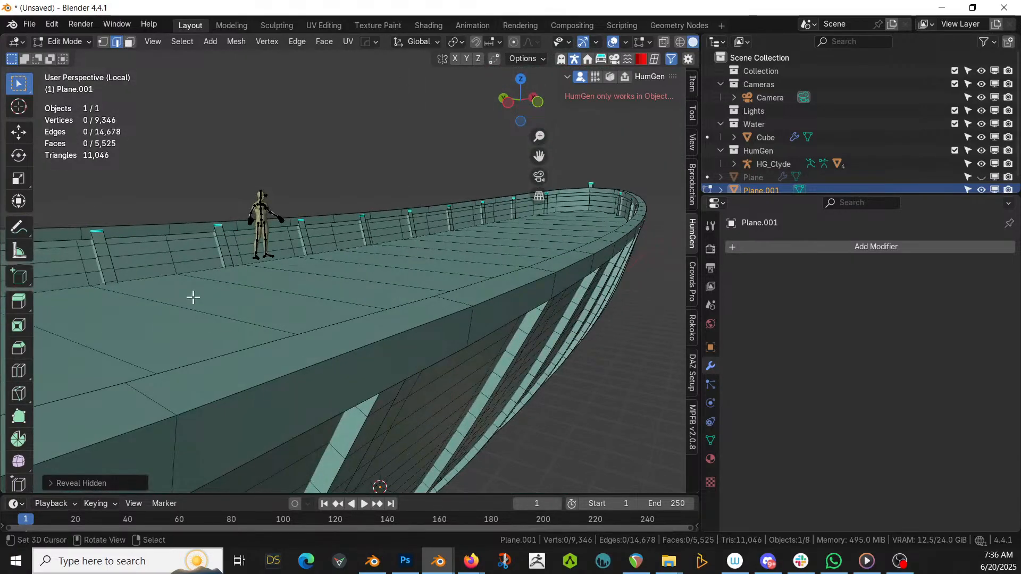
middle_drag(375, 214, 199, 293)
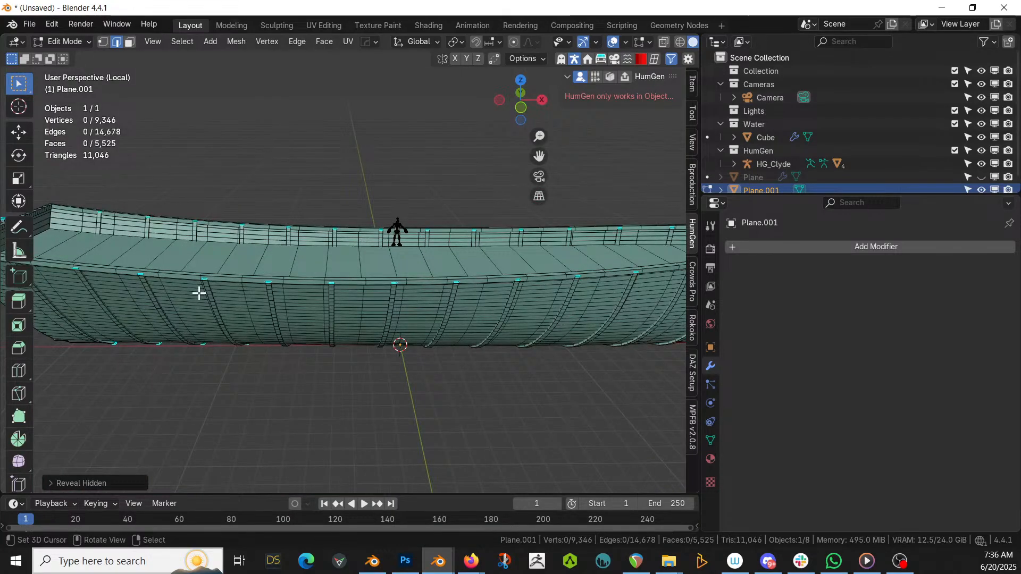
In face mode, select the vertical strip of faces along the stern's centre post down to the keel
middle_drag(198, 293, 311, 265)
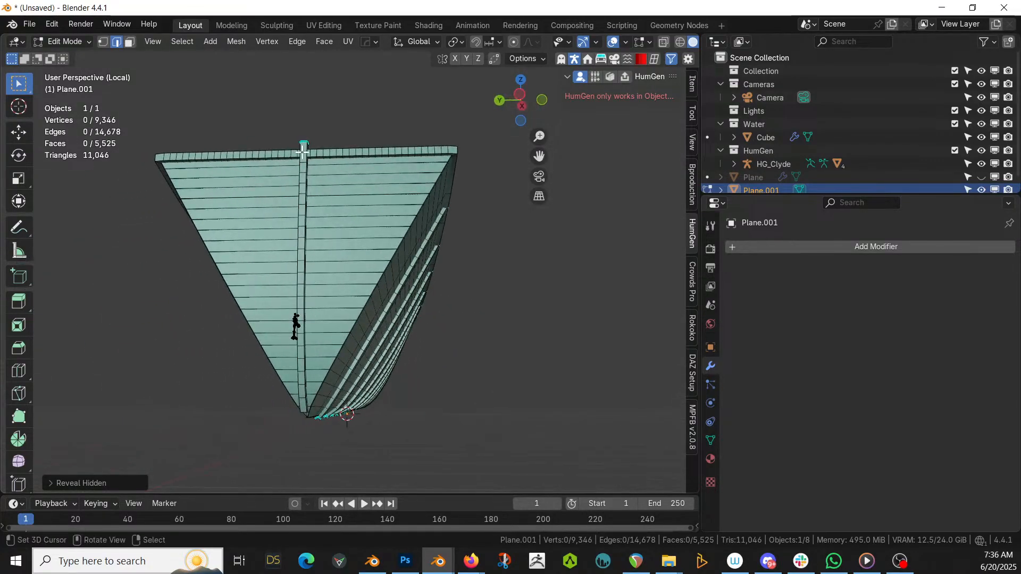
key(3)
middle_drag(323, 249, 285, 274)
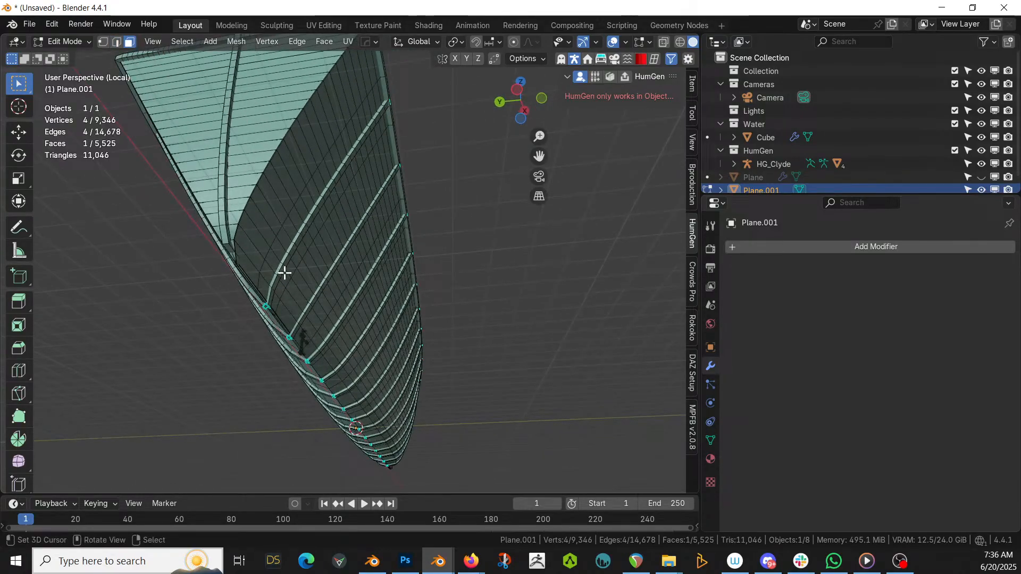
ctrl+click(225, 241)
middle_drag(308, 235, 392, 277)
key(g)
key(x)
right_click(365, 282)
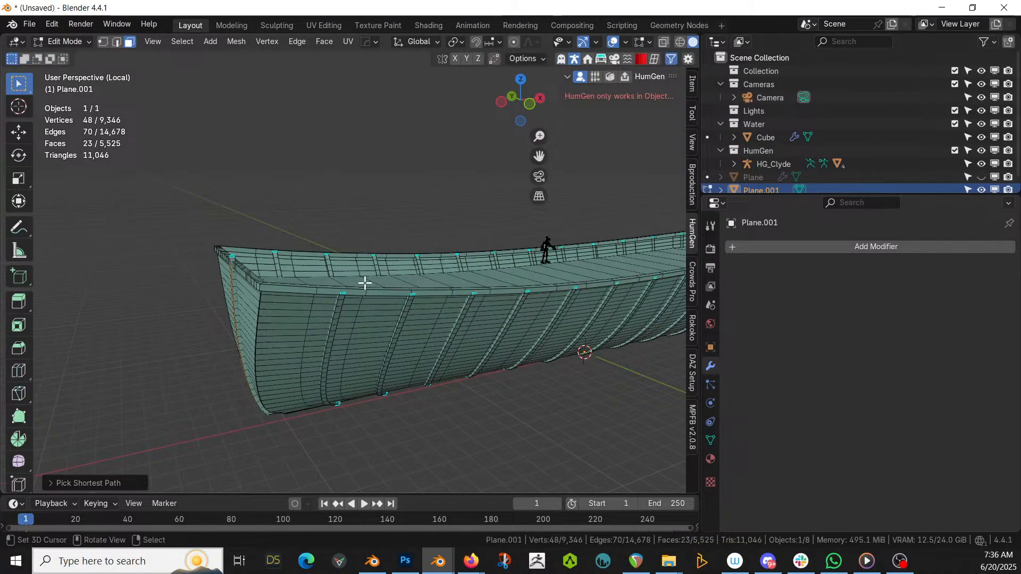
Extrude the stern's centre strip outward along its normal to form a rudder-like fin behind the hull
key(e)
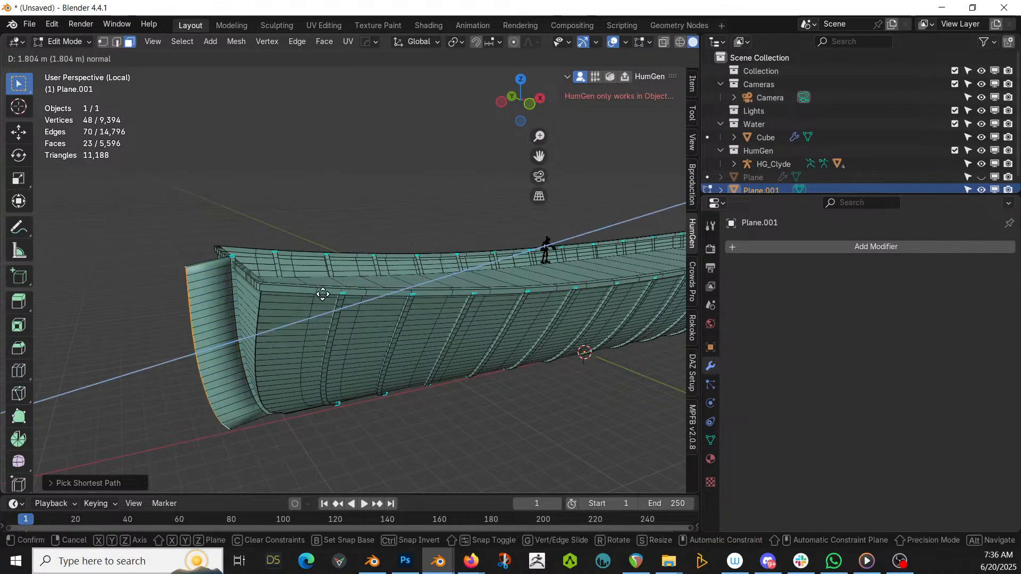
click(328, 294)
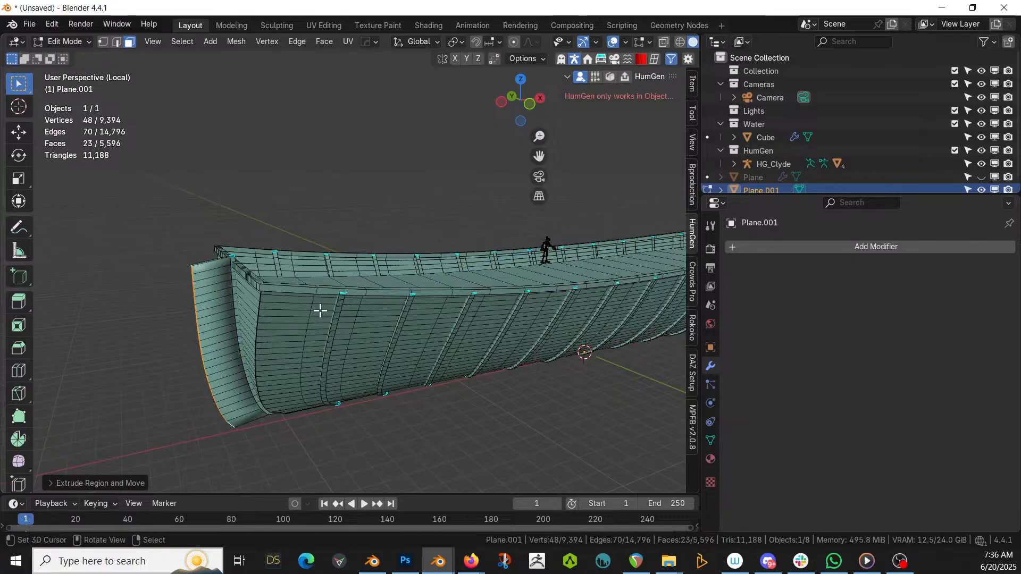
middle_drag(282, 361, 435, 377)
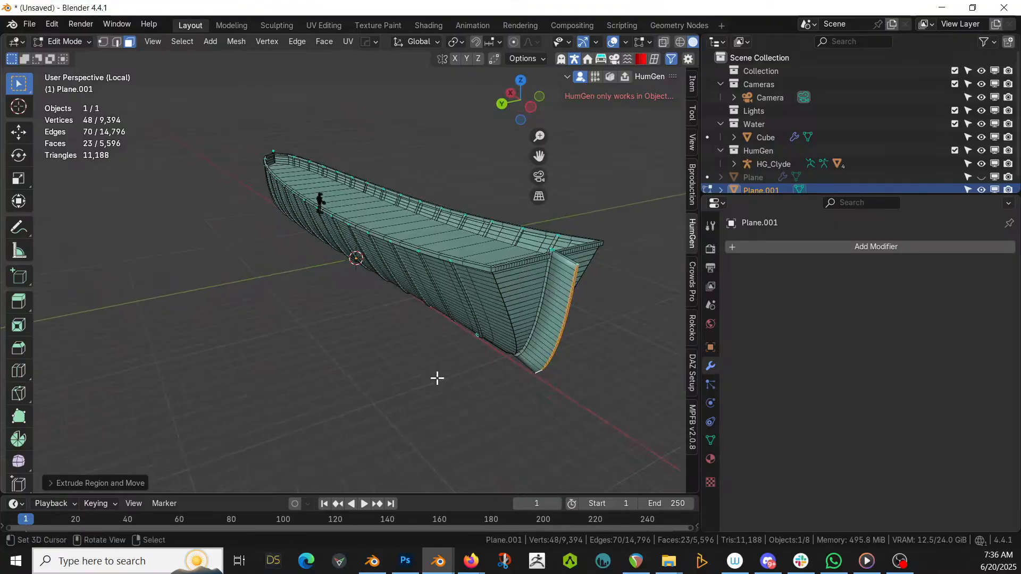
Leave mesh editing and local view, and examine the boat's shape and size beside the ocean
key(grave)
key(Escape)
key(Tab)
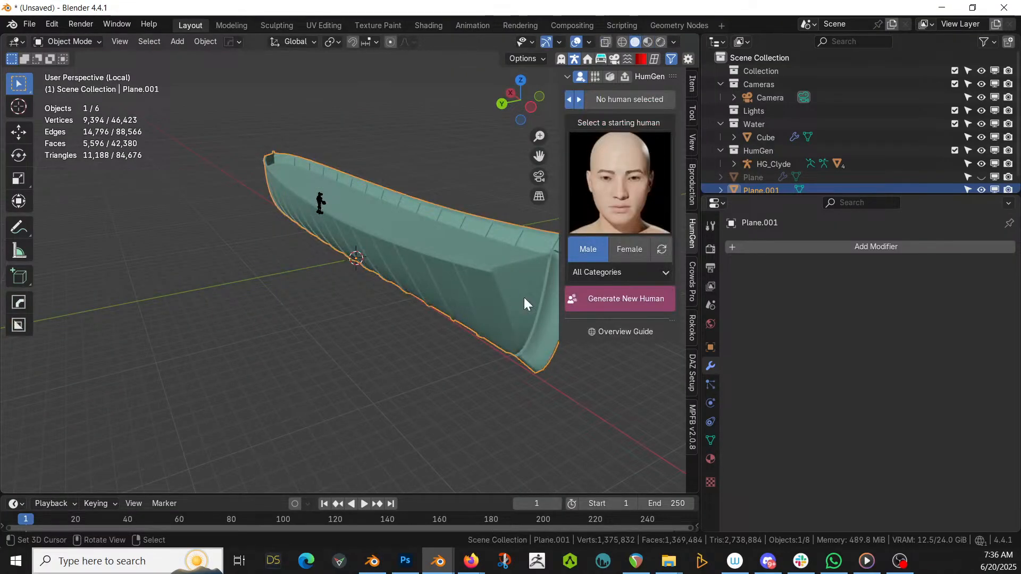
middle_drag(525, 297, 426, 269)
scroll(427, 269, down, 3)
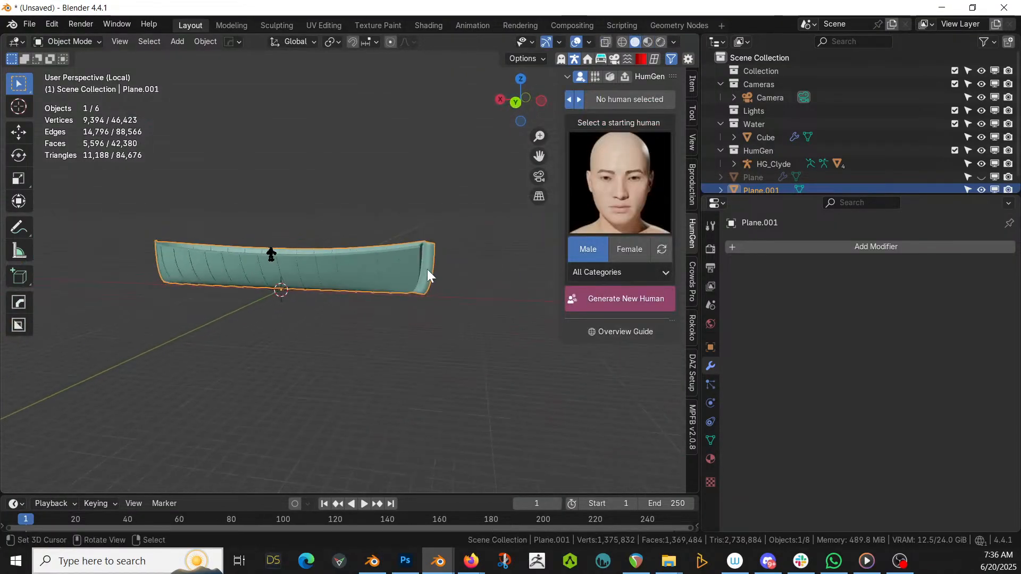
key(KP_Divide)
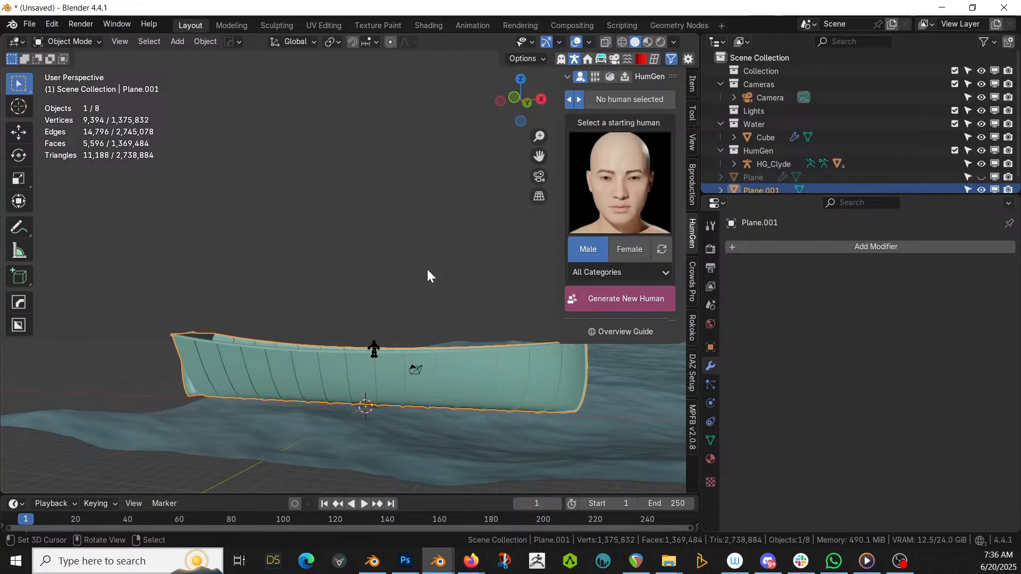
In top view, move the ocean surface so the boat sits well inside the water instead of at its corner
middle_drag(408, 250, 37, 395)
scroll(441, 362, down, 2)
key(KP_7)
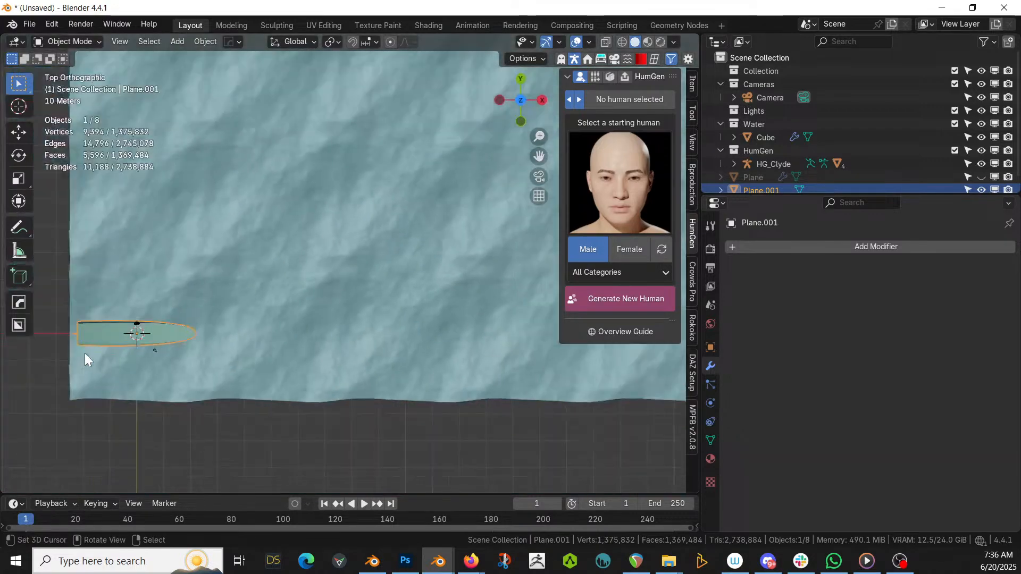
scroll(112, 346, down, 5)
shift+middle_drag(113, 349, 106, 471)
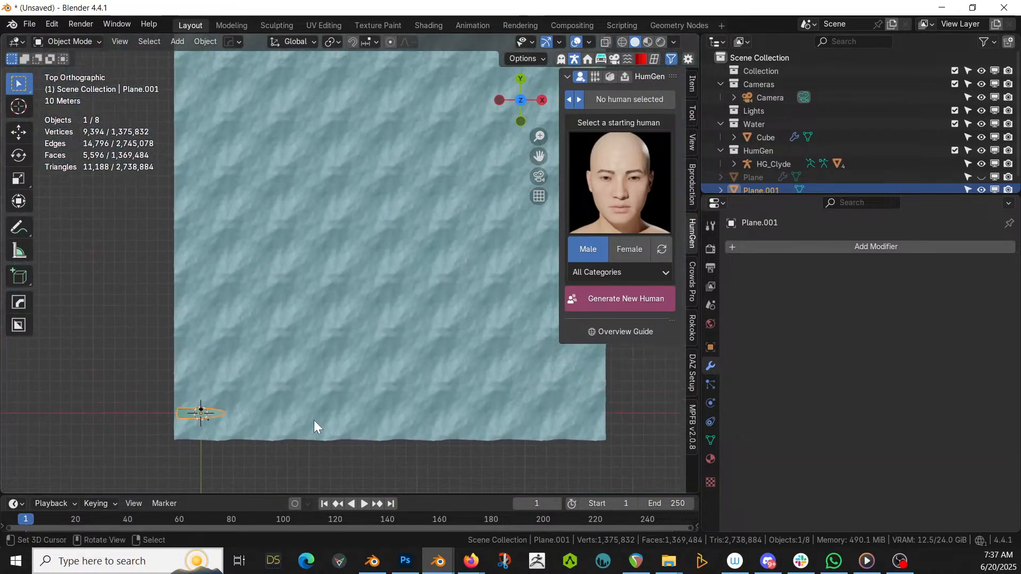
key(g)
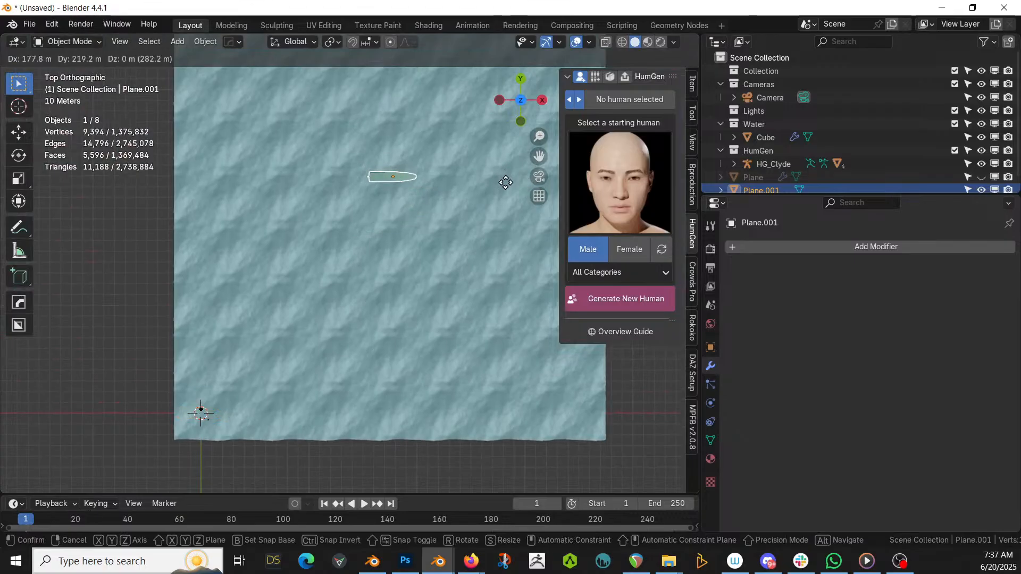
right_click(505, 184)
click(492, 236)
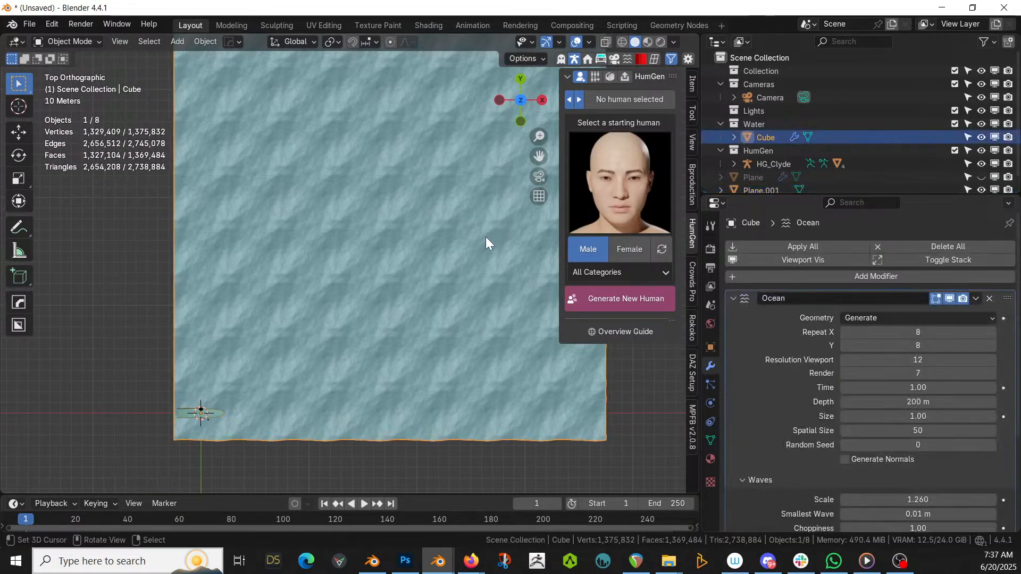
key(g)
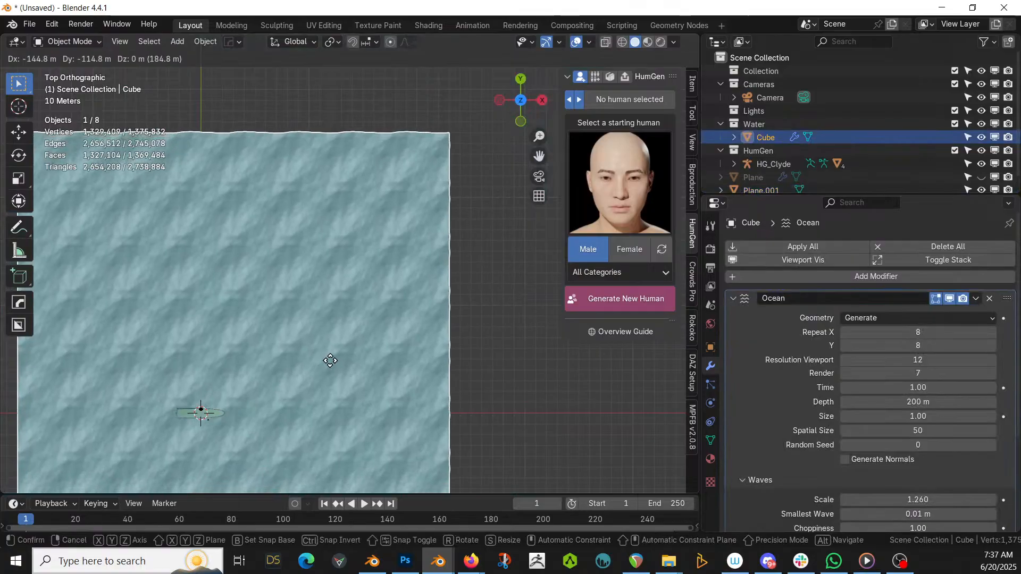
click(325, 372)
Lower the boat along the Z axis and fine-tune its height so the lower hull sits below the waterline
middle_drag(327, 374, 292, 261)
scroll(354, 283, up, 6)
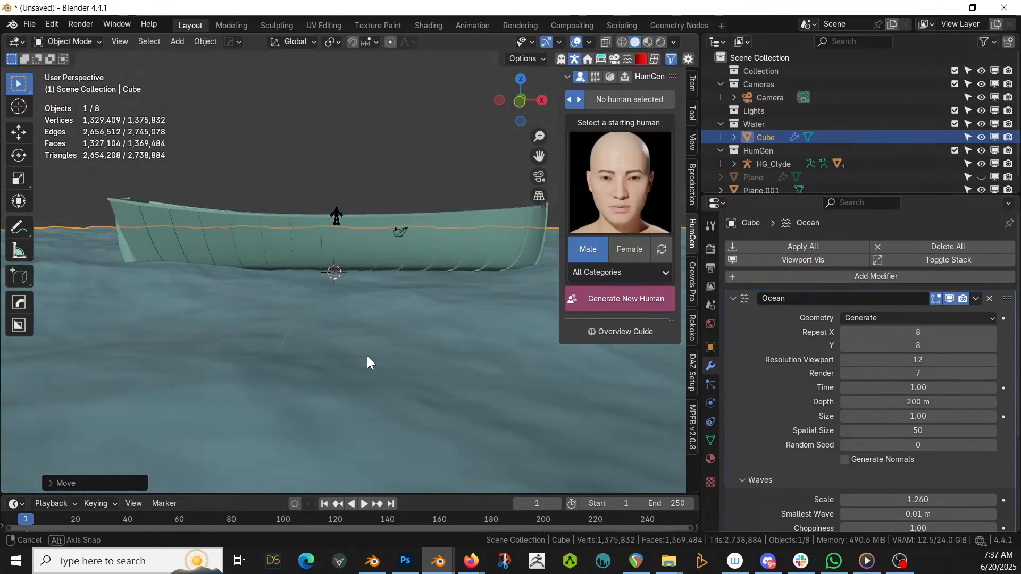
click(370, 241)
key(g)
key(z)
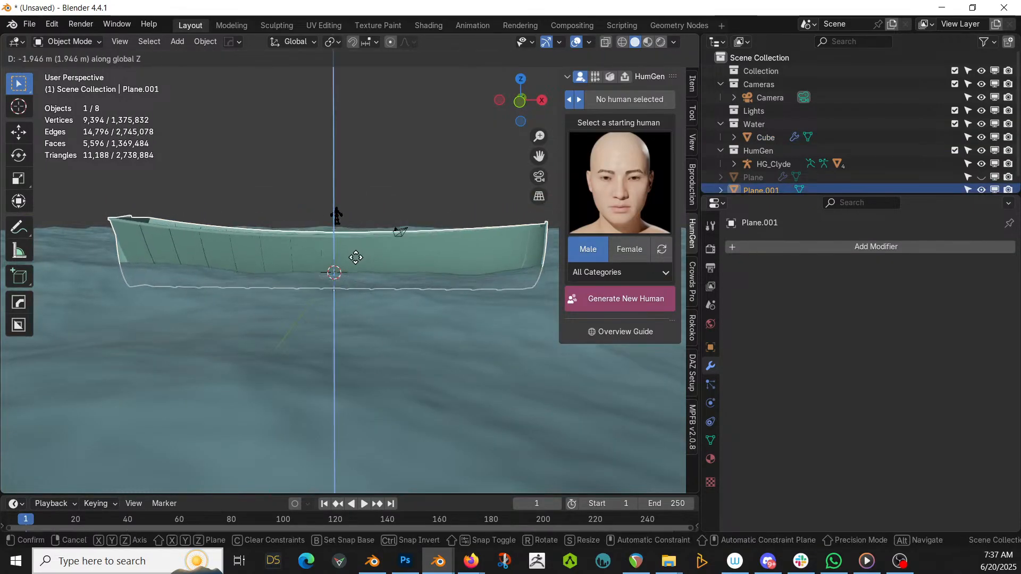
click(353, 266)
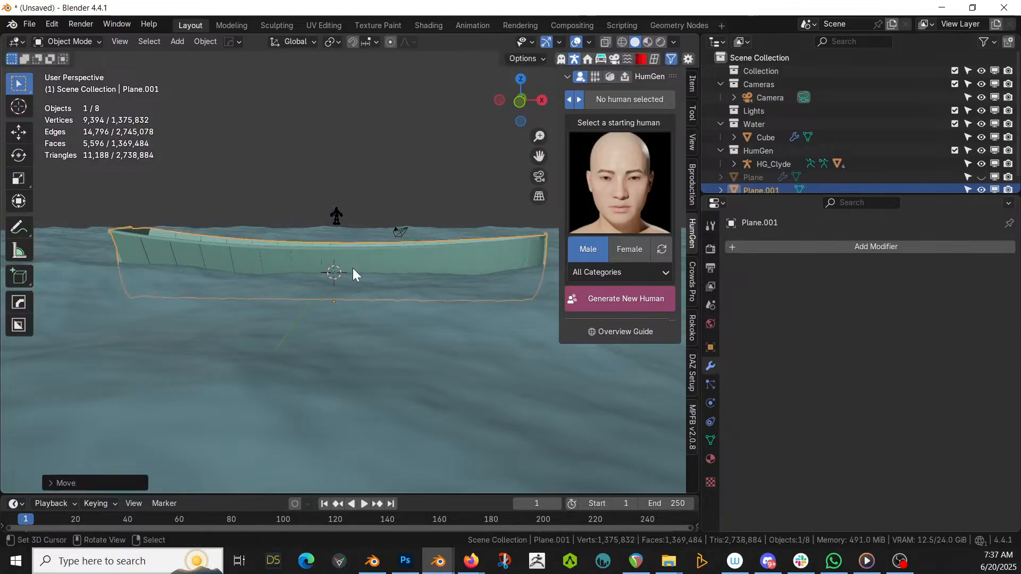
key(g)
key(z)
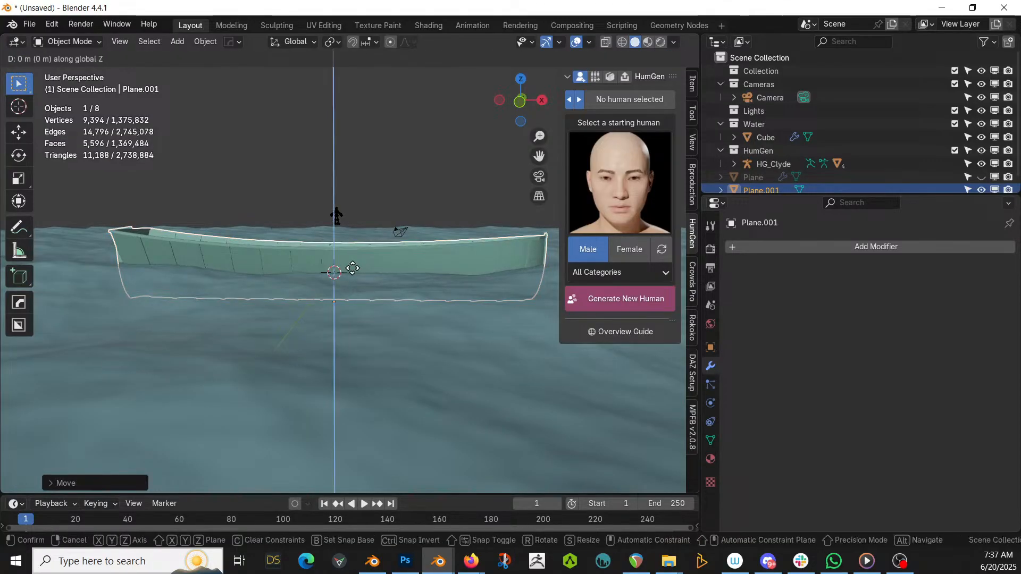
click(353, 260)
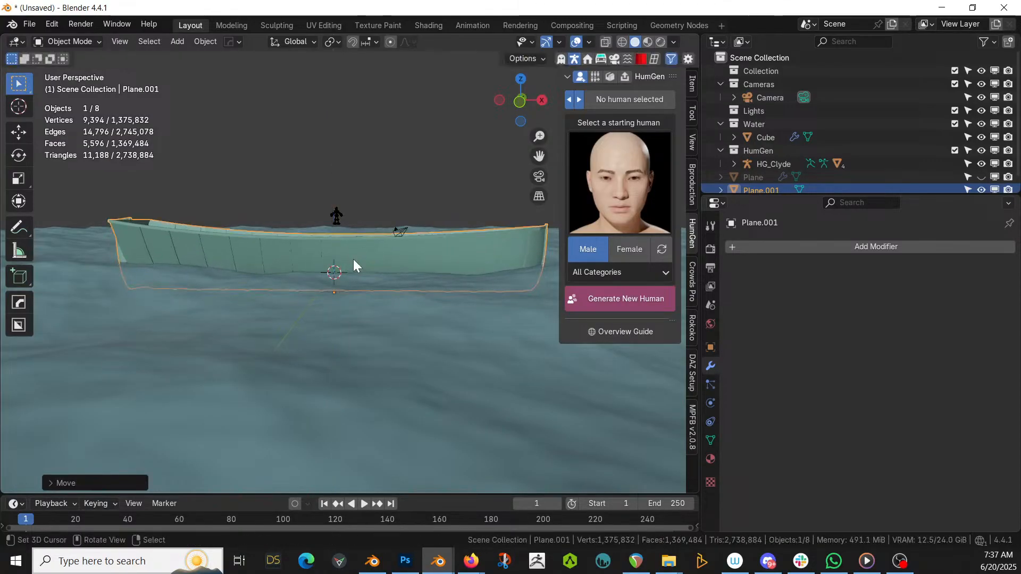
Unhide the original procedural hull, hide the edited boat Plane.001, and isolate the original in local view
middle_drag(353, 260, 375, 58)
scroll(330, 264, up, 3)
key(KP_7)
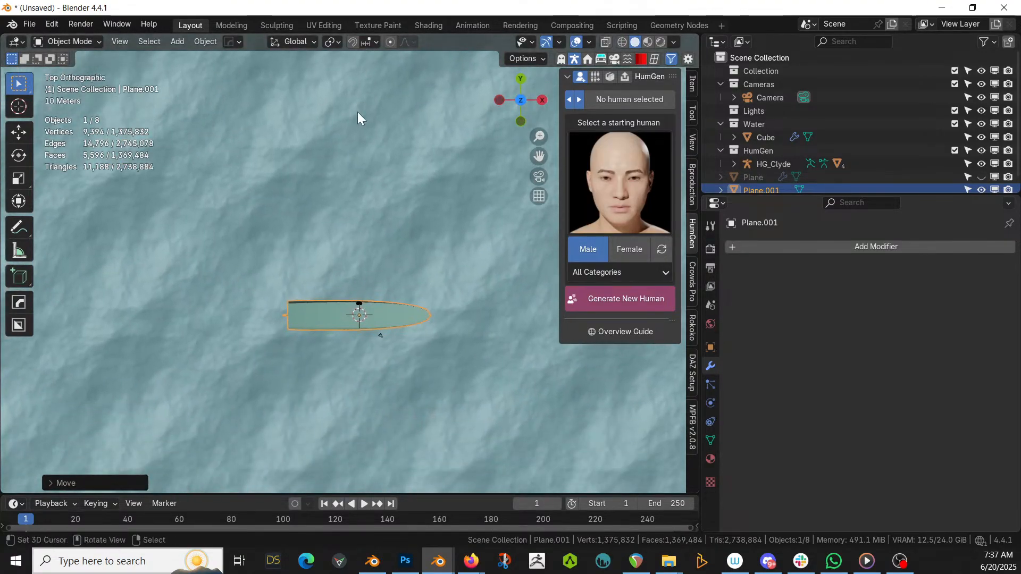
scroll(356, 193, up, 3)
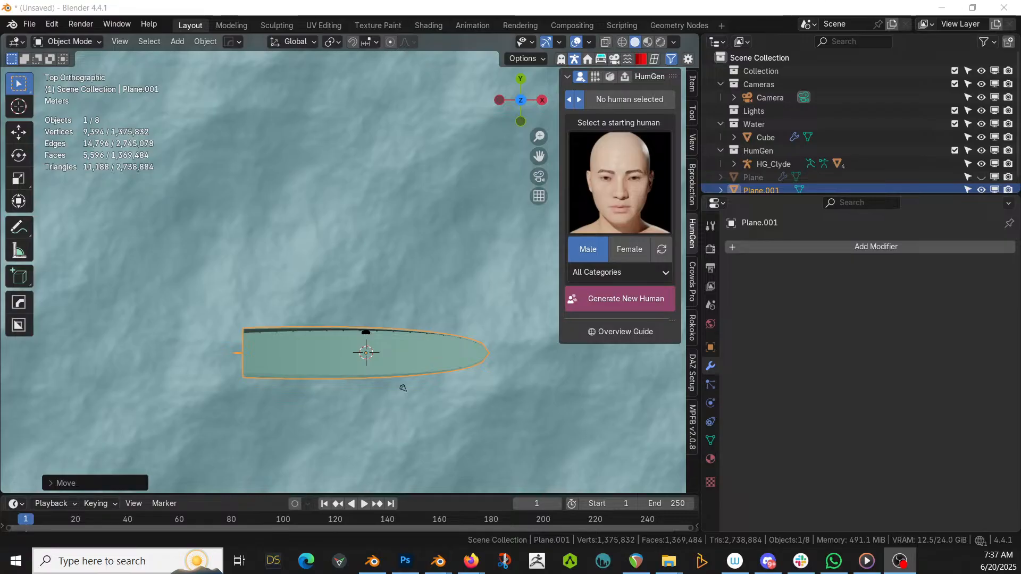
middle_drag(362, 436, 287, 319)
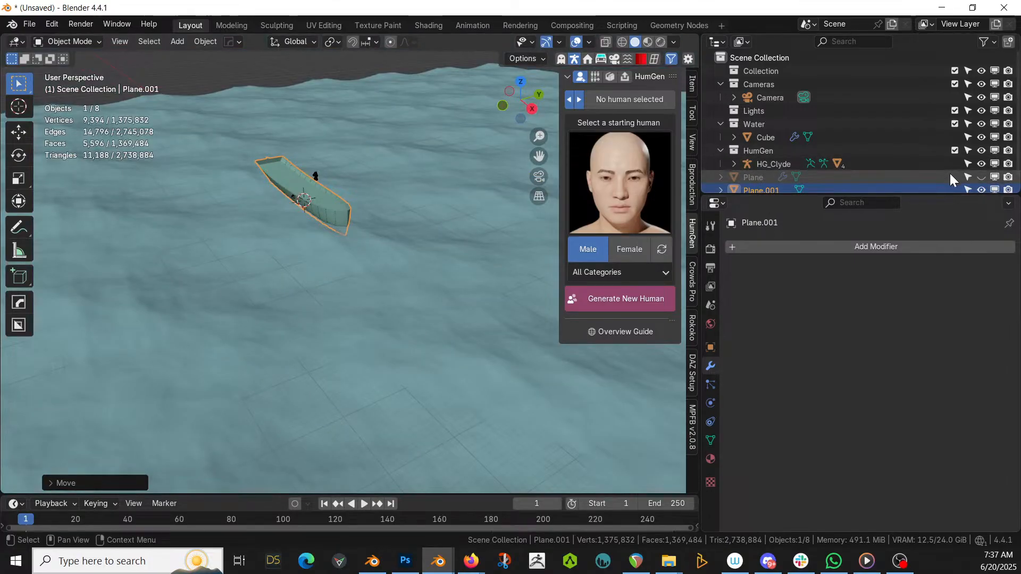
click(981, 177)
click(980, 190)
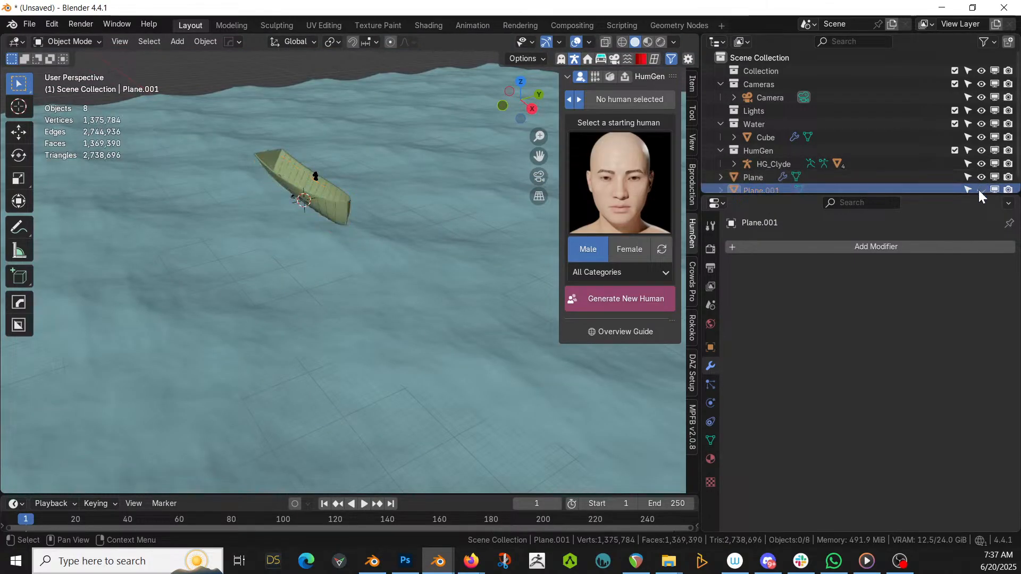
click(751, 180)
key(KP_Divide)
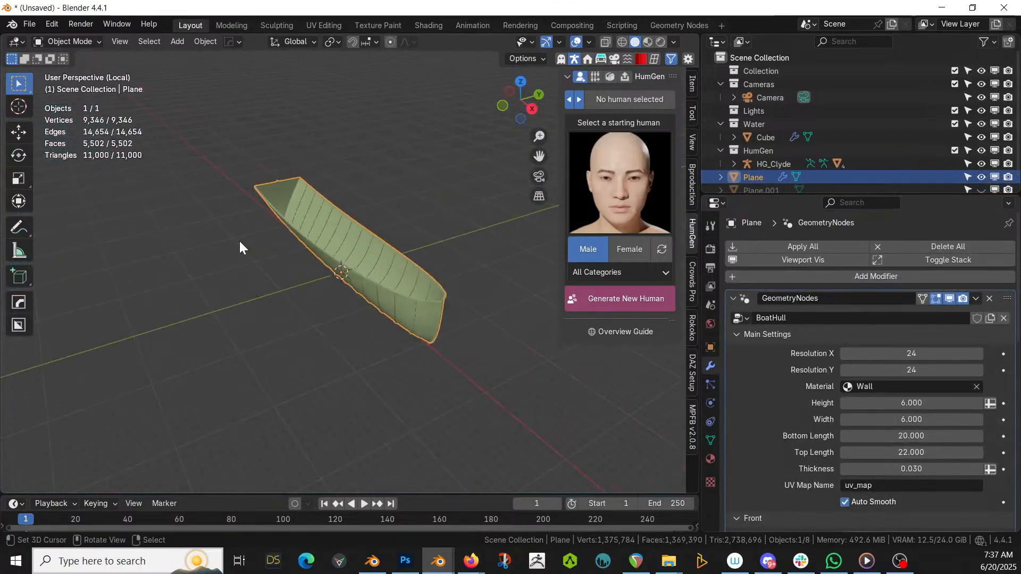
Set the BoatHull width to 9 and examine the widened hull
middle_drag(236, 243, 219, 380)
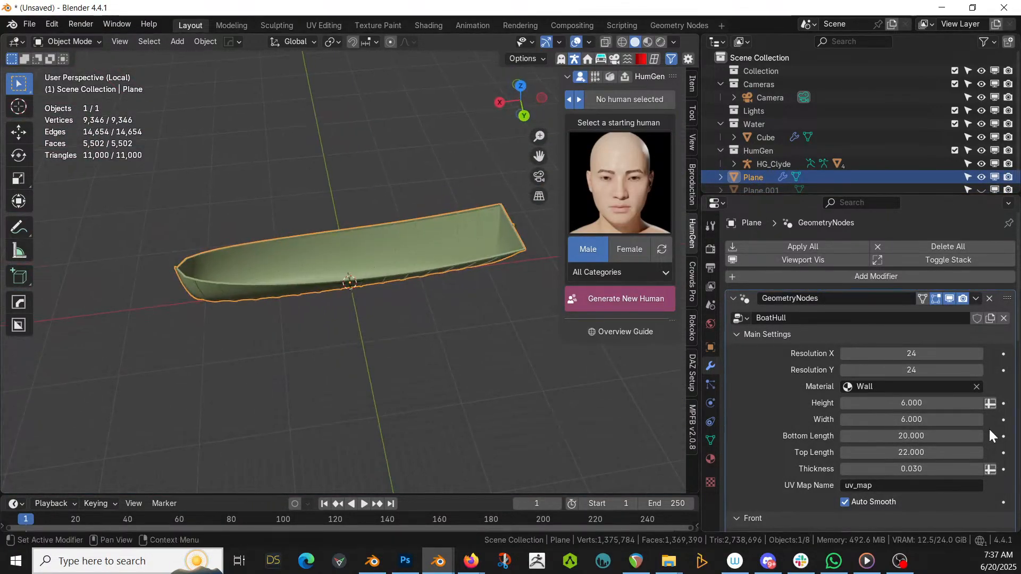
double_click(898, 420)
text(8)
key(Return)
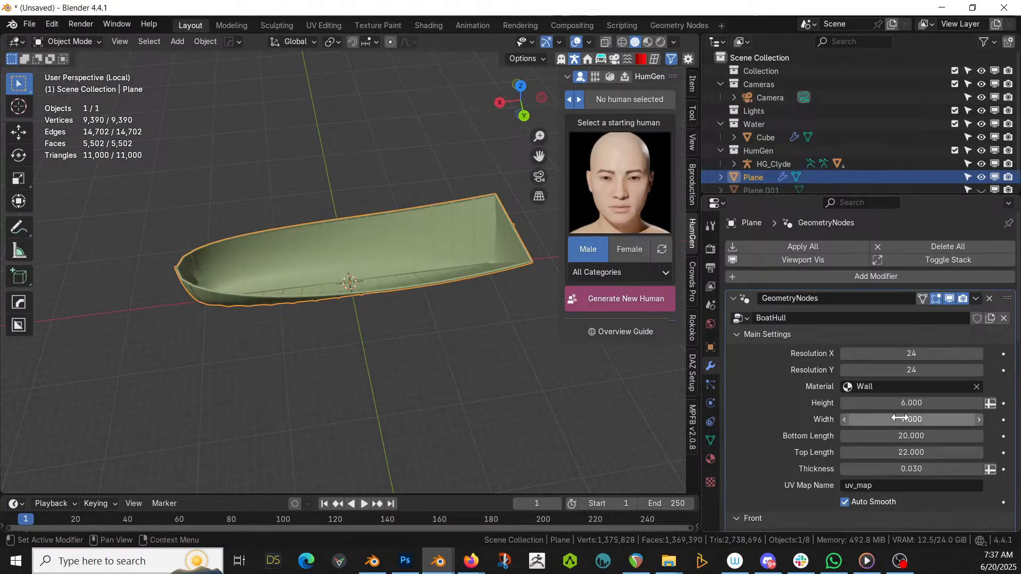
middle_drag(448, 345, 143, 288)
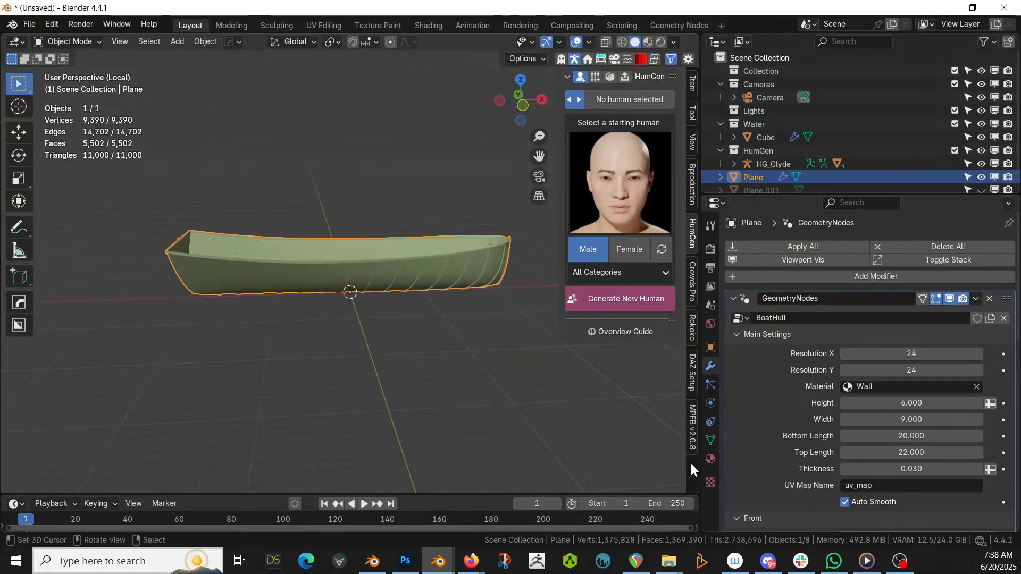
Change the hull's front type to Square with a pointiness of 0.642, checking the bow from several sides
scroll(881, 452, down, 3)
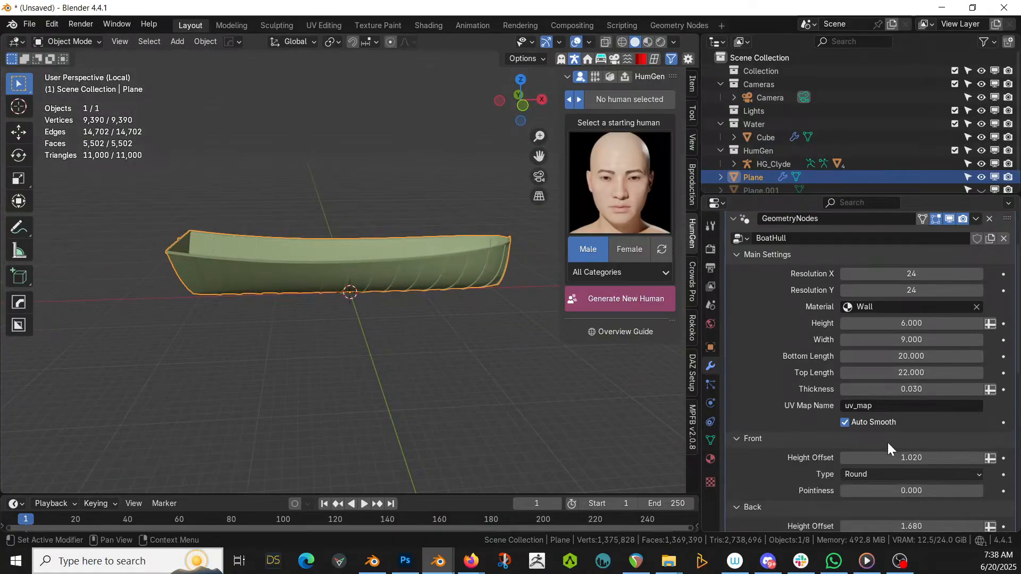
click(865, 474)
click(861, 504)
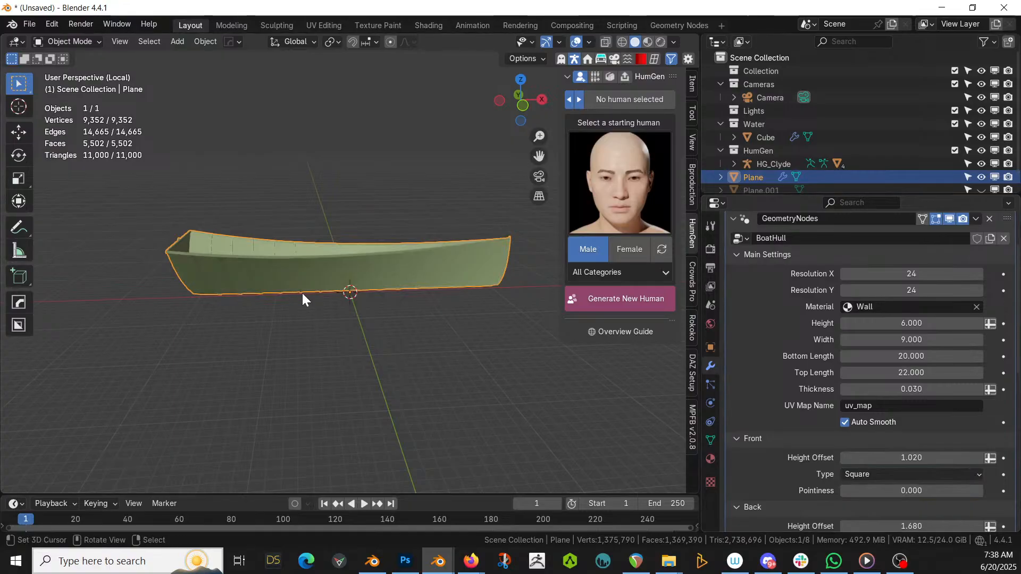
drag(898, 491, 984, 490)
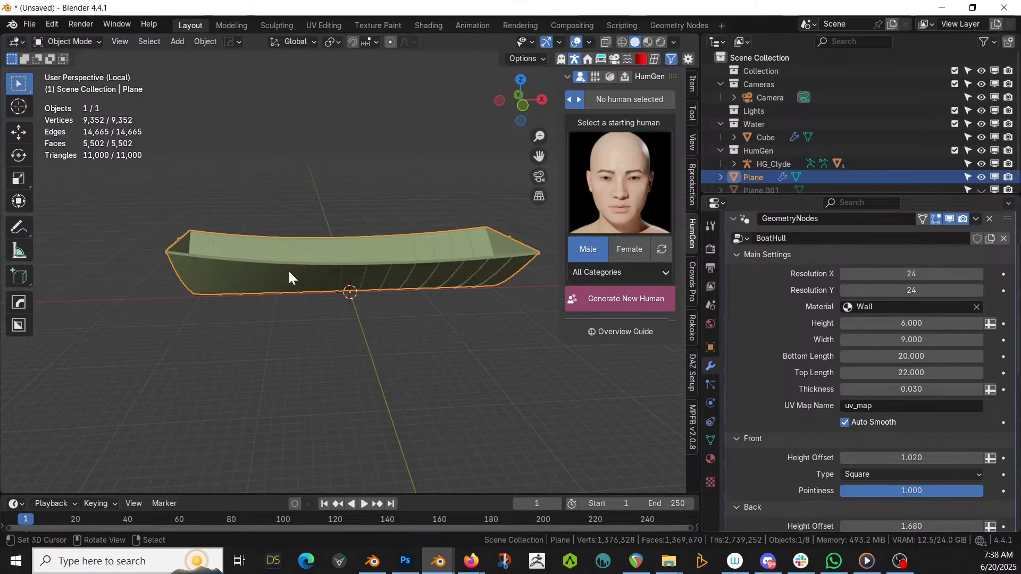
middle_drag(288, 271, 37, 240)
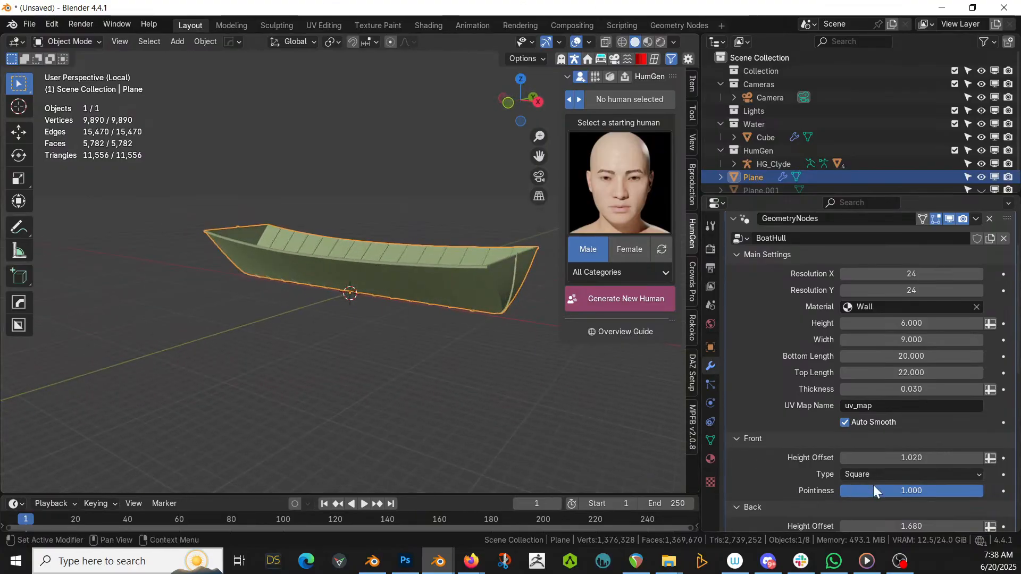
drag(930, 493, 883, 493)
middle_drag(333, 255, 18, 235)
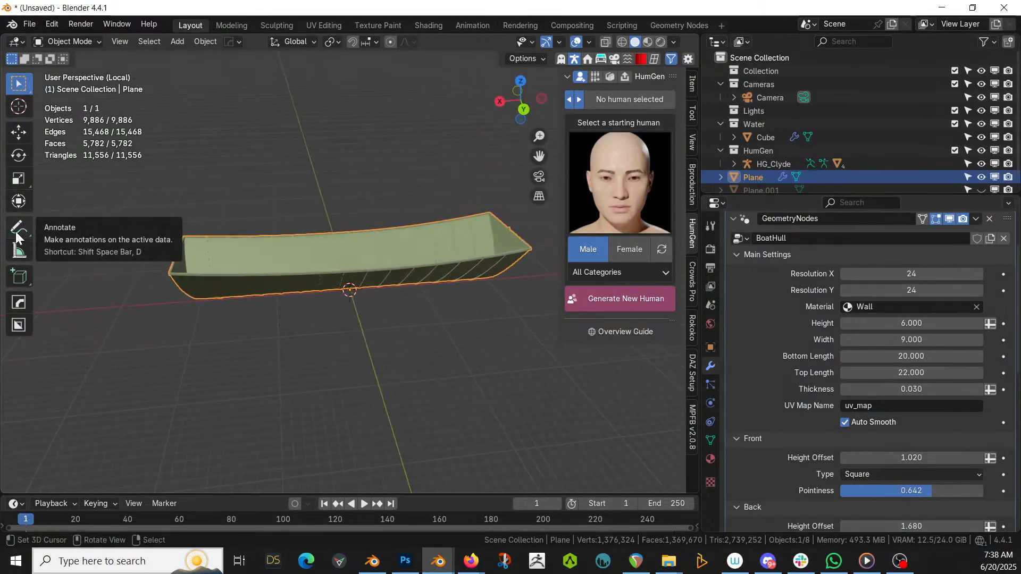
mouse_move(327, 315)
middle_down()
mouse_move(426, 276)
mouse_move(479, 292)
mouse_move(422, 314)
mouse_move(429, 354)
mouse_move(387, 415)
mouse_move(353, 420)
middle_up()
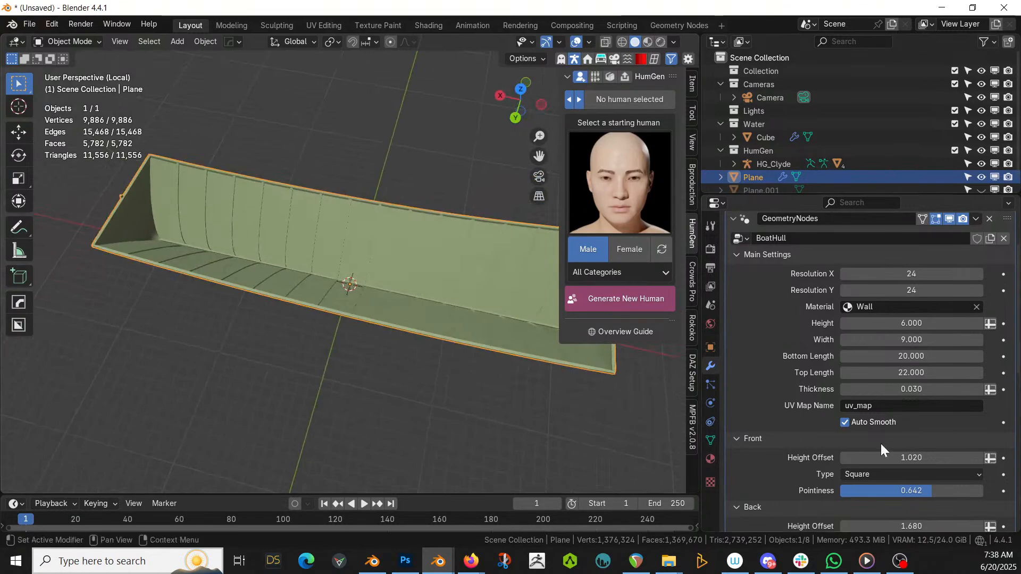
middle_drag(403, 355, 335, 270)
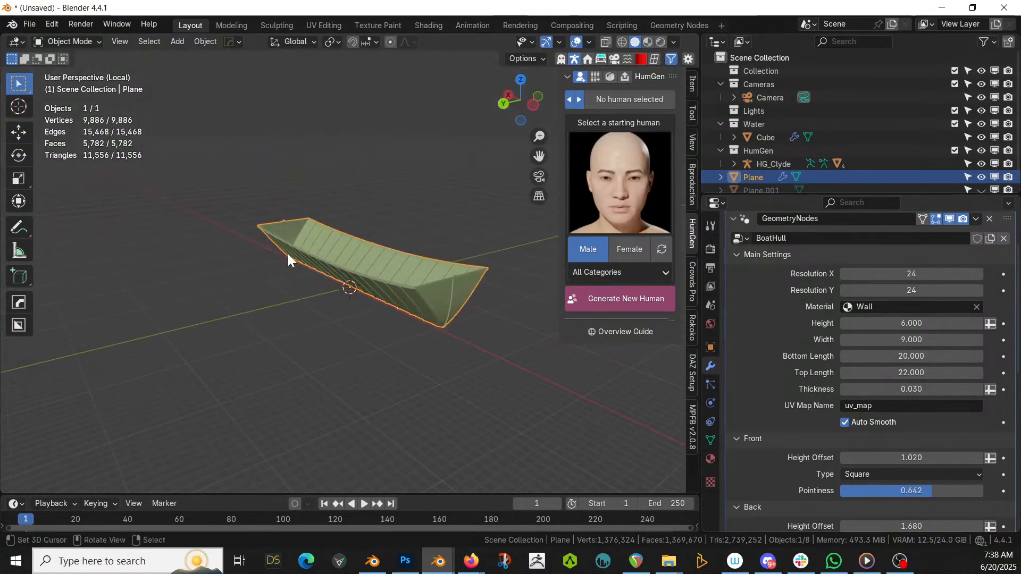
Duplicate the square-fronted hull in place and hide the original procedural hull, keeping Plane.001 hidden
key(shift+d)
key(Escape)
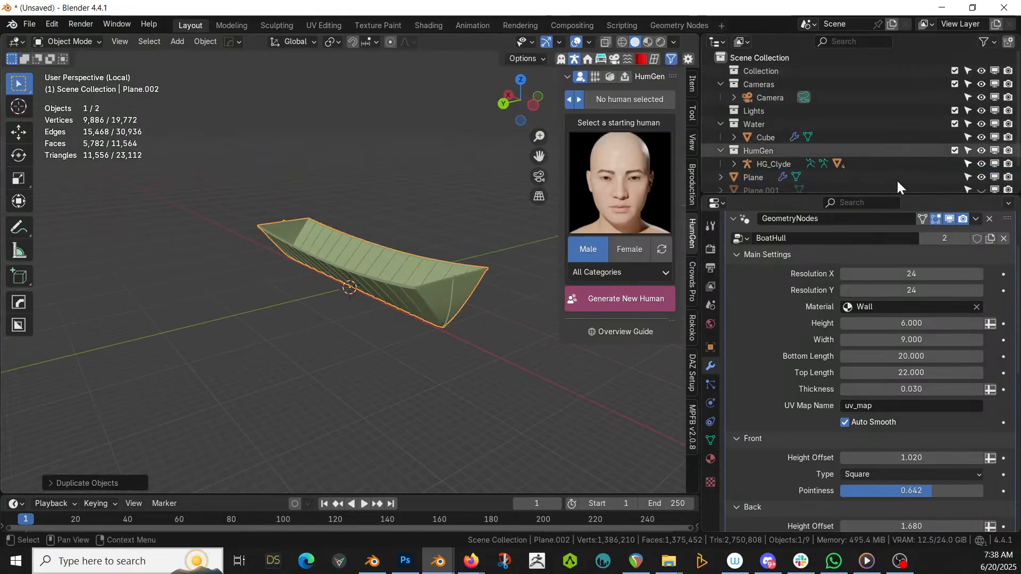
scroll(877, 176, down, 1)
click(981, 166)
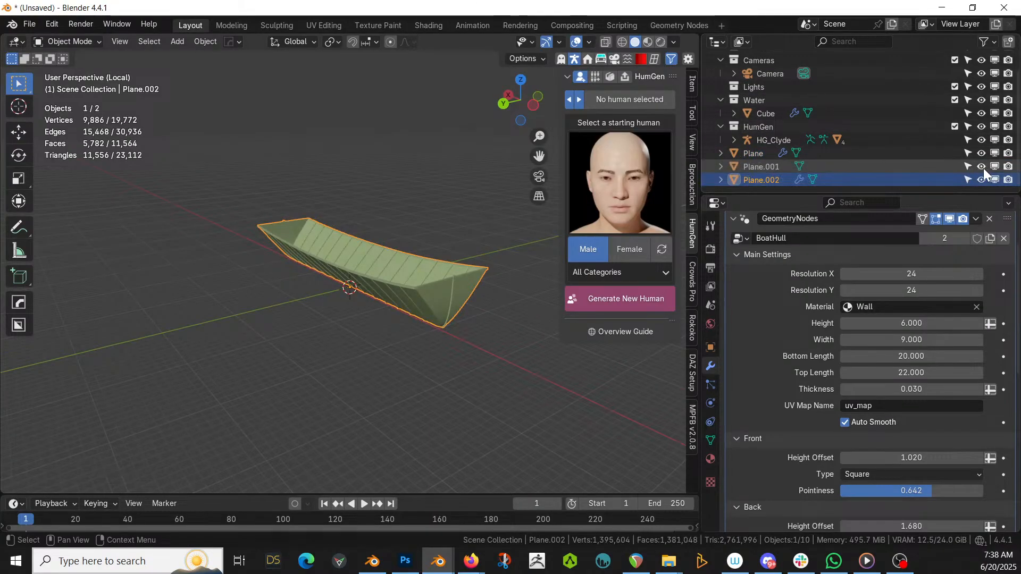
click(981, 166)
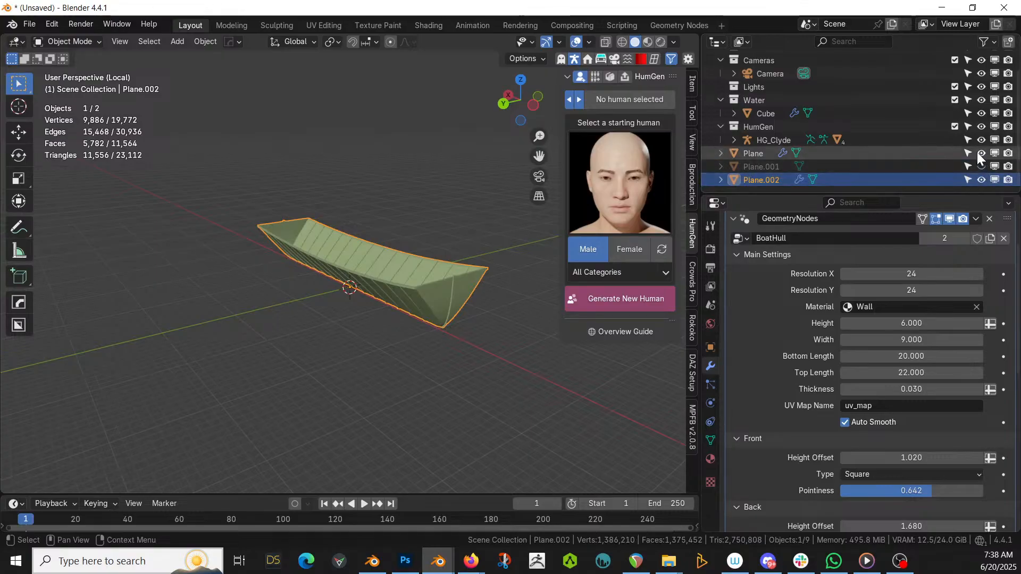
click(981, 153)
Apply the GeometryNodes modifier on the duplicated hull and leave local view
key(ctrl+a)
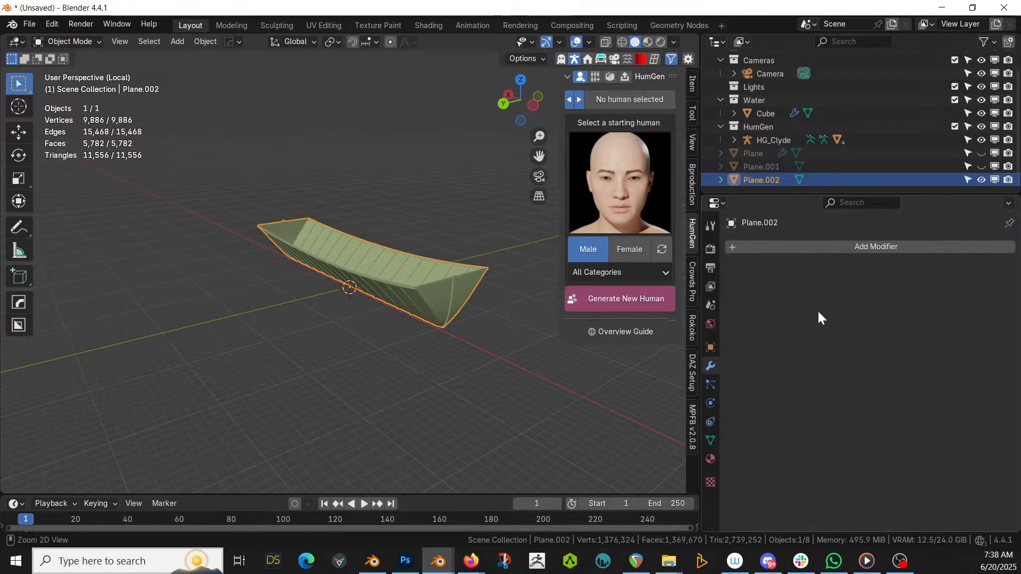
scroll(310, 301, up, 5)
key(KP_Divide)
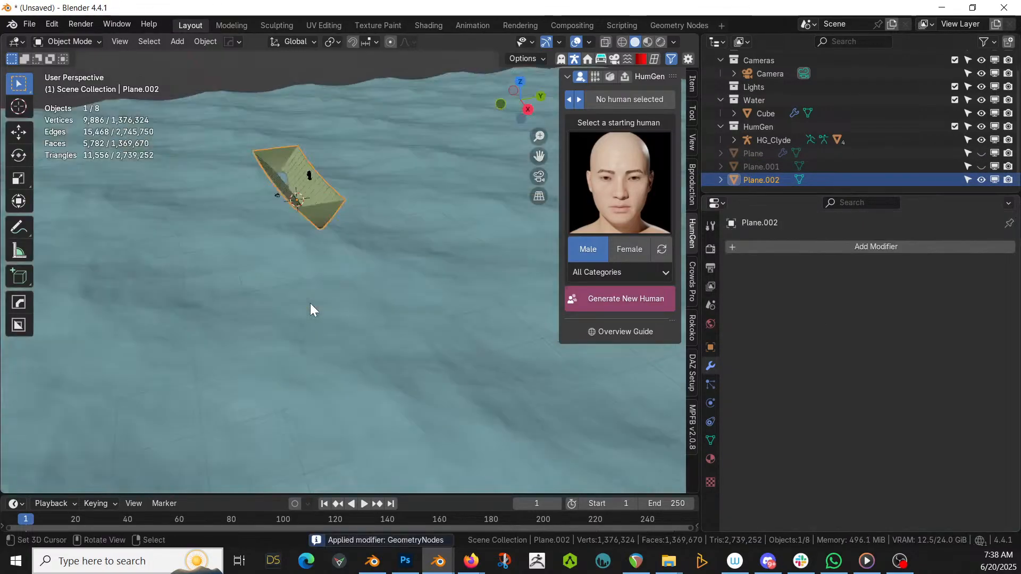
Inspect the new hull's scale beside the human up close, and unhide the first edited boat Plane.001
scroll(311, 303, up, 2)
middle_drag(310, 303, 359, 292)
scroll(317, 223, up, 5)
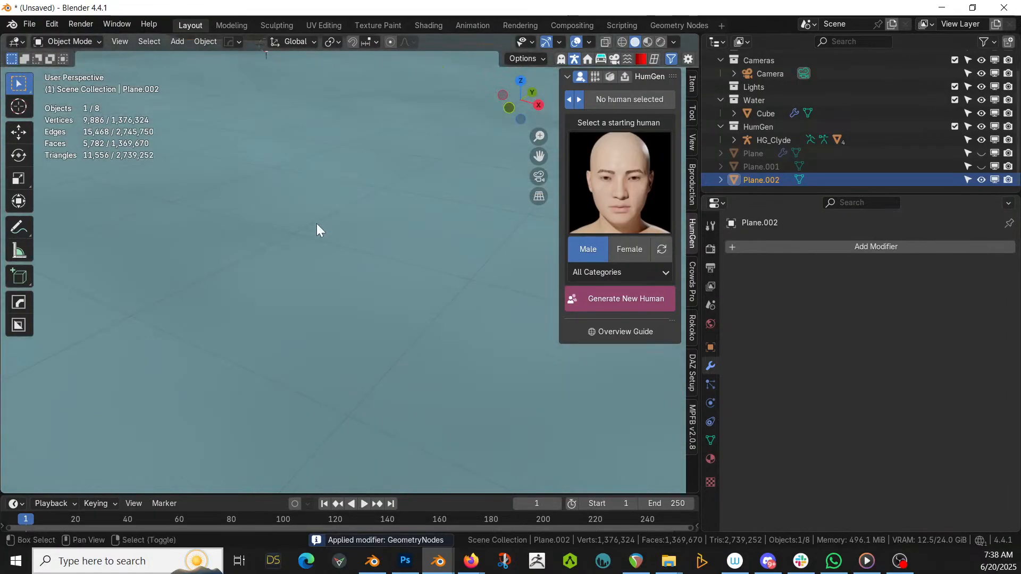
shift+middle_drag(317, 223, 298, 444)
scroll(279, 377, up, 2)
mouse_move(279, 378)
middle_down()
mouse_move(263, 378)
mouse_move(277, 374)
middle_up()
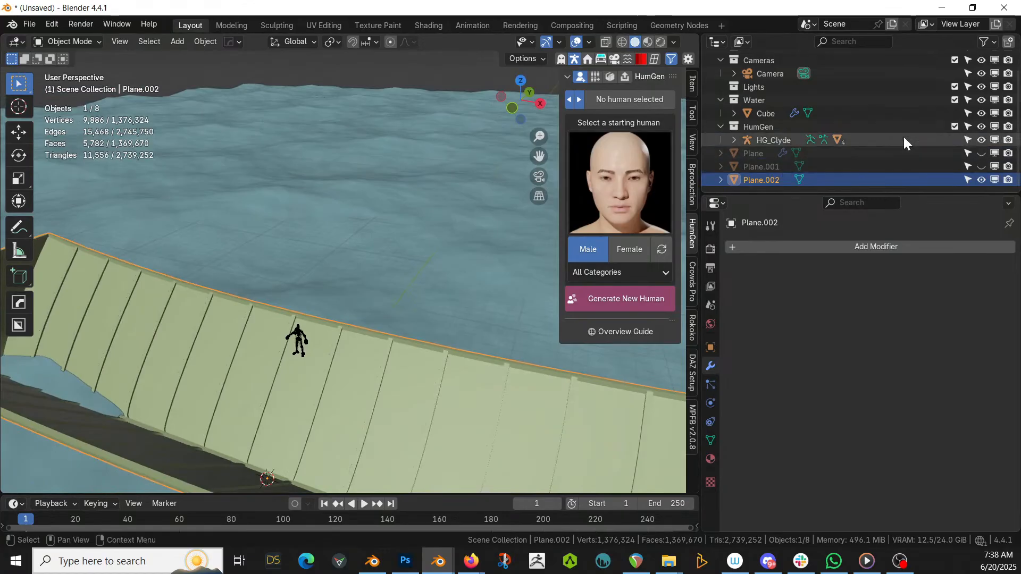
click(981, 167)
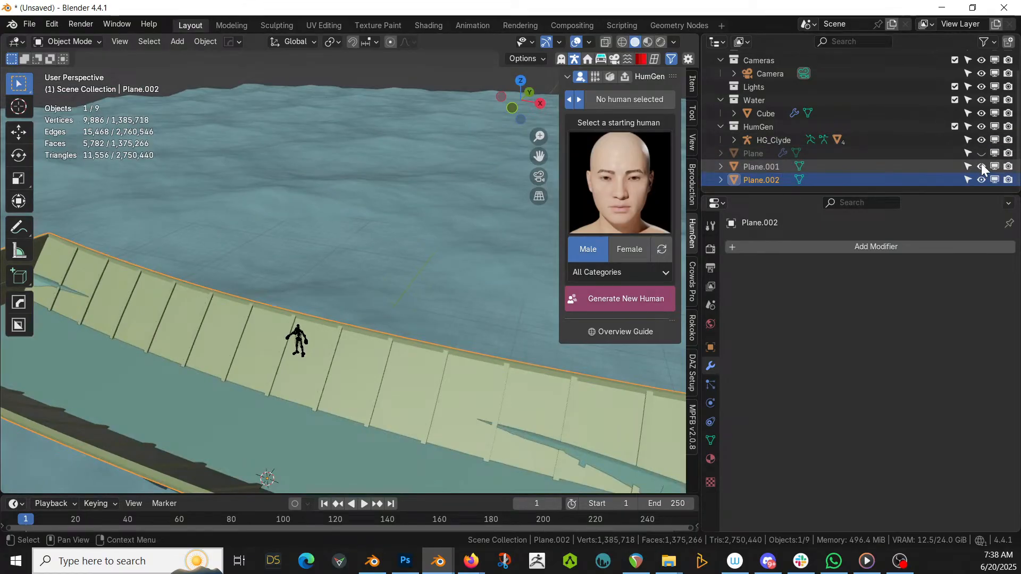
Rename the first edited boat, Plane.001, to "Boat 1"
click(770, 165)
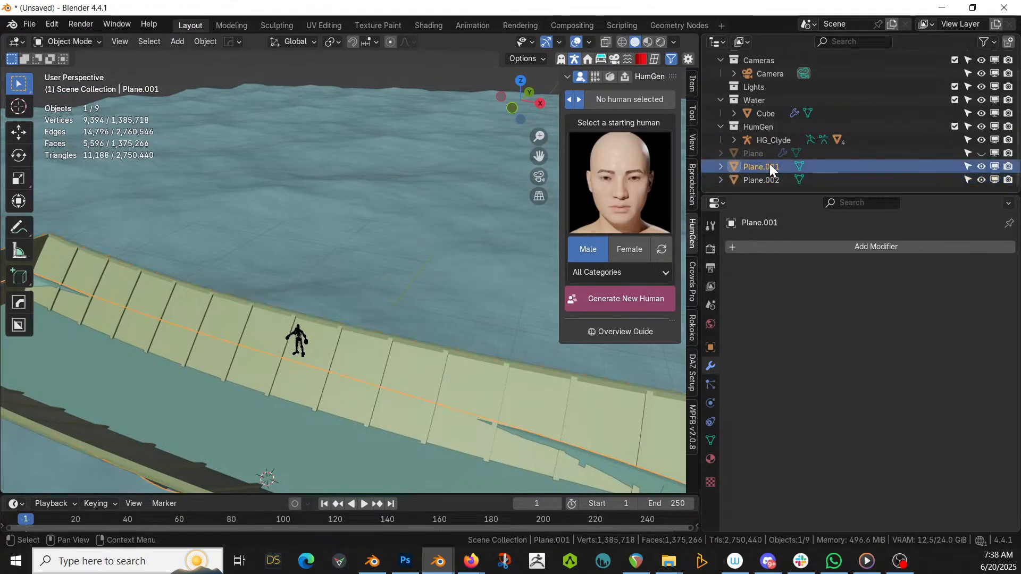
double_click(770, 165)
text(Boat )
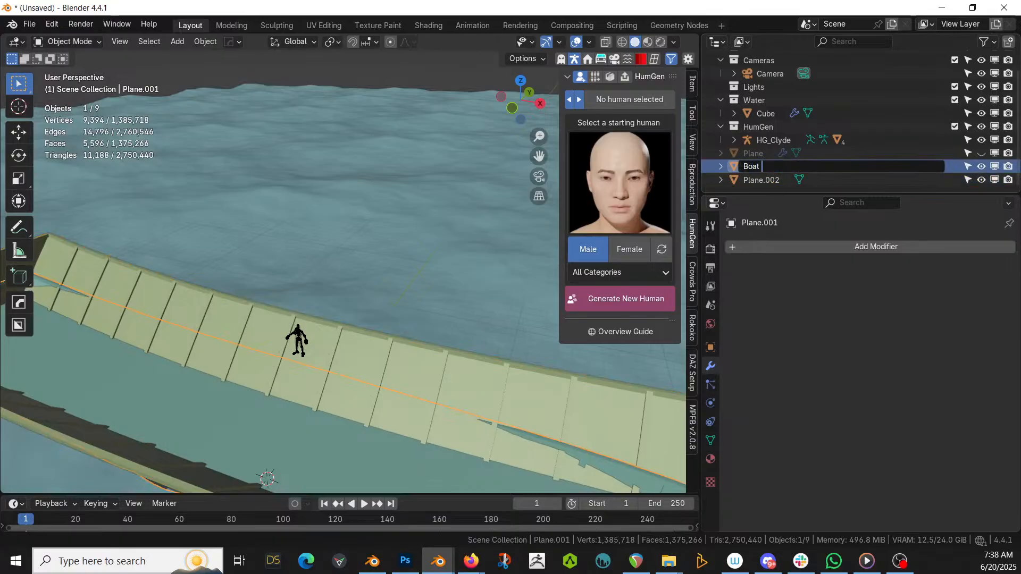
text(1)
key(Return)
Move Boat 1 into a new collection named "Structures" and exclude that collection from the view layer
key(m)
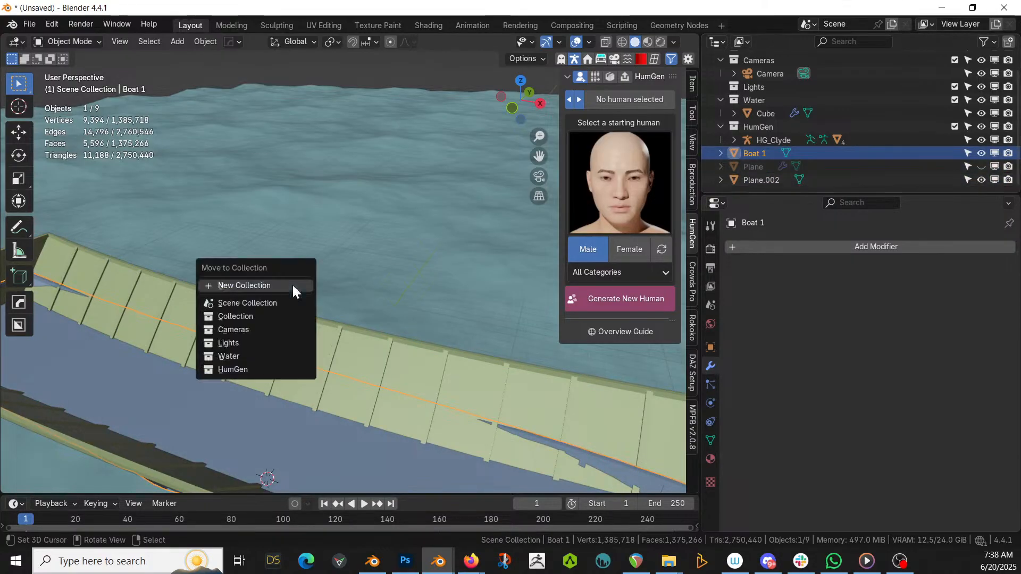
click(288, 286)
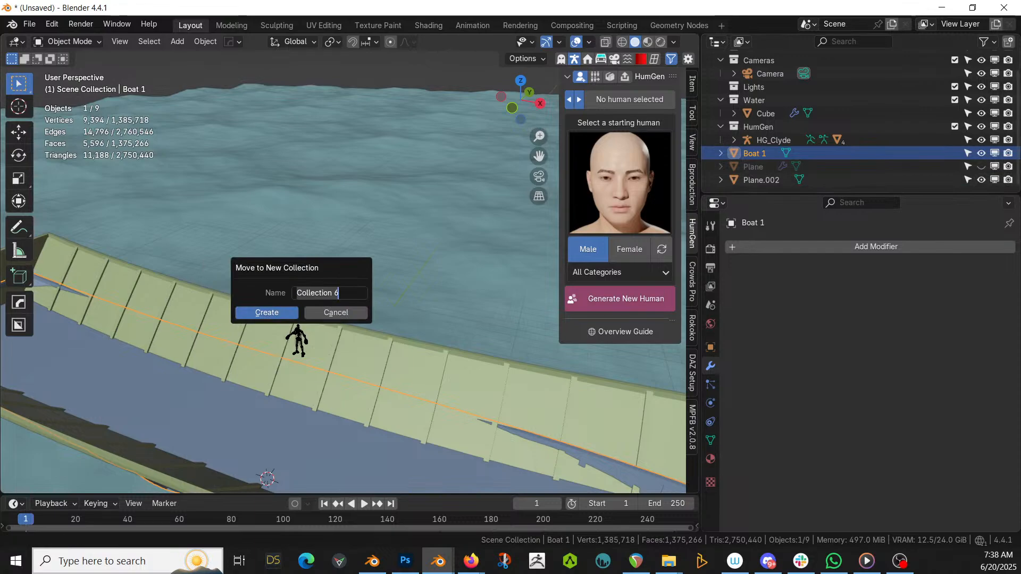
text(Structures)
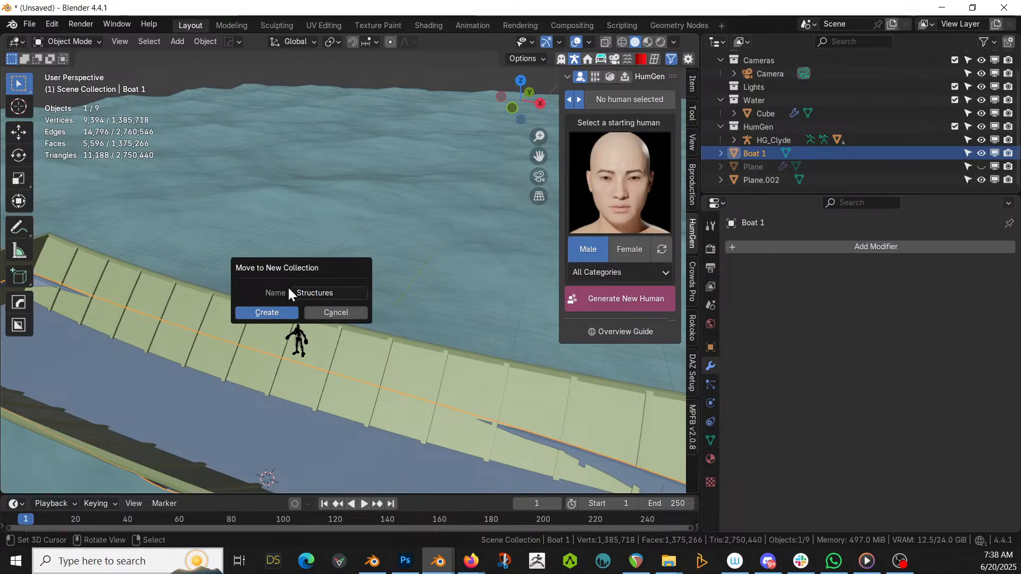
key(Return)
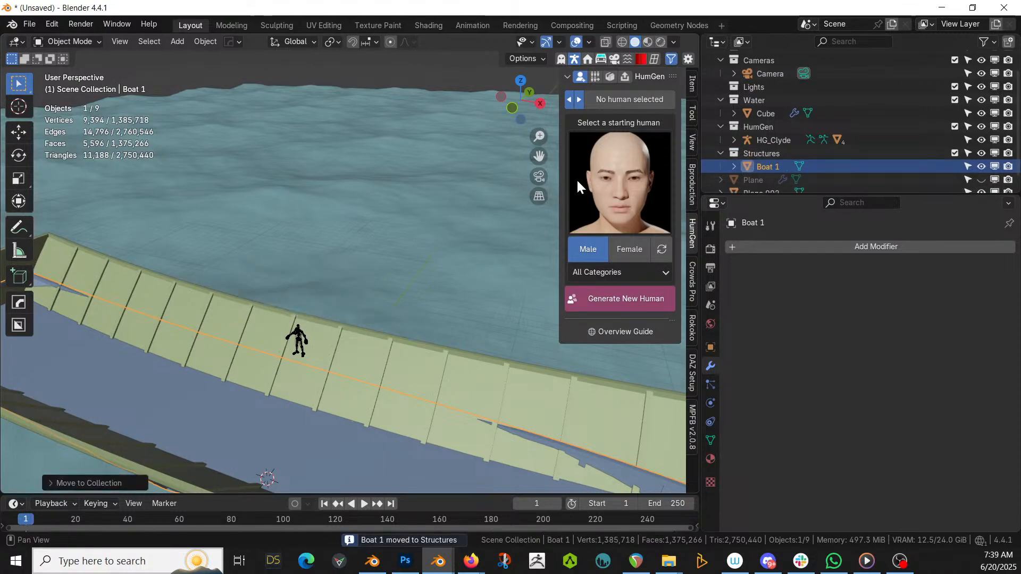
click(955, 153)
Bridge the two lengthwise edge loops at the human's foot level on Plane.002's opposite inner sides to form a deck
click(759, 141)
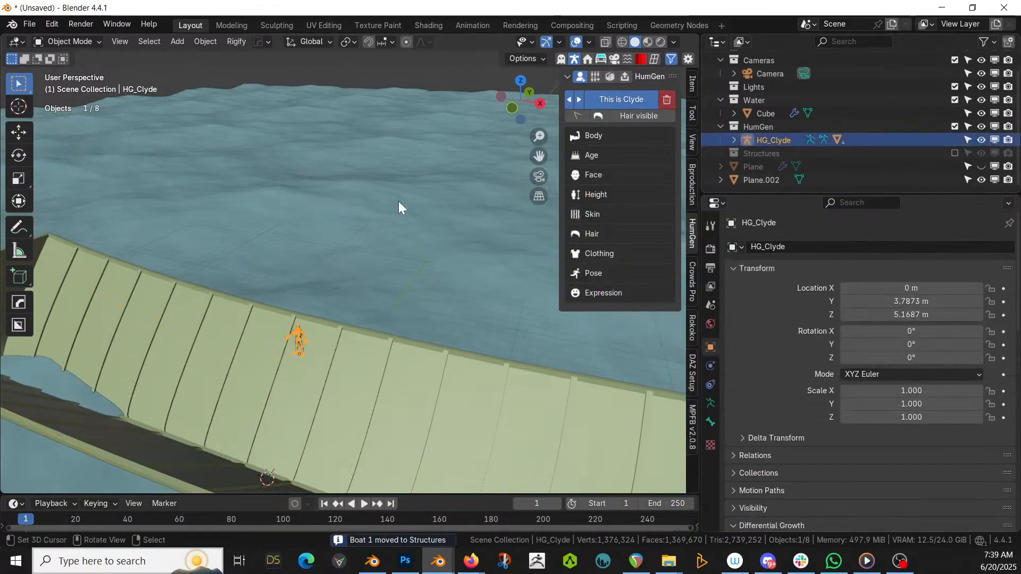
scroll(340, 260, up, 5)
middle_drag(330, 273, 365, 260)
click(355, 251)
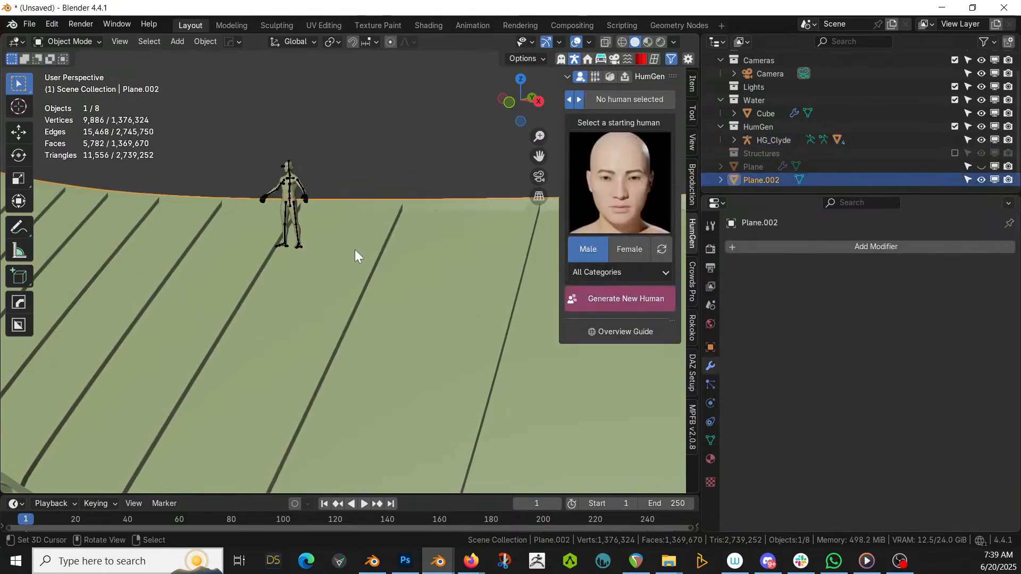
key(Tab)
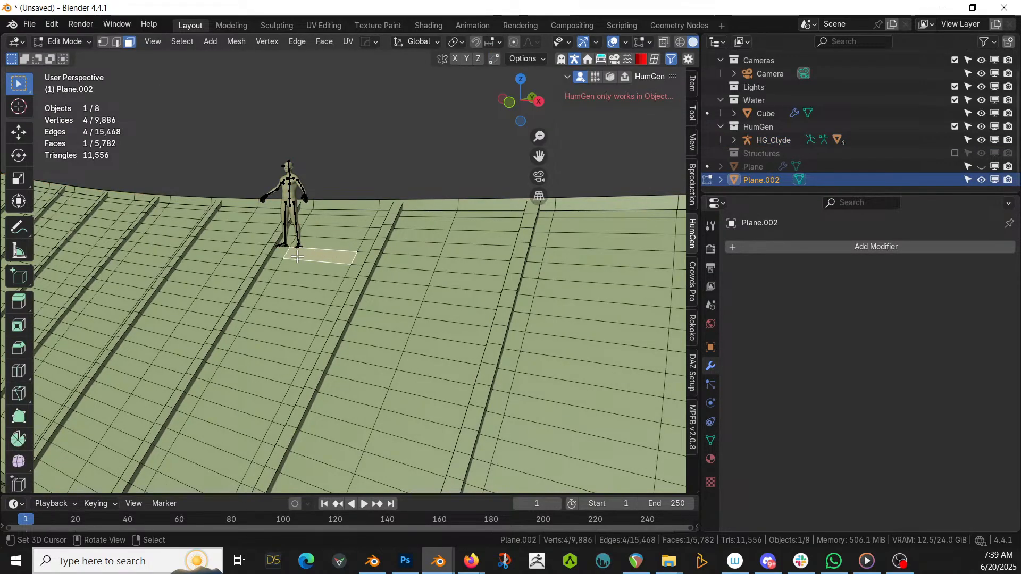
alt+click(293, 259)
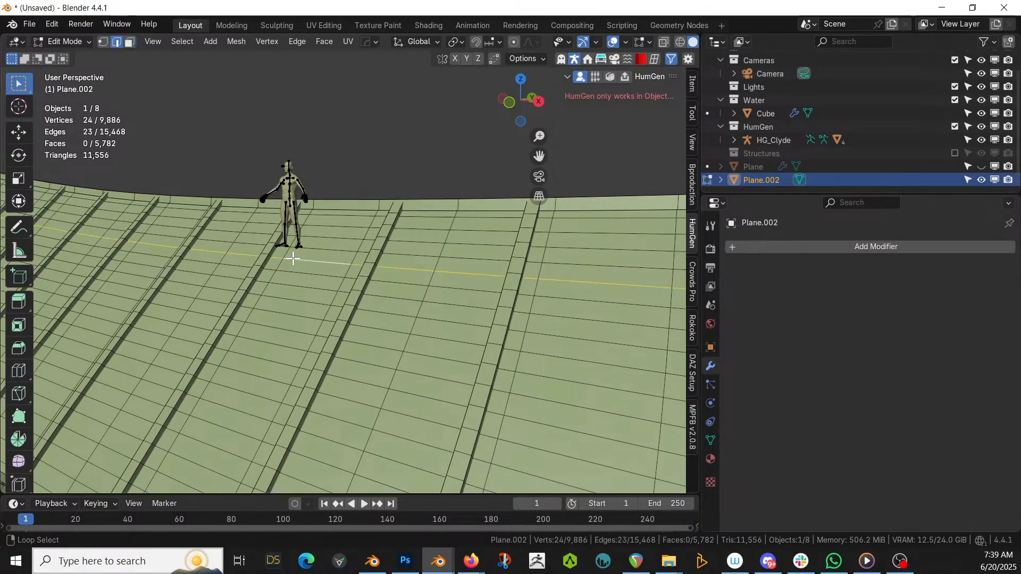
scroll(295, 258, down, 8)
middle_drag(296, 259, 340, 257)
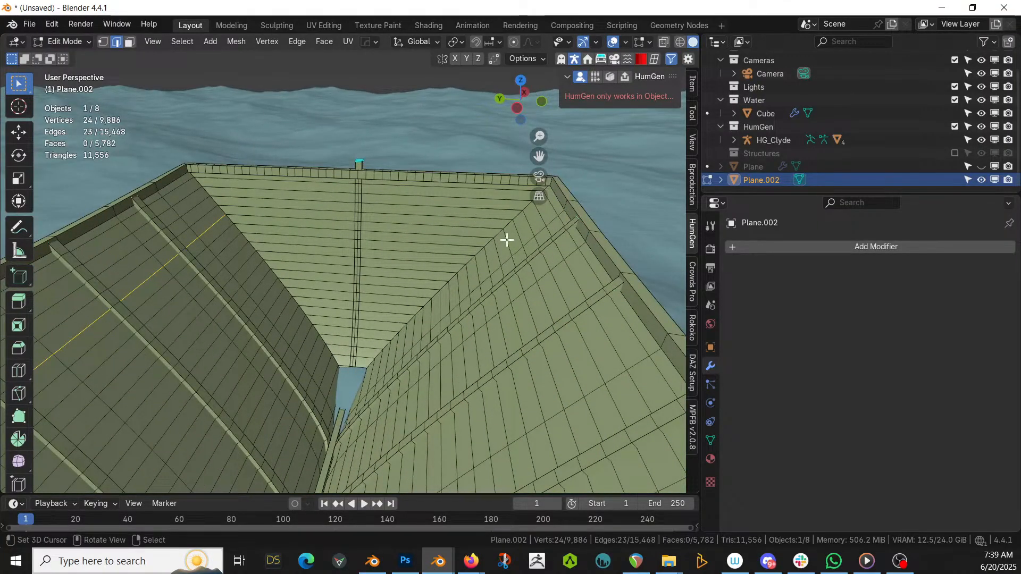
key(ctrl+e)
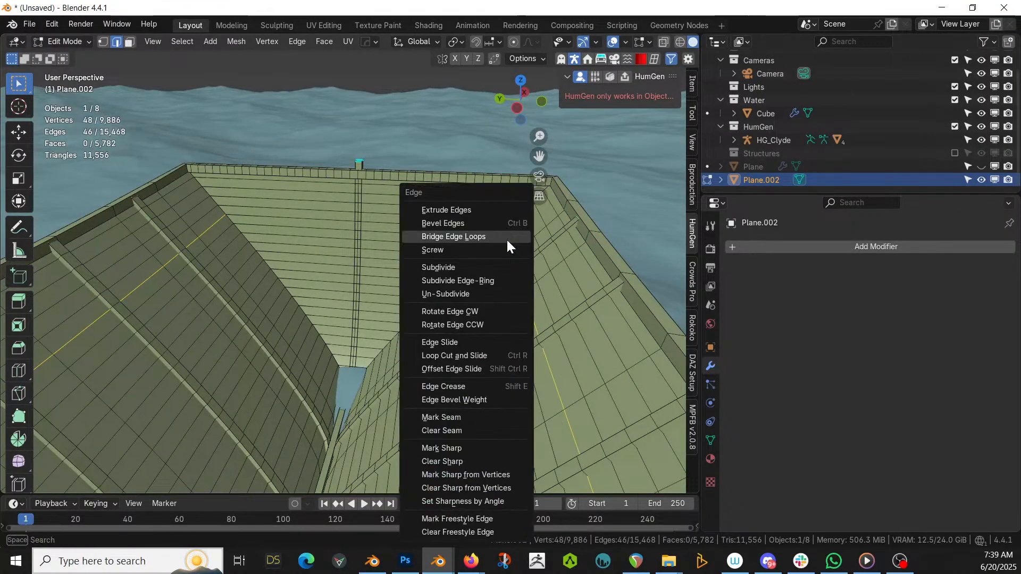
click(506, 238)
middle_drag(506, 238, 320, 238)
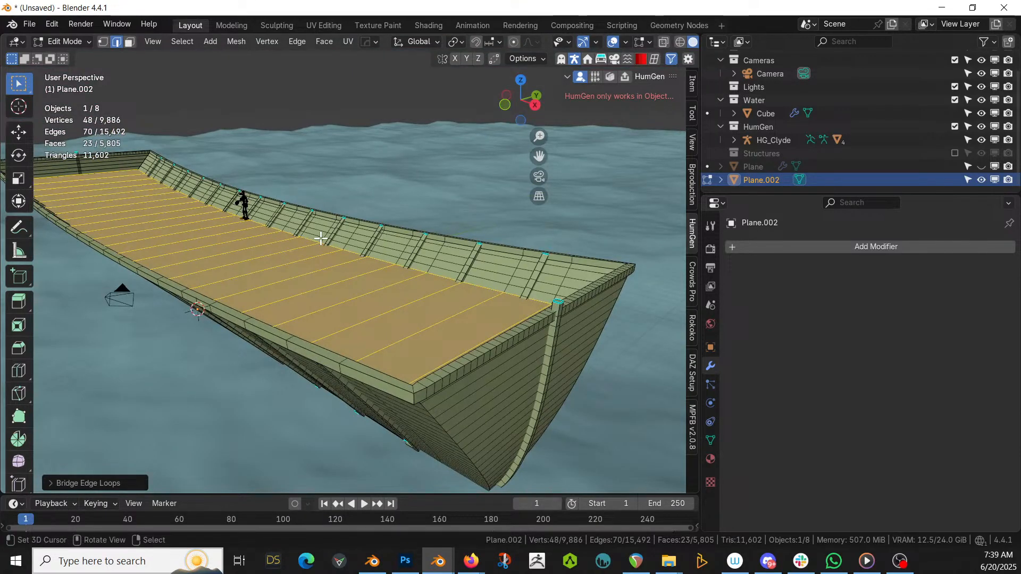
Isolate the hull in local view and select the full vertical face strip along the center post of its flat end
middle_drag(320, 236, 645, 291)
middle_drag(410, 306, 603, 365)
key(KP_1)
key(KP_7)
scroll(177, 373, down, 3)
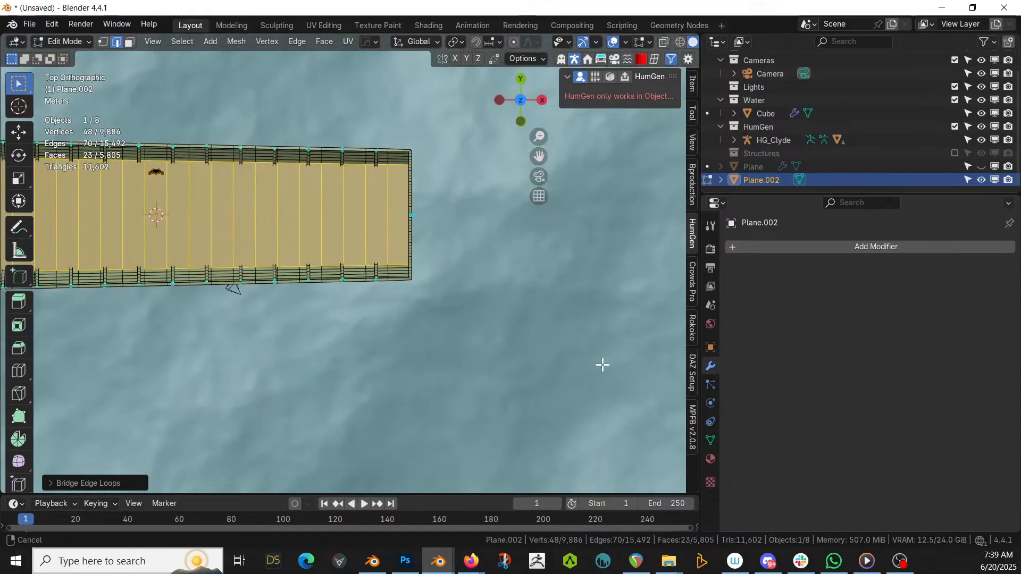
click(412, 215)
middle_drag(433, 230, 369, 127)
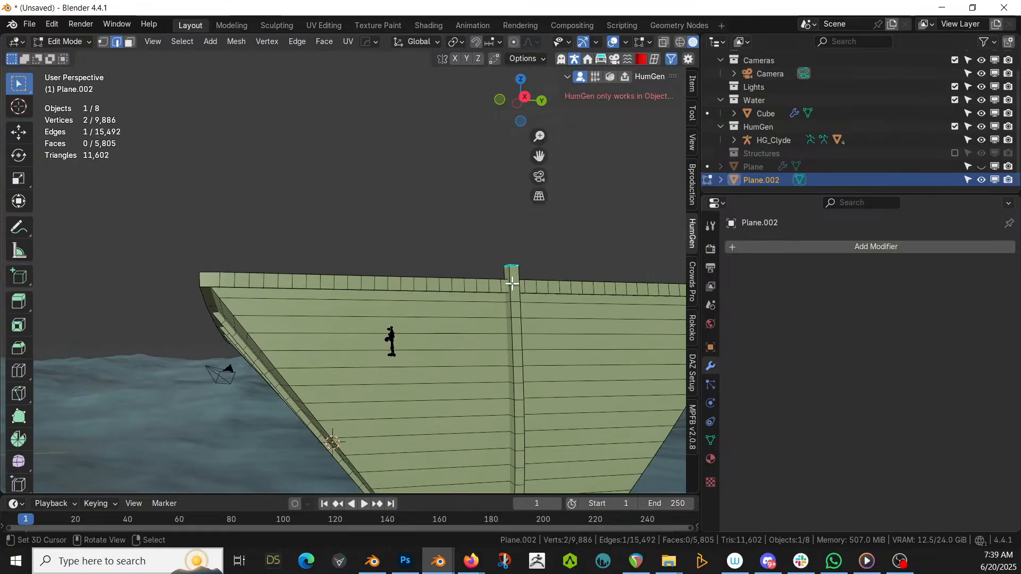
shift+middle_drag(513, 325, 486, 248)
key(KP_Divide)
scroll(486, 248, up, 5)
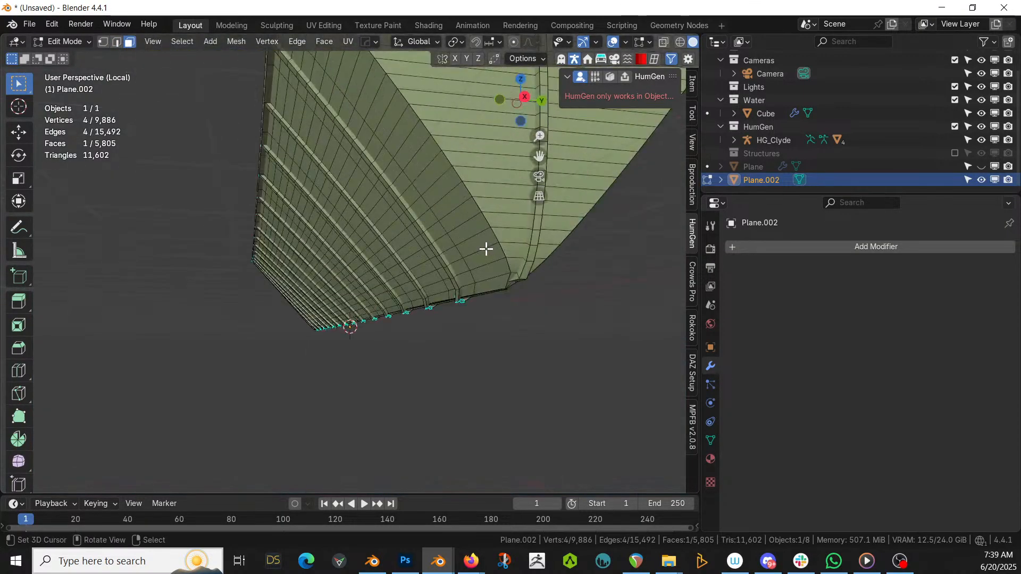
ctrl+click(527, 270)
scroll(524, 281, down, 6)
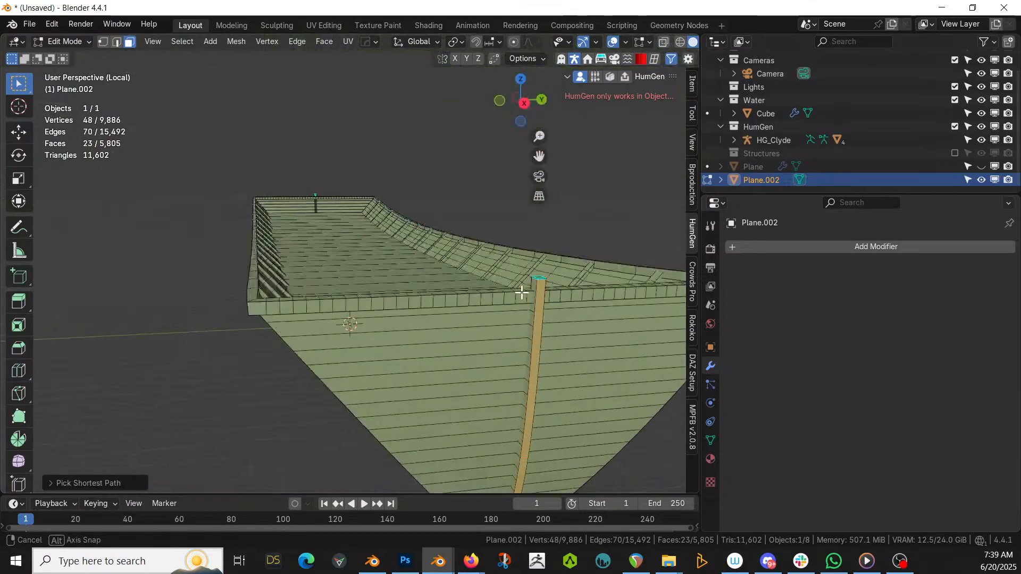
Pull the center post outward along X by over 2 m using proportional editing with a size of 6.116 m
key(o)
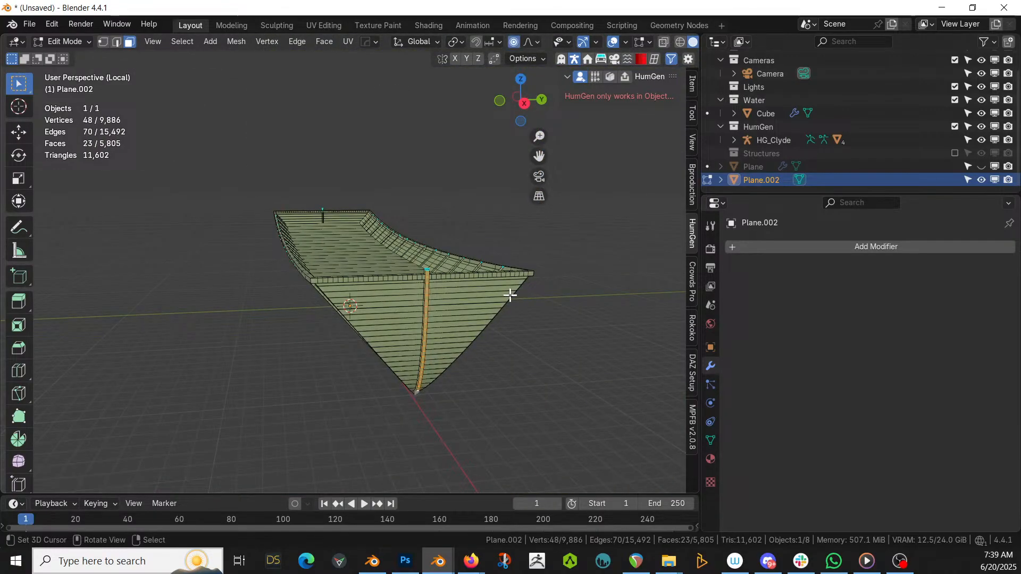
middle_drag(508, 294, 482, 266)
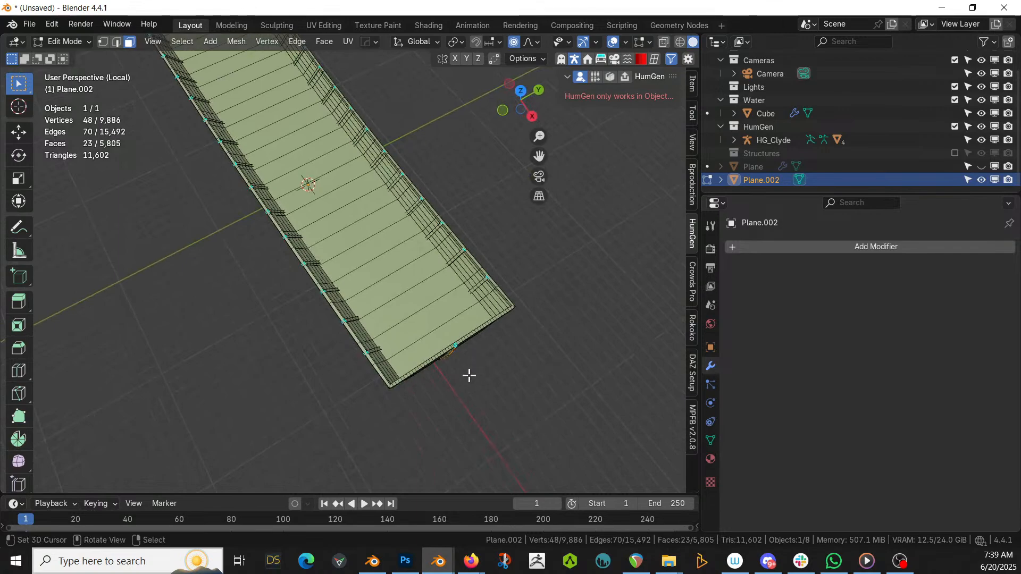
key(g)
key(Escape)
key(g)
key(x)
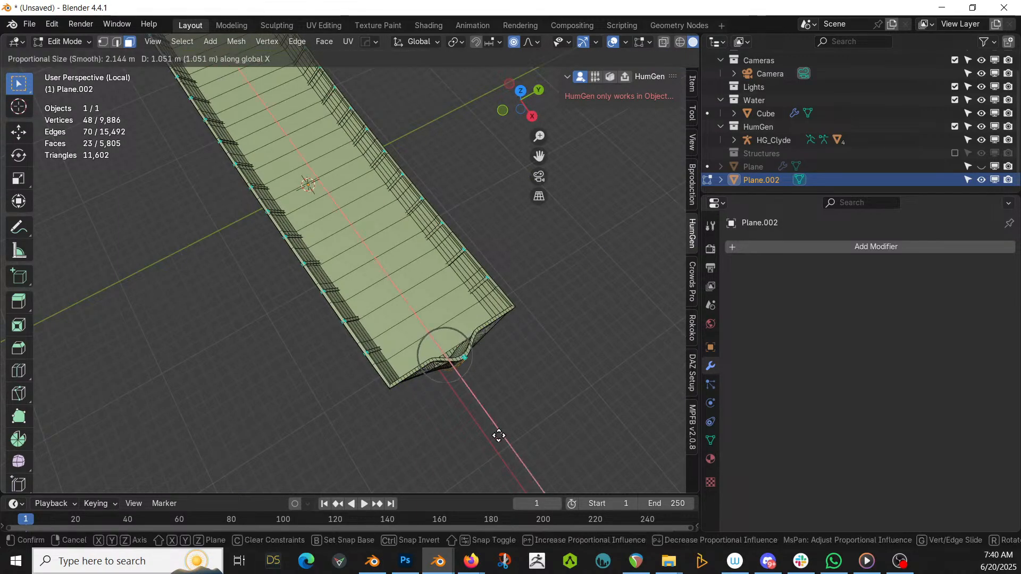
scroll(499, 438, down, 5)
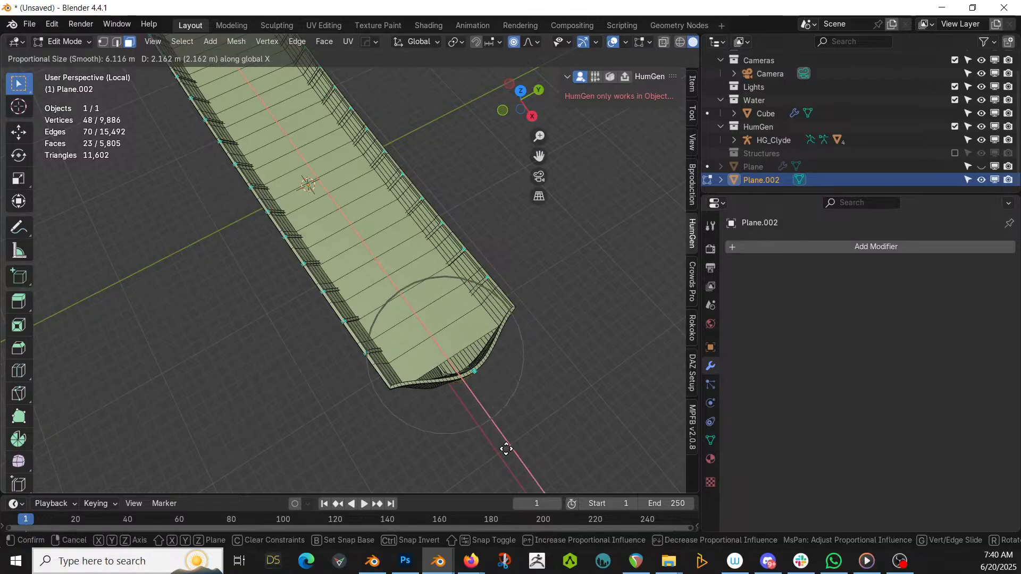
click(509, 453)
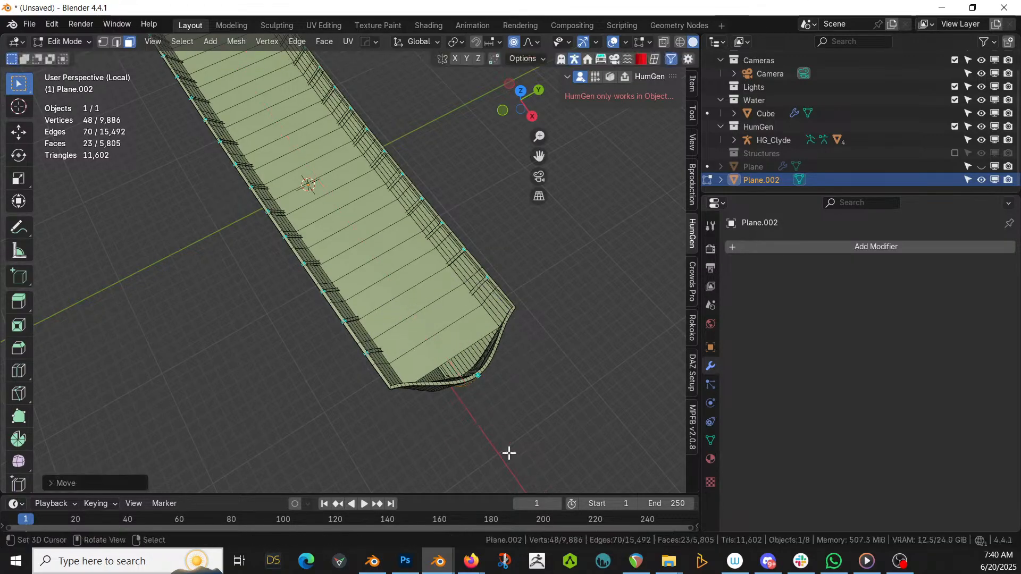
middle_drag(528, 432, 547, 328)
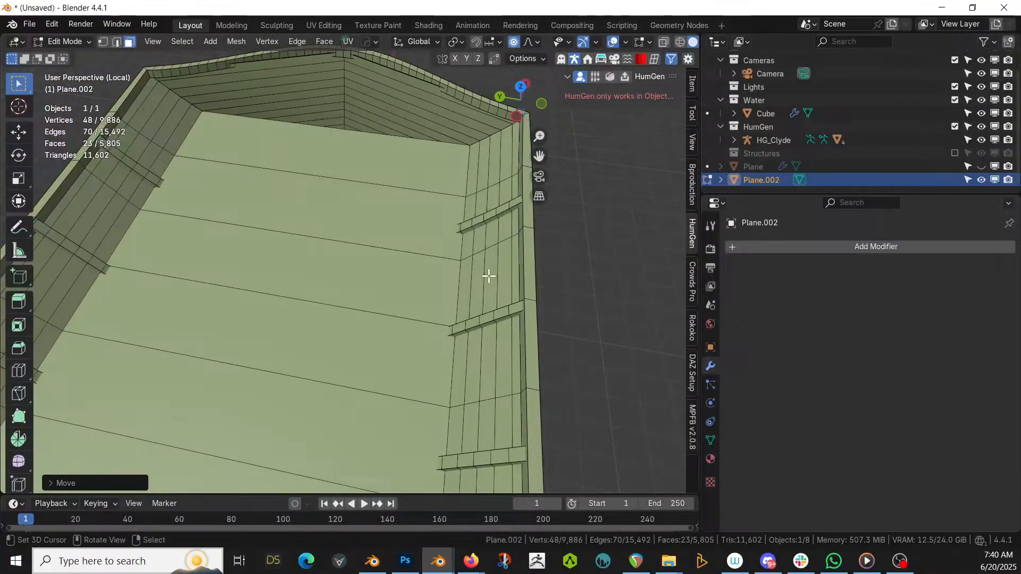
middle_drag(488, 275, 542, 221)
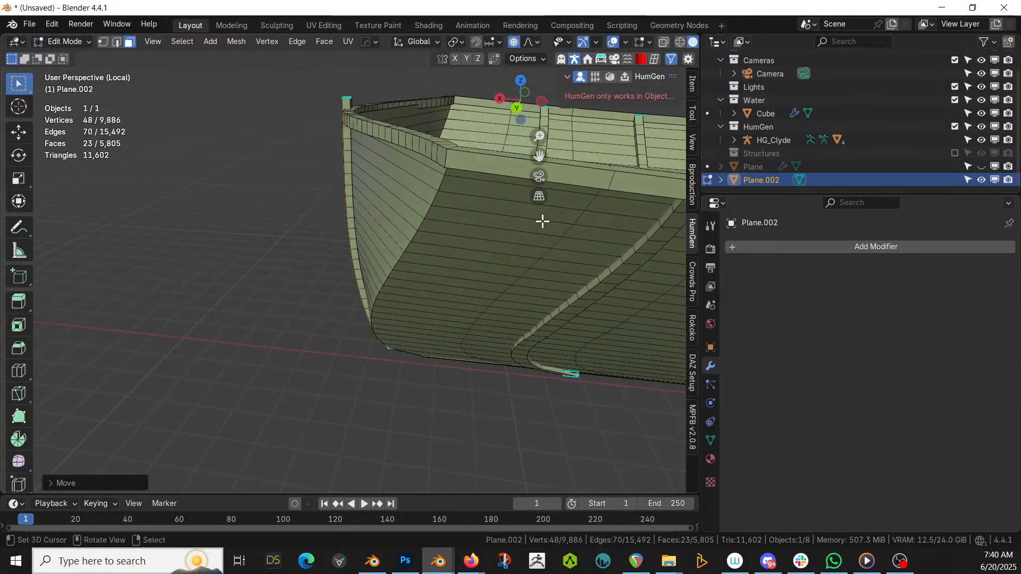
Pull the center post outward along X by about 0.9 m more with a proportional size of 2.853 m
key(g)
key(x)
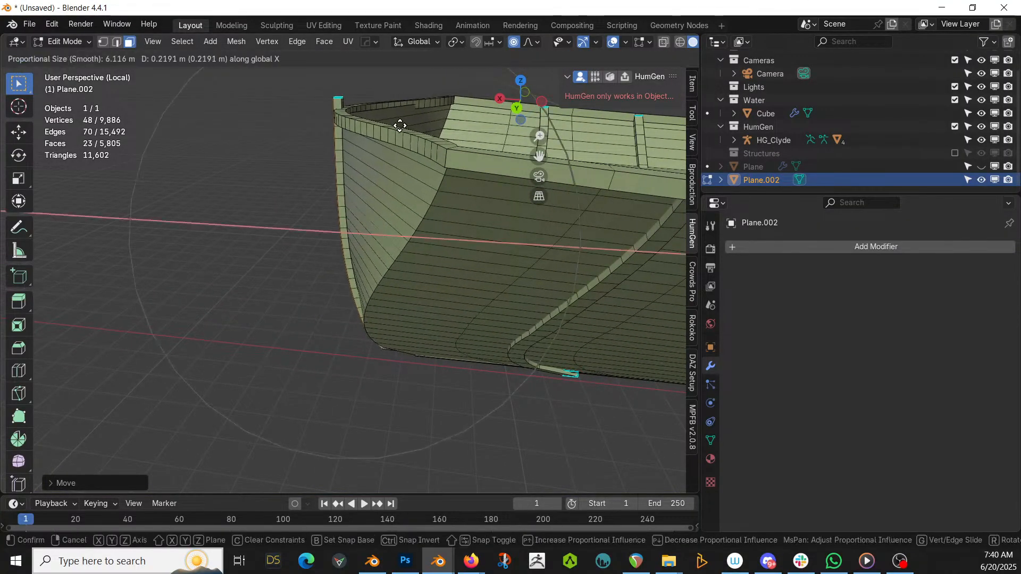
scroll(379, 124, up, 3)
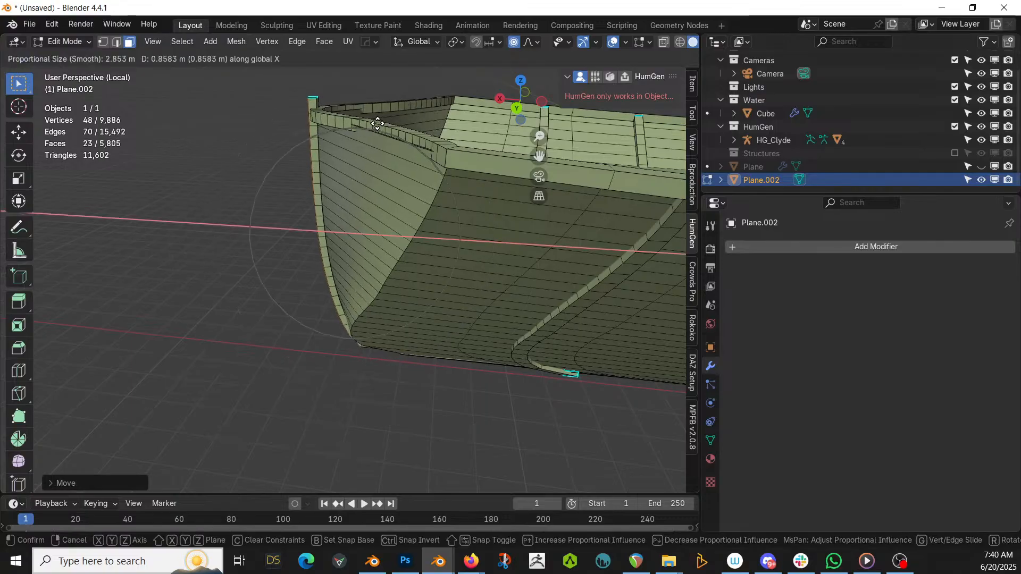
click(371, 124)
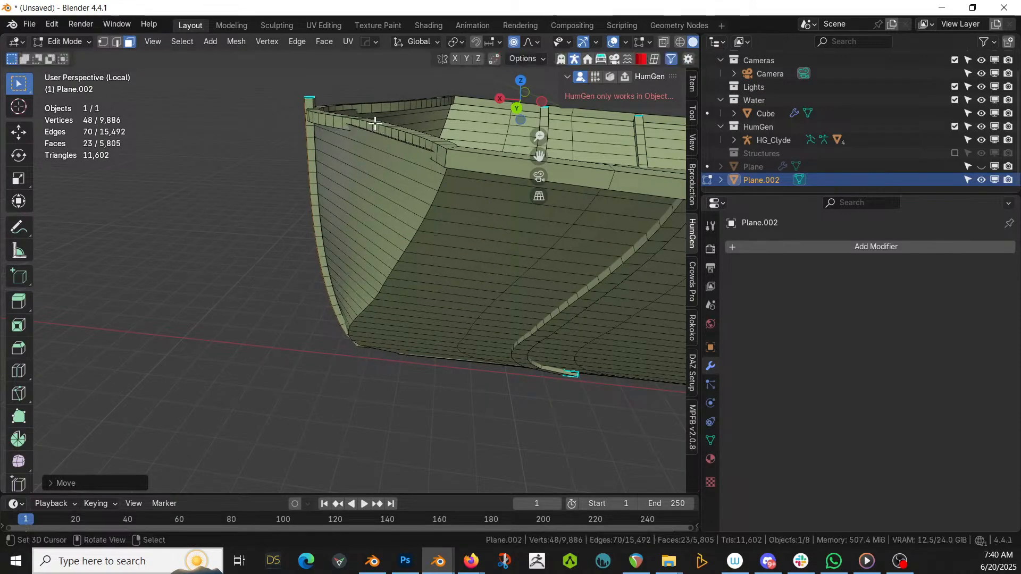
Fill the gap between the deck and the bulged hull end with a face, and leave edit mode and local view
middle_drag(376, 126, 195, 165)
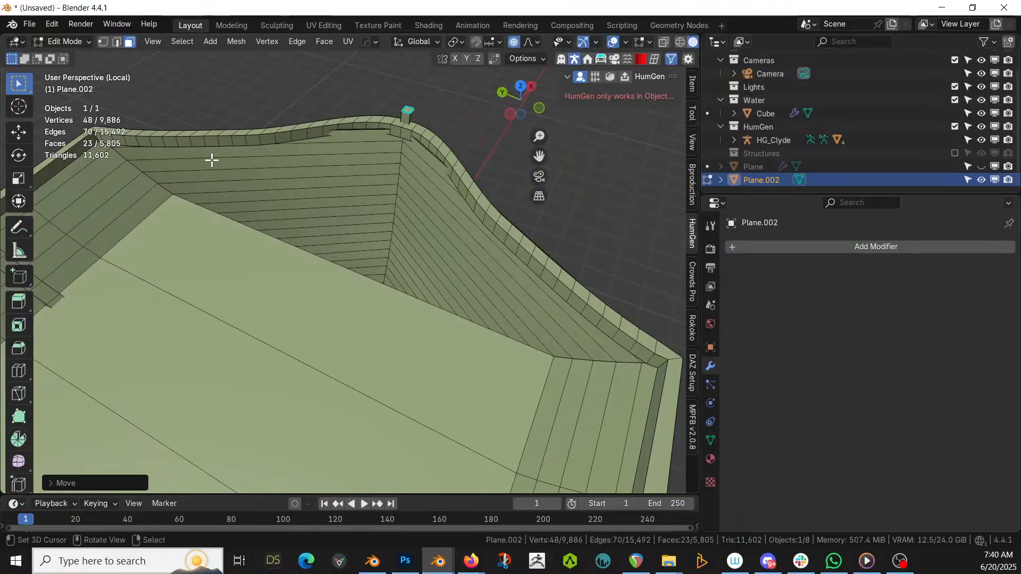
key(2)
alt+click(195, 202)
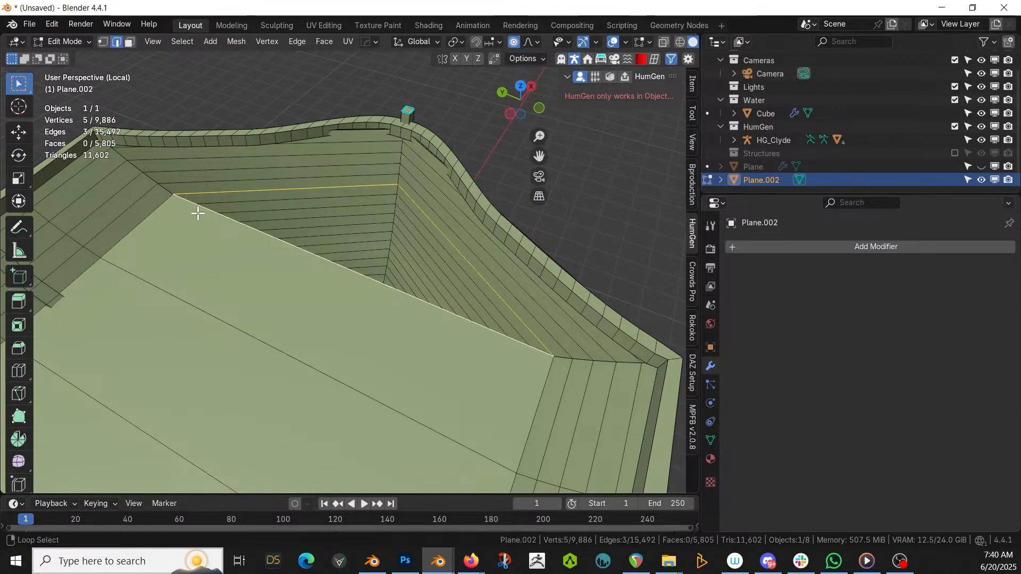
key(f)
key(Tab)
middle_drag(198, 213, 717, 203)
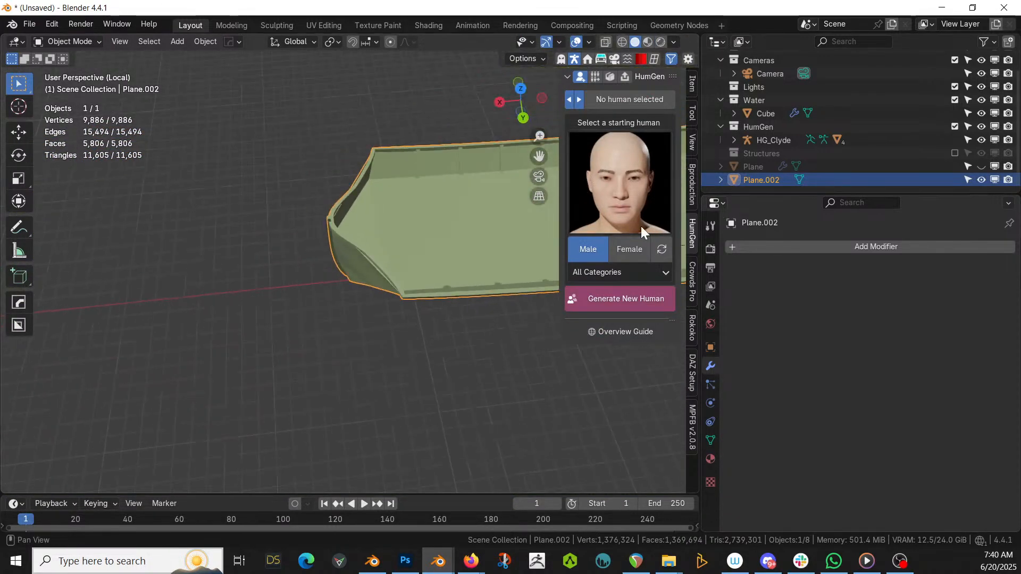
middle_drag(419, 244, 495, 148)
key(KP_Divide)
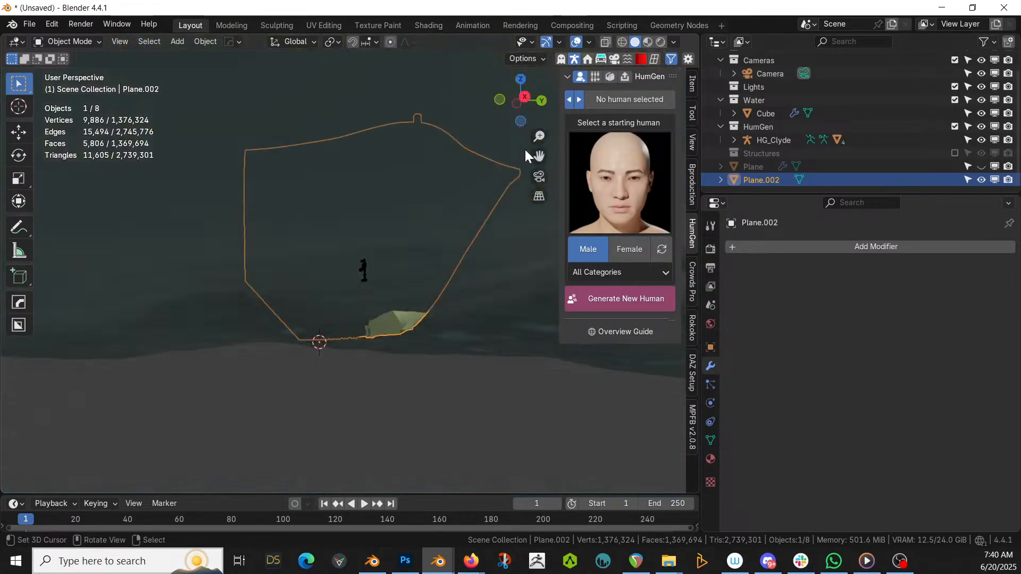
Rename the decked hull Plane.002 to "Boat 2"
double_click(764, 180)
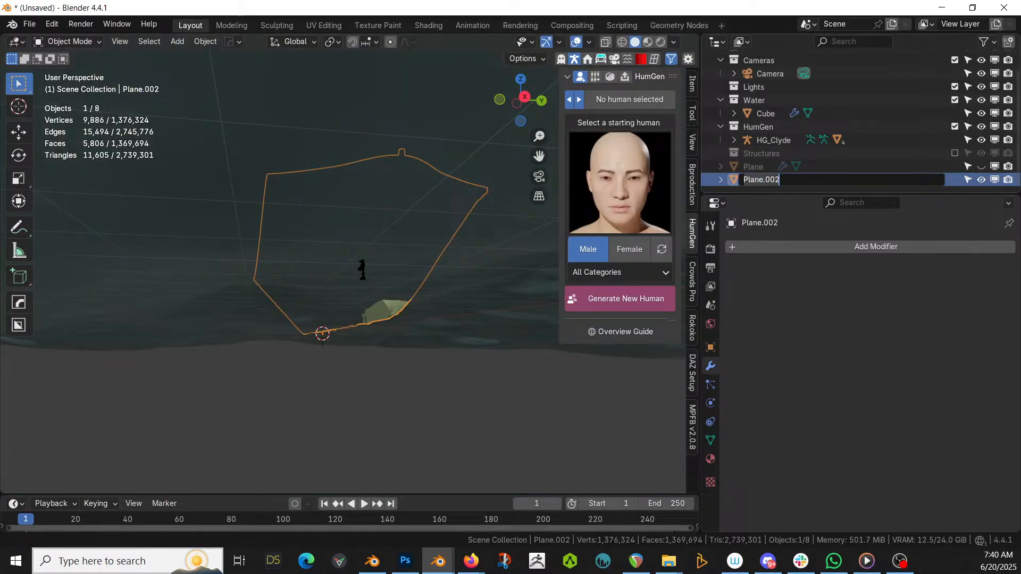
text(Boat 2)
key(Return)
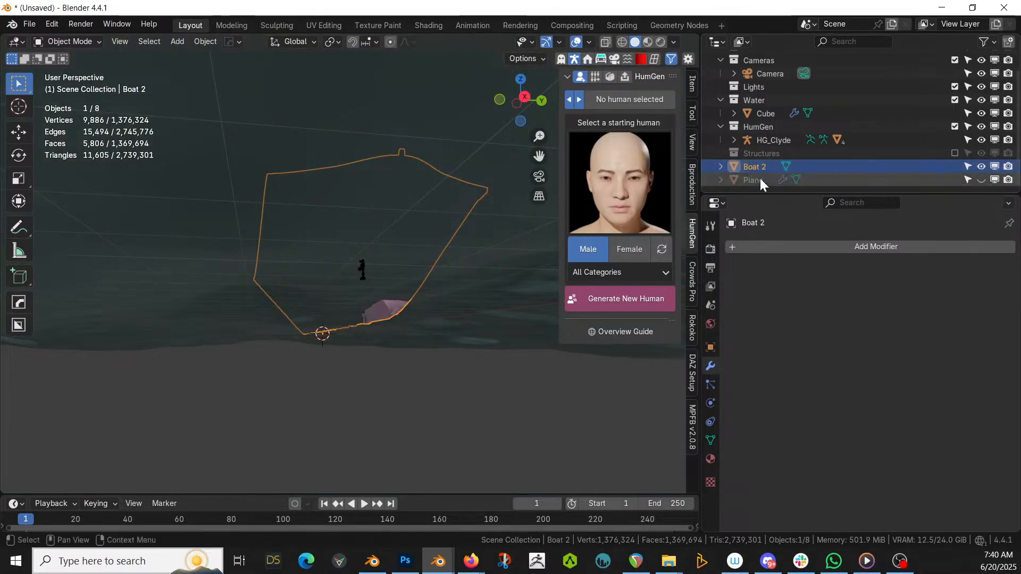
Isolate Boat 2 in local view and re-enable the Structures collection
key(KP_Divide)
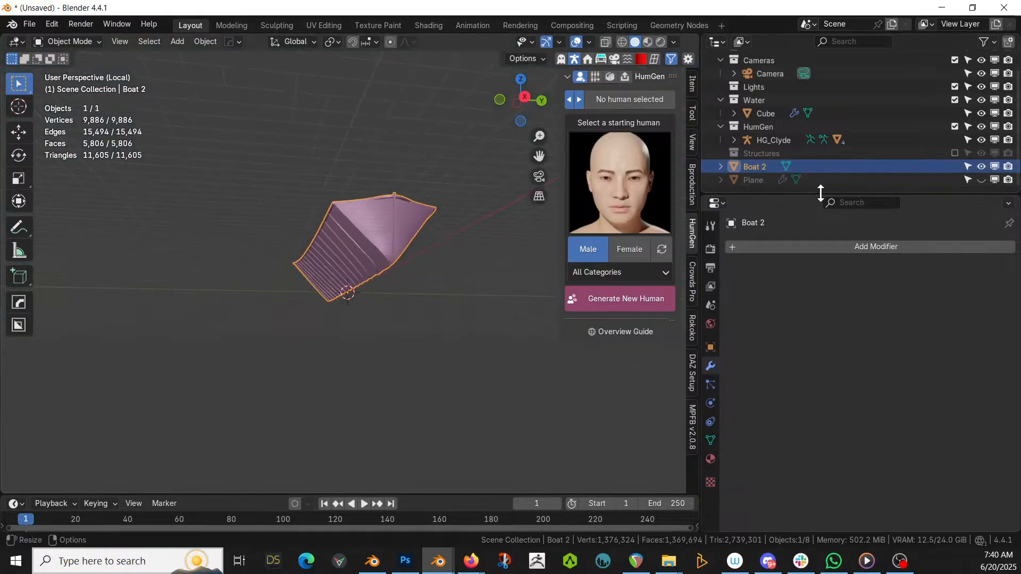
click(955, 153)
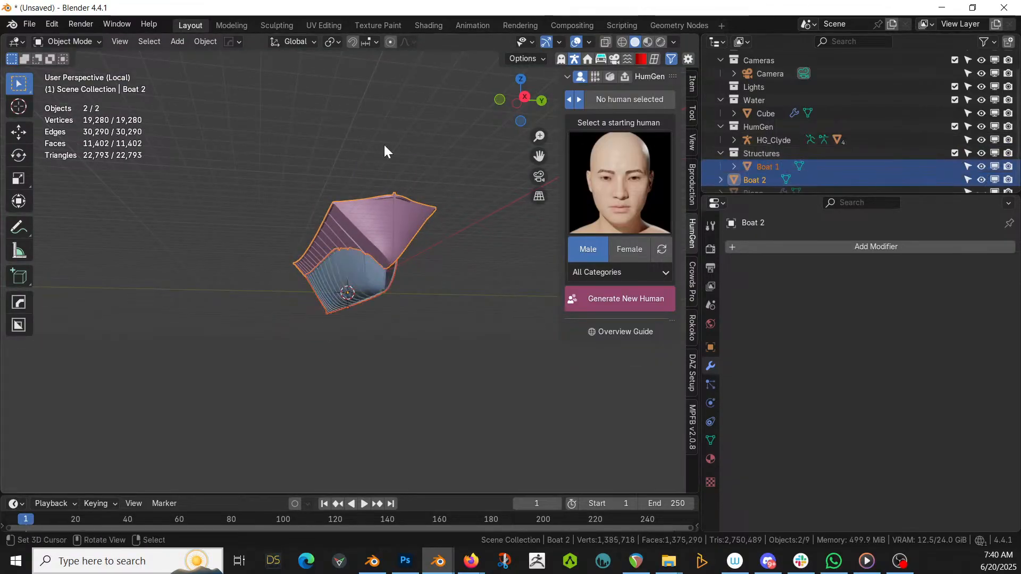
Leave local view so both boats are shown with the rest of the ocean scene
key(KP_Divide)
scroll(406, 200, up, 3)
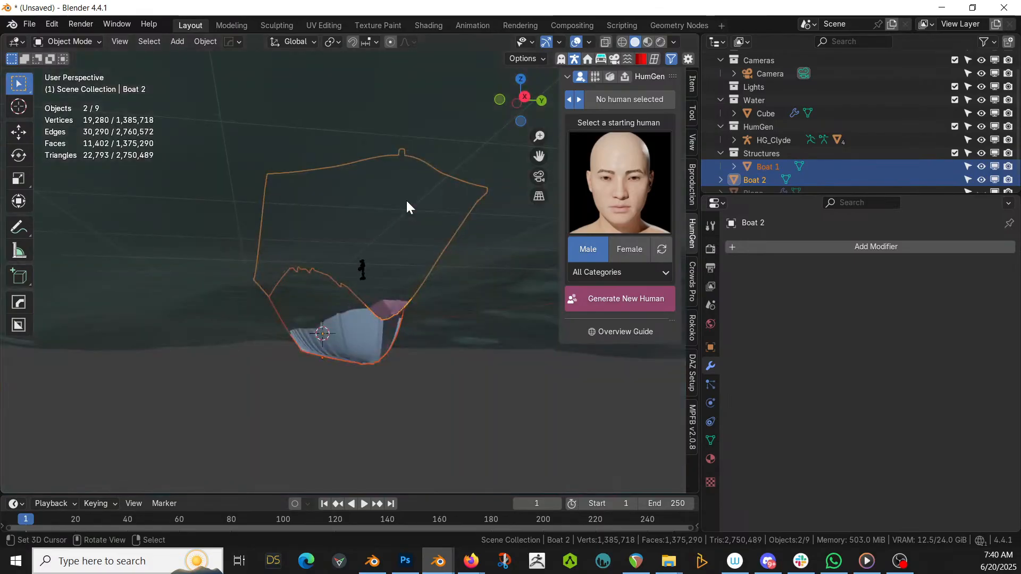
middle_drag(407, 201, 493, 231)
key(g)
key(z)
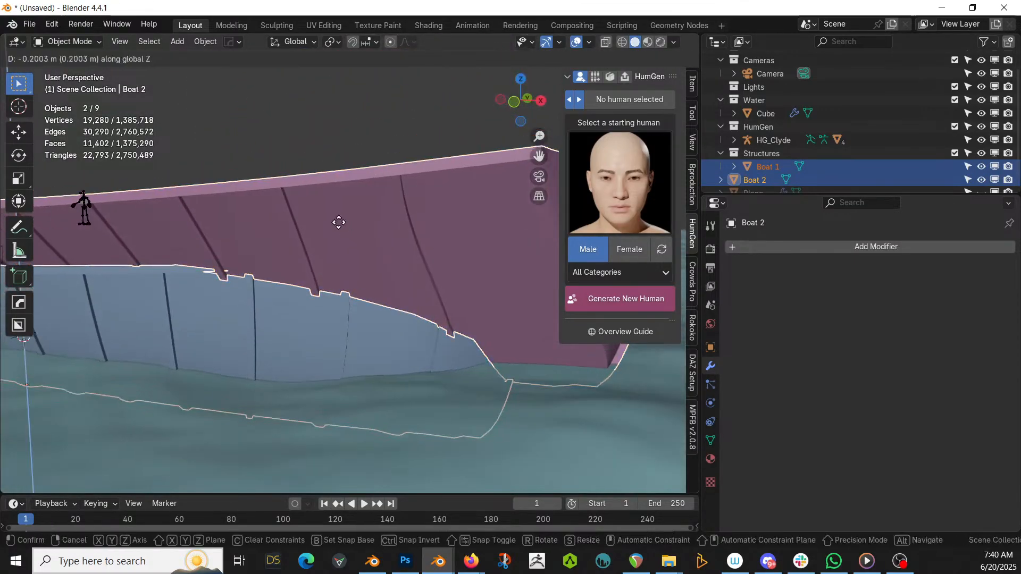
key(Escape)
Select only Boat 2 and lower it by about 2.08 m along Z
click(368, 201)
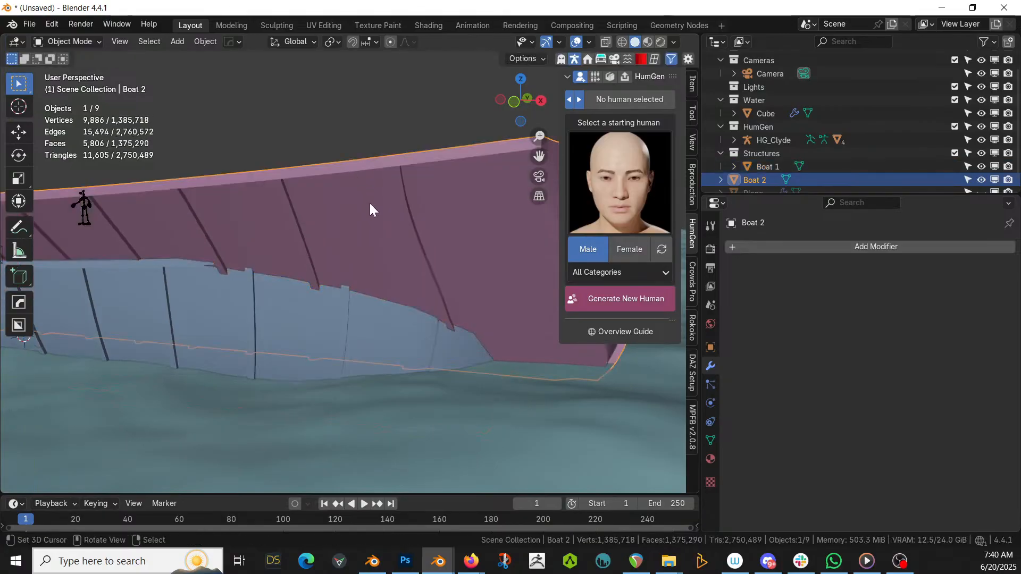
key(g)
key(z)
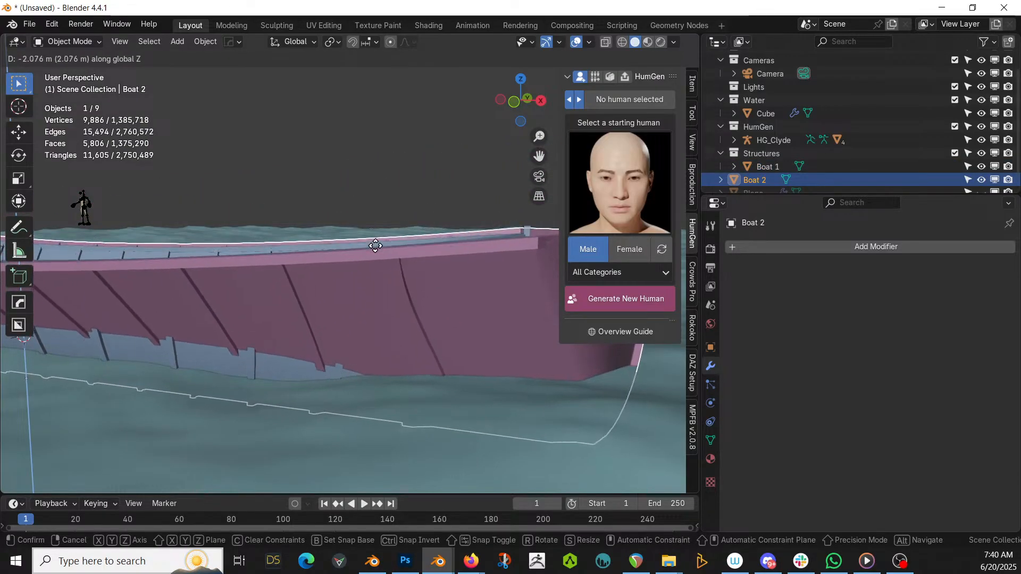
click(375, 245)
Move Boat 2 in top view to the +Y side of Boat 1 and rotate it by about 11.5°
middle_drag(376, 244, 318, 327)
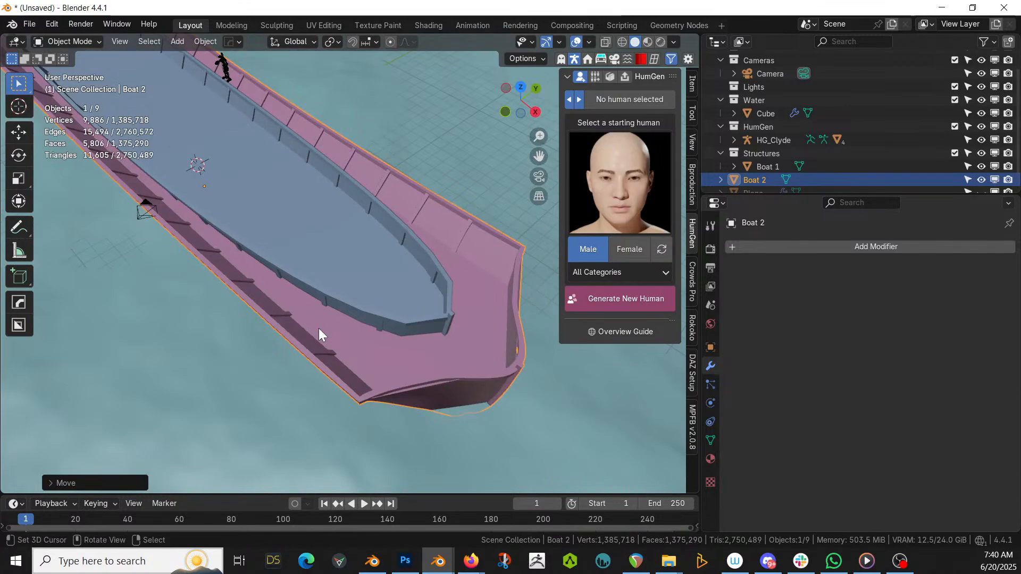
key(KP_7)
key(g)
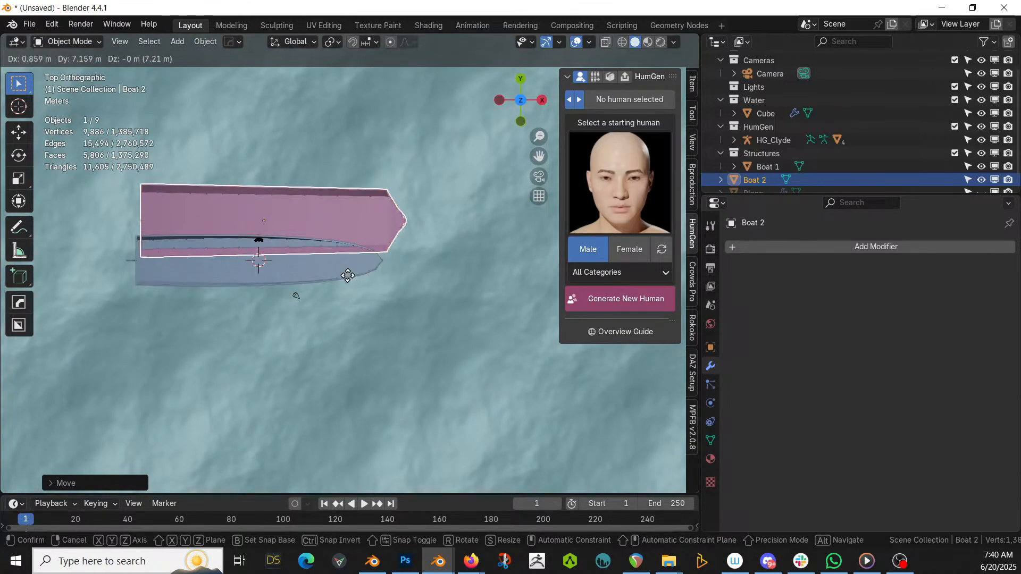
key(r)
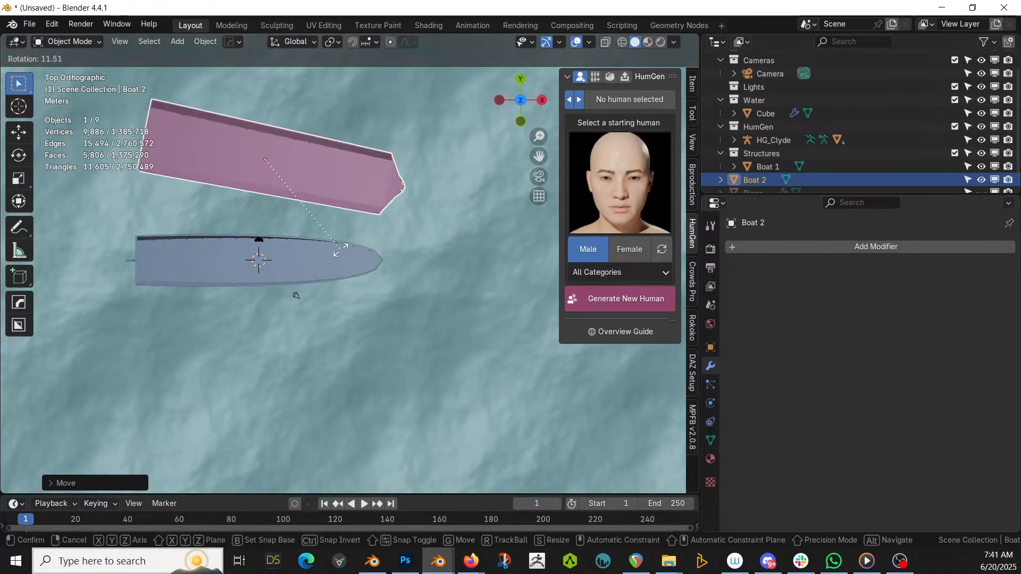
click(344, 262)
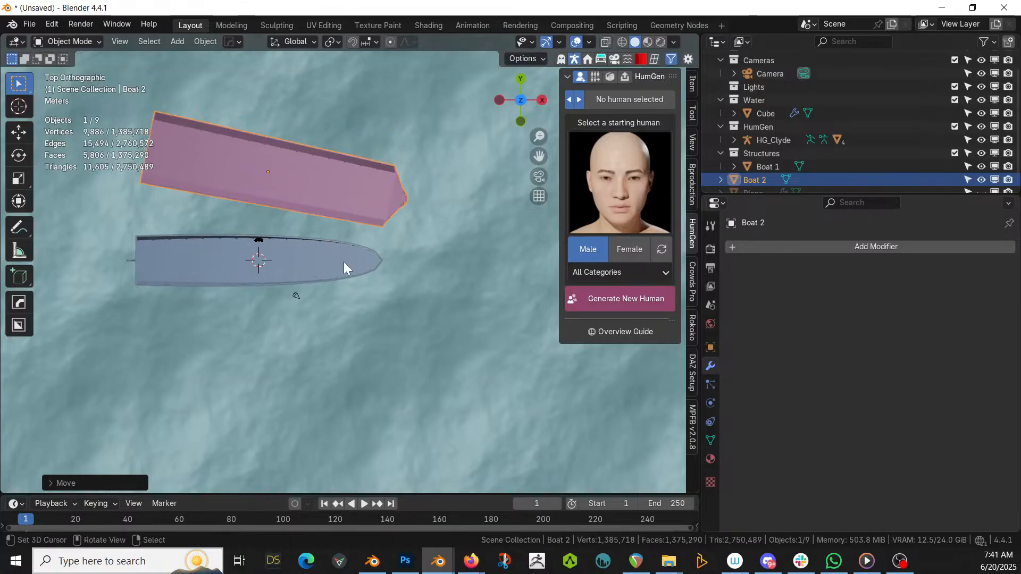
middle_drag(348, 256, 232, 148)
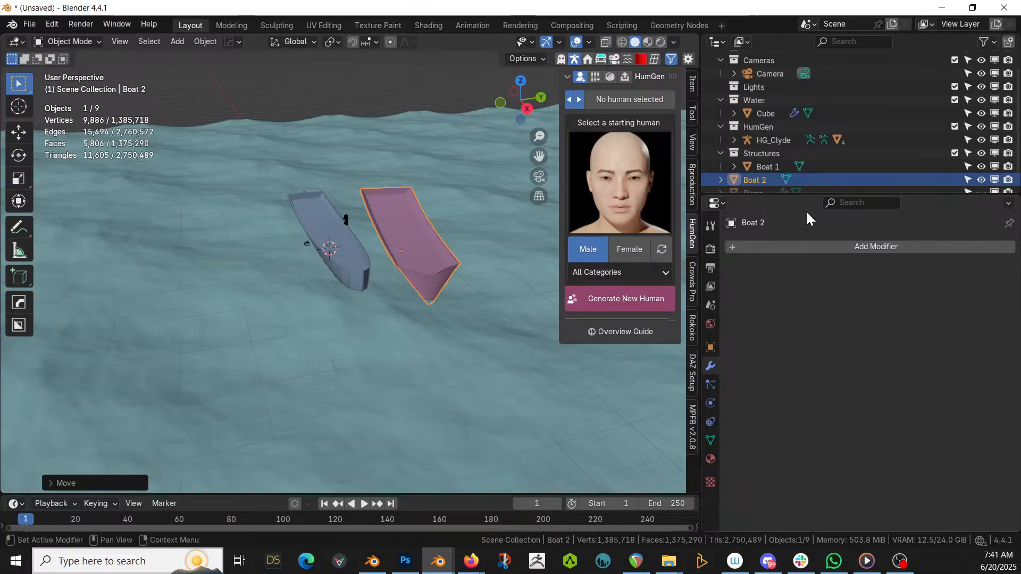
Unhide the original hull object Plane and isolate it in local view
scroll(816, 182, down, 1)
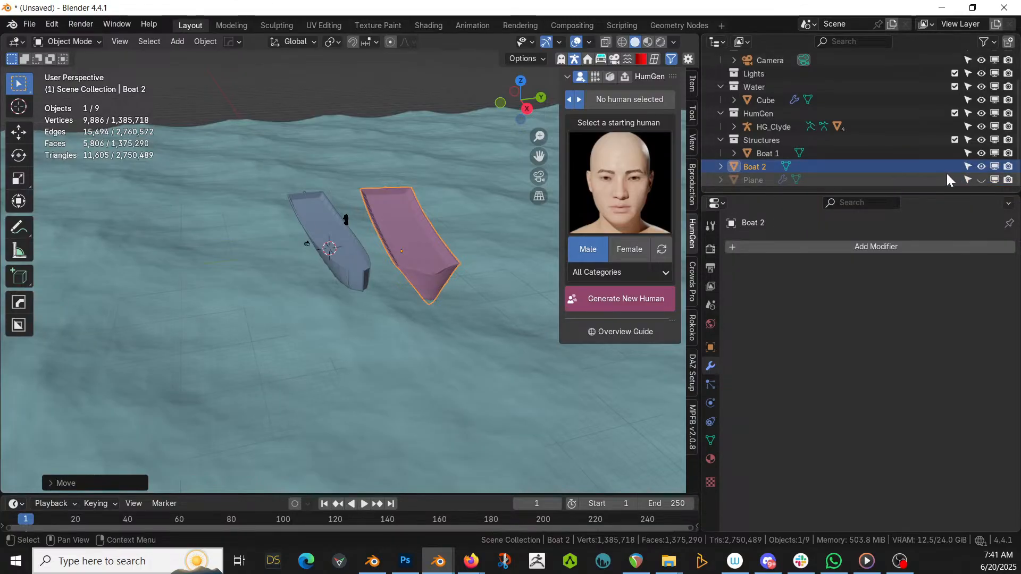
click(978, 180)
click(758, 179)
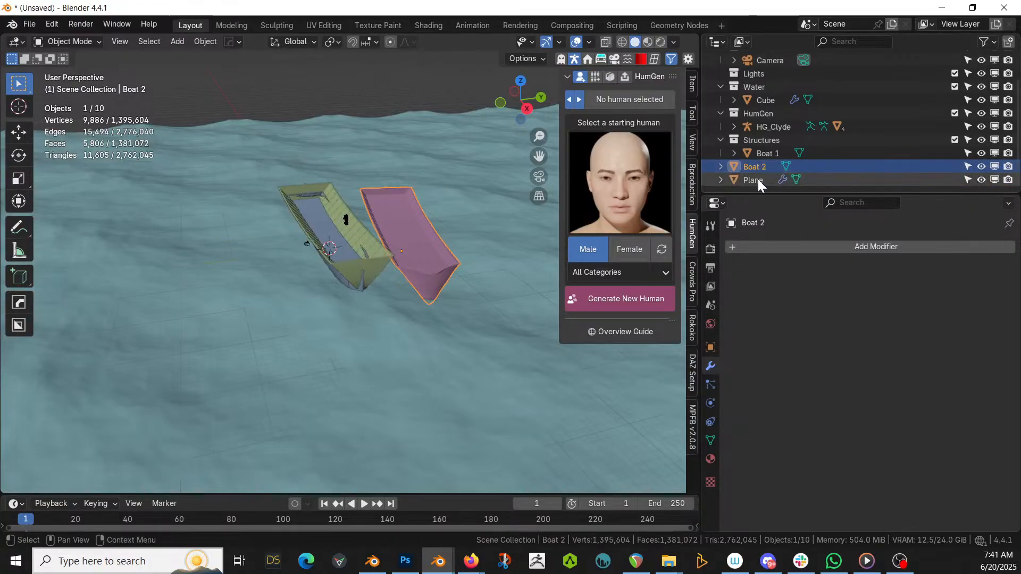
key(KP_Divide)
middle_drag(211, 258, 296, 302)
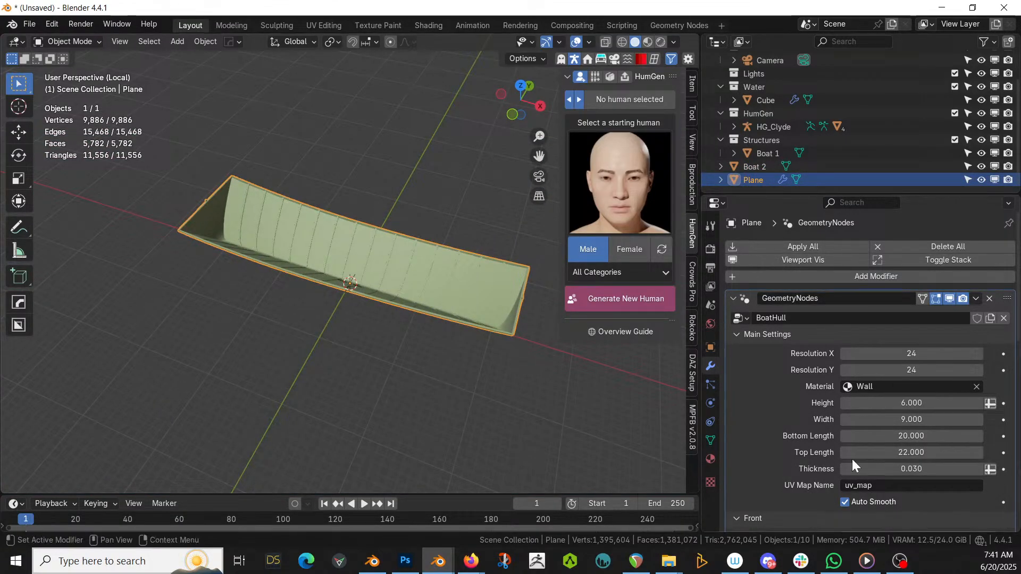
Set the BoatHull modifier's Bottom Length to 22 and its Top Length to about 25.41
click(853, 436)
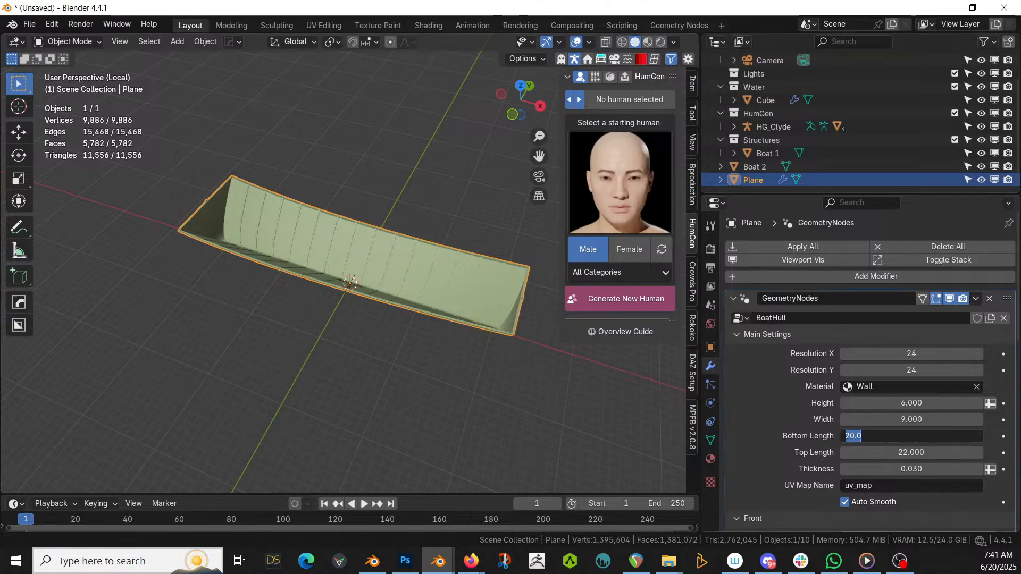
text(22)
key(Return)
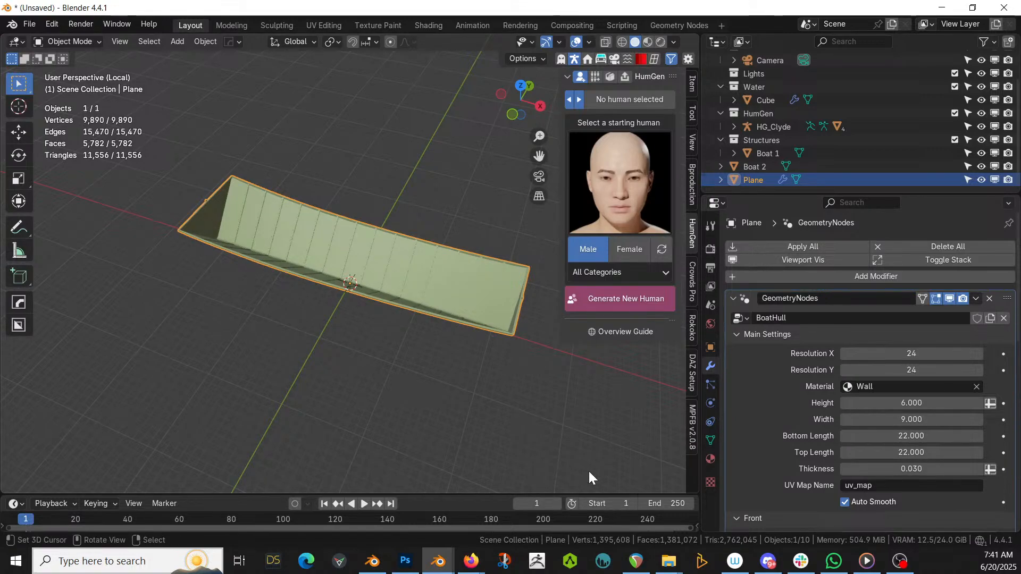
middle_drag(588, 478, 567, 321)
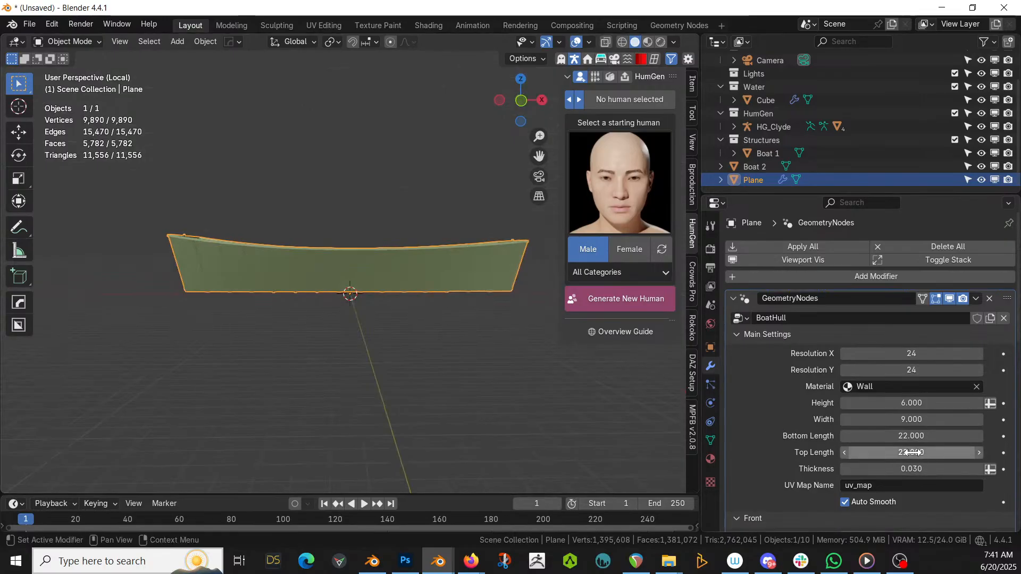
drag(925, 453, 989, 453)
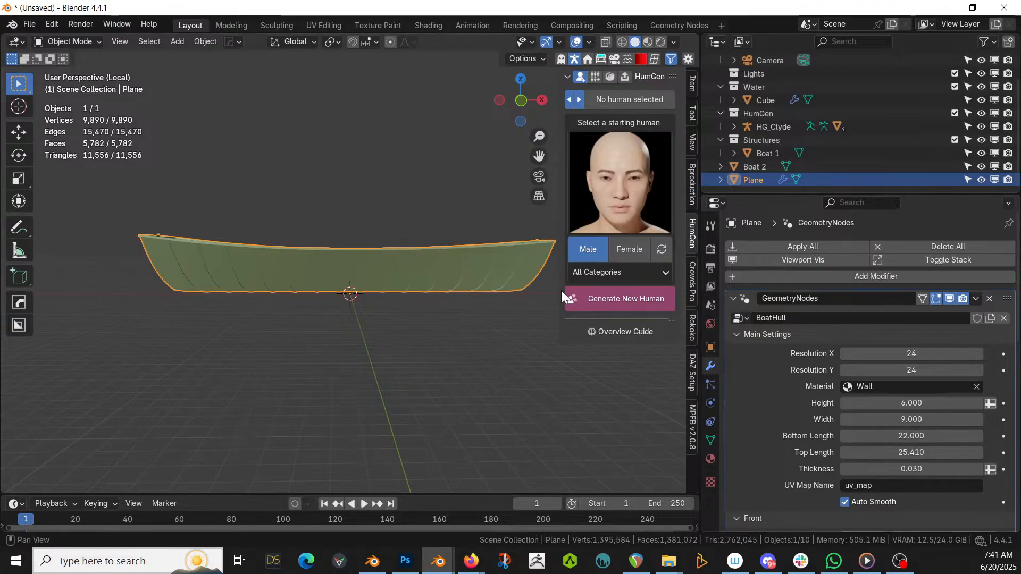
middle_drag(491, 275, 239, 345)
Change the hull's Front type to Round and reduce its Front Pointiness to 0
scroll(896, 468, down, 2)
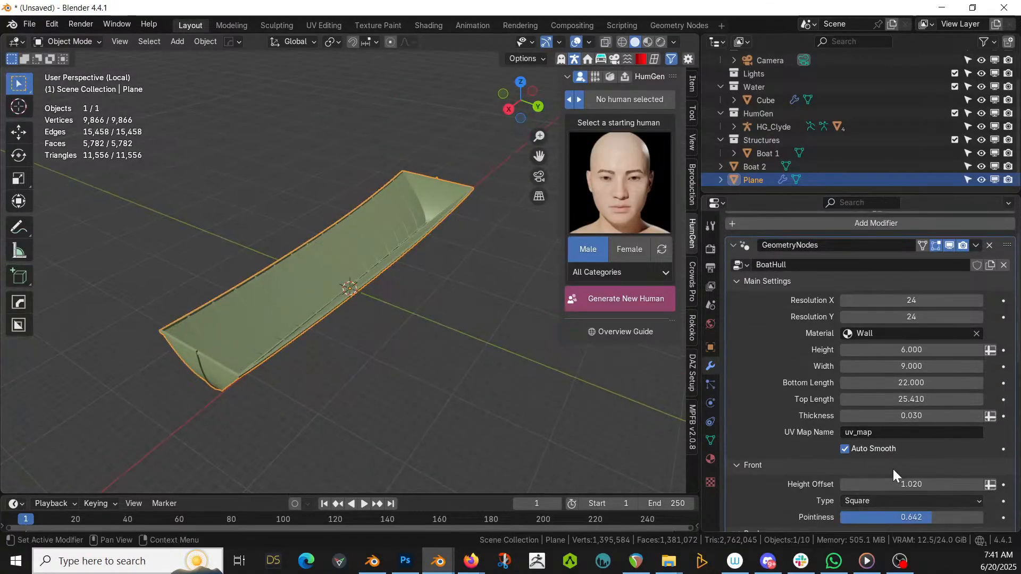
scroll(892, 469, down, 2)
click(947, 448)
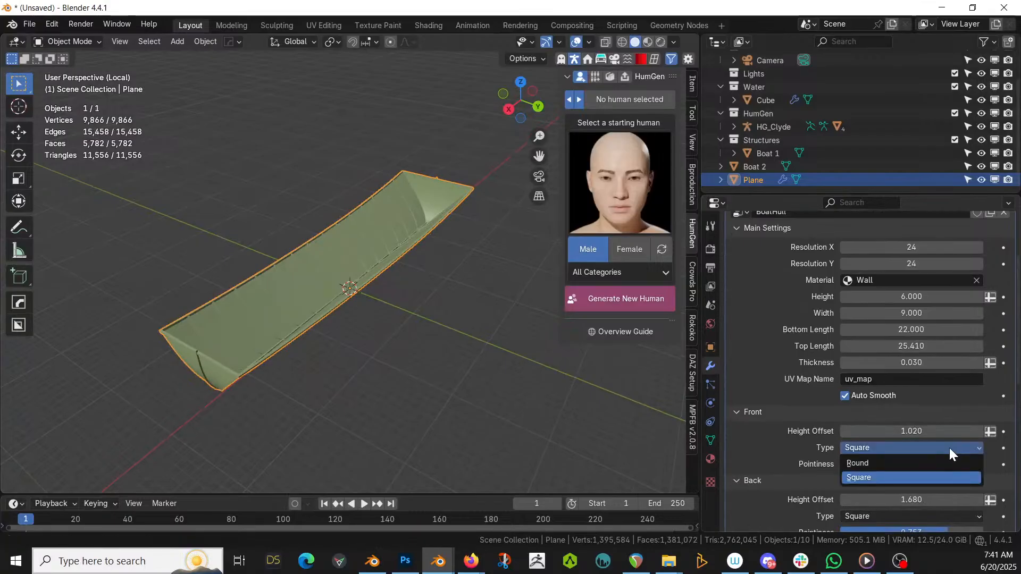
click(901, 464)
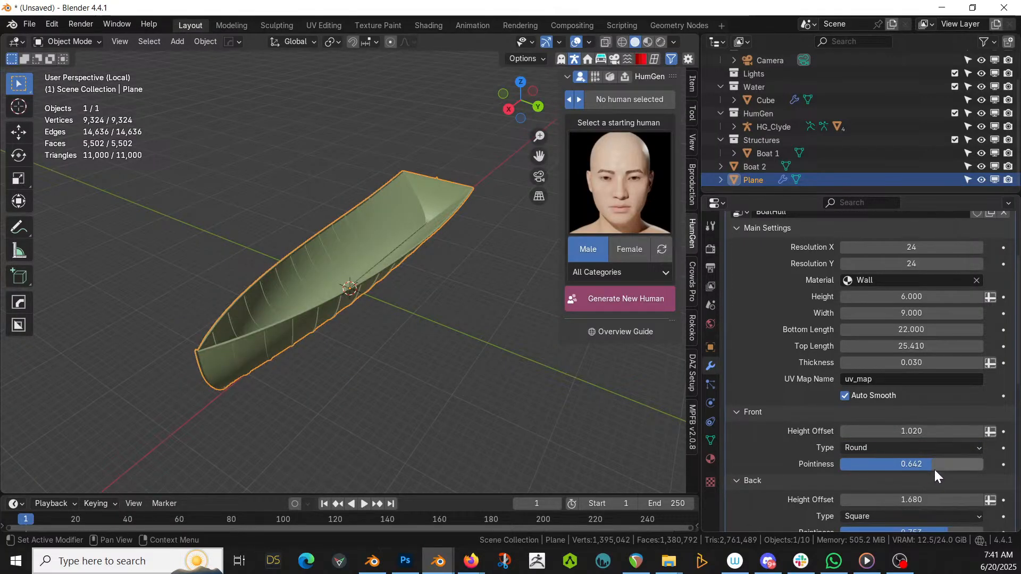
drag(922, 465, 835, 464)
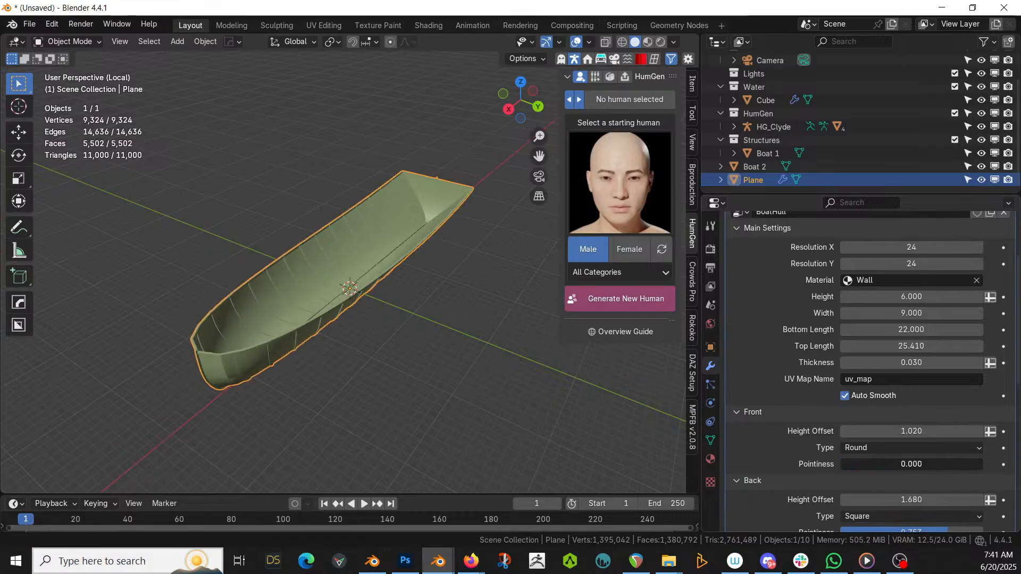
middle_drag(323, 337, 495, 298)
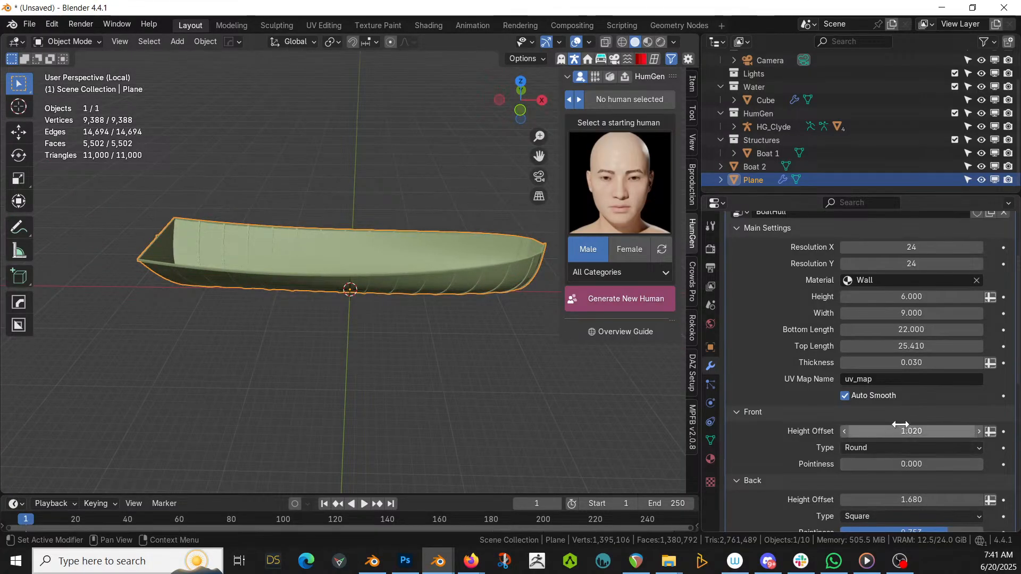
Raise the hull's Front Height Offset to about 2.92
drag(900, 425, 900, 425)
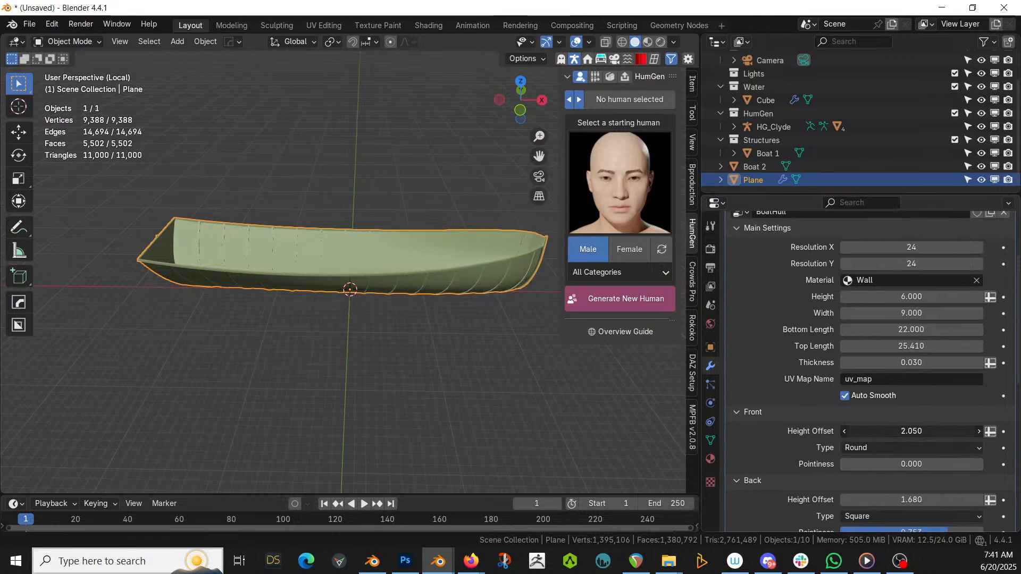
drag(911, 431, 930, 430)
middle_drag(420, 299, 362, 305)
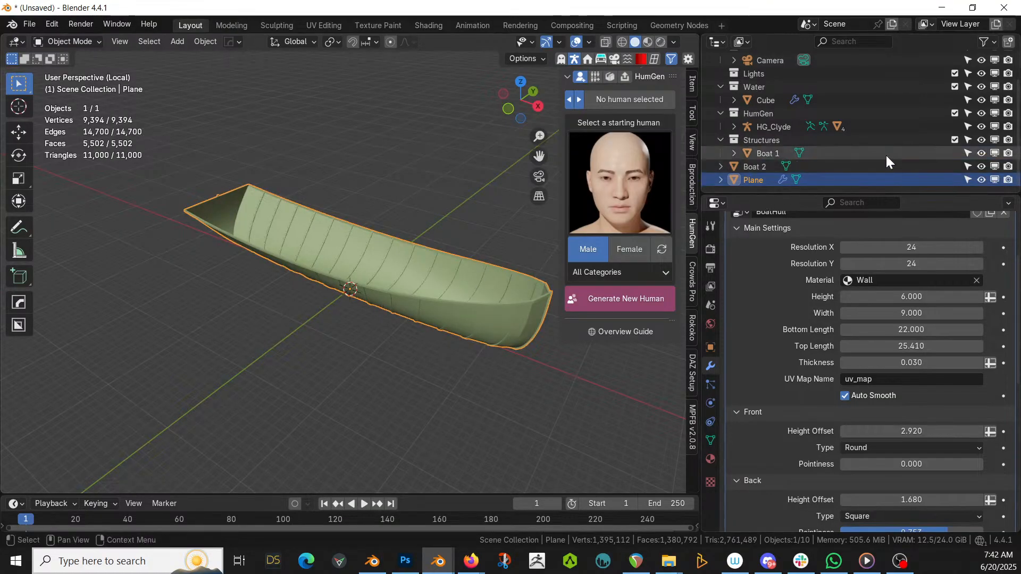
middle_drag(429, 289, 392, 342)
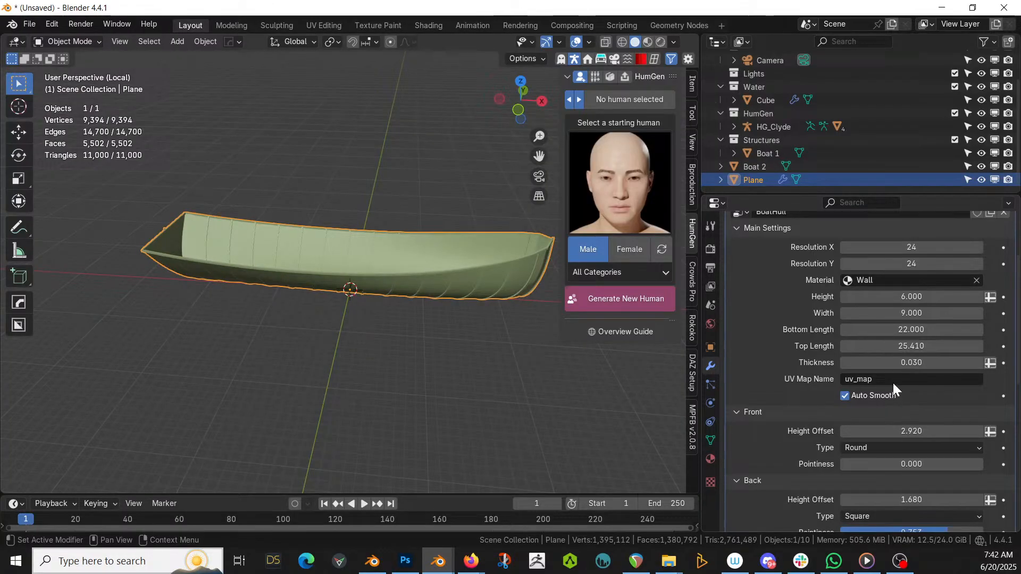
Set the hull's Width to 10 in the BoatHull settings
click(904, 315)
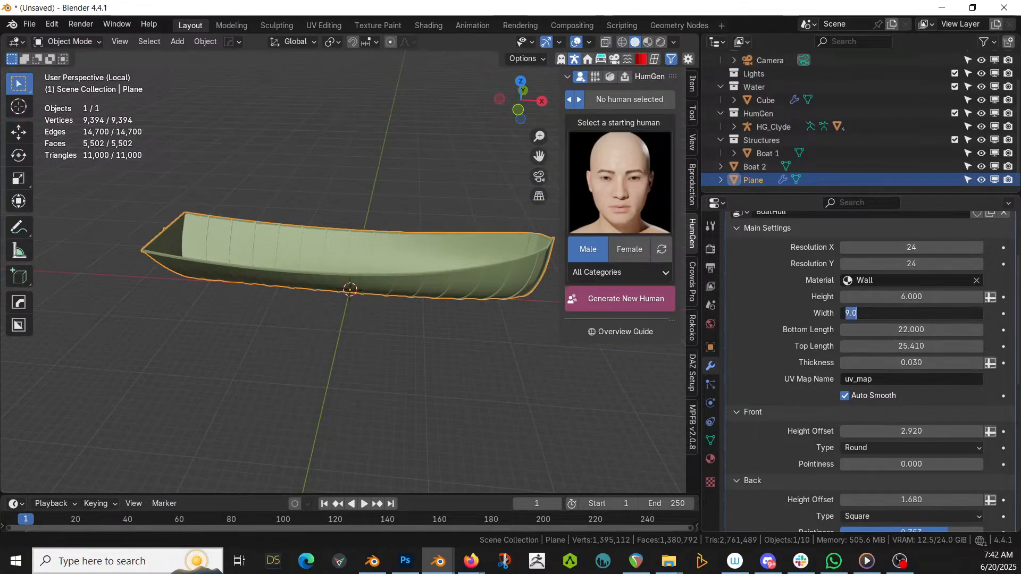
text(10)
key(Return)
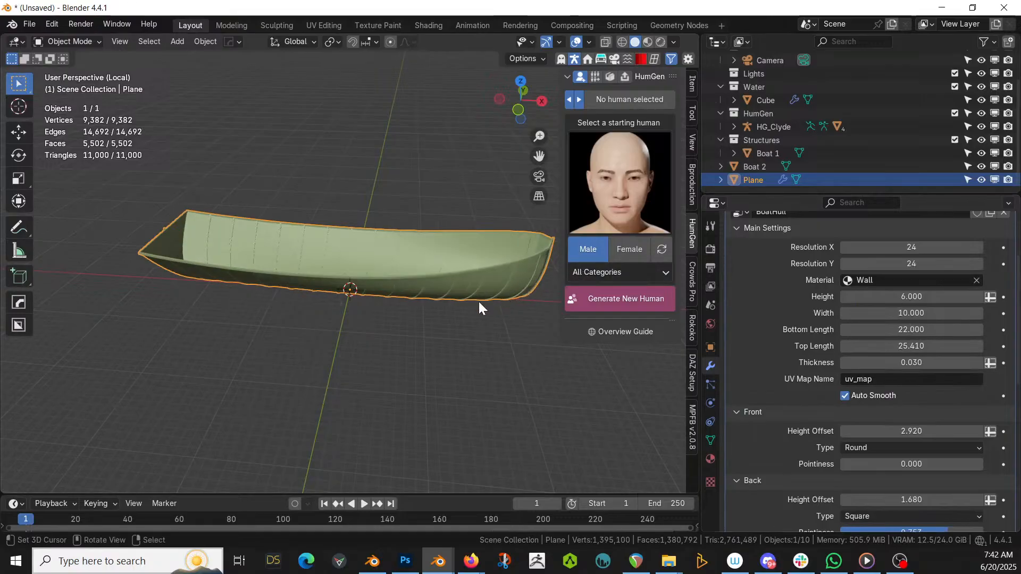
middle_drag(478, 301, 444, 285)
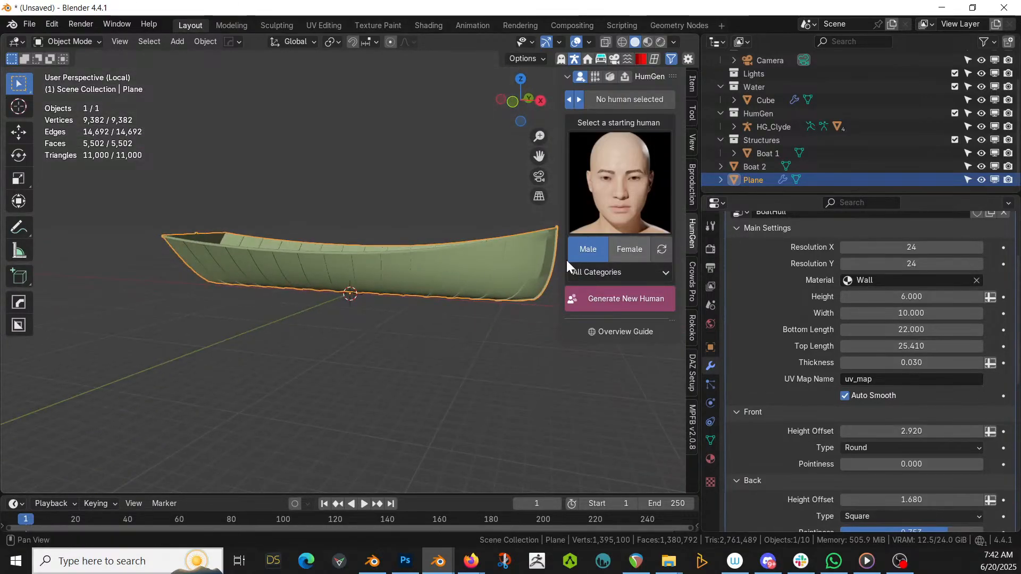
Duplicate the hull in place and hide the original Plane
key(shift+d)
key(Escape)
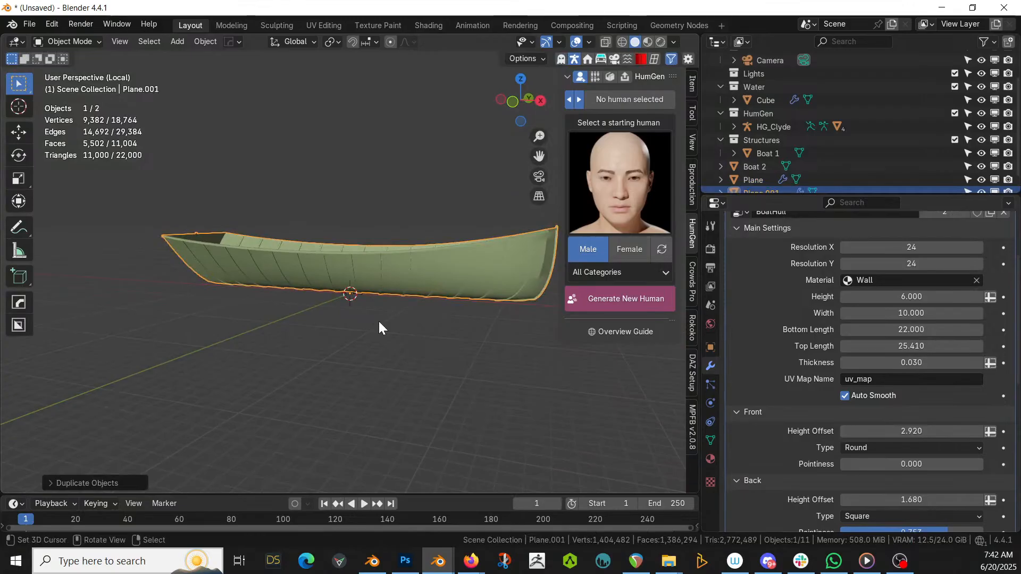
click(981, 179)
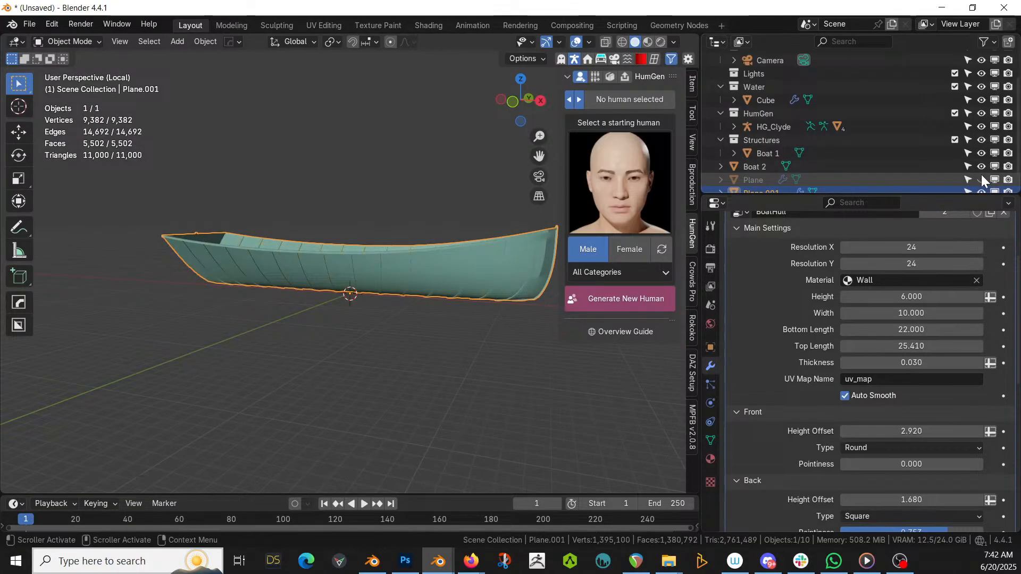
Apply the GeometryNodes modifier on the duplicated hull and rename the object to "Boat 3"
key(ctrl+a)
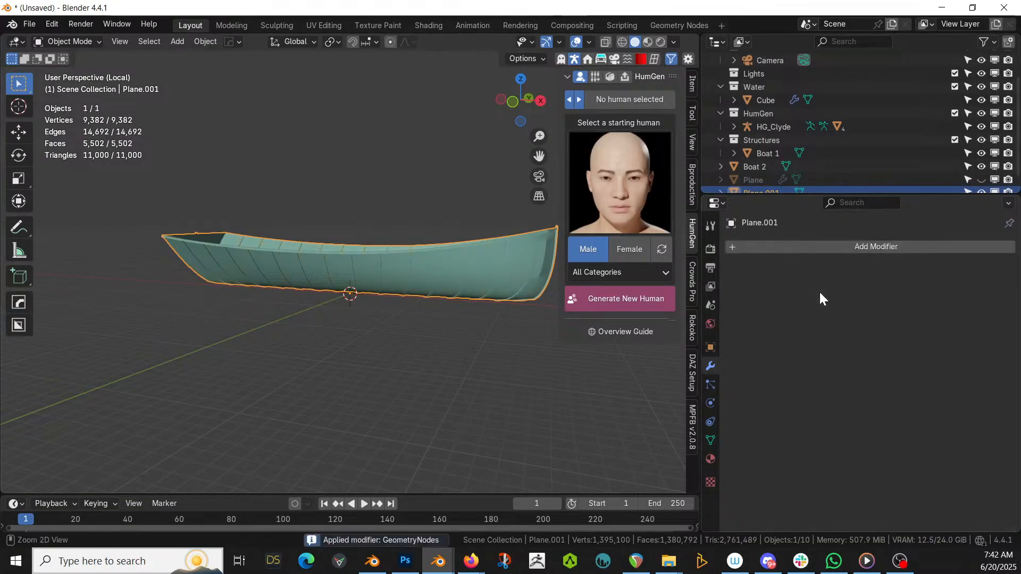
scroll(840, 163, down, 1)
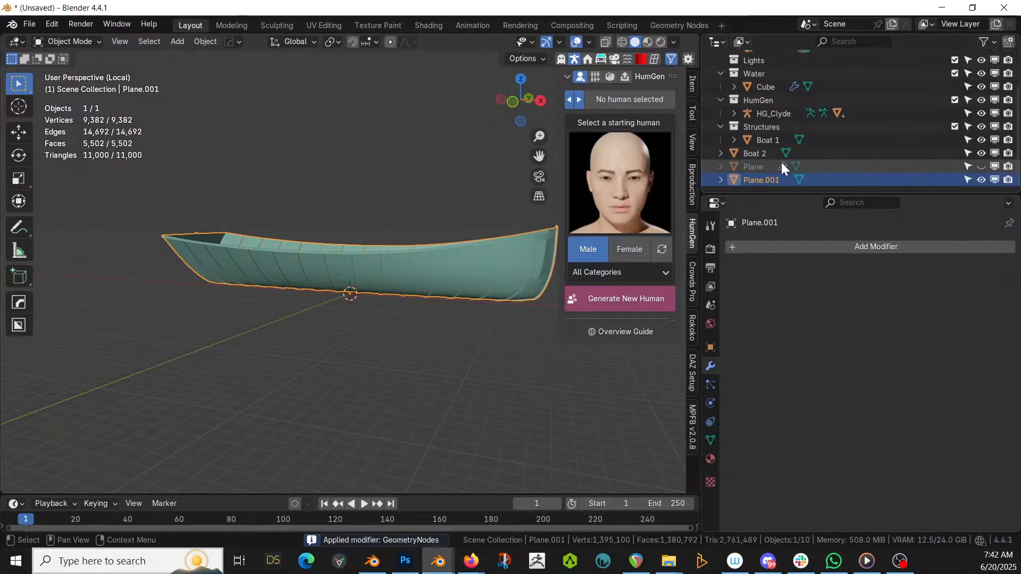
key(F2)
text(B)
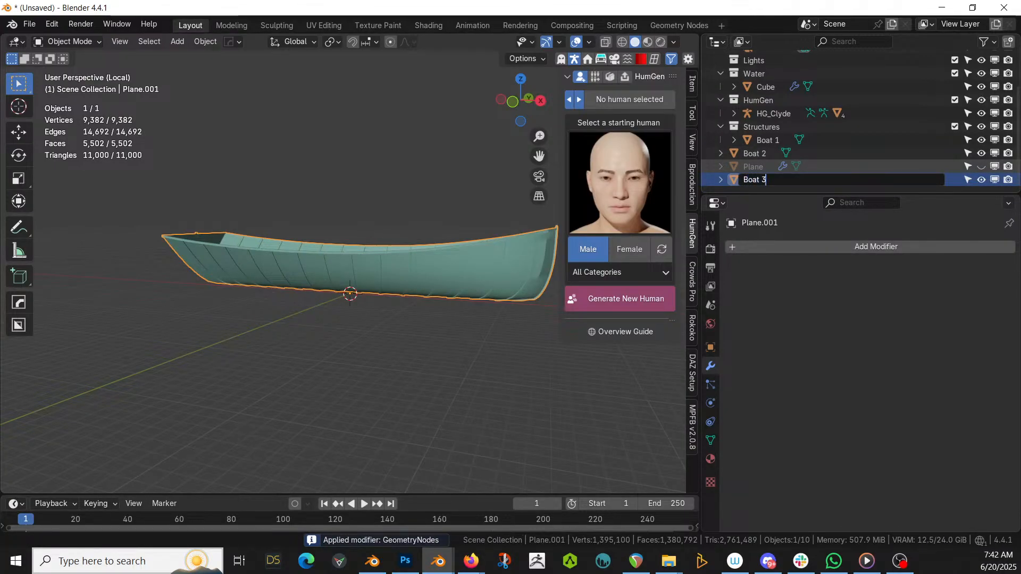
text(oat 3)
key(Return)
Show Boat 3 among the other objects and select a lengthwise edge loop on its inner wall at deck height for the human figure
middle_drag(510, 314, 21, 391)
key(KP_Divide)
shift+middle_drag(454, 418, 214, 405)
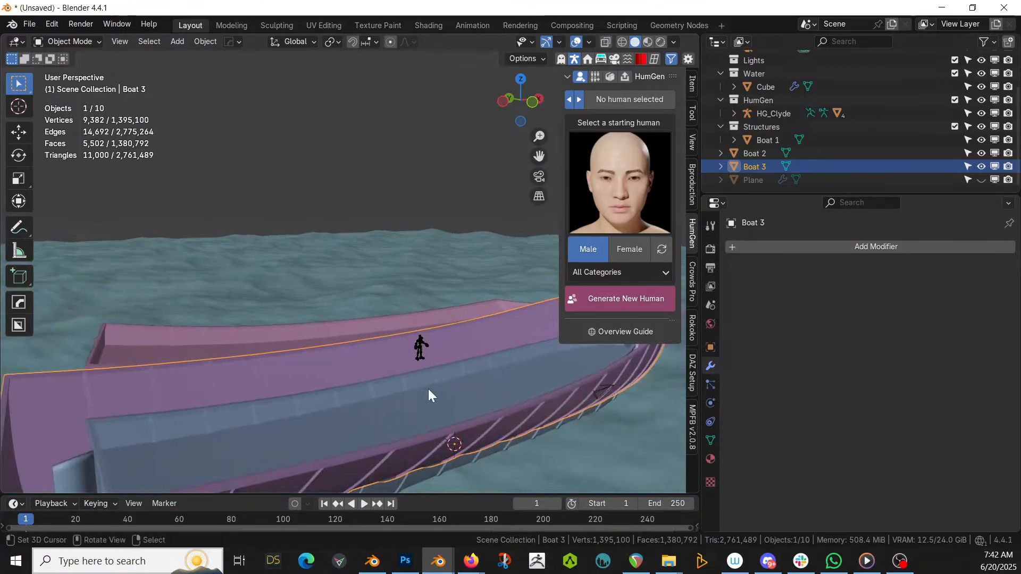
key(Tab)
middle_drag(429, 395, 501, 315)
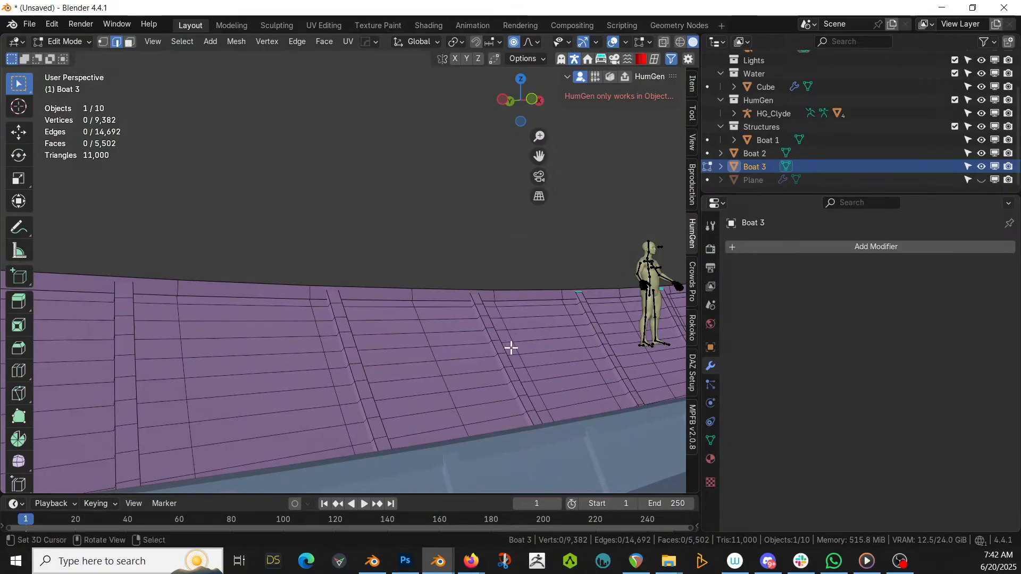
alt+click(555, 365)
scroll(553, 365, down, 3)
middle_drag(554, 364, 656, 397)
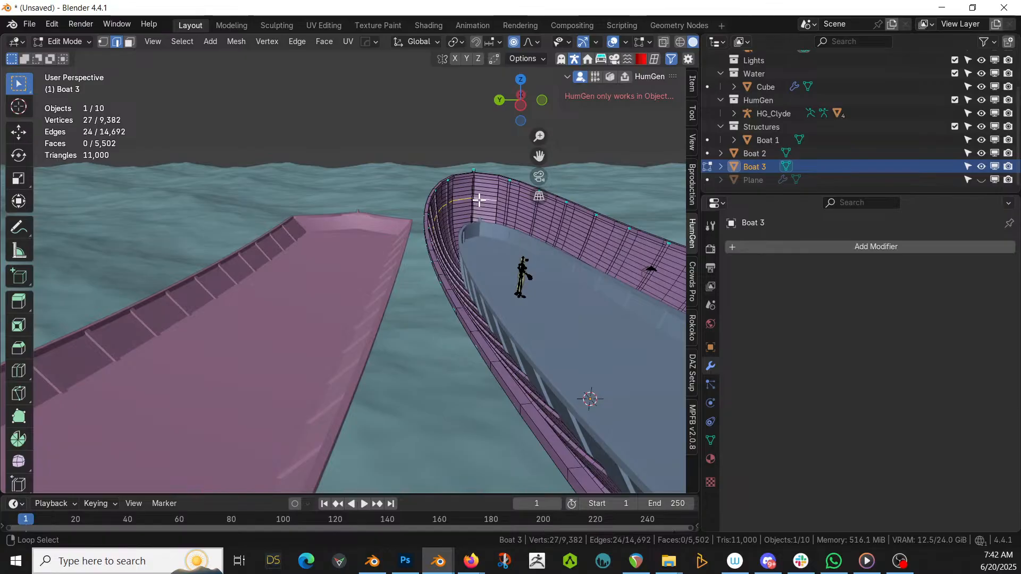
Isolate Boat 3 in local view and add the matching edge loop on the opposite inner wall to the selection
scroll(479, 199, up, 3)
middle_drag(396, 216, 597, 239)
key(KP_Divide)
scroll(246, 301, up, 3)
scroll(627, 219, up, 3)
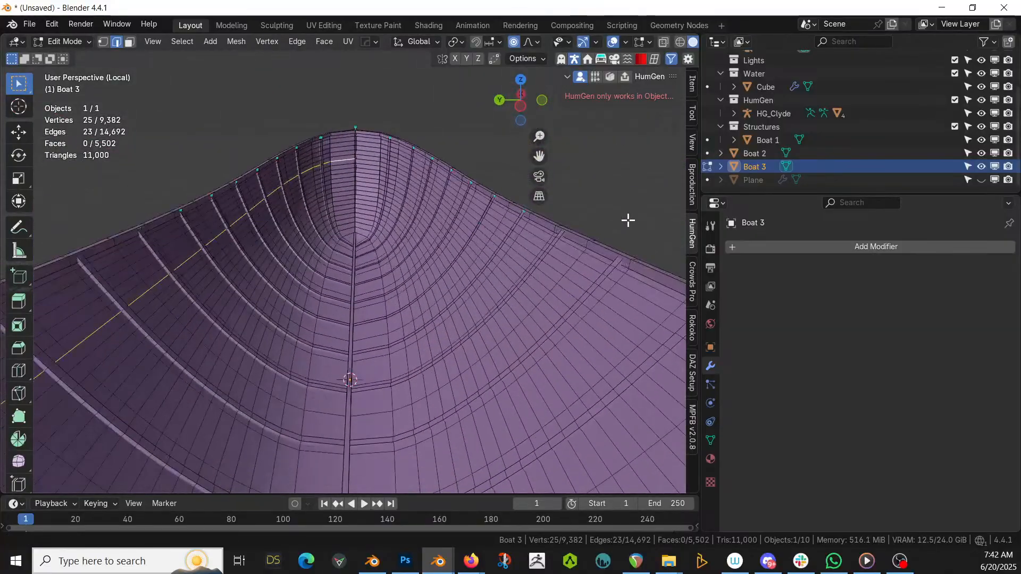
middle_drag(386, 196, 374, 163)
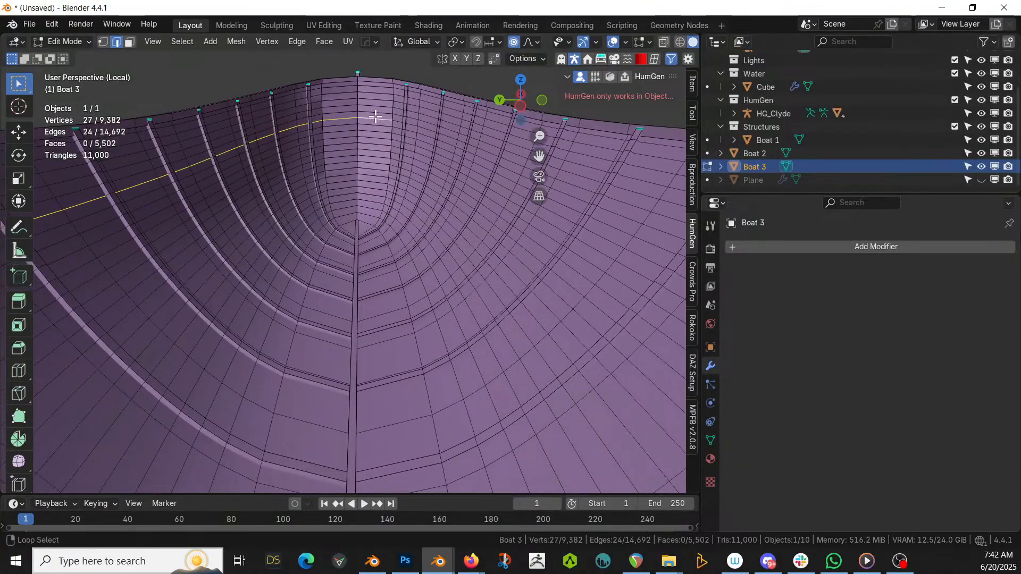
alt+shift+right_click(517, 165)
scroll(394, 137, down, 3)
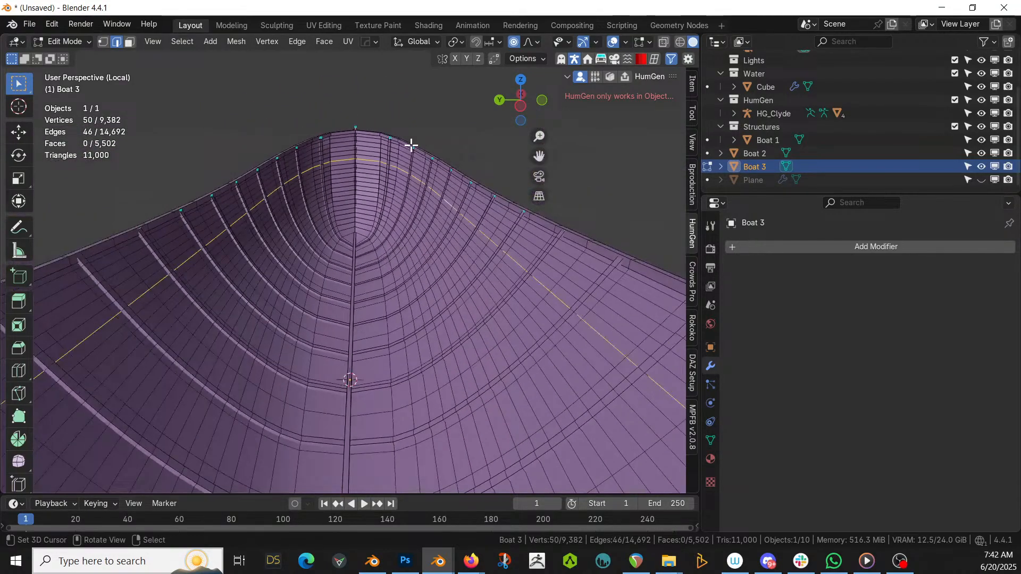
Try to bridge the two inner-wall edge loops into a deck, then undo the bridge
middle_drag(411, 144, 303, 244)
scroll(303, 244, down, 4)
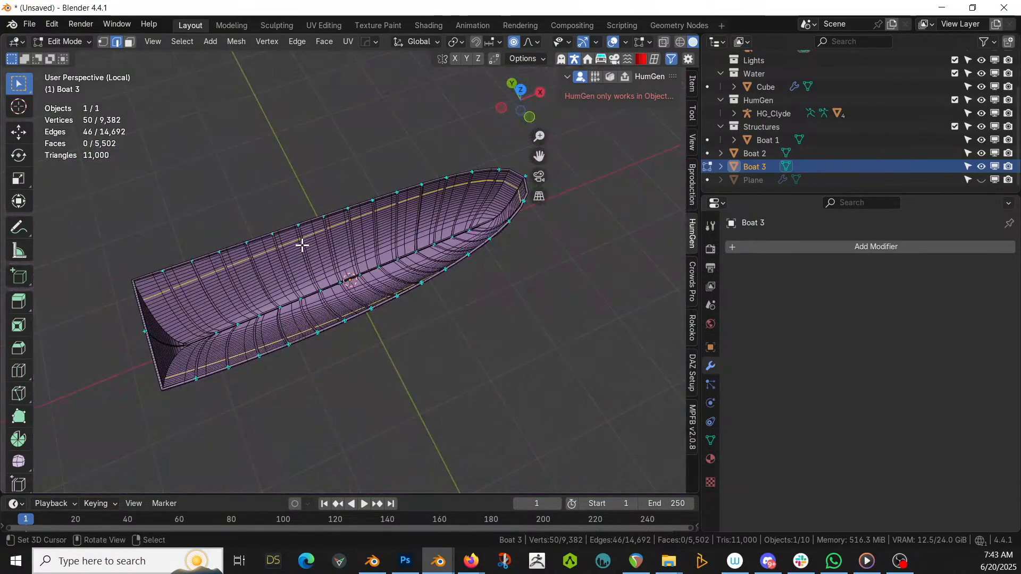
key(ctrl+e)
click(285, 236)
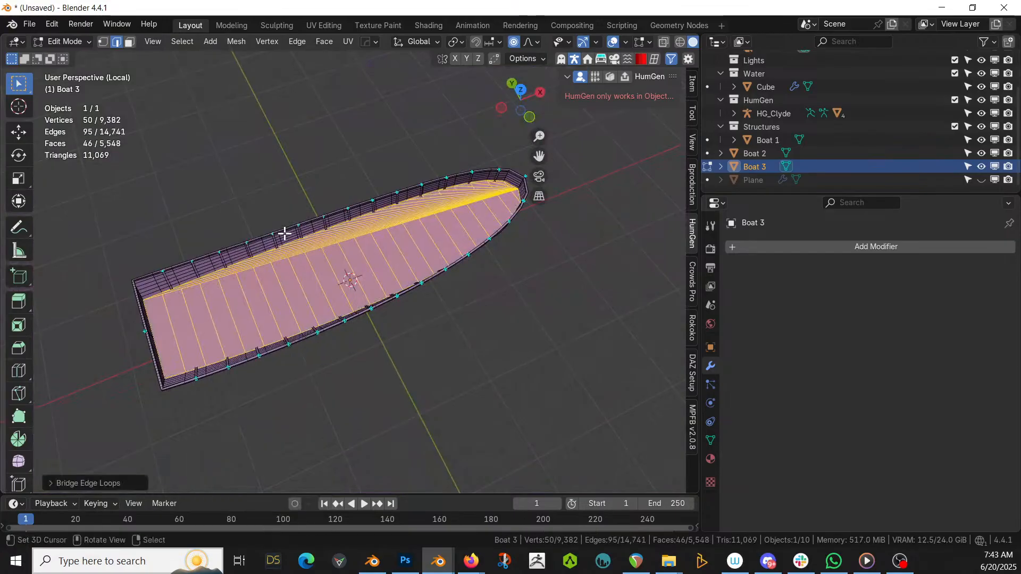
key(ctrl+z)
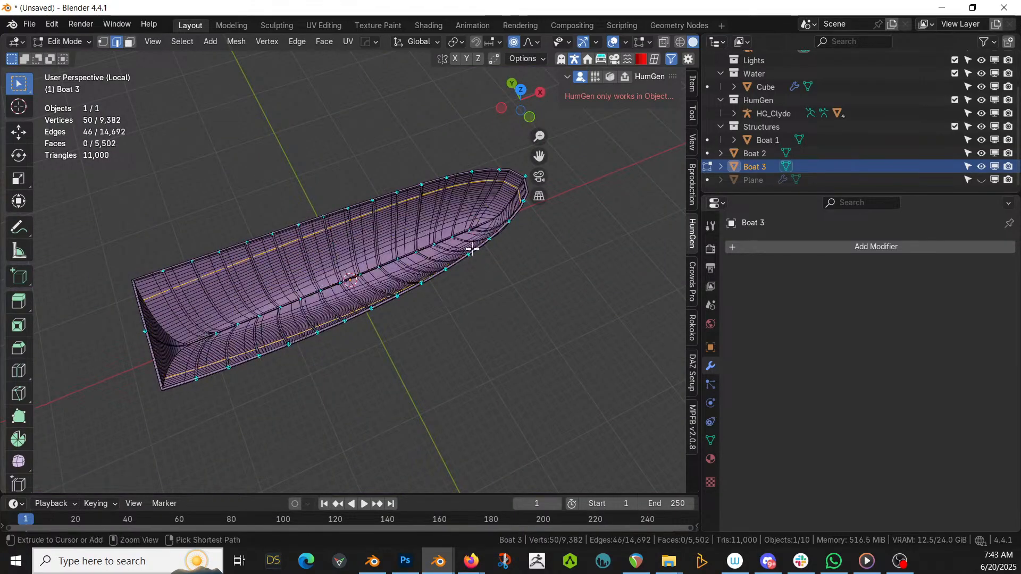
Hide everything except the two selected edge loops and switch to vertex selection around the bow end
scroll(520, 246, up, 4)
middle_drag(519, 246, 269, 353)
key(shift+h)
scroll(398, 342, up, 2)
key(1)
middle_drag(376, 344, 416, 348)
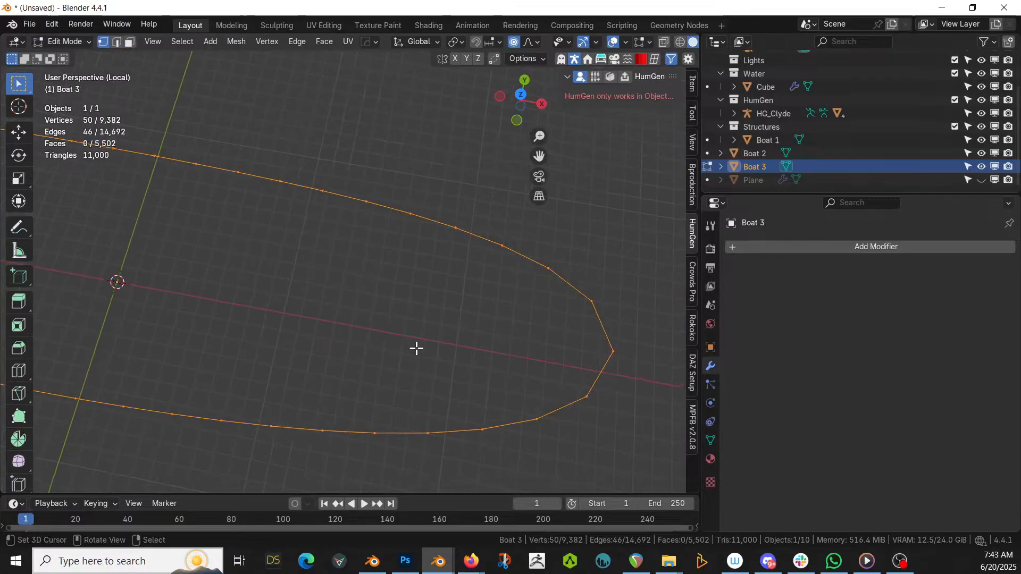
Try to hide the deselected vertex at the bow tip, then undo the hiding
shift+click(616, 351)
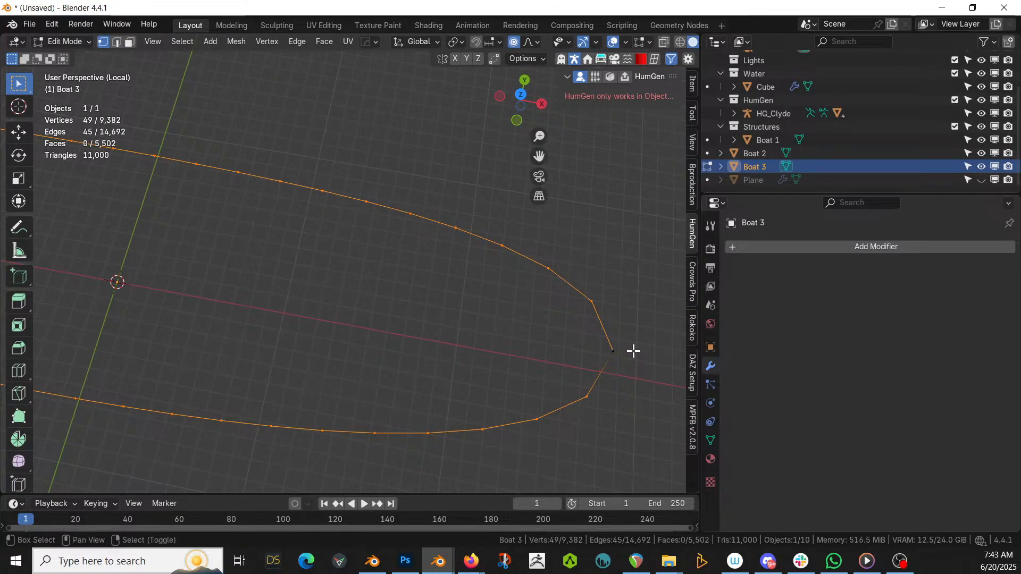
key(h)
key(KP_7)
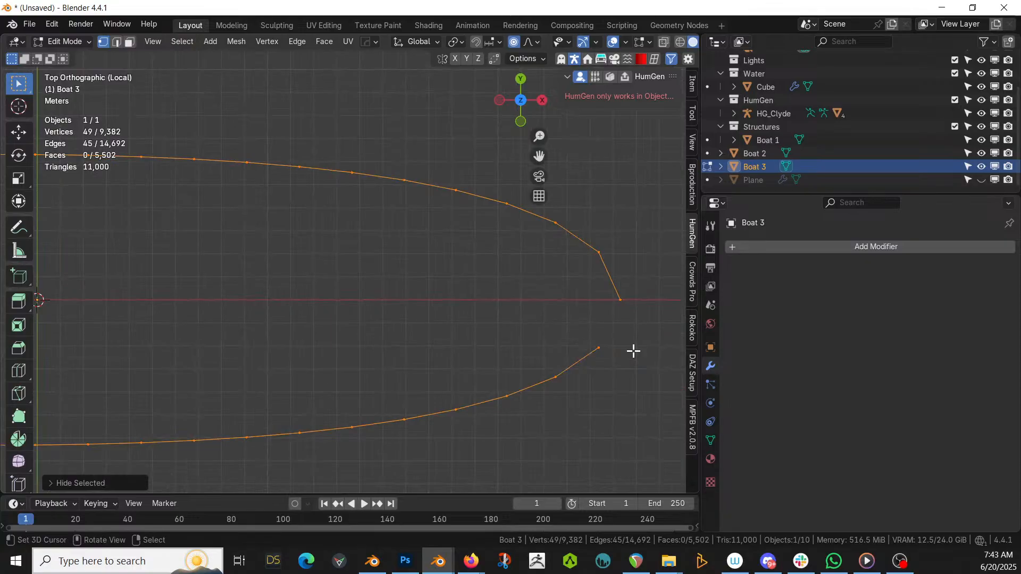
key(ctrl+z)
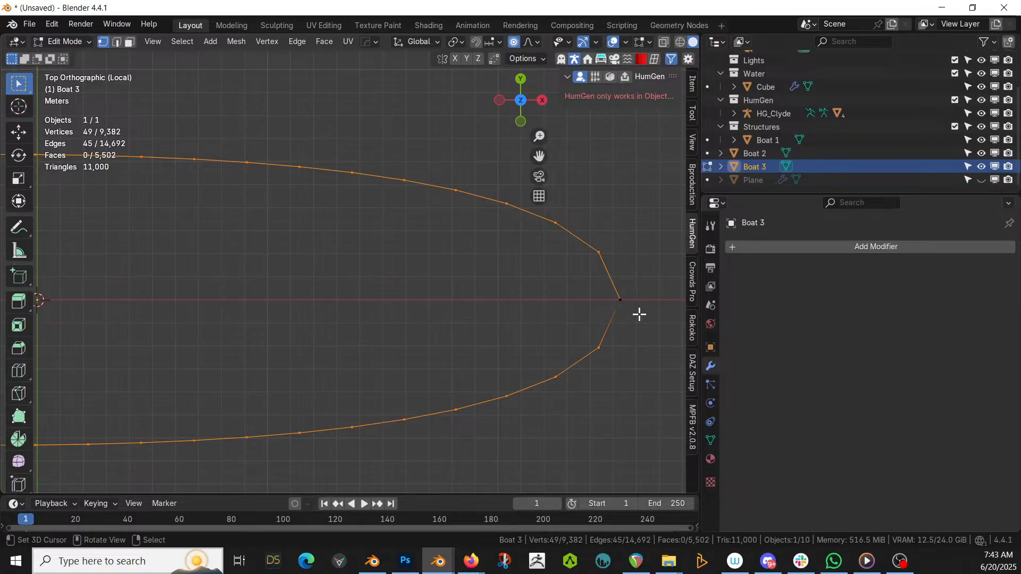
Select the overlapping bow-tip vertices where the two loops meet and hide them
shift+drag(638, 316, 587, 265)
click(640, 316)
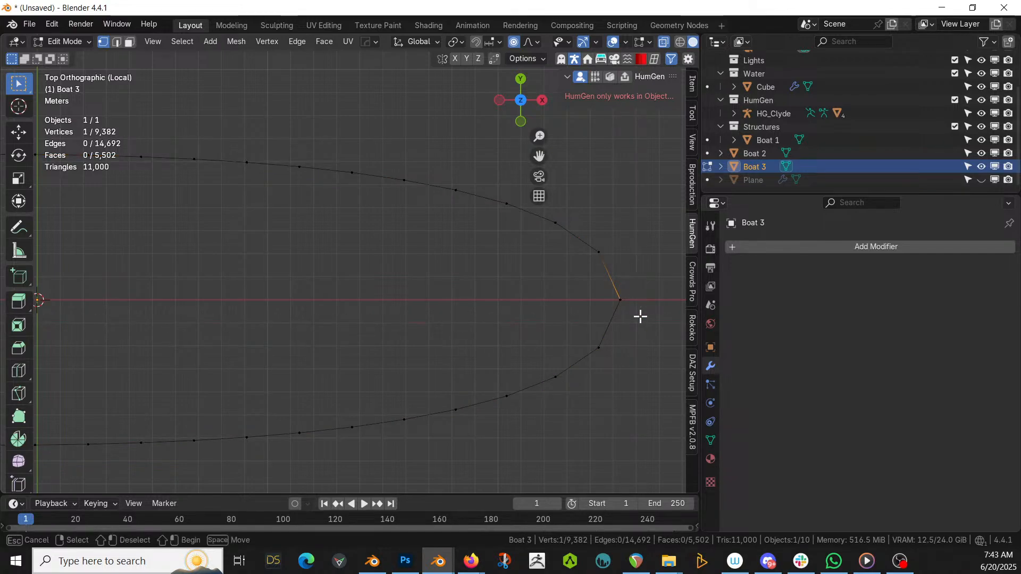
shift+click(605, 287)
key(h)
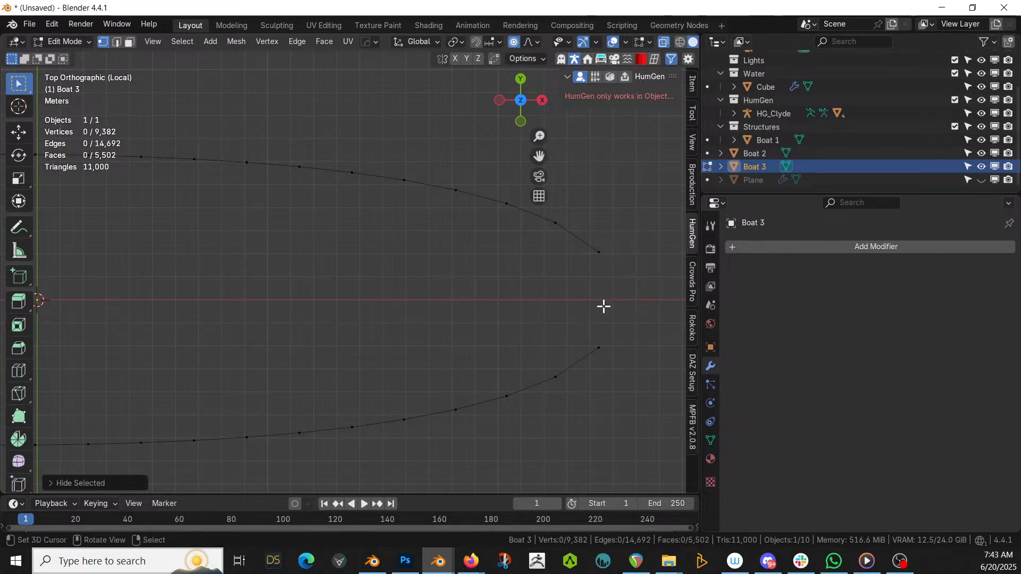
Select the two separated side edge loops and bridge them to form Boat 3's deck
key(2)
alt+click(576, 356)
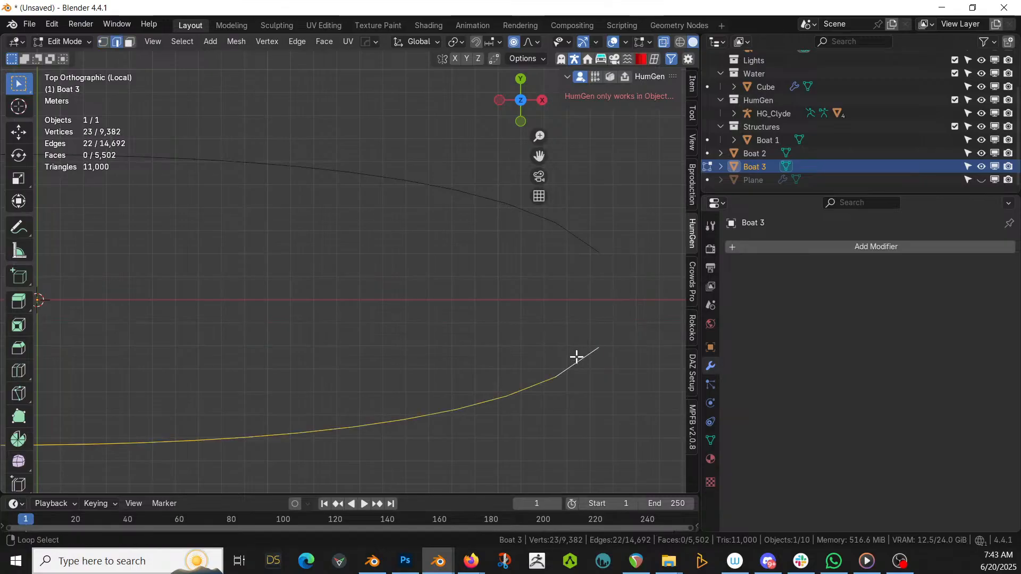
alt+shift+click(563, 226)
key(ctrl+e)
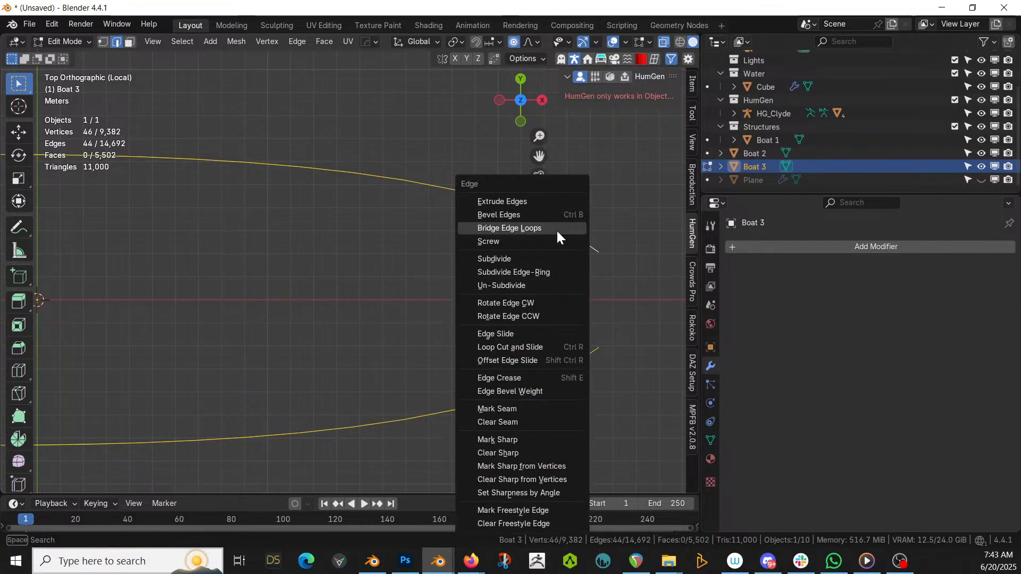
click(556, 229)
Leave local view, turn off X-ray and reveal Boat 3's hidden hull geometry
key(KP_Divide)
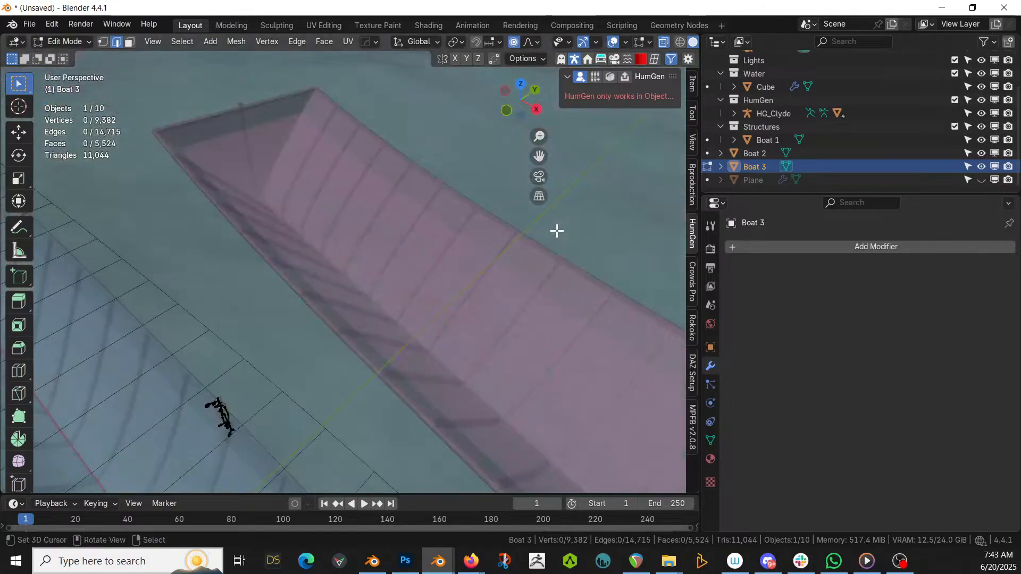
key(alt+z)
shift+middle_drag(553, 234, 551, 117)
scroll(471, 98, down, 5)
key(alt+h)
scroll(487, 90, up, 4)
scroll(226, 146, down, 5)
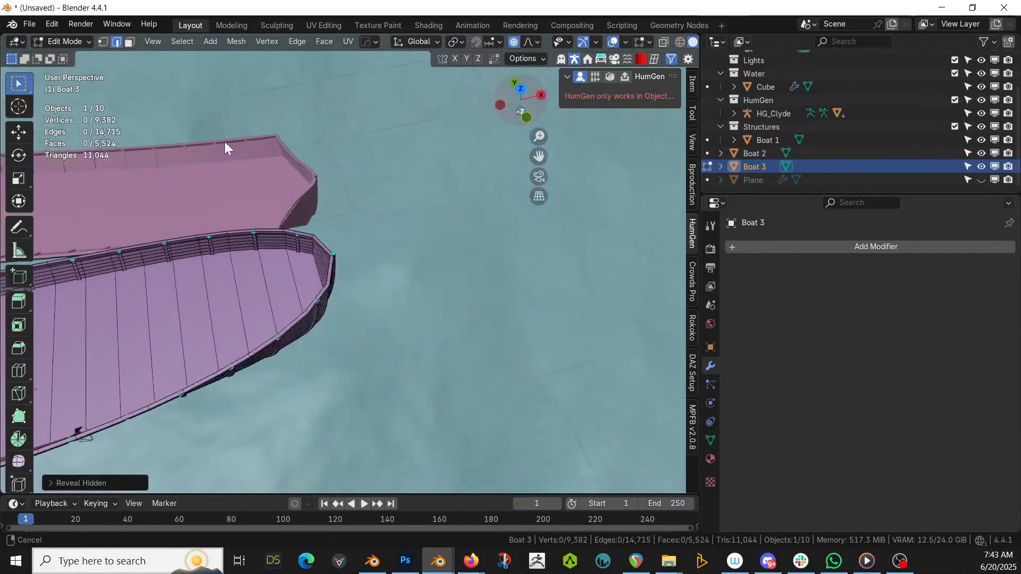
Fill the open gap between the deck and the bow walls with a new face and leave Edit Mode
scroll(226, 143, up, 4)
middle_drag(218, 168, 309, 179)
scroll(381, 196, up, 4)
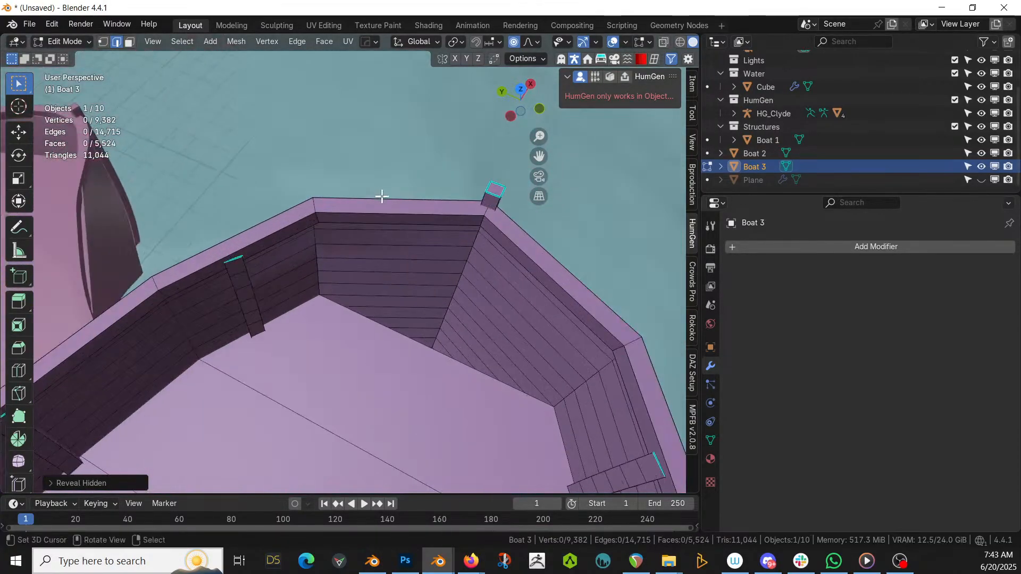
click(374, 290)
alt+click(374, 290)
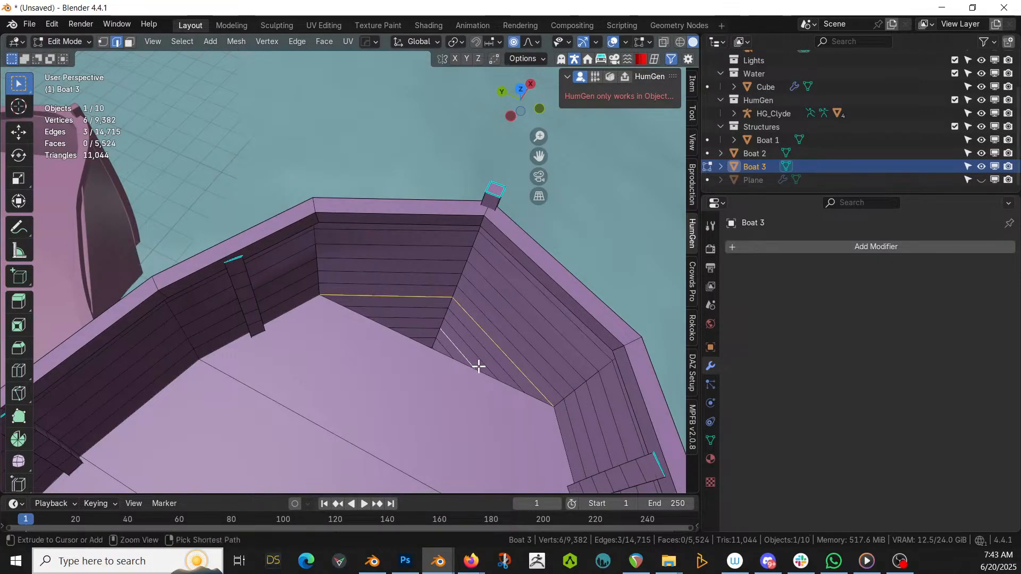
shift+click(457, 367)
key(f)
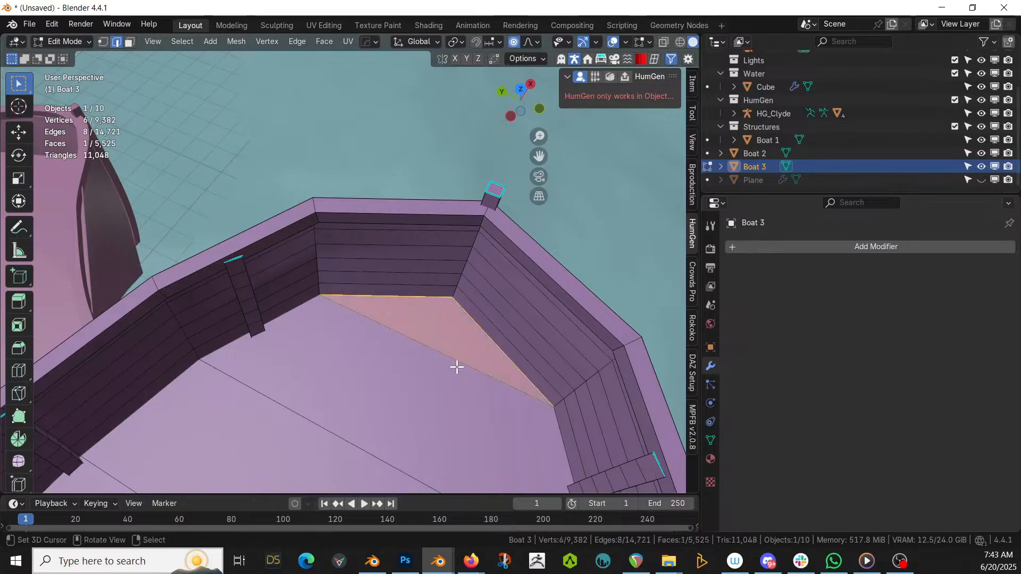
key(Tab)
Lower Boat 3 about 2.2 m along the Z axis into the water
scroll(457, 354, down, 5)
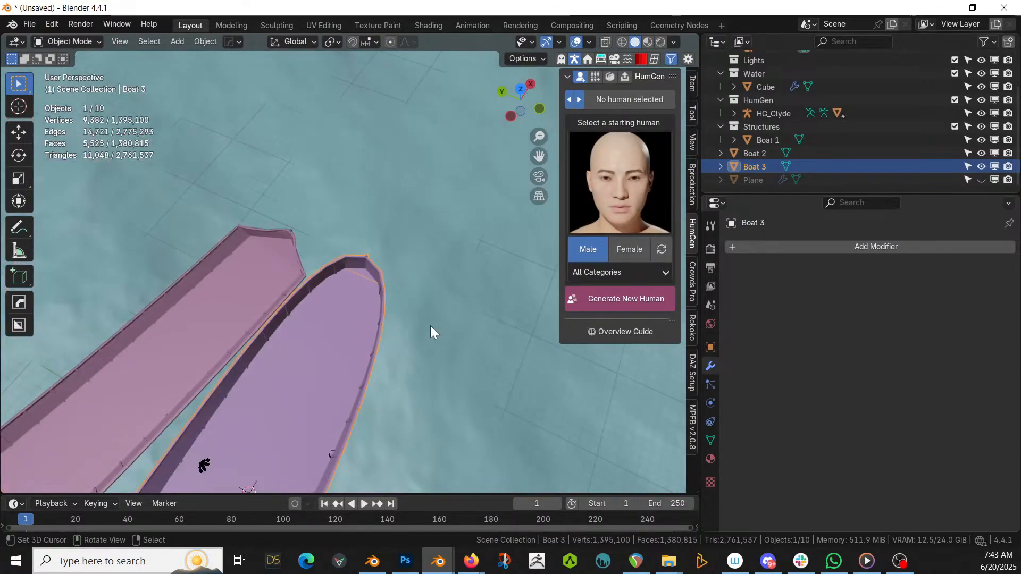
middle_drag(431, 330, 267, 314)
middle_drag(250, 273, 416, 234)
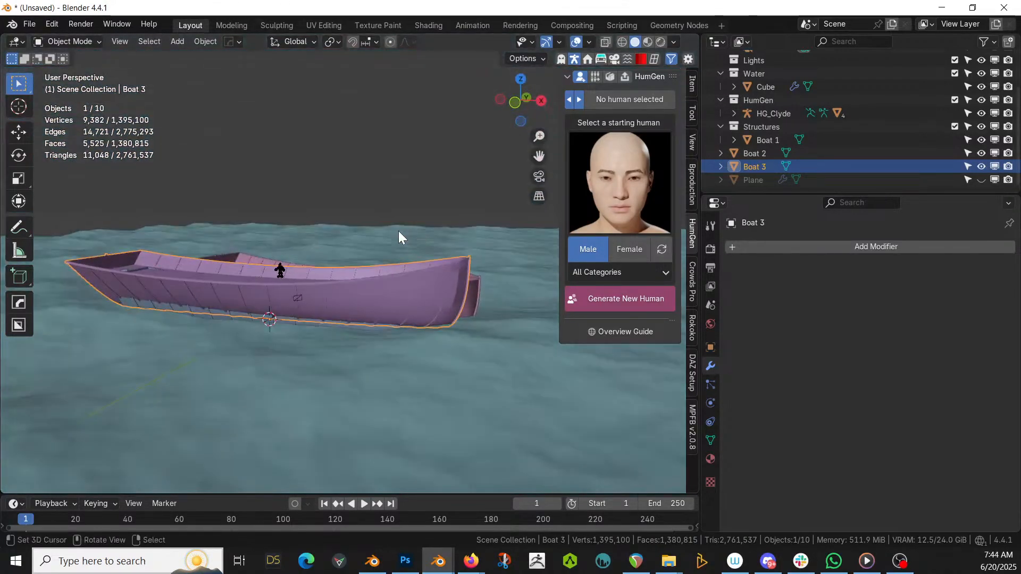
key(g)
key(z)
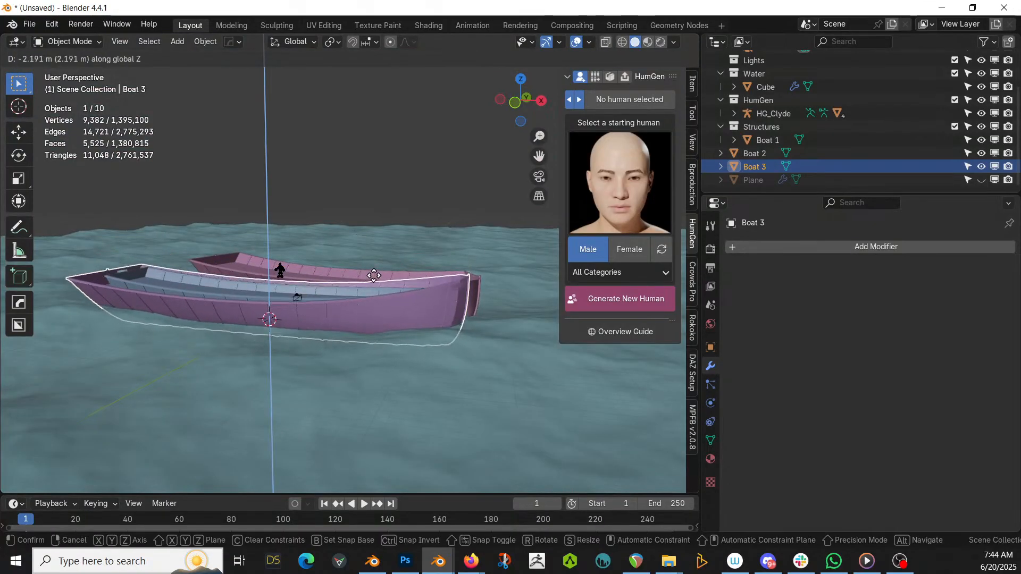
click(373, 273)
In top view, rotate Boat 3 clockwise and move it beyond the other two boats, fanned out beside them
middle_drag(374, 273, 387, 354)
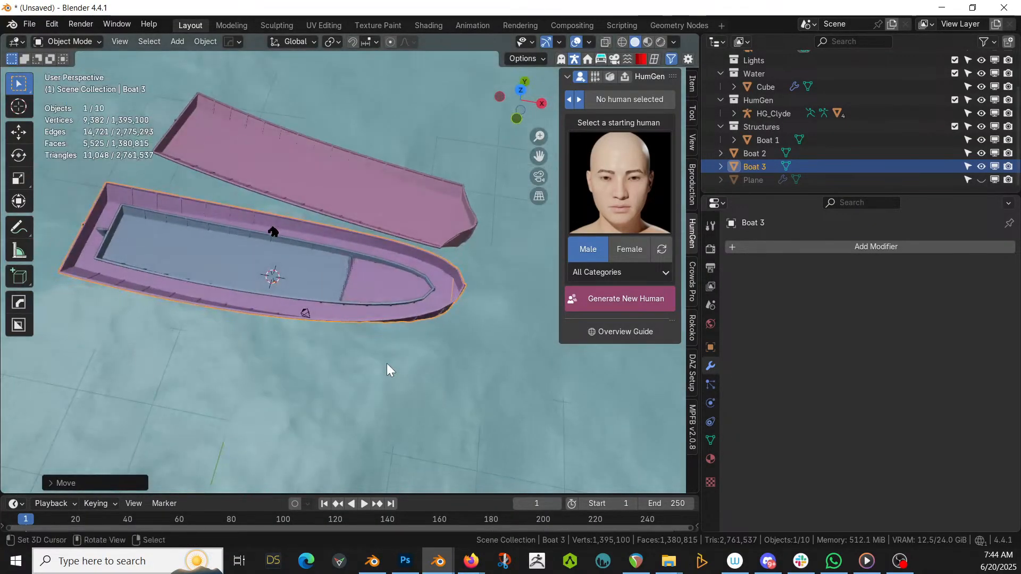
key(KP_7)
key(r)
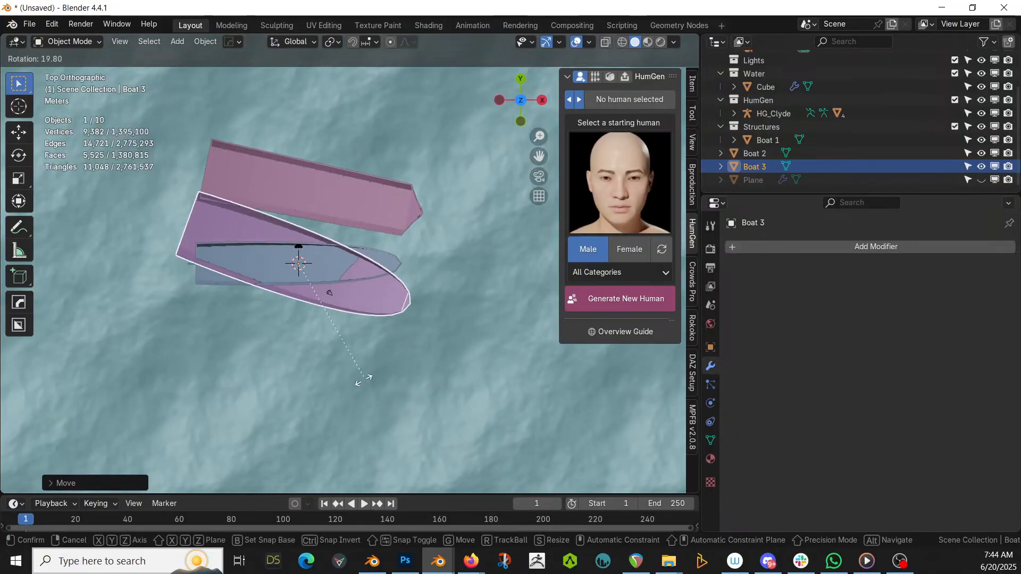
click(353, 392)
key(g)
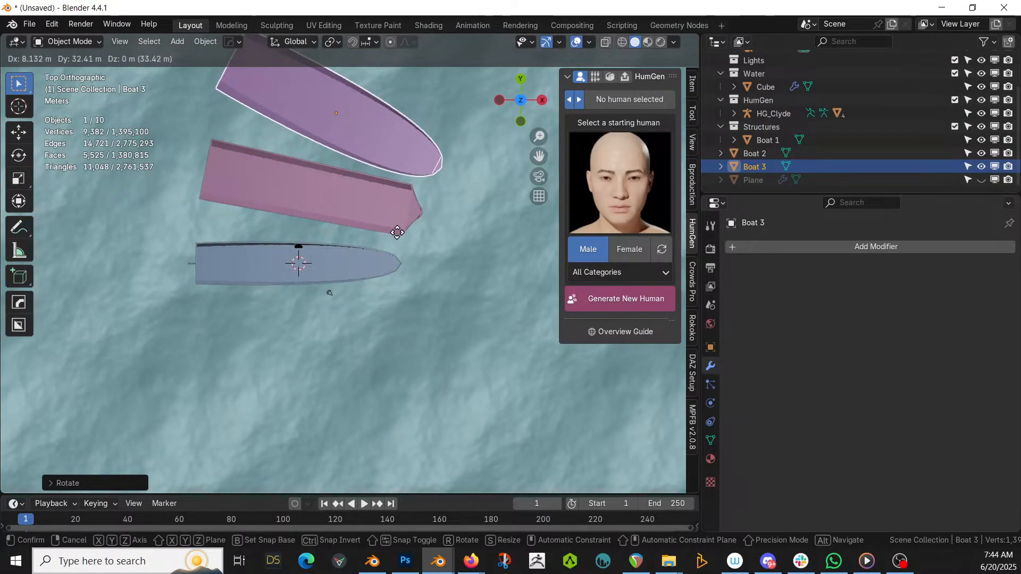
click(400, 229)
key(r)
click(436, 237)
key(g)
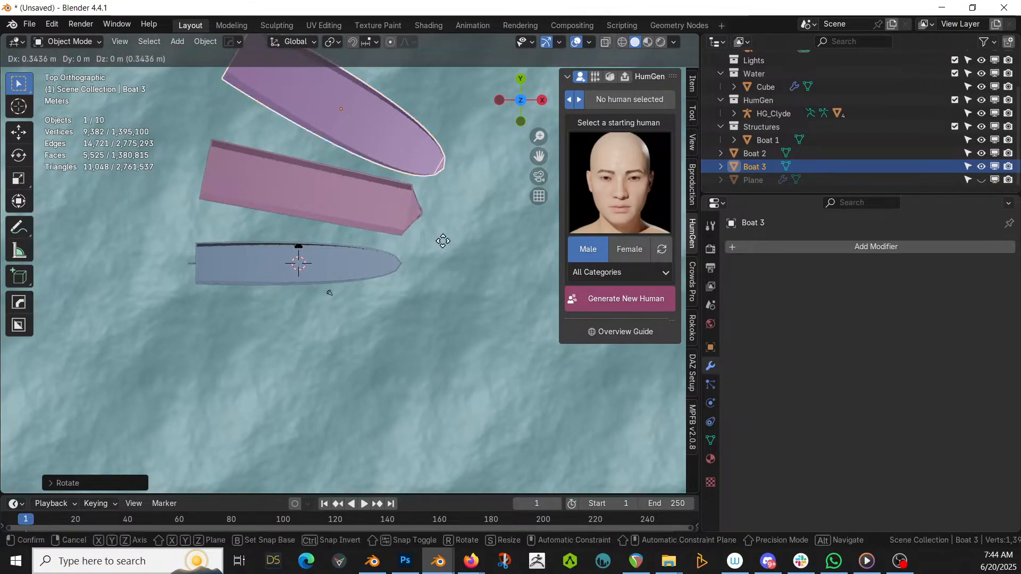
click(457, 240)
Place the 3D cursor on the open water ahead of the boats' bows in top view
middle_drag(458, 240, 478, 201)
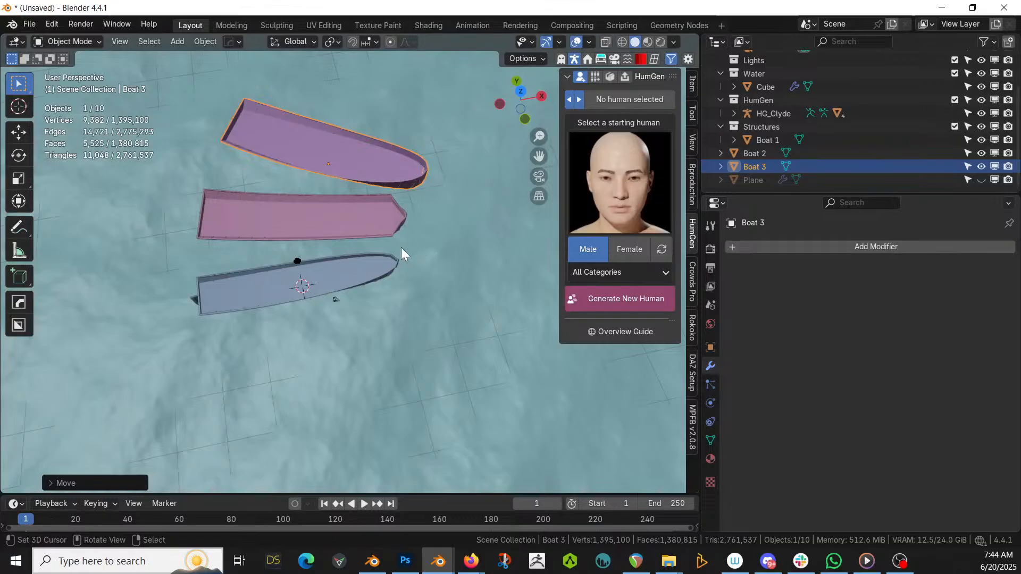
middle_drag(400, 246, 239, 321)
key(KP_7)
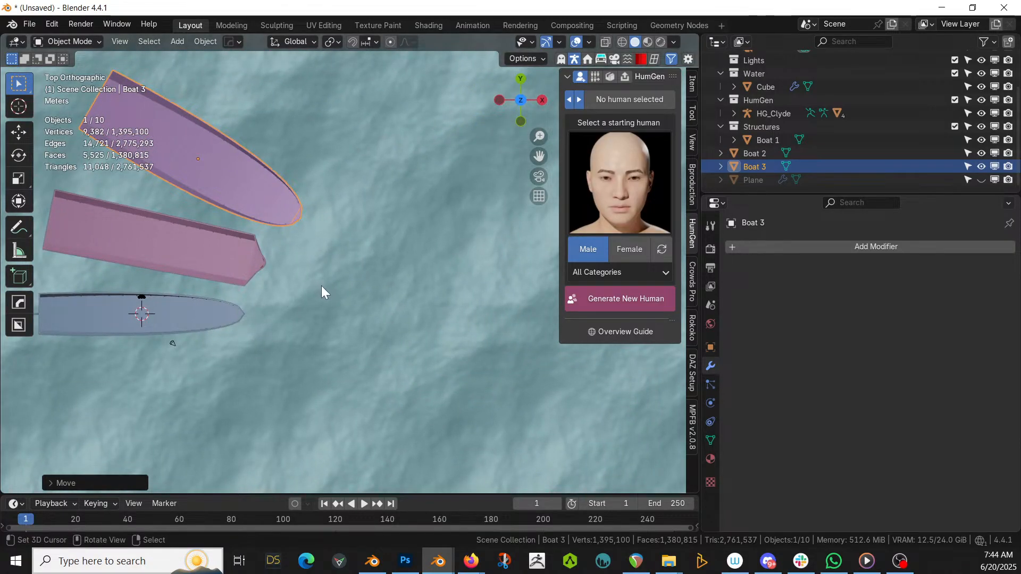
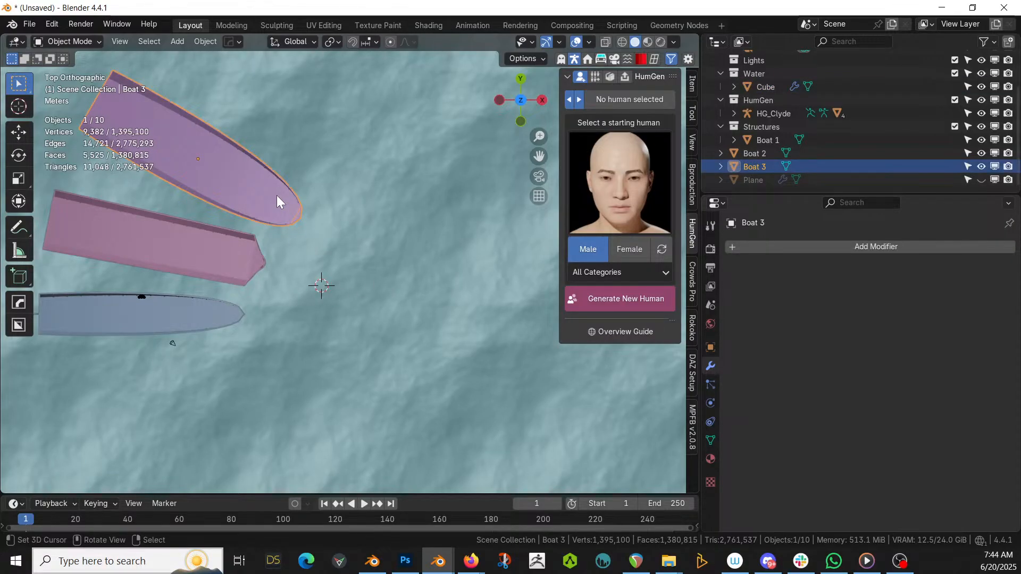
Duplicate Boat 3 in place and set the transform pivot point to 3D Cursor
key(shift+d)
right_click(276, 196)
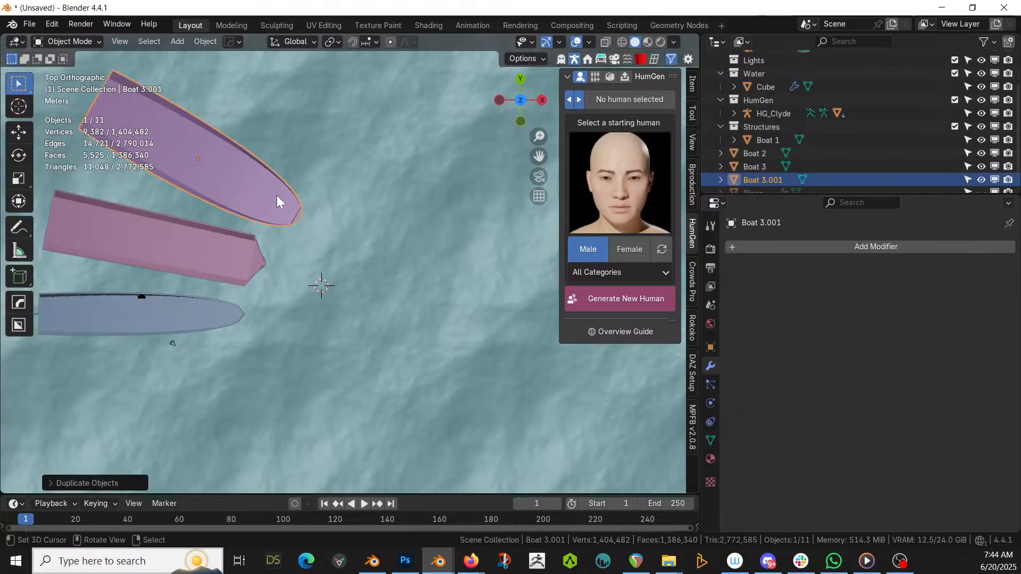
click(333, 42)
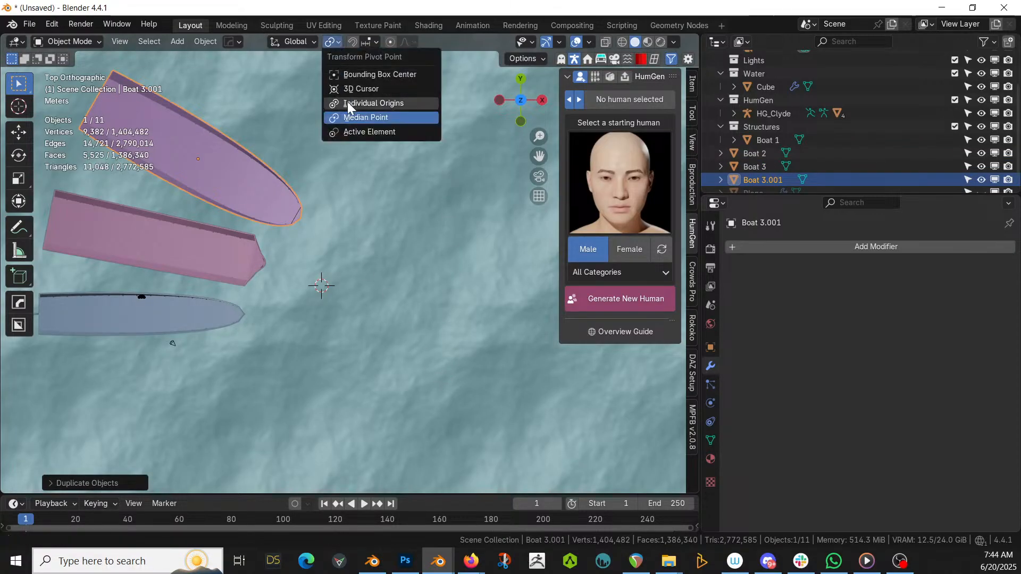
click(353, 94)
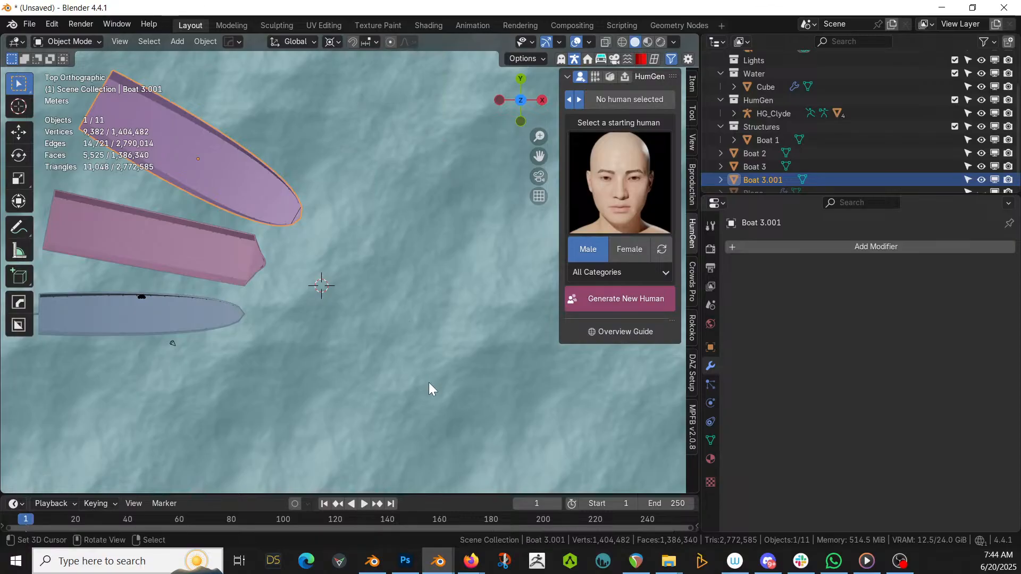
Rotate the Boat 3 copy about the 3D cursor to the opposite side of the boats, and move its bow in toward the cursor
click(18, 203)
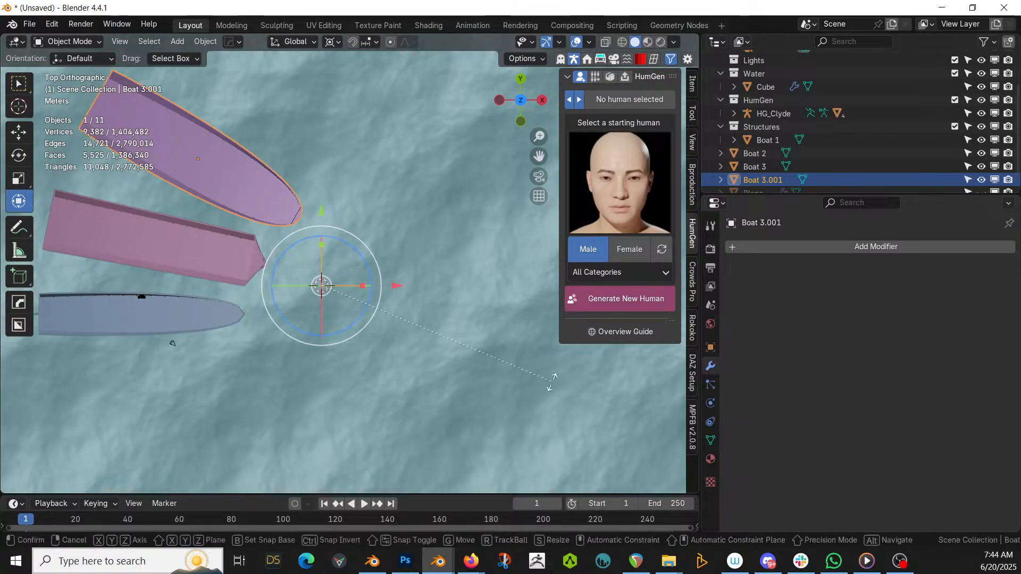
key(r)
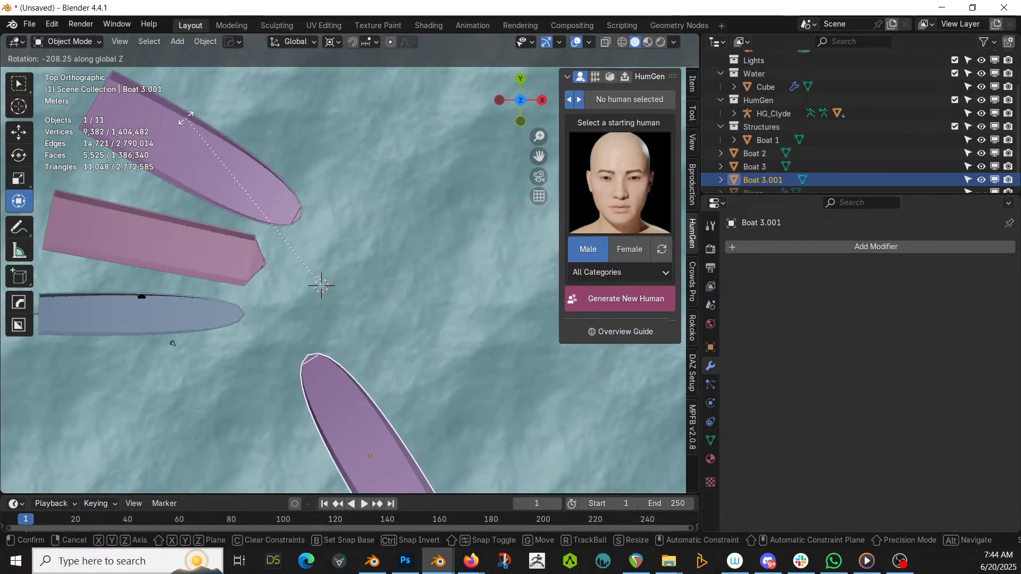
click(304, 378)
scroll(319, 375, down, 2)
key(g)
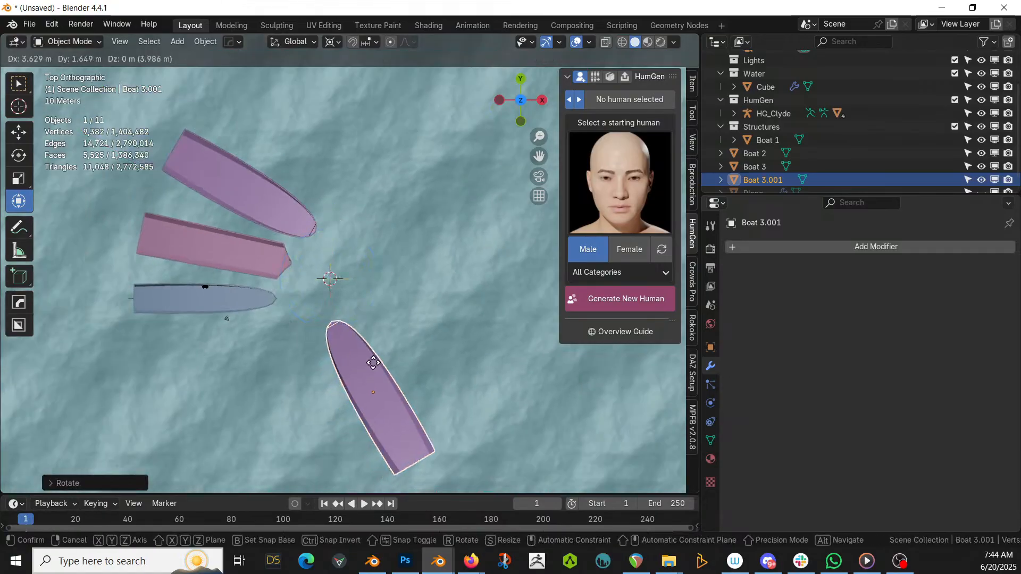
click(375, 352)
click(229, 255)
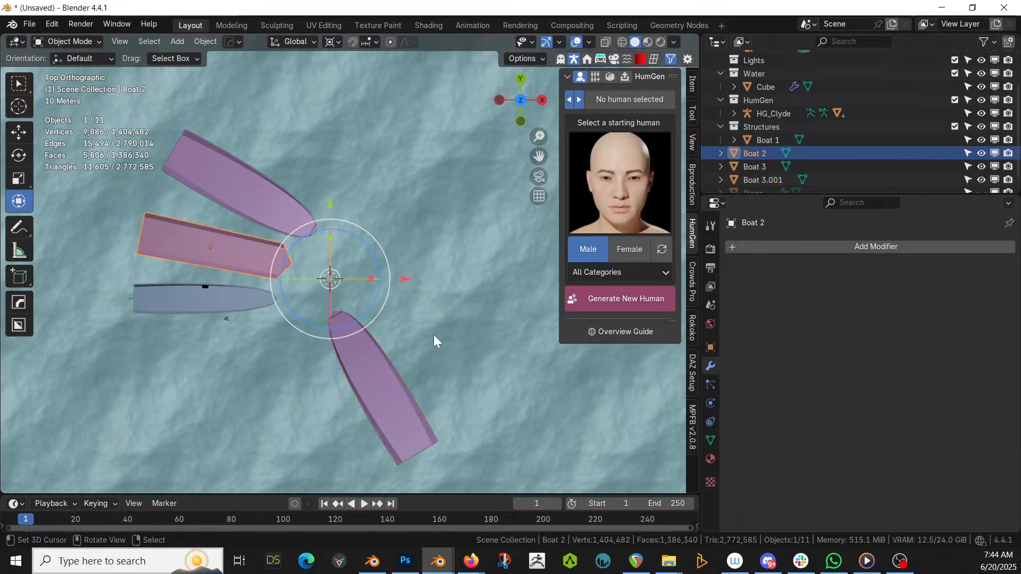
key(alt+d)
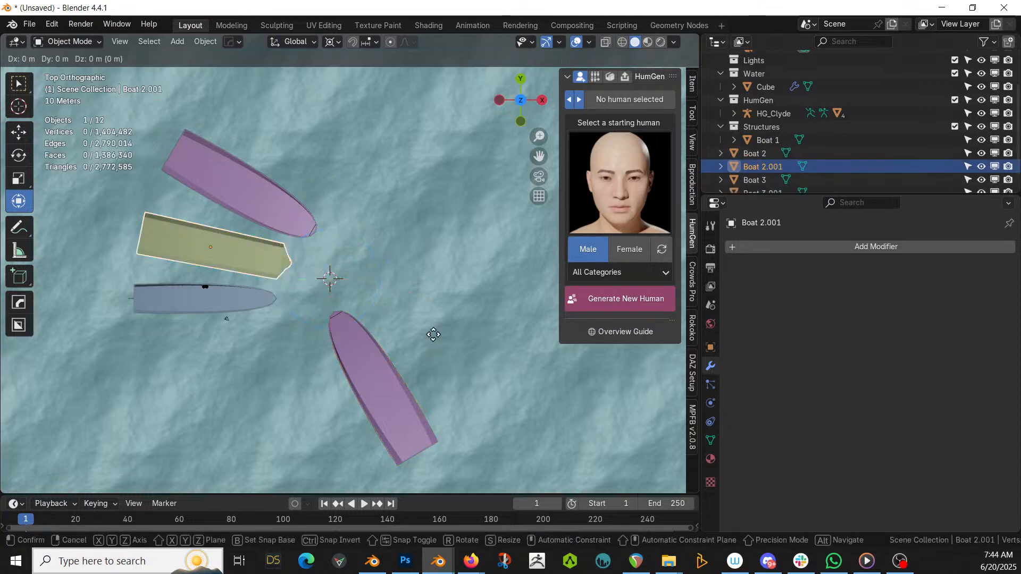
key(r)
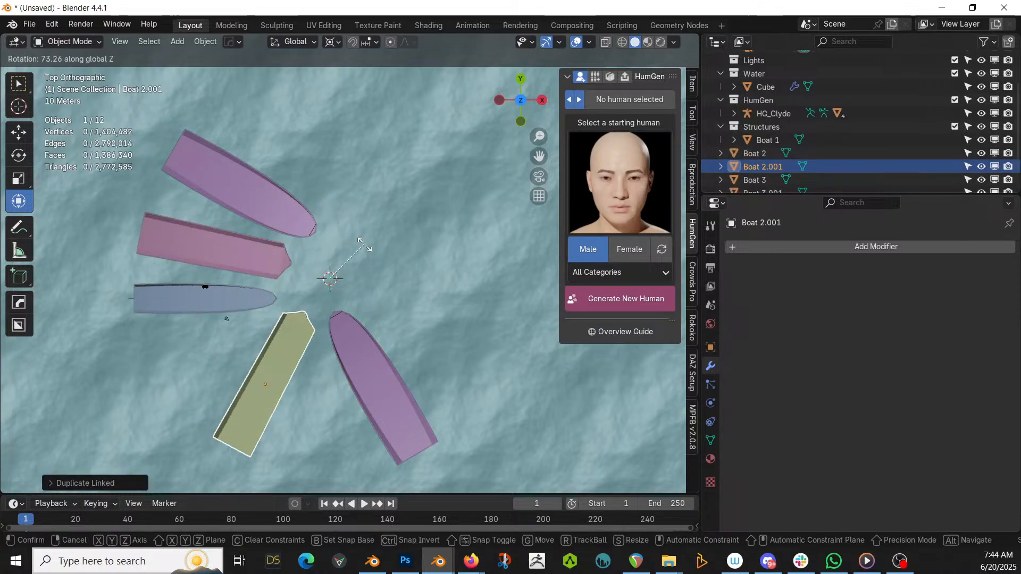
right_click(365, 250)
key(ctrl+z)
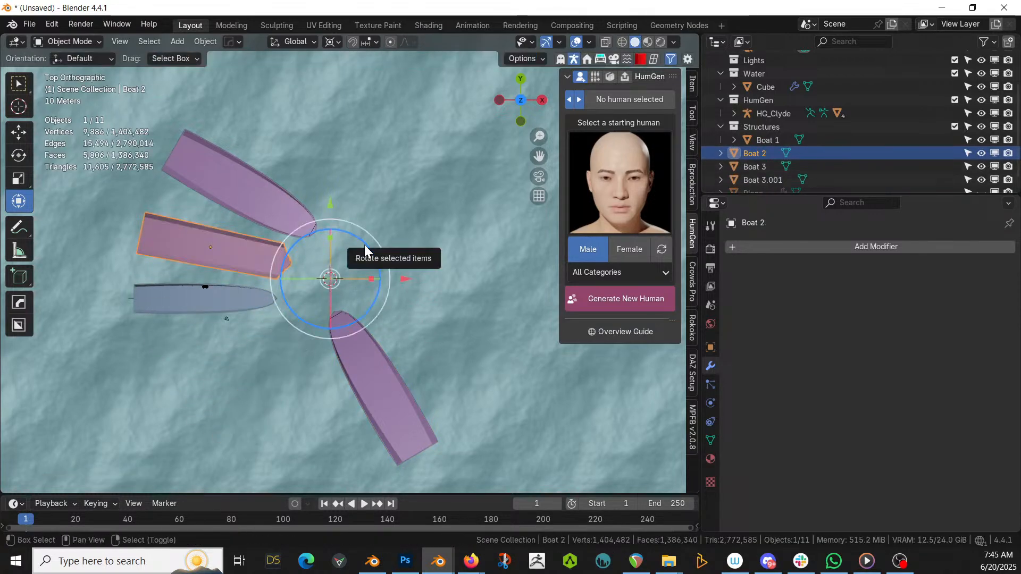
Duplicate Boat 2 and rotate the copy about the 3D cursor into the gap between Boat 1 and the Boat 3 copy
key(shift+d)
key(r)
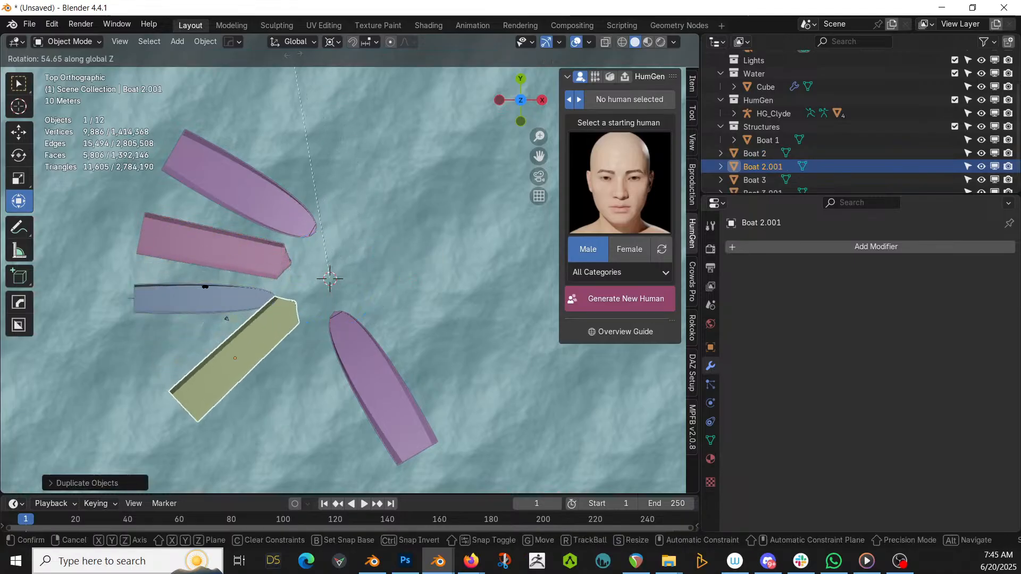
click(208, 42)
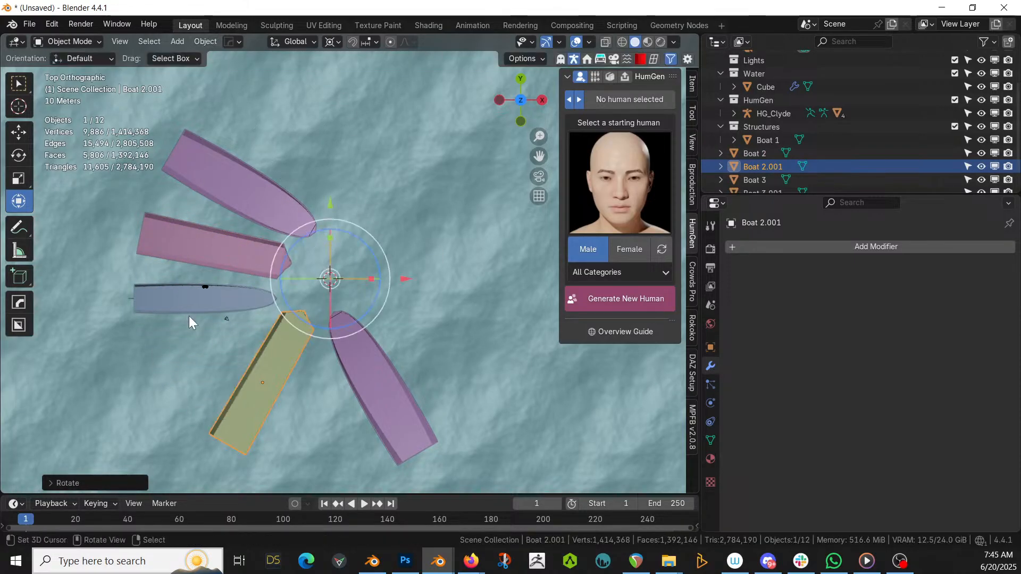
Duplicate Boat 1 and rotate the copy about the 3D cursor to the open water across from the Boat 2 copy
click(196, 301)
key(shift+d)
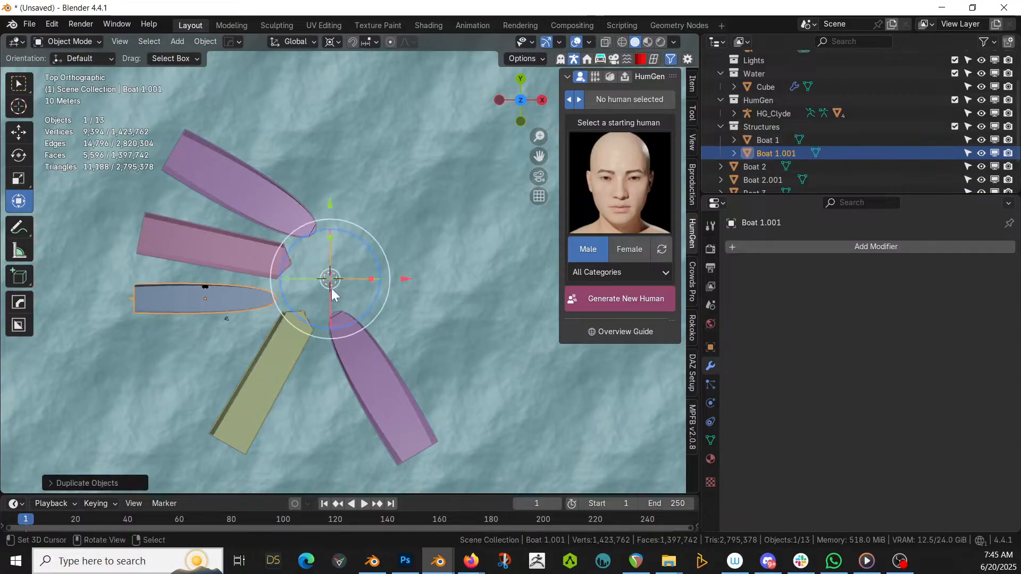
key(r)
click(221, 390)
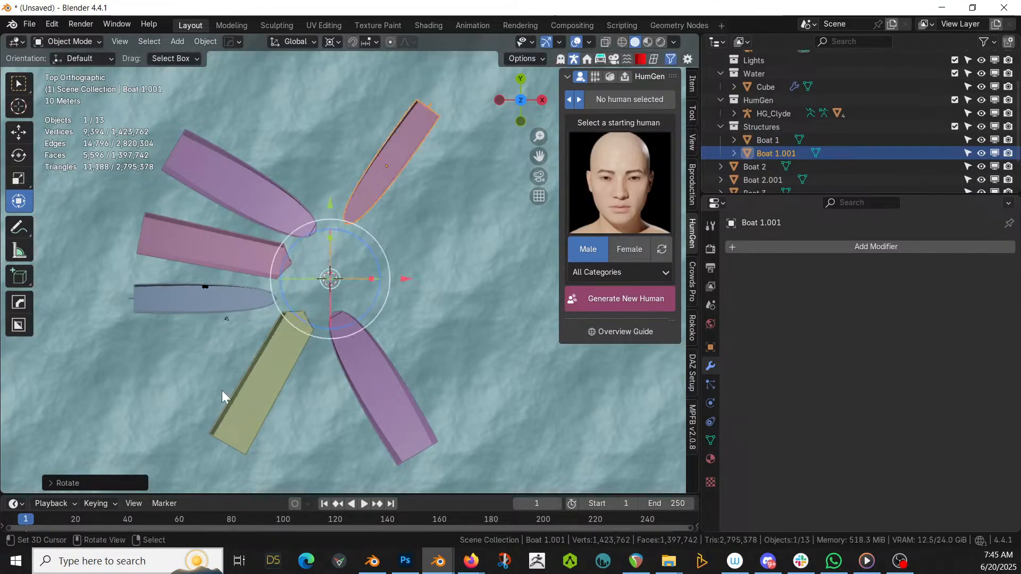
Duplicate the Boat 1 copy, rotate the new one clockwise about the 3D cursor, and move it beside the first copy with its bow near the center
key(shift+d)
key(r)
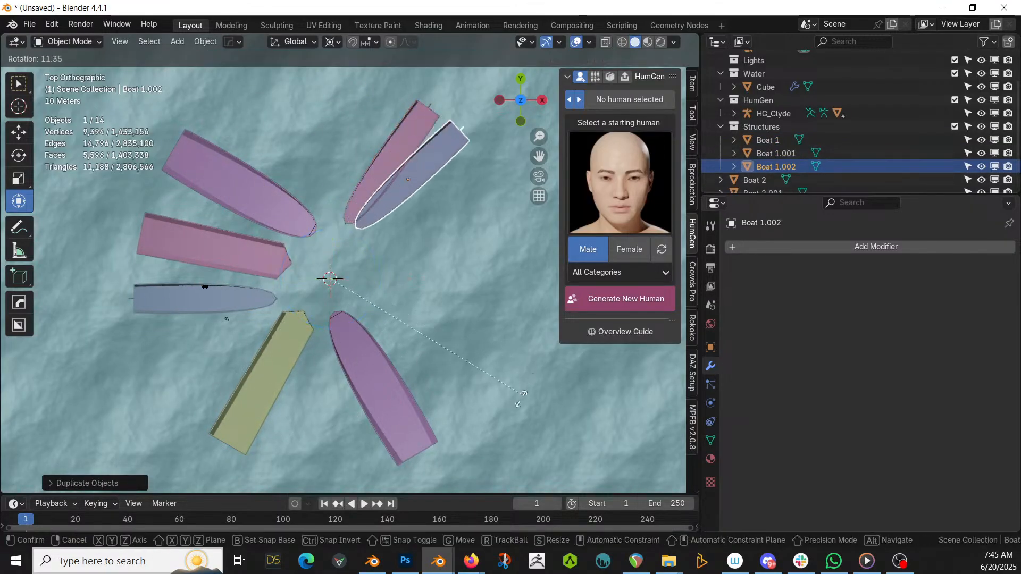
click(478, 402)
key(g)
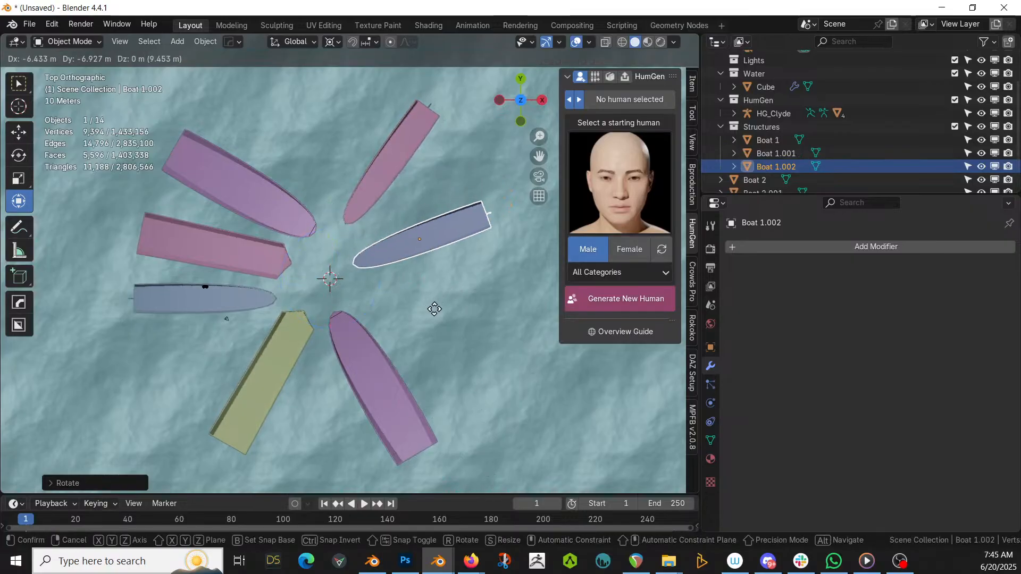
click(439, 302)
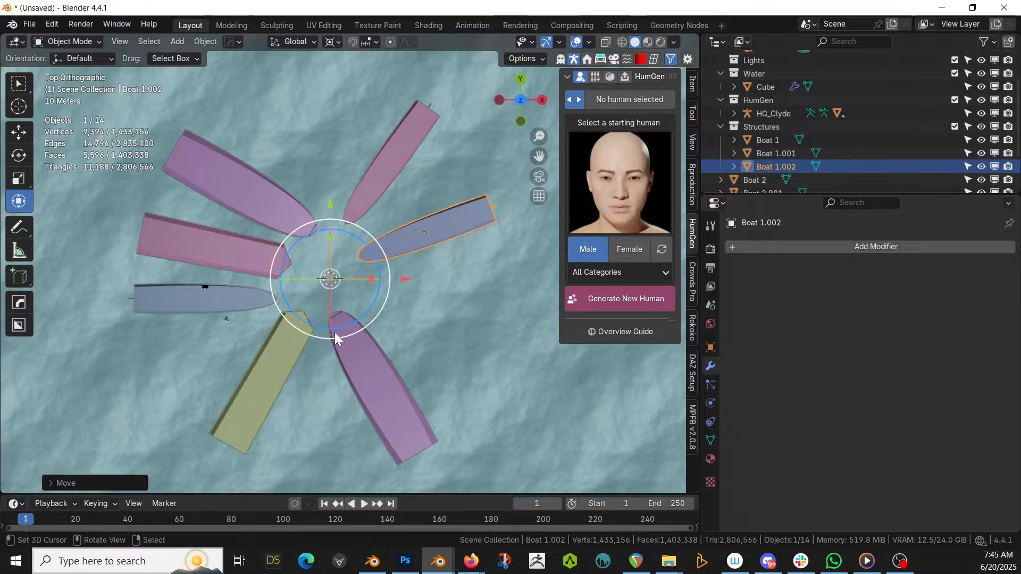
Duplicate Boat 2 again, rotate the copy about the 3D cursor, and nudge it into the gap between the second Boat 1 copy and the Boat 3 copy
click(248, 250)
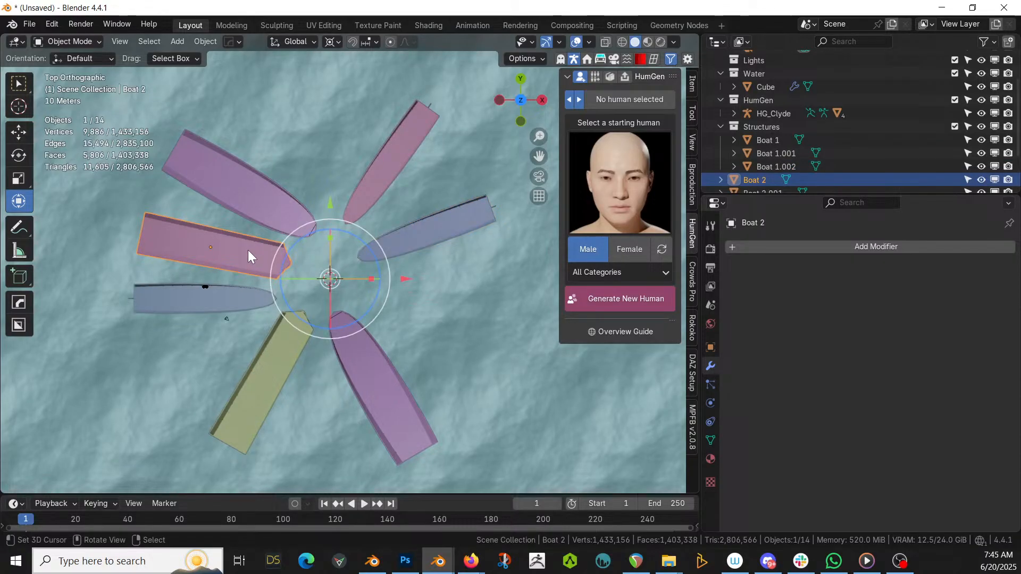
key(shift+d)
key(r)
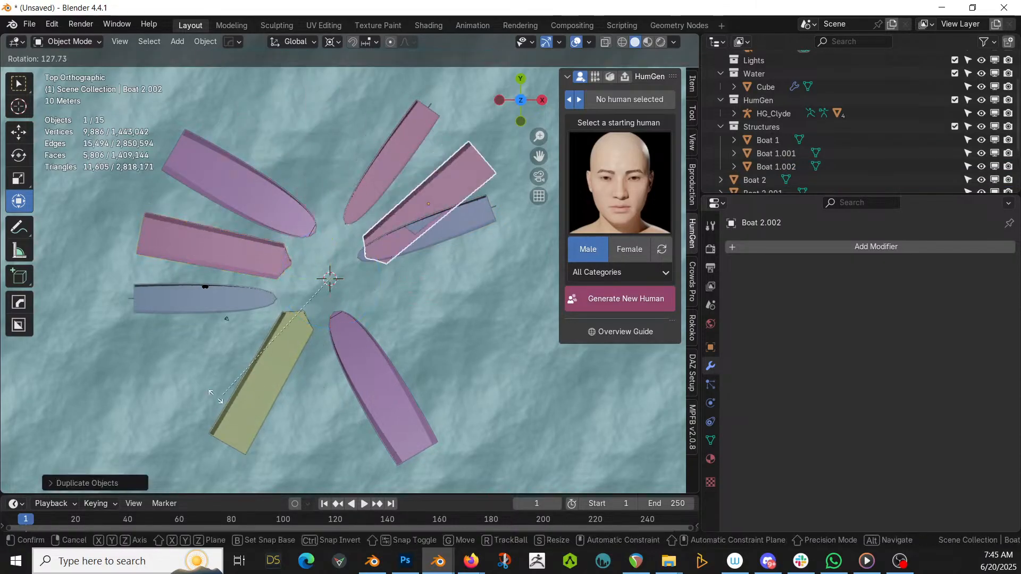
click(32, 246)
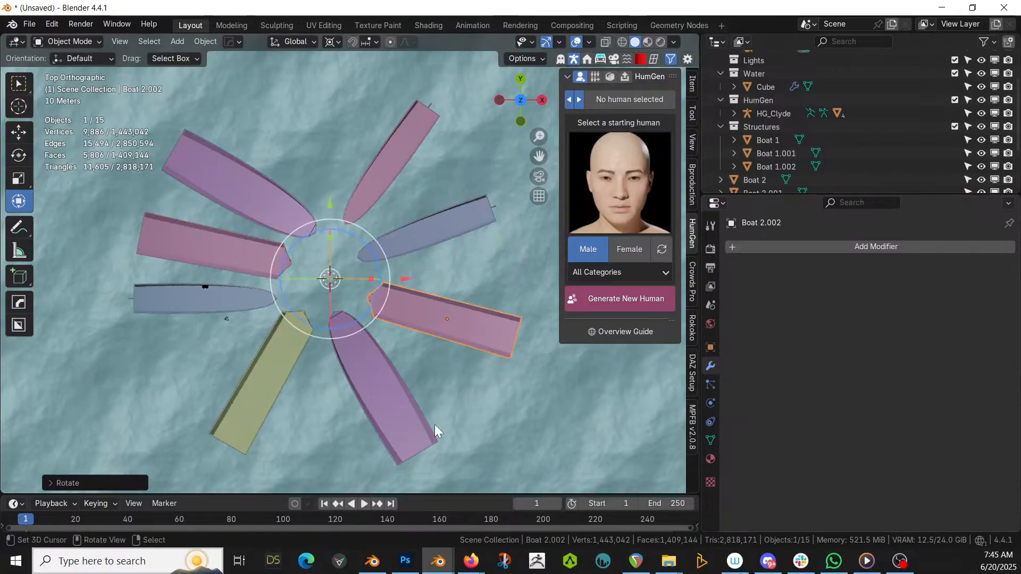
key(g)
click(447, 344)
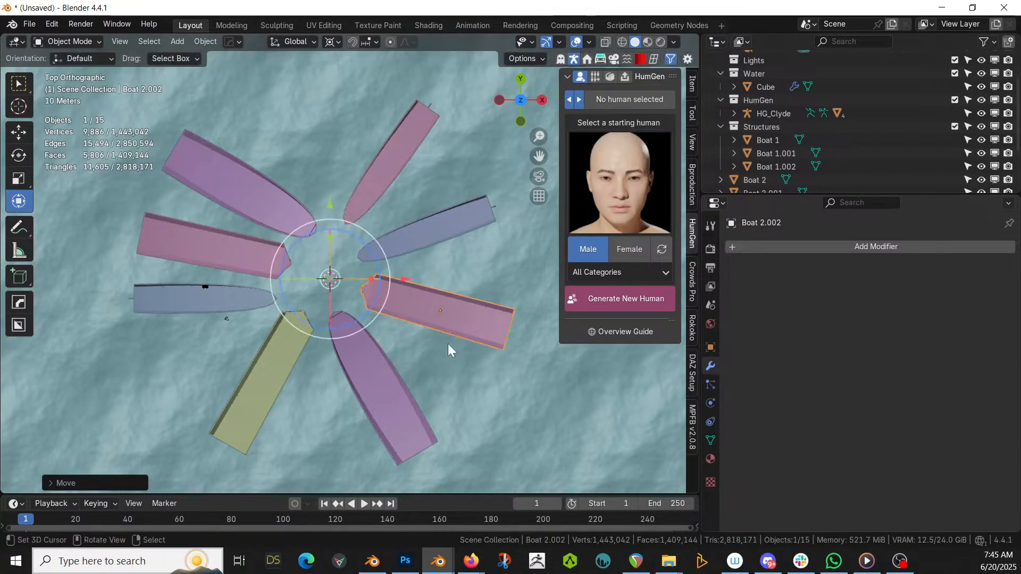
Start saving the unsaved scene and browse to the folder Z:\000 2025 Paintings\00 Pathfinders
middle_drag(448, 344, 380, 267)
scroll(439, 276, up, 2)
key(ctrl+s)
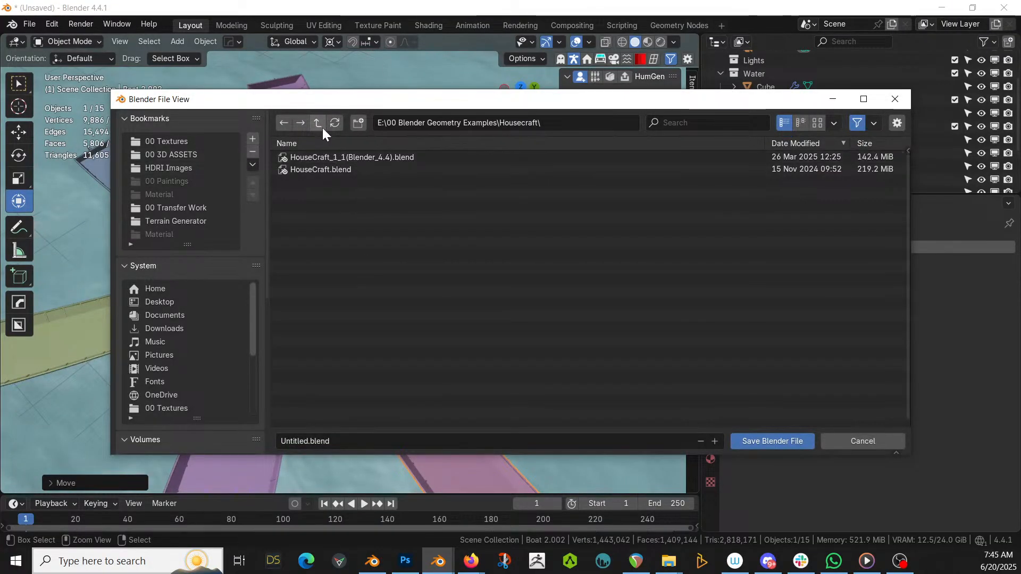
scroll(167, 277, down, 6)
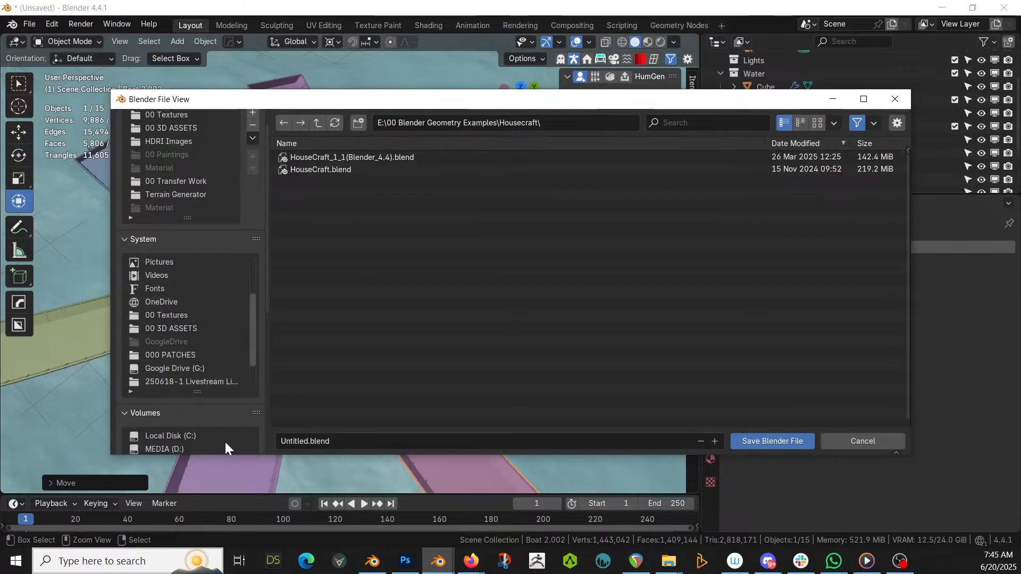
scroll(233, 447, down, 8)
click(211, 371)
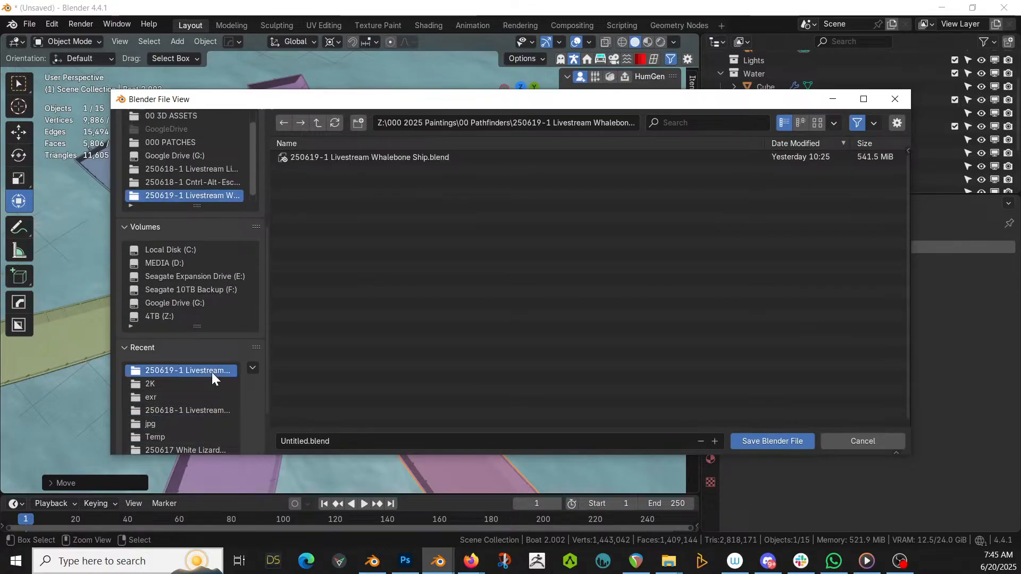
click(318, 123)
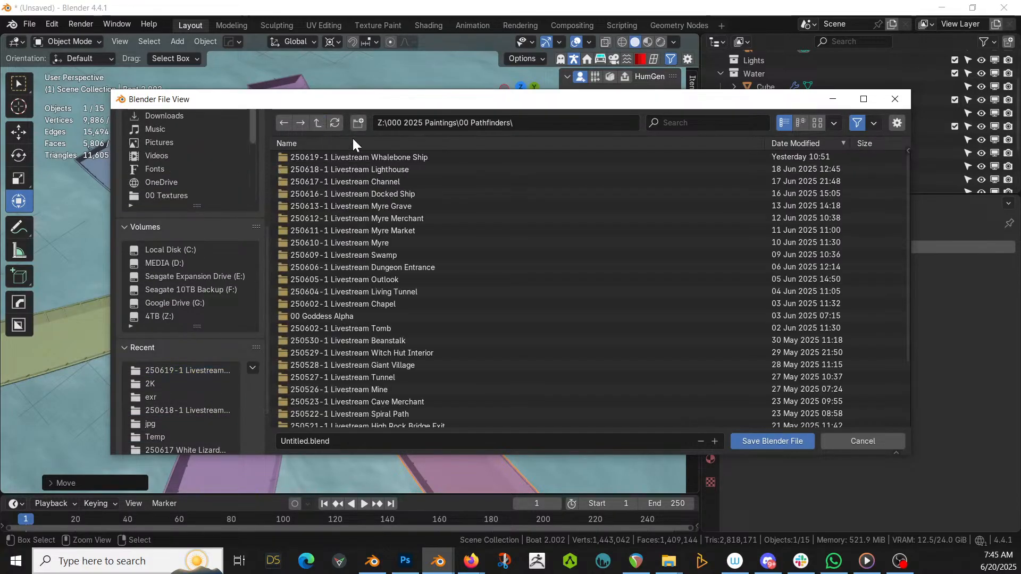
Create a new folder named "250620-1 Livestream Floating Pirate Base" in 00 Pathfinders and copy its name
click(356, 124)
text(25)
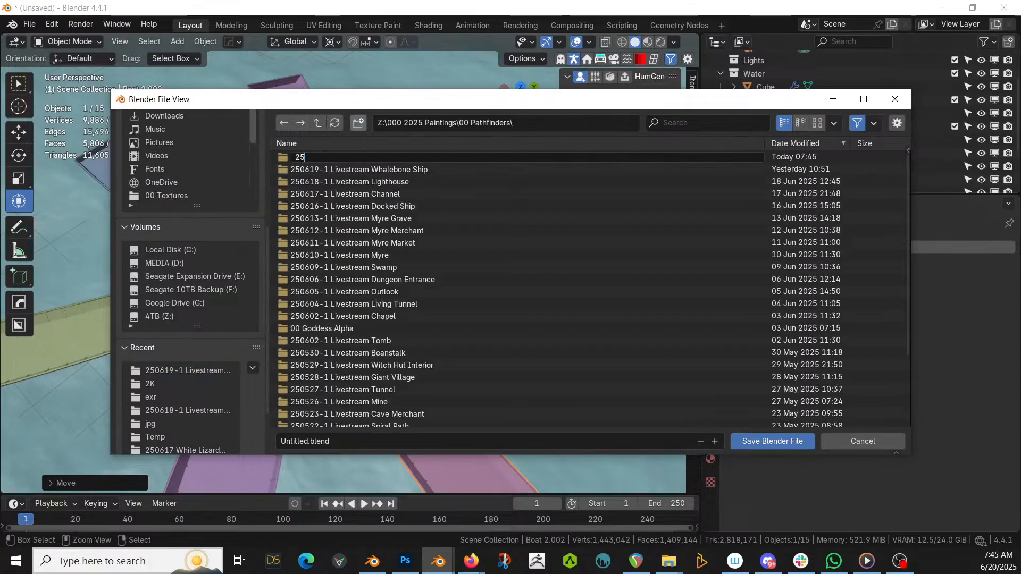
text(0620-1)
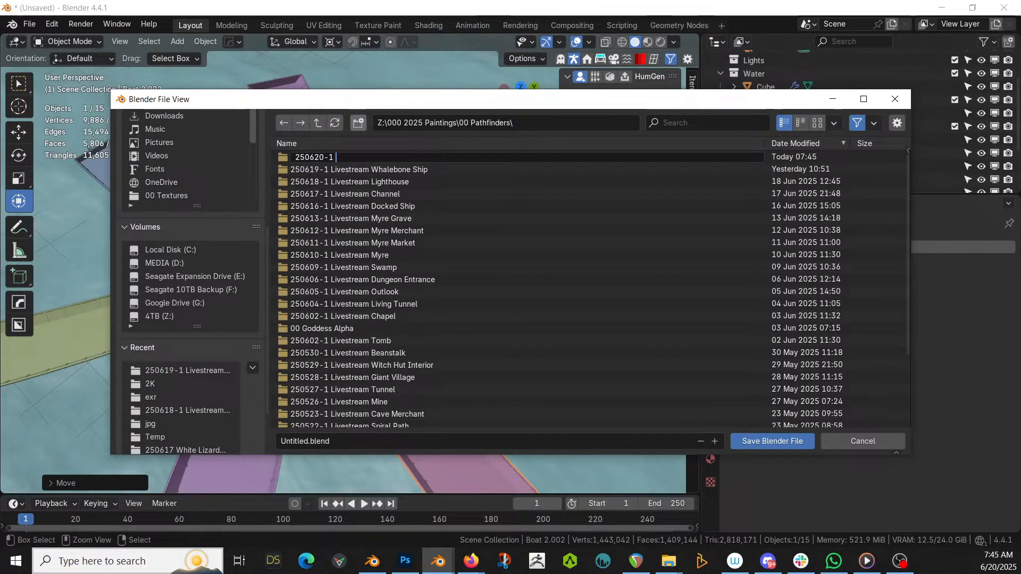
text( Livestream Floating)
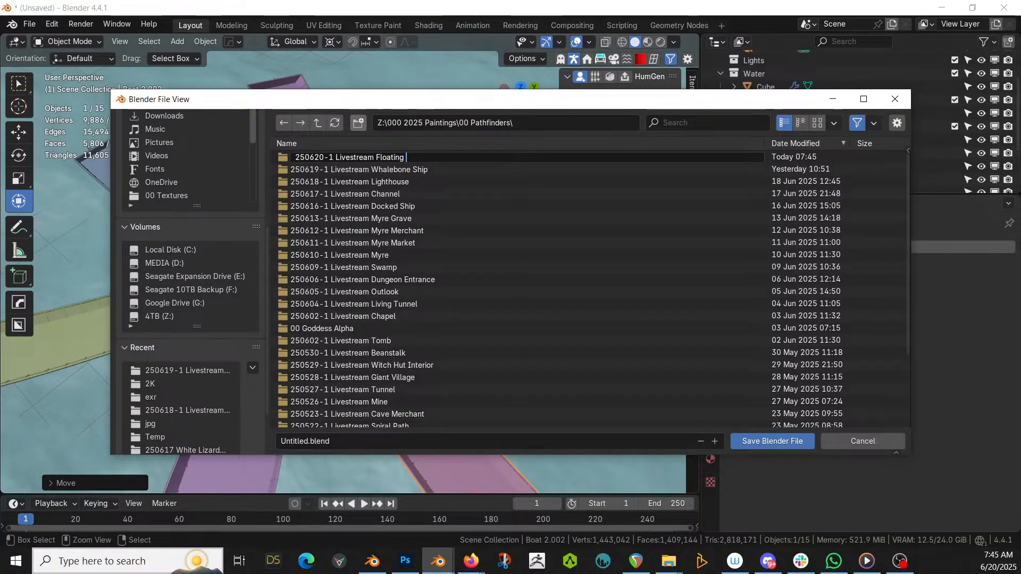
text(Pirat)
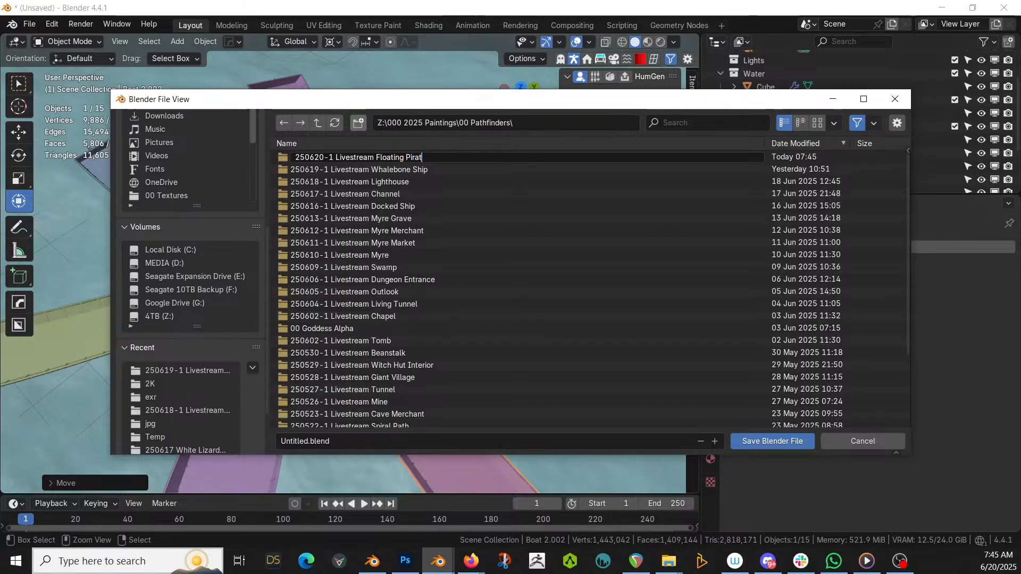
text(e Base)
key(shift+Home)
key(ctrl+c)
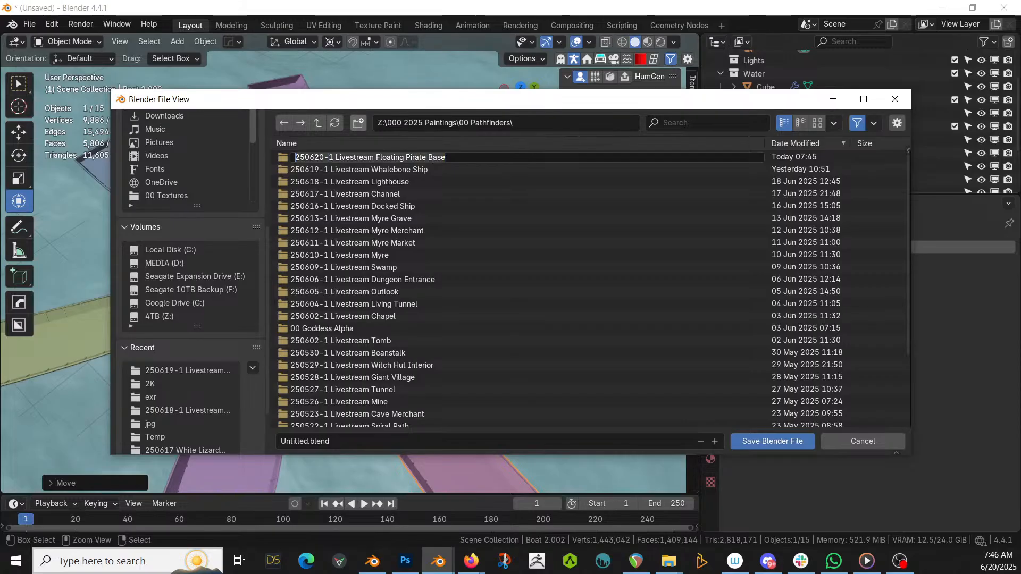
key(Return)
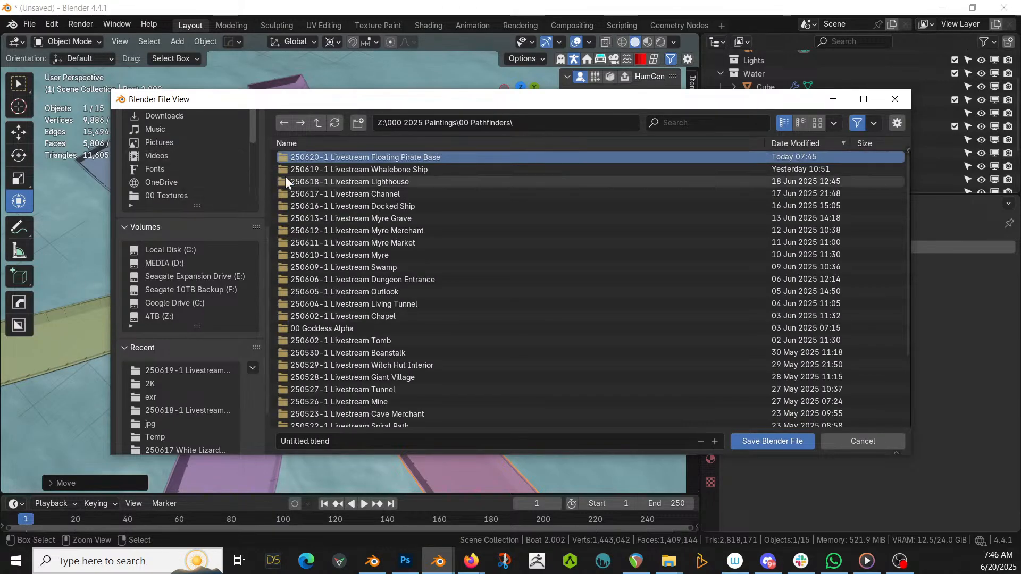
Save the scene inside the new folder as "250620-1 Livestream Floating Pirate Base", reusing the copied folder name
double_click(287, 156)
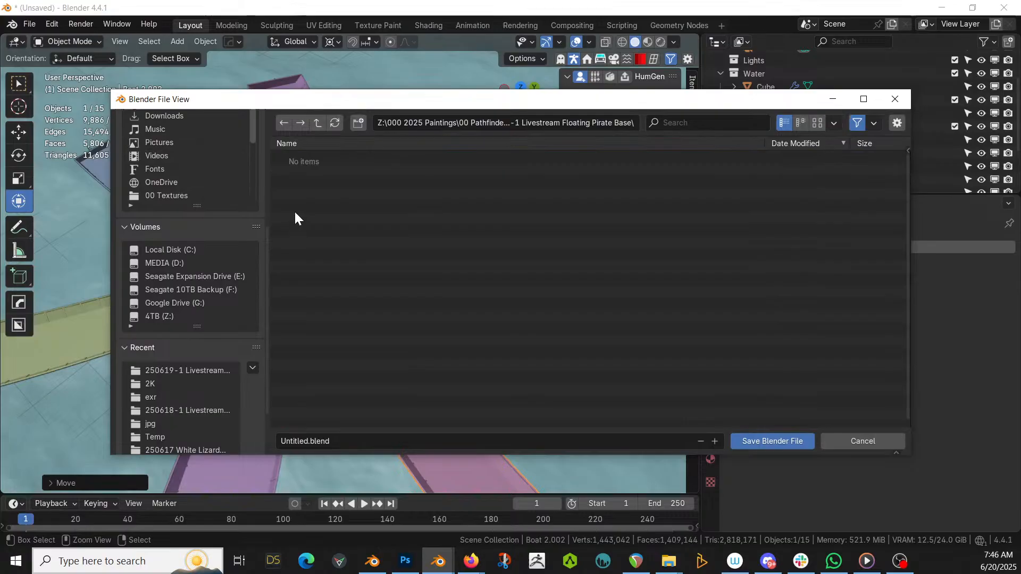
click(348, 442)
key(ctrl+v)
key(Return)
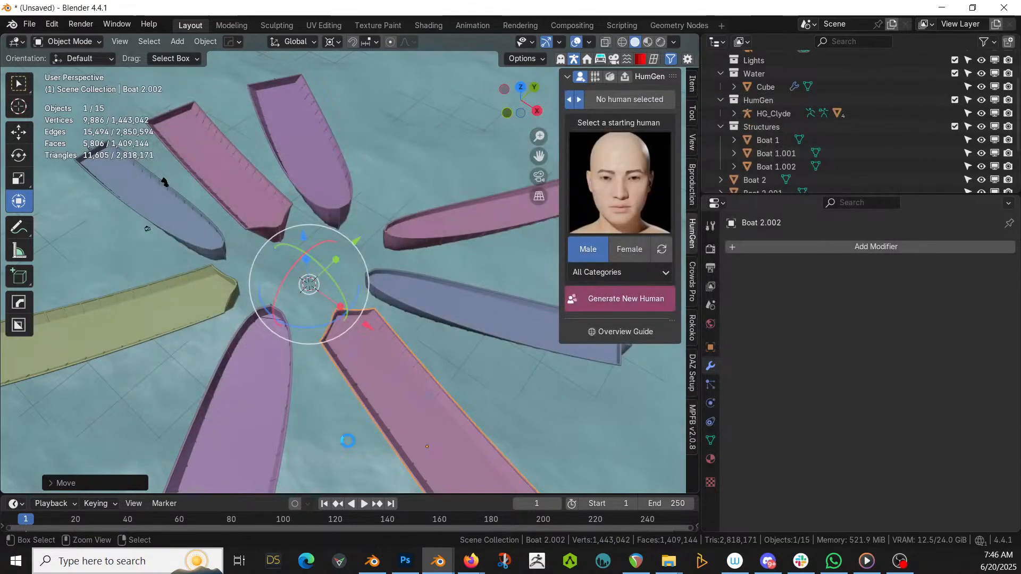
Duplicate the yellow-green Boat 2 copy in place and rotate the duplicate about the 3D cursor into the gap between Boat 3 and the first Boat 1 copy
middle_drag(348, 319, 344, 363)
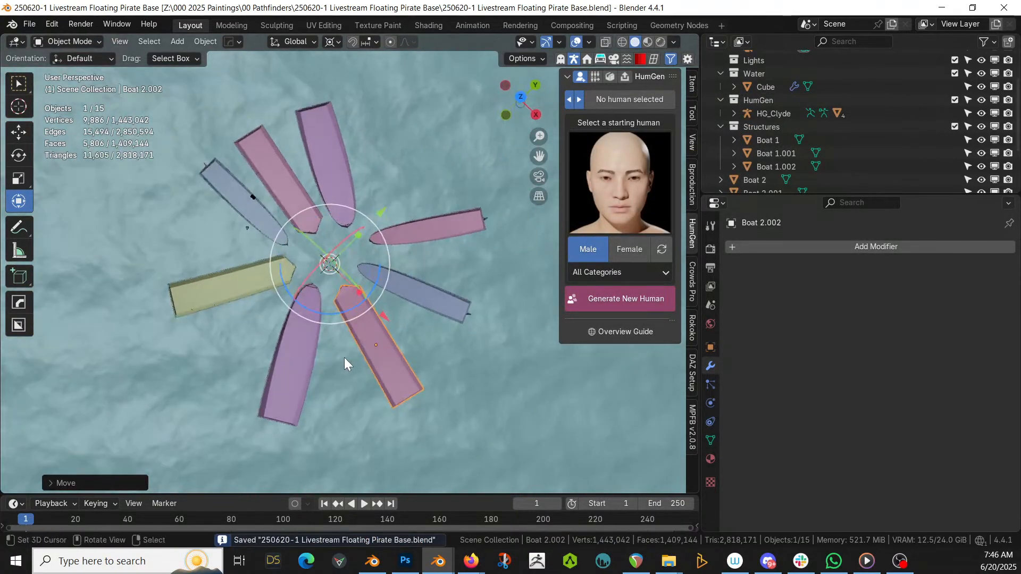
scroll(345, 363, up, 1)
scroll(344, 363, up, 1)
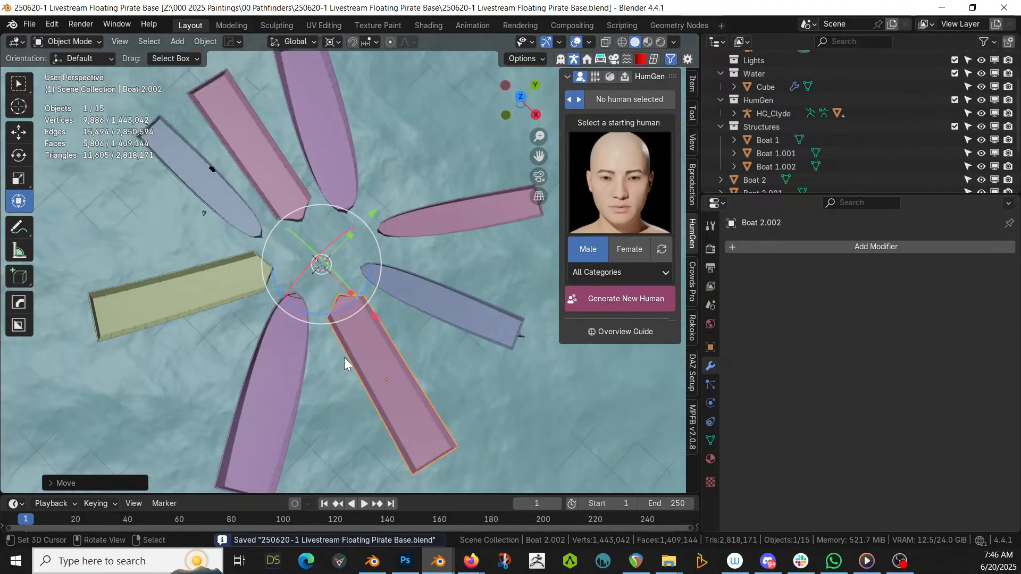
click(231, 269)
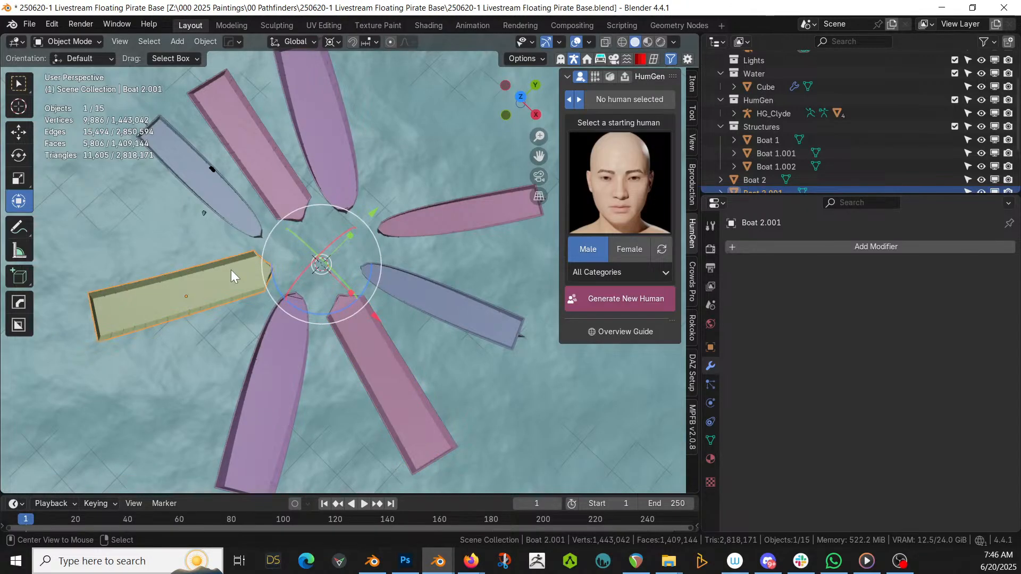
key(shift+d)
right_click(375, 304)
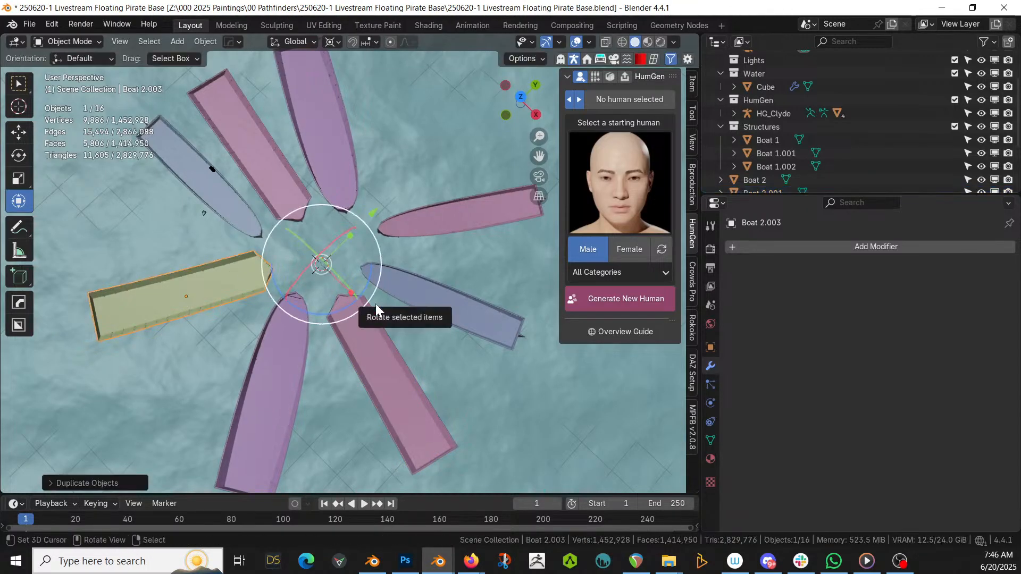
key(r)
click(53, 289)
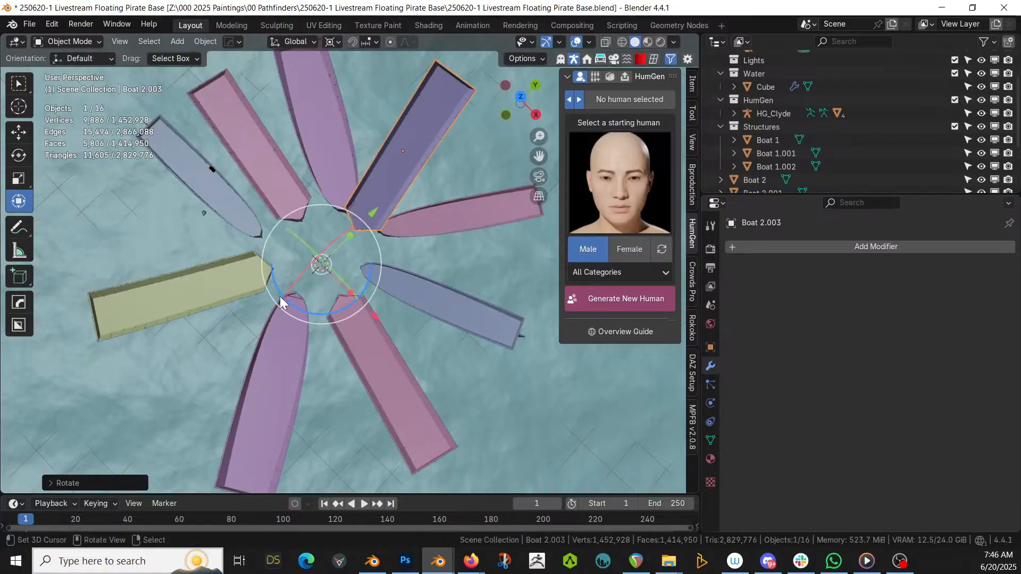
key(KP_7)
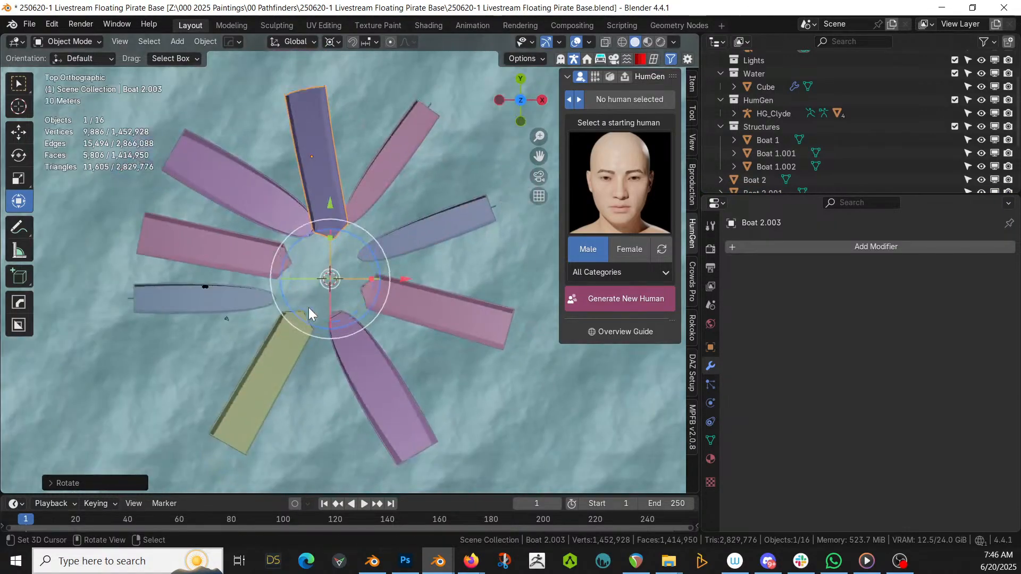
key(g)
click(343, 248)
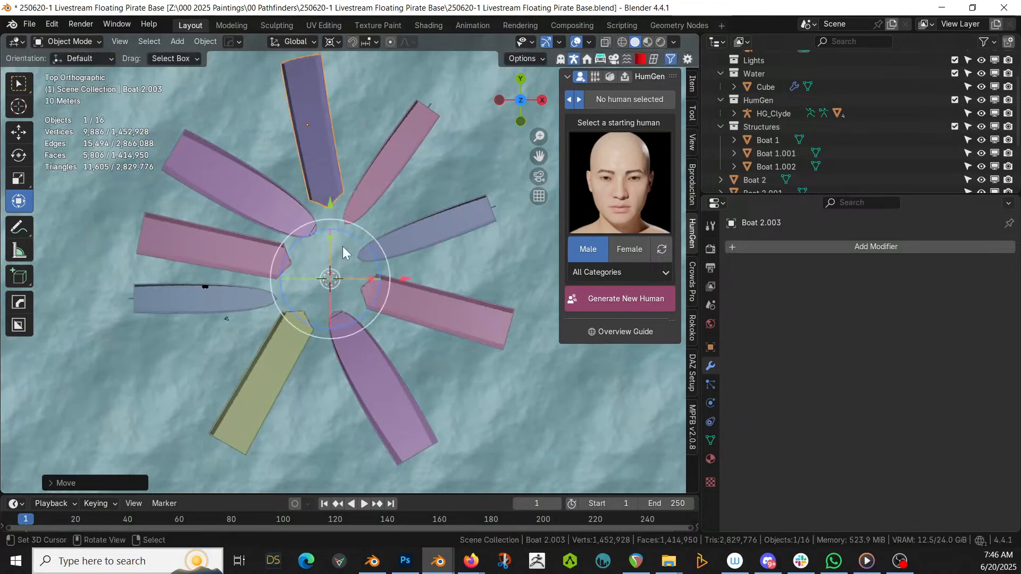
middle_drag(378, 295, 569, 169)
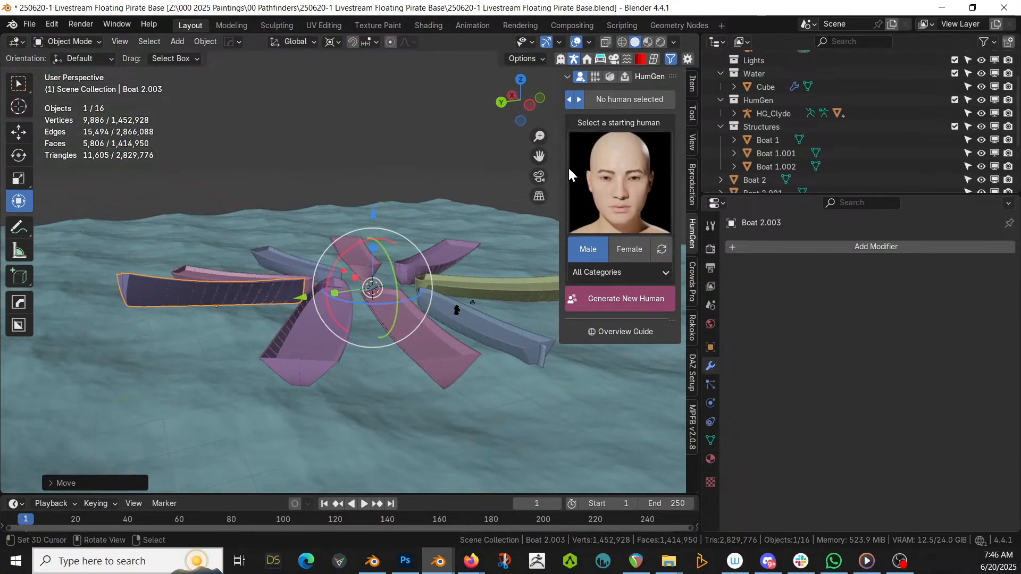
key(ctrl+z)
key(ctrl+z)
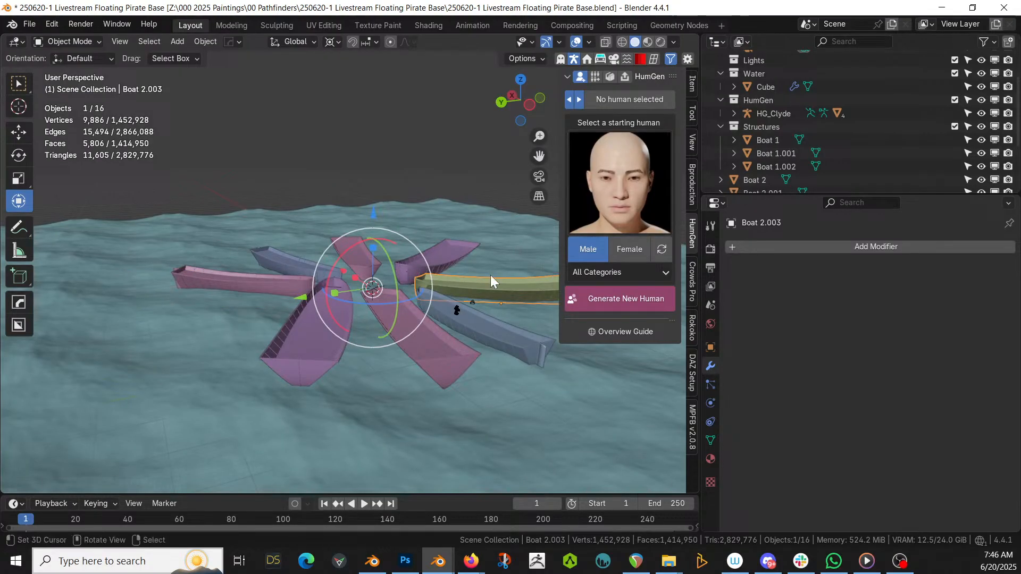
Rotate the Boat 2 duplicate about the 3D cursor into the gap in the ring, shift it slightly outward, and save the file
key(KP_7)
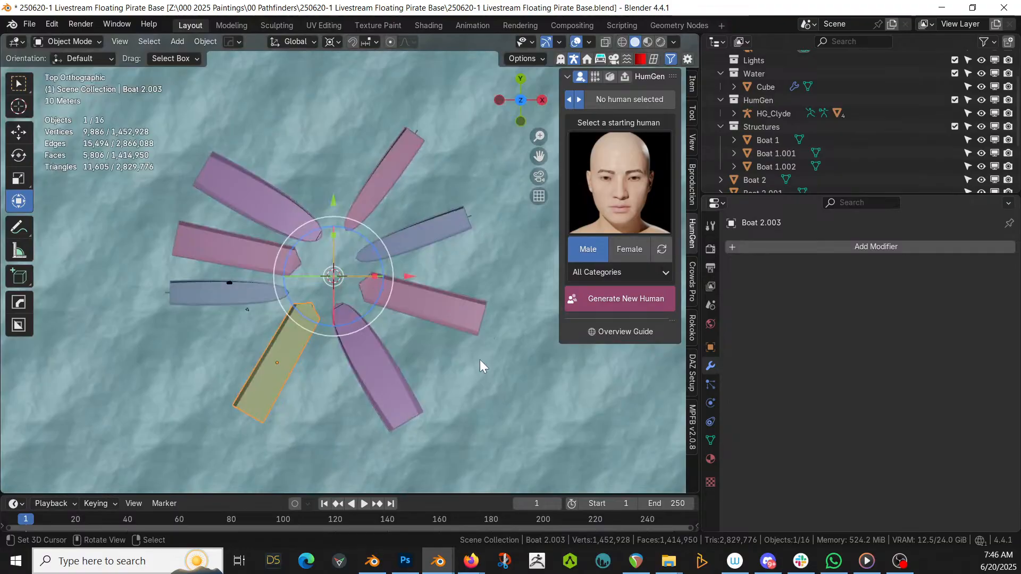
key(r)
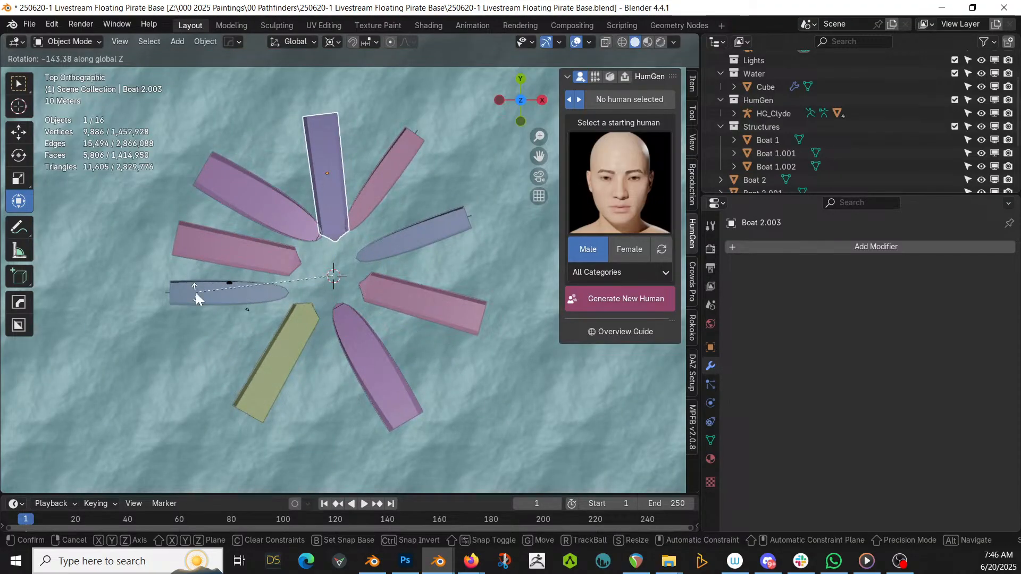
click(196, 292)
key(g)
click(359, 216)
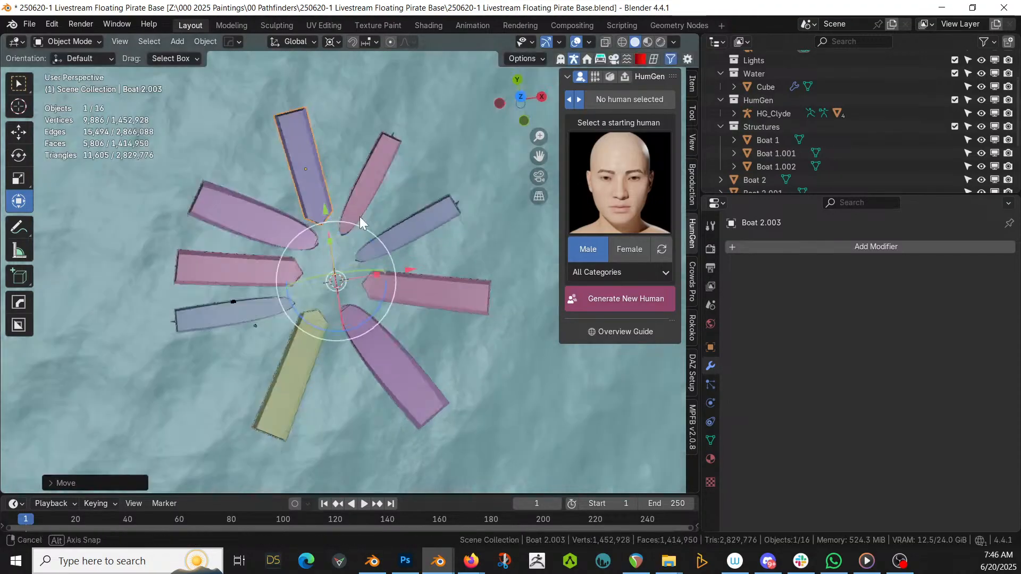
middle_drag(360, 216, 312, 241)
scroll(312, 240, up, 3)
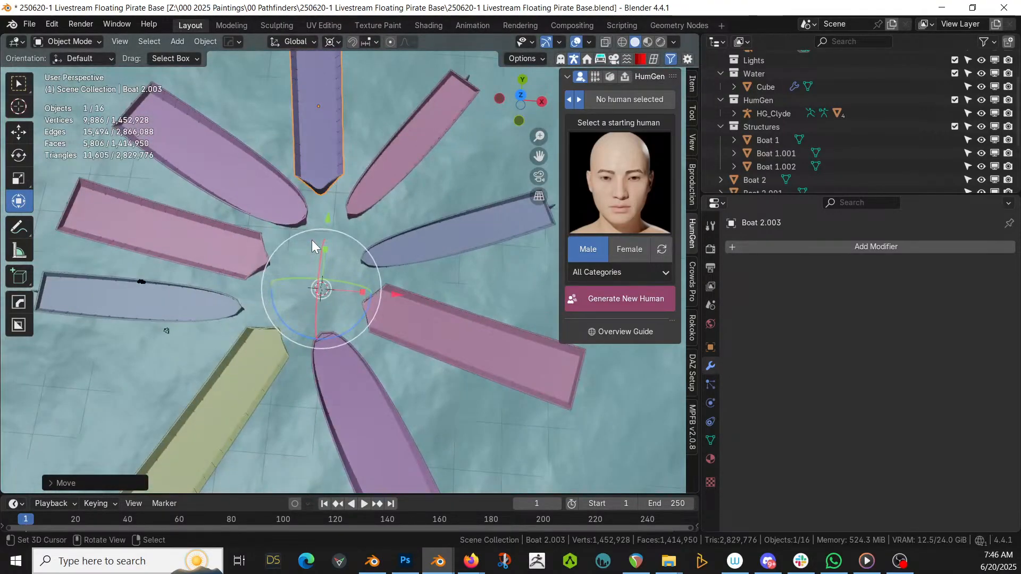
key(ctrl+s)
Isolate the purple Boat 3 copy and the yellow-green Boat 2 copy in local view, seen from above
middle_drag(334, 253, 206, 213)
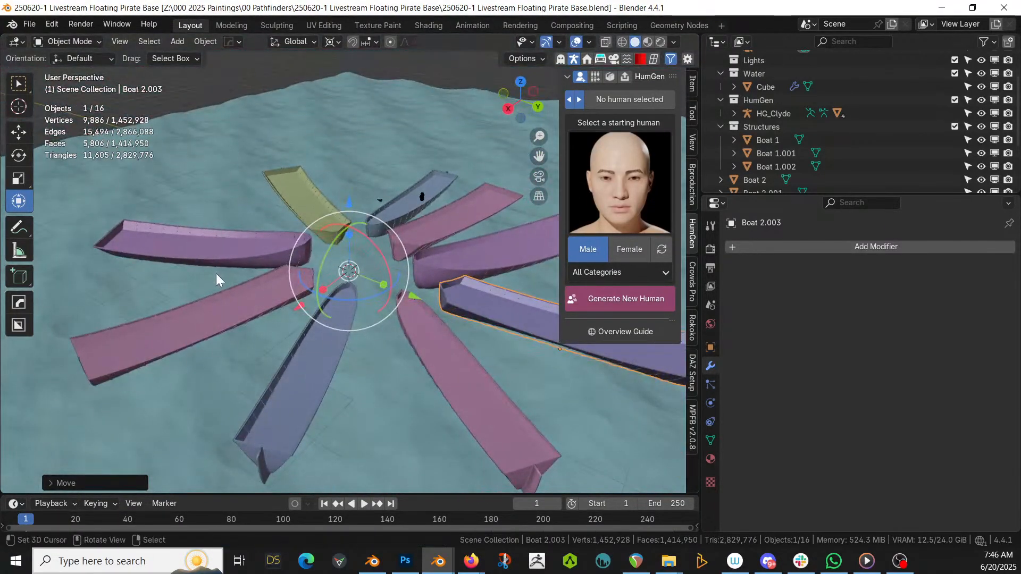
click(264, 260)
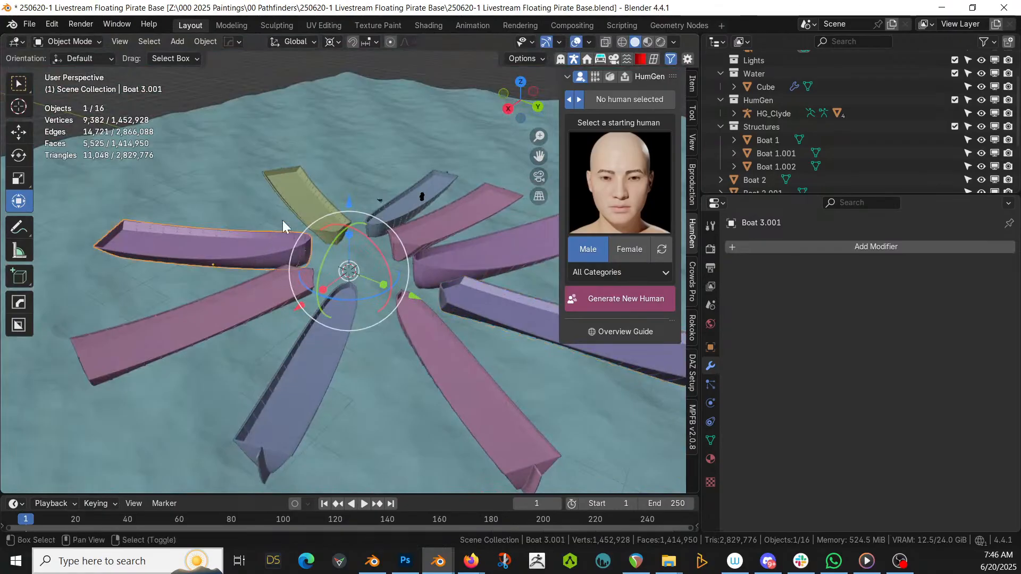
shift+click(303, 205)
key(KP_Divide)
middle_drag(303, 202, 378, 149)
key(KP_3)
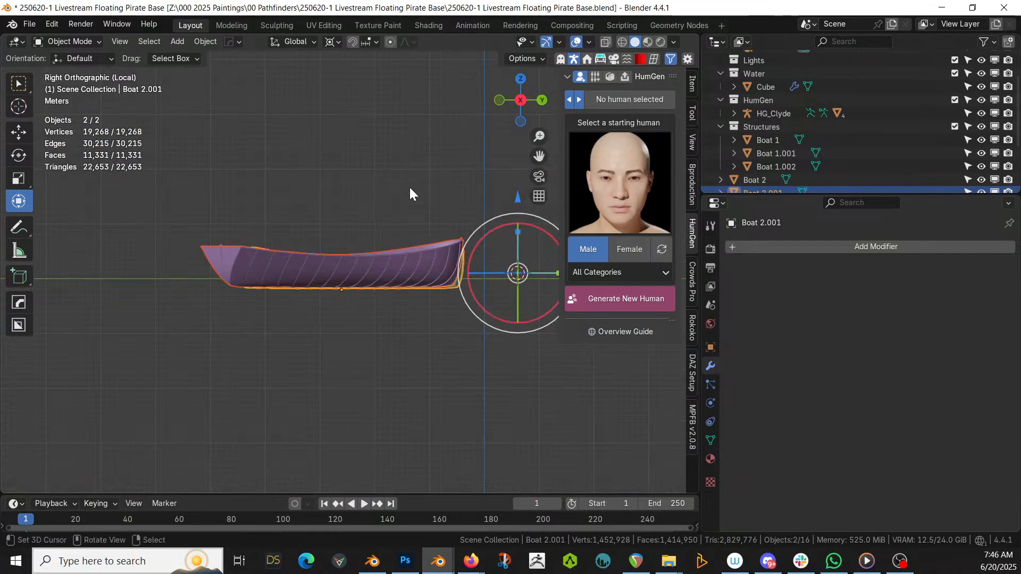
key(KP_7)
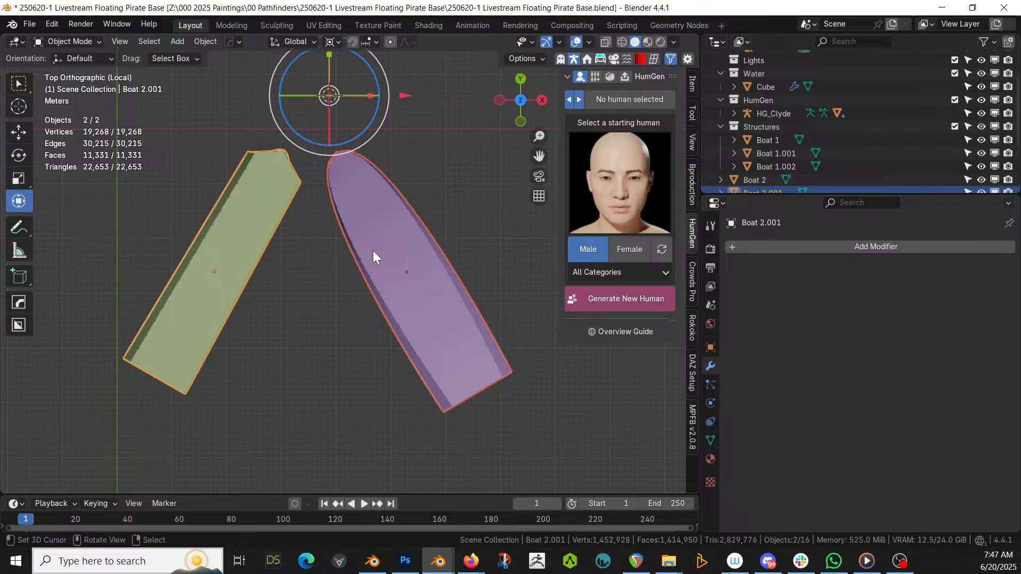
Wrap a Cablerator Insulate strap around both isolated boats near their bows, with 10 segments and 0.080 width
key(shift+alt+c)
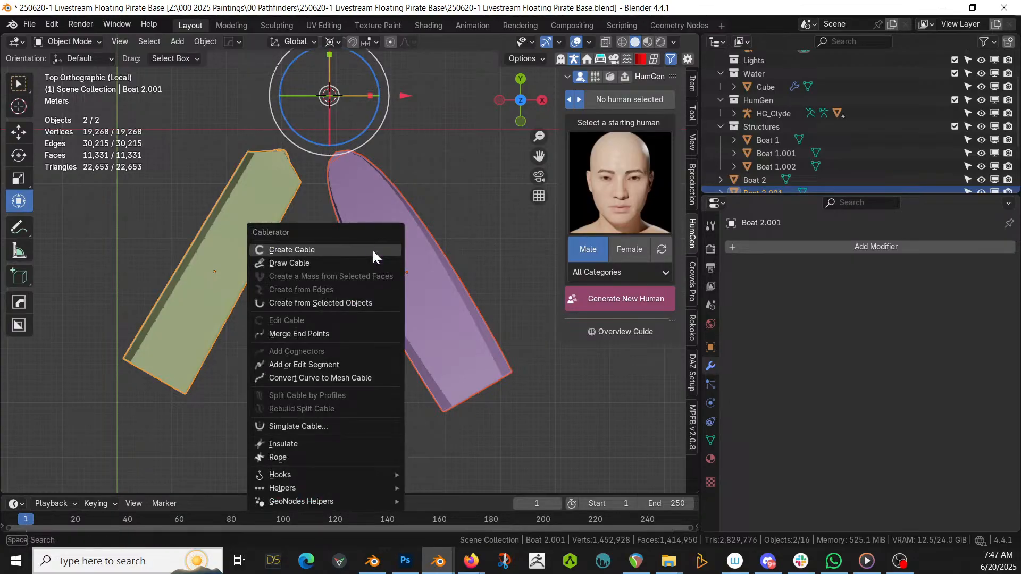
click(349, 449)
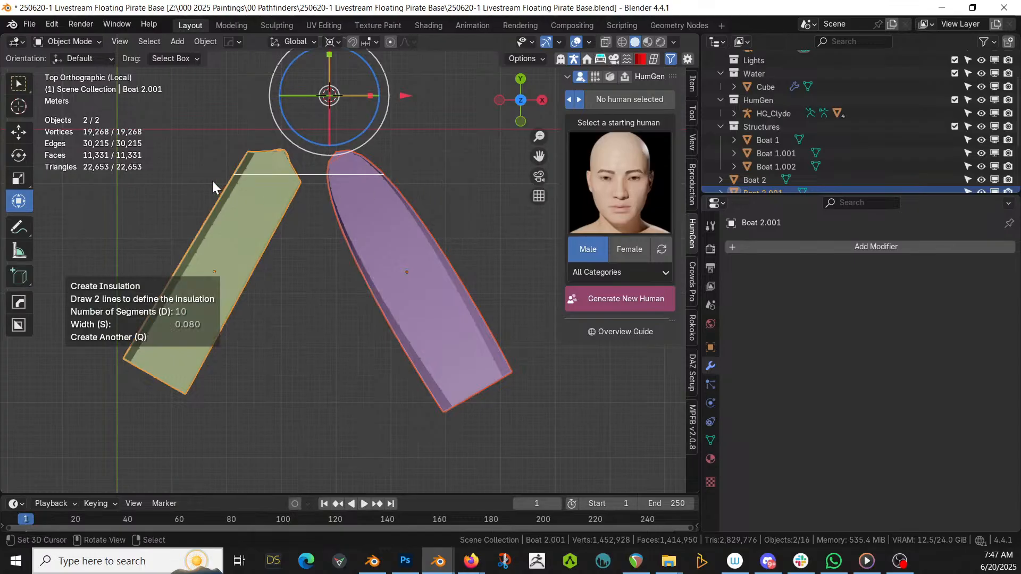
drag(212, 183, 454, 180)
middle_drag(454, 180, 447, 210)
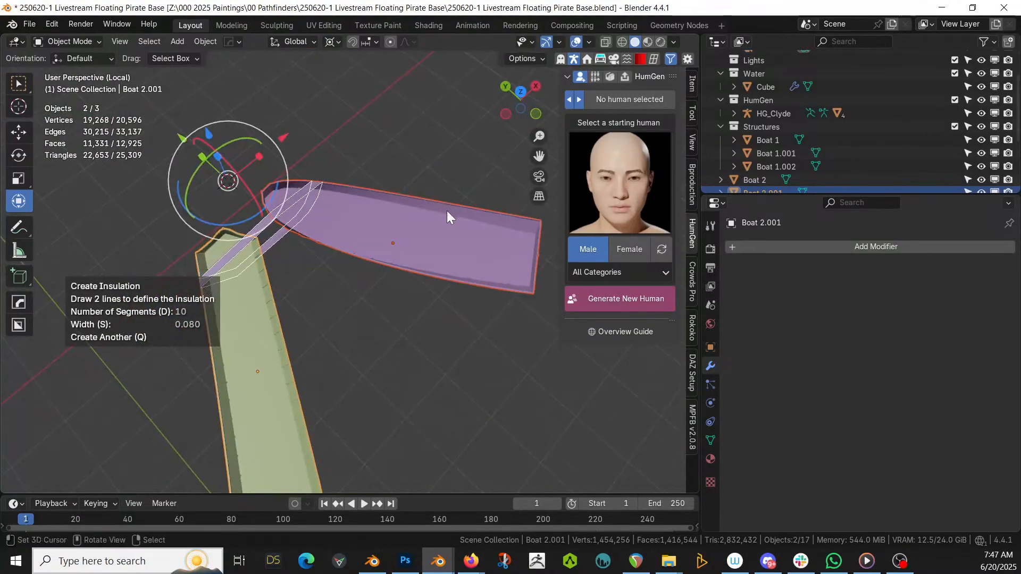
Wrap a second Insulate strap around both boats farther back from the bows and finish the insulation tool
middle_drag(397, 381, 301, 319)
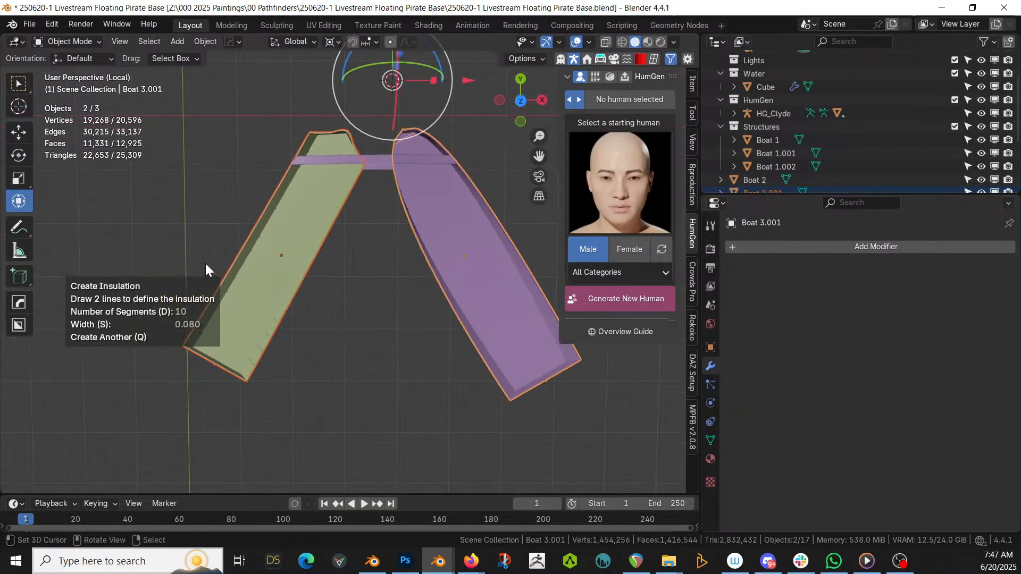
drag(237, 218, 562, 218)
mouse_move(231, 231)
mouse_down()
mouse_move(515, 221)
mouse_move(523, 230)
mouse_up()
middle_drag(523, 231, 318, 161)
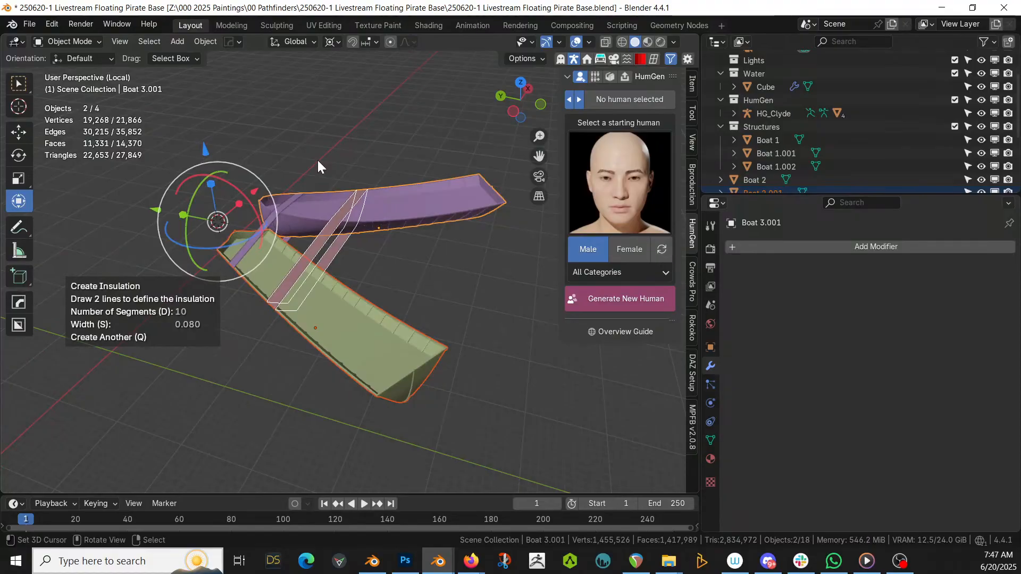
click(414, 295)
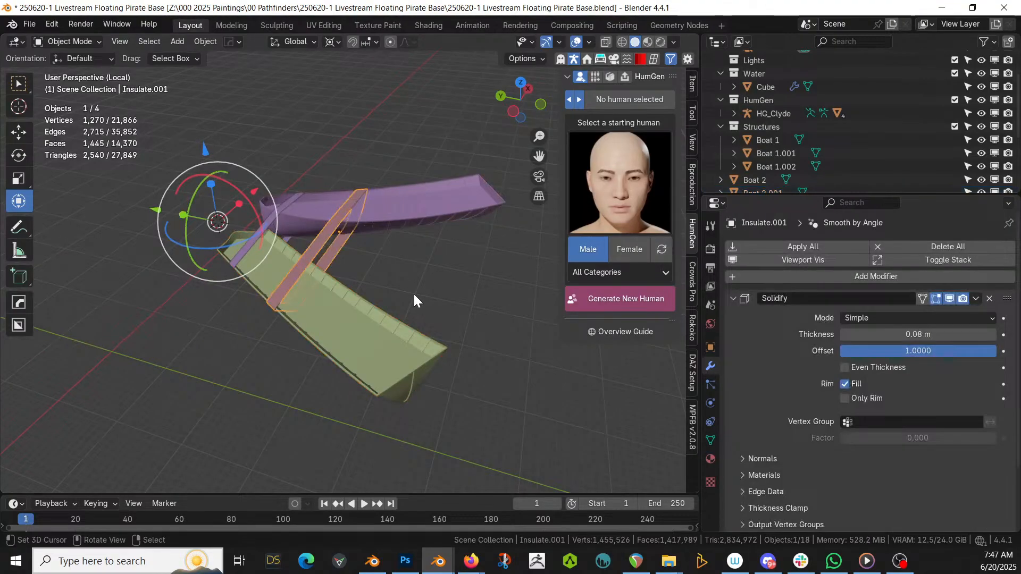
Leave local view and delete both Insulate straps spanning the two boats
key(KP_Divide)
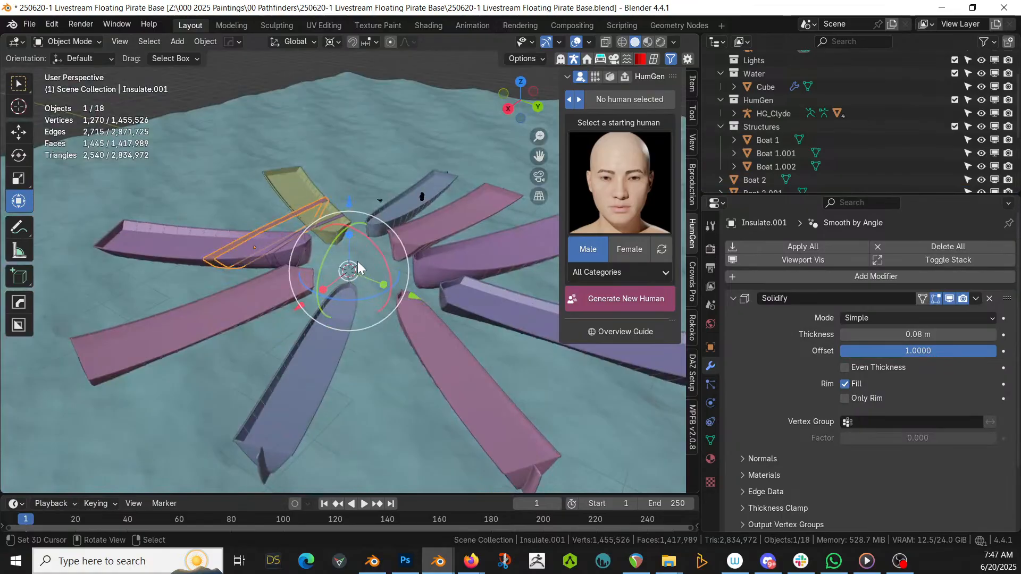
middle_drag(358, 261, 360, 327)
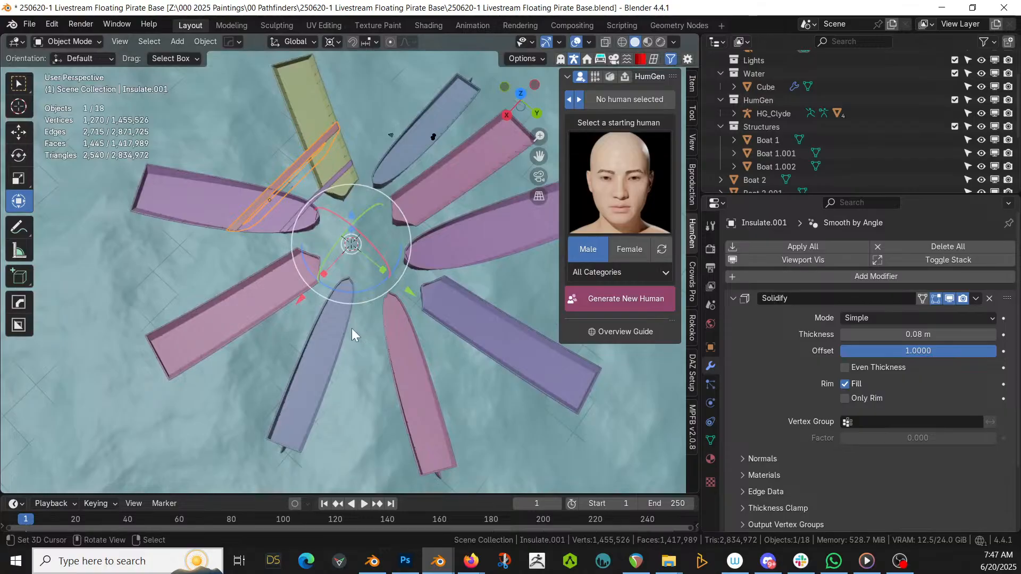
middle_drag(313, 324, 365, 310)
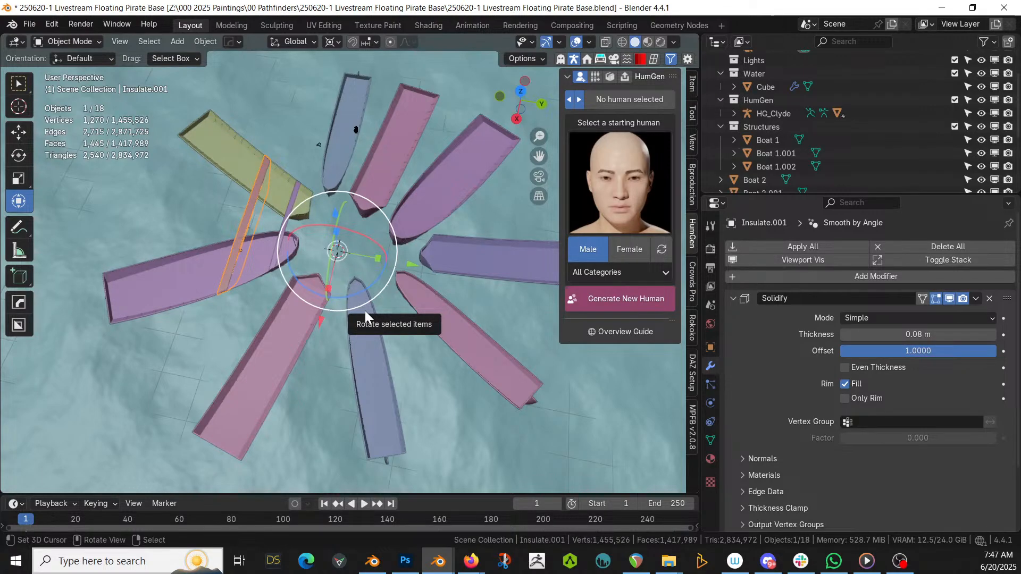
middle_drag(365, 311, 253, 241)
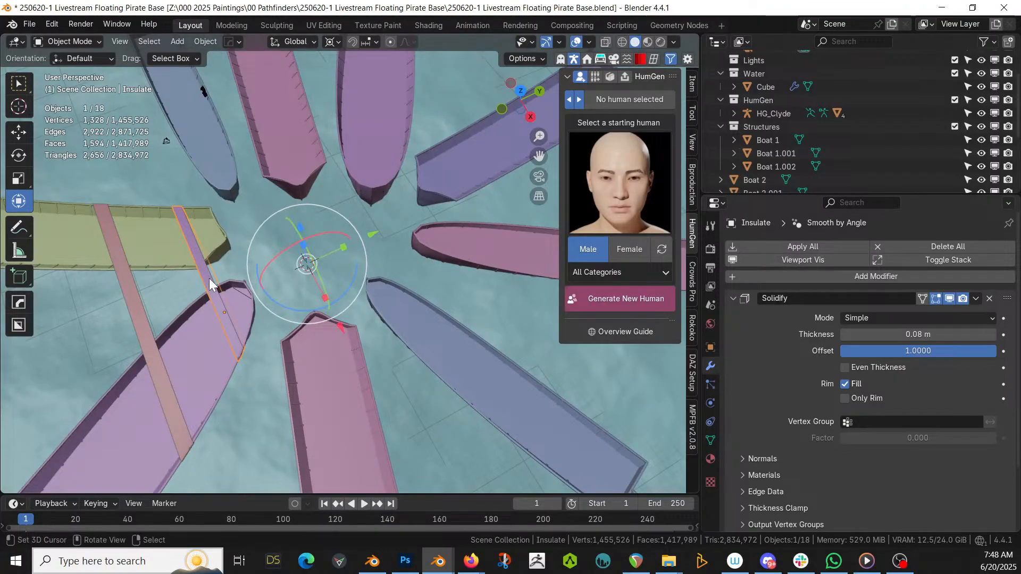
key(Delete)
click(145, 312)
key(Delete)
scroll(165, 307, down, 2)
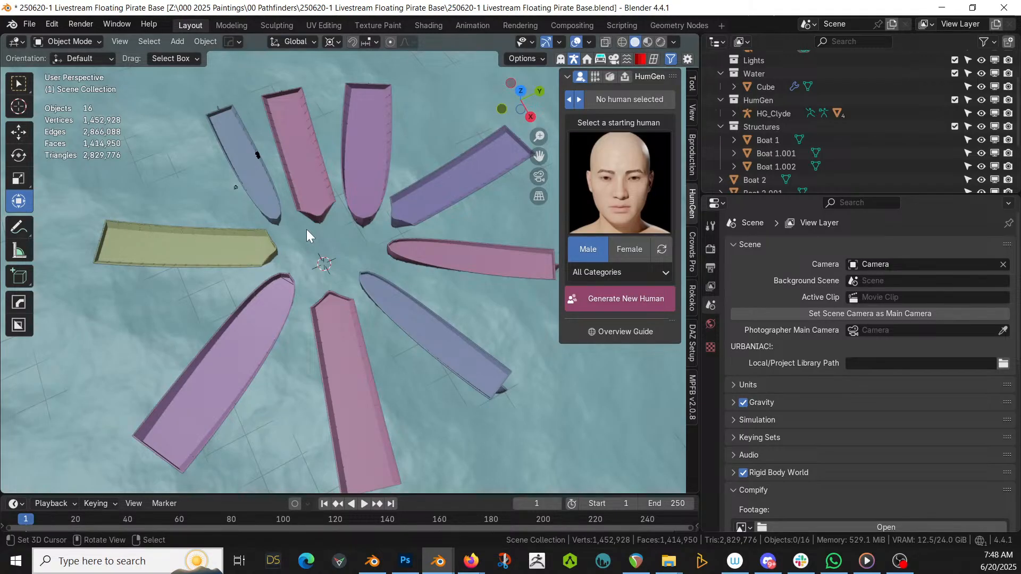
Add a mesh circle at the 3D cursor in the ring's centre and scale it about 27 times to overlap the bows
middle_drag(411, 238, 434, 251)
middle_drag(396, 308, 534, 282)
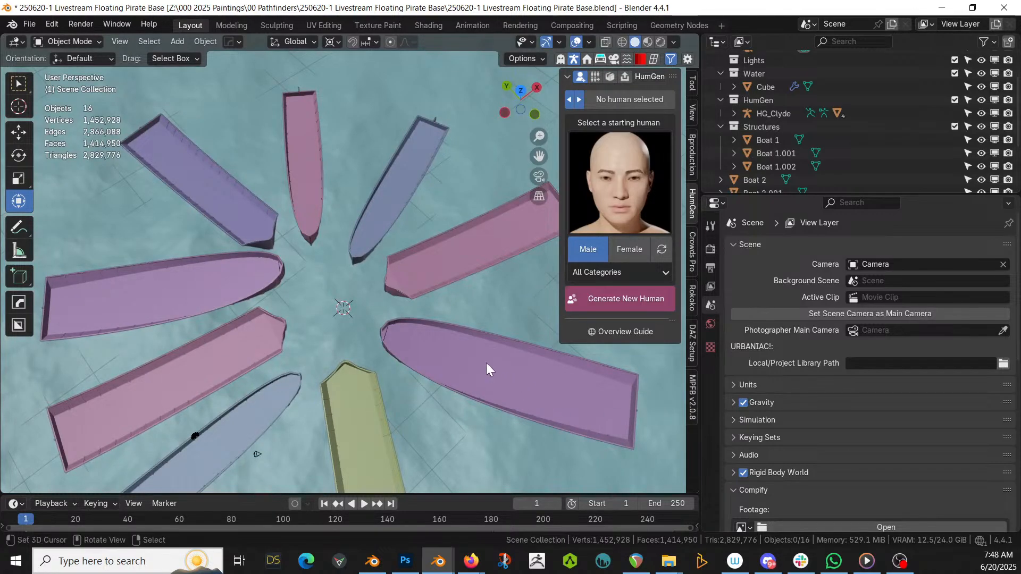
key(KP_7)
key(shift+a)
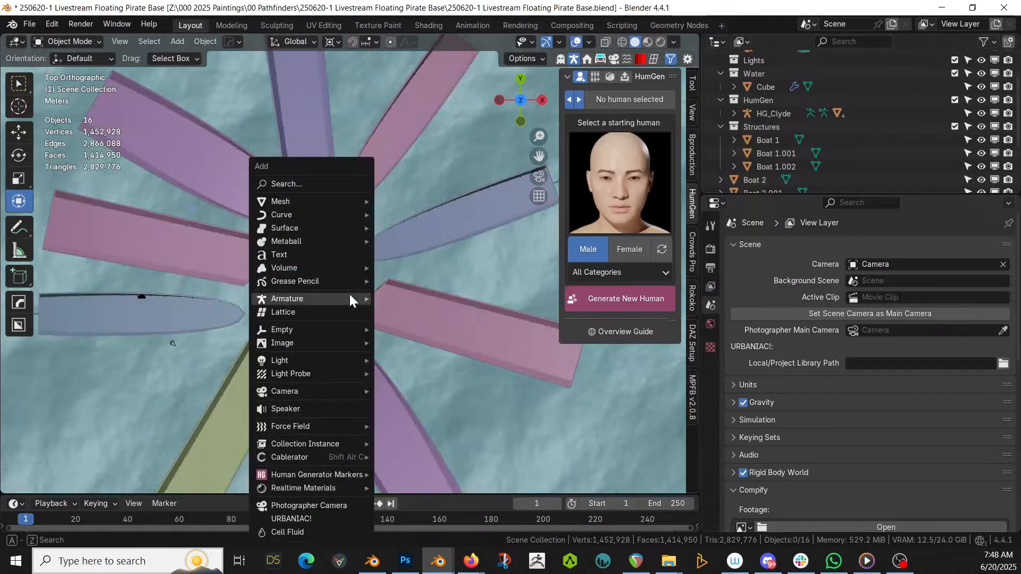
mouse_move(318, 202)
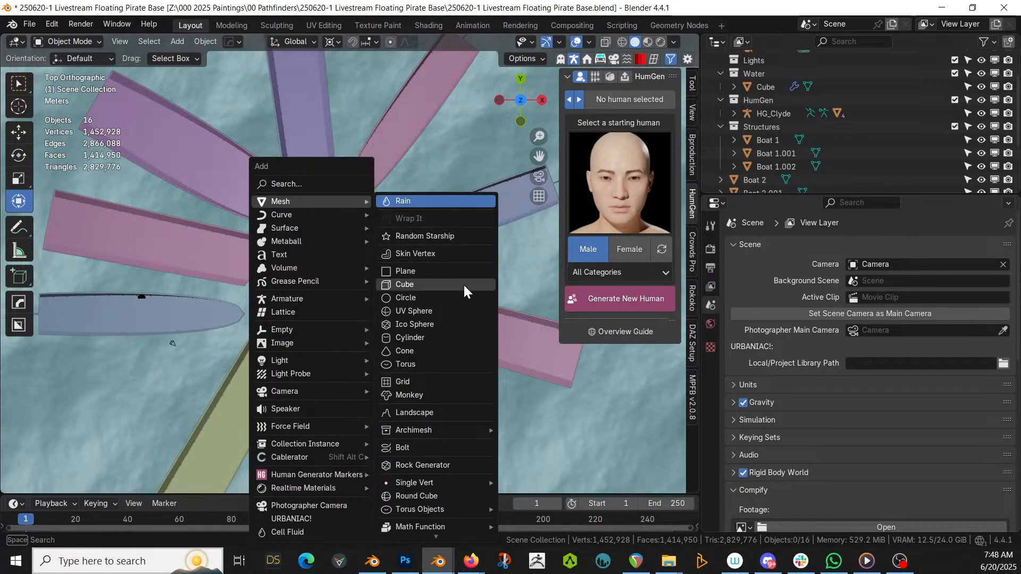
click(460, 303)
key(s)
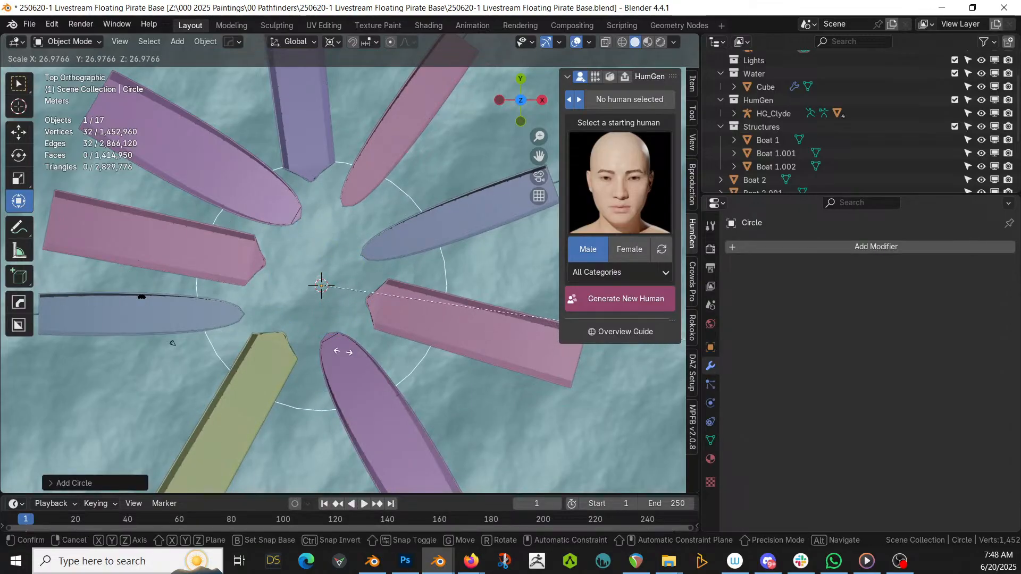
click(349, 352)
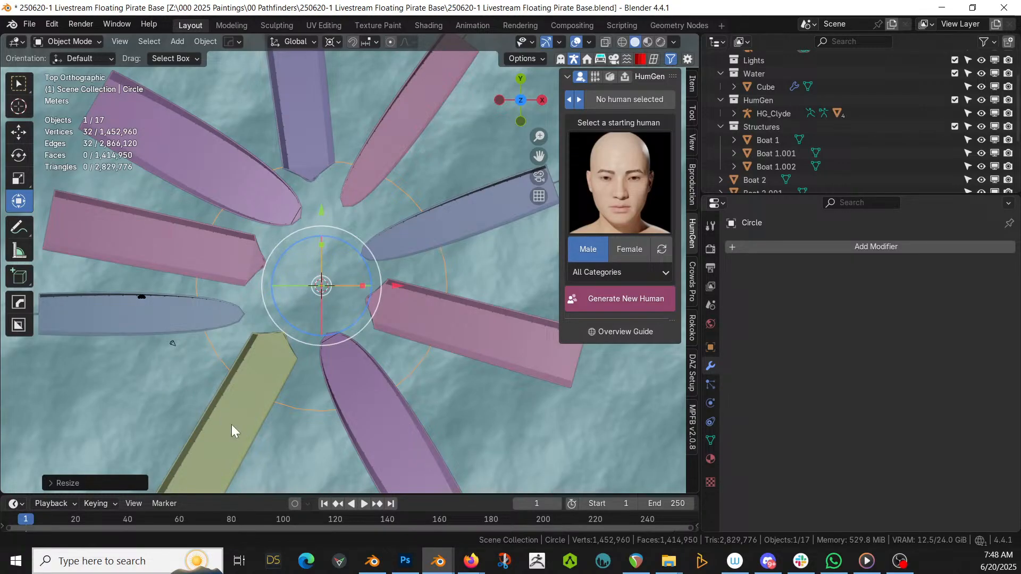
Apply all transforms to the circle and fill it with a face in Edit Mode
scroll(496, 396, up, 1)
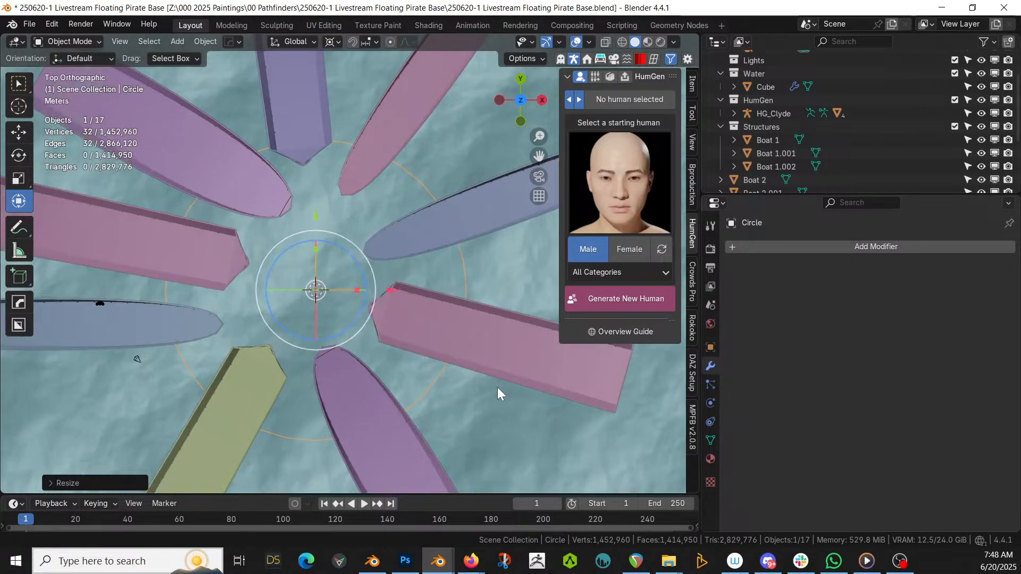
key(ctrl+a)
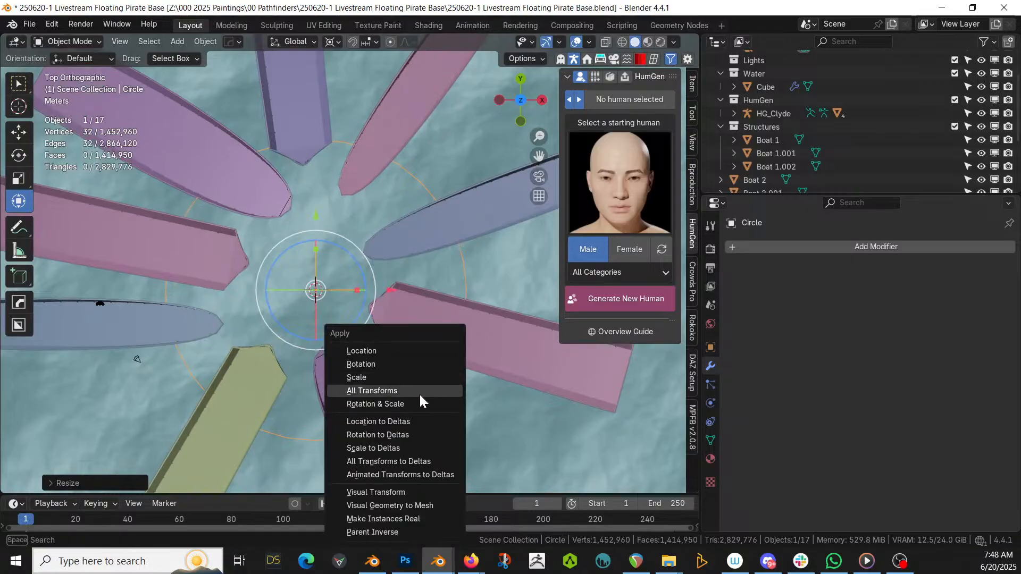
click(419, 394)
key(Tab)
key(f)
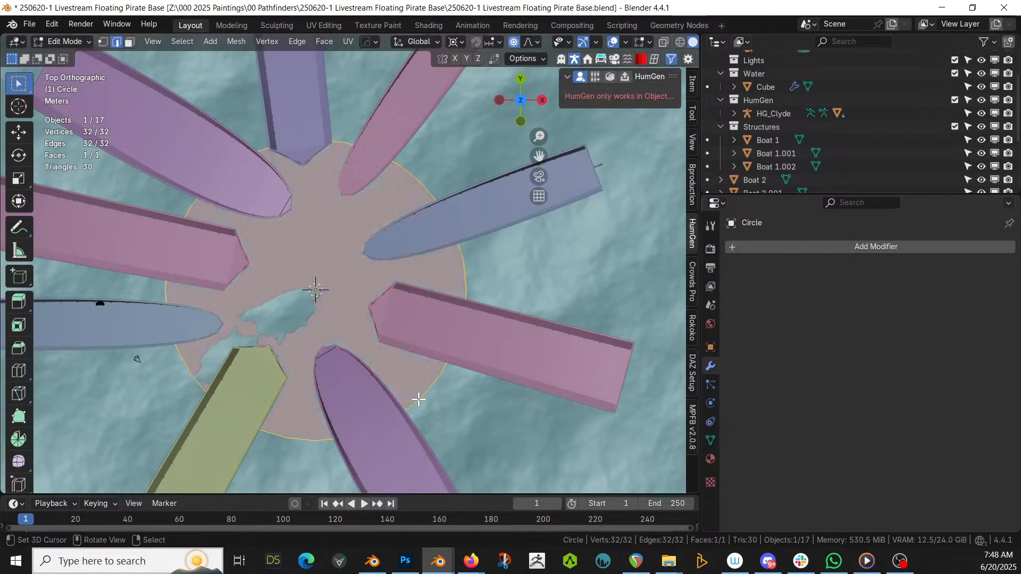
key(Tab)
Raise the filled disc along Z until it sits above the bows as a central platform
middle_drag(419, 400, 388, 334)
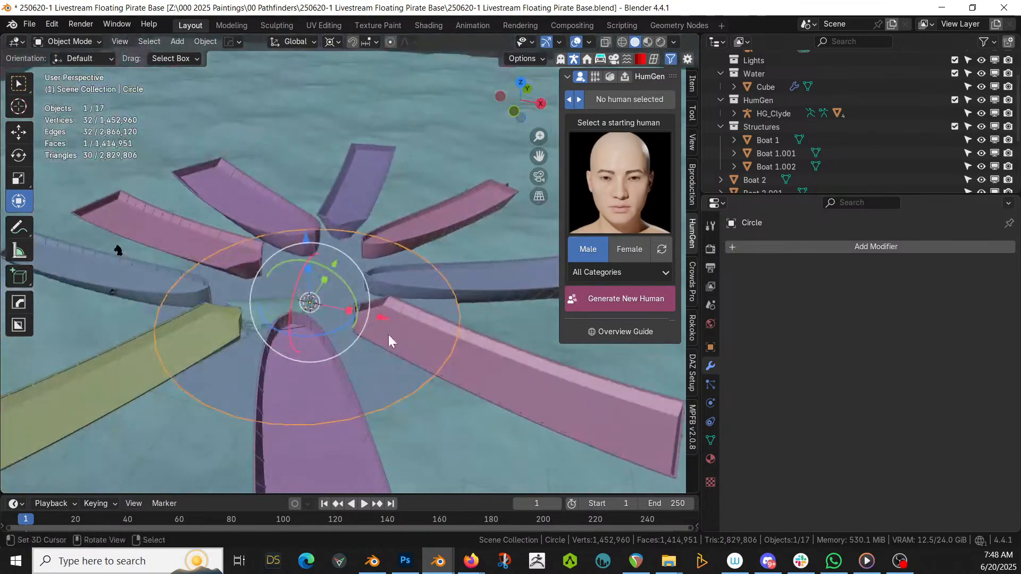
key(g)
key(z)
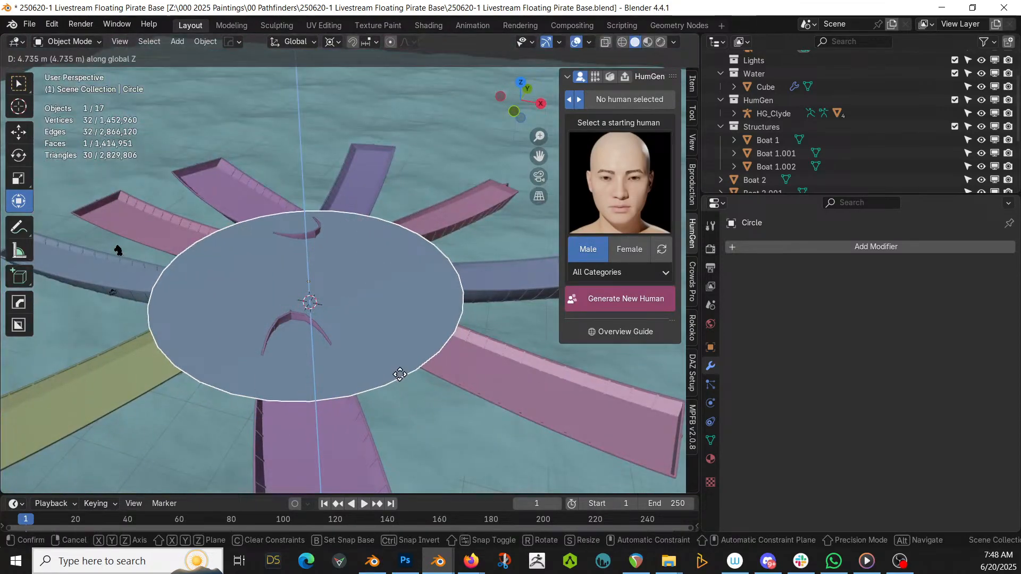
click(400, 366)
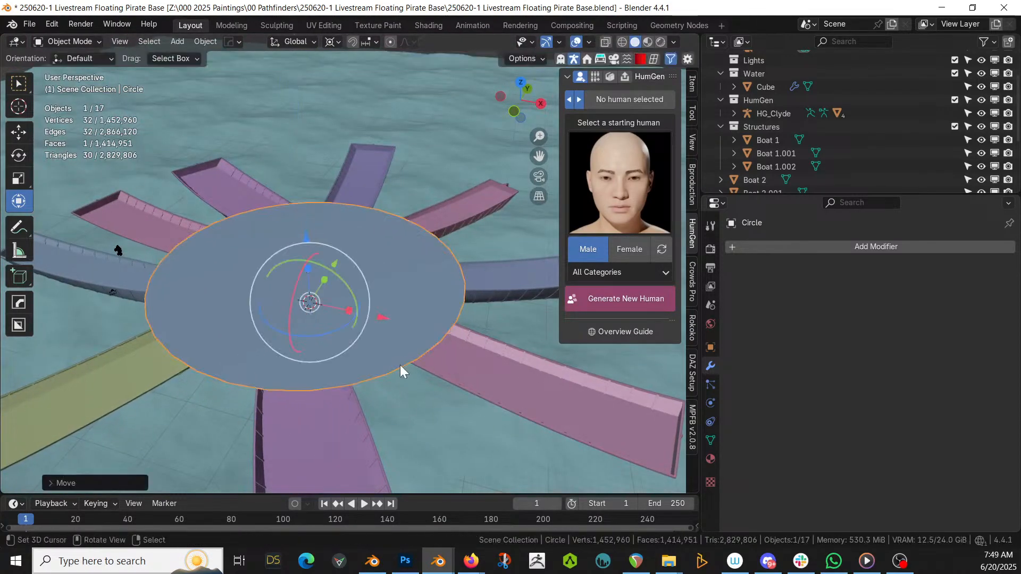
key(KP_7)
scroll(400, 365, up, 2)
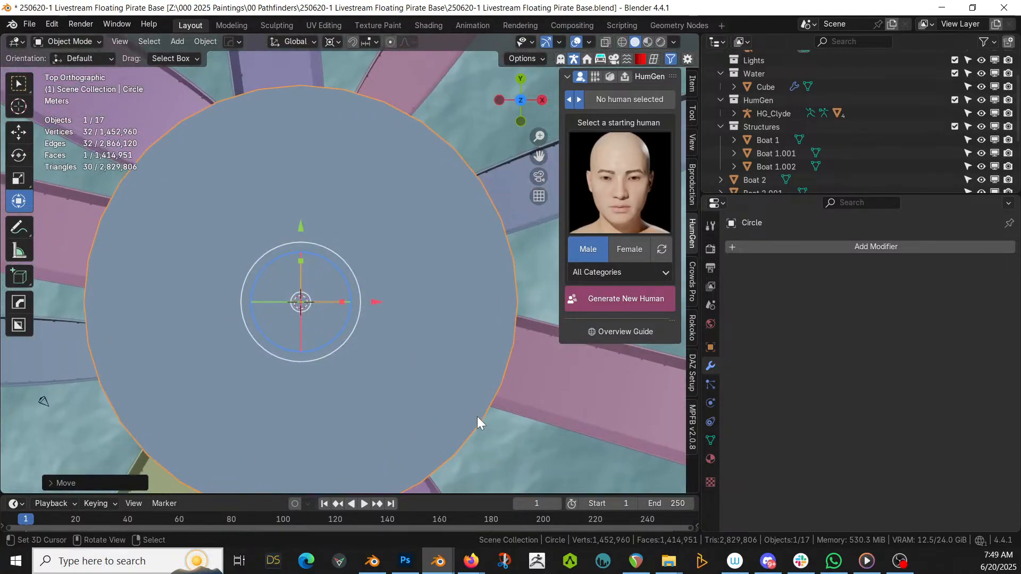
Inset the disc's face by about 2.3 m in Edit Mode and delete the inner face to make a flat ring
key(i)
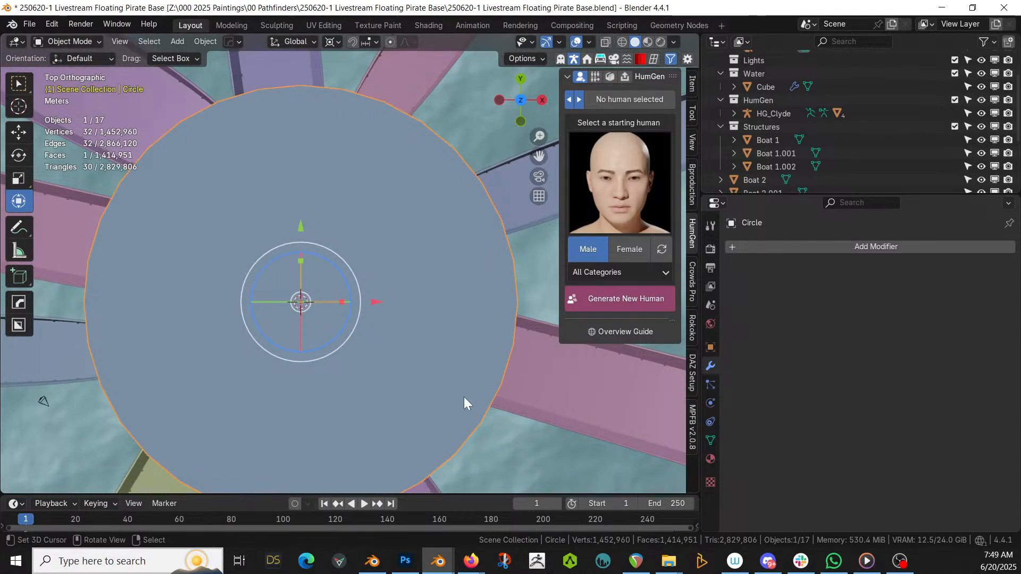
key(Tab)
key(i)
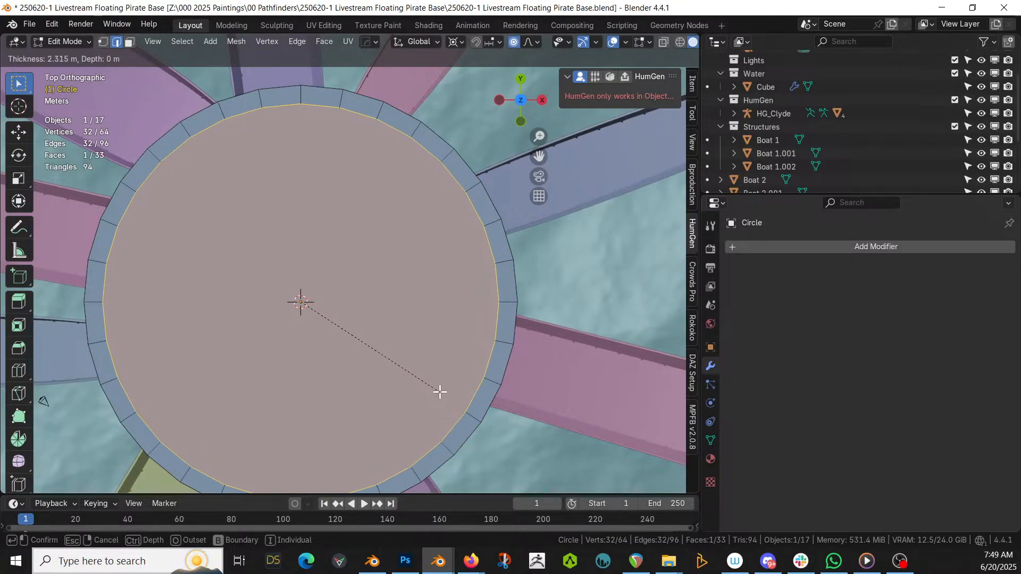
click(439, 394)
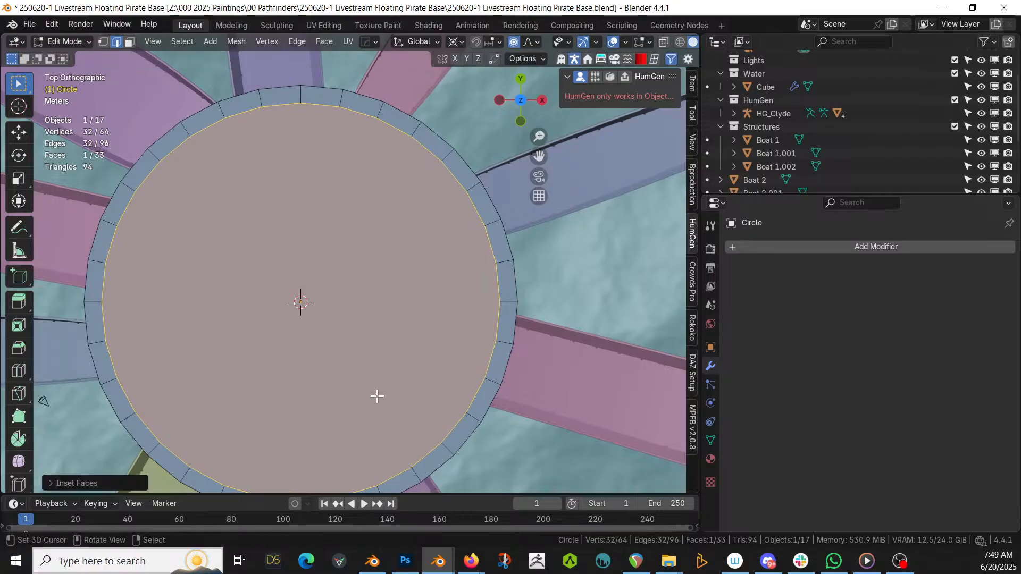
key(x)
click(340, 410)
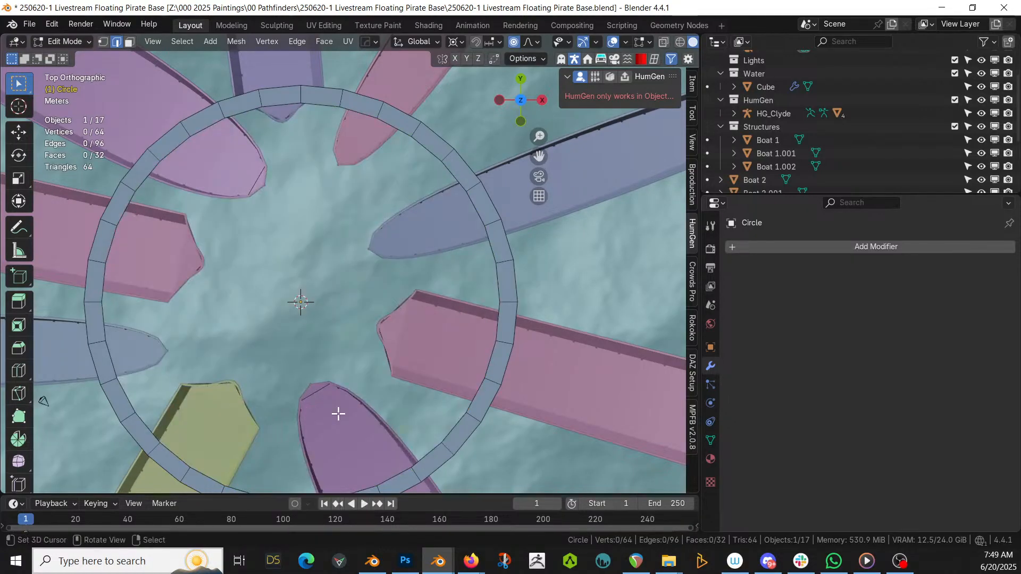
middle_drag(338, 413, 307, 341)
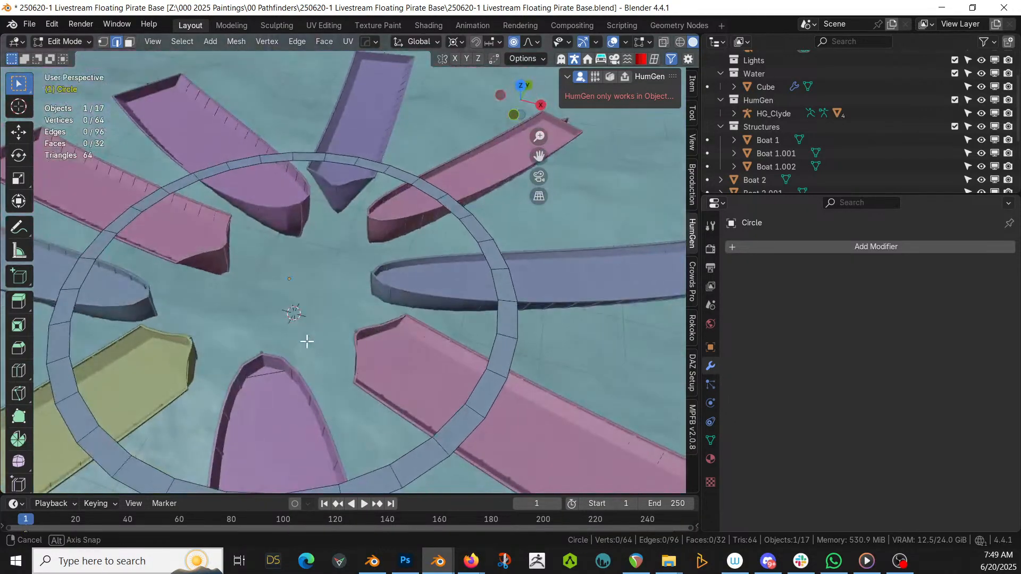
middle_drag(351, 390, 369, 362)
key(Tab)
Move the objects from Boat 2 through Boat 3.001 into the Structures collection
click(339, 377)
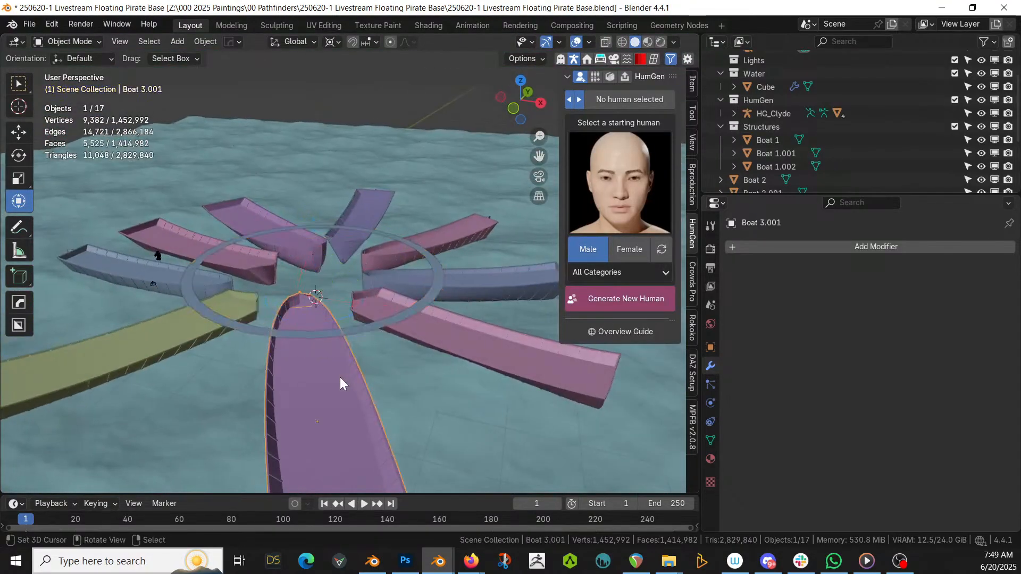
click(247, 325)
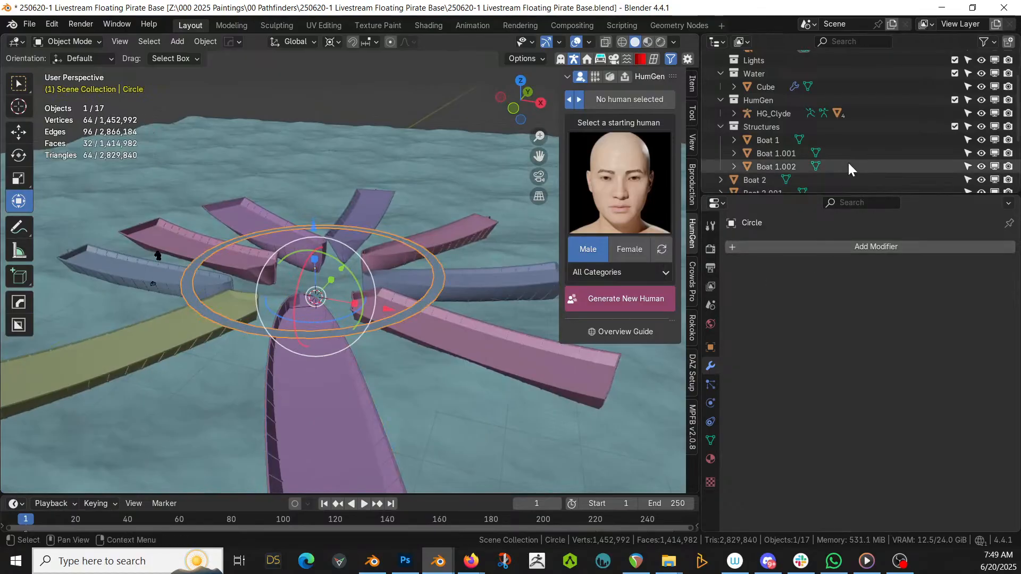
scroll(827, 144, down, 3)
click(767, 130)
scroll(775, 130, down, 3)
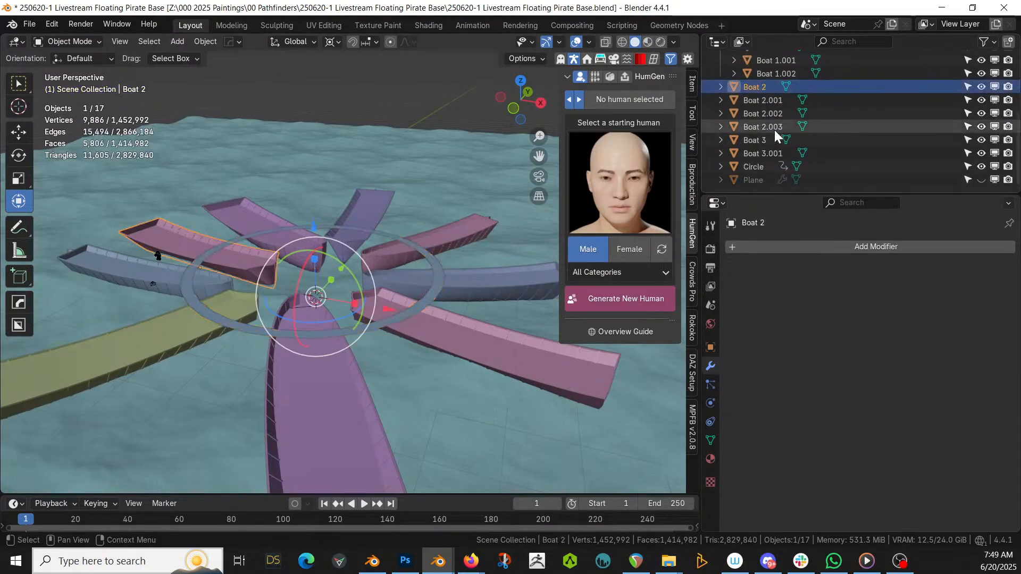
shift+click(765, 151)
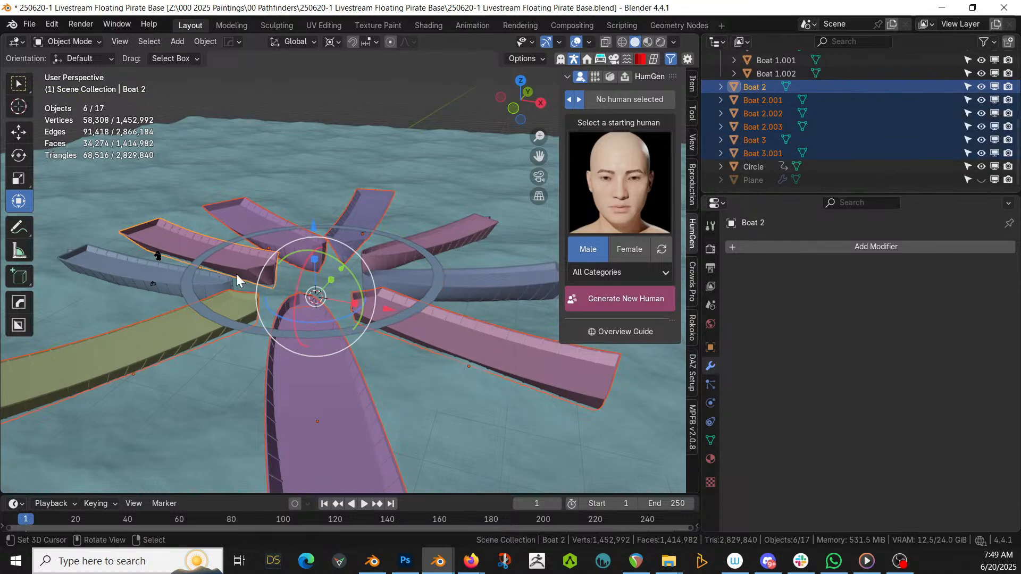
key(m)
click(219, 371)
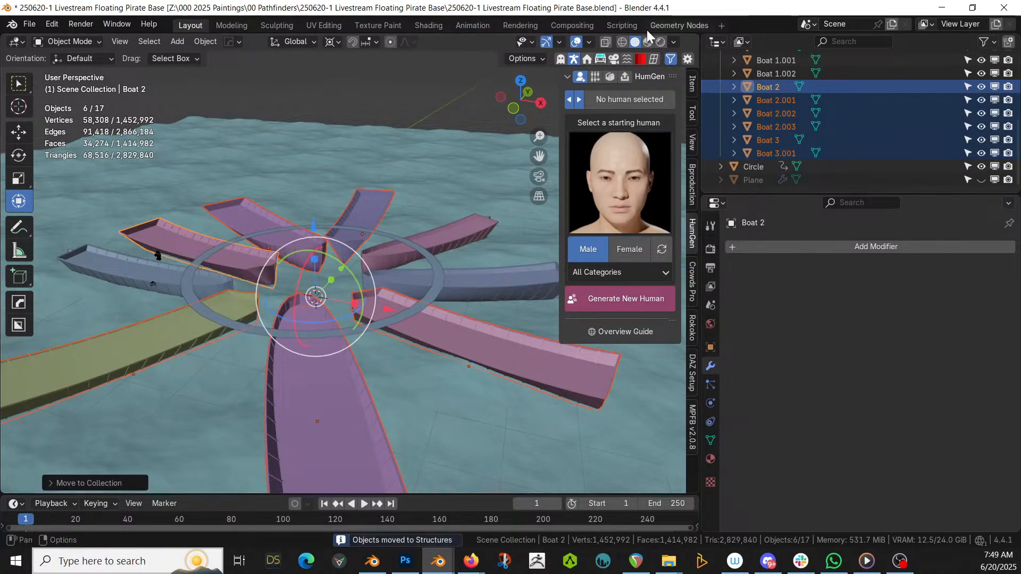
Switch to the Whalebone Ship Blender file and copy its wooden plank platform object
middle_drag(282, 276, 330, 392)
scroll(339, 387, up, 1)
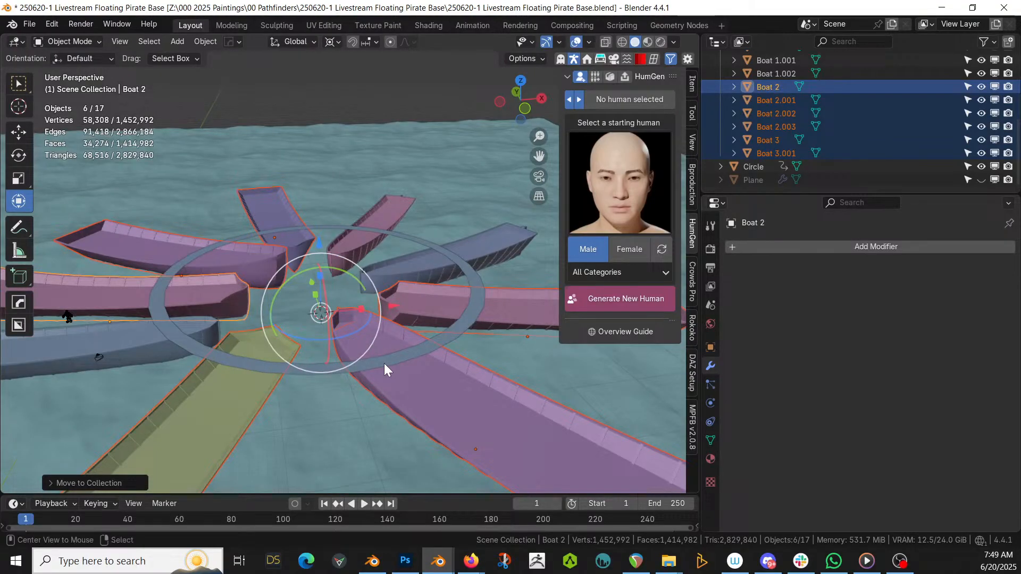
key(alt+Tab)
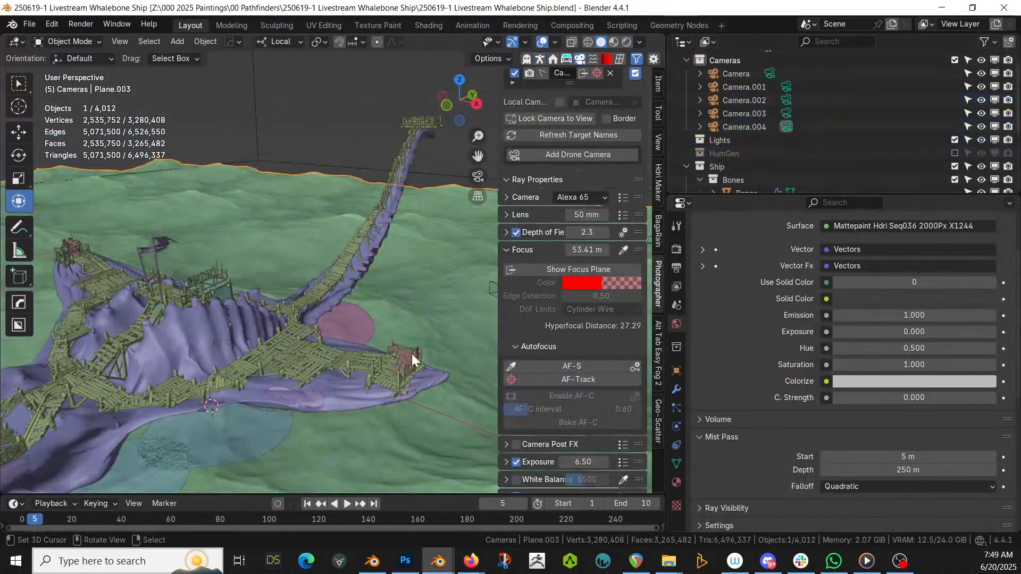
right_click(324, 286)
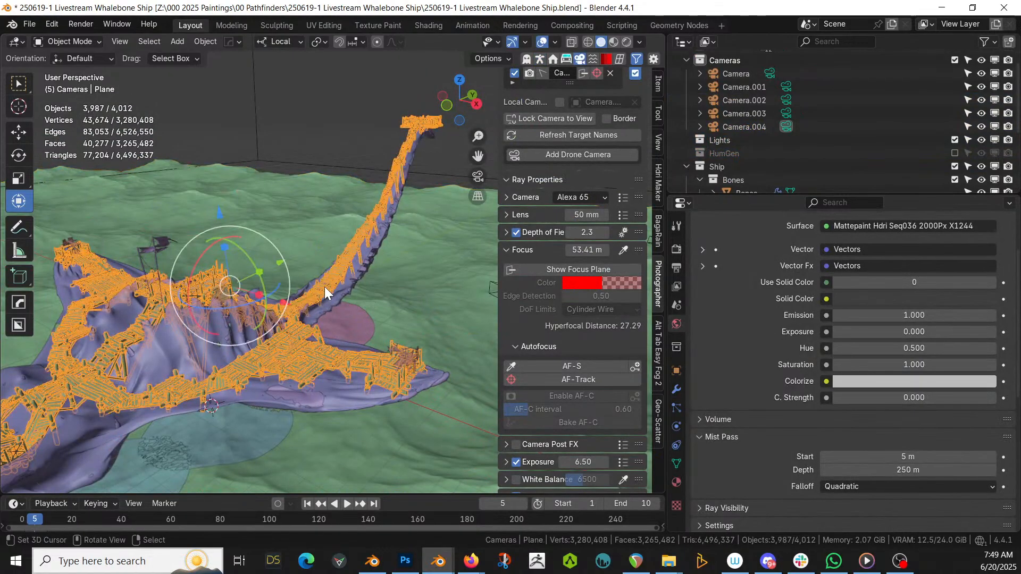
key(ctrl+c)
click(324, 286)
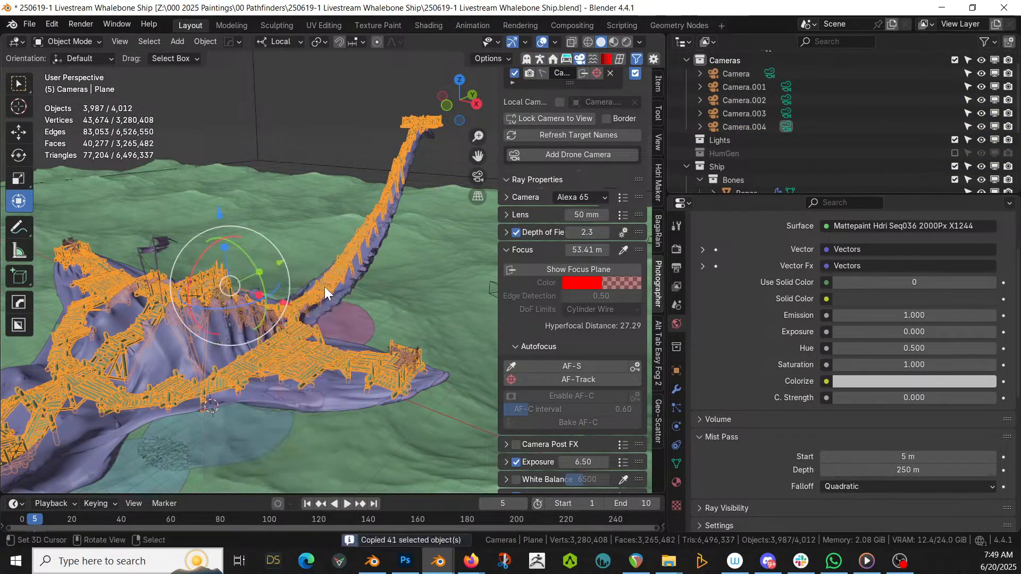
Return to the Floating Pirate Base file and paste the copied platform into the collection named Collection
key(alt+Tab)
scroll(837, 129, up, 6)
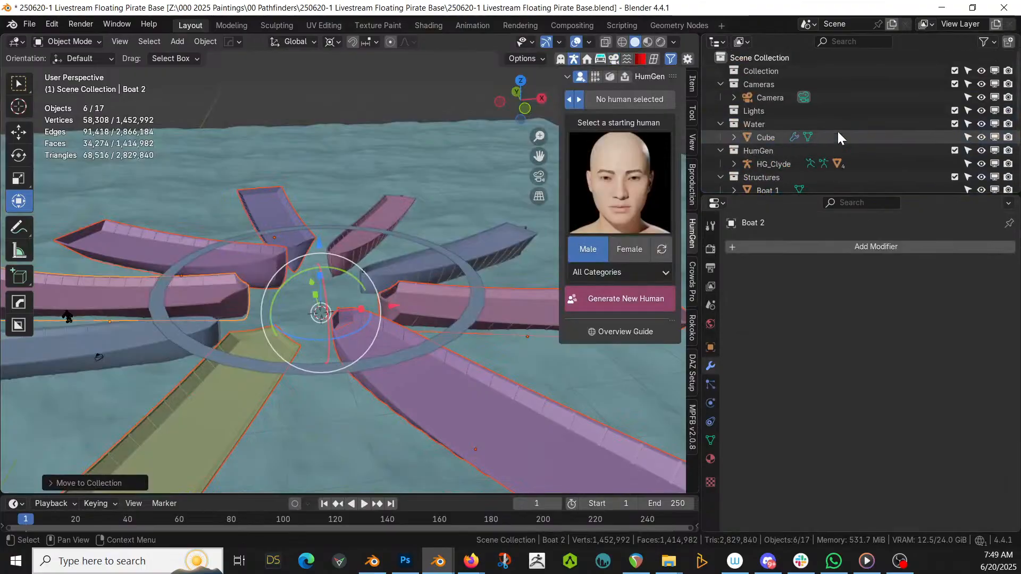
click(779, 69)
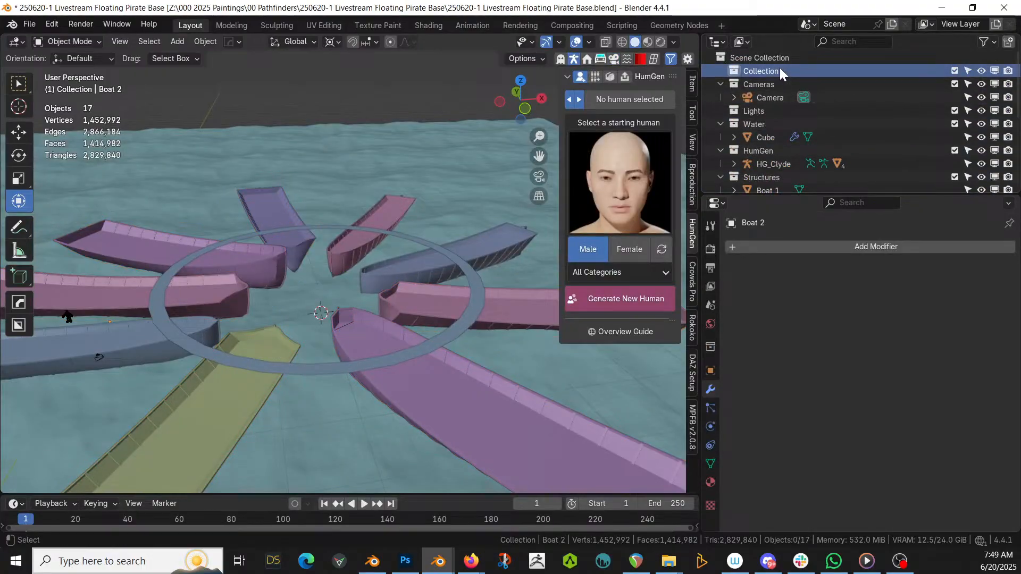
key(ctrl+v)
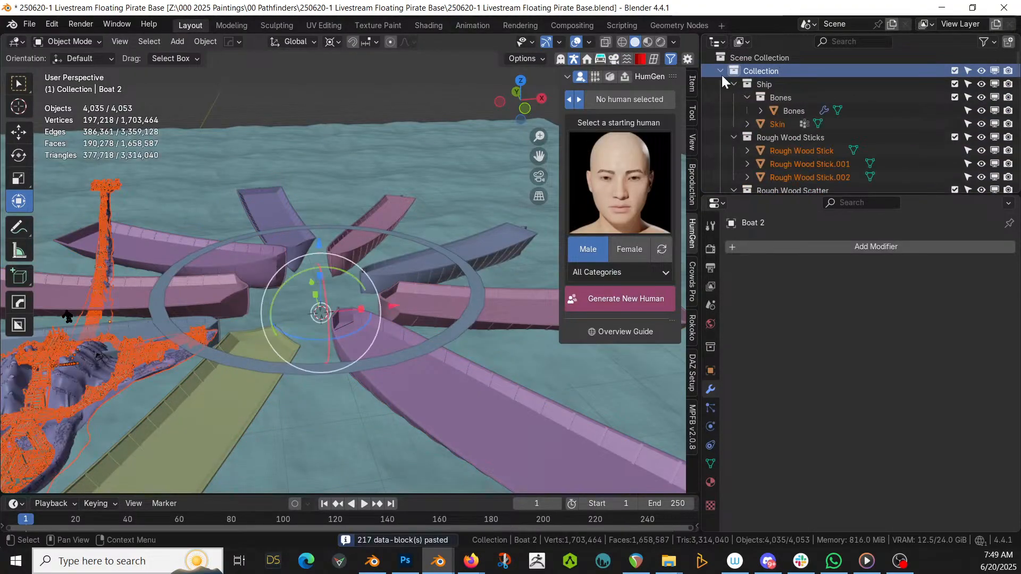
Delete the Skin and Bones objects that came in with the pasted platform
click(227, 353)
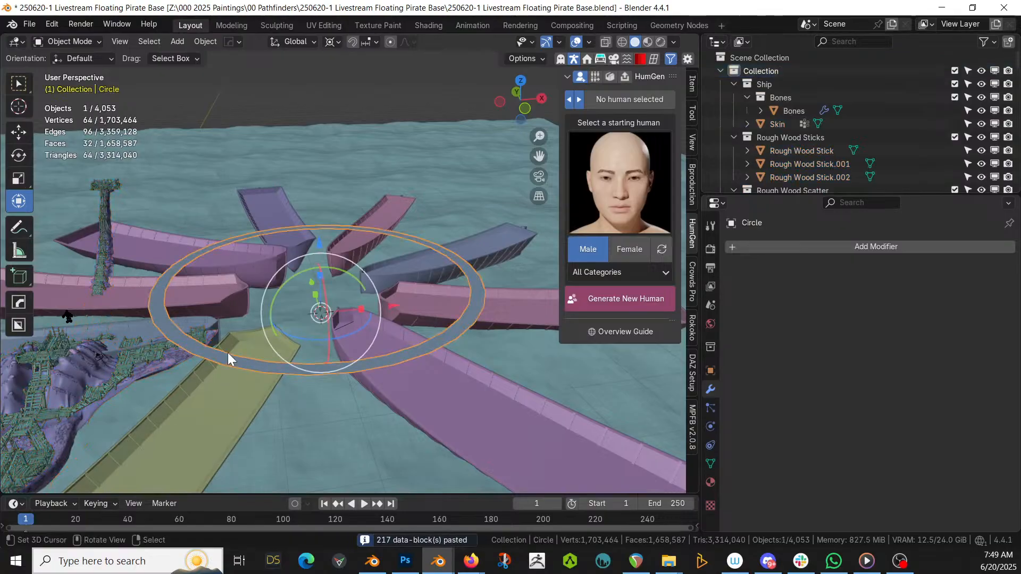
key(Delete)
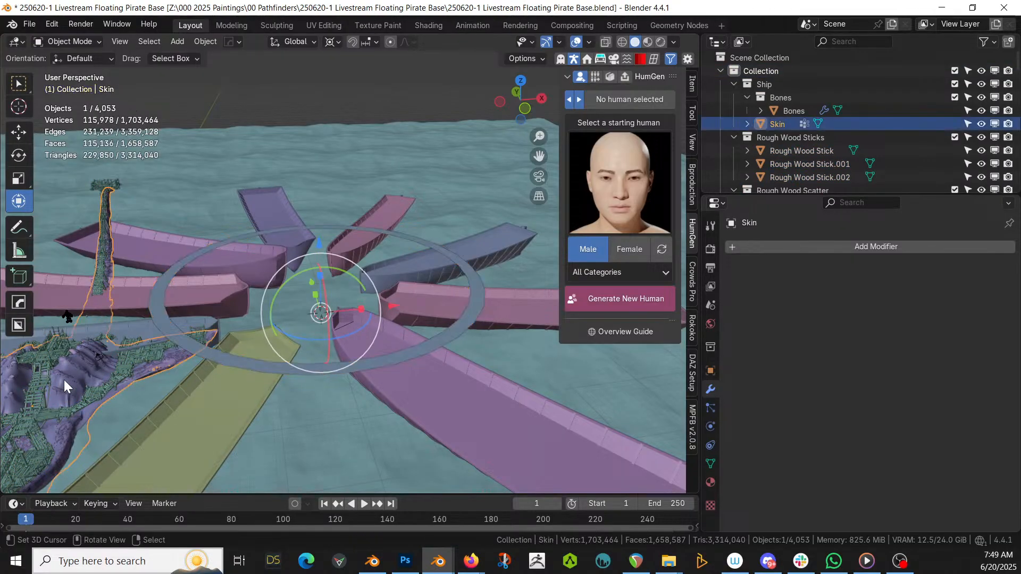
drag(78, 381, 79, 383)
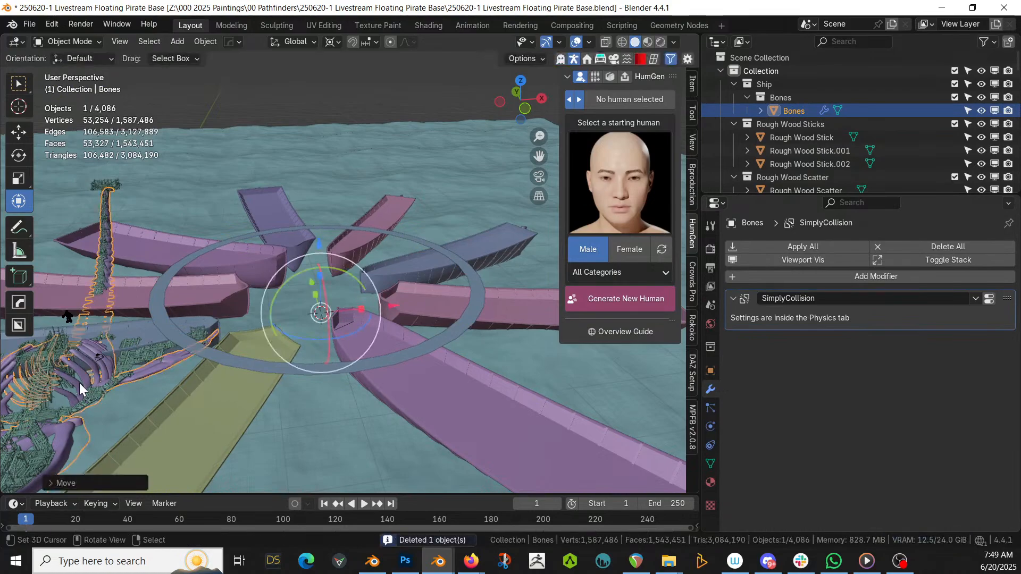
key(Delete)
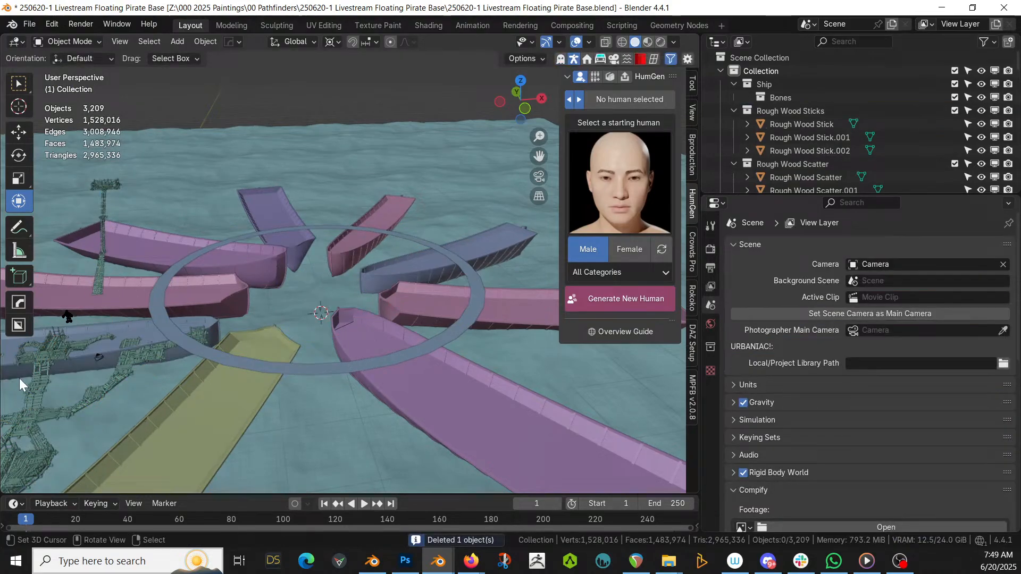
Set the pasted platform's Terrain Collection in its Platform Generator modifier to Structures
click(42, 381)
scroll(872, 404, down, 5)
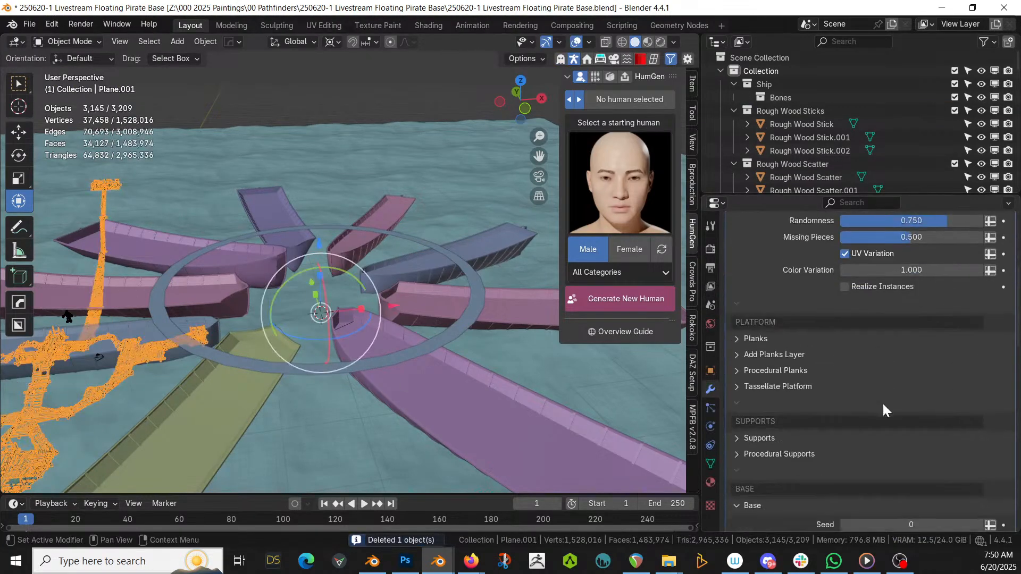
scroll(879, 404, down, 10)
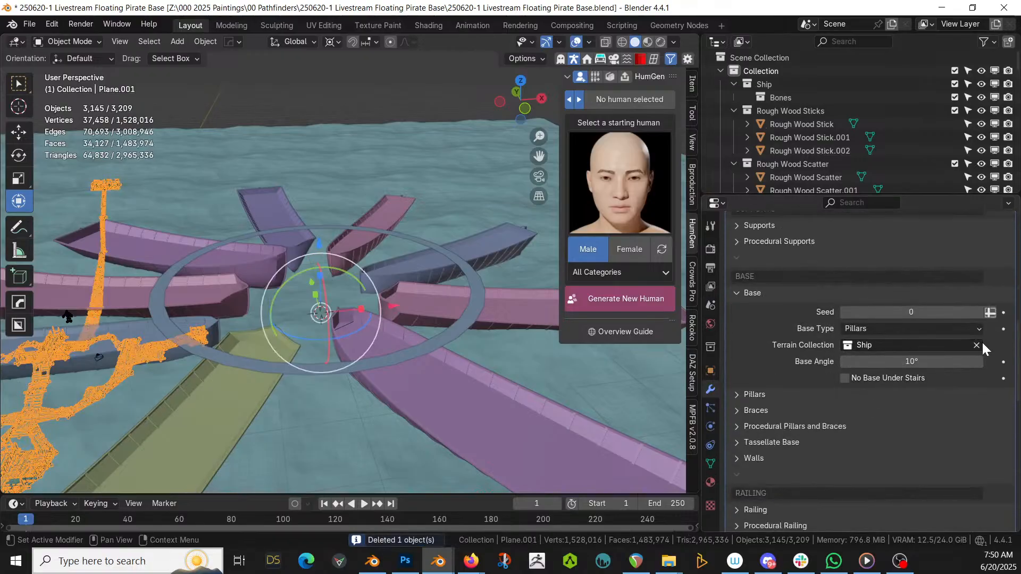
click(977, 345)
click(930, 344)
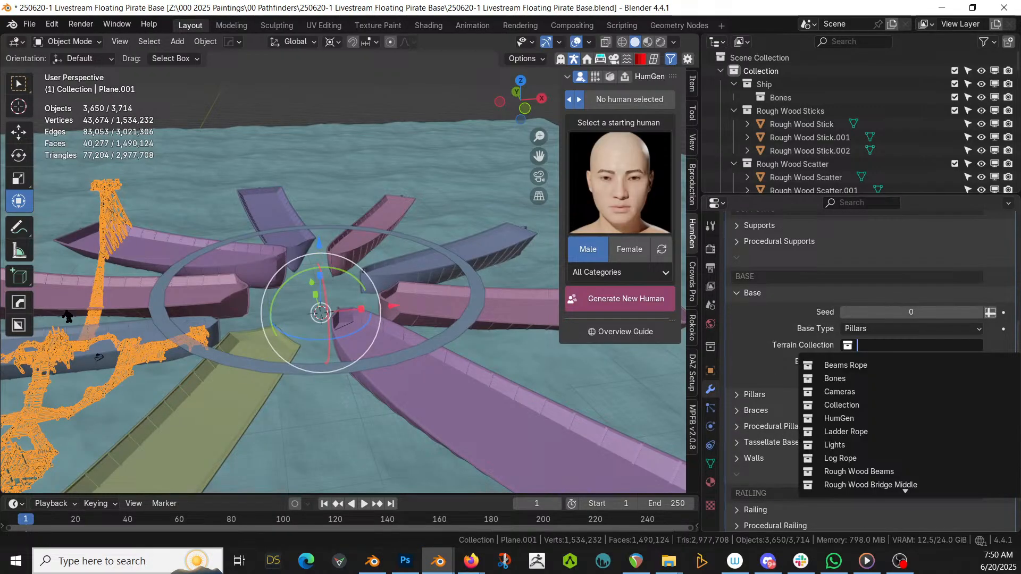
text(Str)
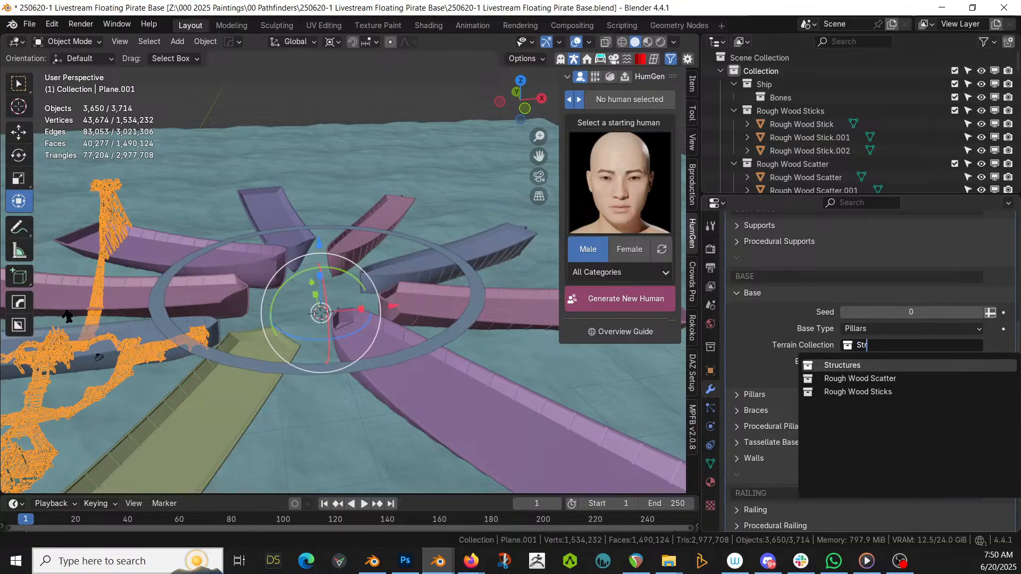
click(842, 366)
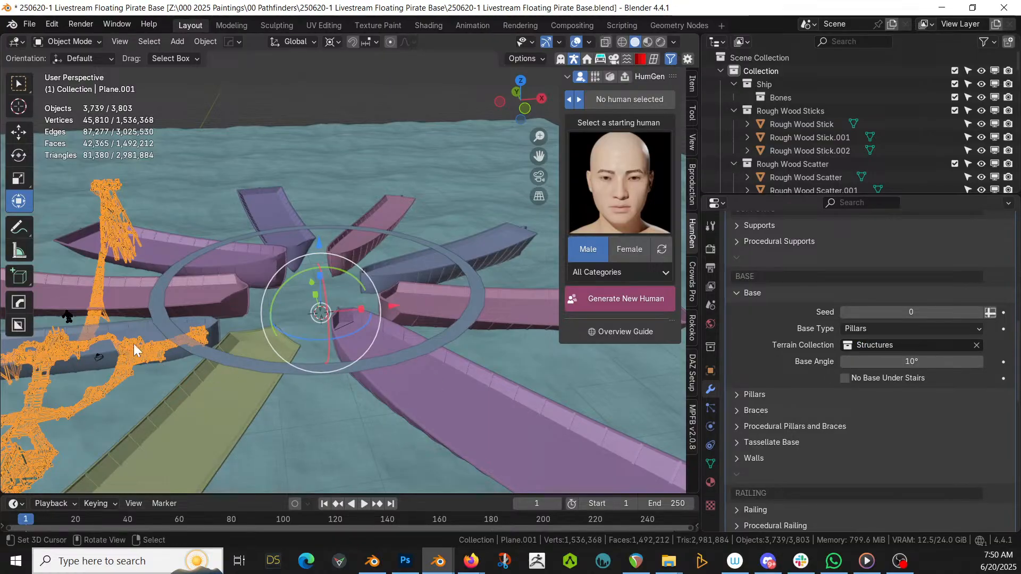
Copy the modifiers from the pasted platform to the flat circular ring between the boats
click(156, 292)
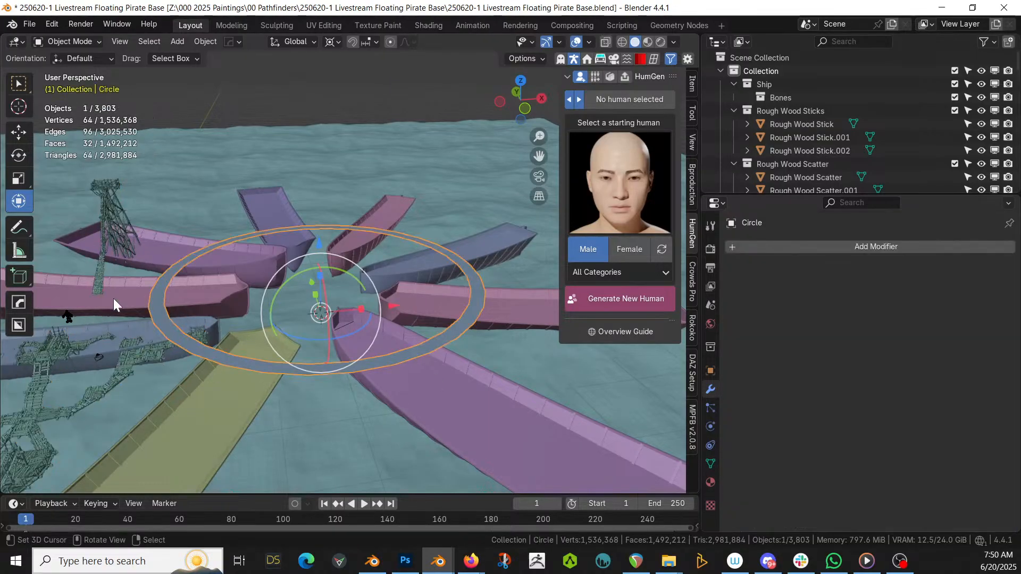
shift+click(54, 346)
key(ctrl+l)
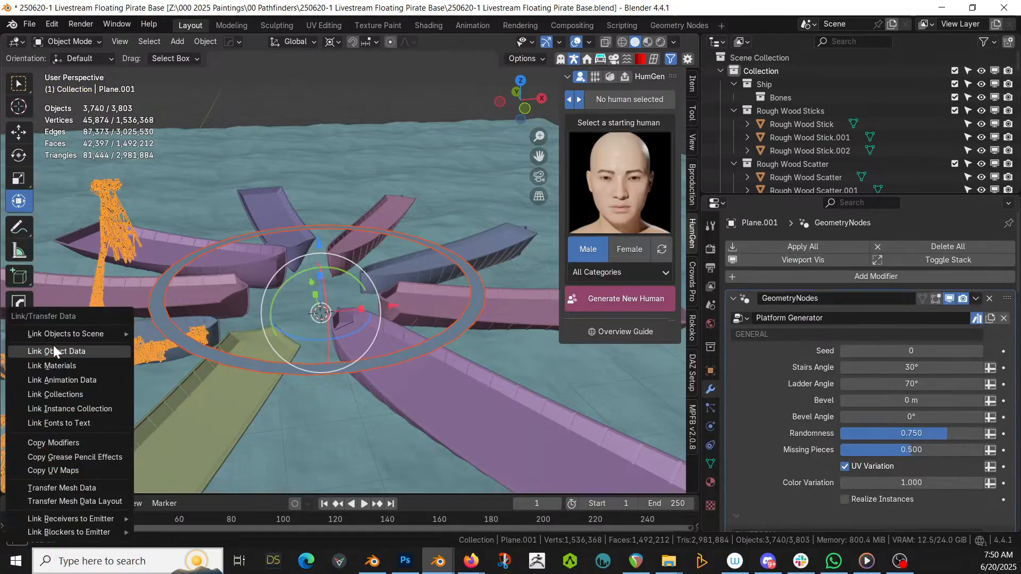
click(100, 442)
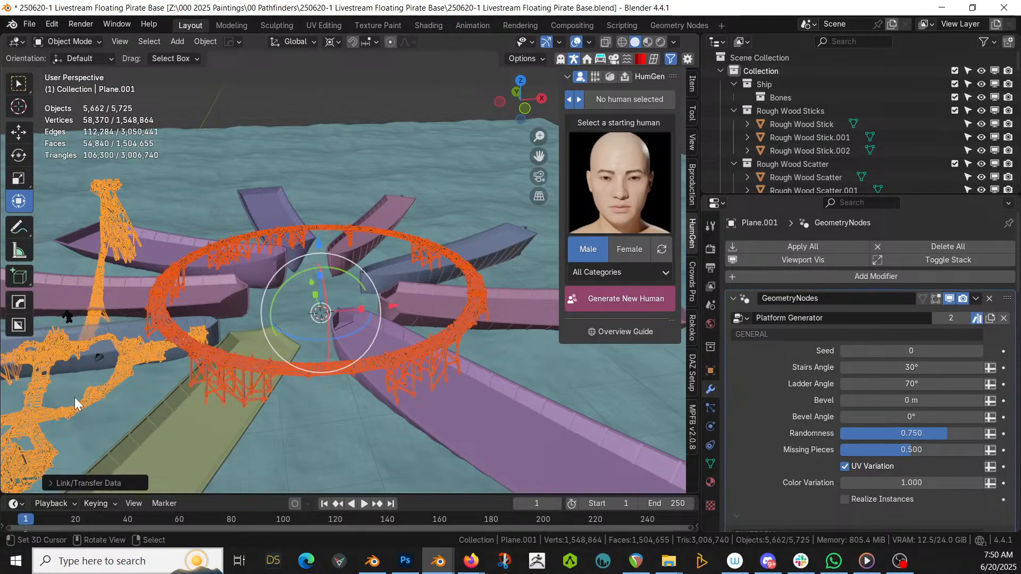
Delete the original pasted platform, keeping only the ring walkway
click(34, 411)
click(34, 411)
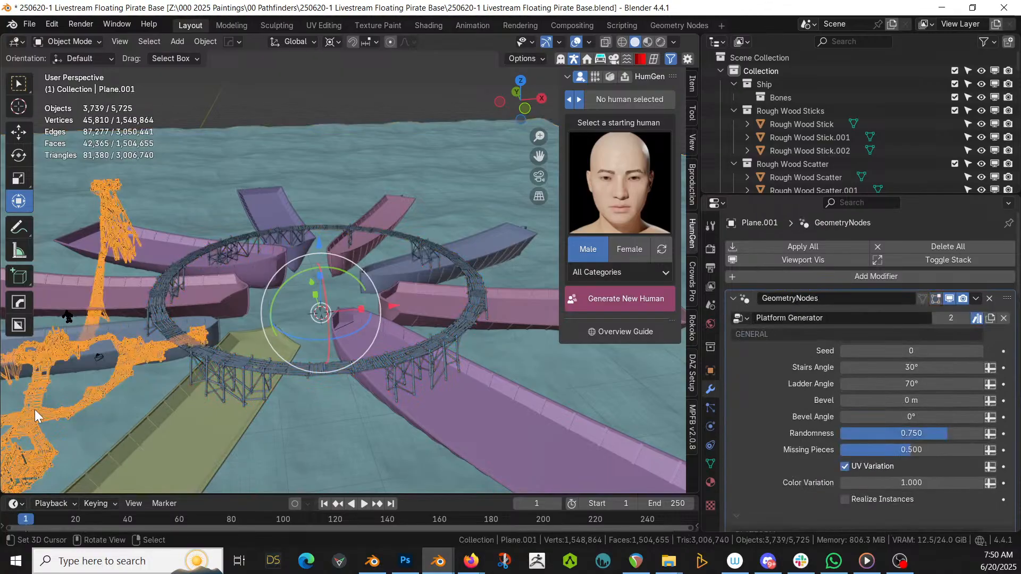
key(Delete)
Edit the ring's mesh and lower two adjacent faces along Z into the pink boat beneath them
middle_drag(233, 413, 201, 427)
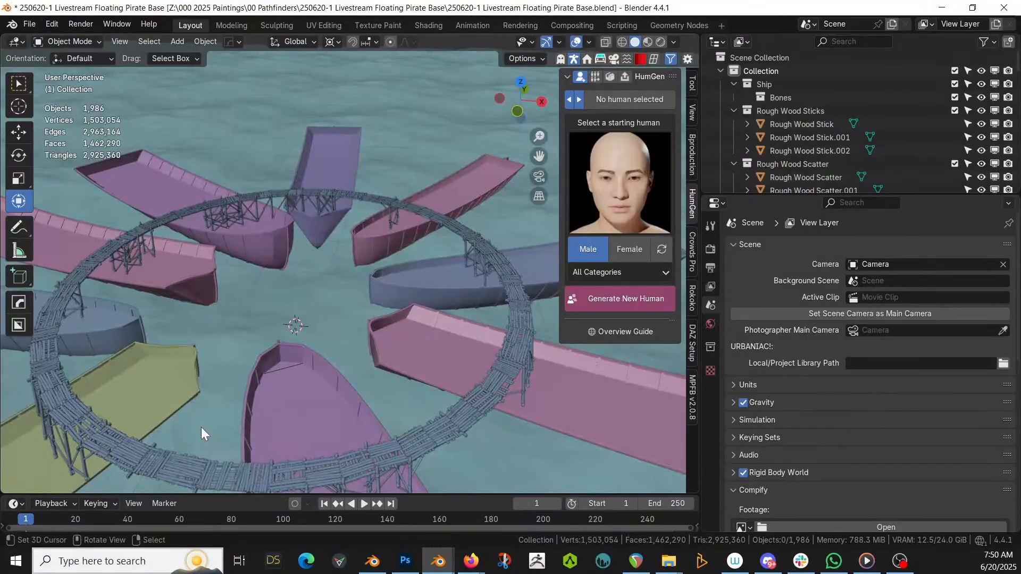
middle_drag(190, 426, 696, 414)
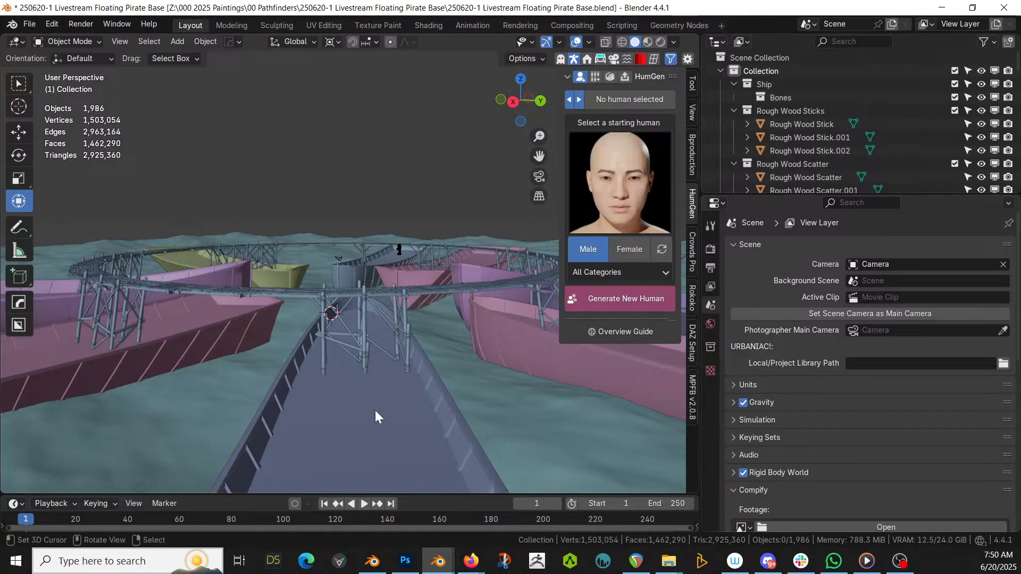
middle_drag(695, 415, 419, 349)
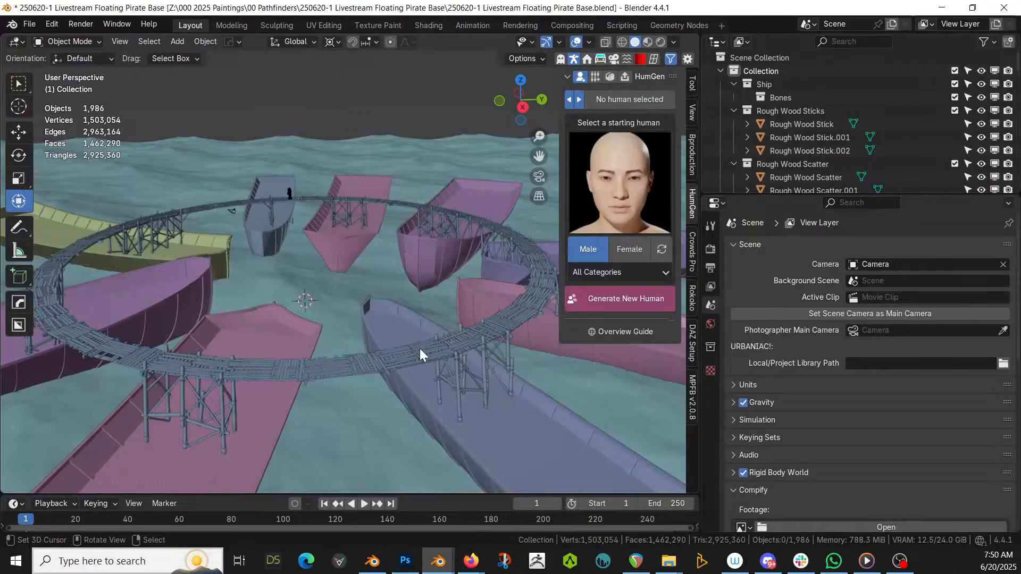
middle_drag(403, 353, 326, 368)
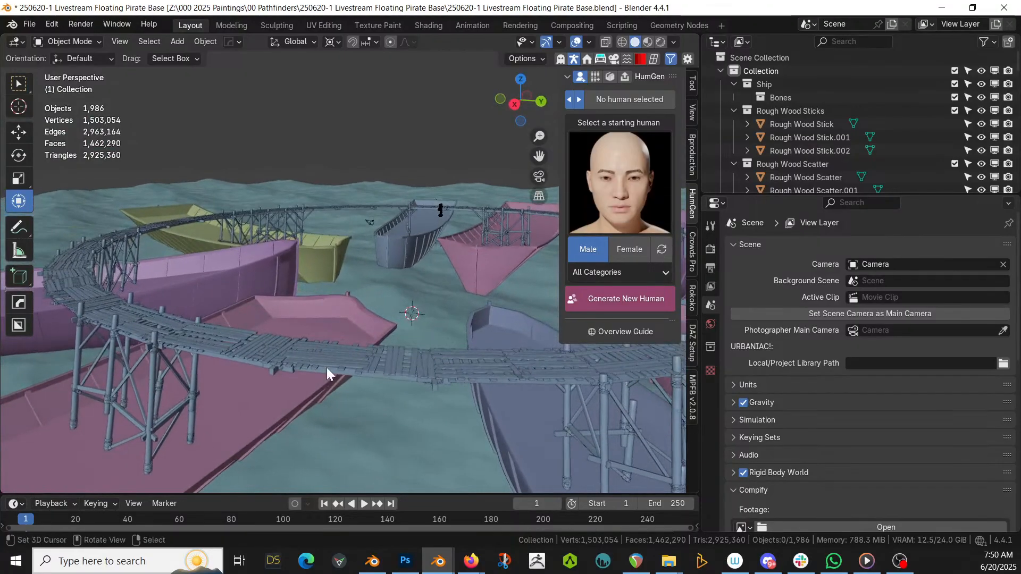
click(283, 353)
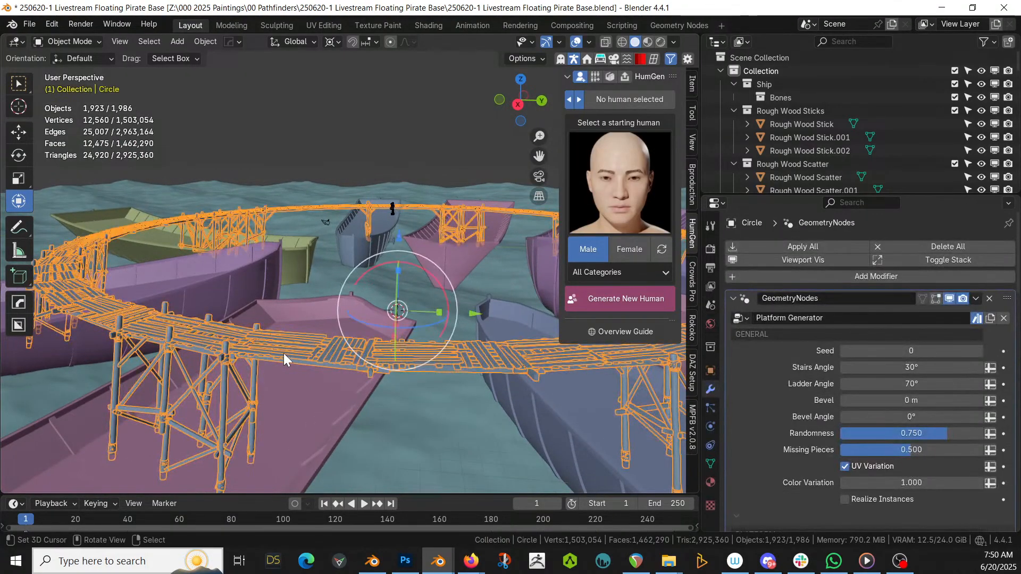
key(Tab)
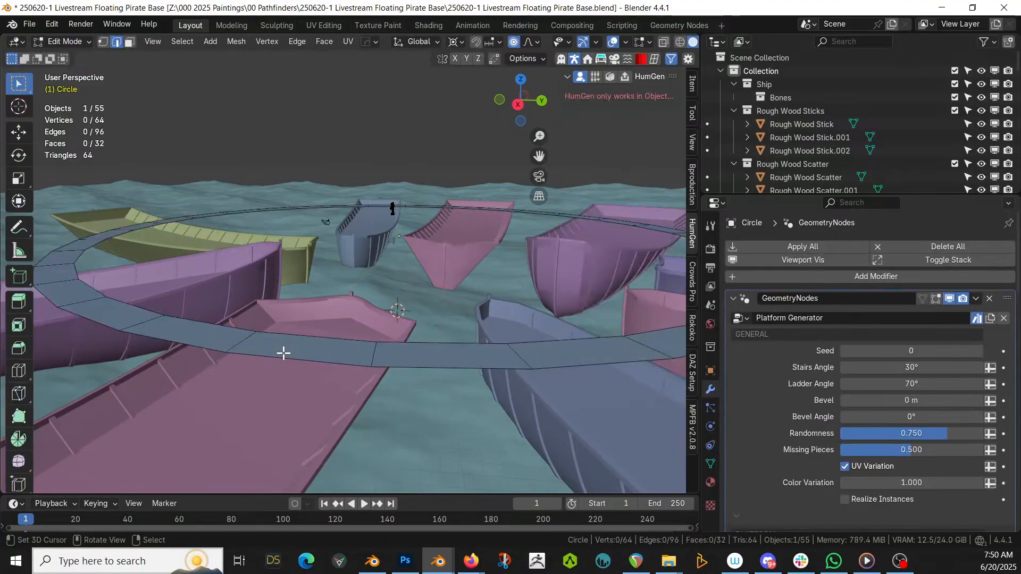
click(192, 333)
key(3)
click(191, 334)
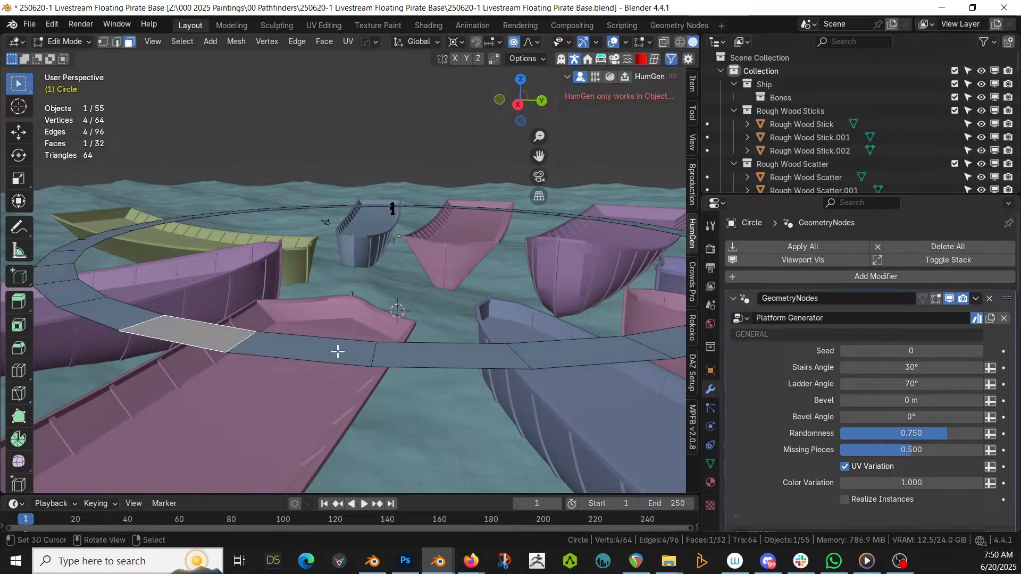
shift+click(335, 352)
middle_drag(335, 352, 383, 341)
key(g)
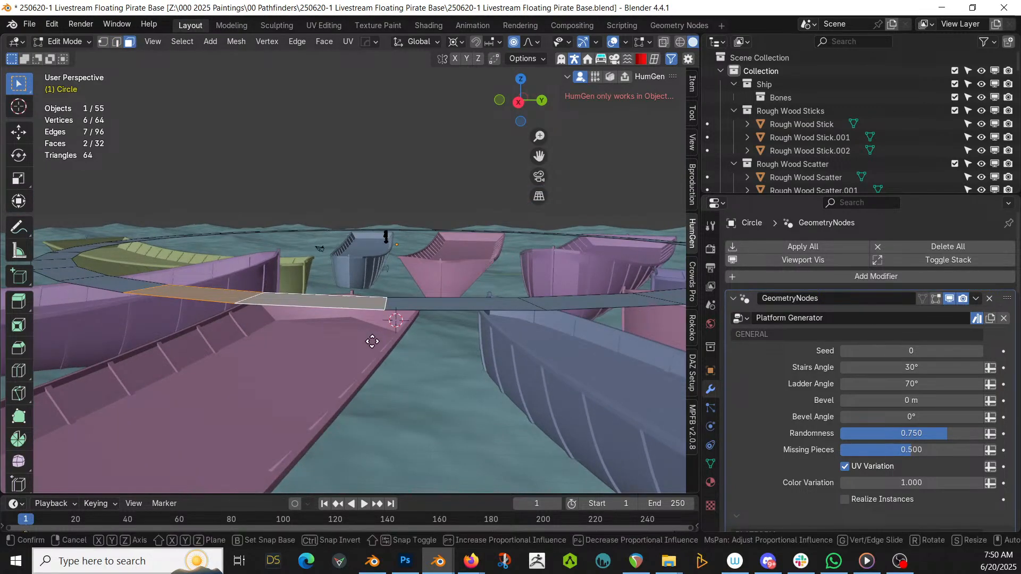
key(z)
click(372, 359)
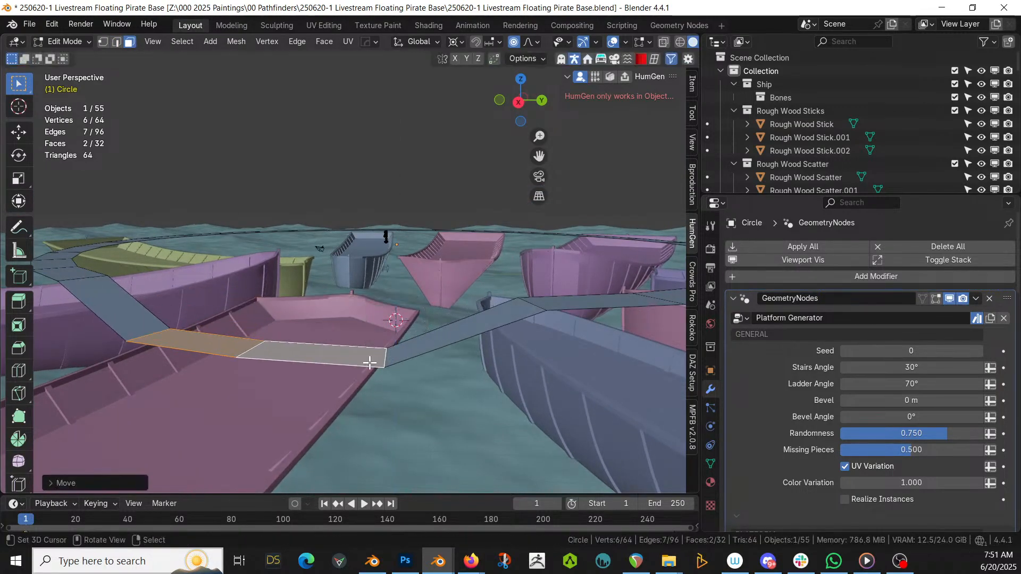
Lower the two ring faces above the neighbouring purple boat by about 1.5 m along Z
middle_drag(372, 359, 486, 365)
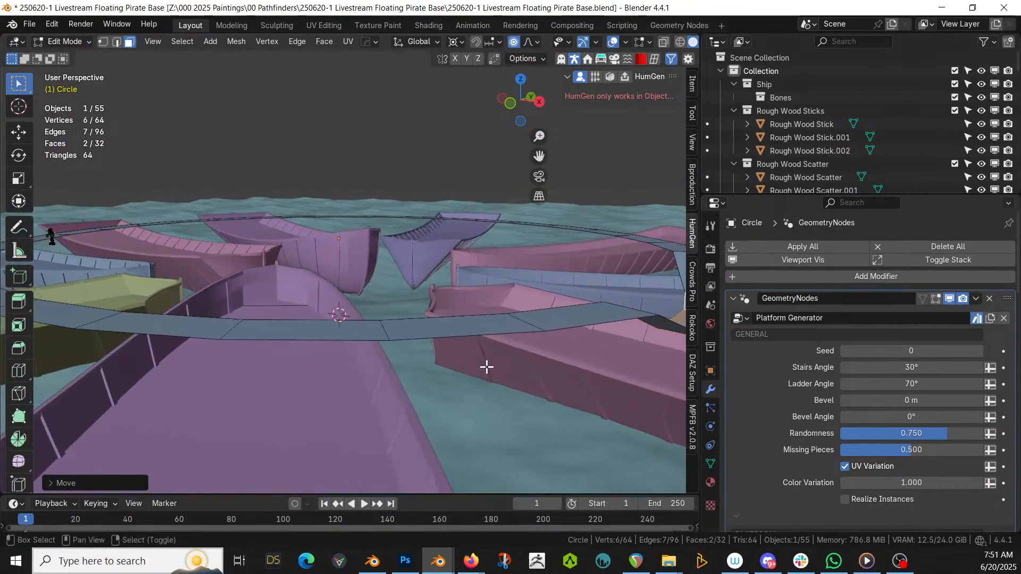
click(198, 323)
shift+click(317, 330)
key(g)
key(z)
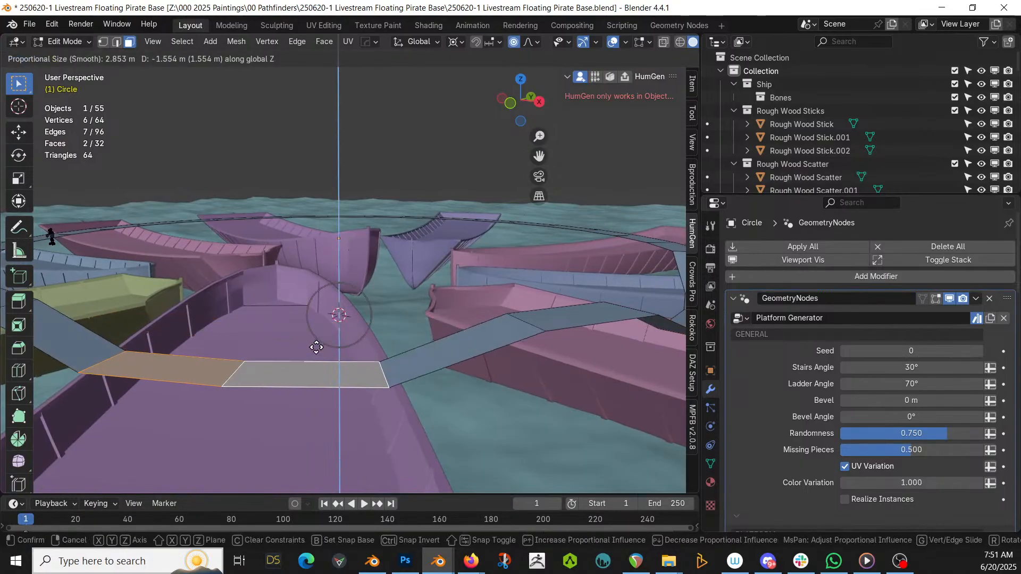
click(317, 342)
Lower the single ring face above the yellow-green boat by about 1.7 m along Z
middle_drag(316, 342, 407, 298)
middle_drag(303, 296, 409, 301)
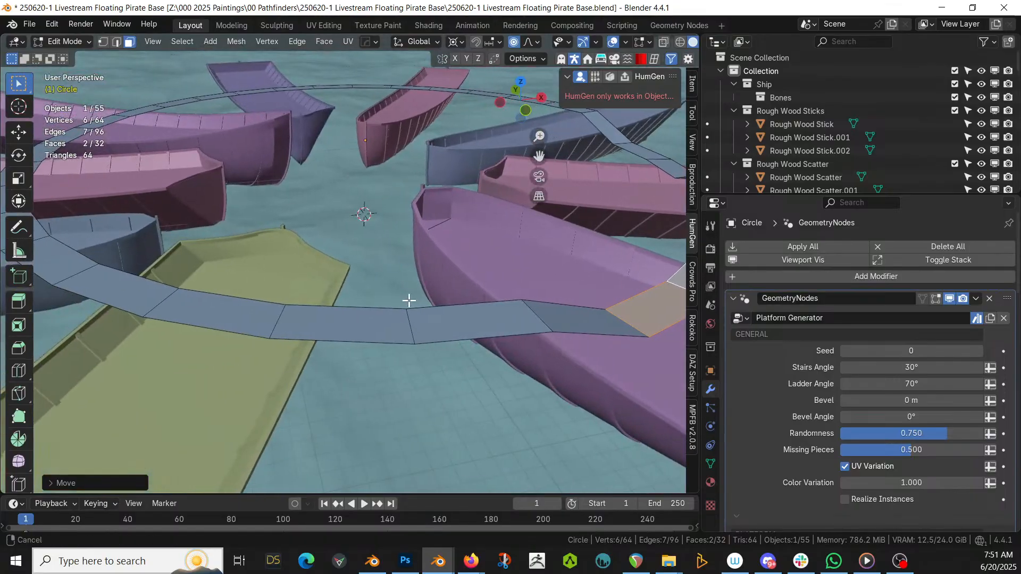
click(239, 326)
middle_drag(244, 324, 262, 298)
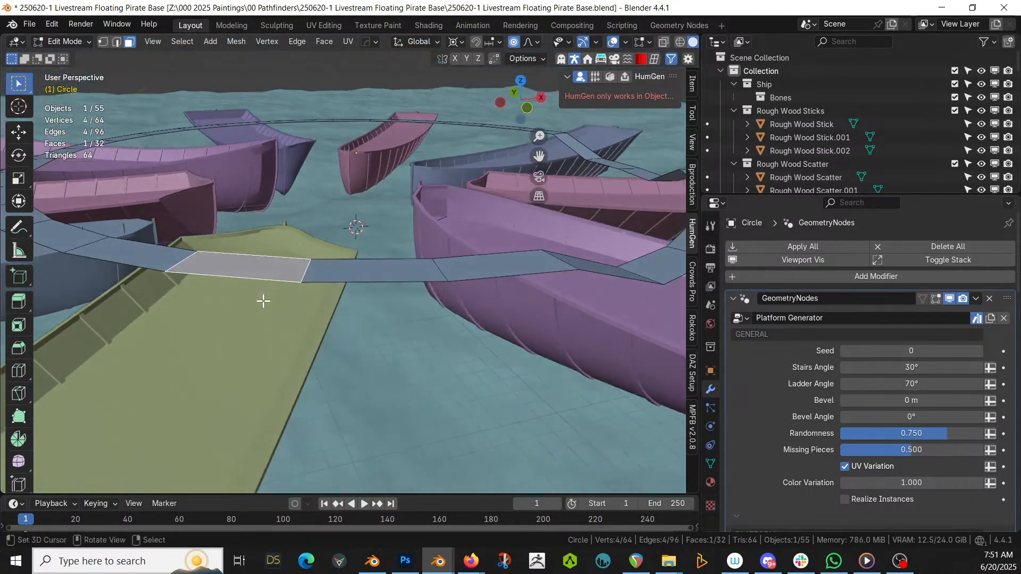
key(g)
key(z)
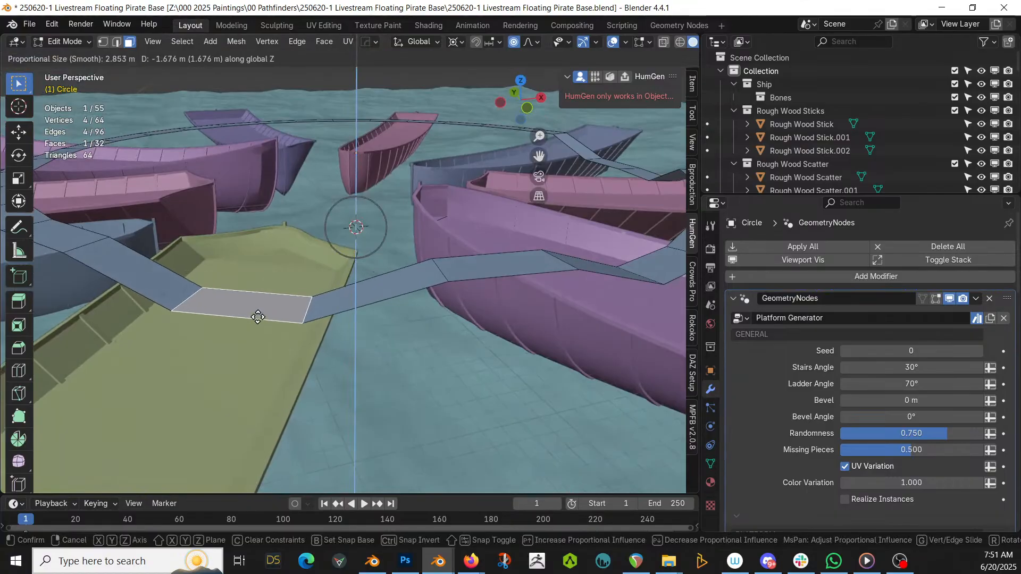
click(258, 316)
middle_drag(257, 318, 317, 299)
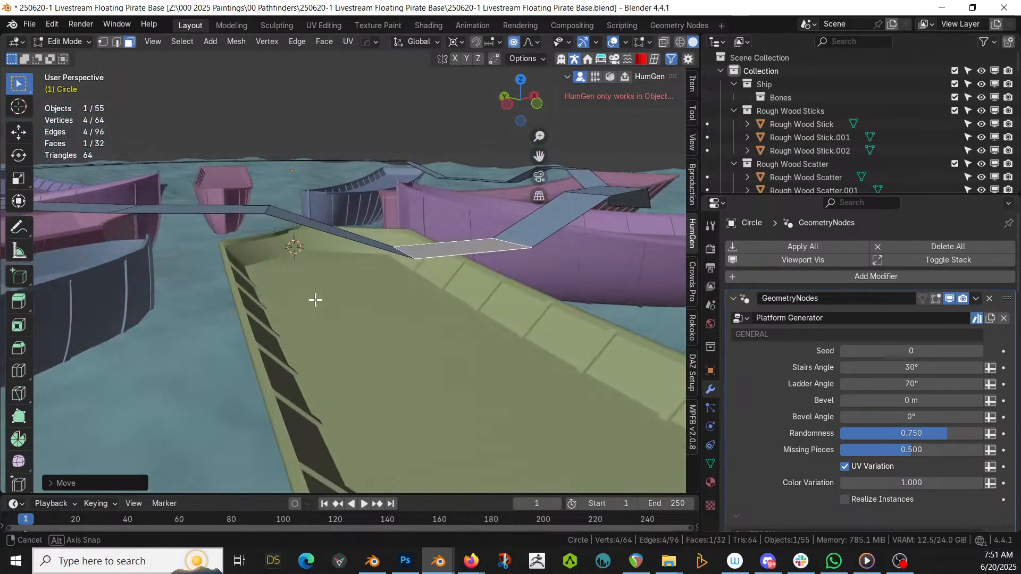
Undo the single face's last move and lower the three adjacent ring faces above the yellow-green boat by about 3.2 m along Z
key(ctrl+z)
shift+click(363, 206)
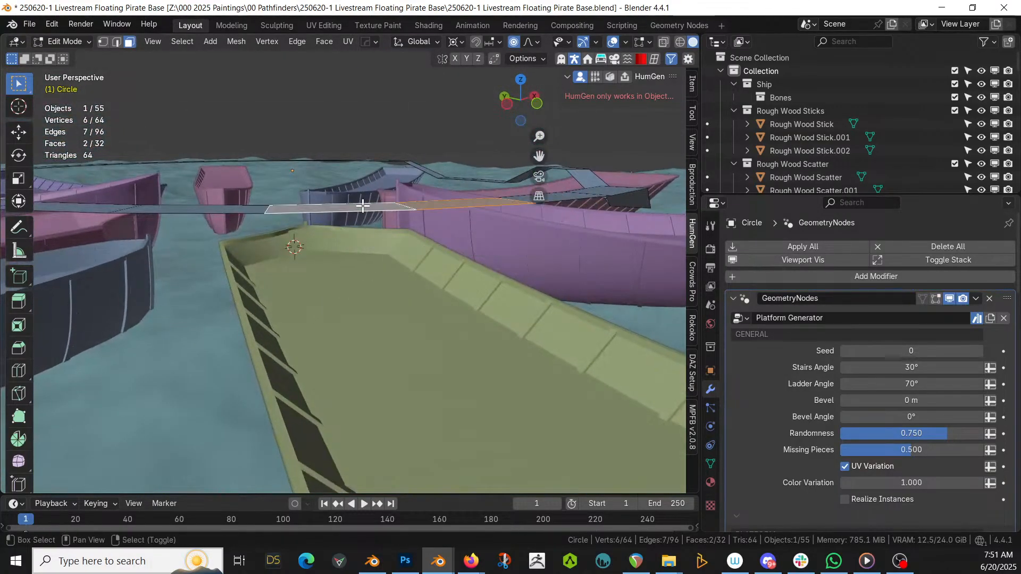
shift+click(216, 209)
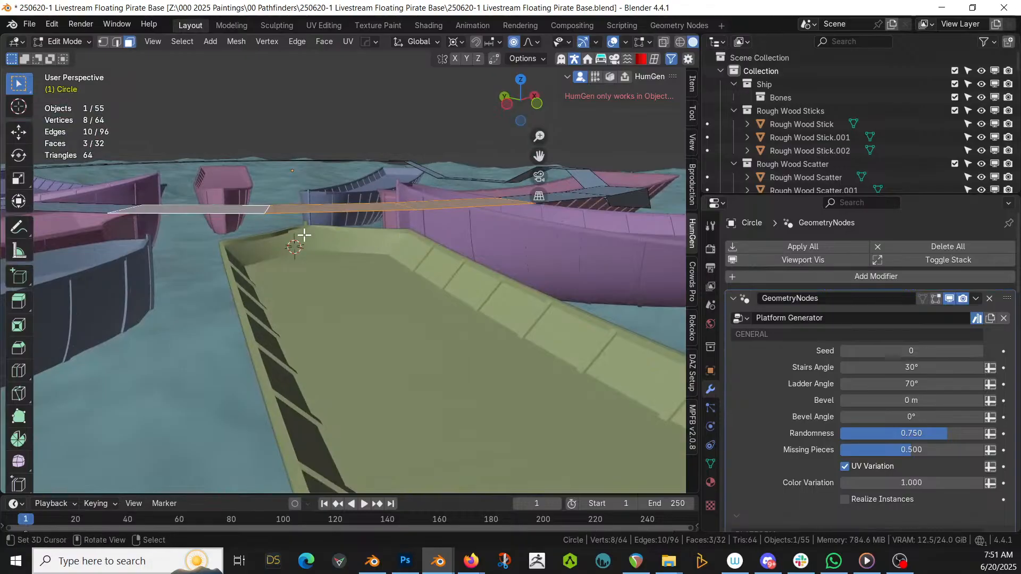
key(g)
key(z)
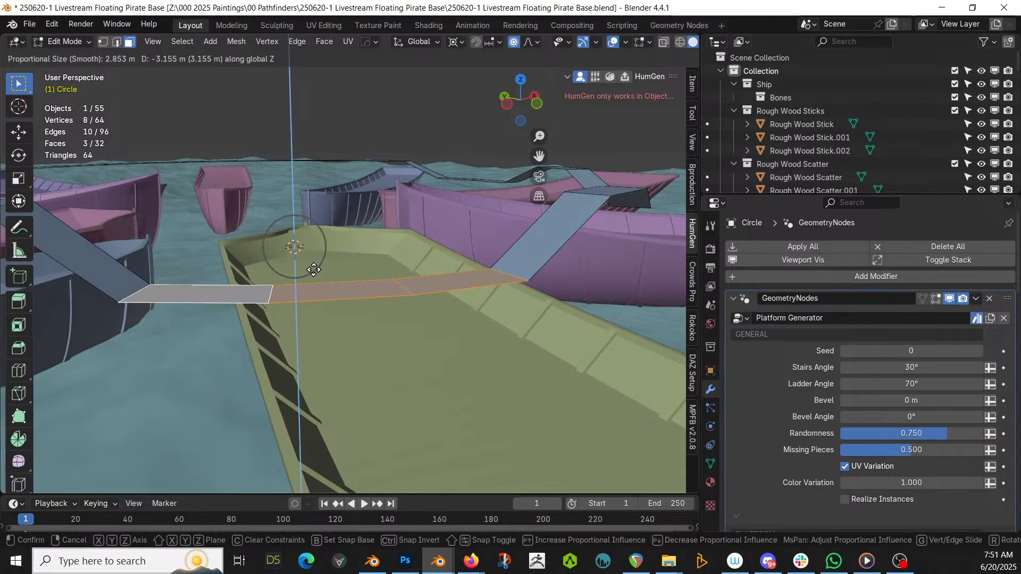
click(313, 268)
Lower the two adjacent ring faces above the neighbouring blue boat by about 2.6 m along Z
middle_drag(312, 266, 447, 241)
click(353, 346)
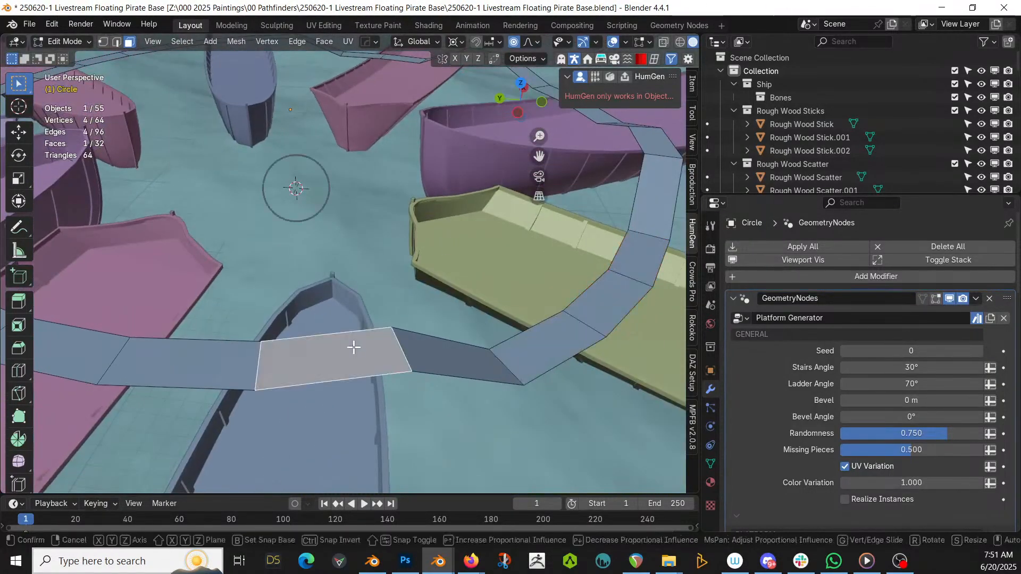
middle_drag(353, 346, 379, 362)
key(KP_7)
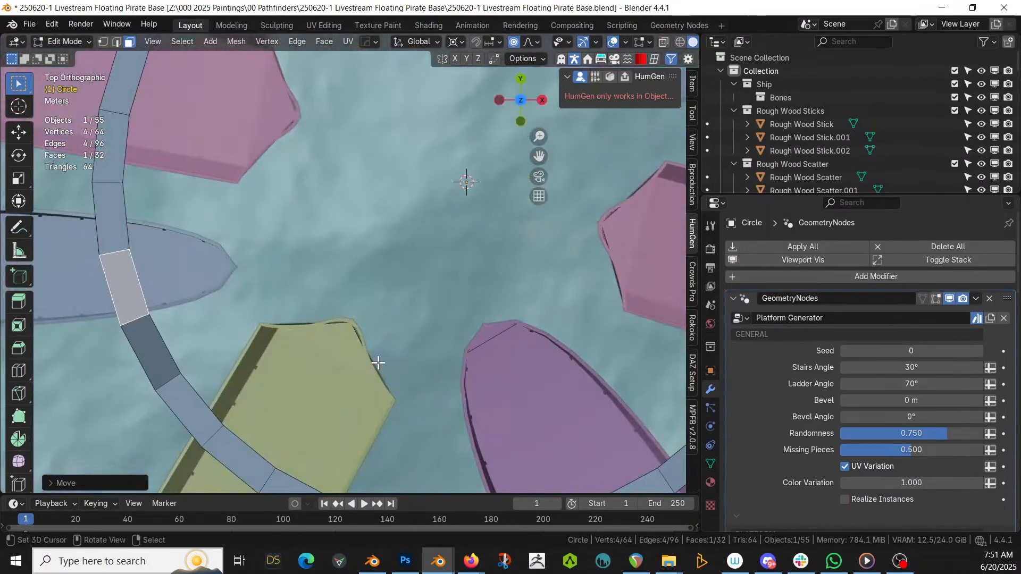
shift+click(110, 232)
middle_drag(109, 233, 313, 143)
key(g)
key(z)
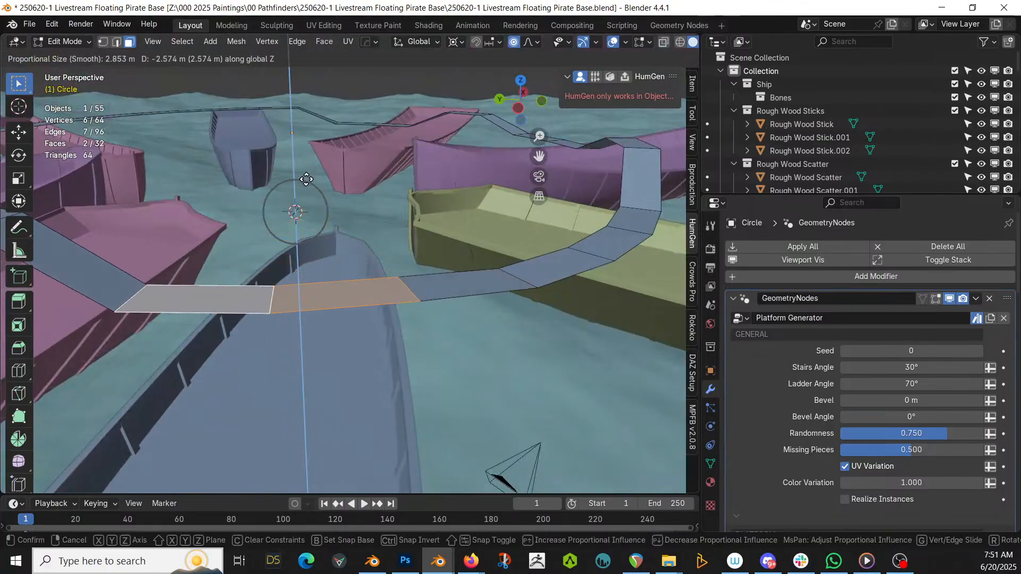
click(298, 186)
Lower the two adjacent ring faces above the pink boat beside the blue one by about 2.9 m along Z
middle_drag(296, 182, 342, 175)
click(256, 256)
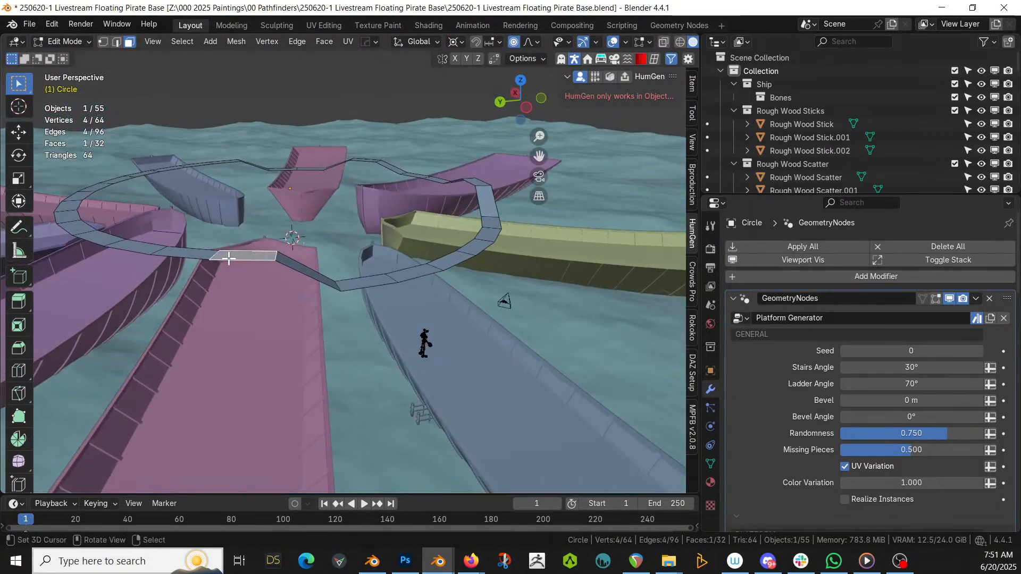
shift+click(192, 255)
key(g)
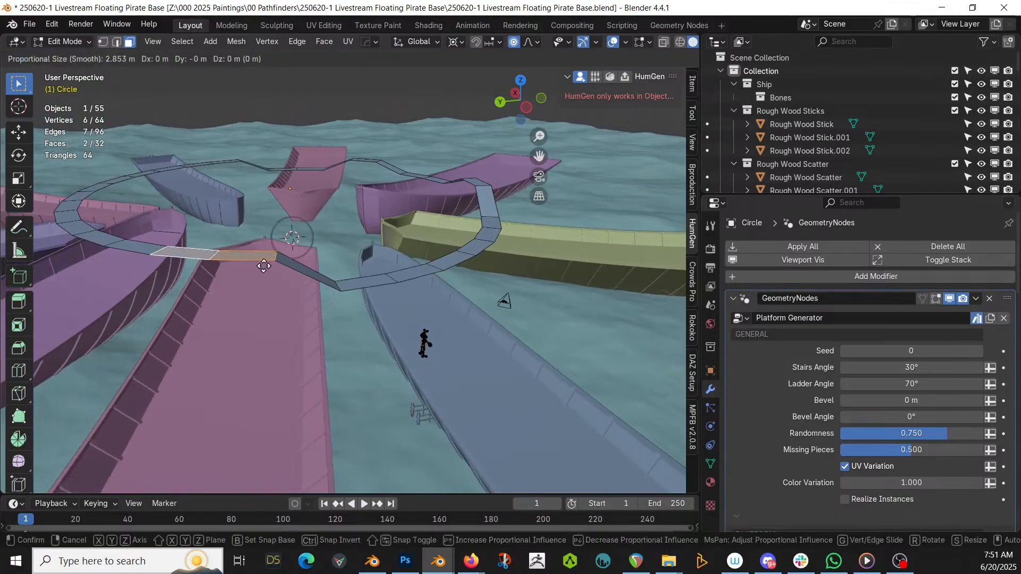
key(z)
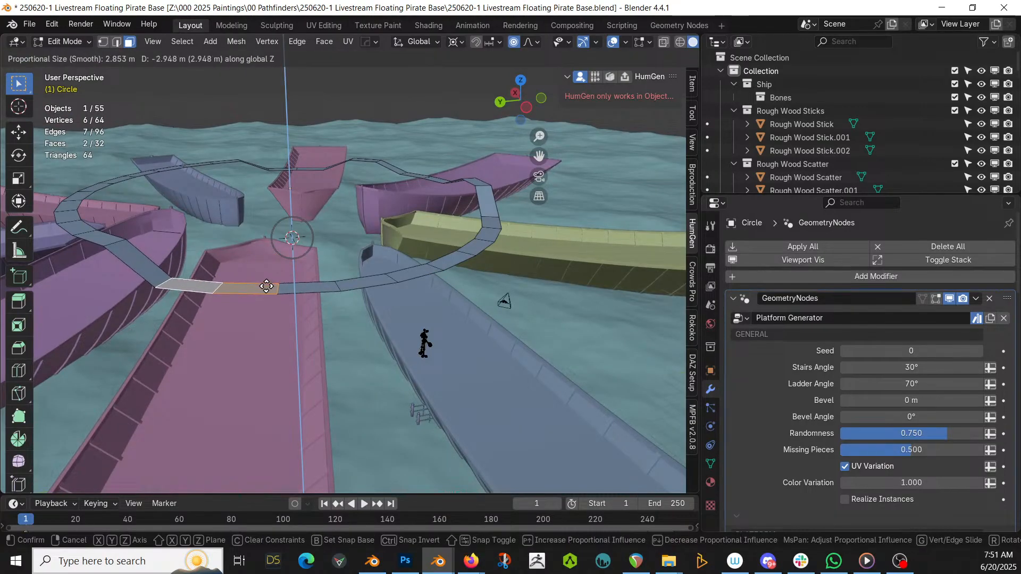
click(267, 286)
Lower the two adjacent ring faces above the purple boat after the pink one by about 2.6 m along Z
middle_drag(267, 286, 285, 258)
click(243, 241)
shift+click(193, 244)
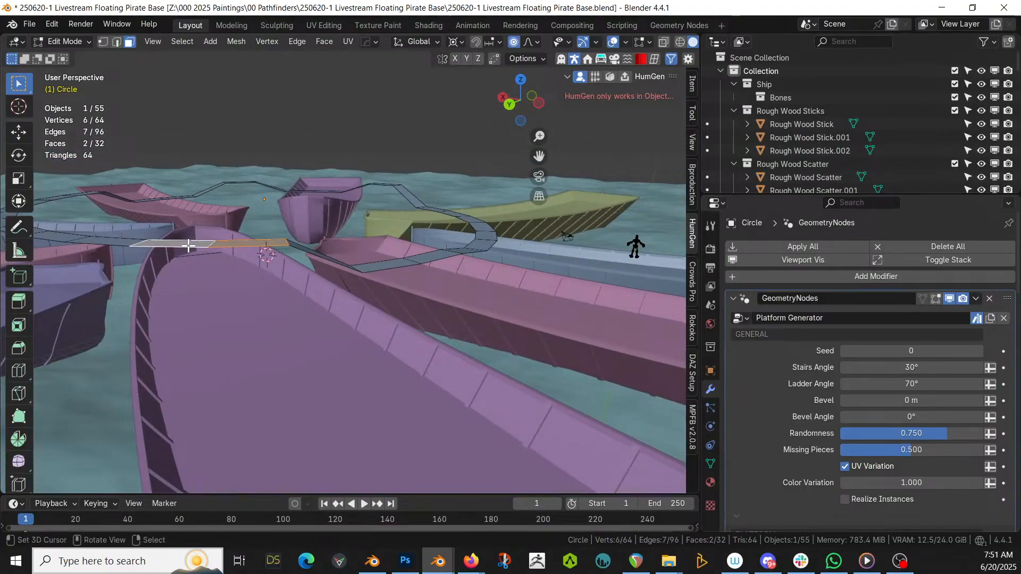
key(g)
key(z)
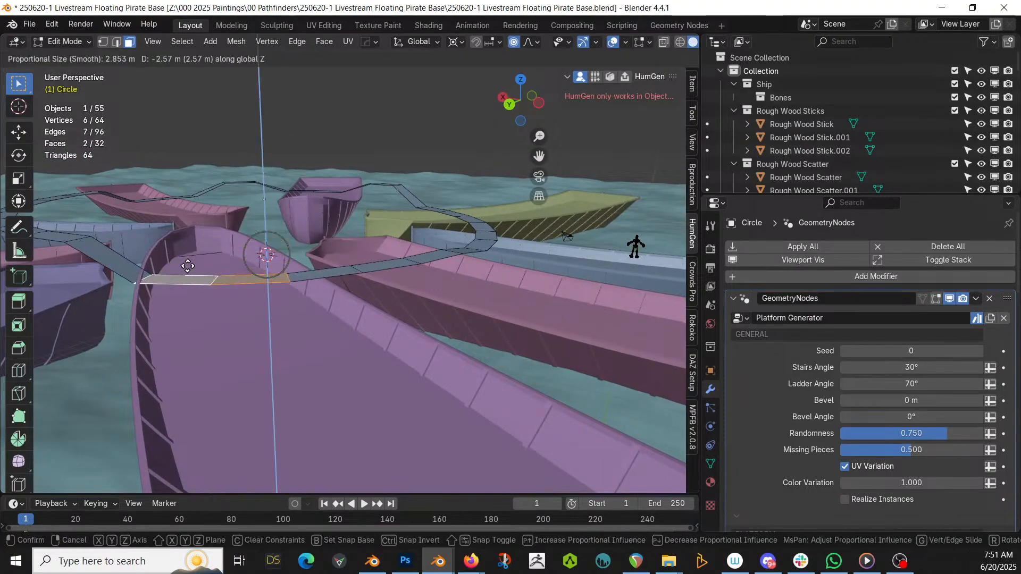
click(185, 261)
Lower the ring section above the violet-blue boat along Z
middle_drag(185, 261, 332, 297)
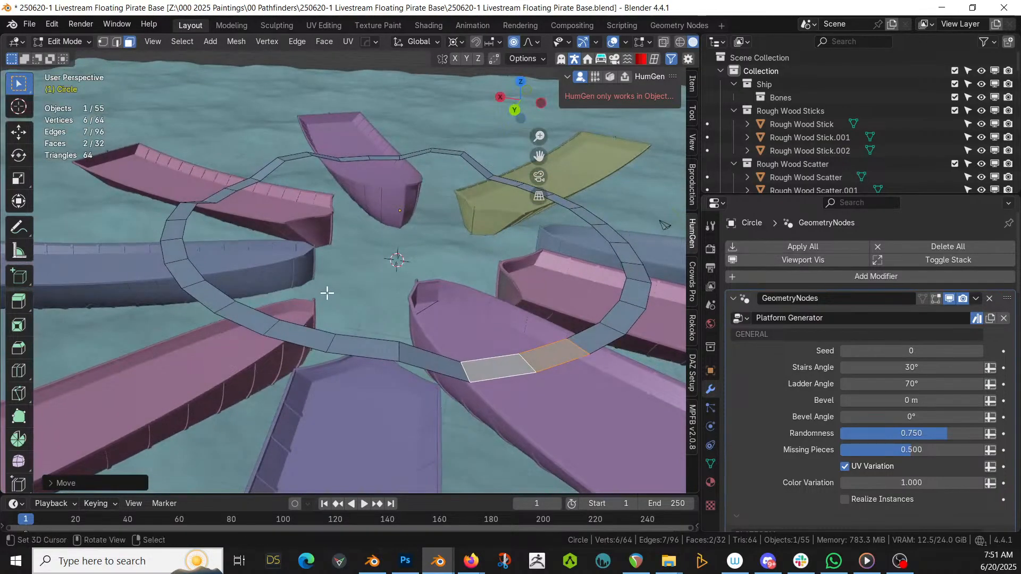
middle_drag(364, 339, 401, 330)
key(g)
key(z)
click(356, 346)
Lower the single ring face above the pink boat next to the violet-blue one along Z
click(387, 274)
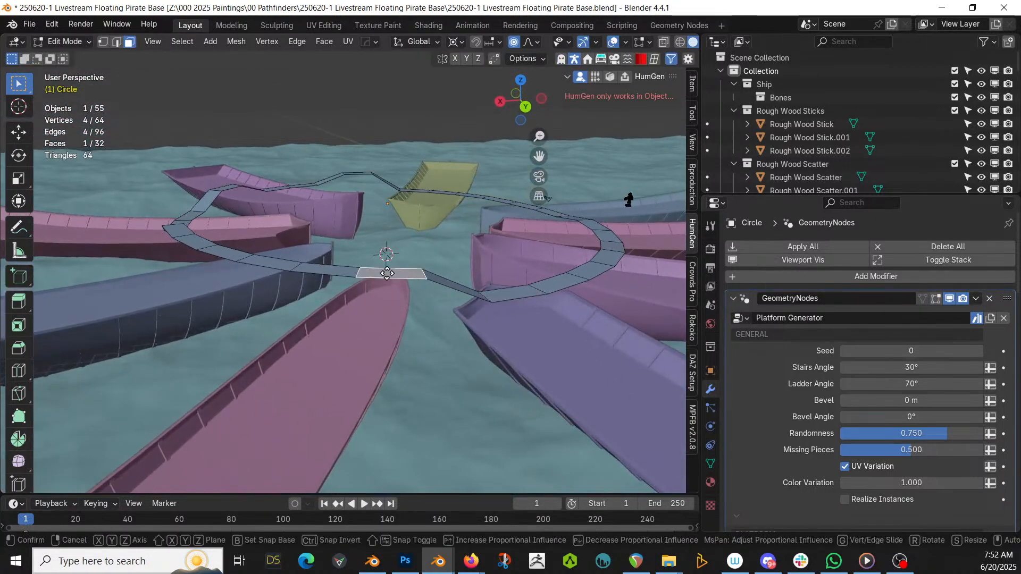
key(g)
key(z)
click(381, 292)
Try to lower the three adjacent ring faces above the dark blue boat along Z
middle_drag(380, 291, 342, 271)
click(317, 271)
key(g)
key(z)
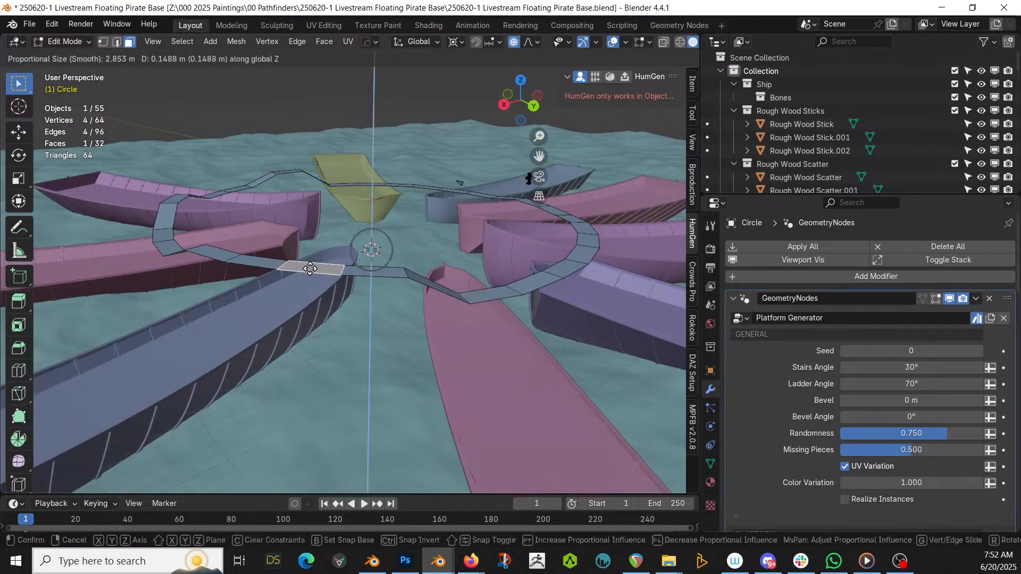
right_click(305, 283)
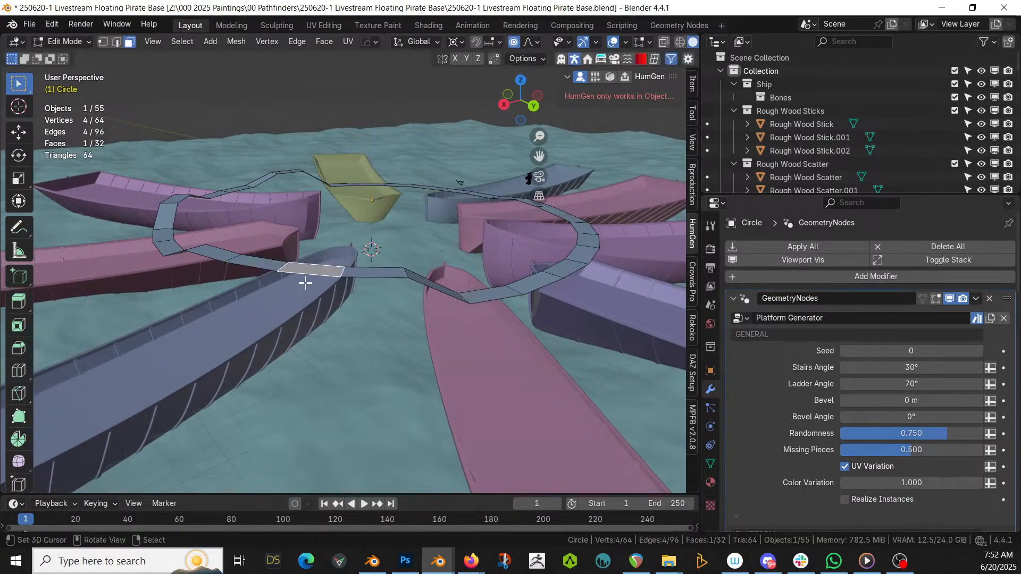
shift+click(366, 273)
shift+click(272, 264)
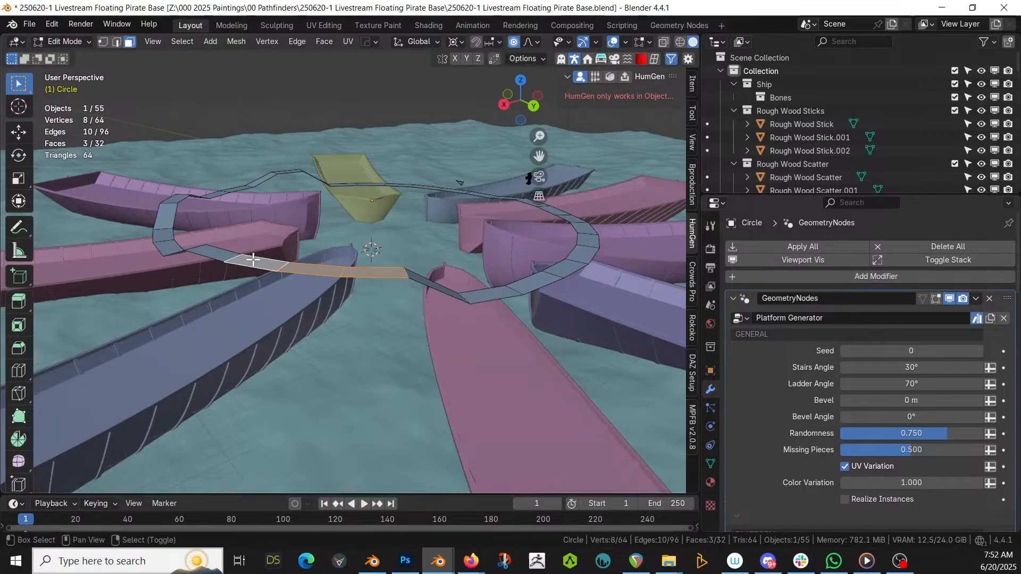
key(g)
key(z)
right_click(321, 299)
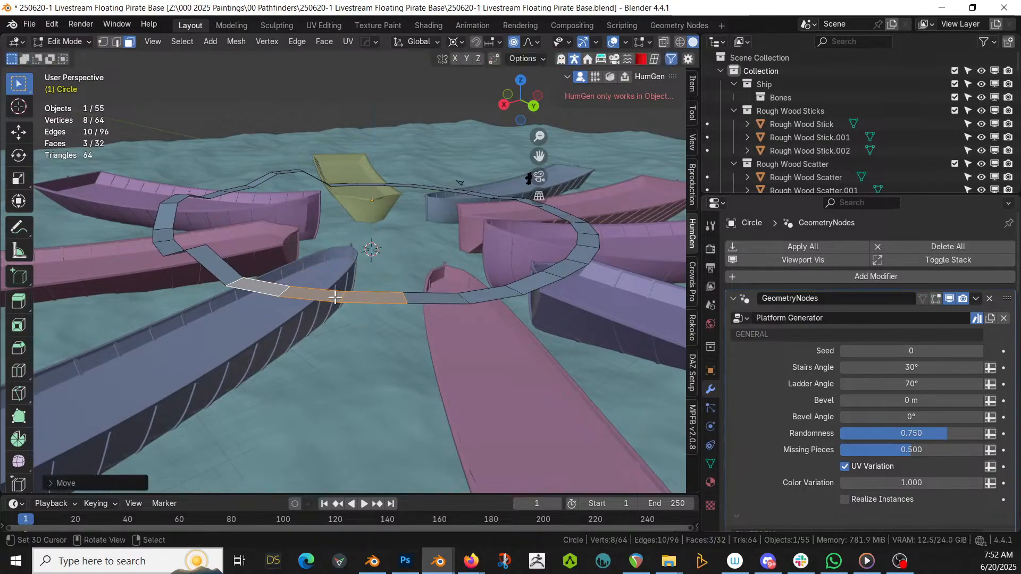
Add the adjacent fourth face to the selection and lower all four faces above the dark blue boat by about 3.3 m along Z
middle_drag(365, 246, 364, 289)
shift+click(270, 257)
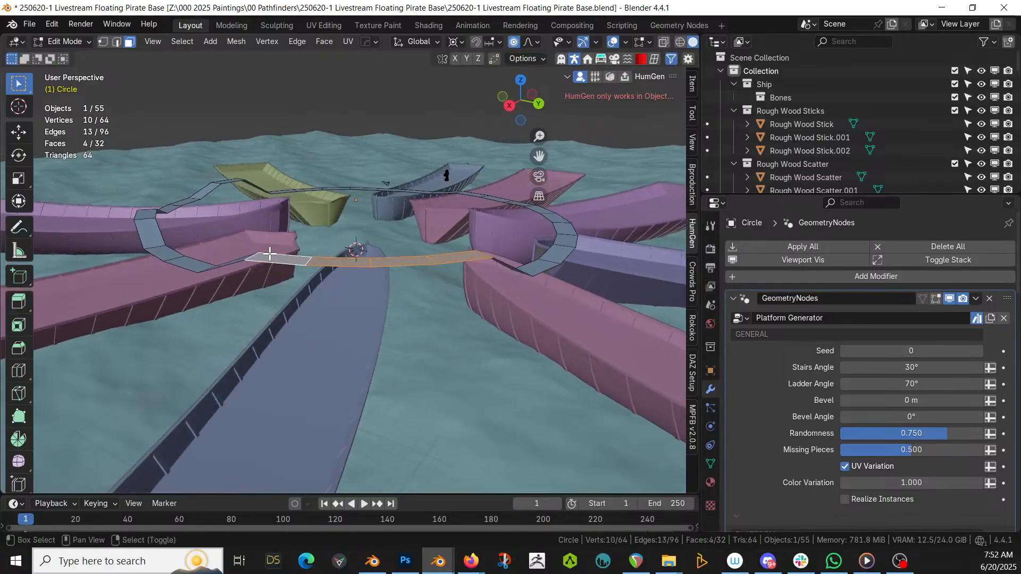
key(g)
key(z)
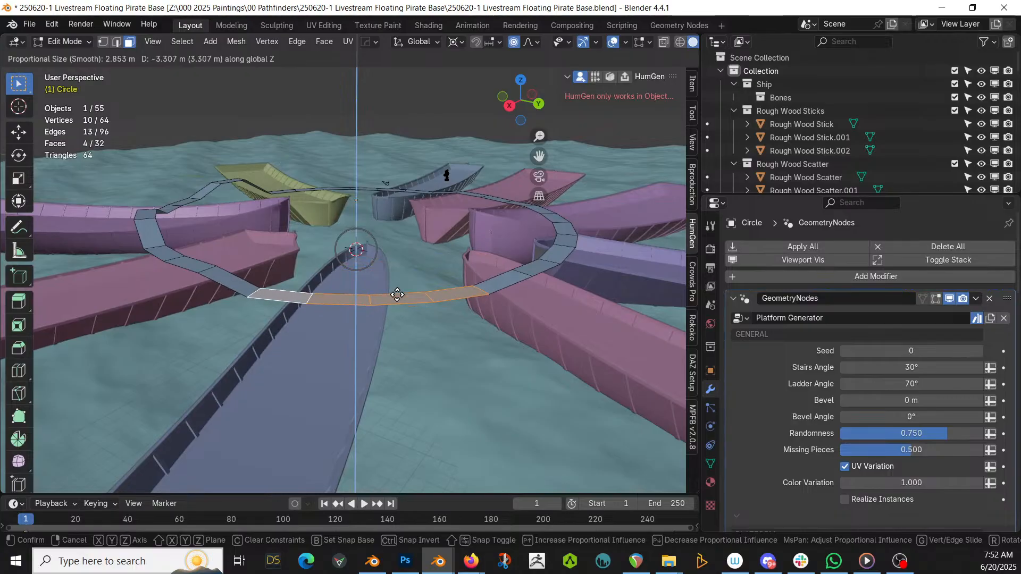
click(397, 298)
Return the ring to Object Mode and examine the generated walkway over the boats from several angles
key(Tab)
middle_drag(333, 296, 143, 280)
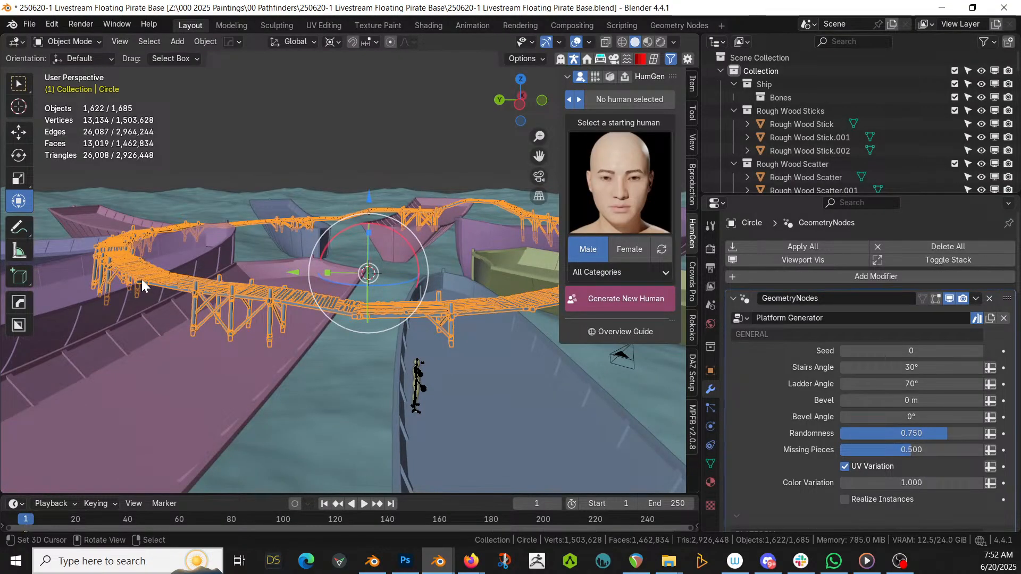
middle_drag(525, 335, 263, 352)
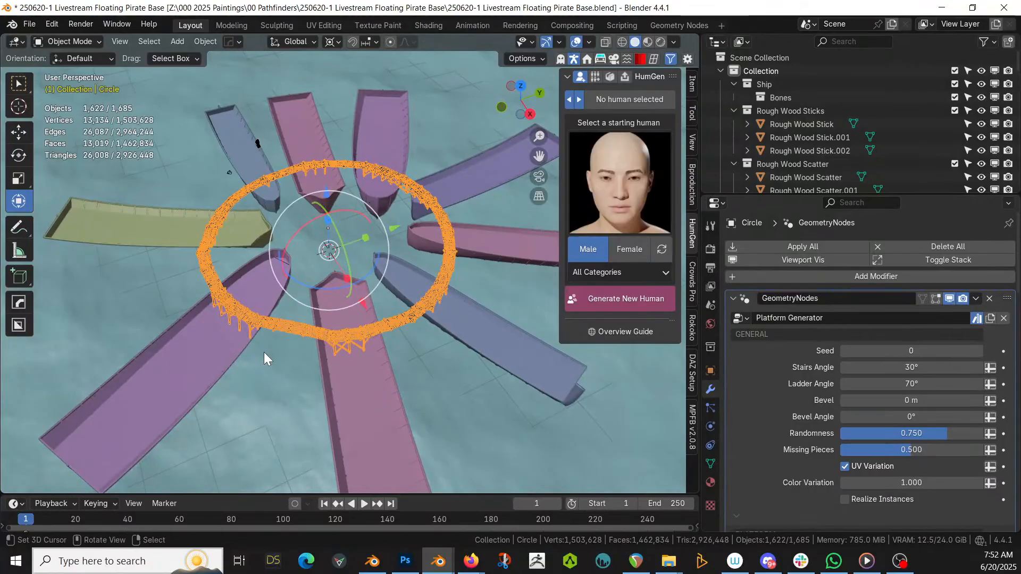
scroll(264, 352, up, 4)
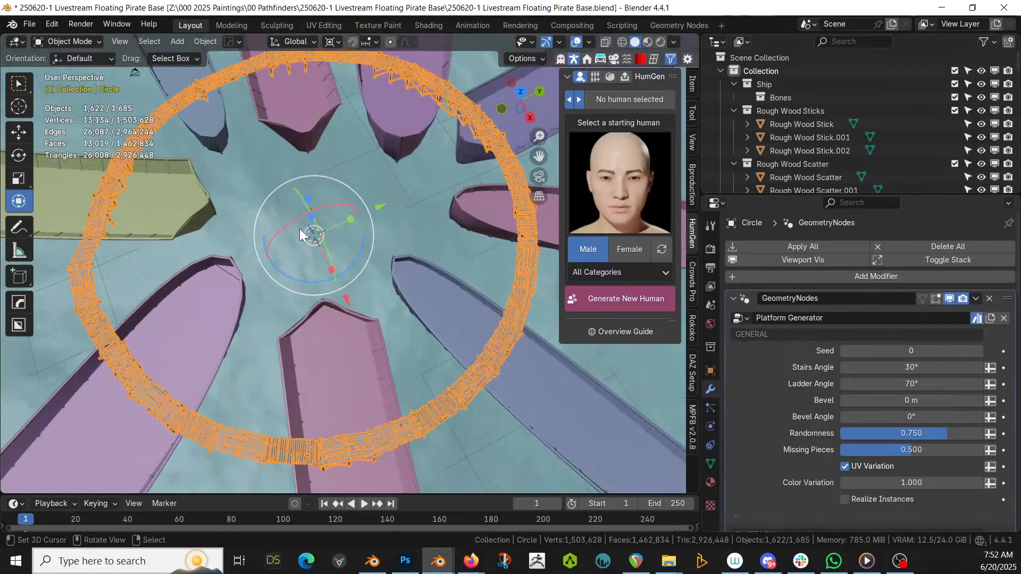
middle_drag(298, 229, 330, 229)
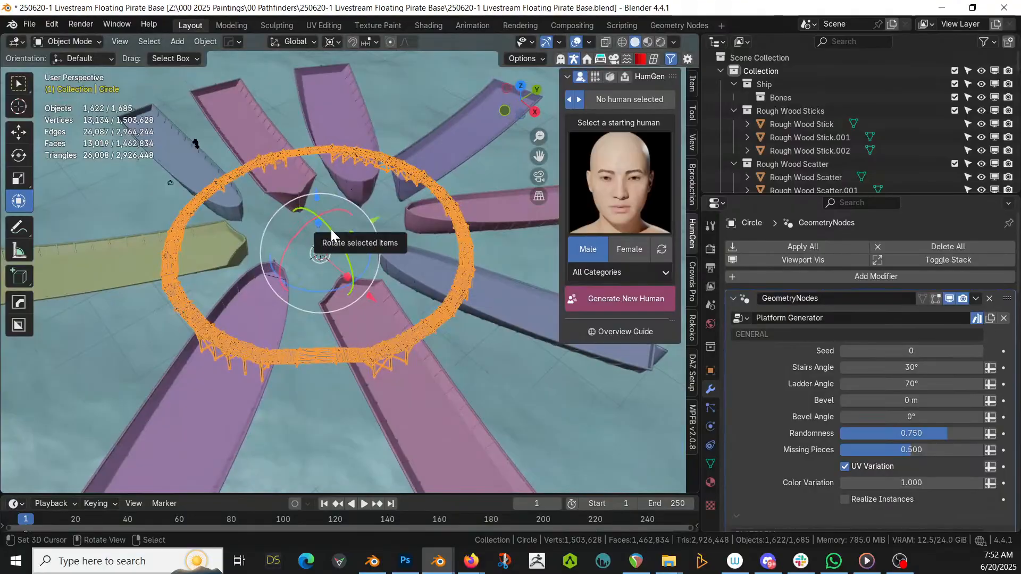
scroll(331, 229, down, 4)
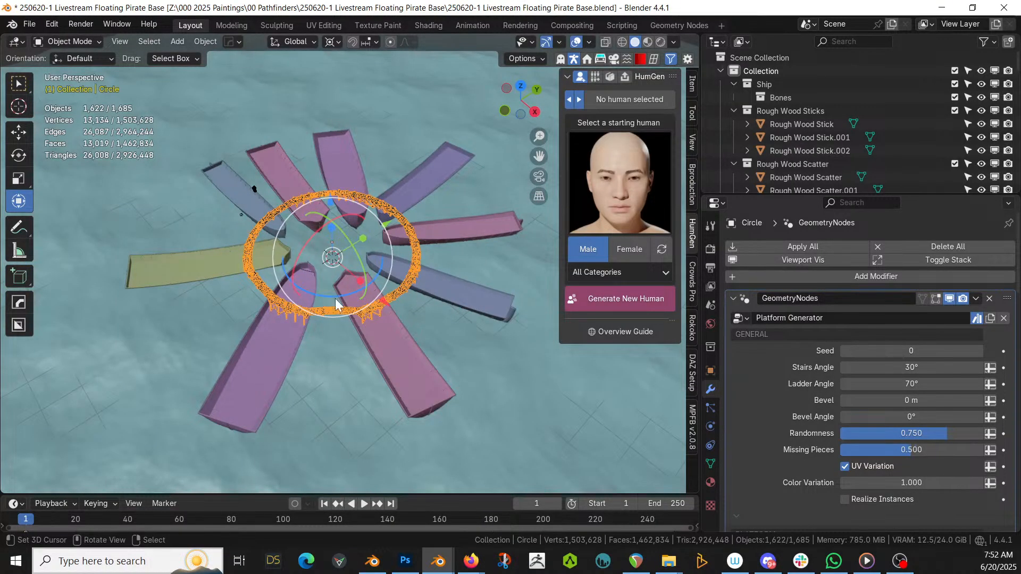
middle_drag(331, 229, 234, 218)
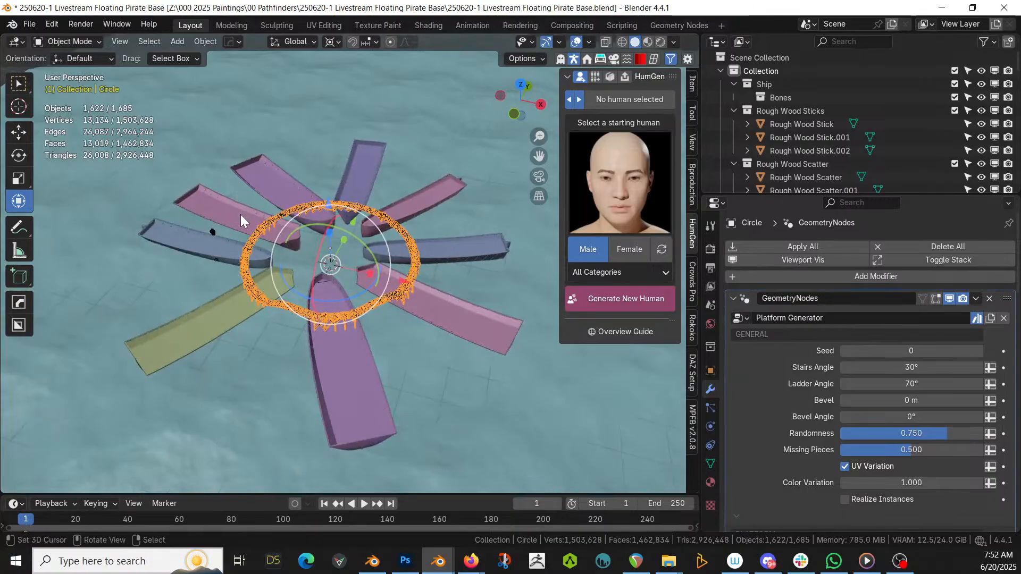
Select the yellow-green boat in top view and set the transform pivot point to Individual Origins
click(228, 358)
click(196, 319)
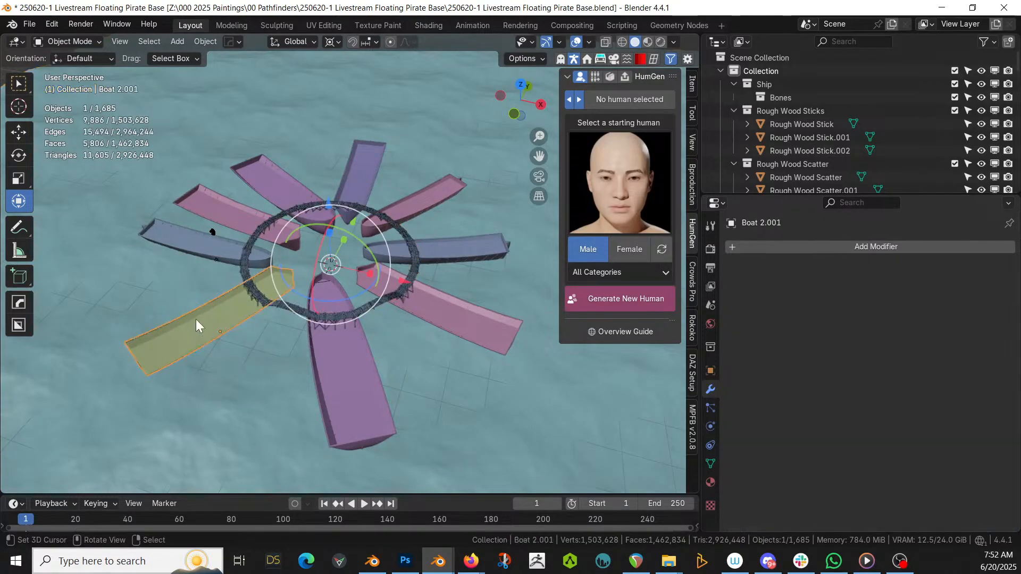
key(KP_7)
shift+middle_drag(314, 378, 313, 286)
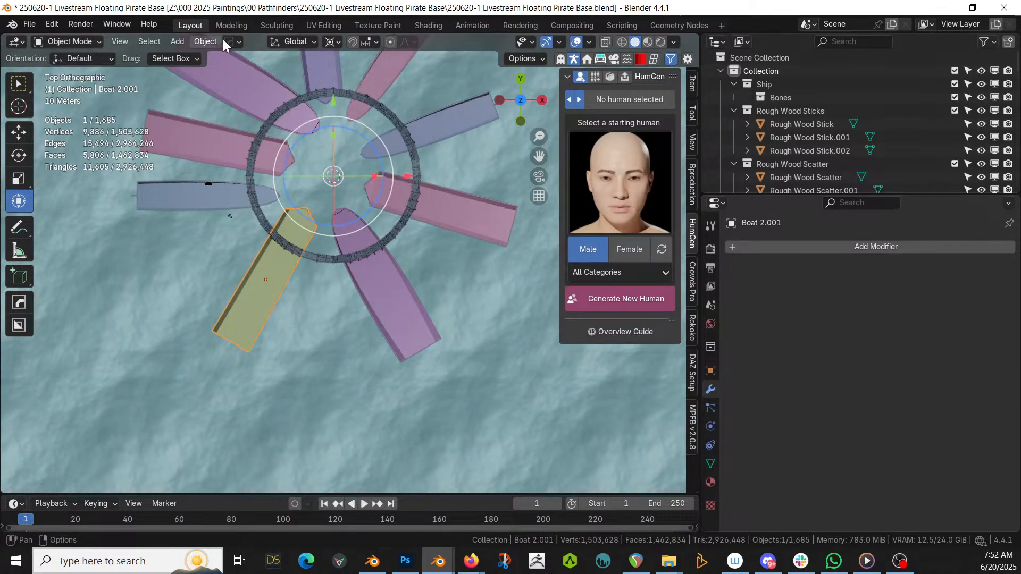
click(340, 42)
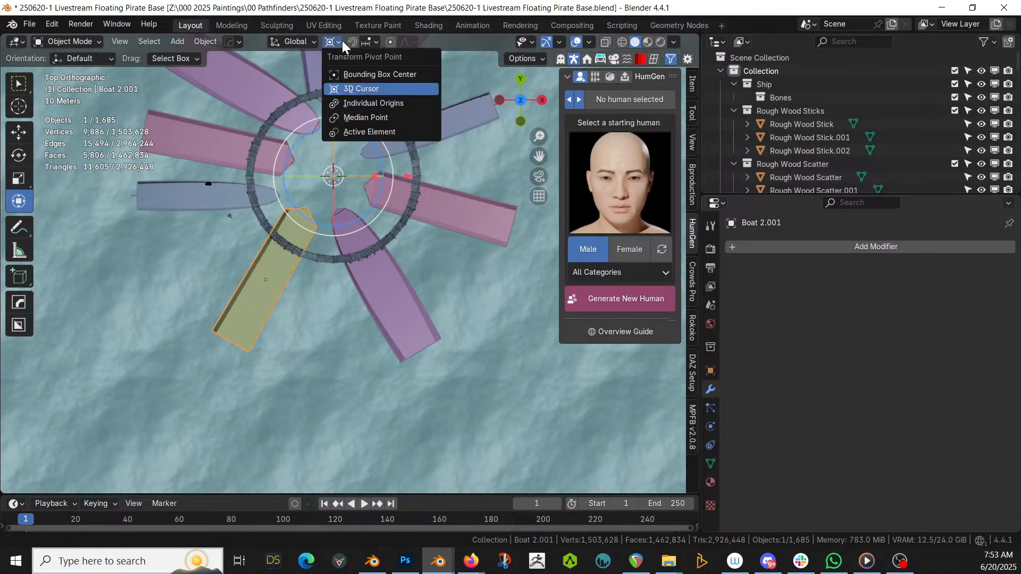
click(378, 104)
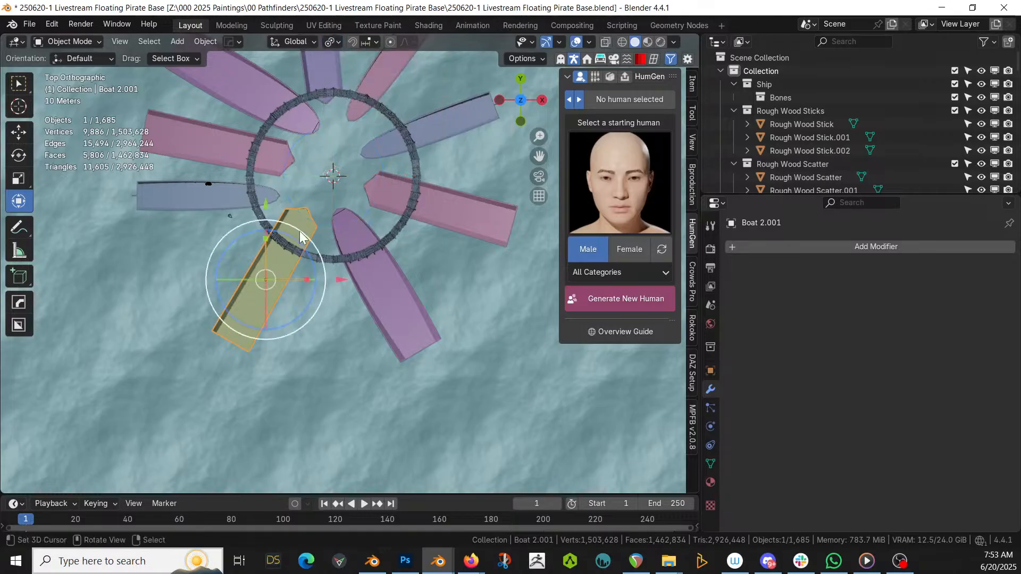
Duplicate the yellow-green boat, turn the copy roughly half a turn and place it just beyond the original's outer end
key(shift+d)
right_click(348, 293)
key(r)
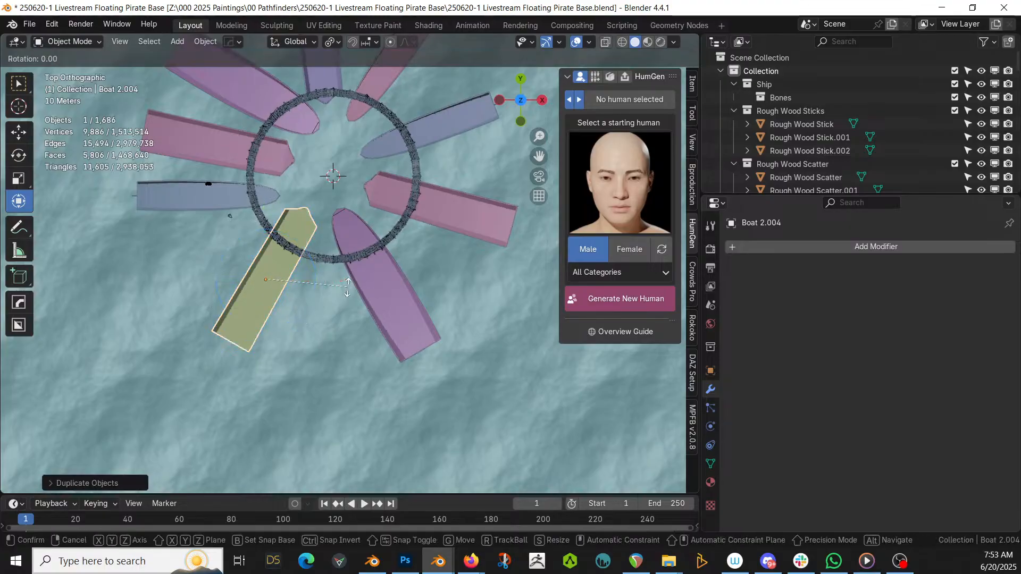
click(205, 278)
key(g)
click(214, 369)
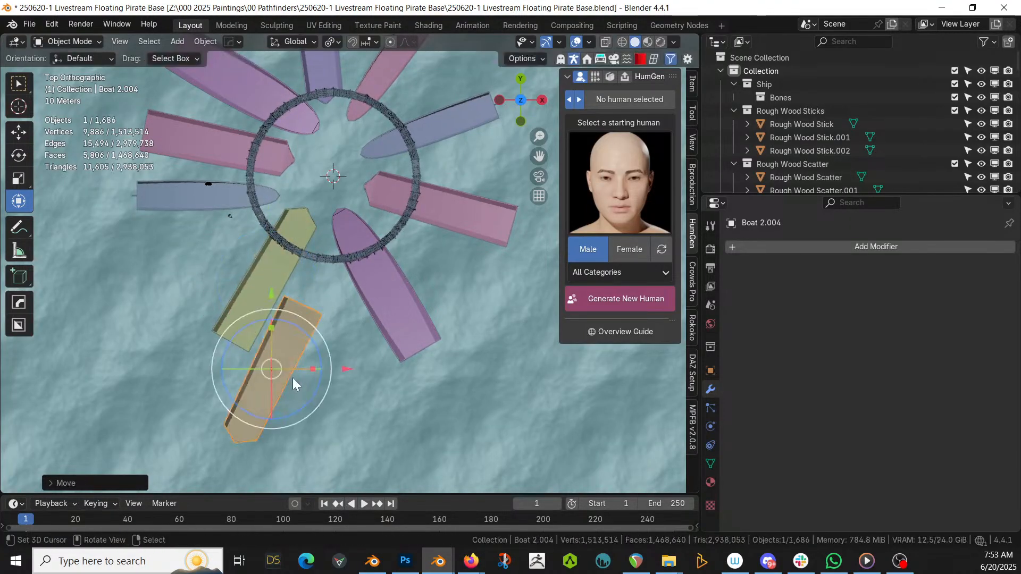
Rotate the boat copy by about 2° and shift it slightly along negative X, closer to the original boat's outer end
scroll(295, 381, up, 8)
key(r)
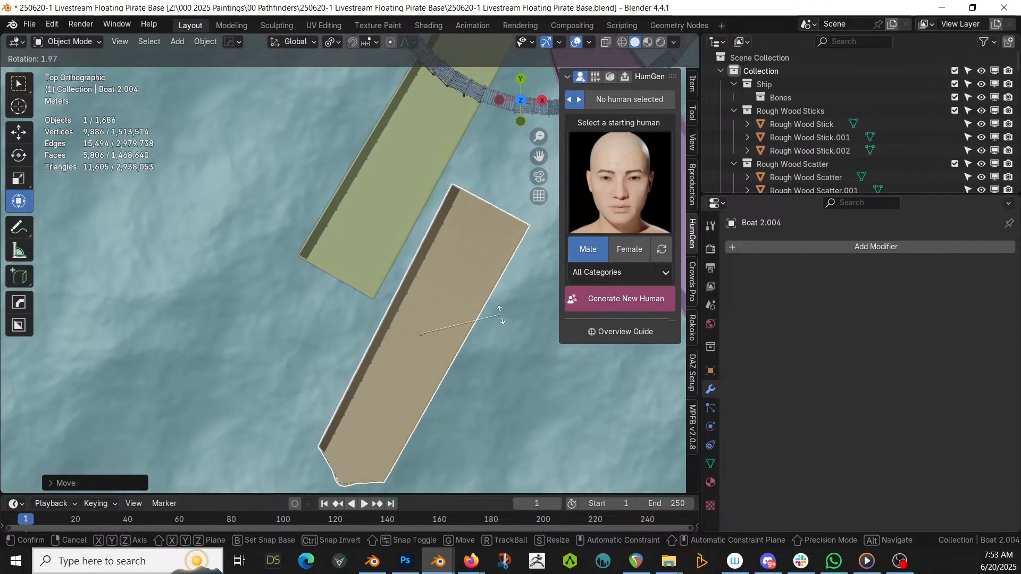
click(499, 316)
key(g)
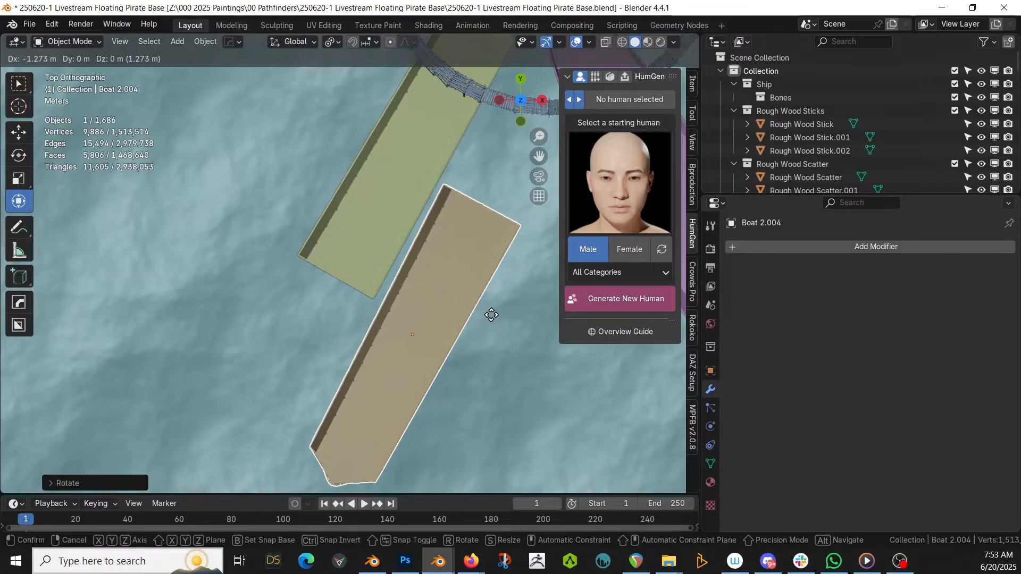
click(489, 313)
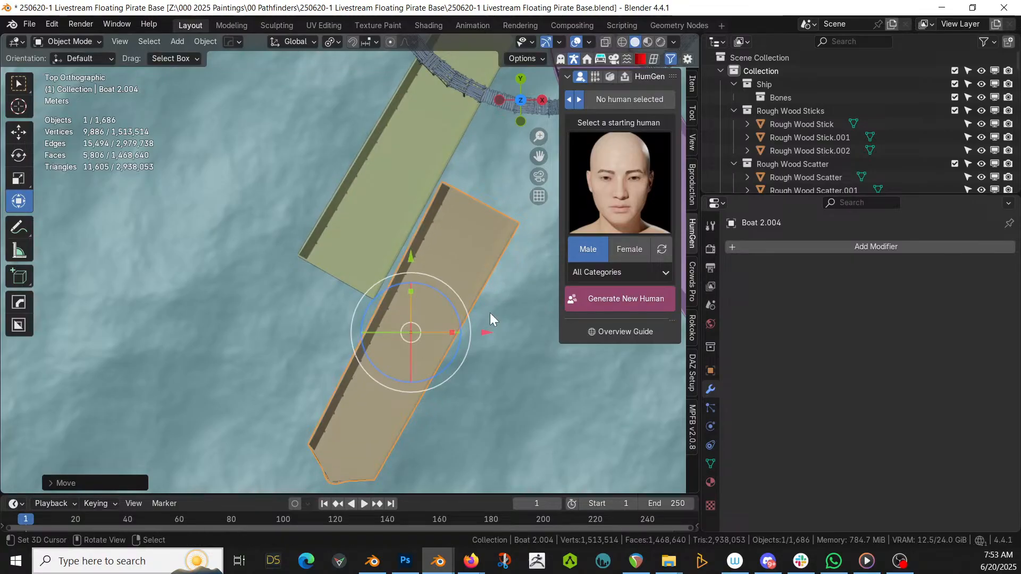
middle_drag(539, 312, 449, 218)
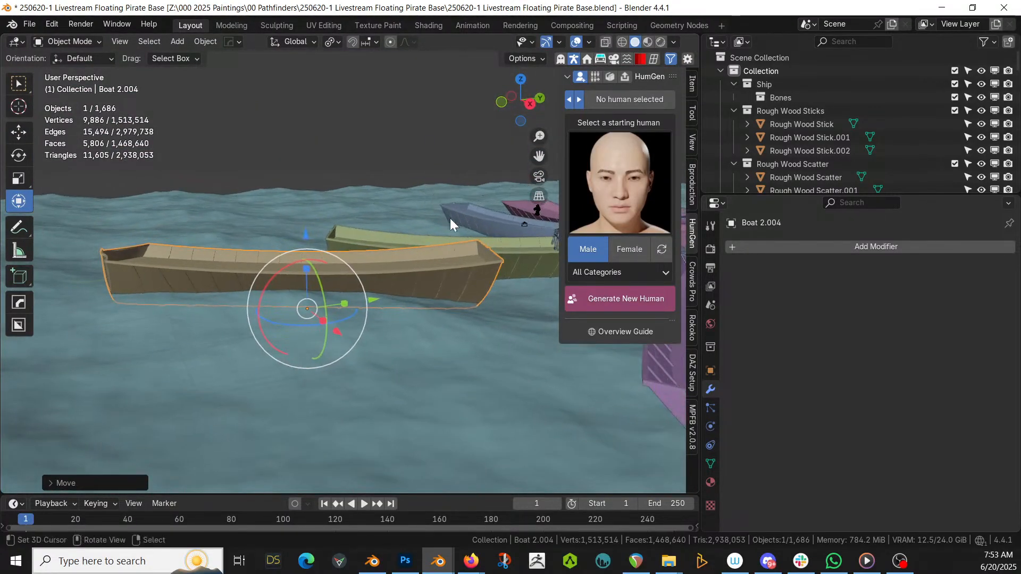
Lower the boat copy by about 0.27 m along global Z
key(g)
key(z)
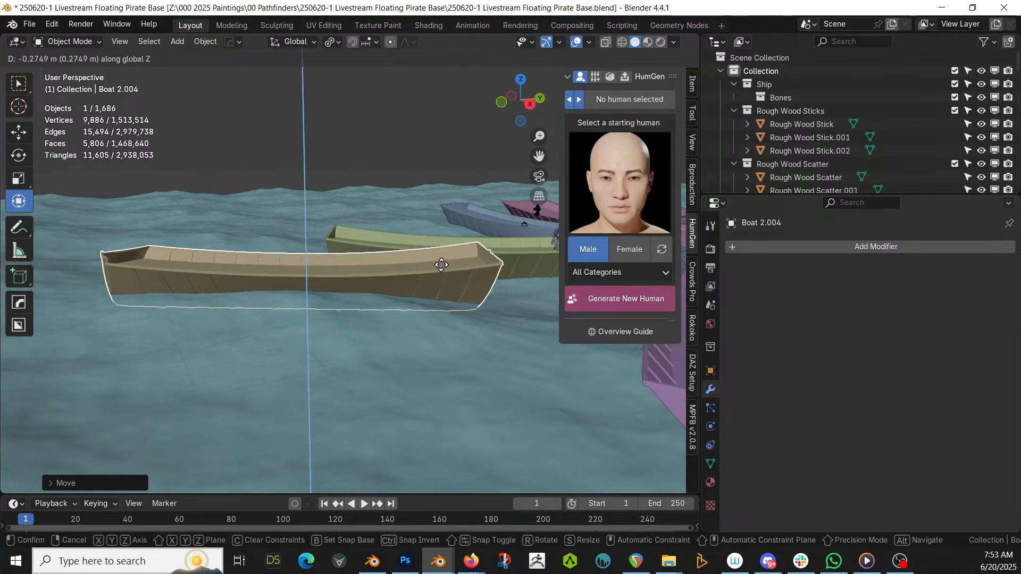
click(441, 265)
middle_drag(454, 270, 369, 315)
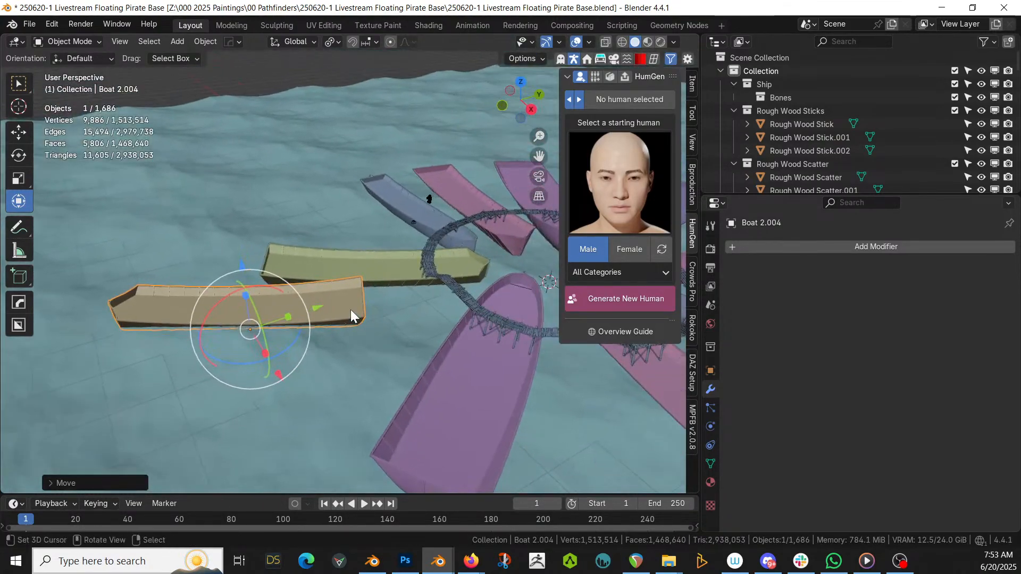
Select the two overlapping boats and draw two Cablerator Insulate straps in top view, one across each end of their overlap
shift+click(315, 273)
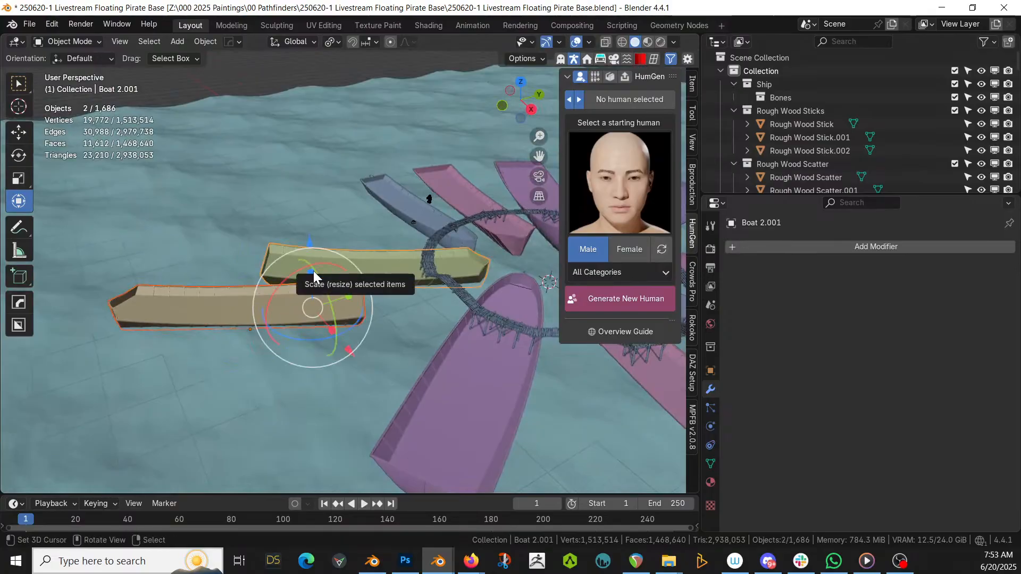
key(KP_7)
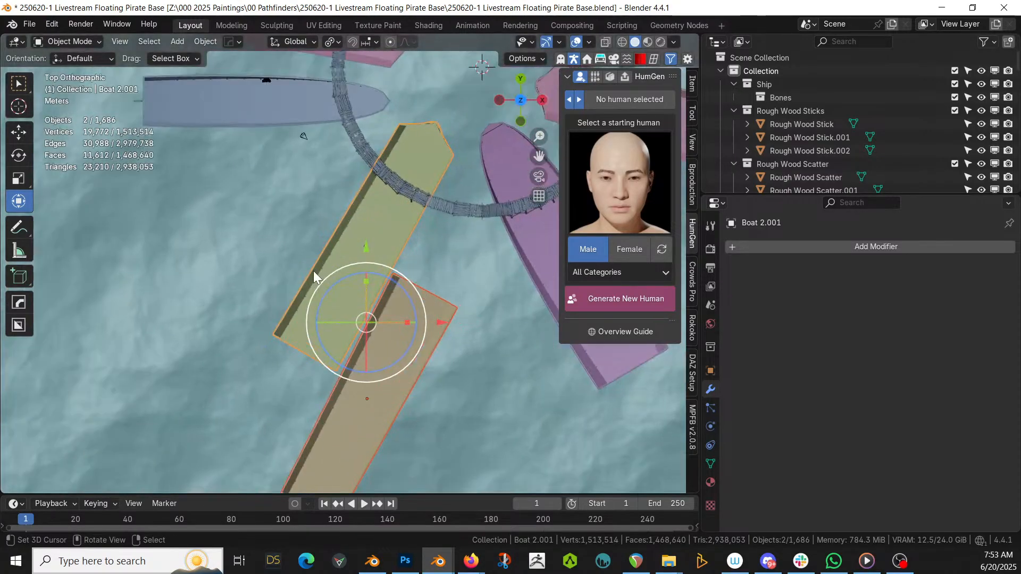
key(shift+alt+c)
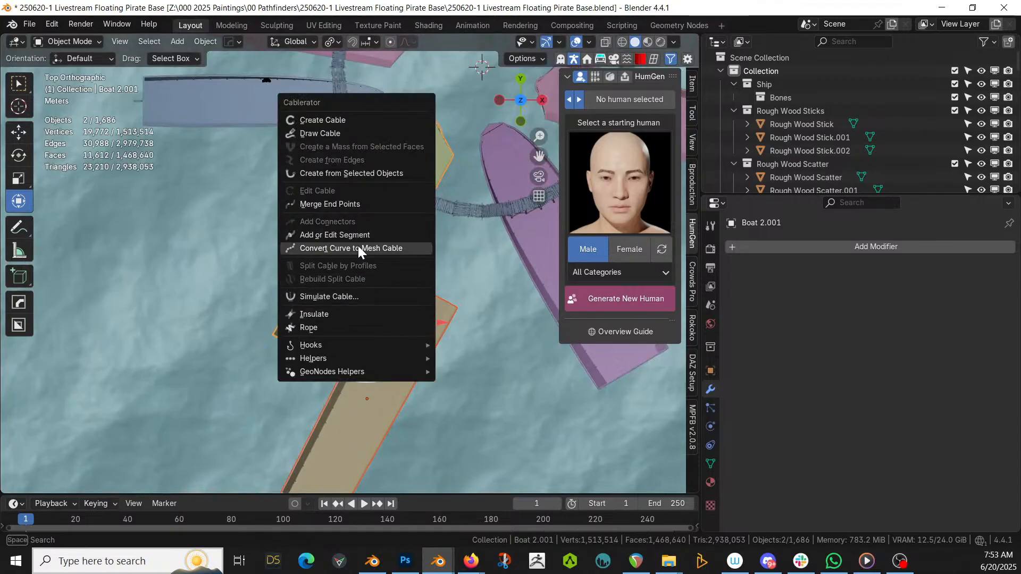
click(345, 314)
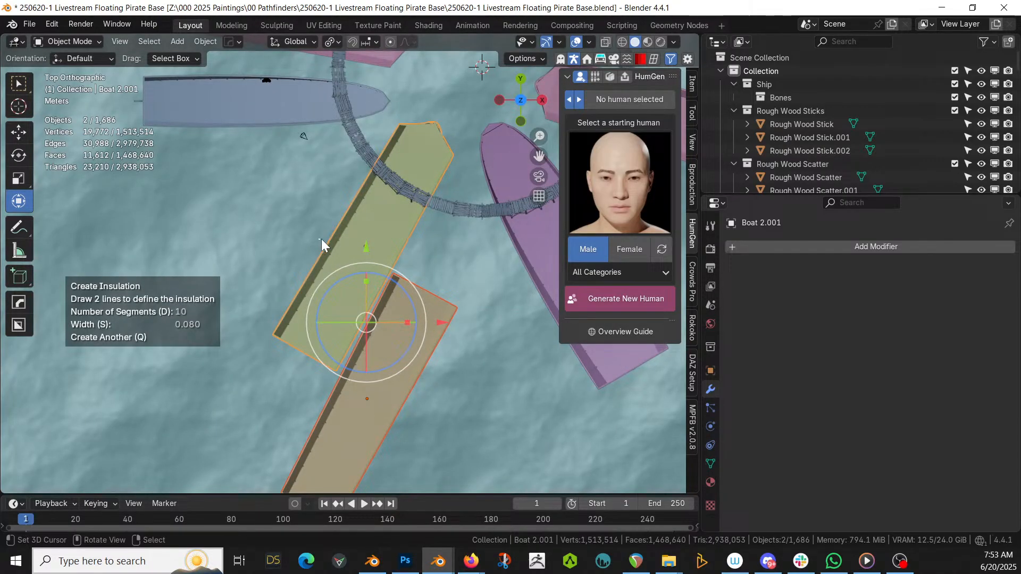
drag(496, 334, 500, 339)
mouse_move(311, 244)
mouse_down()
mouse_move(480, 348)
mouse_move(489, 340)
mouse_up()
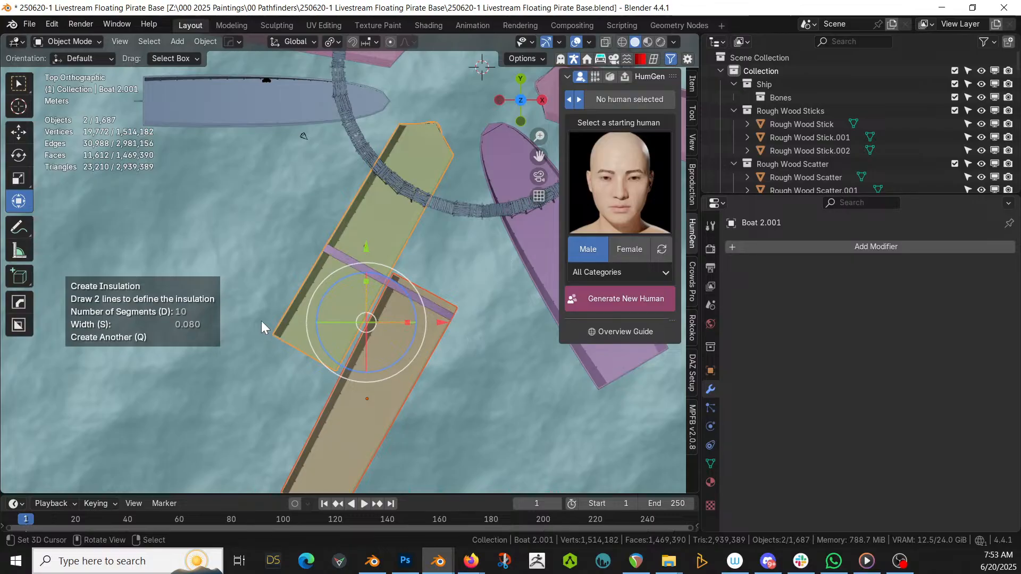
drag(422, 411, 423, 411)
drag(273, 321, 459, 424)
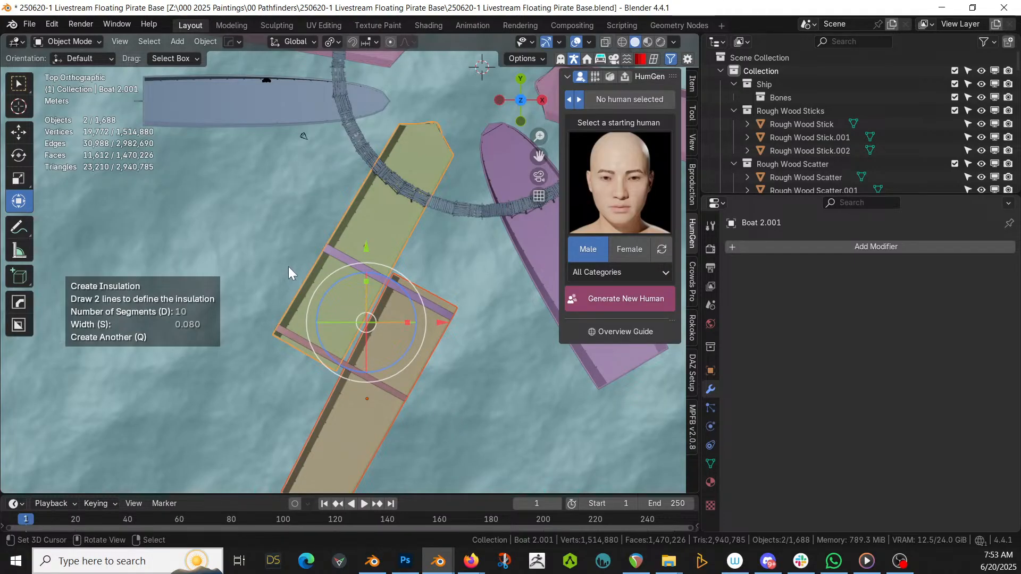
Draw a diagonal strap around both boats between the first two straps and set the insulation width to 0.061
drag(299, 260, 447, 413)
drag(308, 253, 461, 419)
middle_drag(462, 404, 404, 333)
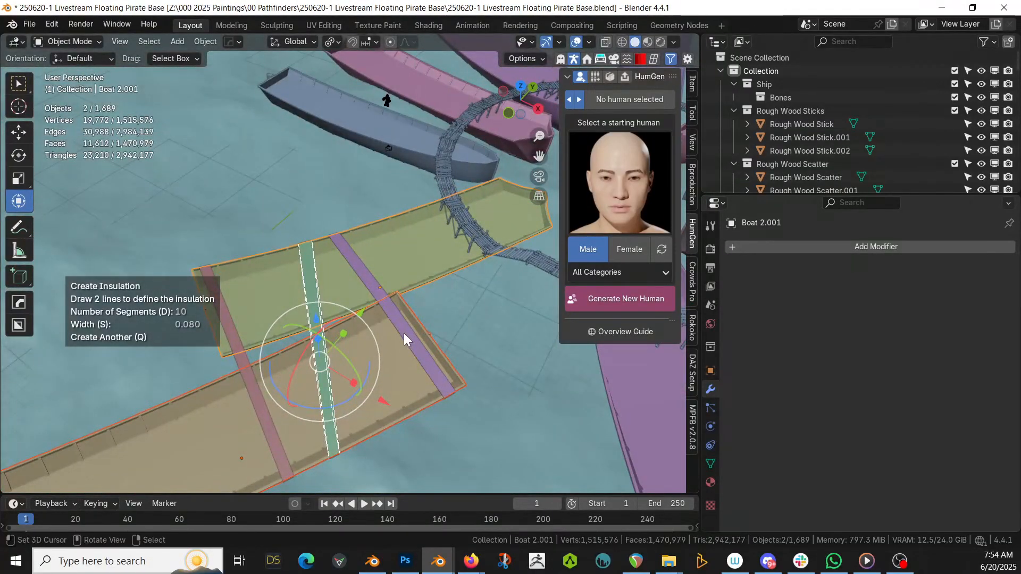
key(s)
click(436, 366)
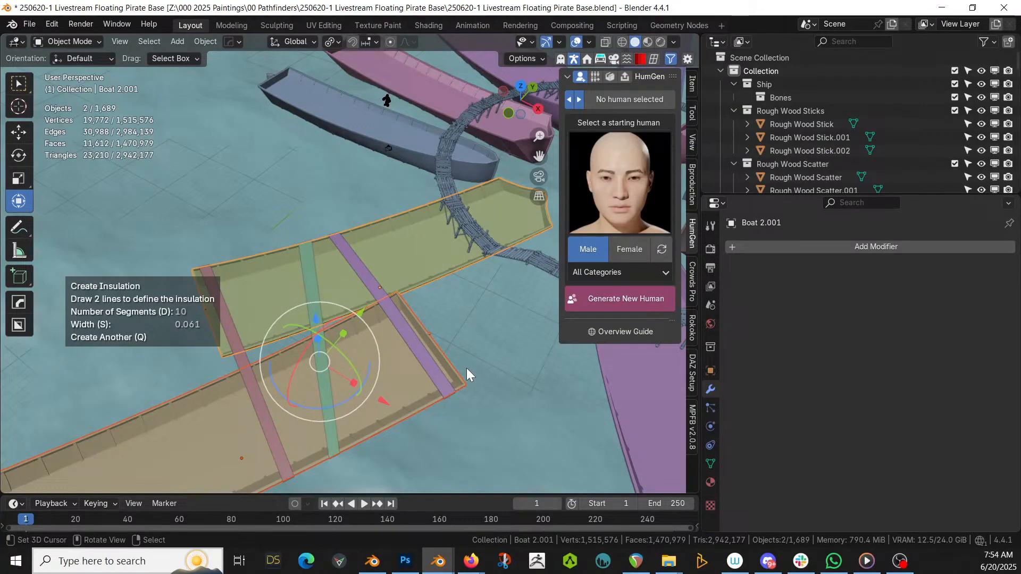
Add a fourth strap around both boats beside the outermost strap, finish the insulation and save the file
middle_drag(466, 368, 395, 335)
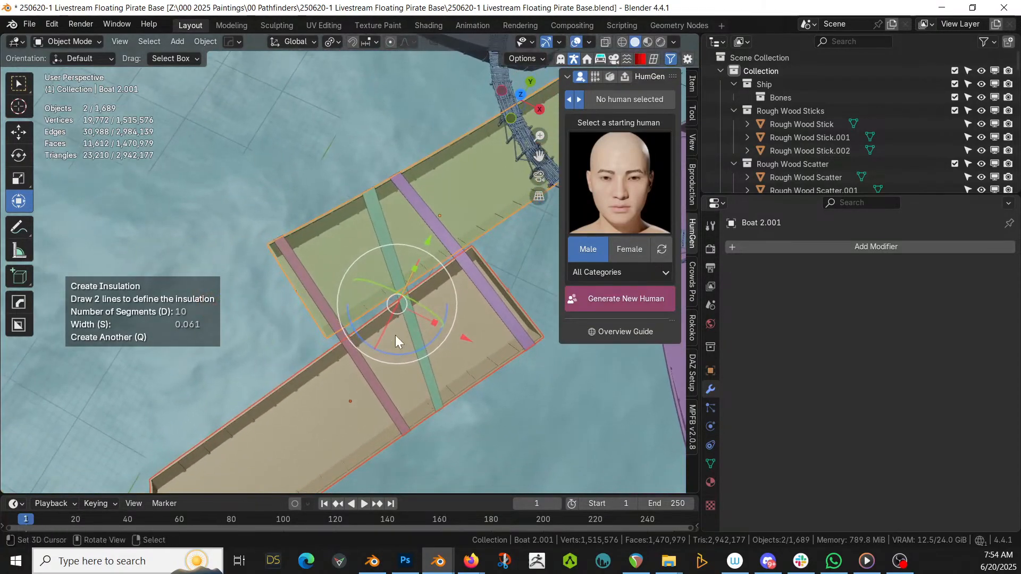
click(475, 521)
click(303, 203)
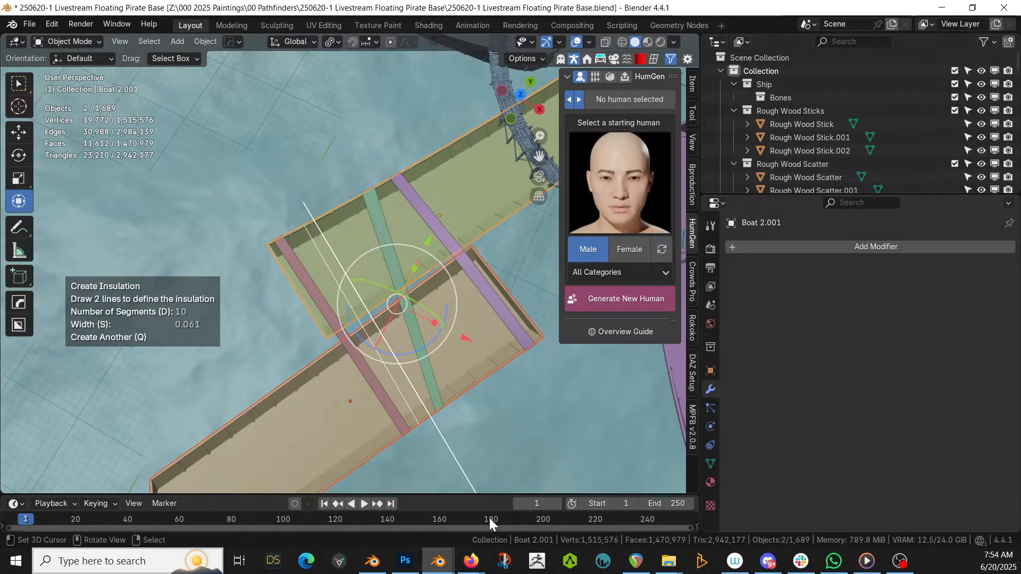
click(479, 518)
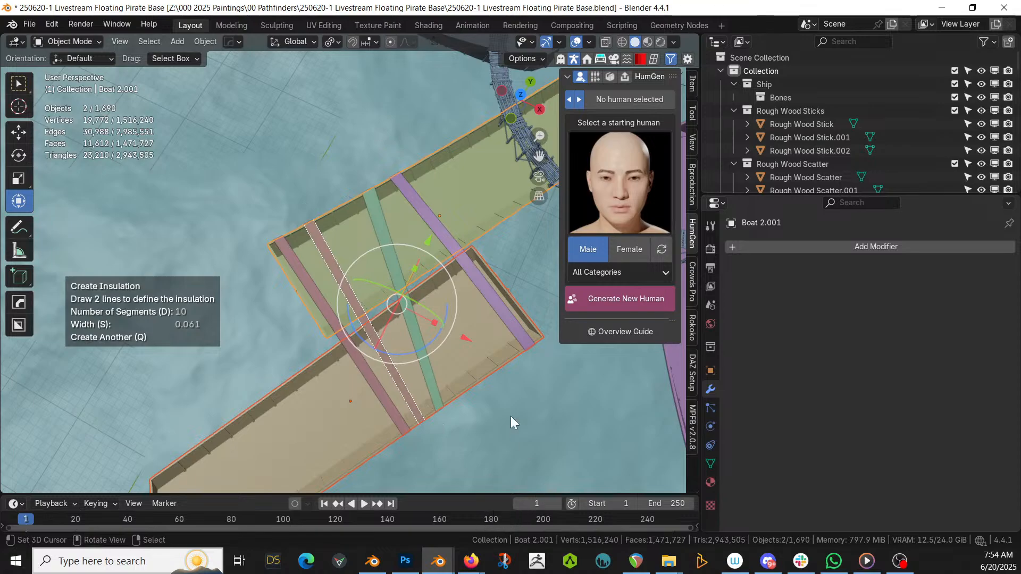
middle_drag(525, 426, 470, 333)
key(ctrl+s)
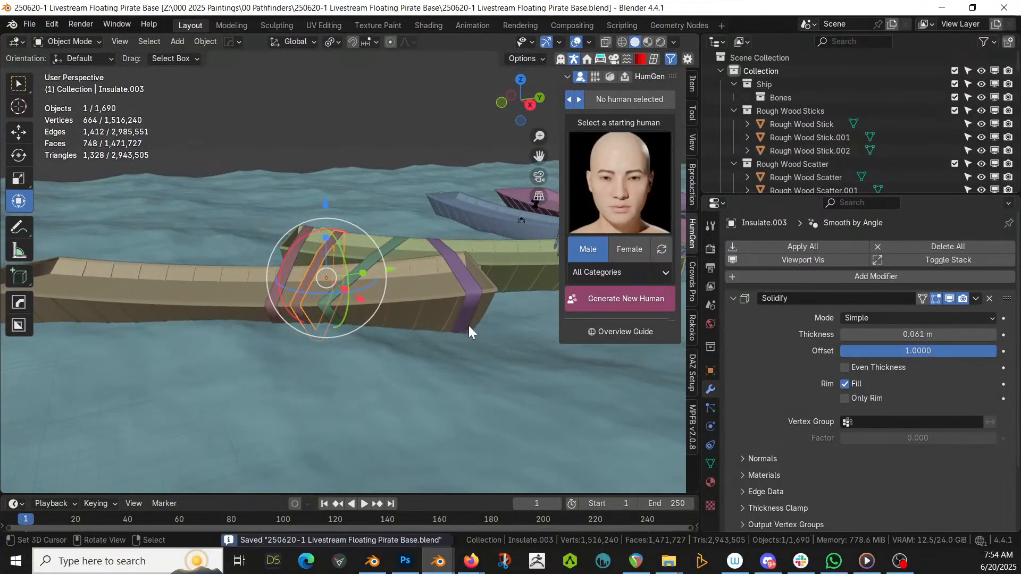
Duplicate the narrow blue boat in top view, turn the copy roughly half a turn and place it near the tan boat's outer end
middle_drag(468, 325, 465, 379)
scroll(466, 379, down, 2)
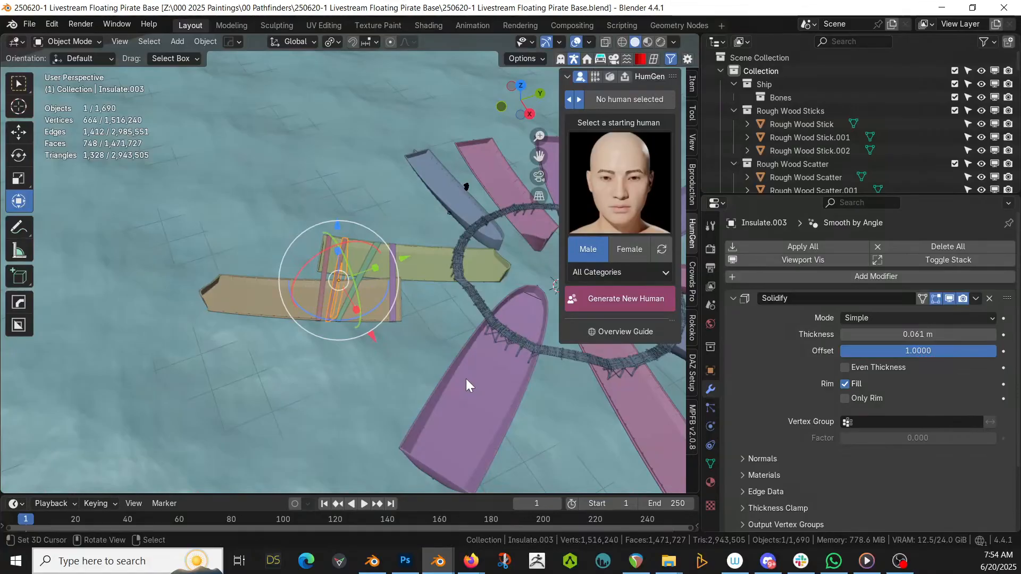
middle_drag(466, 379, 310, 330)
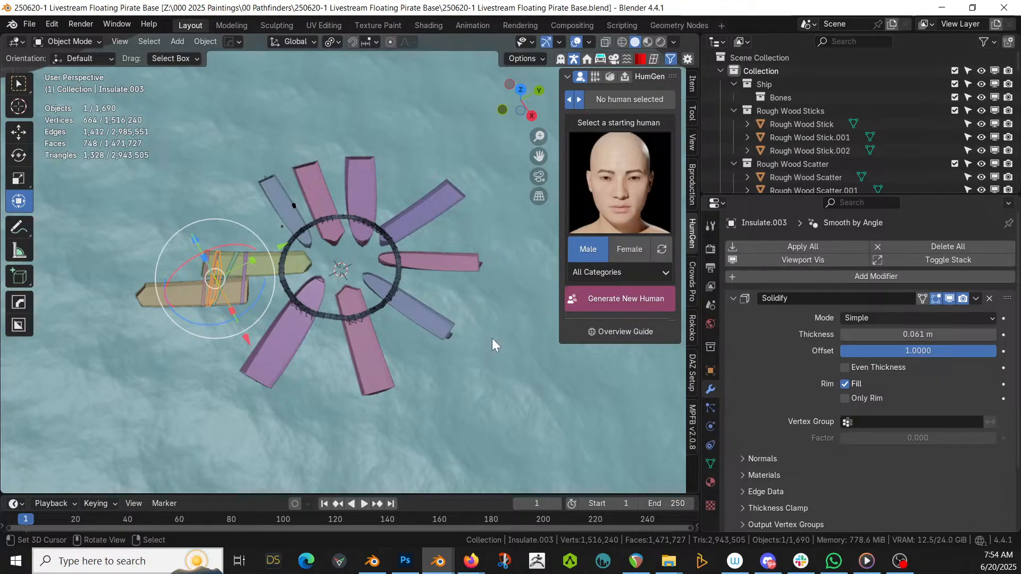
click(438, 326)
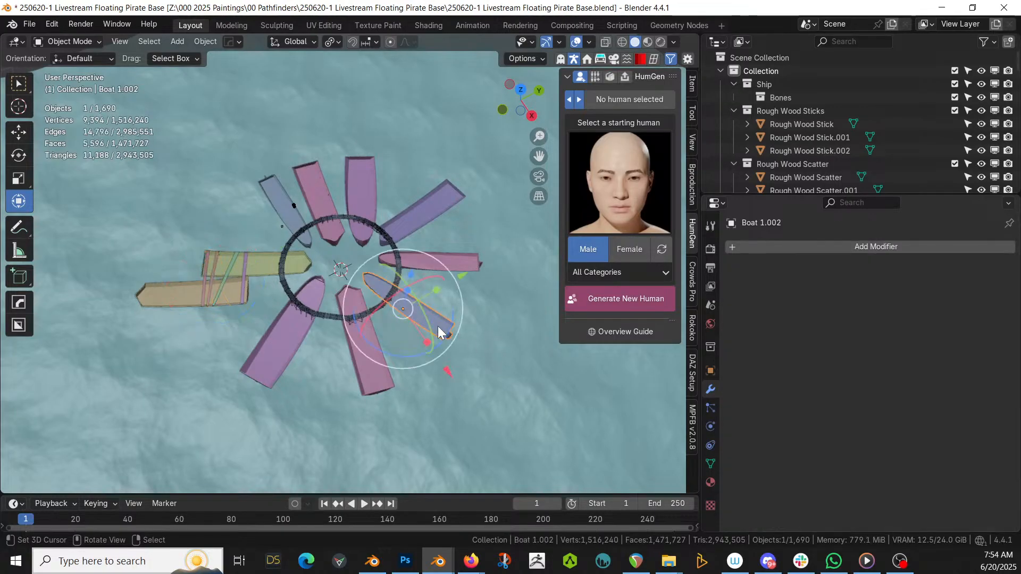
key(KP_7)
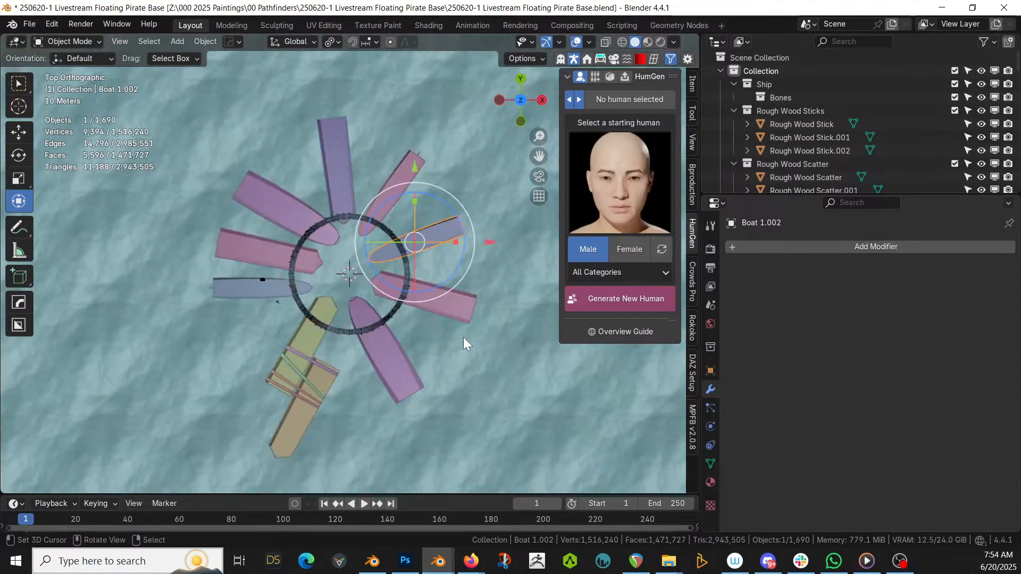
key(shift+d)
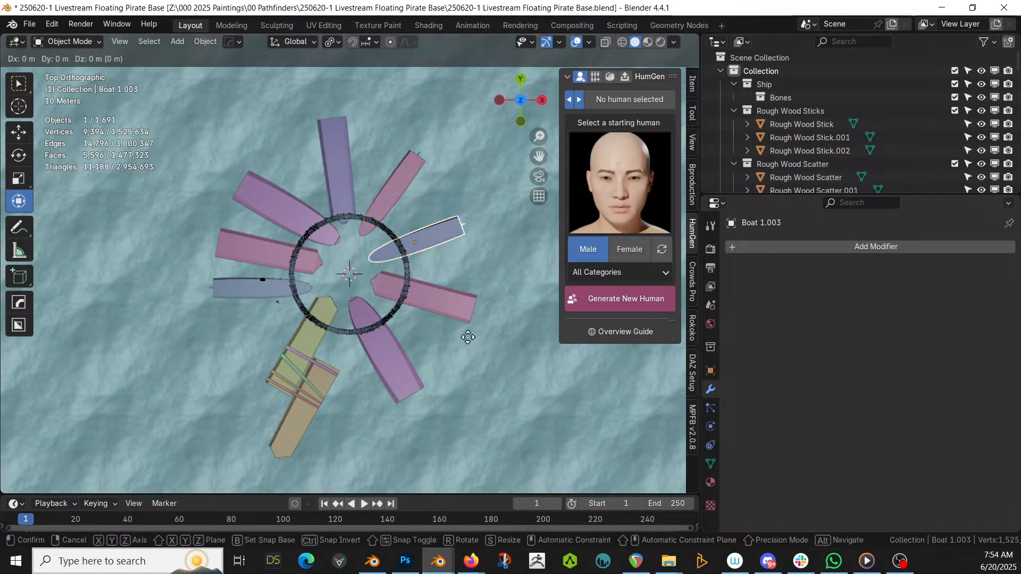
key(r)
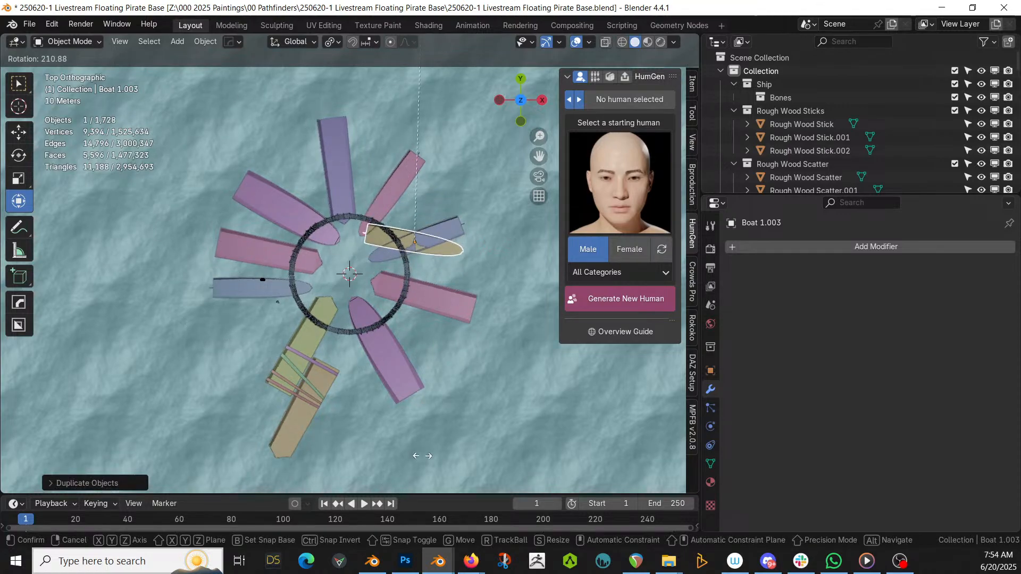
click(449, 240)
key(g)
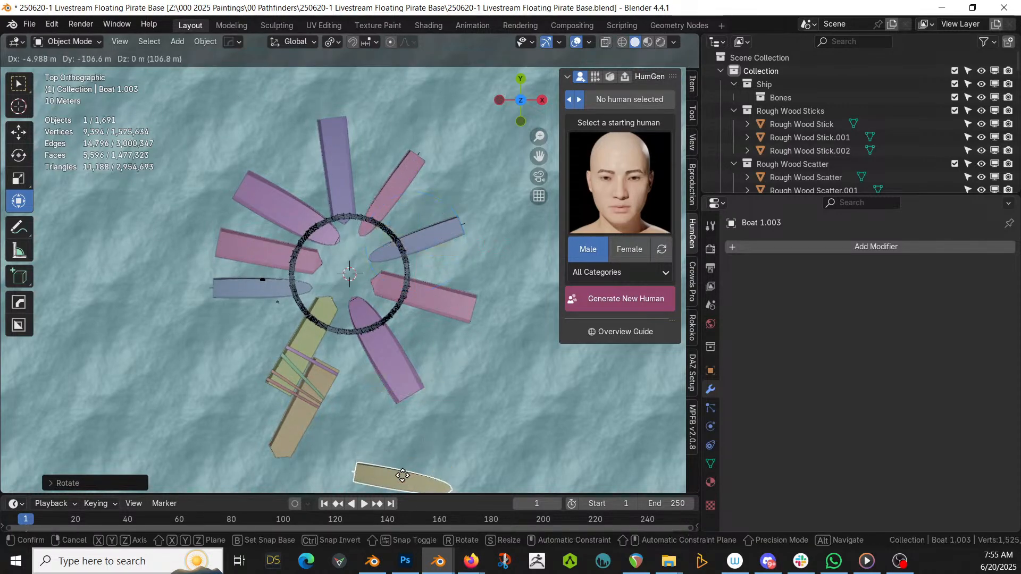
click(373, 437)
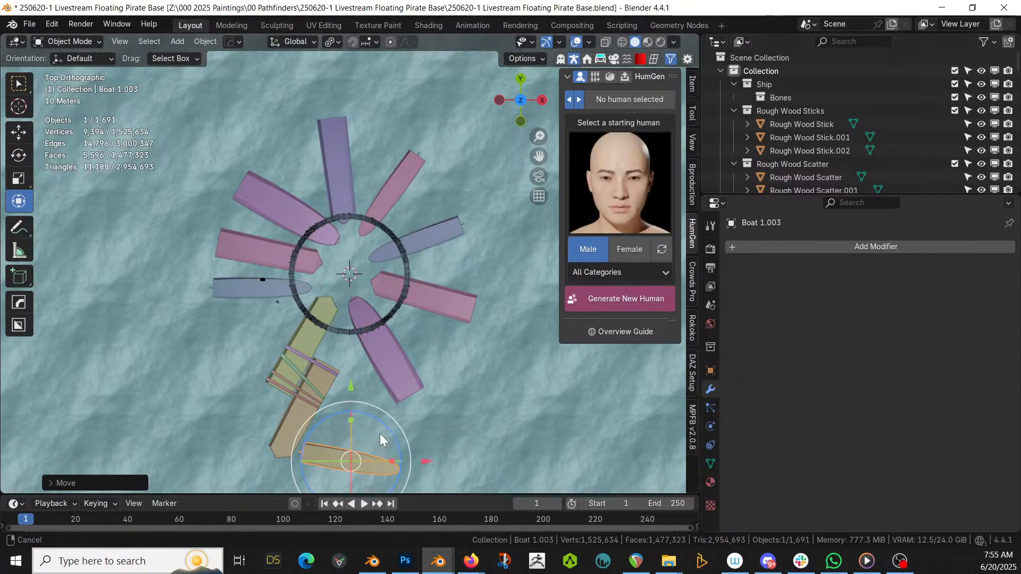
Rotate the narrow boat copy by about 9° and move its stern just beyond the tan boat's outer tip
shift+middle_drag(379, 432, 431, 281)
scroll(377, 298, up, 2)
scroll(374, 301, up, 3)
key(r)
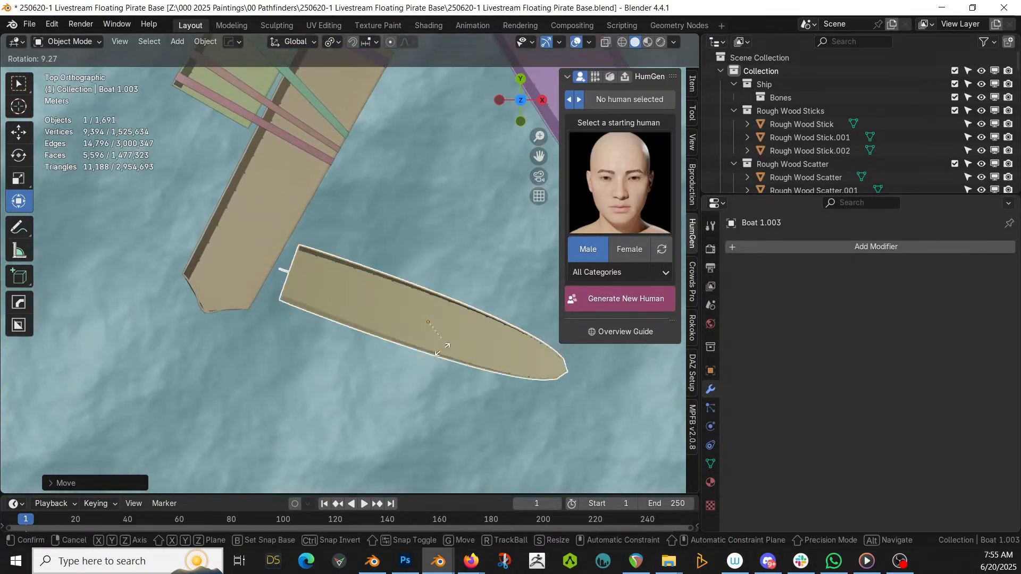
click(451, 355)
key(g)
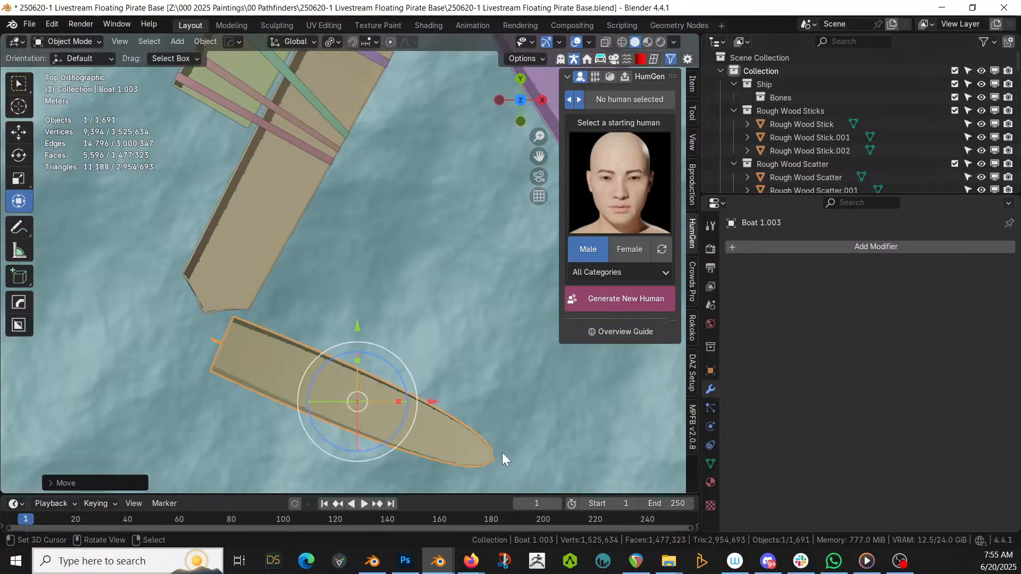
Turn the narrow boat copy by about -172° and shift it roughly 1.8 m so its bow meets the tan boat's tip
key(r)
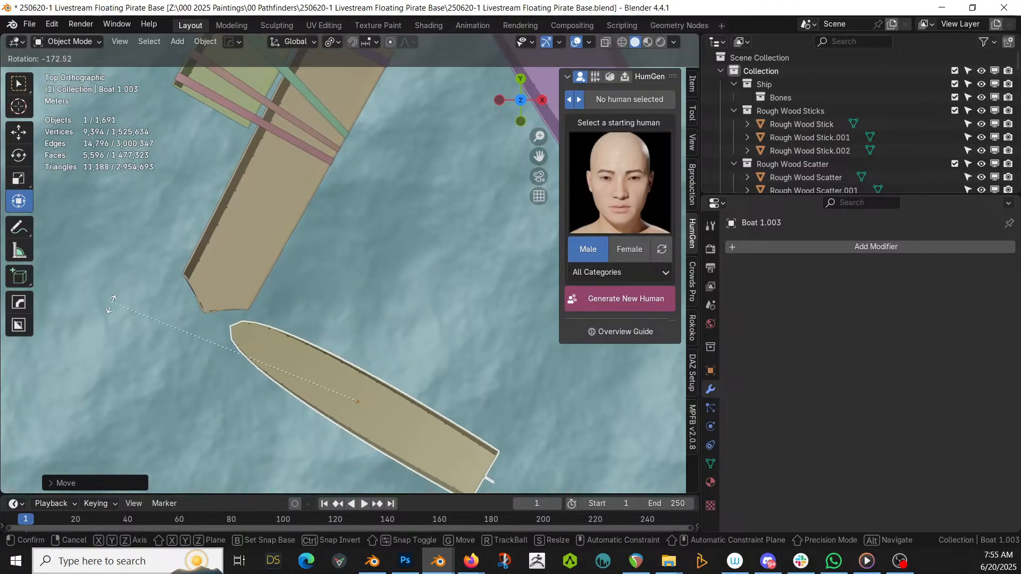
click(114, 299)
key(g)
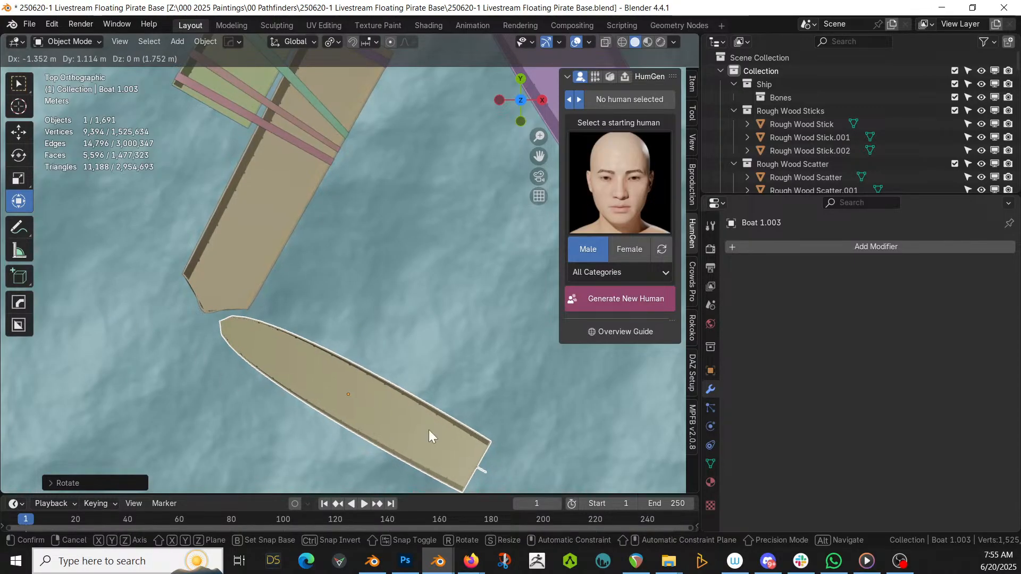
click(429, 430)
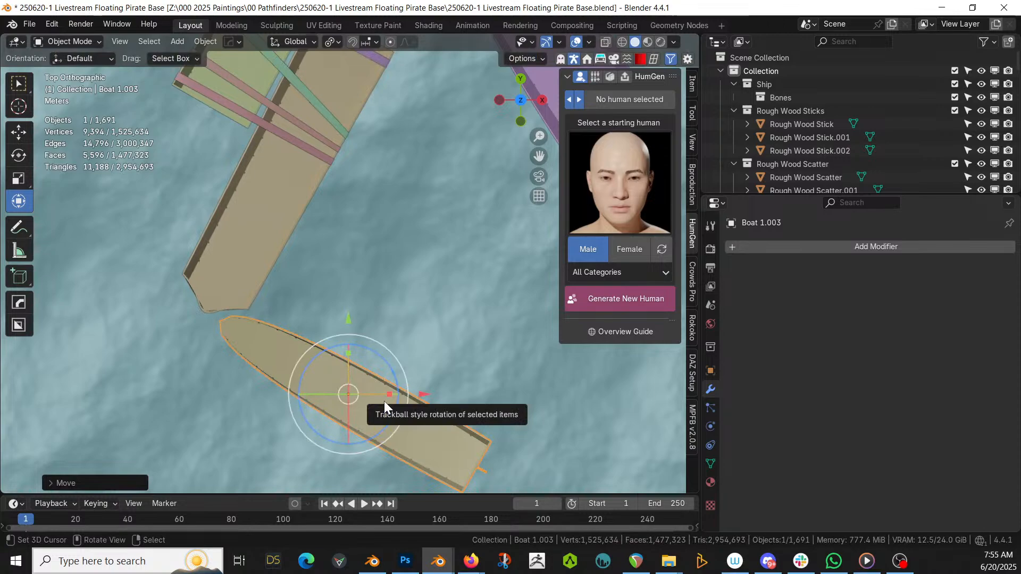
Select the narrow boat copy and the tan boat, and draw an Insulate strap around both where their tips meet
shift+click(266, 224)
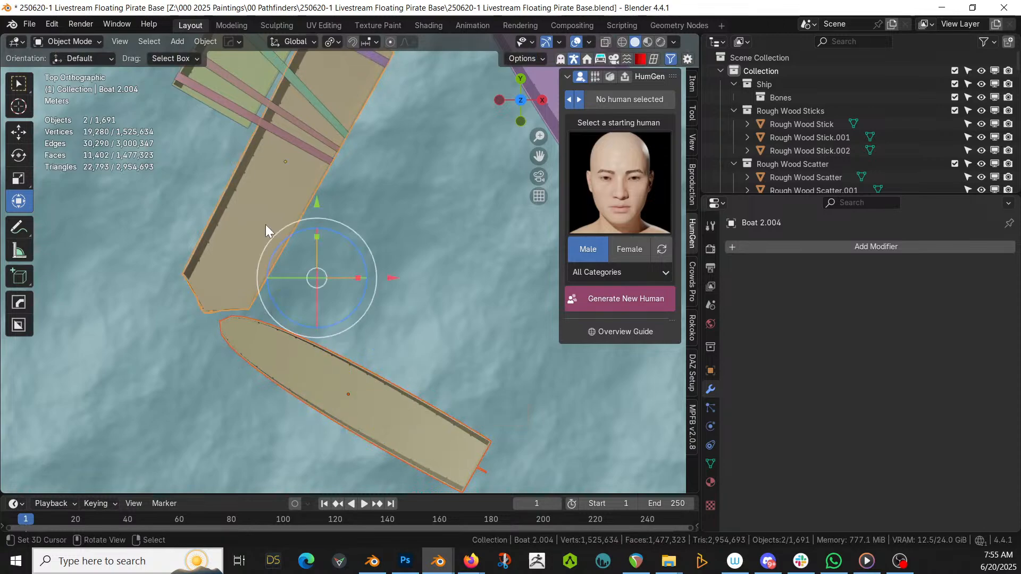
right_click(281, 304)
click(279, 304)
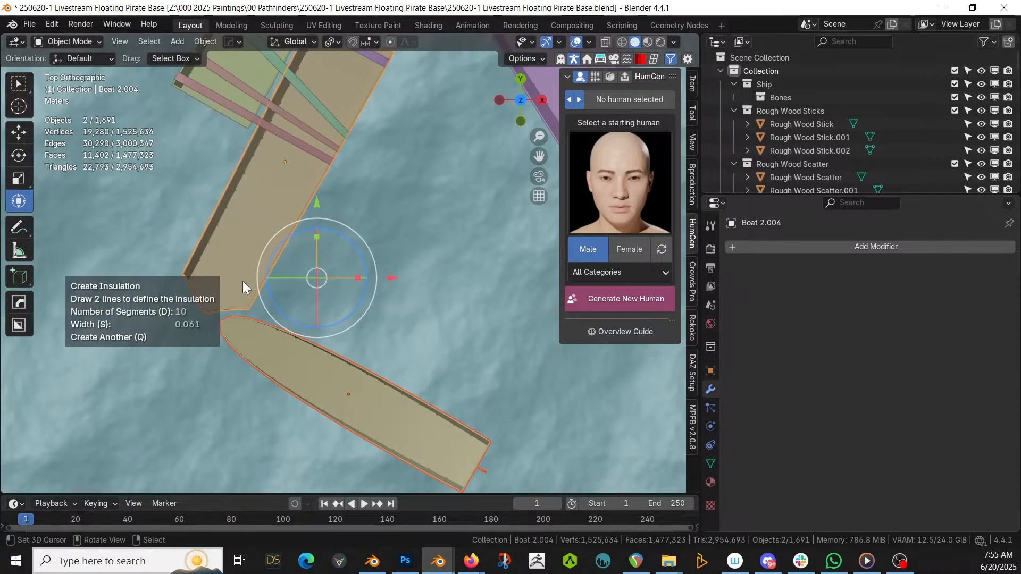
click(180, 234)
click(289, 461)
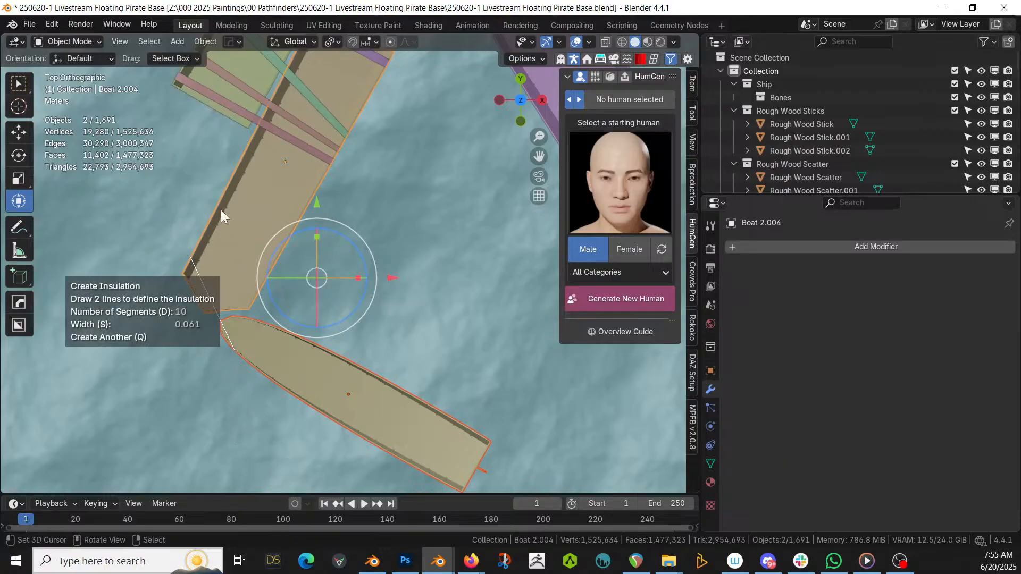
click(187, 227)
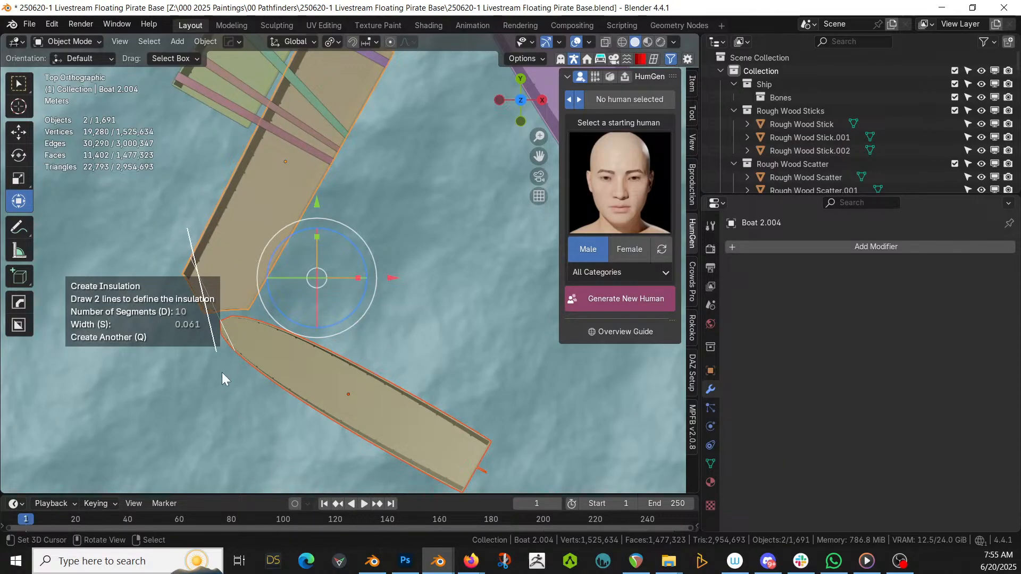
click(276, 429)
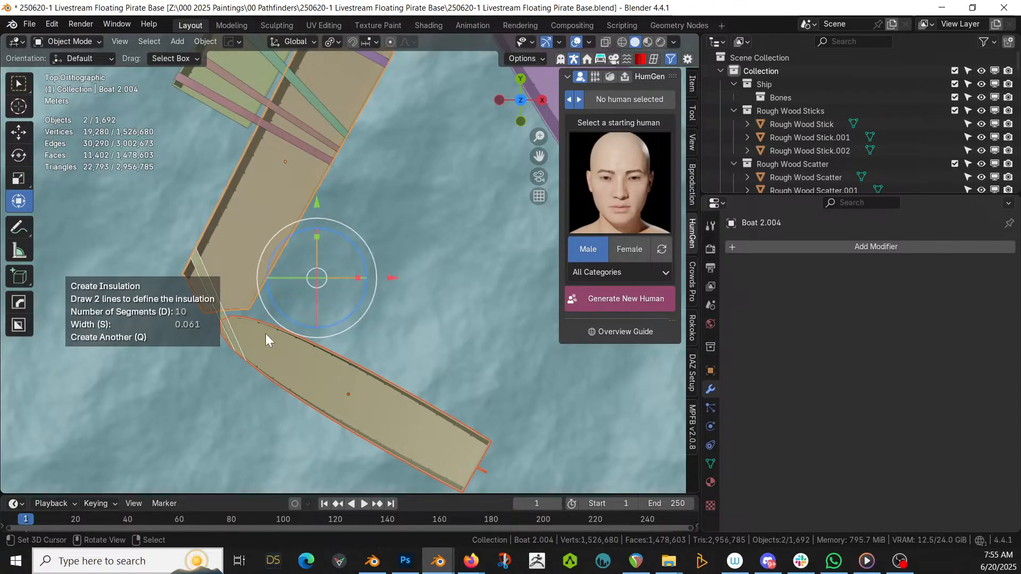
Draw another strap around the tan boat's tip and the narrow boat's bow, just inward of the first one
click(193, 217)
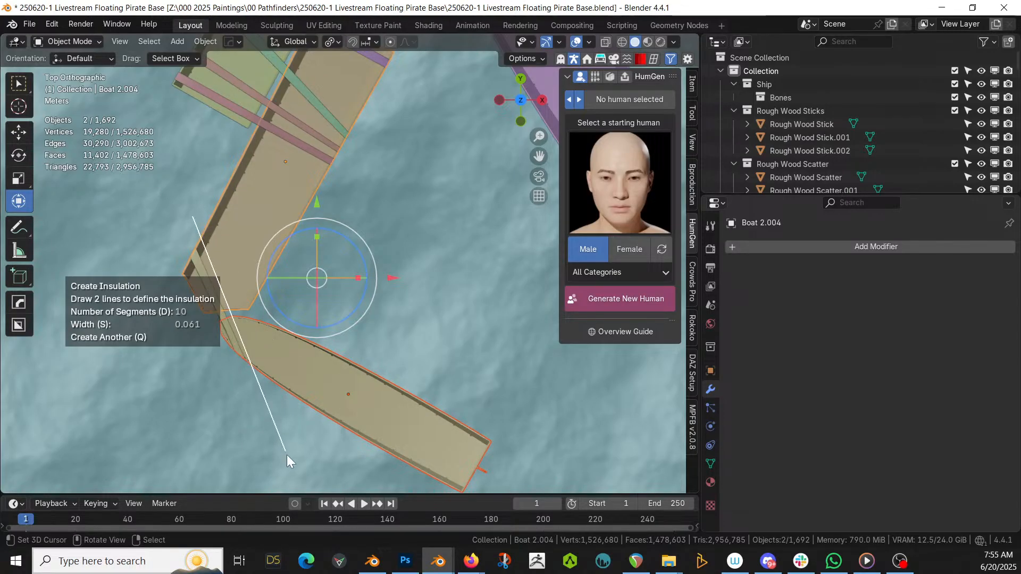
click(259, 372)
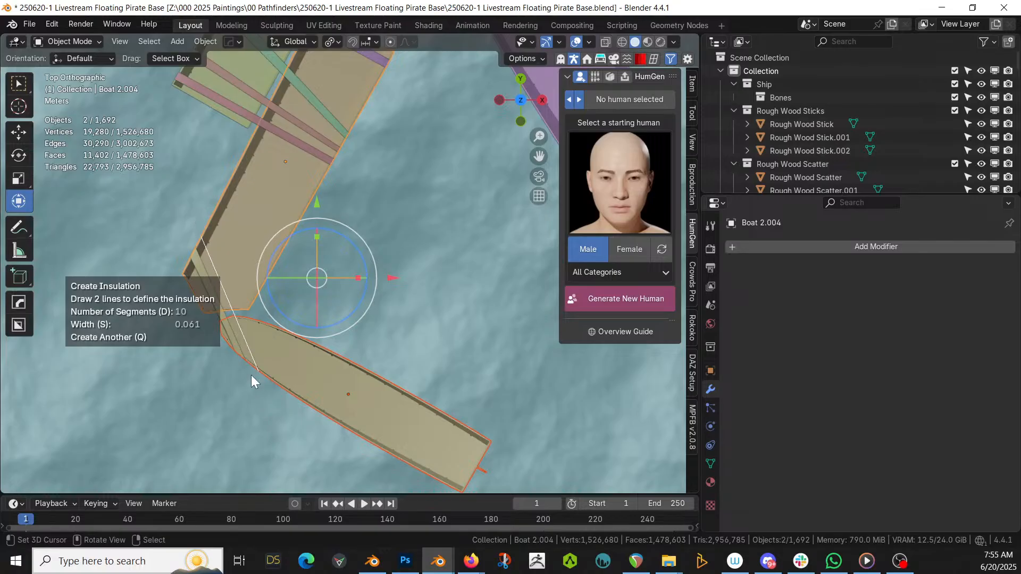
click(200, 211)
click(295, 446)
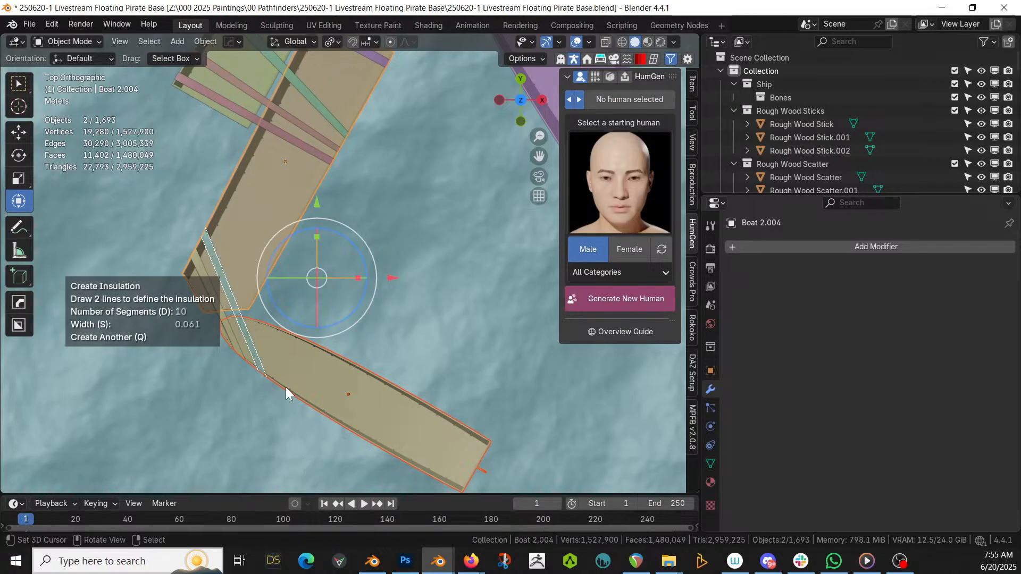
shift+middle_drag(292, 381, 273, 327)
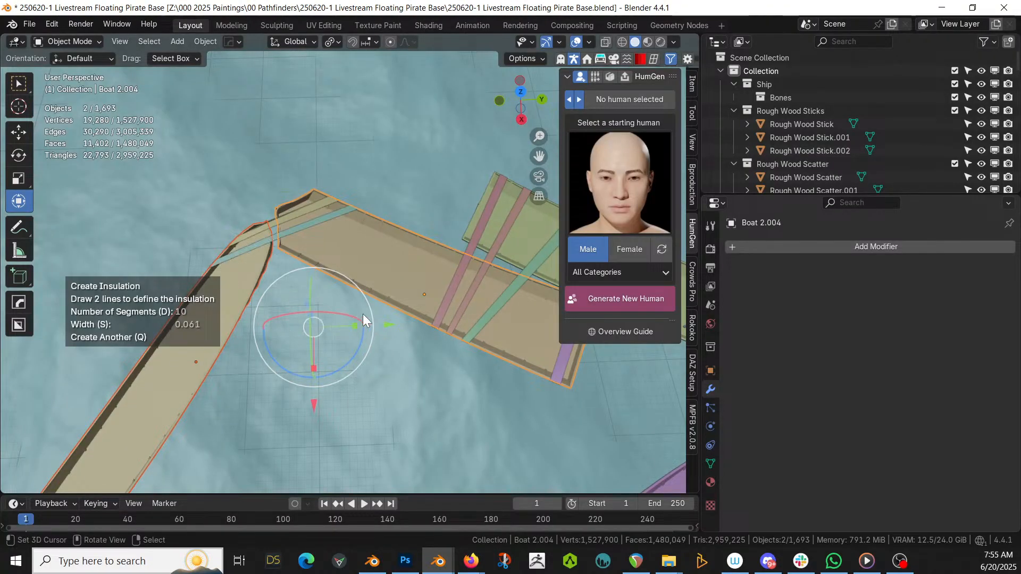
middle_drag(363, 314, 463, 355)
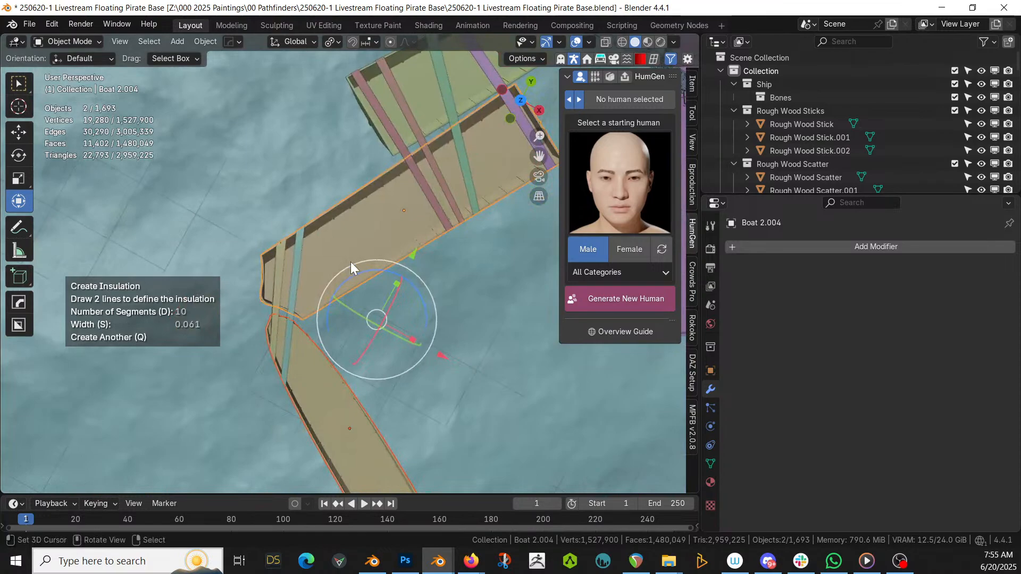
mouse_move(338, 204)
mouse_down()
mouse_move(317, 505)
mouse_move(317, 446)
mouse_up()
drag(346, 189, 319, 477)
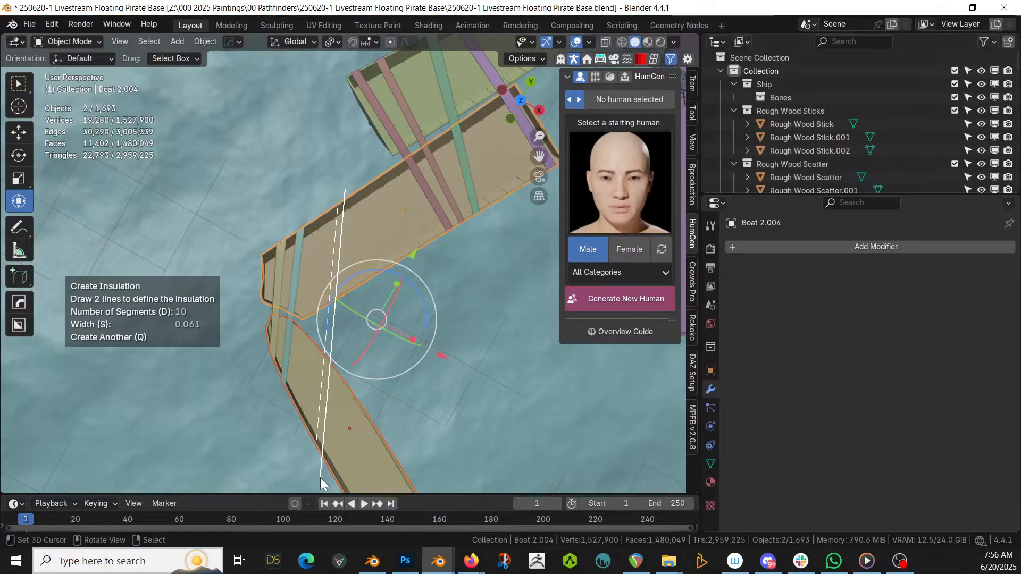
middle_drag(365, 375, 414, 352)
scroll(327, 292, down, 2)
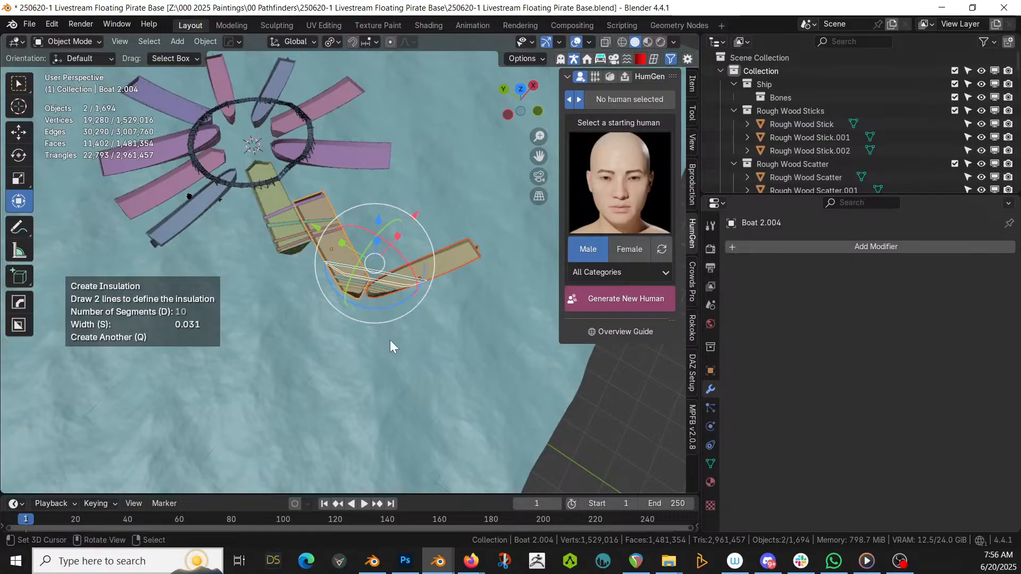
key(Escape)
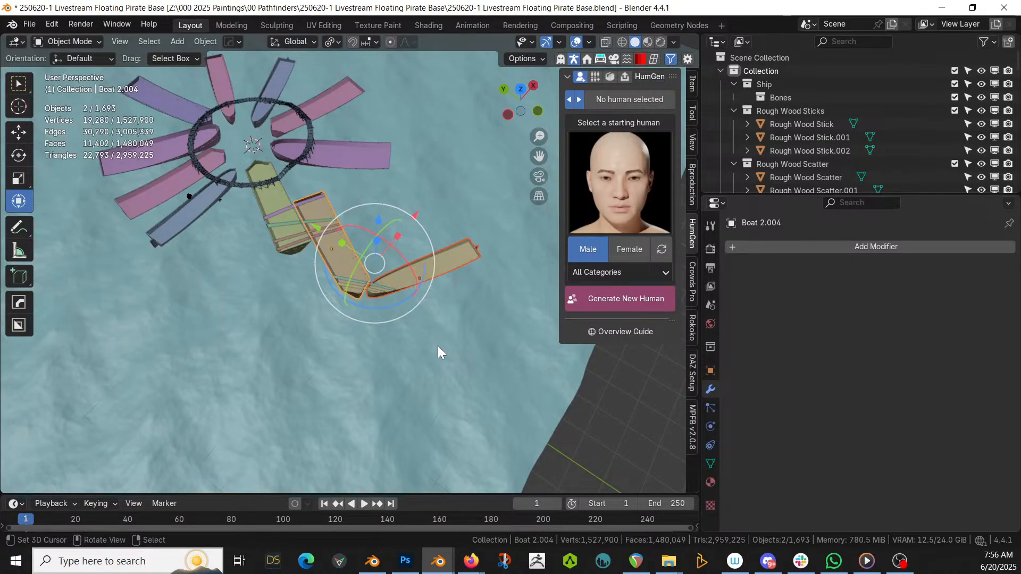
Draw another Insulate strap around the tan boat and the narrow boat, just inward of the existing two, and save the file
scroll(439, 346, up, 3)
key(KP_7)
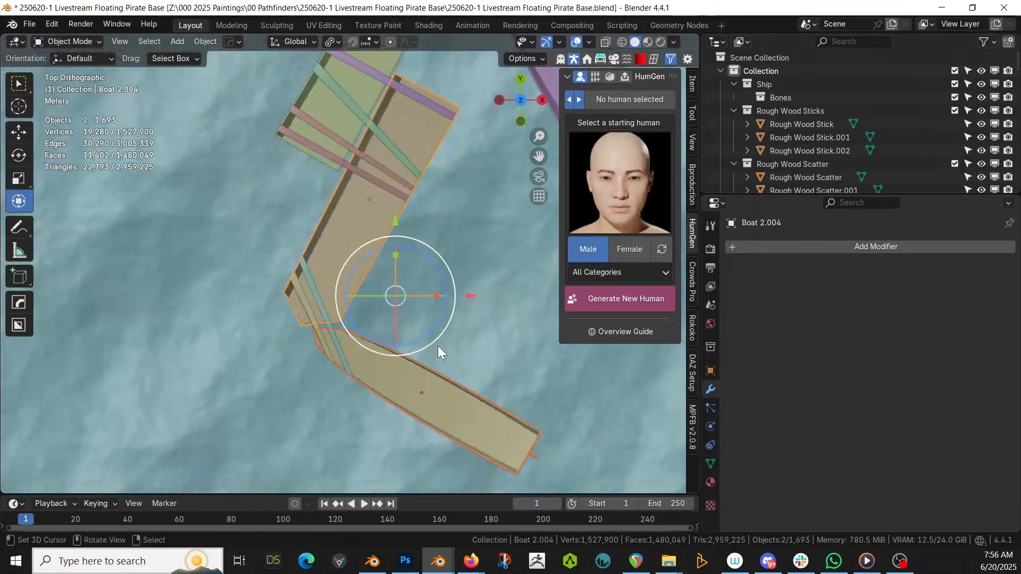
key(shift+alt+c)
key(shift+alt+c)
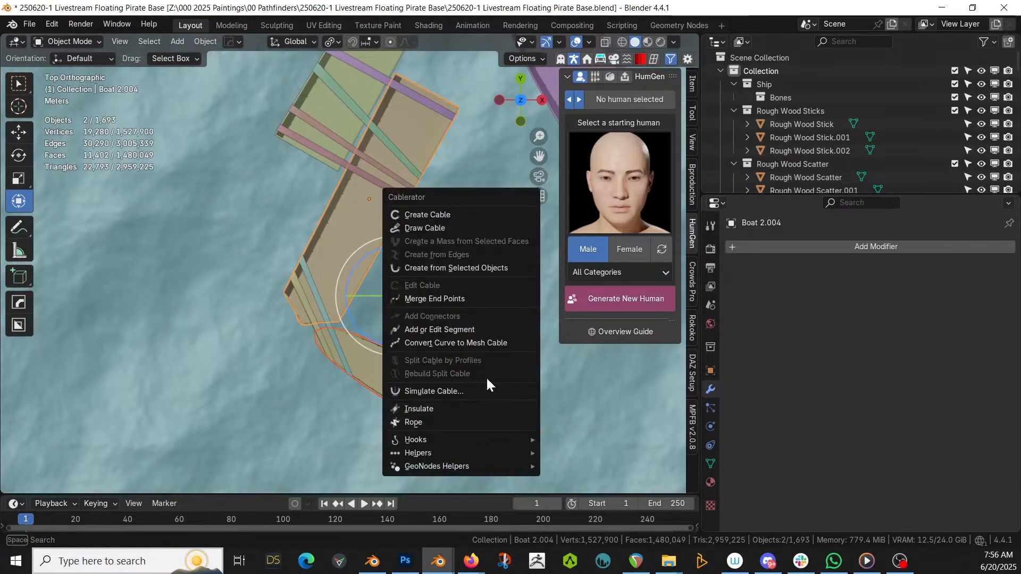
click(463, 404)
drag(310, 224, 359, 382)
drag(313, 210, 362, 407)
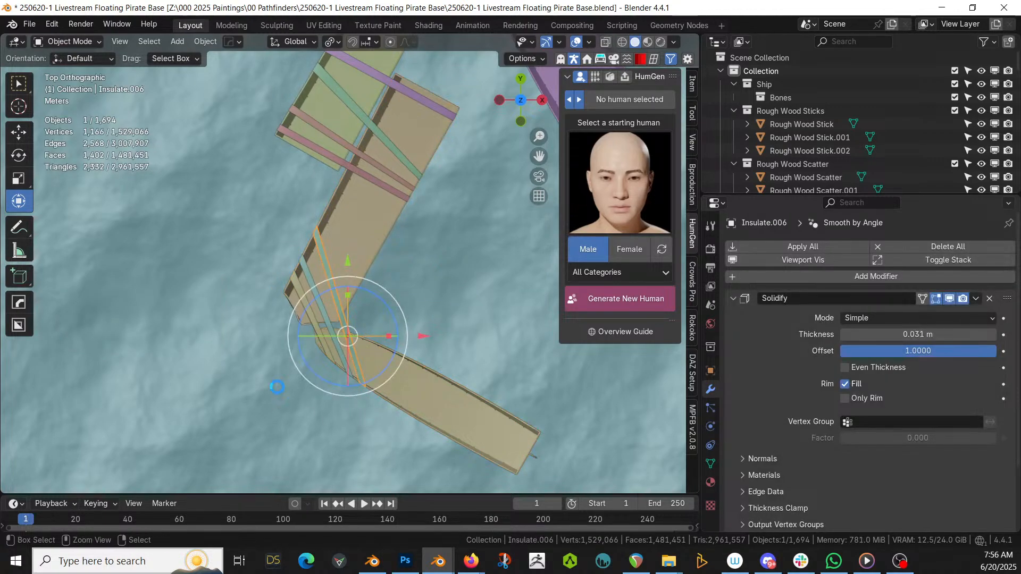
key(ctrl+s)
Select the wooden ring walkway and open its base mesh in Edit Mode, viewed from above
scroll(277, 387, down, 3)
middle_drag(303, 367, 440, 234)
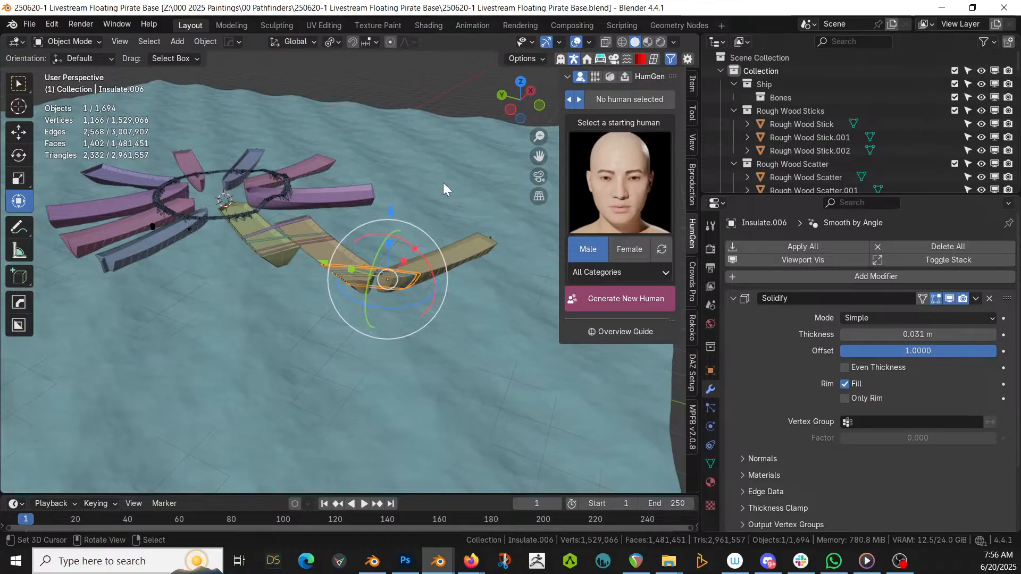
middle_drag(442, 183, 406, 280)
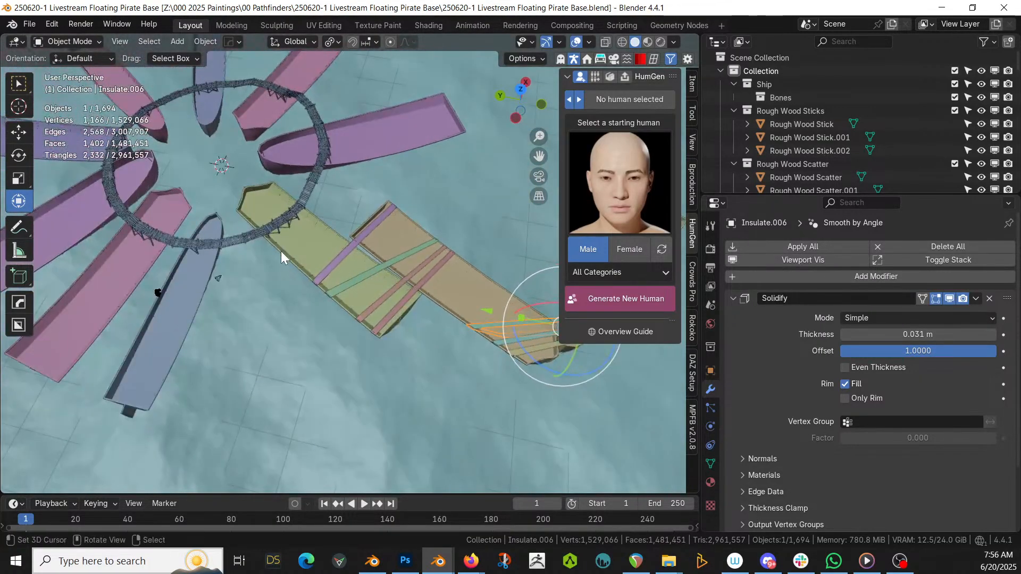
click(239, 240)
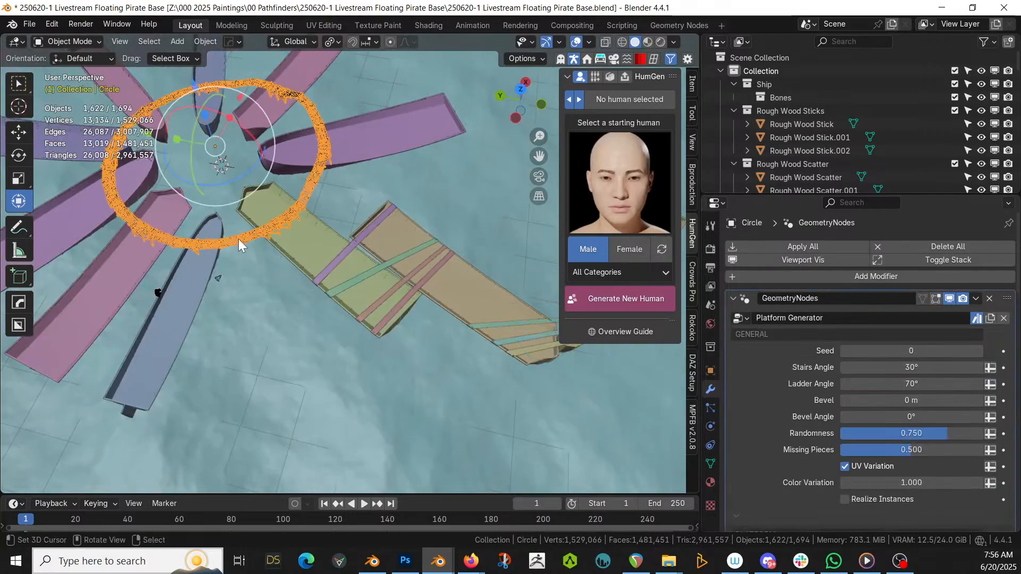
key(Tab)
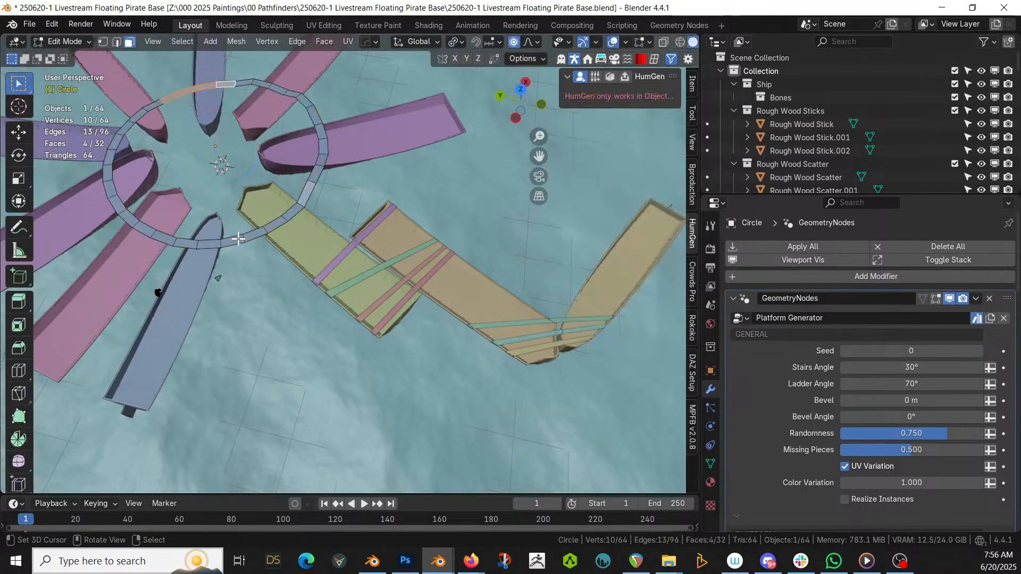
middle_drag(238, 240, 434, 525)
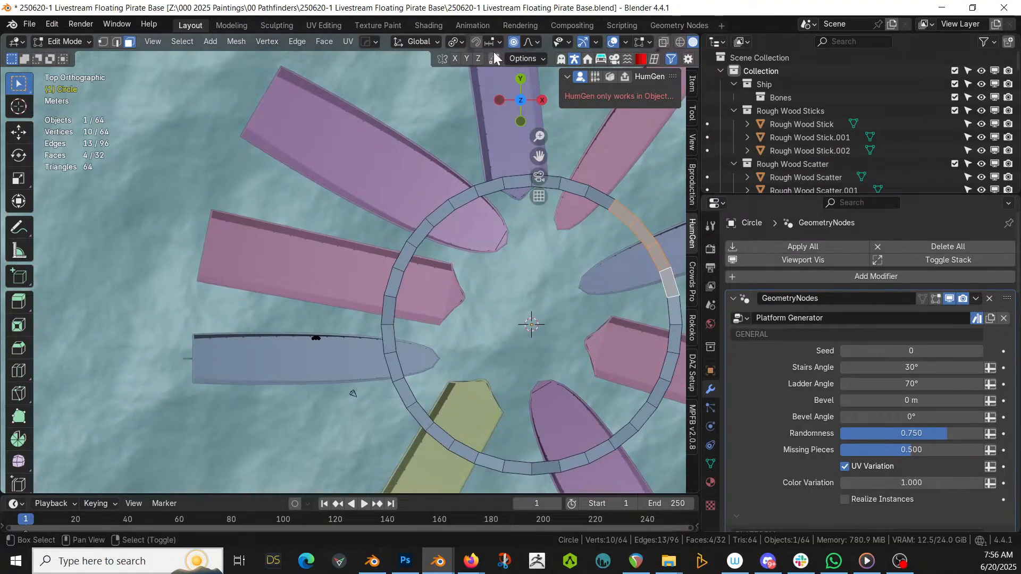
scroll(330, 255, up, 1)
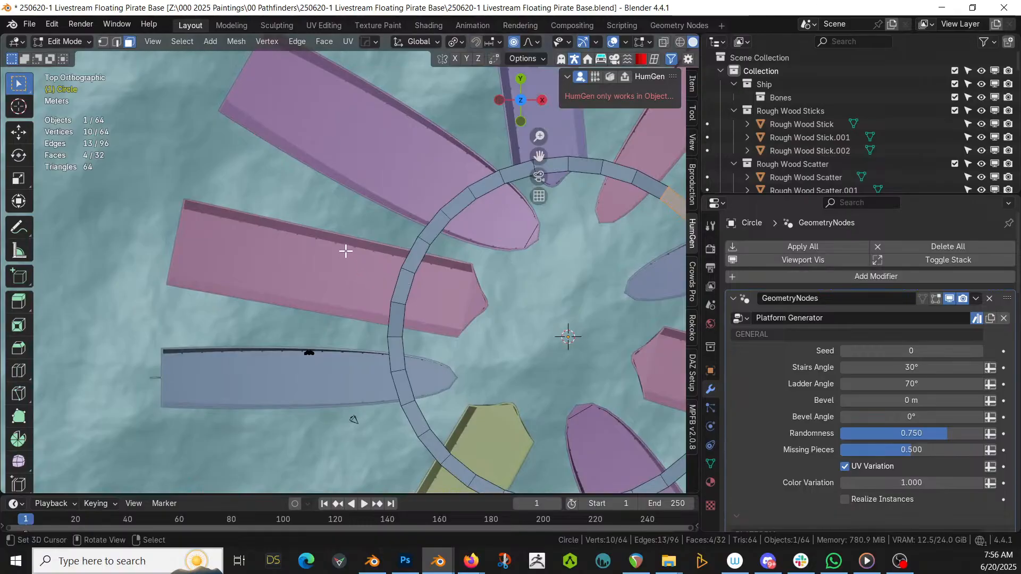
Add a plane to the ring's mesh inside the pink boat beside the ring and raise it above the boat's floor
key(shift+a)
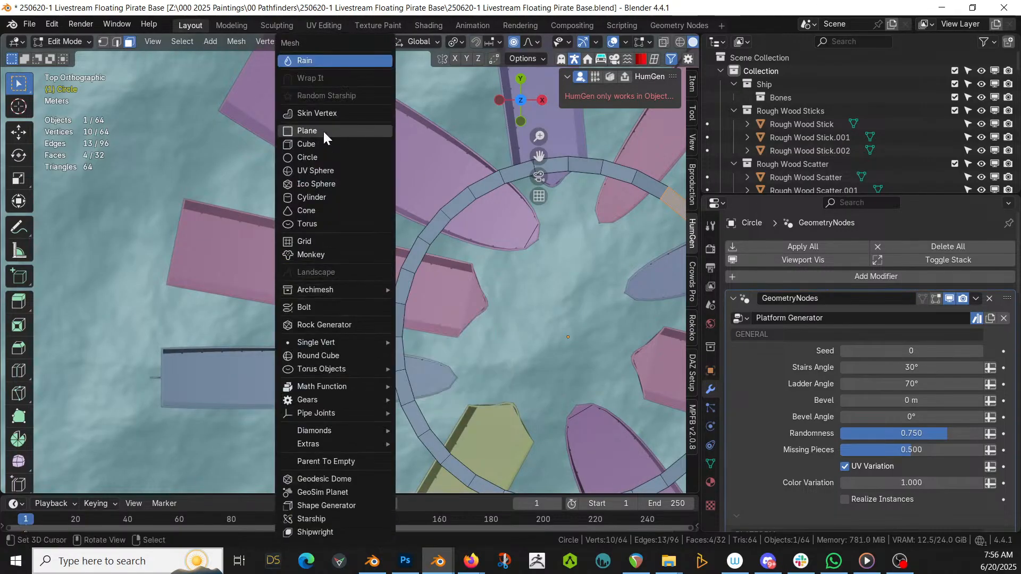
click(361, 131)
scroll(414, 297, up, 3)
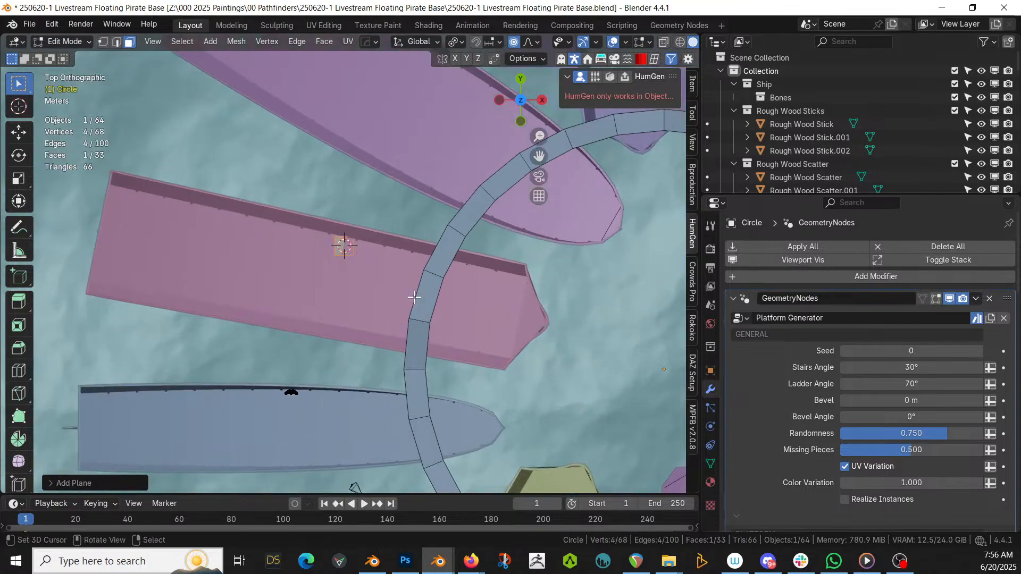
middle_drag(407, 282, 362, 264)
key(g)
click(369, 287)
key(g)
key(z)
click(354, 257)
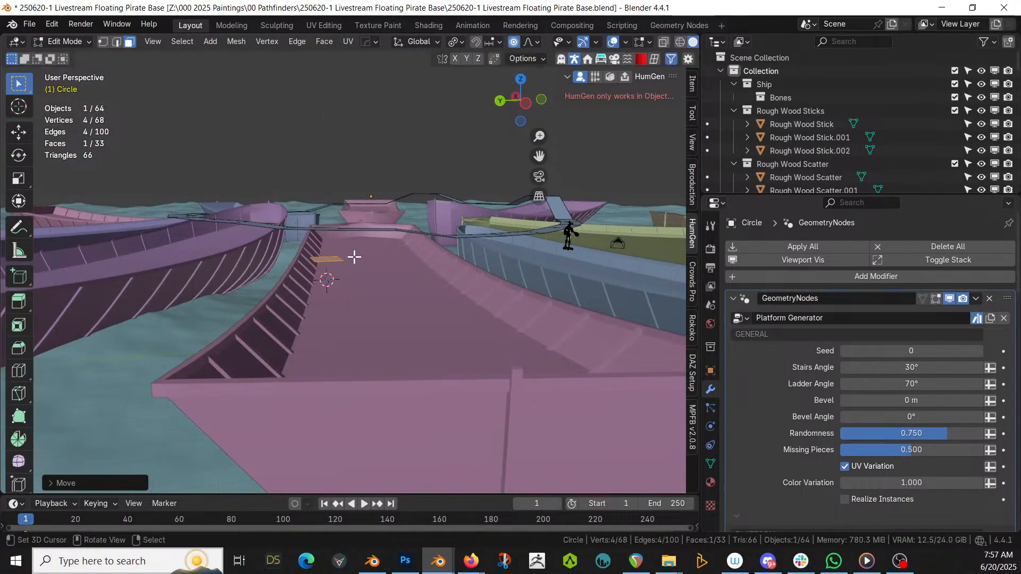
Turn off proportional editing and extrude the plane's edge nearest the neighbouring purple boat 2 m along Y
key(o)
middle_drag(354, 257, 324, 354)
scroll(324, 354, up, 4)
key(2)
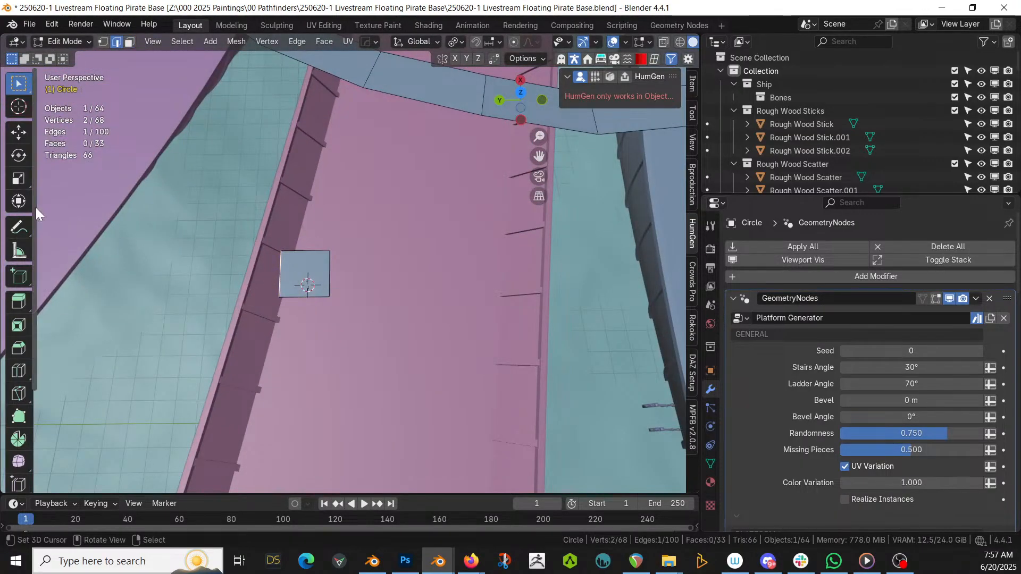
click(19, 201)
key(KP_7)
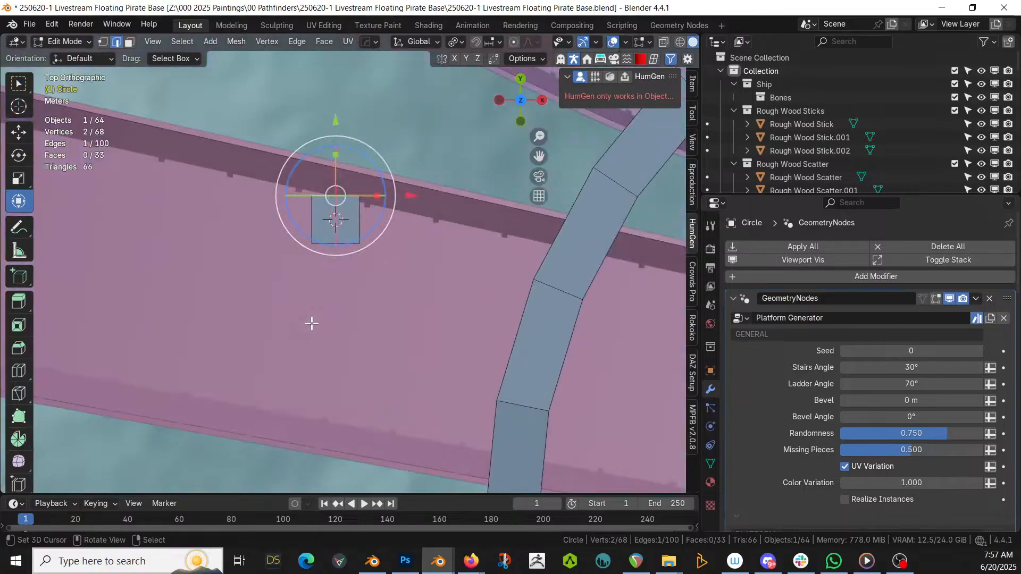
text(ey1)
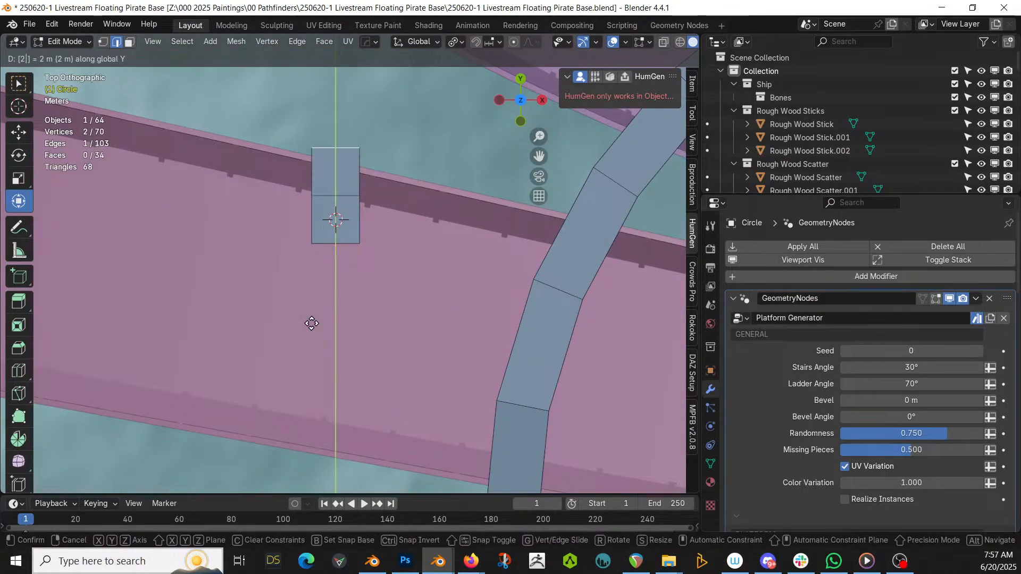
key(Return)
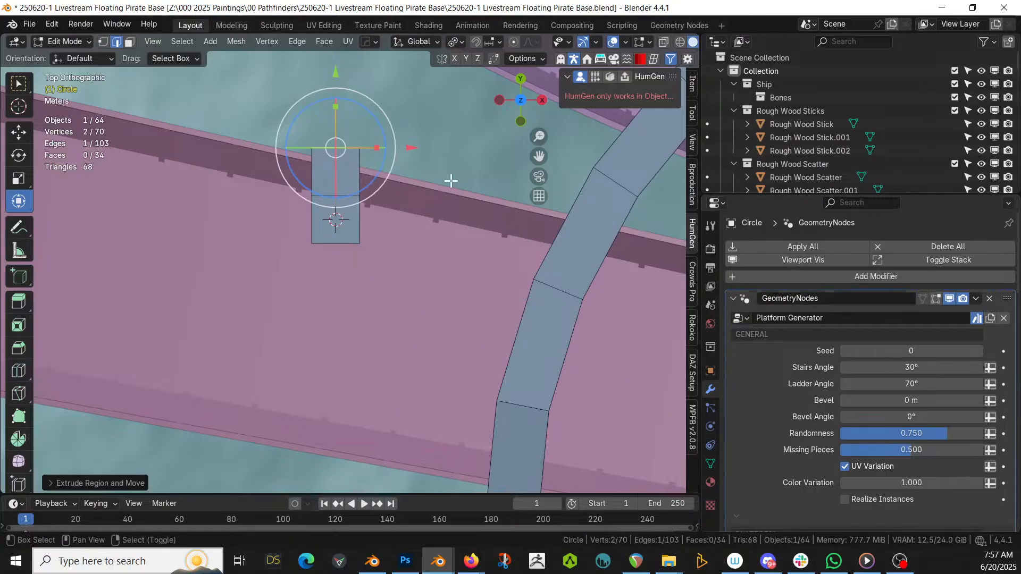
Repeat the 2 m extrusion five times so the strip spans the water and reaches over the purple boat
shift+middle_drag(451, 177, 451, 402)
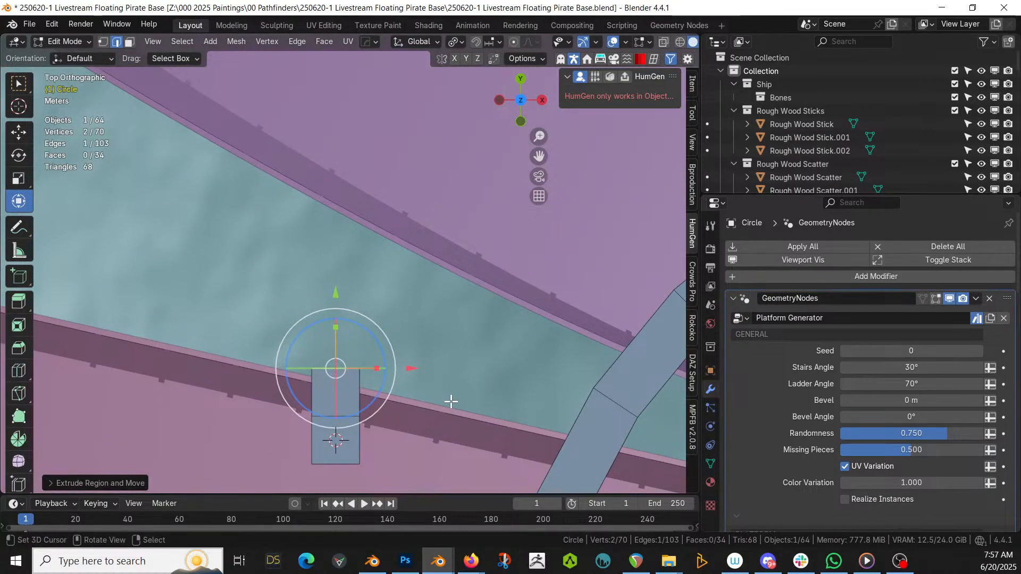
key(shift+r)
key(shift+r)
key(shift+r)
key(shift+r)
key(shift+r)
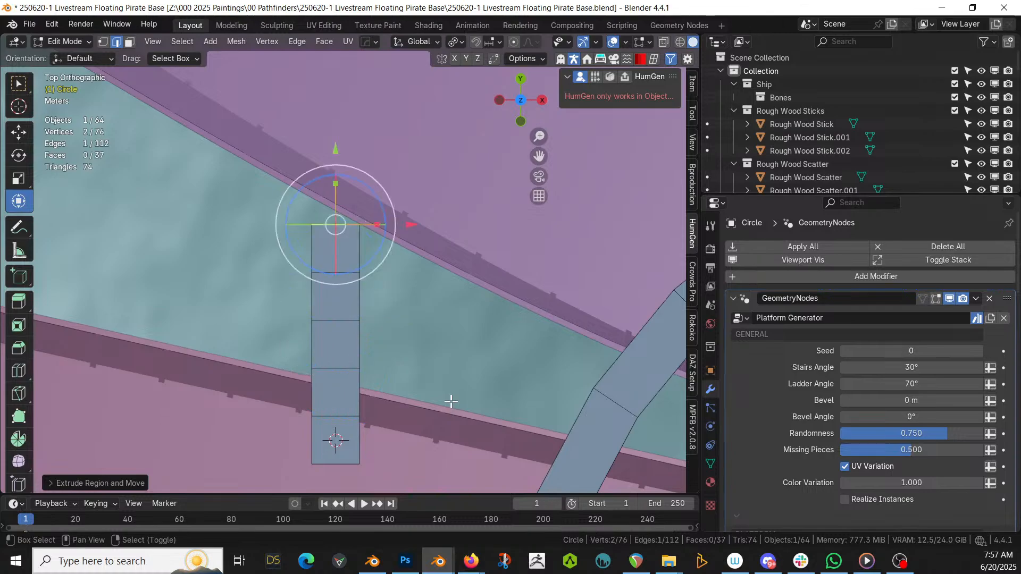
middle_drag(467, 331, 509, 247)
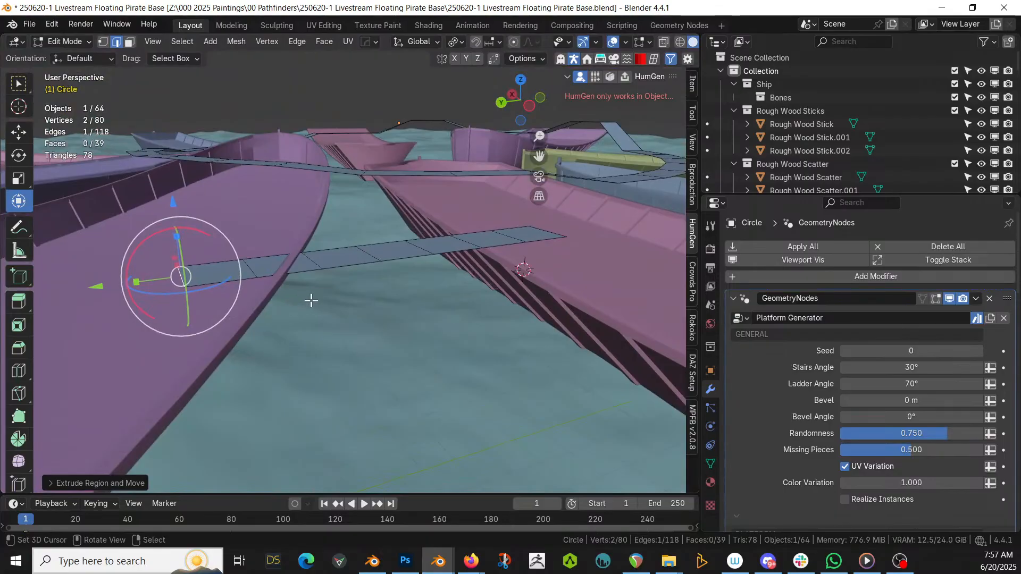
key(3)
click(274, 269)
key(g)
key(z)
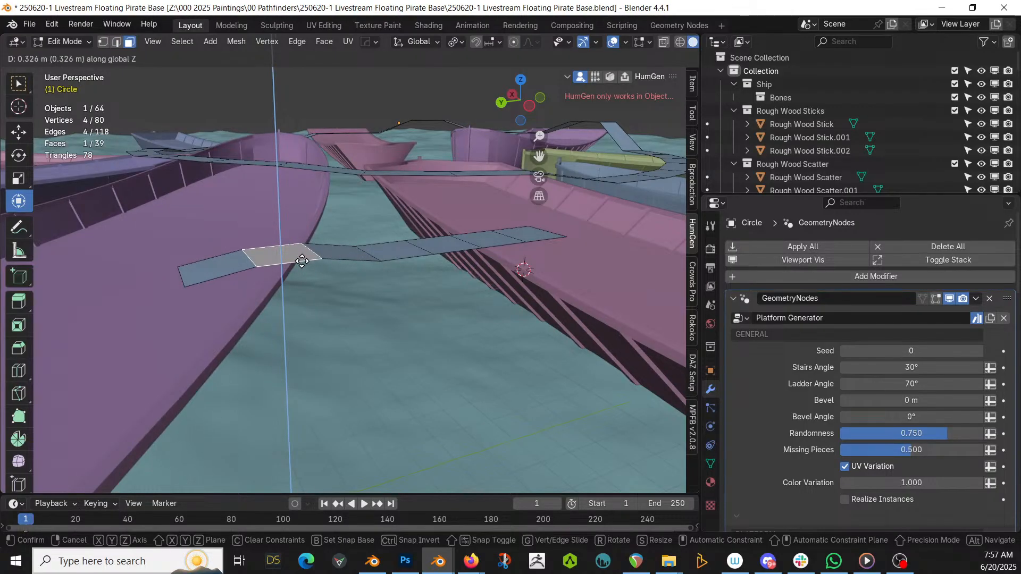
right_click(302, 261)
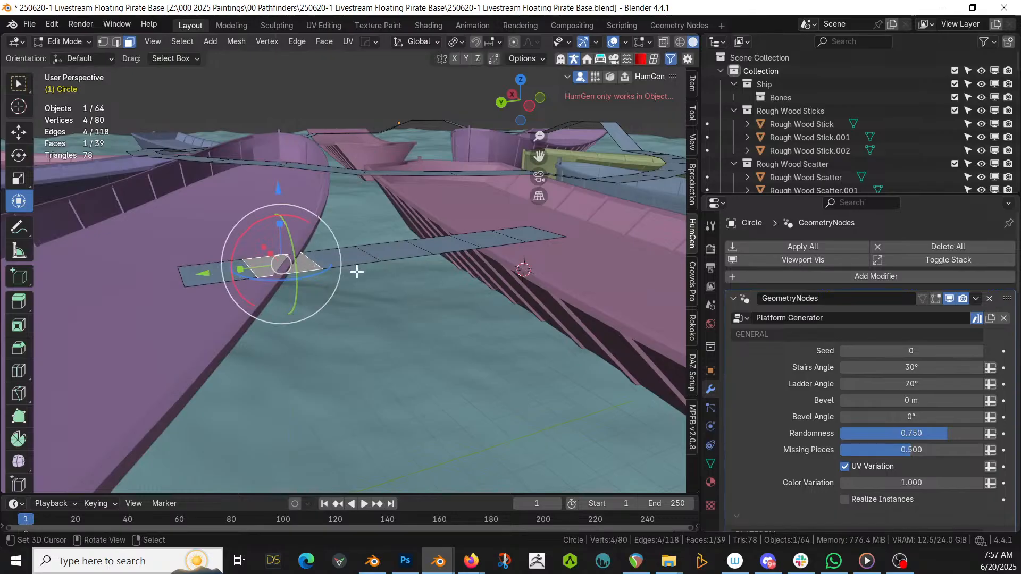
Select the whole linked bridge strip and raise it about 0.37 m along Z
mouse_move(356, 272)
middle_down()
mouse_move(362, 301)
mouse_move(364, 289)
middle_up()
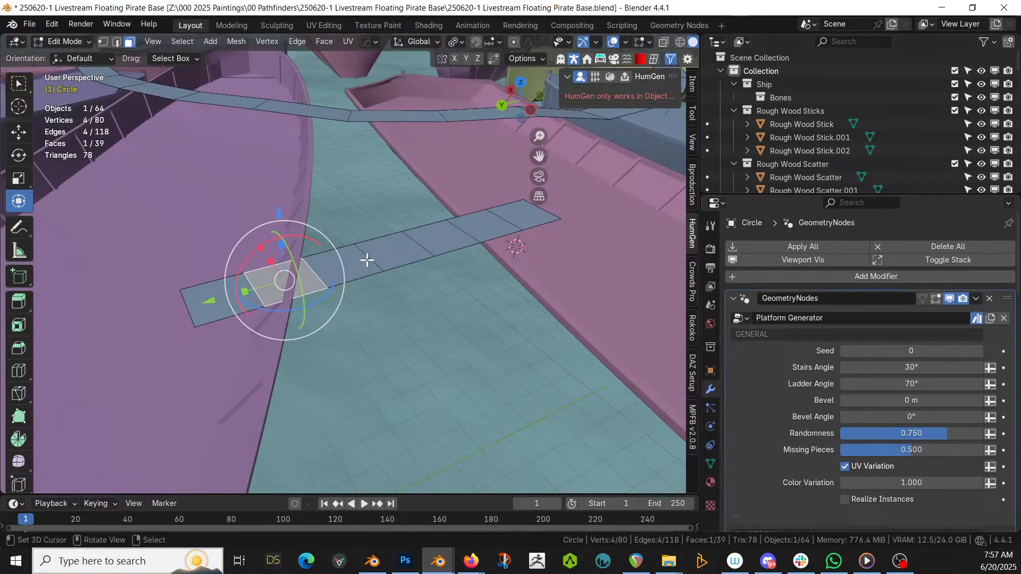
key(l)
key(g)
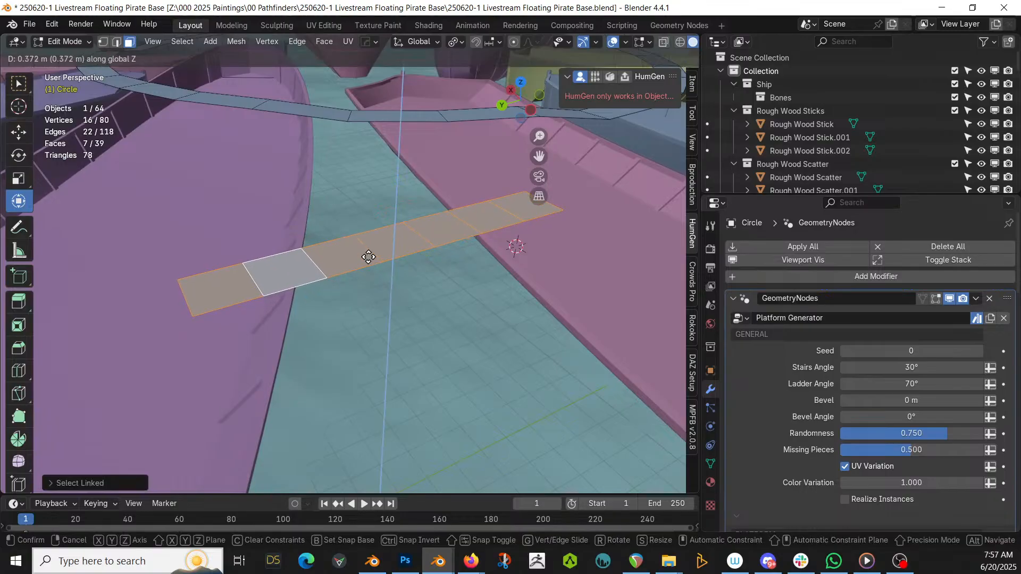
click(369, 257)
Dissolve the two cross edges in the middle of the bridge strip, merging its faces over the water into one long span
middle_drag(368, 256, 360, 275)
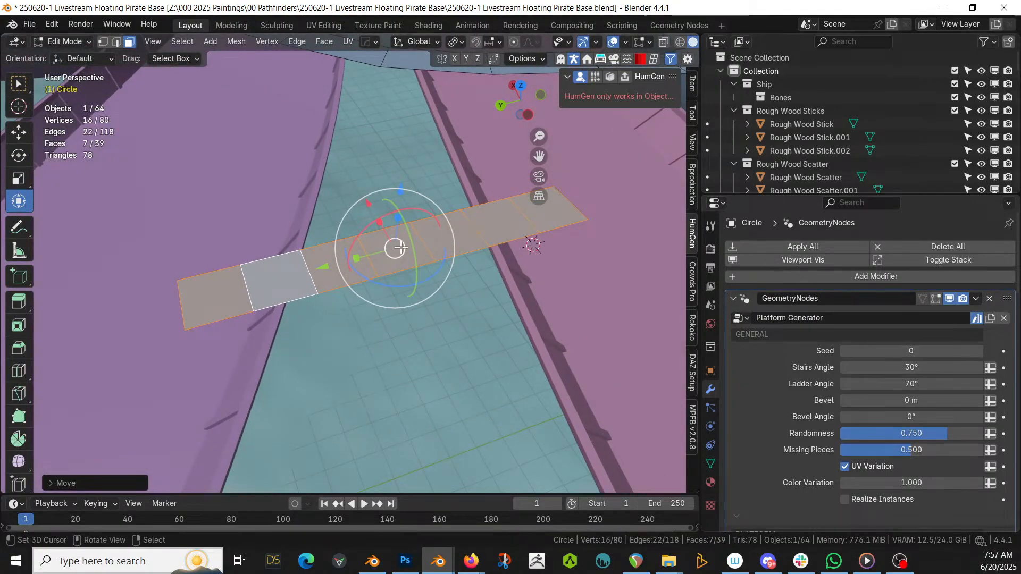
key(2)
right_click(370, 254)
shift+right_click(422, 247)
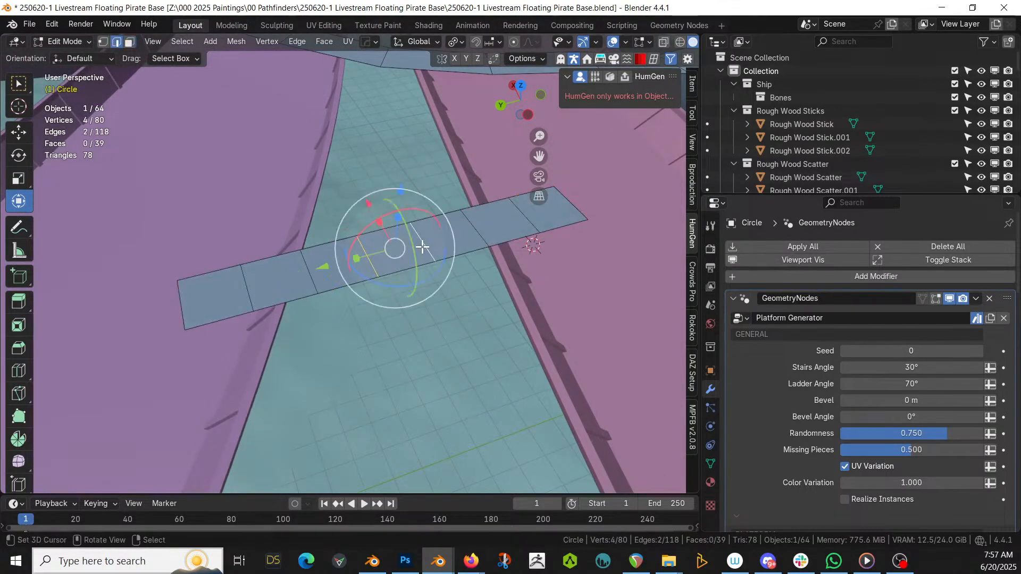
key(ctrl+x)
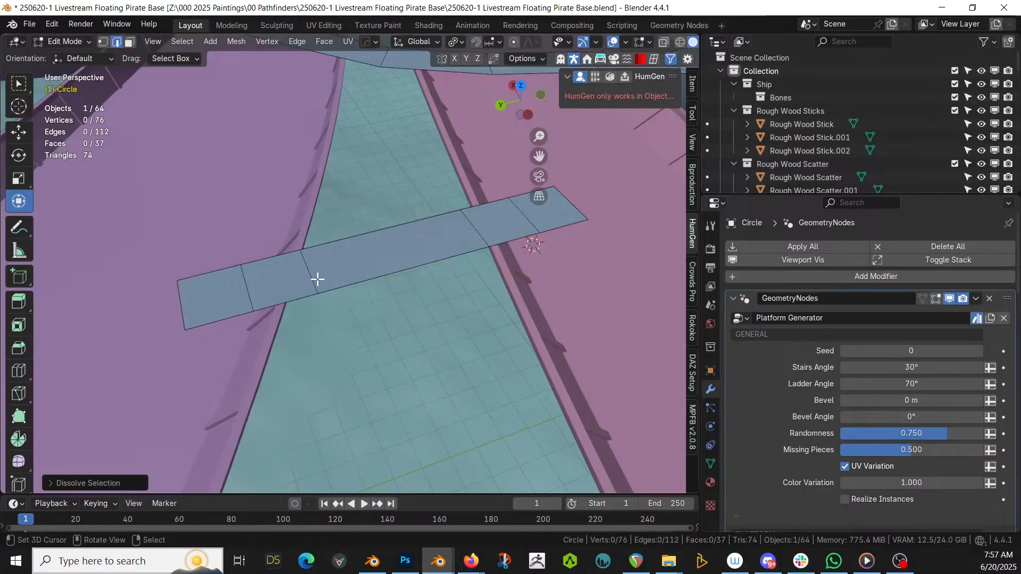
Add a second material slot to the walkway object and fill it with the existing Bridge material
key(Tab)
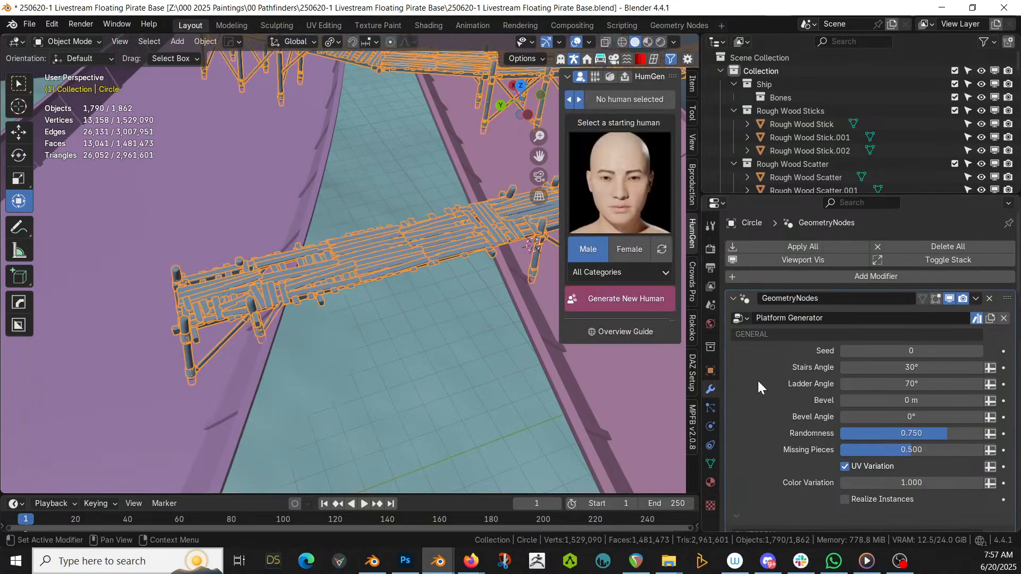
click(712, 482)
click(831, 302)
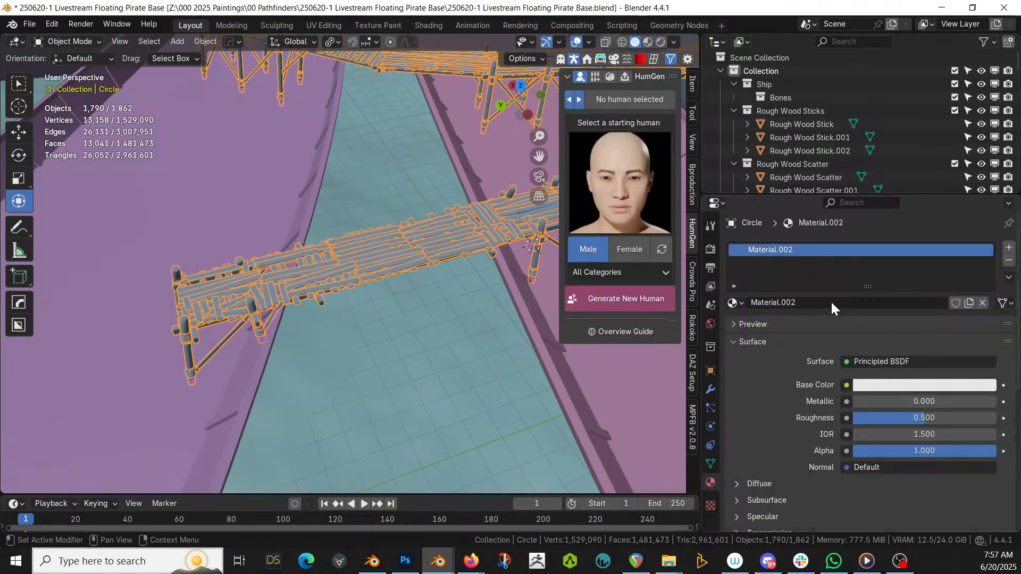
click(1008, 248)
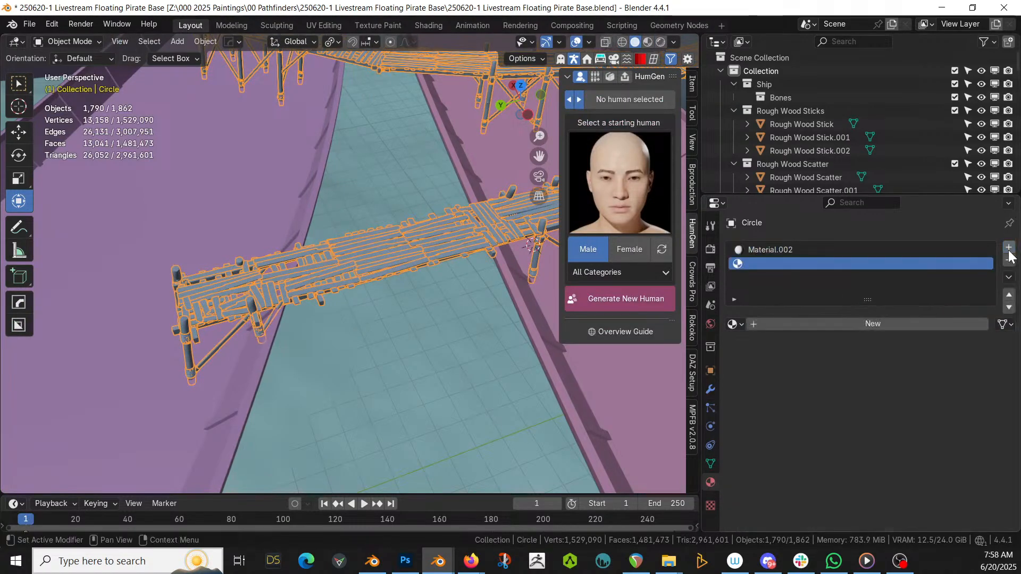
click(737, 324)
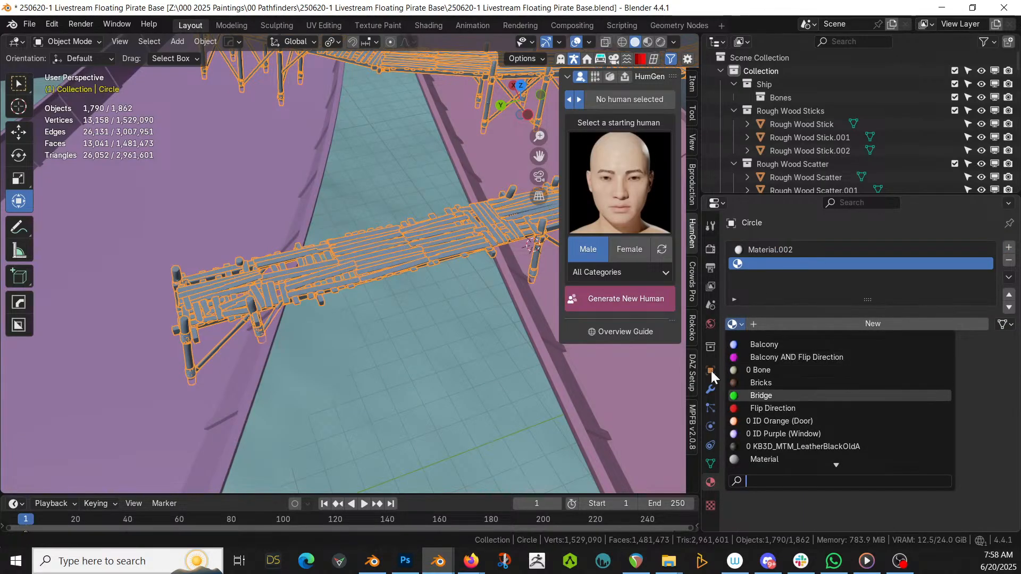
click(761, 396)
Assign the Bridge material to the long middle face of the strip spanning the water between the two boats
key(Tab)
click(392, 241)
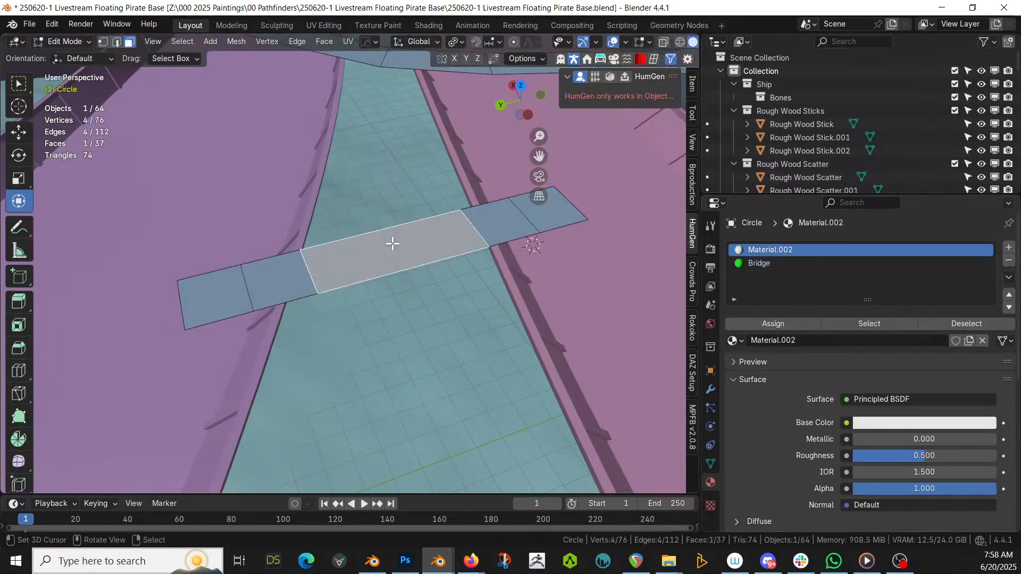
click(759, 263)
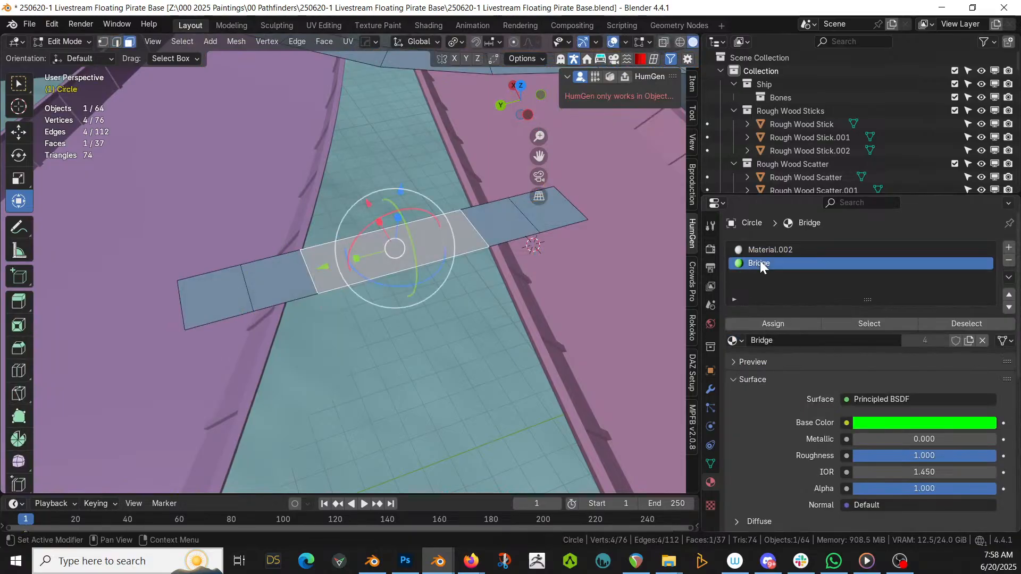
click(780, 323)
key(Tab)
middle_drag(246, 256, 331, 222)
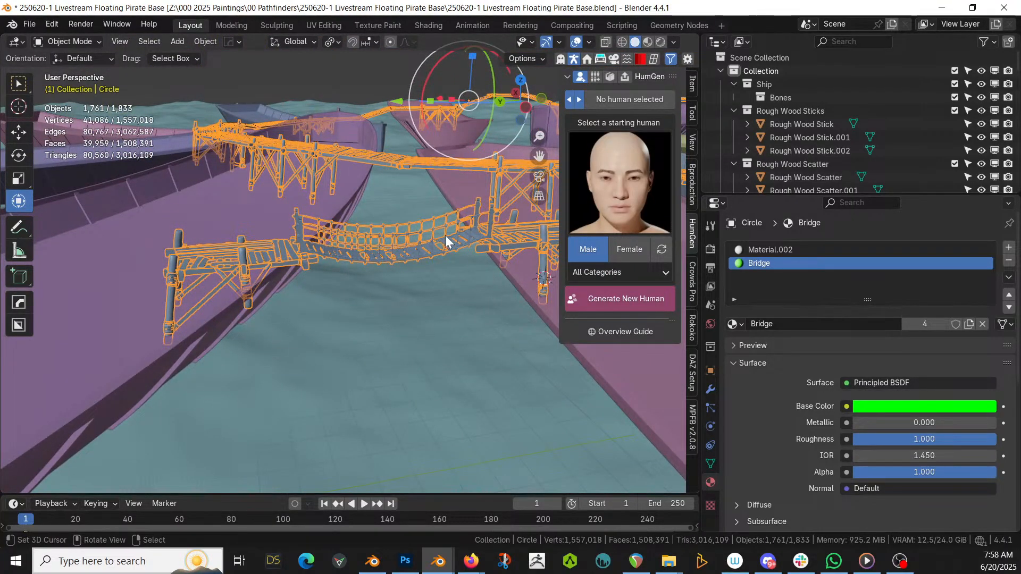
Add a crosswise loop cut through the ring walkway face that crosses the rim of the boat beside the new bridge
middle_drag(427, 171, 382, 255)
middle_drag(387, 129, 445, 168)
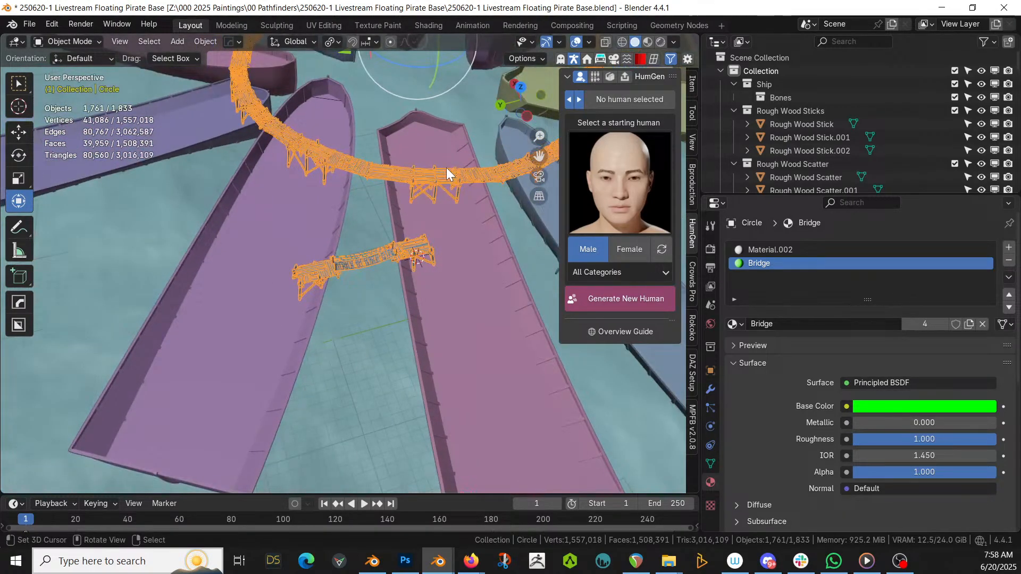
scroll(483, 250, down, 1)
middle_drag(483, 250, 300, 398)
key(Tab)
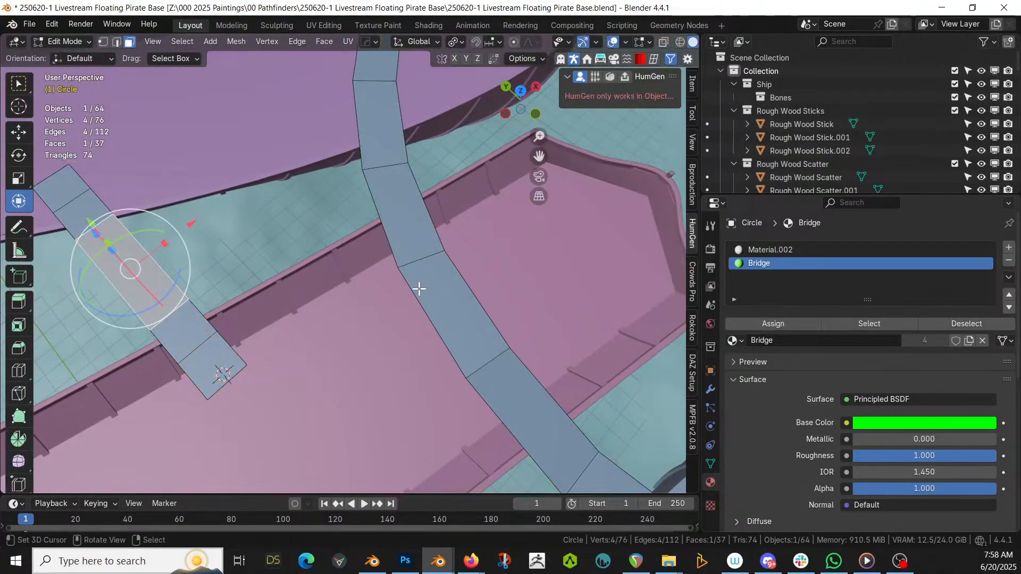
click(385, 238)
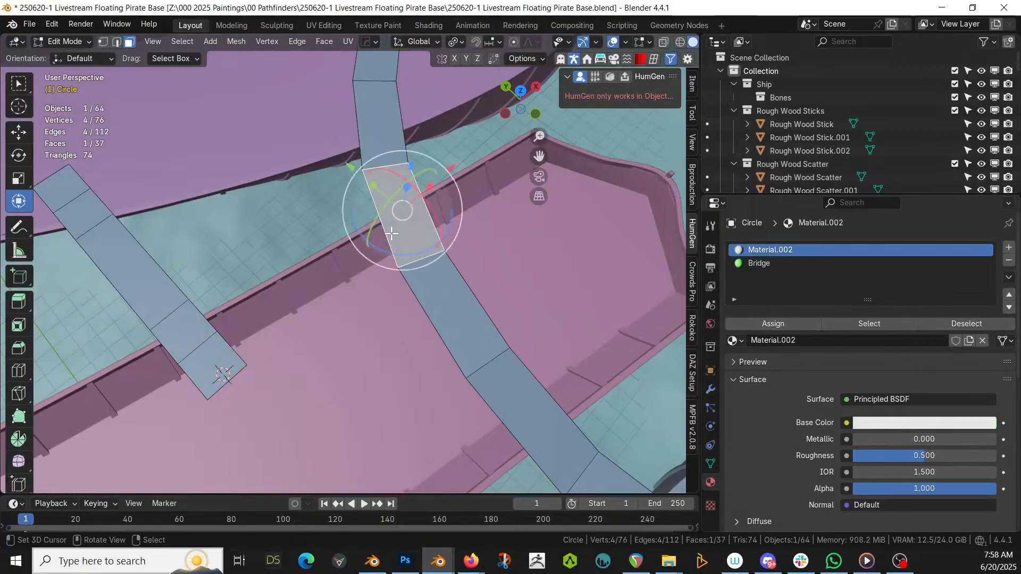
key(ctrl+r)
click(391, 233)
click(396, 239)
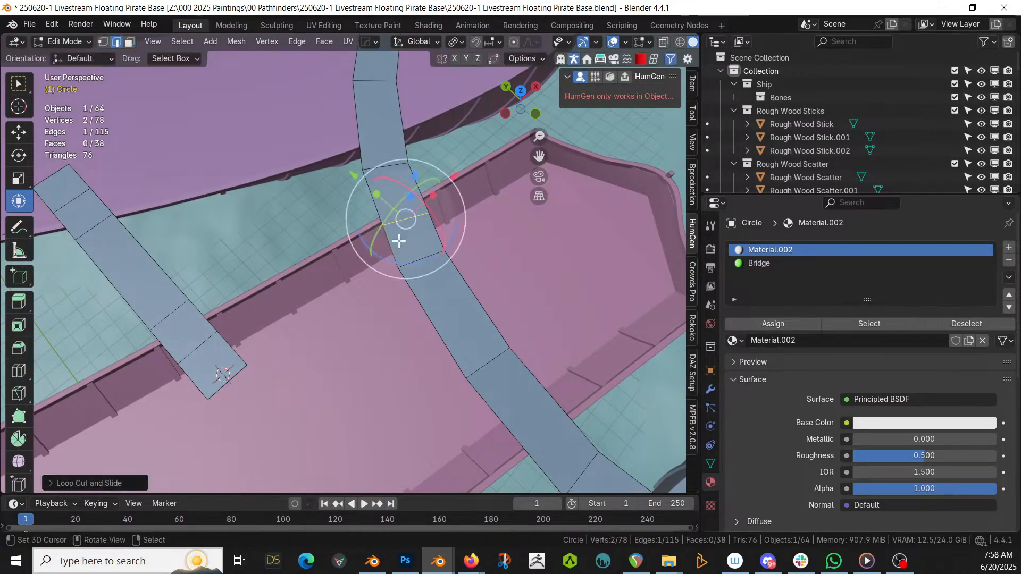
Fill a connecting face between the side edge of the bridge strip's end and the facing outer edge of the ring walkway
key(3)
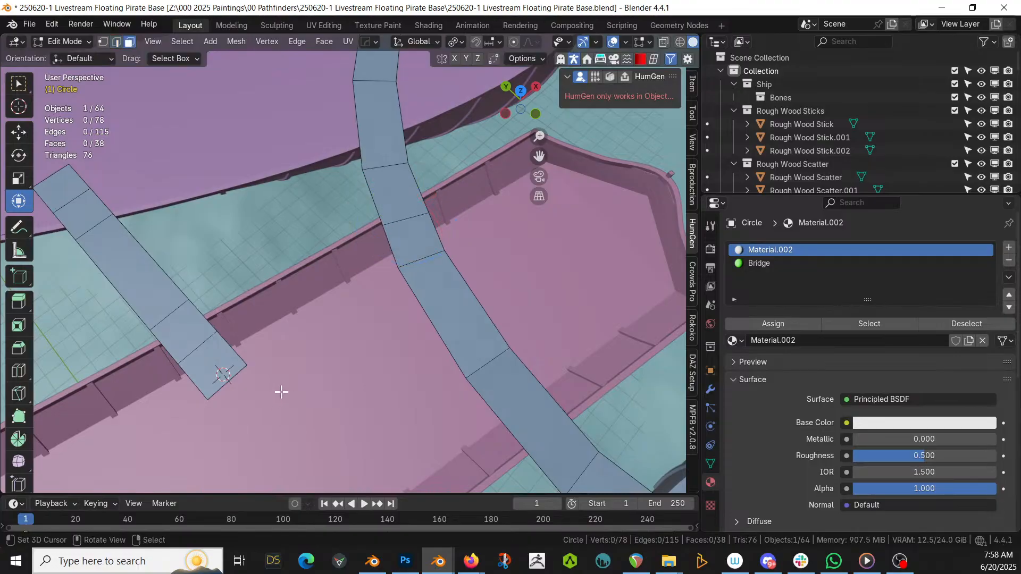
key(2)
click(232, 349)
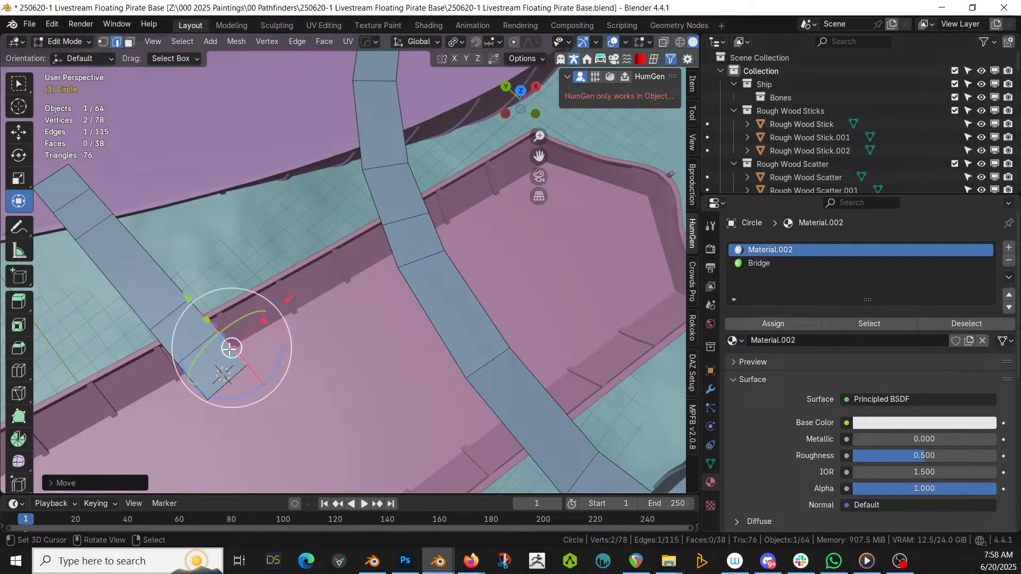
shift+click(385, 248)
key(f)
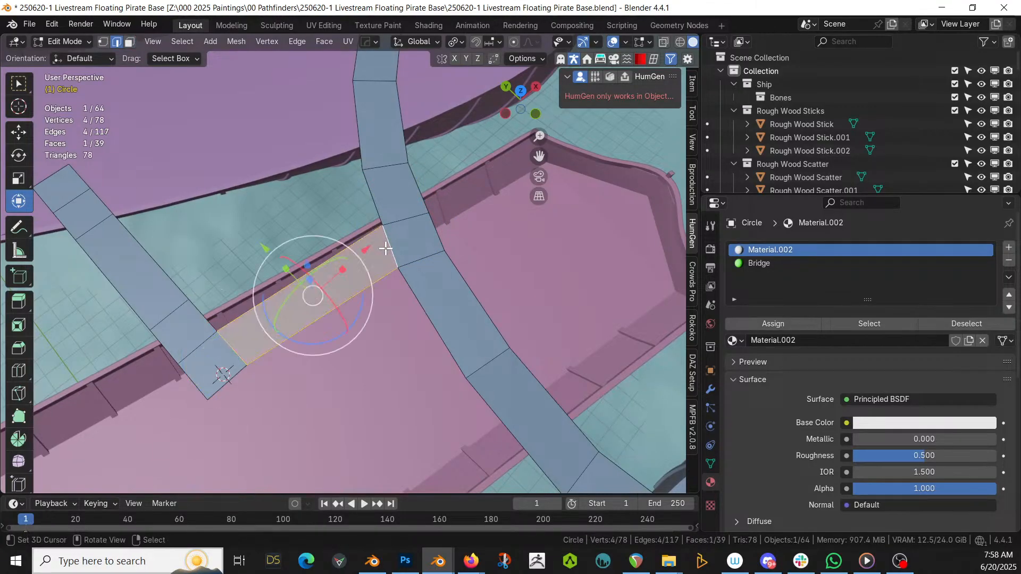
Divide the new connecting face crosswise with a loop cut and return to Object Mode to check the generated walkway
click(334, 308)
key(ctrl+r)
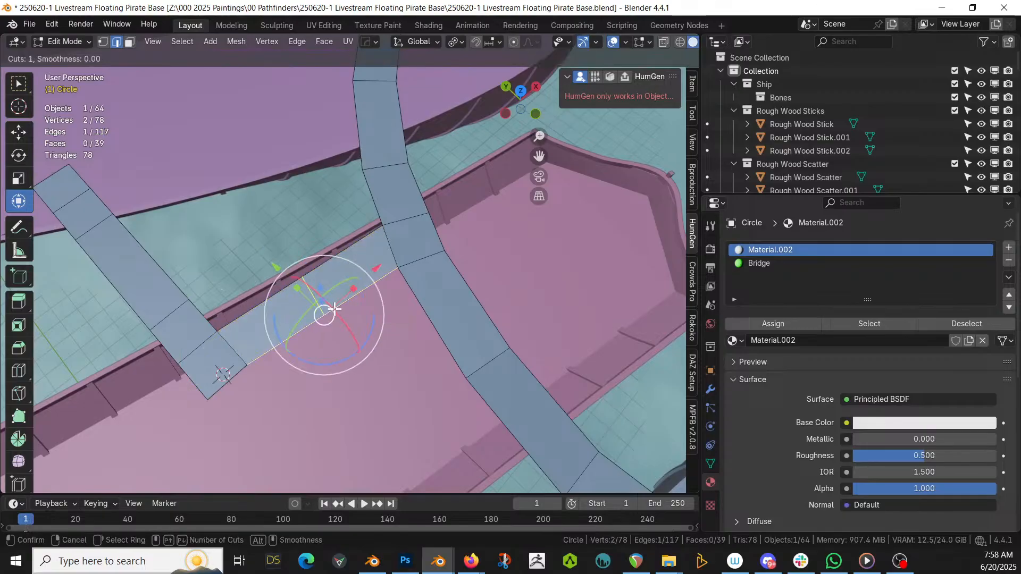
click(334, 309)
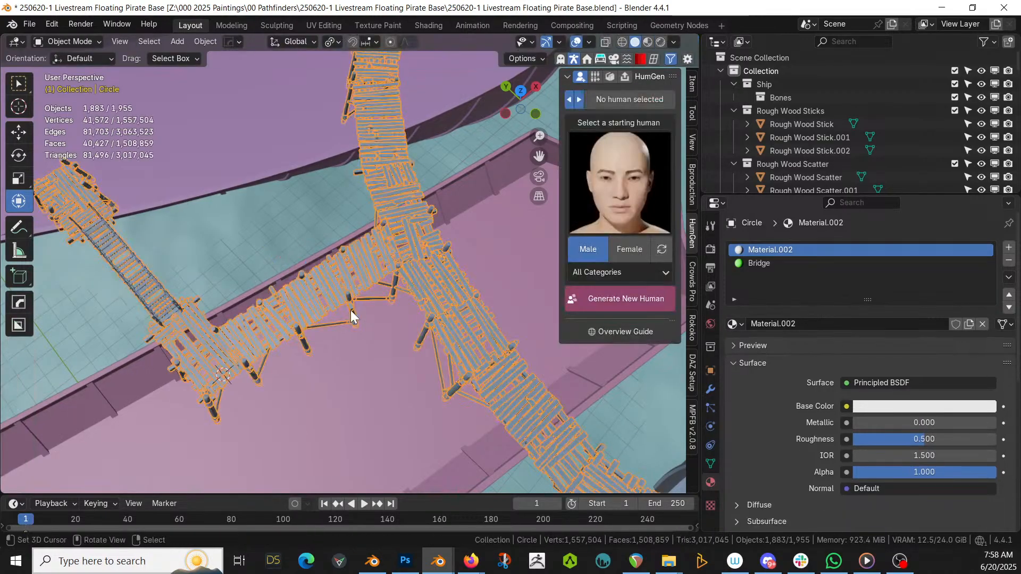
middle_drag(350, 310, 393, 271)
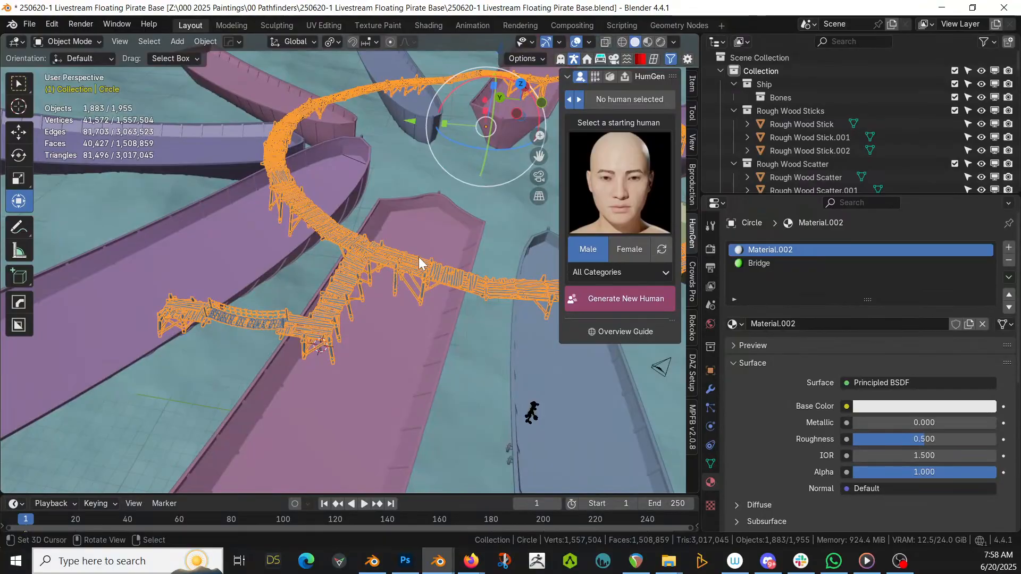
middle_drag(419, 257, 287, 274)
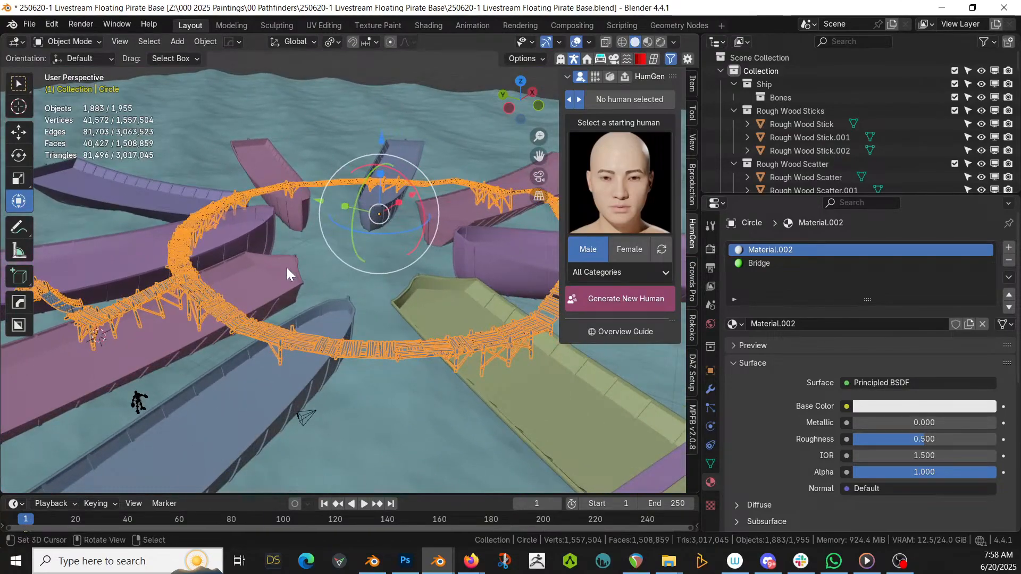
Select all seven straps binding the three chained boats and join them into a single object
middle_drag(368, 394, 278, 219)
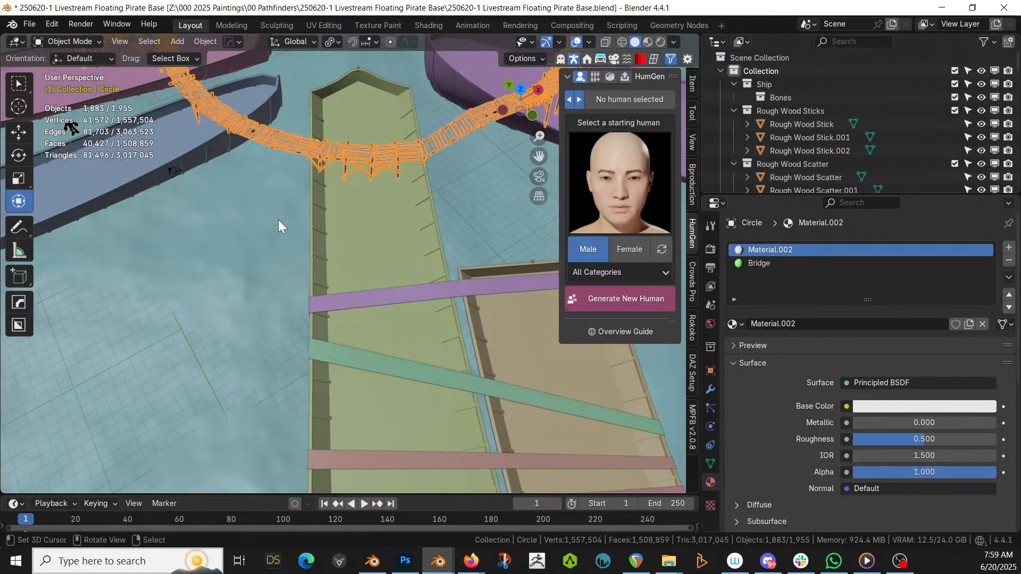
scroll(389, 355, down, 10)
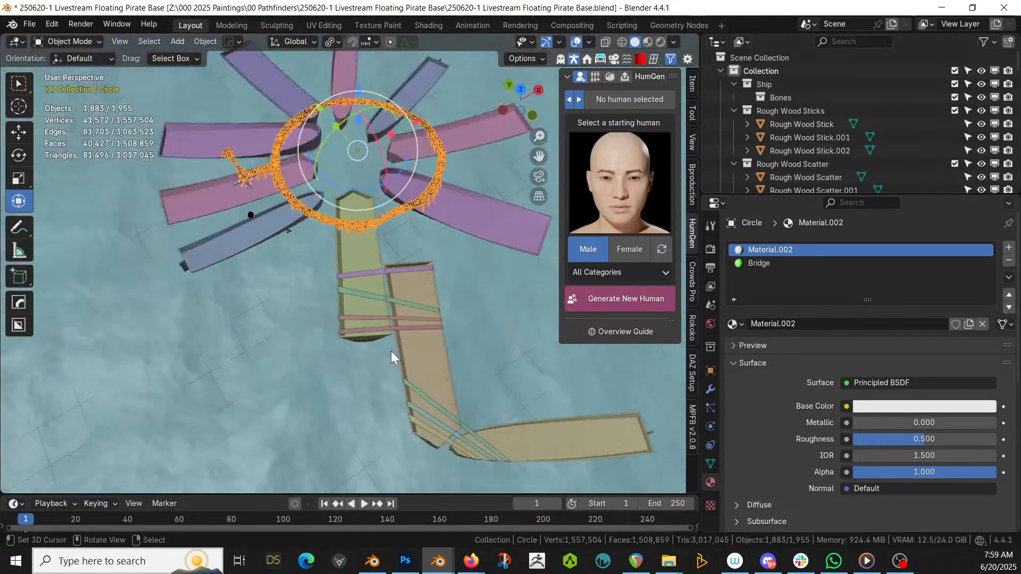
click(358, 330)
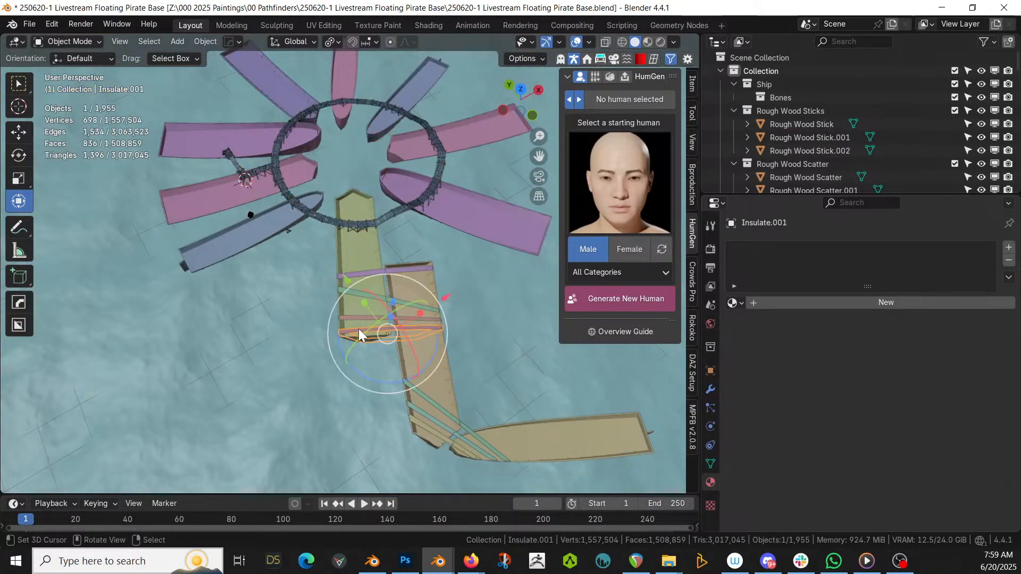
shift+click(364, 294)
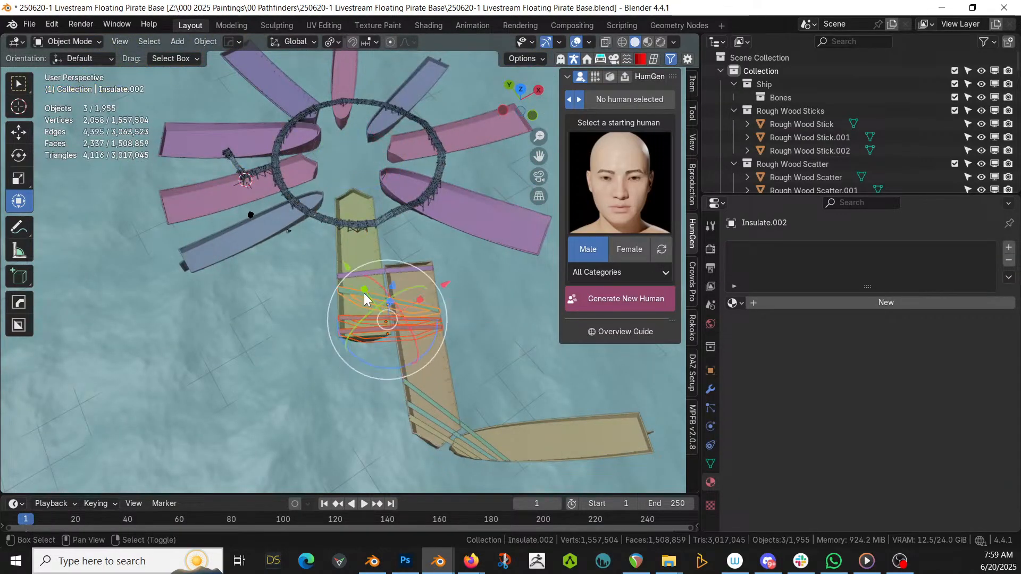
shift+click(364, 271)
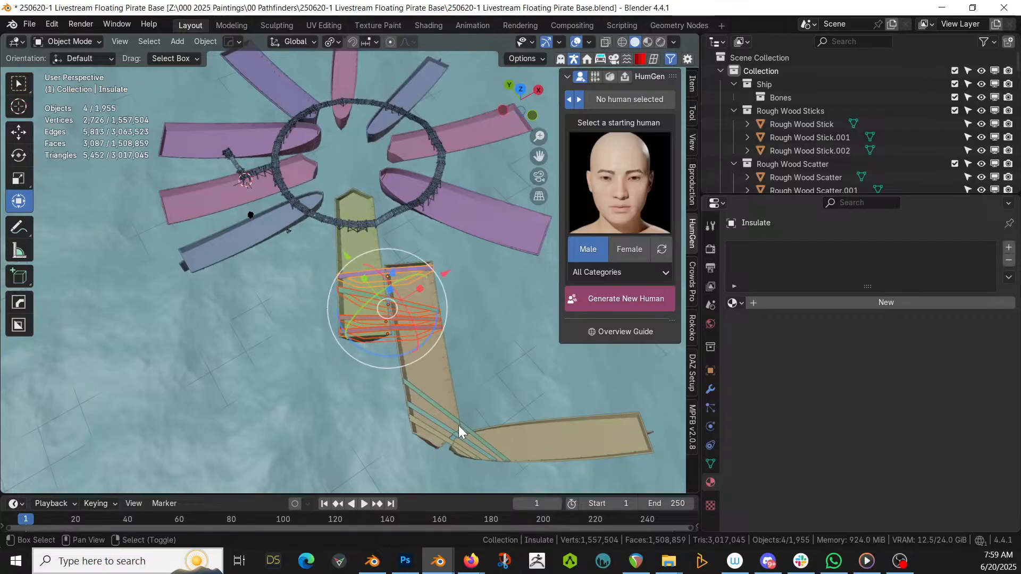
shift+click(467, 426)
shift+click(453, 436)
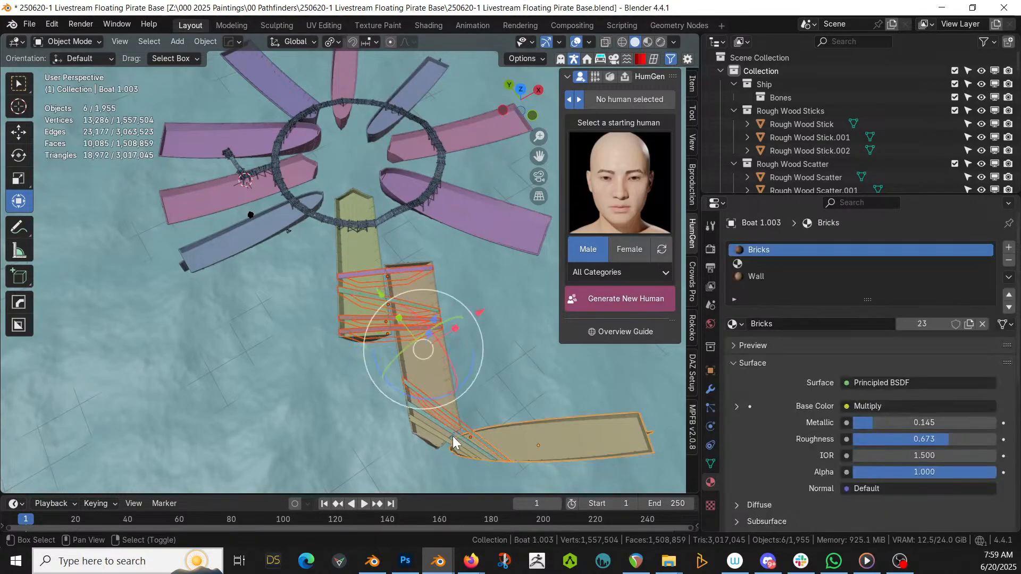
shift+click(454, 438)
scroll(478, 437, up, 2)
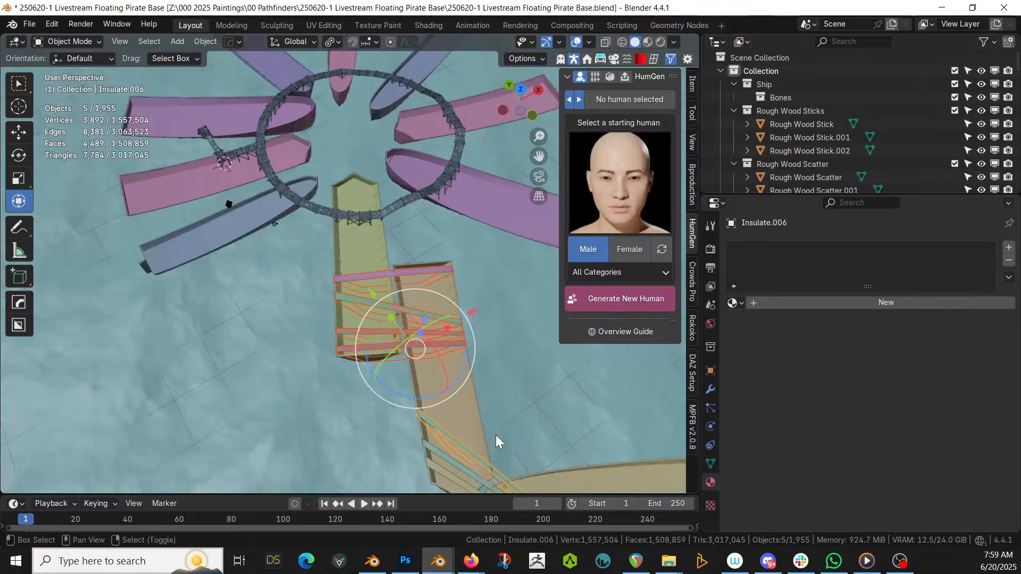
shift+middle_drag(496, 435, 464, 282)
scroll(464, 282, up, 2)
shift+click(458, 289)
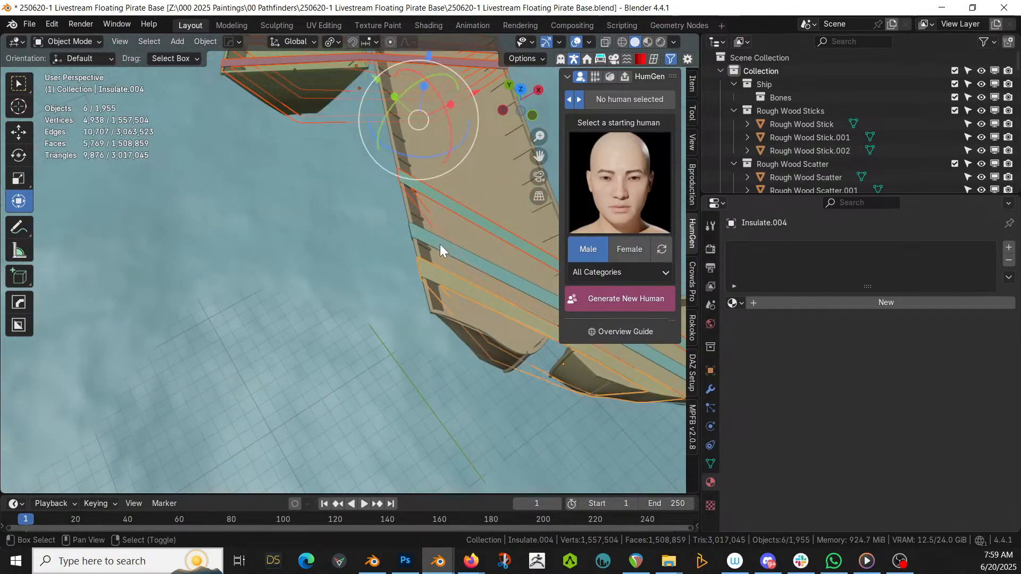
shift+click(438, 242)
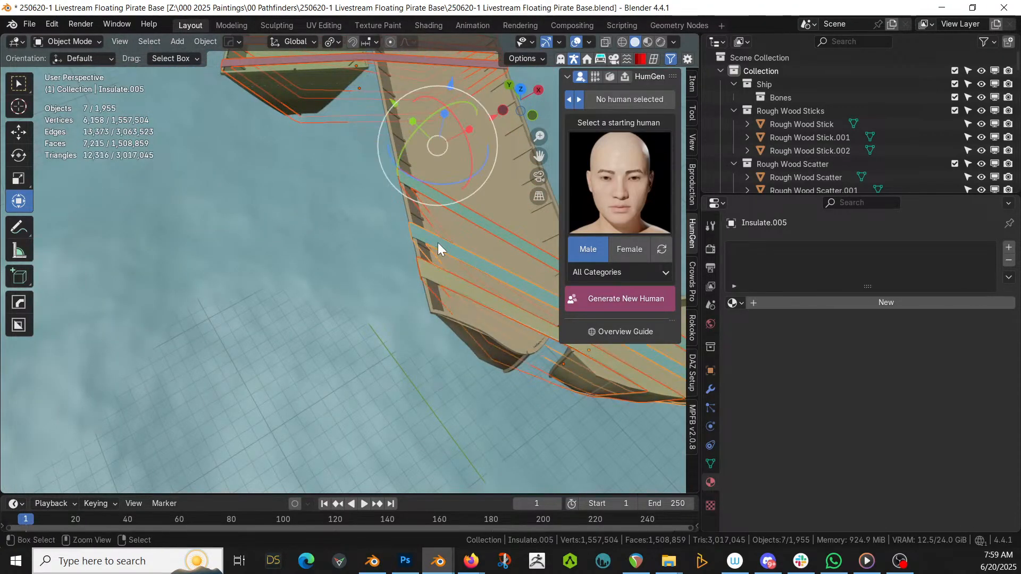
key(ctrl+j)
Isolate the joined straps in local view and inspect their mesh topology in Edit Mode
key(Tab)
middle_drag(438, 243, 367, 292)
scroll(489, 262, up, 3)
scroll(489, 262, up, 4)
scroll(367, 292, down, 5)
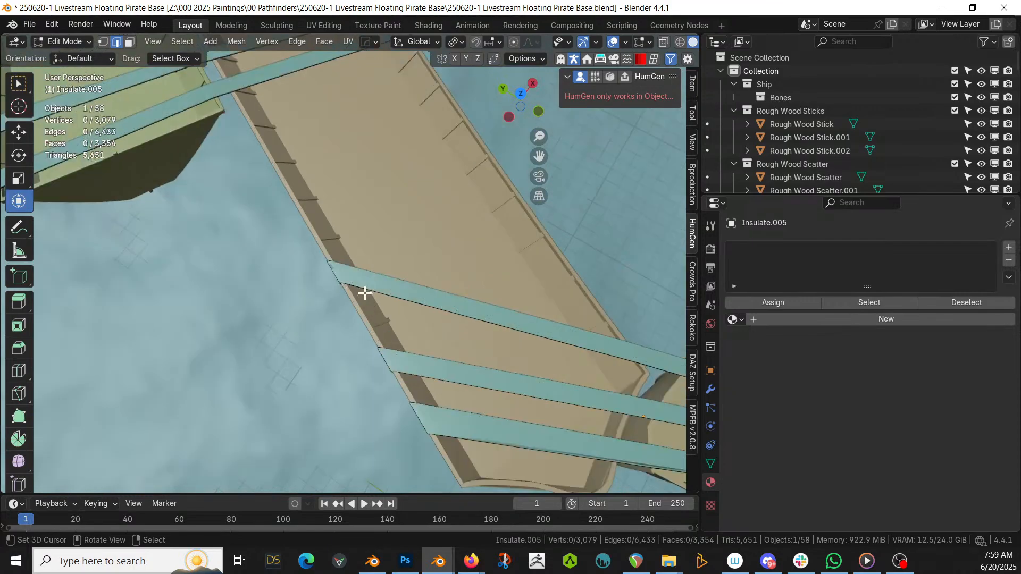
key(KP_Divide)
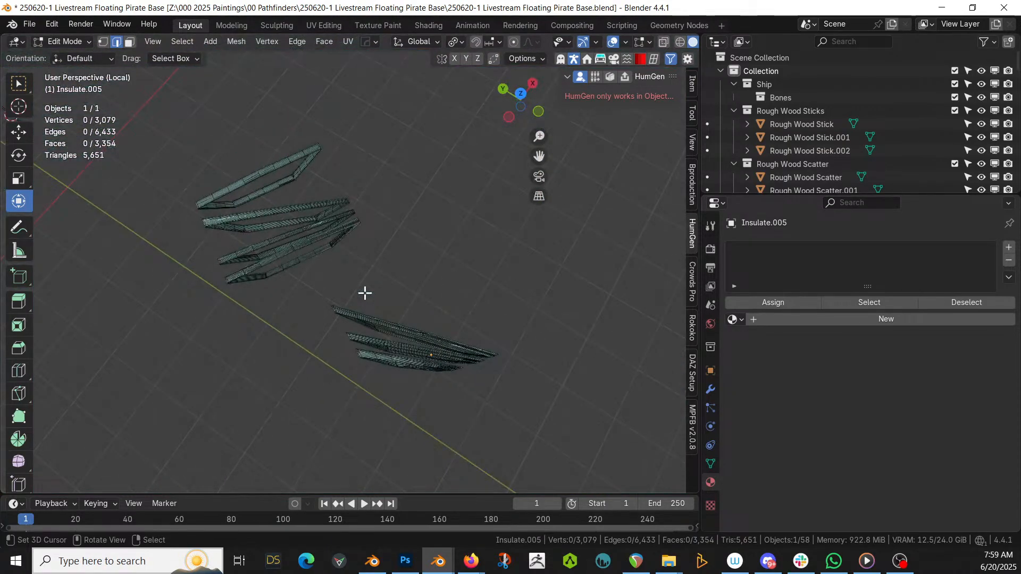
scroll(365, 293, up, 4)
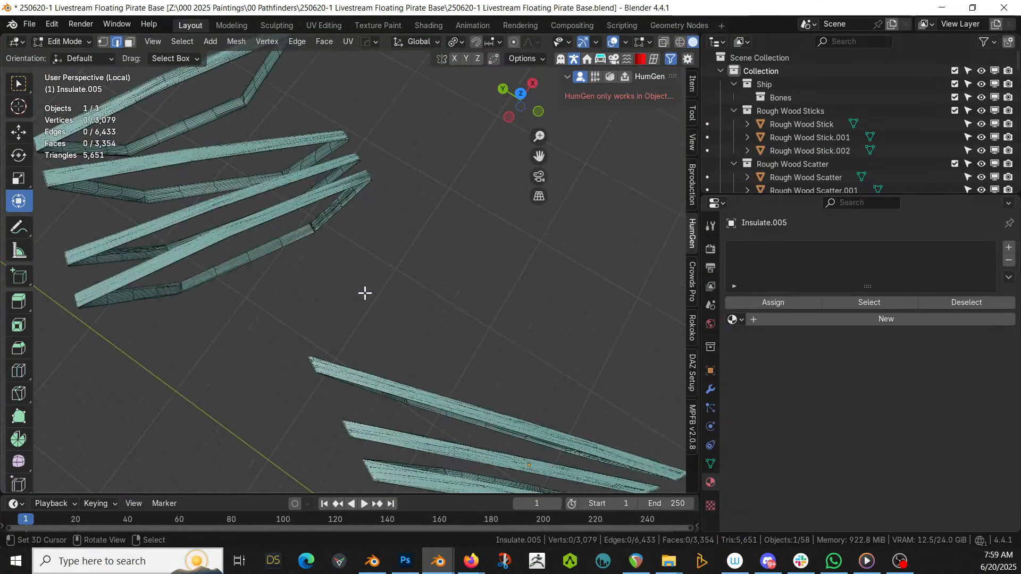
scroll(365, 292, down, 1)
key(Tab)
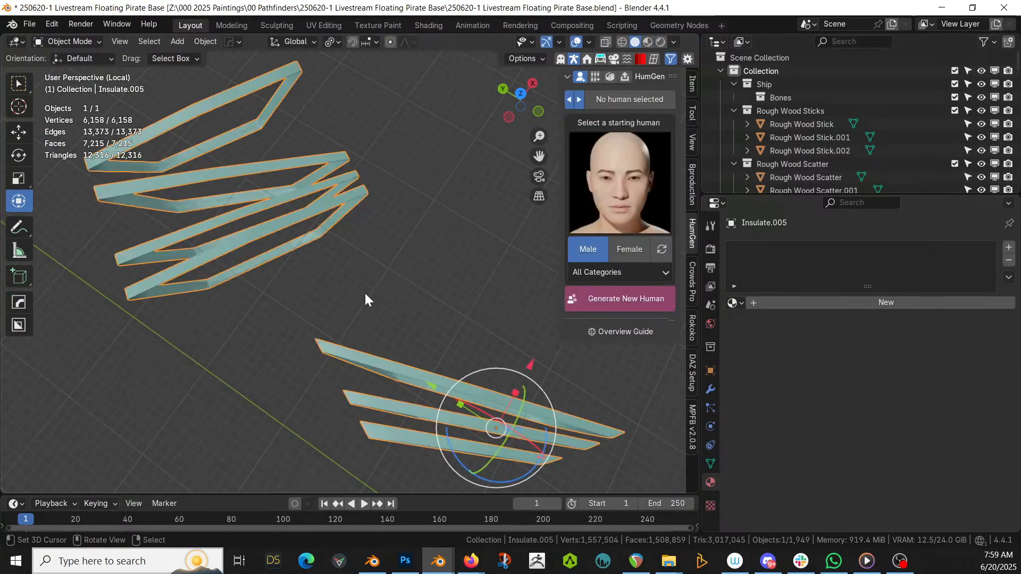
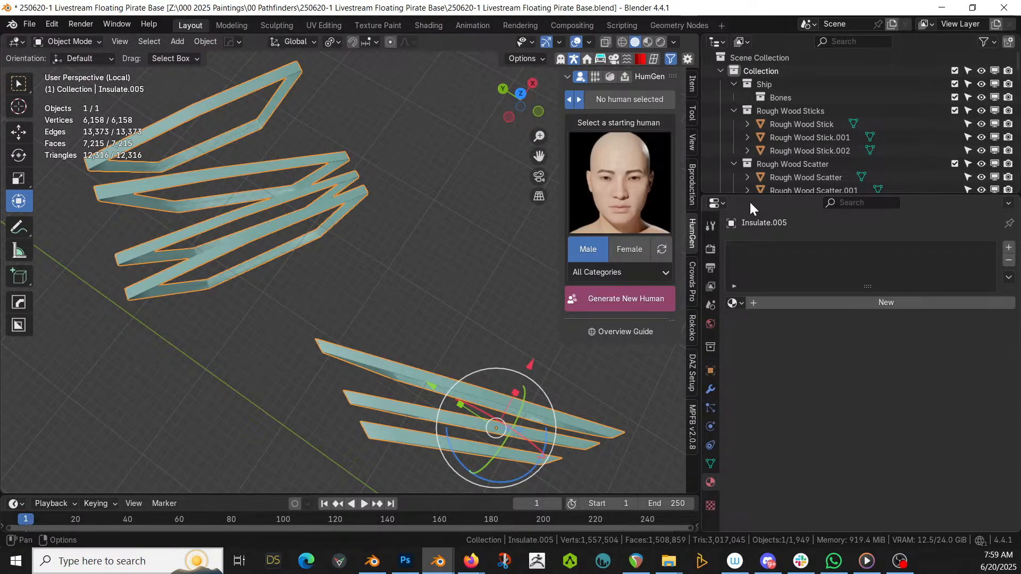
Retopologize the joined straps with Quad Remesher at a quad count of 1000 and inspect the new mesh in Edit Mode
click(653, 64)
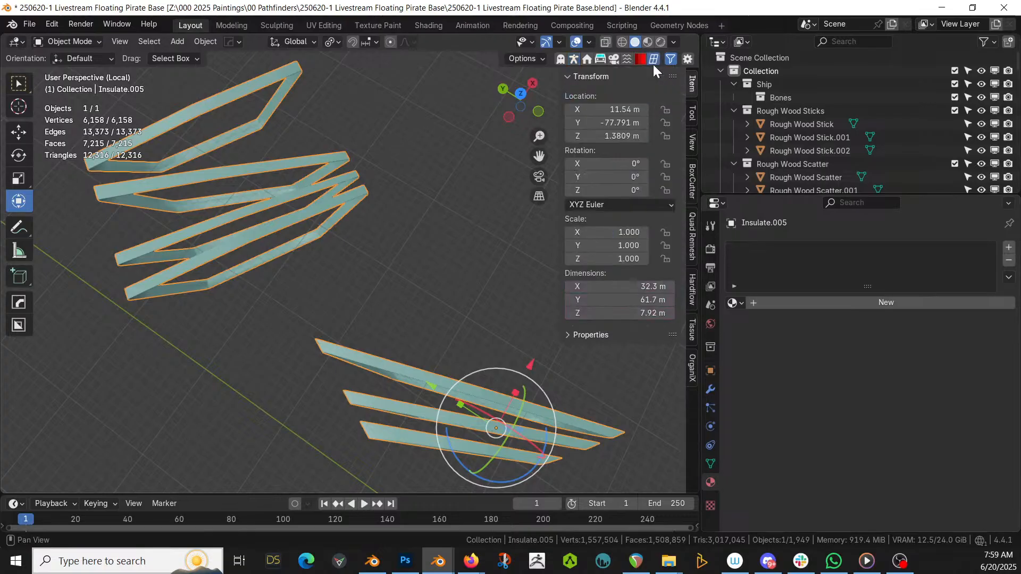
click(689, 233)
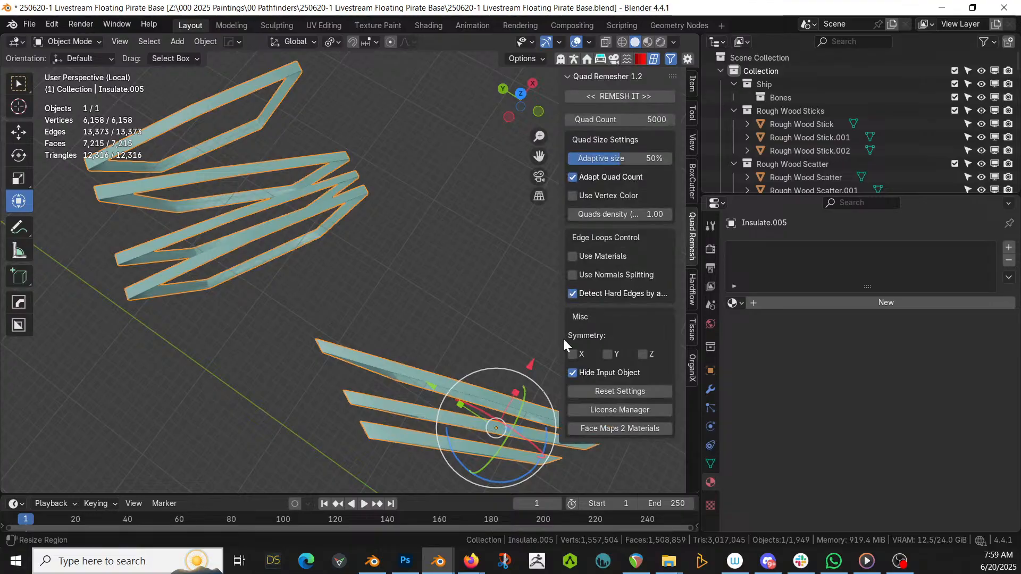
click(641, 124)
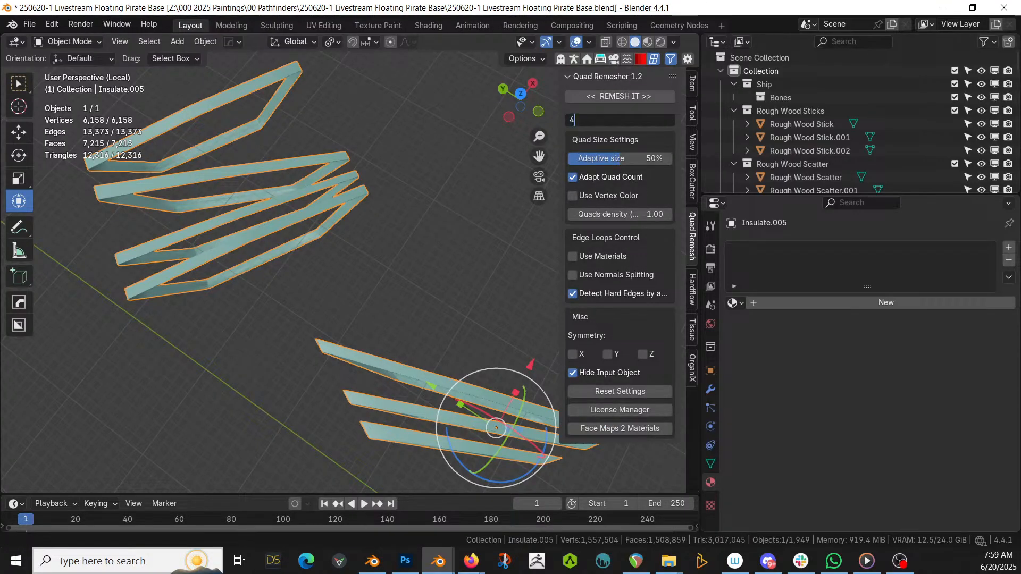
text(1000)
key(Return)
click(645, 97)
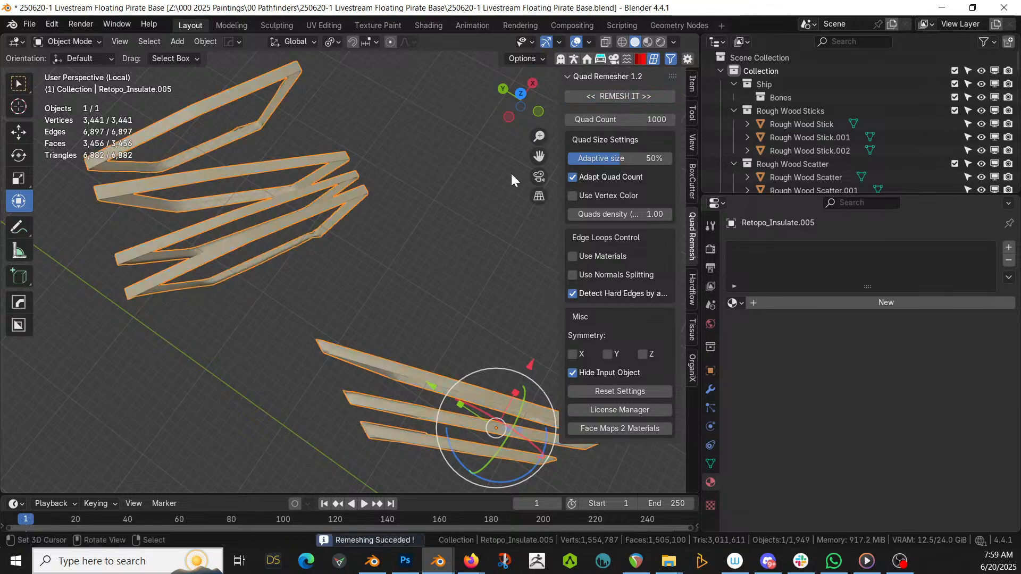
key(Tab)
scroll(441, 261, up, 2)
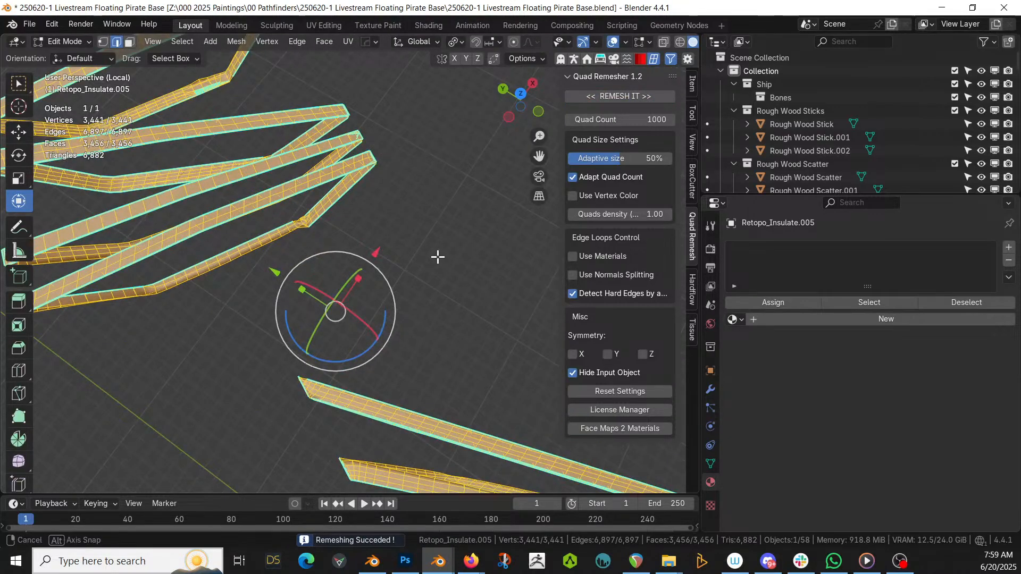
scroll(436, 249, up, 1)
shift+middle_drag(417, 253, 255, 116)
scroll(266, 136, up, 1)
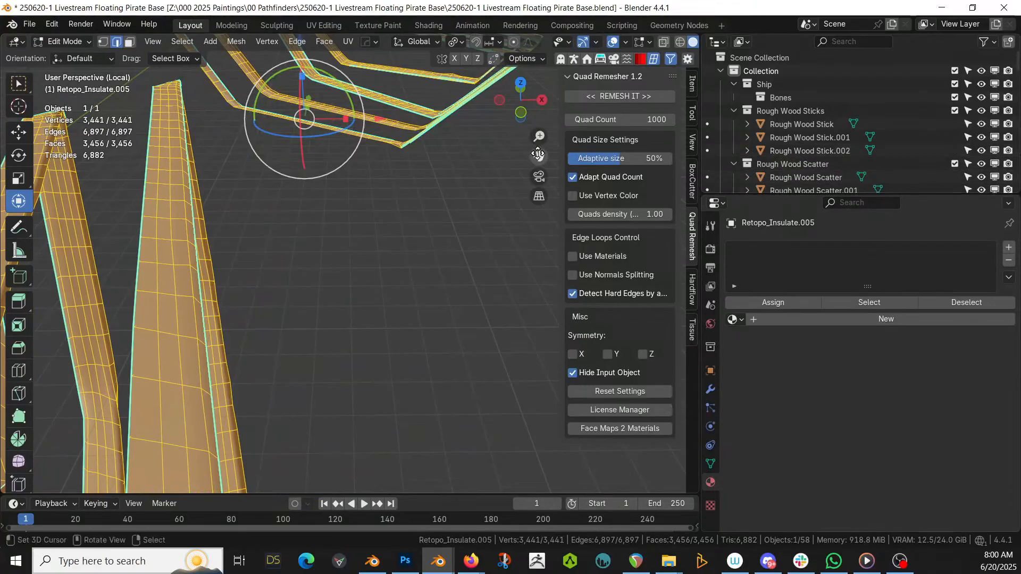
Find the hidden original strap object Insulate.005 in the scene hierarchy and delete it
scroll(922, 140, down, 15)
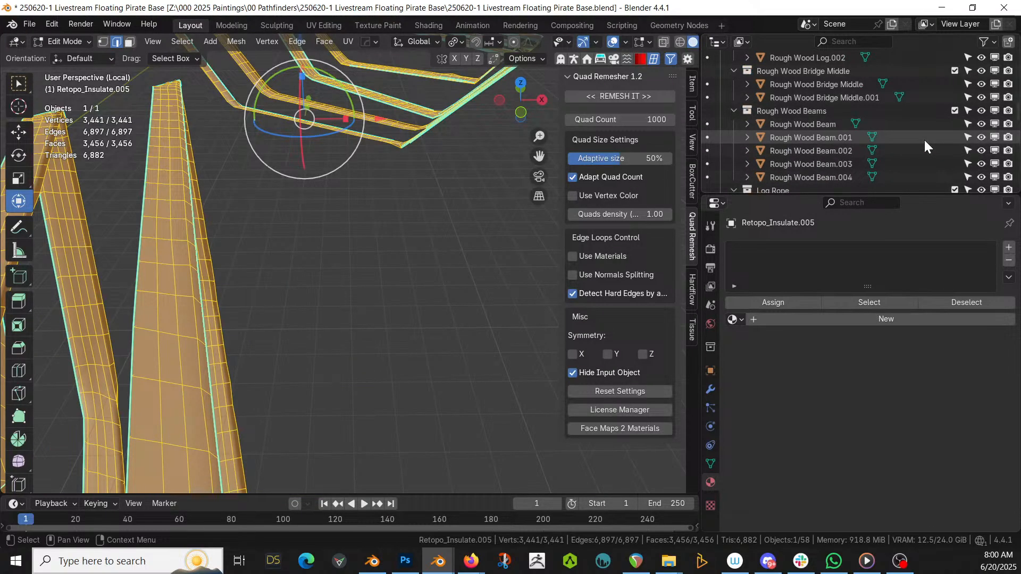
scroll(924, 139, down, 5)
scroll(924, 138, up, 3)
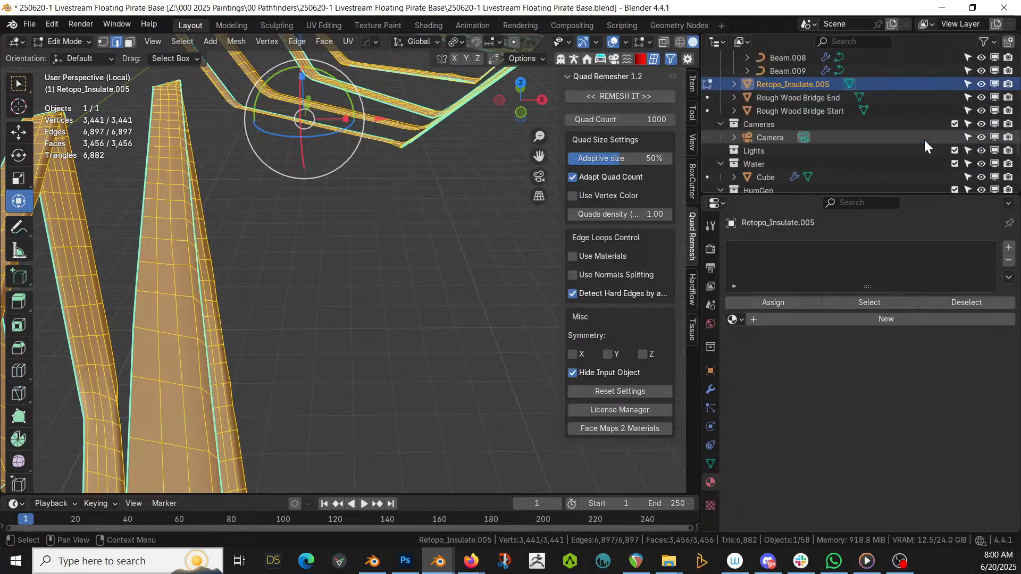
scroll(923, 138, down, 8)
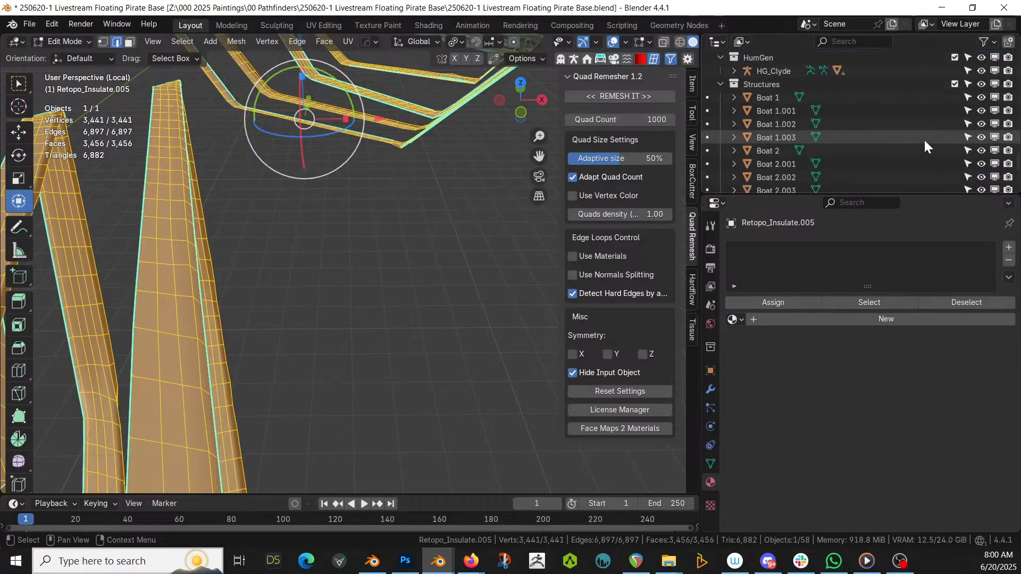
click(745, 166)
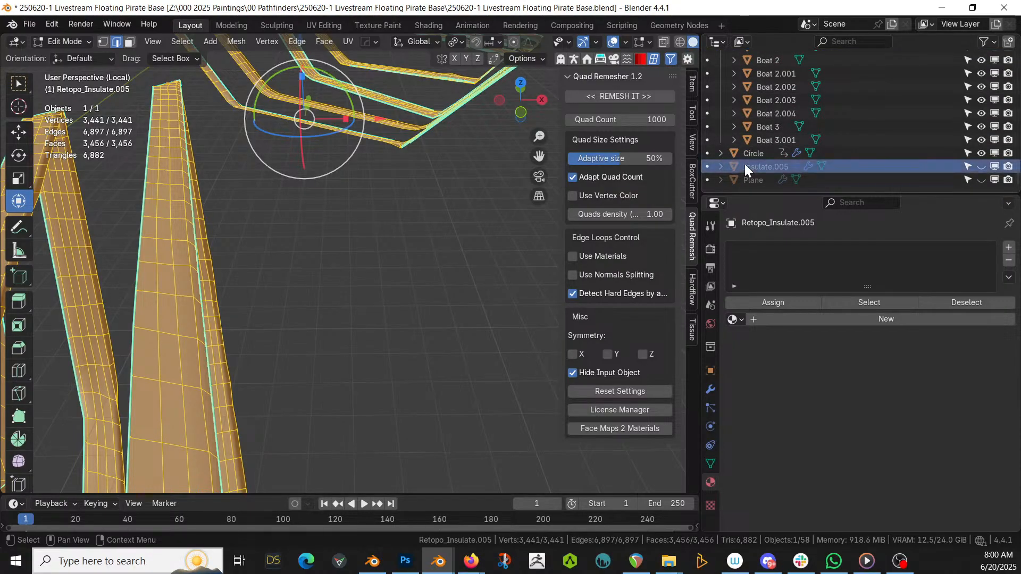
scroll(755, 166, up, 1)
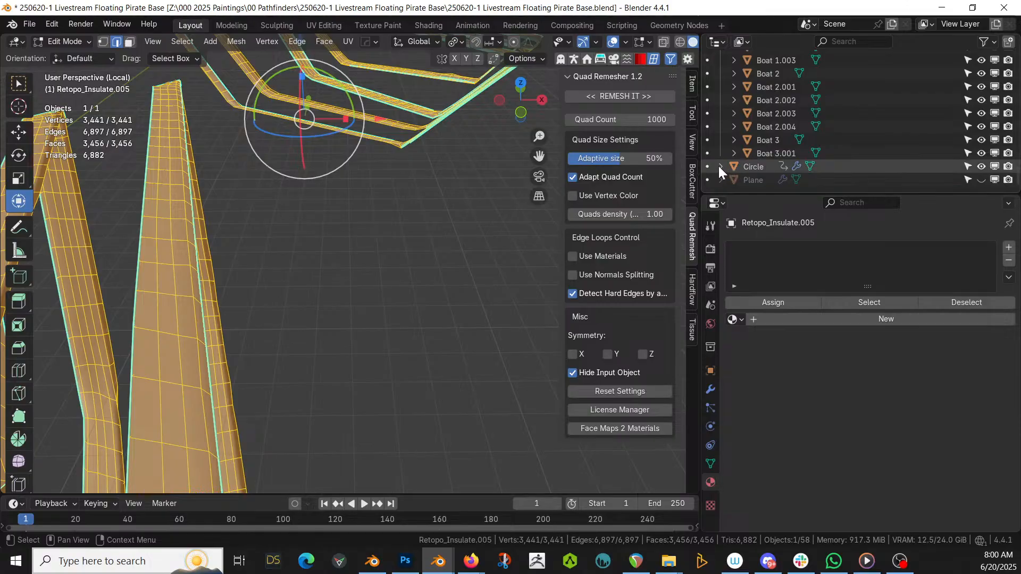
Leave local view and remove the animation data from the Circle object
click(720, 167)
click(755, 179)
key(KP_Divide)
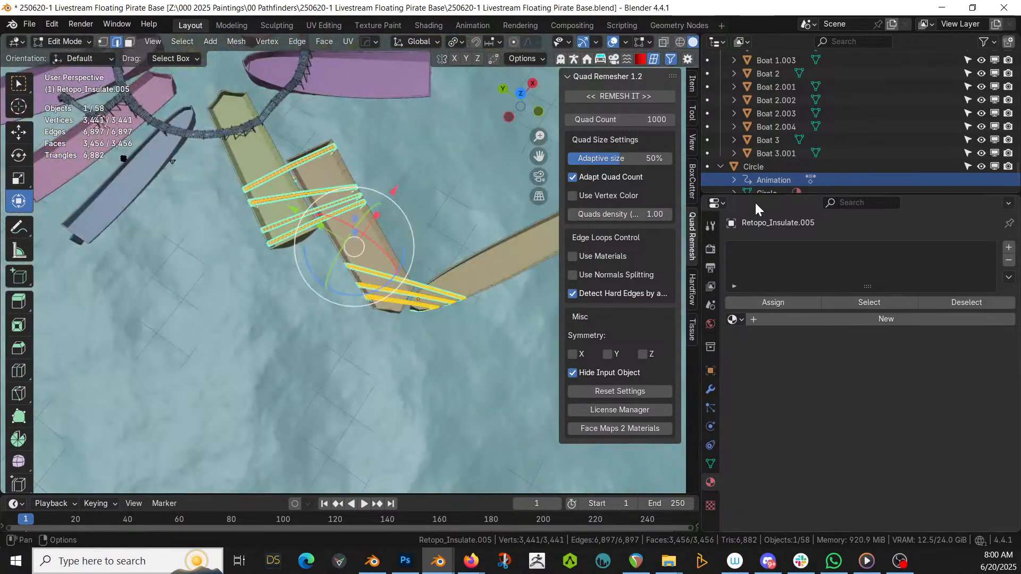
right_click(760, 184)
click(739, 186)
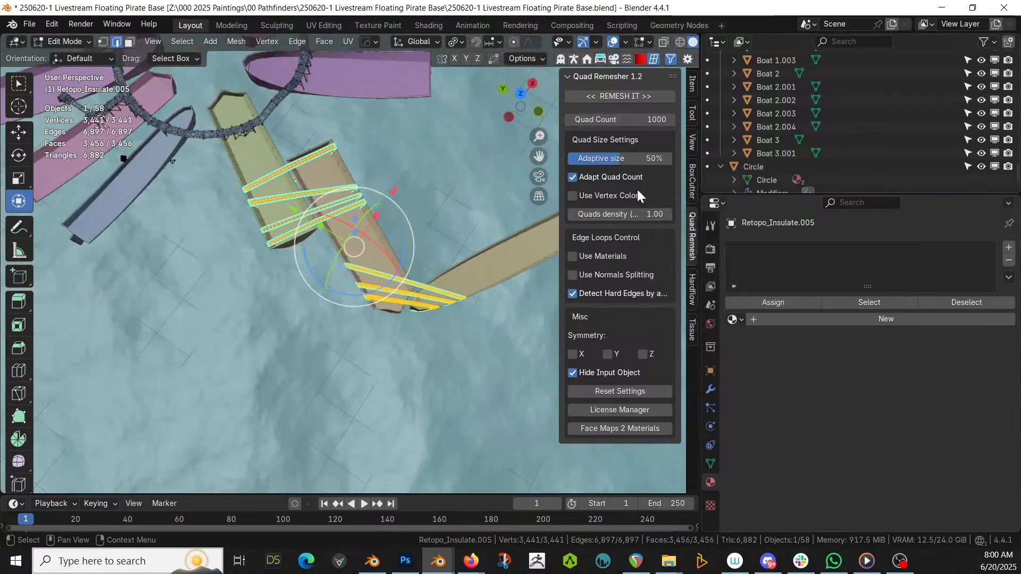
Select the run of upper faces along the strap nearest the ring walkway, spanning the two adjoining boats
scroll(340, 202, down, 2)
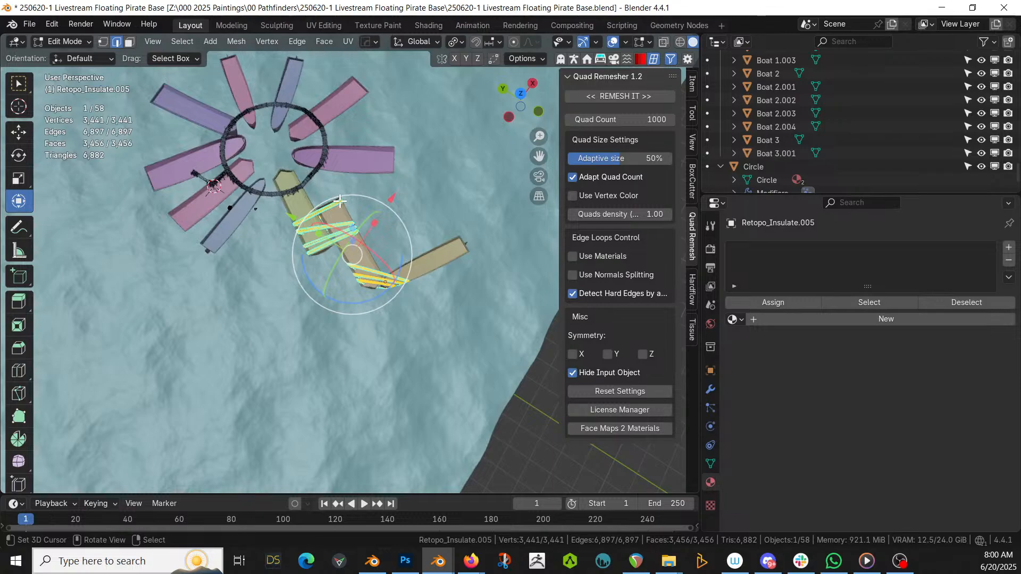
scroll(340, 202, up, 5)
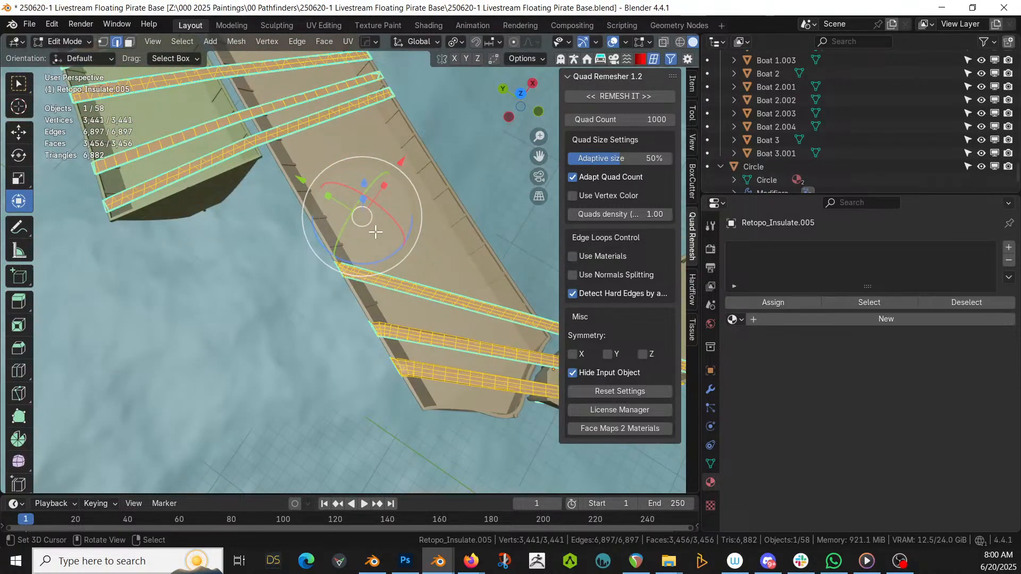
shift+middle_drag(365, 216, 420, 393)
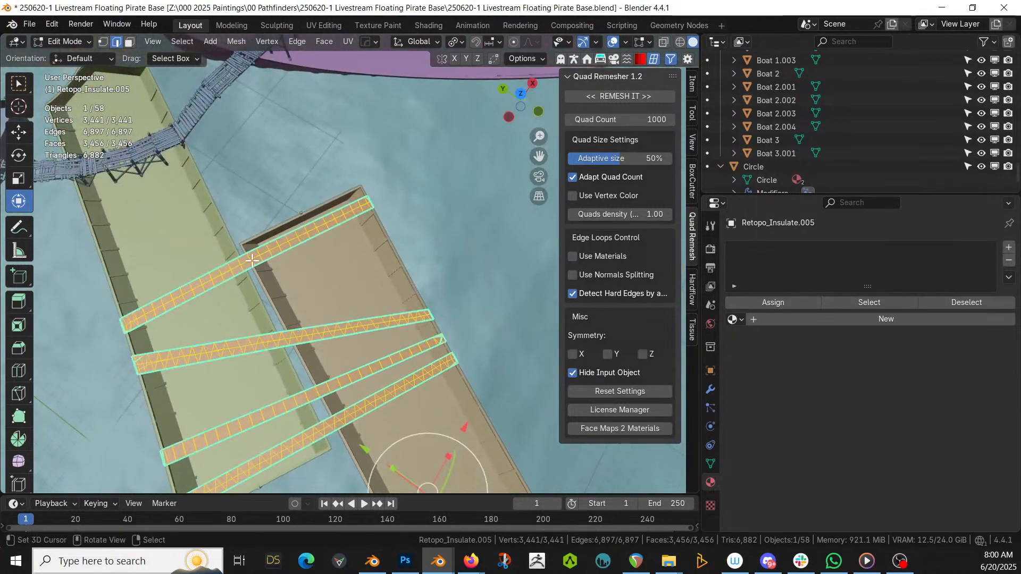
click(252, 257)
scroll(252, 258, up, 2)
shift+click(215, 251)
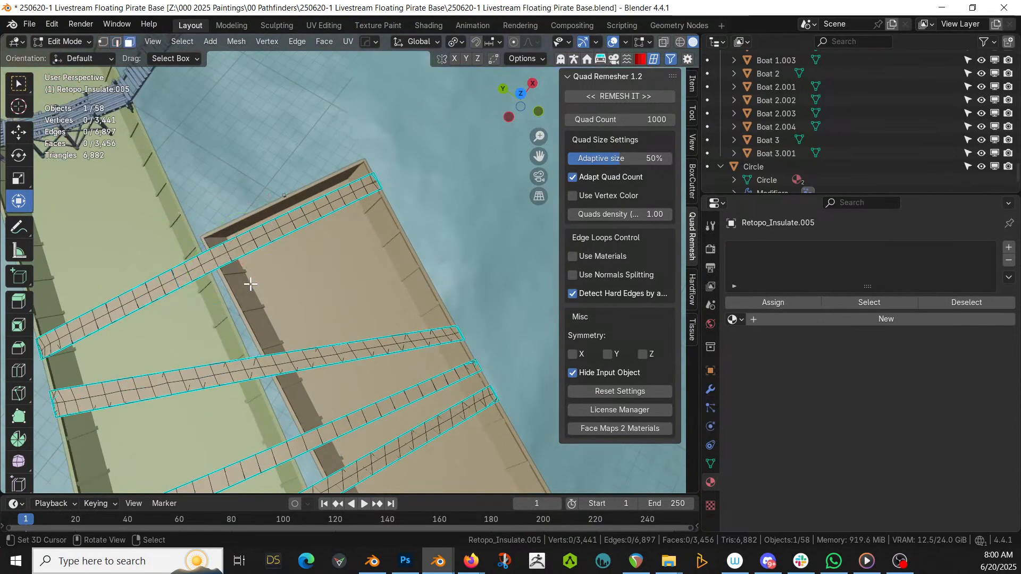
scroll(122, 329, up, 5)
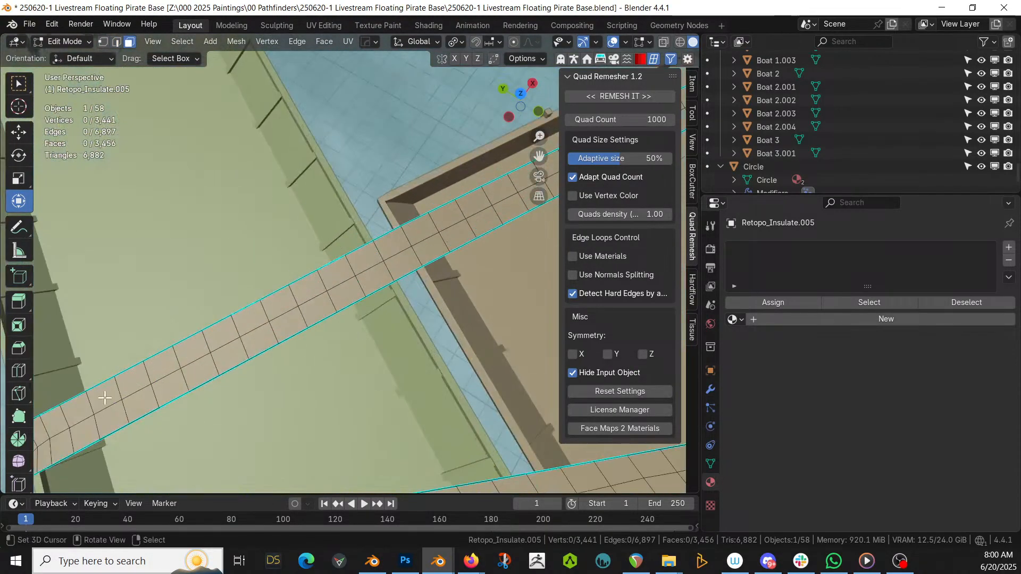
middle_drag(85, 398, 408, 316)
click(133, 384)
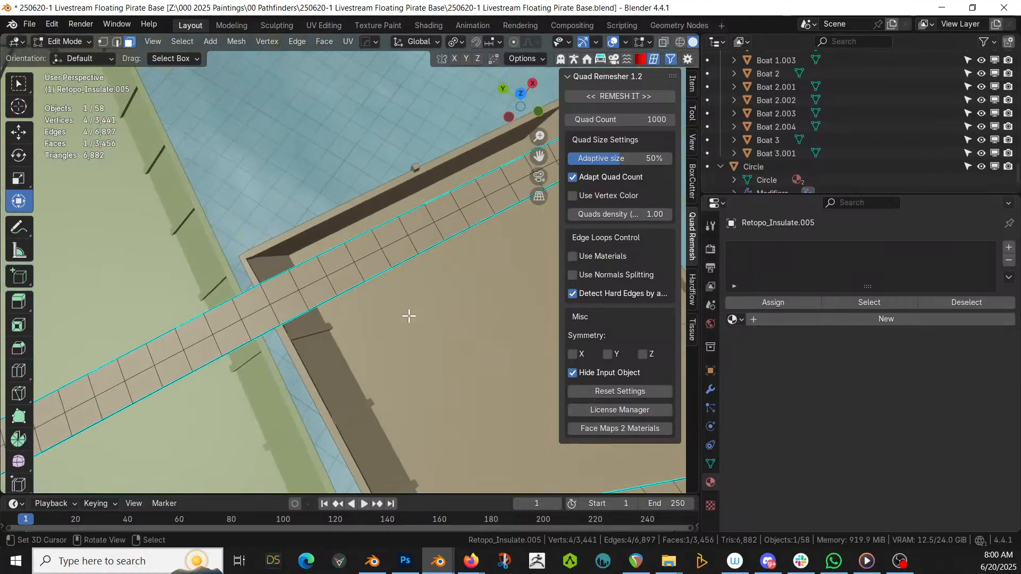
ctrl+click(478, 208)
shift+middle_drag(479, 211, 193, 309)
ctrl+click(186, 337)
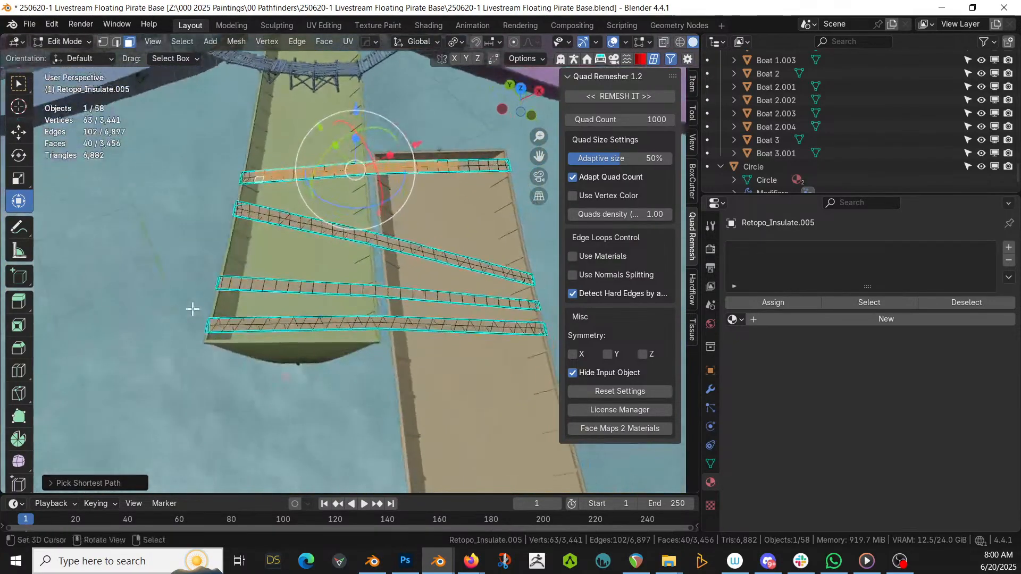
Duplicate the selected strap faces and raise the copy slightly along the Z axis above the strap
key(shift+d)
key(Escape)
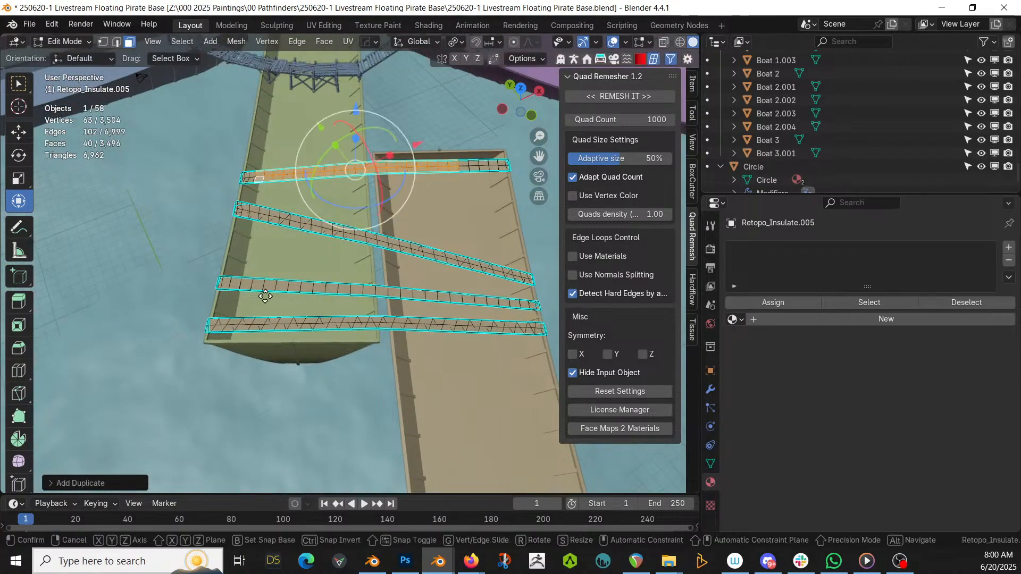
key(g)
key(z)
click(269, 290)
middle_drag(337, 258, 371, 467)
scroll(413, 258, up, 3)
scroll(371, 467, down, 4)
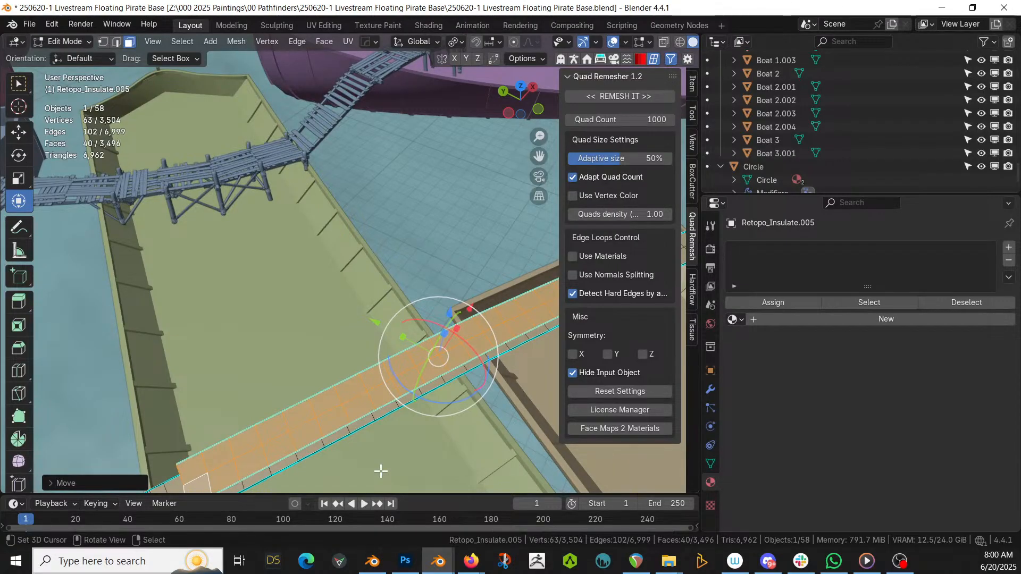
scroll(312, 397, down, 5)
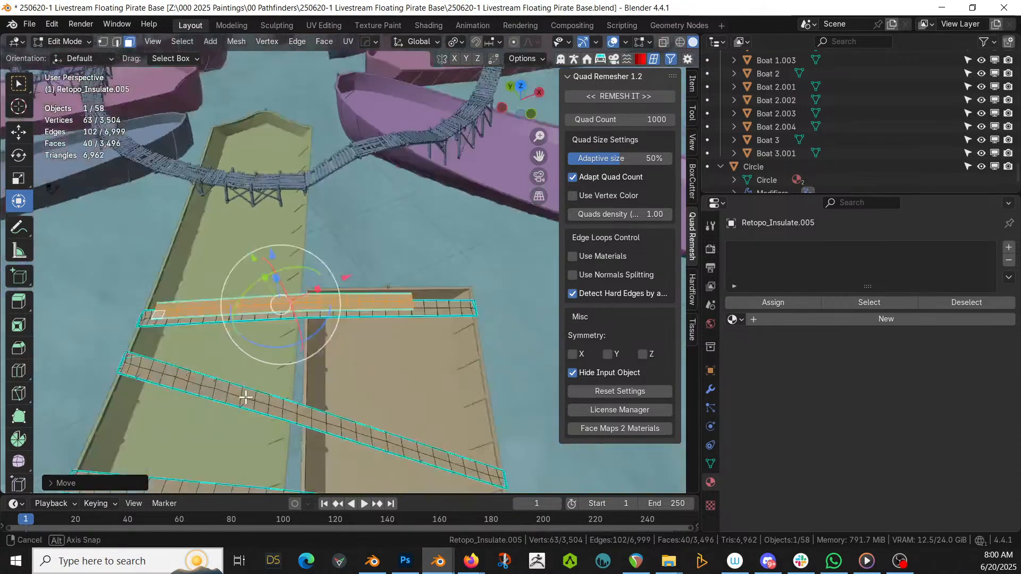
middle_drag(229, 392, 308, 381)
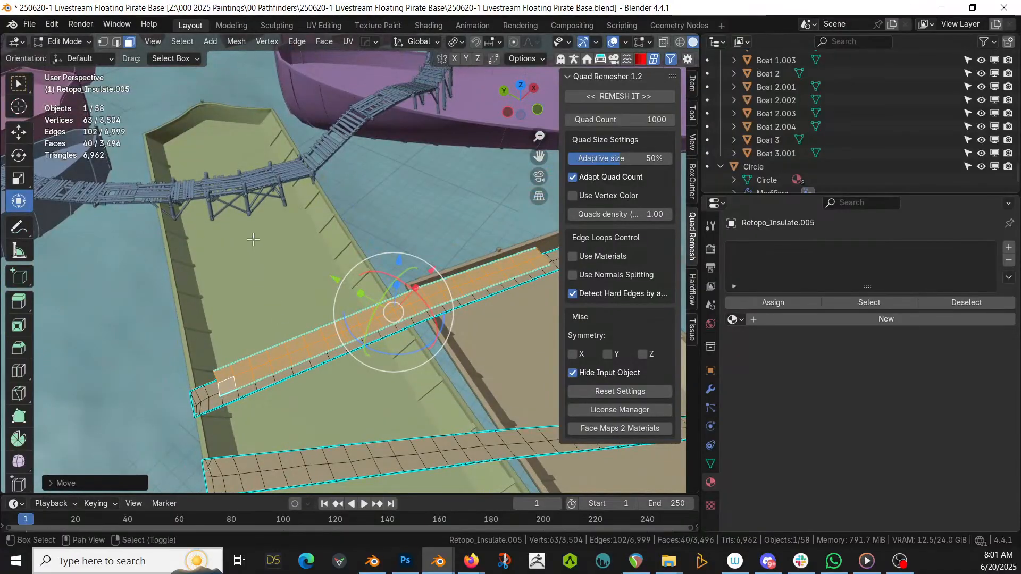
Separate the raised strip into its own object and open only that object in Edit Mode
key(p)
click(311, 344)
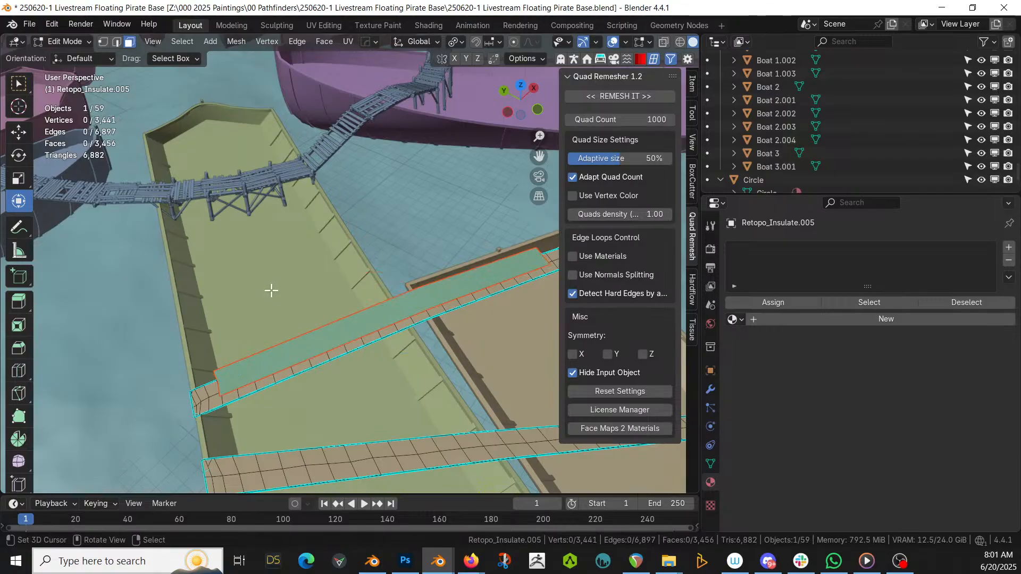
key(Tab)
shift+click(279, 352)
key(Tab)
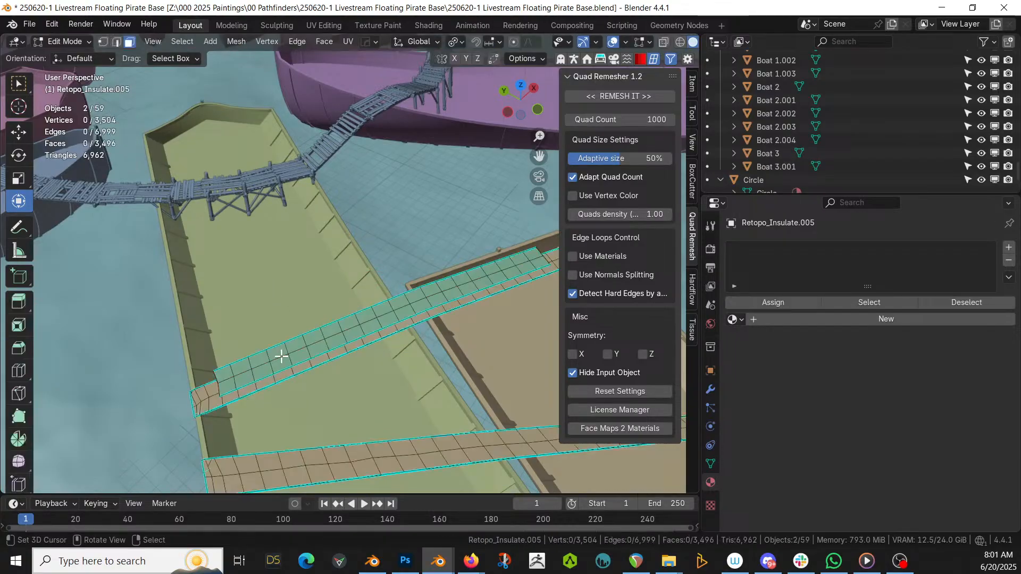
click(279, 352)
key(Tab)
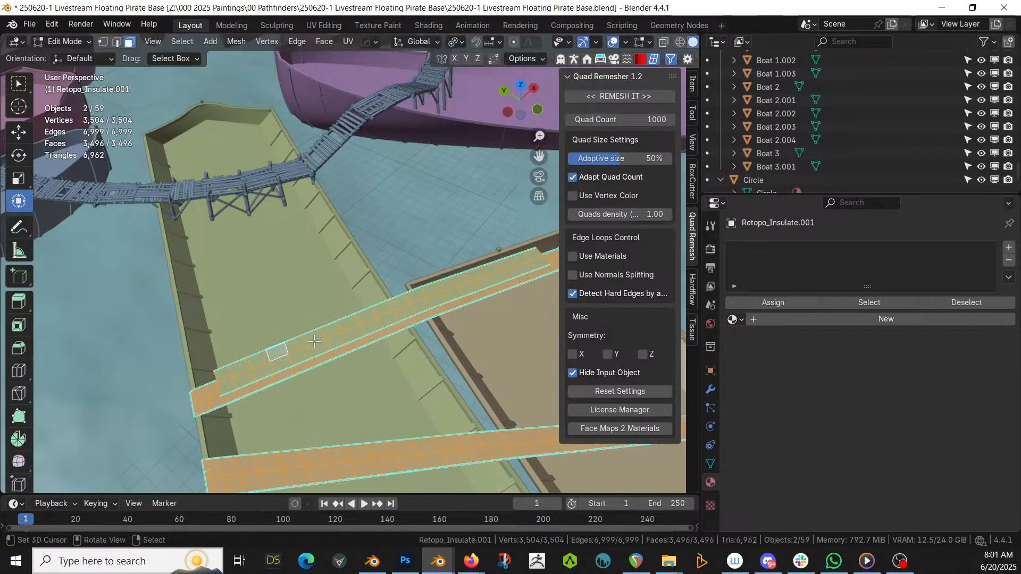
click(311, 361)
right_click(301, 347)
right_click(301, 346)
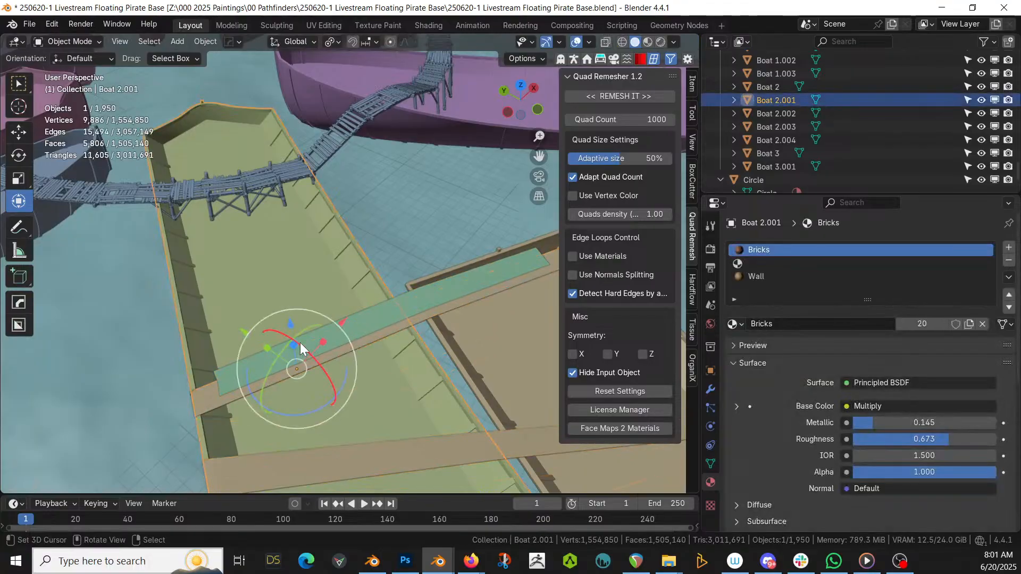
right_click(301, 343)
key(Tab)
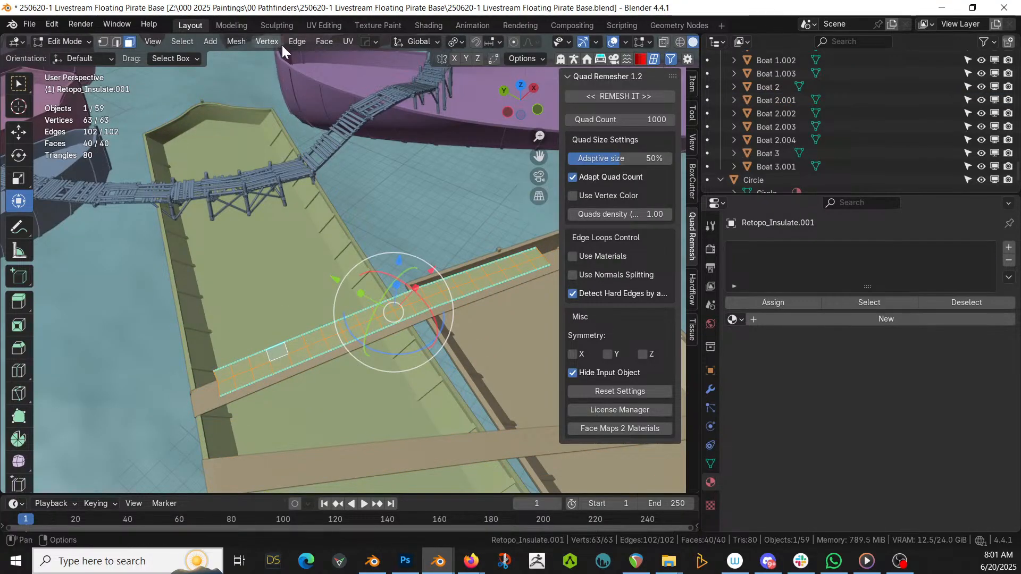
Un-subdivide all faces of the separated strip with the iterations set to 1
click(316, 41)
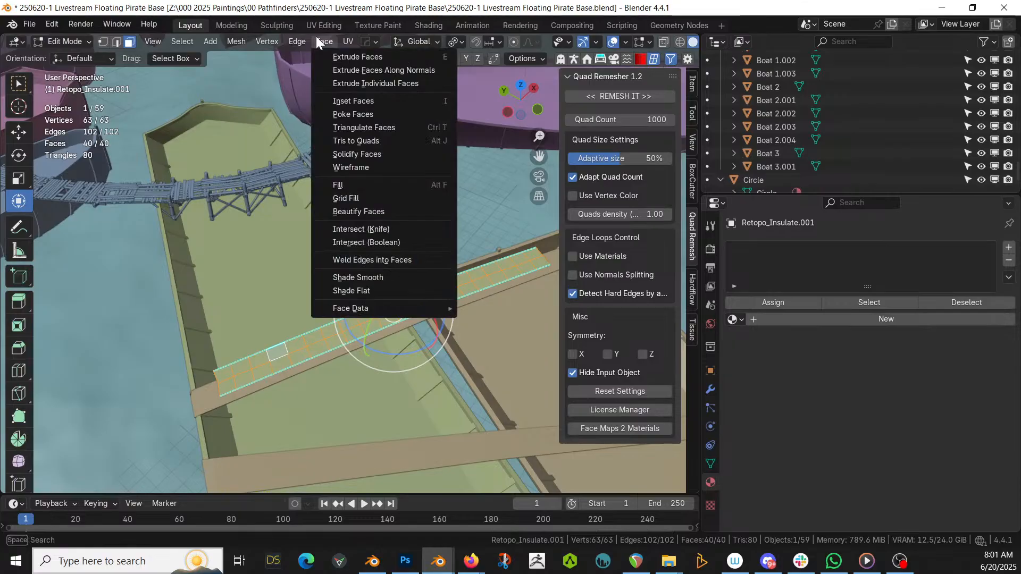
mouse_move(303, 39)
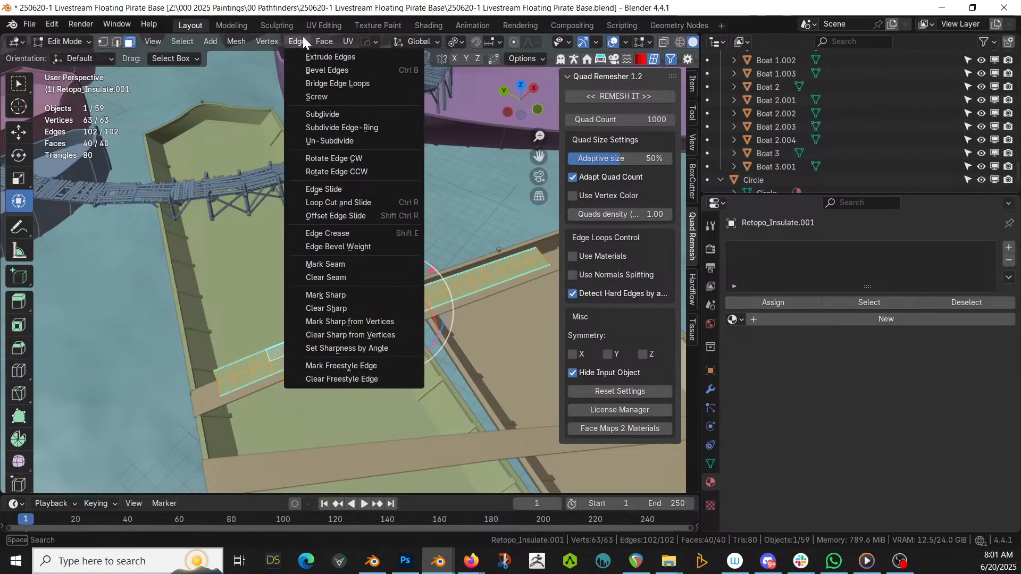
click(326, 141)
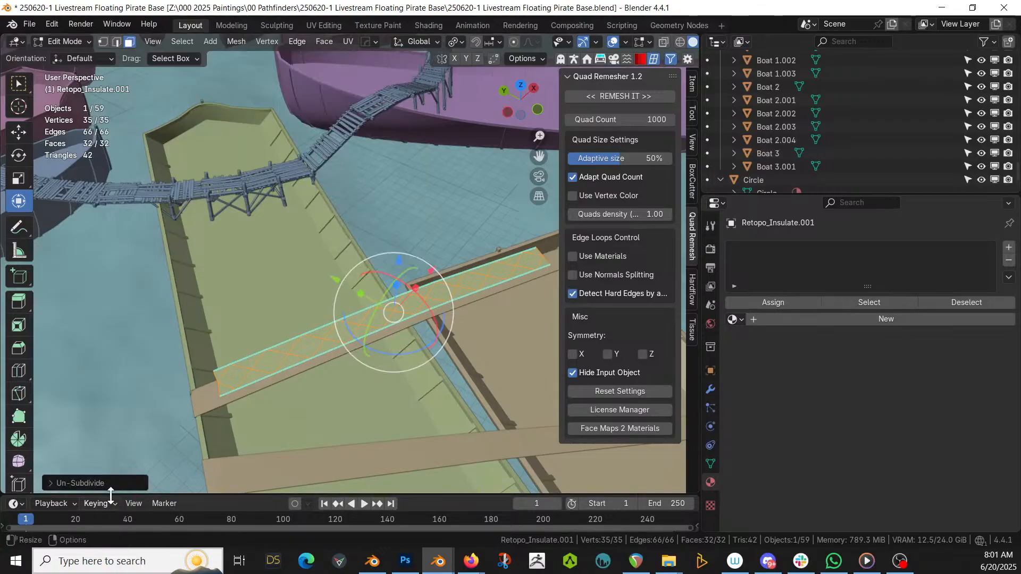
click(56, 483)
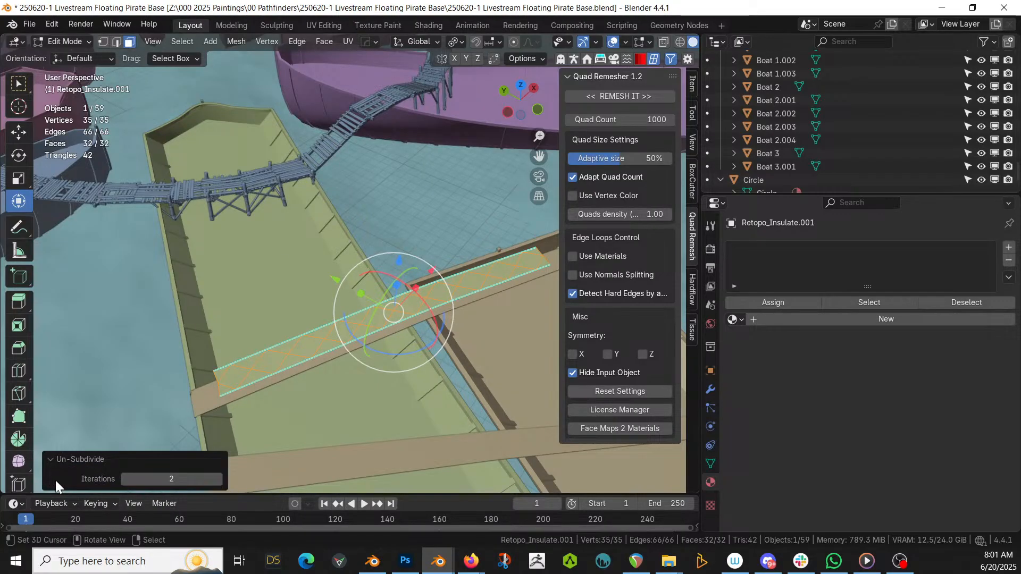
click(216, 480)
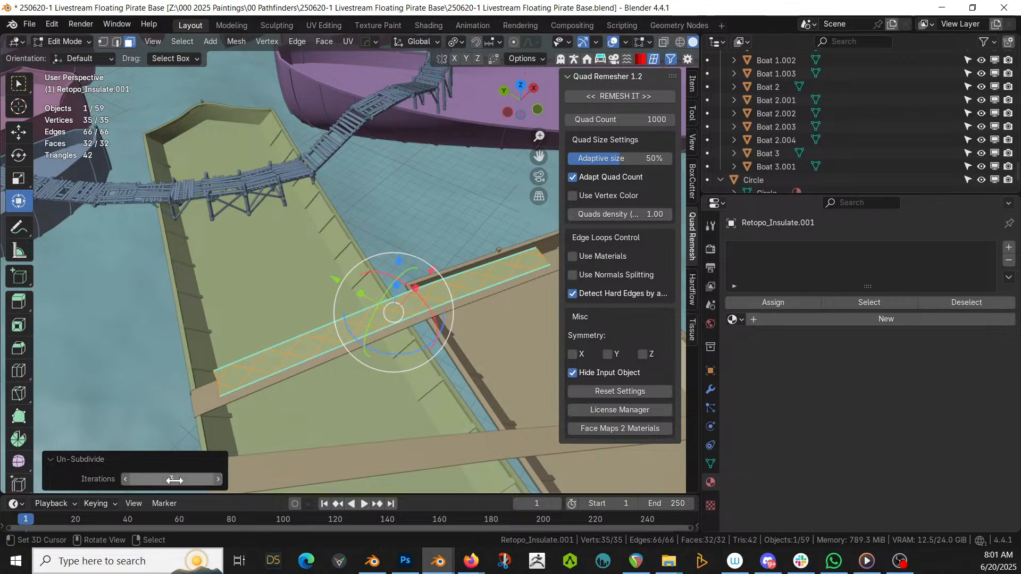
click(125, 479)
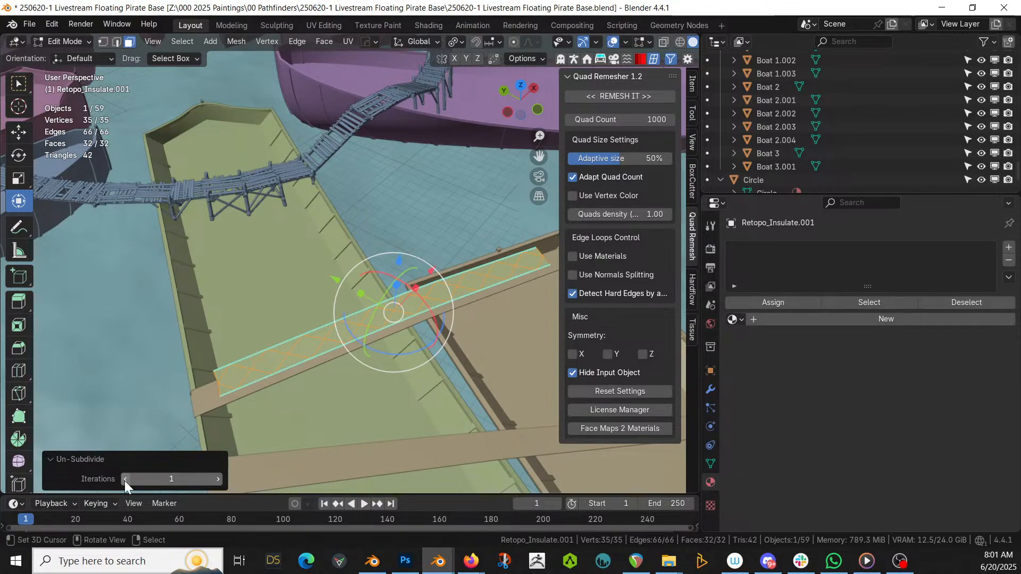
Undo the un-subdivide of the separated strip
click(124, 479)
key(ctrl+z)
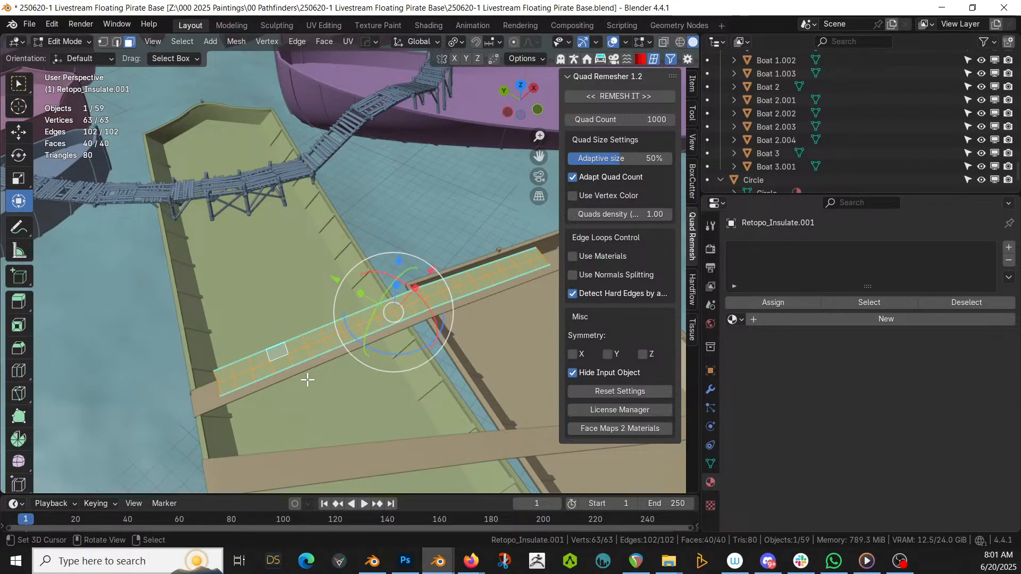
Dissolve every second crosswise edge loop along the separated strip, using Dissolve Edges
key(2)
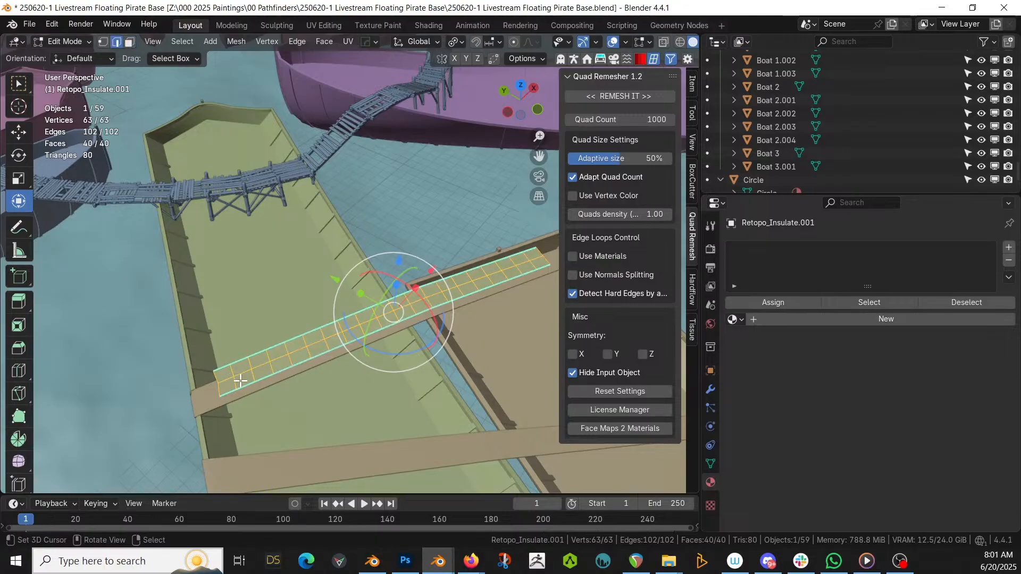
alt+click(235, 380)
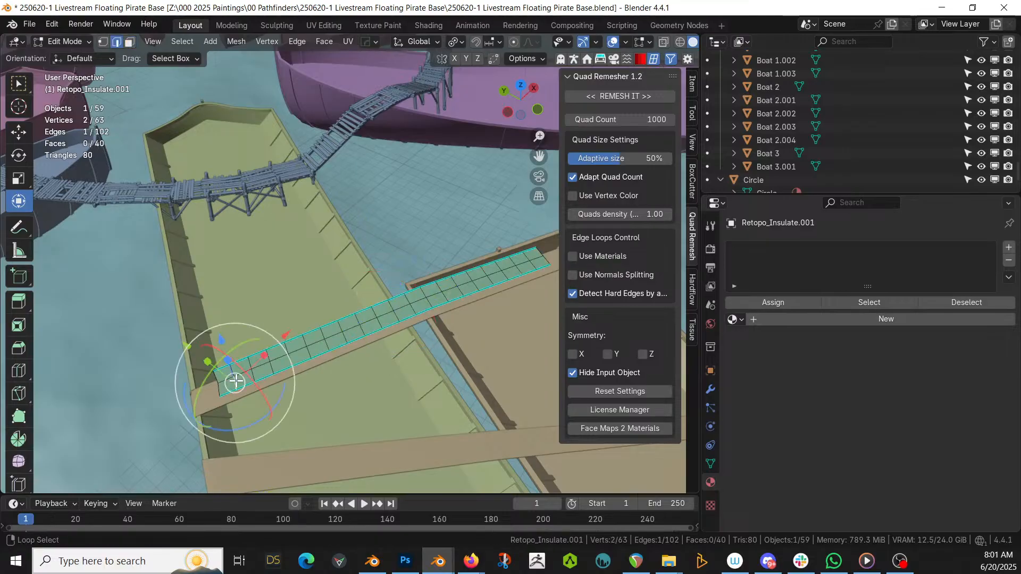
alt+shift+click(272, 364)
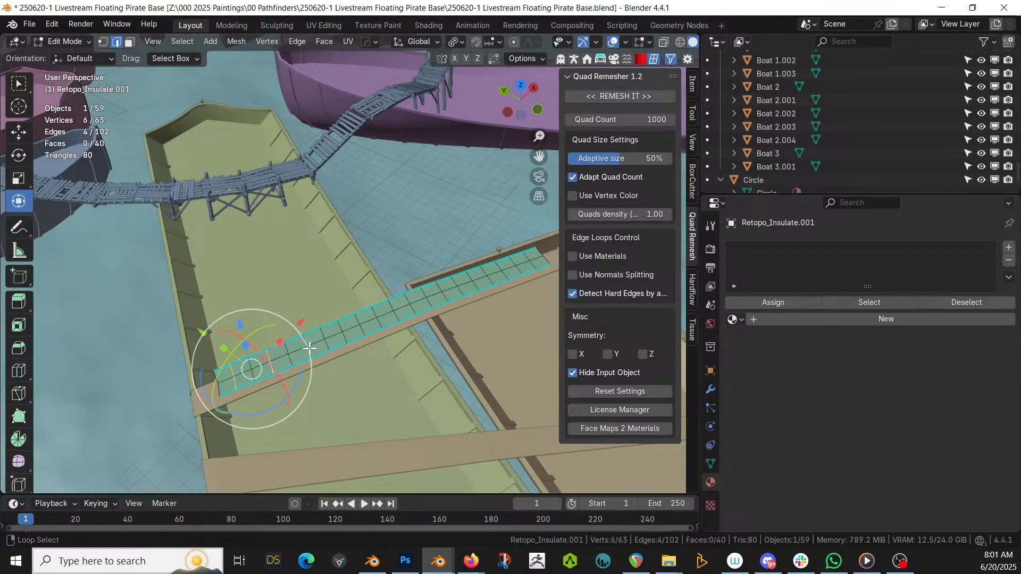
alt+shift+click(312, 350)
alt+shift+click(348, 334)
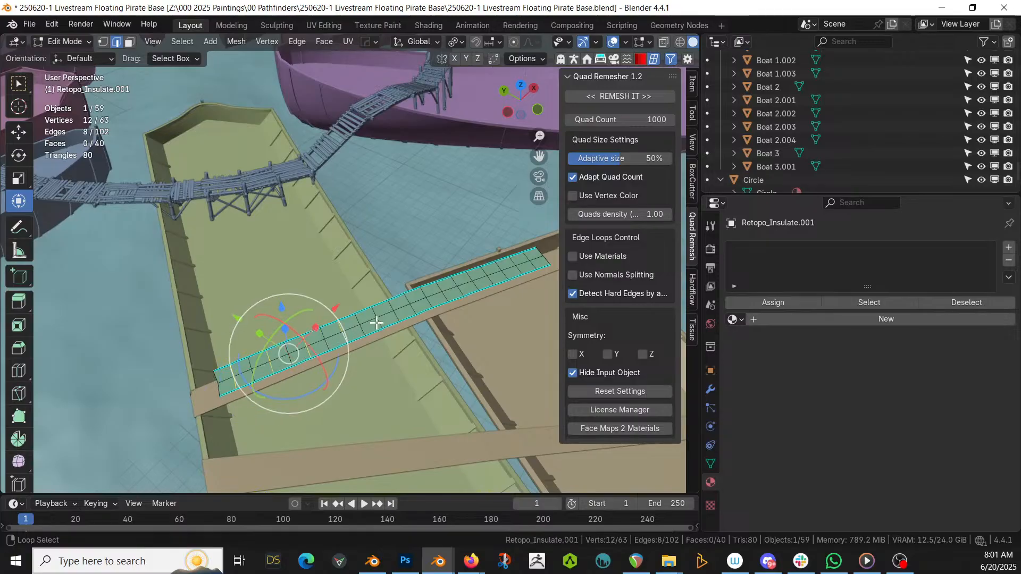
alt+shift+click(378, 321)
alt+shift+click(417, 307)
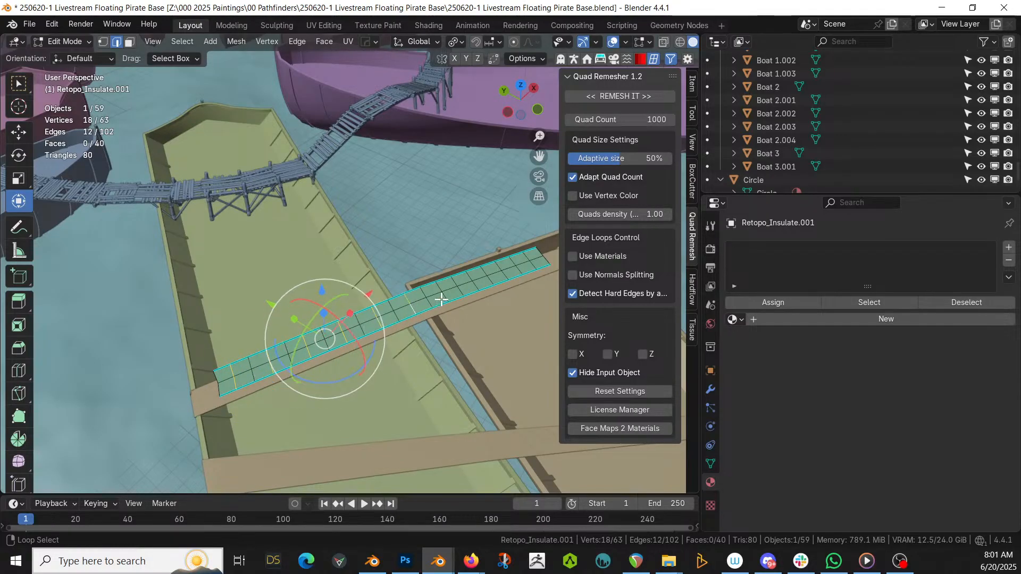
alt+shift+click(448, 293)
alt+shift+click(469, 282)
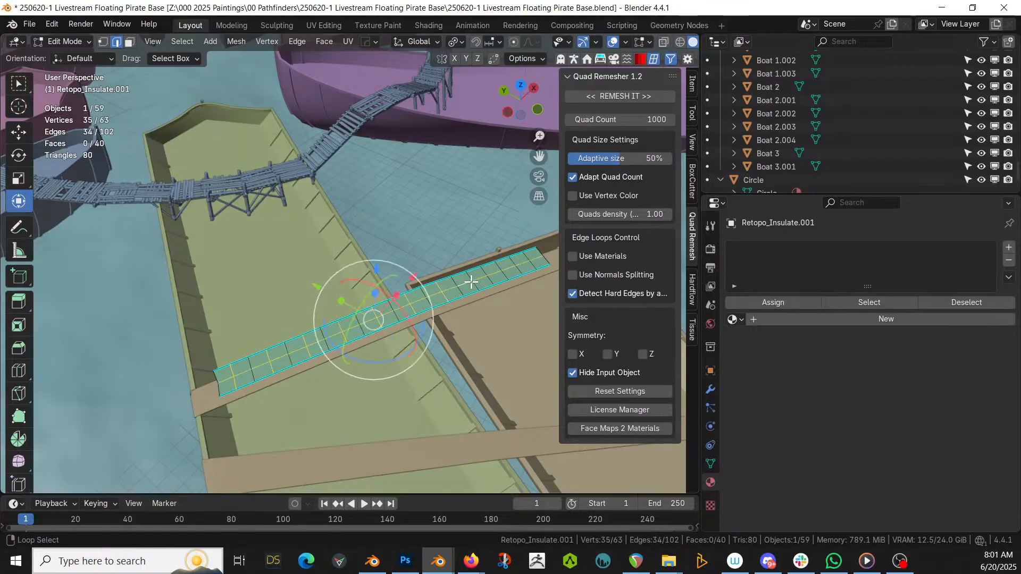
alt+shift+click(523, 265)
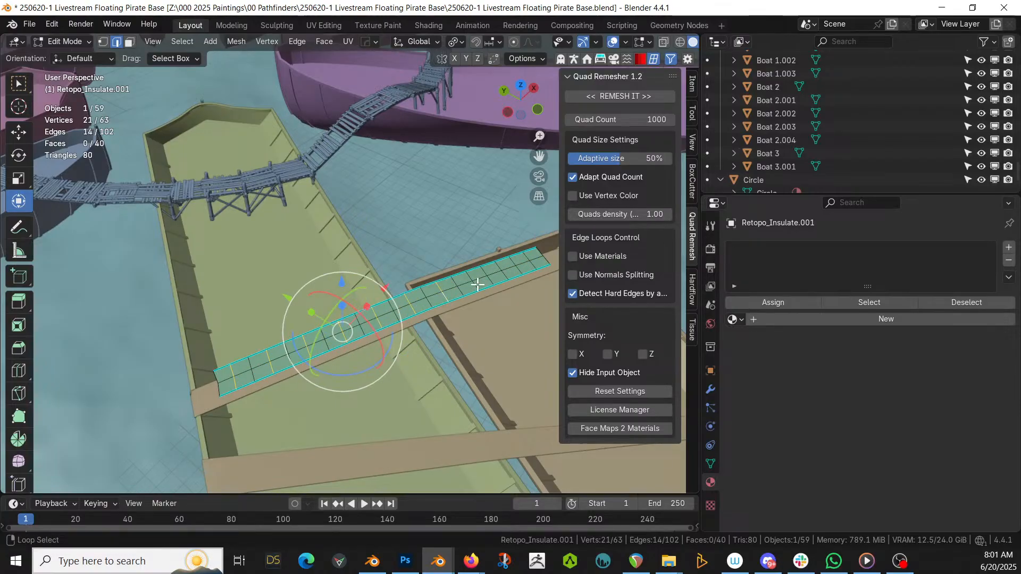
alt+shift+click(503, 274)
alt+shift+click(505, 272)
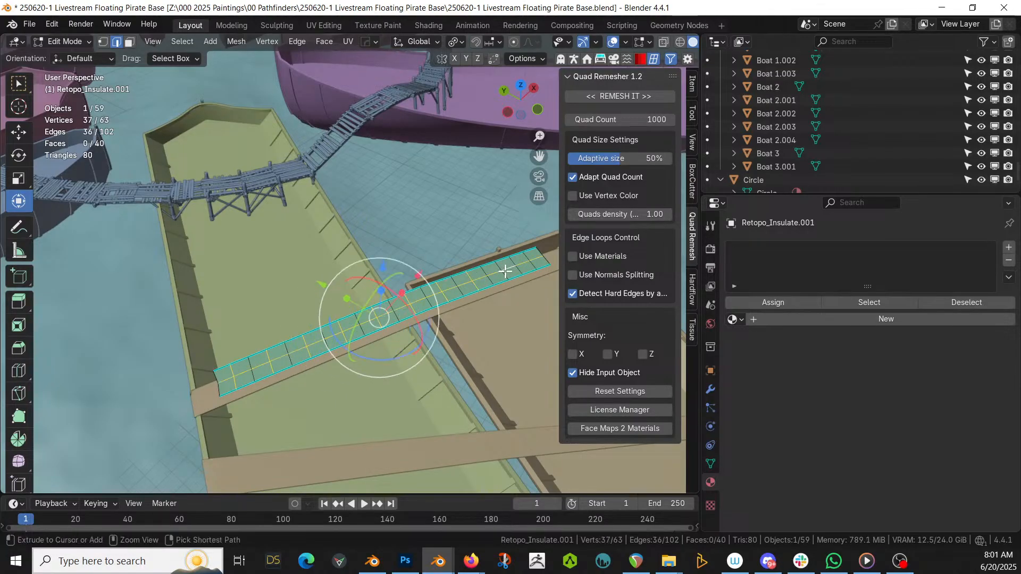
alt+shift+click(505, 273)
alt+shift+click(505, 274)
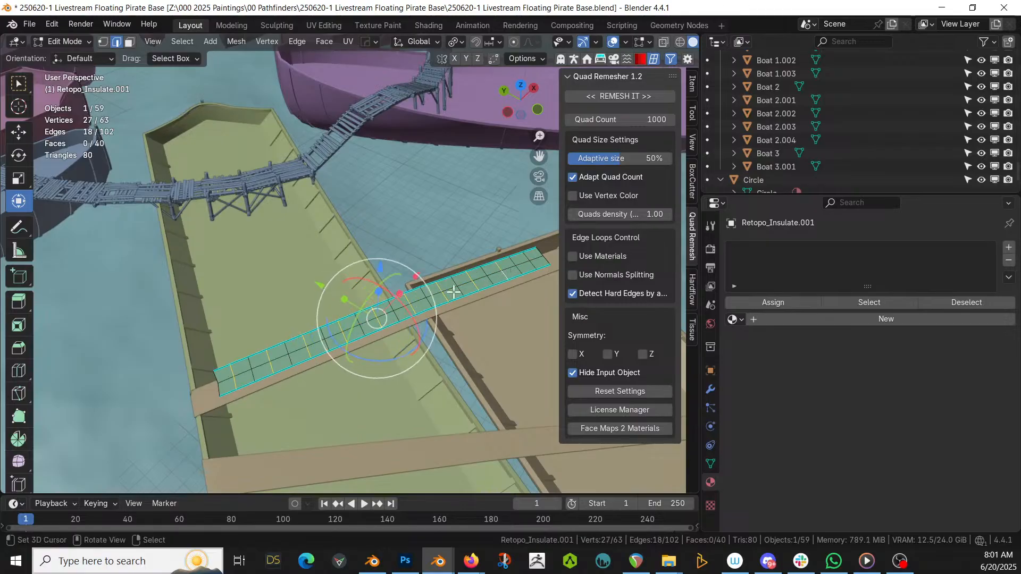
key(x)
key(Escape)
key(x)
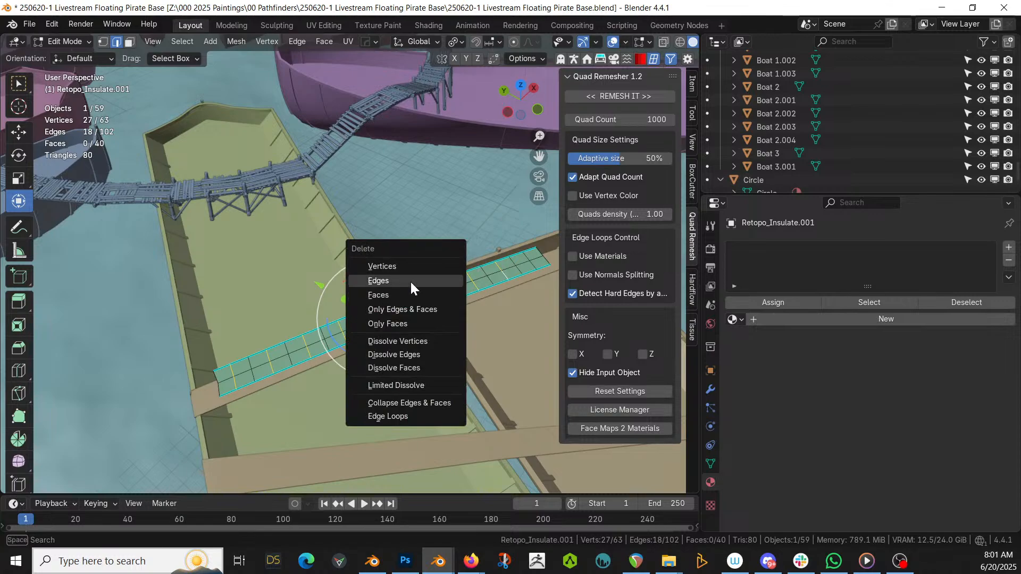
click(408, 354)
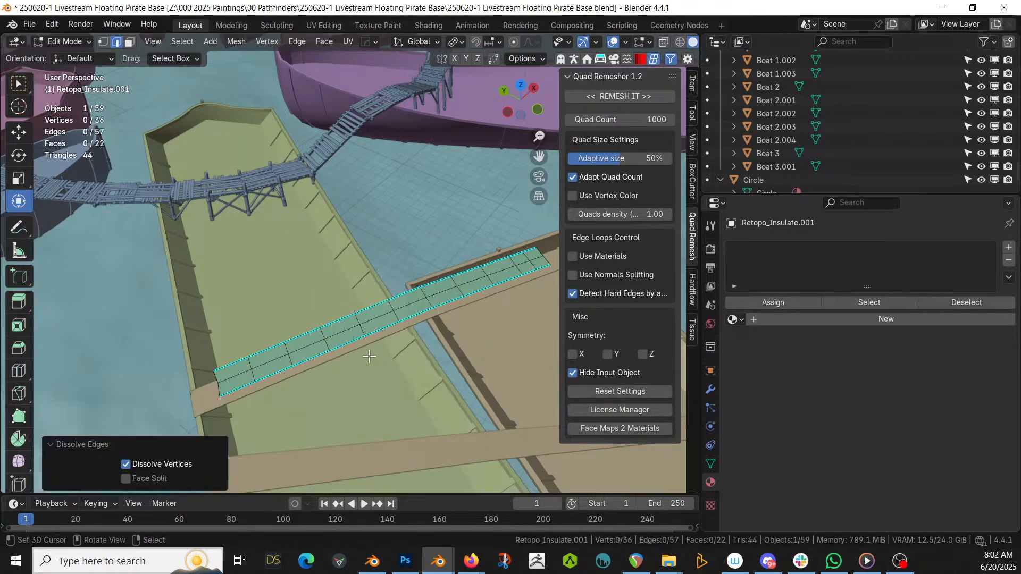
Leave Edit Mode and join the simplified strip into the Circle walkway object
key(Tab)
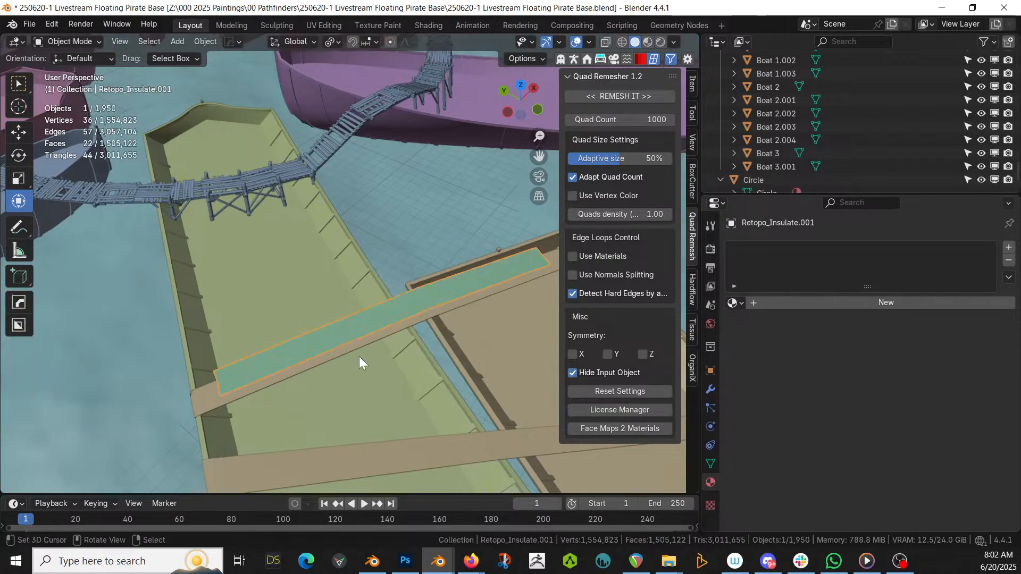
click(269, 173)
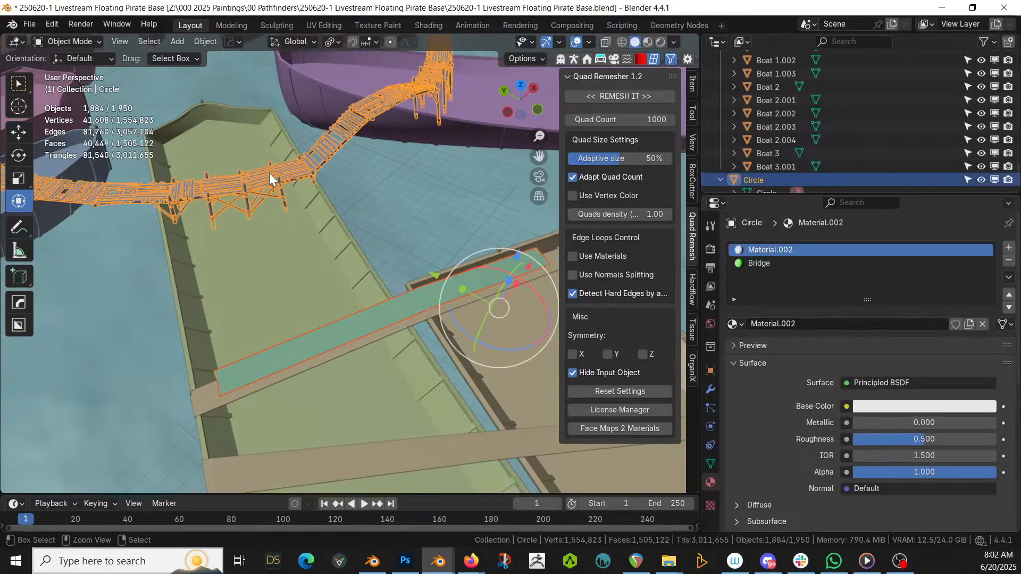
middle_drag(269, 173, 442, 305)
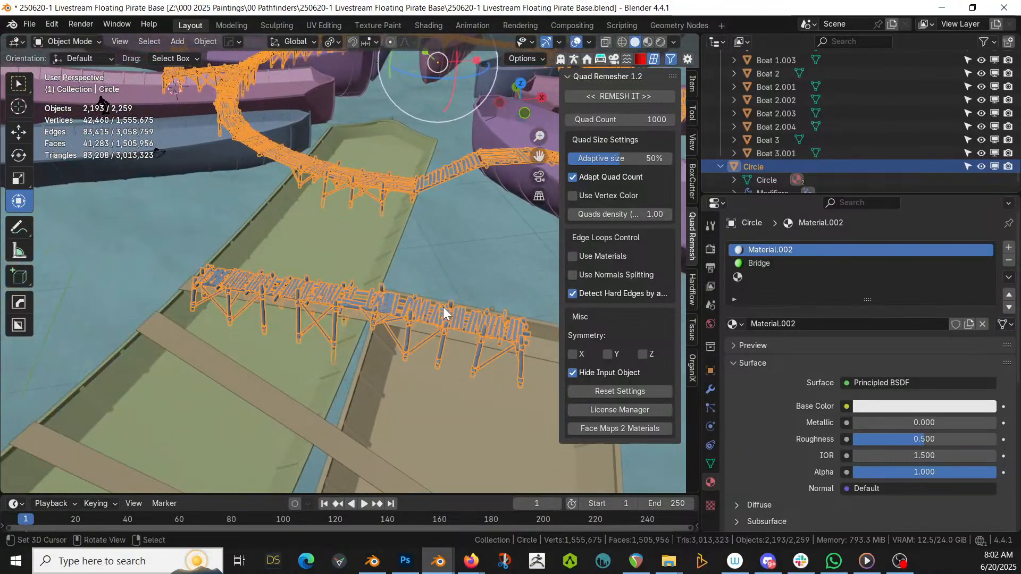
Dissolve the crosswise edges of the joined strip where it crosses the gap between the two boats
middle_drag(422, 330, 319, 365)
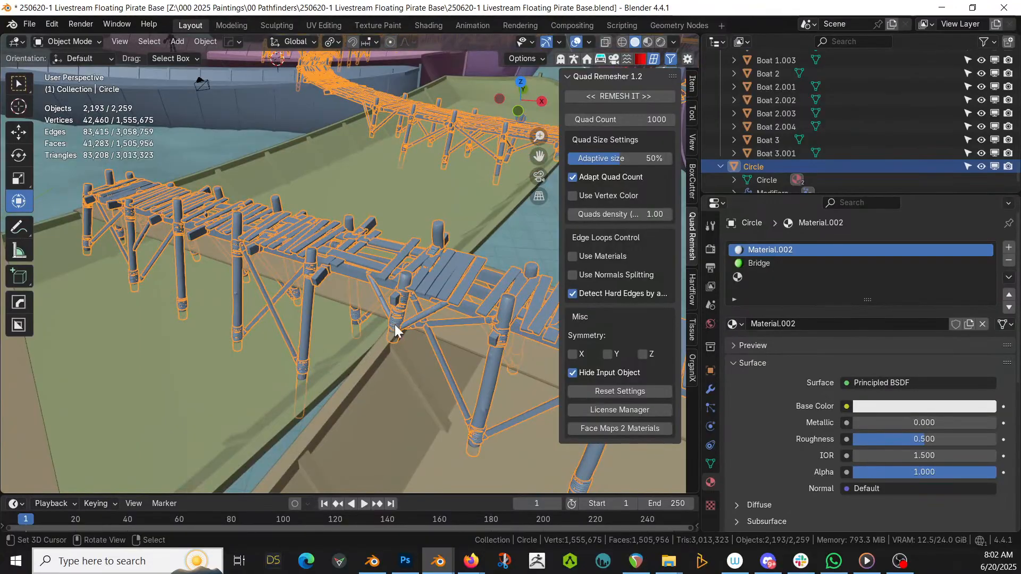
key(Tab)
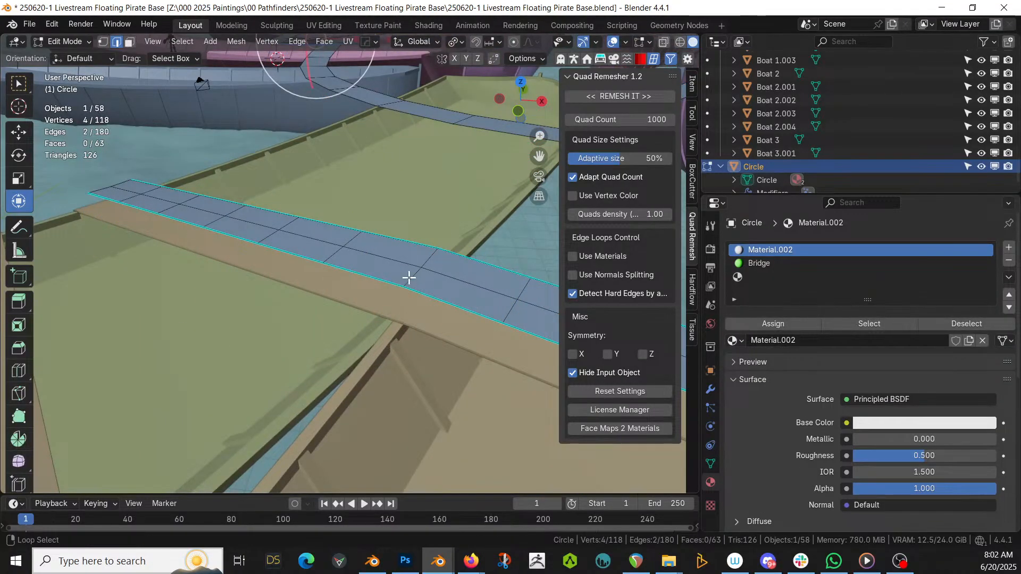
key(ctrl+x)
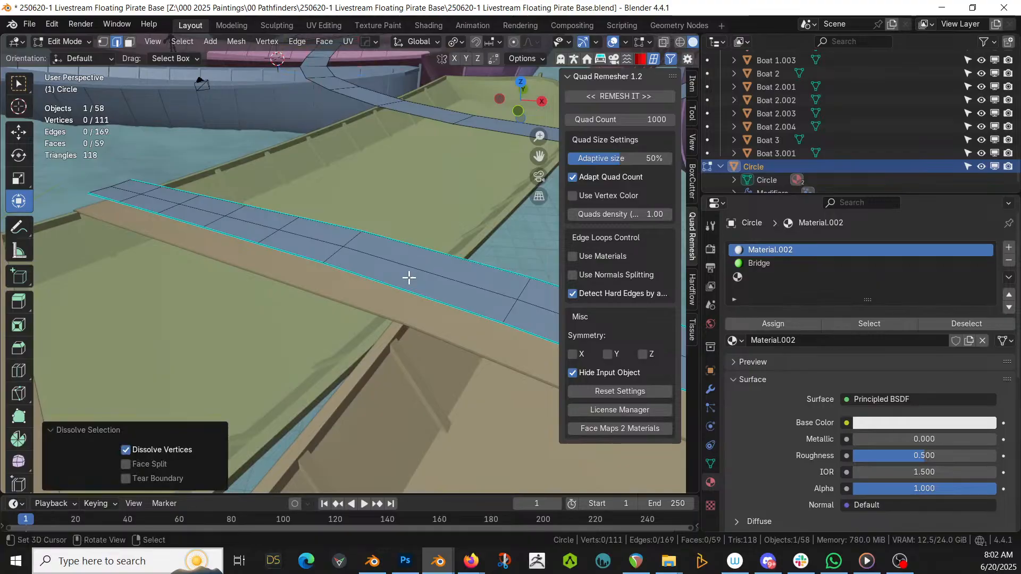
Dissolve the lengthwise centre edge loop of the strip so that it is a single face wide
key(3)
click(409, 277)
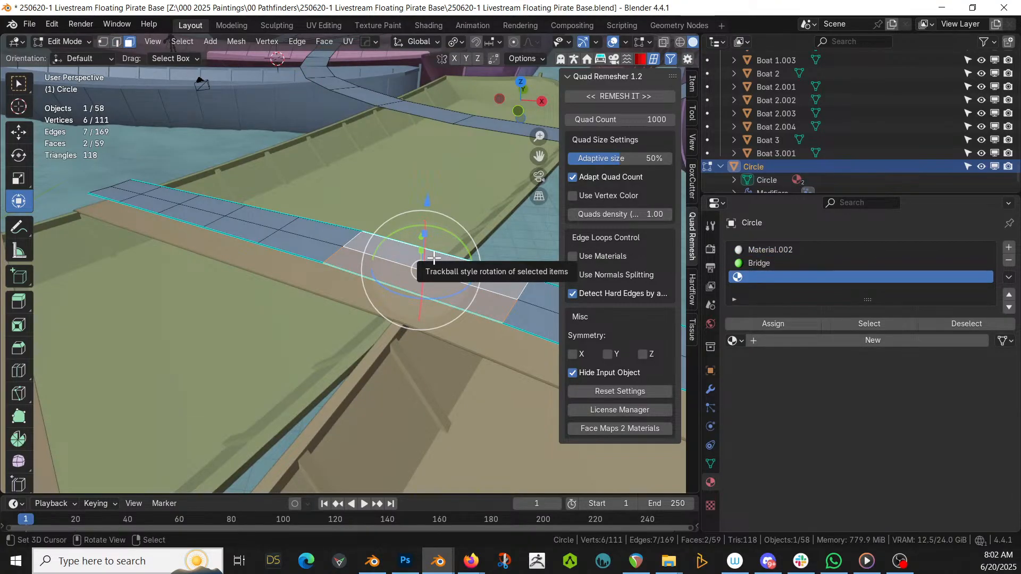
click(319, 240)
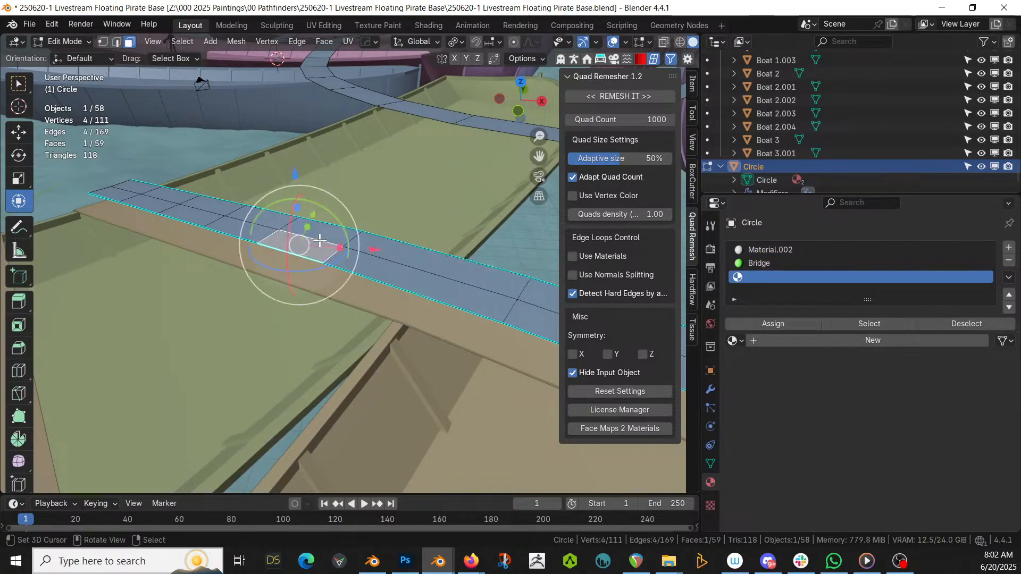
key(2)
alt+click(319, 240)
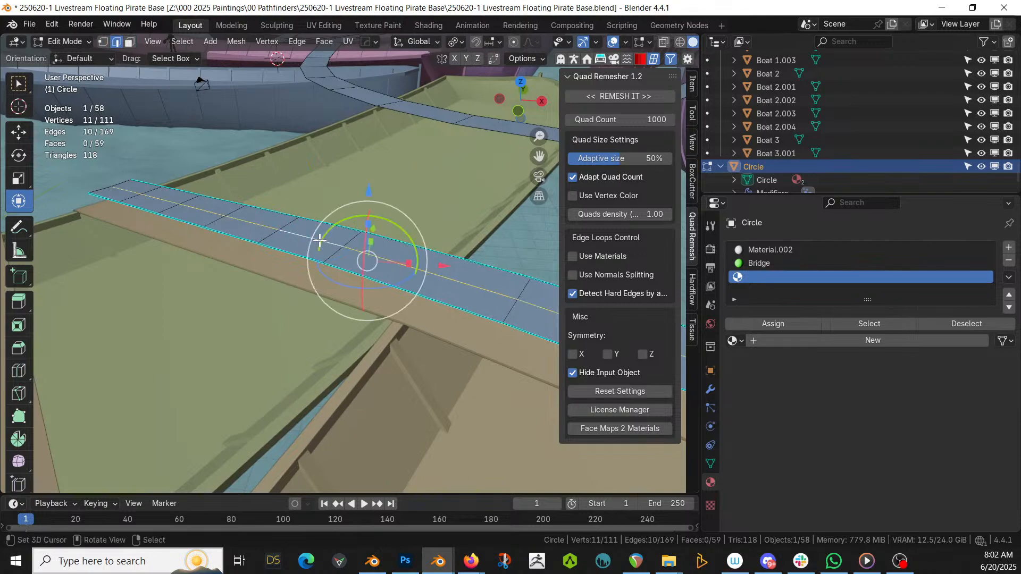
key(ctrl+x)
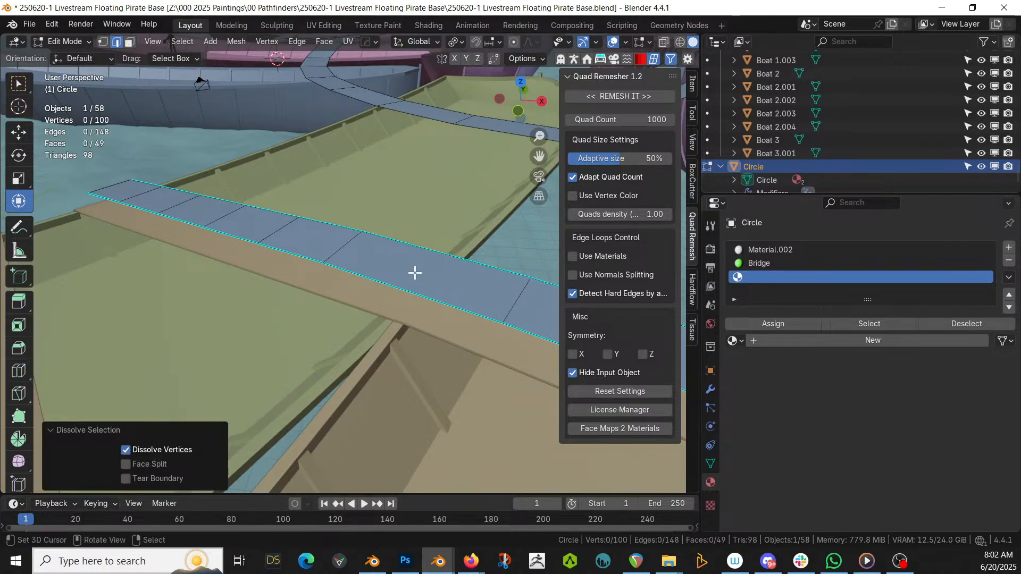
Assign the Bridge material to the long strip face spanning the gap between the boats and return to Object Mode
key(3)
click(415, 272)
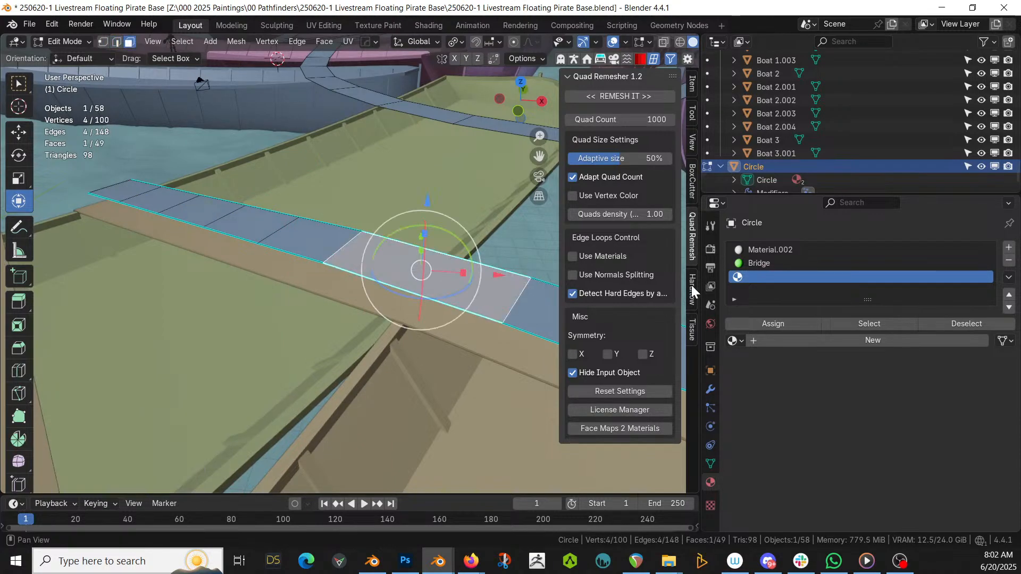
click(751, 265)
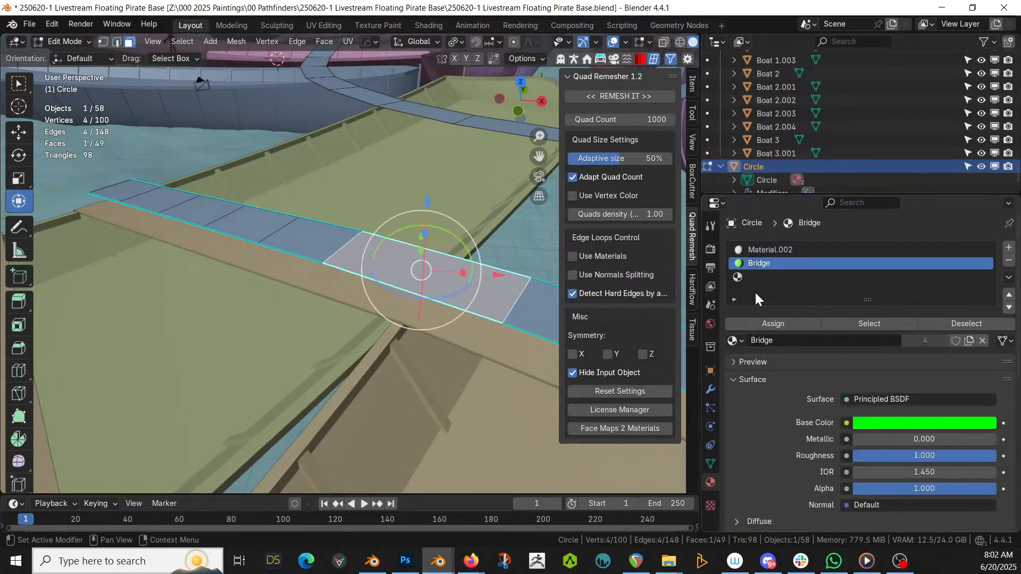
click(769, 324)
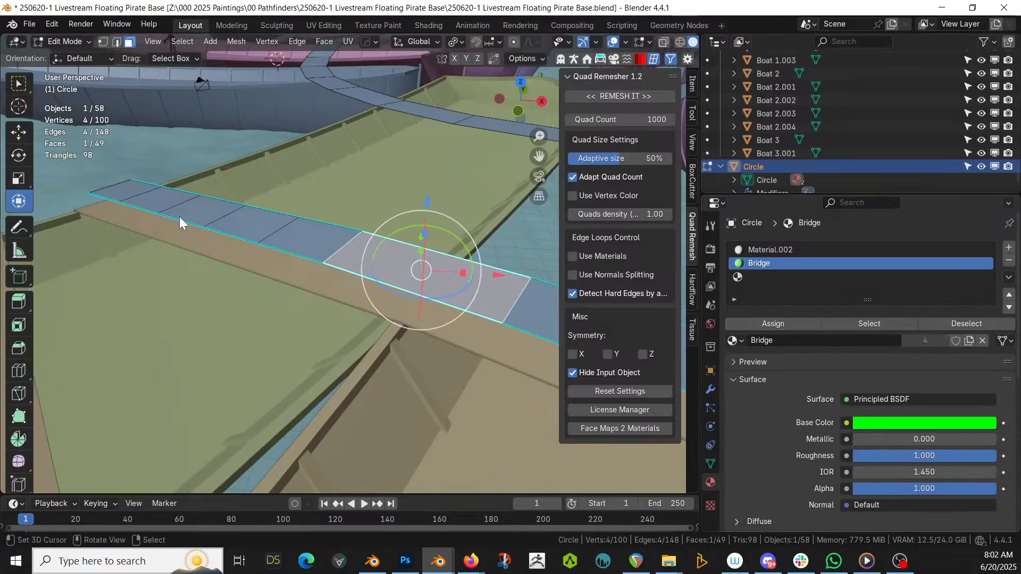
key(Tab)
Delete the three bent walkway faces crossing the water between the purple boat and the green boat
middle_drag(183, 217, 160, 269)
scroll(248, 336, up, 4)
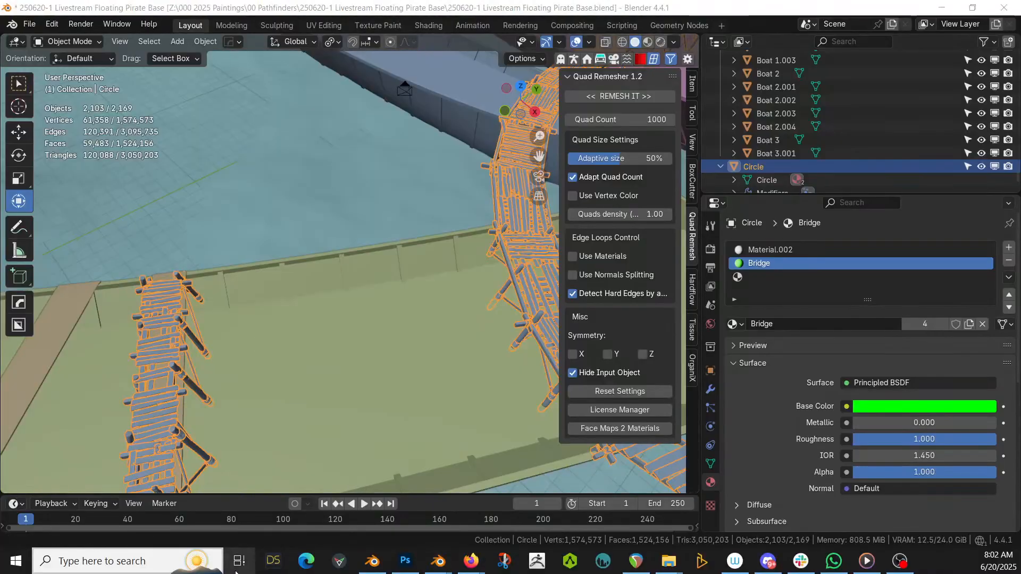
middle_drag(237, 288, 267, 327)
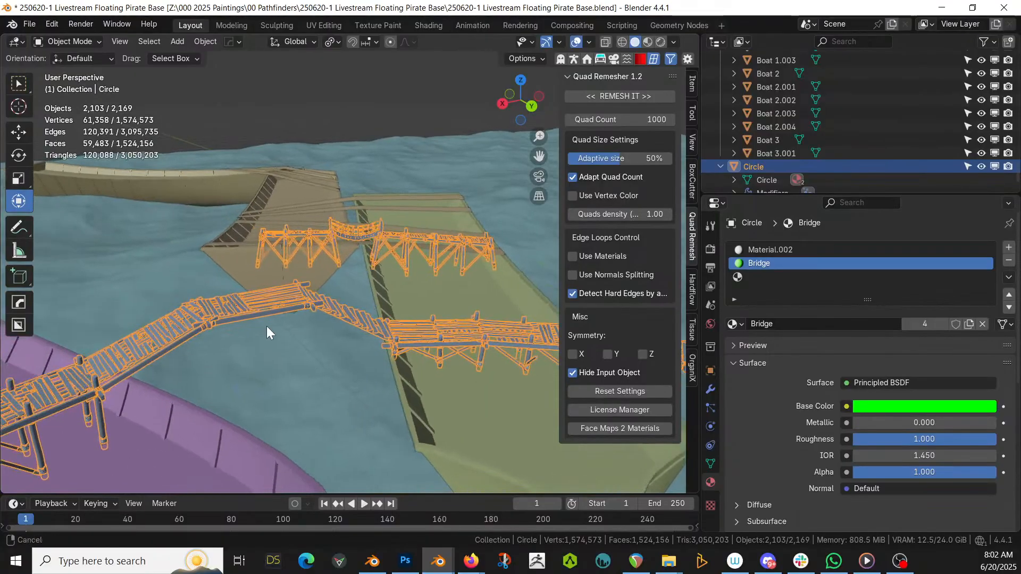
click(230, 319)
key(ctrl+z)
key(Tab)
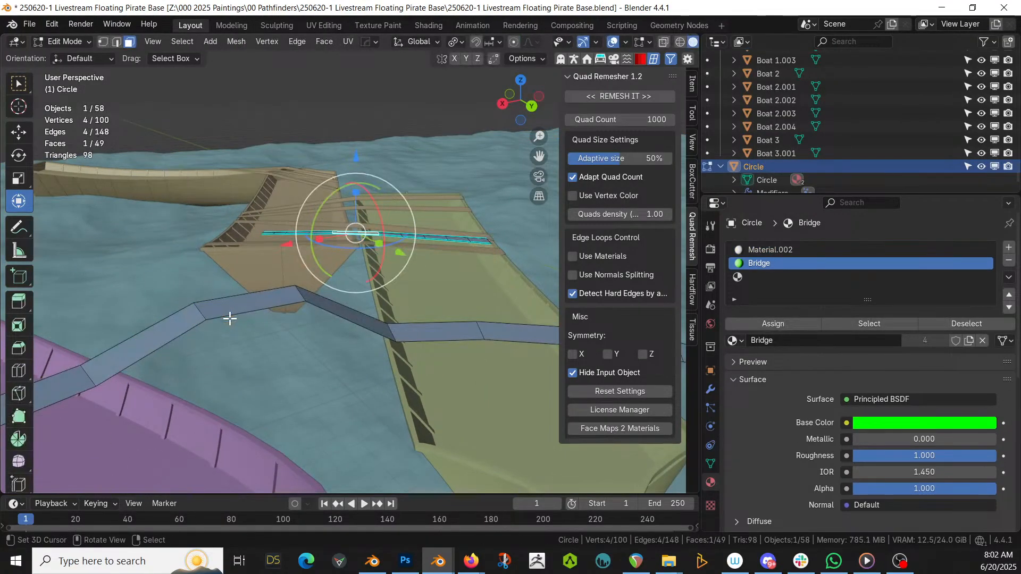
click(229, 314)
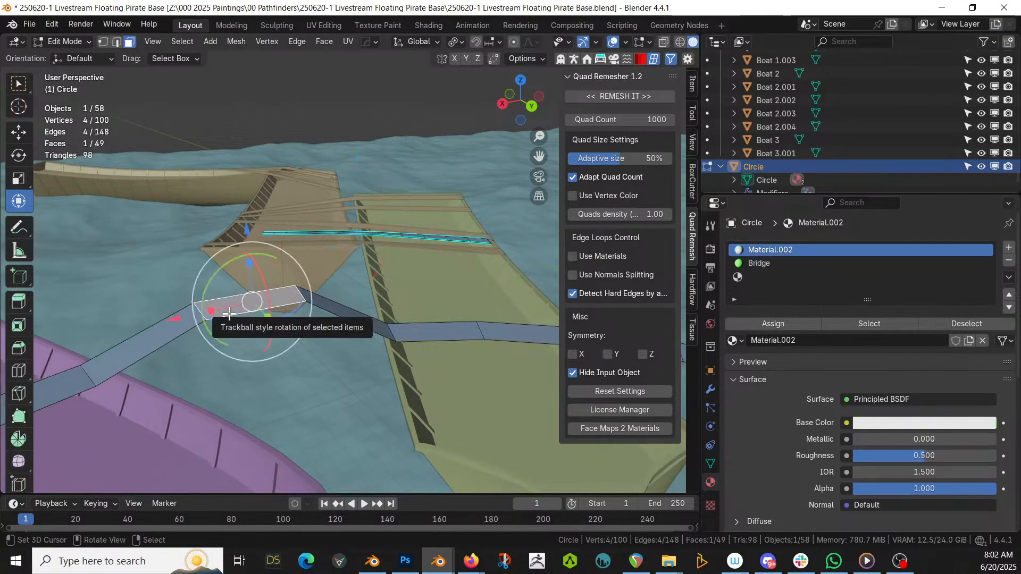
key(ctrl+x)
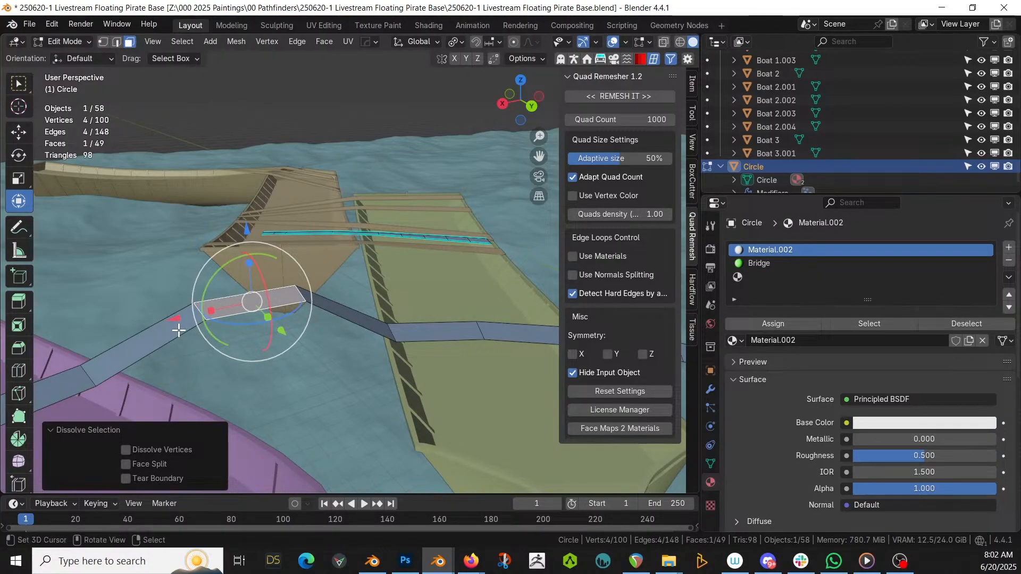
key(x)
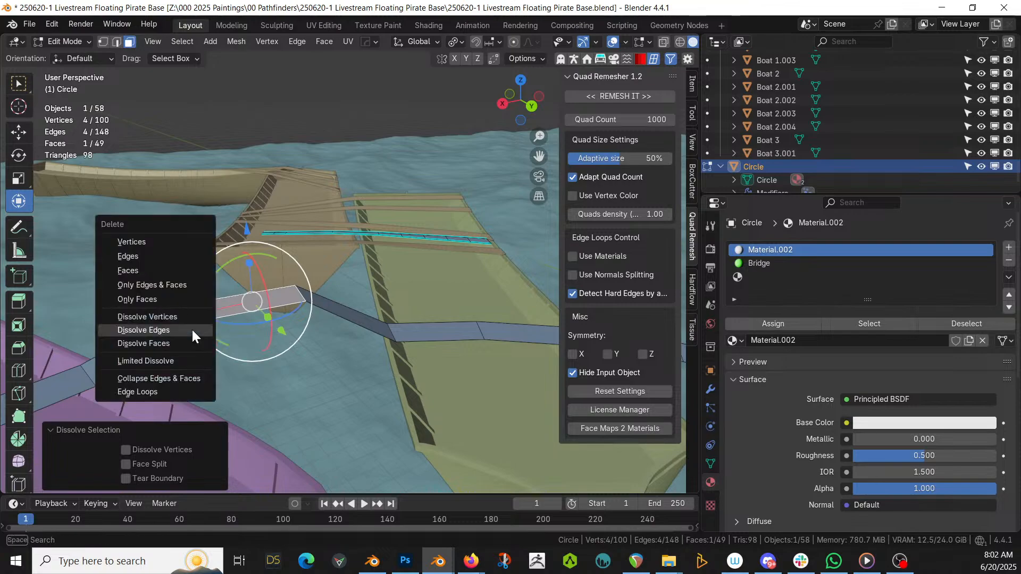
click(166, 269)
click(164, 333)
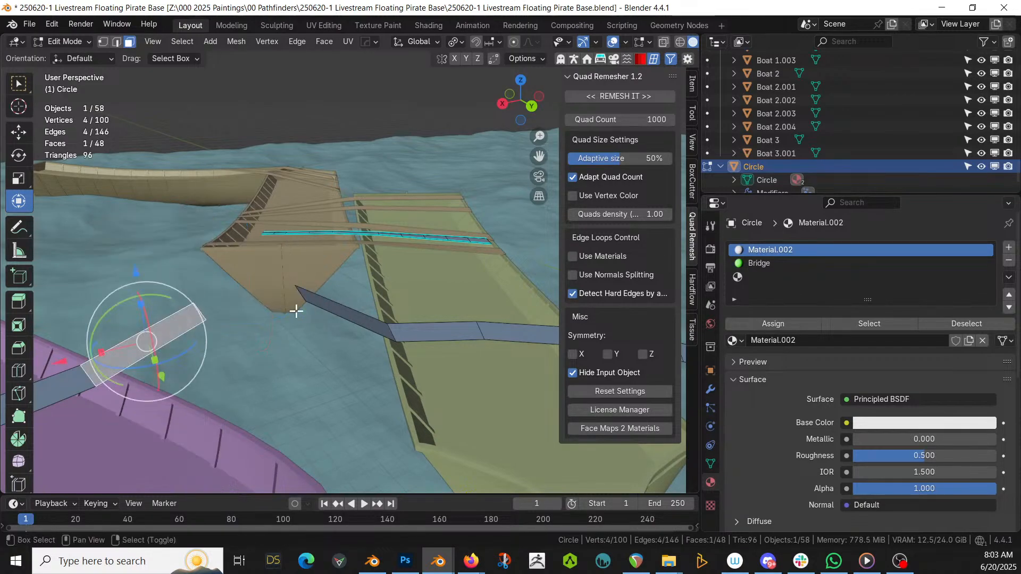
shift+click(300, 305)
key(x)
click(289, 305)
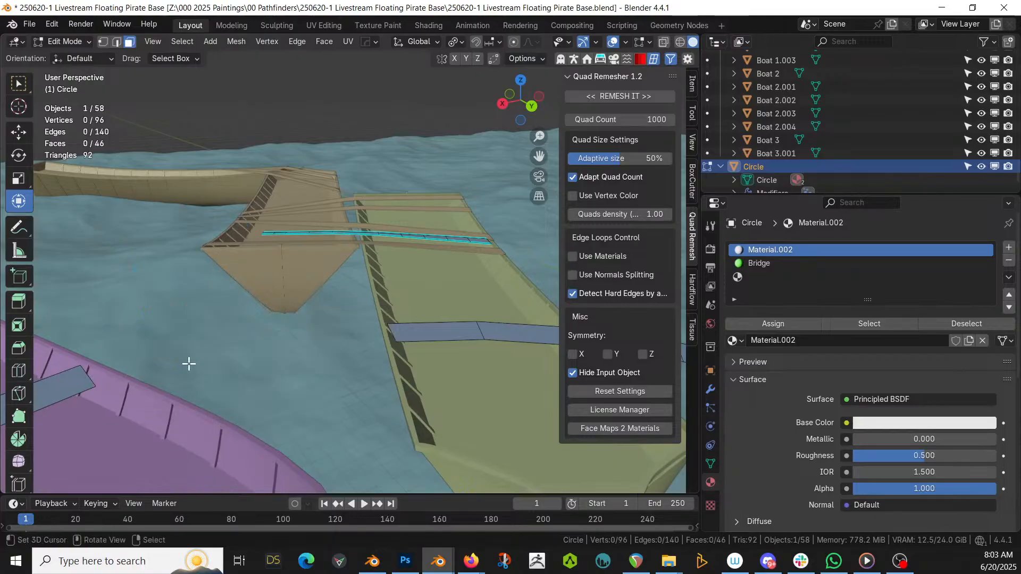
Fill one straight face between the walkway's open end edges on the purple boat and the green boat
click(95, 380)
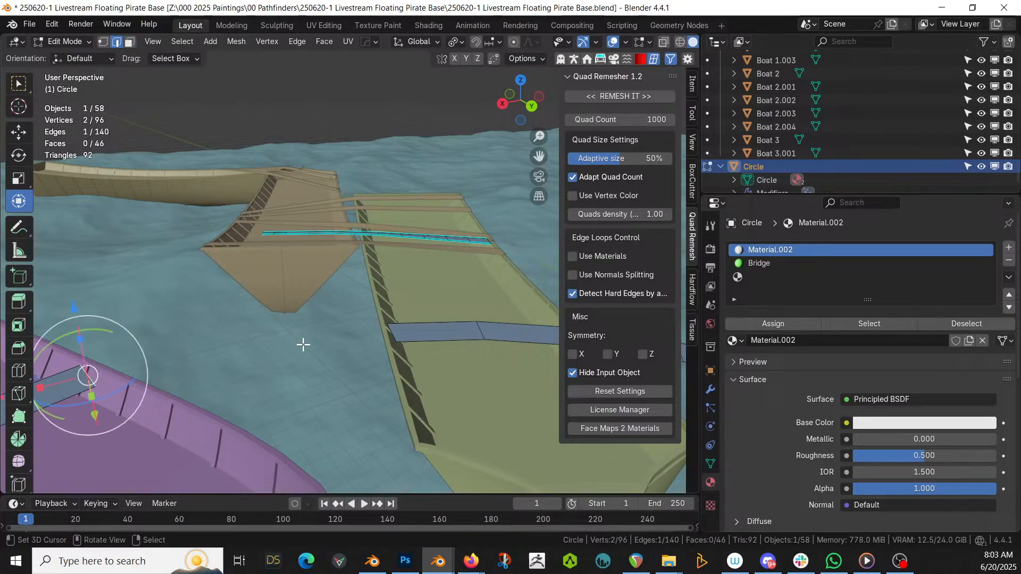
shift+click(390, 332)
key(f)
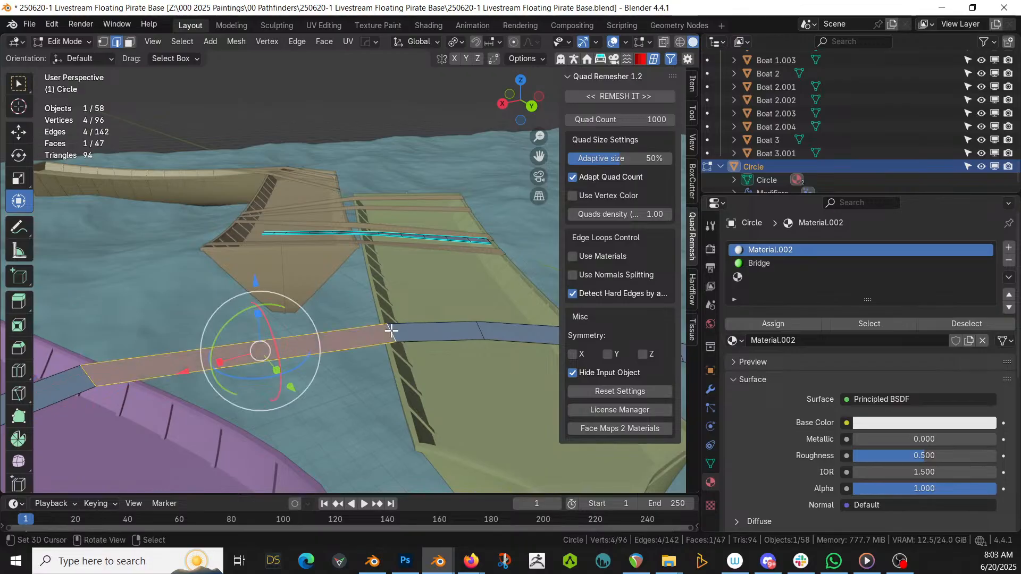
Assign the Bridge material to the straight face between the purple boat and the green boat and return to Object Mode
click(773, 263)
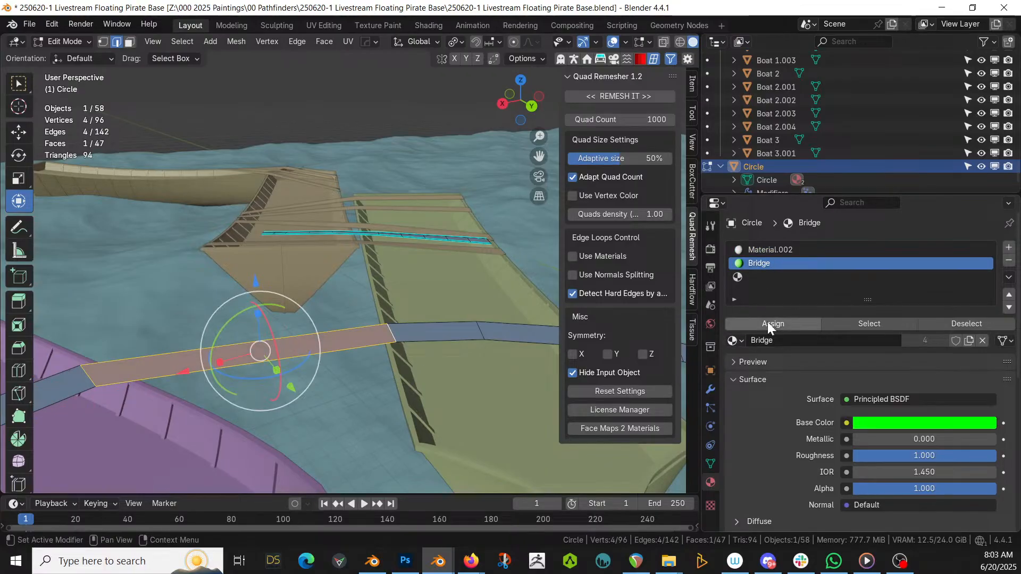
key(Tab)
middle_drag(177, 365, 270, 302)
scroll(250, 305, up, 5)
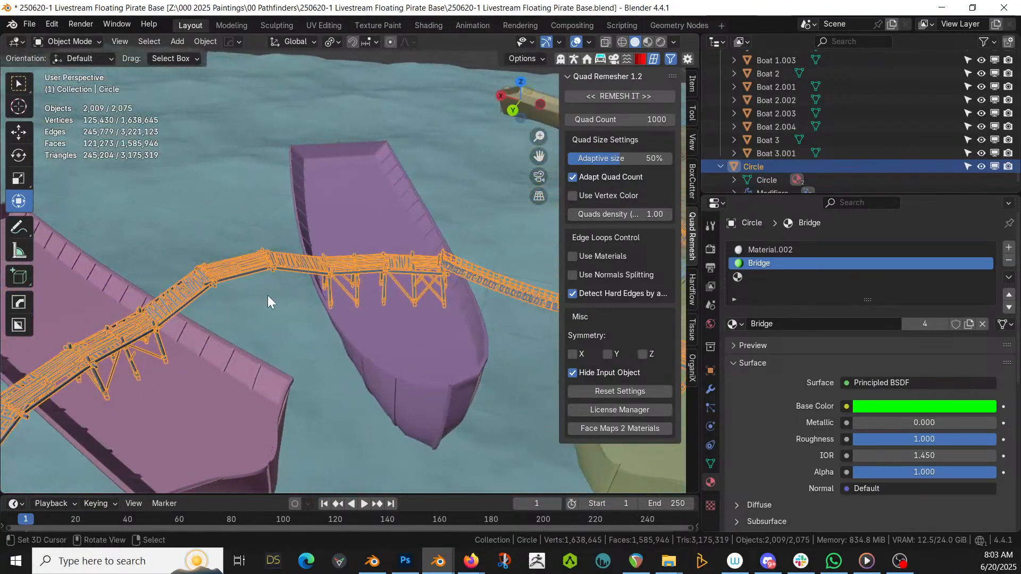
Delete the three bent walkway faces crossing the water between the pink boat and the purple boat
click(249, 271)
click(237, 269)
key(Tab)
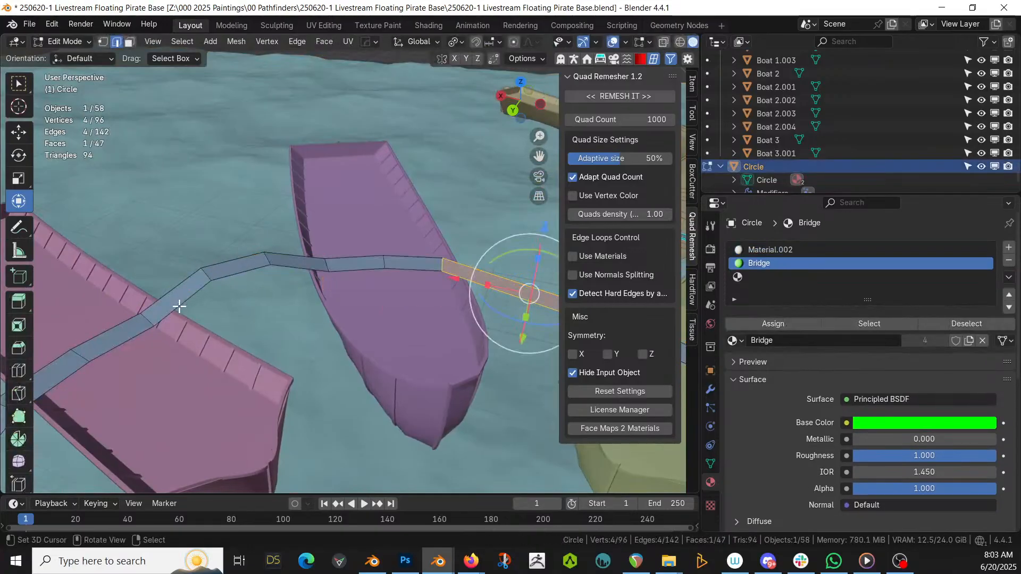
key(3)
click(178, 297)
shift+click(250, 263)
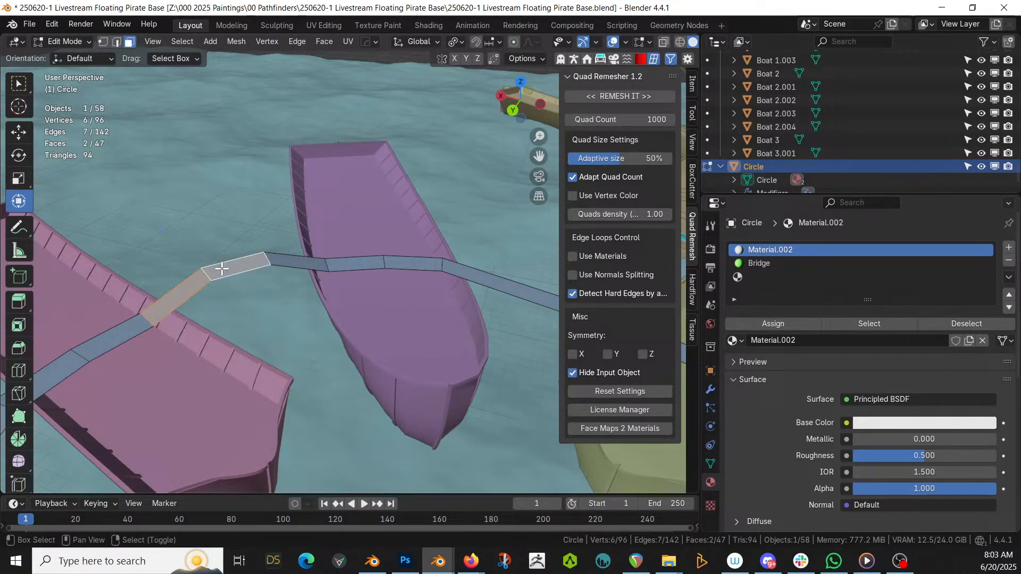
key(x)
click(286, 260)
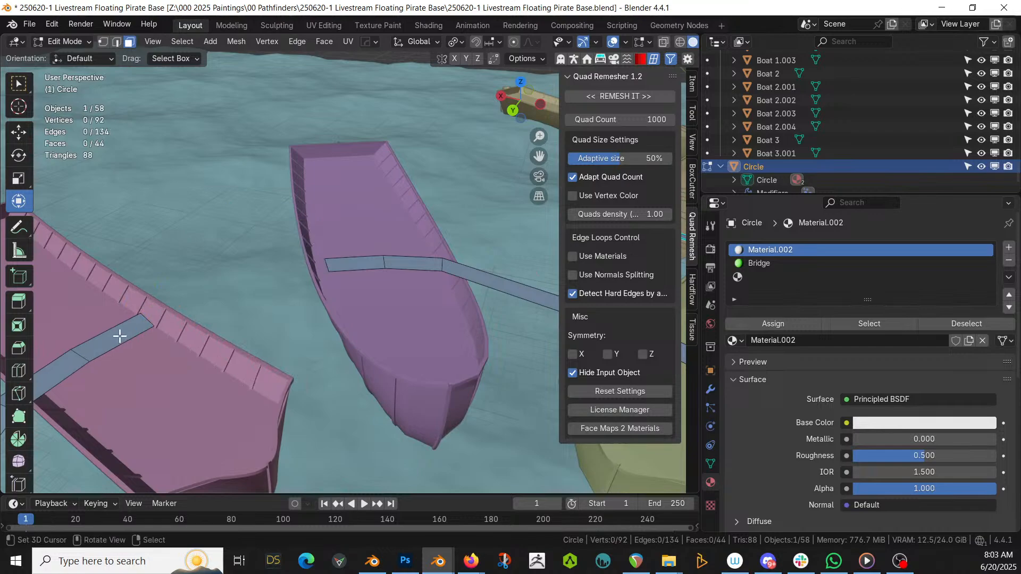
In top view, extrude the walkway's open end edges to the facing rims, about 2 m on the purple boat and 2.8 m on the pink boat
click(134, 329)
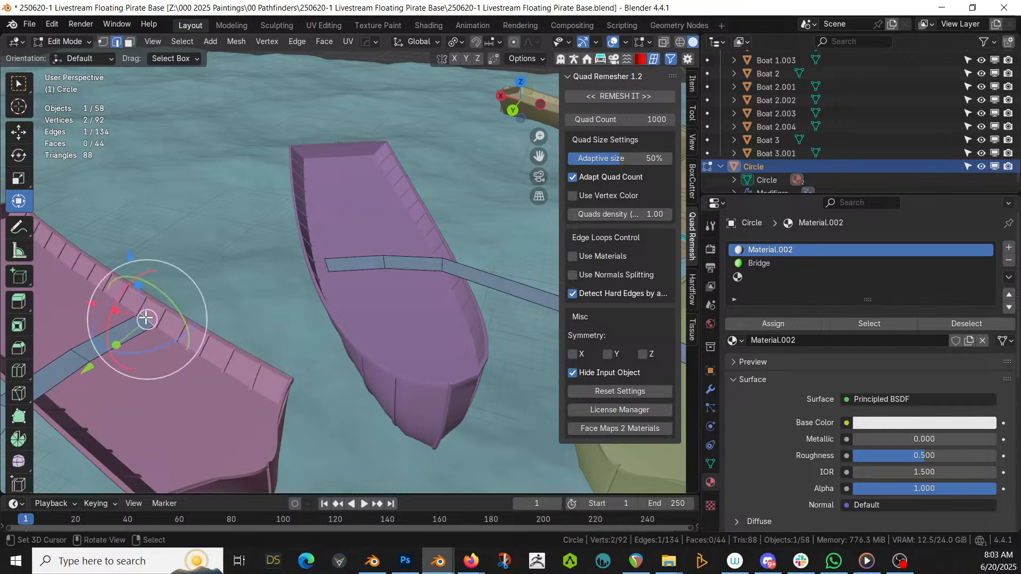
shift+click(326, 264)
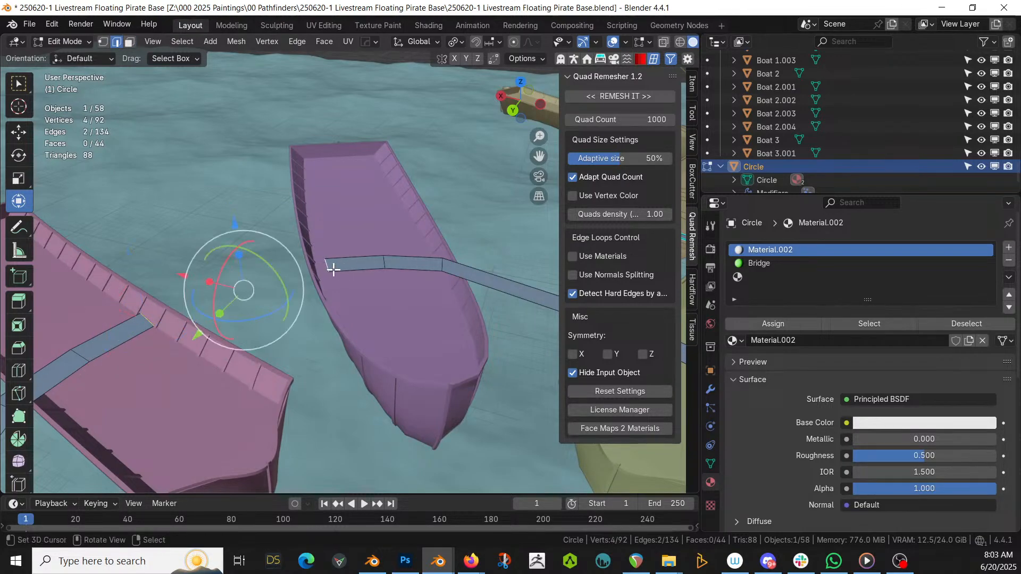
click(330, 267)
key(KP_7)
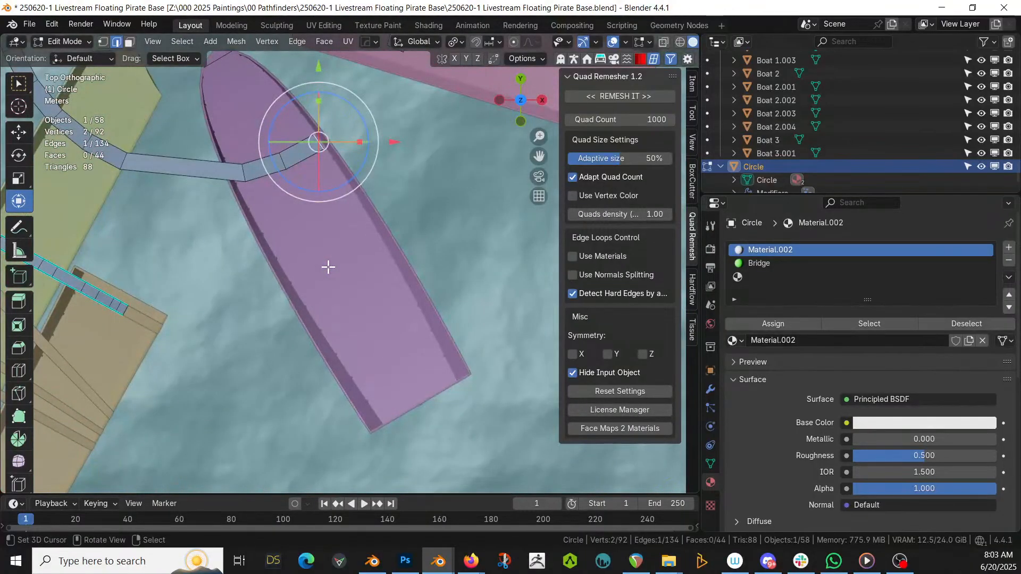
shift+middle_drag(295, 272, 292, 403)
scroll(324, 404, up, 2)
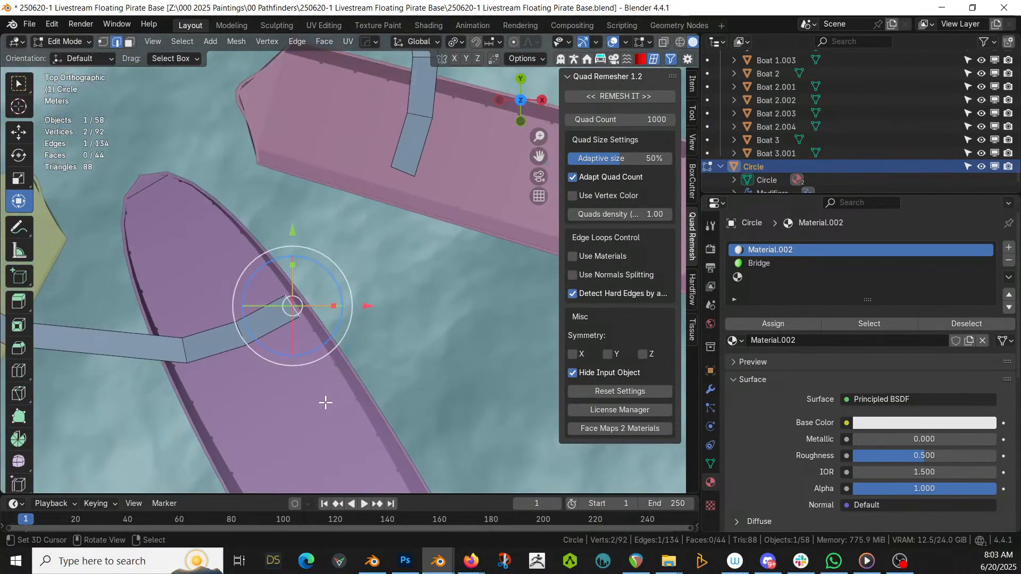
key(e)
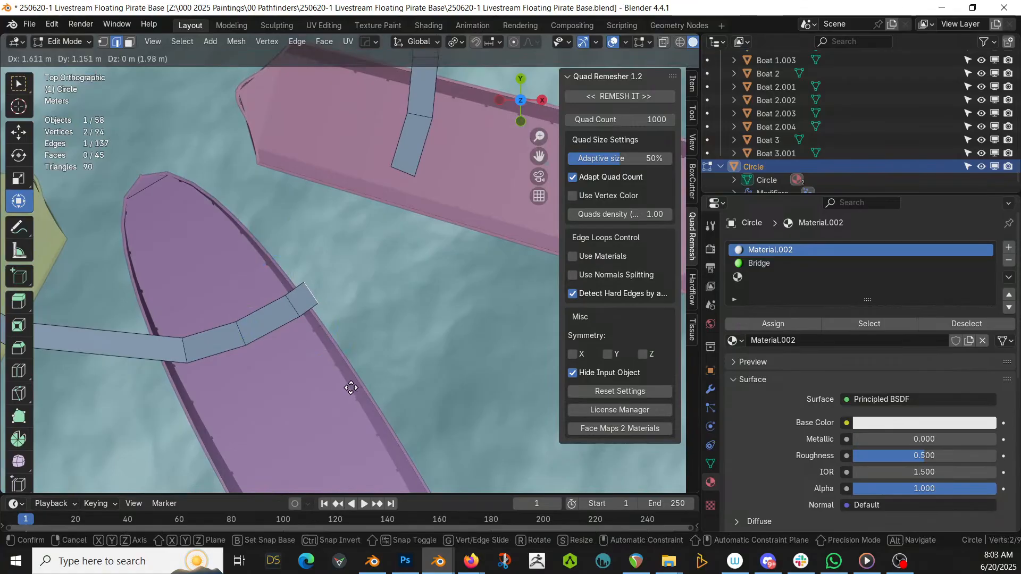
click(351, 391)
key(e)
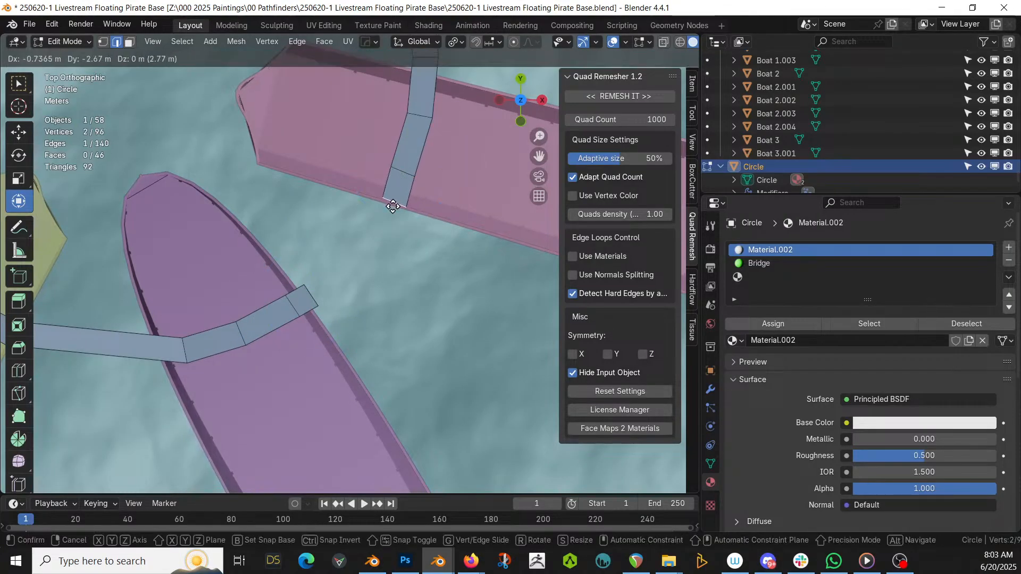
click(394, 204)
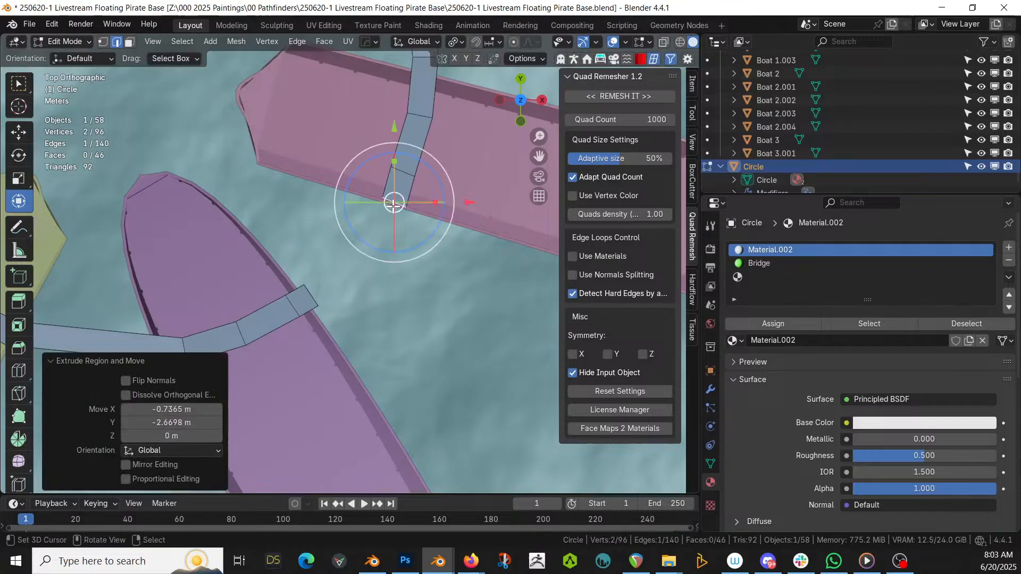
Fill a face between the extended walkway ends on the pink and purple boats and assign it the Bridge material
shift+click(307, 294)
key(f)
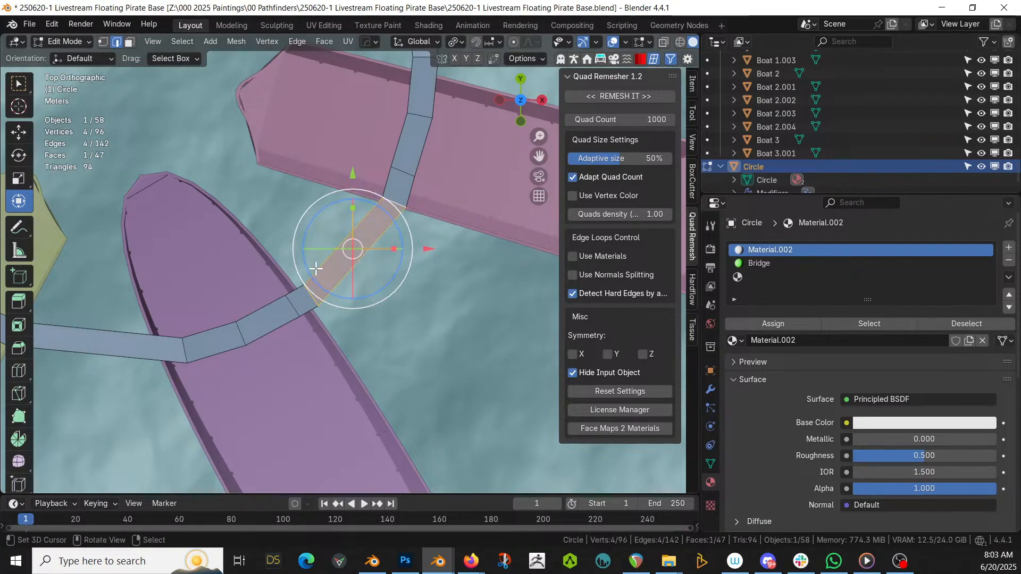
click(758, 265)
click(762, 322)
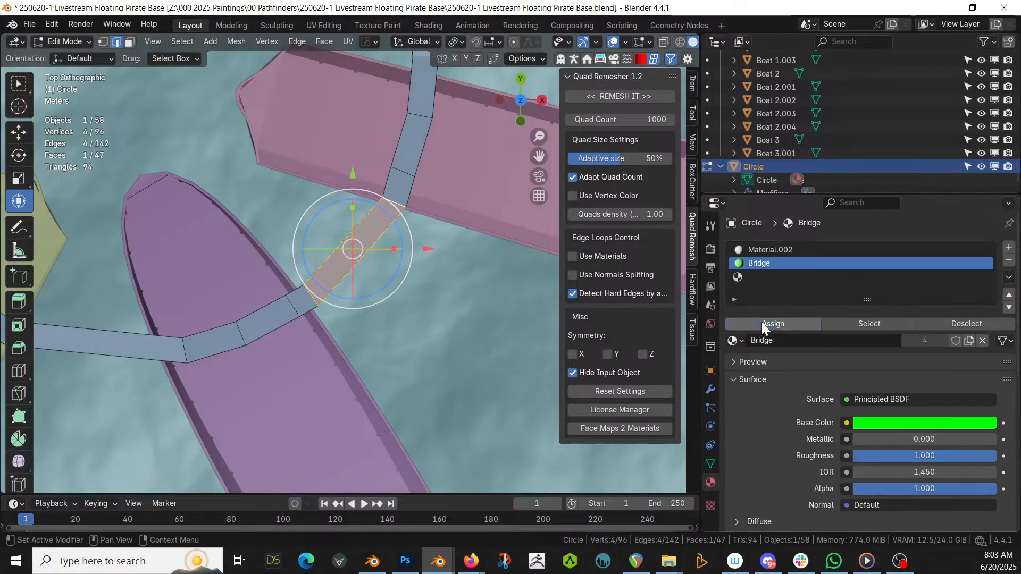
key(Tab)
middle_drag(326, 285, 304, 305)
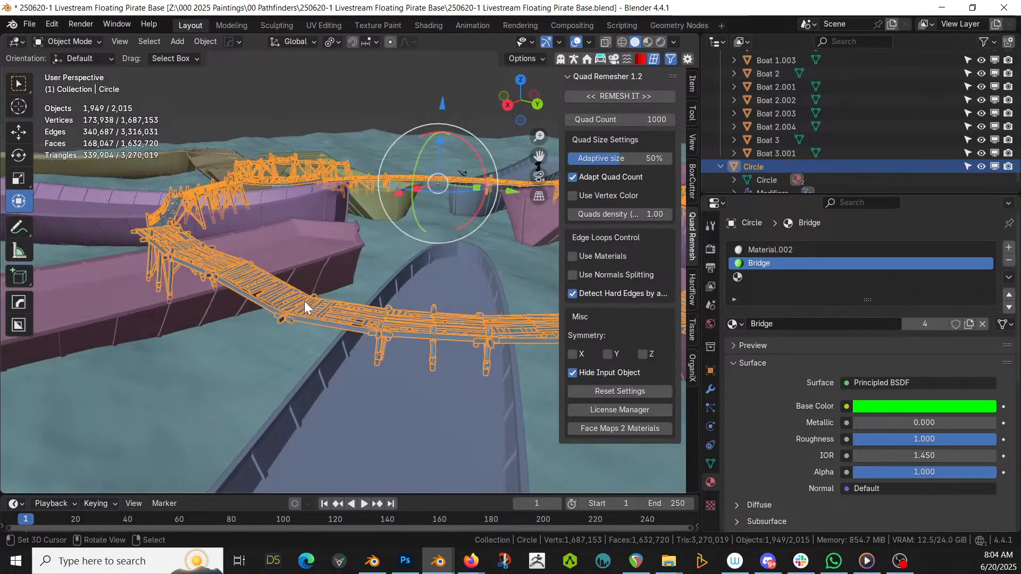
Delete the two bent walkway faces crossing the water between the pink boat and the blue boat
middle_drag(304, 302, 355, 371)
key(Tab)
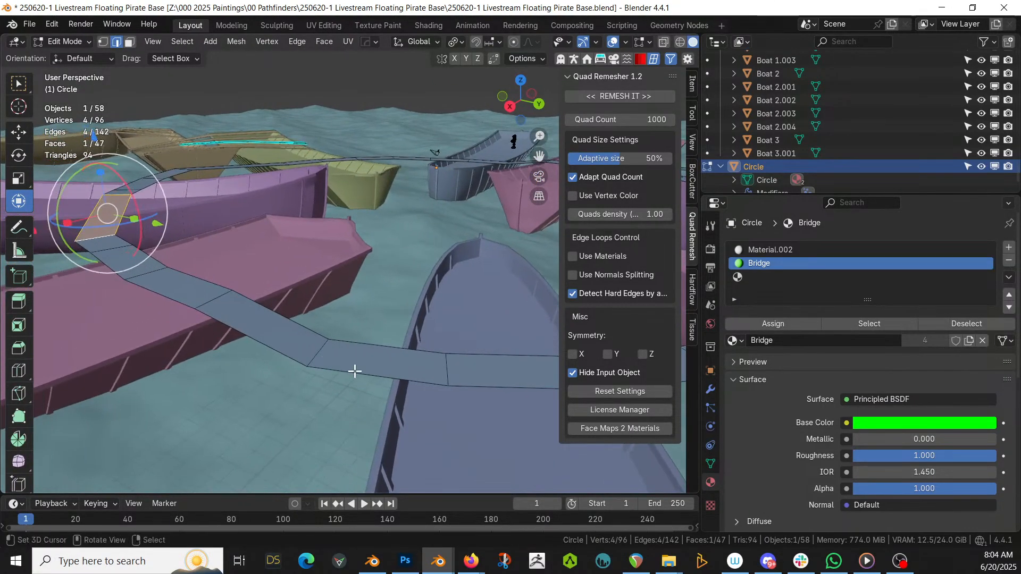
click(354, 371)
key(3)
click(356, 364)
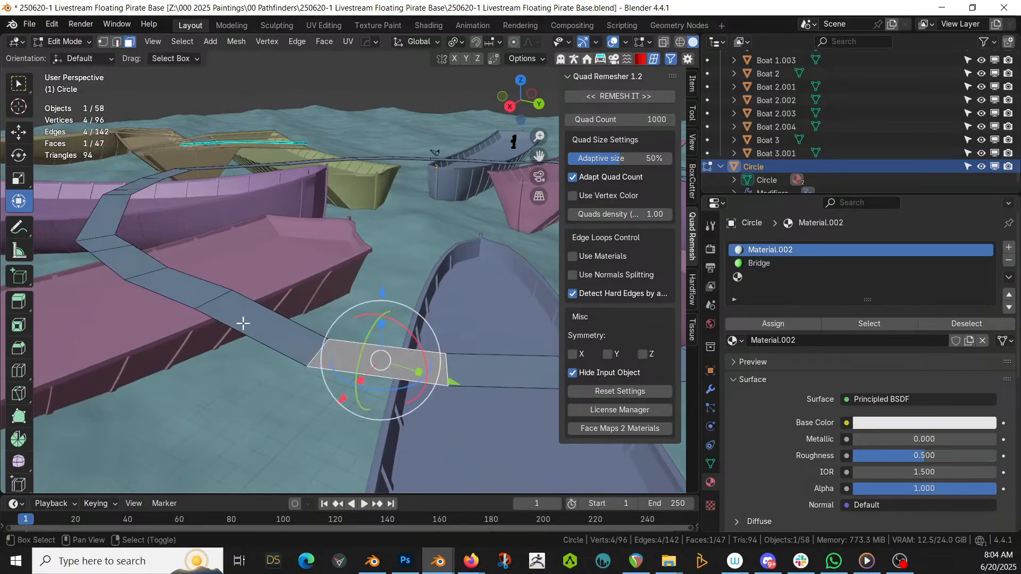
shift+click(243, 323)
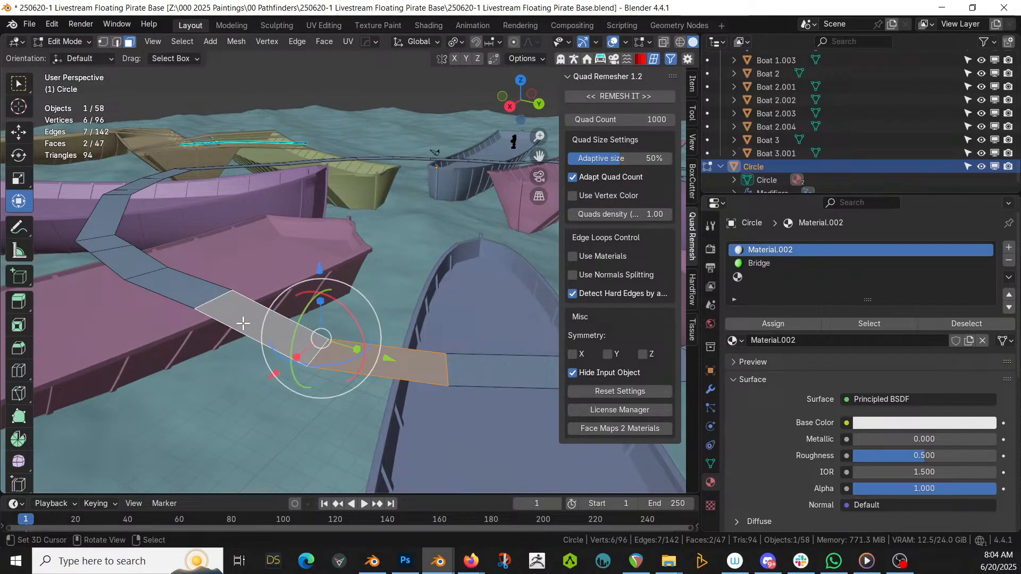
key(x)
click(243, 324)
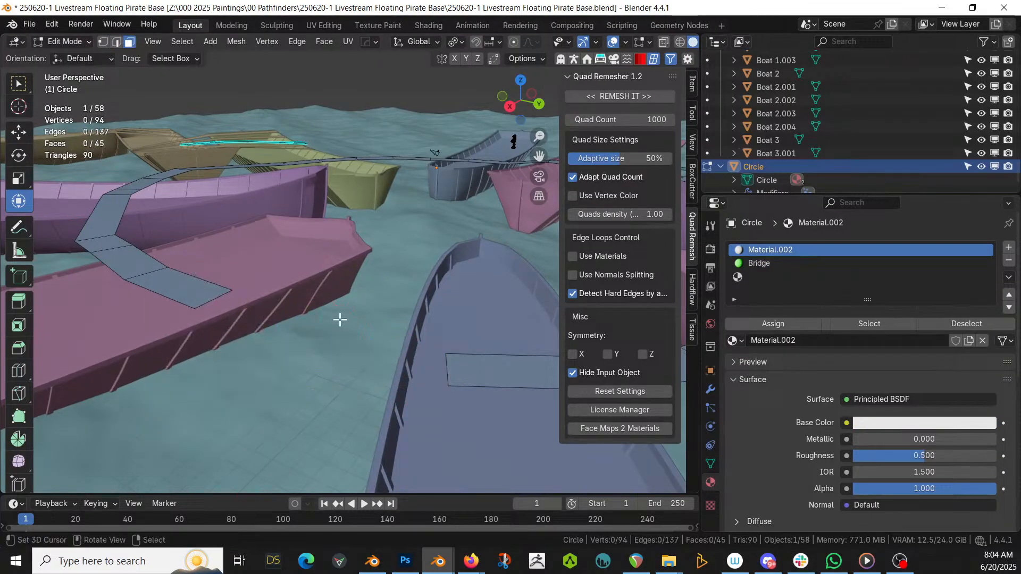
Fill one straight face between the walkway's open ends on the pink and blue boats and assign it the Bridge material
middle_drag(338, 319, 337, 335)
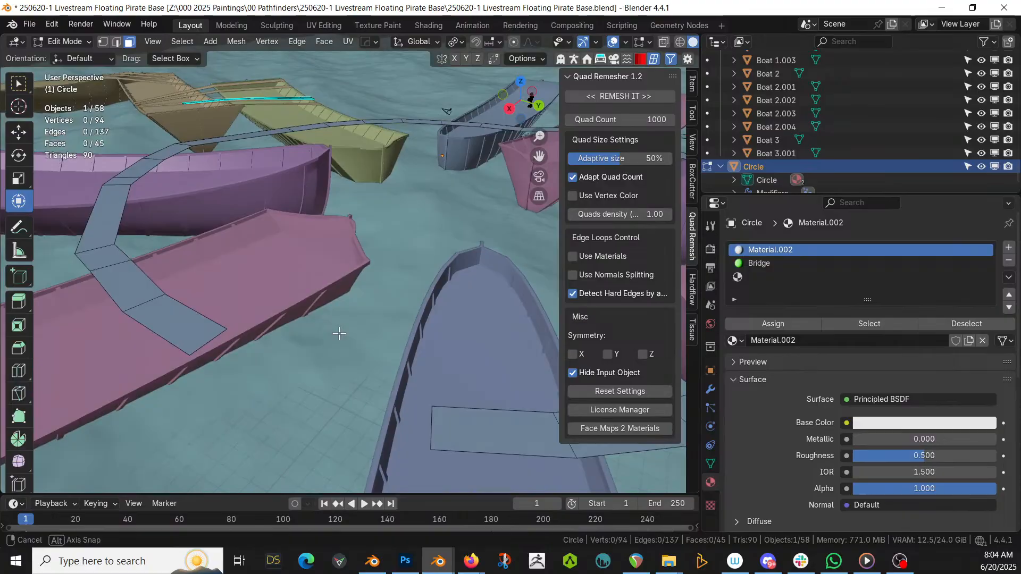
shift+click(209, 343)
shift+click(433, 425)
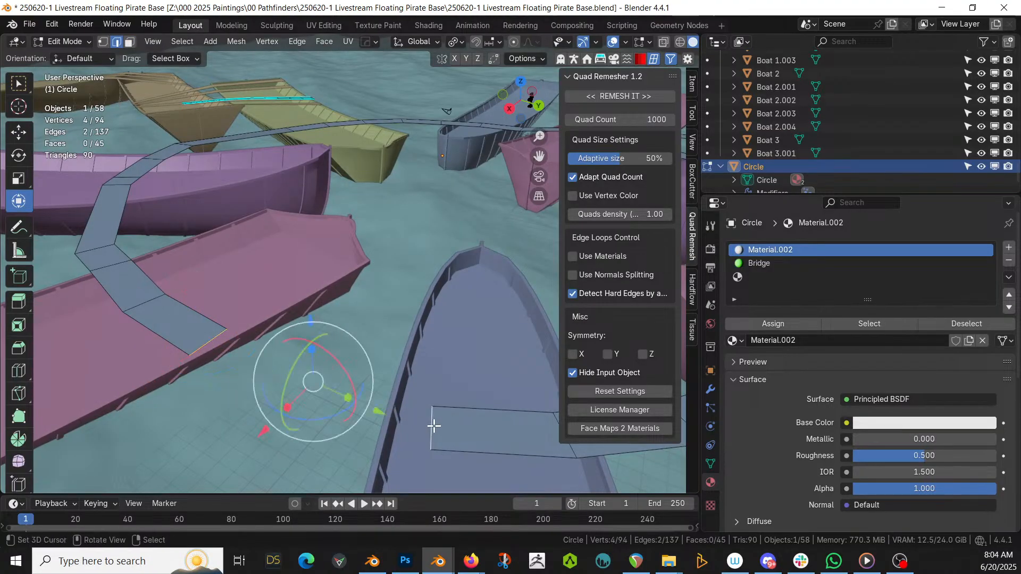
key(f)
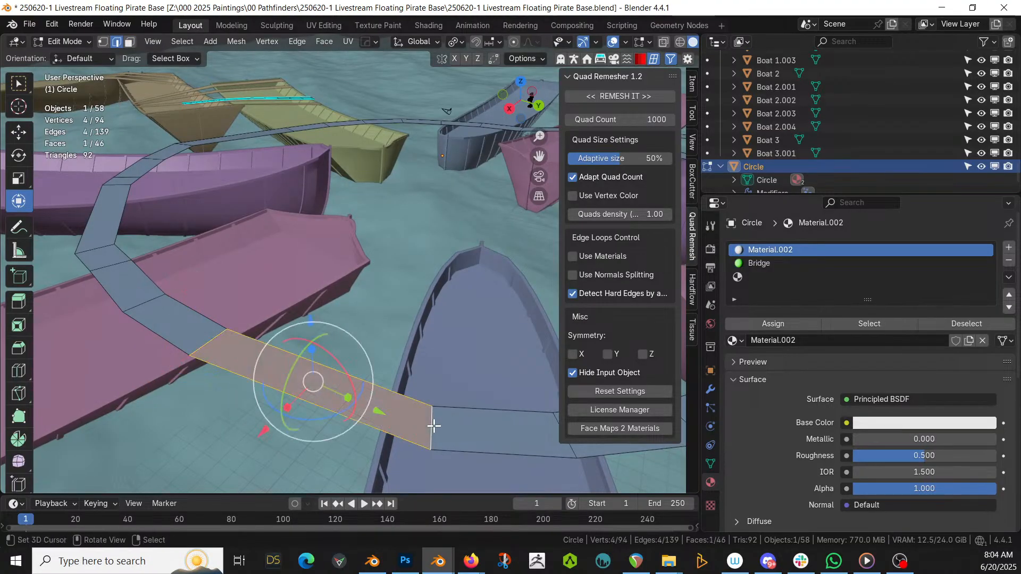
click(765, 260)
click(766, 323)
Assign the Bridge material to the walkway face over the water between the blue boat and the next pink boat
mouse_move(250, 292)
middle_down()
mouse_move(200, 298)
mouse_move(147, 274)
mouse_move(250, 311)
middle_up()
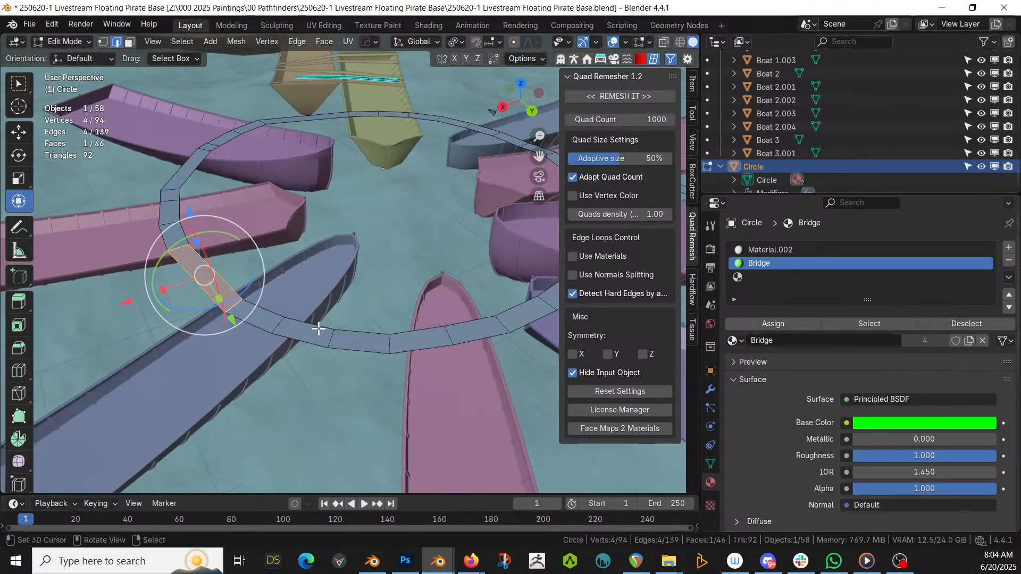
click(350, 341)
key(3)
click(349, 340)
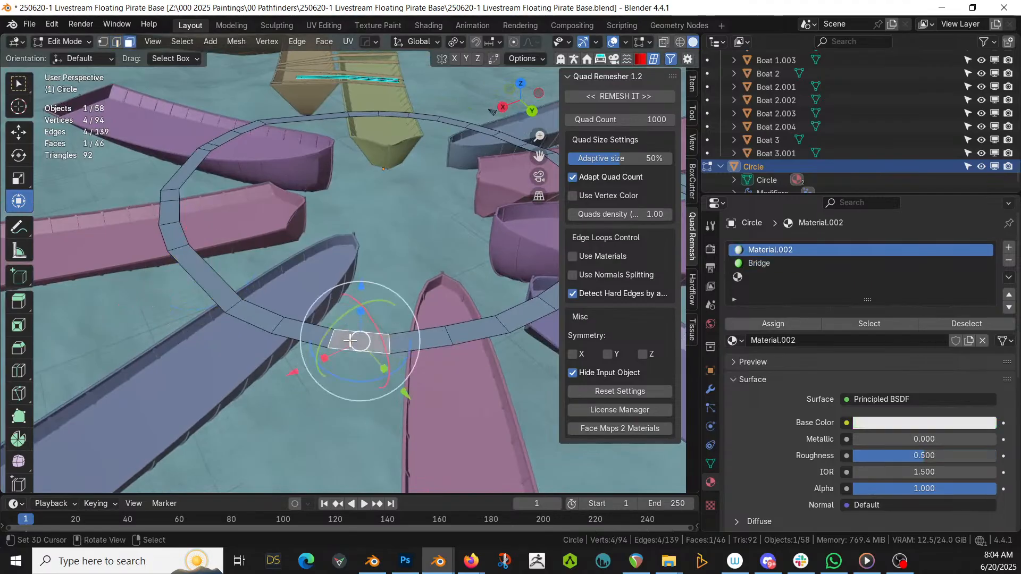
click(760, 263)
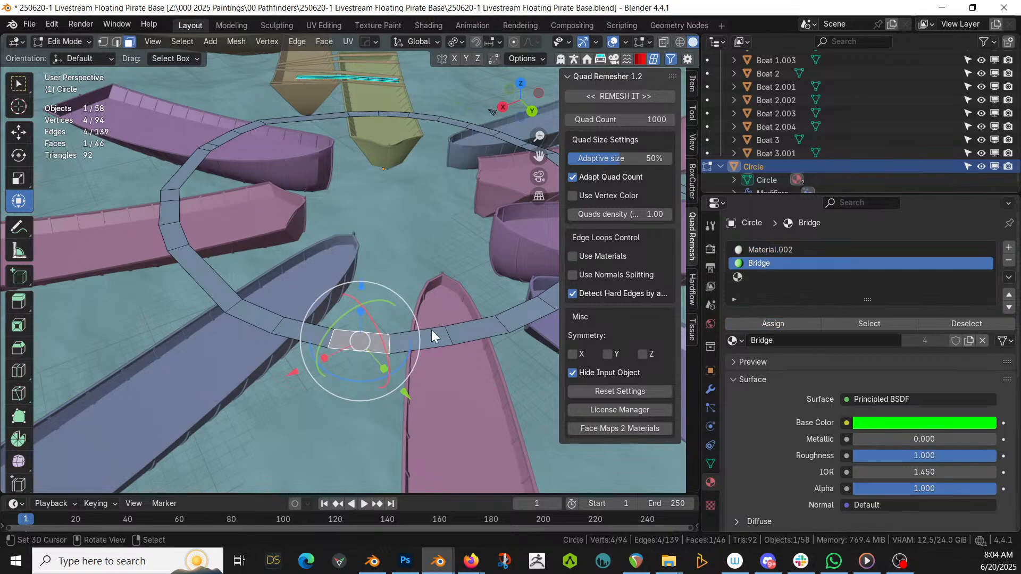
key(Tab)
Slide the bridge face's end edges outward along the walkway, one onto the blue boat and the other onto the pink boat by a factor of 0.251
middle_drag(429, 329, 368, 352)
scroll(394, 320, up, 3)
key(Tab)
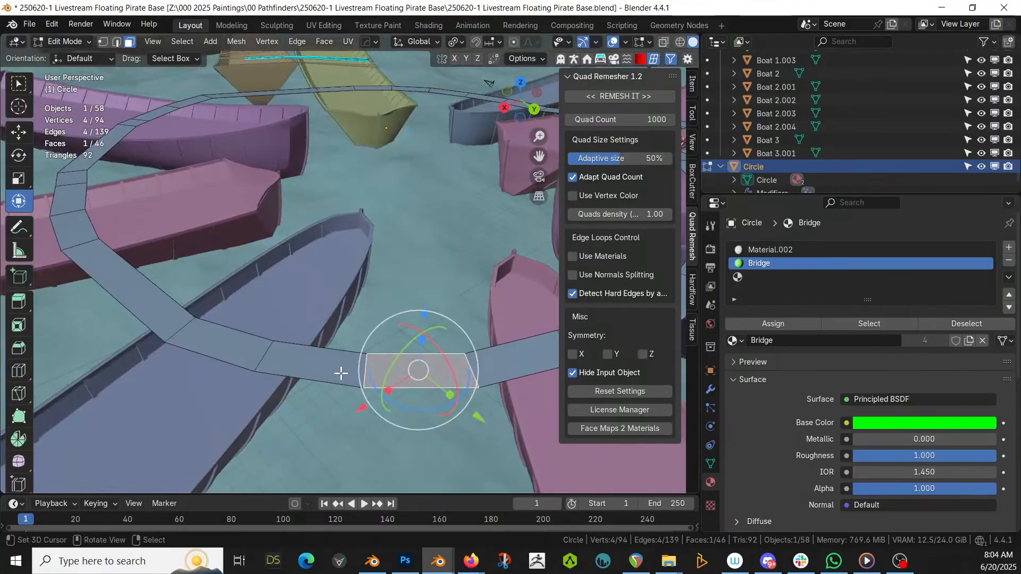
key(2)
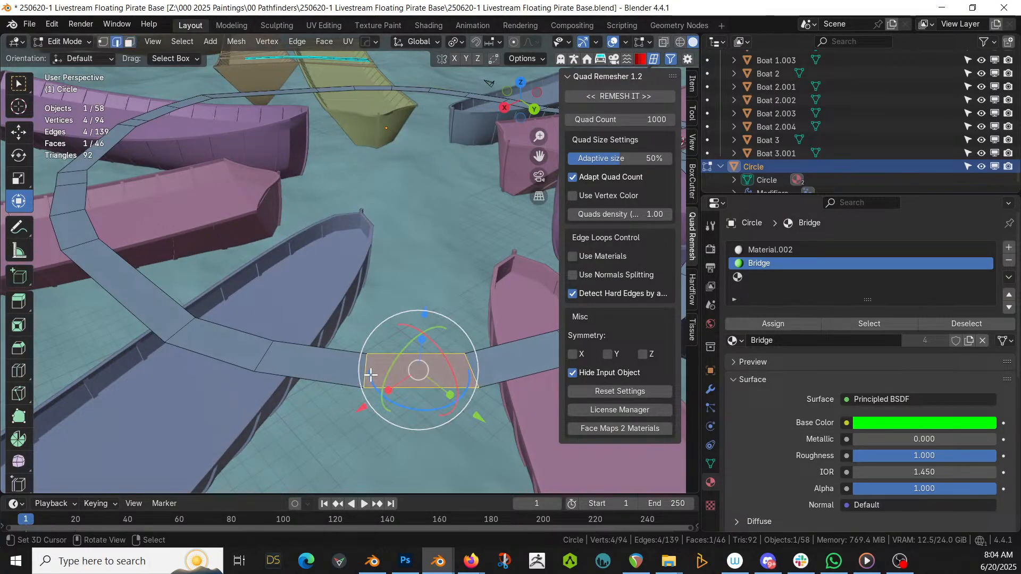
click(372, 373)
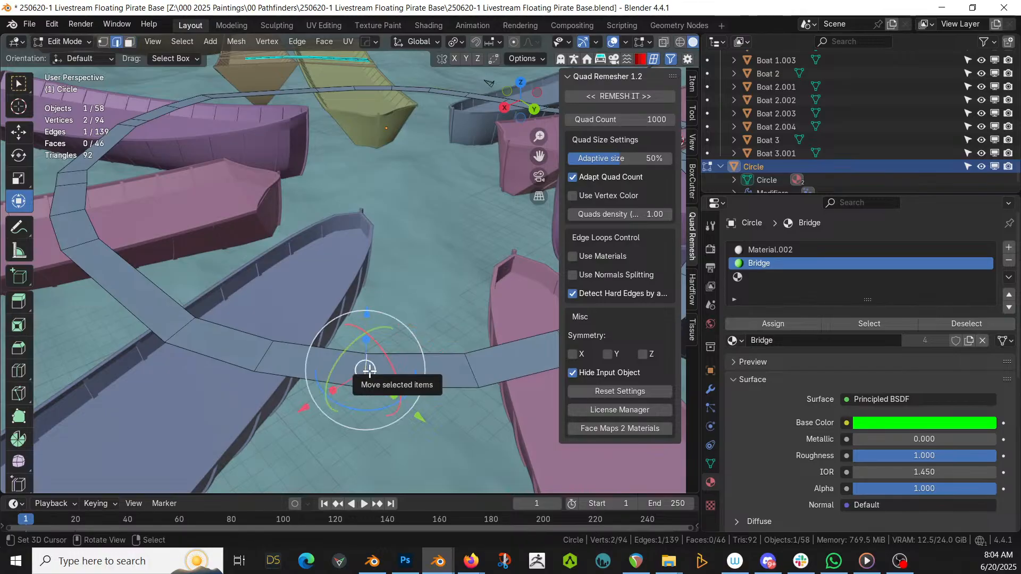
key(g)
key(g)
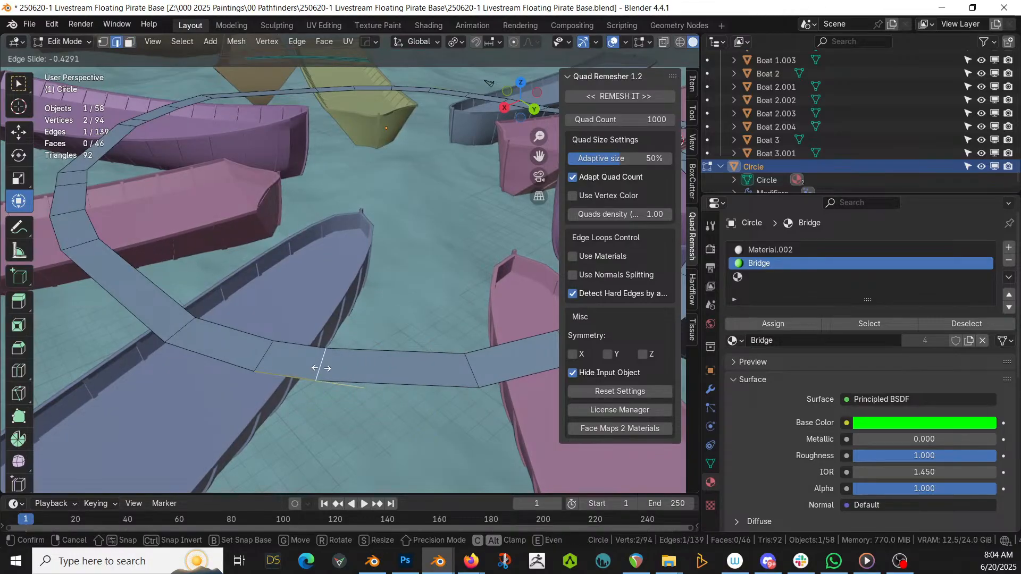
click(312, 368)
click(468, 369)
key(g)
key(g)
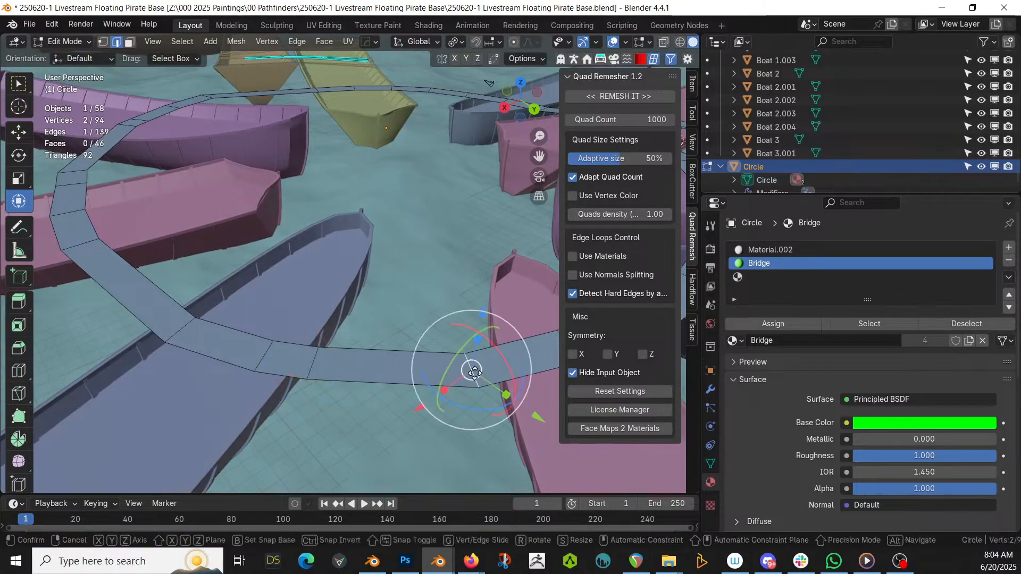
click(510, 368)
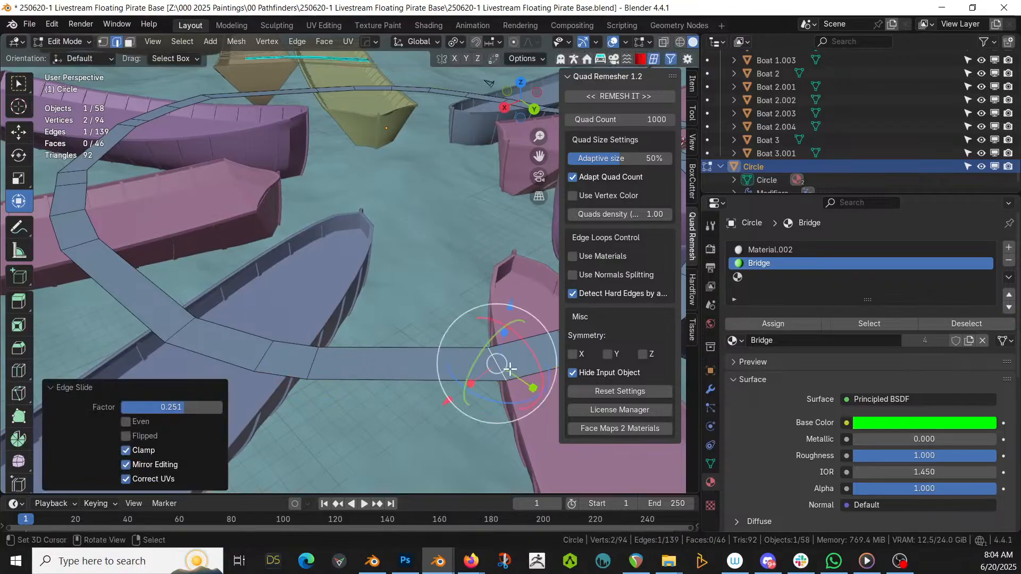
Bevel the walkway's cross edge over the gap between the pink and purple boats to a width of about 2.17 m with one segment
key(Tab)
middle_drag(486, 369, 339, 353)
middle_drag(439, 363, 321, 262)
scroll(321, 262, up, 4)
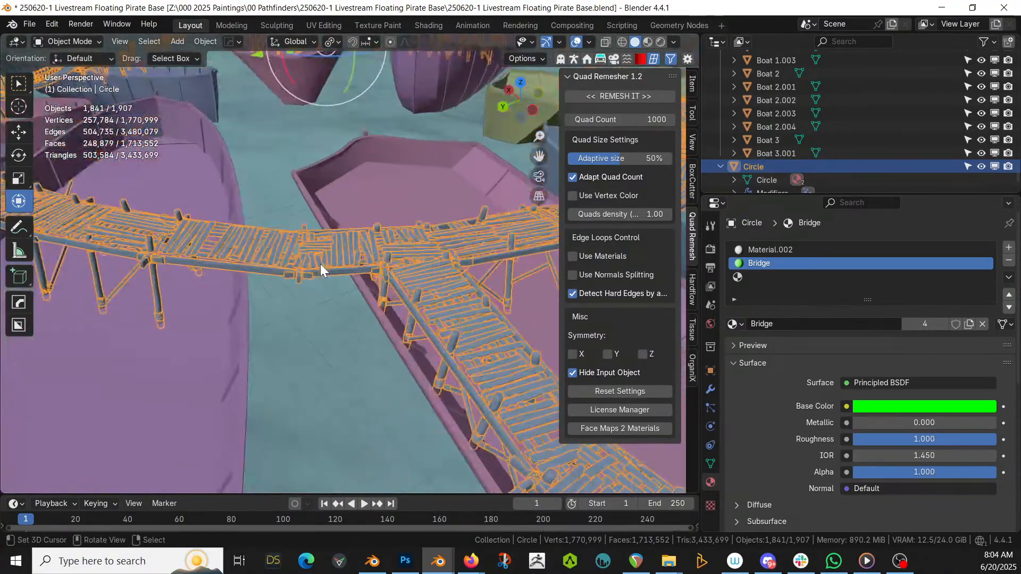
key(Tab)
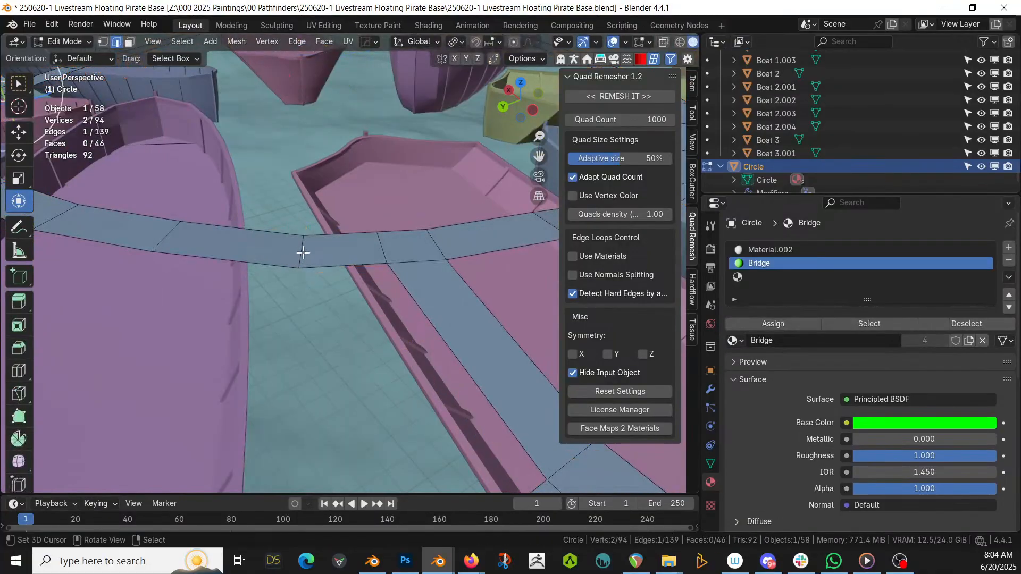
key(c)
key(Escape)
key(ctrl+b)
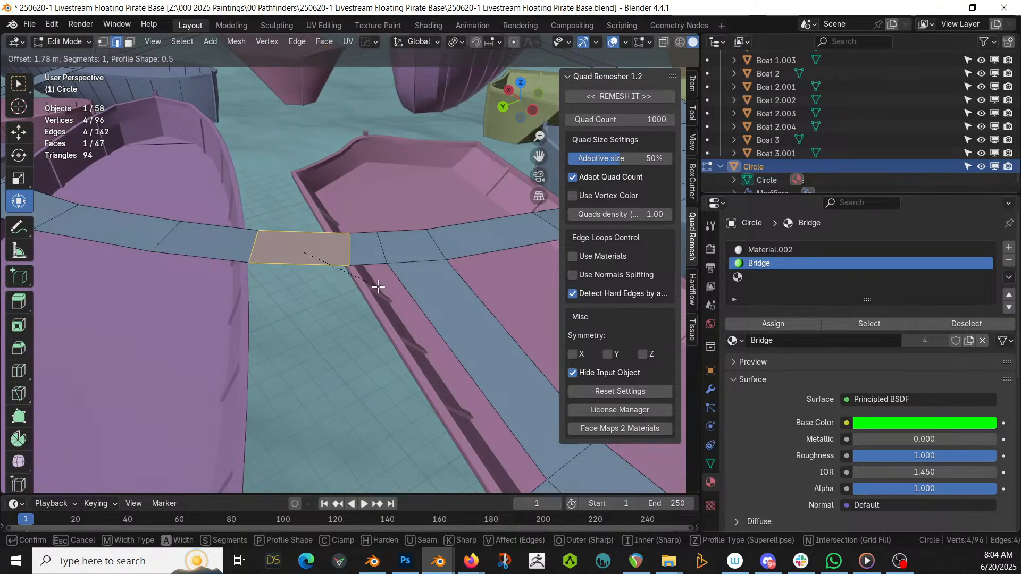
click(390, 287)
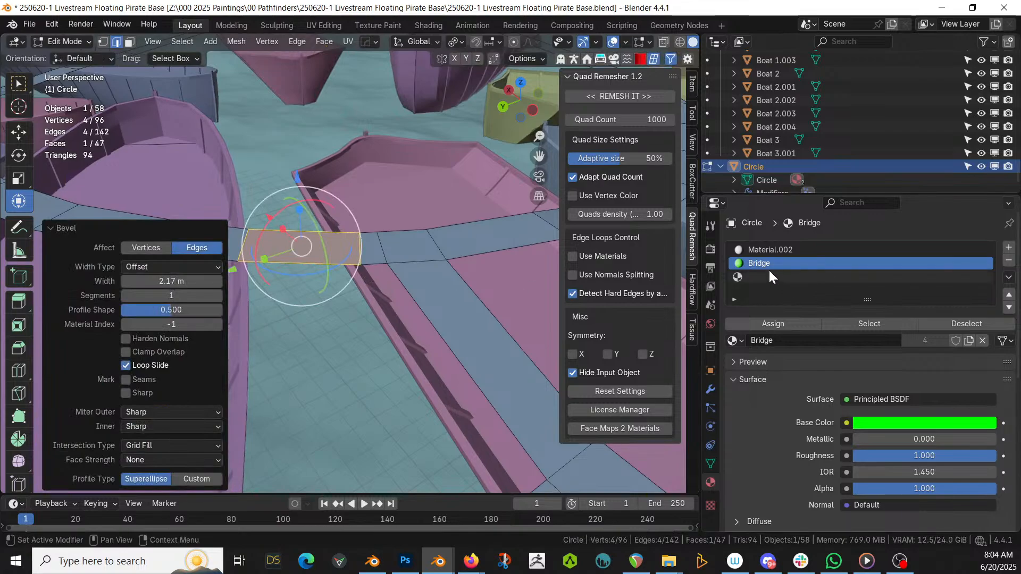
Assign the Bridge material to the bevelled walkway face between the pink and purple boats and inspect the resulting walkway
click(765, 324)
key(Tab)
mouse_move(339, 312)
middle_down()
mouse_move(295, 318)
mouse_move(326, 312)
mouse_move(323, 320)
middle_up()
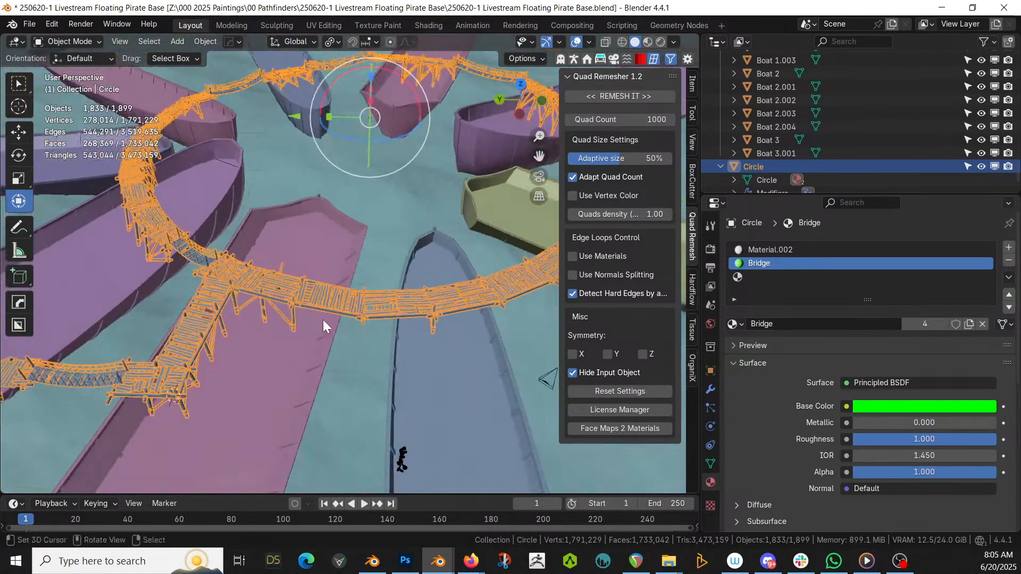
Bevel the walkway's cross edge over the gap between the pink and blue boats to about 1.93 m with one segment
key(Tab)
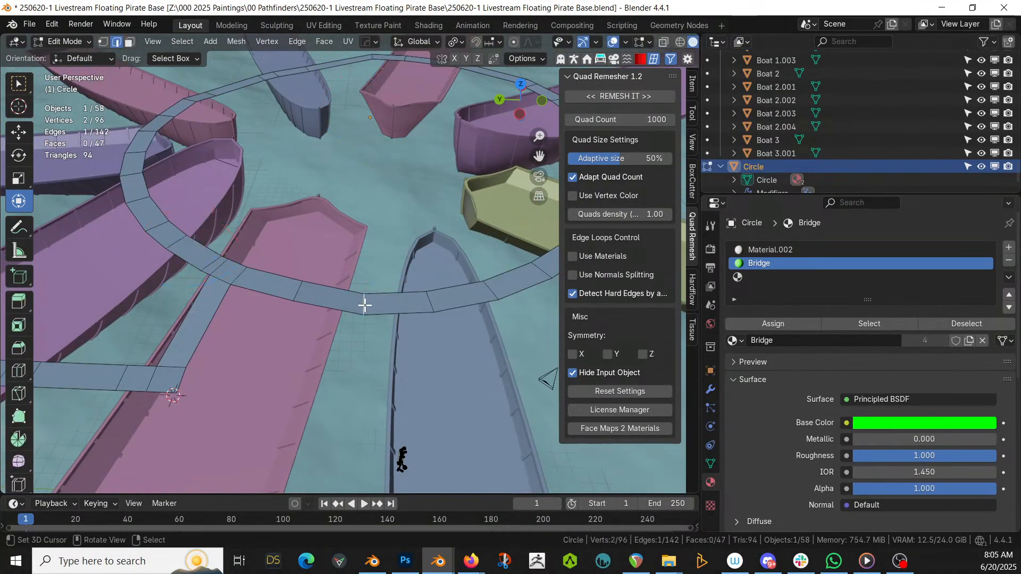
click(365, 303)
key(ctrl+b)
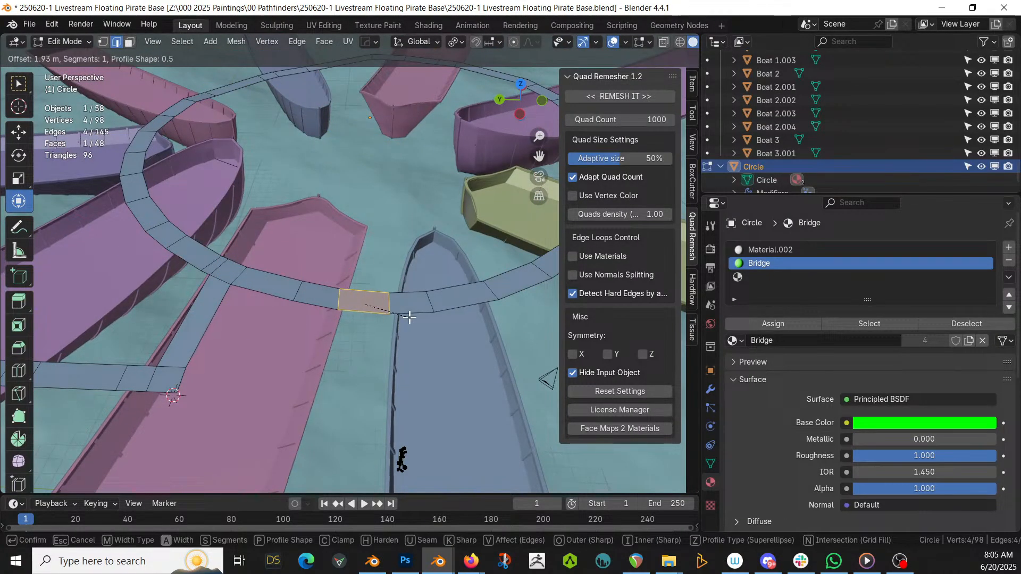
click(409, 317)
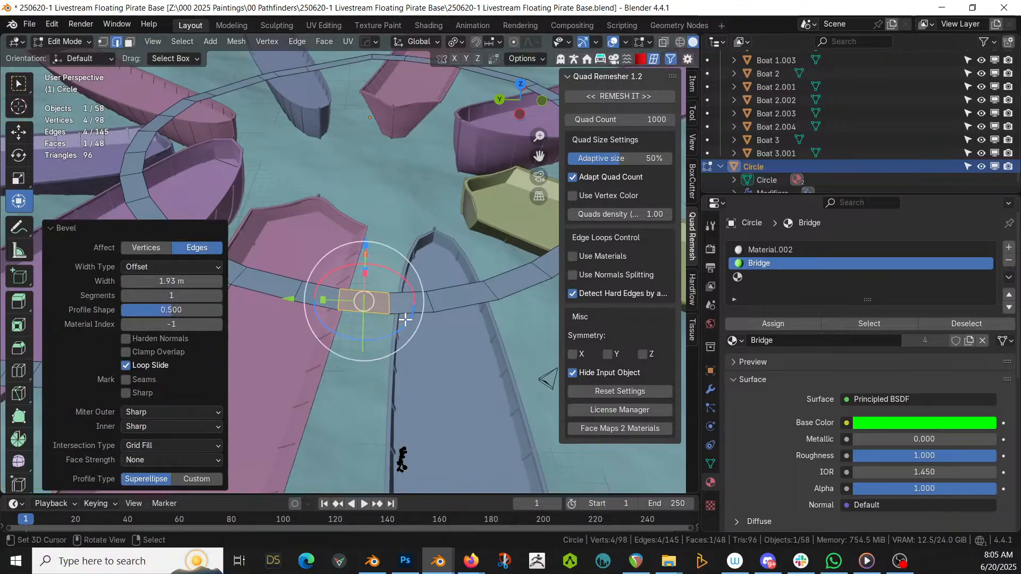
key(g)
key(g)
key(Escape)
Move the bevelled face about -0.65 m along Y over the water gap and assign it the Bridge material
drag(298, 301, 300, 298)
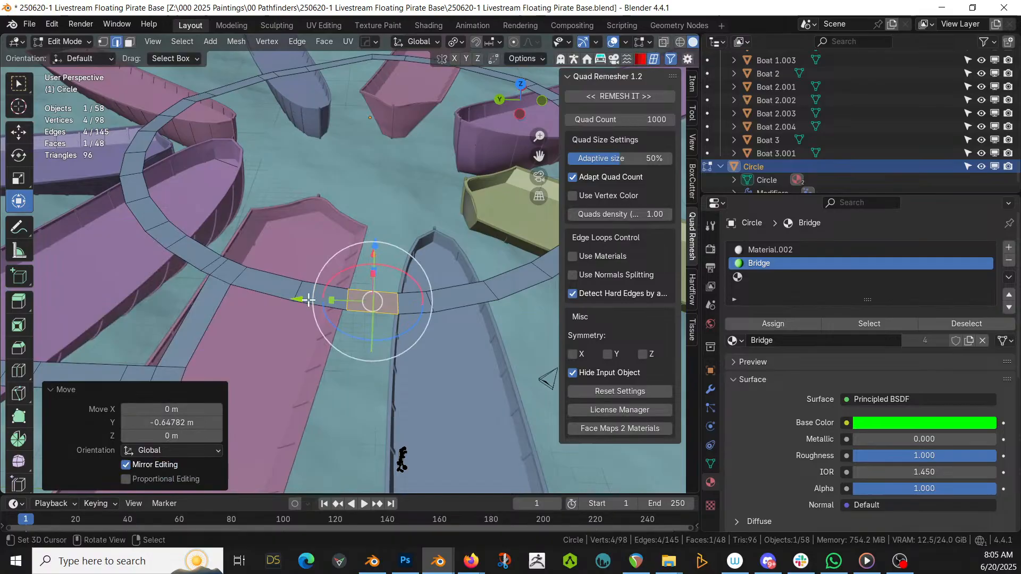
click(767, 325)
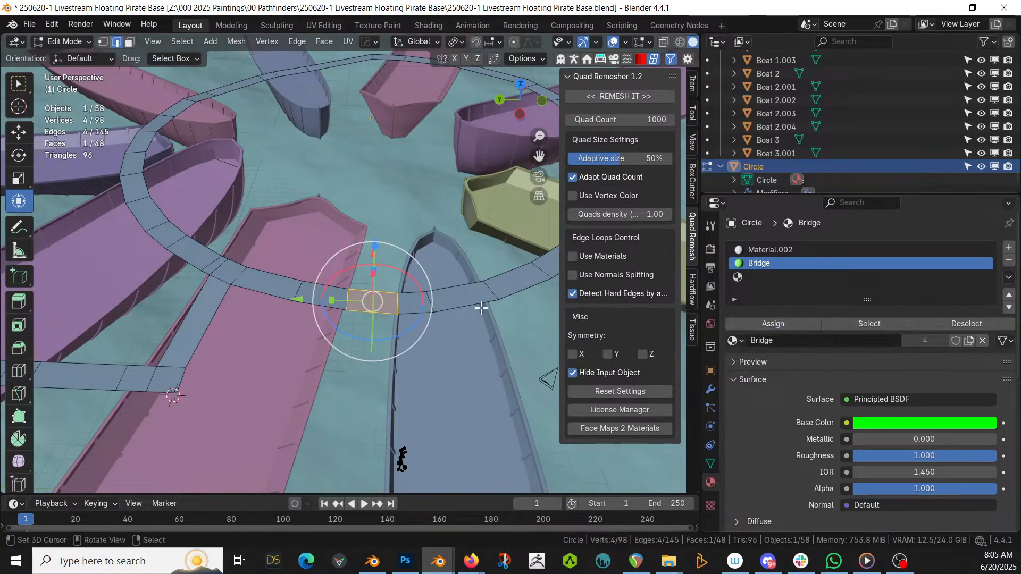
Bevel the cross edge between the blue and yellow-green boats to about 3.09 m and assign the Bridge material to the new face
middle_drag(479, 326, 394, 305)
middle_drag(328, 294, 328, 322)
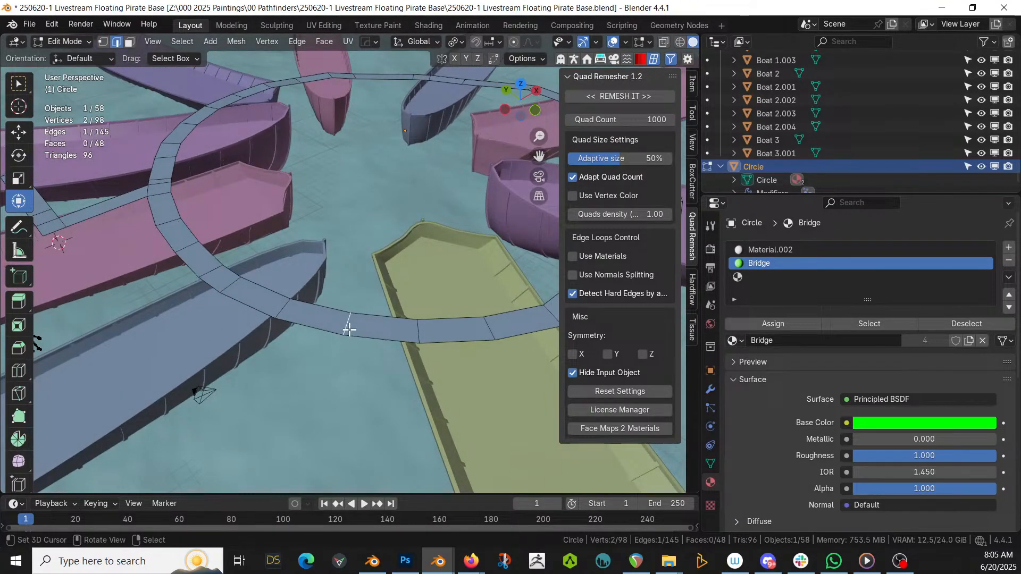
click(348, 331)
key(ctrl+b)
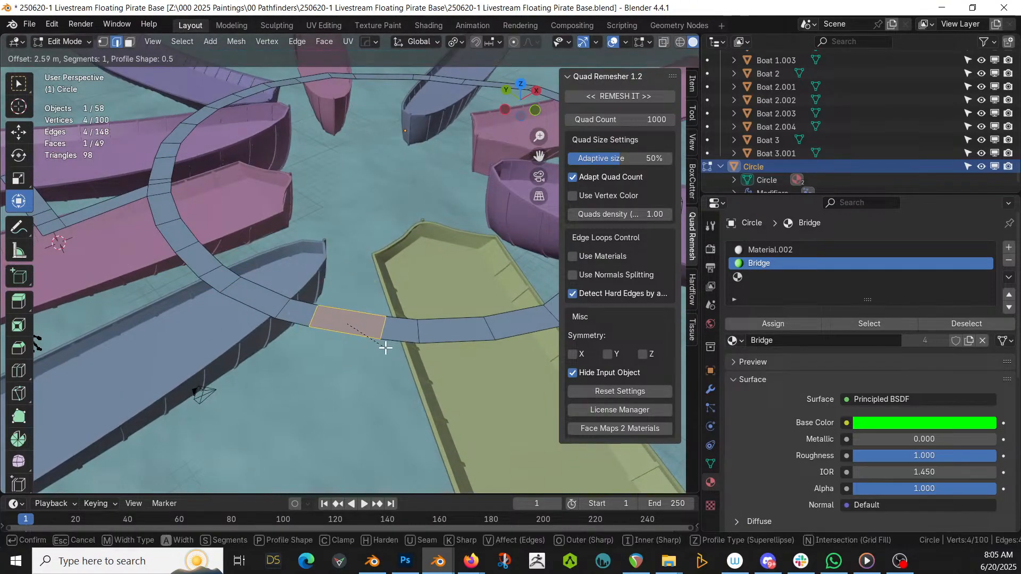
click(390, 353)
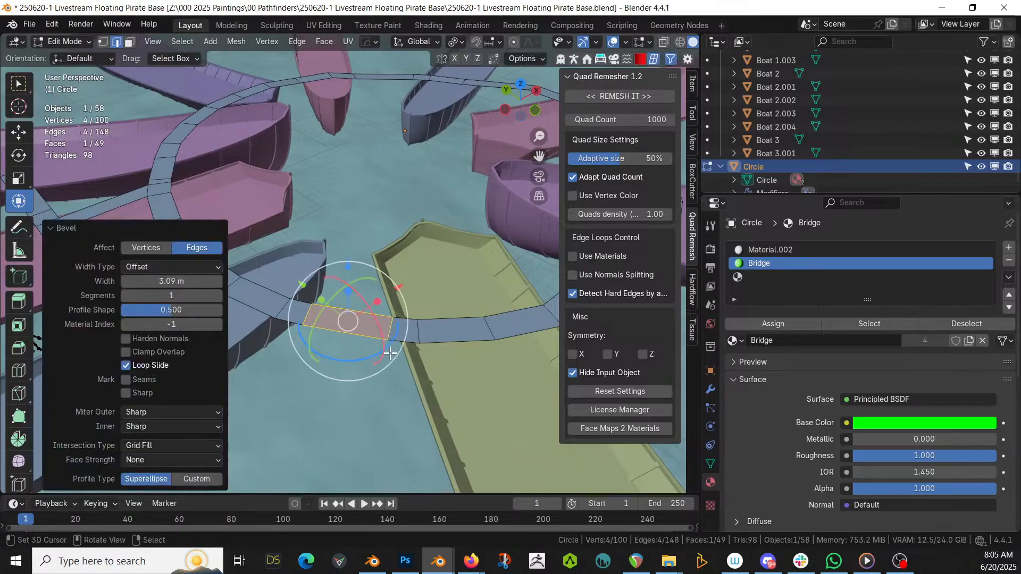
click(784, 324)
middle_drag(277, 363, 392, 344)
key(Tab)
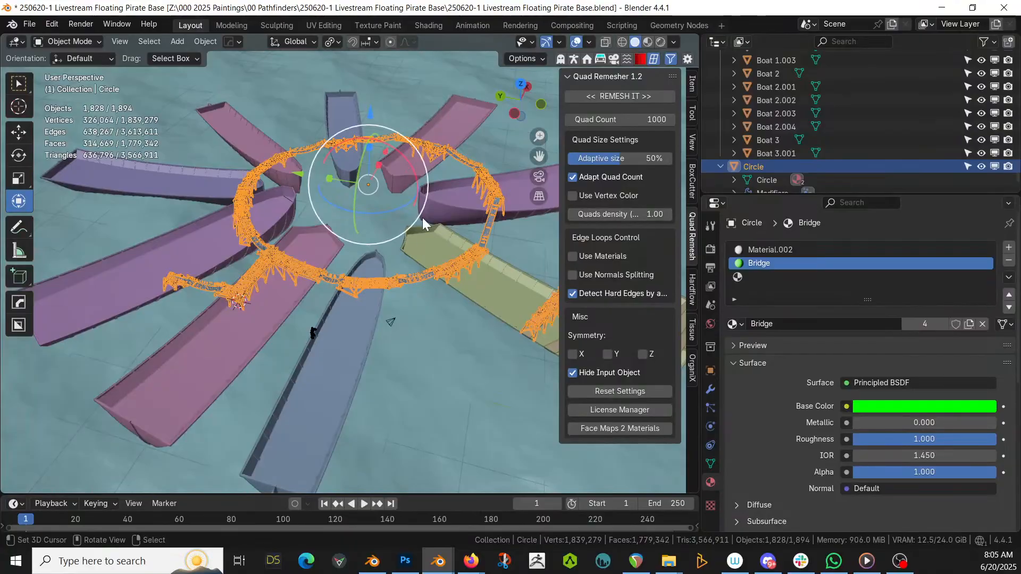
Place the 3D cursor on a middle-strap edge above the joint between the two tan boats
scroll(422, 218, down, 3)
middle_drag(422, 218, 452, 209)
scroll(399, 373, up, 3)
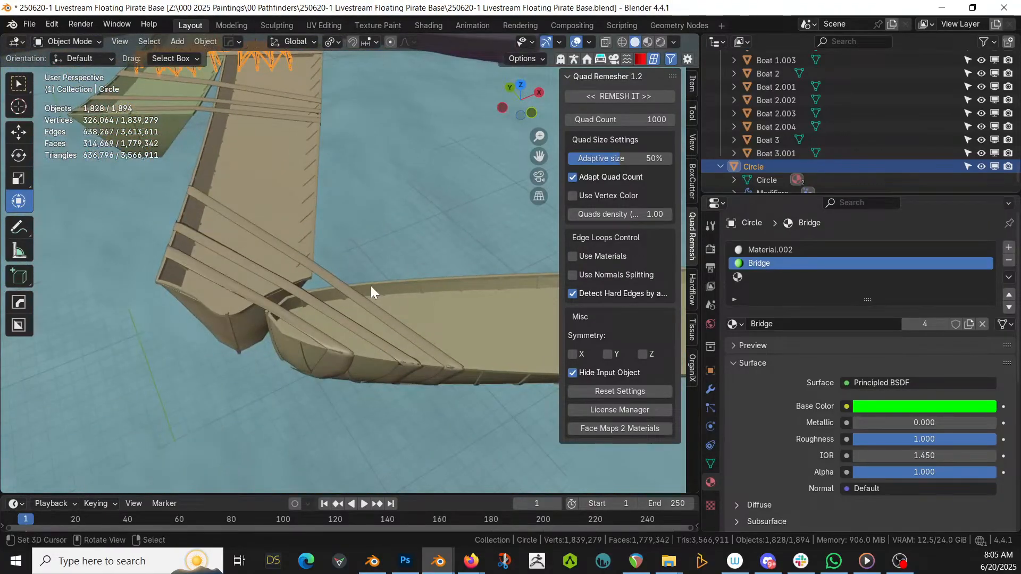
click(329, 282)
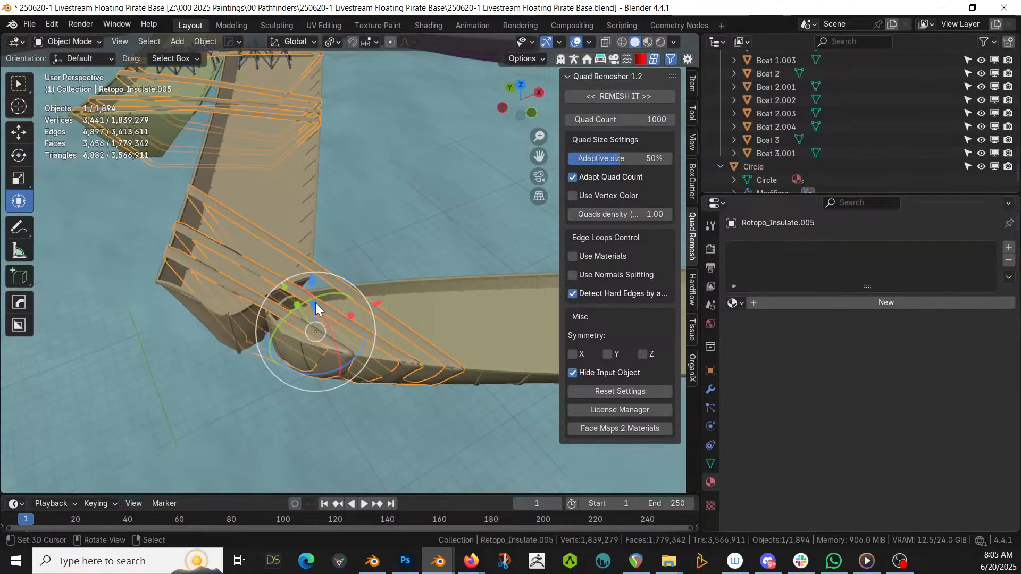
key(Tab)
scroll(288, 310, up, 3)
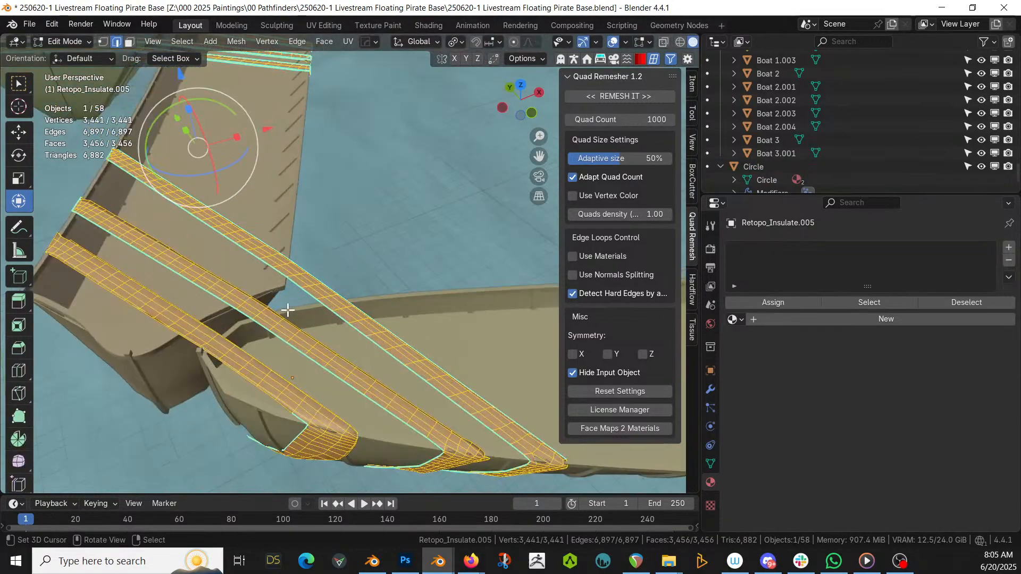
click(251, 311)
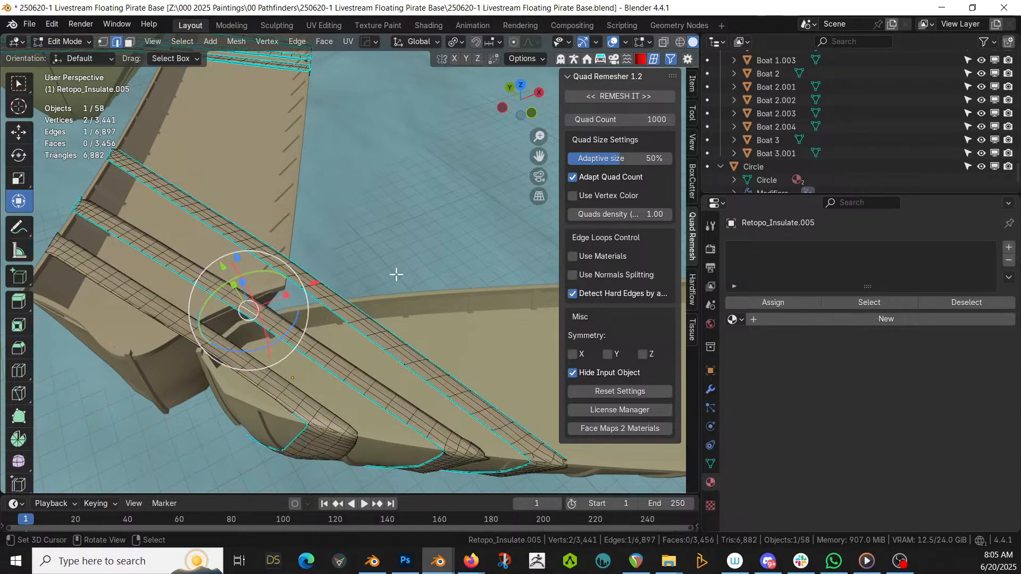
key(Tab)
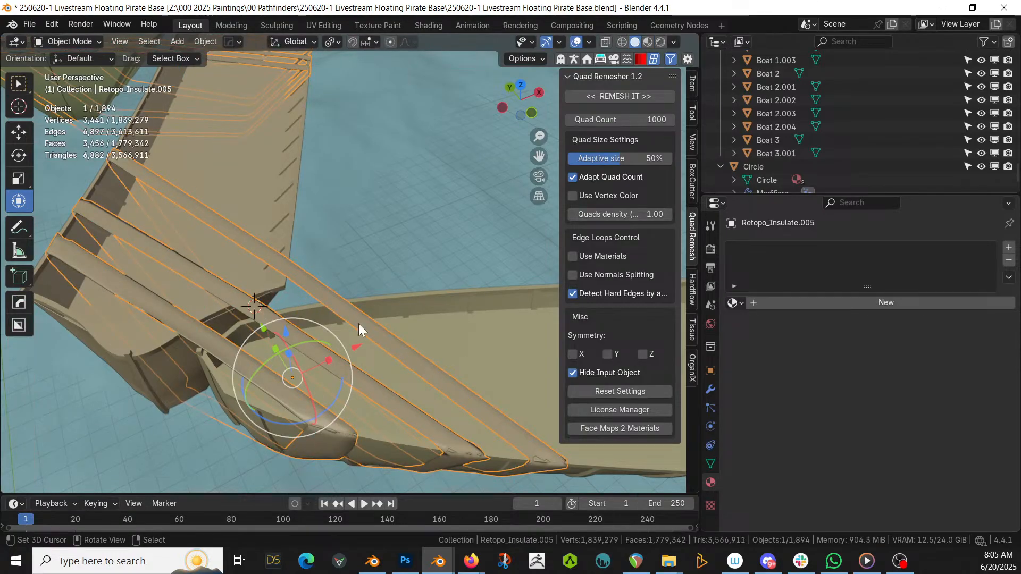
key(shift+a)
mouse_move(330, 202)
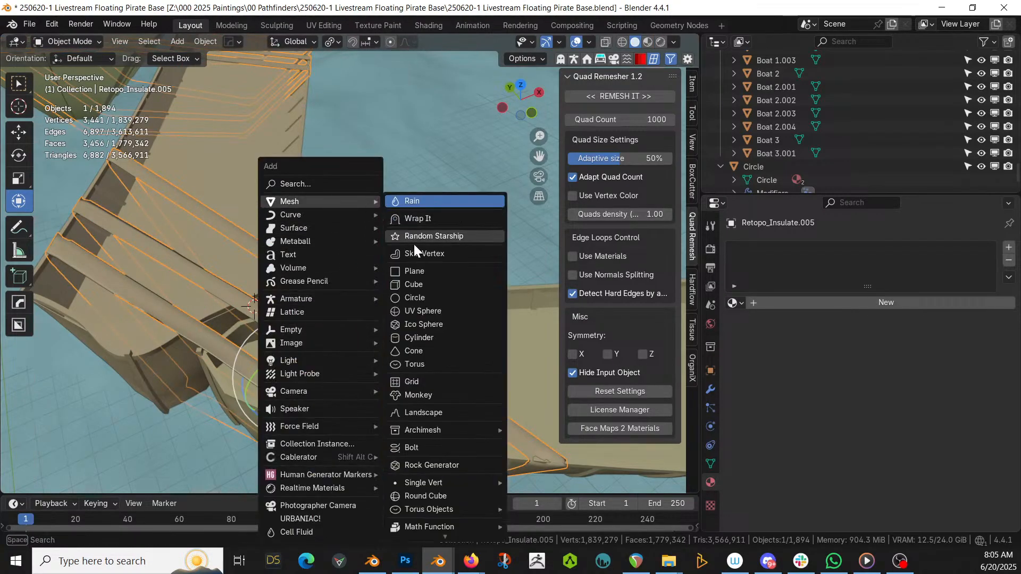
click(422, 287)
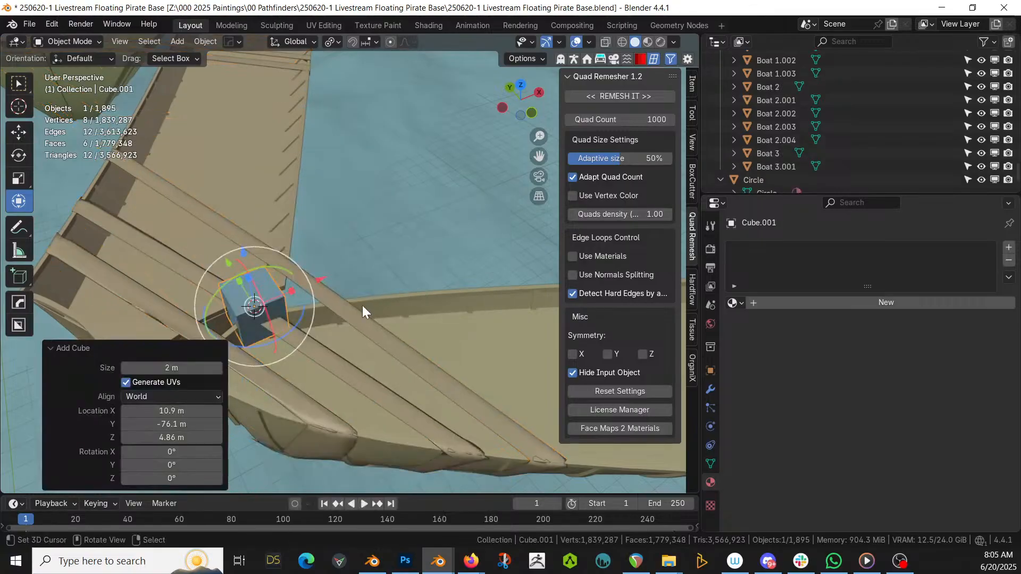
key(ctrl+z)
Add a 2 m plane at the 3D cursor between the tan boats and raise it about 0.5 m along Z
key(shift+a)
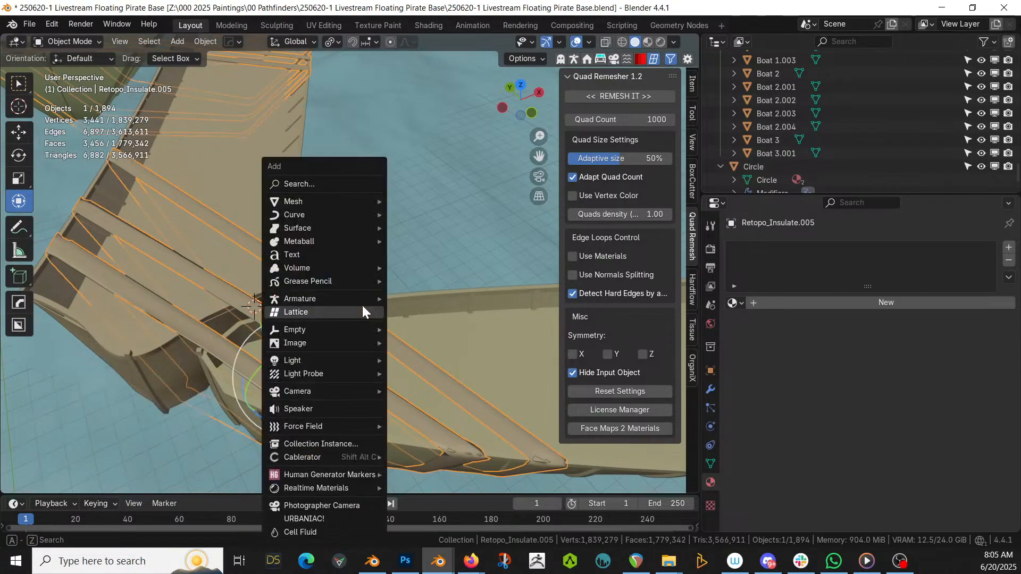
mouse_move(319, 201)
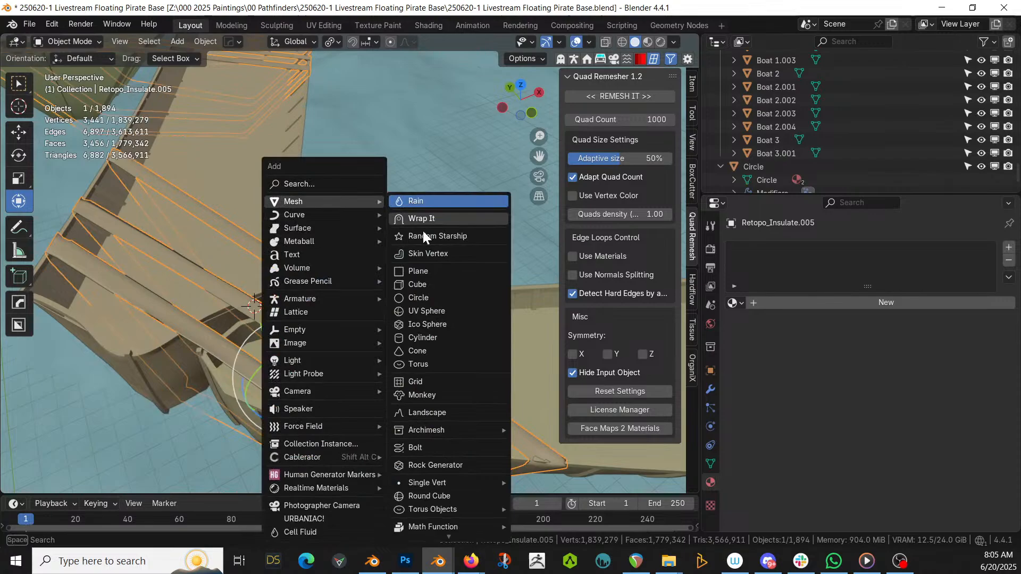
click(431, 270)
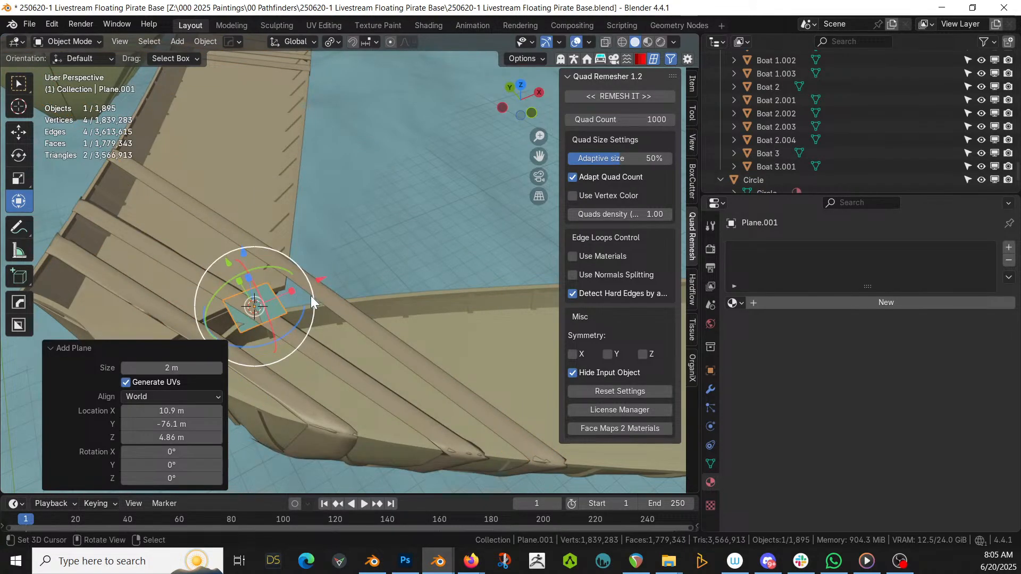
key(g)
key(z)
click(321, 301)
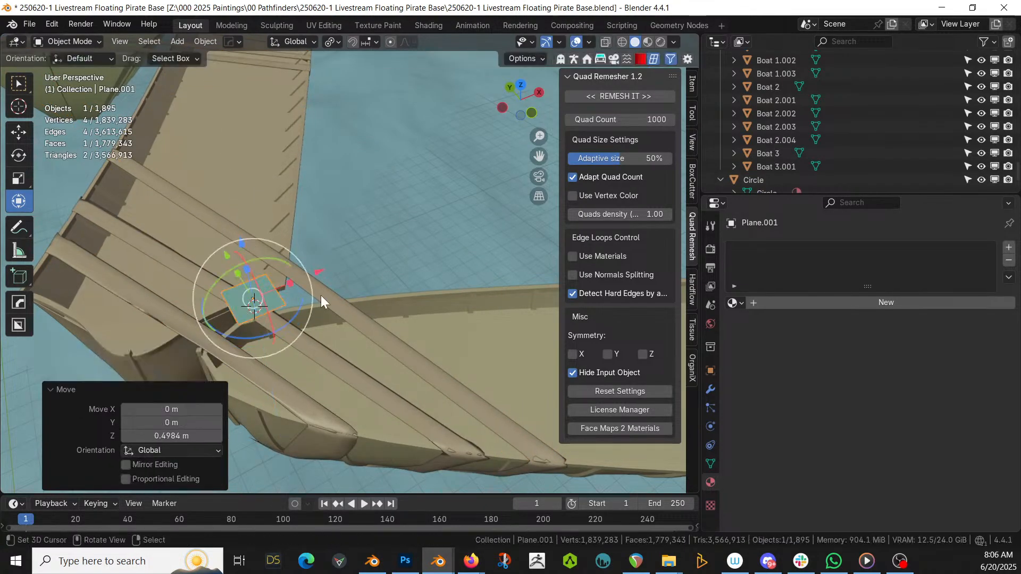
Extrude the plane's edge over the upper tan boat 2 m along Y and repeat the extrusion five more times
key(KP_7)
scroll(318, 298, down, 2)
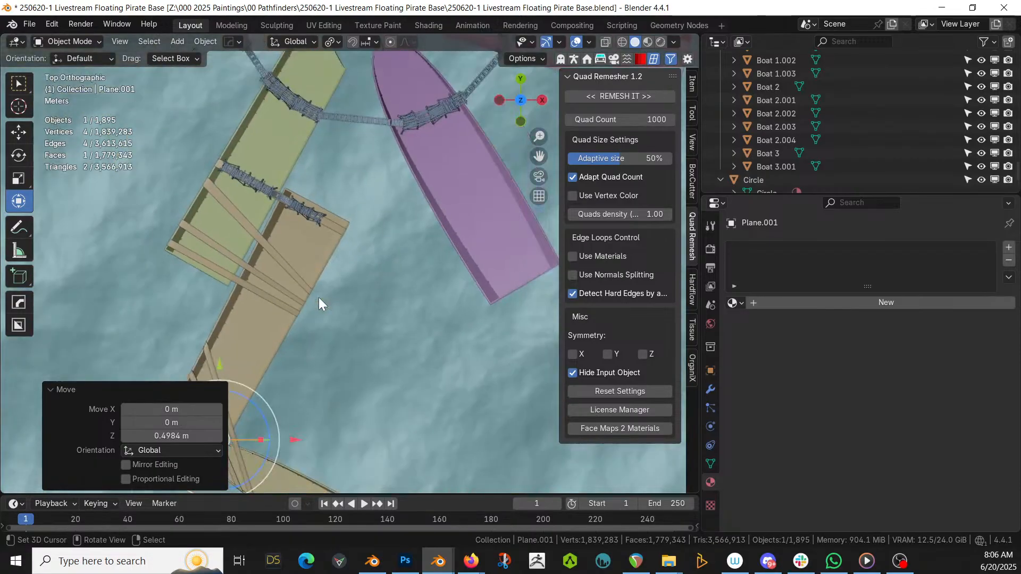
shift+middle_drag(318, 298, 451, 129)
scroll(429, 156, up, 5)
key(Tab)
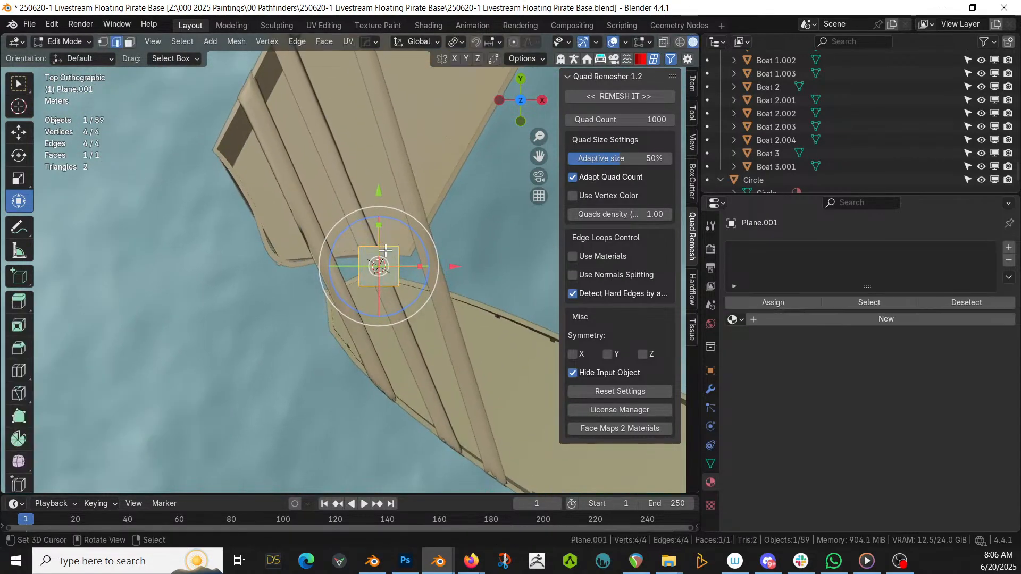
click(389, 252)
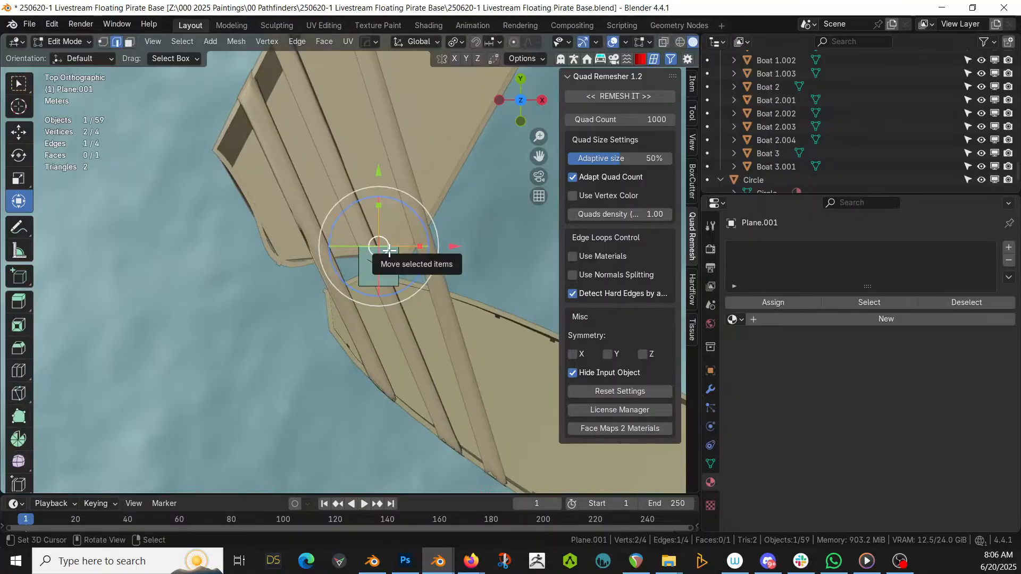
key(e)
key(y)
key(Return)
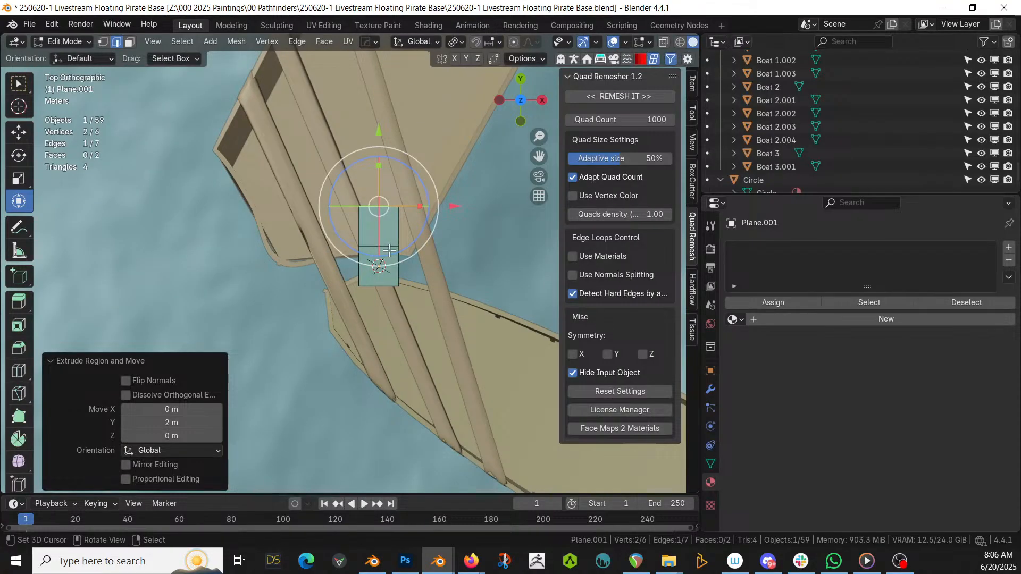
key(shift+r)
key(shift+r)
key(shift+r)
key(shift+r)
key(shift+r)
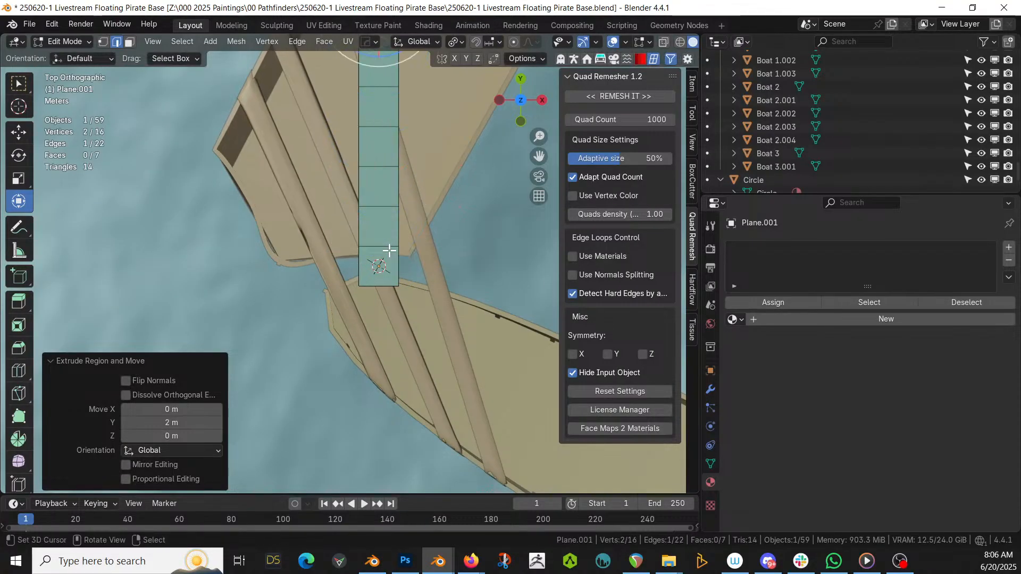
Extrude the strip's opposite end edge -2 m along Y onto the other tan boat and repeat the extrusion once
scroll(400, 250, down, 3)
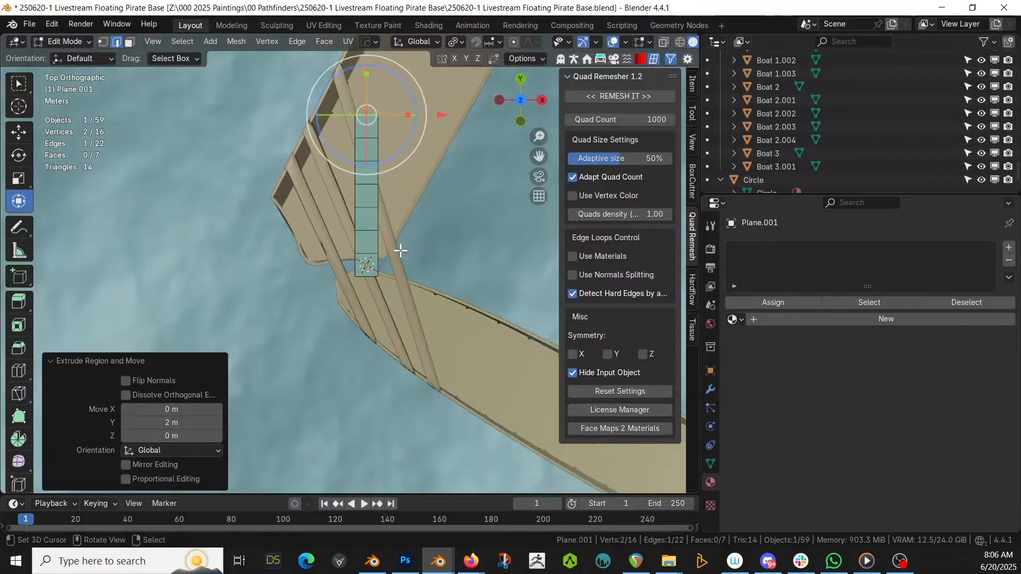
click(361, 272)
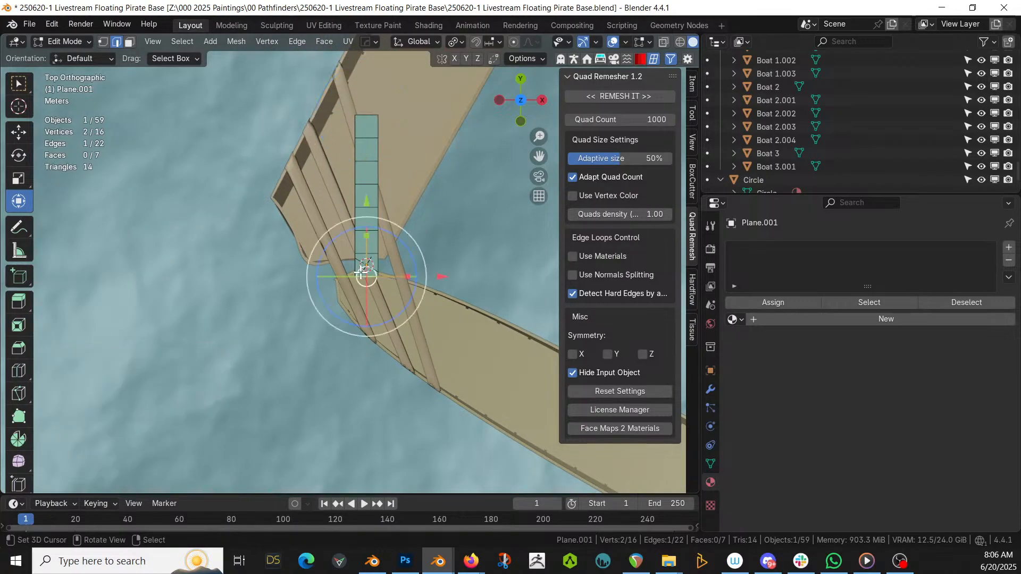
text(e)
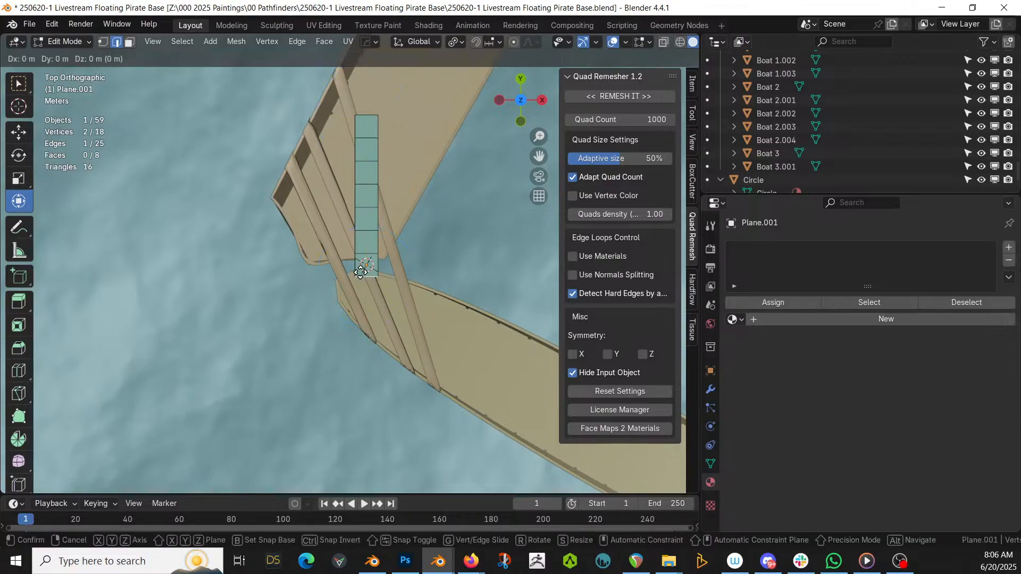
text(y-2)
key(Return)
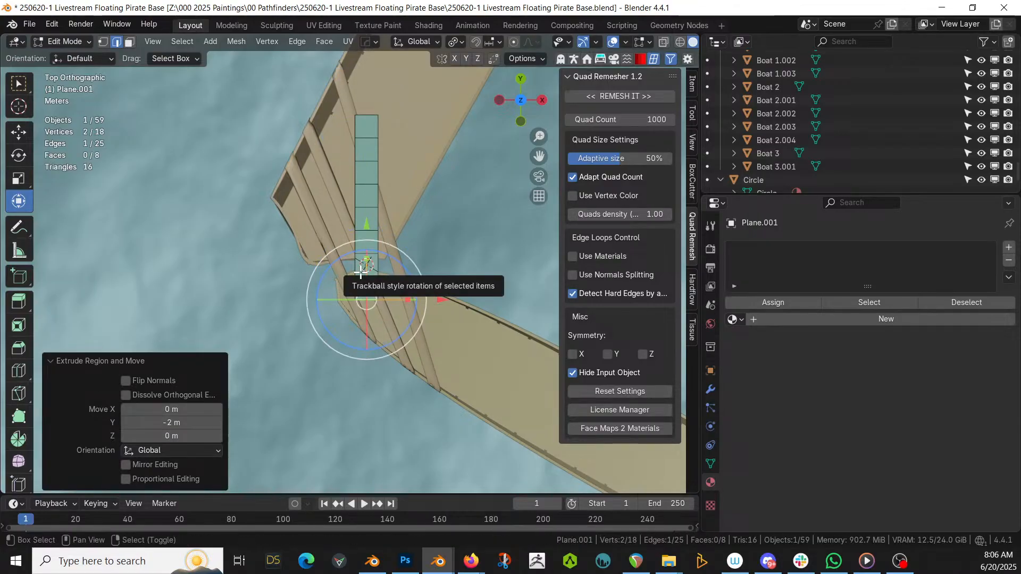
key(shift+r)
Extrude the last segment's side edge about 6.03 m in X and -3.08 m in Y, and divide the new face with two loop cuts
click(379, 311)
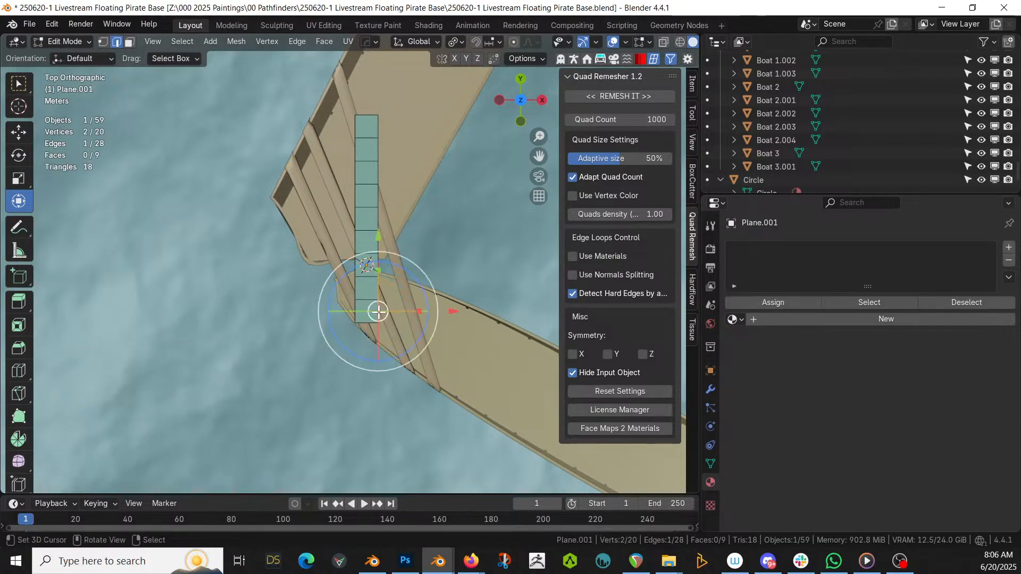
key(e)
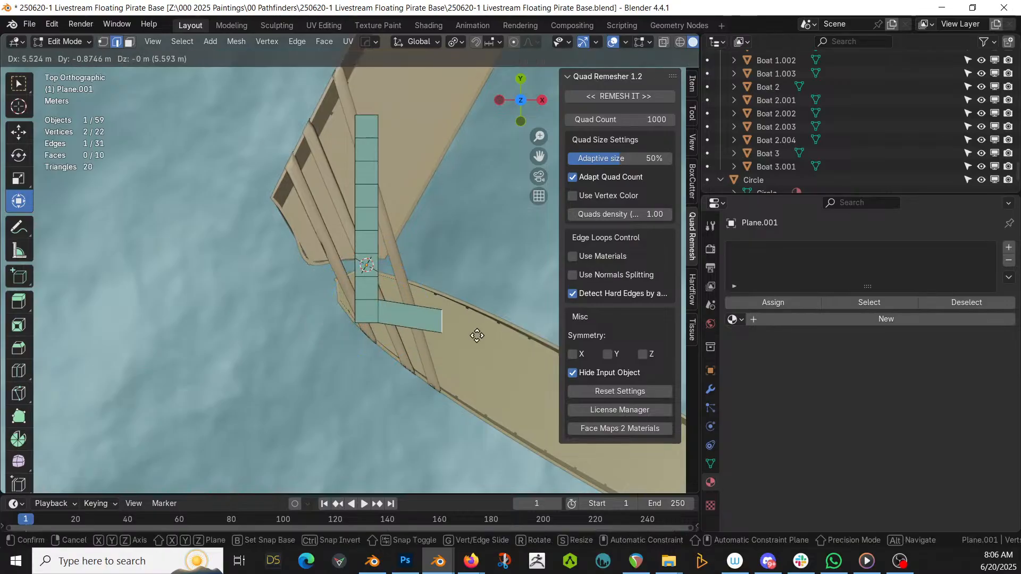
click(483, 357)
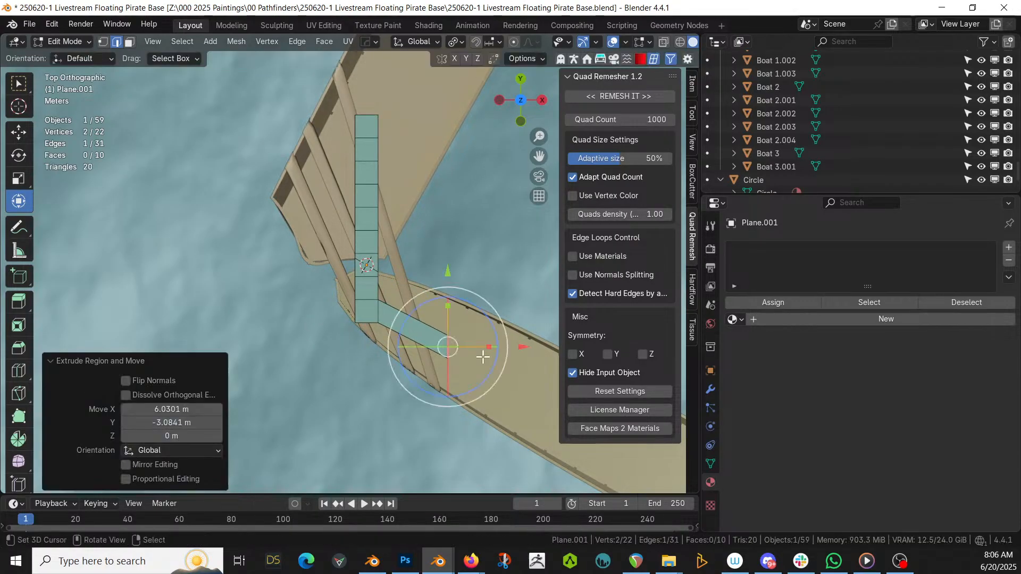
click(417, 341)
key(ctrl+r)
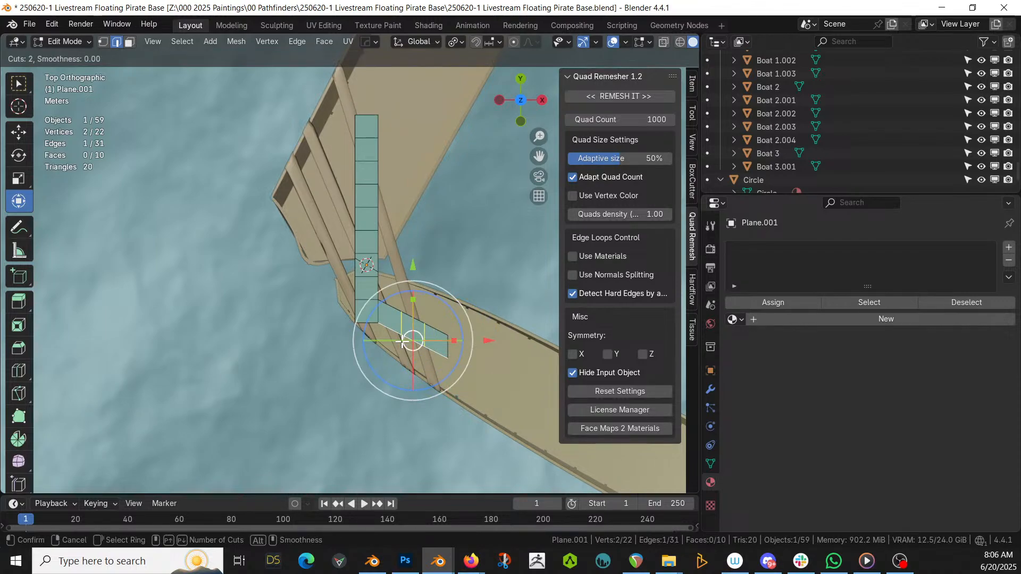
click(403, 342)
right_click(403, 342)
key(Tab)
shift+middle_drag(407, 346, 344, 476)
scroll(344, 476, down, 3)
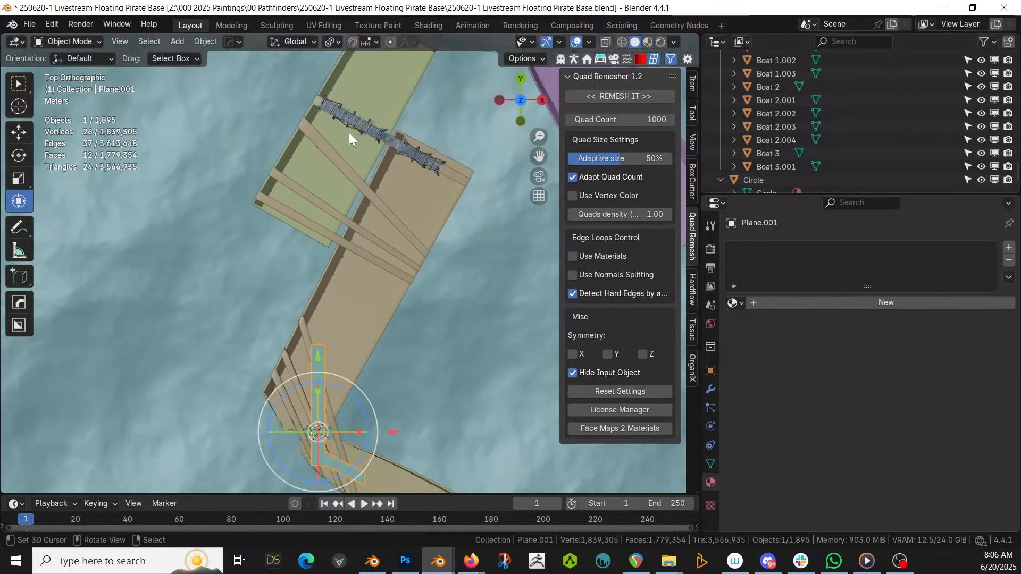
Join the new plane strip over the tan boats into the ring walkway object
click(419, 155)
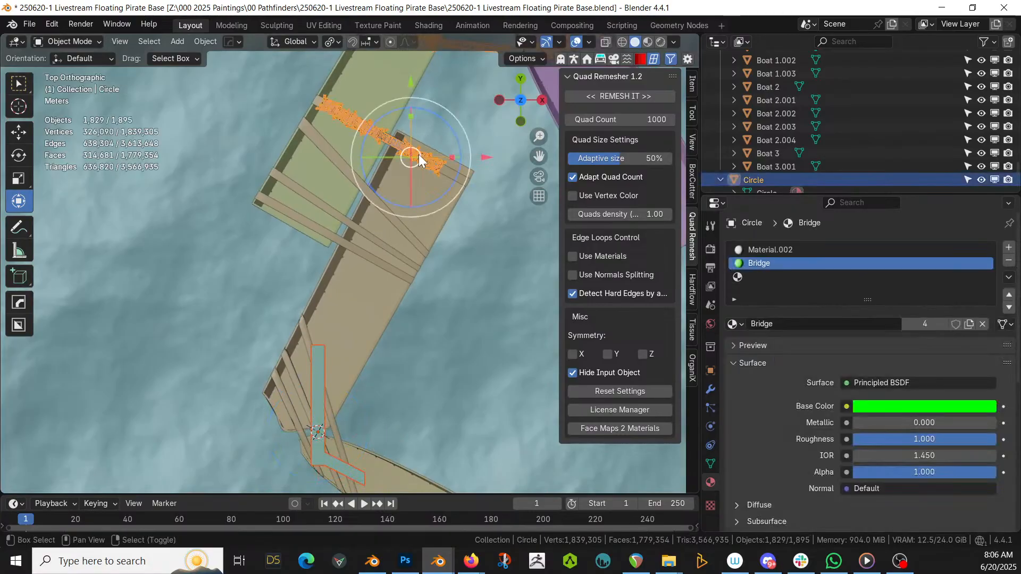
key(ctrl+j)
key(ctrl+j)
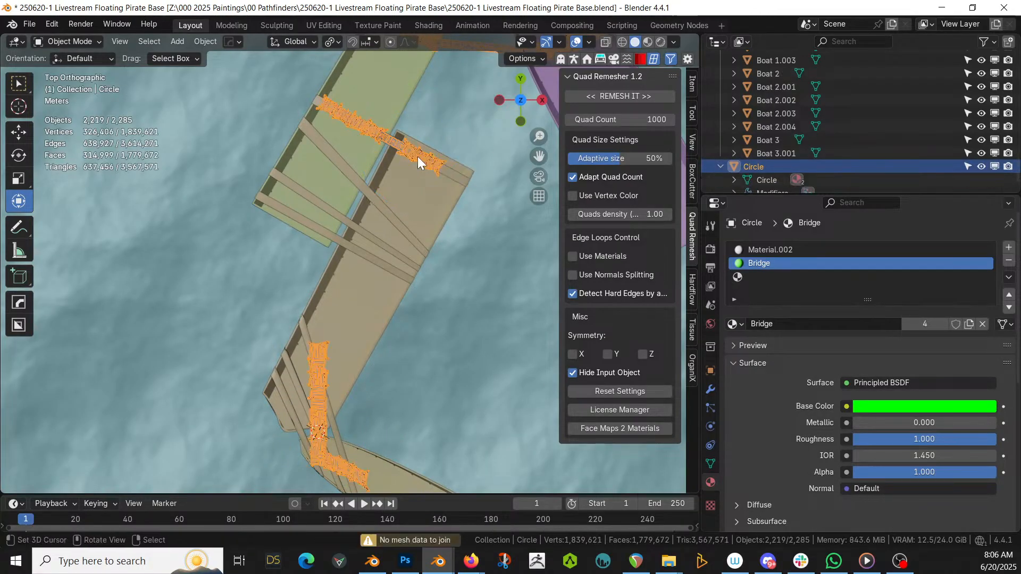
Raise the ocean surface about 1.06 m along Z and save the file
click(524, 379)
middle_drag(448, 372, 367, 472)
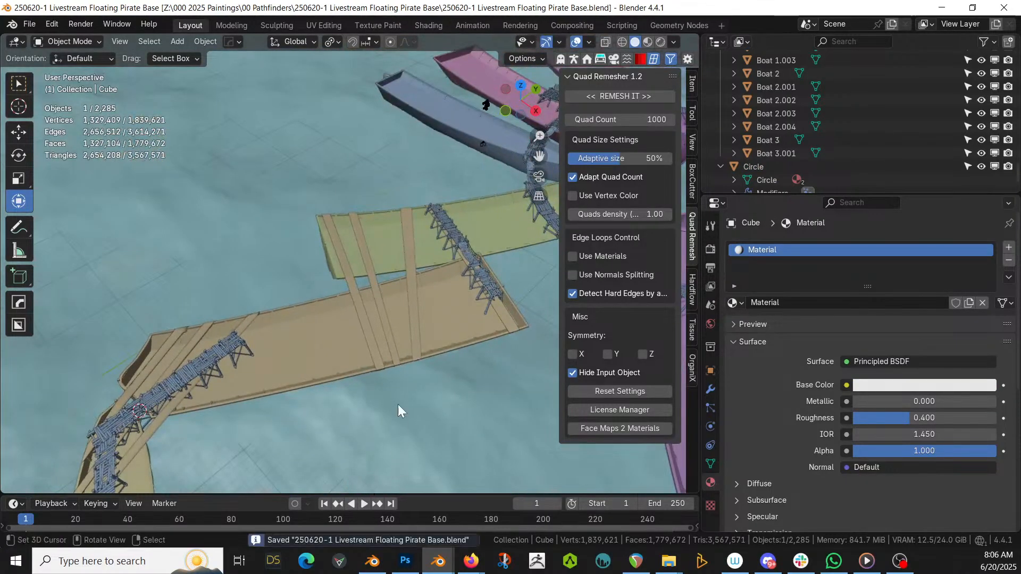
middle_drag(398, 404, 150, 407)
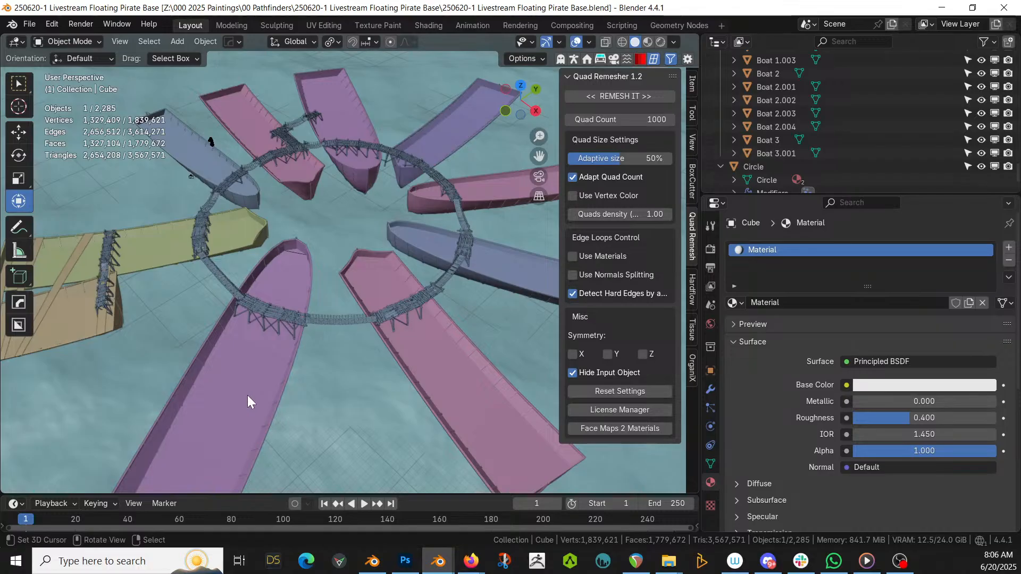
middle_drag(230, 468, 294, 240)
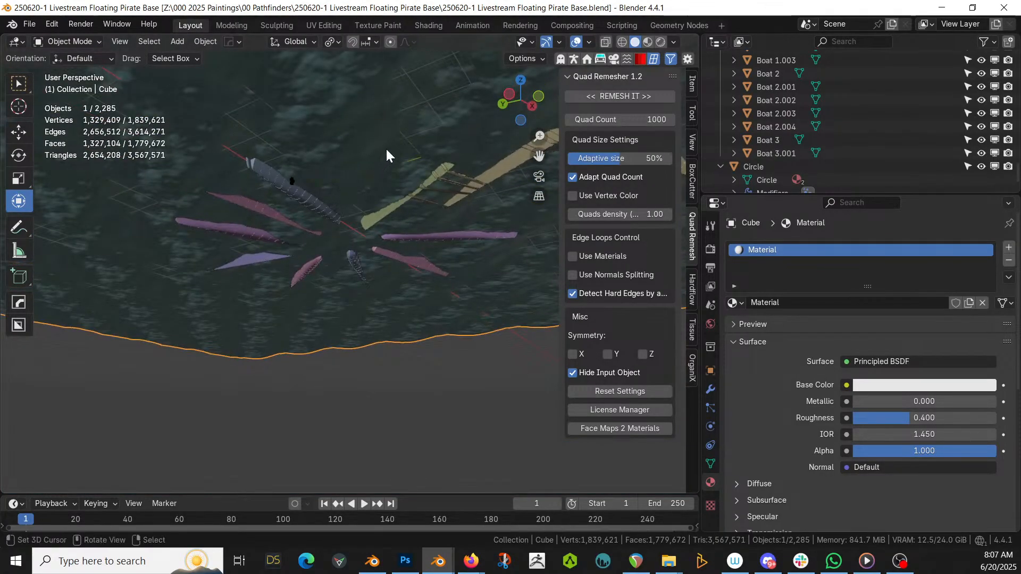
key(g)
key(z)
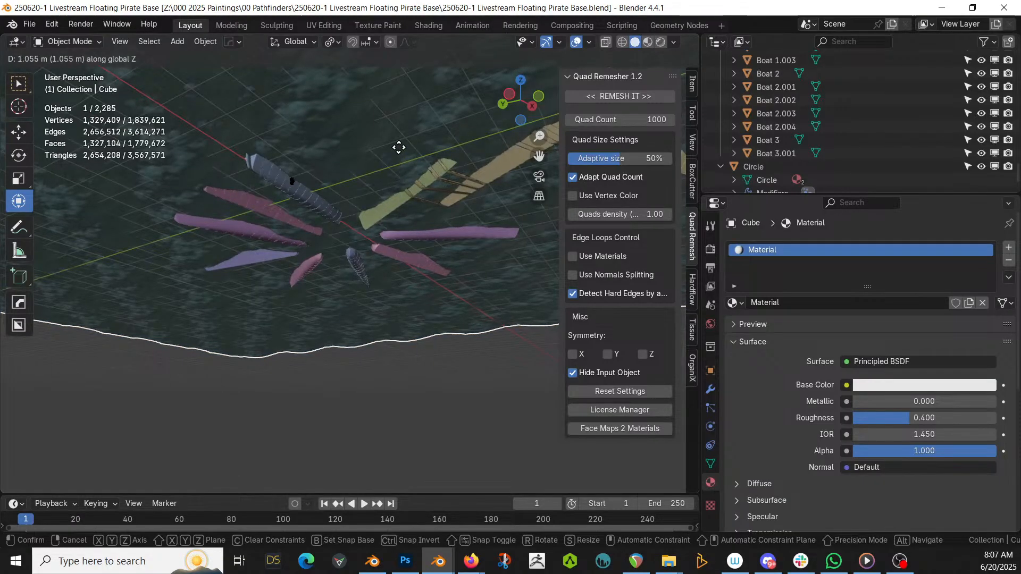
click(398, 145)
middle_drag(397, 153, 394, 241)
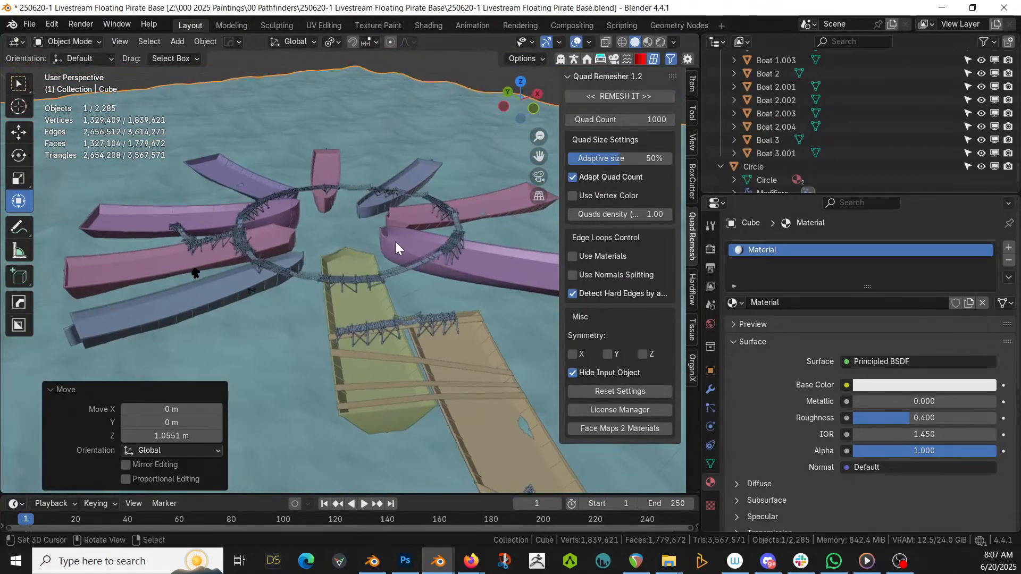
key(ctrl+s)
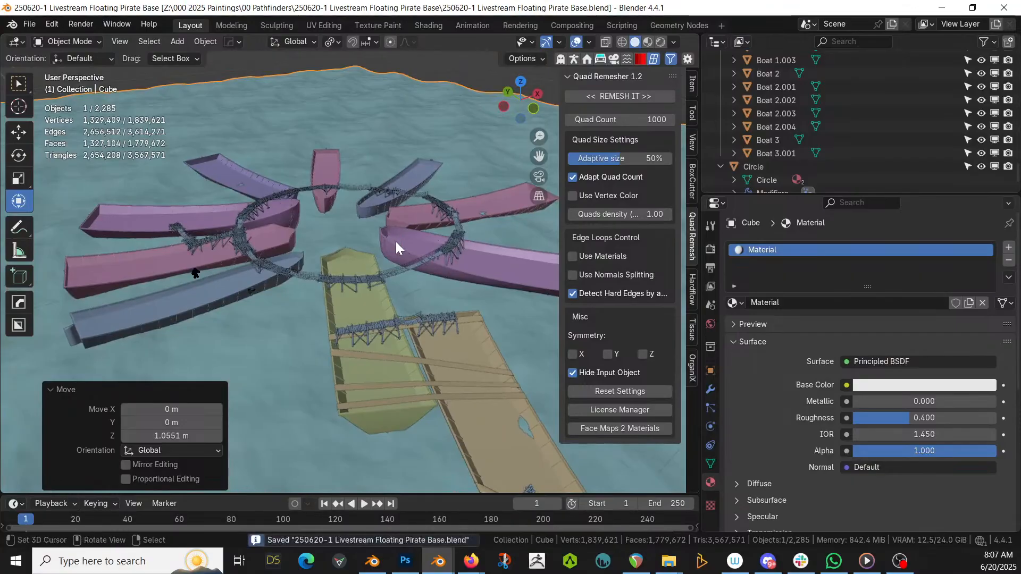
Raise the pink boat whose hull lets water through about 0.48 m along Z
scroll(260, 260, up, 3)
middle_drag(289, 277, 349, 245)
middle_drag(412, 299, 356, 278)
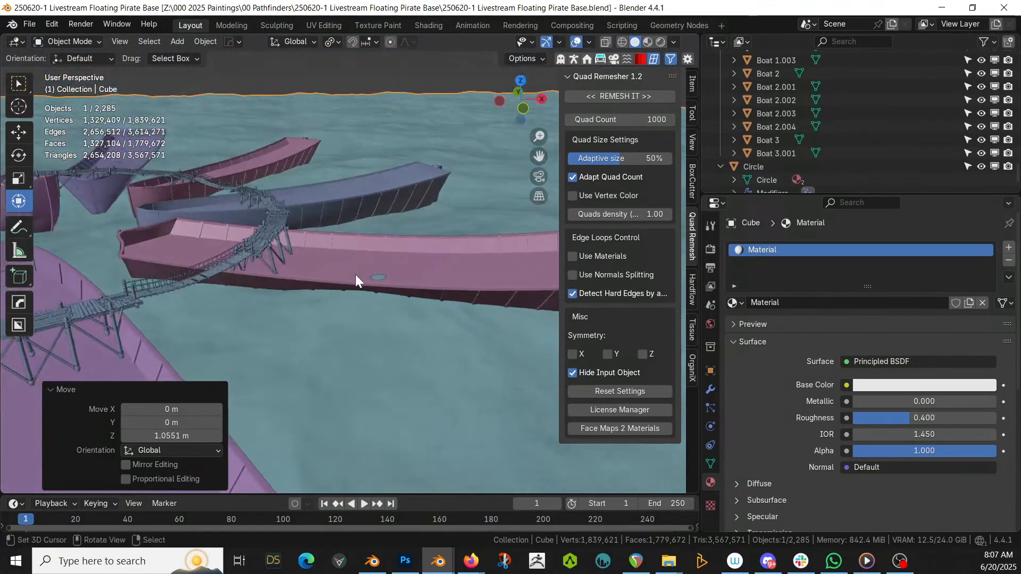
click(356, 263)
key(g)
key(z)
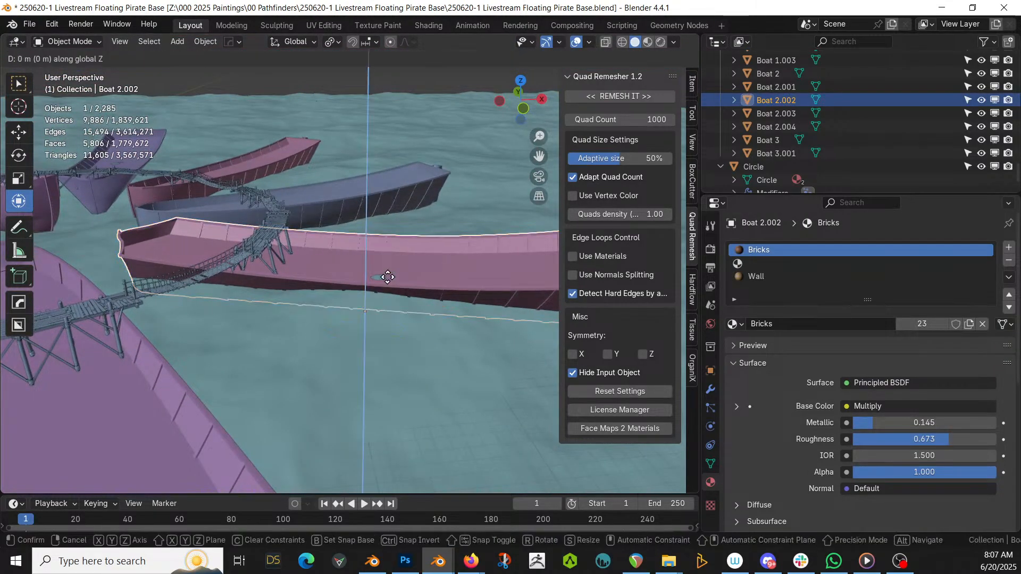
click(404, 289)
middle_drag(404, 289, 329, 340)
middle_drag(249, 323, 374, 304)
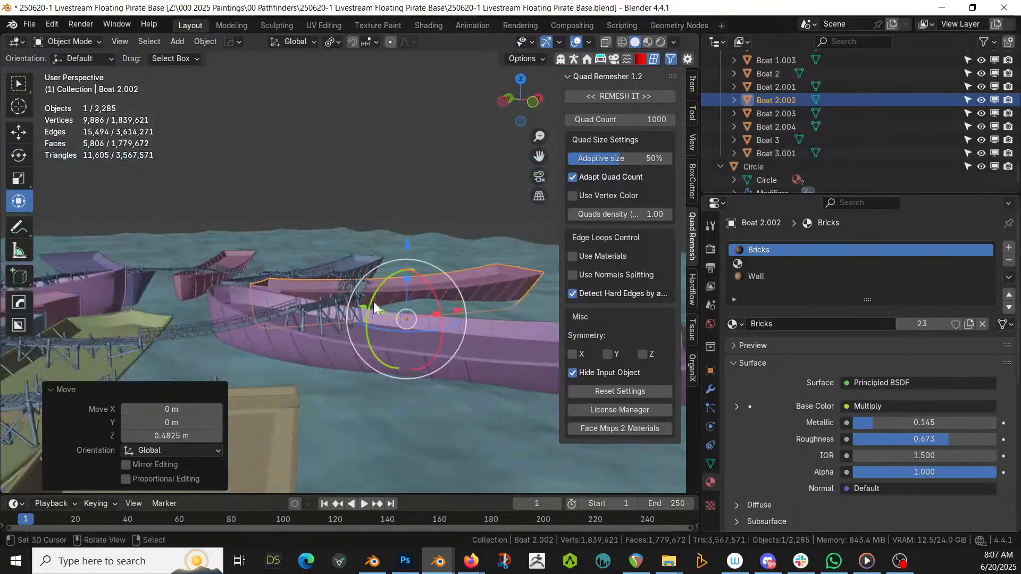
middle_drag(318, 334, 355, 390)
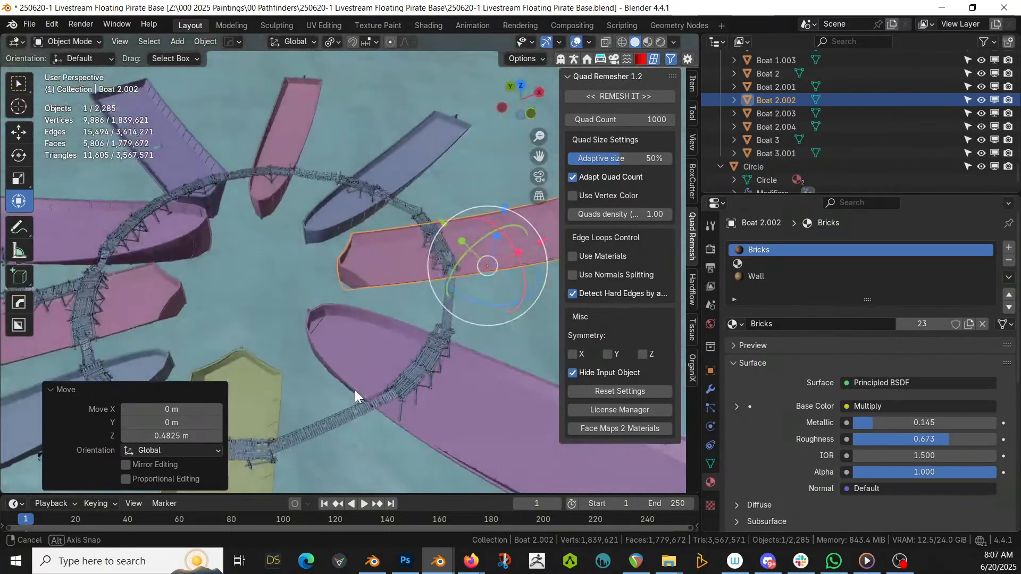
middle_drag(279, 353, 373, 340)
click(275, 381)
key(g)
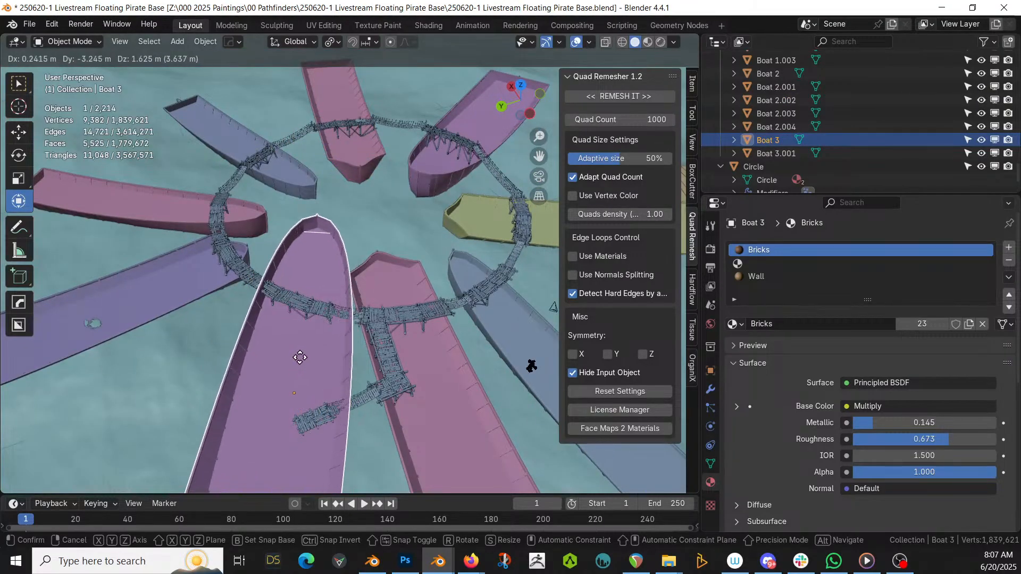
click(299, 356)
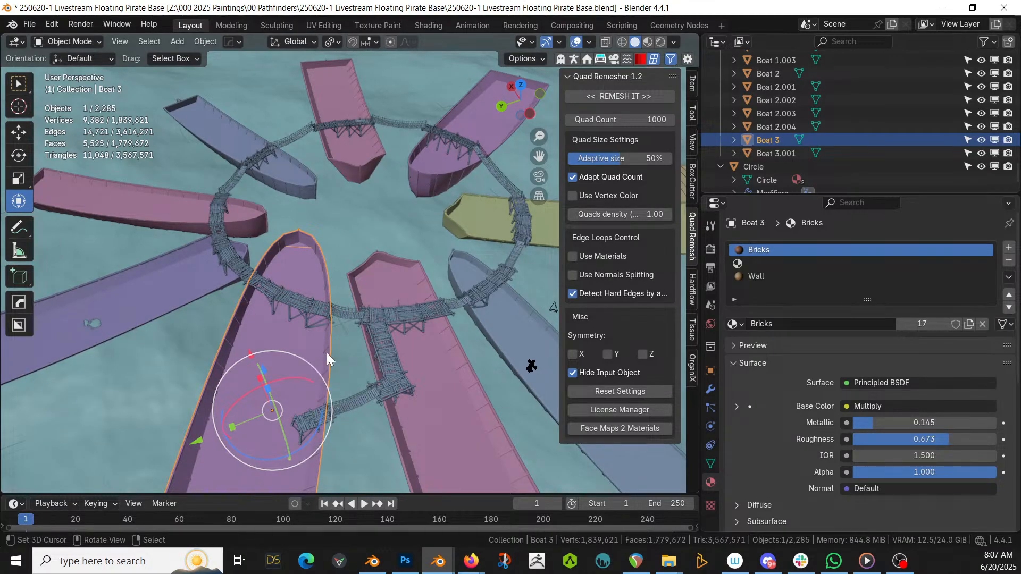
middle_drag(326, 353, 148, 315)
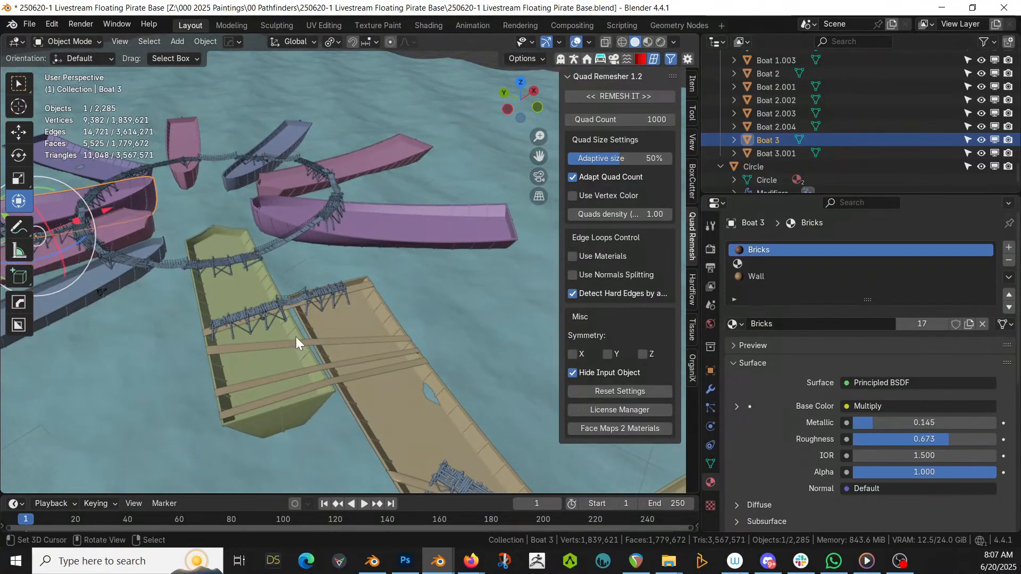
shift+middle_drag(295, 336, 319, 318)
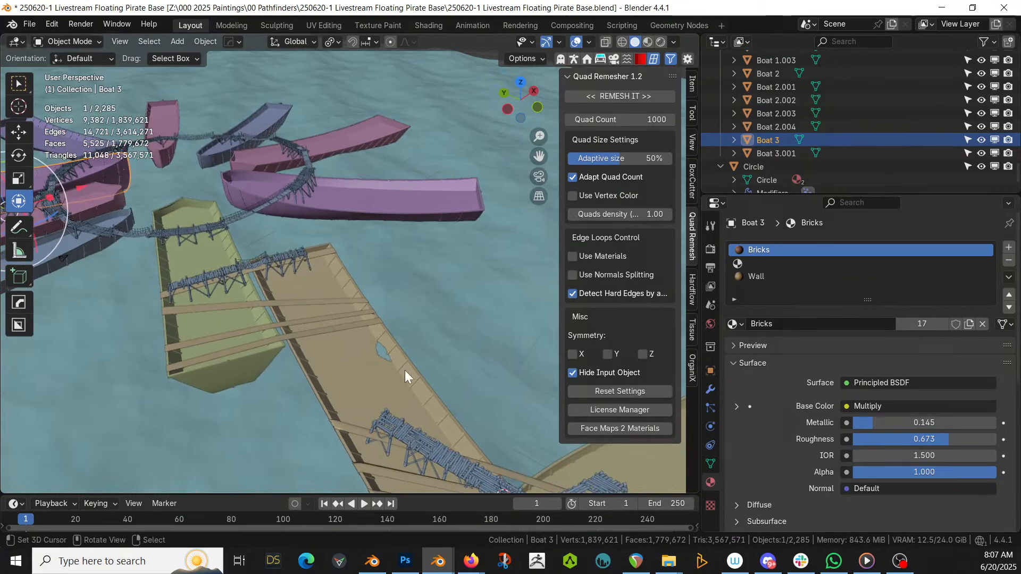
middle_drag(351, 244, 293, 349)
click(337, 330)
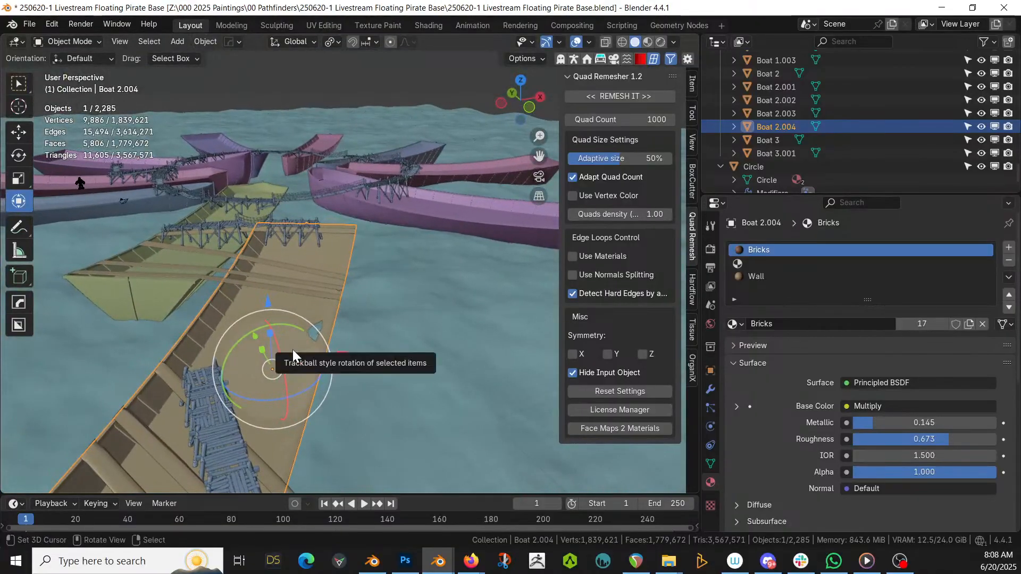
key(g)
key(z)
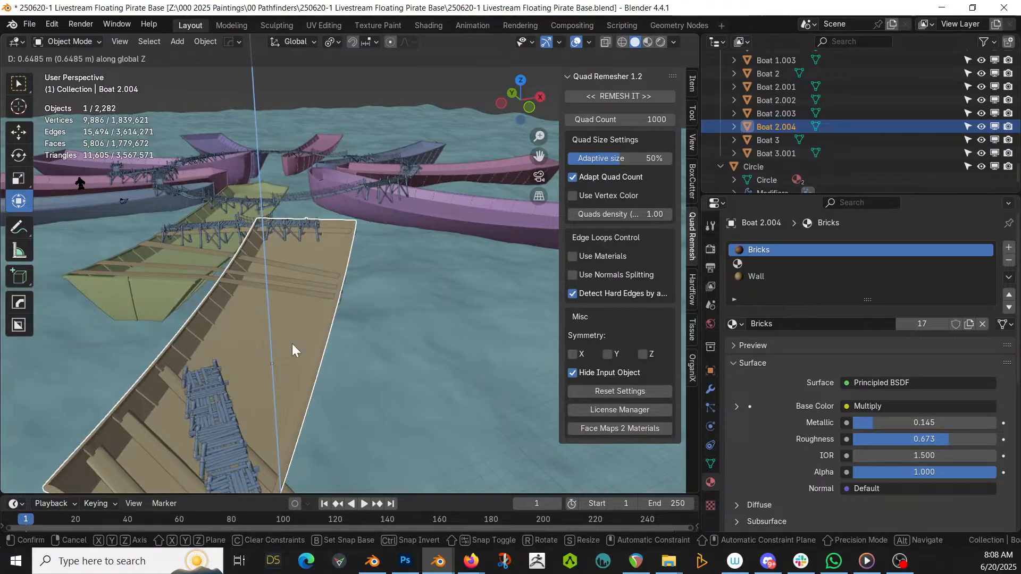
right_click(289, 343)
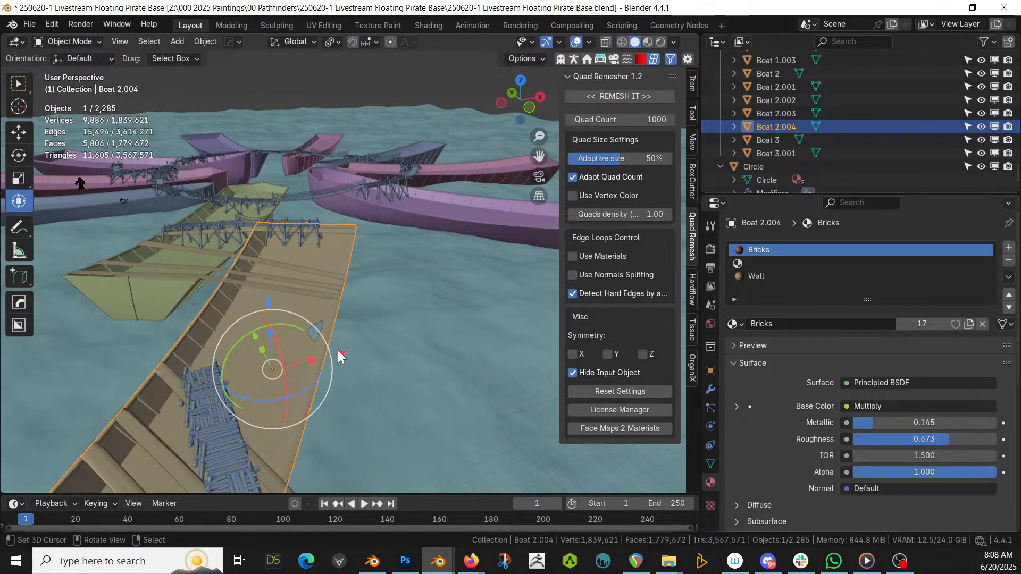
Apply the Ocean modifier on the water mesh
click(379, 331)
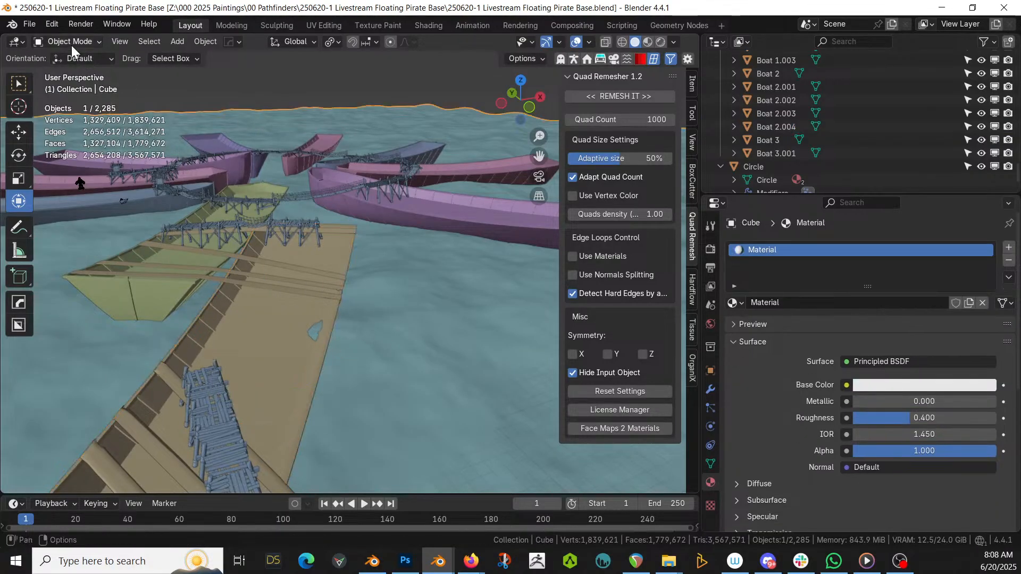
click(710, 390)
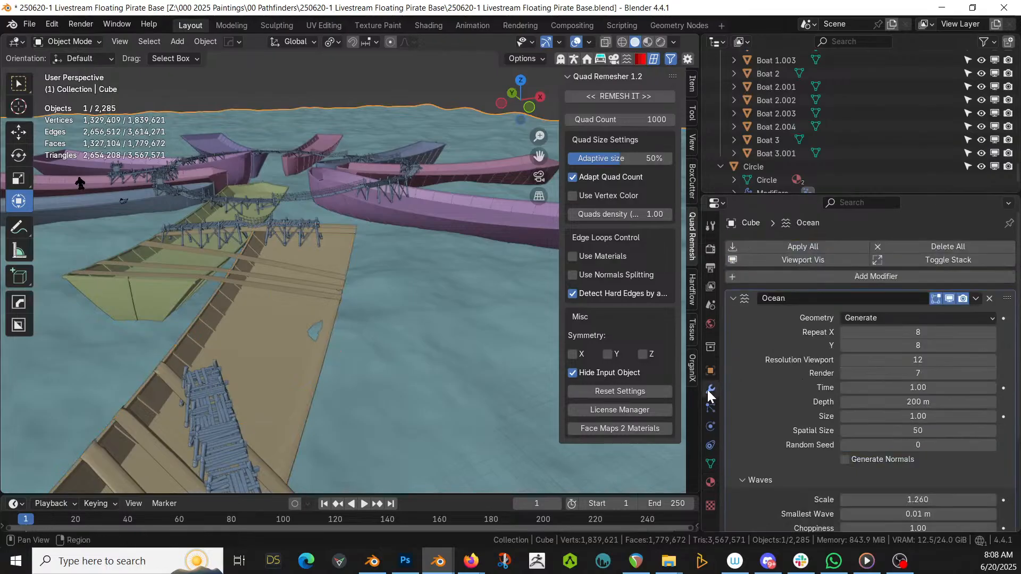
click(805, 247)
Sculpt the water down out of the middle tan boat with the Elastic Grab brush at a 91 px radius, then return to Object Mode
click(51, 41)
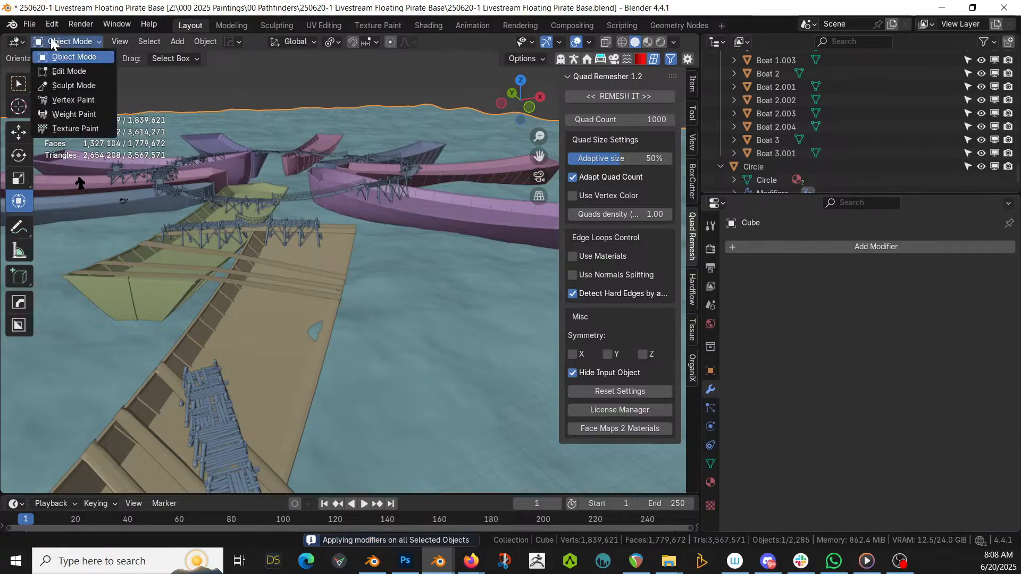
key(Return)
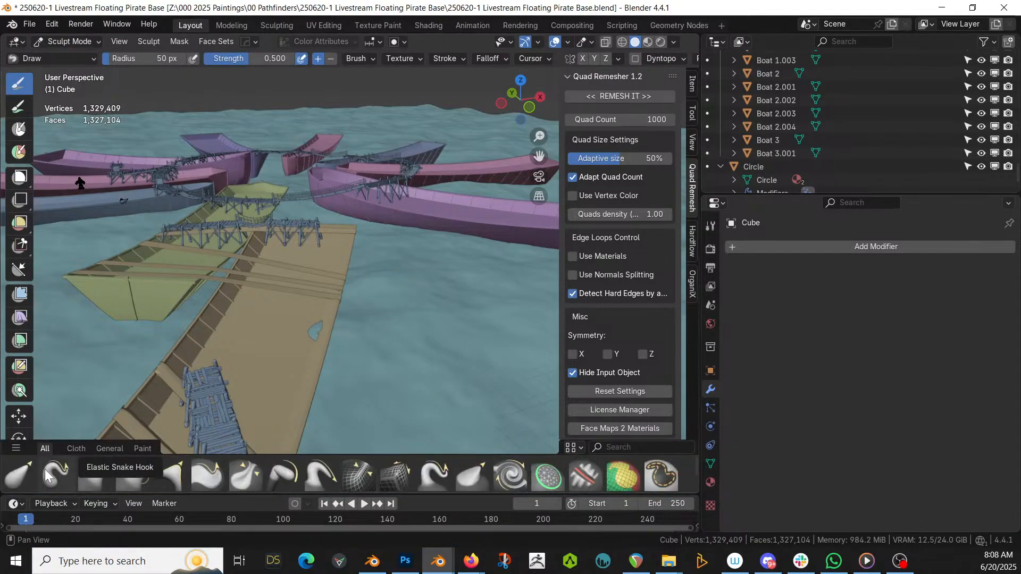
scroll(87, 471, down, 3)
click(19, 475)
key(f)
click(314, 342)
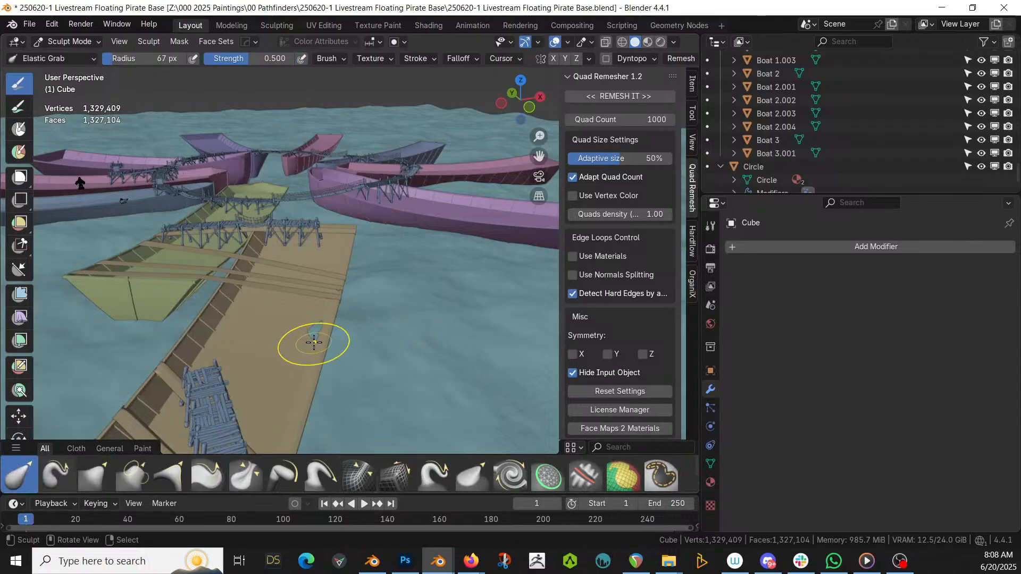
drag(314, 334, 298, 348)
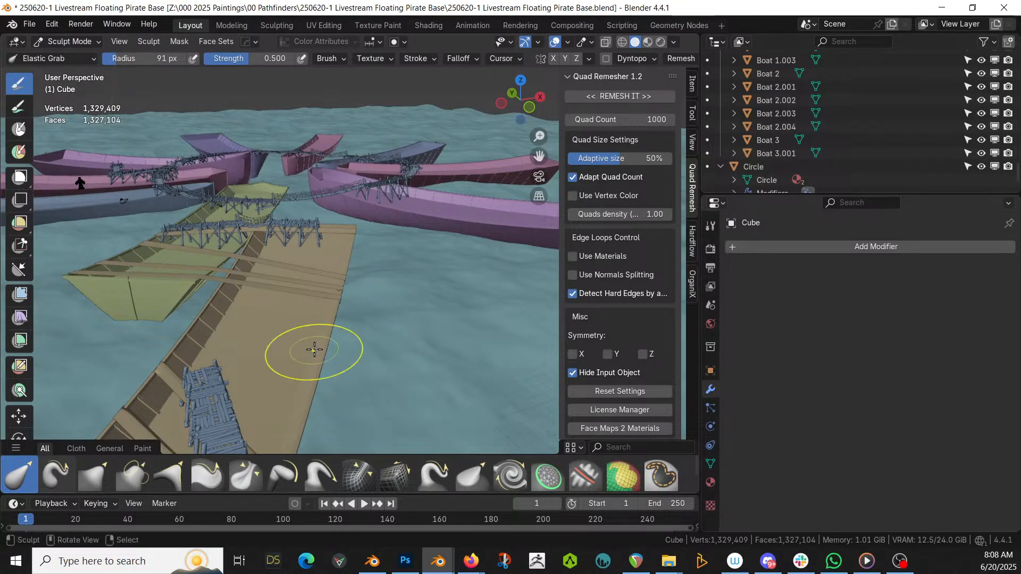
mouse_move(298, 349)
middle_down()
mouse_move(447, 383)
mouse_move(426, 412)
mouse_move(281, 351)
middle_up()
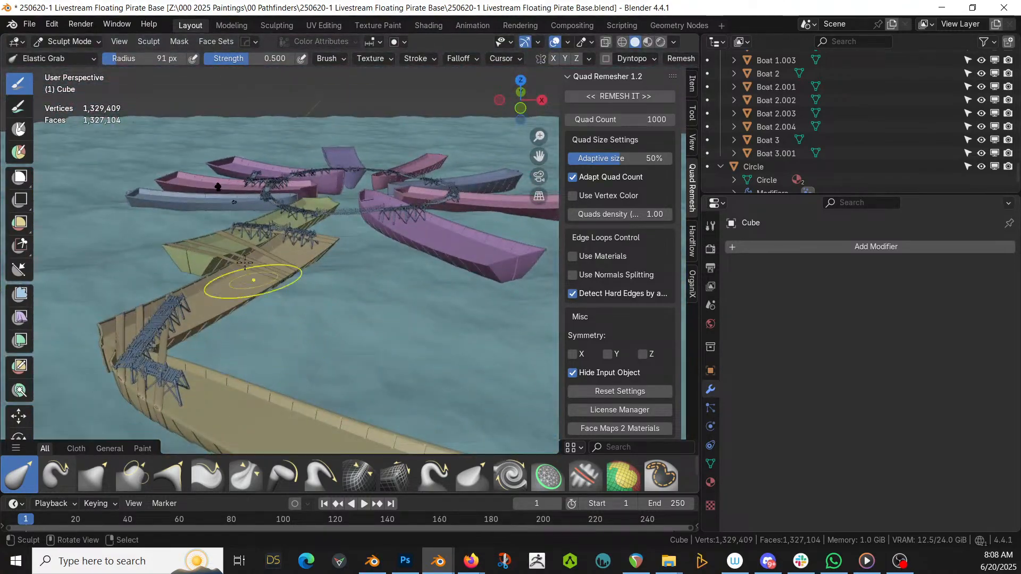
click(63, 41)
click(70, 53)
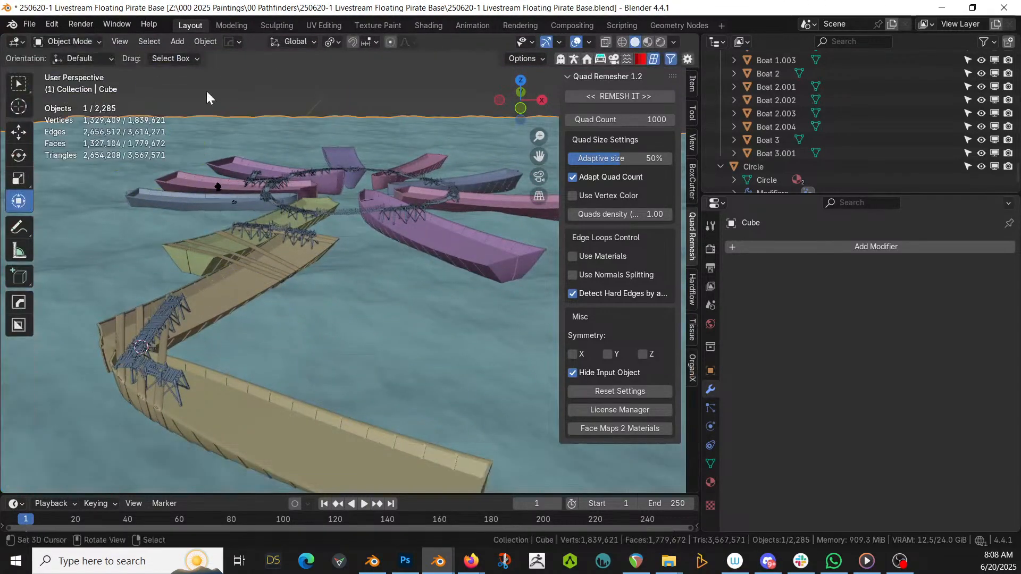
Duplicate three adjacent floor faces of the middle tan boat in place, near the walkway that links it to the olive boat
middle_drag(400, 250, 407, 270)
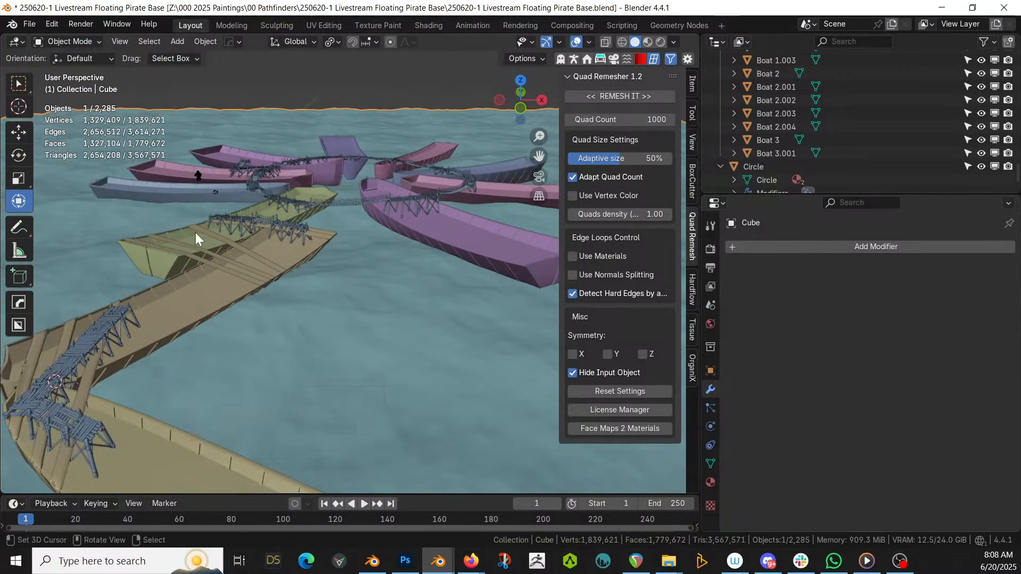
middle_drag(196, 232, 215, 275)
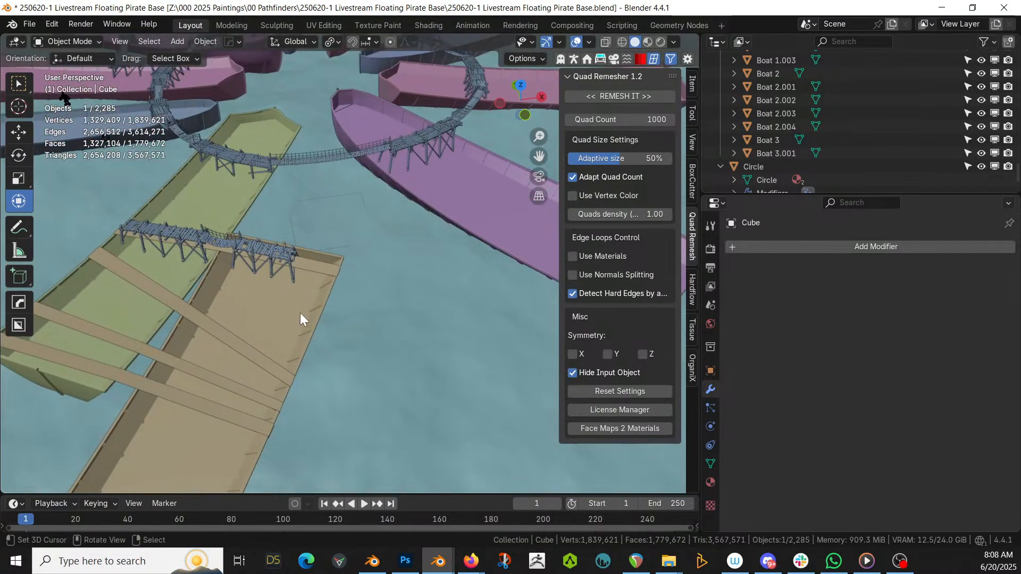
click(251, 315)
key(Tab)
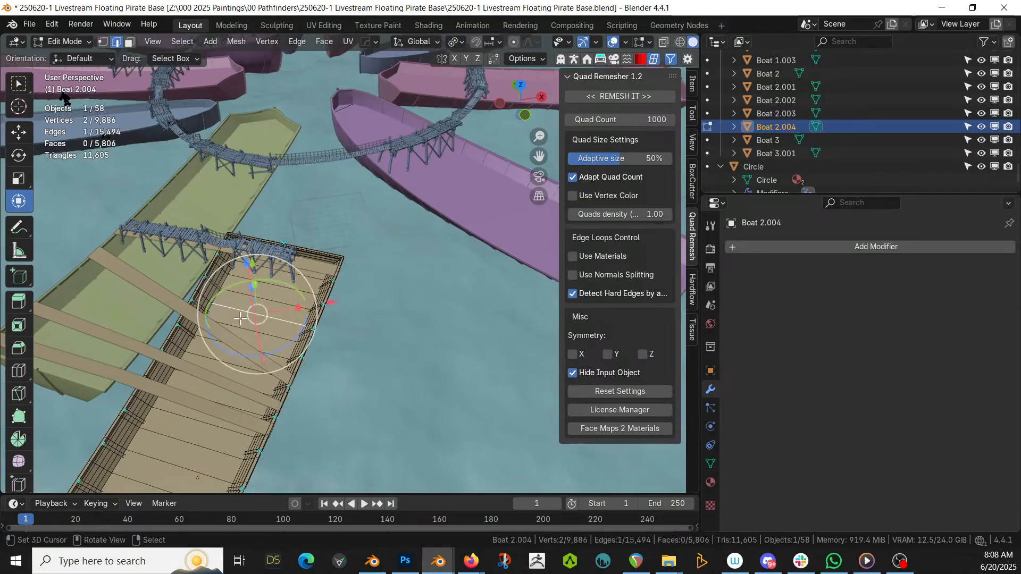
key(3)
right_click(243, 324)
shift+right_click(251, 309)
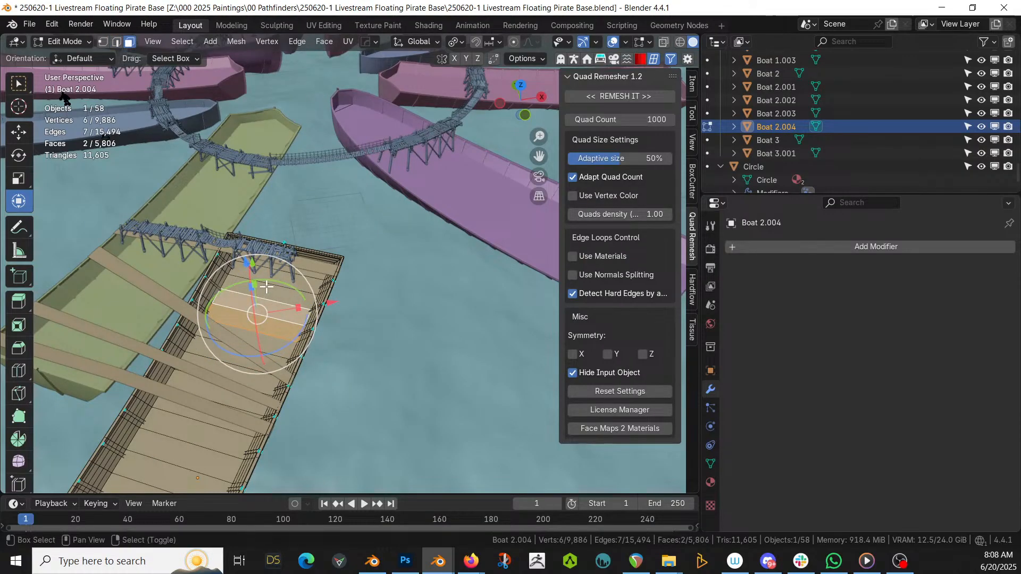
shift+right_click(266, 290)
middle_drag(267, 287, 284, 396)
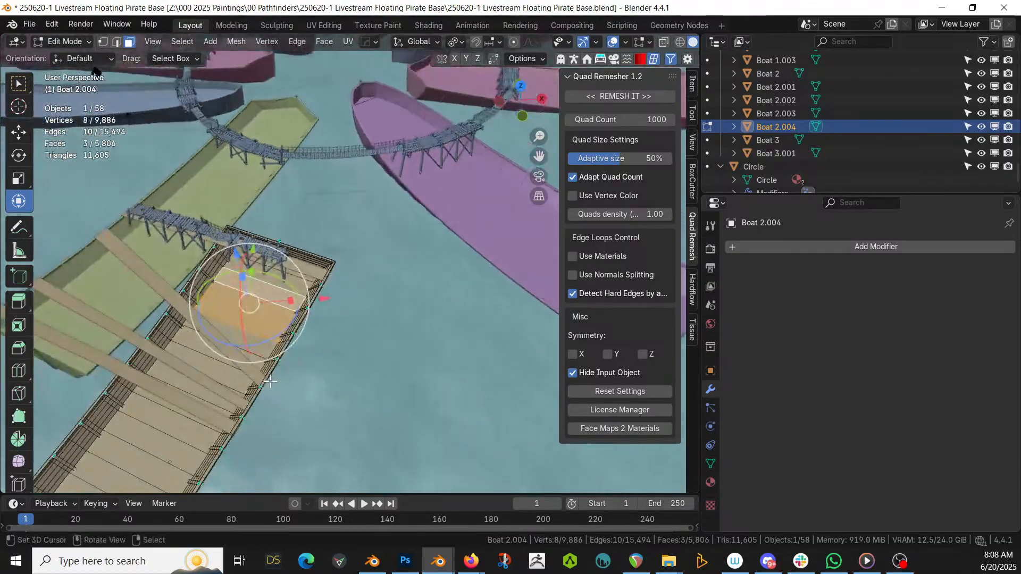
scroll(270, 379, up, 2)
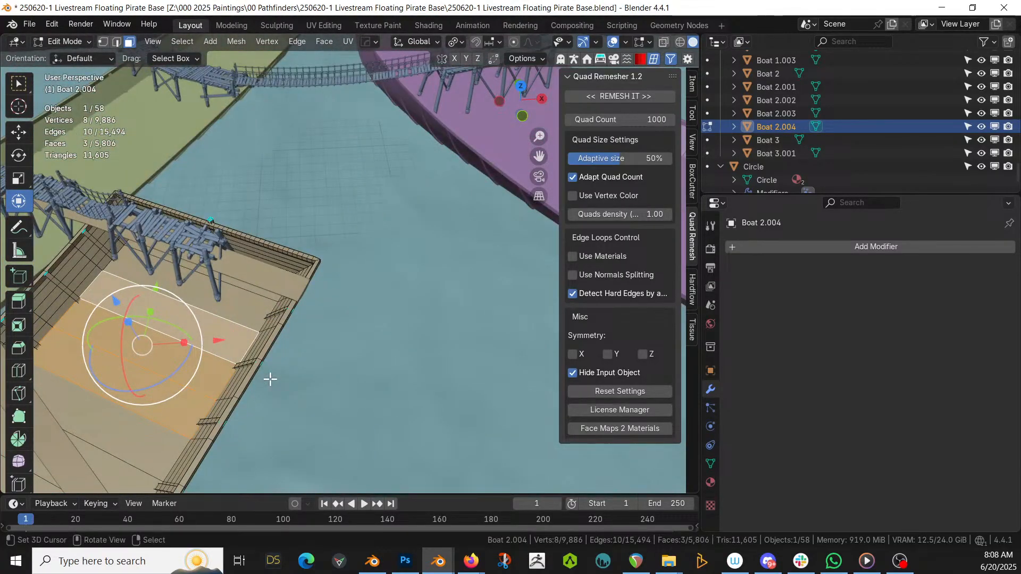
key(shift+d)
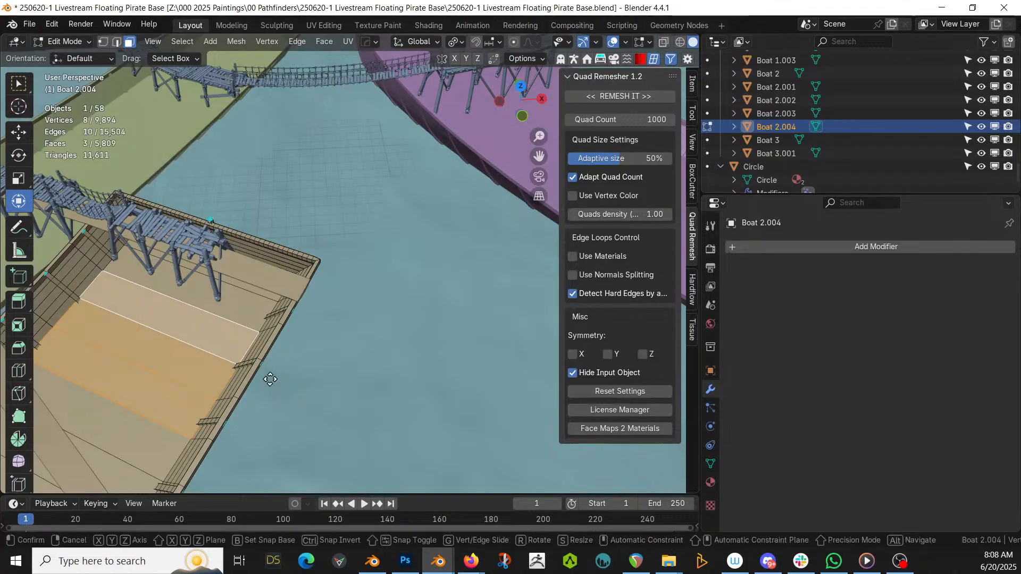
key(Escape)
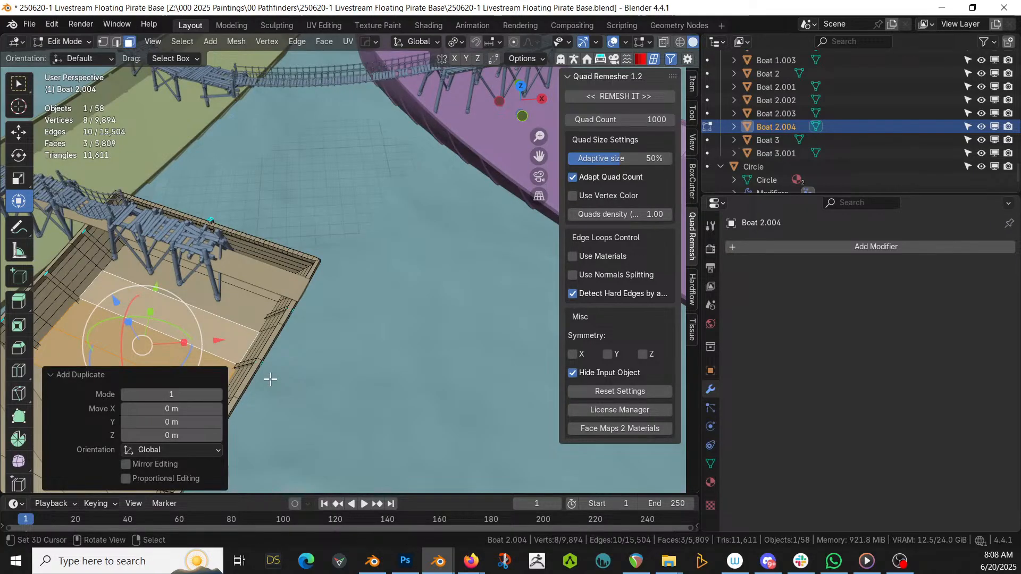
Separate the duplicated floor faces of the middle tan boat into their own object and return to Object Mode
key(p)
click(270, 380)
key(Tab)
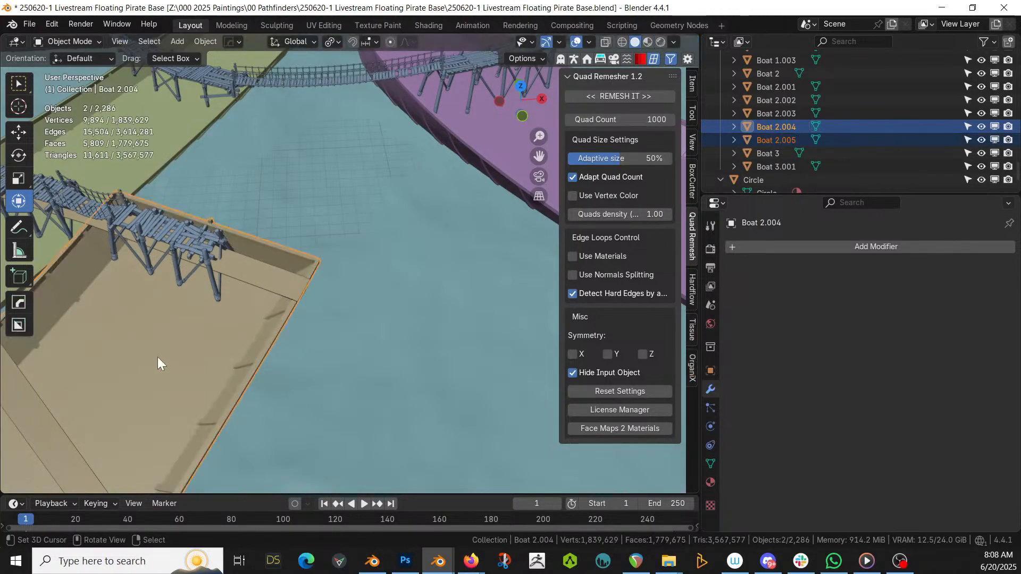
Scale all faces of the separated floor panel down uniformly in Edit Mode, first to about 0.898 and again to about 0.935
click(158, 358)
key(Tab)
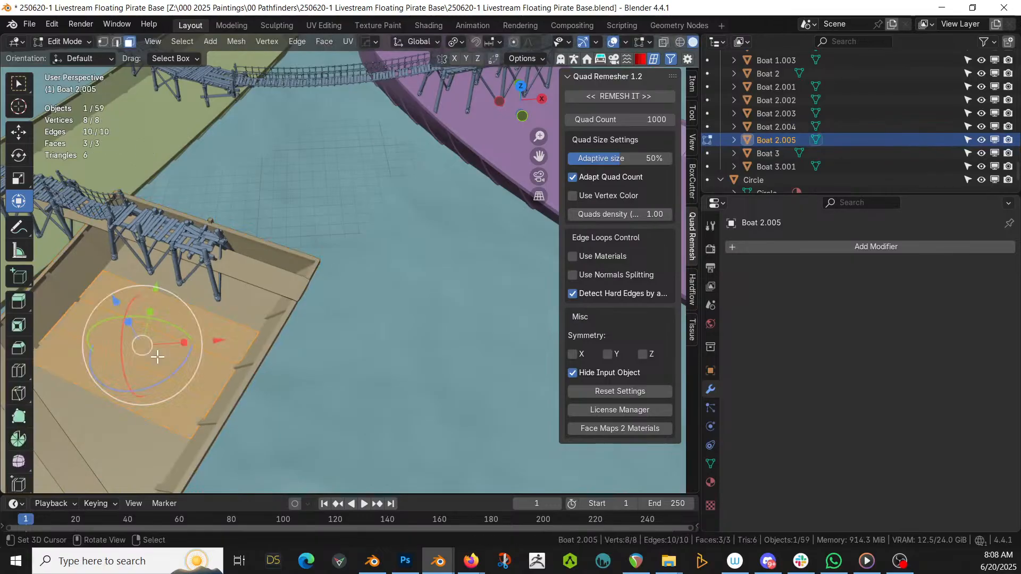
key(s)
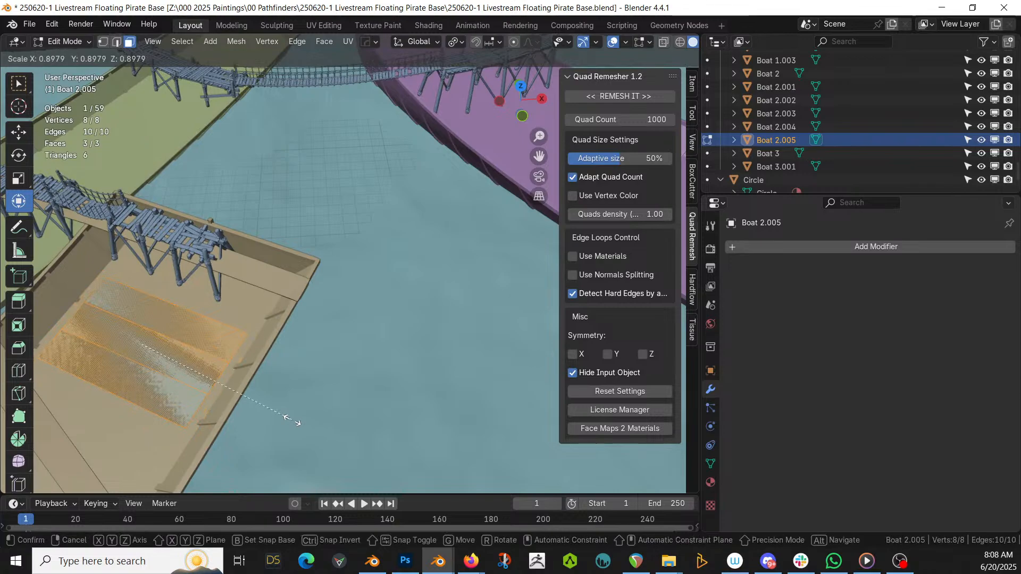
click(292, 420)
key(s)
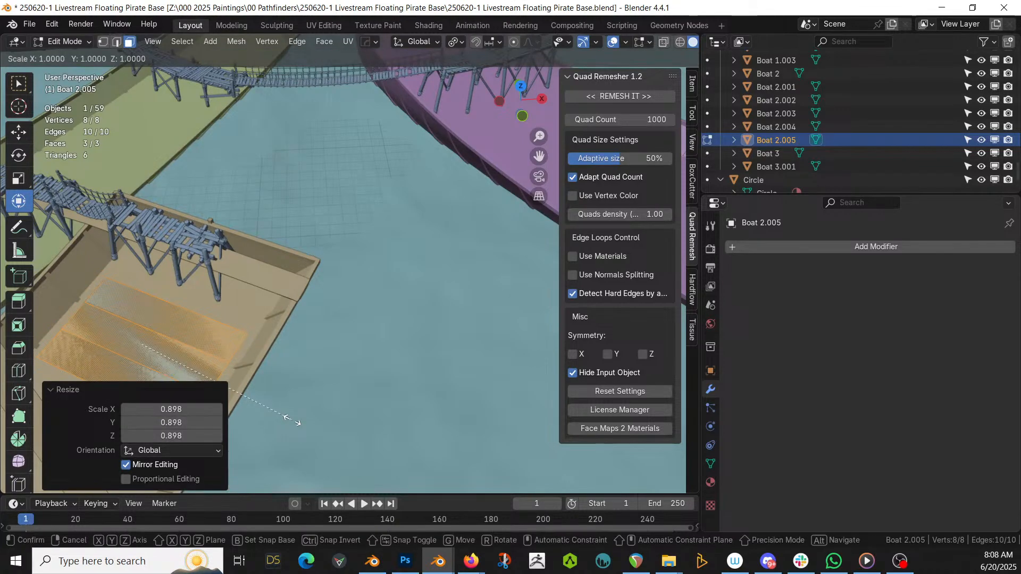
click(282, 413)
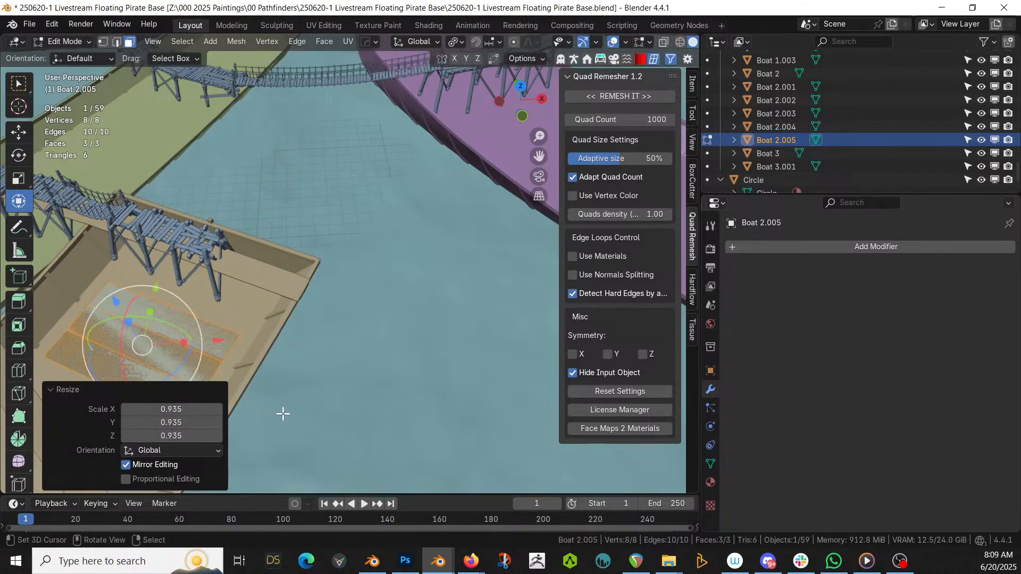
Return to Object Mode and apply the rotation and scale of the separated floor panel
key(Tab)
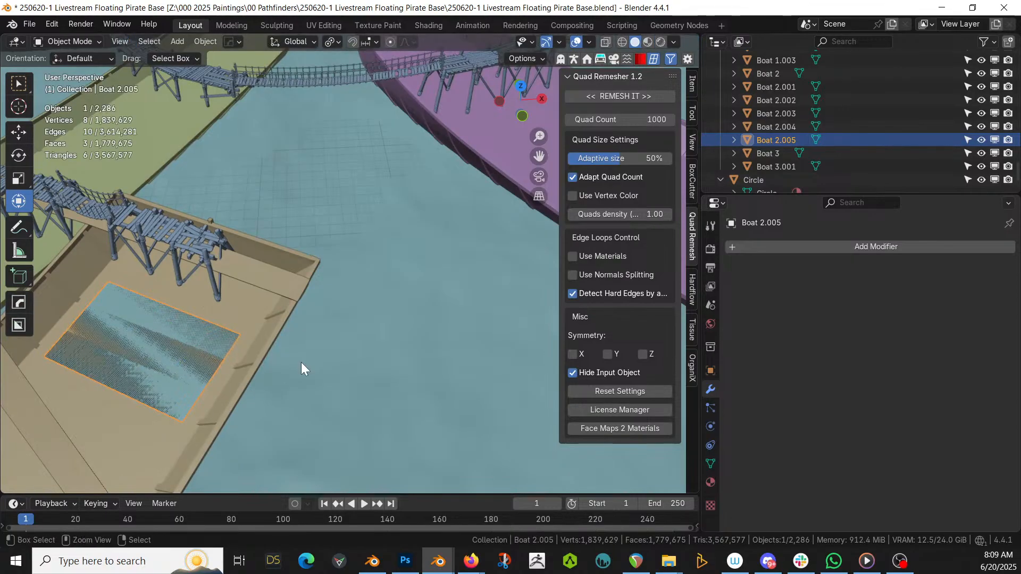
key(ctrl+a)
click(301, 362)
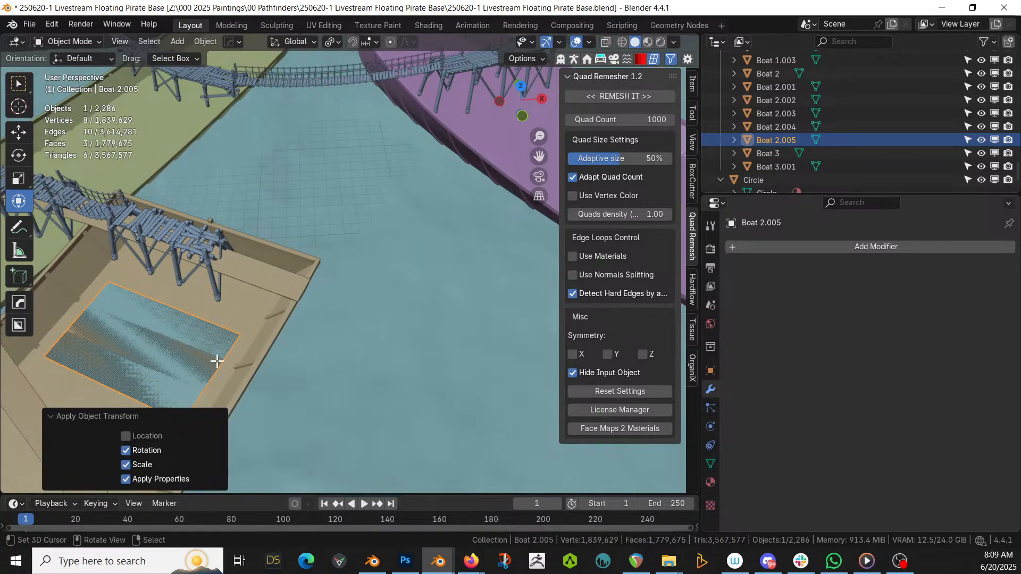
Extrude the selected faces of the plane in the boat upward by 2.5 m, twice, to form a two-level block
key(Tab)
text(e)
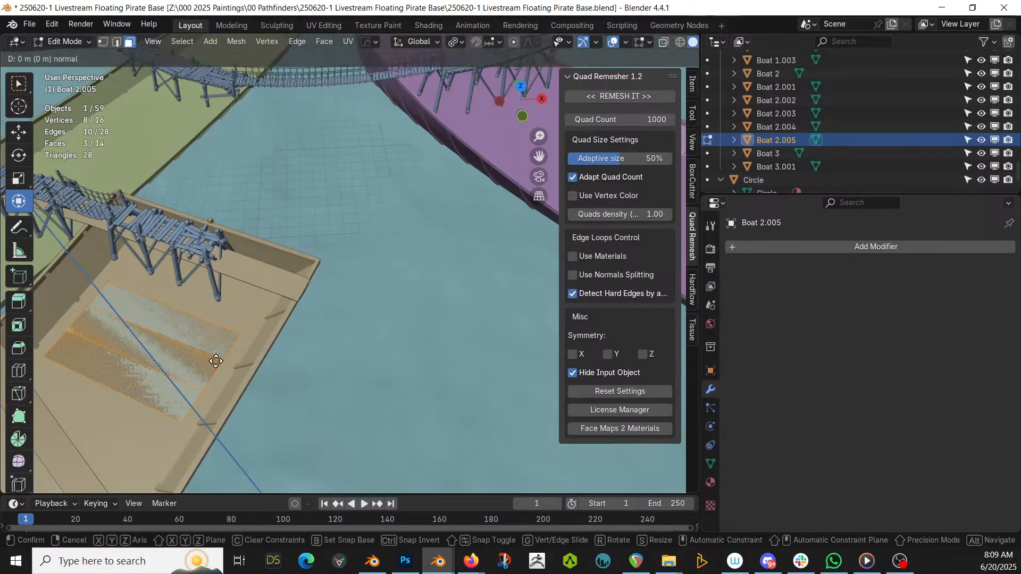
text(2.5)
key(Return)
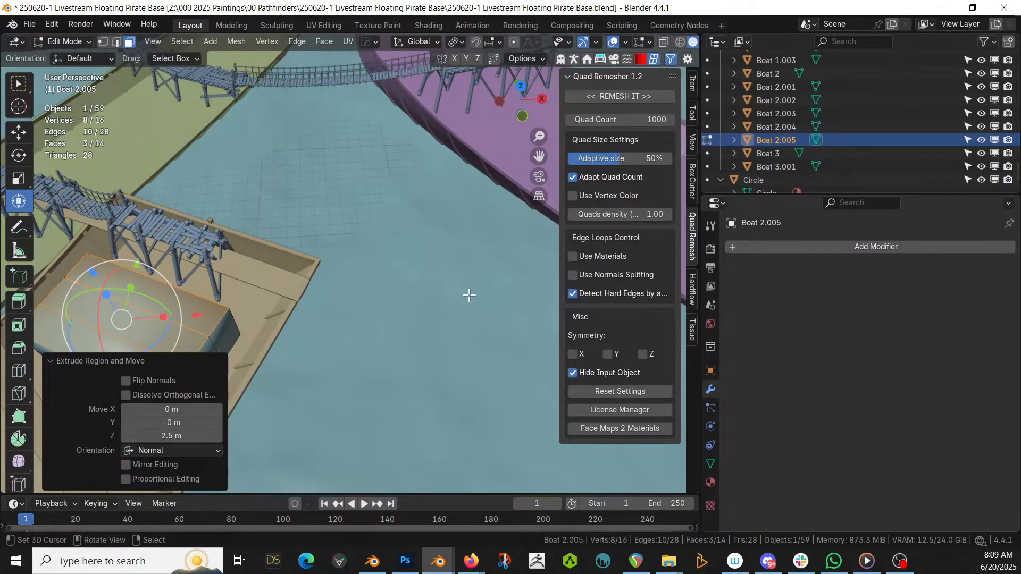
middle_drag(467, 292, 419, 347)
scroll(393, 337, up, 2)
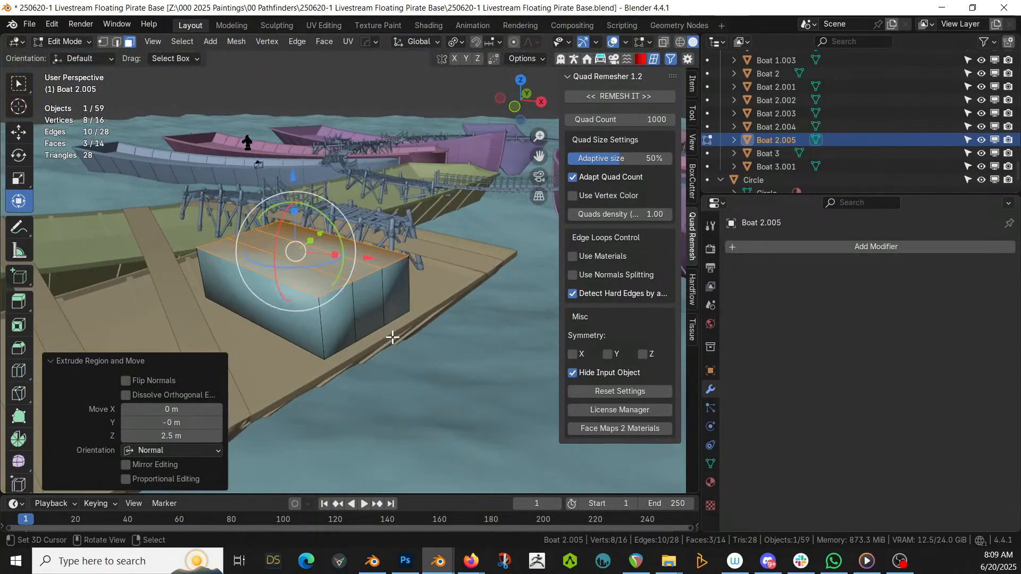
key(shift+r)
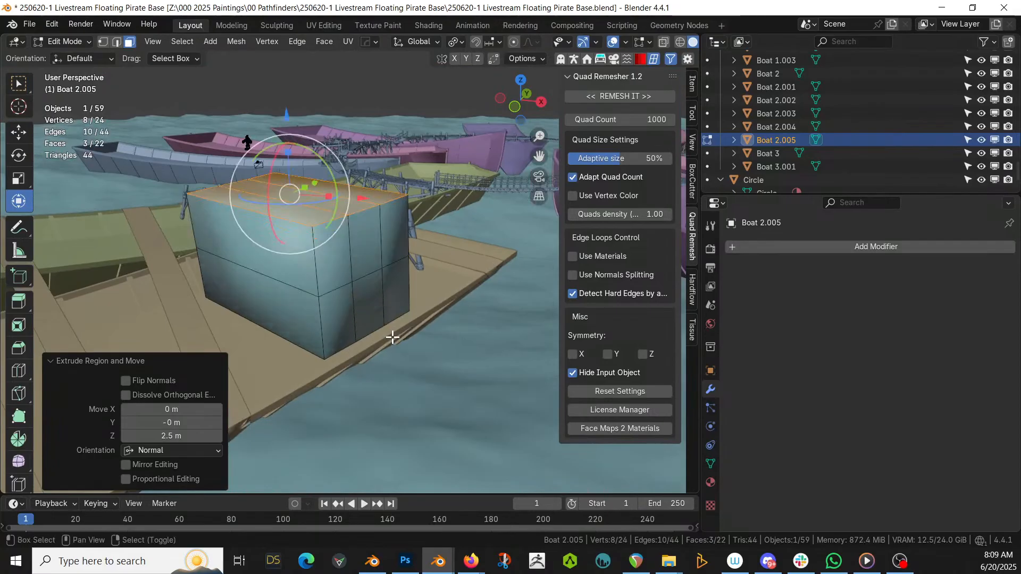
Add three loop cuts across the block's length without sliding them, and return to Object Mode
middle_drag(393, 337, 383, 438)
click(356, 372)
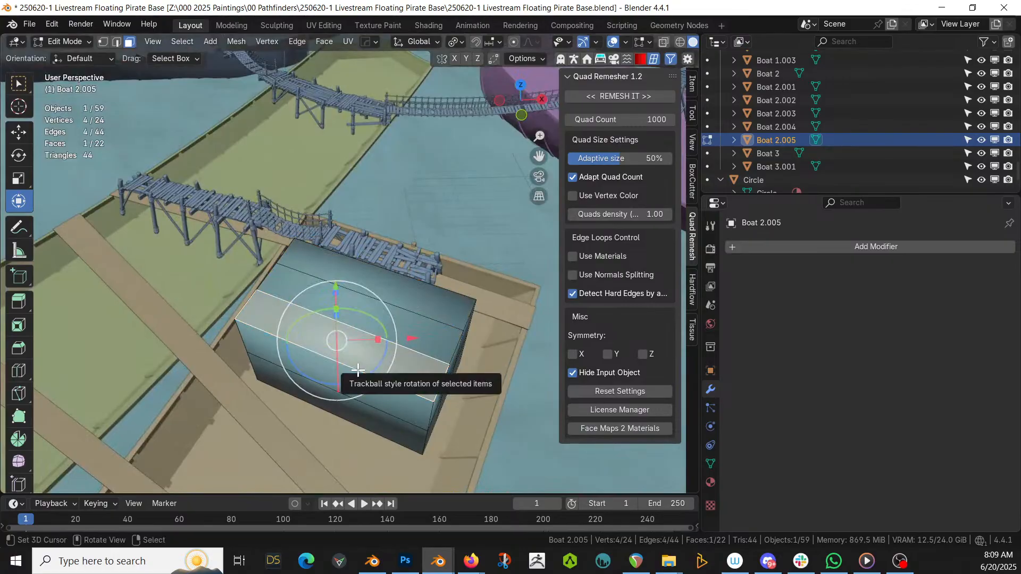
key(ctrl+r)
scroll(358, 370, up, 1)
scroll(358, 370, up, 1)
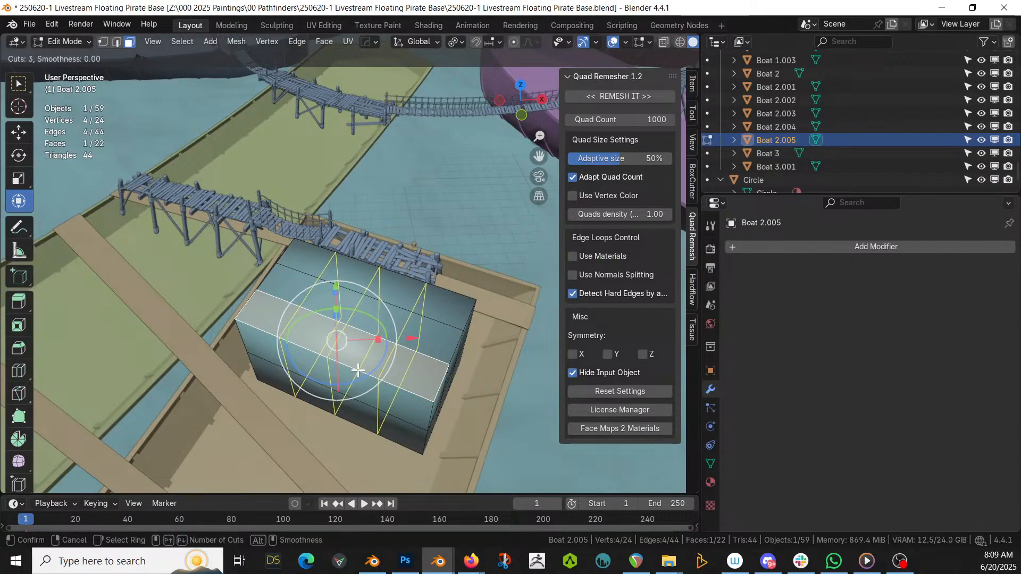
click(357, 370)
right_click(354, 366)
middle_drag(399, 410, 289, 433)
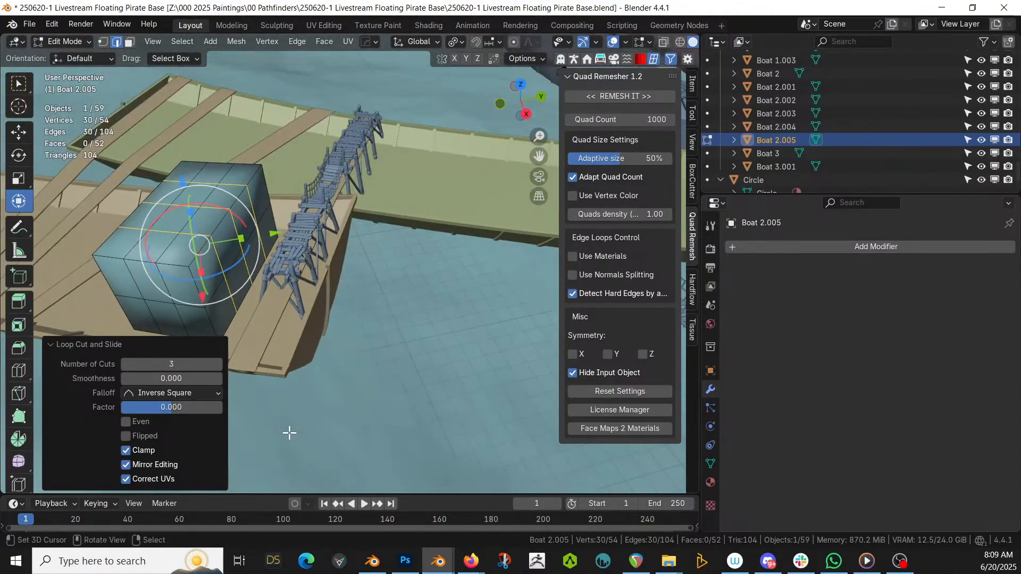
scroll(289, 433, up, 4)
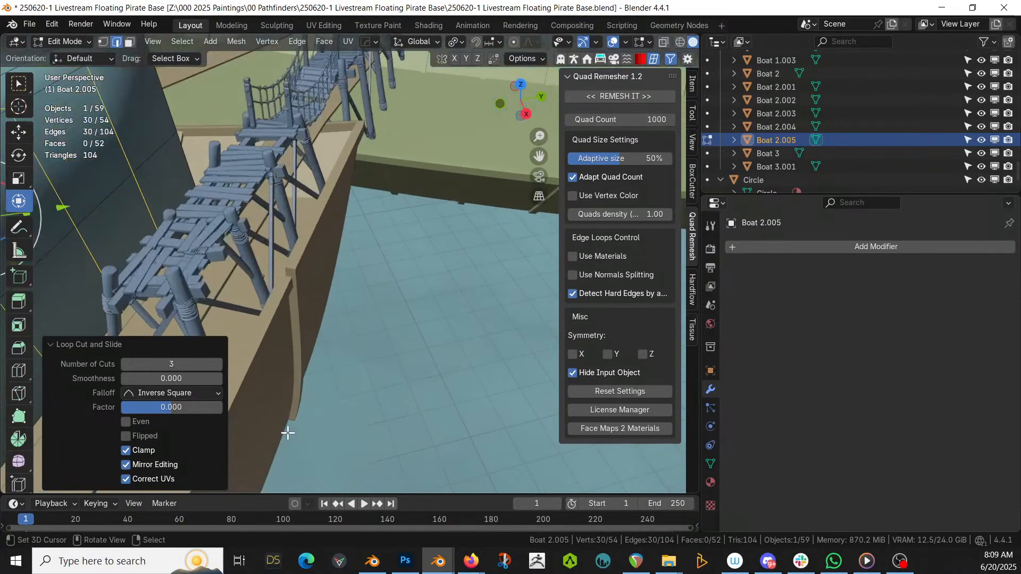
middle_drag(363, 395, 292, 292)
key(Tab)
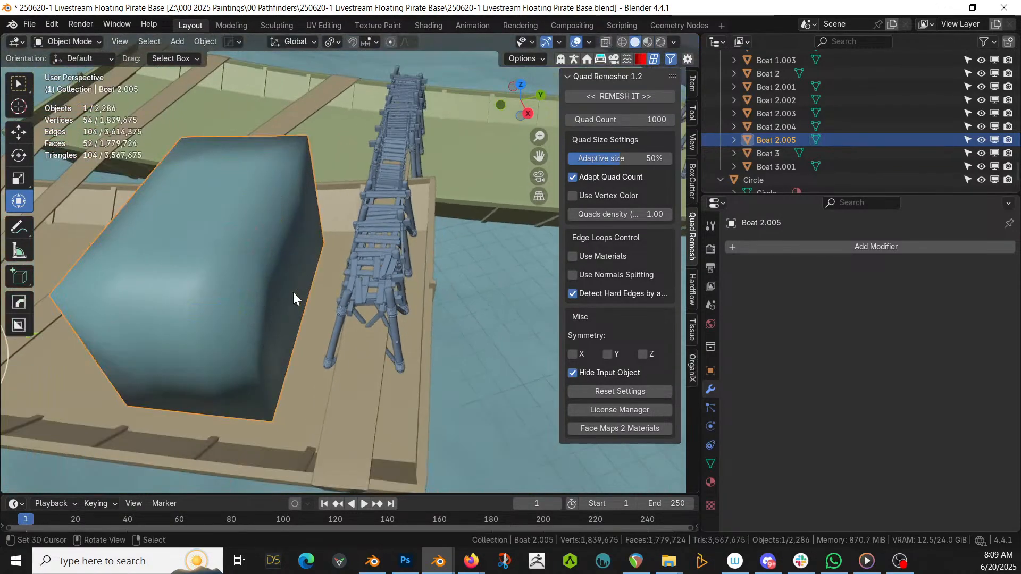
Switch to the Whalebone Ship Blender file and copy the teal house object on the ship's deck
key(alt+Tab)
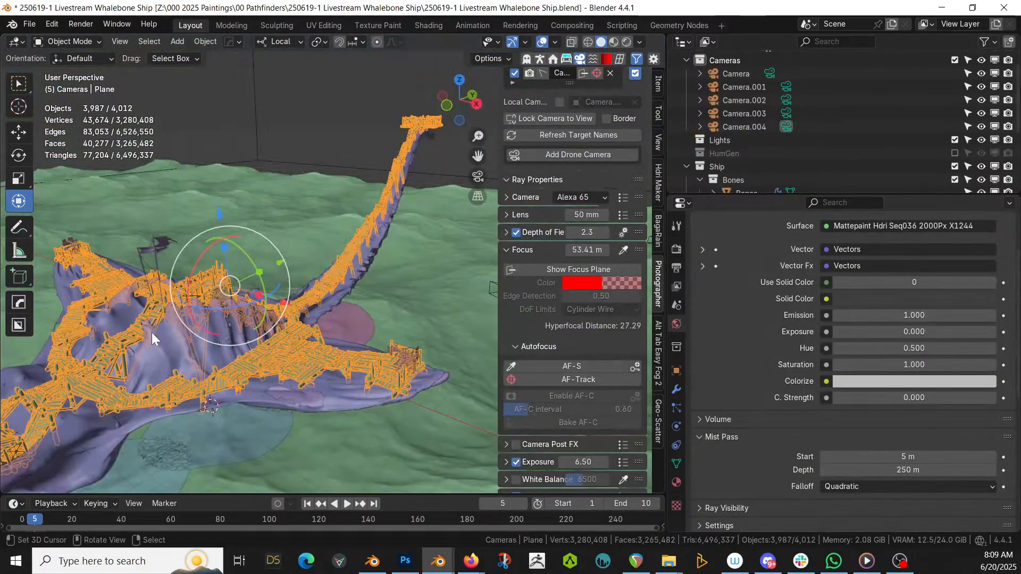
scroll(208, 347, up, 3)
middle_drag(320, 306, 335, 221)
click(301, 238)
scroll(321, 289, up, 4)
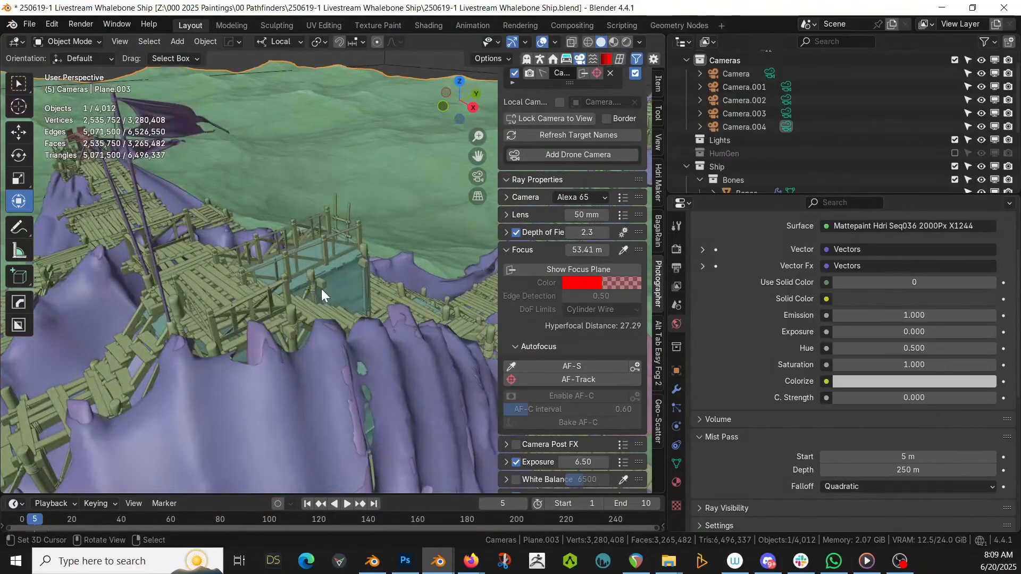
right_click(338, 273)
scroll(338, 273, down, 5)
shift+middle_drag(304, 298, 218, 314)
key(ctrl+c)
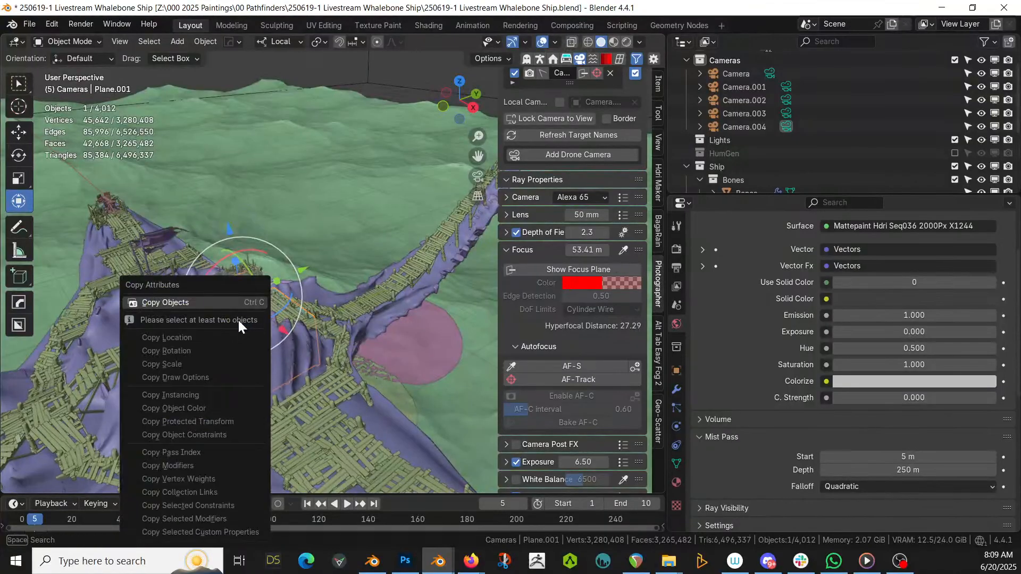
click(217, 302)
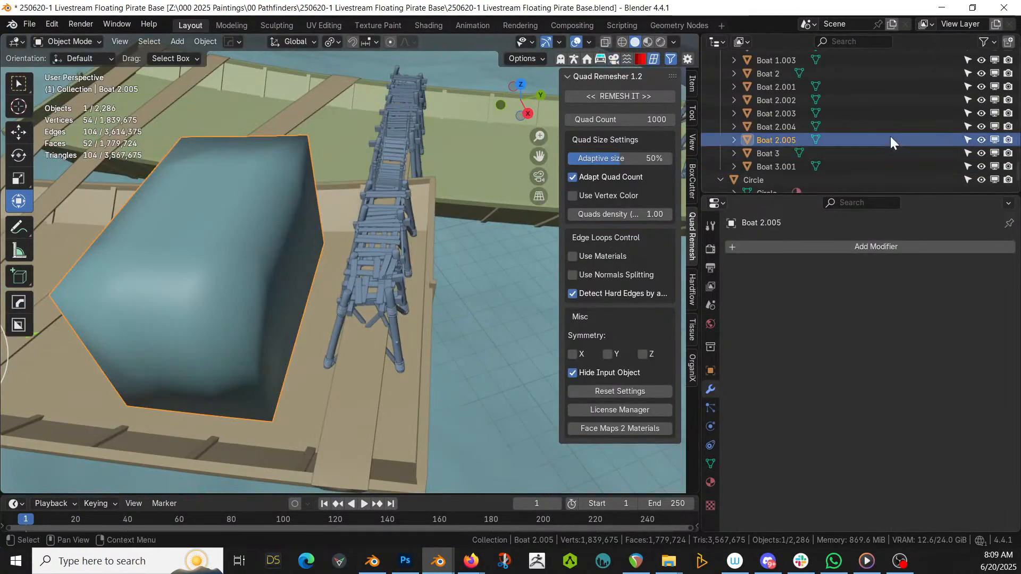
In the Floating Pirate Base file, delete the Ship collection together with its hierarchy
scroll(882, 110, up, 10)
scroll(883, 111, down, 15)
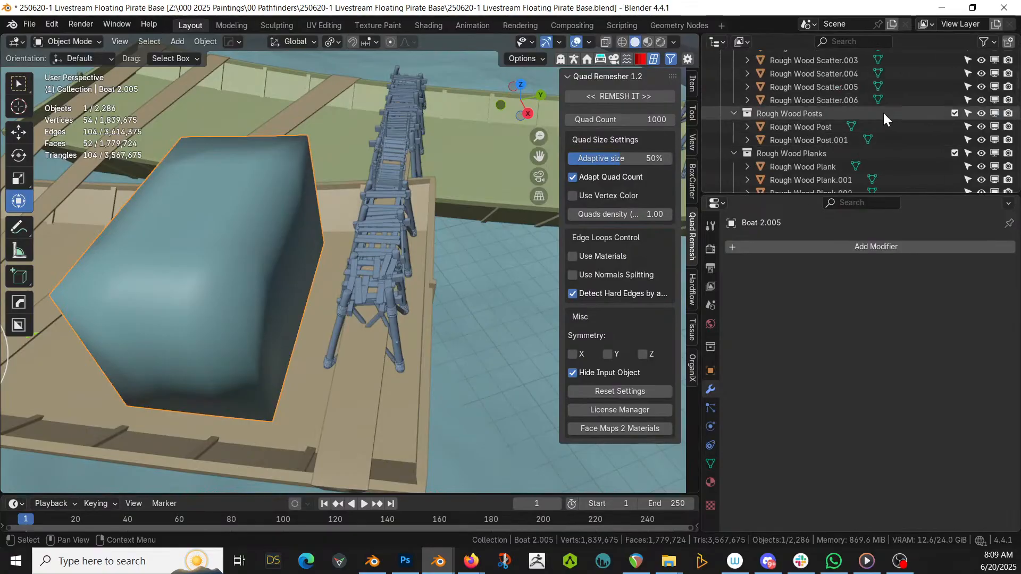
scroll(883, 111, up, 6)
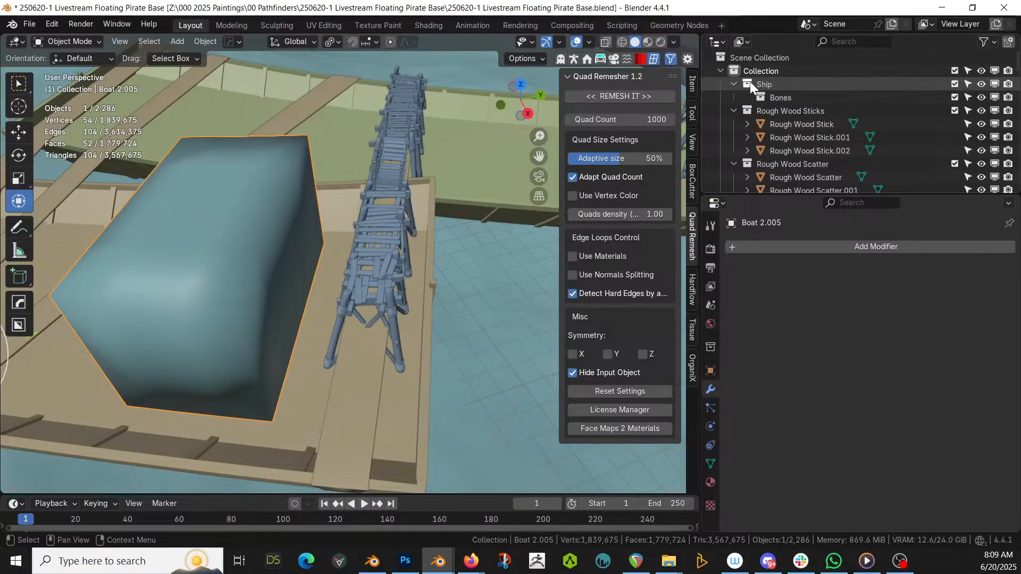
click(758, 70)
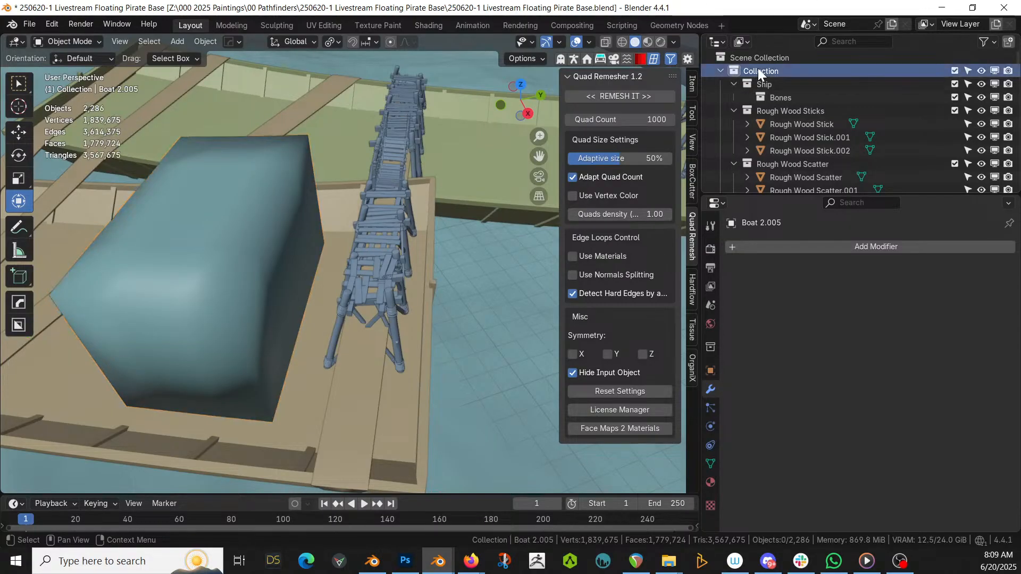
right_click(756, 85)
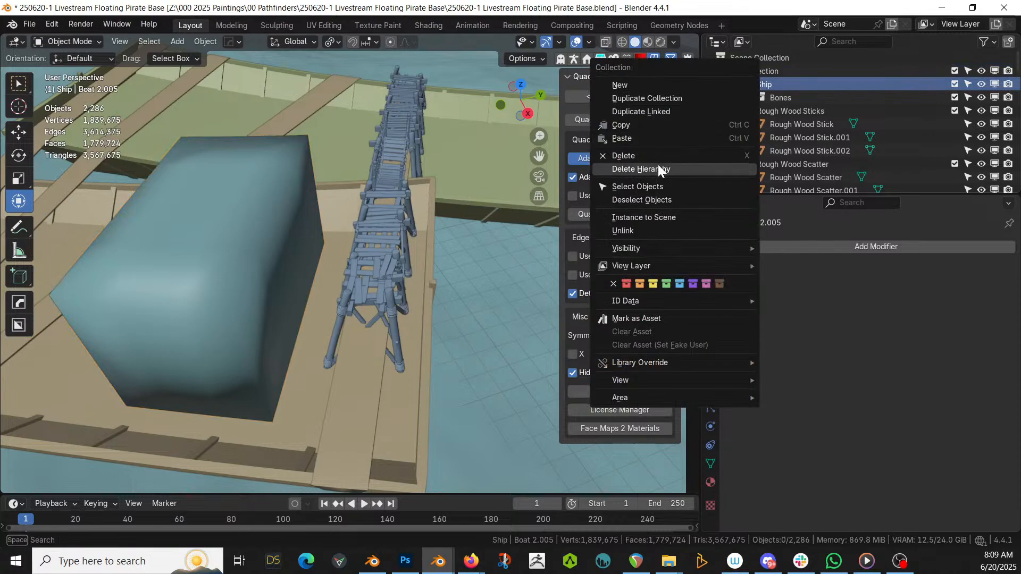
click(658, 169)
Paste the copied house object into the main Collection of the Floating Pirate Base scene
right_click(766, 66)
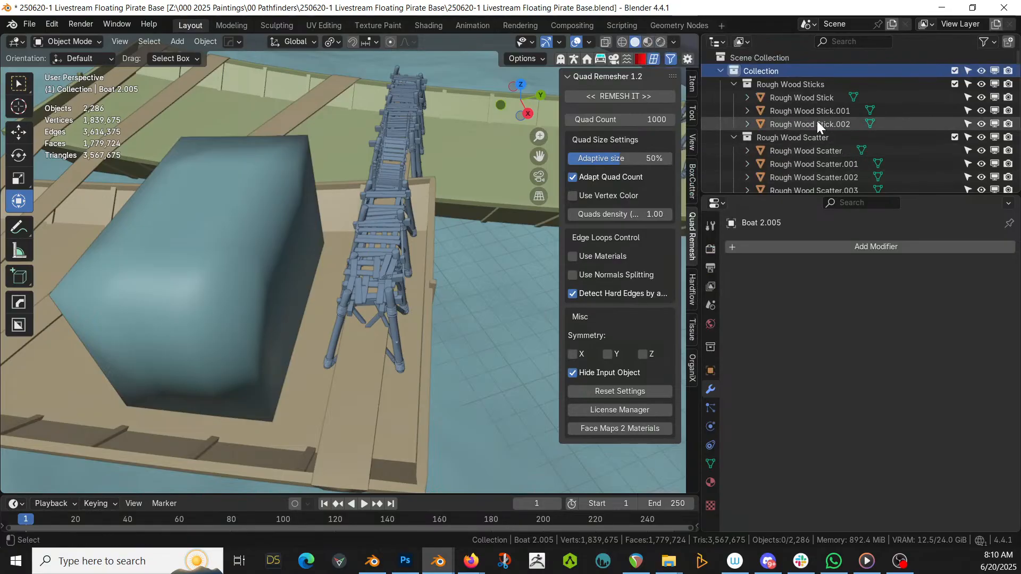
key(ctrl+v)
scroll(428, 136, down, 5)
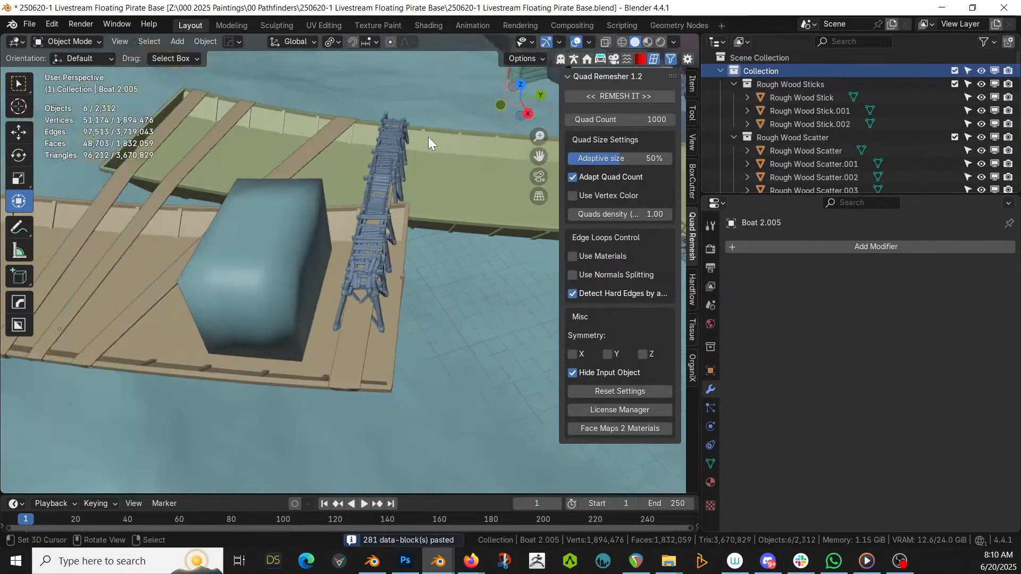
scroll(430, 164, up, 3)
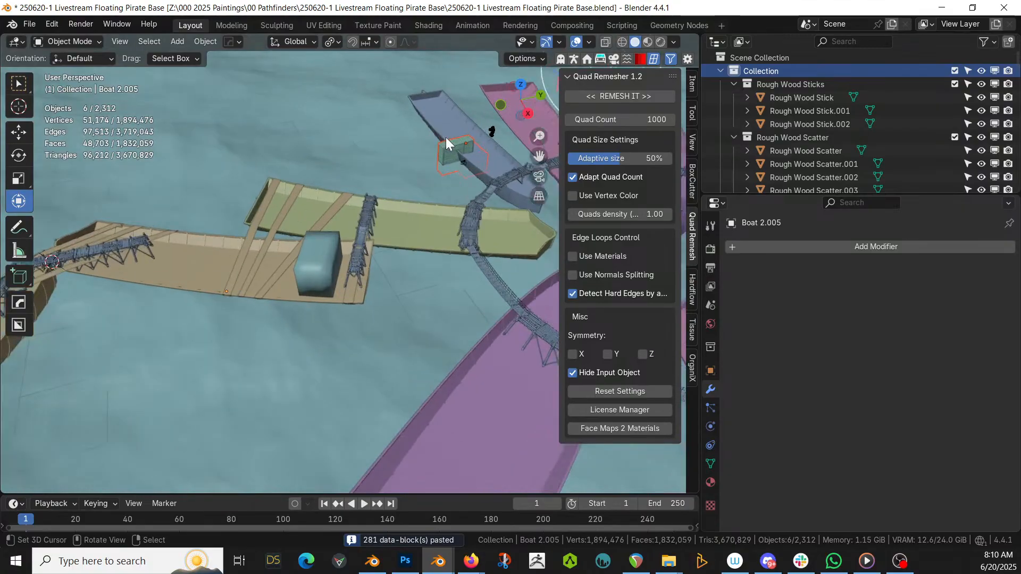
Copy the modifiers from the pasted house onto the block in the boat, and delete the pasted house
click(320, 252)
shift+click(448, 144)
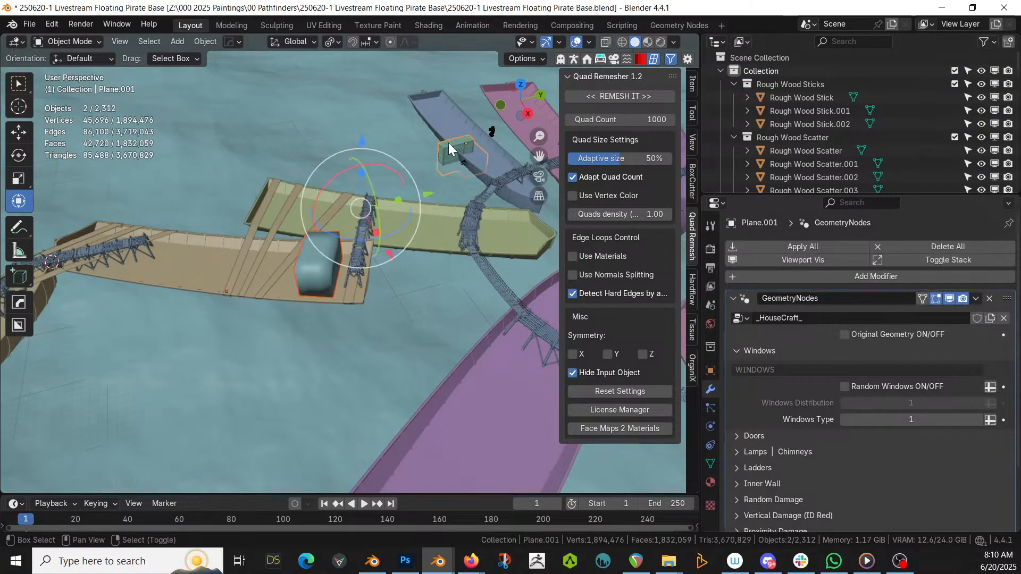
key(ctrl+l)
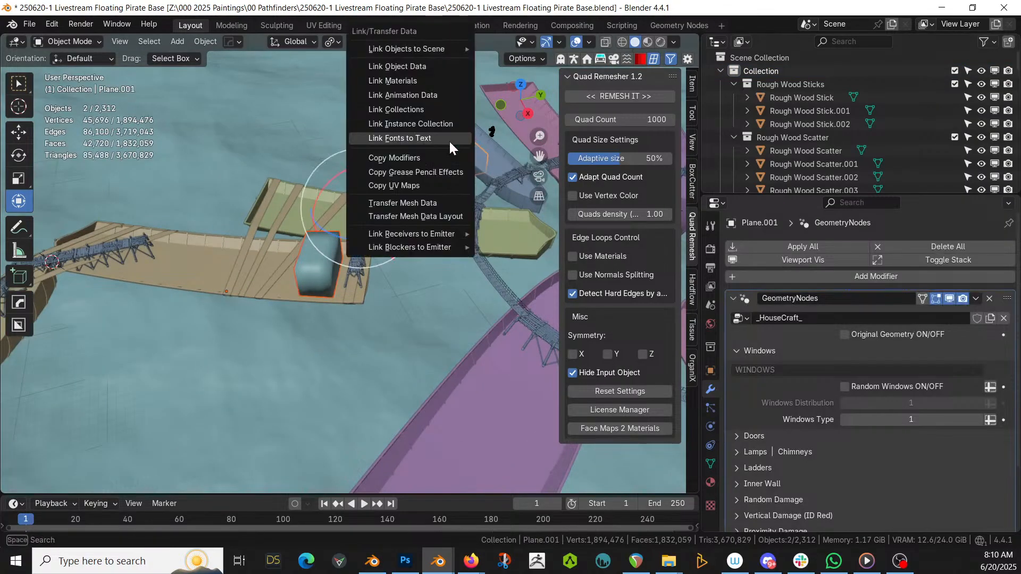
click(394, 159)
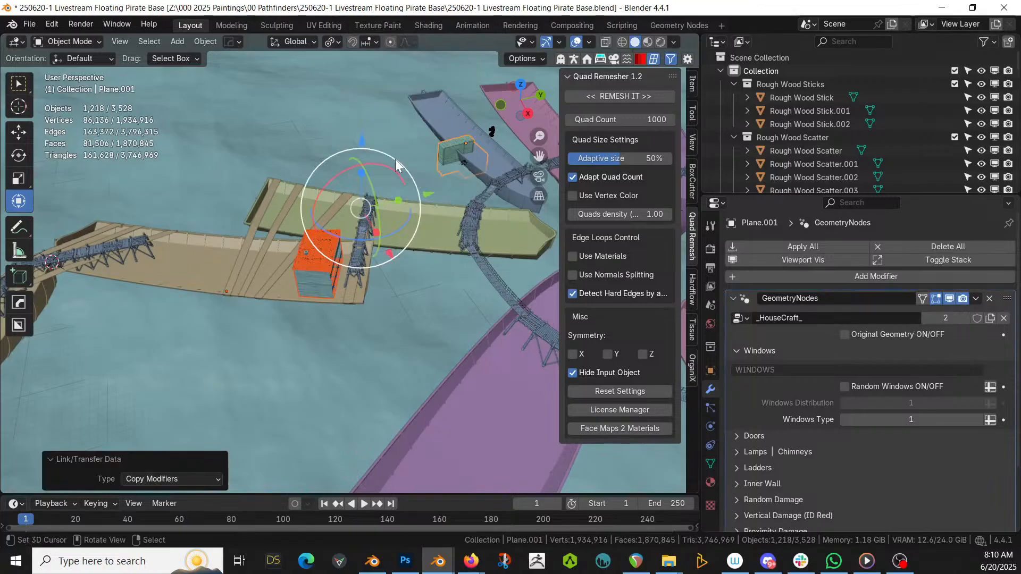
click(451, 151)
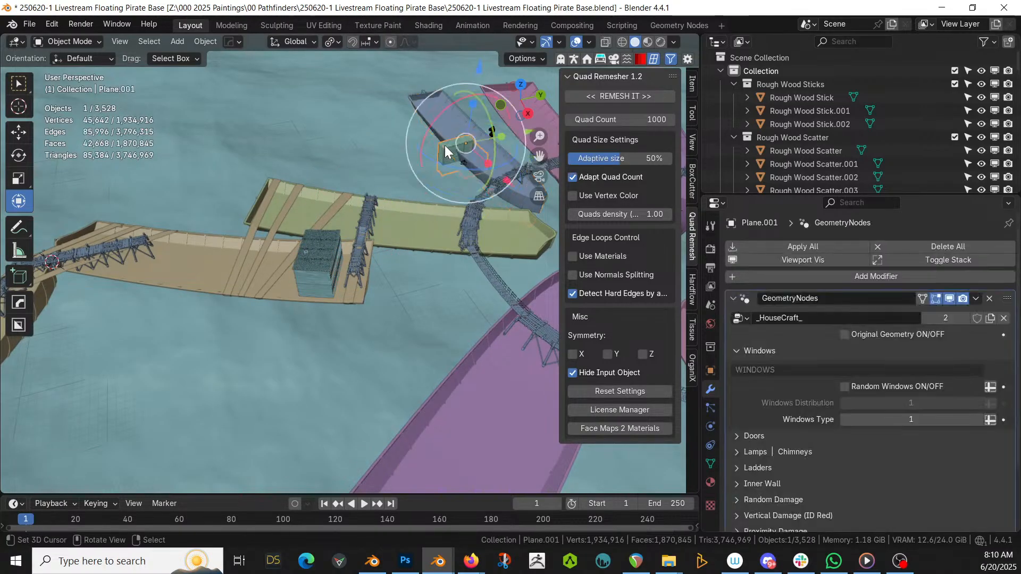
key(Delete)
Isolate the new house in local view, enter Edit Mode, and turn on Original Geometry in its _HouseCraft_ modifier
middle_drag(444, 147, 400, 247)
scroll(400, 246, up, 4)
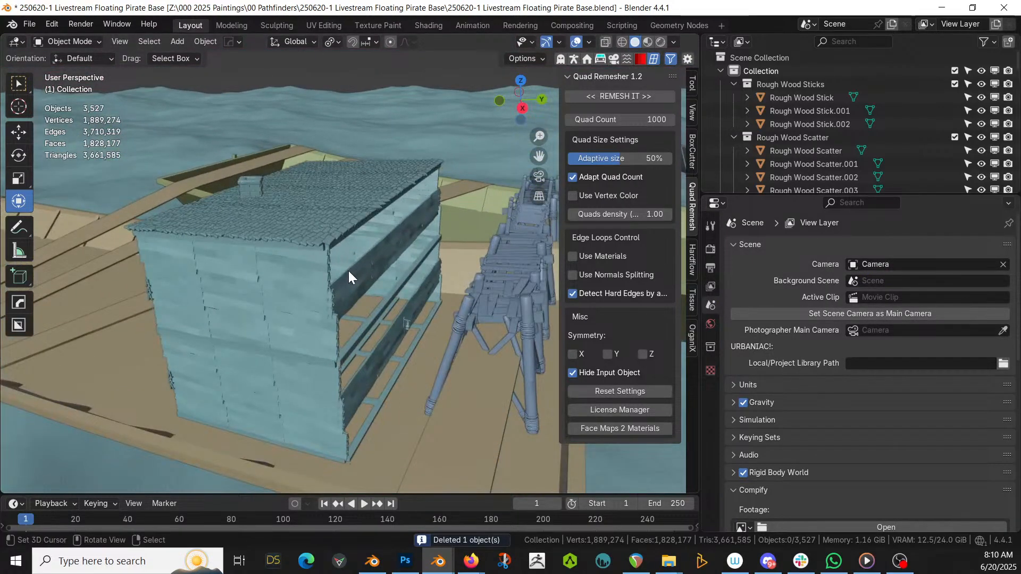
middle_drag(304, 273, 283, 292)
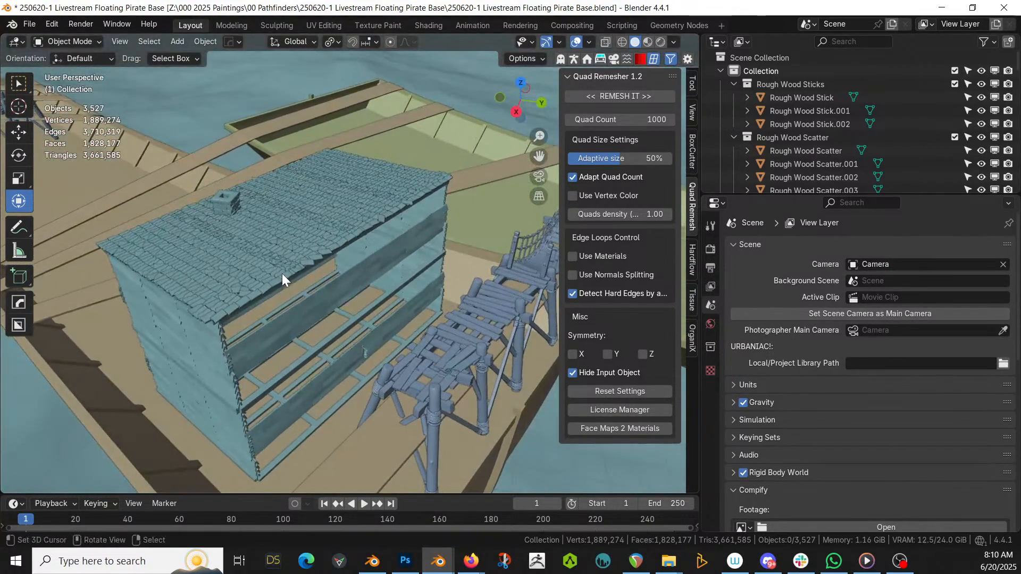
click(281, 273)
key(KP_Divide)
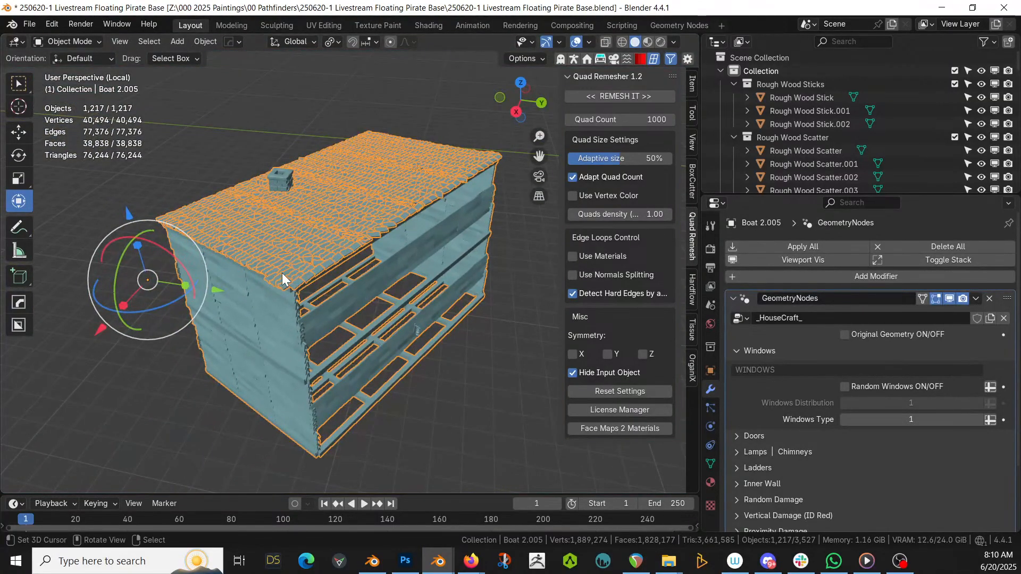
middle_drag(282, 273, 312, 247)
key(Tab)
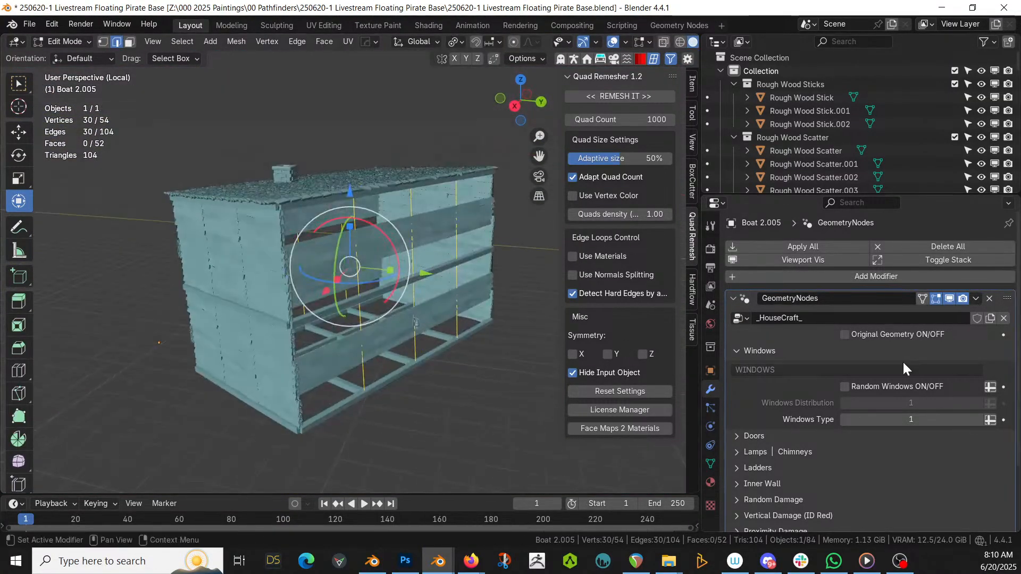
click(845, 334)
middle_drag(329, 250, 317, 244)
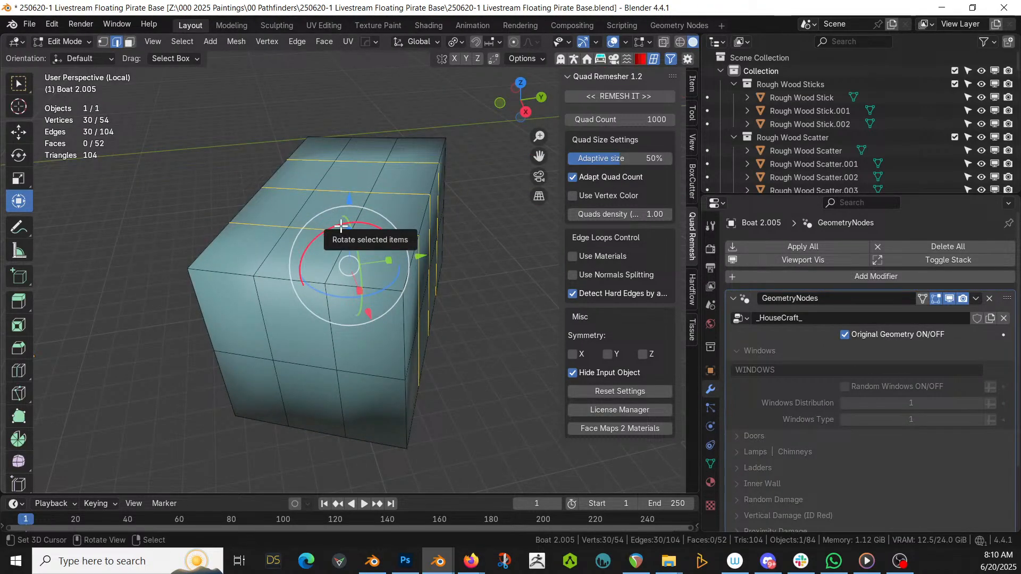
Select all twelve top faces of the block and flatten them by scaling to 0 along Z
key(3)
click(270, 236)
ctrl+click(353, 251)
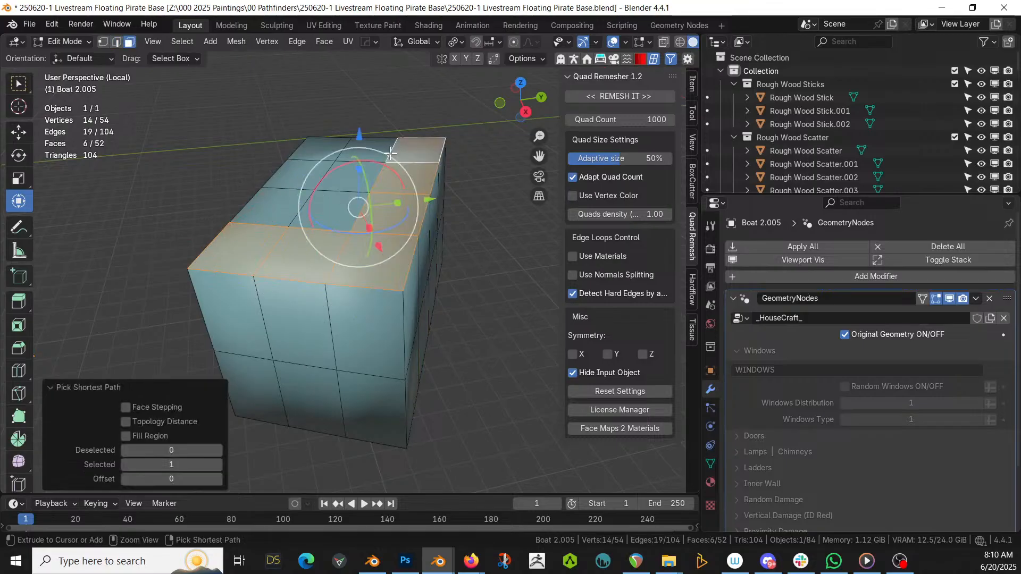
ctrl+click(319, 149)
ctrl+click(349, 179)
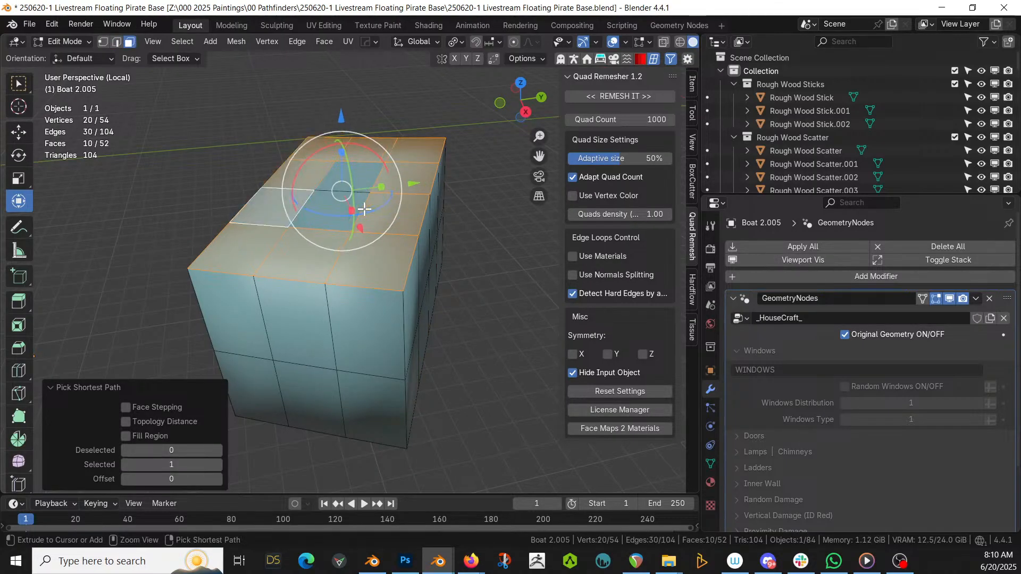
key(s)
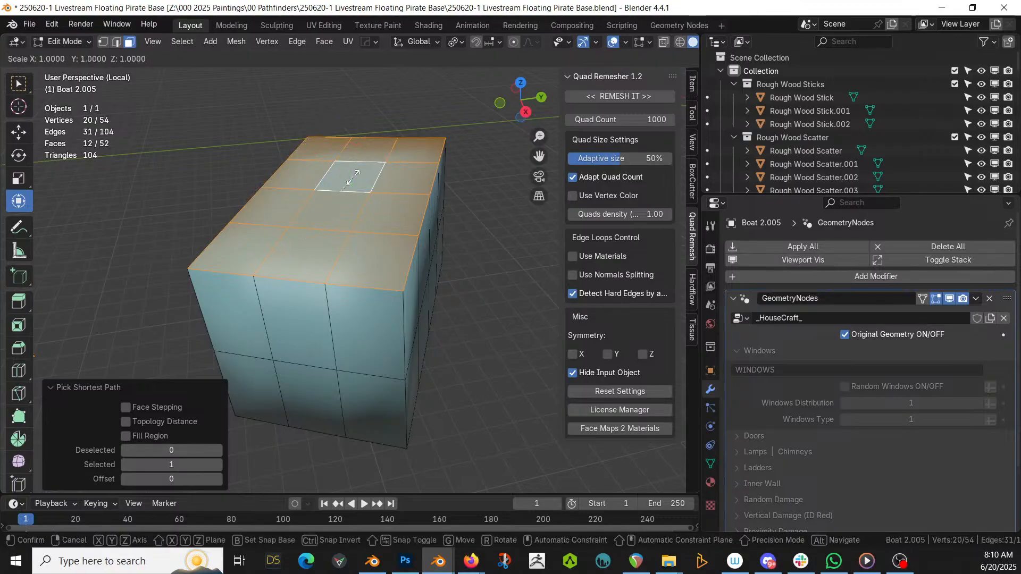
key(z)
key(0)
key(Return)
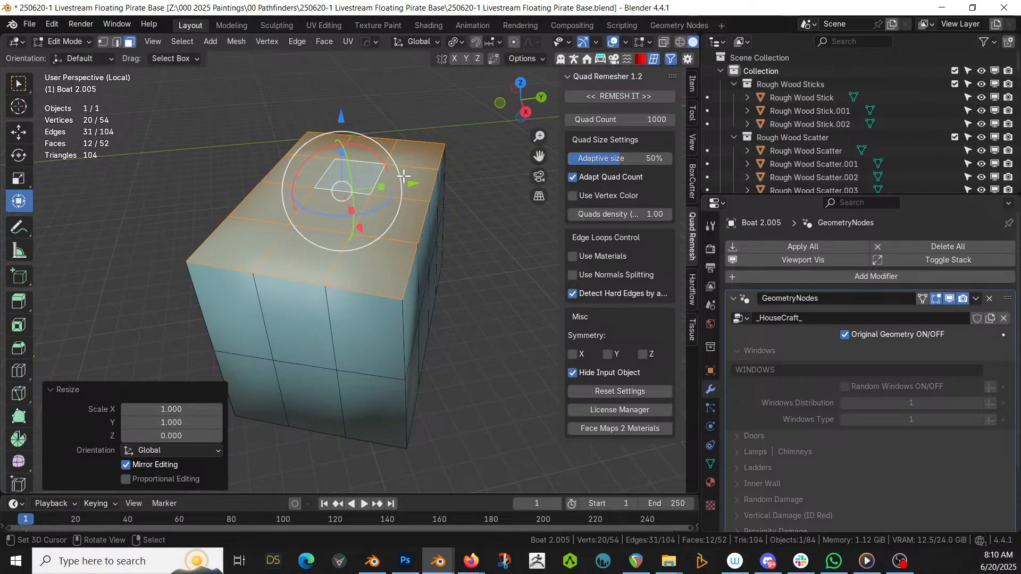
Select all twelve bottom faces of the block and flatten them by scaling to 0 along Z
middle_drag(353, 177, 416, 79)
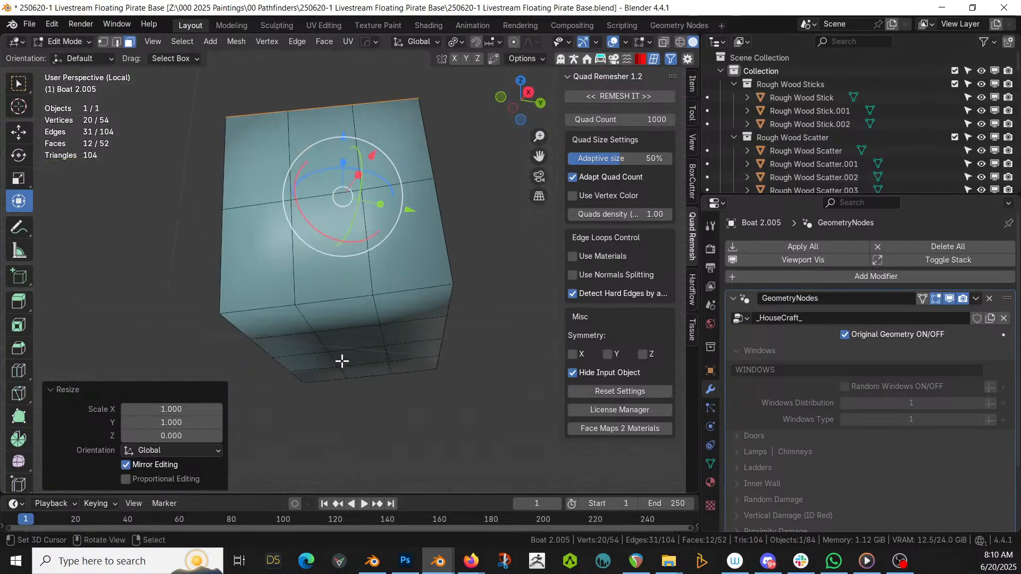
click(282, 322)
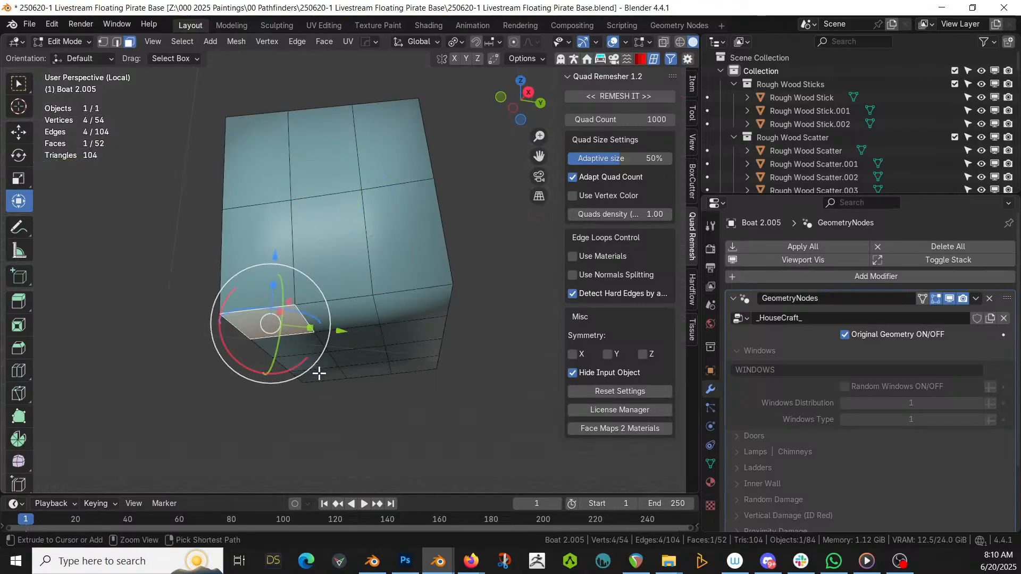
ctrl+click(319, 371)
ctrl+click(420, 311)
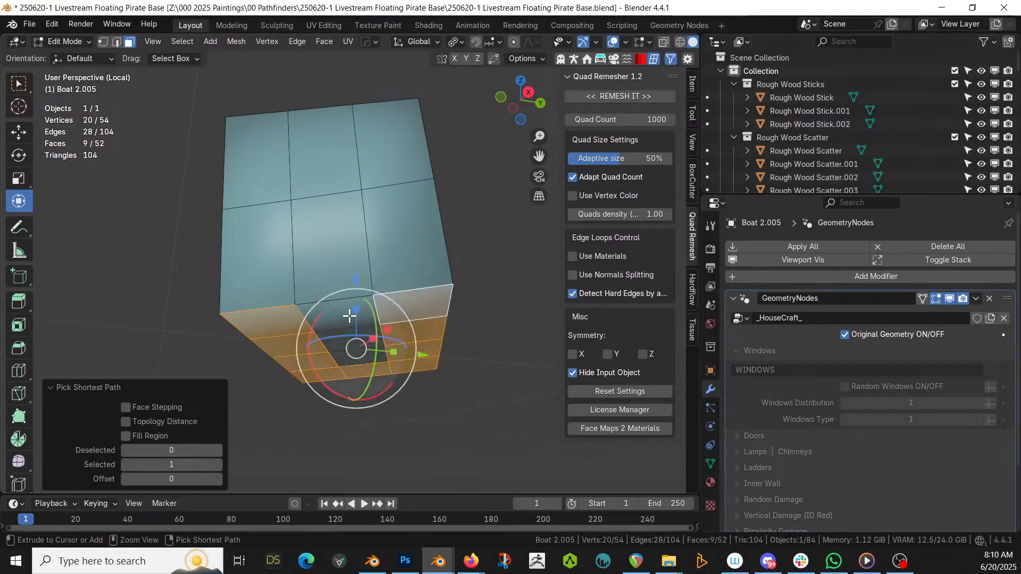
ctrl+click(356, 359)
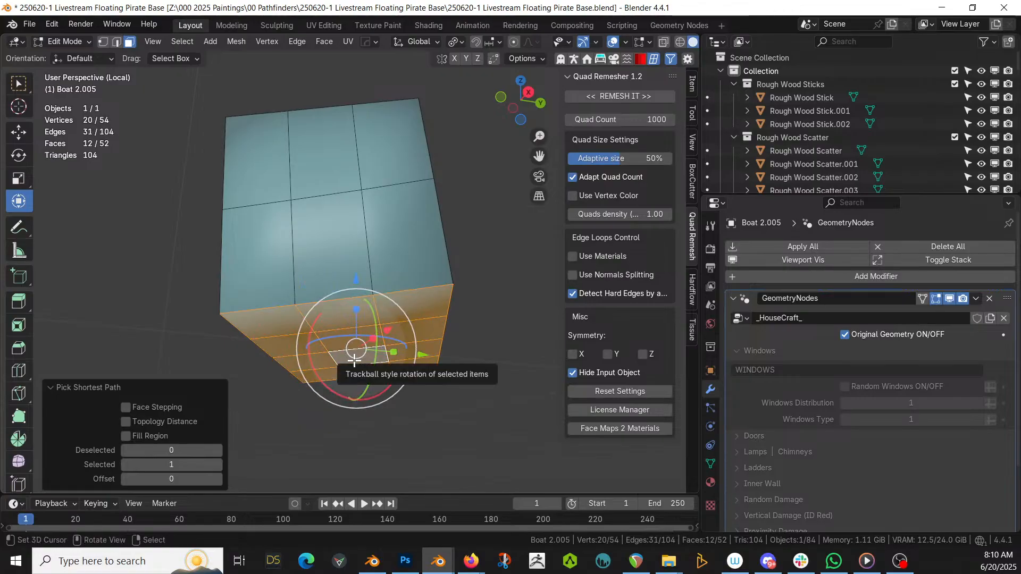
key(s)
key(z)
key(0)
key(Return)
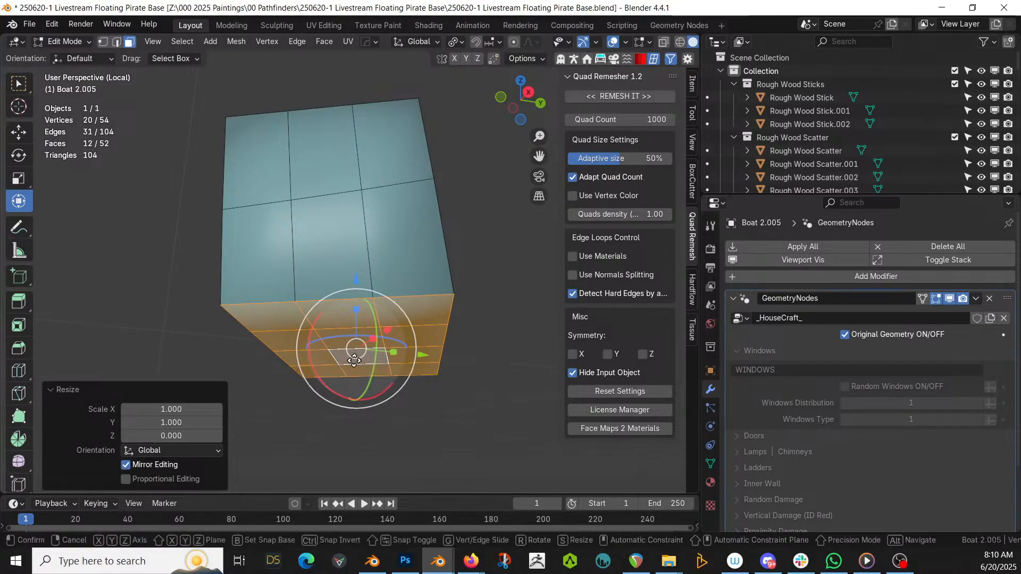
Move the flattened bottom faces down along Z by about 0.43 m
key(g)
key(z)
click(356, 375)
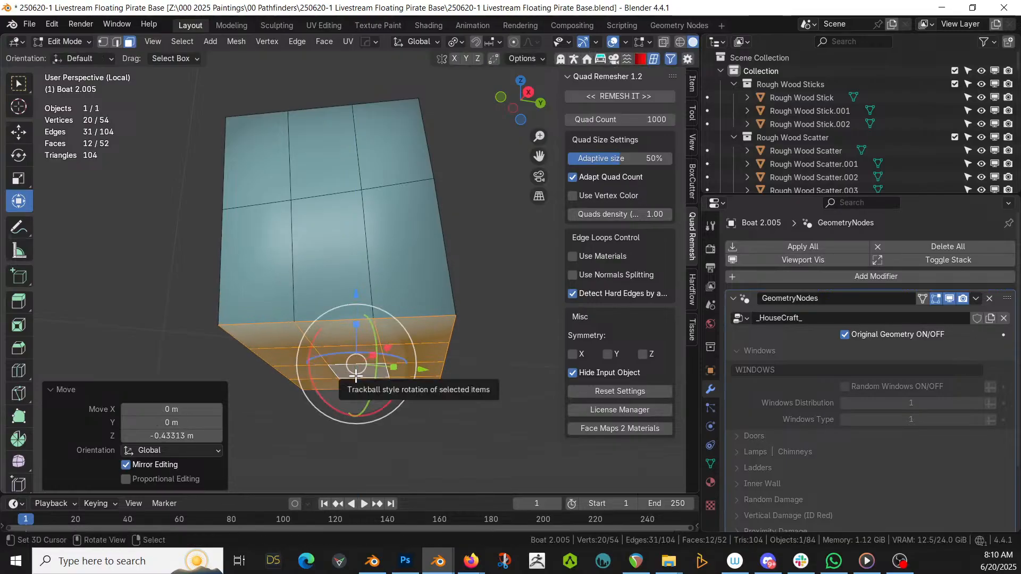
Preview the generated house outside Edit Mode by switching Original Geometry off, inspect its walls, and switch Original Geometry back on
key(Tab)
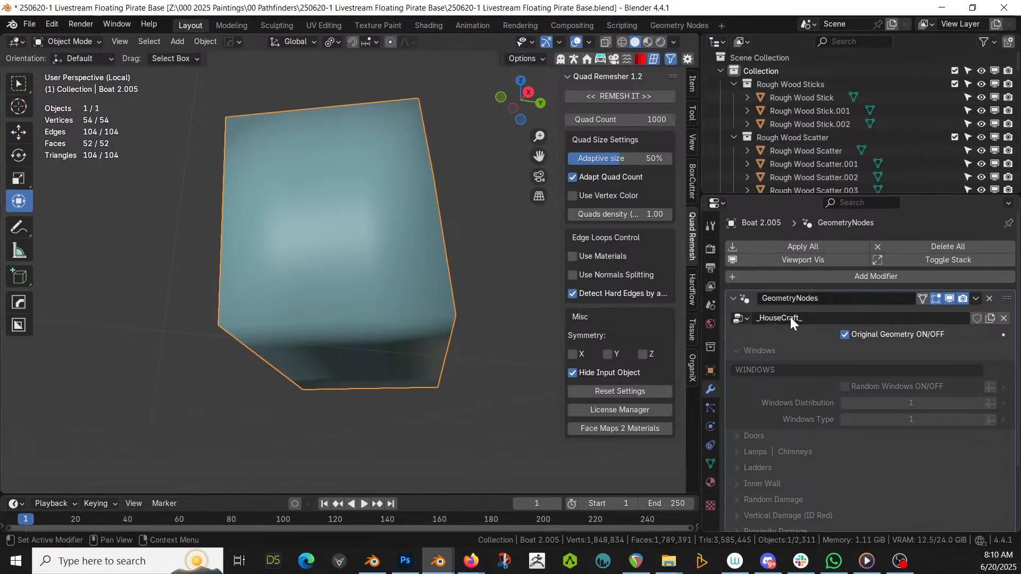
click(844, 335)
middle_drag(358, 238, 312, 302)
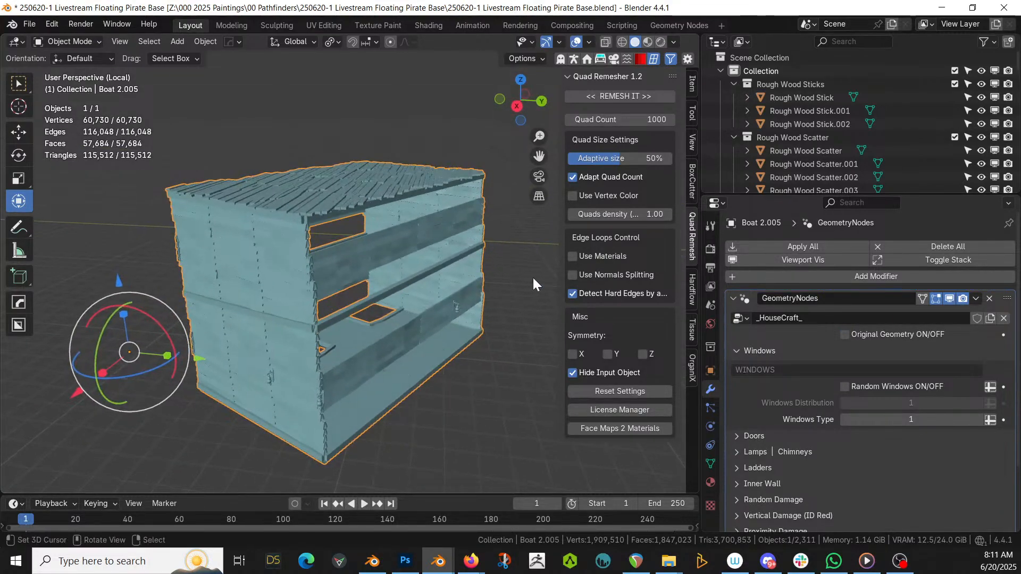
click(844, 334)
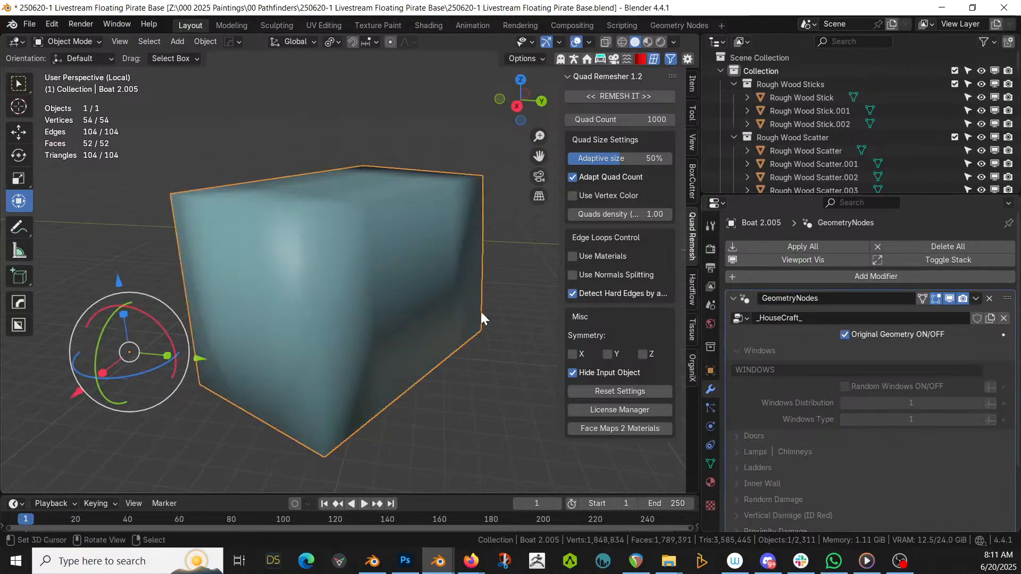
Invert the bottom-face selection in Edit Mode and delete the rest of the block, keeping only the twelve floor faces
key(Tab)
middle_drag(353, 271, 370, 240)
key(ctrl+i)
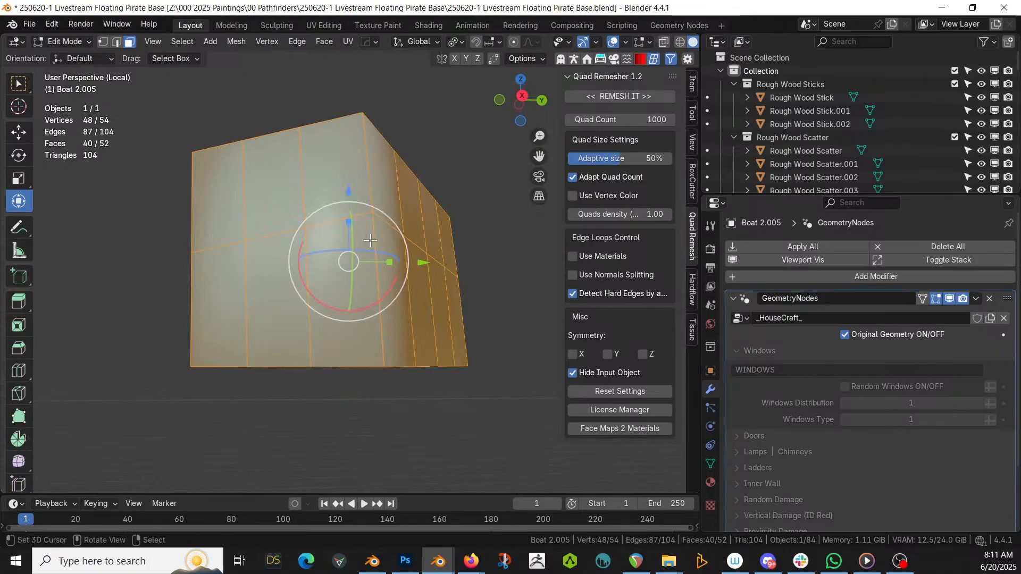
key(x)
click(370, 241)
middle_drag(369, 240, 399, 312)
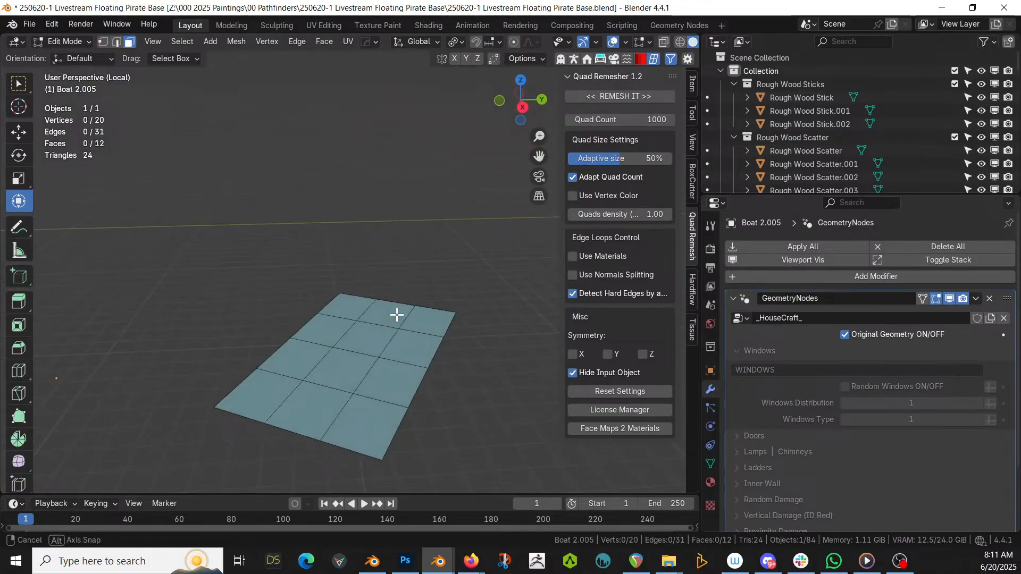
Select all twelve floor faces and extrude them with a Z move of -2.5 m
click(350, 403)
text(a)
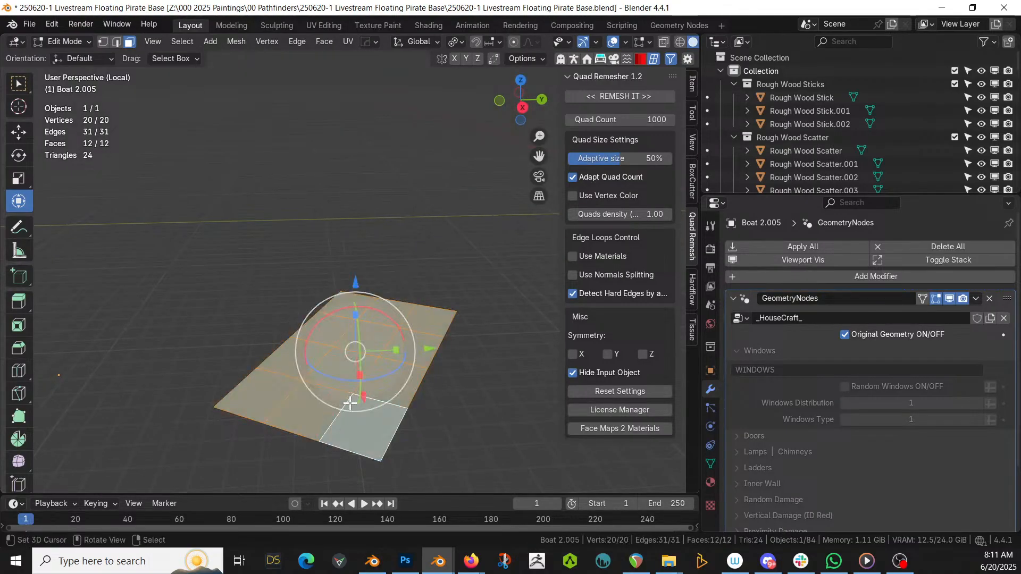
text(e2.5)
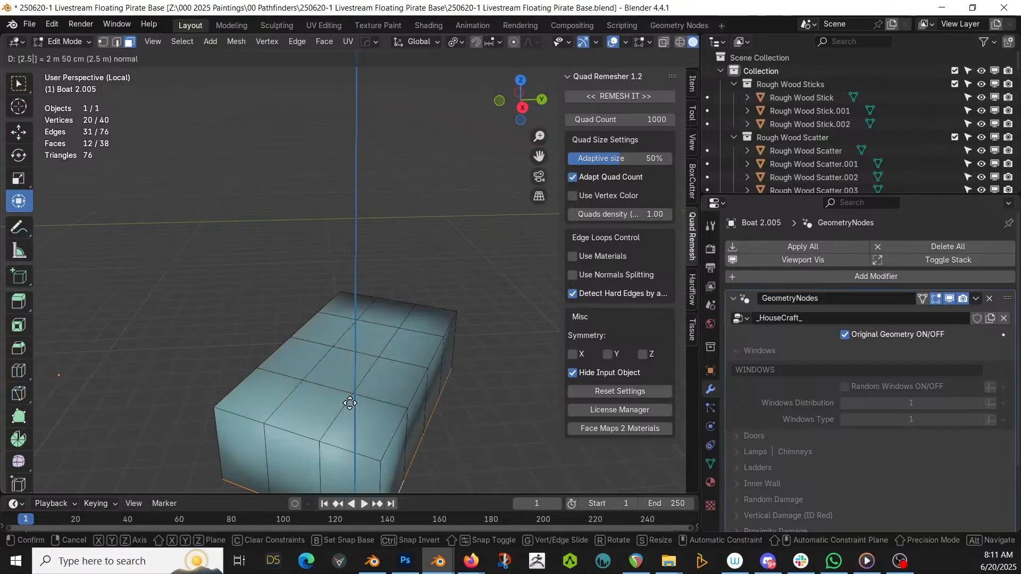
key(Escape)
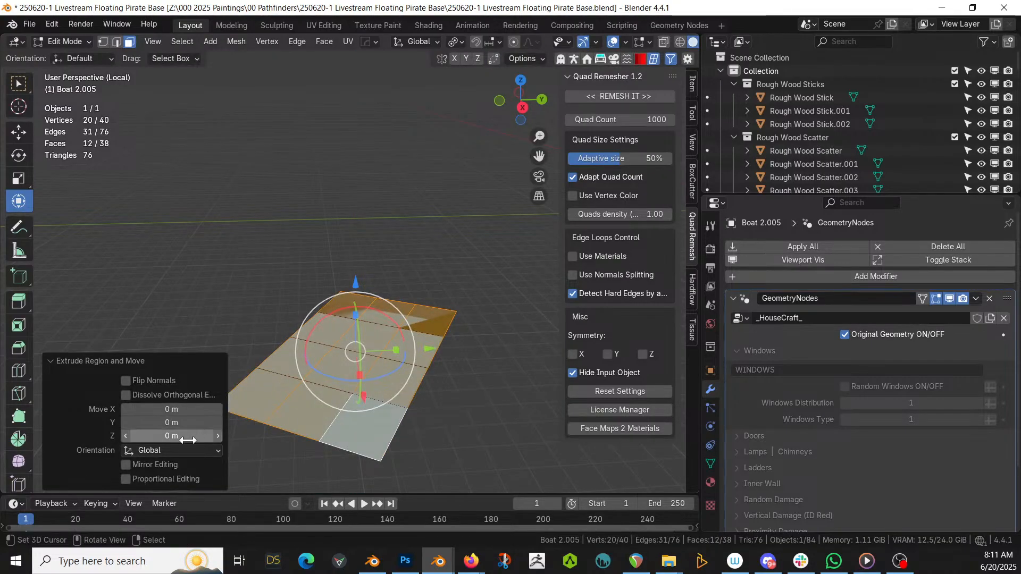
click(171, 436)
text(-)
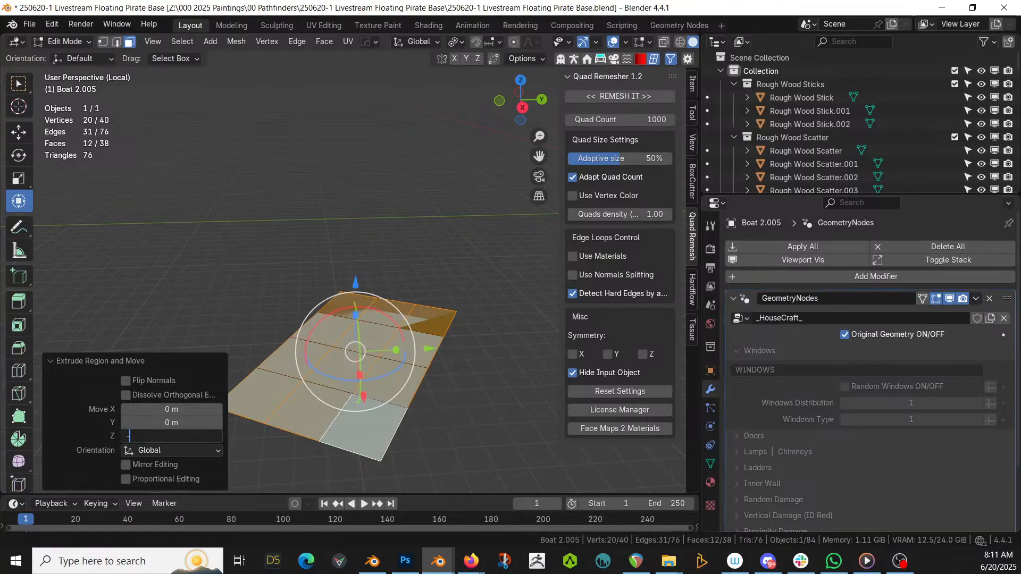
text(2.5)
key(Return)
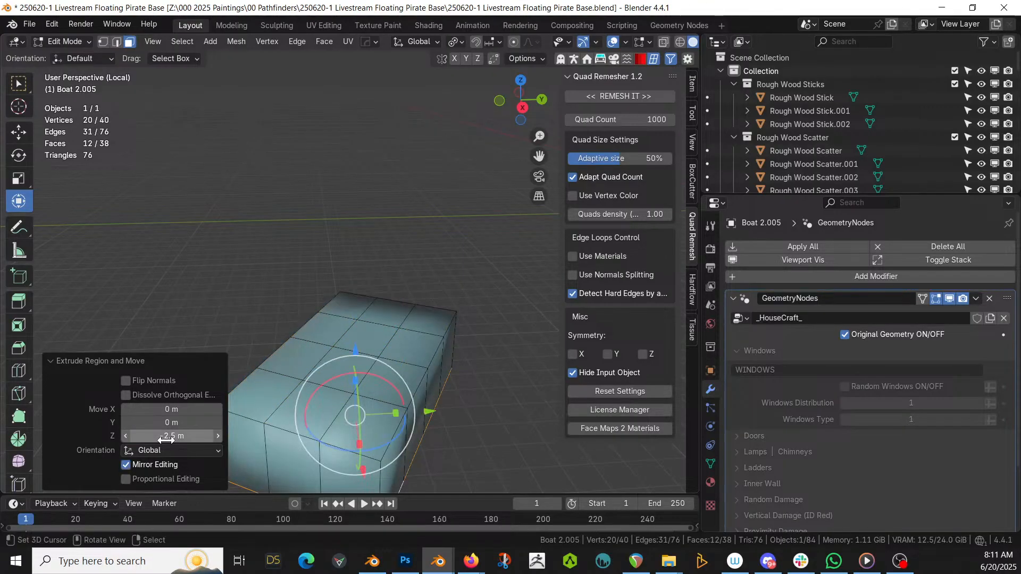
Set the extrusion's Z move to 2.5 m and repeat the extrusion once to add a second level
drag(166, 440, 153, 439)
click(154, 435)
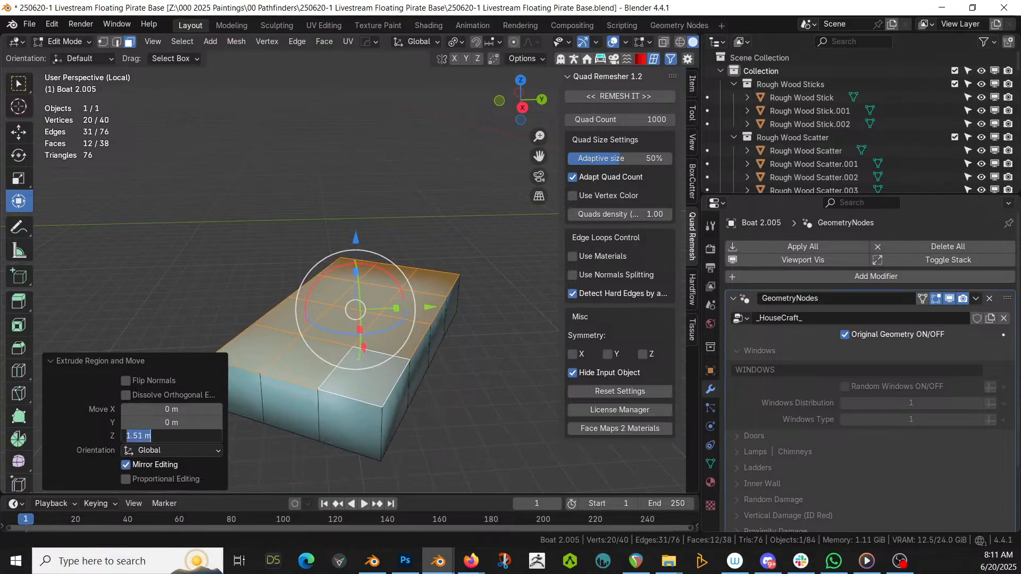
text(2.5)
key(Return)
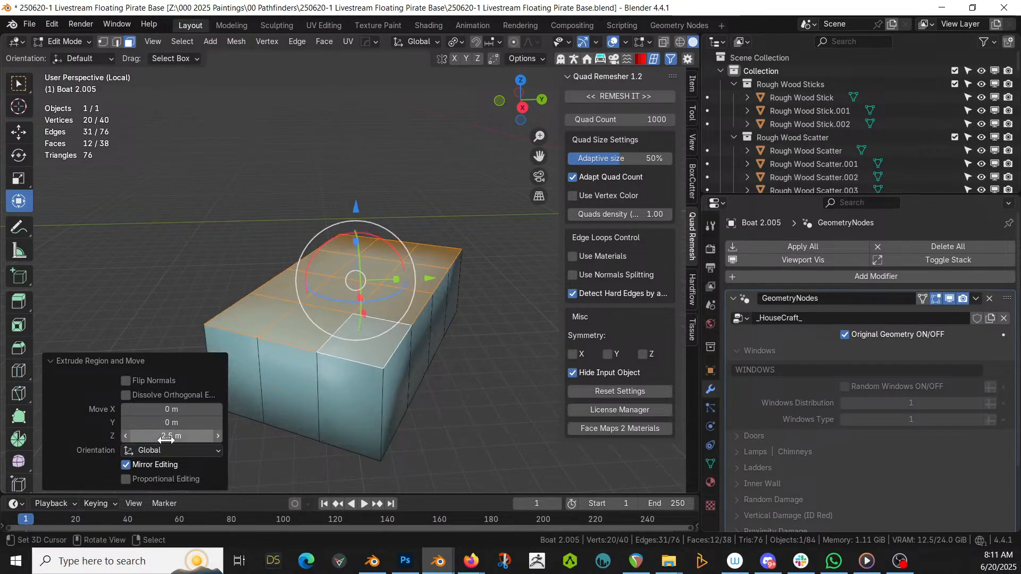
click(166, 436)
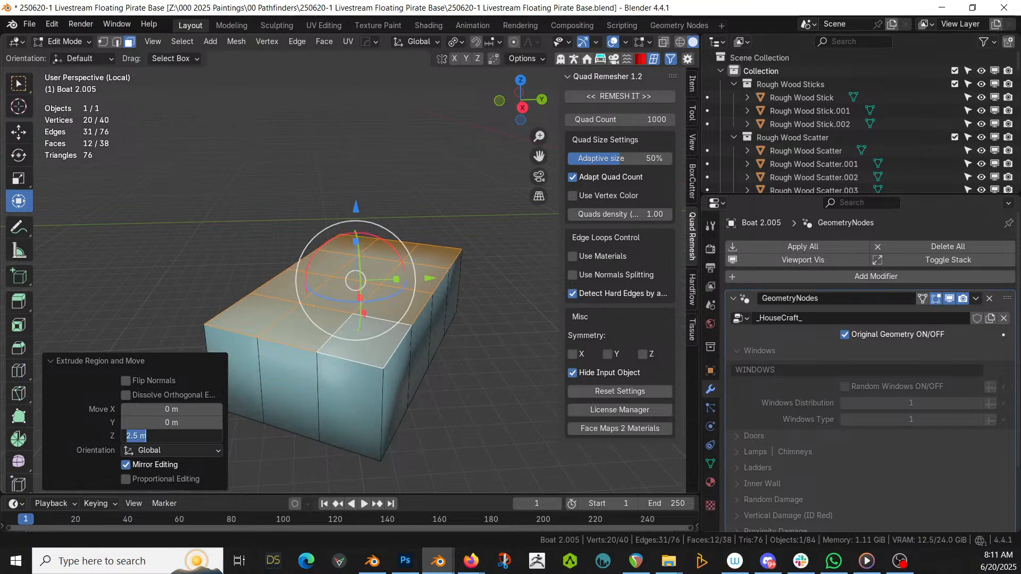
key(Return)
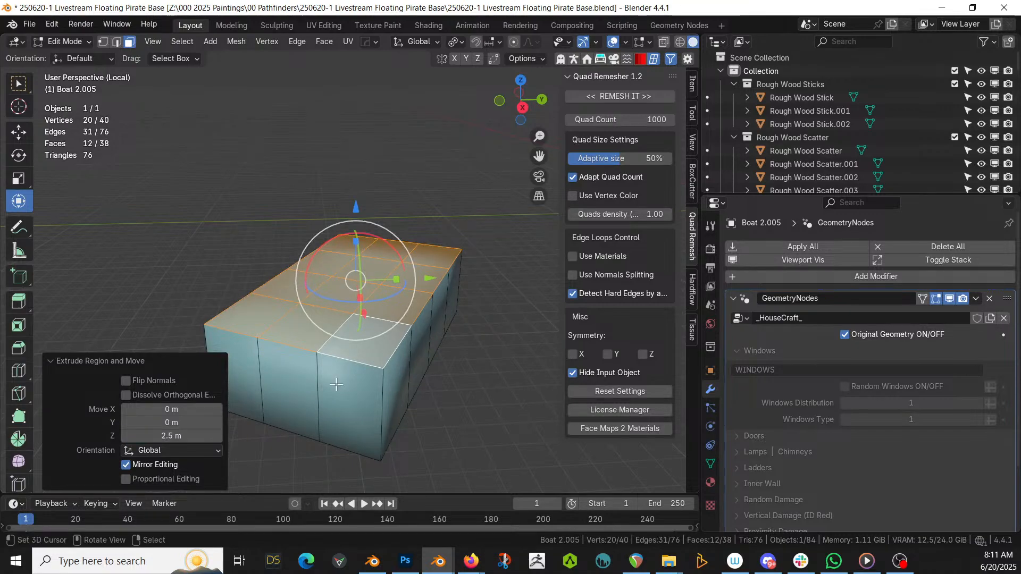
key(shift+r)
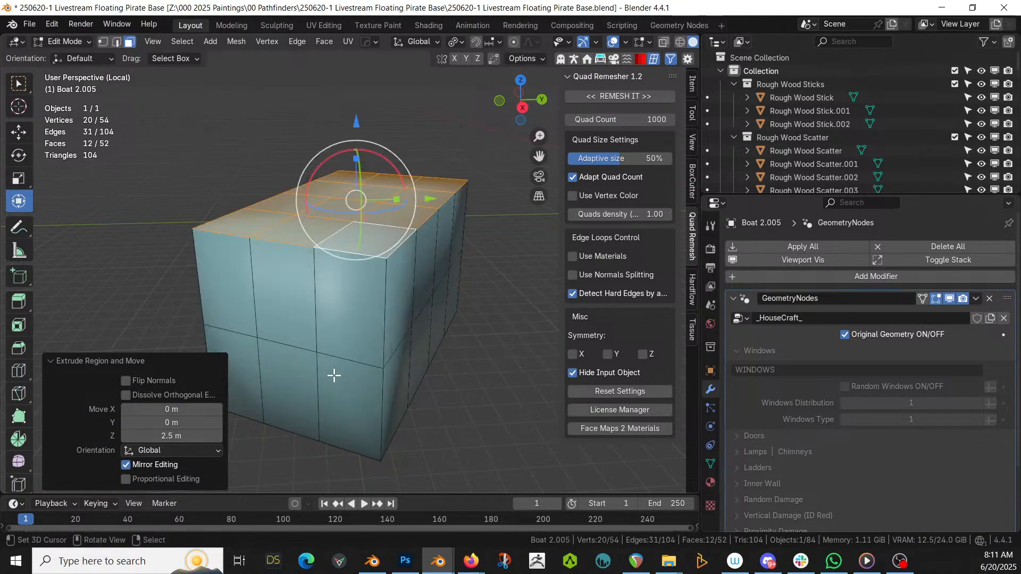
Recalculate the normals of all the block's faces to point outward, using the Face Orientation overlay as a check
key(Tab)
key(alt+v)
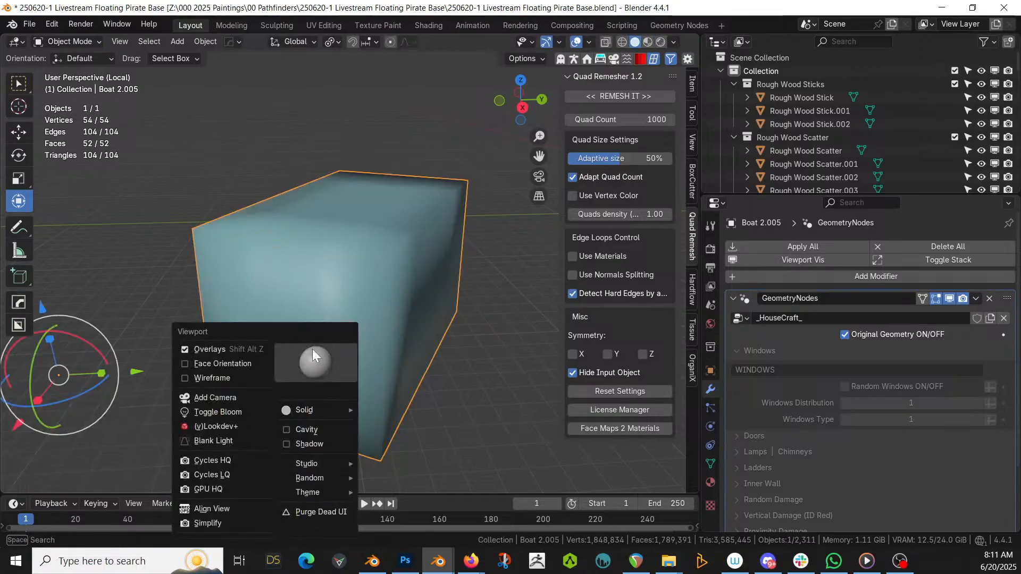
click(248, 364)
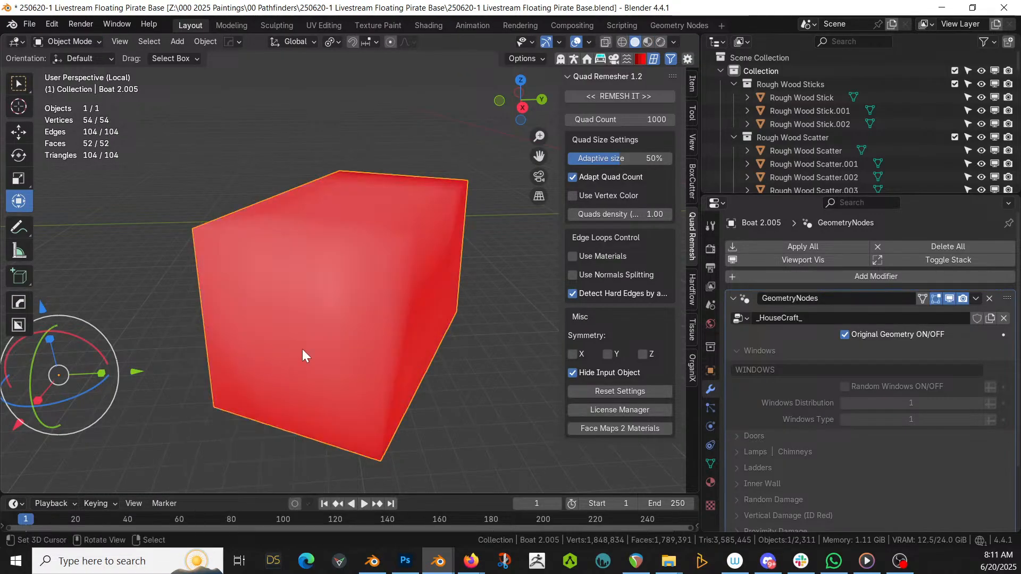
key(Tab)
key(a)
key(shift+n)
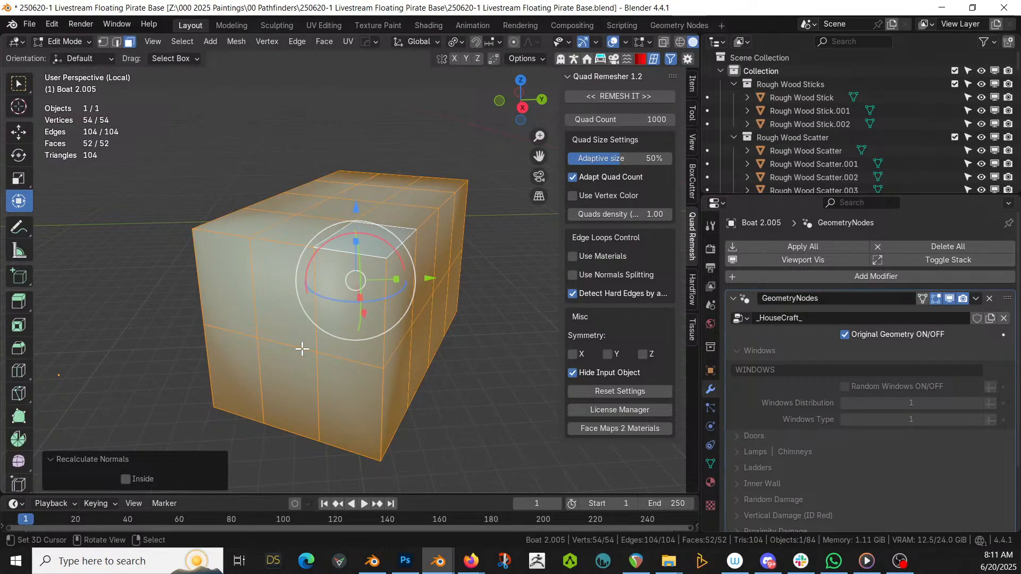
key(Tab)
right_click(302, 348)
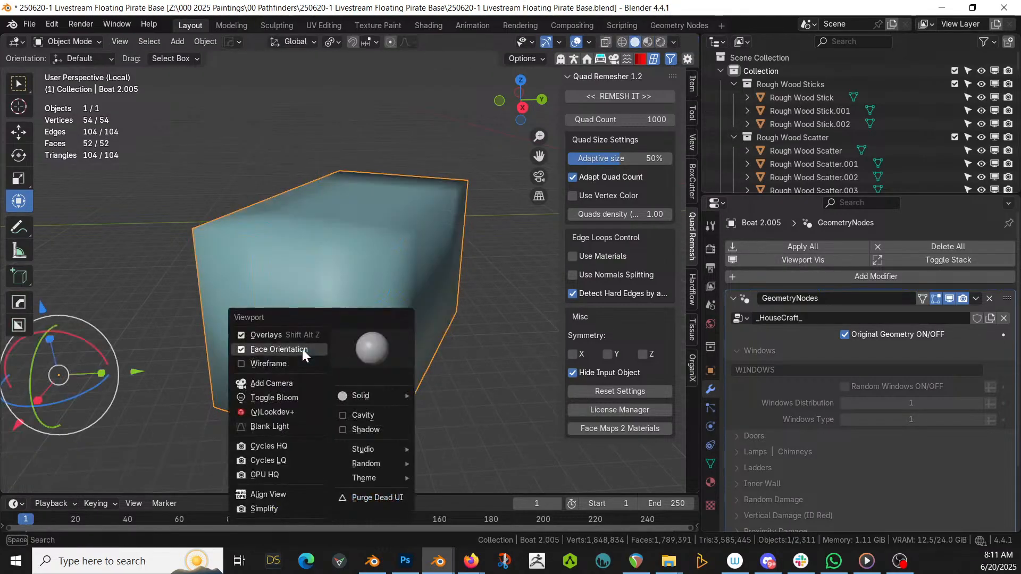
Turn off Original Geometry to generate the wooden house, and leave local view to check its walls on the boat
click(843, 335)
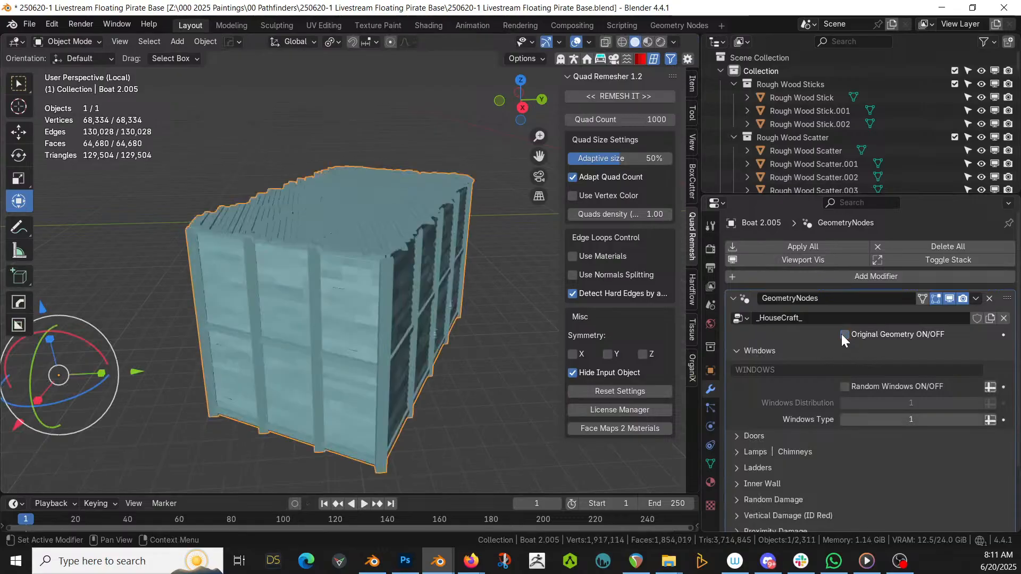
middle_drag(278, 239, 226, 266)
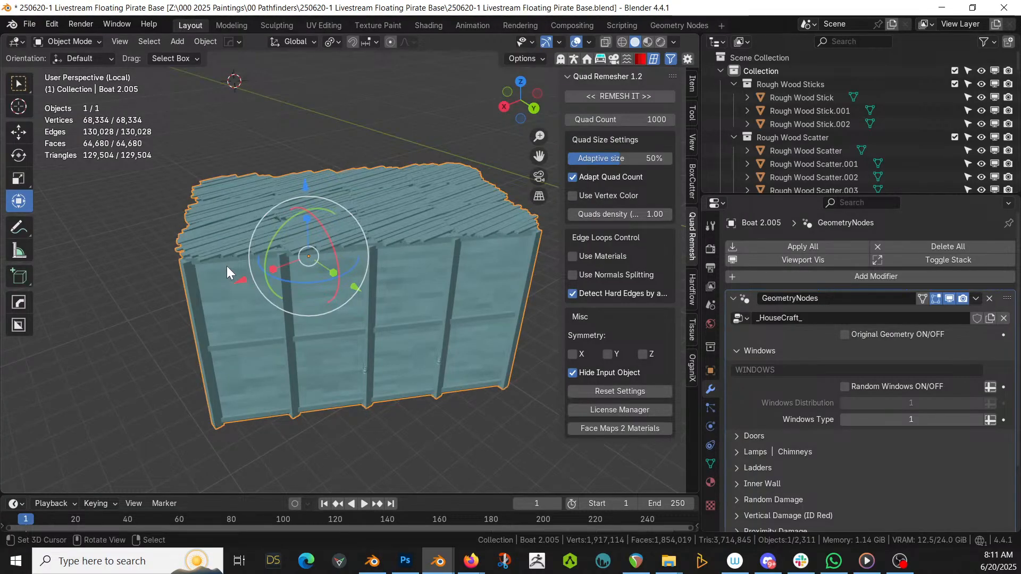
key(KP_Divide)
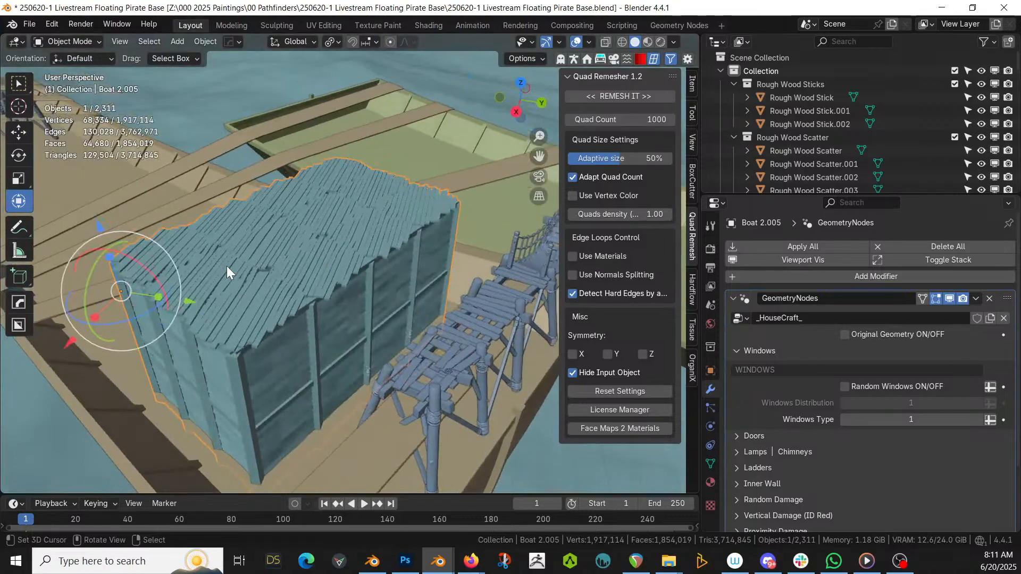
middle_drag(283, 270, 314, 248)
scroll(330, 256, up, 3)
middle_drag(244, 247, 336, 178)
scroll(321, 155, down, 5)
scroll(335, 183, up, 6)
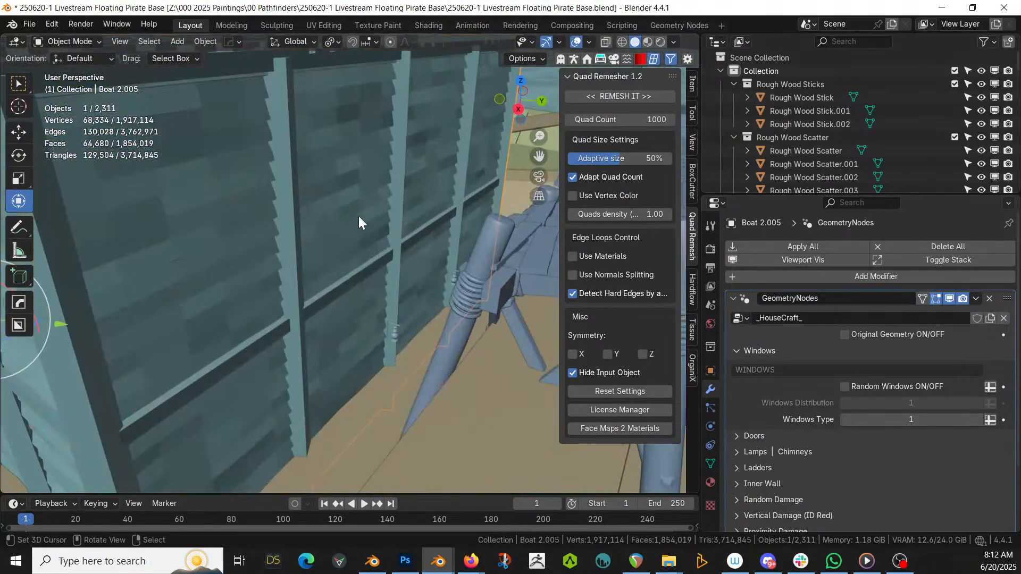
Enter Edit Mode on the house block and turn on Original Geometry to expose its base mesh
key(Tab)
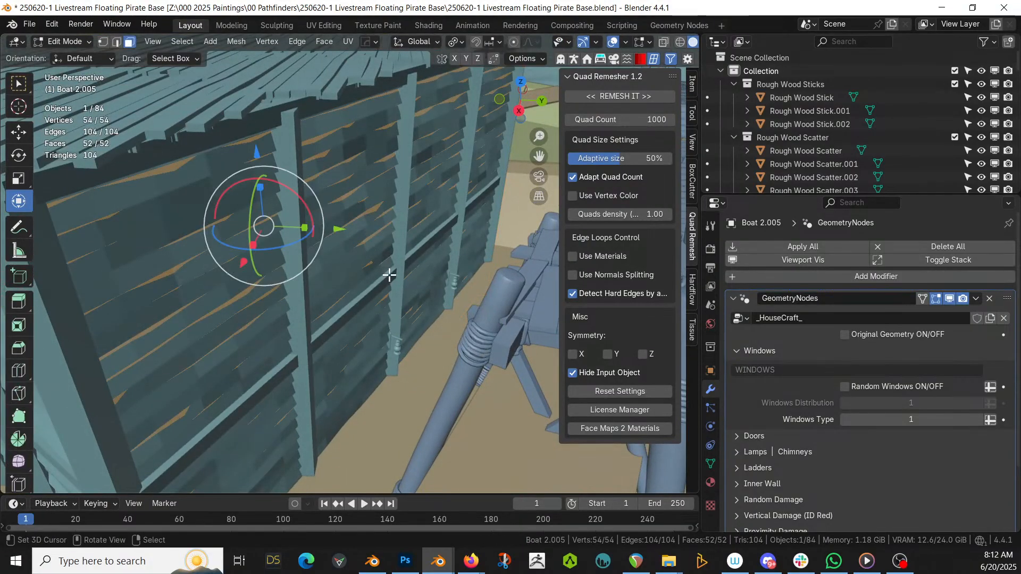
click(845, 334)
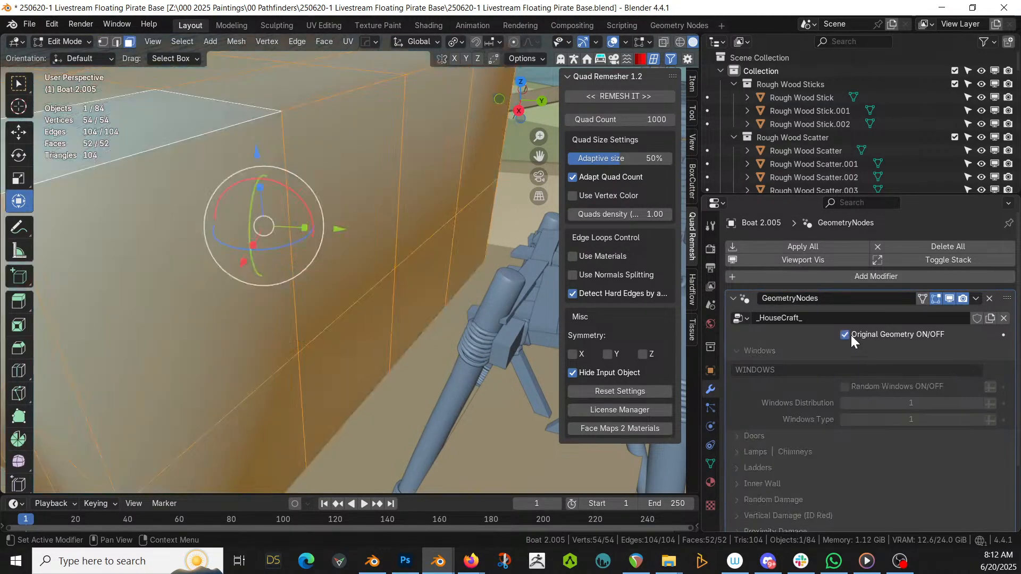
middle_drag(413, 283, 365, 296)
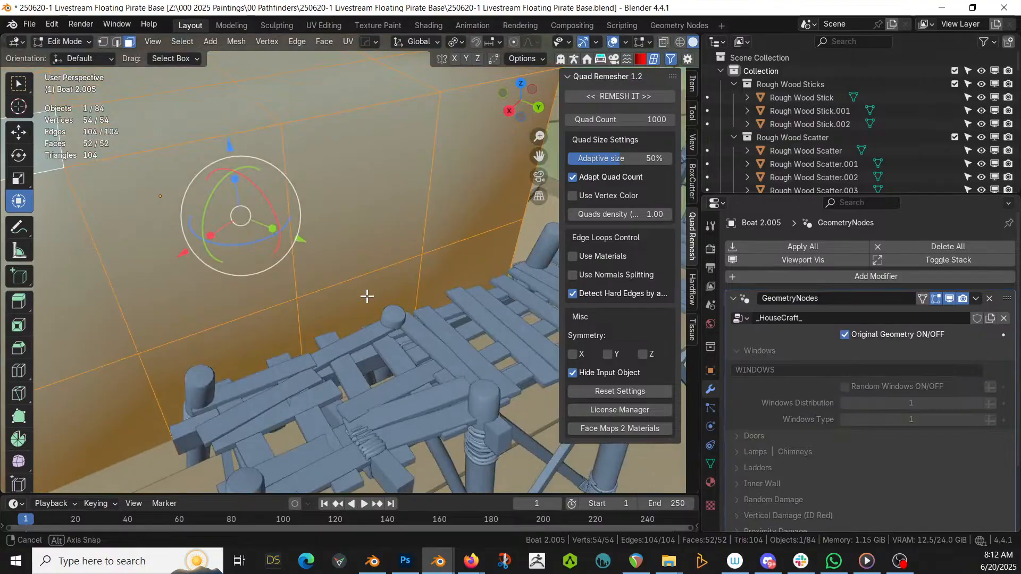
Duplicate the mid-height wall edge facing the walkway in place and separate the copy into its own object
click(243, 316)
key(2)
click(244, 317)
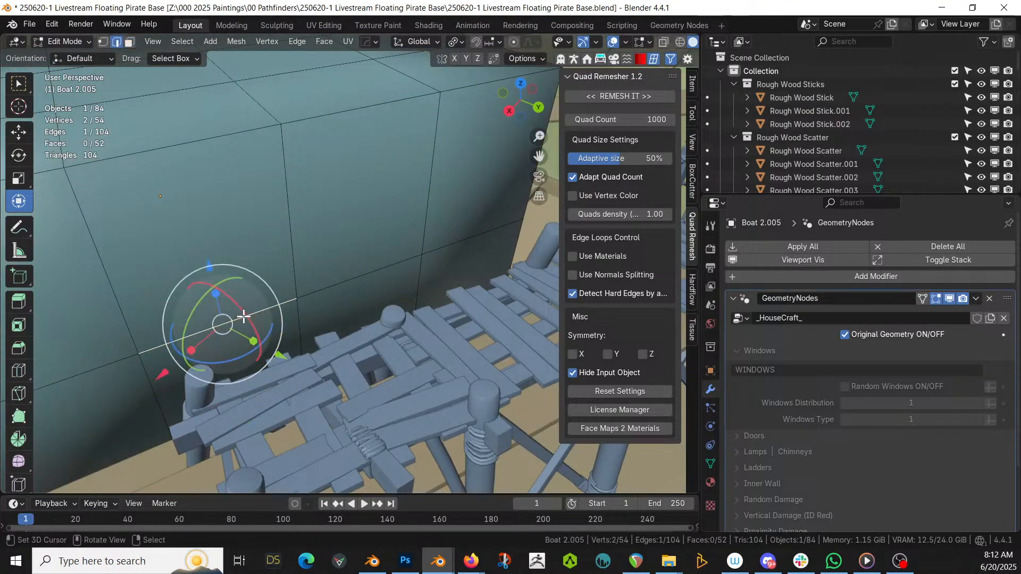
middle_drag(244, 316, 296, 317)
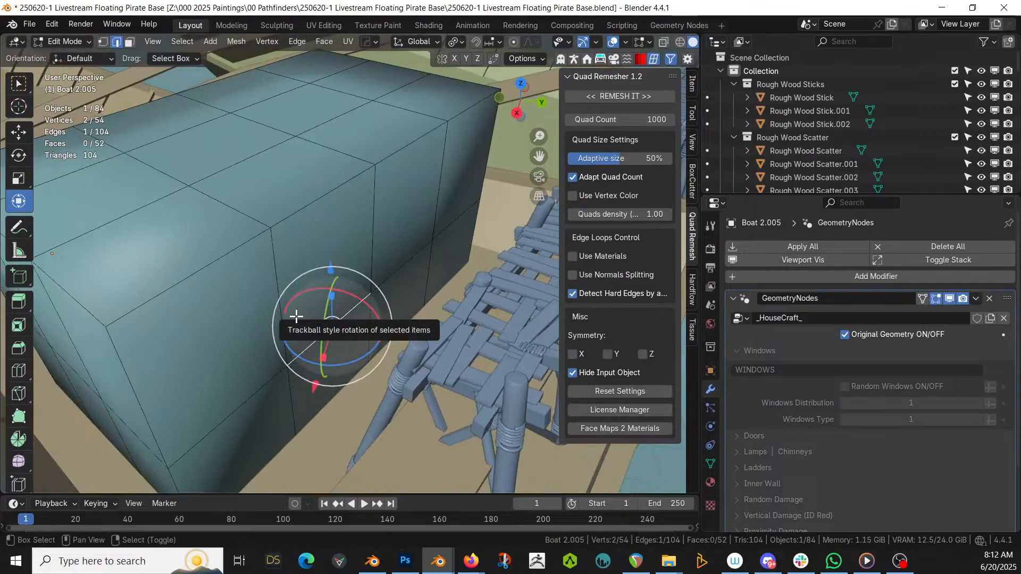
key(shift+d)
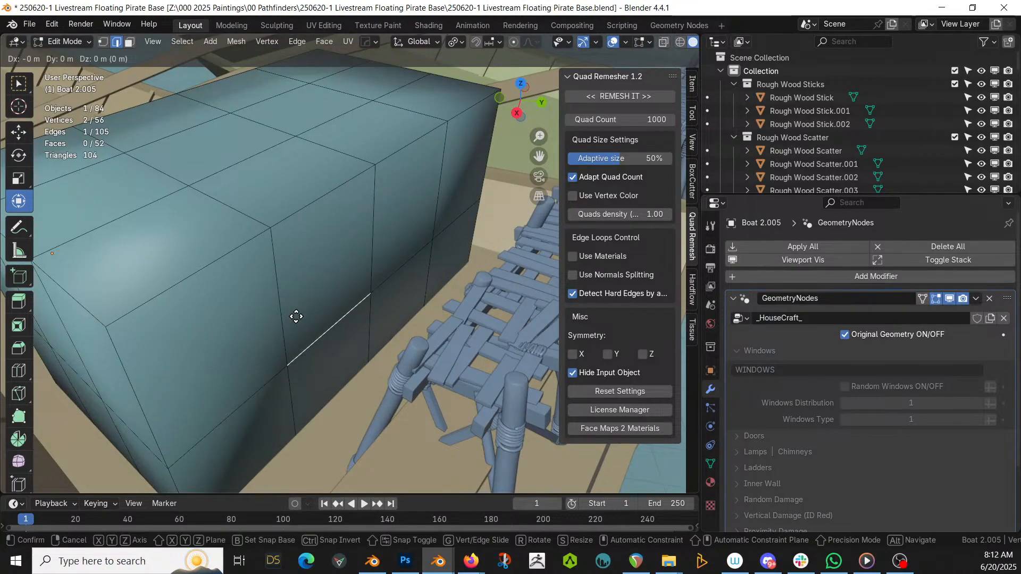
right_click(296, 317)
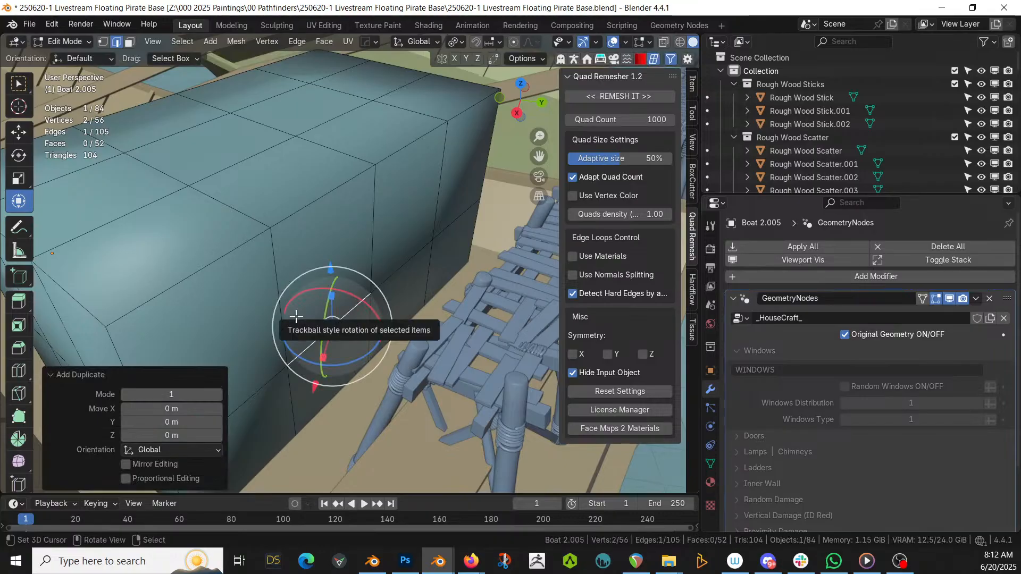
key(p)
click(295, 315)
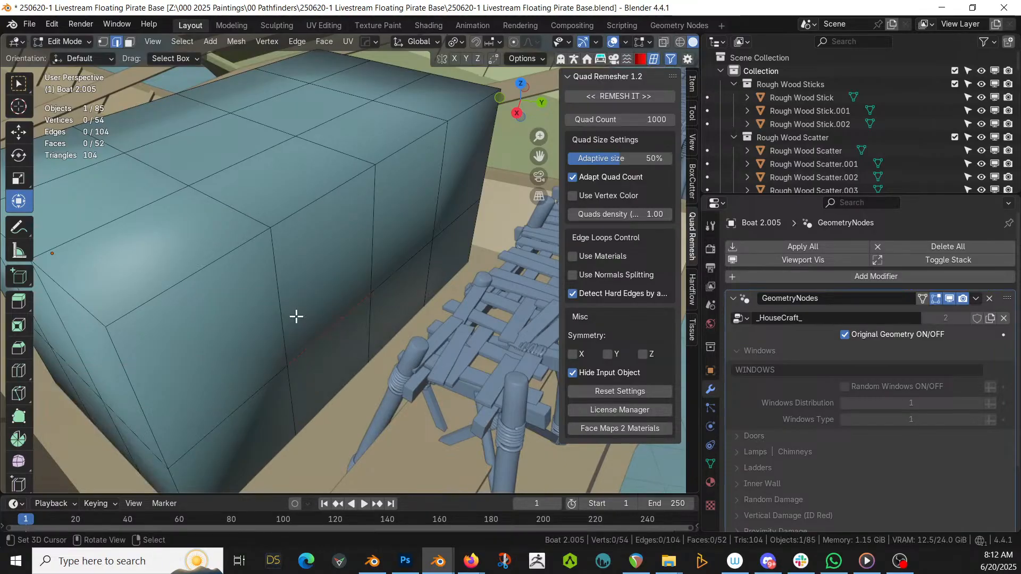
Join the separated edge into the Platform Generator walkway object
key(Tab)
click(336, 325)
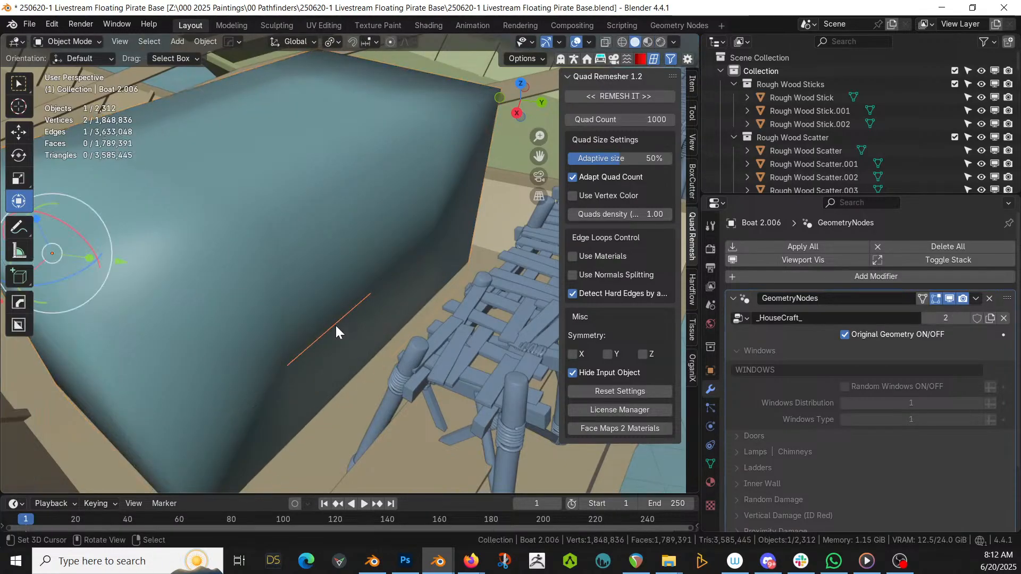
click(458, 356)
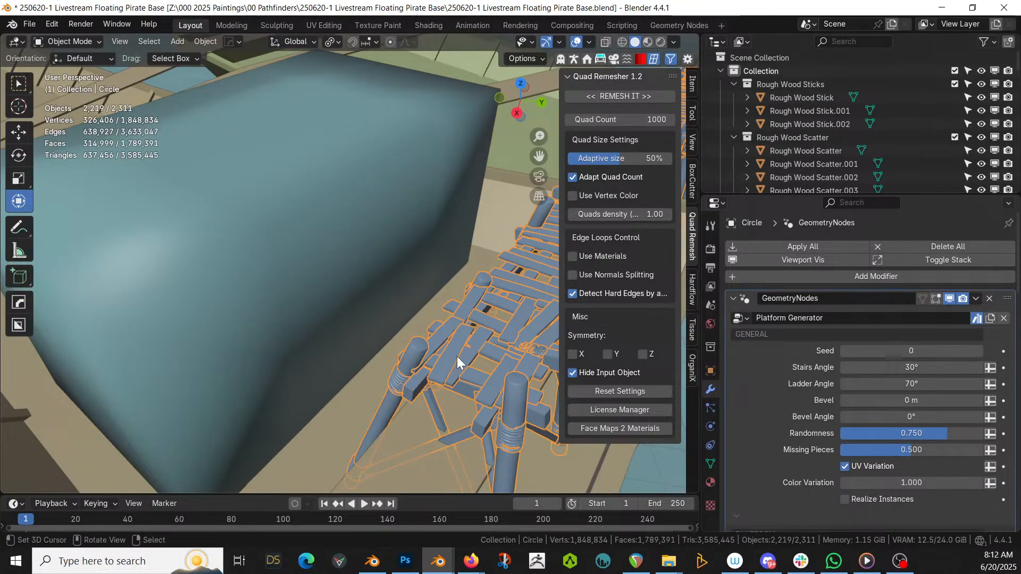
click(458, 356)
Fill a face between the walkway's nearest side edge and the joined edge to connect the platform to the house wall
key(Tab)
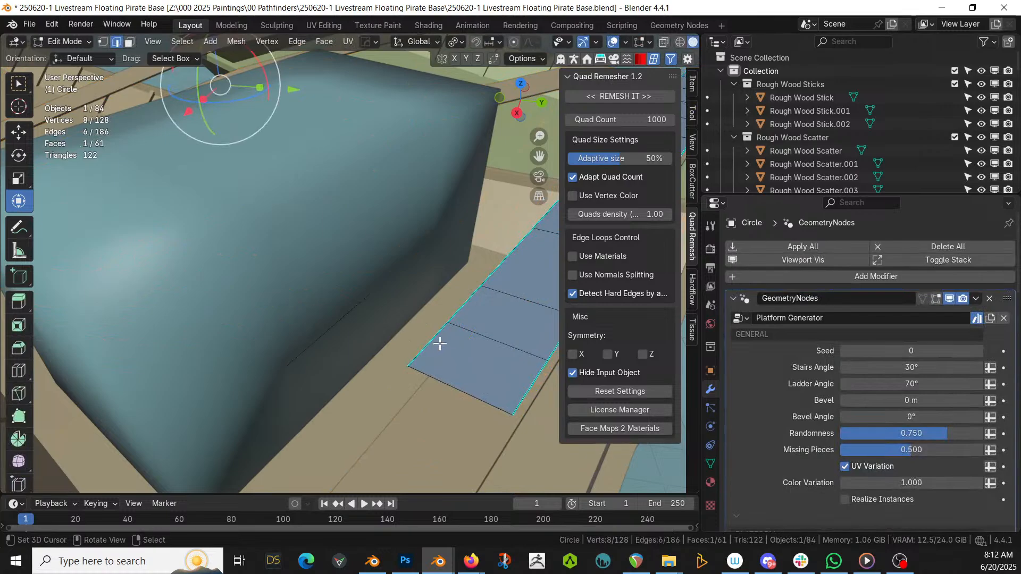
click(428, 342)
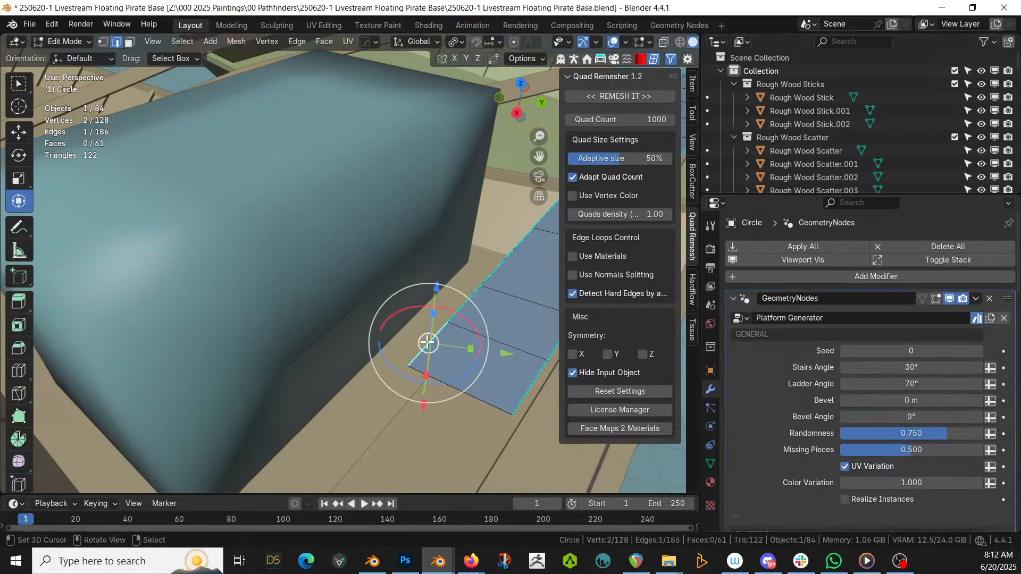
shift+click(330, 327)
key(f)
key(Tab)
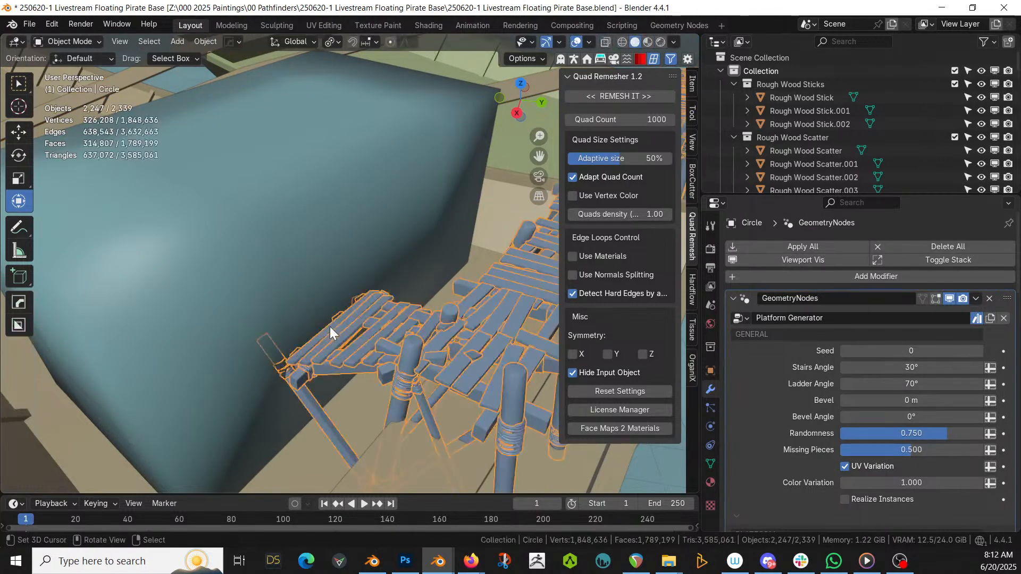
middle_drag(329, 327, 357, 311)
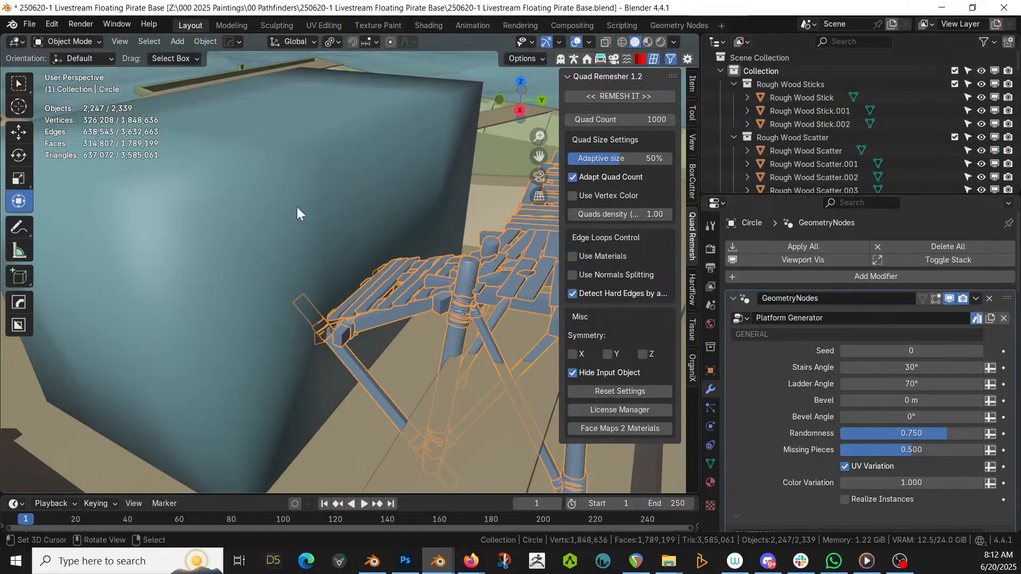
Select the block's upper-level wall face at the new platform section and remove the Bricks material slot from the object
click(296, 171)
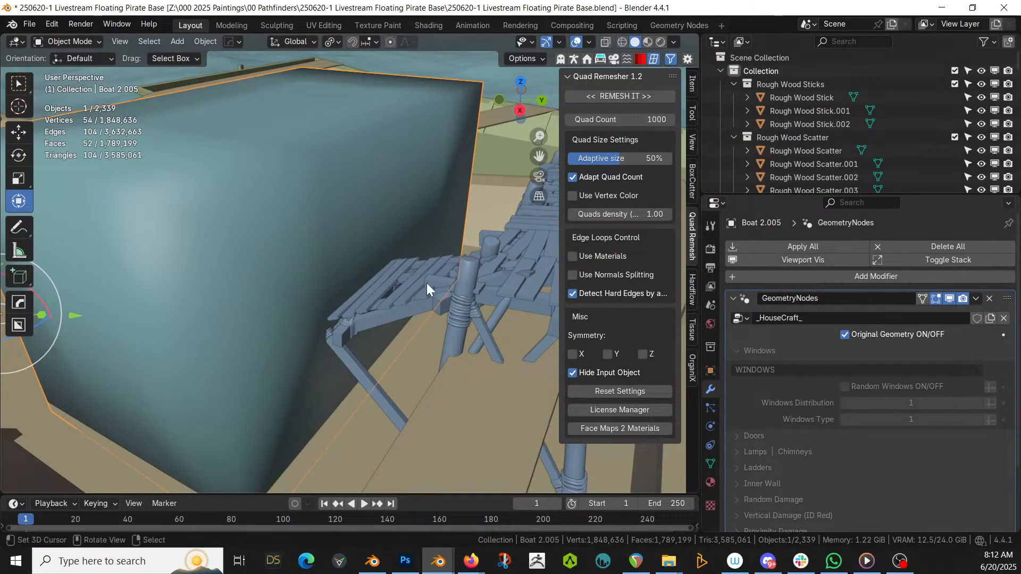
key(Tab)
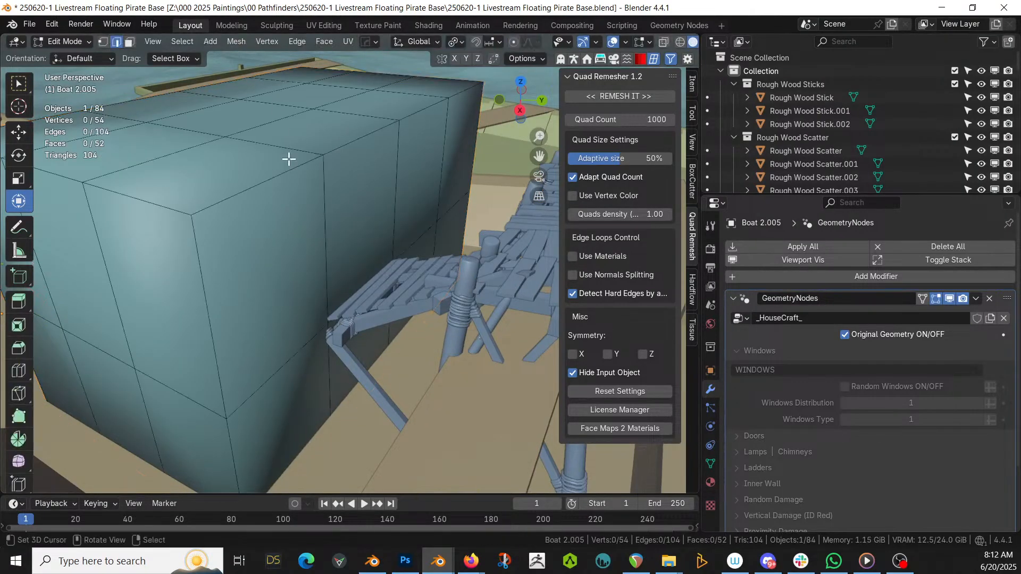
click(349, 227)
click(710, 482)
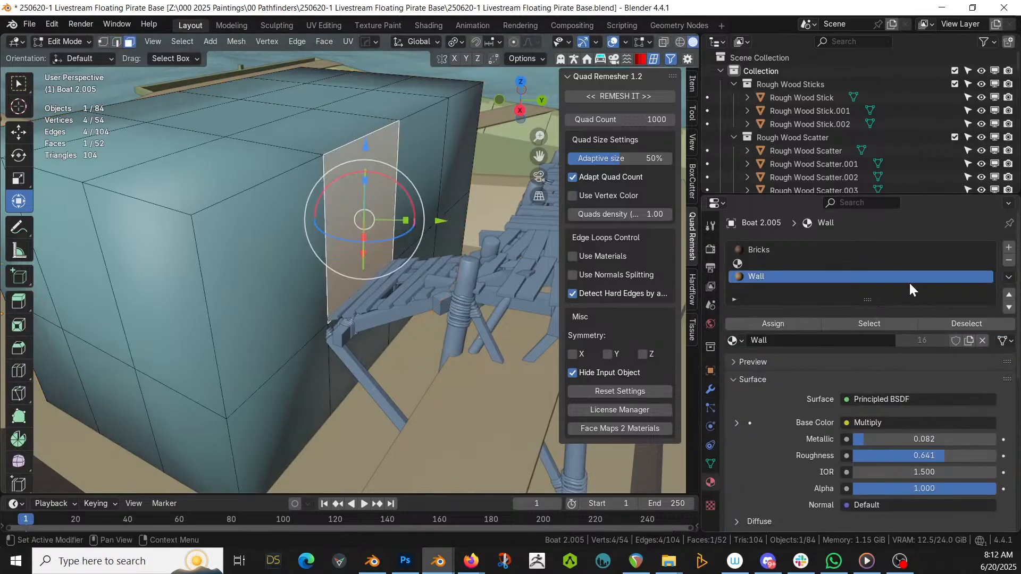
click(764, 251)
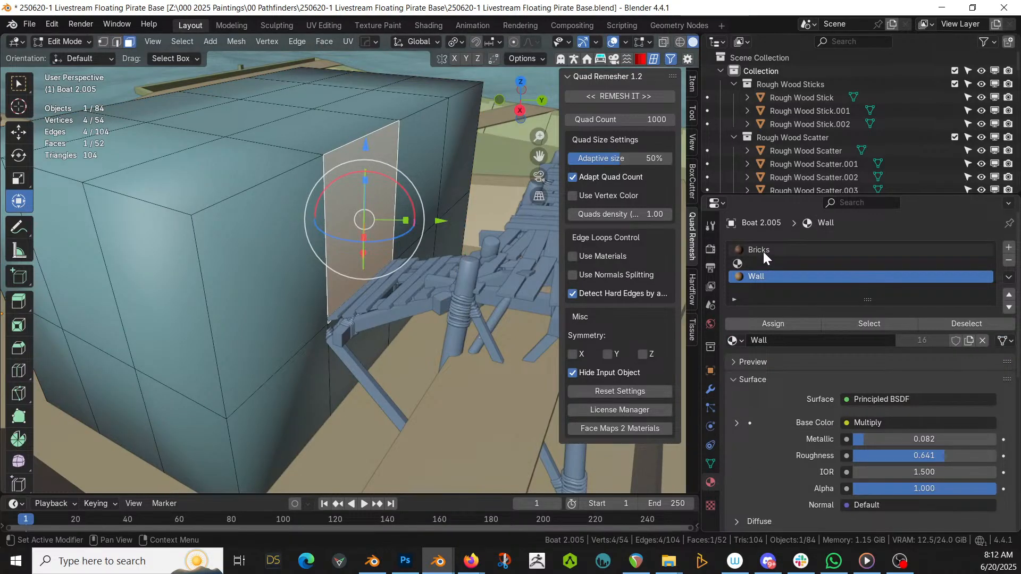
click(1008, 260)
key(Tab)
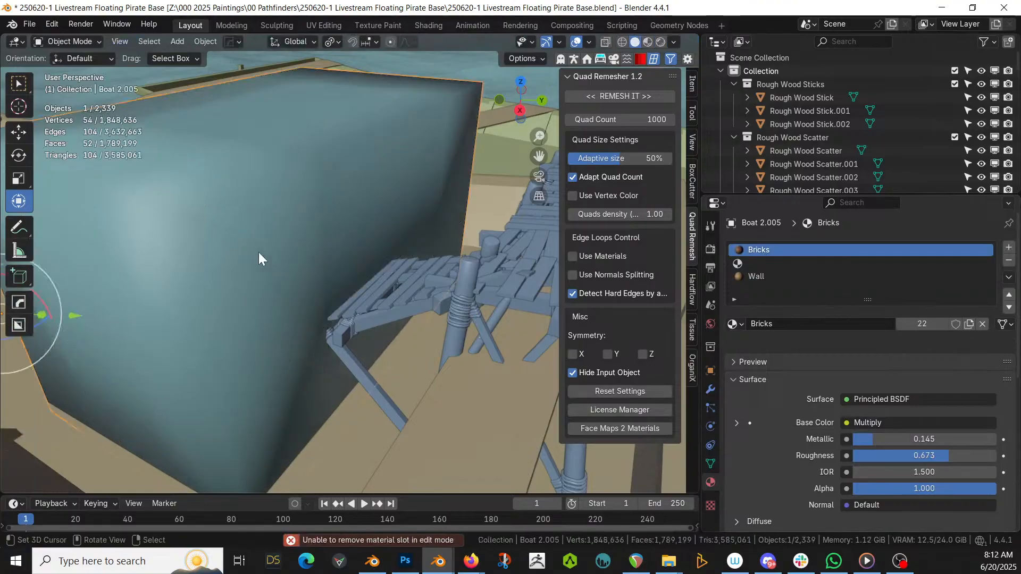
click(1009, 260)
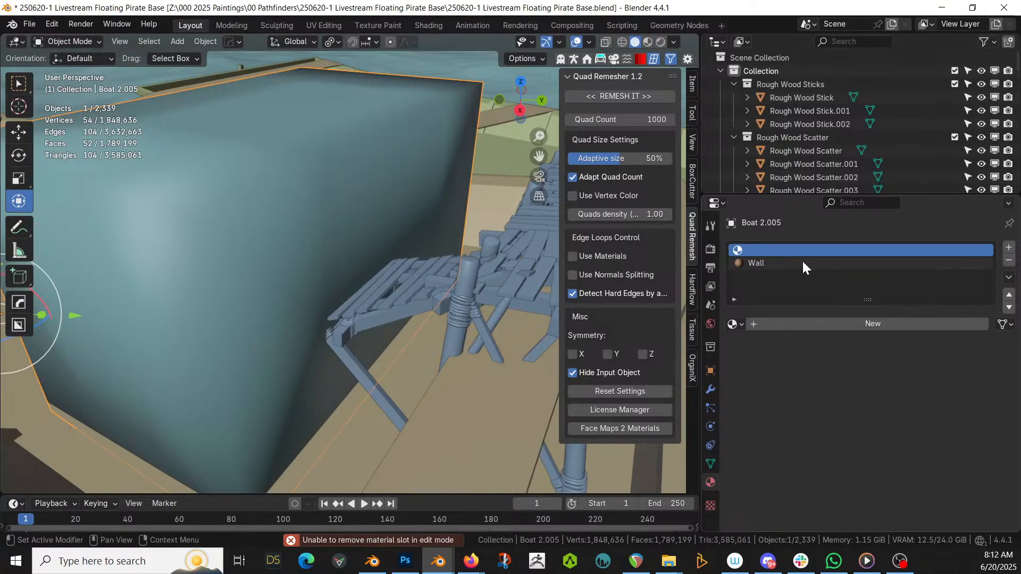
Replace the Wall slot's material with ID Orange (Door) and return to editing the selected wall face
click(795, 262)
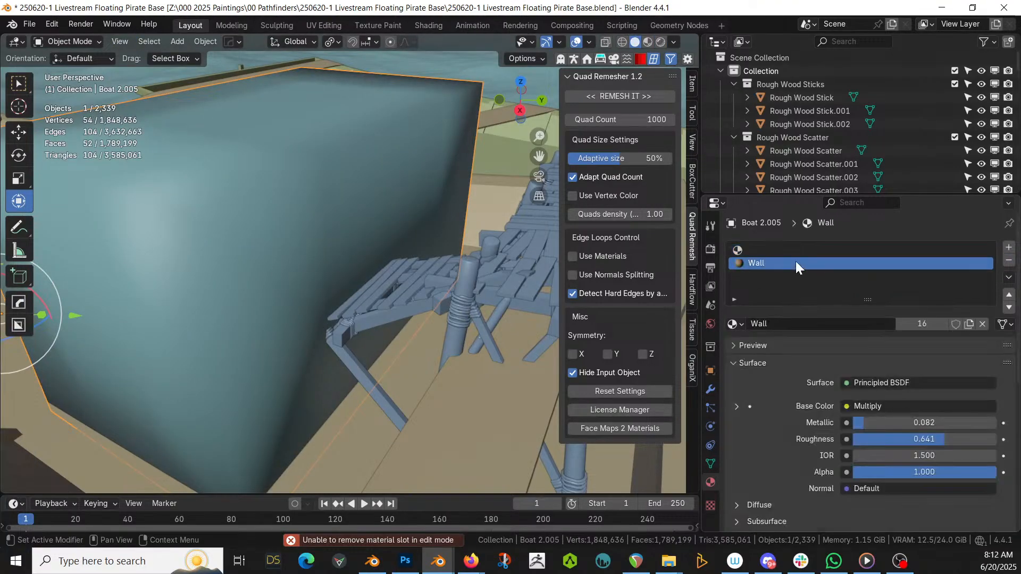
click(741, 325)
text(id)
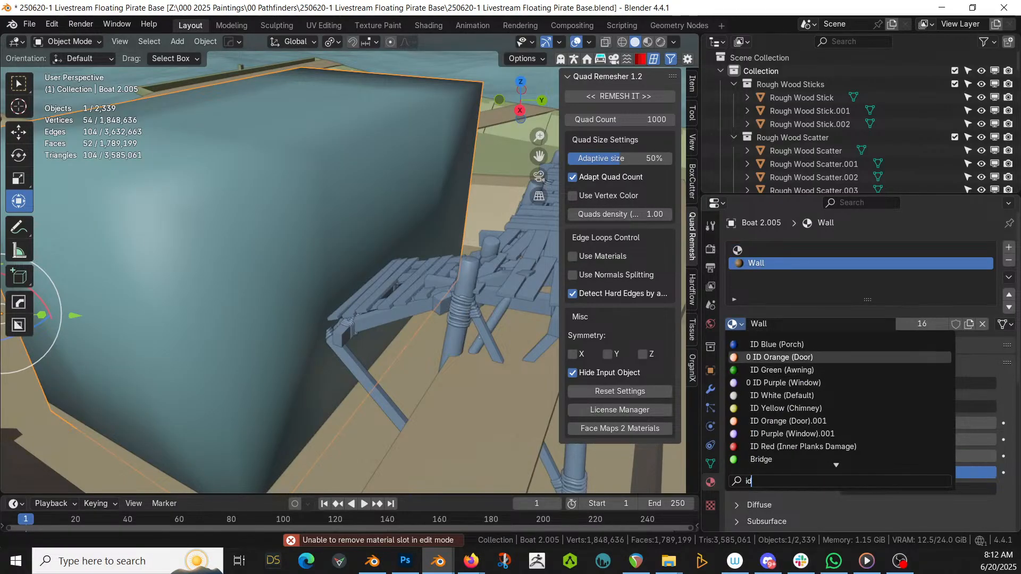
click(797, 356)
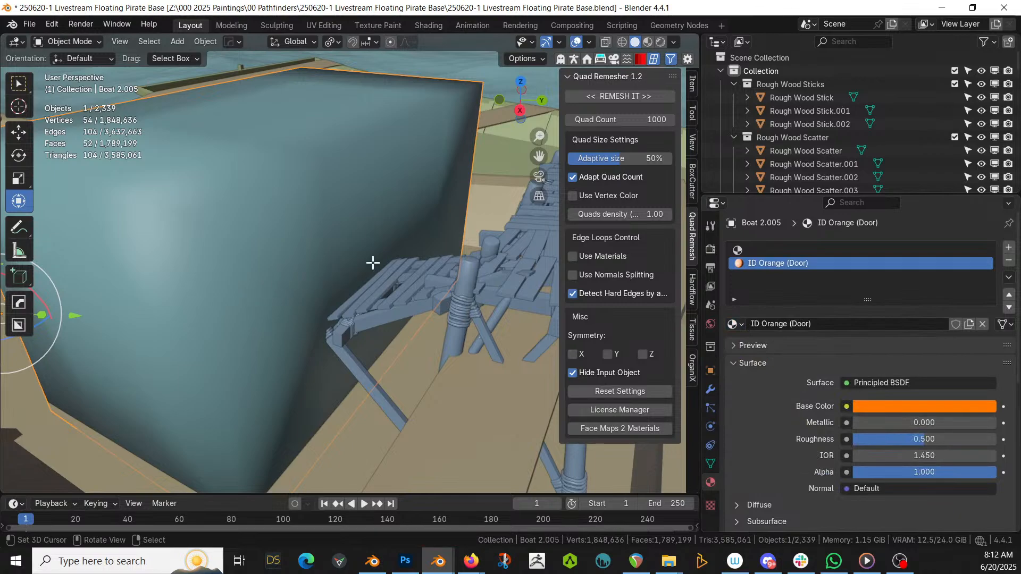
key(Tab)
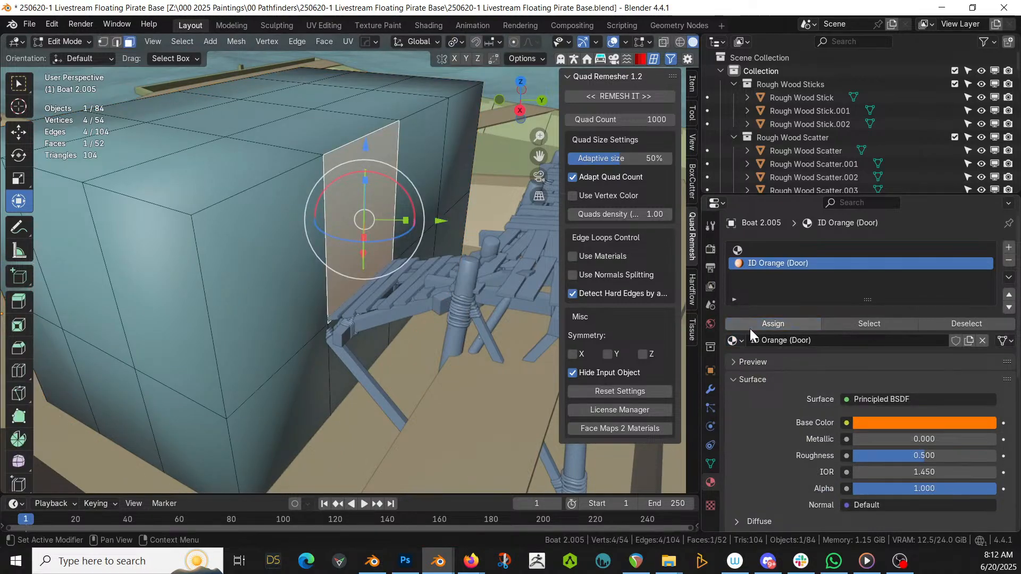
Turn off Original Geometry to inspect the generated house wall at the walkway
click(710, 389)
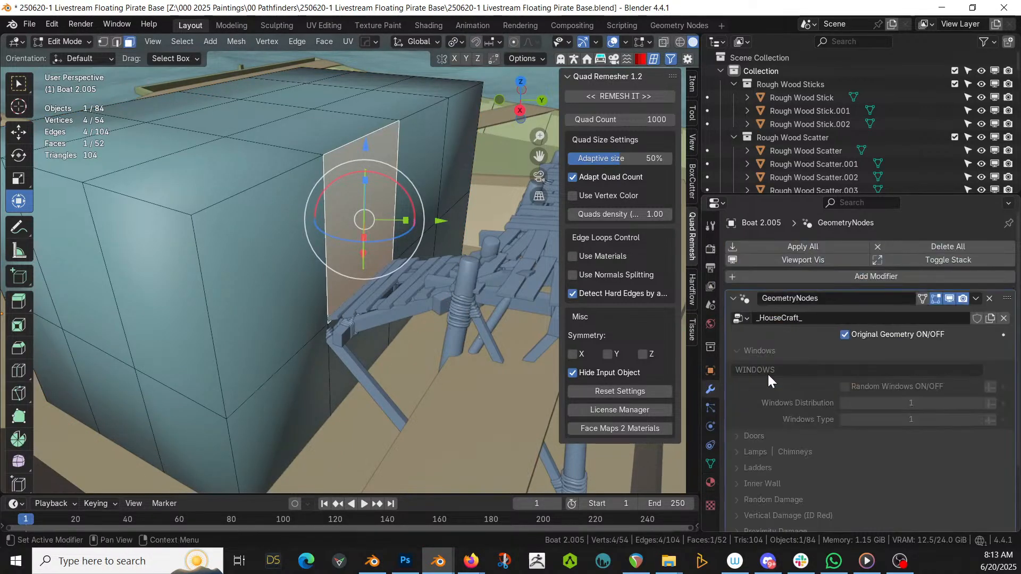
click(845, 333)
middle_drag(408, 195, 319, 214)
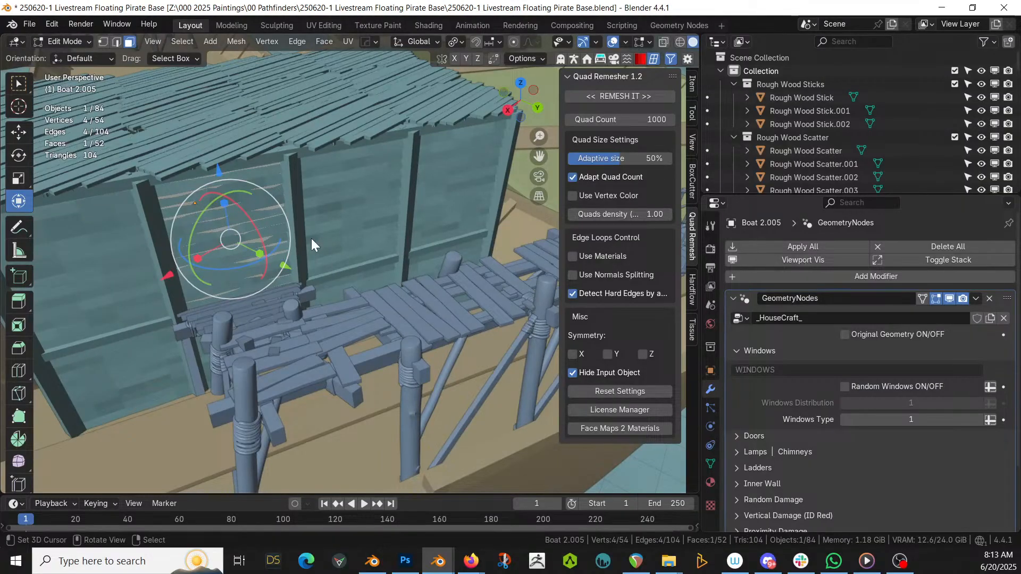
key(Tab)
key(Tab)
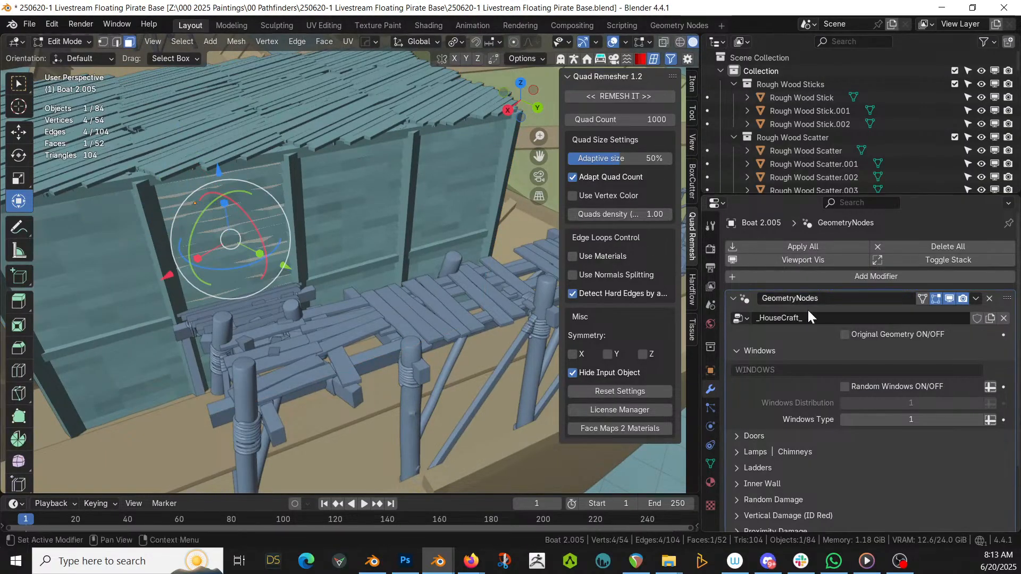
Turn on Original Geometry and slide the edge loop on the near side of the door face outward by a factor of about -0.188
click(845, 335)
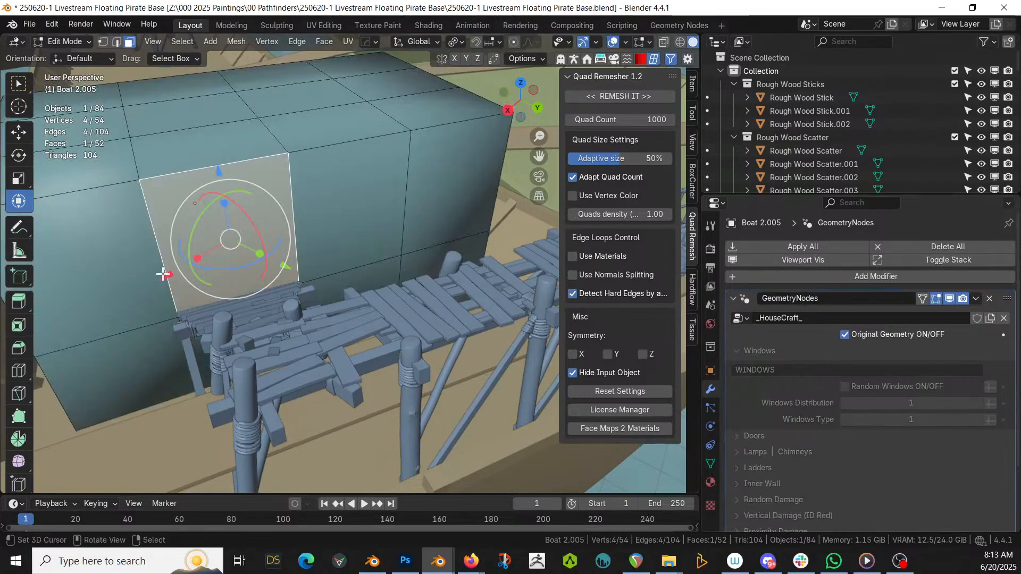
key(2)
right_click(161, 256)
key(alt+a)
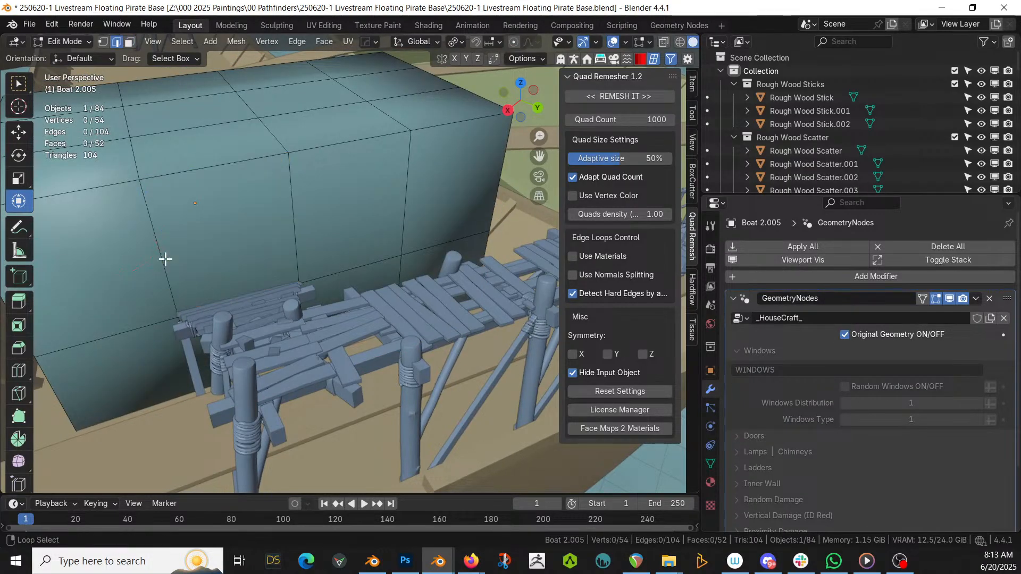
alt+right_click(165, 259)
key(g)
key(g)
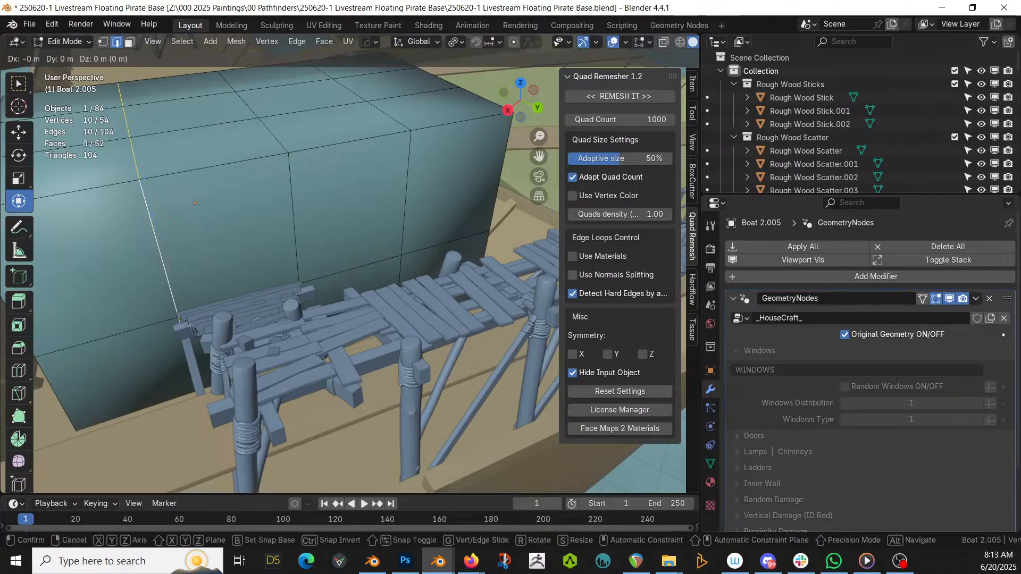
click(154, 258)
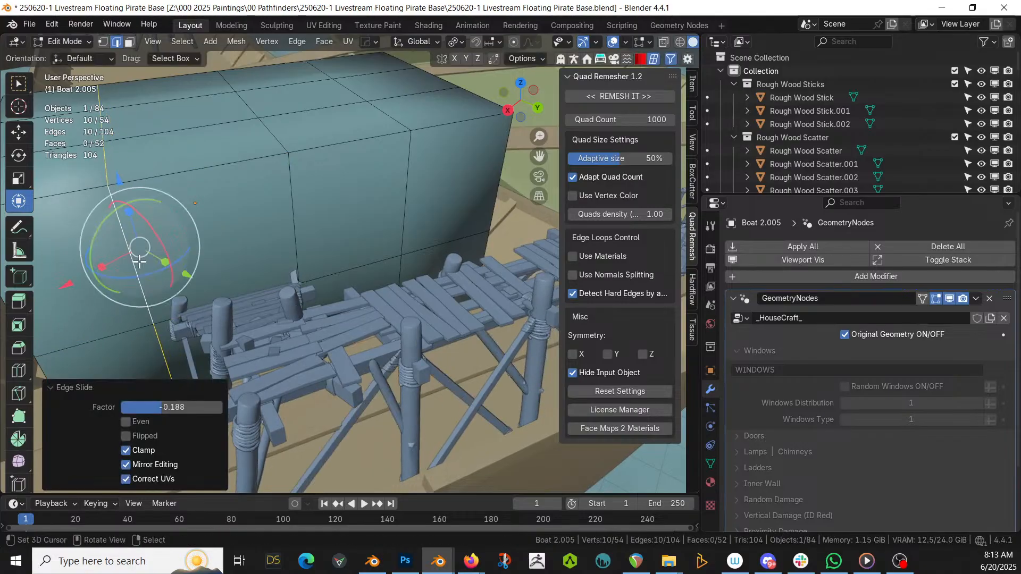
Slide the edge loop on the door face's other side outward by about 0.111, and turn off Original Geometry to regenerate the house
right_click(286, 218)
alt+right_click(286, 217)
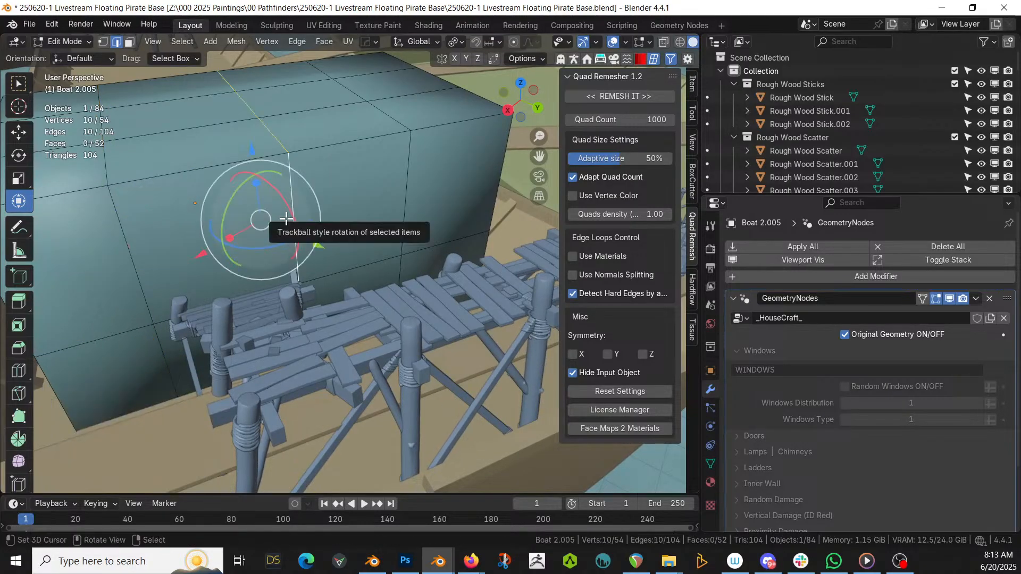
key(g)
key(g)
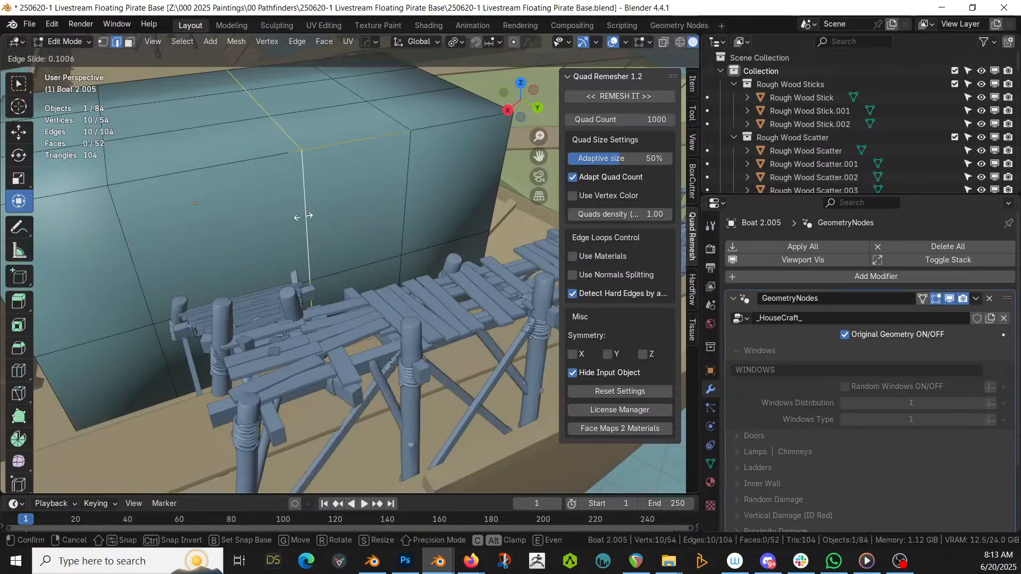
click(776, 343)
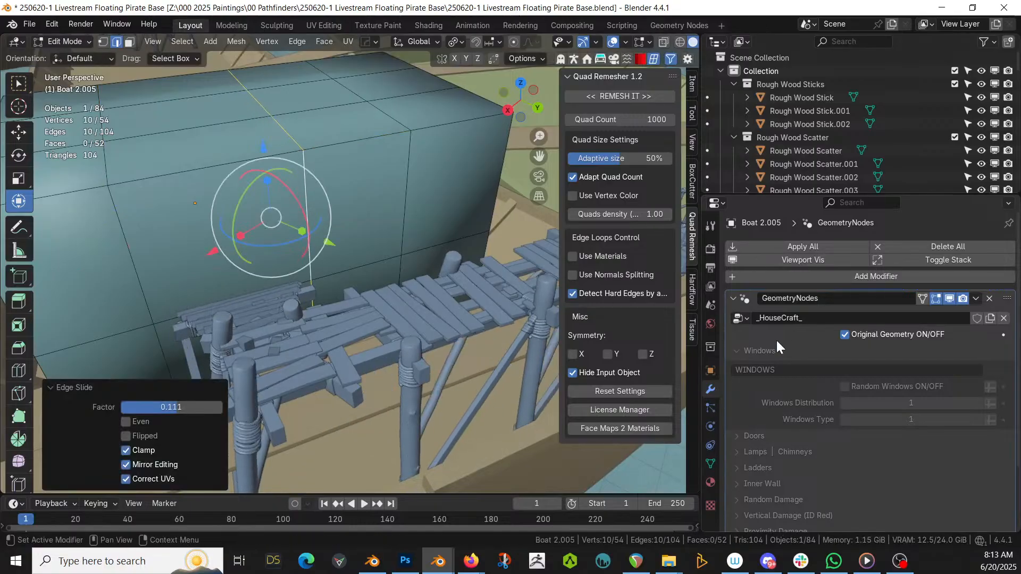
click(845, 334)
middle_drag(326, 212, 373, 313)
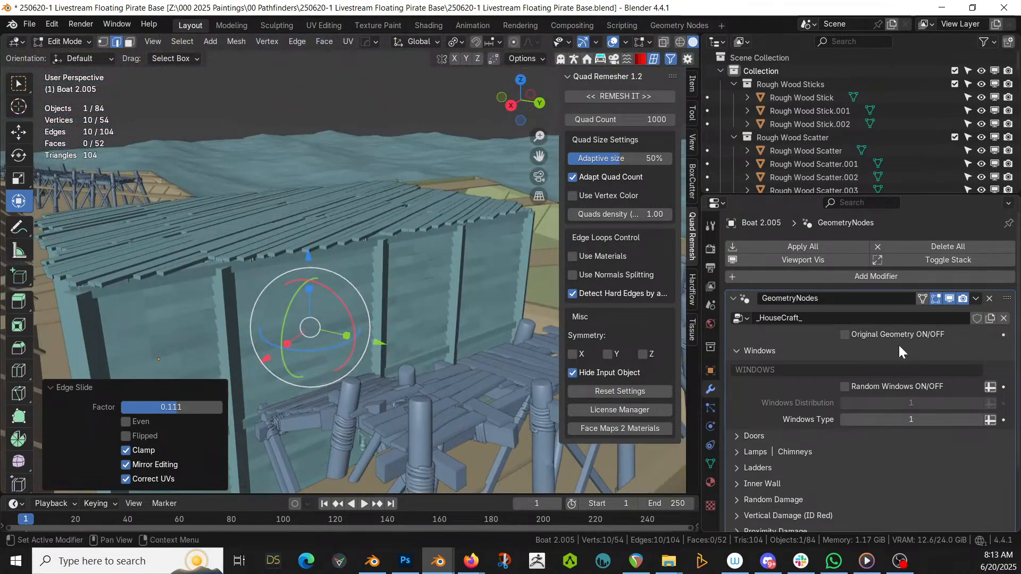
Select all coplanar roof faces of the original block and raise them along Z with the generated house shown
click(848, 334)
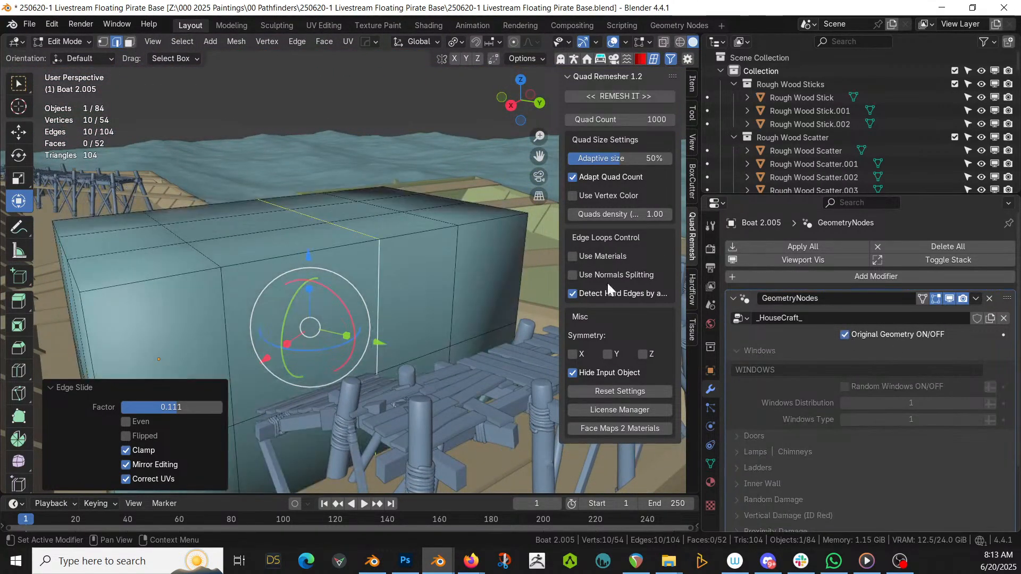
key(3)
click(298, 228)
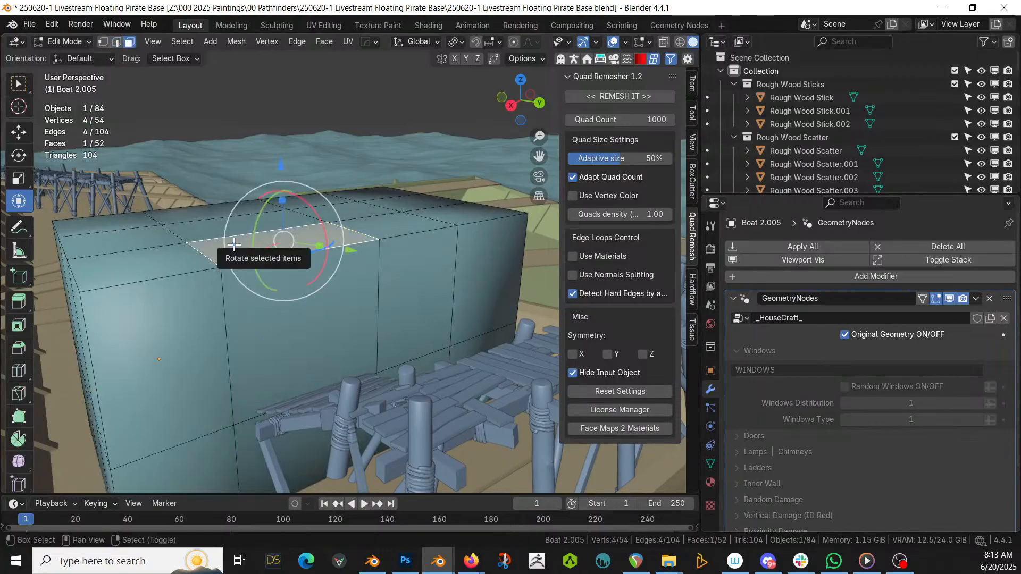
key(shift+g)
click(181, 316)
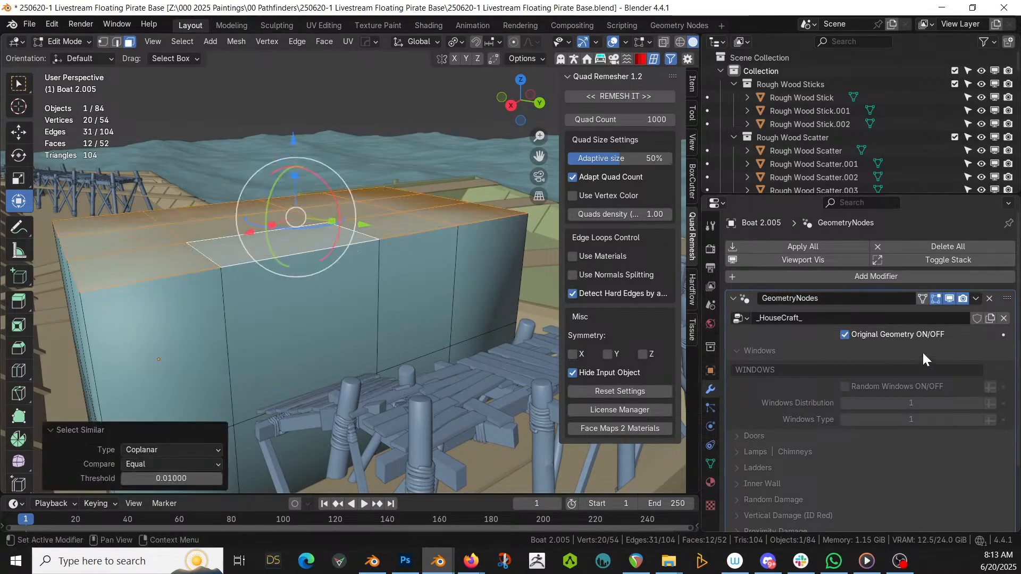
click(855, 336)
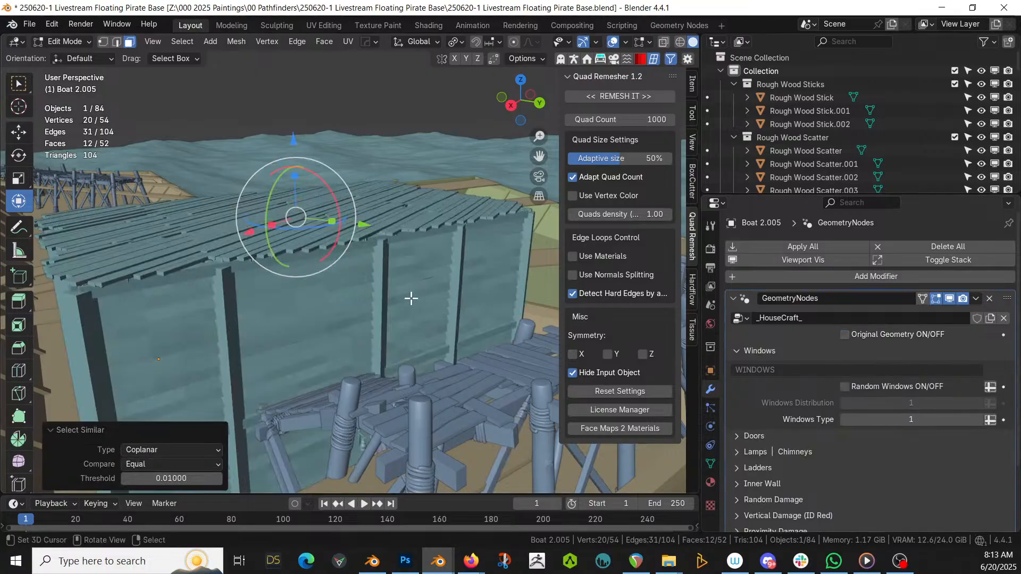
key(g)
key(z)
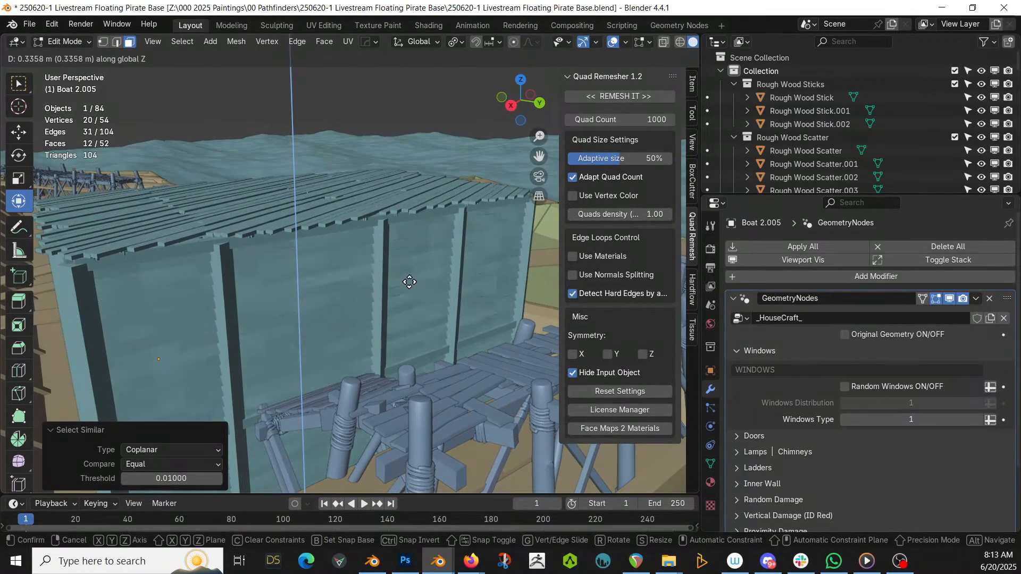
click(412, 276)
Show the original geometry and assign the ID Orange (Door) material to the wall face beside the walkway
middle_drag(413, 275, 347, 329)
key(Tab)
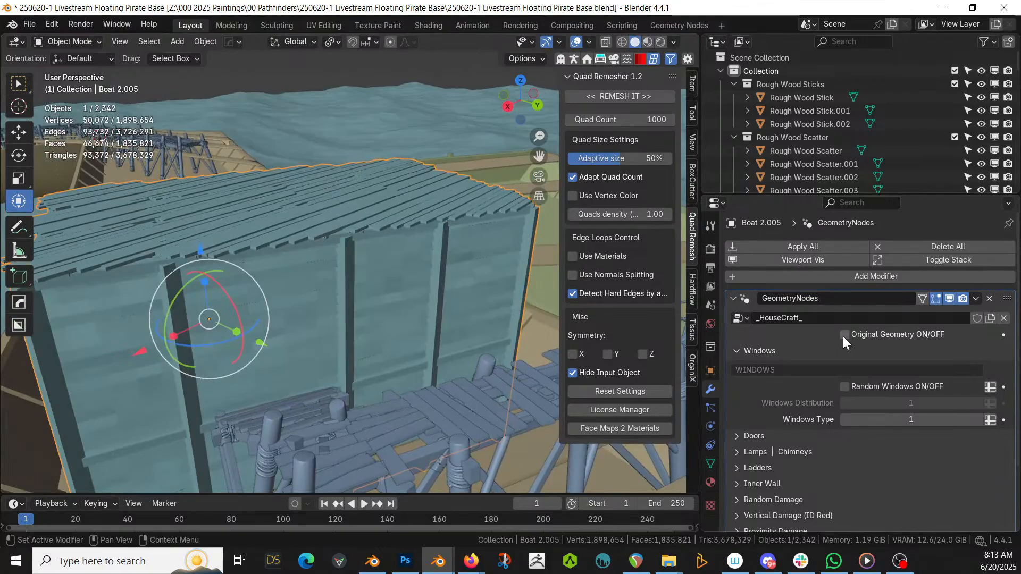
click(844, 335)
key(Tab)
click(340, 326)
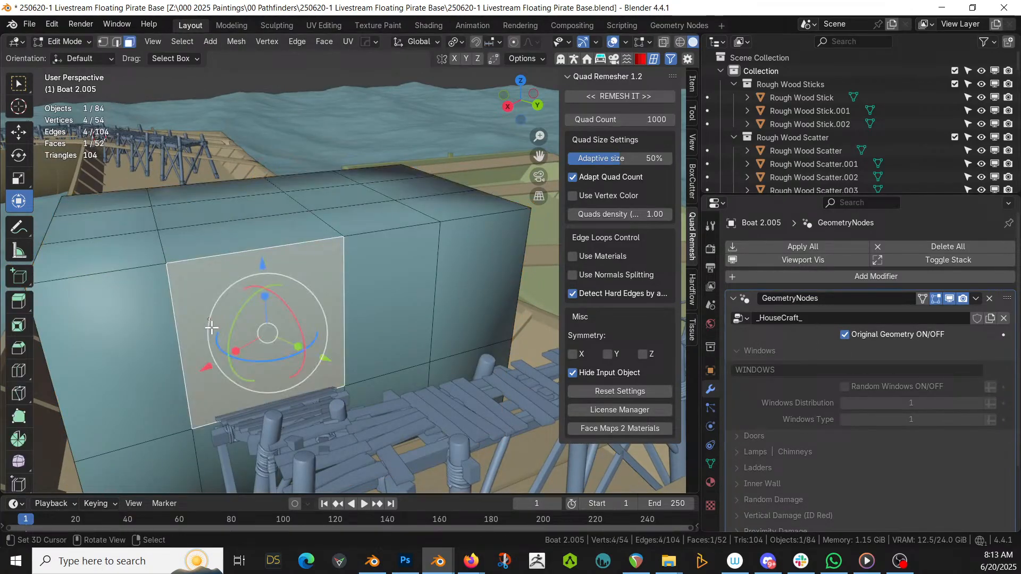
click(710, 483)
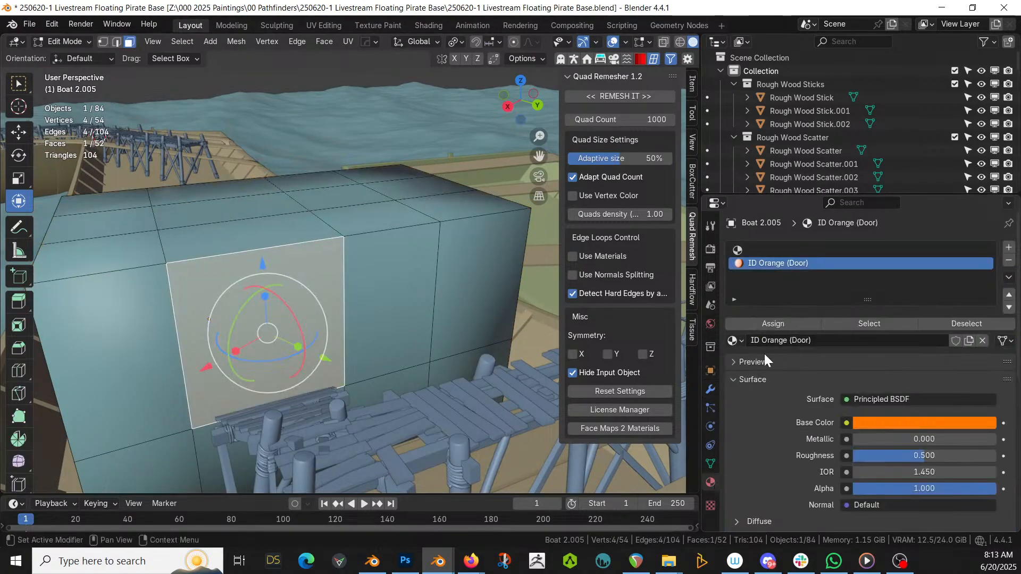
click(770, 326)
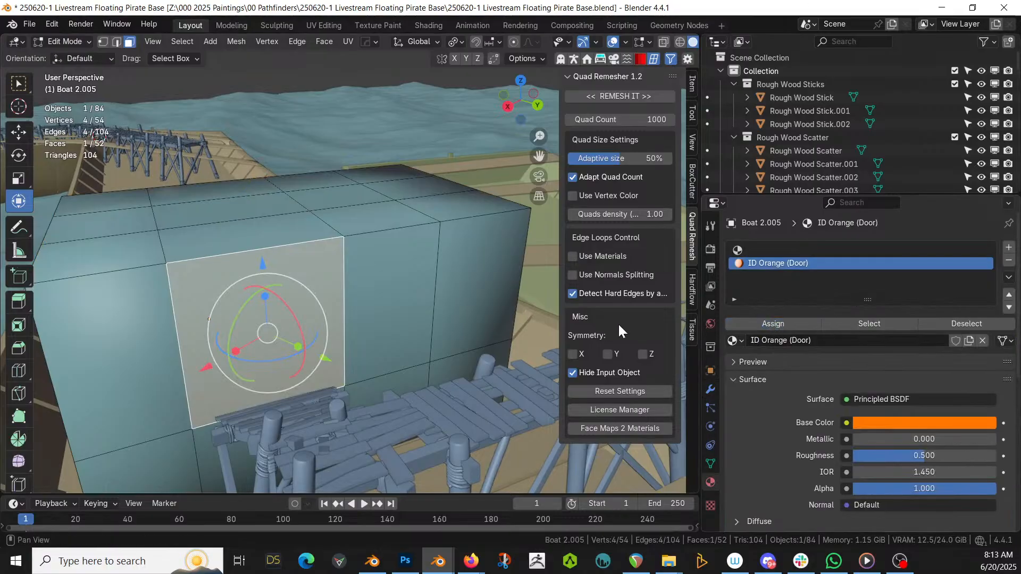
Replace the slot's material with ID Orange (Door).001, assign it to the selected wall face, and turn off Original Geometry in Object Mode
click(734, 340)
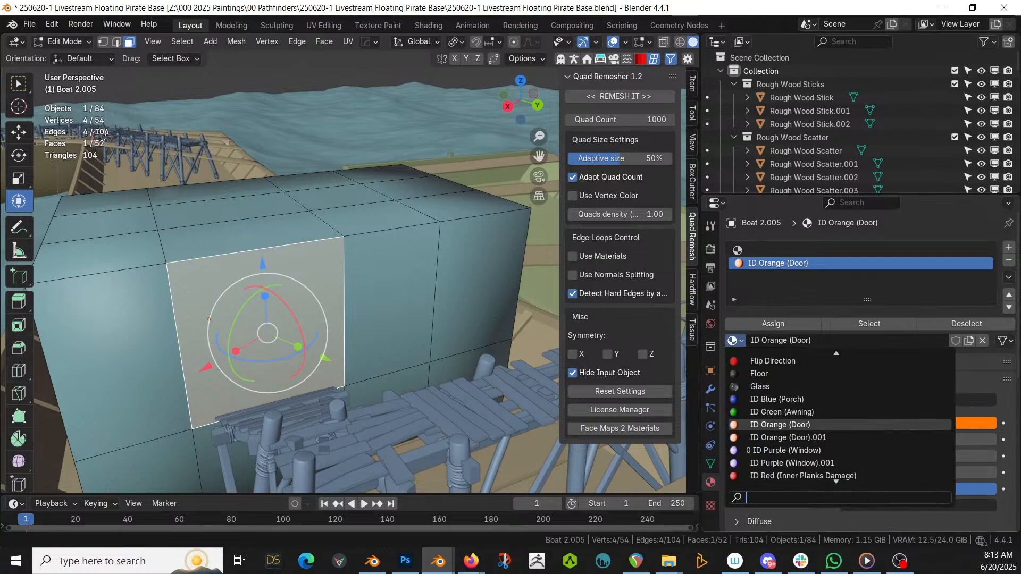
click(828, 438)
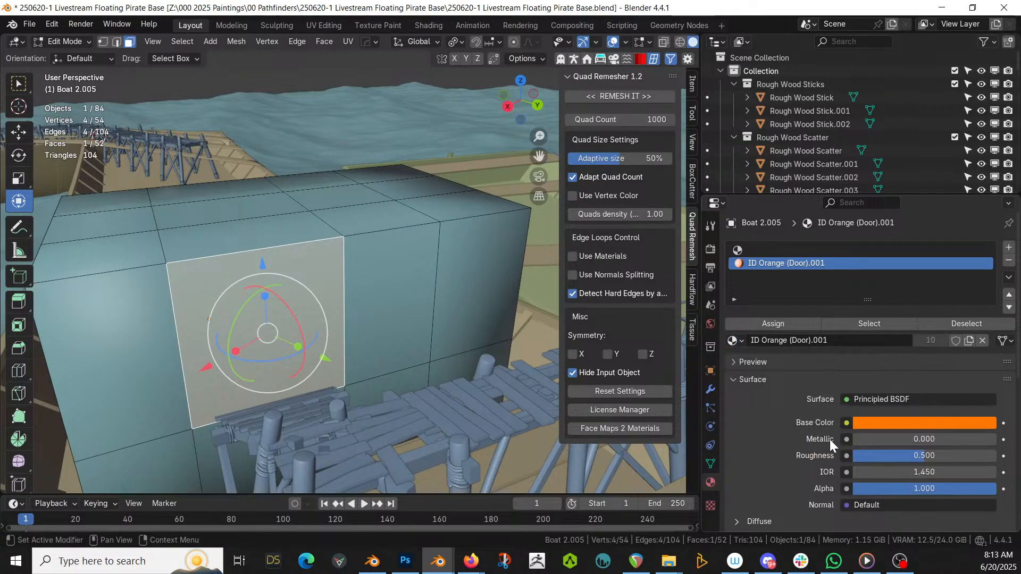
click(787, 326)
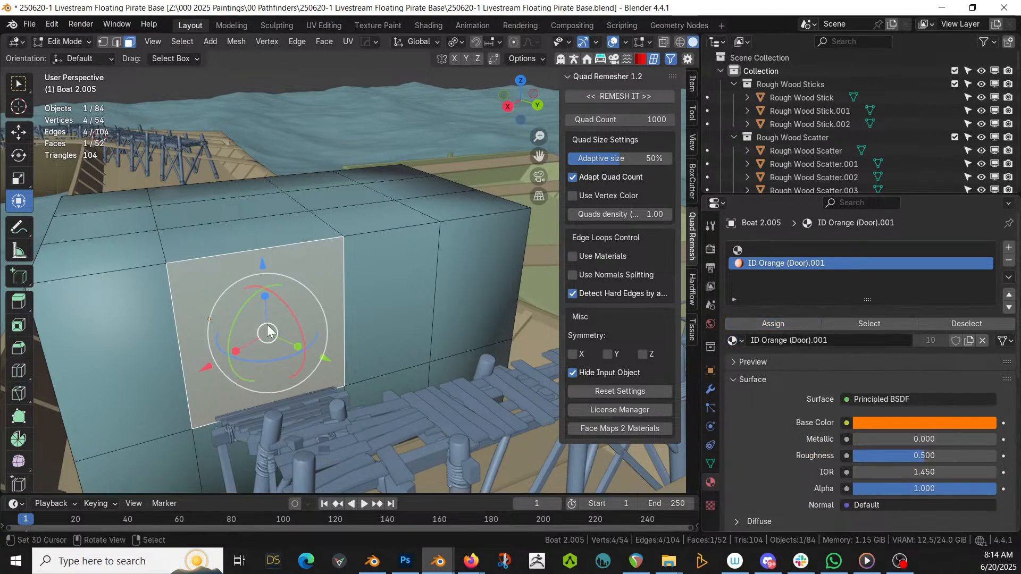
key(Tab)
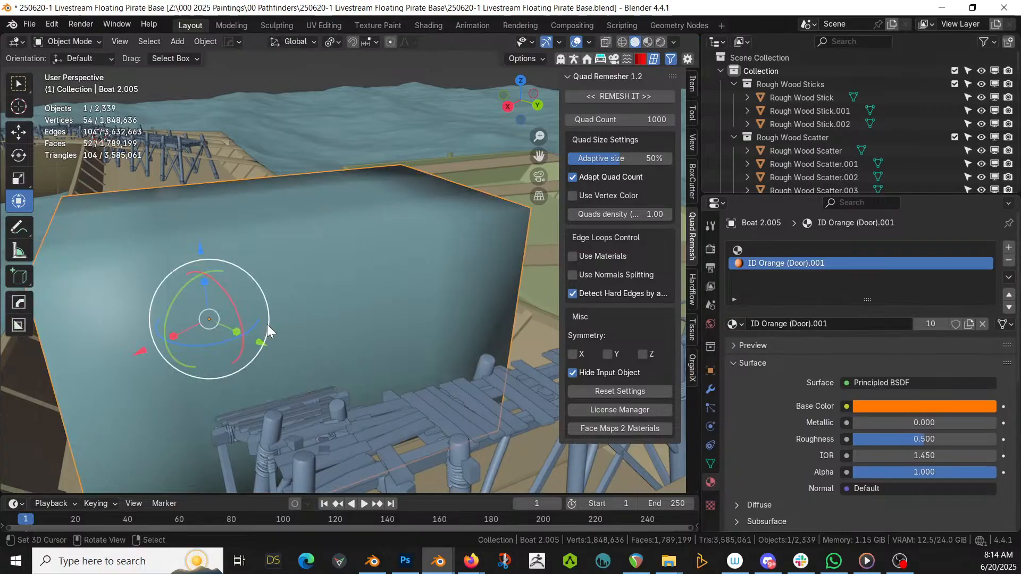
click(711, 388)
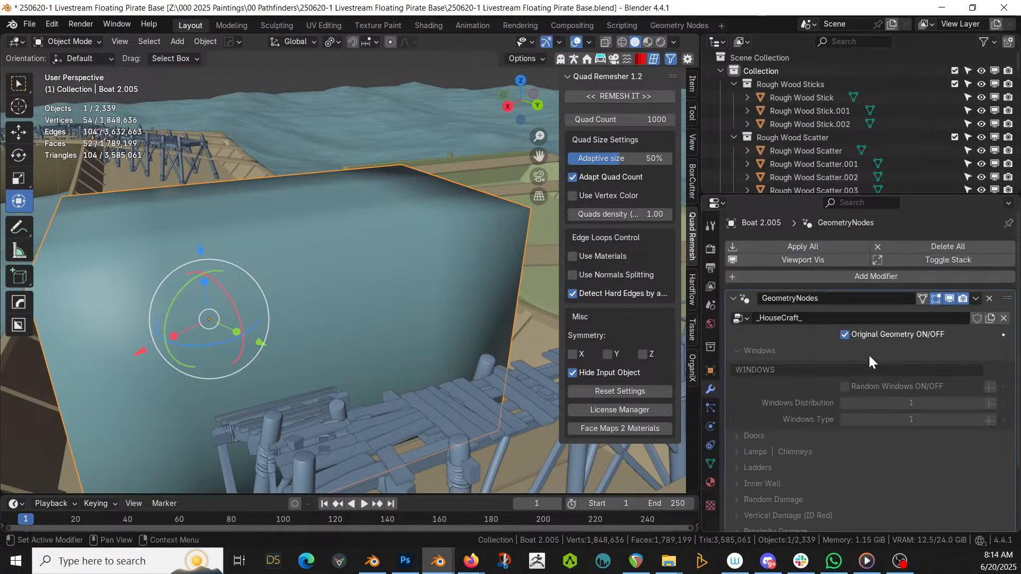
click(844, 334)
middle_drag(363, 334, 214, 285)
scroll(190, 348, up, 3)
Assign the empty material slot to every face except the walkway door face, and turn Original Geometry off again
key(Tab)
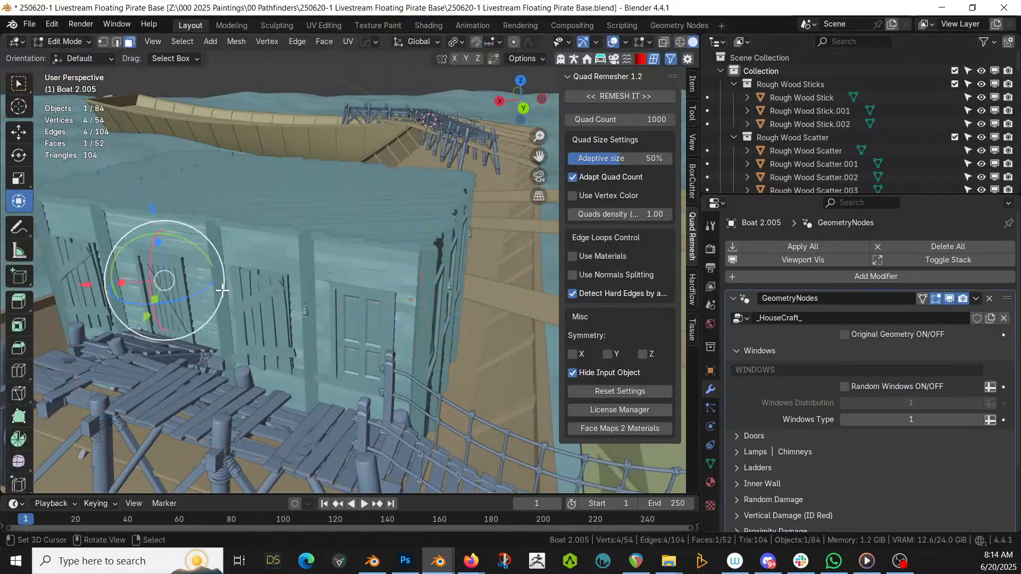
click(844, 334)
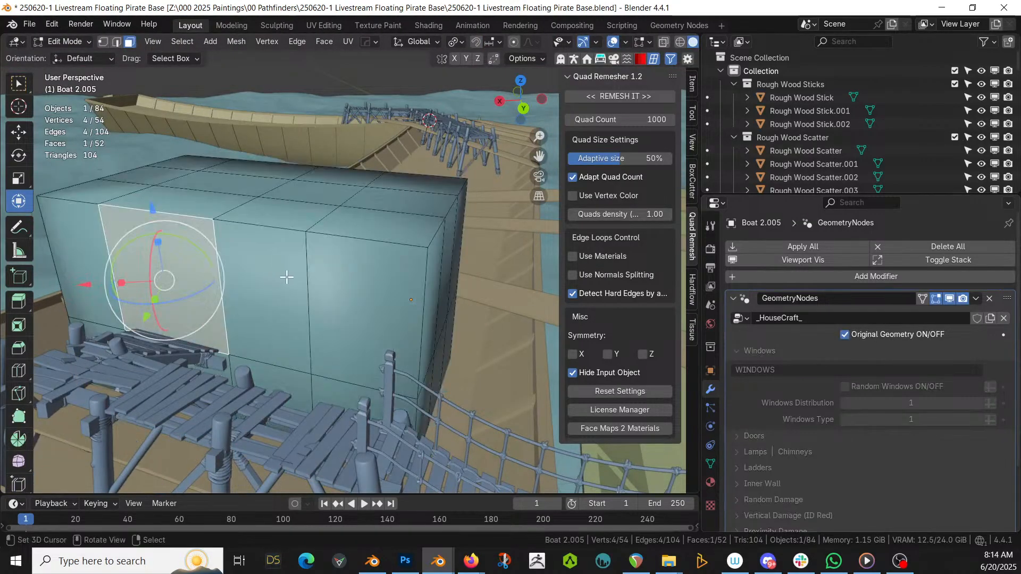
key(ctrl+i)
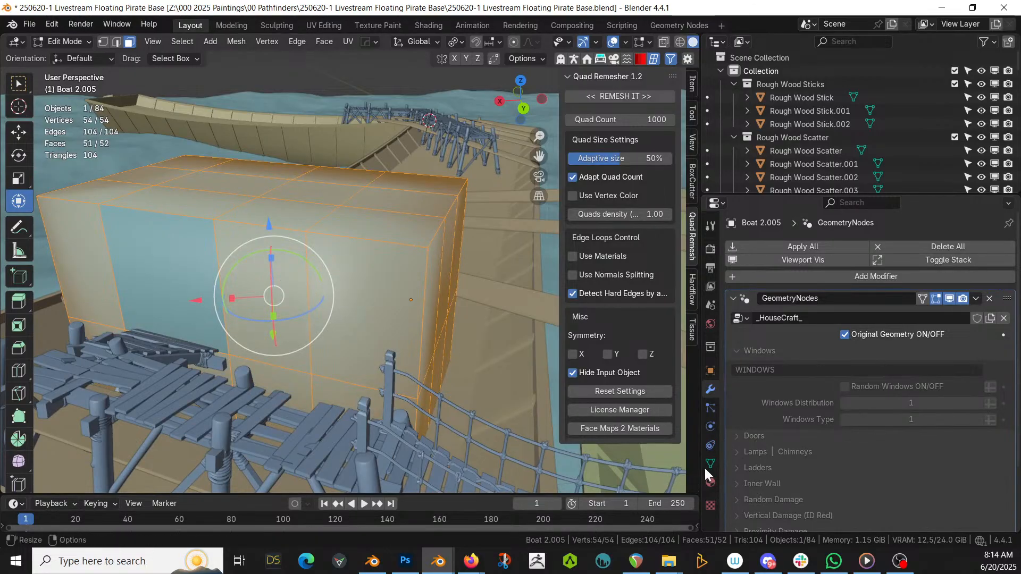
click(711, 482)
click(783, 252)
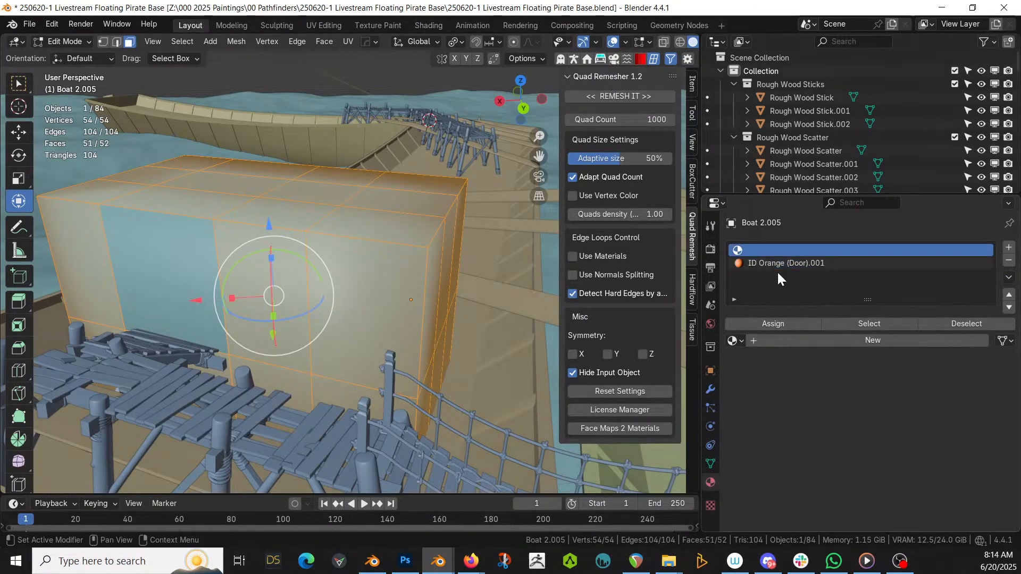
click(777, 323)
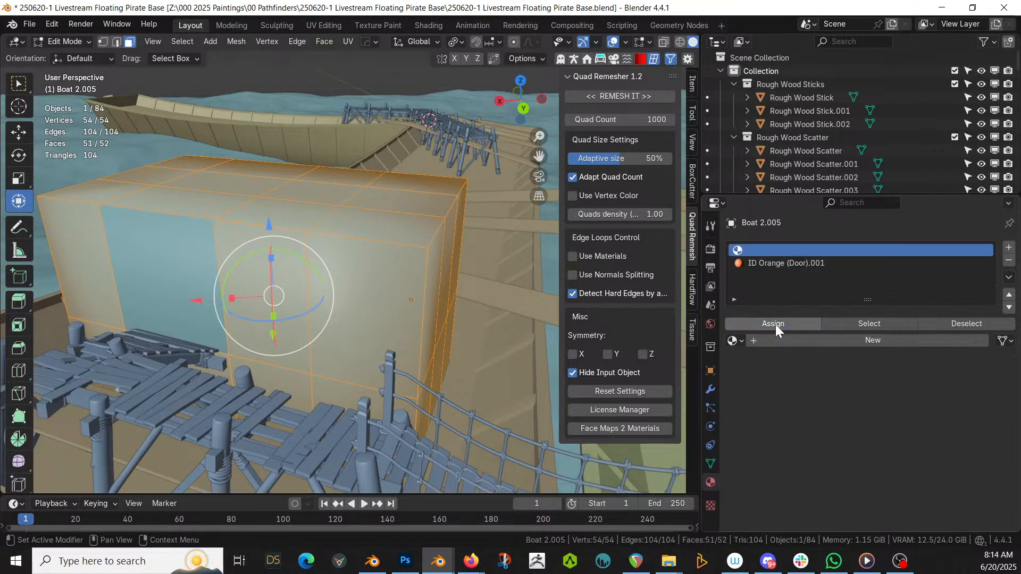
click(710, 390)
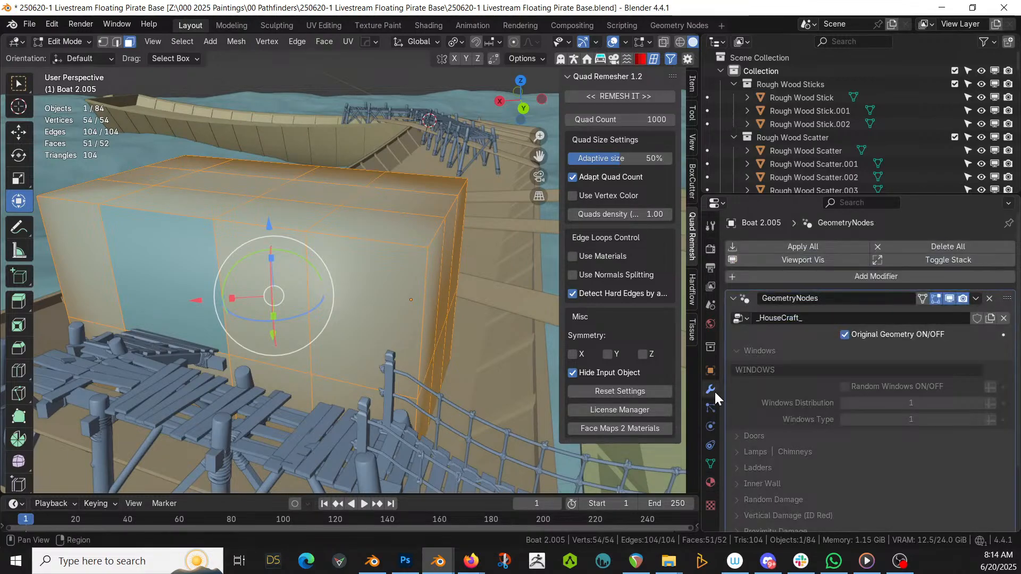
click(846, 335)
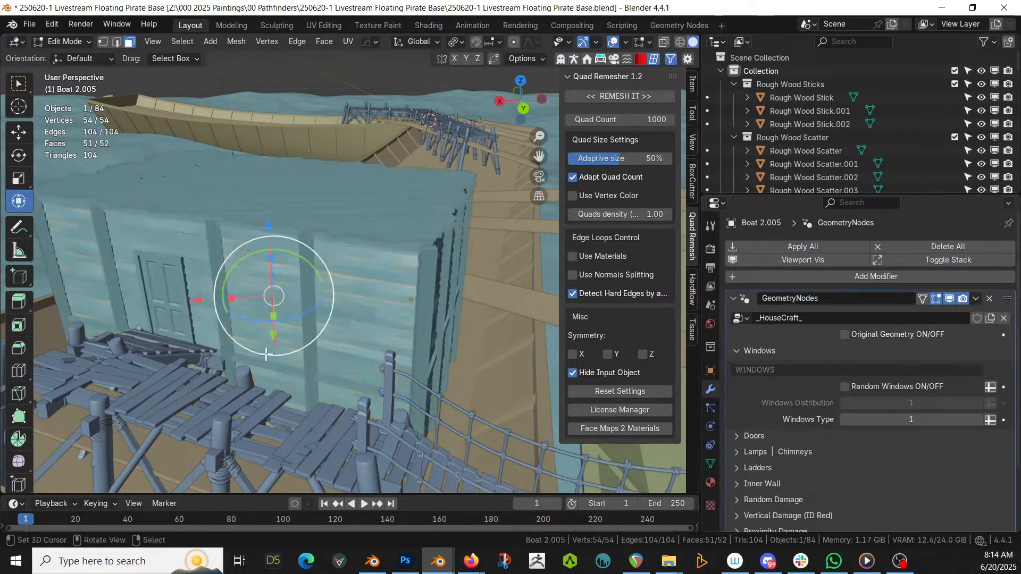
Isolate the house, select all coplanar underside faces, and return to the full scene to raise them about 0.29 m along Z
middle_drag(228, 388, 325, 321)
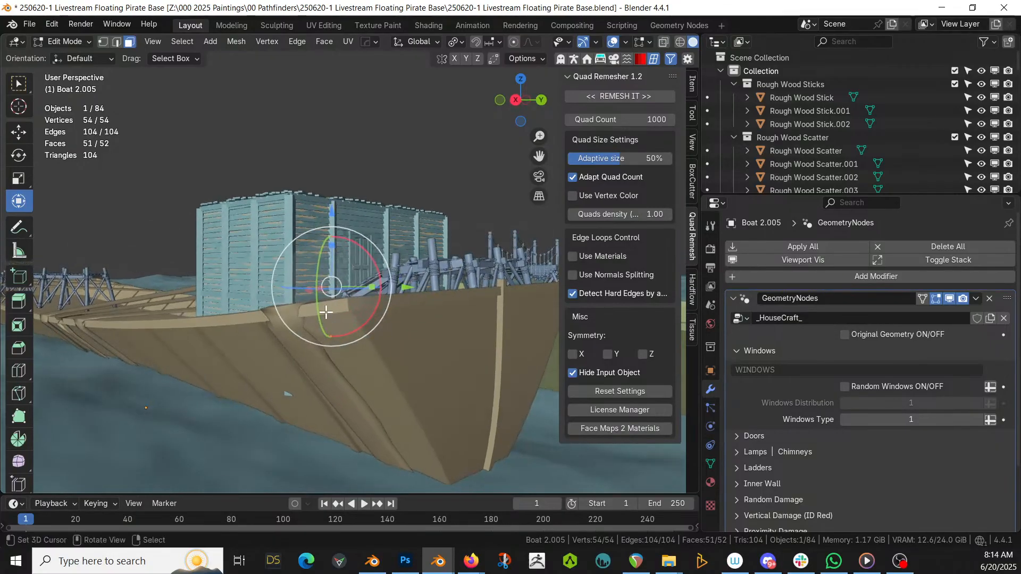
click(294, 260)
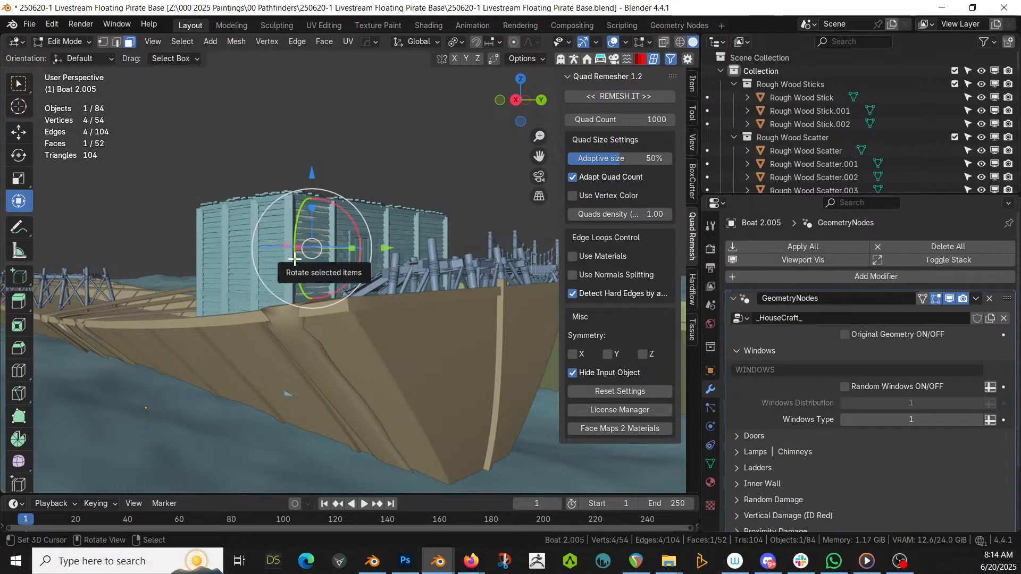
key(KP_Divide)
middle_drag(294, 260, 308, 169)
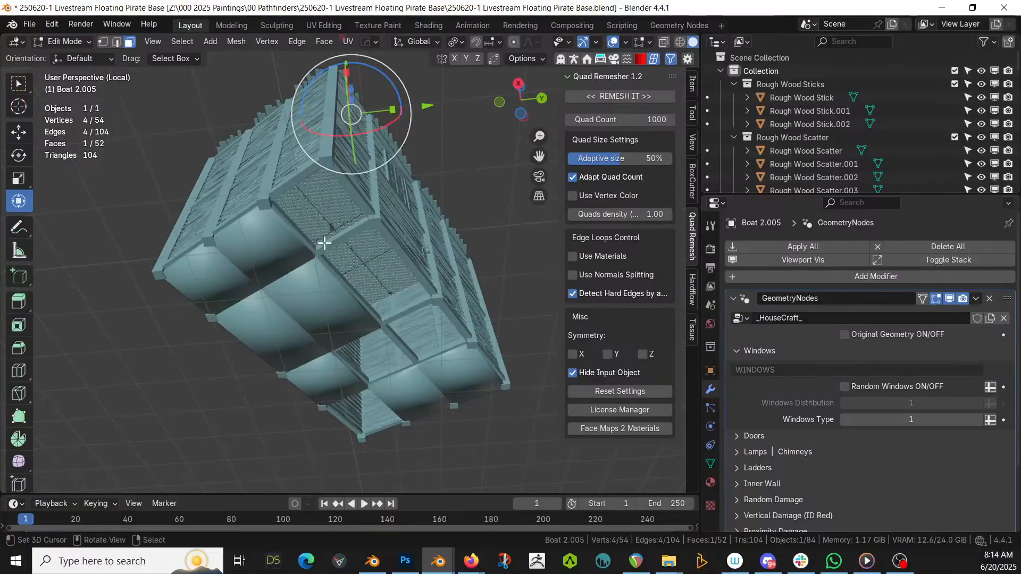
click(317, 287)
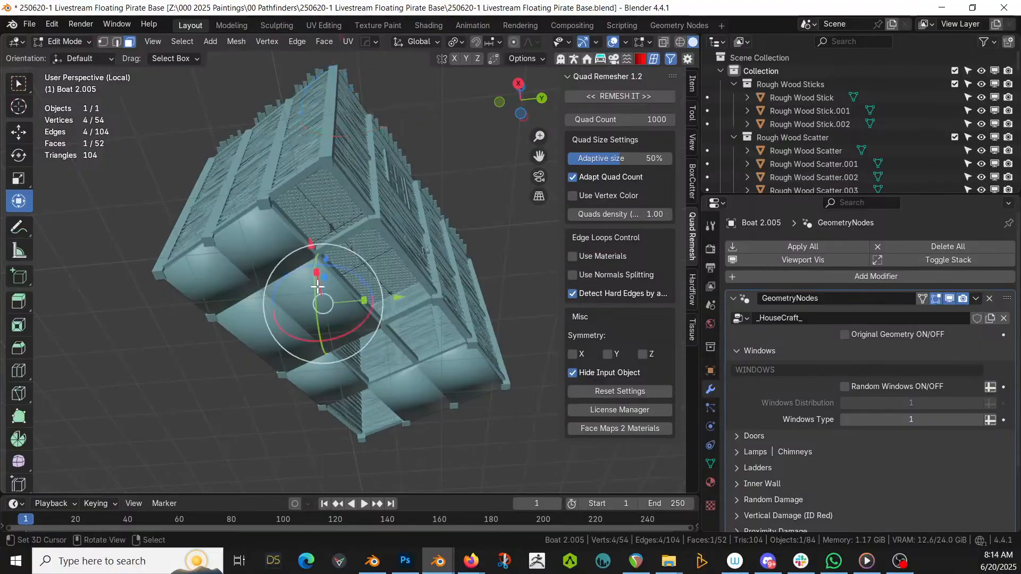
key(shift+g)
click(317, 327)
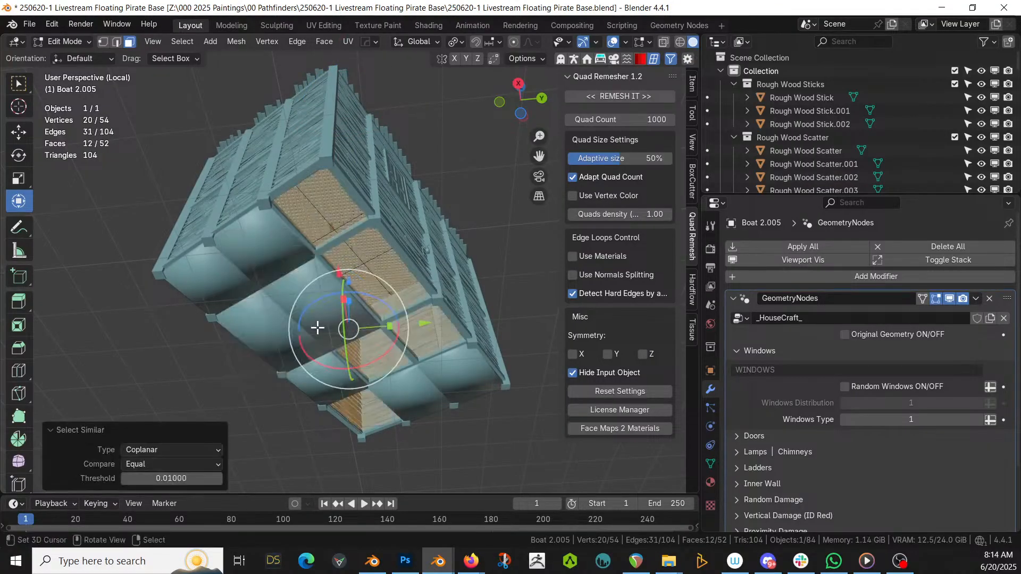
key(KP_Divide)
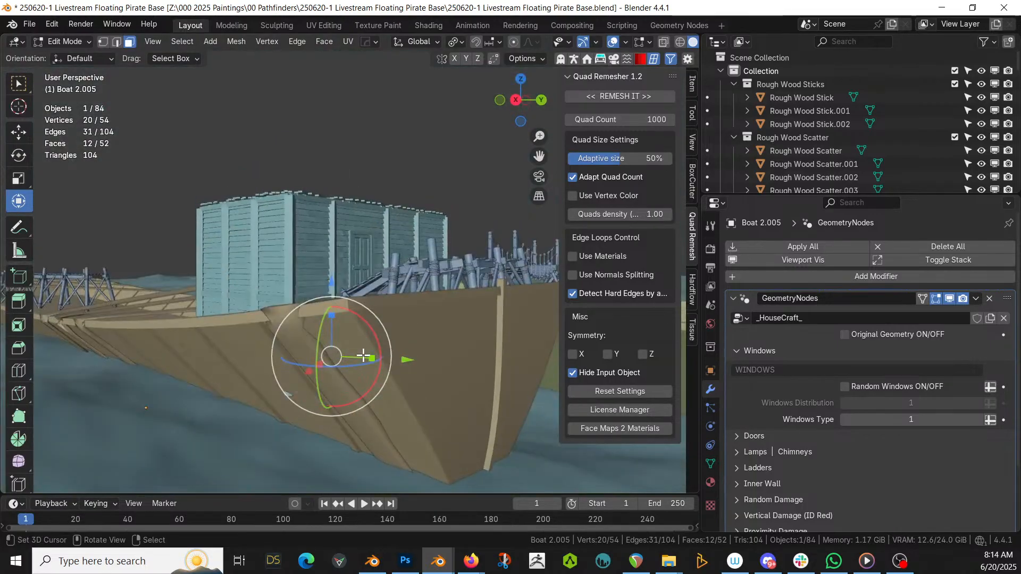
middle_drag(358, 358, 392, 367)
key(g)
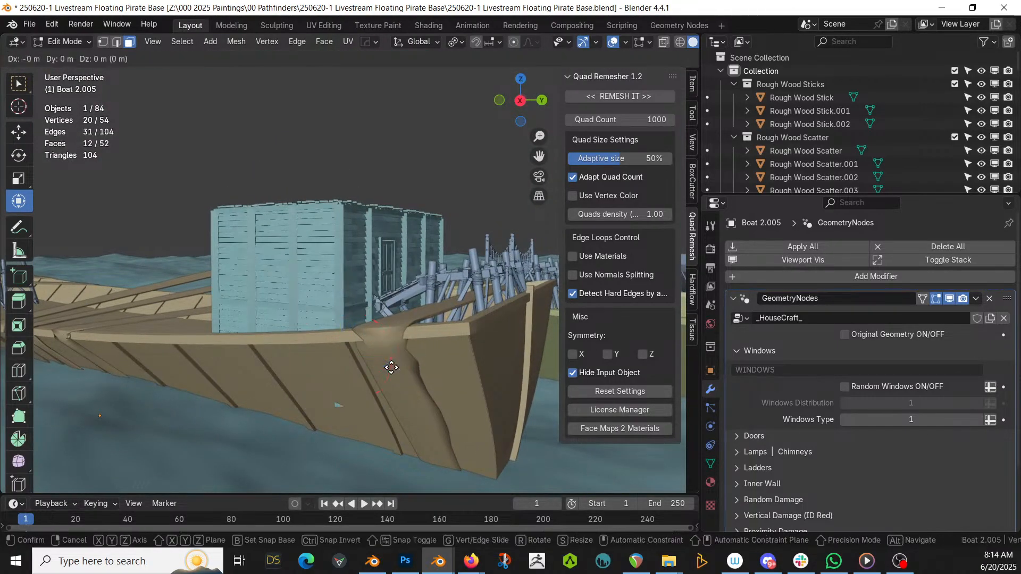
key(z)
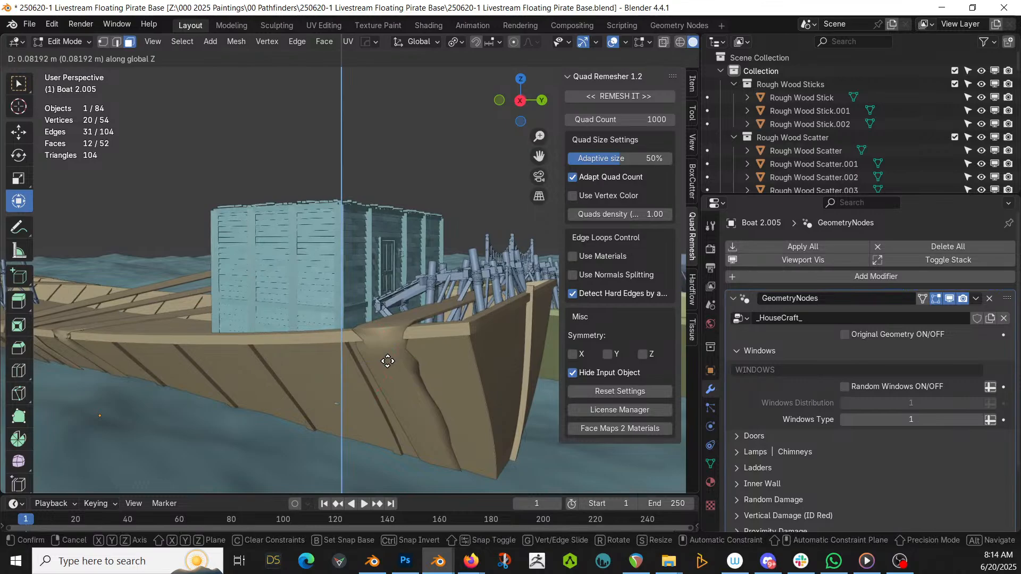
click(387, 351)
Add a 2.5 m cube to the house mesh on the boat's open deck, near the end of the plank walkway
middle_drag(388, 351, 242, 361)
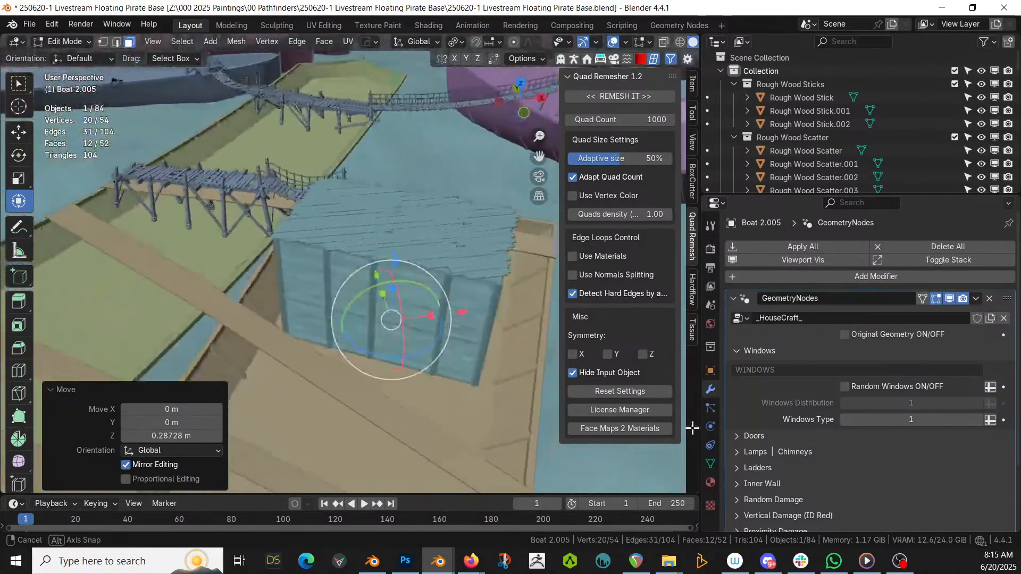
middle_drag(370, 317, 276, 330)
shift+middle_drag(402, 306, 592, 284)
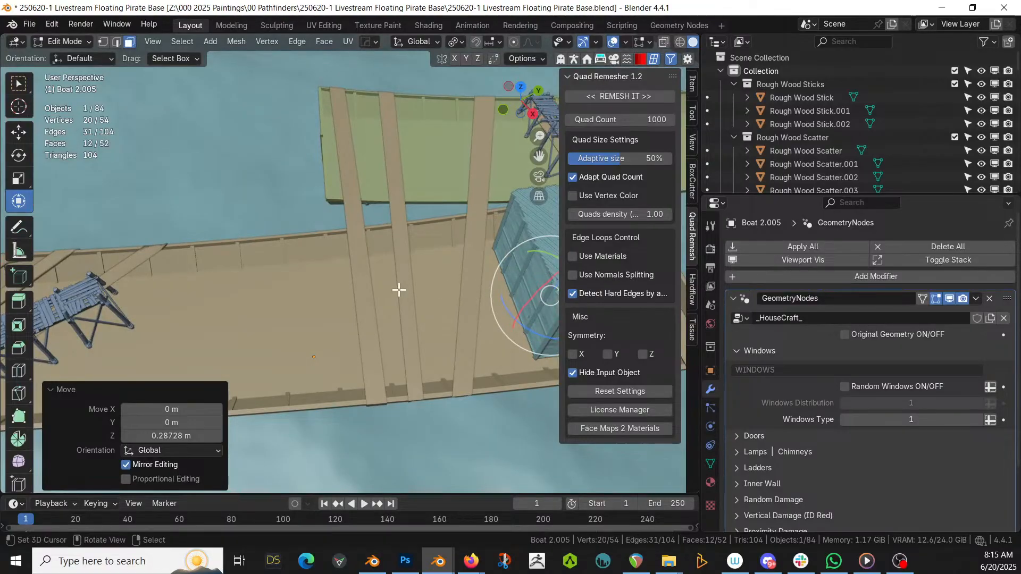
middle_drag(399, 289, 528, 283)
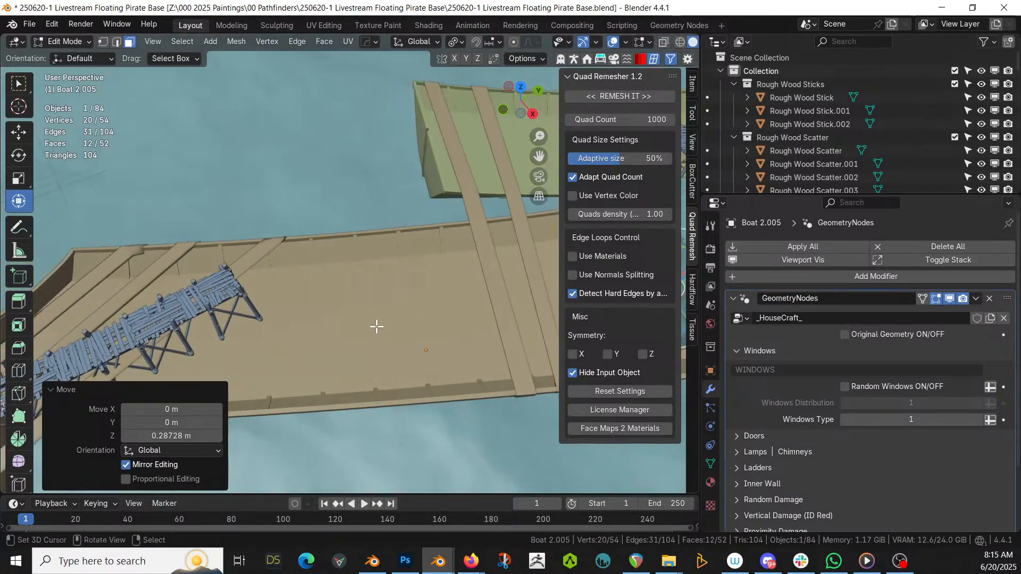
shift+right_click(344, 317)
key(shift+a)
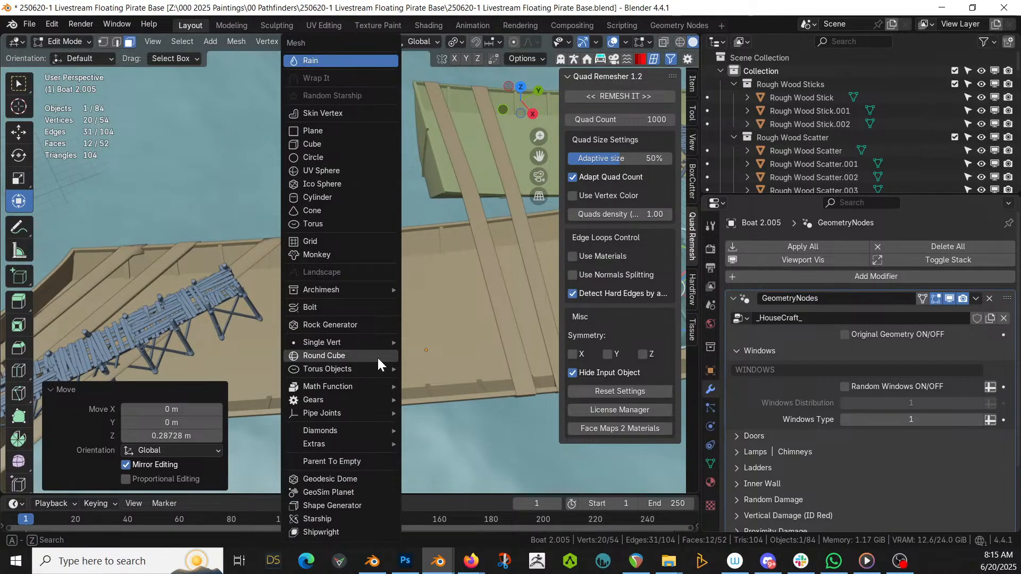
click(326, 146)
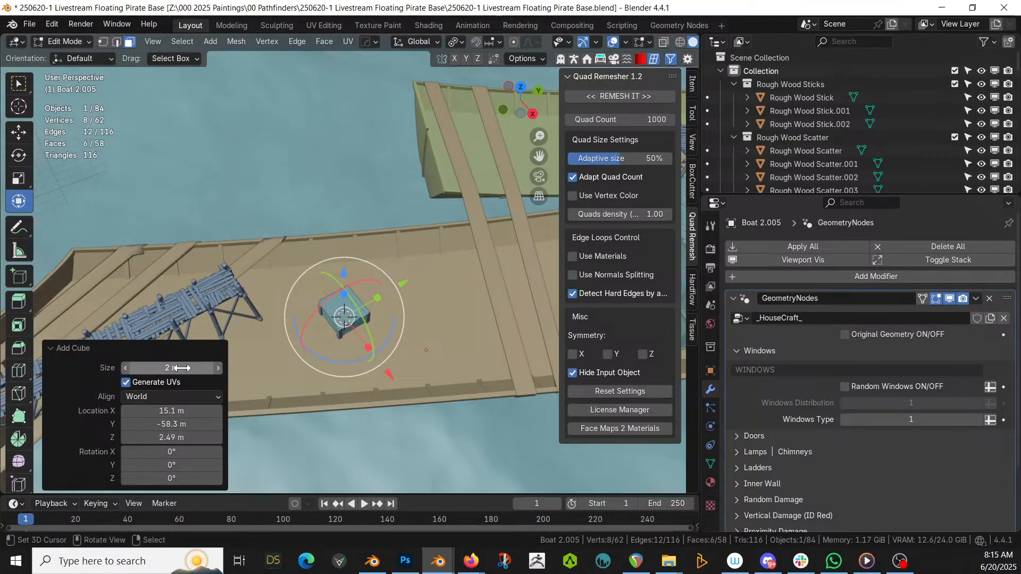
click(164, 368)
text(2.5)
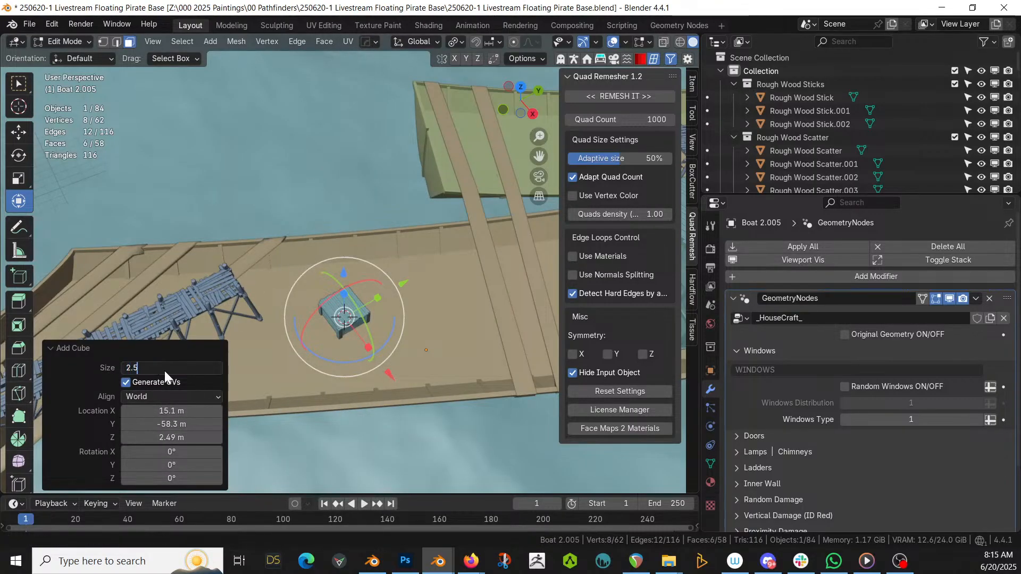
key(Return)
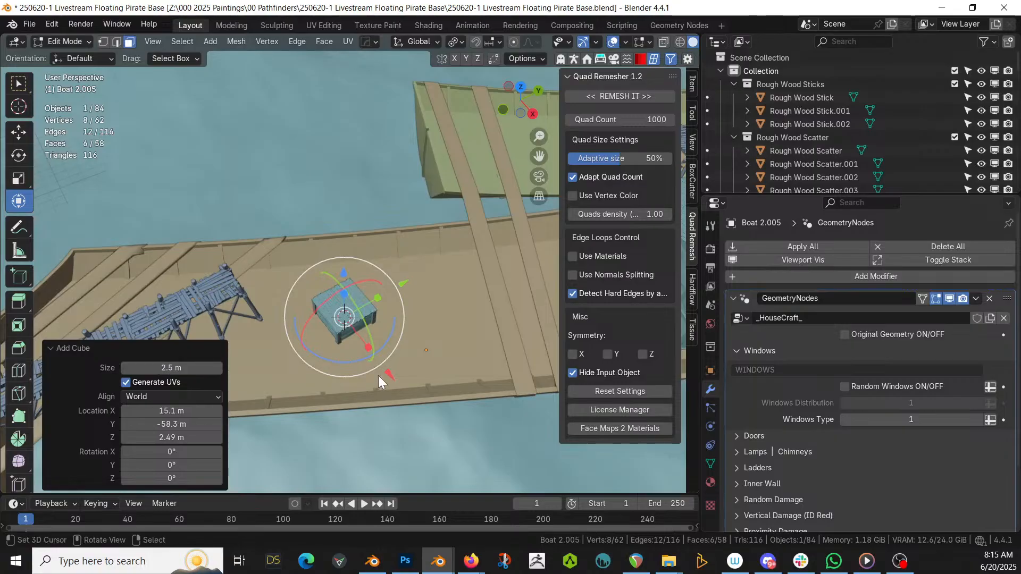
key(KP_7)
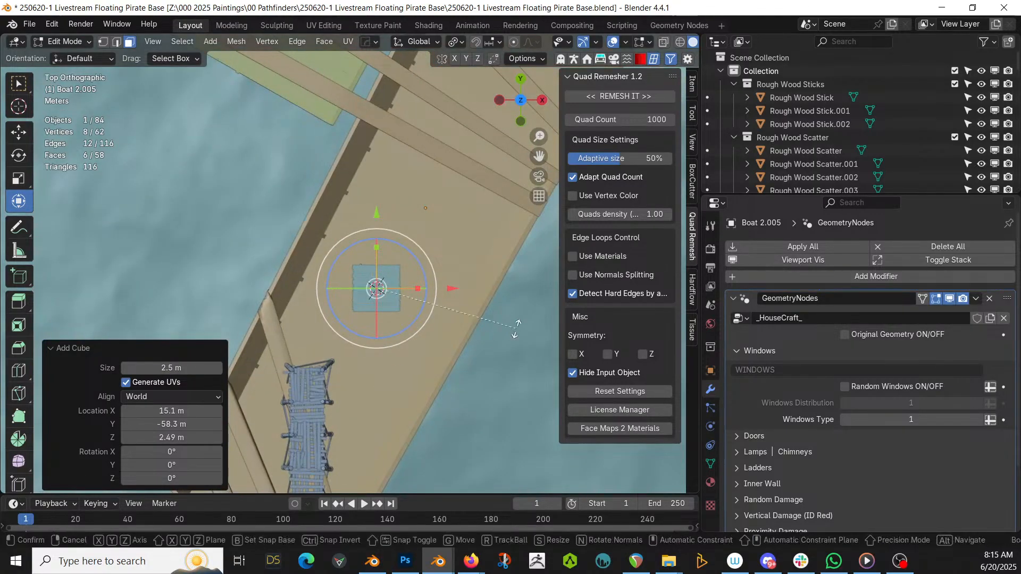
key(r)
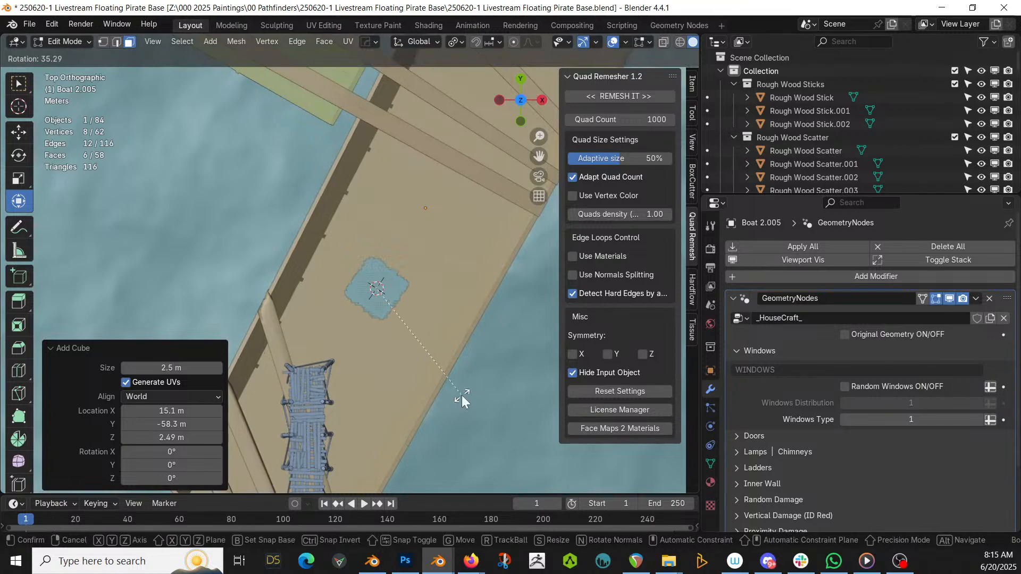
right_click(461, 395)
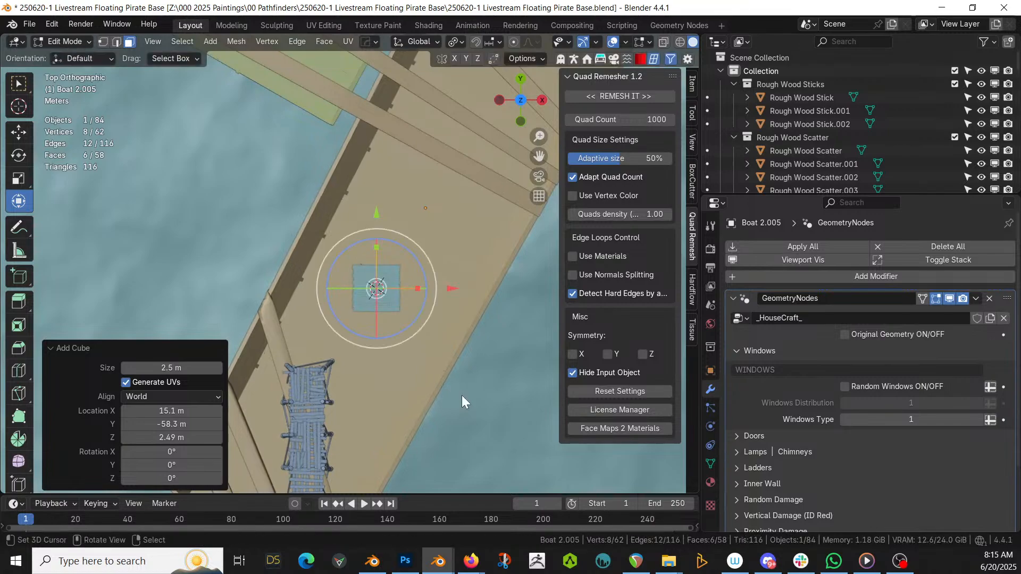
Select all faces of the house mesh, including the new cube, and separate them into their own object
click(432, 241)
click(375, 290)
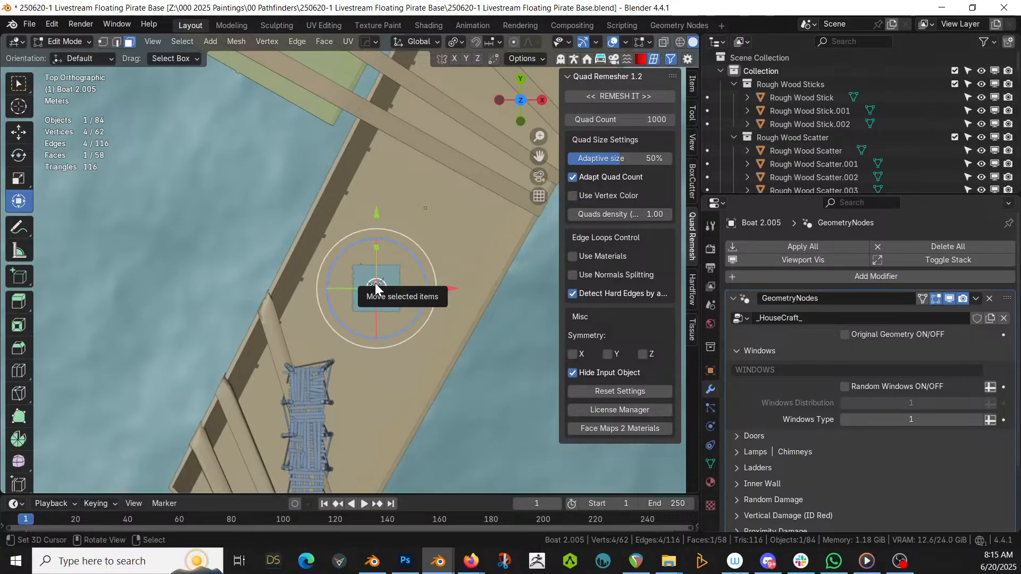
key(a)
key(p)
click(375, 284)
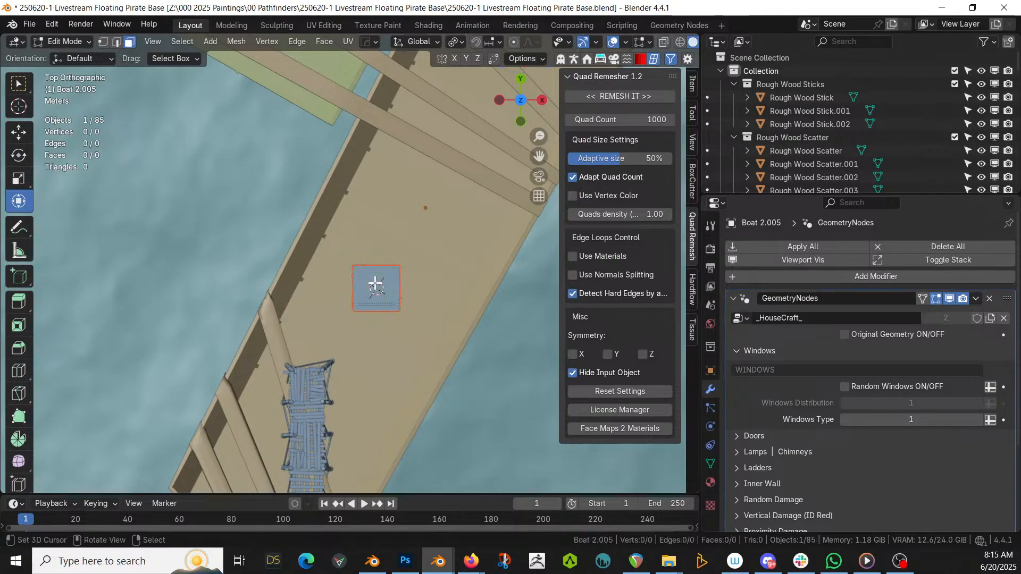
Try copying the boat's rotation to the separated house-and-cube object in Object Mode, and undo the copy
key(Tab)
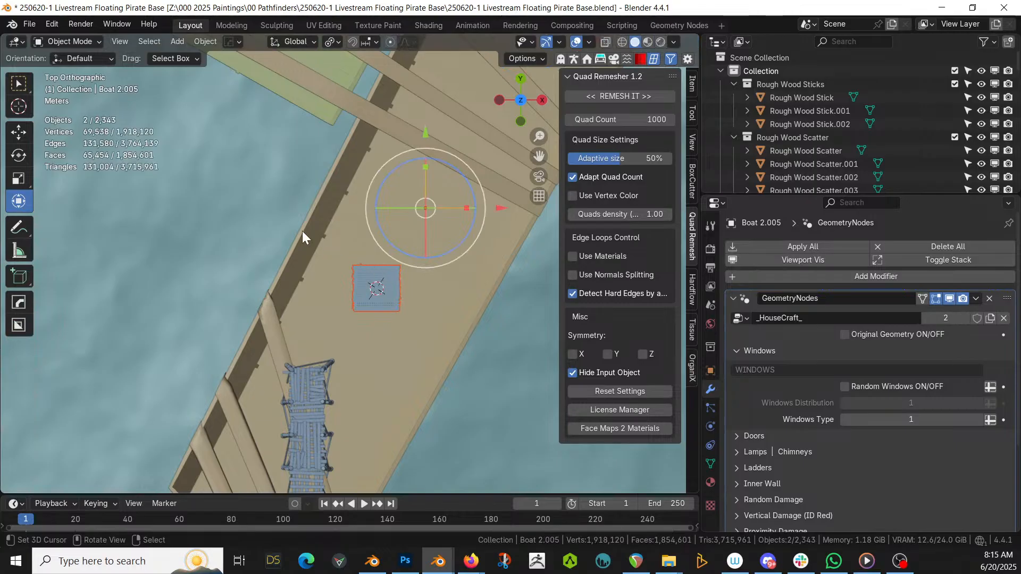
shift+click(353, 221)
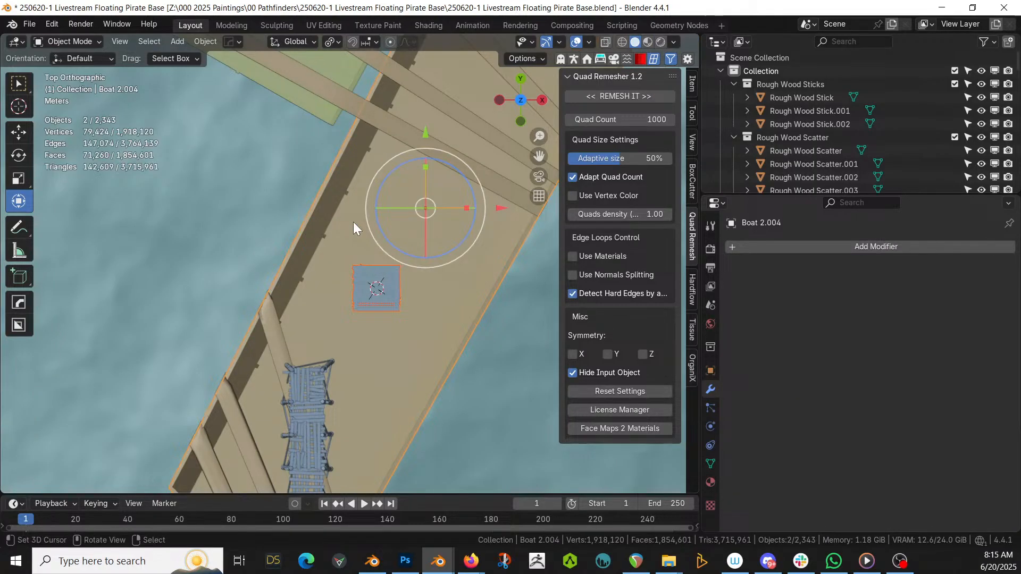
key(ctrl+c)
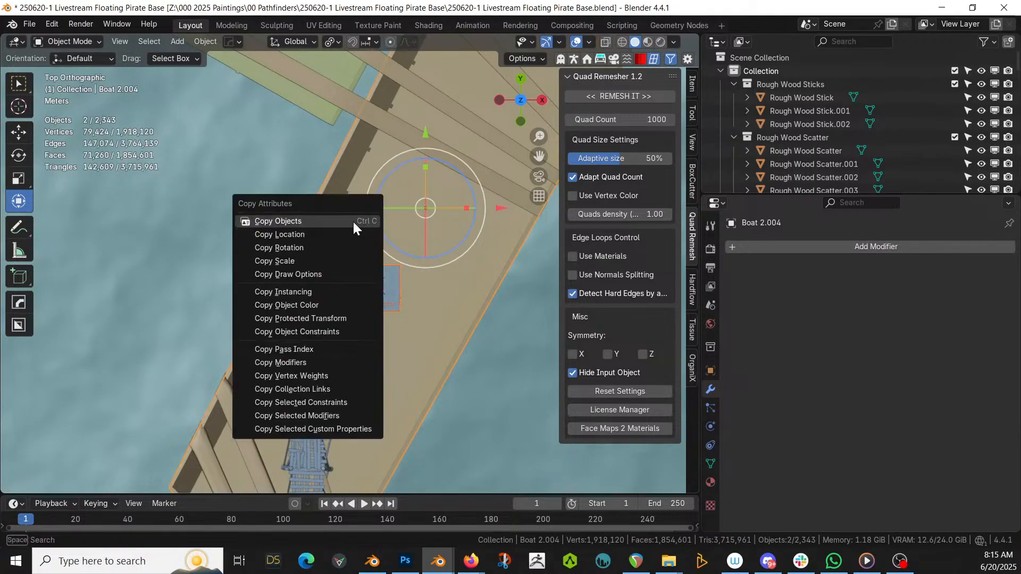
click(307, 248)
scroll(400, 238, down, 3)
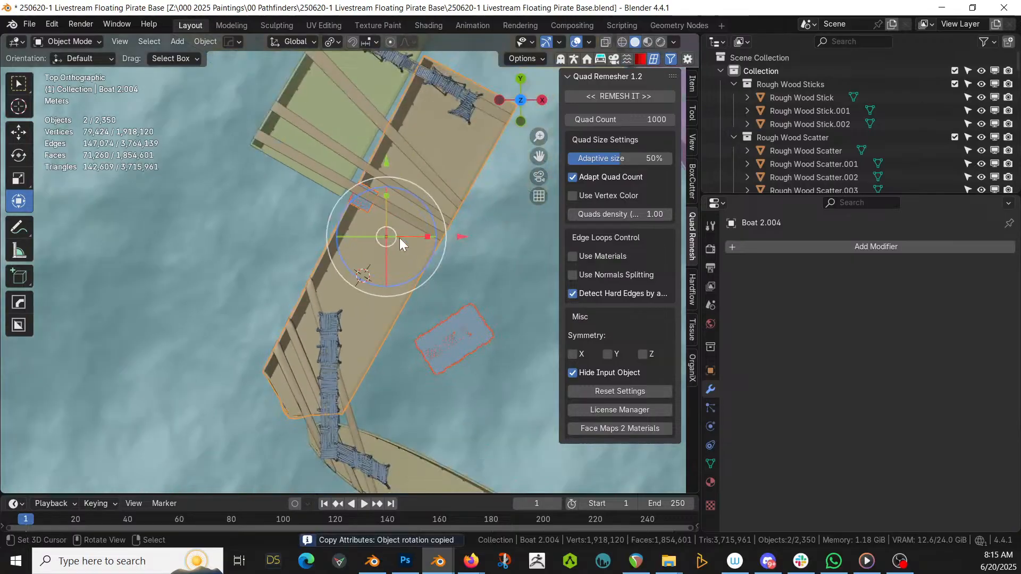
key(ctrl+z)
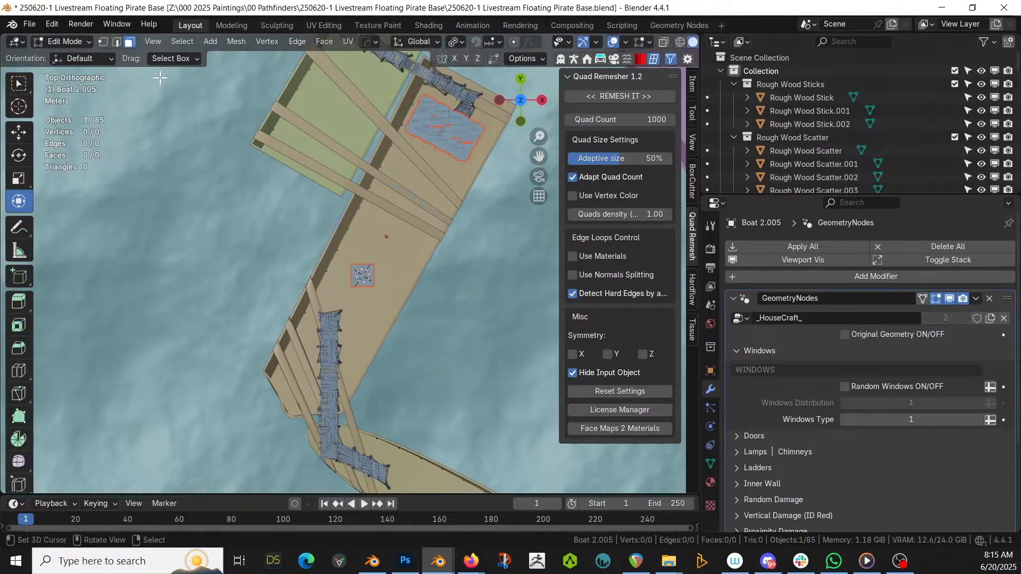
key(ctrl+z)
click(845, 334)
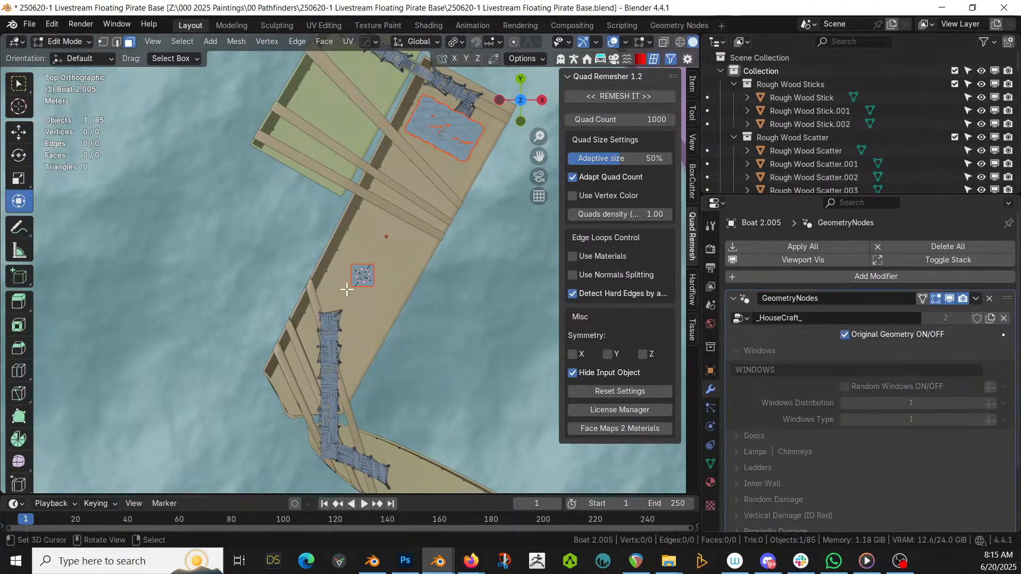
scroll(474, 290, up, 2)
key(ctrl+z)
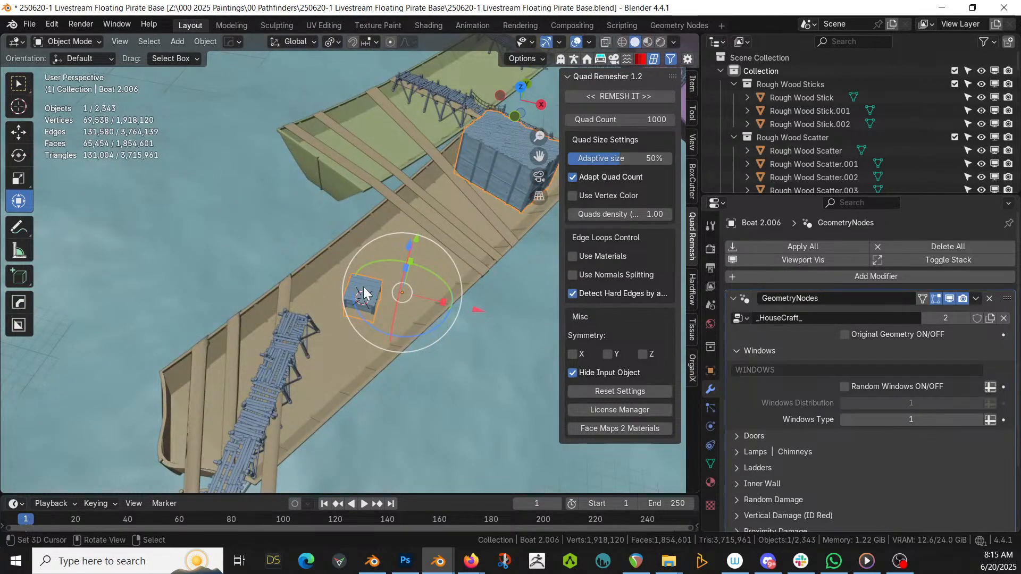
Open the combined house-and-cube mesh, Boat 2.006, in Edit Mode, checking it in isolation and in the full scene
key(KP_Divide)
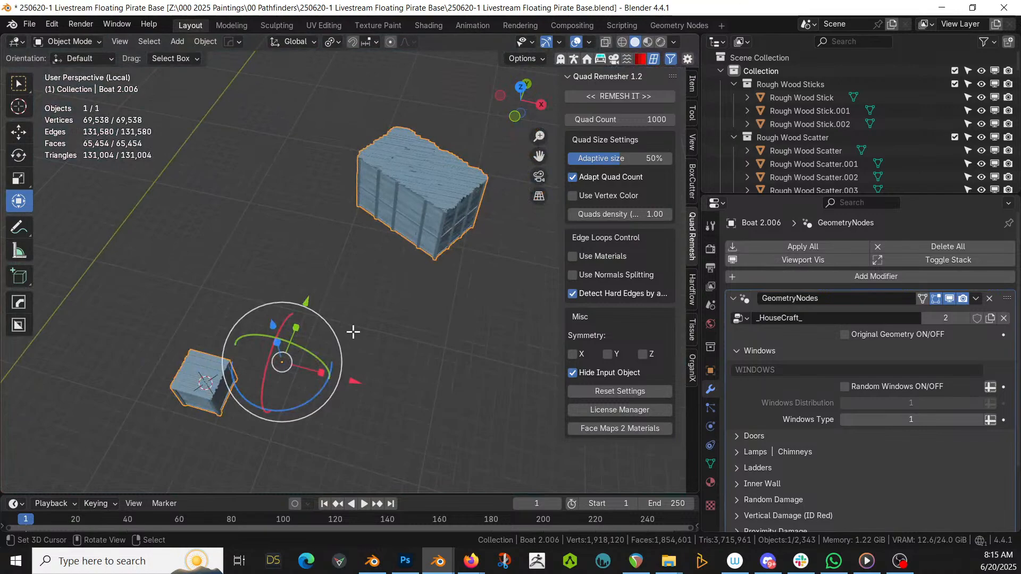
key(Tab)
key(KP_Decimal)
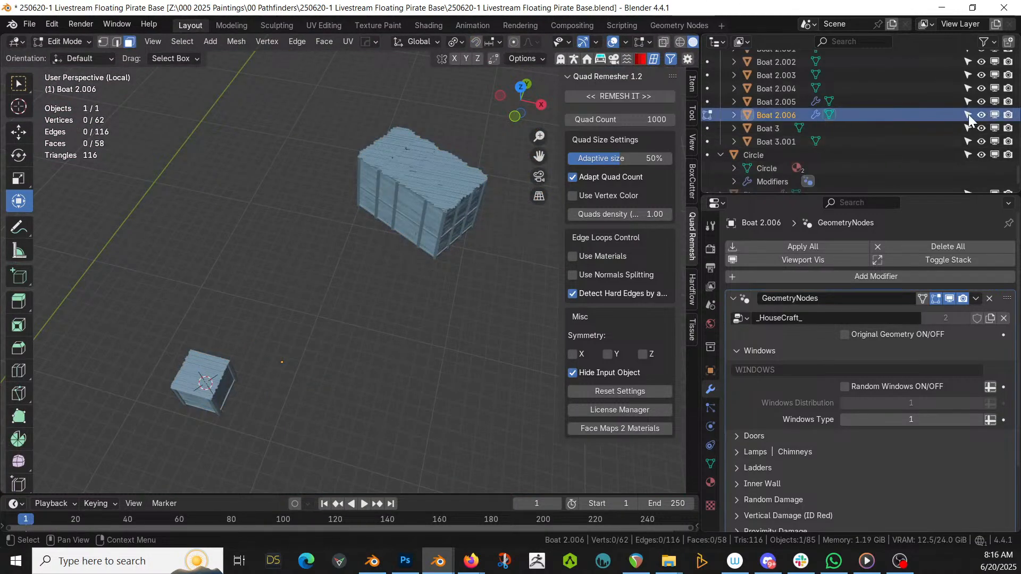
key(KP_Divide)
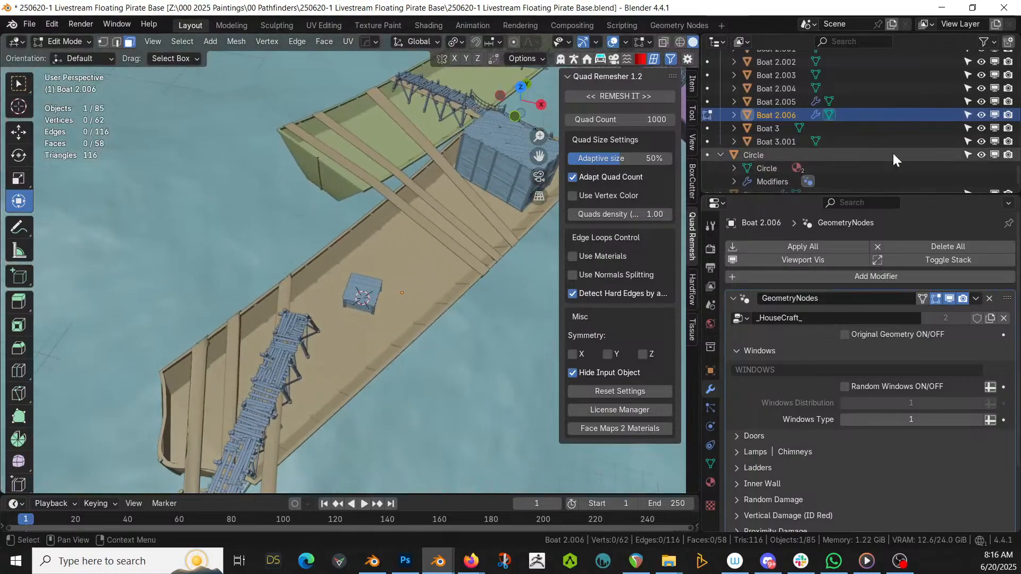
click(982, 115)
click(983, 115)
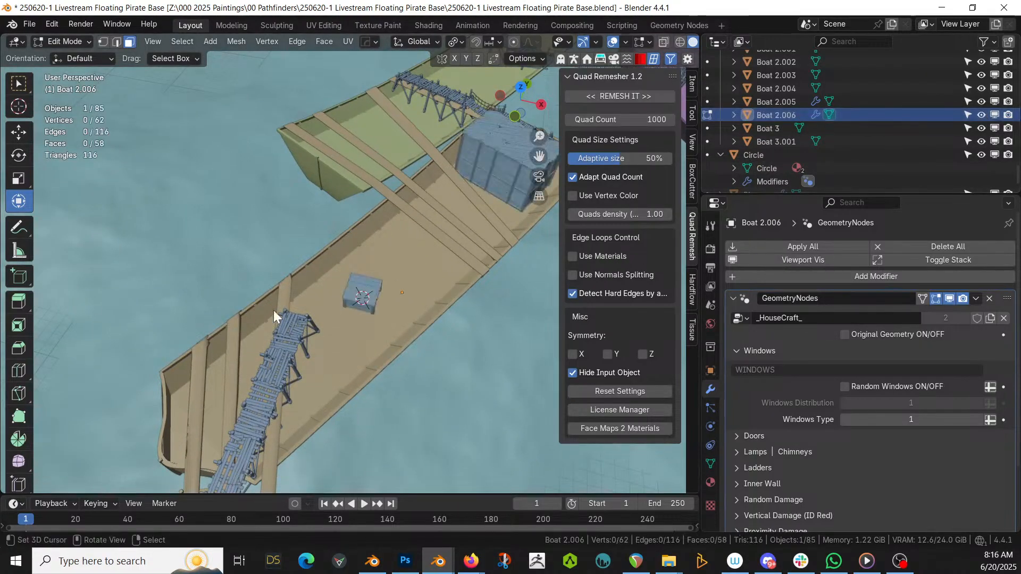
Turn on Original Geometry, select all linked faces of the small cube, separate them into their own object, and return to Object Mode
click(355, 294)
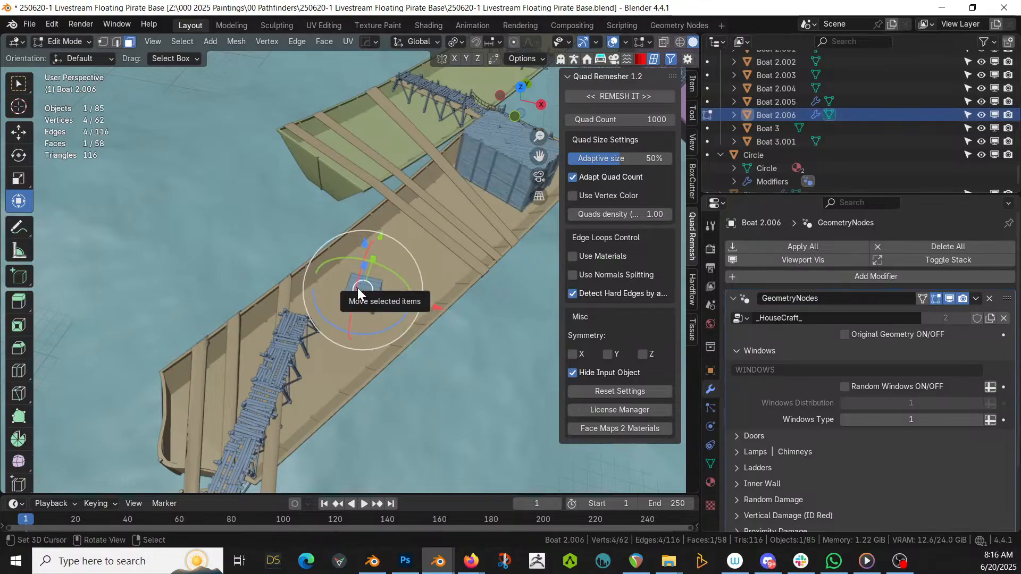
scroll(489, 271, up, 3)
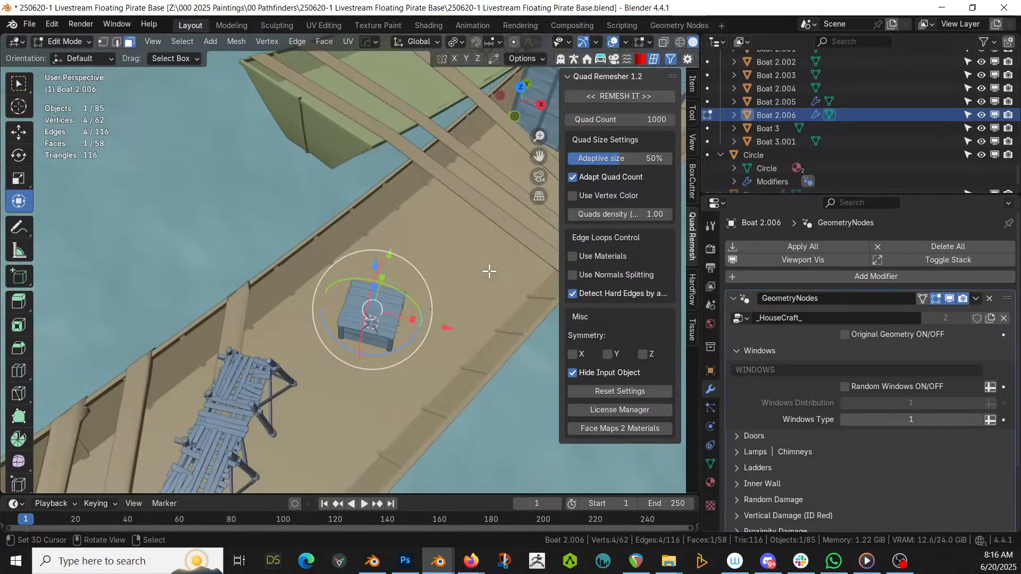
click(844, 335)
key(Tab)
key(Tab)
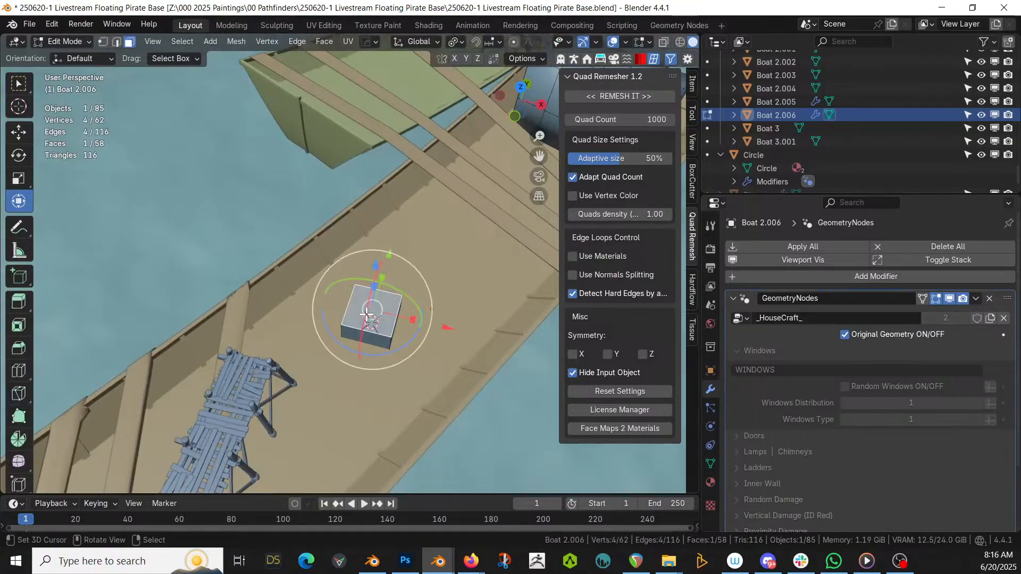
key(ctrl+l)
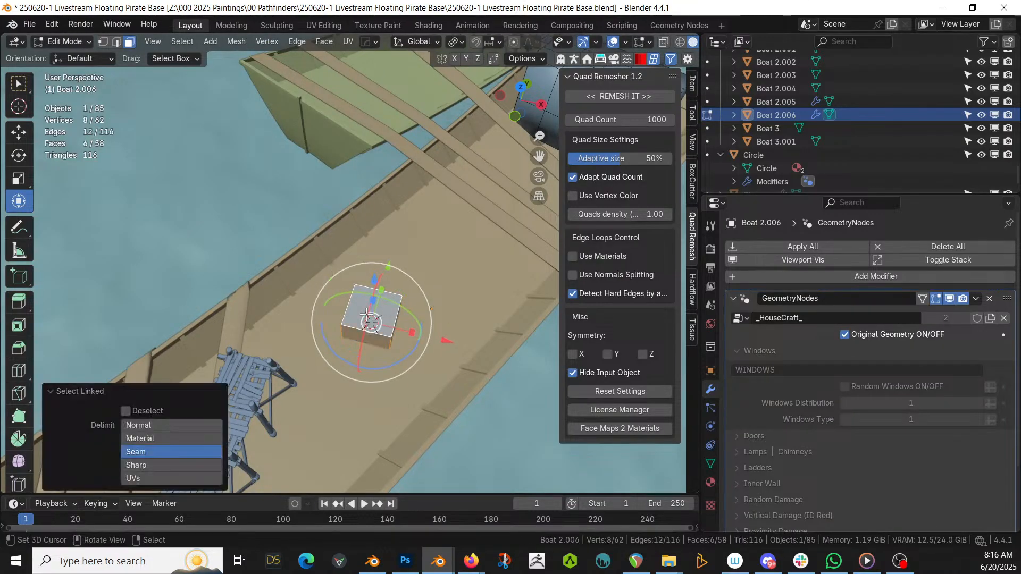
key(p)
click(366, 314)
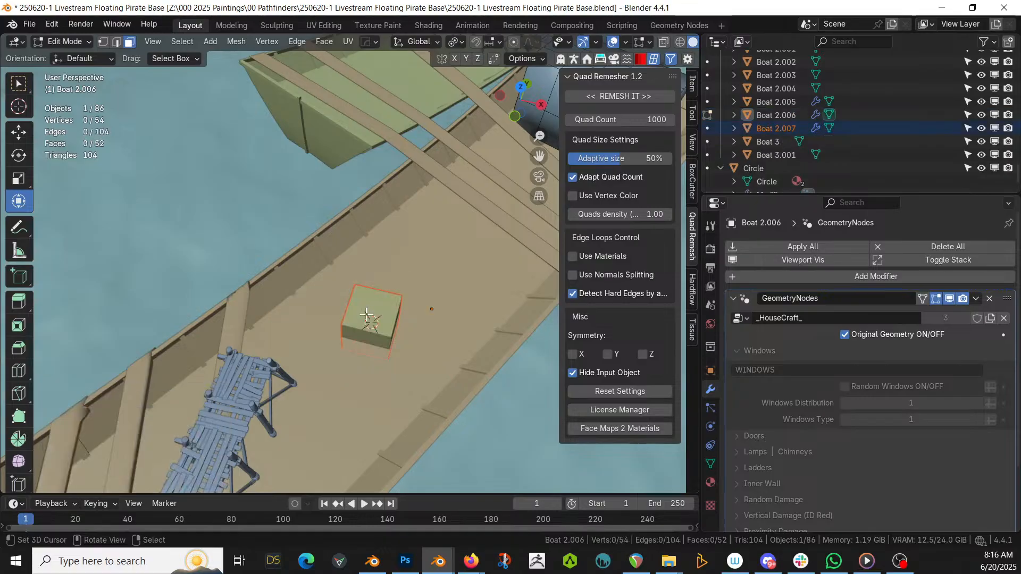
key(Tab)
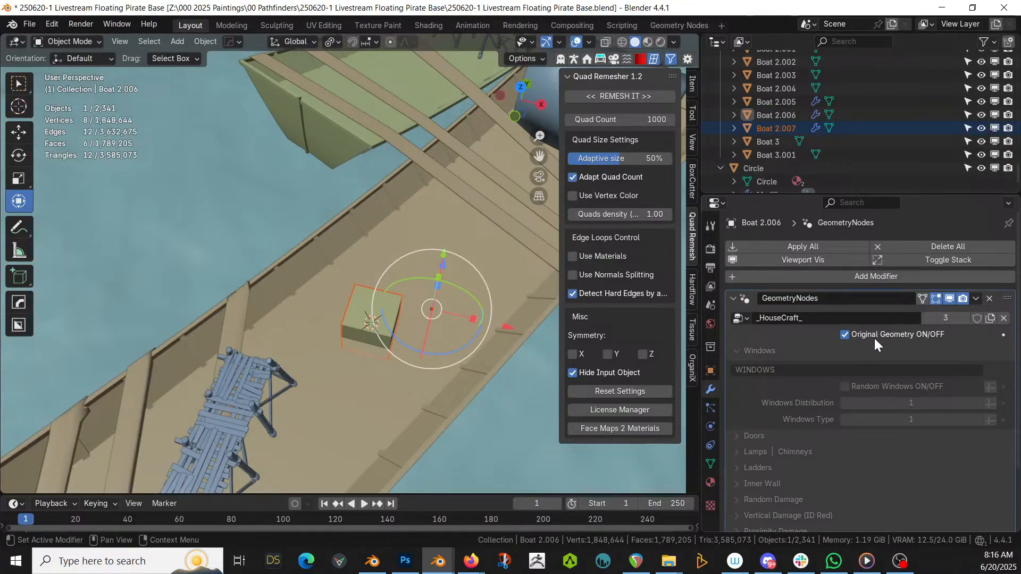
Copy the rotation of the boat hull, Boat 2.004, to the separated cube
click(372, 322)
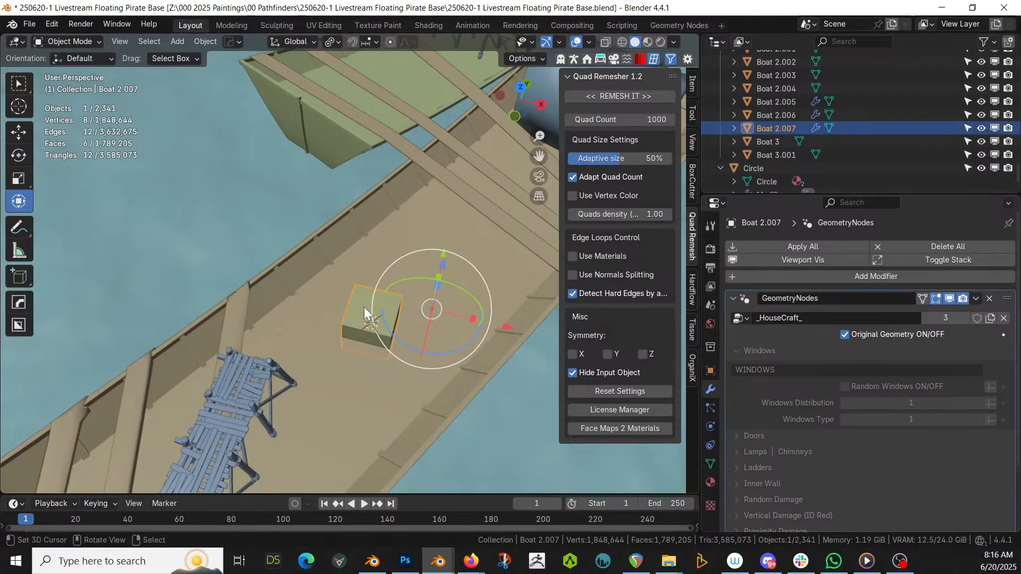
shift+click(387, 232)
key(ctrl+c)
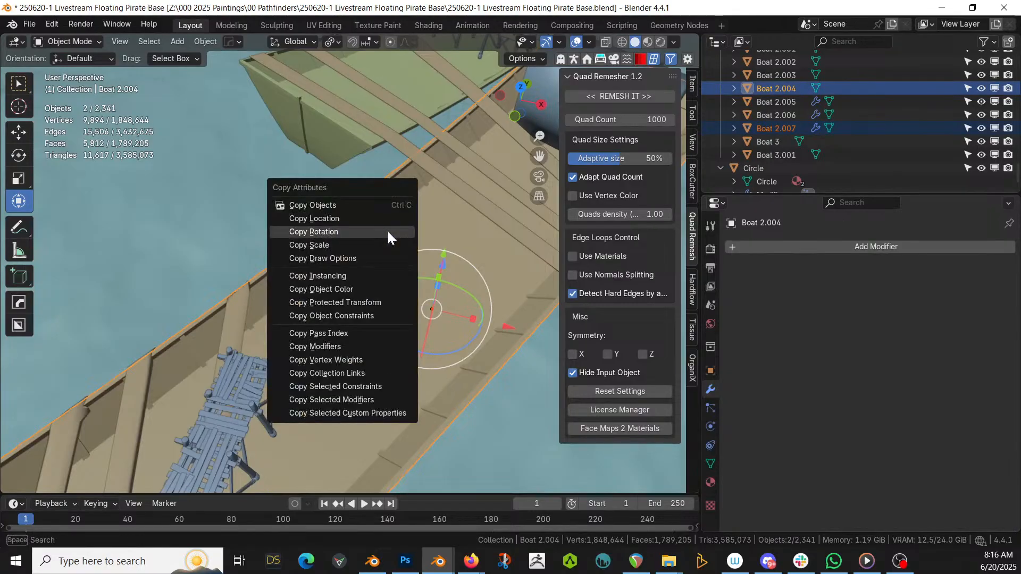
click(388, 233)
In top view, move the small cube about 11 m along the boat deck to an open spot near the walkway
key(KP_7)
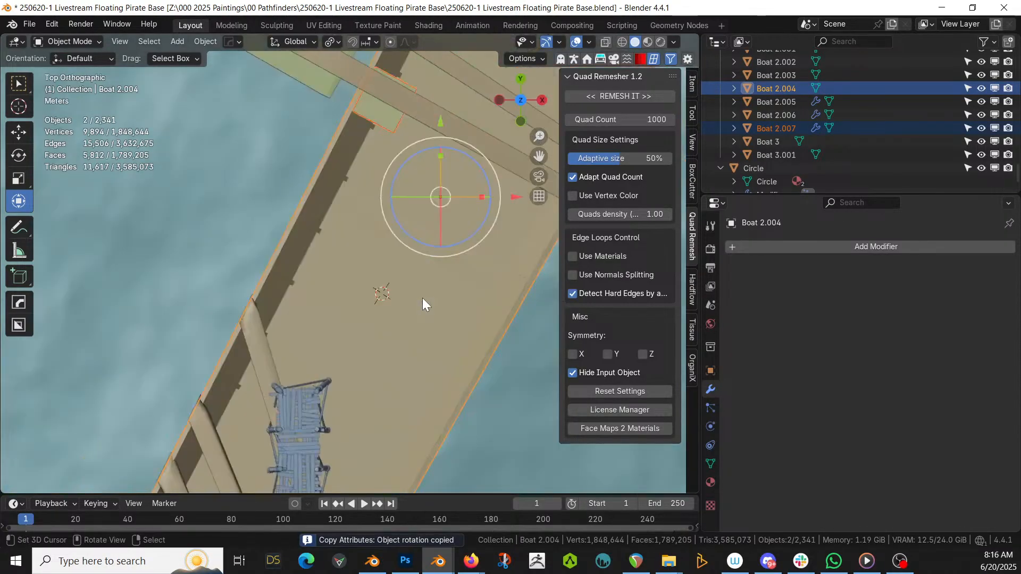
scroll(423, 298, down, 3)
key(g)
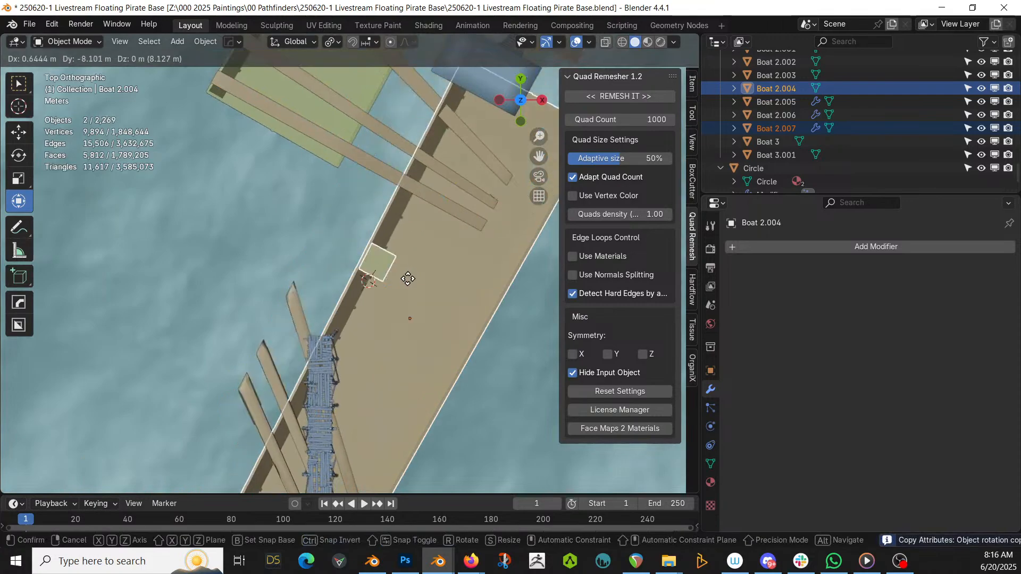
right_click(408, 279)
click(375, 177)
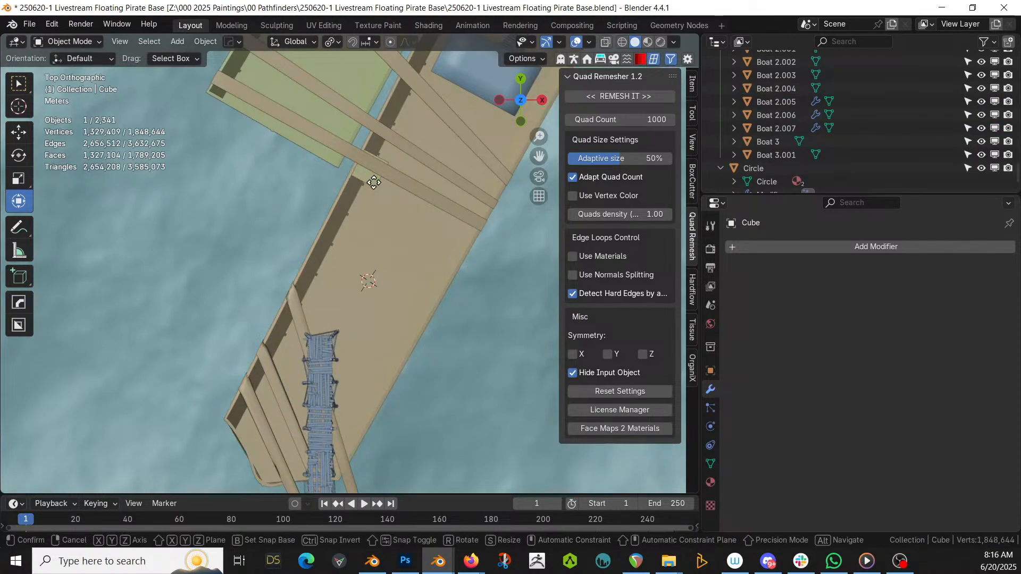
click(371, 181)
key(g)
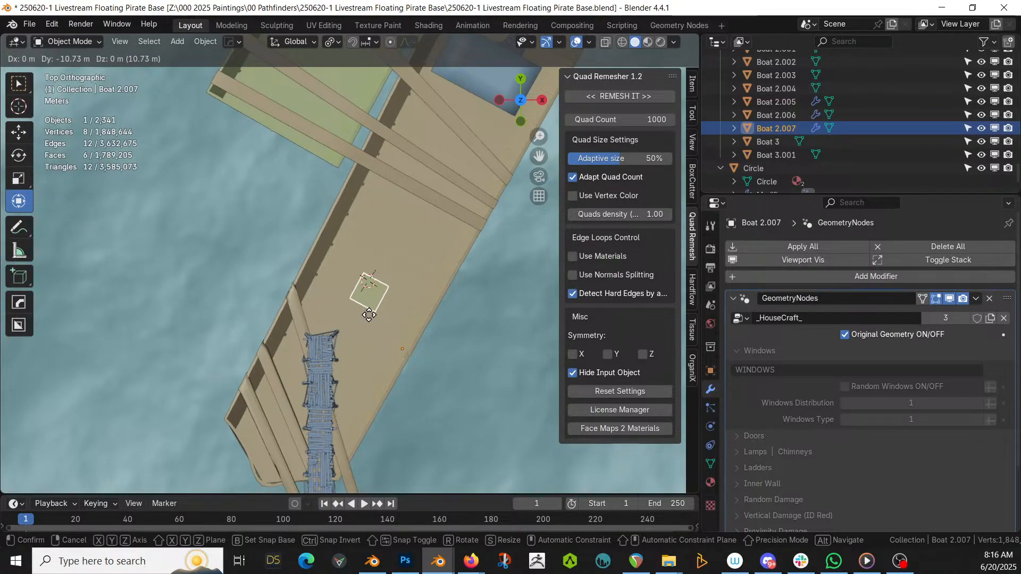
click(366, 318)
Raise the small cube about 0.94 m along global Z so it sits on the deck, and save the file
middle_drag(368, 315, 451, 224)
scroll(436, 161, up, 5)
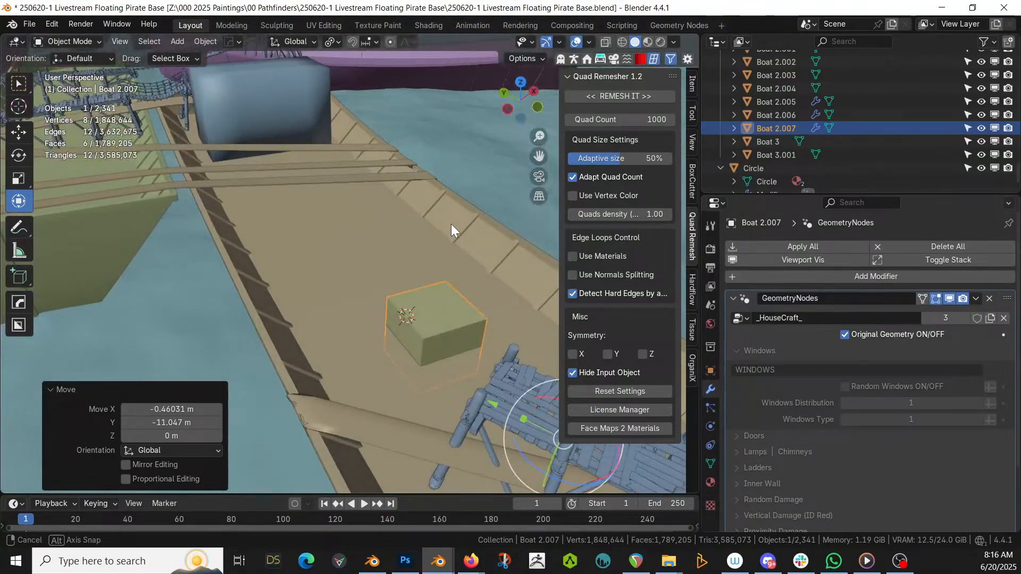
key(g)
key(z)
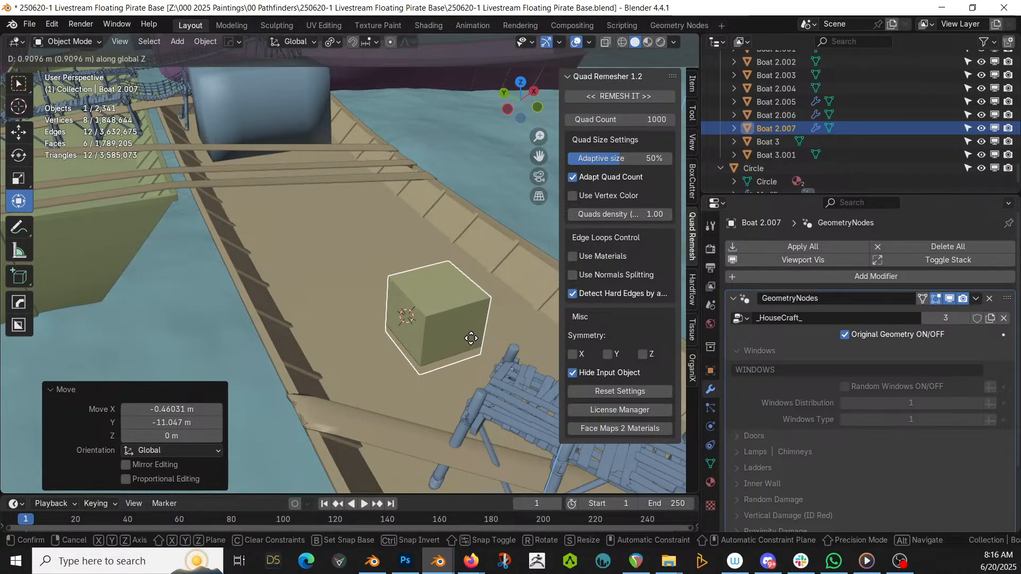
click(471, 338)
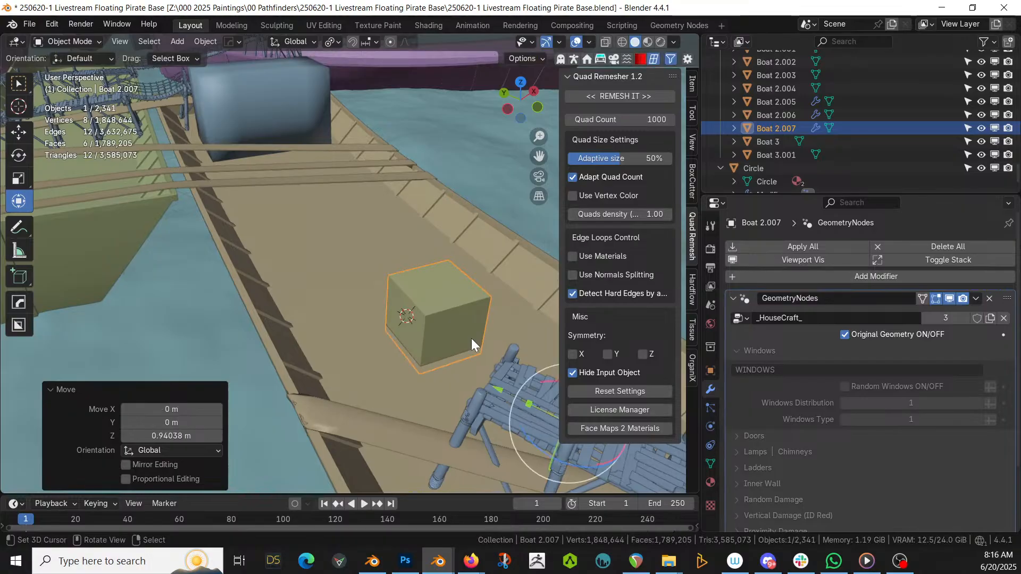
mouse_move(471, 338)
middle_down()
mouse_move(518, 329)
mouse_move(480, 327)
middle_up()
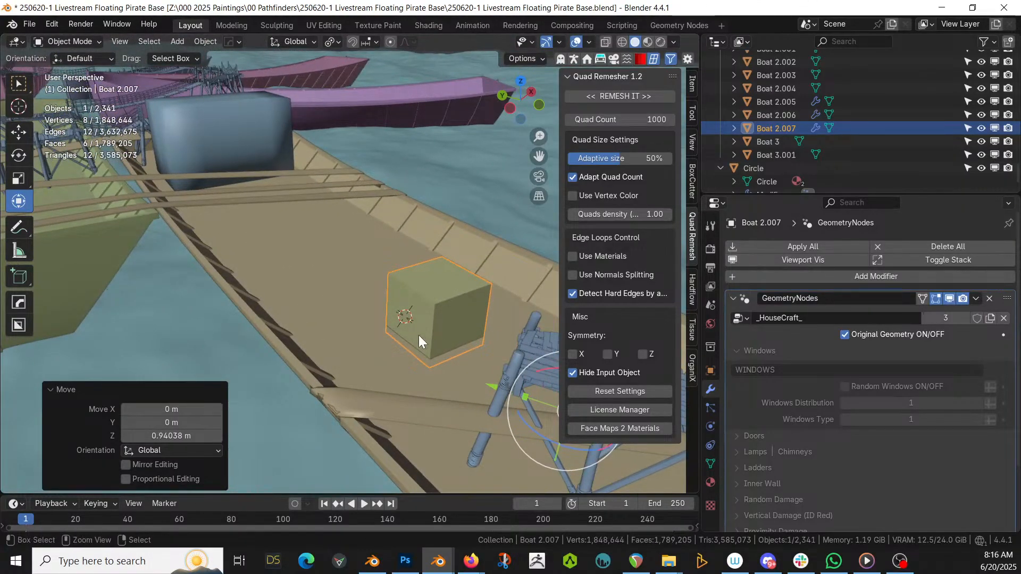
key(ctrl+s)
In Edit Mode, extrude two opposite side faces of the cube 2.5 m along their normals
key(Tab)
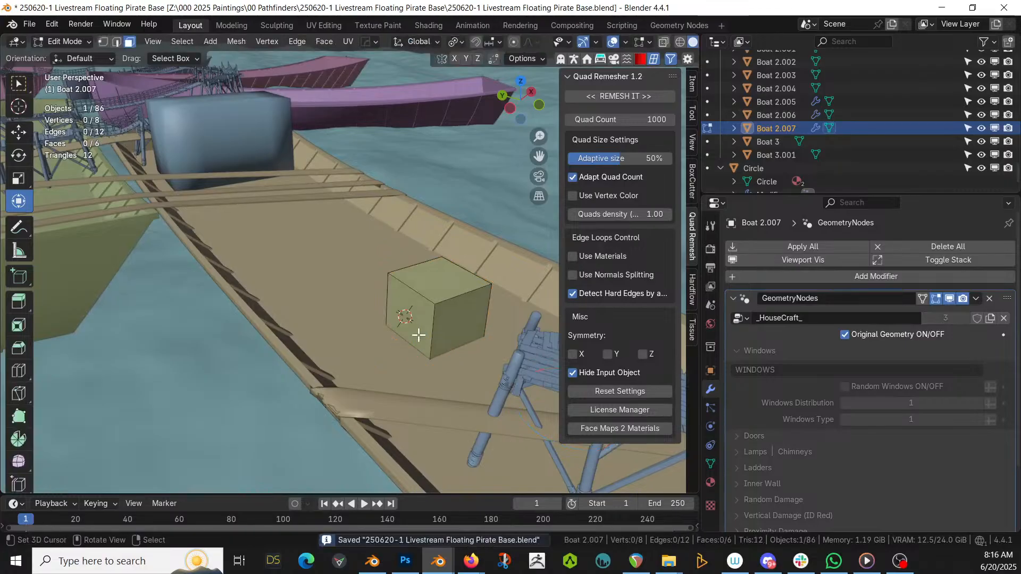
click(411, 333)
middle_drag(411, 333, 374, 341)
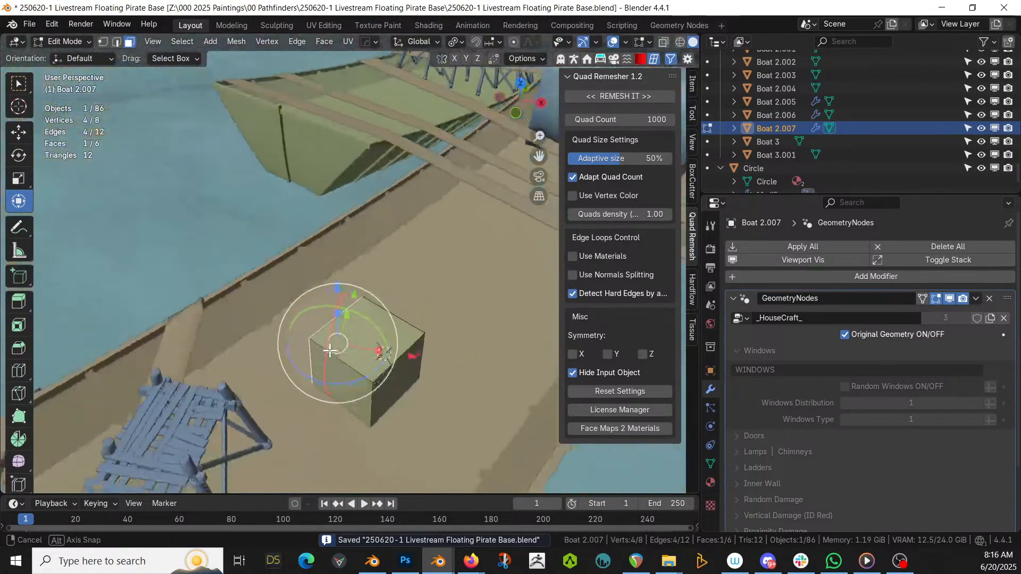
shift+click(414, 389)
key(alt+e)
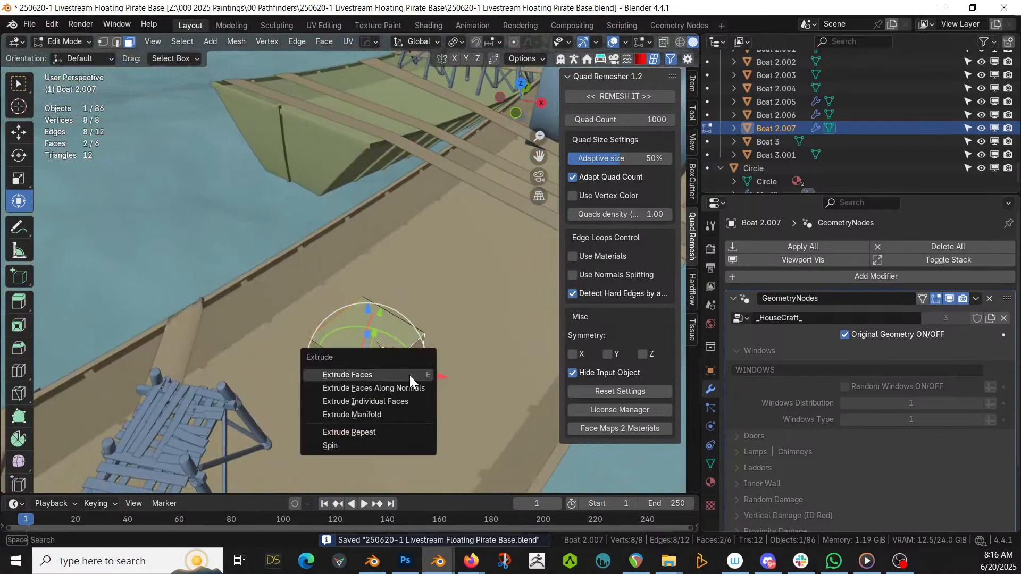
click(409, 388)
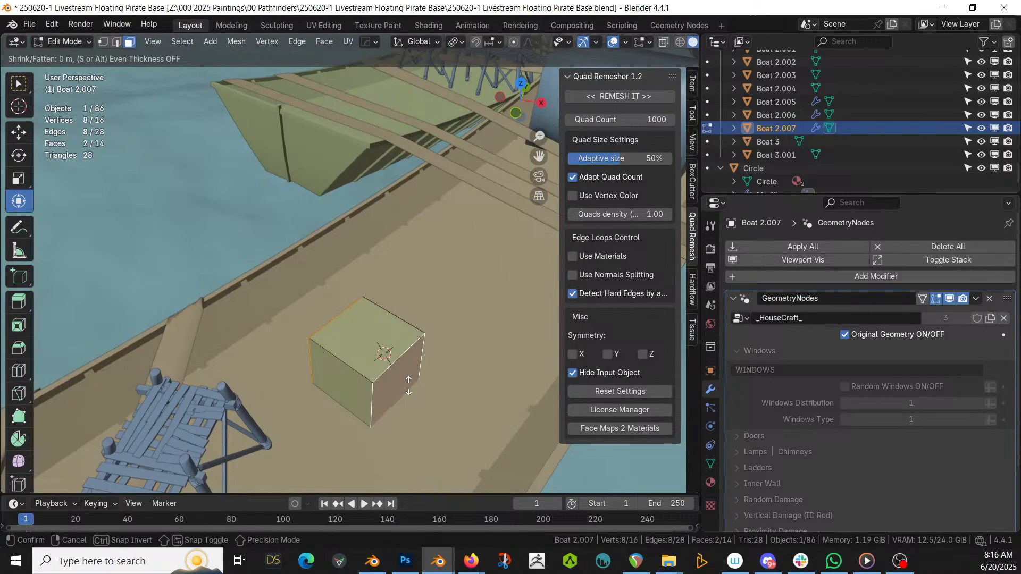
text(2.5)
key(Return)
Extrude the three faces on the long side of the block 2.5 m, and repeat the extrusion once
middle_drag(410, 391, 202, 345)
right_click(199, 350)
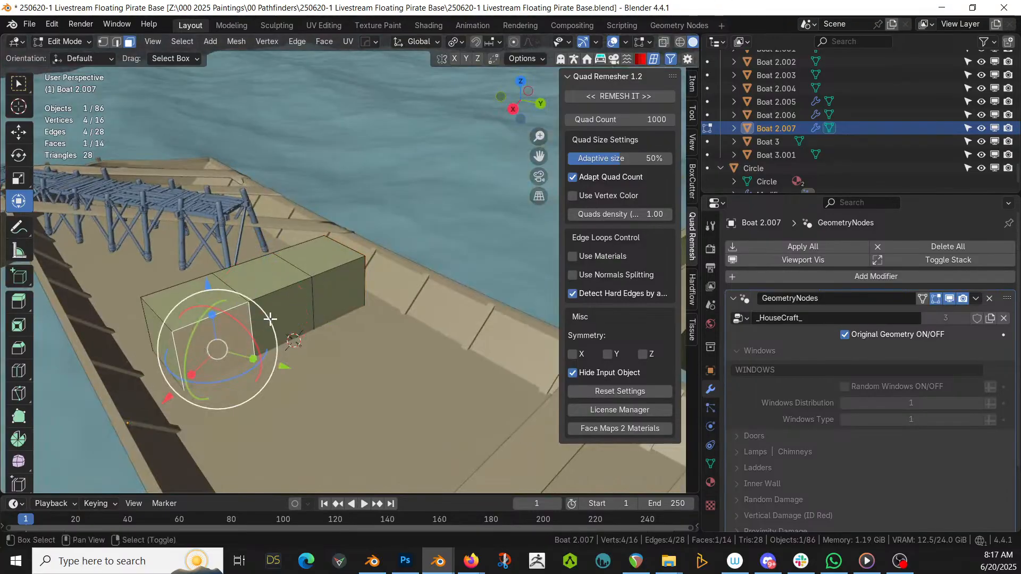
shift+right_click(272, 319)
shift+right_click(337, 301)
text(e)
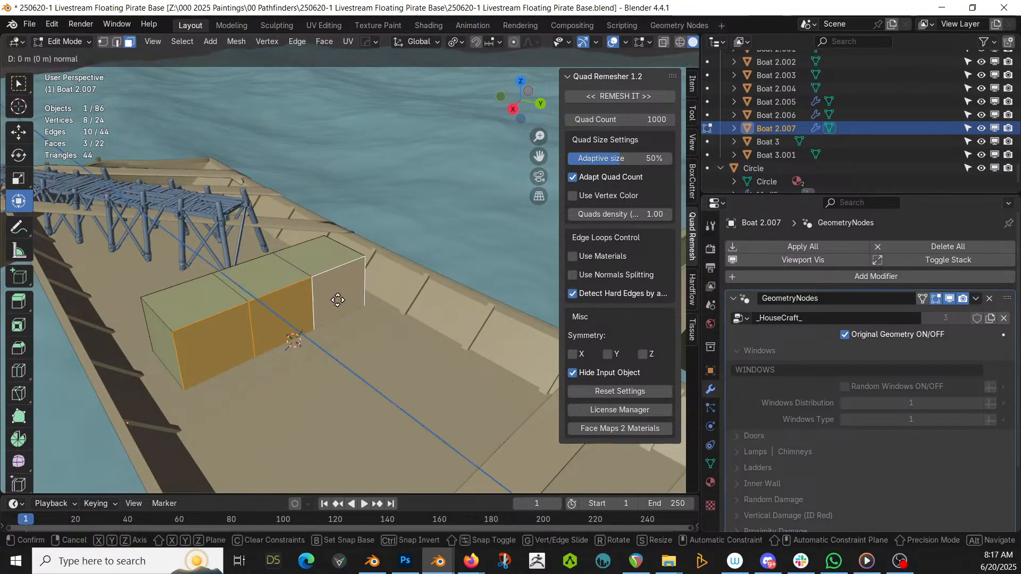
text(2.5)
key(Return)
key(shift+r)
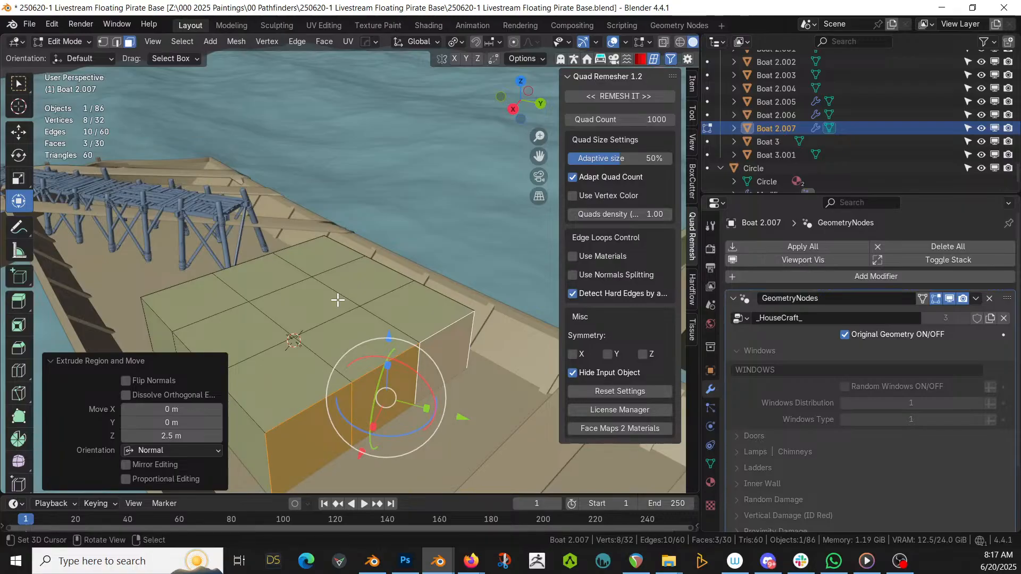
Extrude the six top faces of two adjacent rows upward 2.5 m, leaving the third row low
click(187, 315)
shift+click(234, 341)
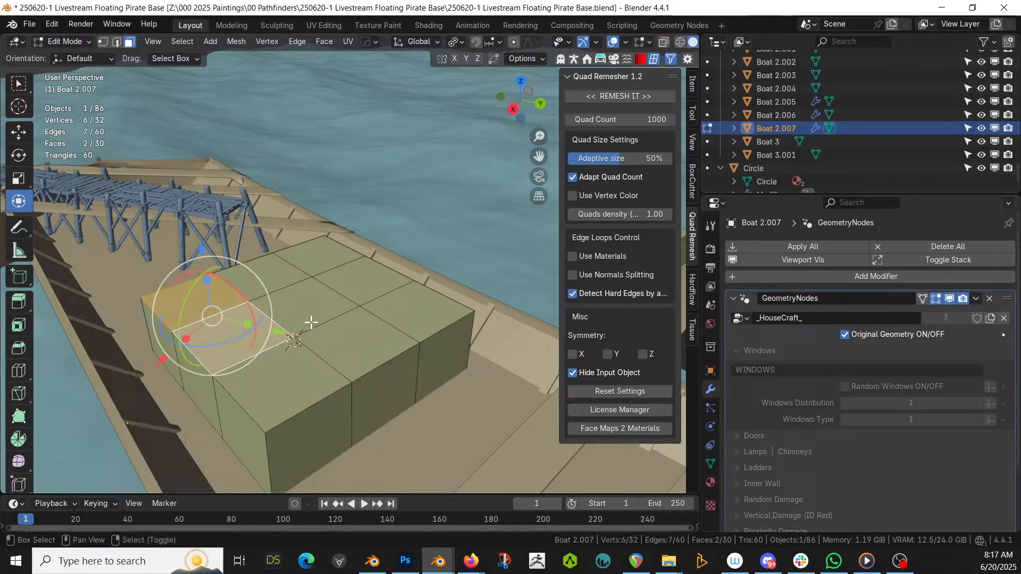
shift+click(314, 299)
shift+click(360, 278)
shift+click(319, 233)
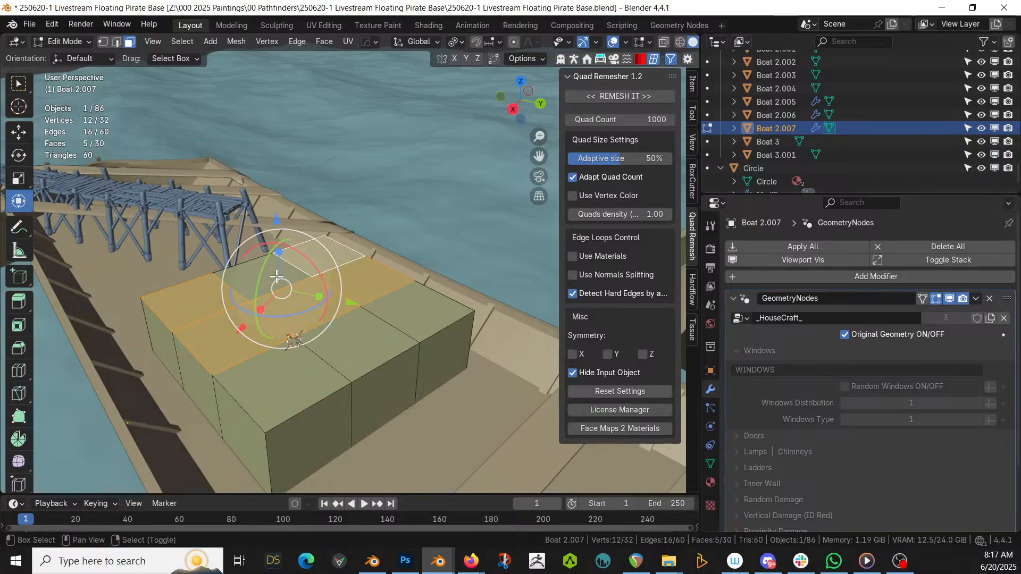
shift+click(276, 276)
text(e2.5)
key(Return)
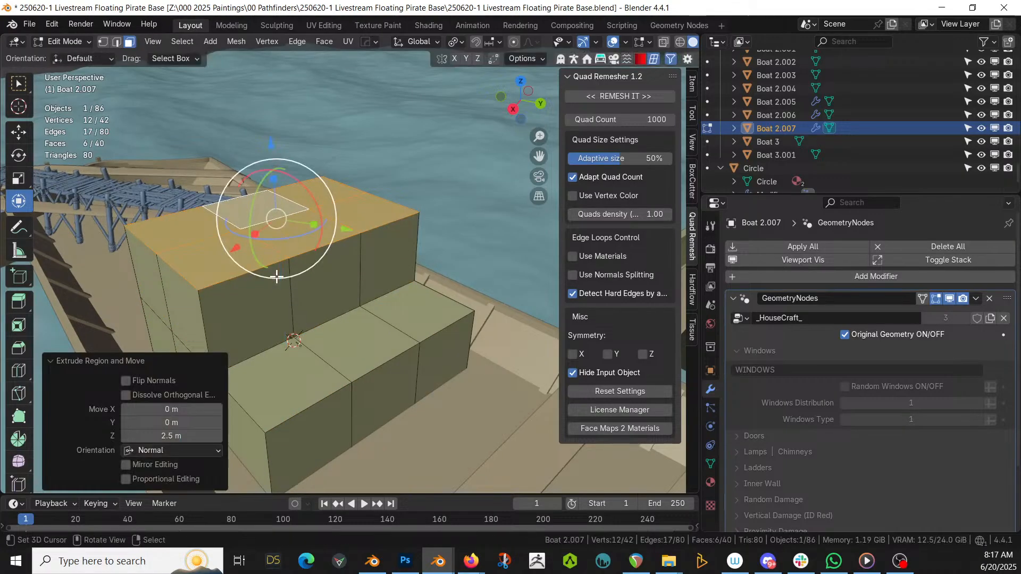
Extrude a two-by-two group of the upper level's top faces upward 2.5 m to form a third storey
middle_drag(260, 266, 429, 291)
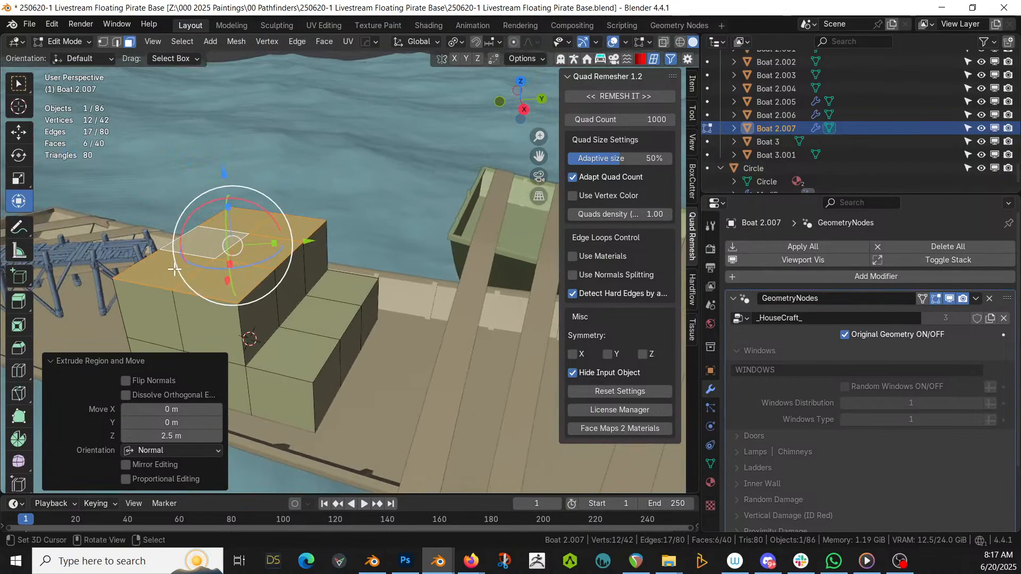
click(156, 270)
shift+click(252, 253)
shift+click(252, 253)
shift+click(232, 284)
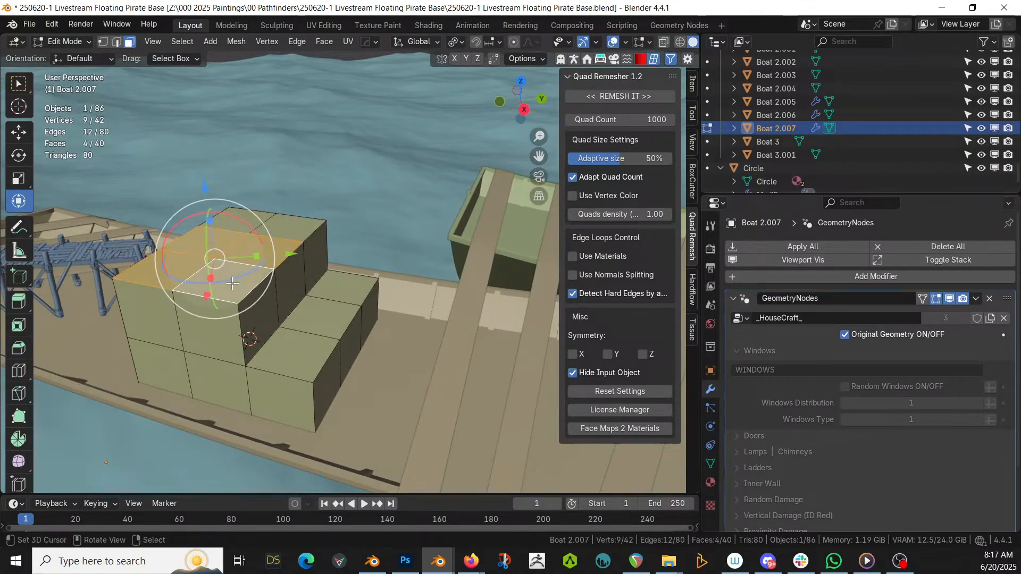
text(e2.5)
key(Return)
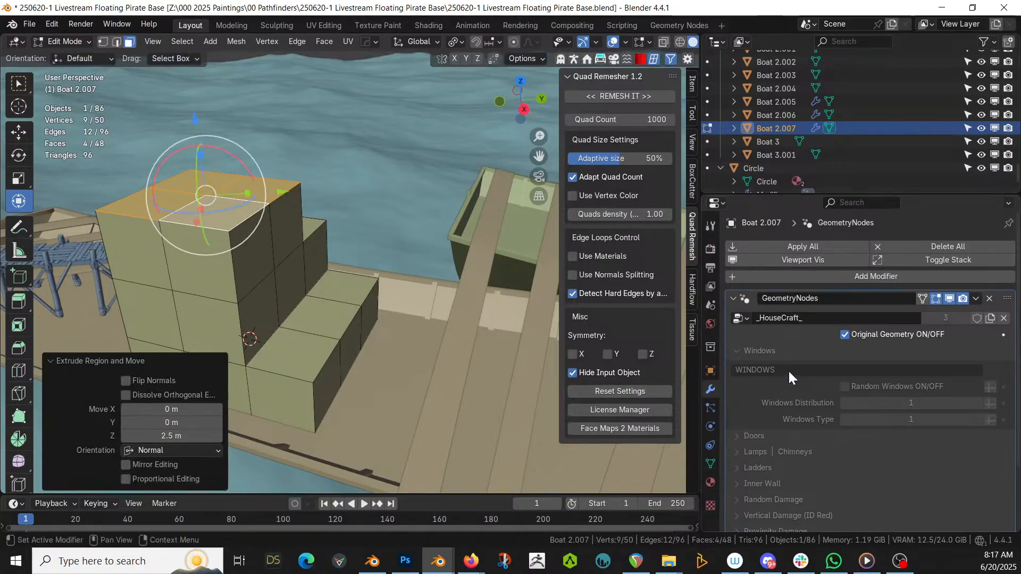
Preview the generated shack by turning Original Geometry off and back on
click(845, 334)
middle_drag(383, 250, 390, 303)
click(844, 334)
Select three wall faces on the upper levels and assign them the ID Orange (Door).001 material
click(425, 364)
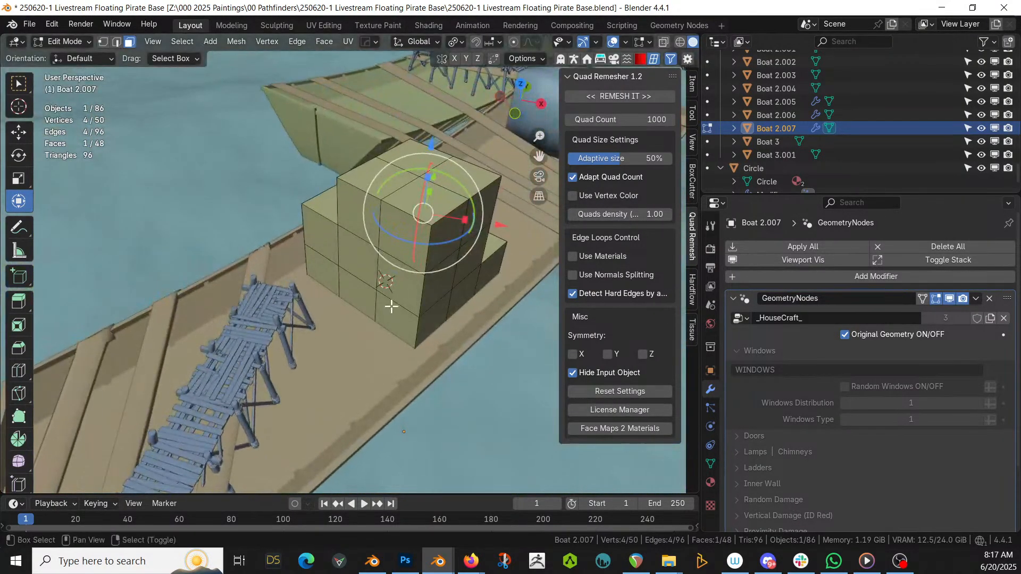
shift+click(325, 236)
middle_drag(325, 236, 417, 240)
shift+click(215, 272)
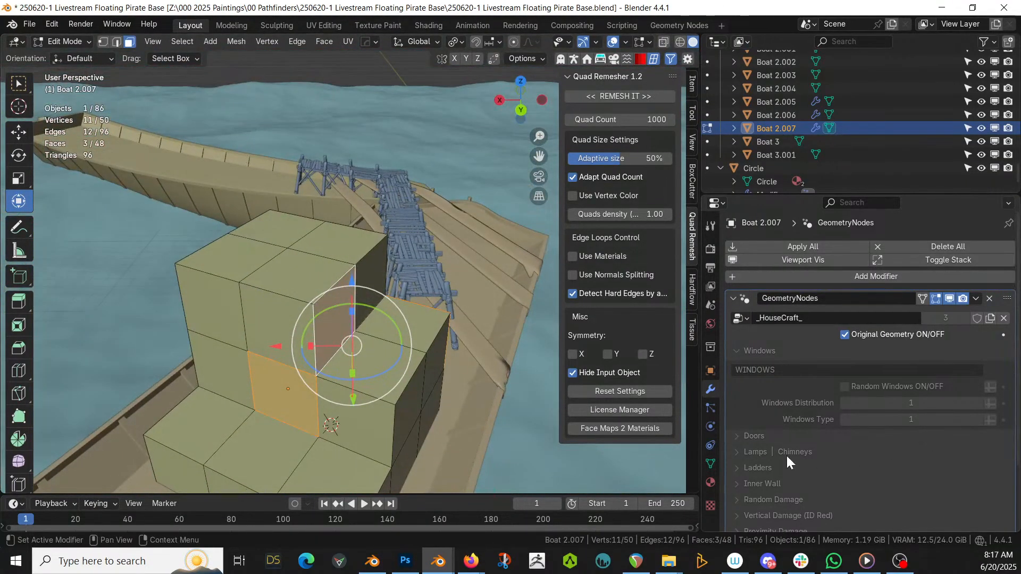
click(711, 483)
click(791, 262)
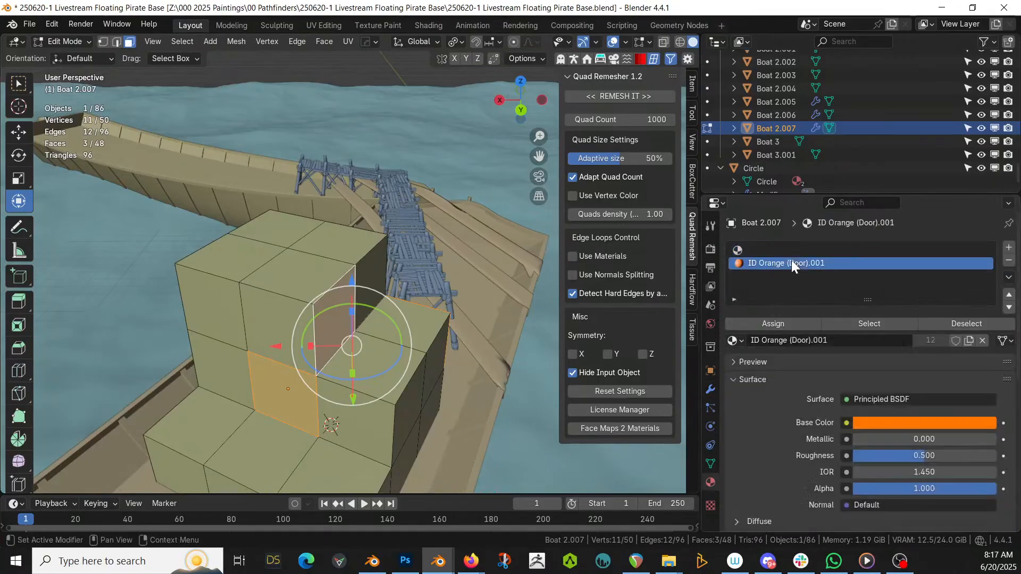
click(768, 324)
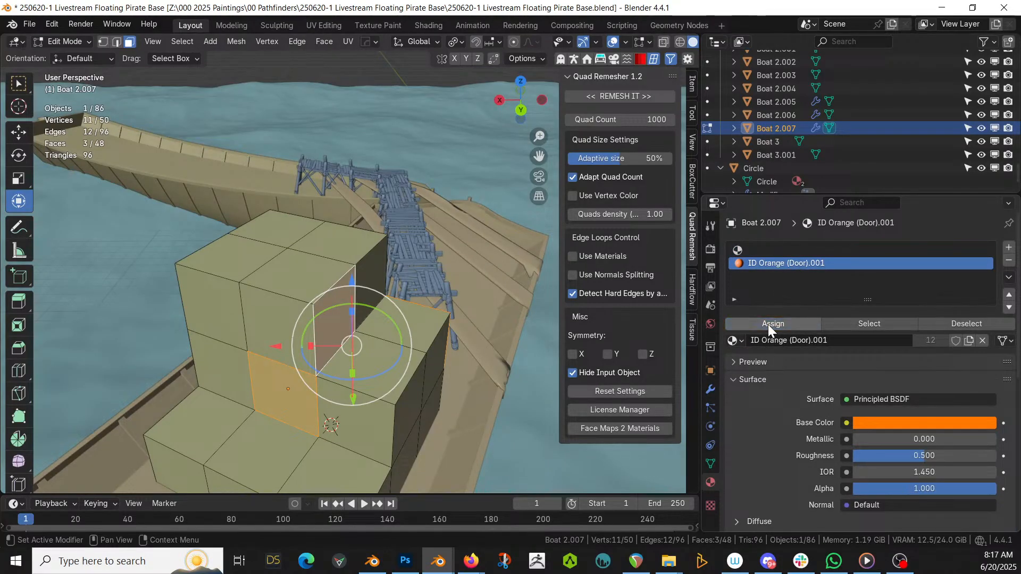
Examine the generated doors with Original Geometry turned off, and turn it back on
scroll(295, 339, down, 1)
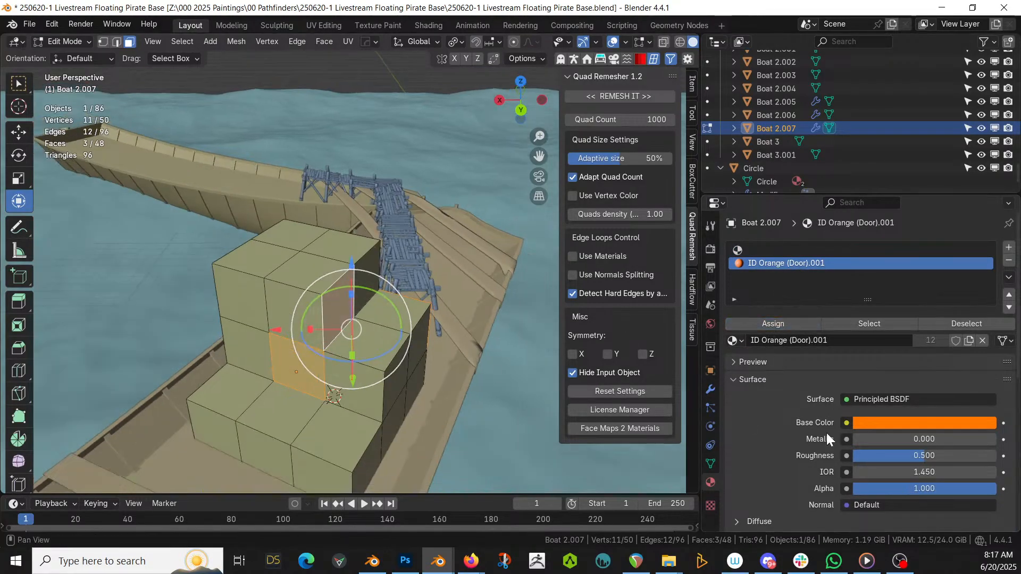
click(710, 391)
click(844, 335)
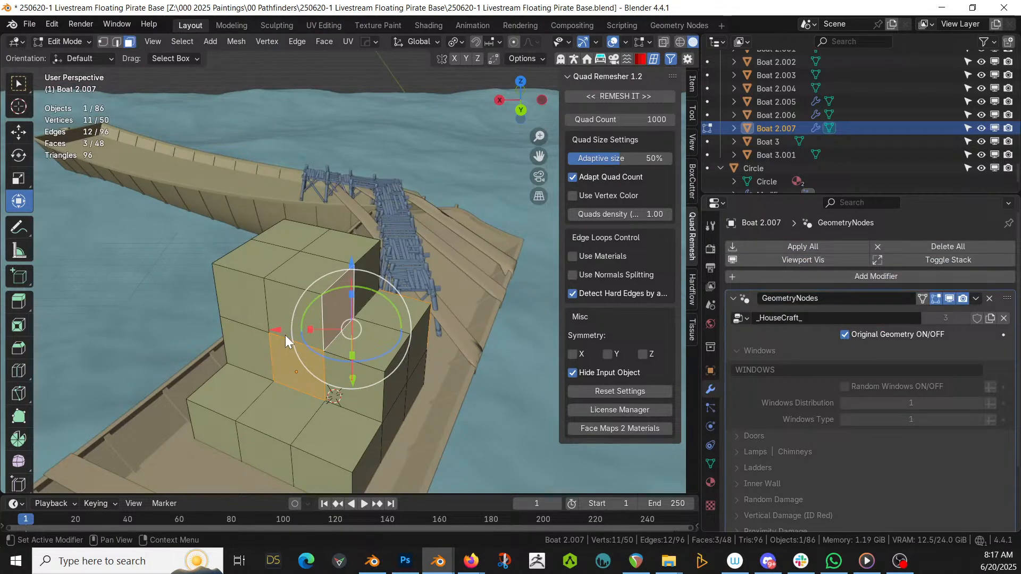
middle_drag(285, 335, 209, 304)
scroll(209, 304, up, 3)
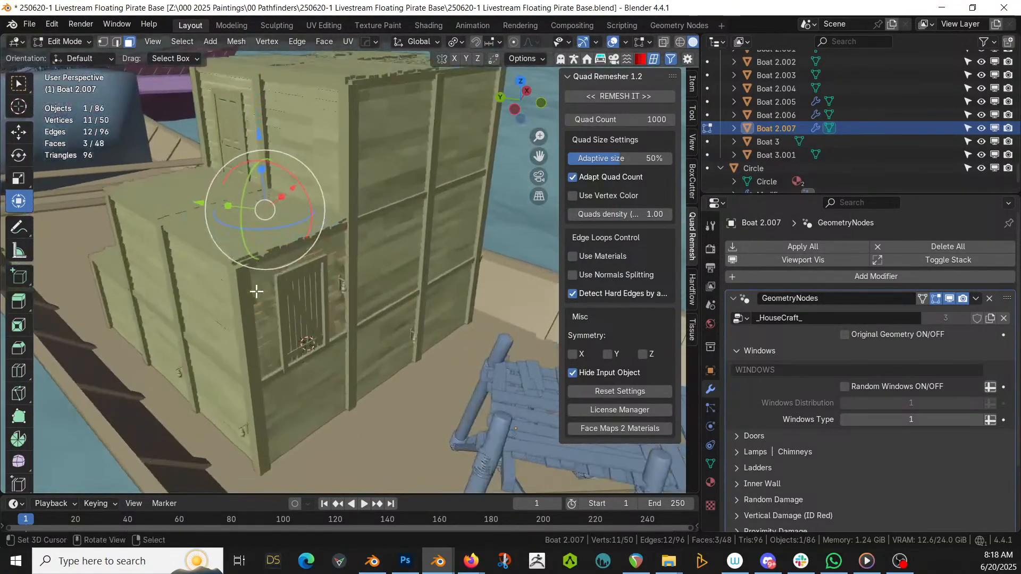
click(845, 334)
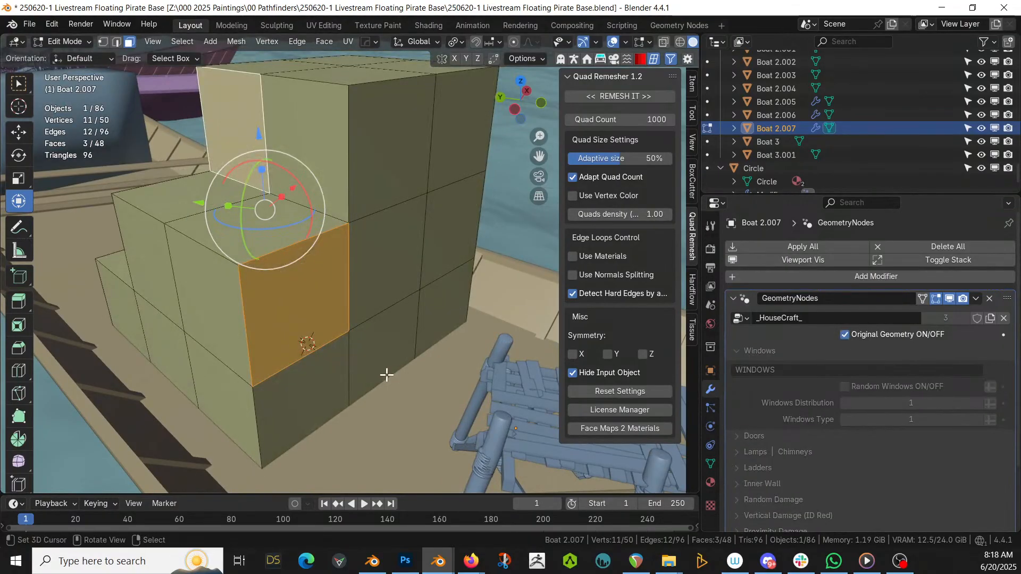
Duplicate the edge below the door facing the walkway in place, separate it into its own object, and return to Object Mode
key(2)
click(309, 356)
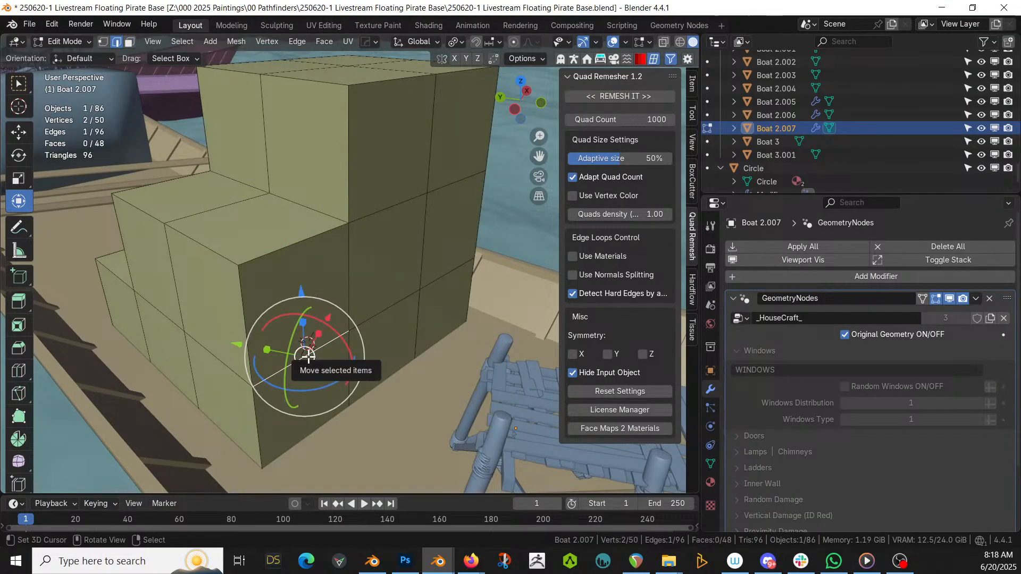
key(shift+d)
right_click(309, 355)
key(p)
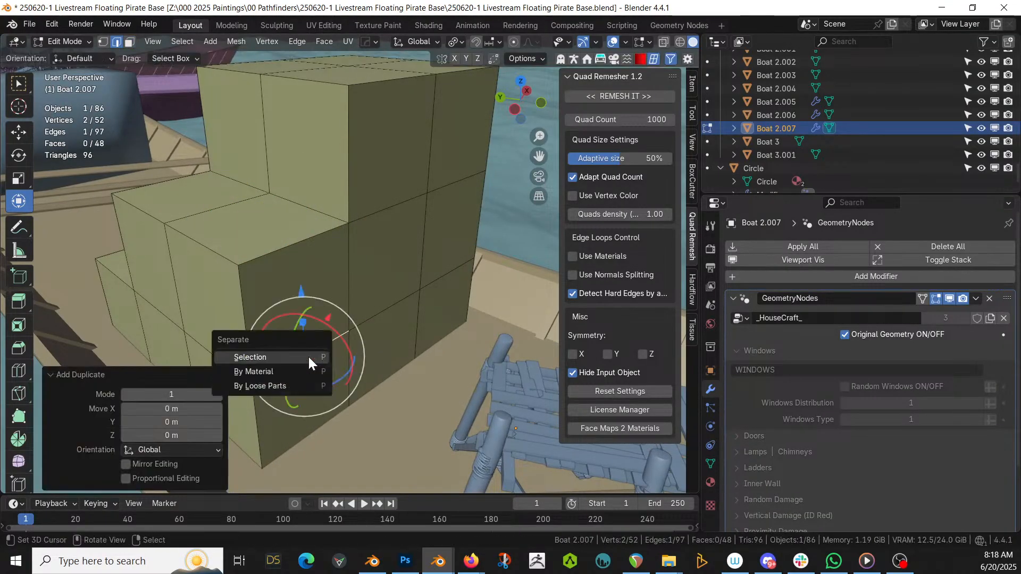
click(309, 358)
key(Tab)
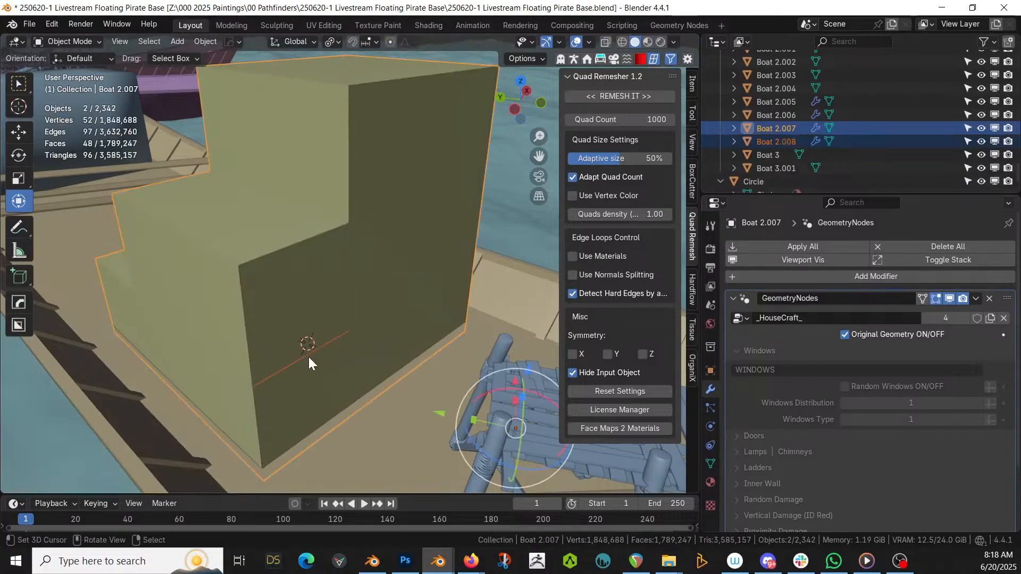
Join the separated edge below the door to the walkway platform object
click(309, 351)
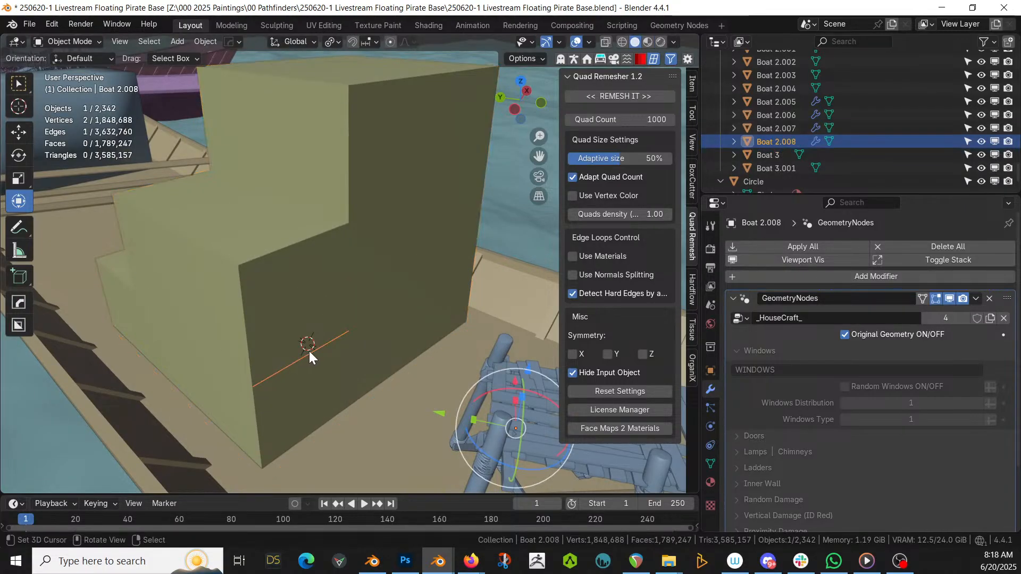
shift+click(521, 395)
key(ctrl+j)
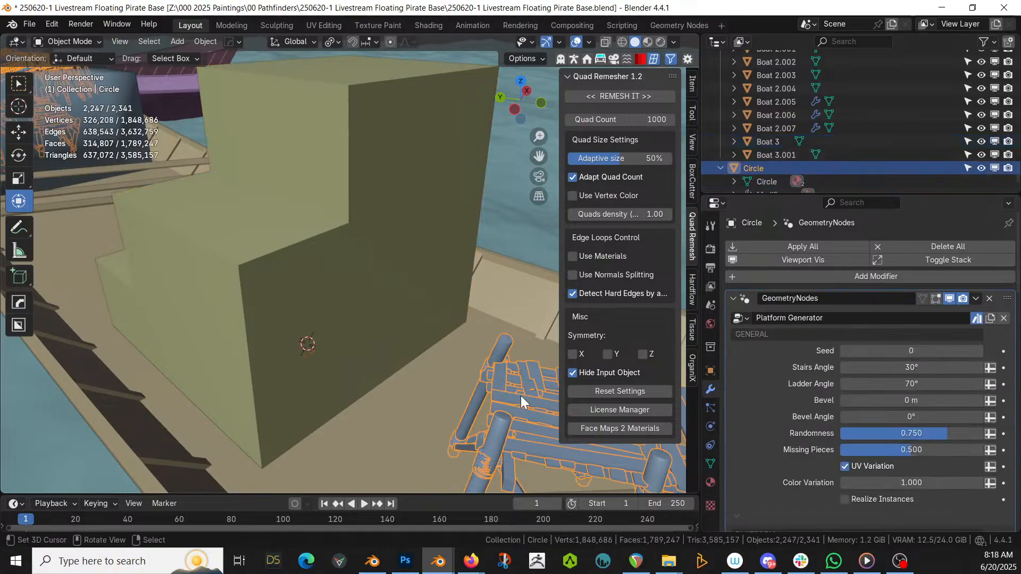
Fill a face between the walkway's end edge and the door edge, and return to Object Mode
key(Tab)
click(492, 413)
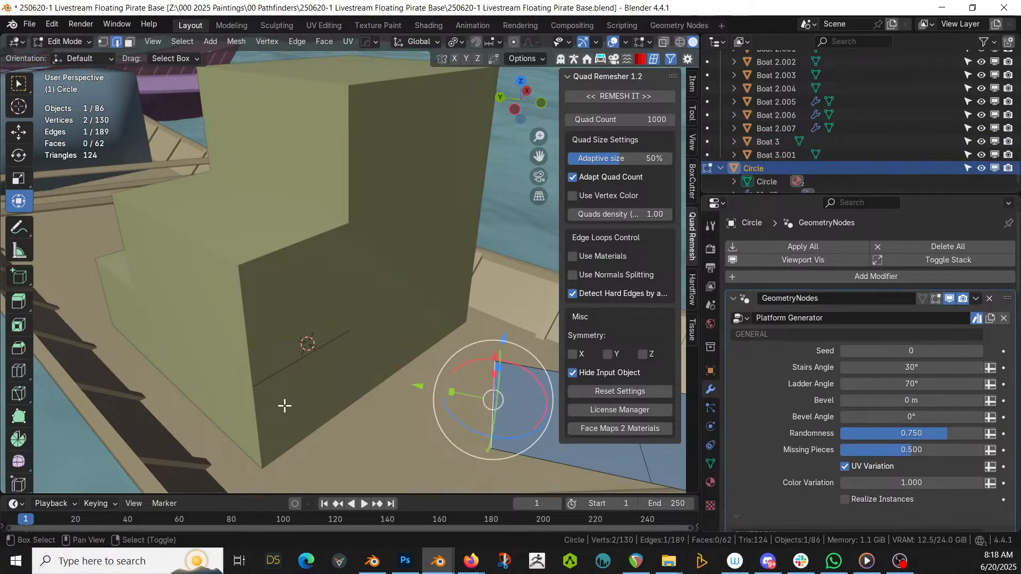
shift+click(277, 368)
key(f)
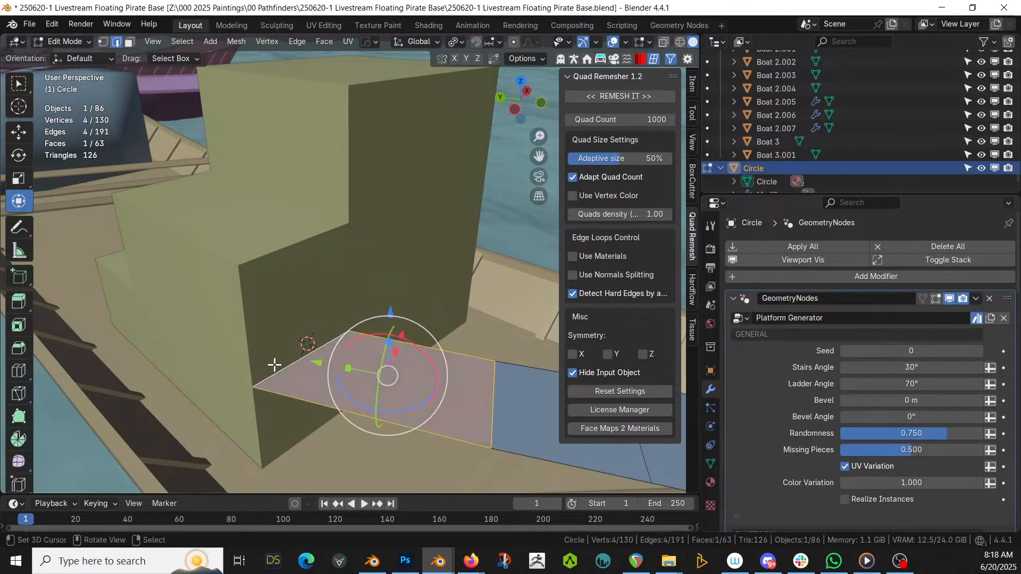
key(Tab)
scroll(274, 365, down, 3)
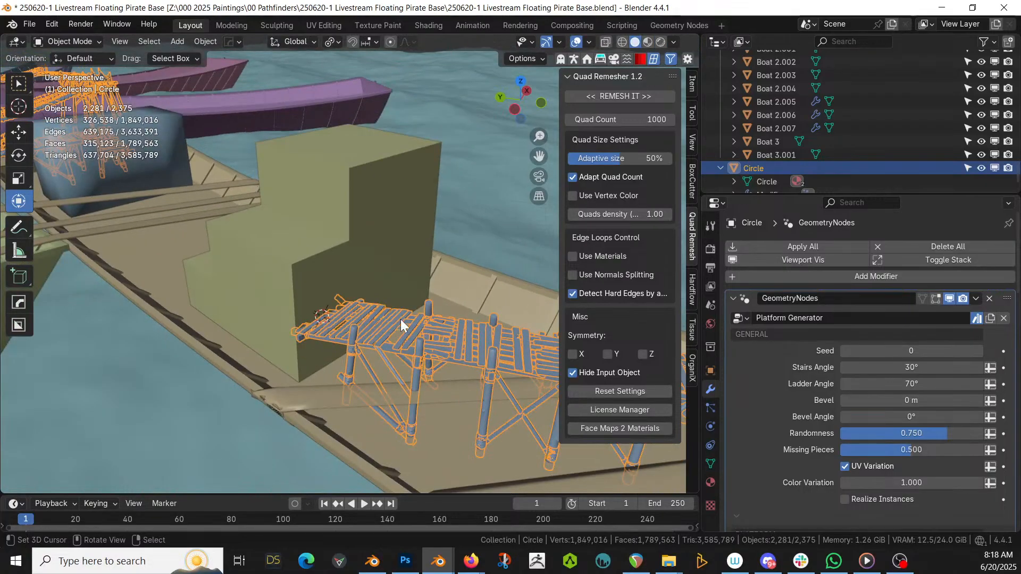
Examine the generated stepped shack and its surroundings with Original Geometry turned off
click(384, 204)
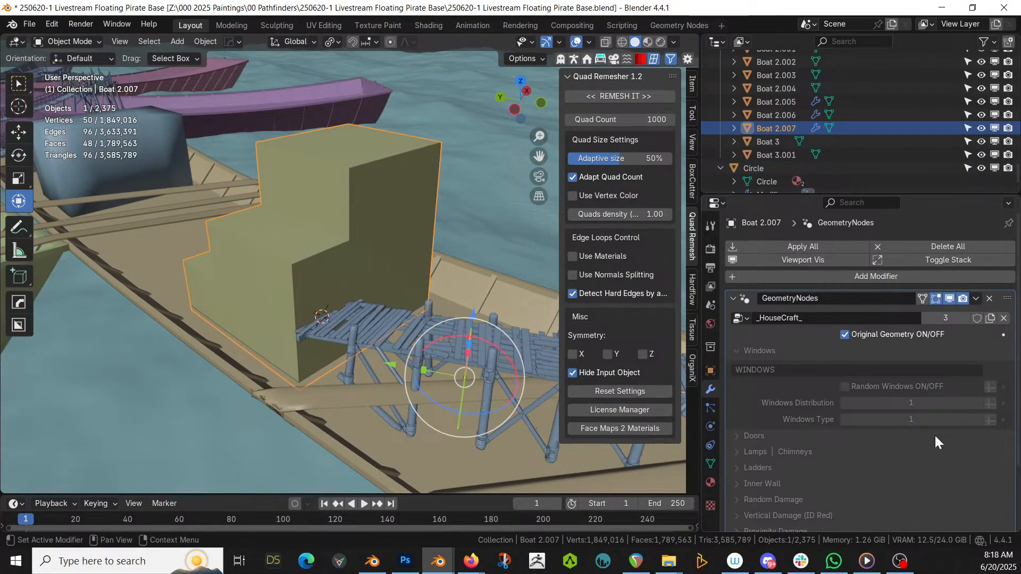
click(844, 334)
middle_drag(230, 294, 389, 276)
scroll(362, 344, down, 5)
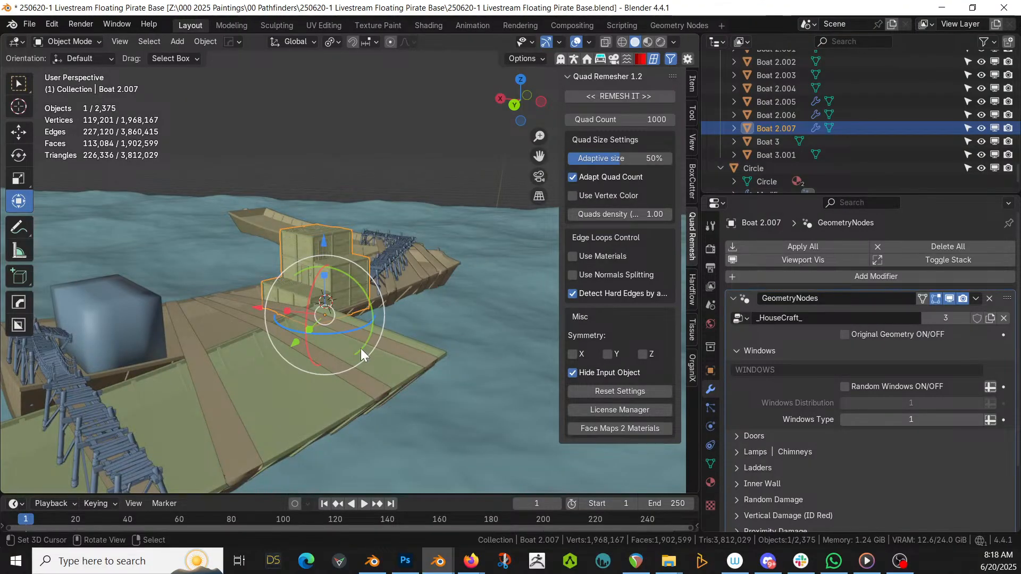
middle_drag(360, 349, 439, 394)
middle_drag(345, 436, 127, 273)
Duplicate an edge on the rounded shack's side facing the stepped shack in place, separate it into its own object, and return to Object Mode
click(182, 217)
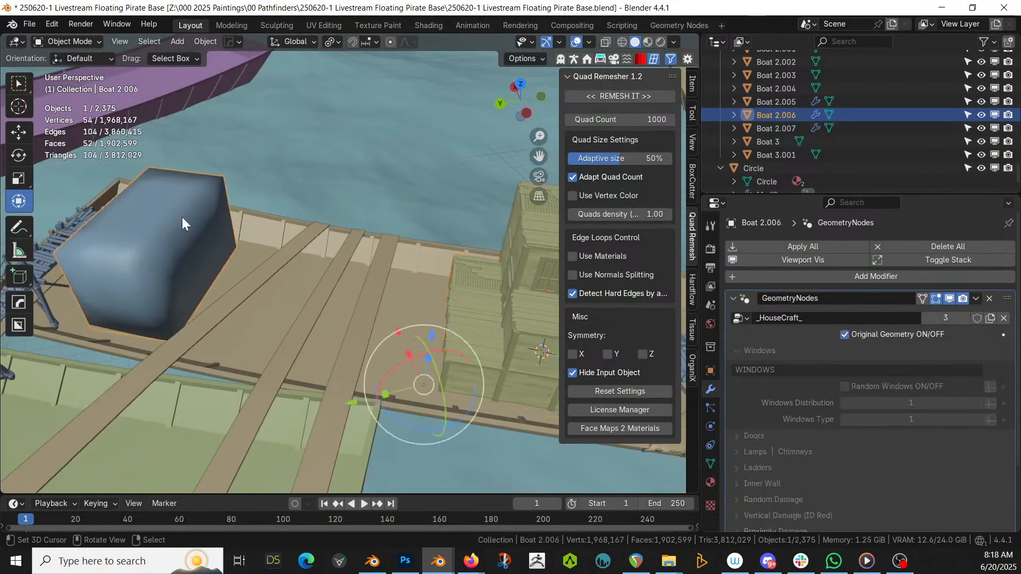
key(Tab)
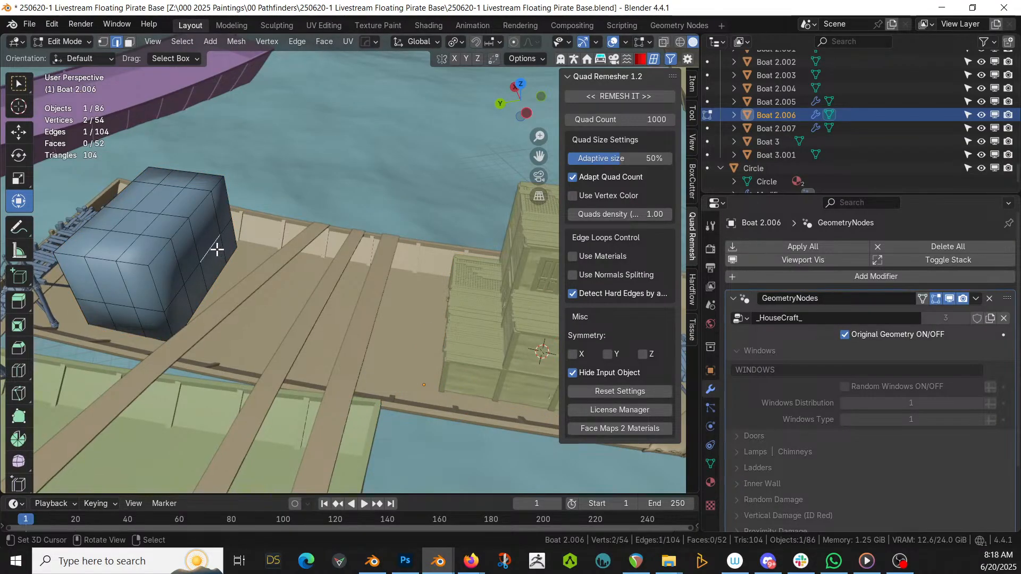
key(shift+d)
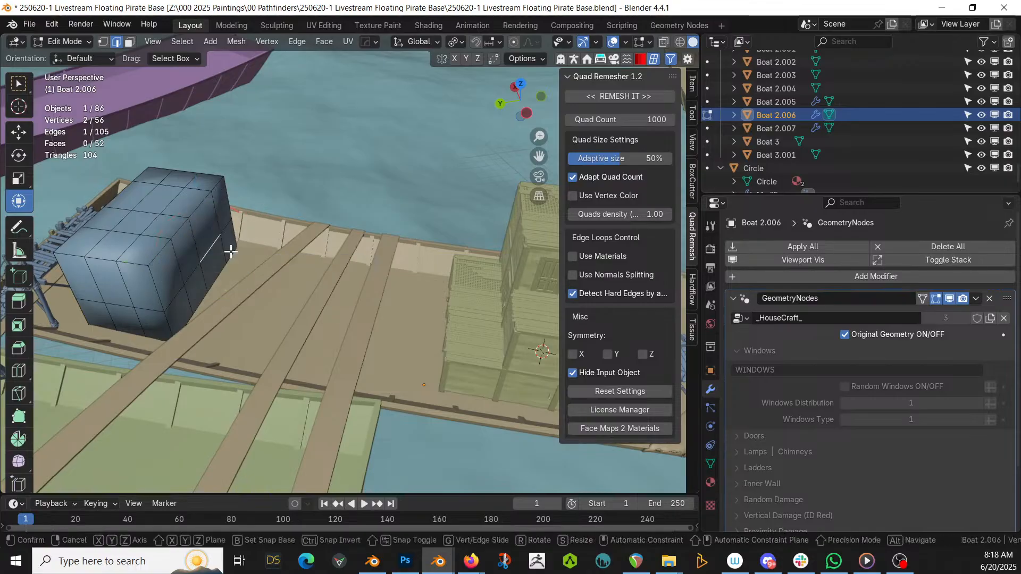
right_click(230, 251)
key(p)
click(231, 251)
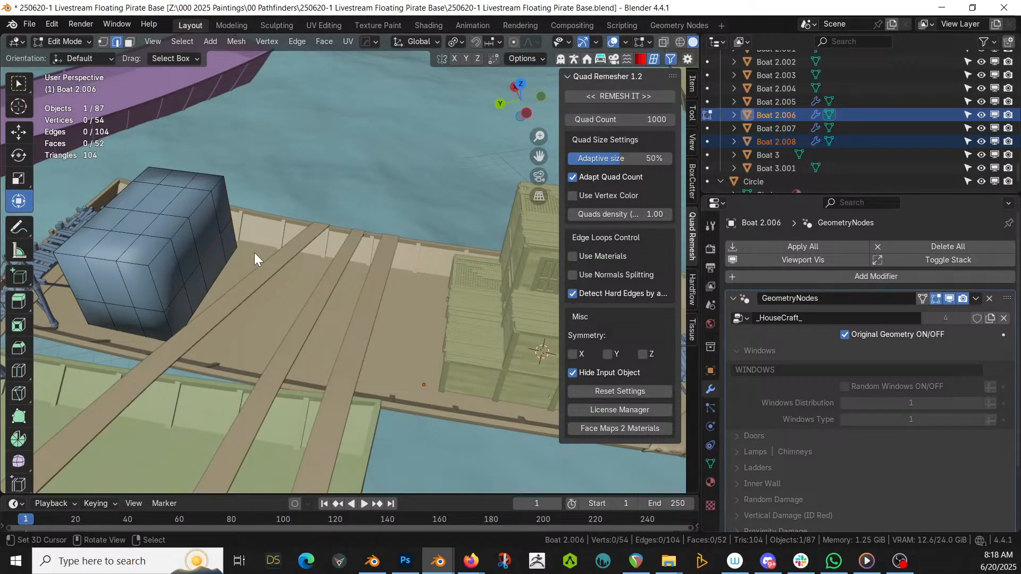
key(Tab)
Turn Original Geometry back on for the stepped shack and enter Edit Mode
click(505, 270)
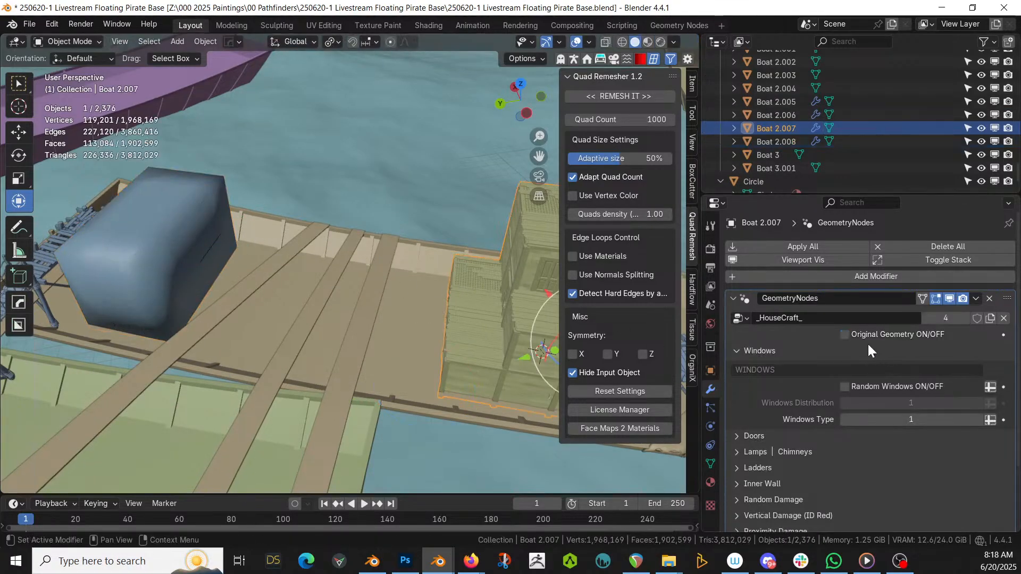
click(845, 333)
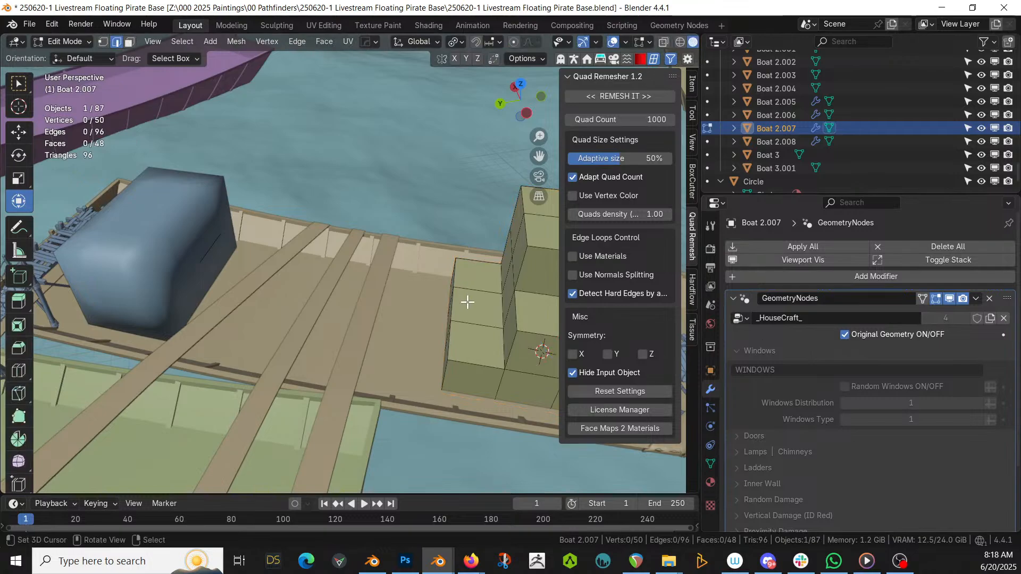
key(Tab)
Duplicate the stepped shack's edge facing the rounded shack in place, separate it into its own object, and return to Object Mode
middle_drag(468, 282, 502, 344)
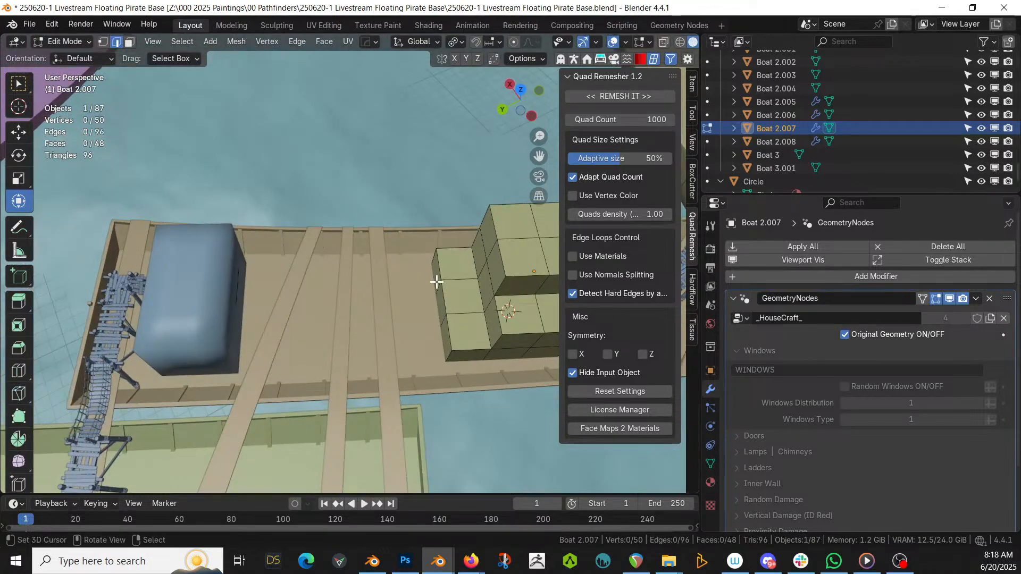
key(KP_7)
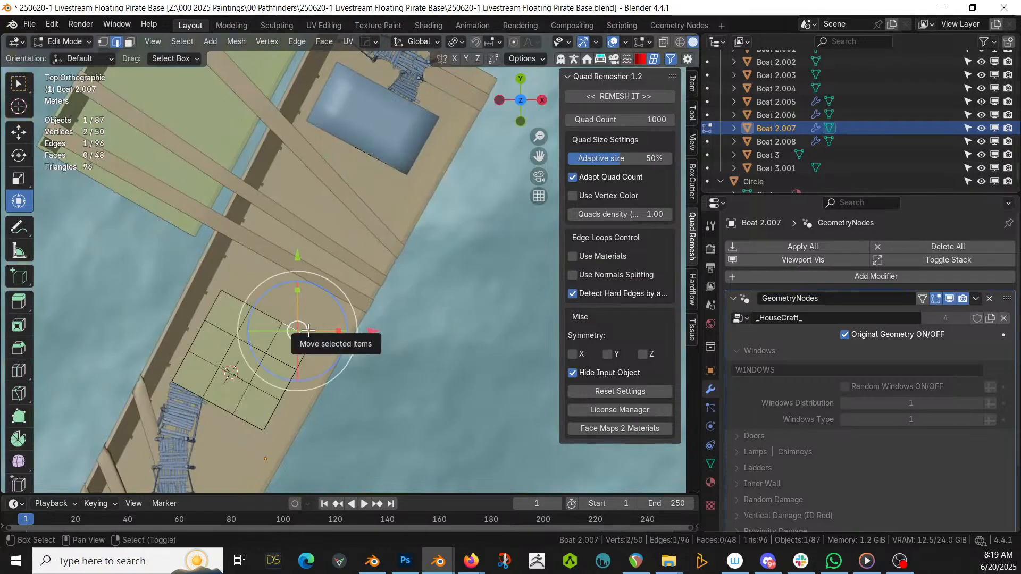
key(shift+d)
right_click(309, 331)
key(p)
click(308, 328)
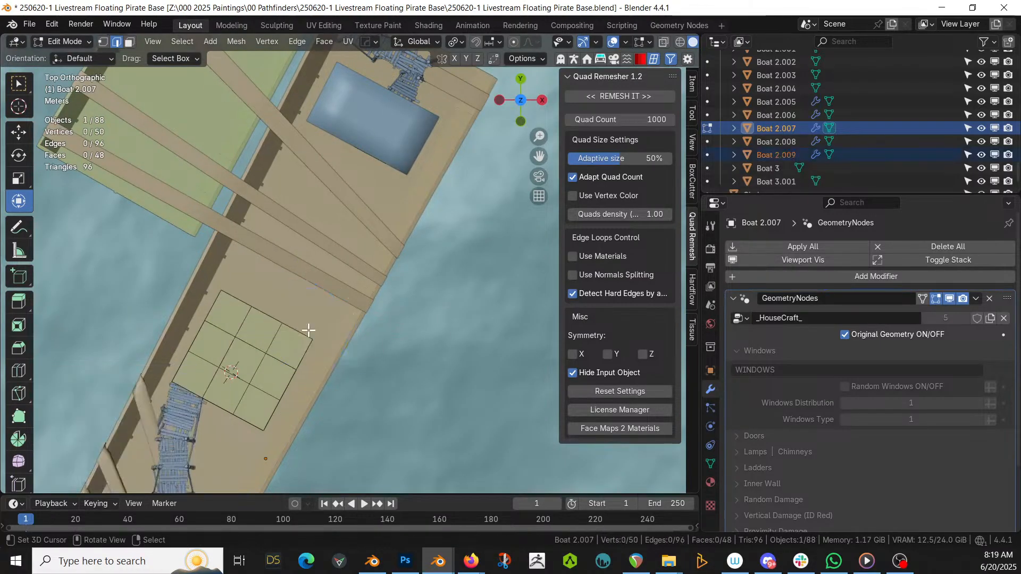
key(Tab)
middle_drag(309, 334, 509, 250)
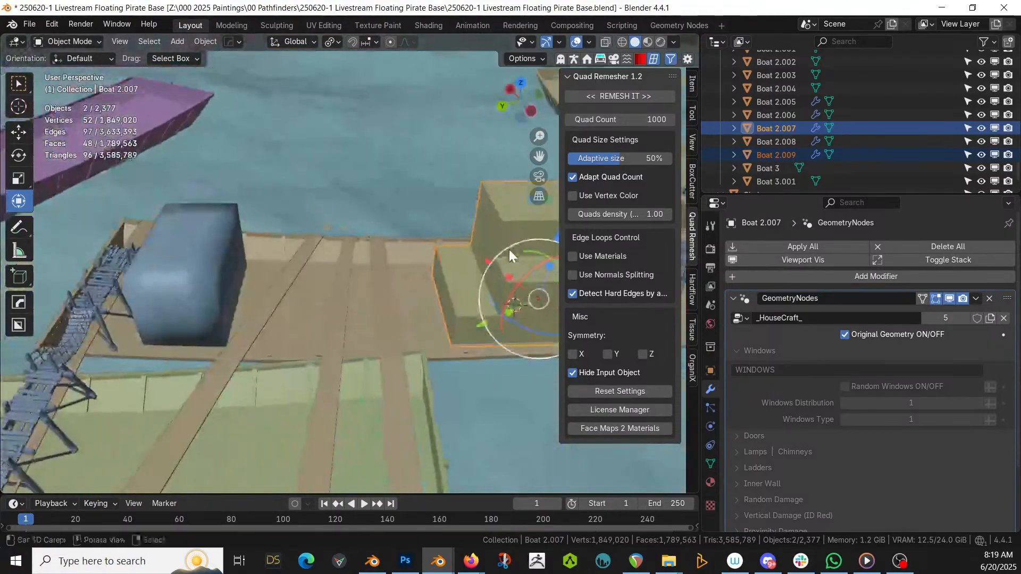
click(438, 257)
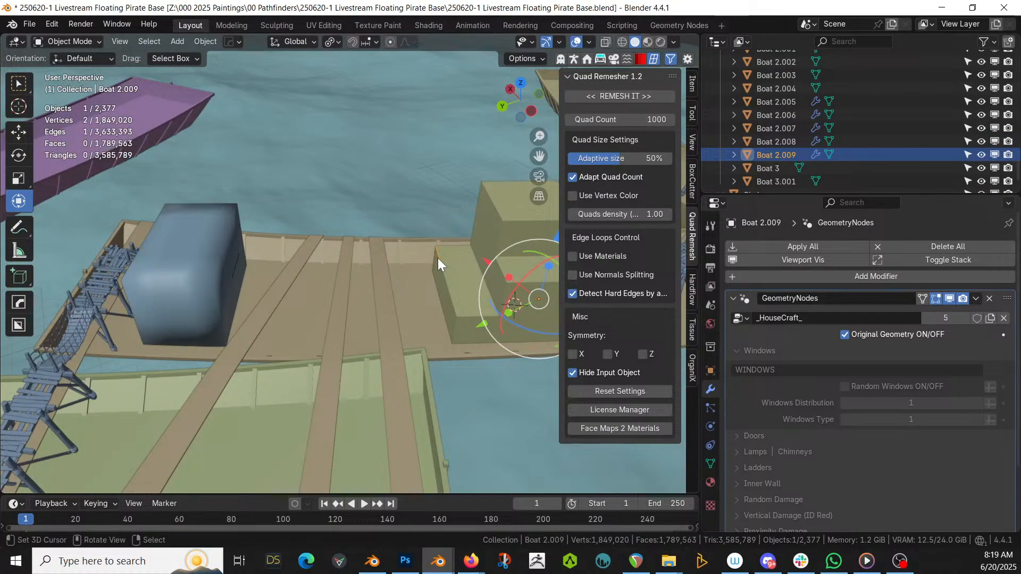
shift+click(235, 266)
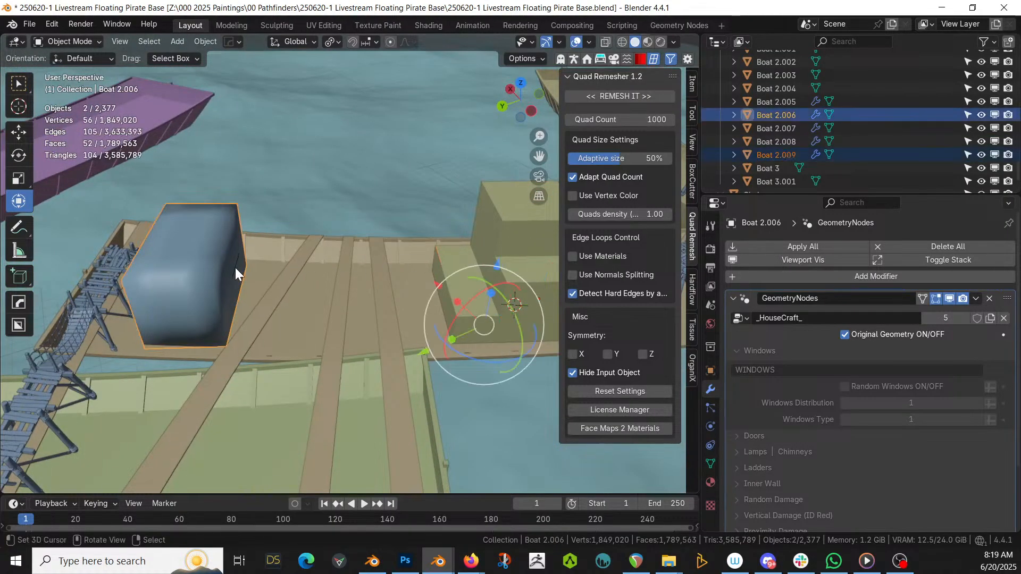
shift+click(235, 267)
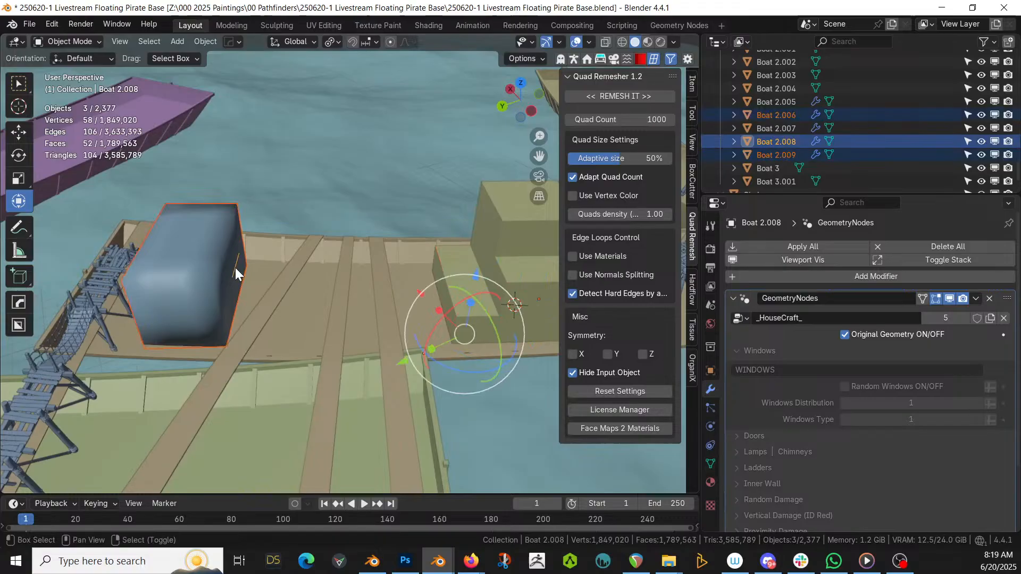
shift+click(216, 247)
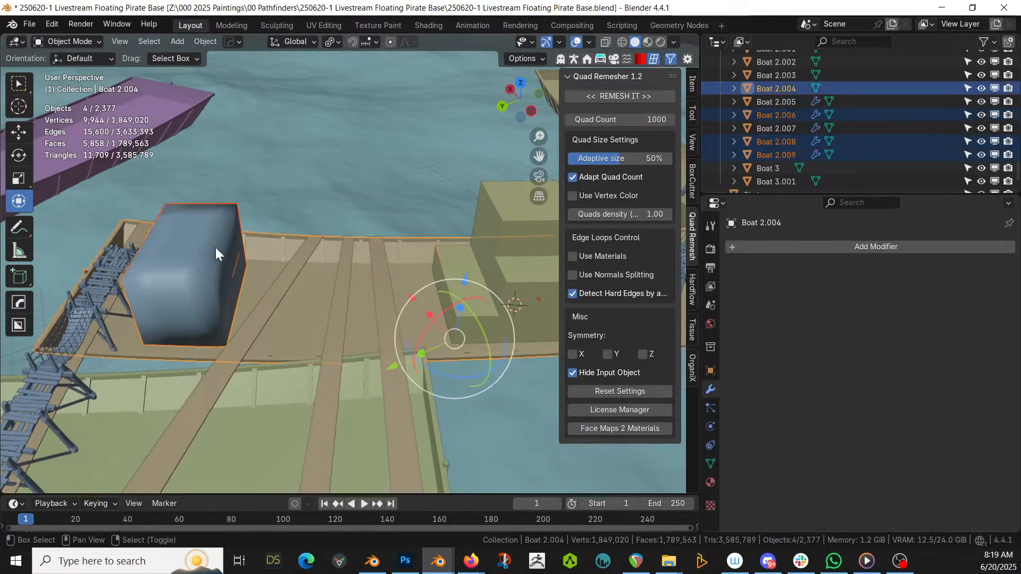
click(236, 261)
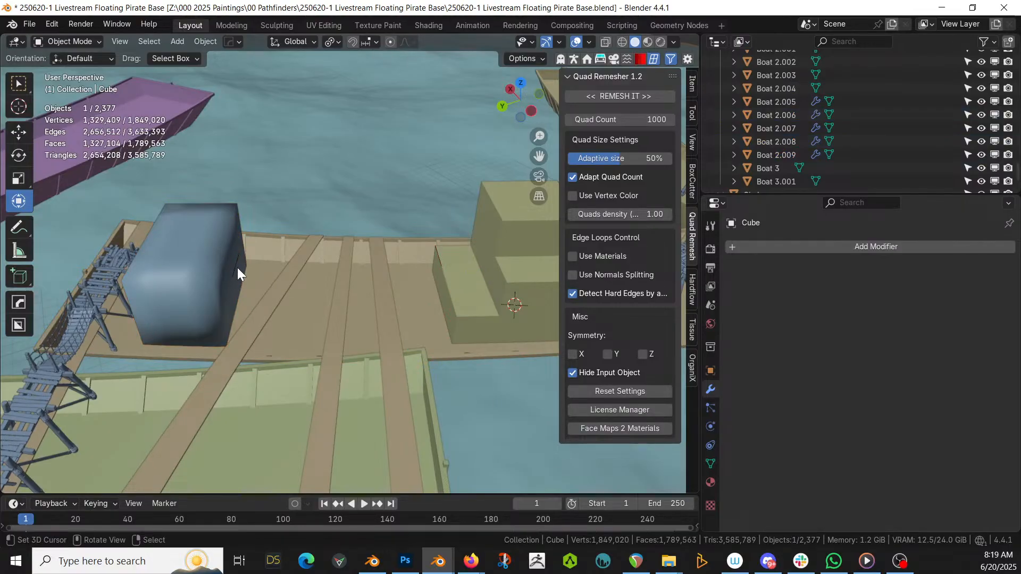
Select the two separated edges between the shacks and join them into one object
click(236, 267)
click(236, 267)
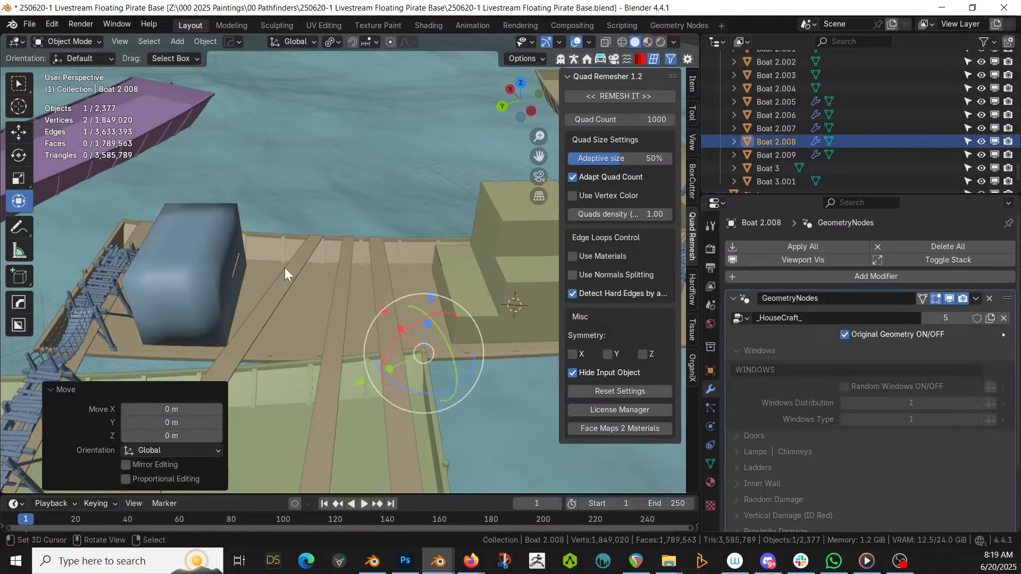
shift+click(438, 251)
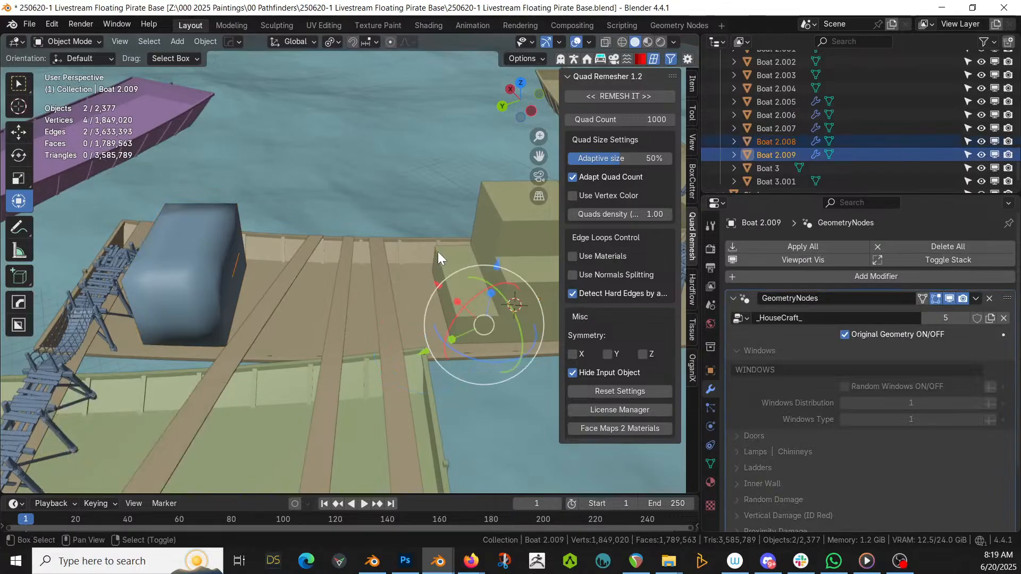
key(Delete)
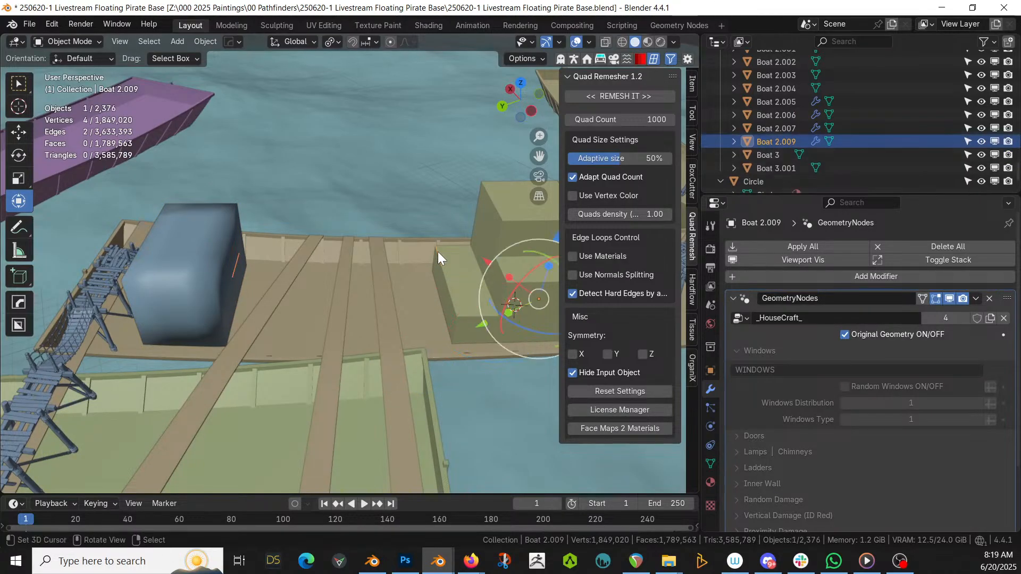
Fill a face between the two joined edges to bridge the shacks
key(Tab)
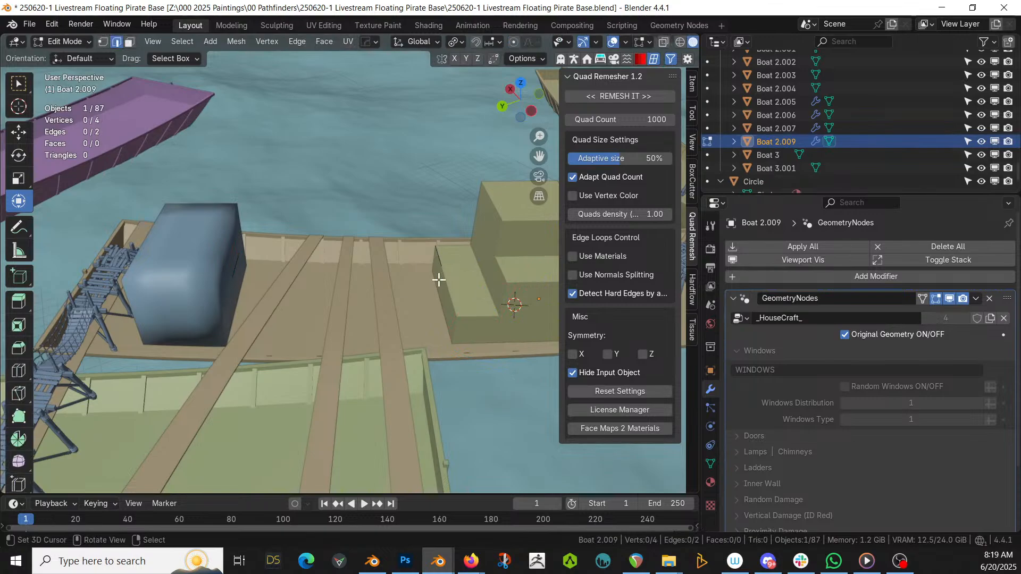
key(a)
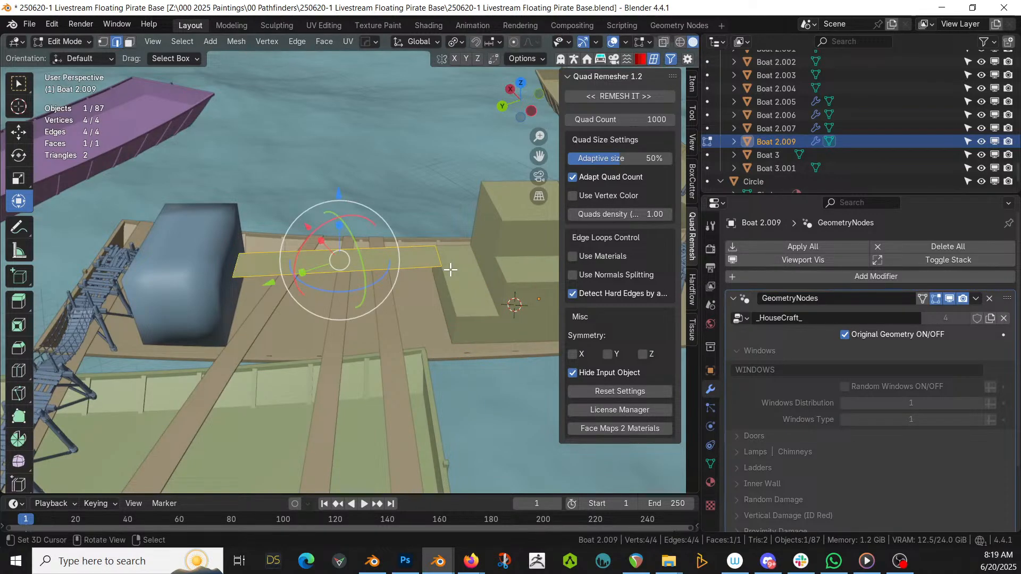
mouse_move(450, 269)
middle_down()
mouse_move(433, 304)
mouse_move(405, 307)
mouse_move(438, 274)
middle_up()
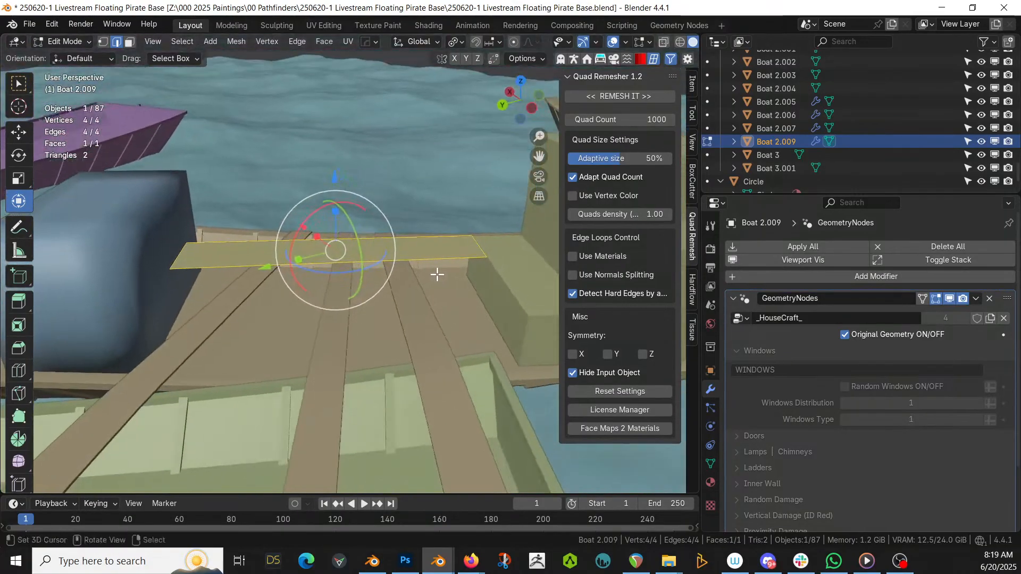
Add three centred loop cuts across the bridge face and return to Object Mode
click(343, 260)
key(ctrl+r)
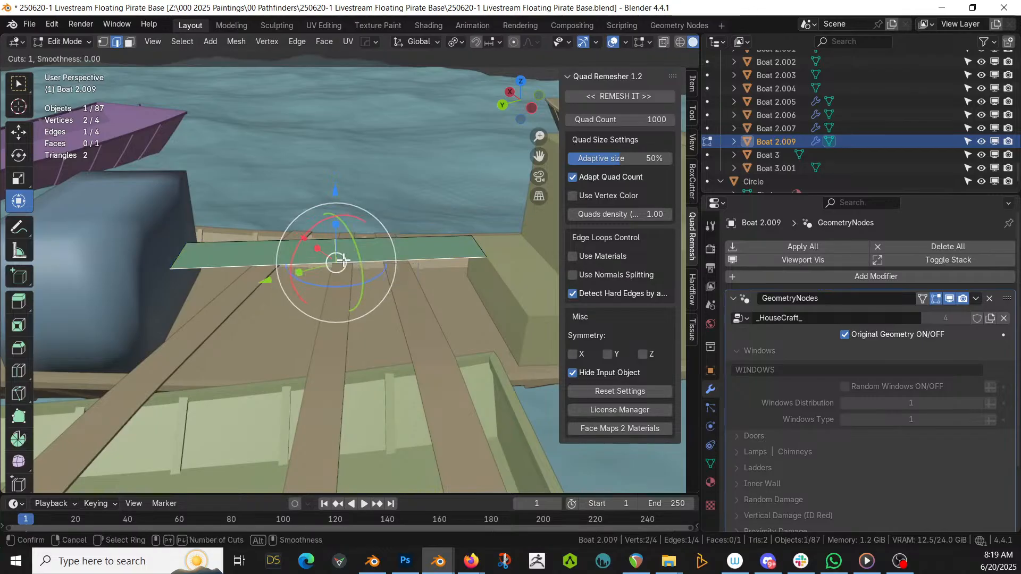
click(343, 260)
right_click(343, 260)
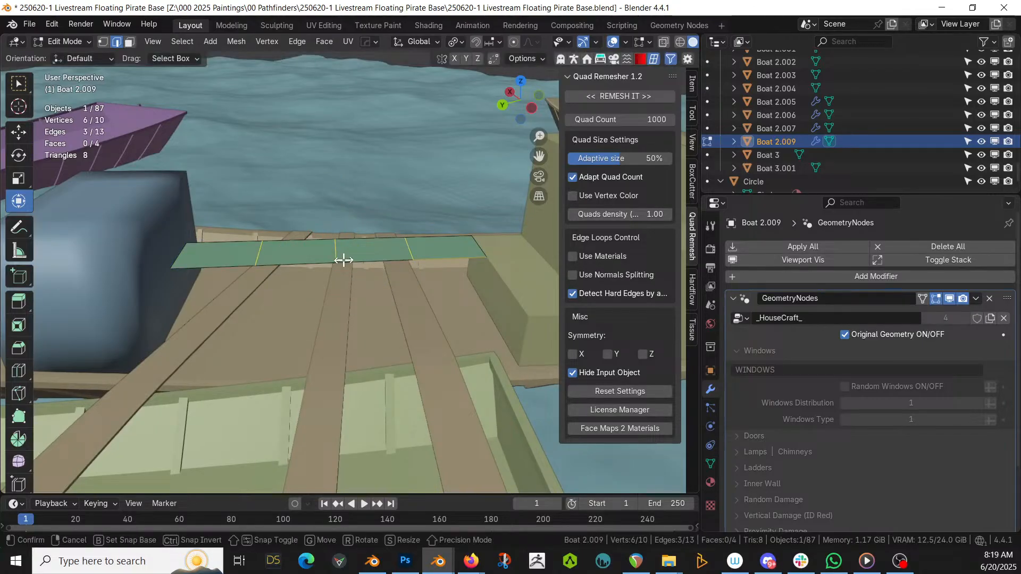
key(Tab)
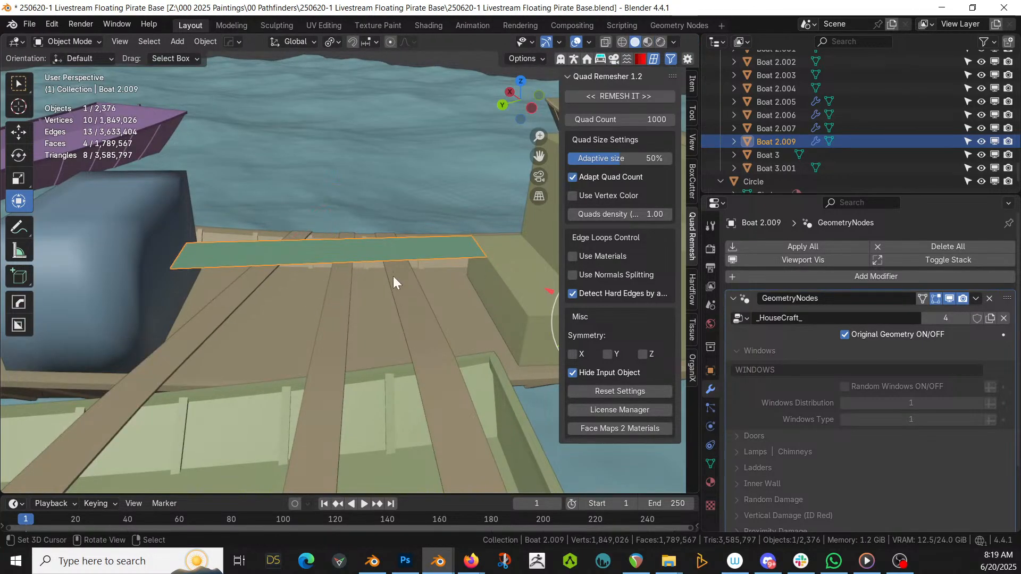
Join the bridge strip between the shacks to the walkway platform object with the Platform Generator modifier
scroll(393, 276, down, 3)
click(146, 274)
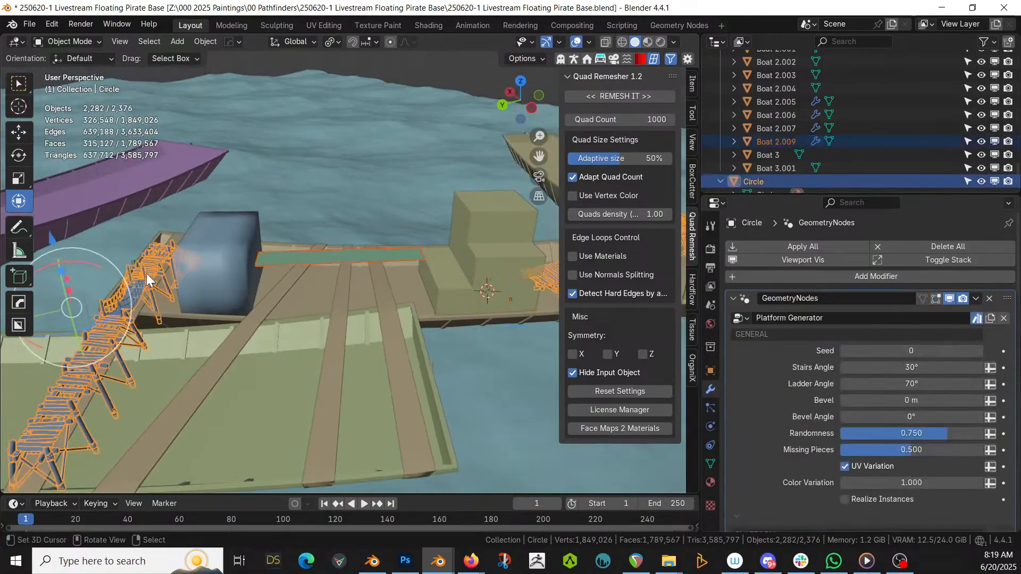
key(ctrl+j)
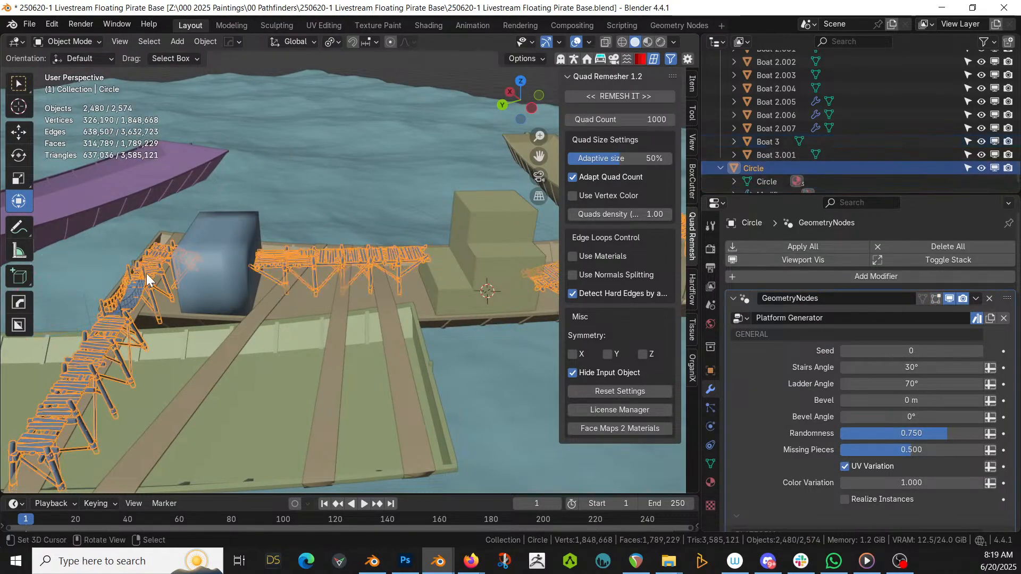
scroll(162, 273, up, 2)
middle_drag(161, 272, 256, 195)
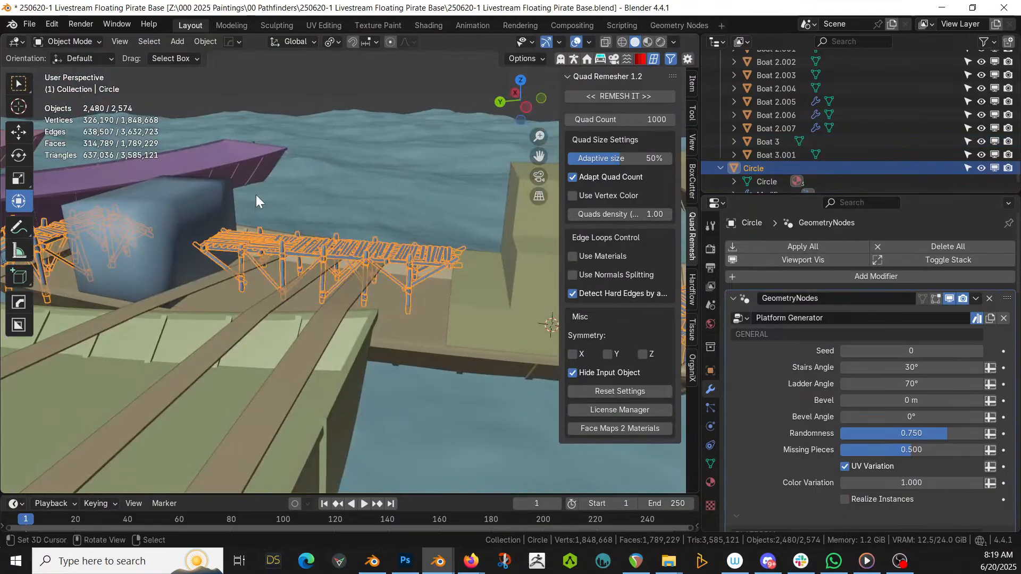
Assign the ID Orange (Door).001 material to the blue shack block's wall face at the end of the new walkway
click(196, 196)
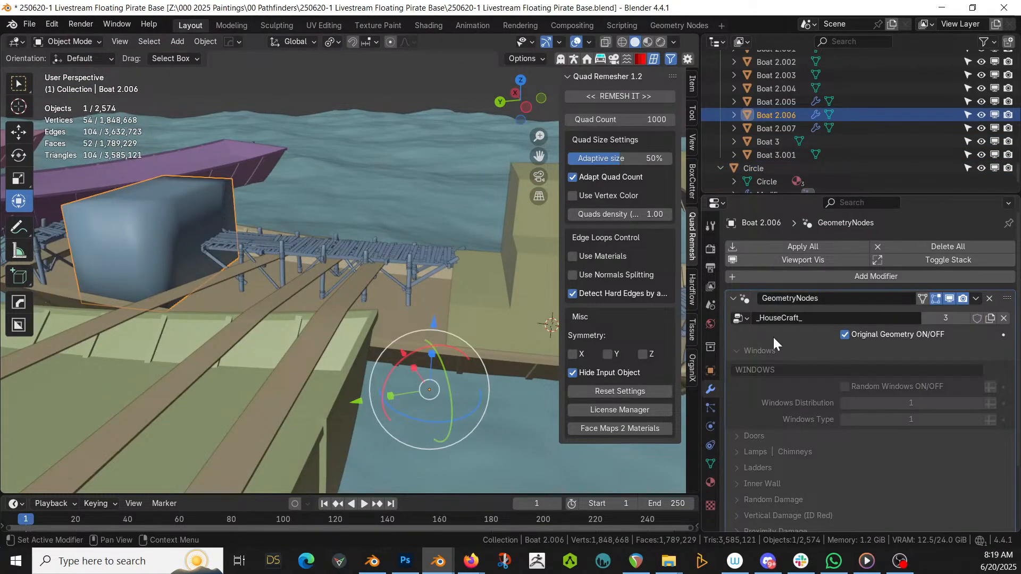
key(Tab)
scroll(294, 206, up, 2)
middle_drag(294, 206, 344, 282)
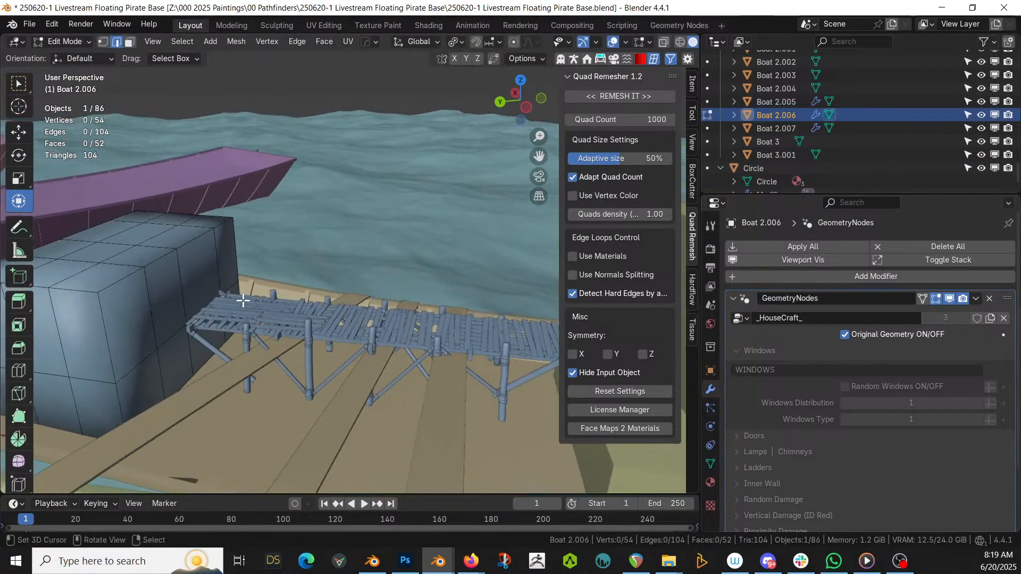
key(3)
click(190, 272)
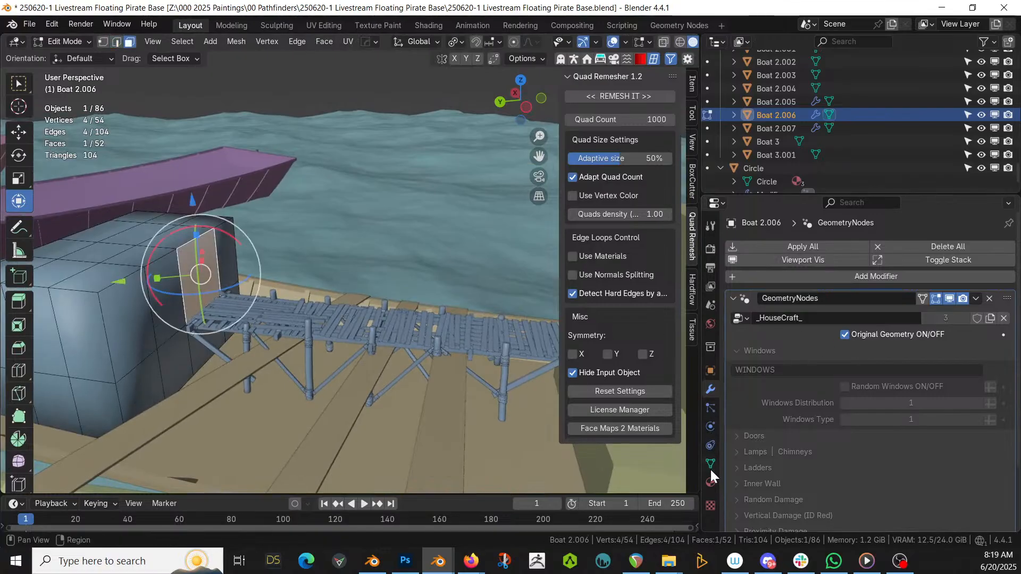
click(710, 483)
click(773, 262)
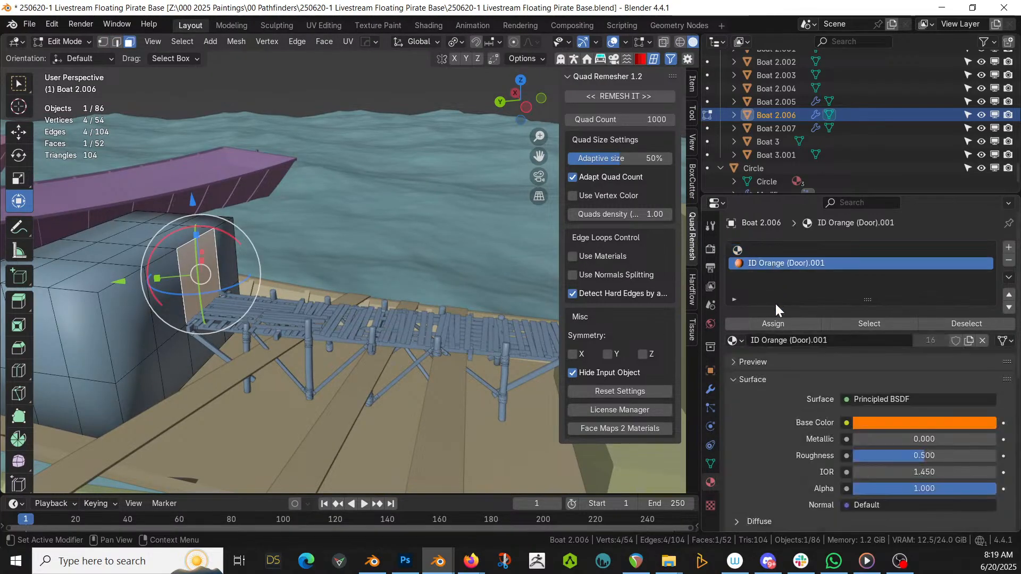
click(779, 328)
key(Tab)
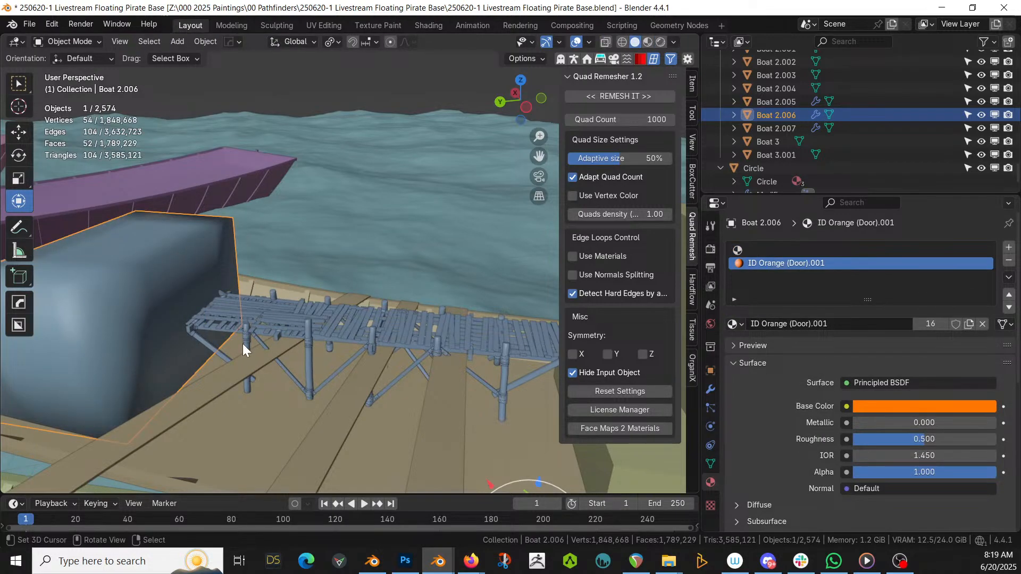
Turn off Original Geometry in the _HouseCraft_ modifier of the blue and yellow shack blocks
click(711, 389)
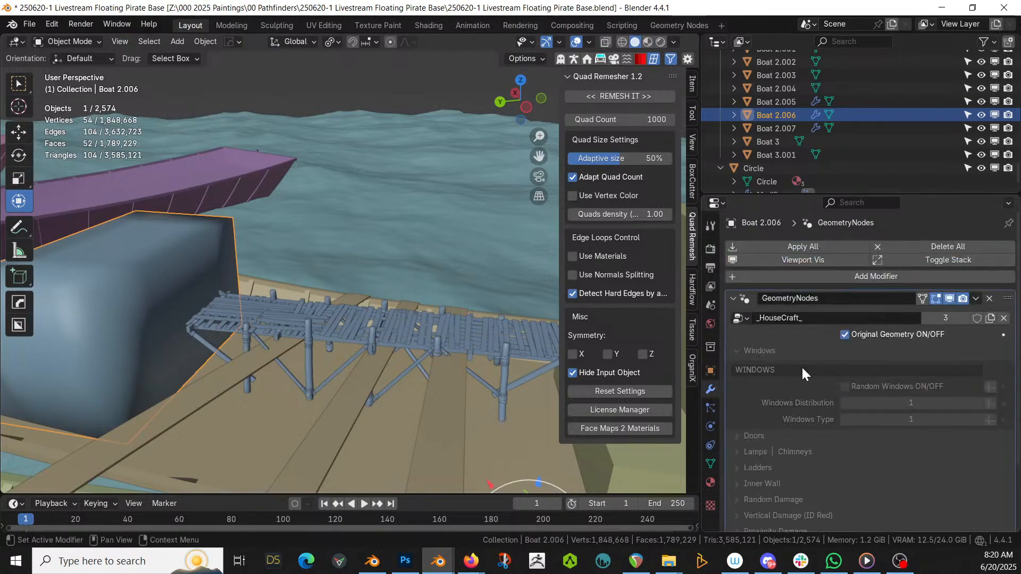
click(843, 334)
scroll(296, 285, down, 8)
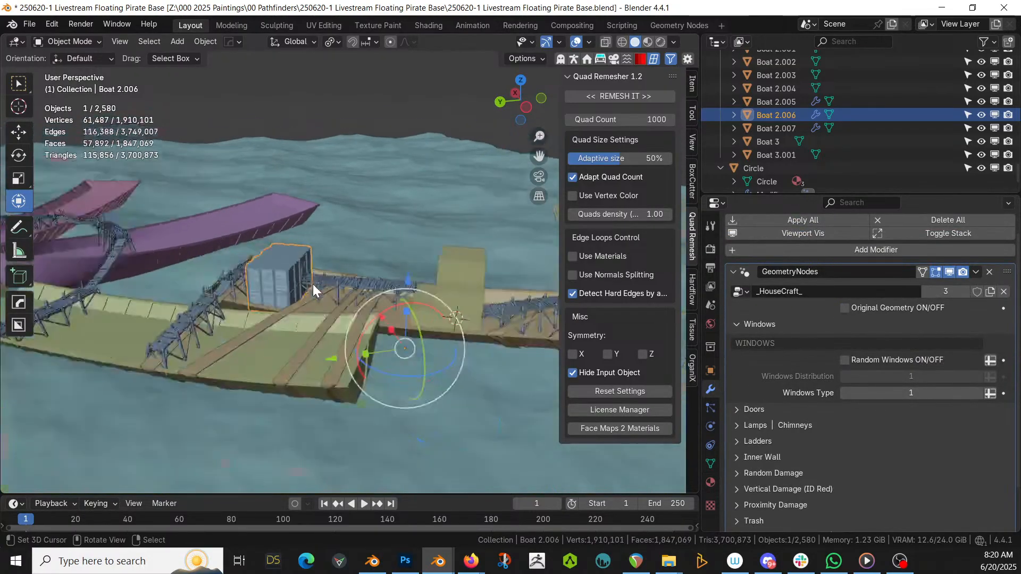
middle_drag(313, 284, 353, 301)
click(450, 263)
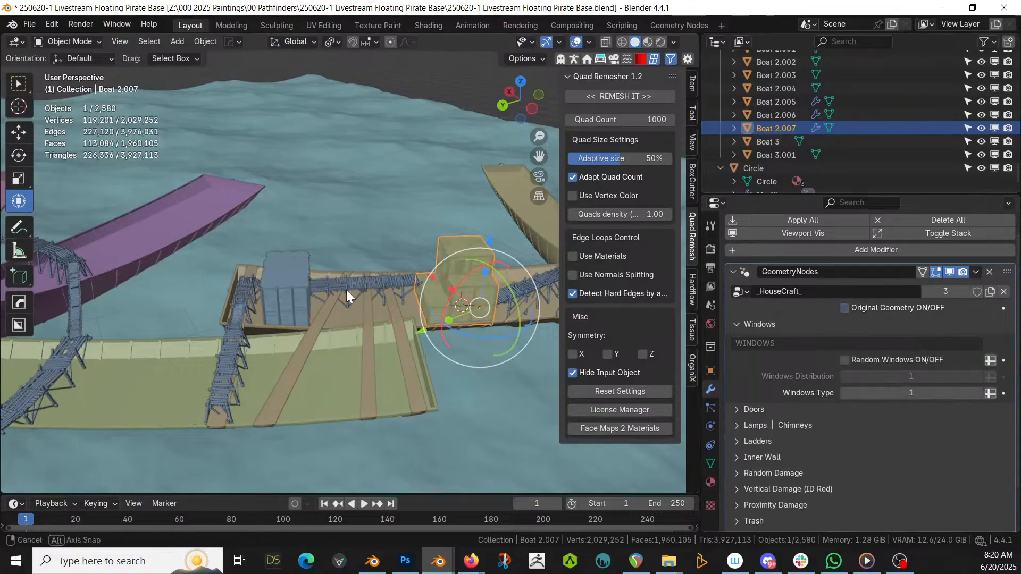
middle_drag(344, 289, 156, 293)
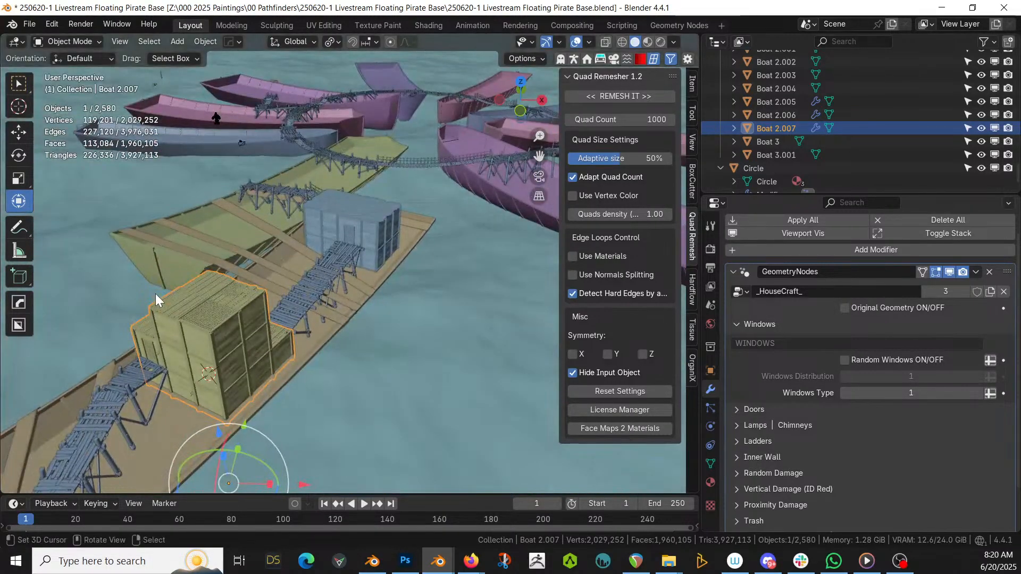
middle_drag(156, 294, 540, 266)
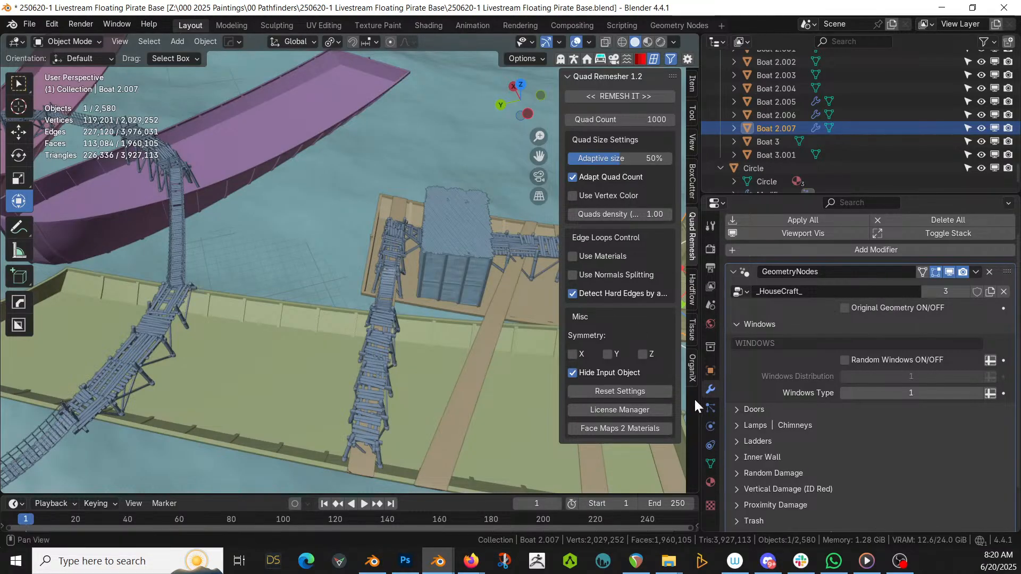
Add a 2.5 m cube on the neighbouring green boat's deck between its two walkways
shift+middle_drag(526, 359, 343, 314)
middle_drag(256, 340, 433, 348)
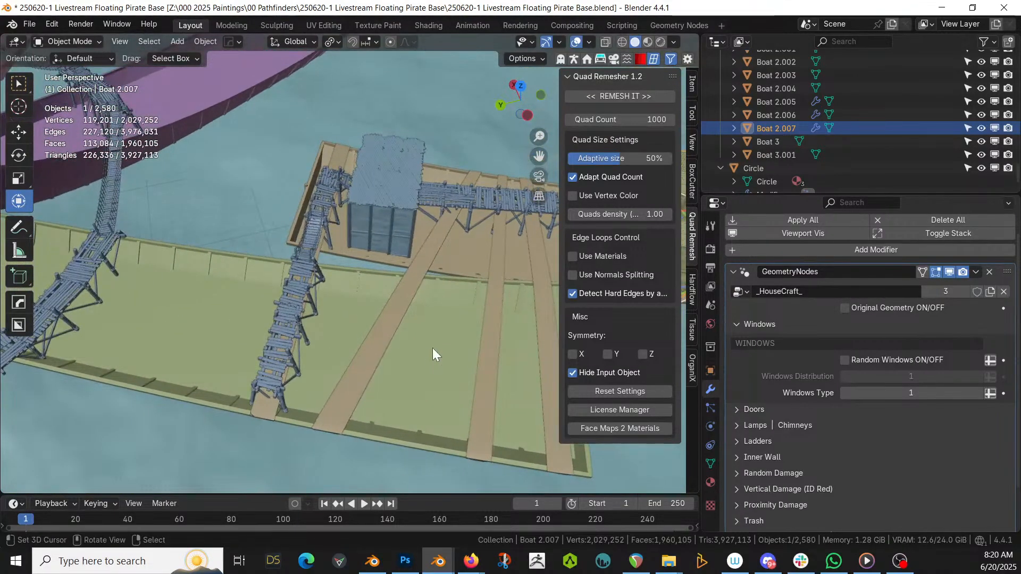
scroll(330, 319, down, 4)
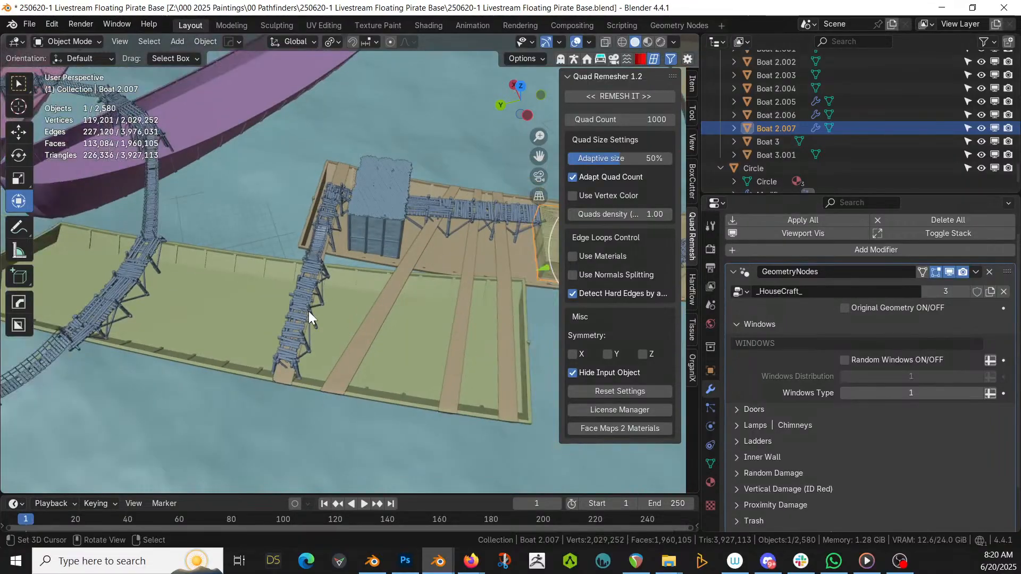
click(247, 305)
key(KP_7)
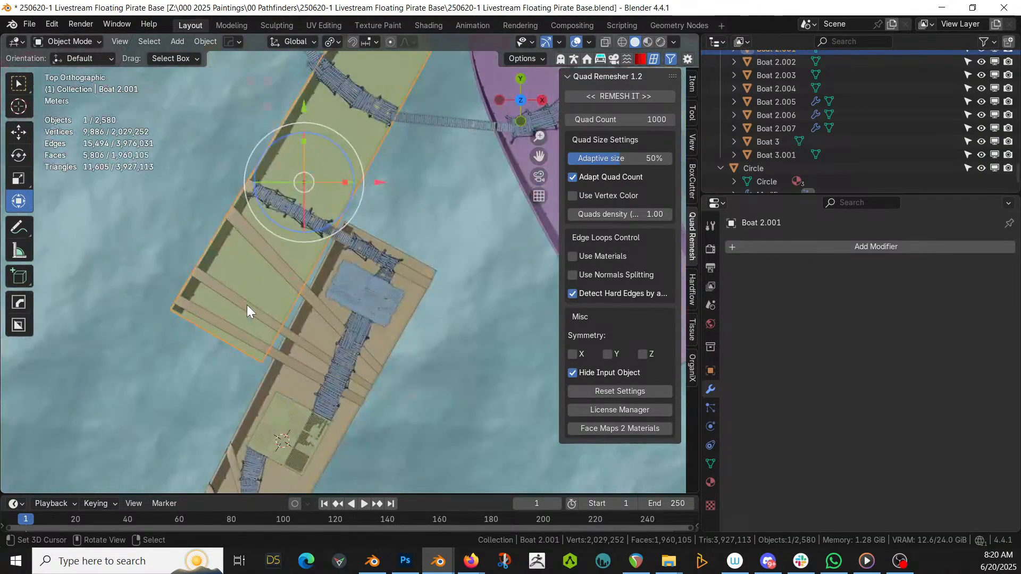
shift+middle_drag(334, 241, 347, 325)
scroll(347, 325, up, 1)
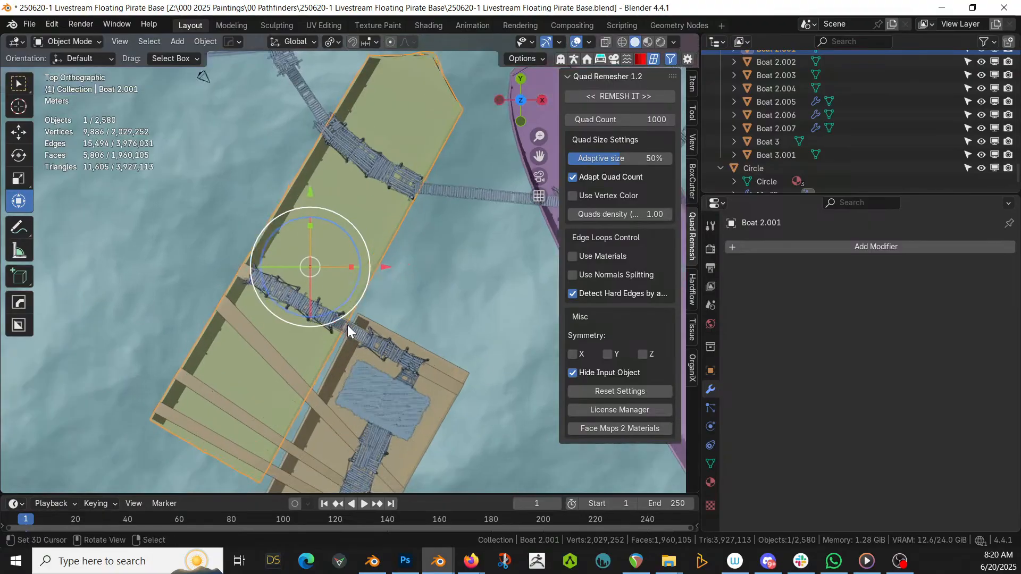
shift+right_click(353, 203)
key(shift+a)
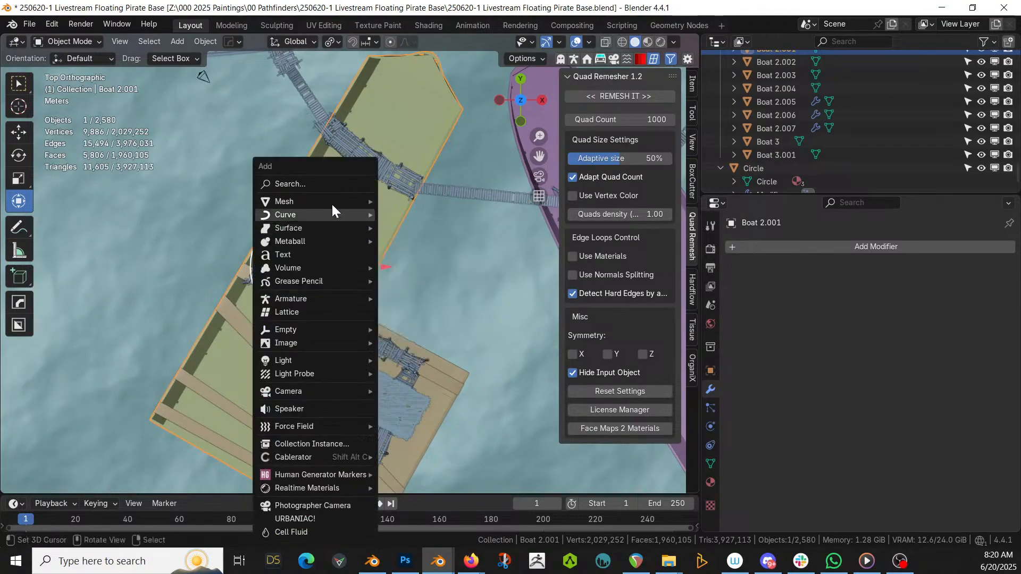
mouse_move(321, 197)
click(428, 285)
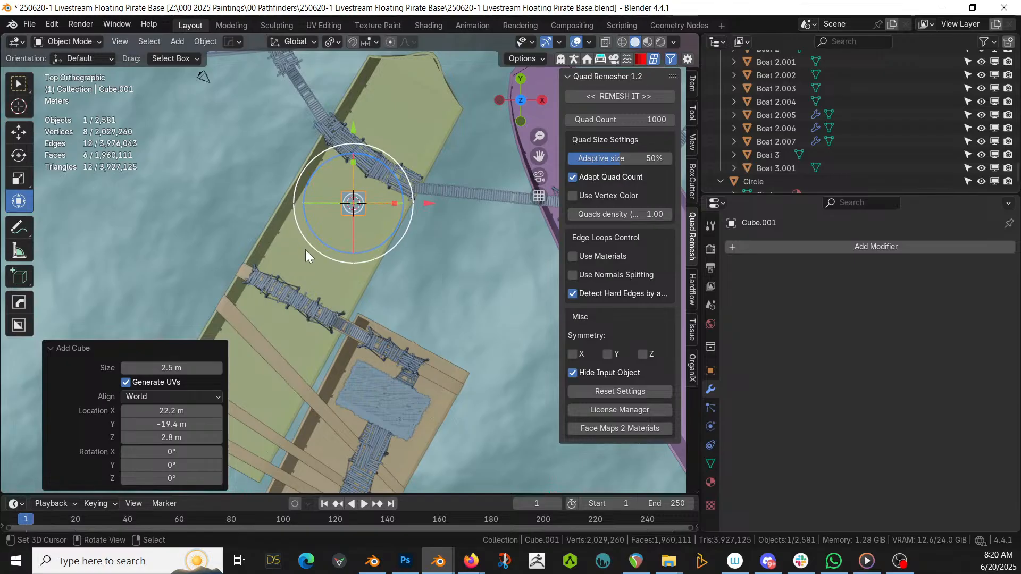
Rotate the cube about 30.5° to align with the boat and raise it 1 m along Z
key(r)
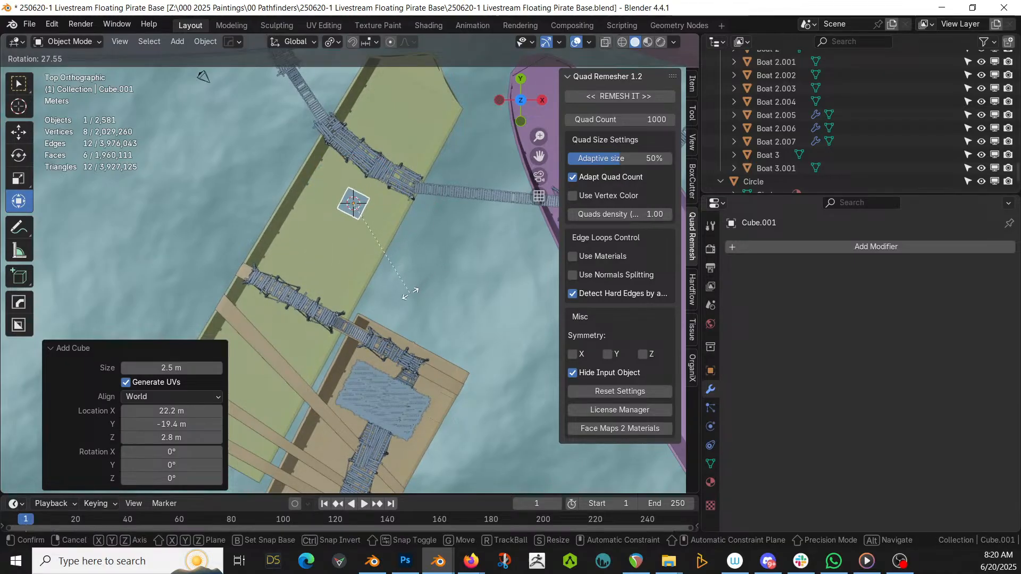
click(405, 295)
middle_drag(406, 296, 660, 216)
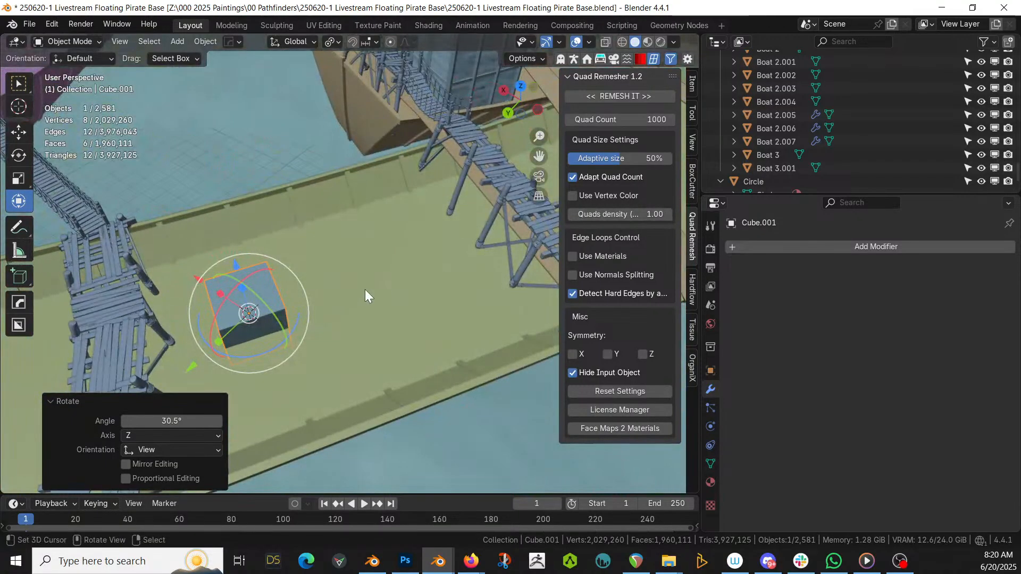
key(g)
key(z)
key(1)
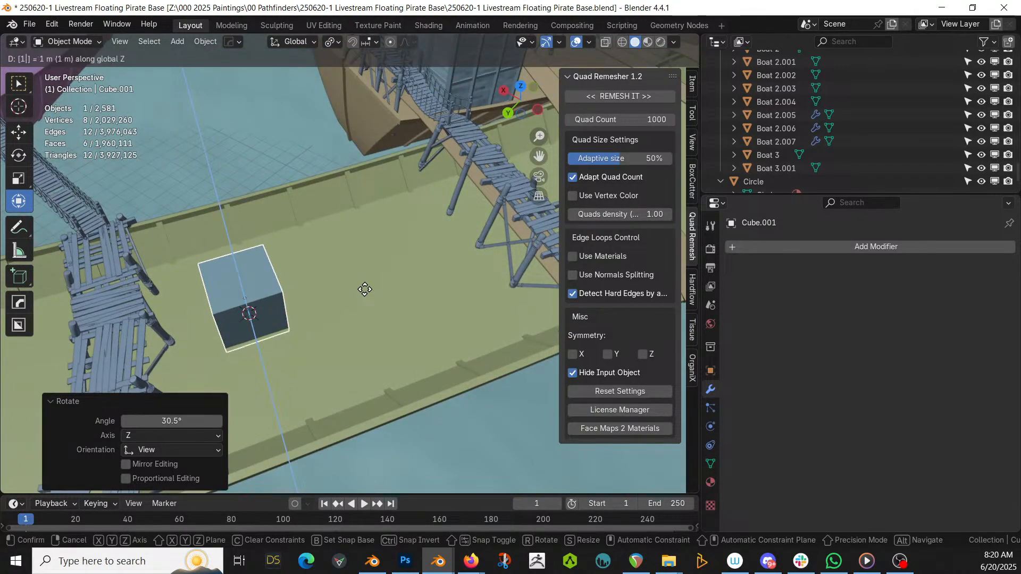
key(Return)
Extrude the cube's side face along the boat's length four times by 2.5 m each
middle_drag(365, 289, 297, 271)
key(Tab)
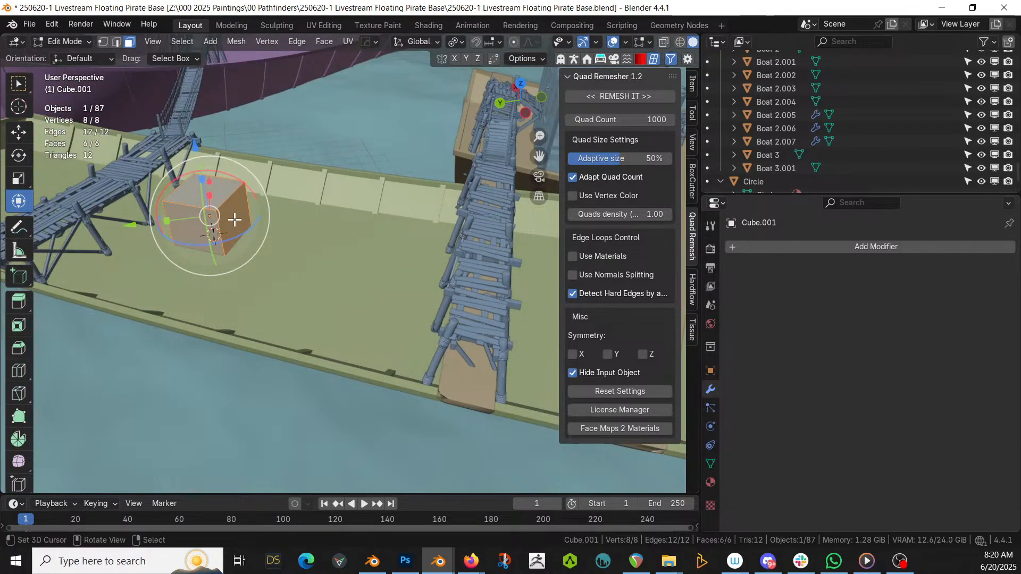
click(250, 211)
text(e)
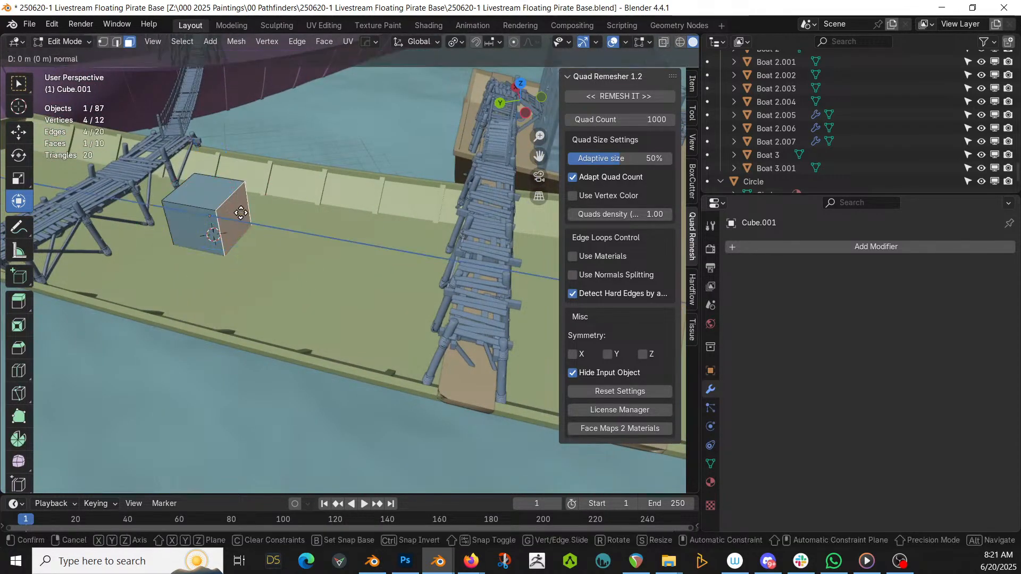
text(2.5)
key(Return)
key(shift+r)
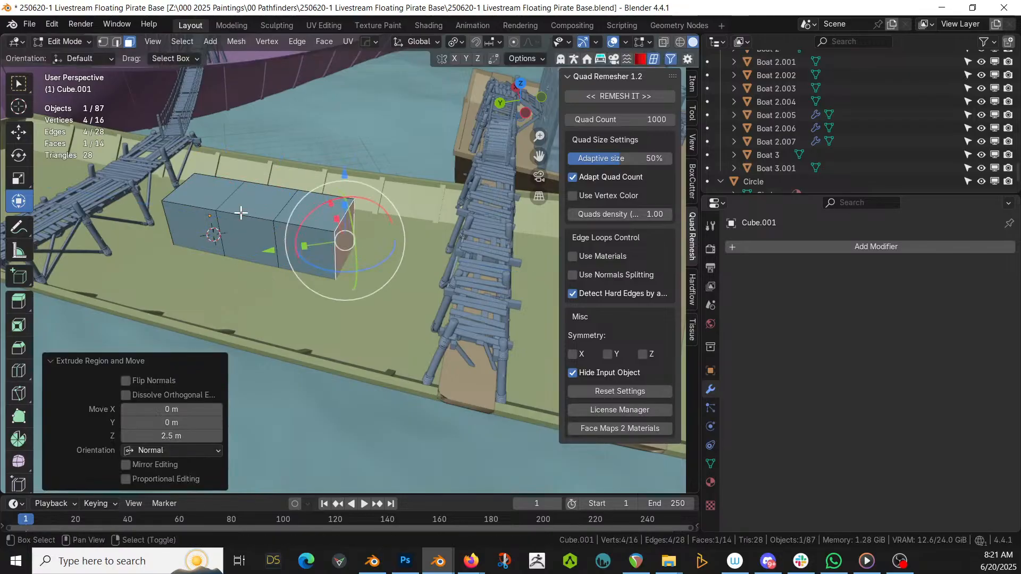
key(shift+r)
key(shift+r)
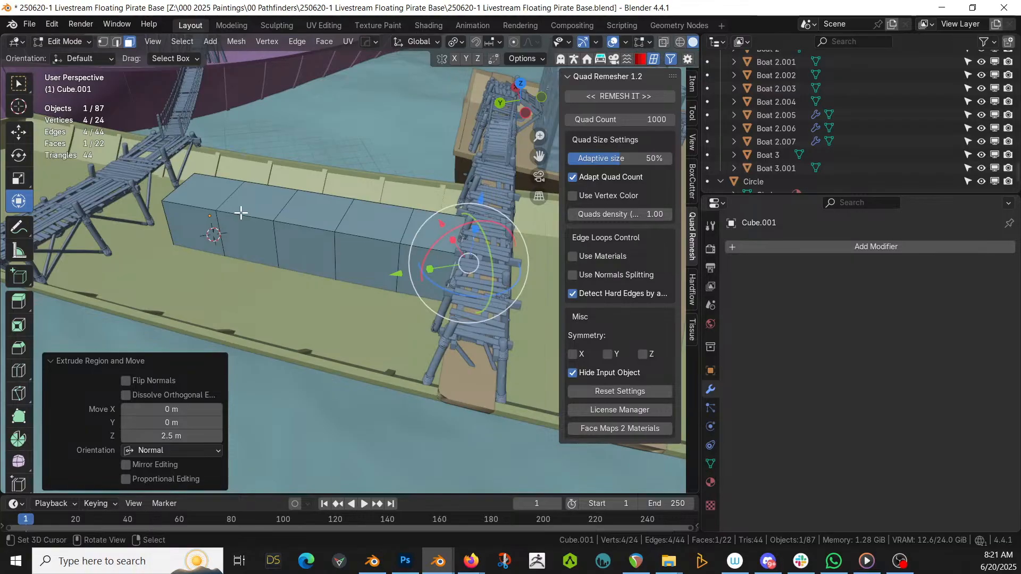
Move the long block between the two walkways, about 1.3 m in X and 0.75 m in Y
key(Tab)
key(KP_7)
key(g)
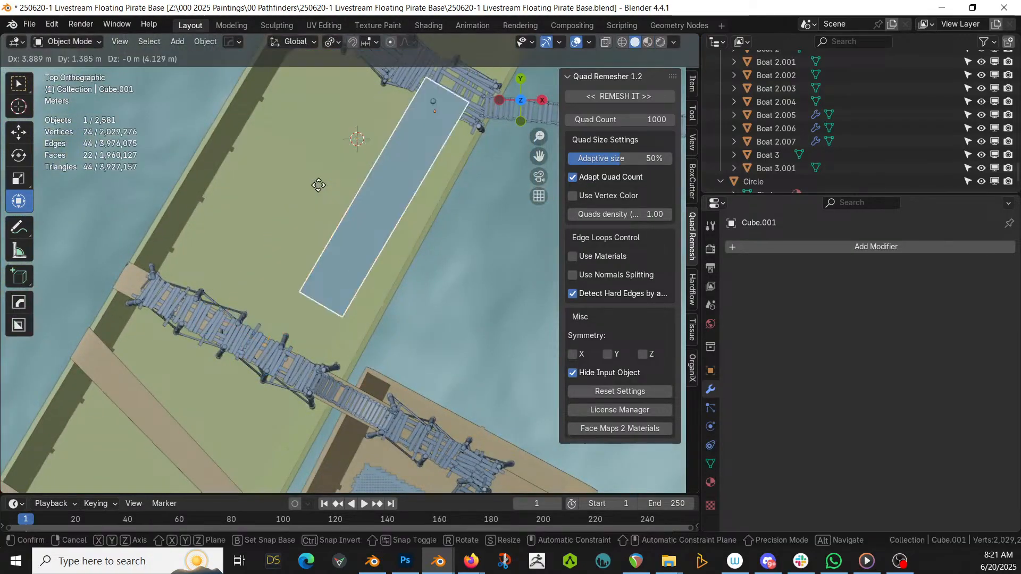
click(267, 194)
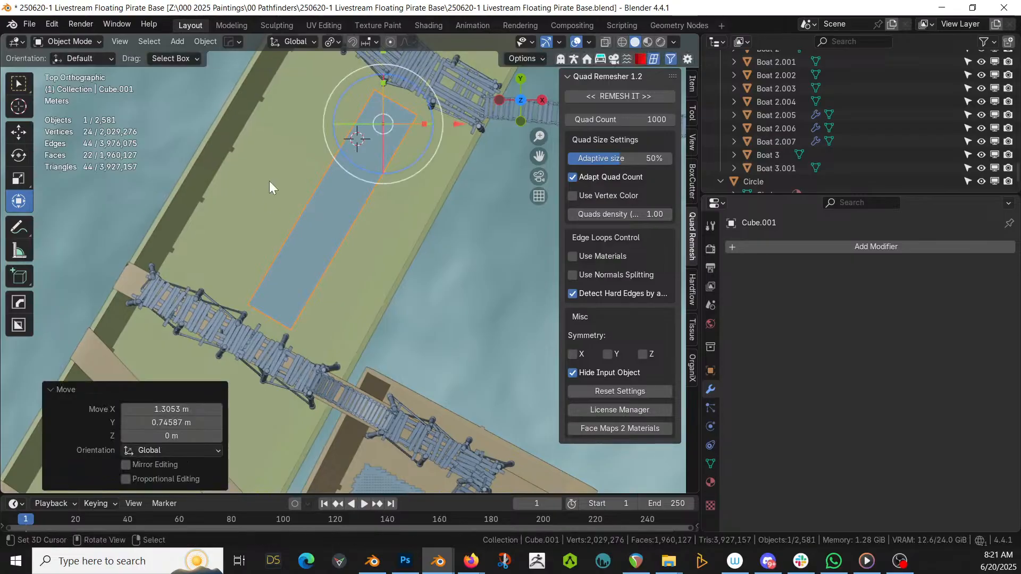
Extrude the three middle faces of the block's long side outward twice by 2.5 m each
middle_drag(269, 180, 511, 87)
middle_drag(404, 241, 466, 282)
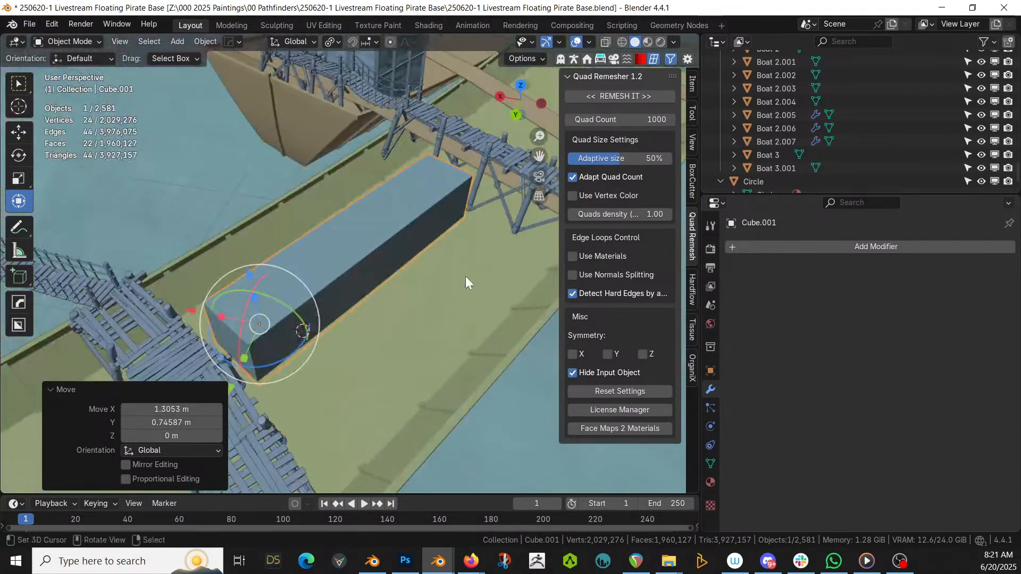
key(Tab)
key(3)
click(332, 308)
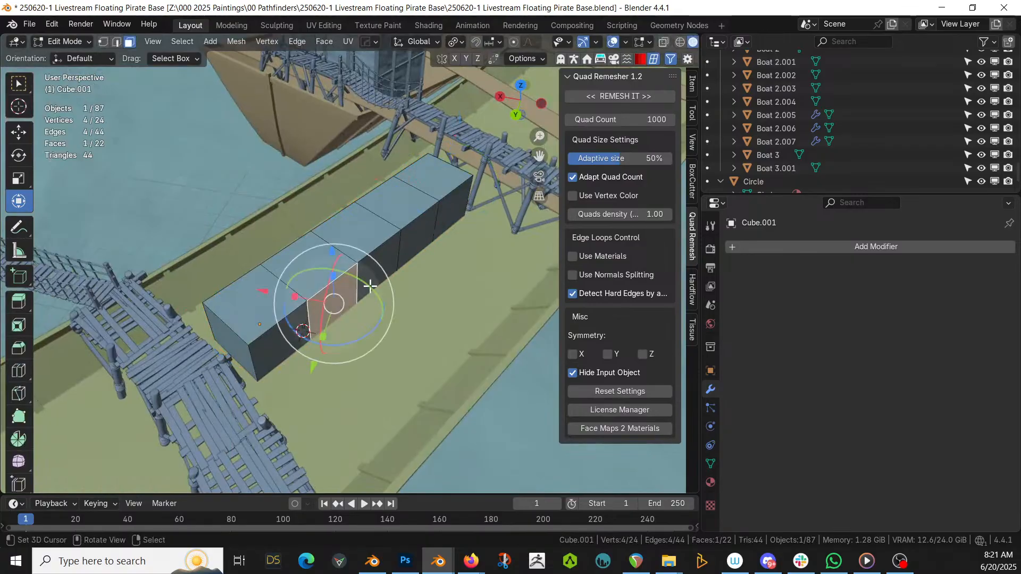
shift+click(375, 274)
shift+click(408, 245)
text(e2.5)
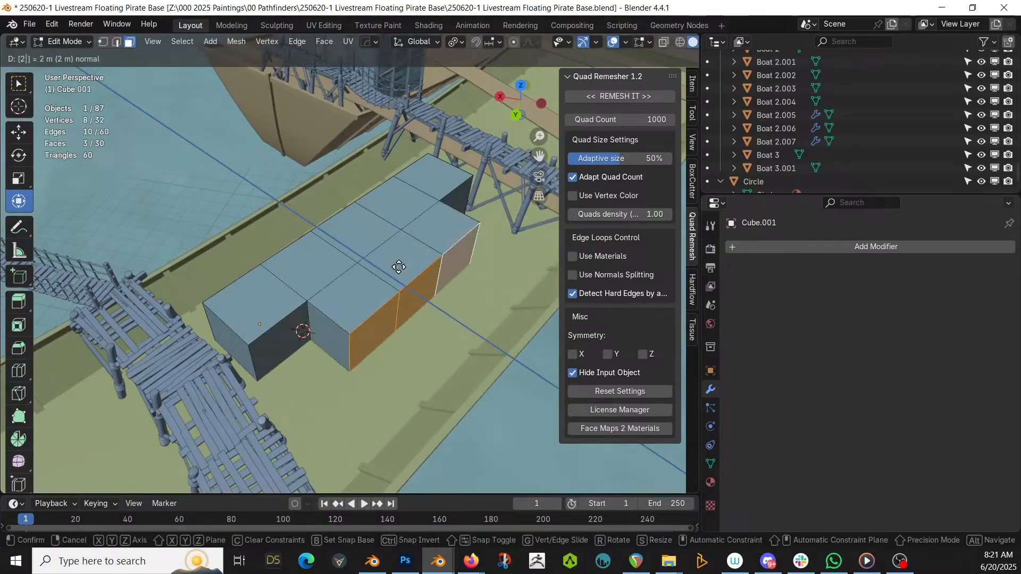
key(Return)
key(shift+r)
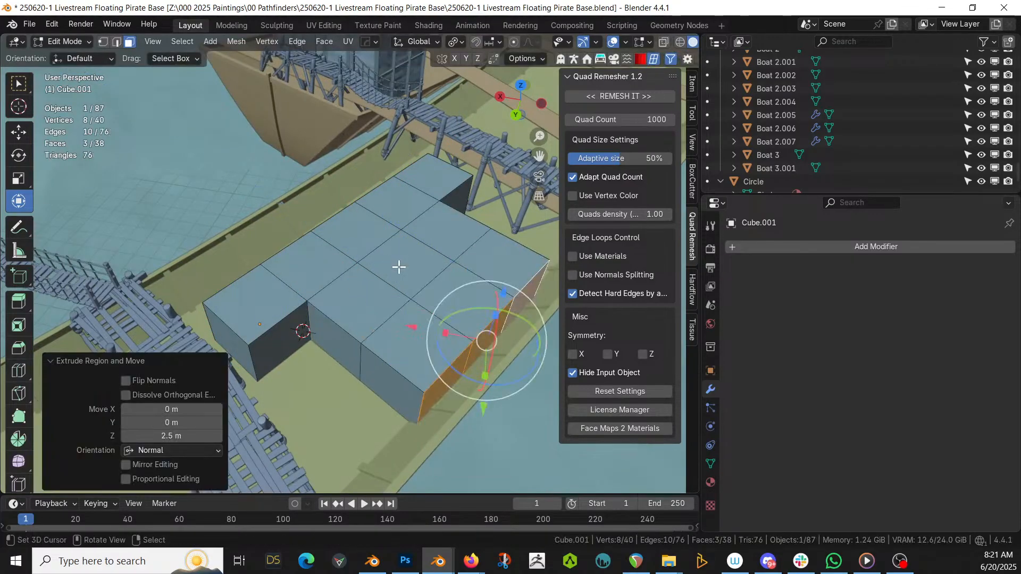
Shorten the last extrusion to 1.88 m so the block stays within the boat's edge
middle_drag(404, 295, 462, 296)
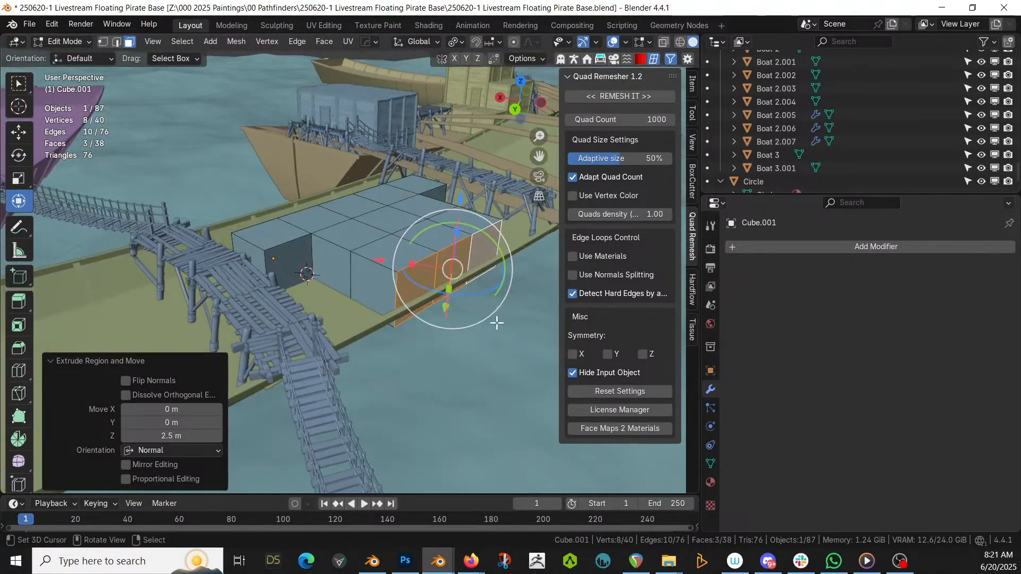
middle_drag(496, 327, 473, 390)
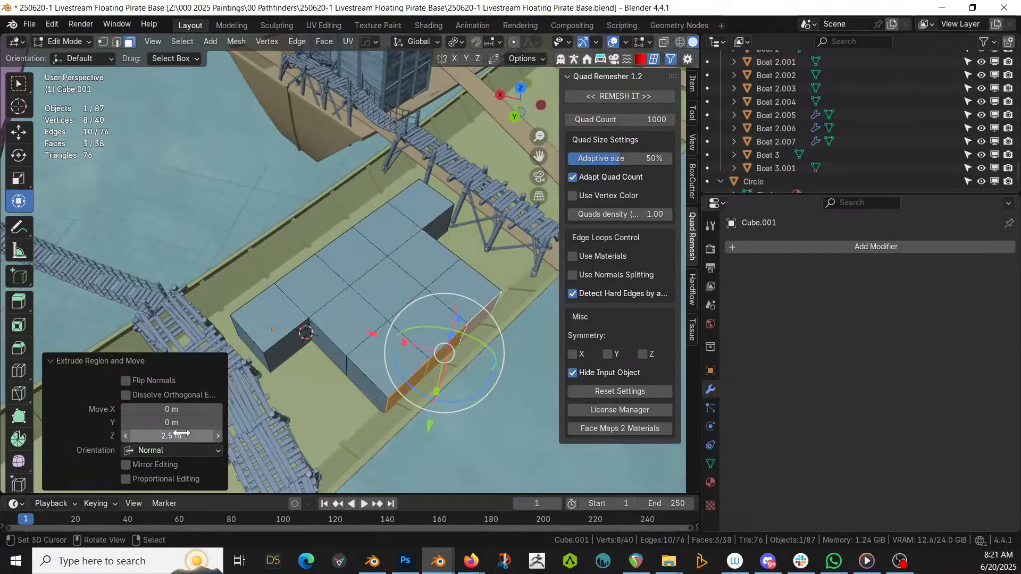
drag(179, 435, 237, 434)
middle_drag(237, 434, 255, 421)
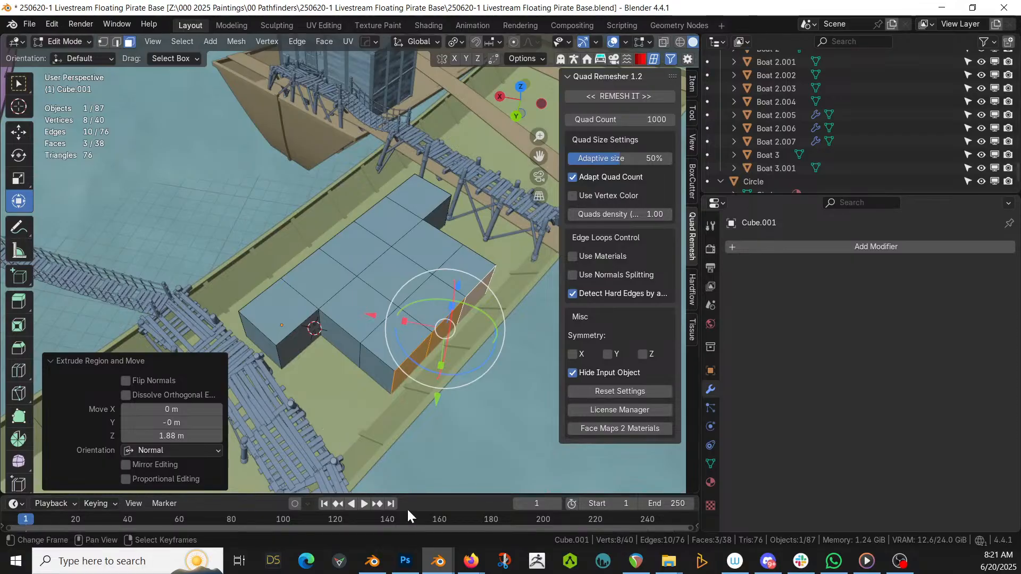
Extrude the nine top faces of the block's wide middle section upward by 2.5 m
middle_drag(329, 425, 319, 229)
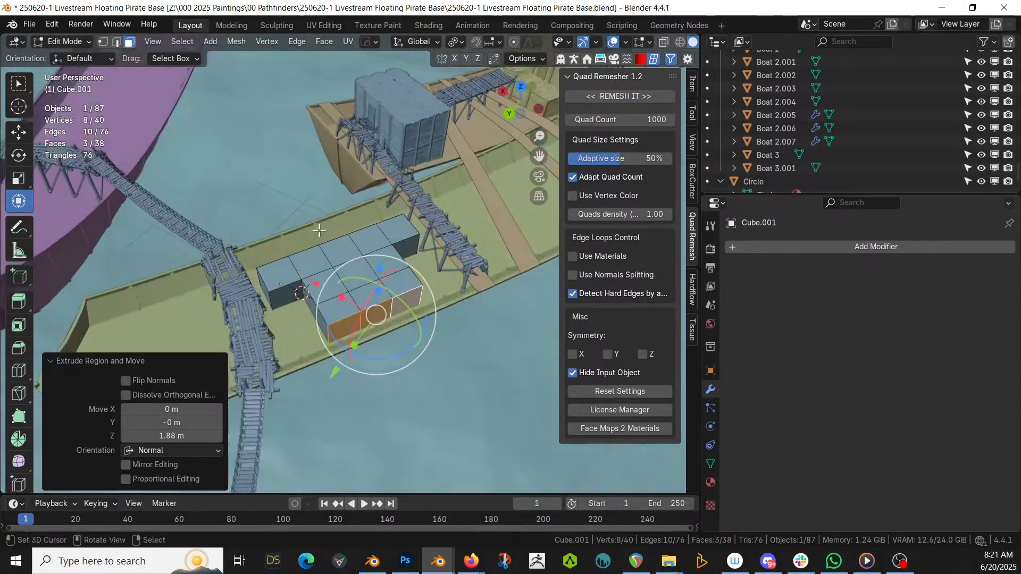
right_click(310, 267)
shift+right_click(330, 283)
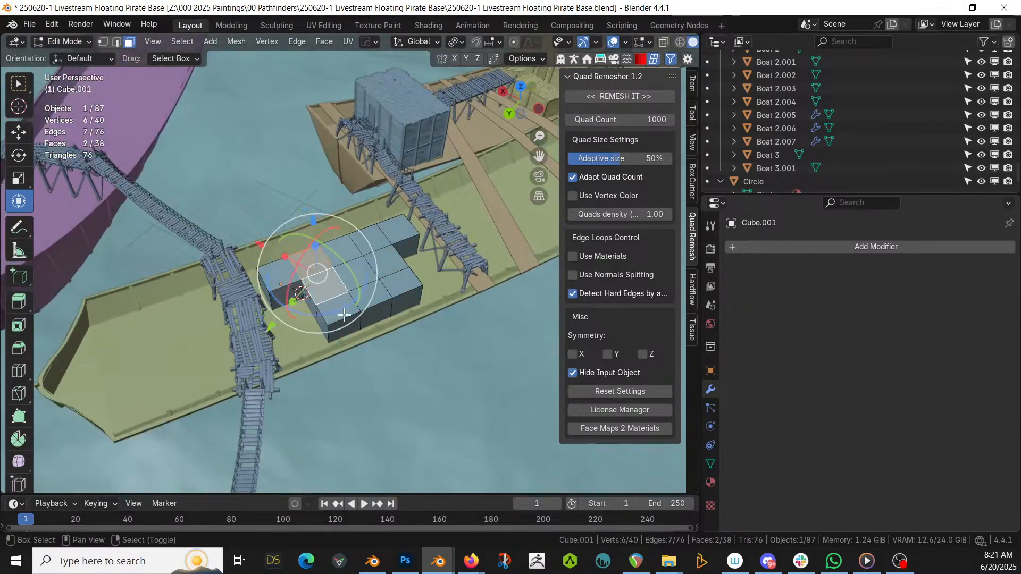
shift+right_click(343, 314)
shift+right_click(365, 293)
shift+right_click(368, 288)
shift+right_click(371, 276)
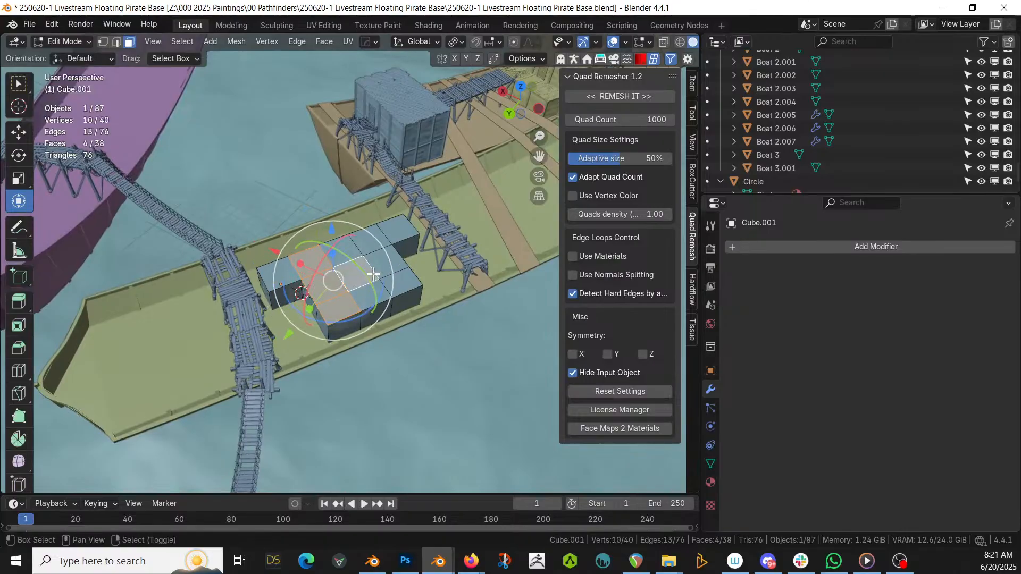
shift+right_click(375, 277)
key(c)
mouse_move(353, 275)
mouse_down()
mouse_move(357, 262)
mouse_move(372, 273)
mouse_up()
right_click(375, 275)
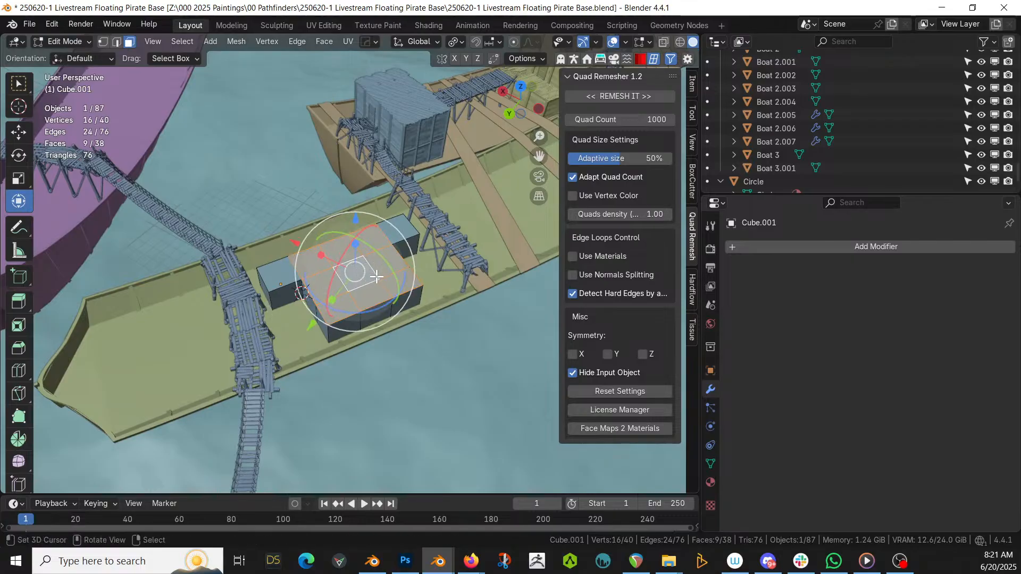
text(e2.5)
key(Return)
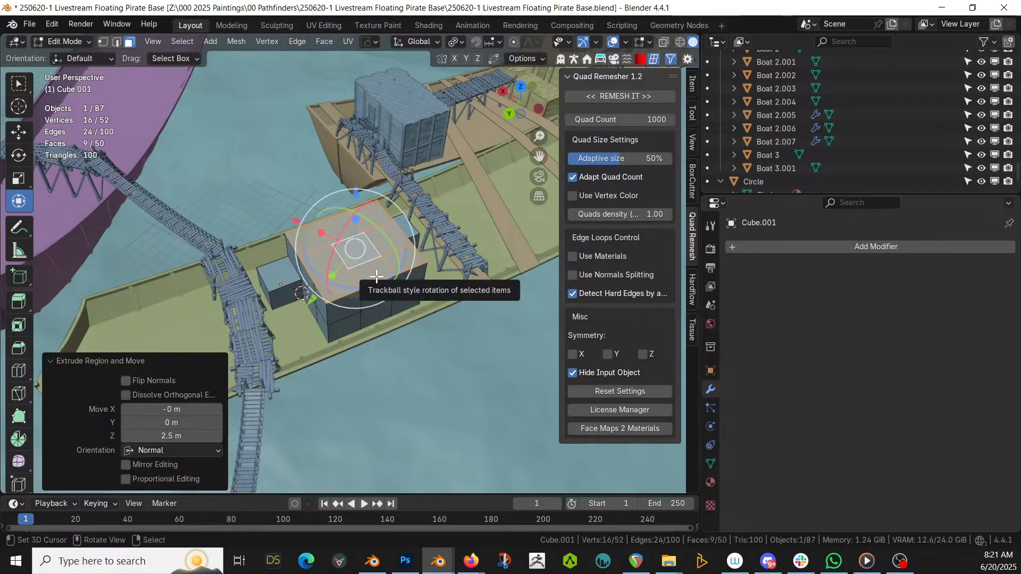
Extrude a two-by-two corner group of the raised section's top faces upward by another 2.5 m
middle_drag(376, 276, 341, 234)
scroll(320, 259, up, 3)
click(314, 251)
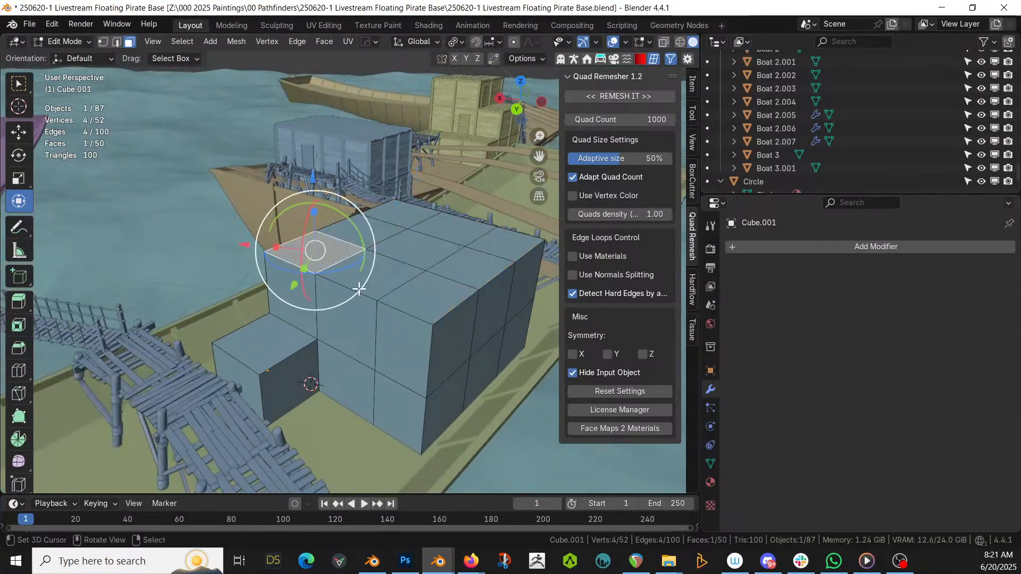
shift+click(392, 261)
shift+click(391, 229)
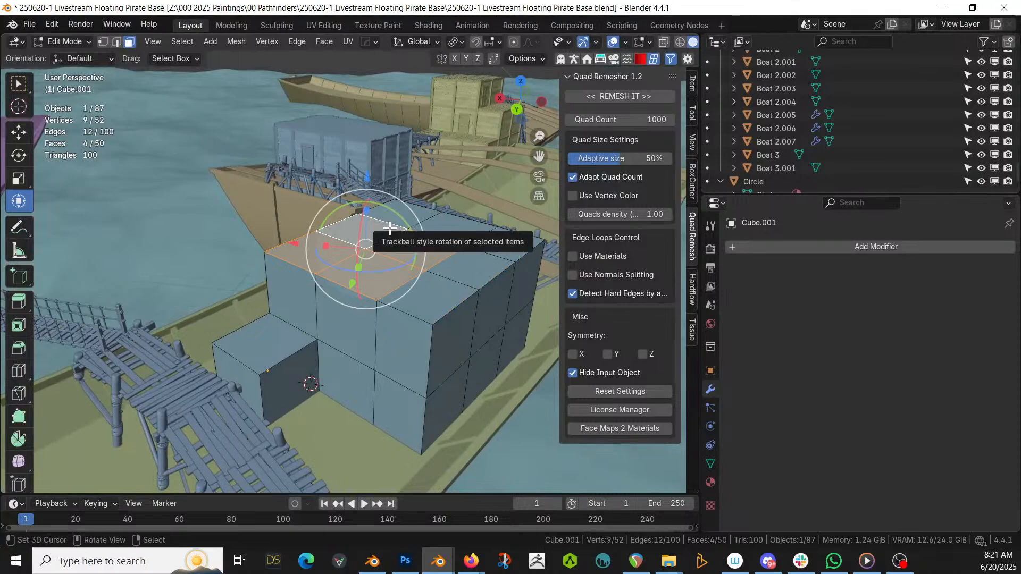
text(e2.5)
key(Return)
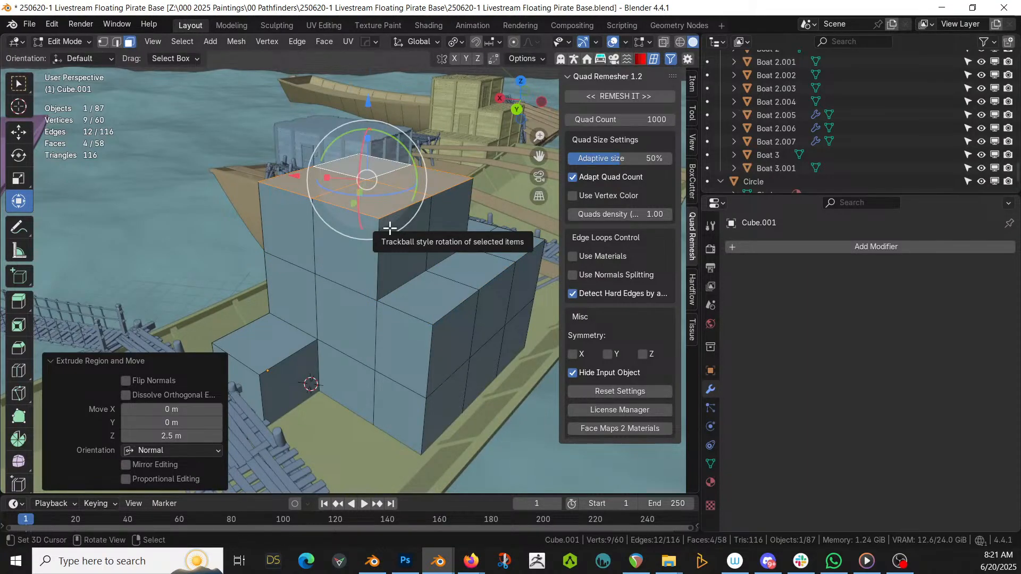
scroll(390, 227, down, 5)
middle_drag(390, 227, 433, 237)
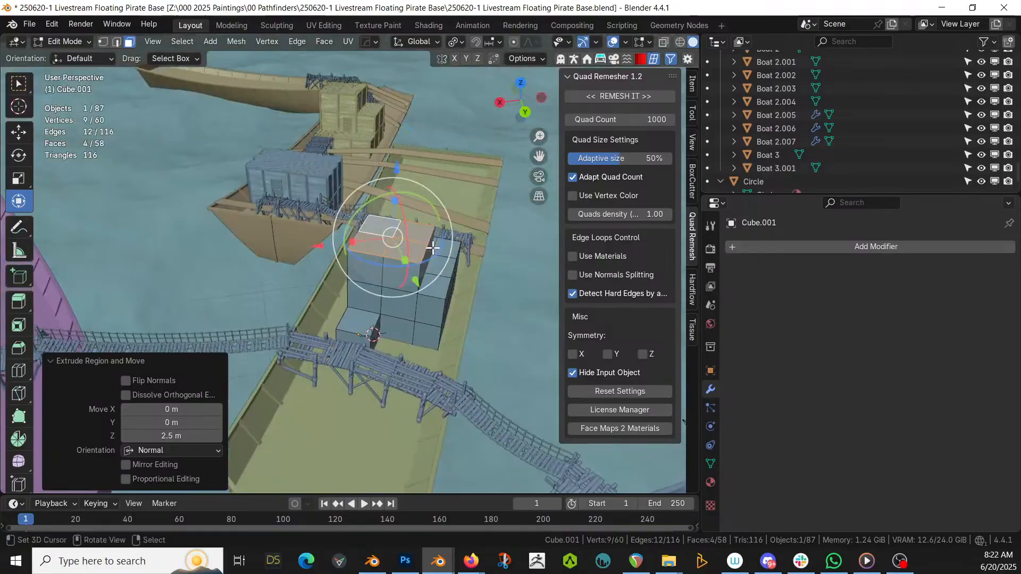
Give the block a new base material and a second material slot containing ID Orange (Door).001
click(368, 300)
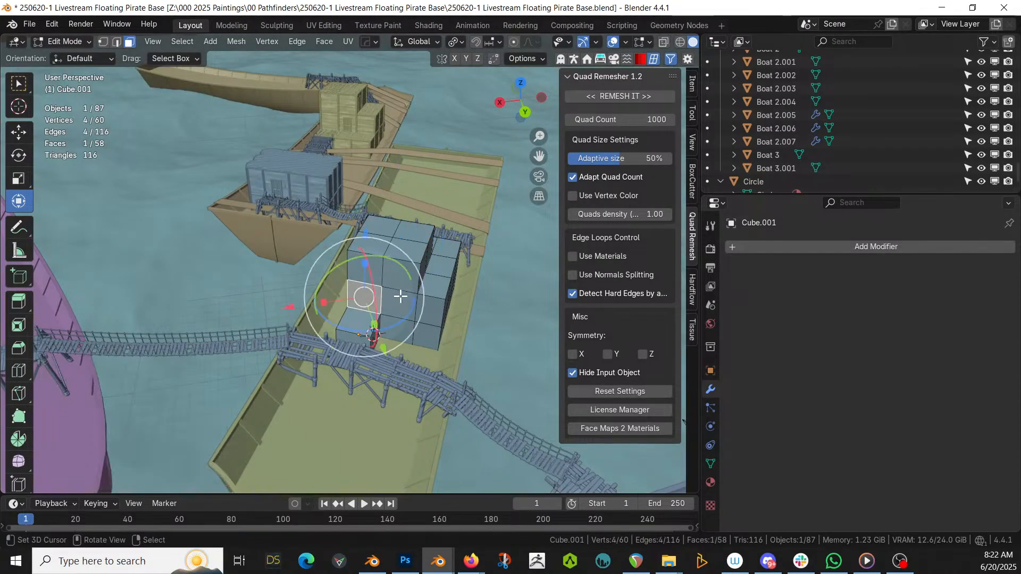
click(710, 483)
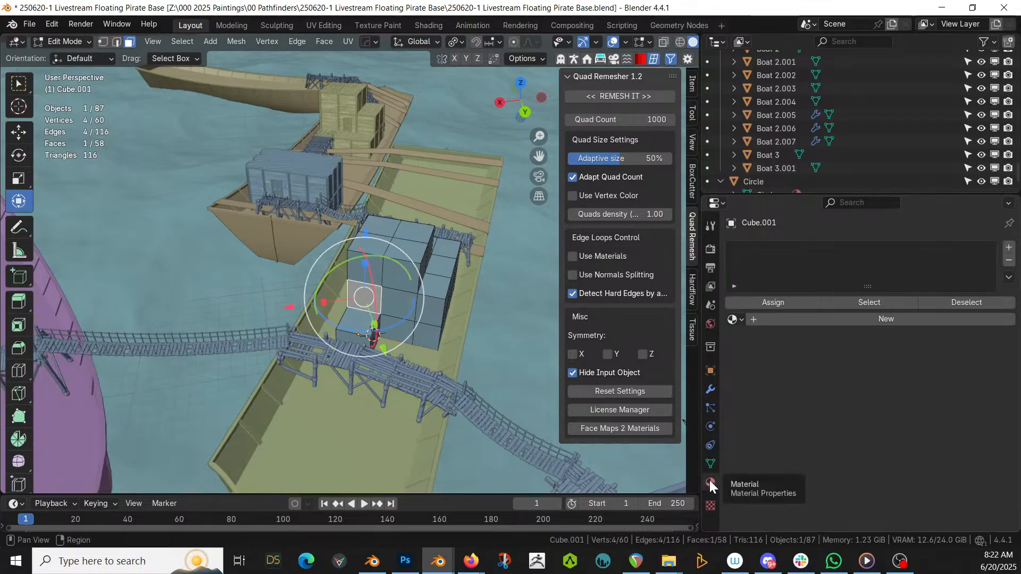
click(799, 320)
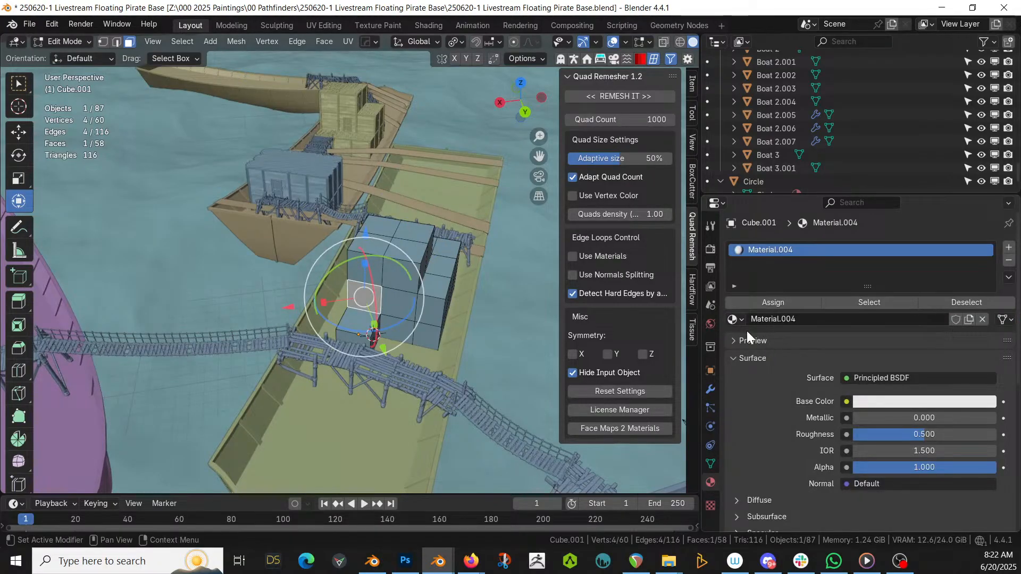
click(1008, 248)
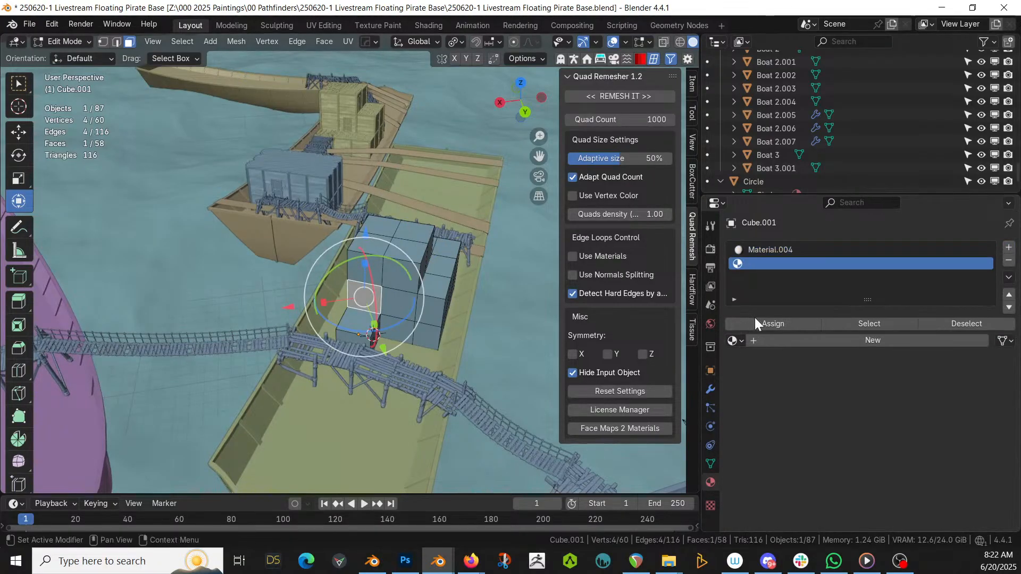
click(733, 340)
text(DOOR)
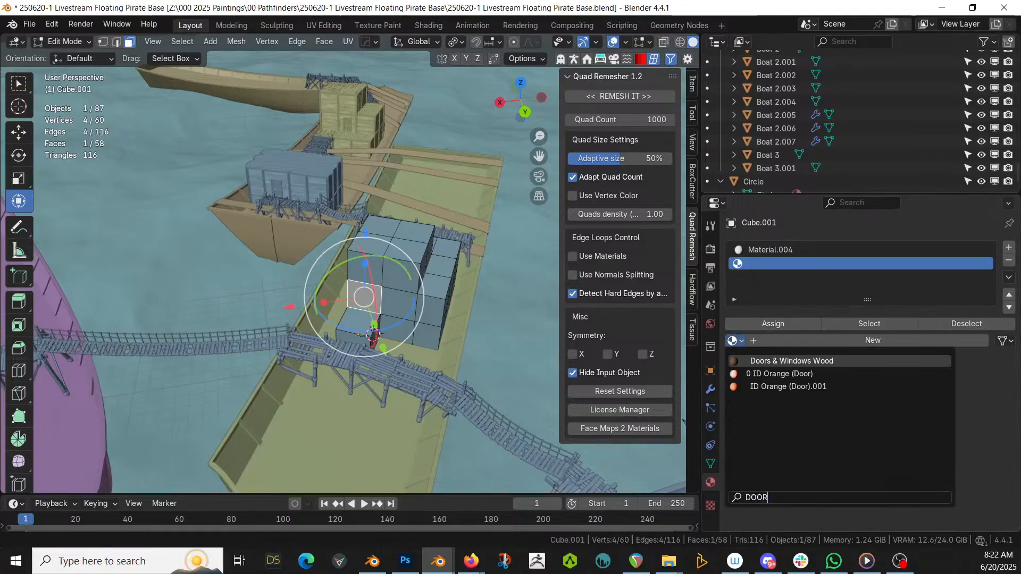
key(Down)
key(Down)
key(Return)
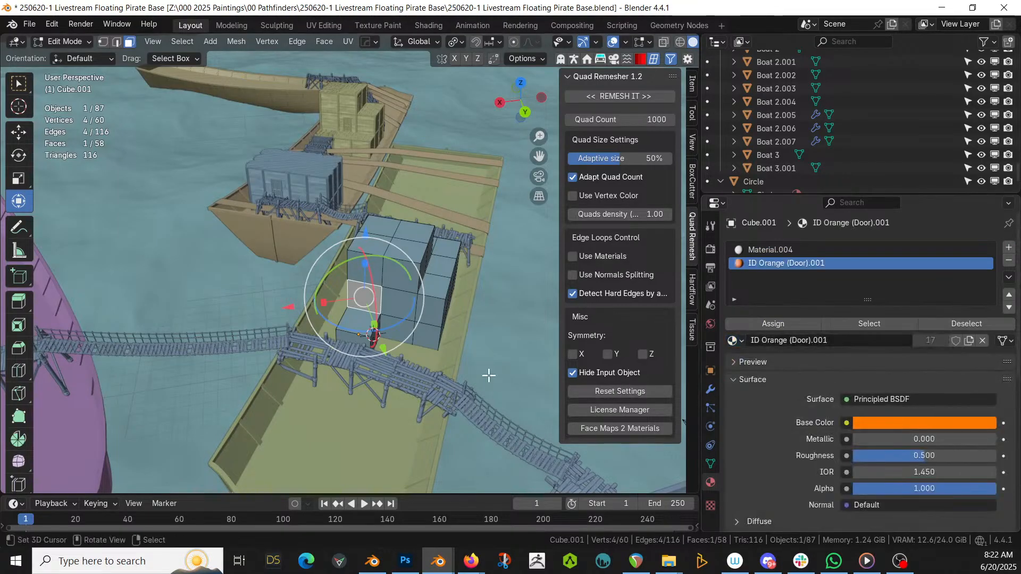
Assign ID Orange (Door).001 to the wall face just above the low block facing the plank walkway
middle_drag(486, 371, 399, 255)
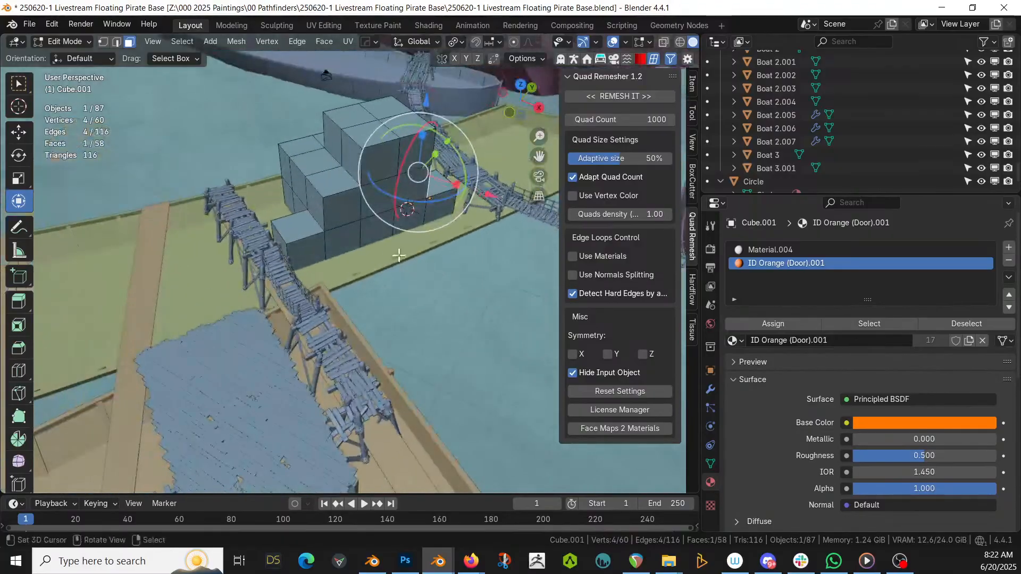
click(321, 206)
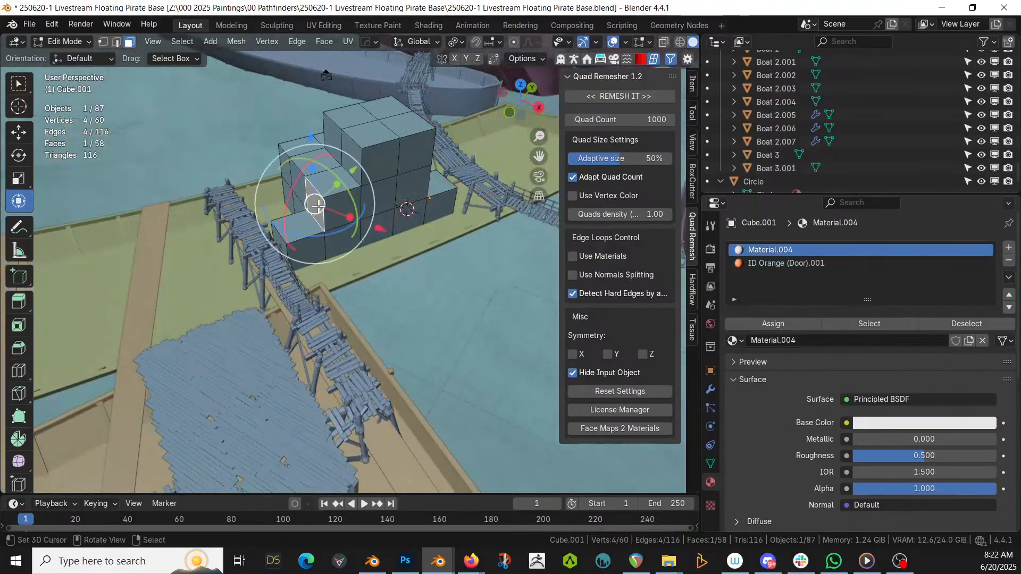
click(764, 263)
click(791, 322)
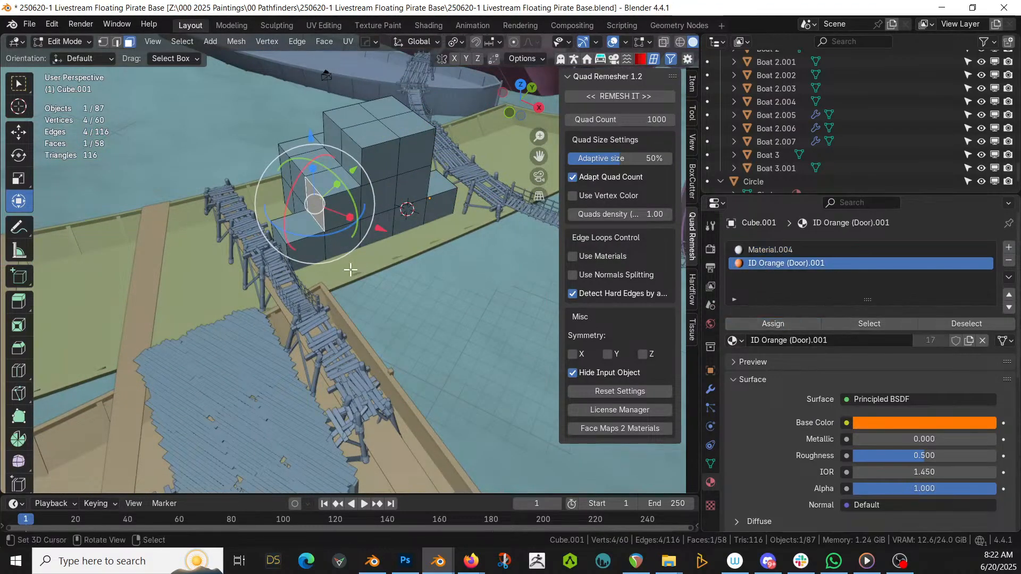
Leave mesh editing and copy the modifiers from the neighbouring boat's shack, Boat 2.006, to the new block
middle_drag(383, 276, 350, 270)
scroll(351, 270, up, 2)
scroll(350, 270, up, 2)
scroll(351, 269, down, 2)
key(Tab)
scroll(376, 225, down, 5)
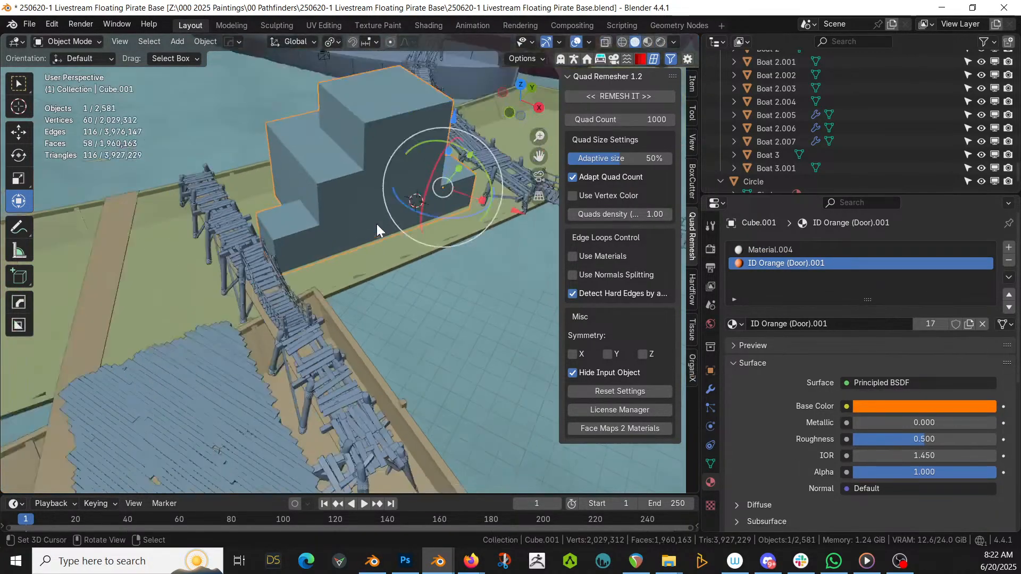
shift+click(305, 363)
key(ctrl+l)
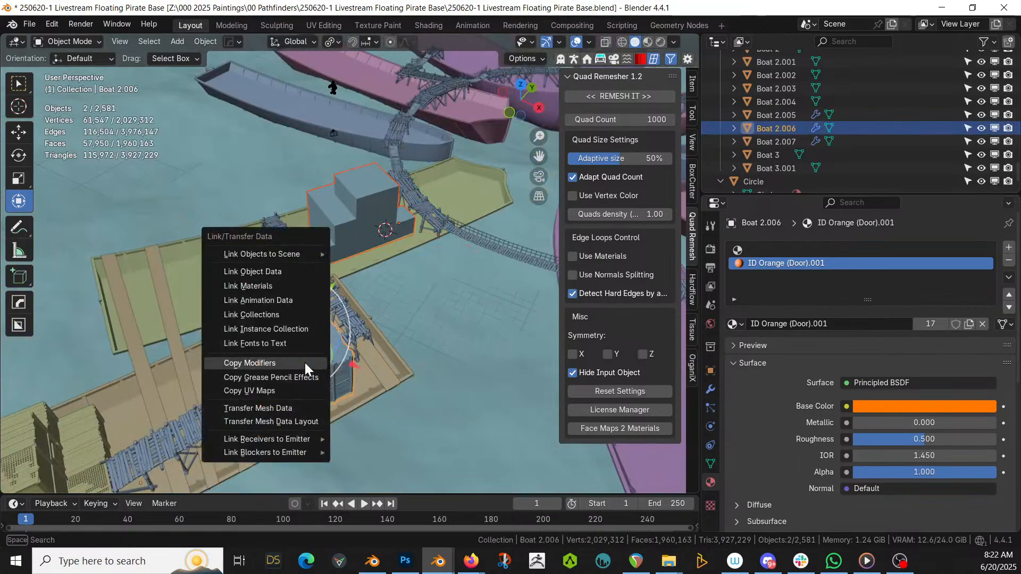
click(305, 363)
middle_drag(320, 327, 436, 289)
scroll(413, 276, up, 3)
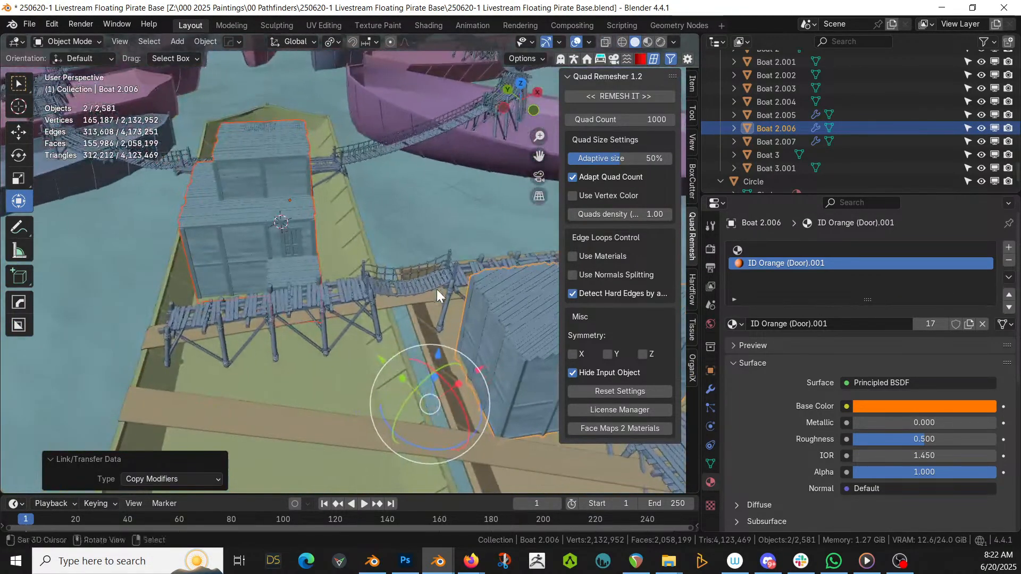
Turn on random windows in _HouseCraft_ for the new shack and the neighbouring shacks Boat 2.006 and Boat 2.007
click(227, 216)
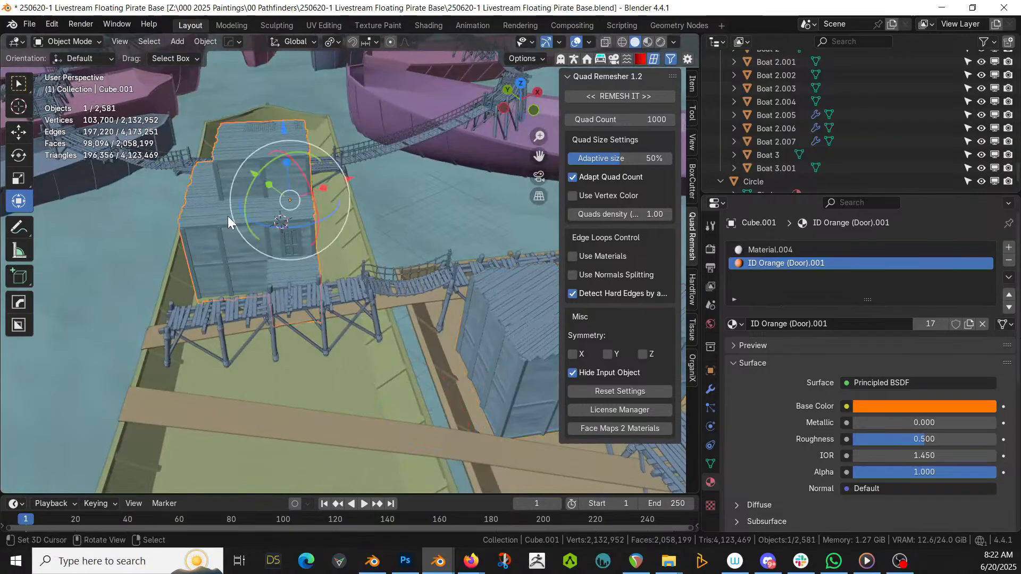
click(711, 389)
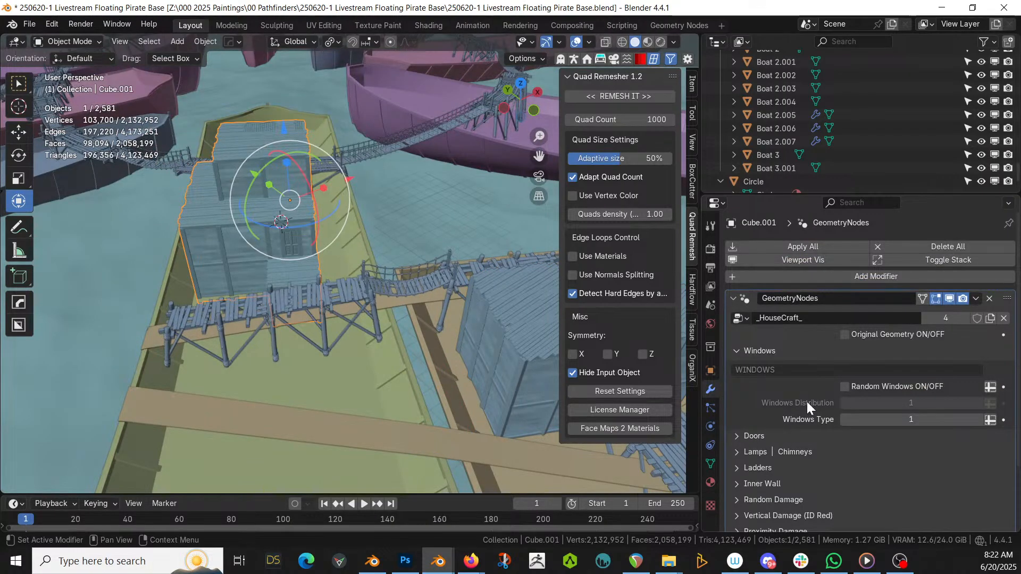
click(844, 386)
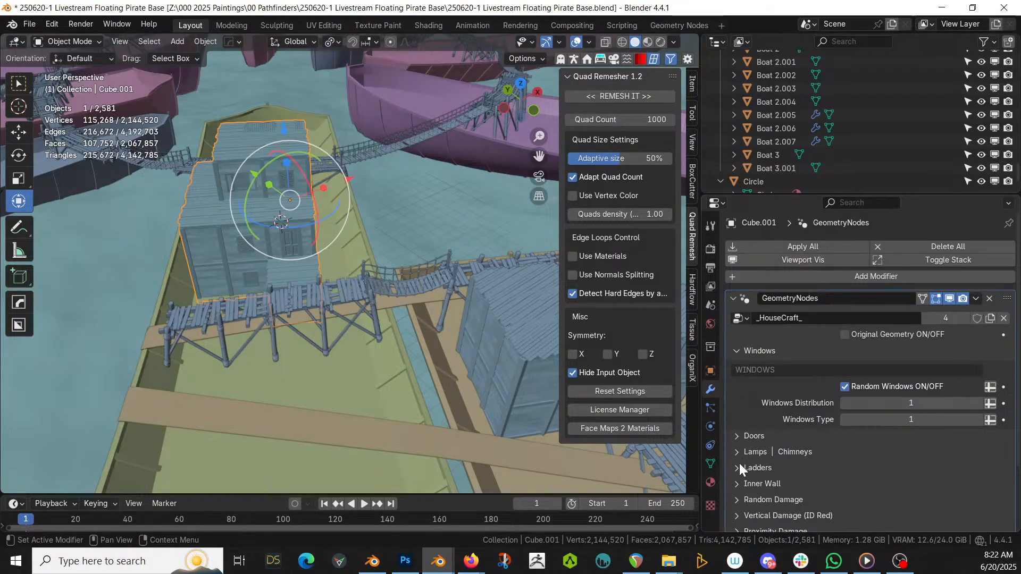
middle_drag(406, 286, 474, 293)
click(521, 304)
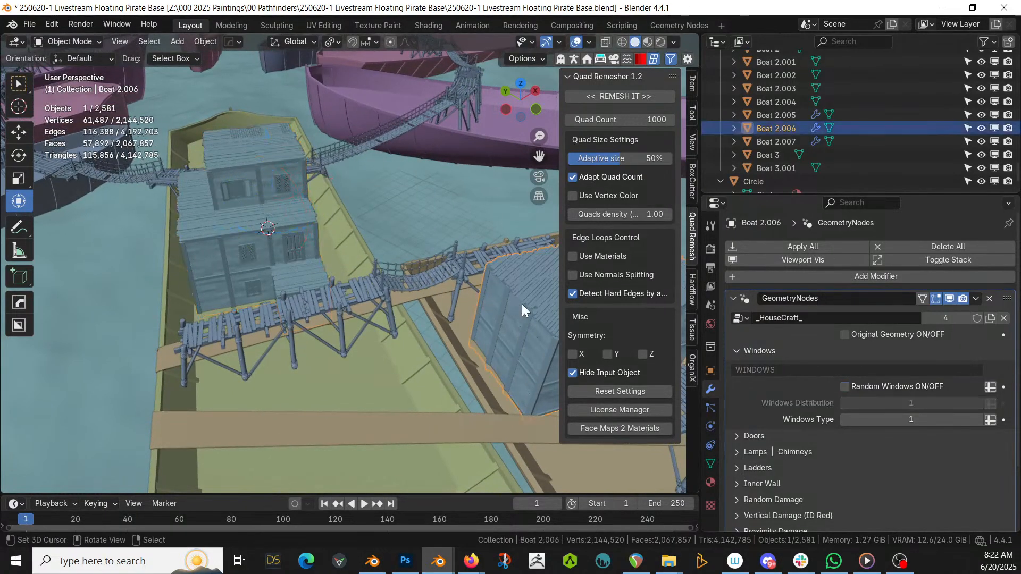
click(844, 387)
scroll(327, 253, down, 4)
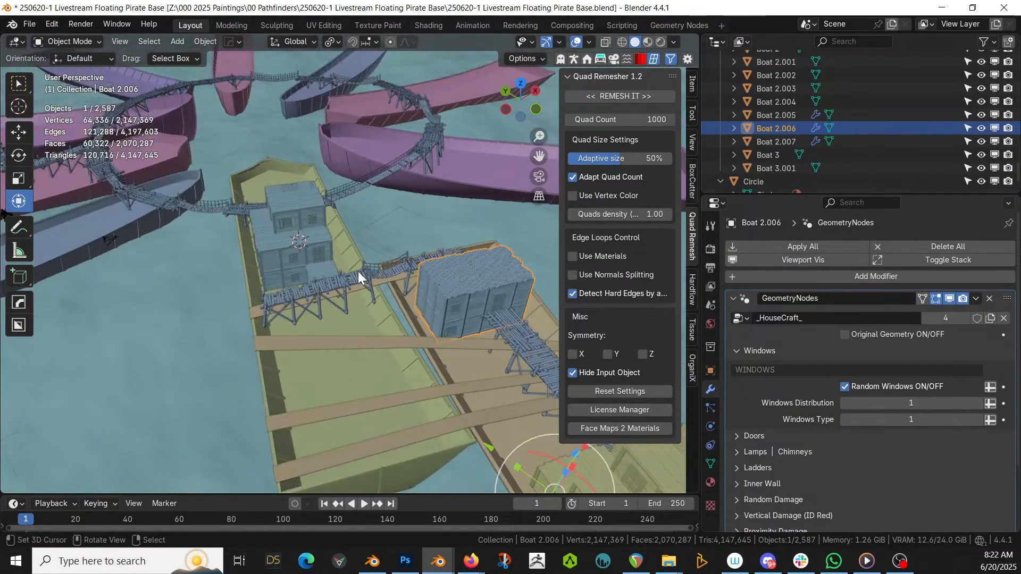
shift+middle_drag(358, 271, 166, 171)
click(367, 292)
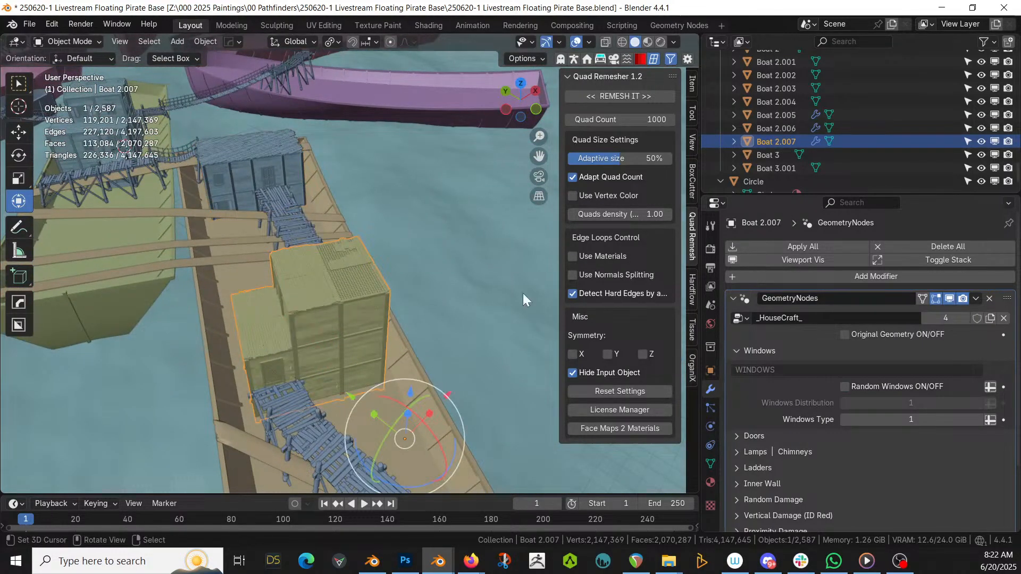
click(844, 387)
Select the plank walkway beside the shacks and open its mesh for editing
middle_drag(319, 329, 398, 352)
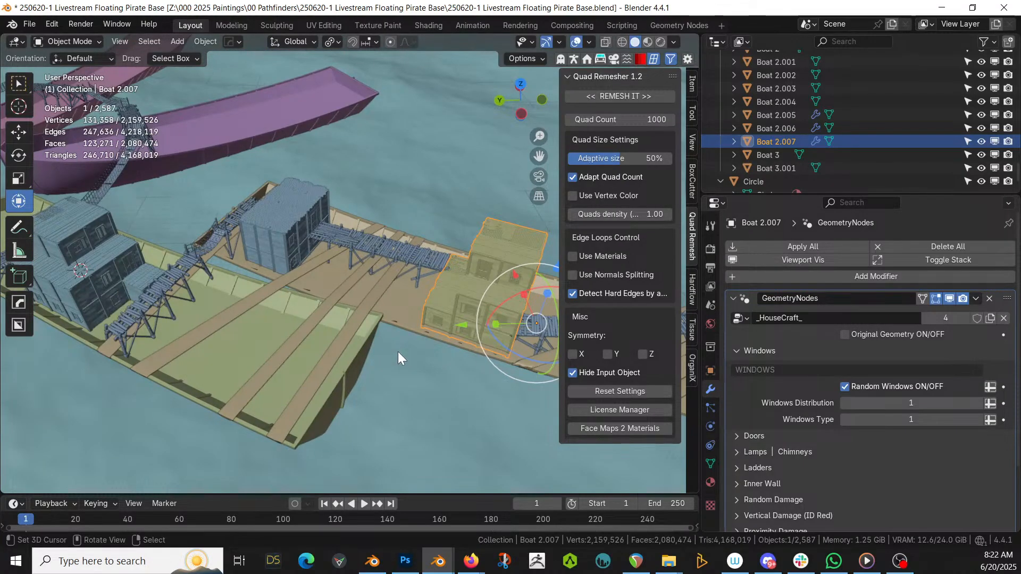
shift+middle_drag(109, 312, 352, 289)
scroll(350, 289, up, 1)
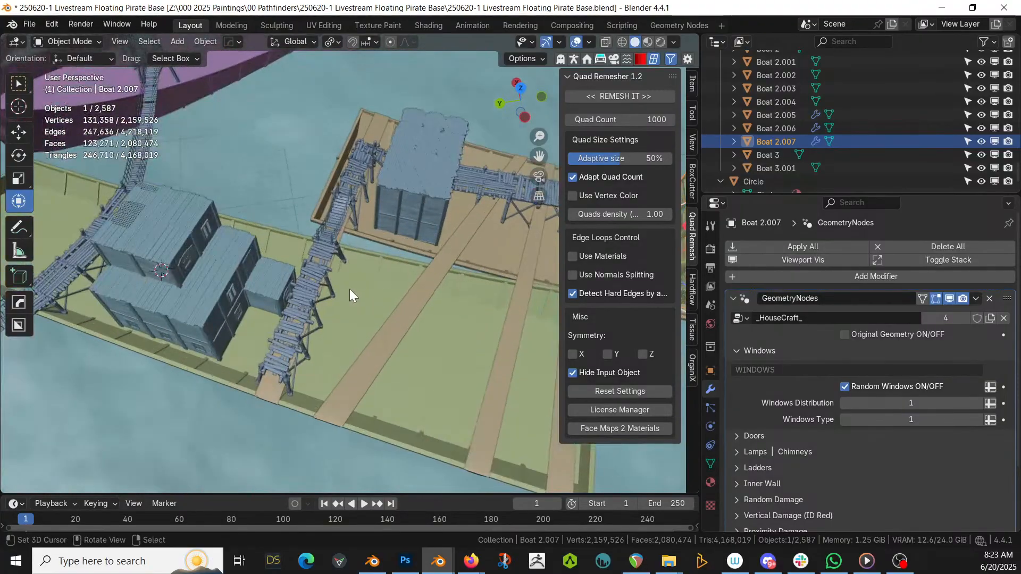
right_click(307, 285)
scroll(306, 284, up, 5)
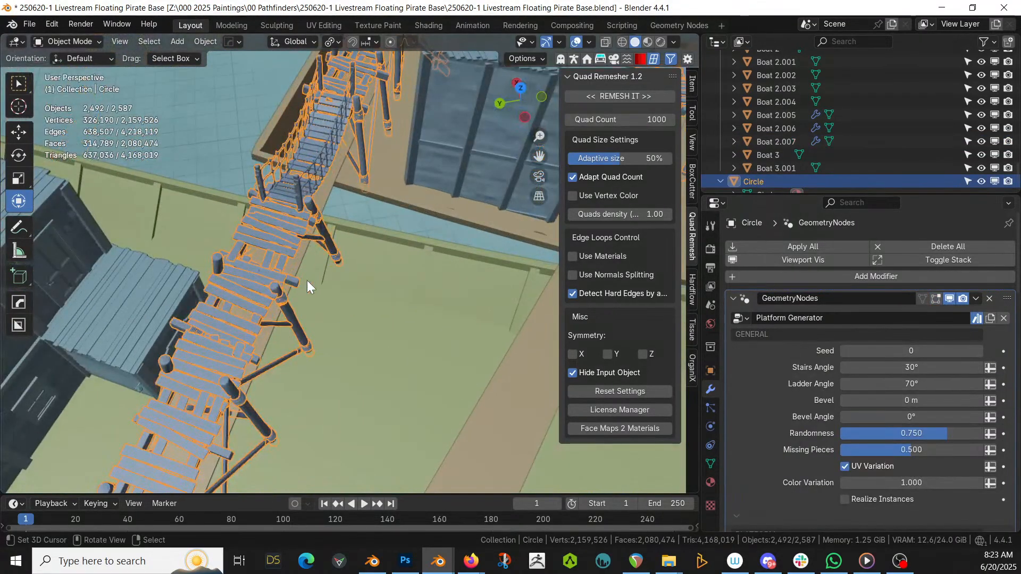
middle_drag(250, 320, 298, 318)
key(Tab)
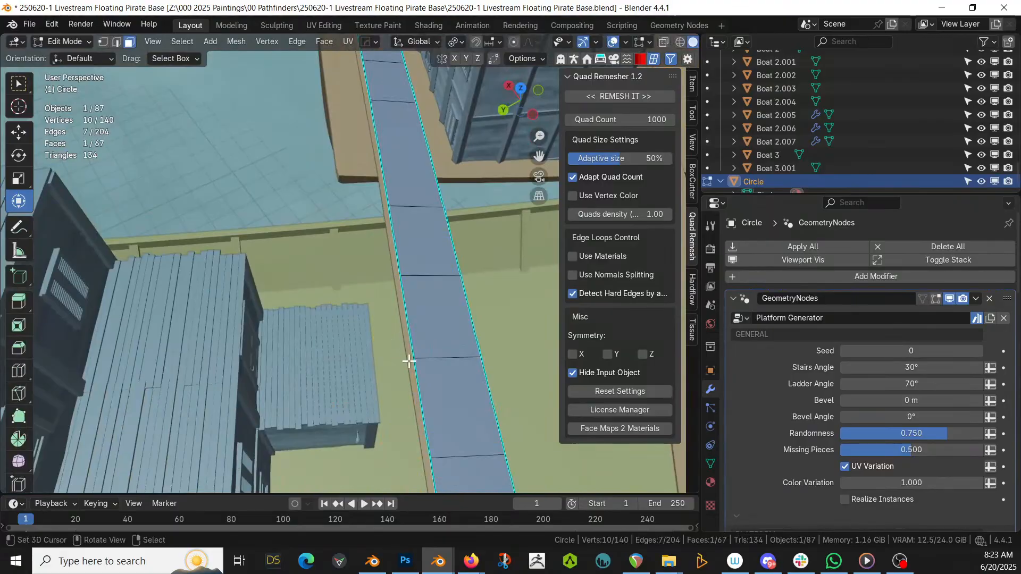
Bevel the walkway's cross edge beside the low shack block by about 0.9 m to make a new segment
key(KP_7)
scroll(247, 292, up, 2)
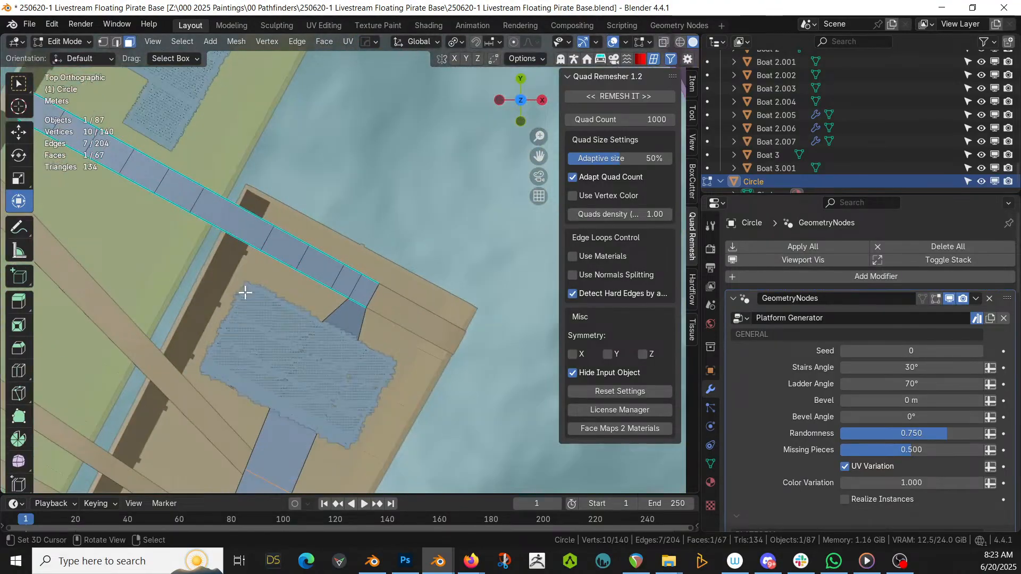
shift+middle_drag(246, 292, 429, 485)
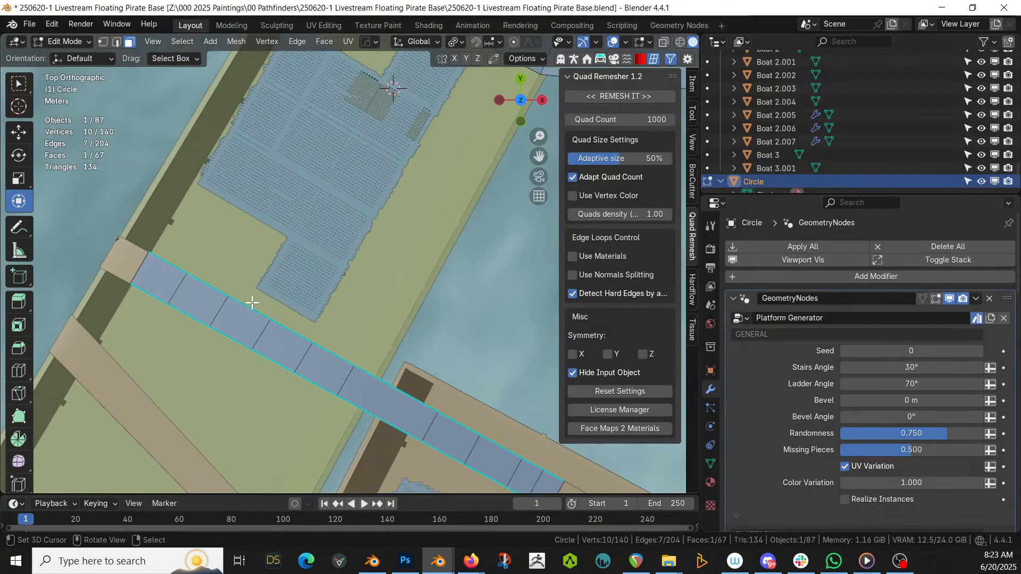
click(264, 328)
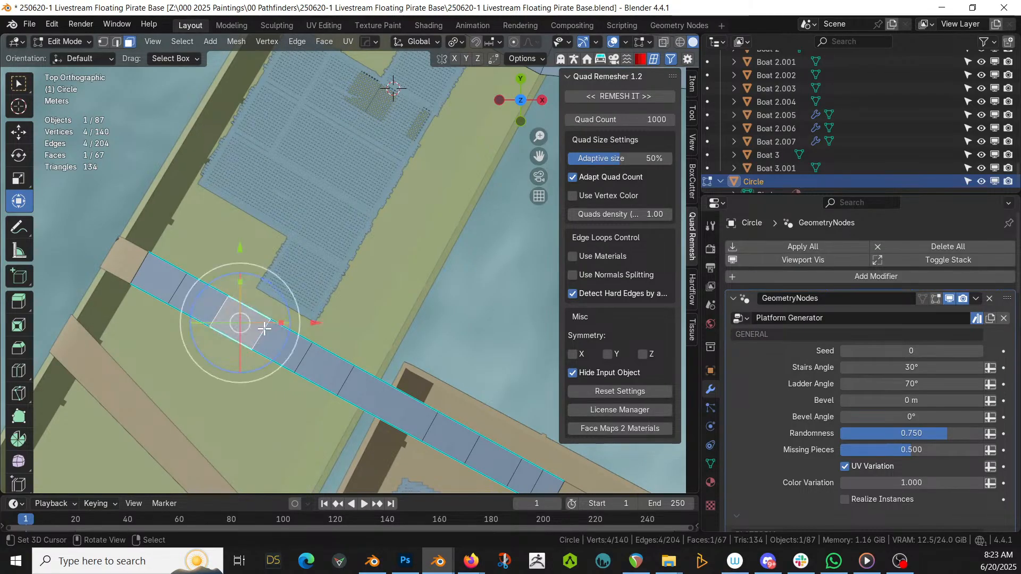
key(2)
click(262, 333)
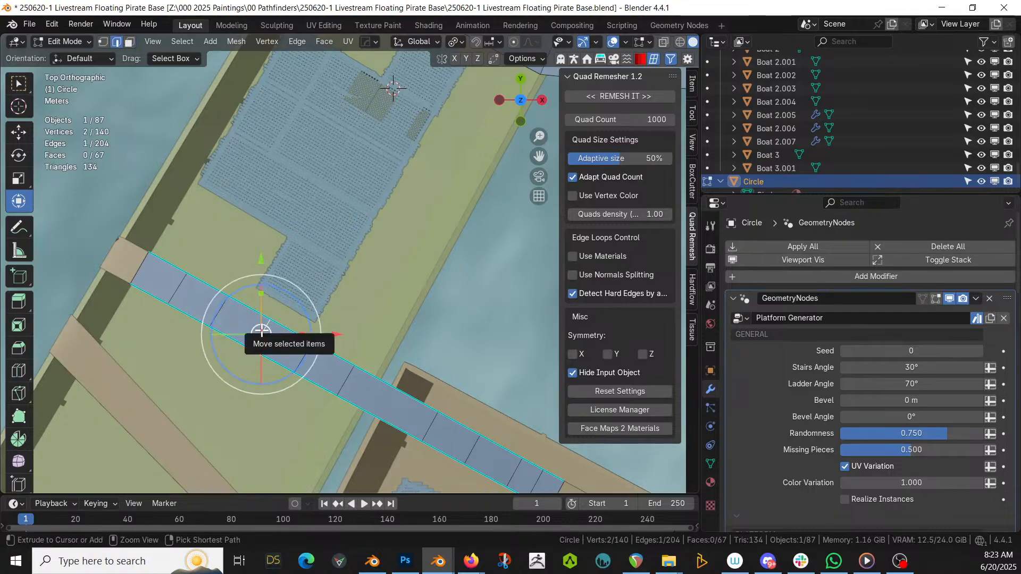
key(ctrl+b)
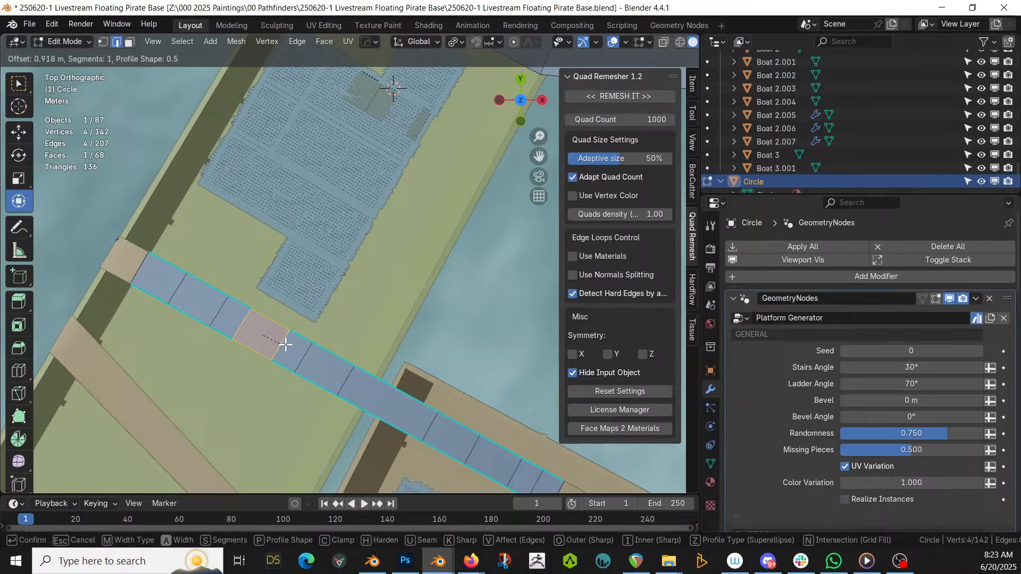
click(285, 331)
Extrude the new segment's side edge toward the low shack's roof and lower its end by about 0.35 m
right_click(273, 321)
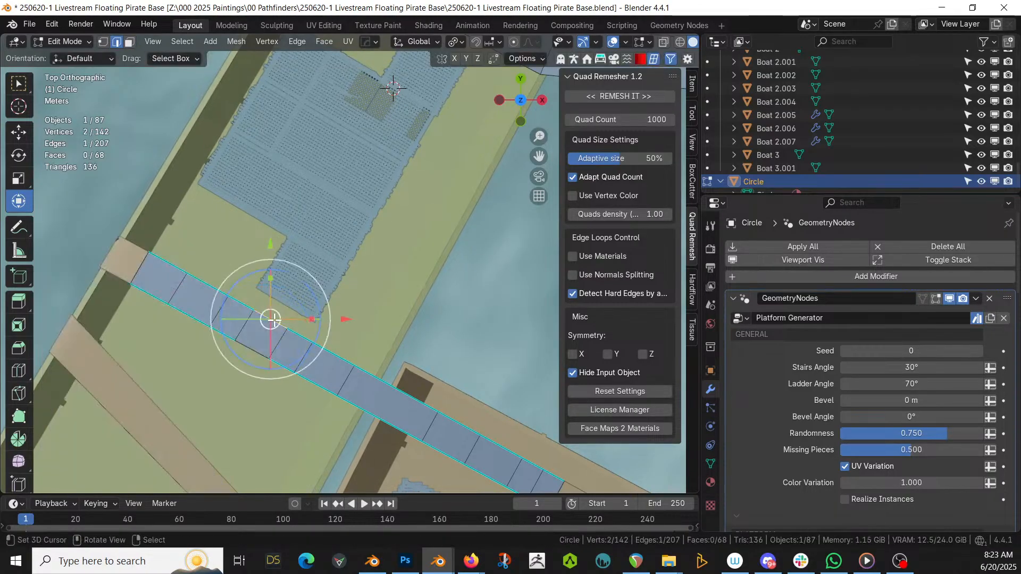
key(e)
click(285, 301)
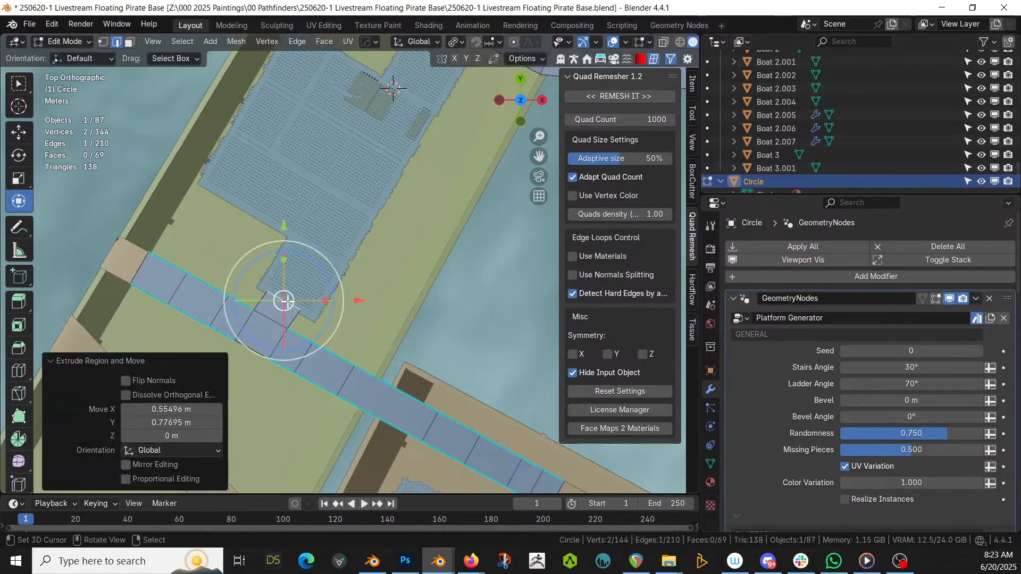
key(KP_Decimal)
middle_drag(285, 299, 412, 221)
key(g)
key(z)
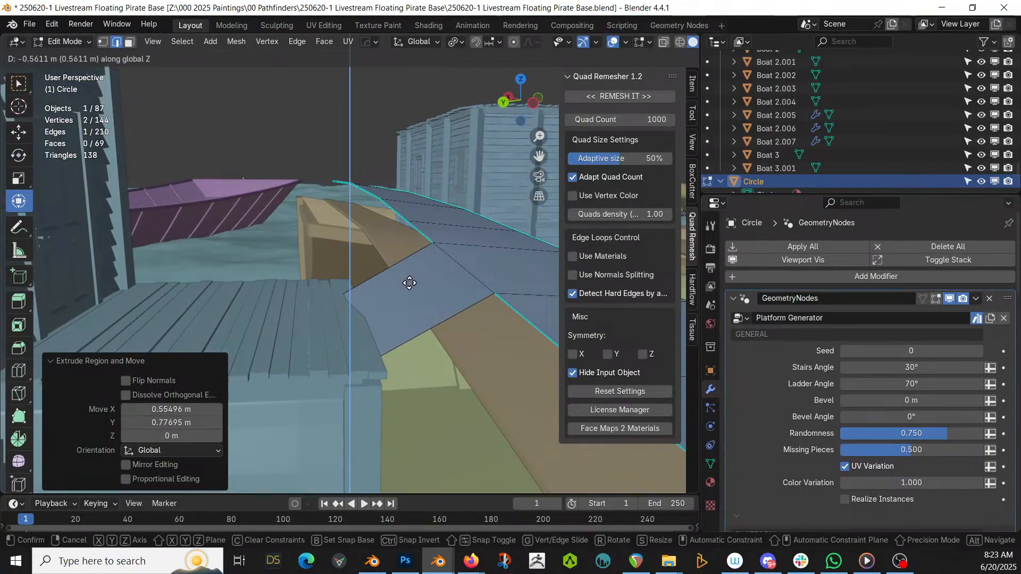
click(404, 260)
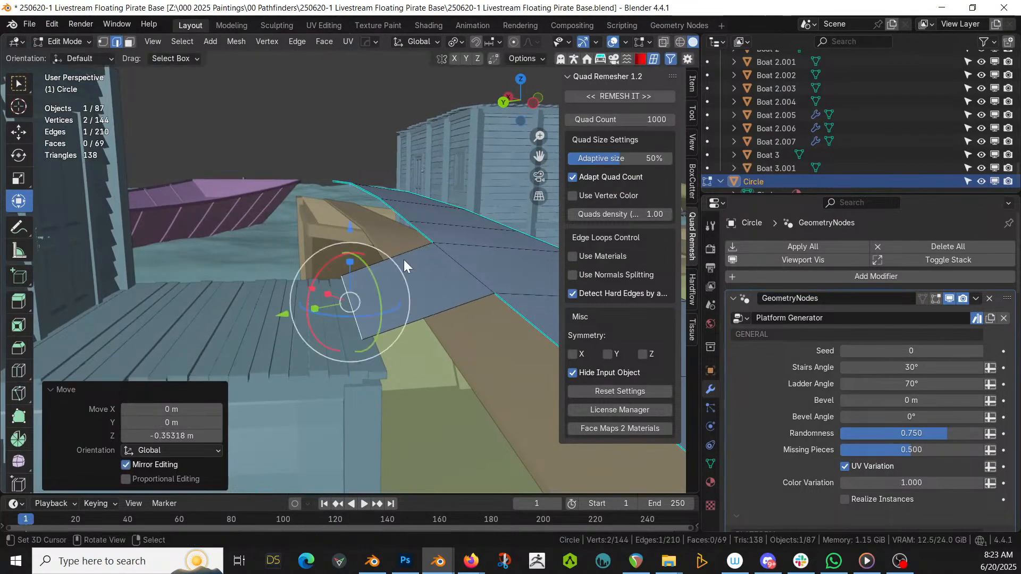
Add a loop cut near the middle of the walkway section beside the small block at the building's other end
key(Tab)
middle_drag(383, 279, 273, 313)
key(Tab)
middle_drag(326, 335, 337, 298)
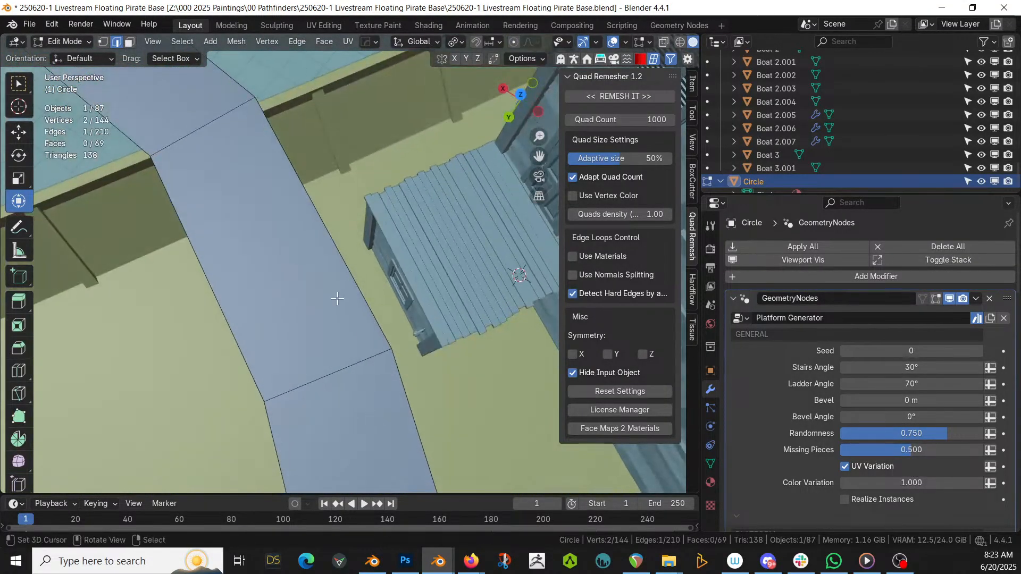
key(ctrl+r)
click(347, 267)
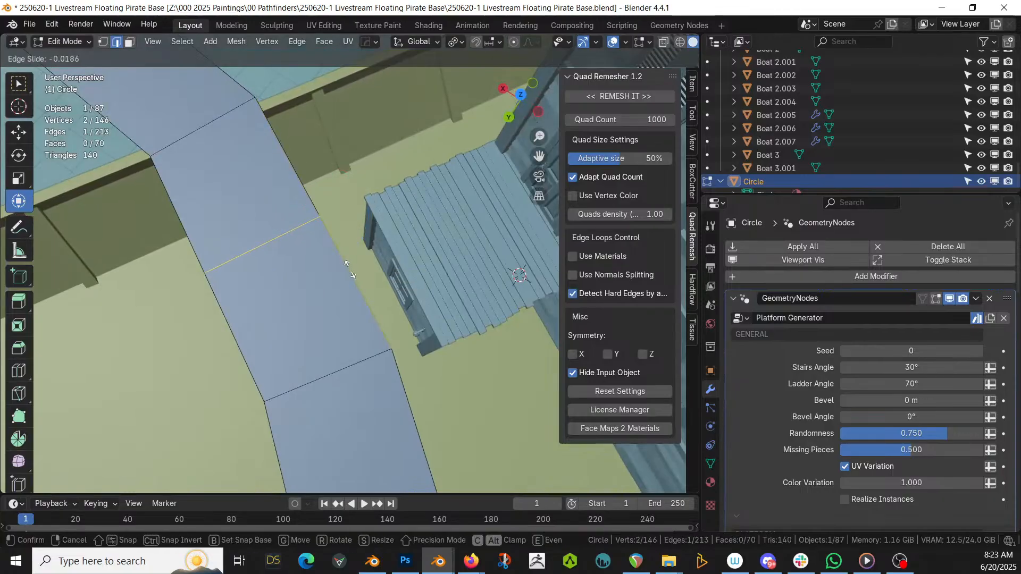
click(357, 281)
Extrude the side edge next to the loop cut onto the small block's roof and raise its end by about 0.39 m
right_click(354, 292)
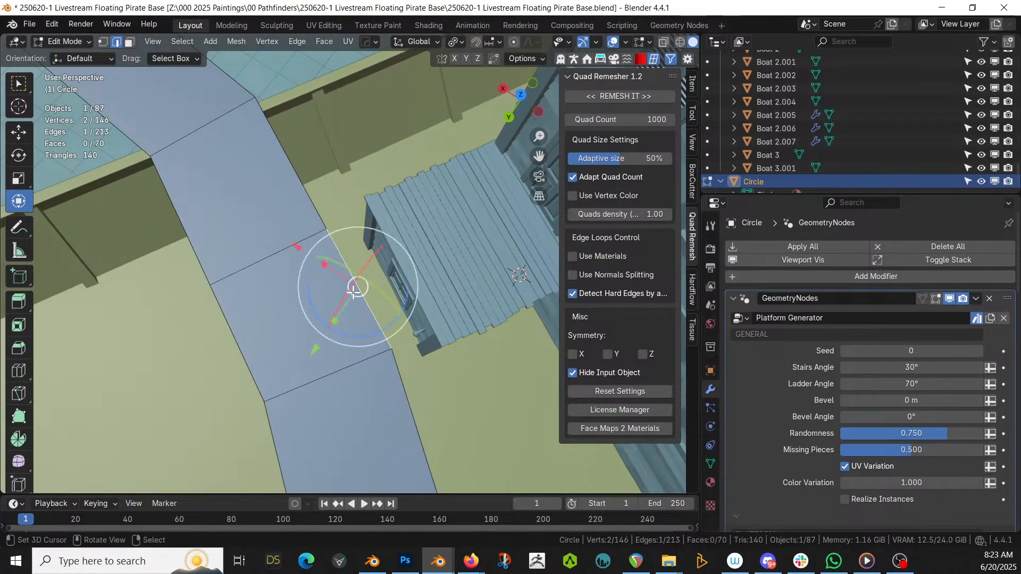
key(KP_7)
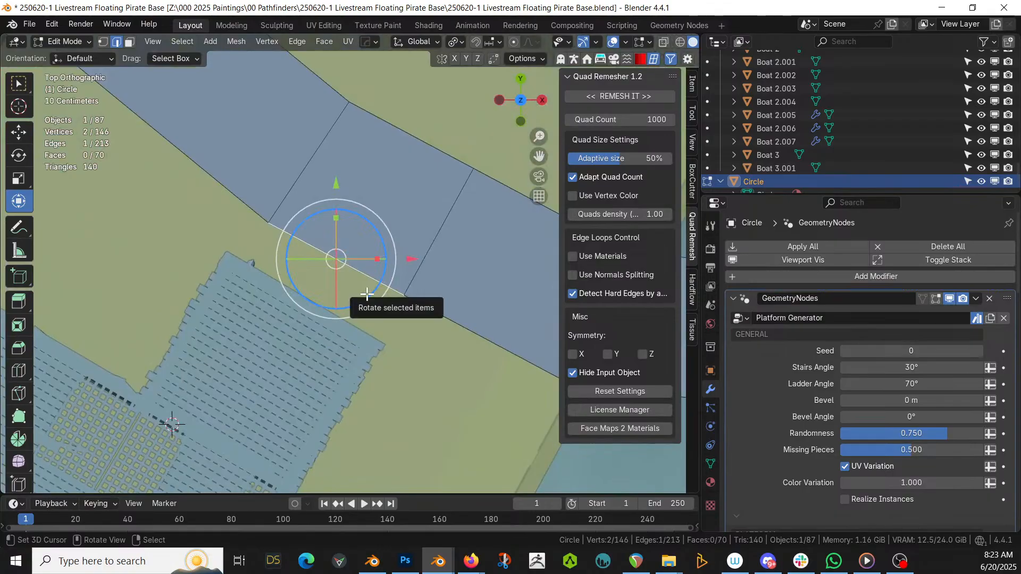
key(e)
click(335, 335)
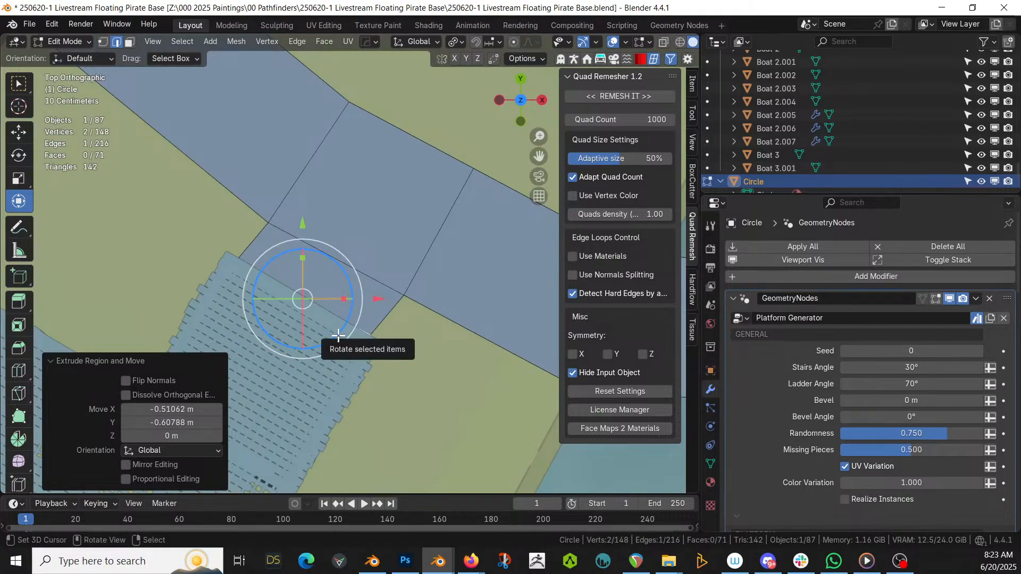
middle_drag(338, 335, 337, 296)
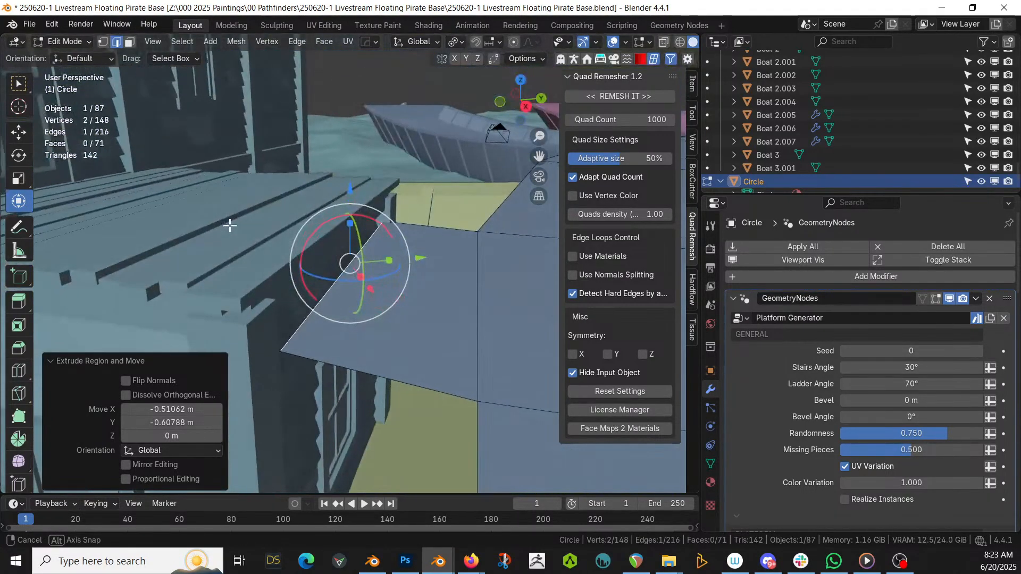
key(g)
key(z)
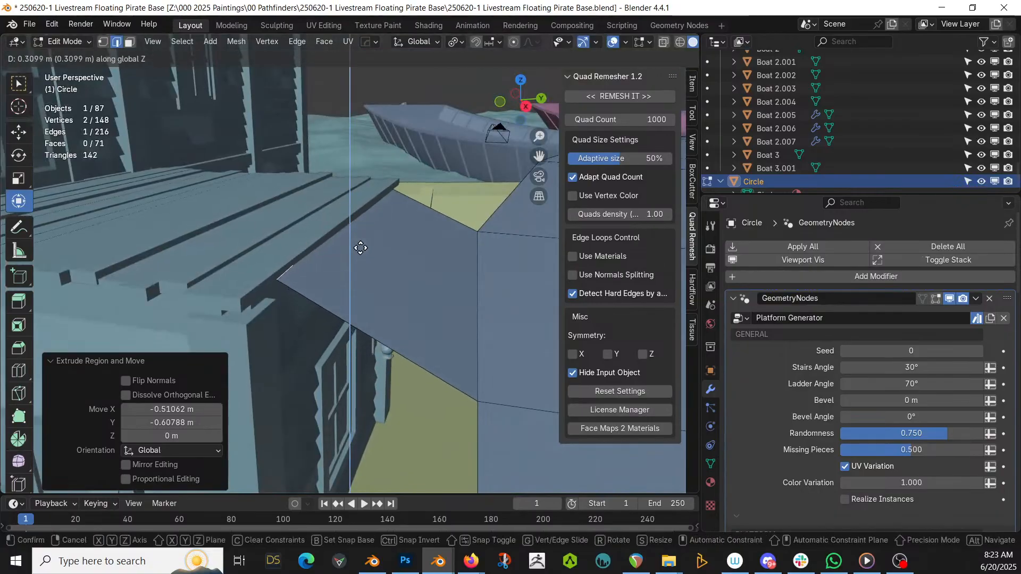
click(376, 238)
scroll(376, 237, up, 3)
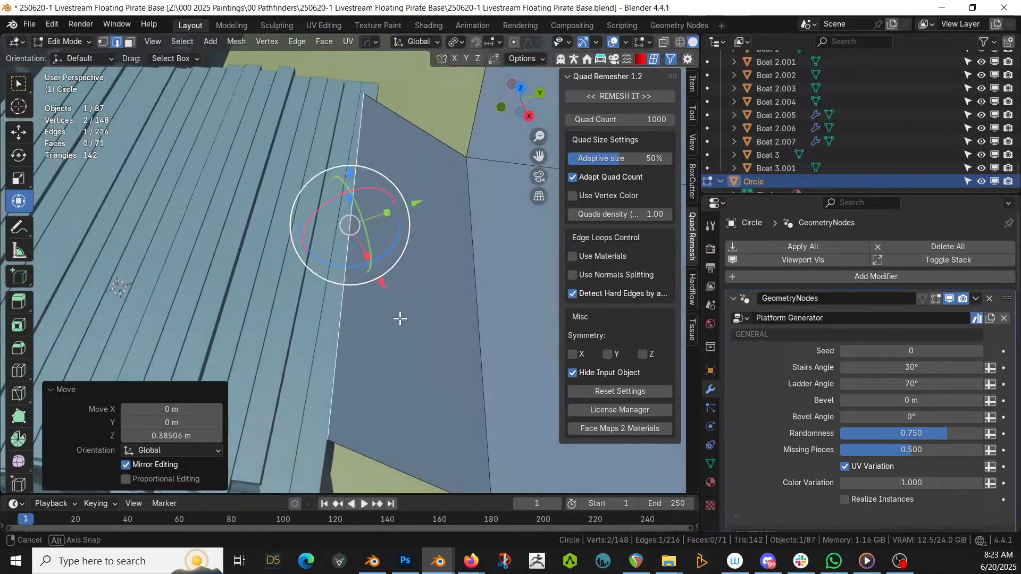
Rotate the extruded edge by about 2.9° around the vertical axis to follow the roof edge, and save the file
middle_drag(398, 267, 393, 323)
key(KP_7)
key(r)
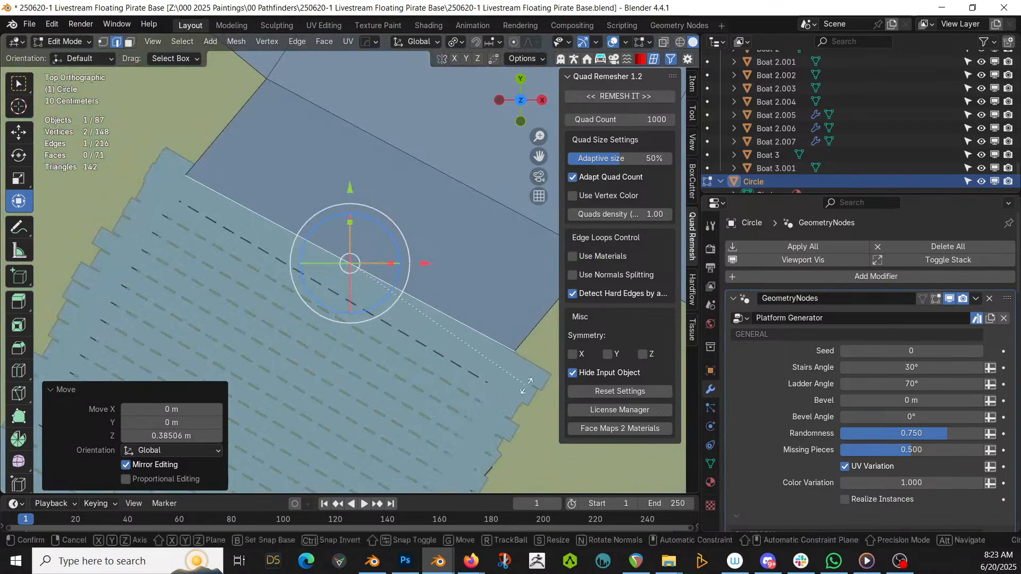
click(520, 394)
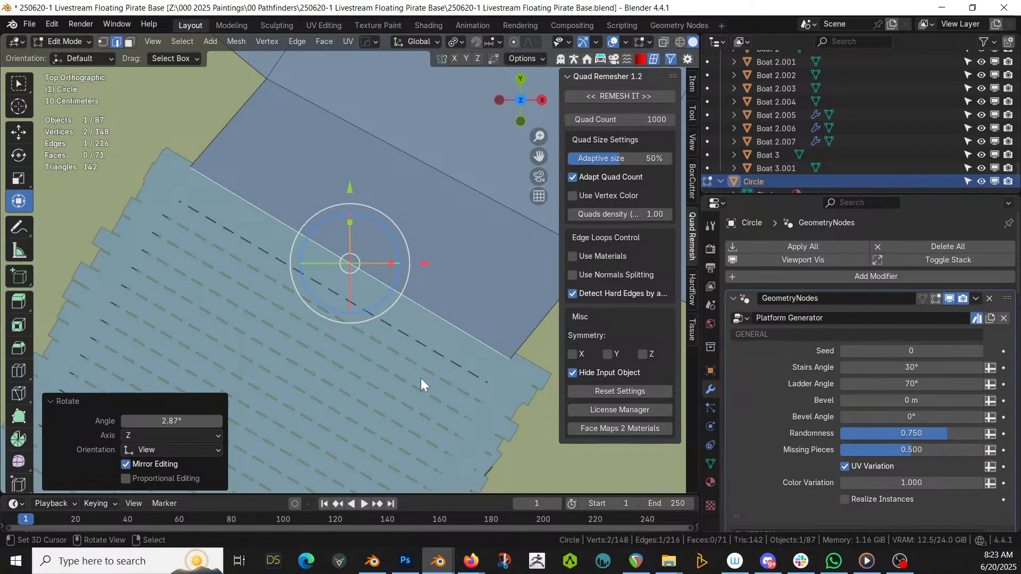
key(Tab)
middle_drag(355, 337, 44, 241)
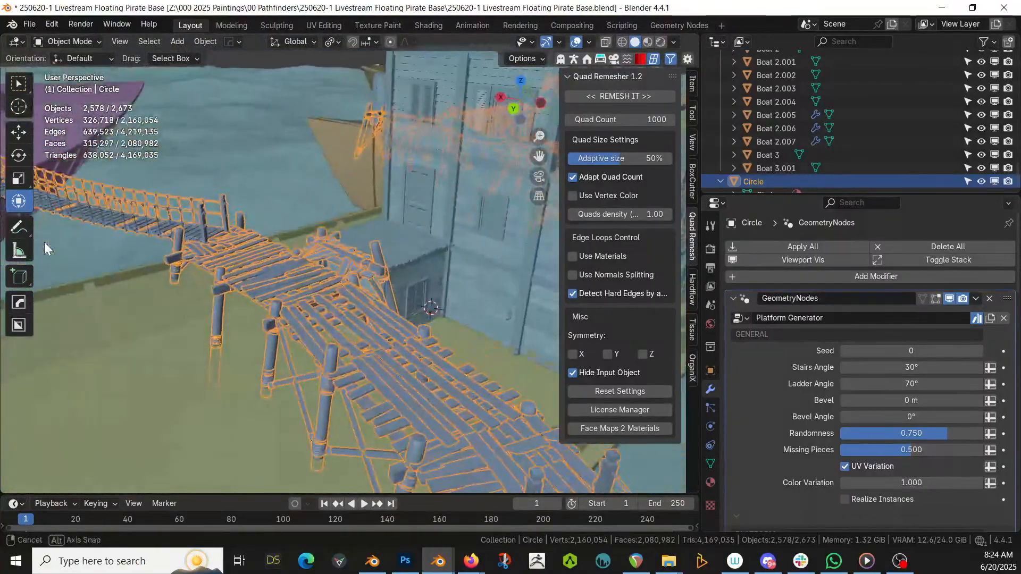
key(ctrl+s)
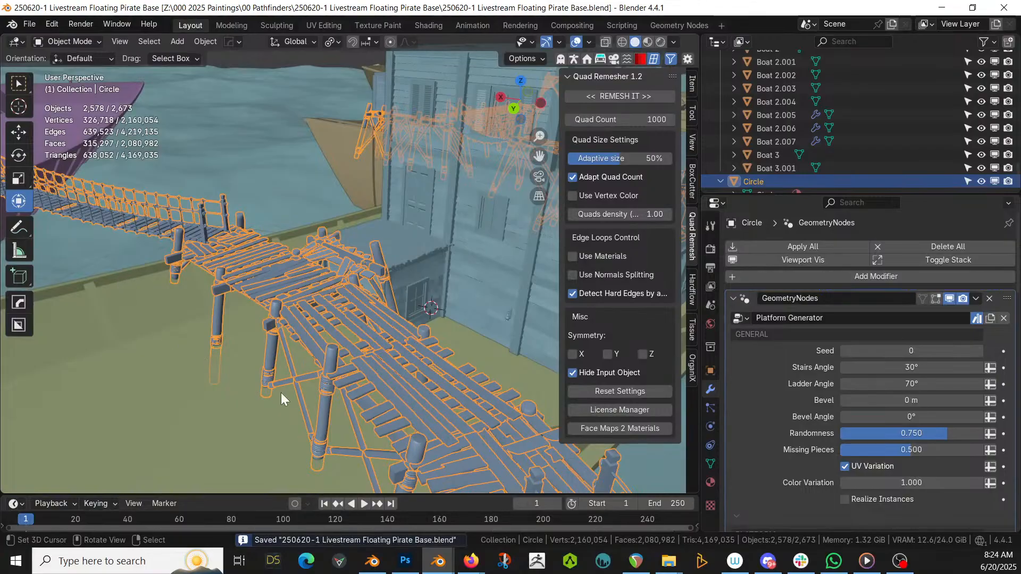
Reopen the walkway's mesh for editing in top view around the stretch beside the bare planks
scroll(425, 361, down, 5)
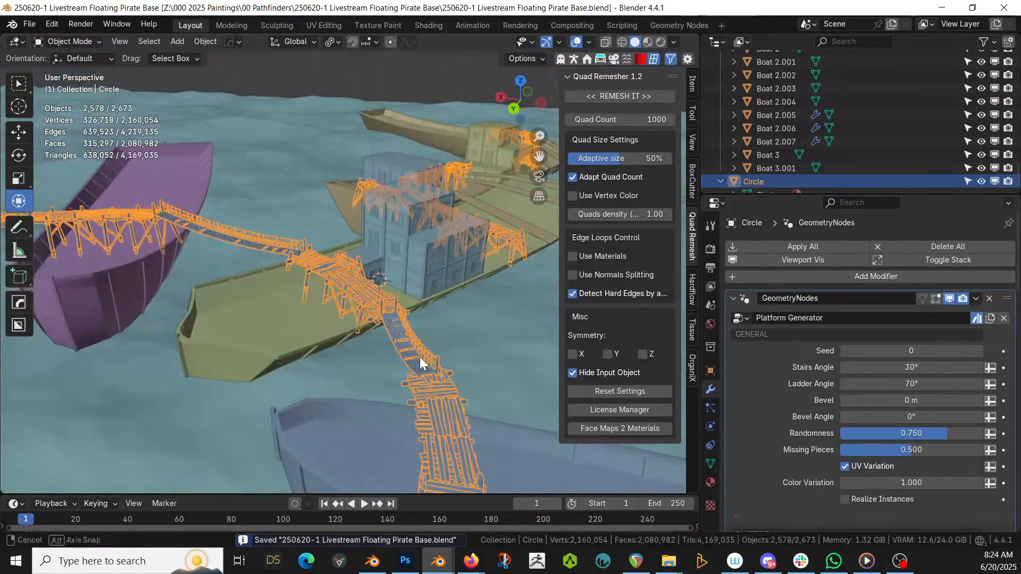
middle_drag(420, 356, 634, 385)
scroll(390, 378, up, 5)
scroll(460, 319, up, 5)
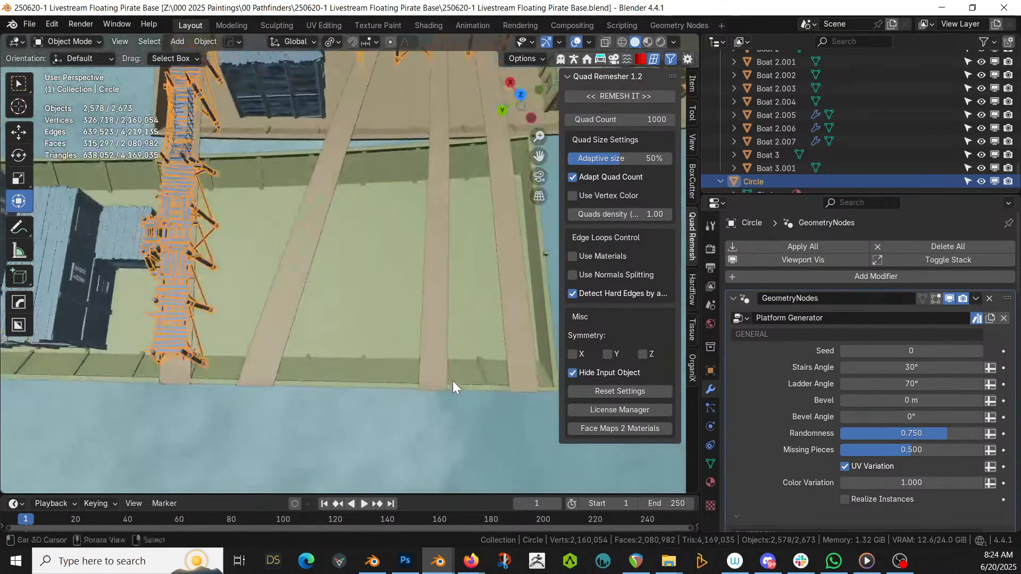
click(180, 263)
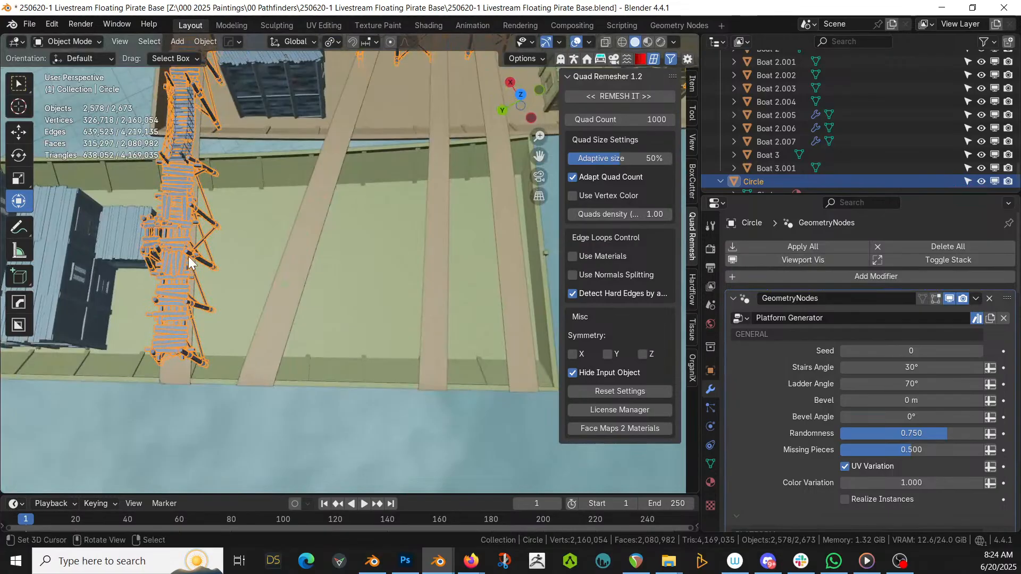
click(181, 249)
click(180, 247)
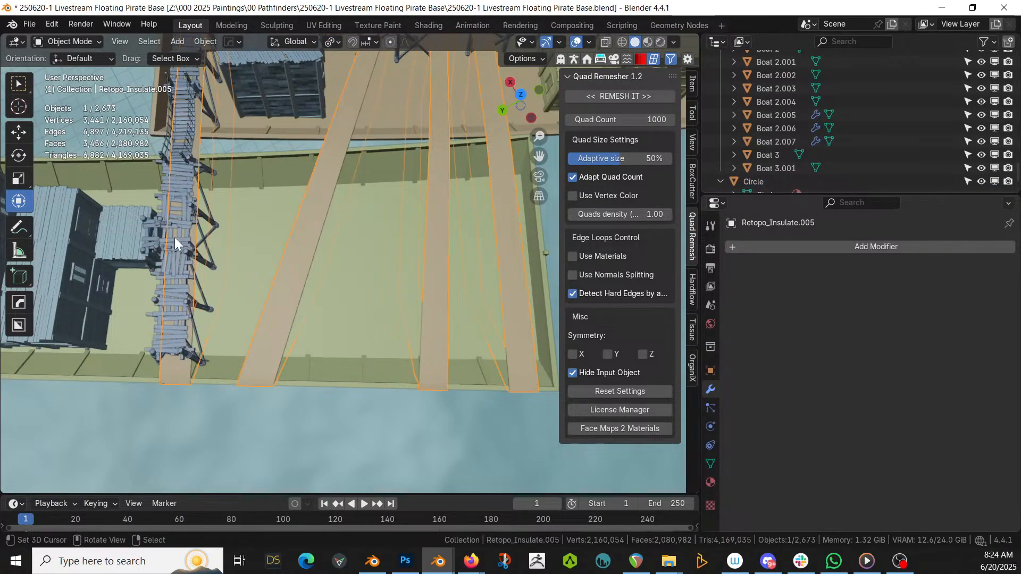
click(168, 226)
key(Tab)
key(KP_7)
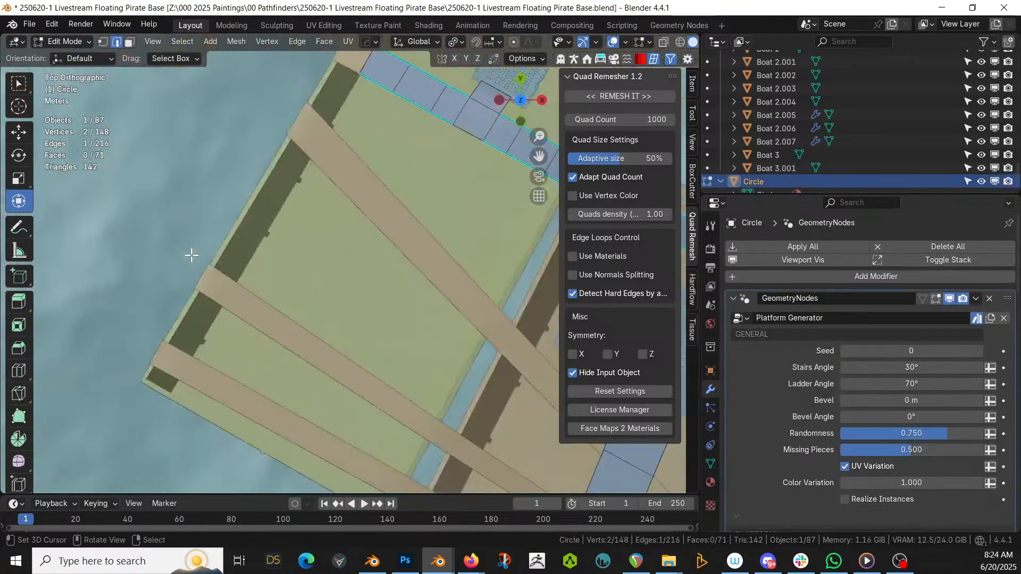
shift+middle_drag(357, 233, 305, 324)
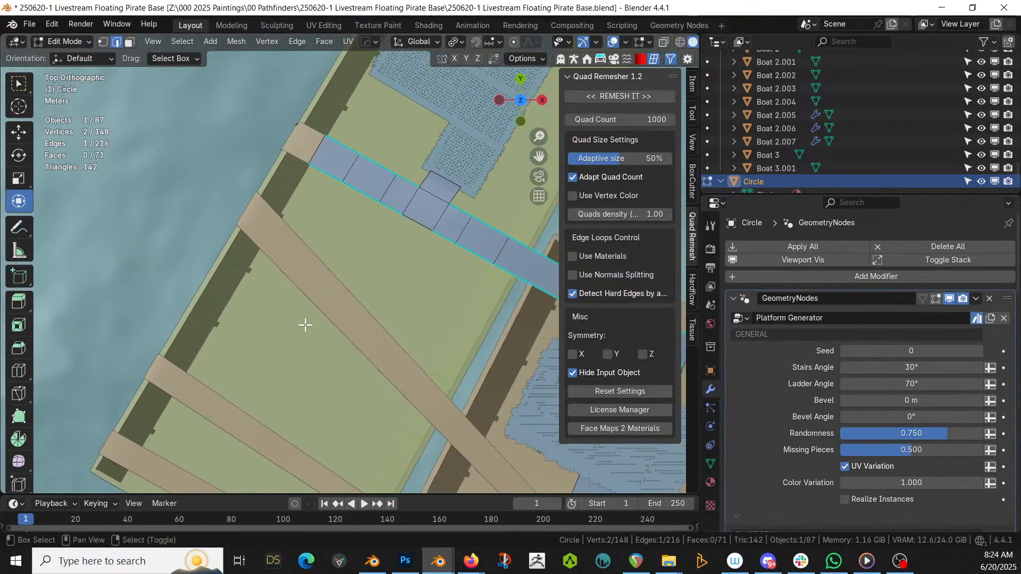
Duplicate five consecutive faces of the walkway and move the copy about -3.05 m in X and -4.66 m in Y, over the bare planks
click(362, 190)
key(3)
click(376, 180)
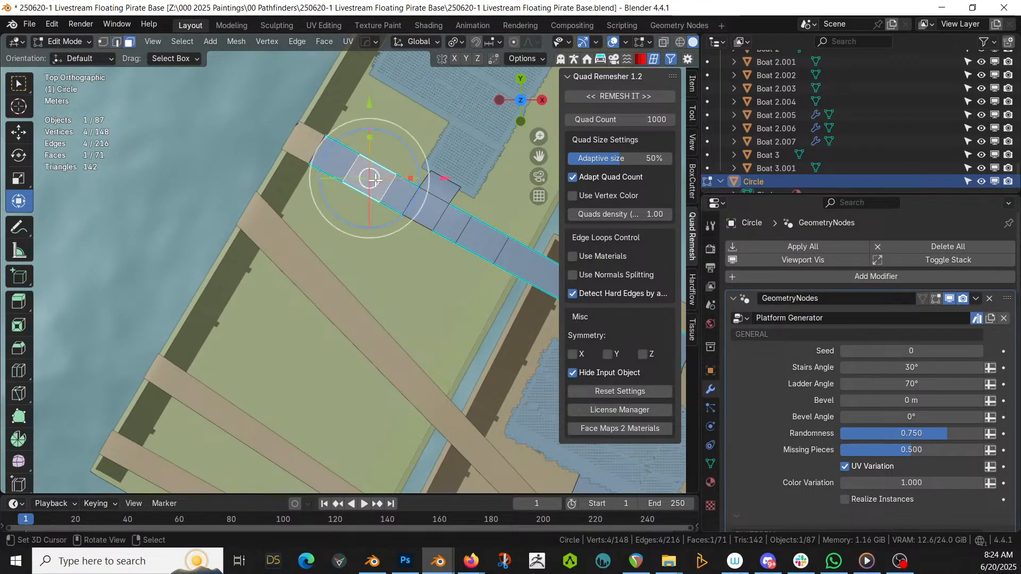
shift+click(401, 187)
shift+click(420, 198)
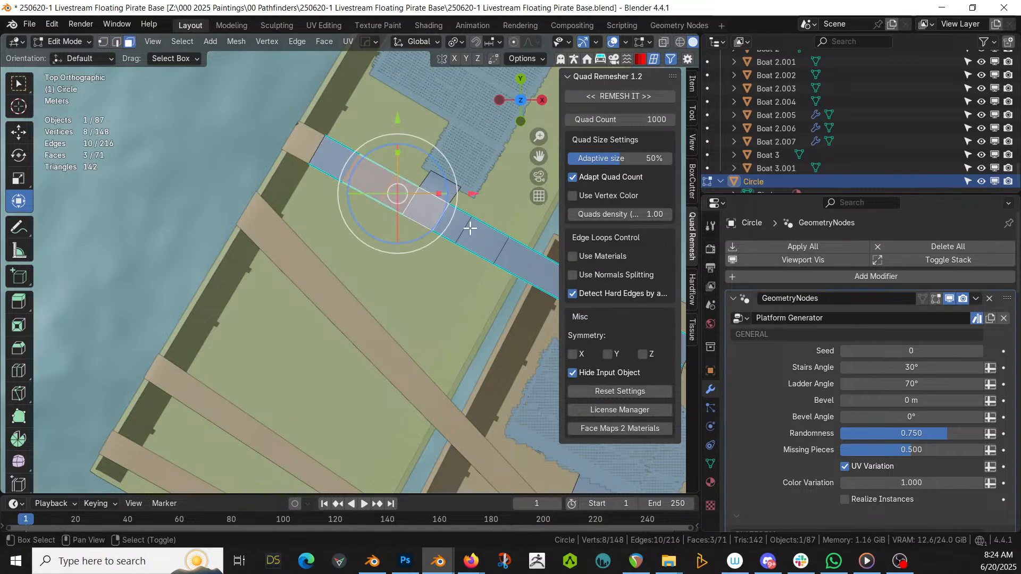
shift+click(480, 234)
shift+click(446, 227)
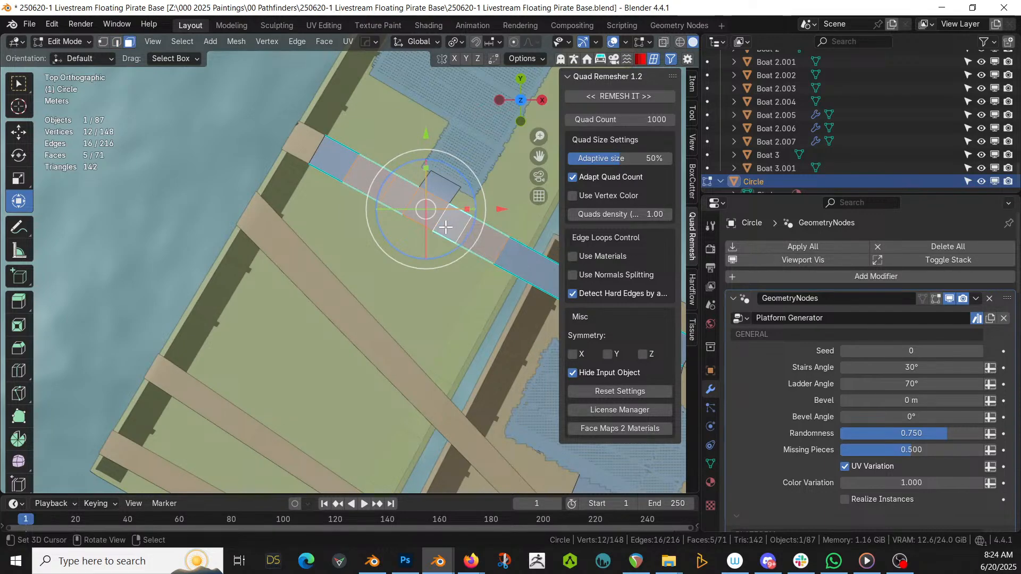
key(shift+d)
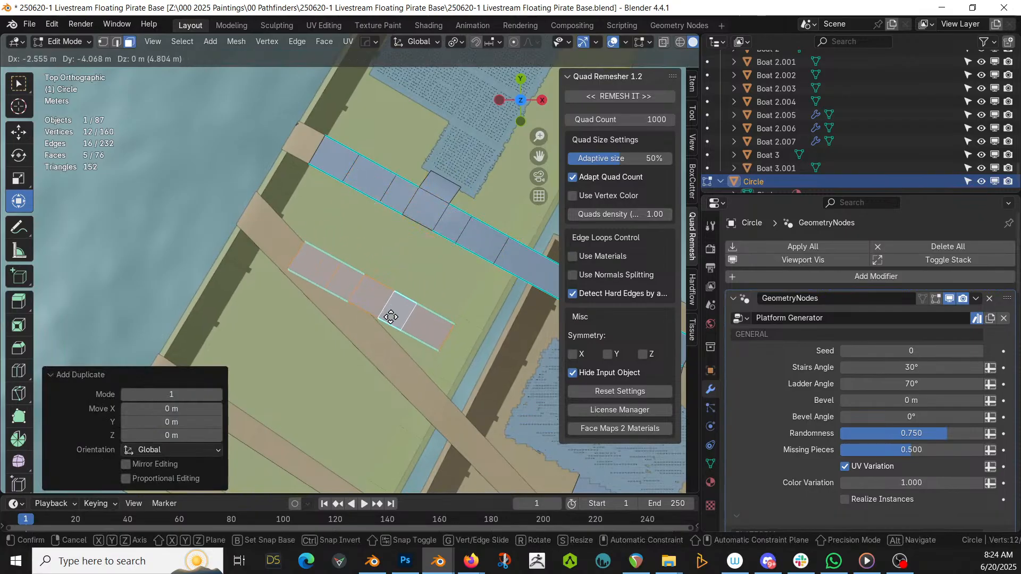
click(376, 330)
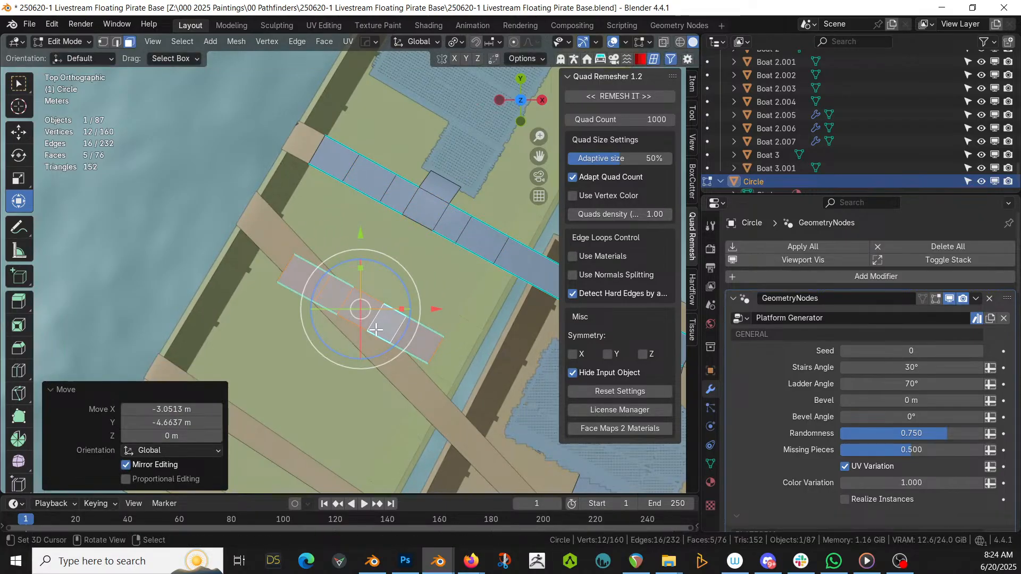
Set the transform orientation to Normal and extrude the copied strip's long edge away from the walkway by about -0.87 m in X and -1.46 m in Y
click(437, 43)
click(406, 108)
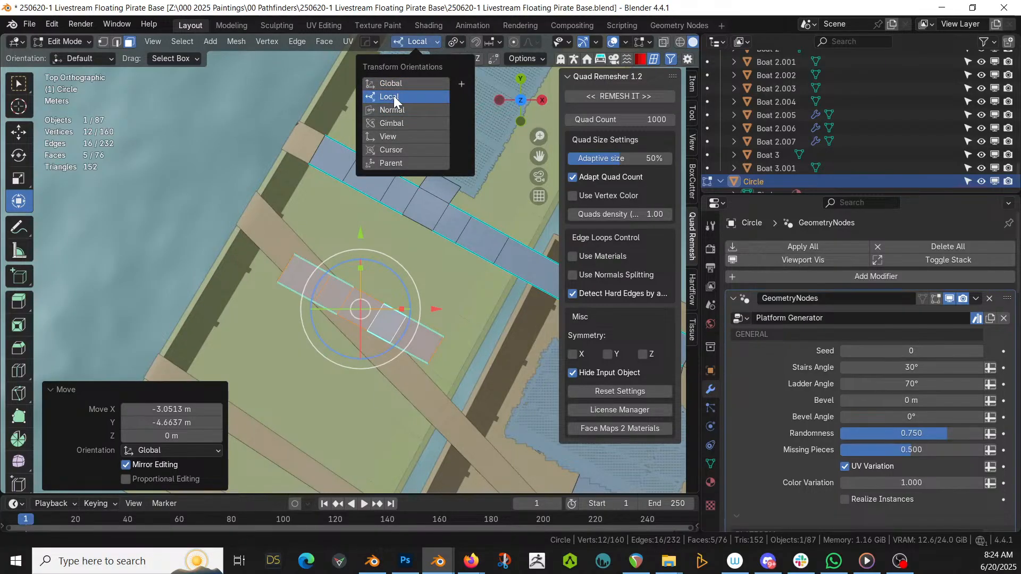
click(289, 288)
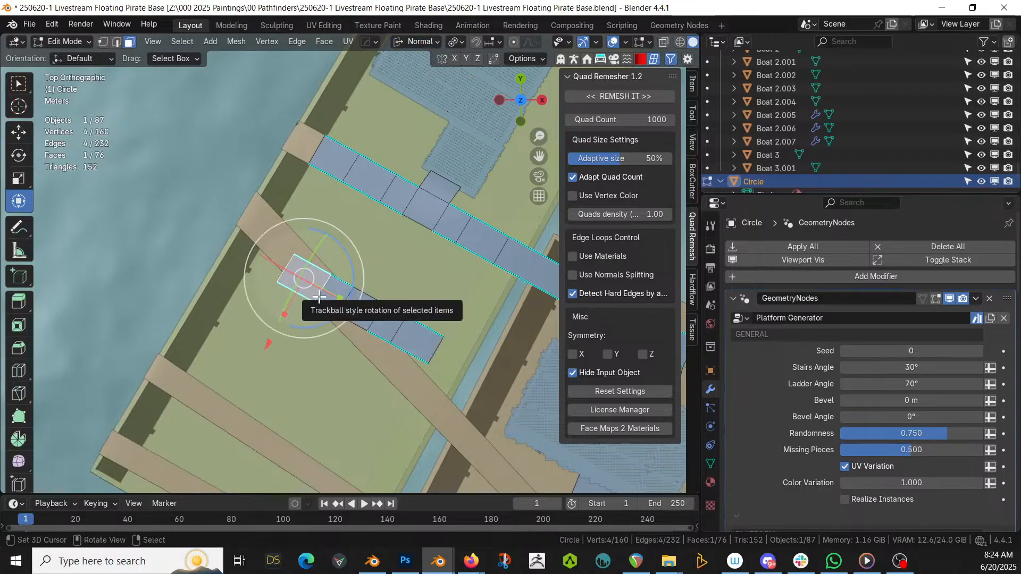
key(2)
right_click(294, 294)
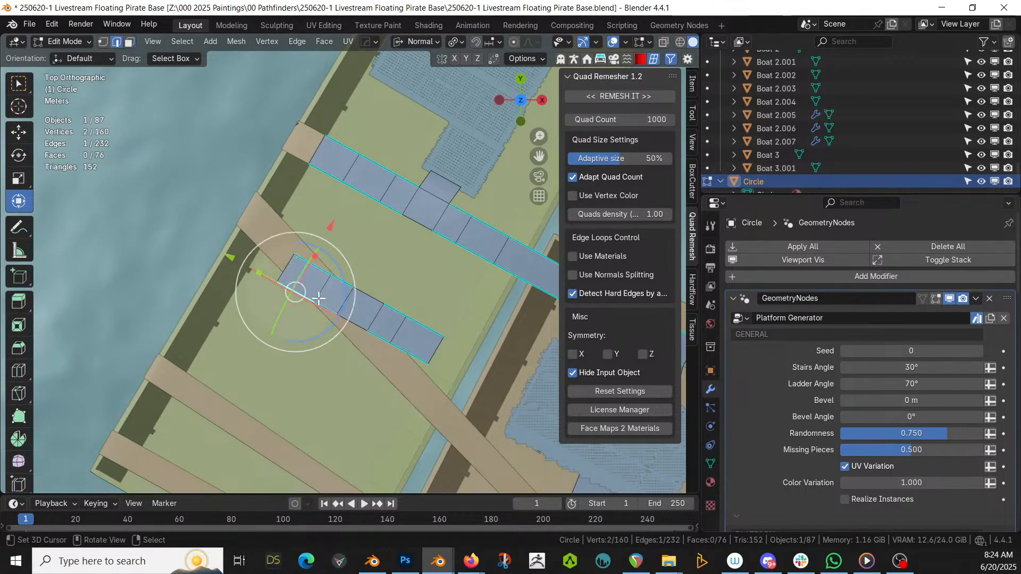
shift+right_click(327, 308)
shift+right_click(355, 319)
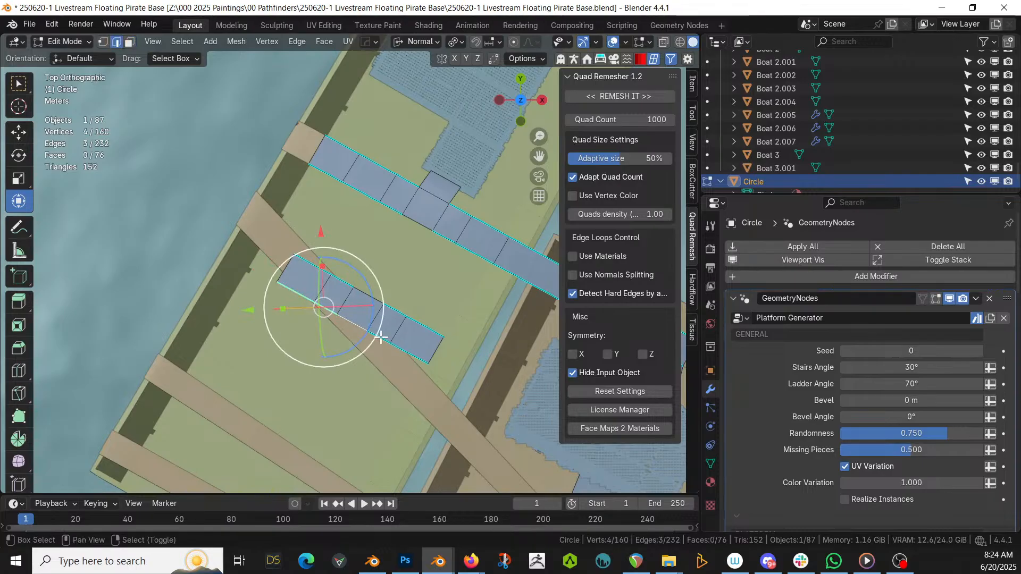
shift+right_click(378, 338)
shift+right_click(418, 355)
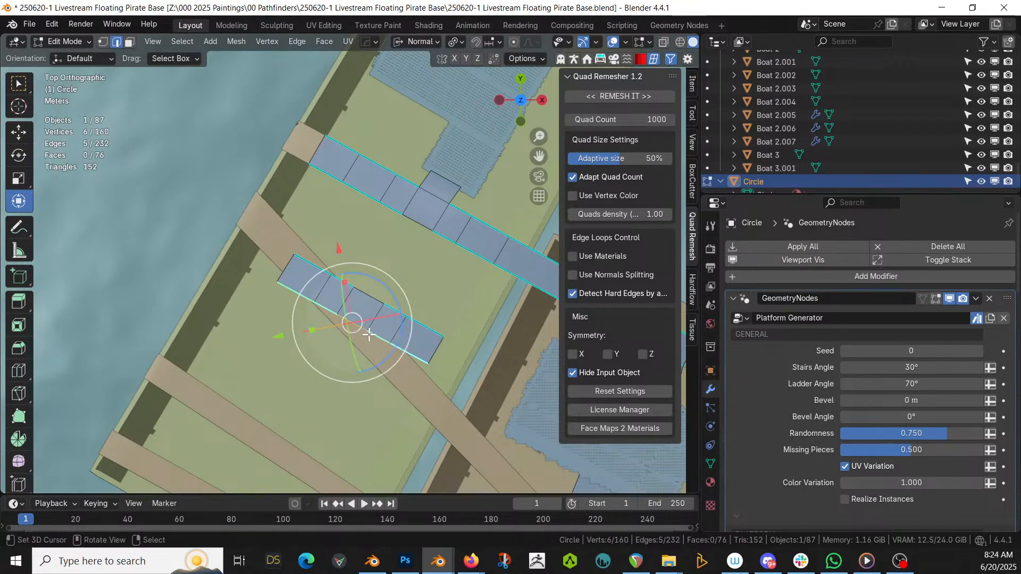
key(e)
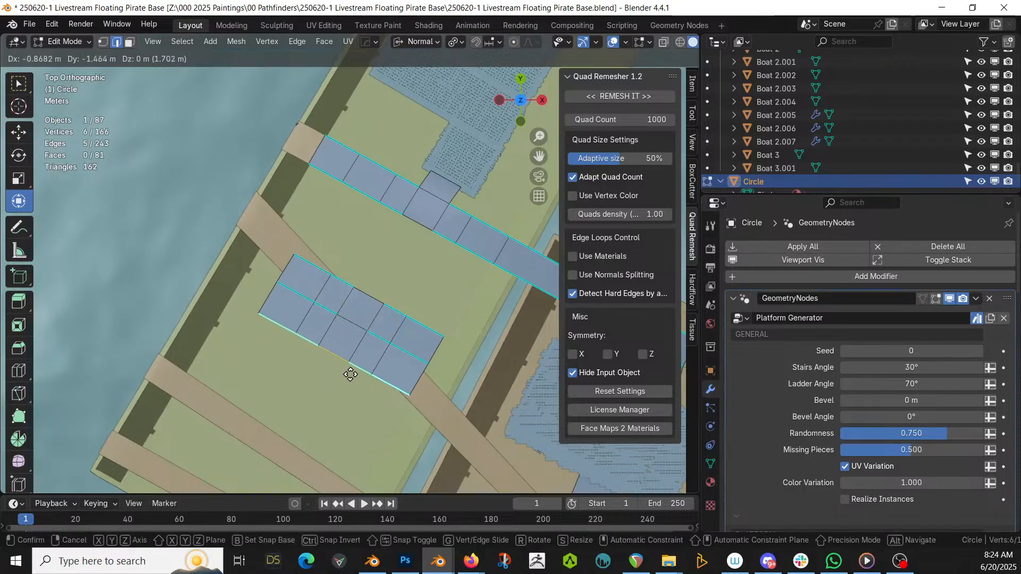
click(350, 375)
Extrude the same long edge four more times toward the boat's end to widen the strip into a large platform
key(e)
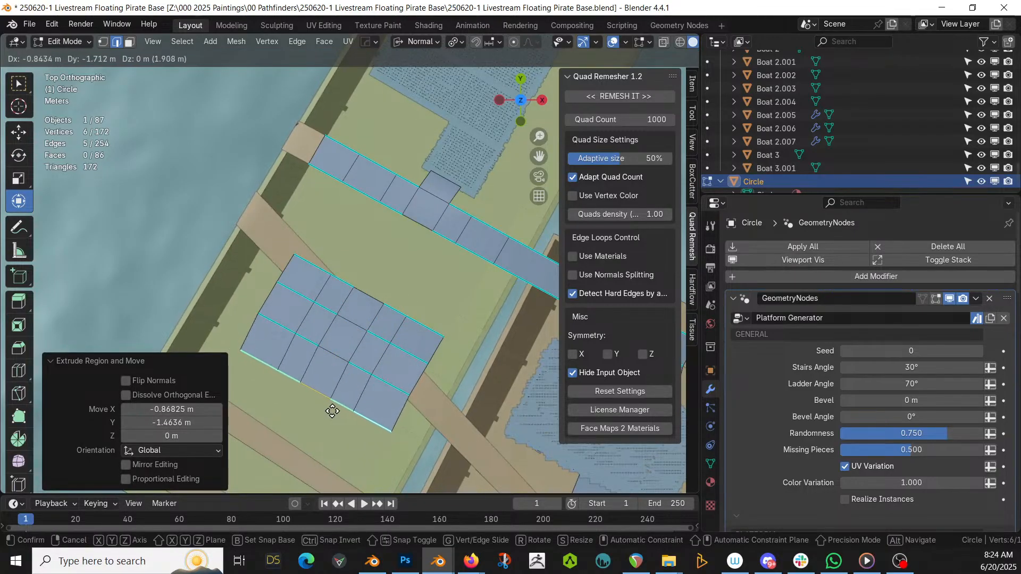
click(332, 411)
key(e)
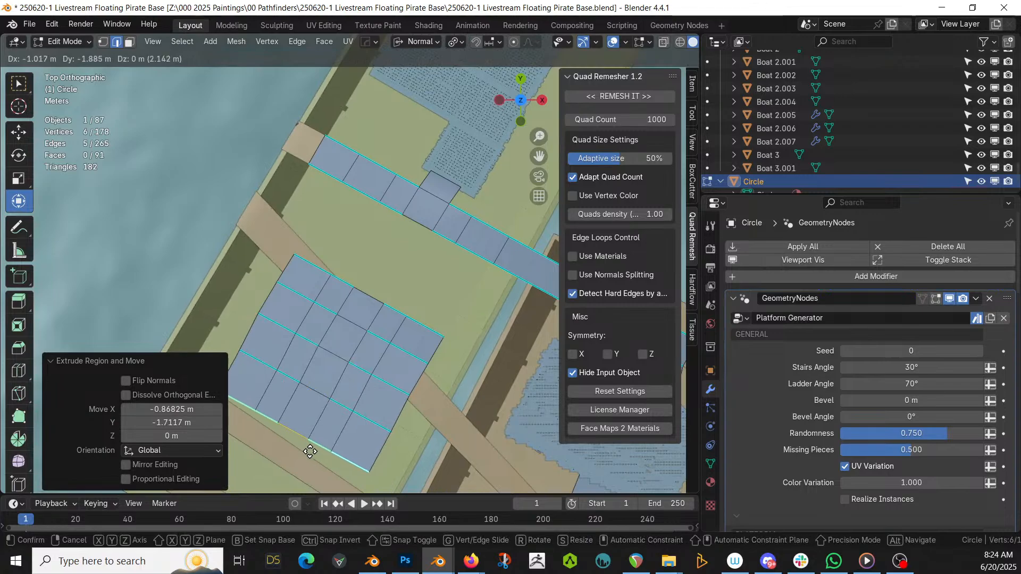
click(310, 452)
shift+middle_drag(298, 433, 365, 365)
key(e)
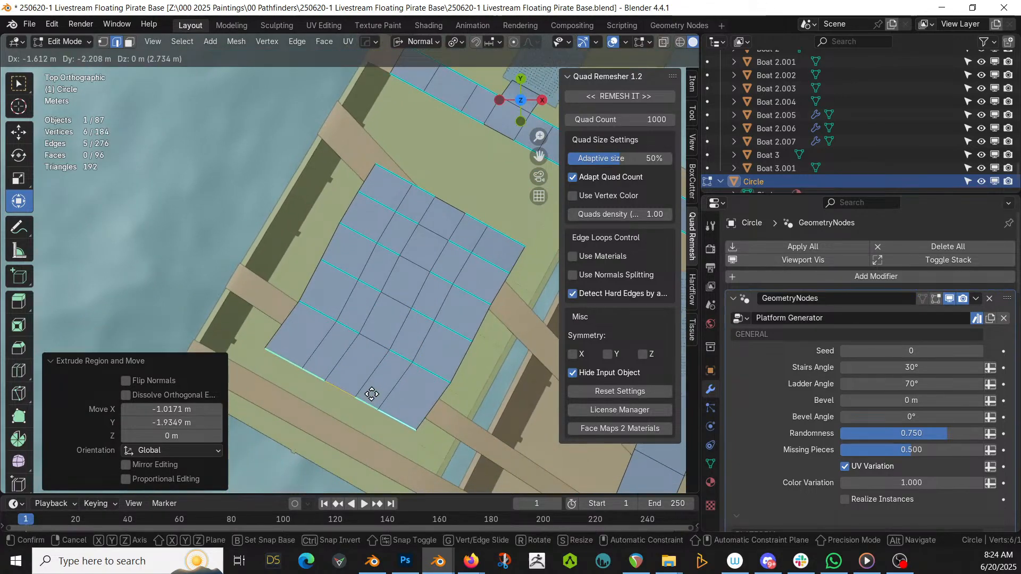
click(370, 407)
key(e)
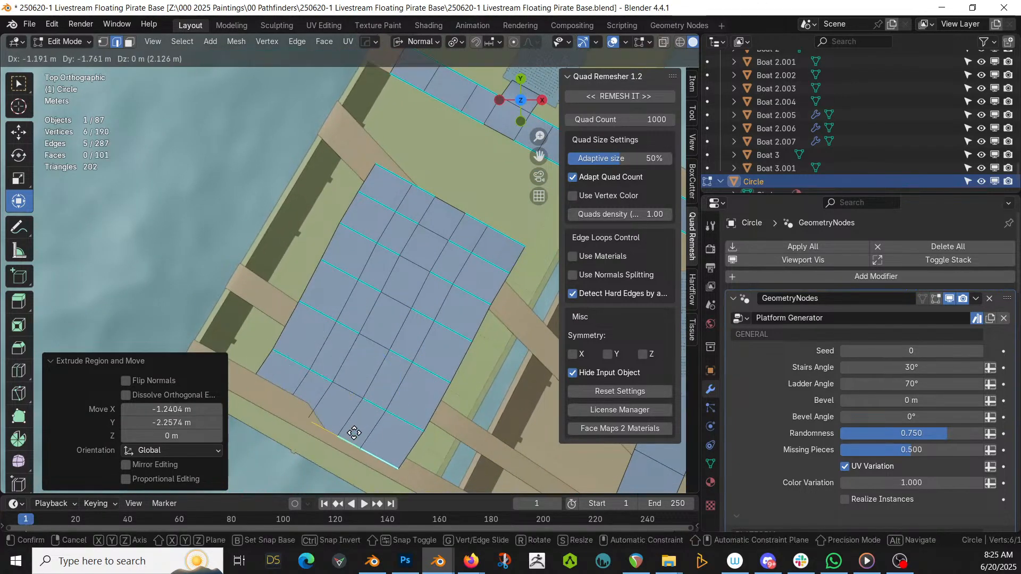
click(354, 433)
Raise the two rows of platform faces at the boat's end by about 0.72 m along their normal
middle_drag(354, 433, 339, 376)
key(3)
click(337, 392)
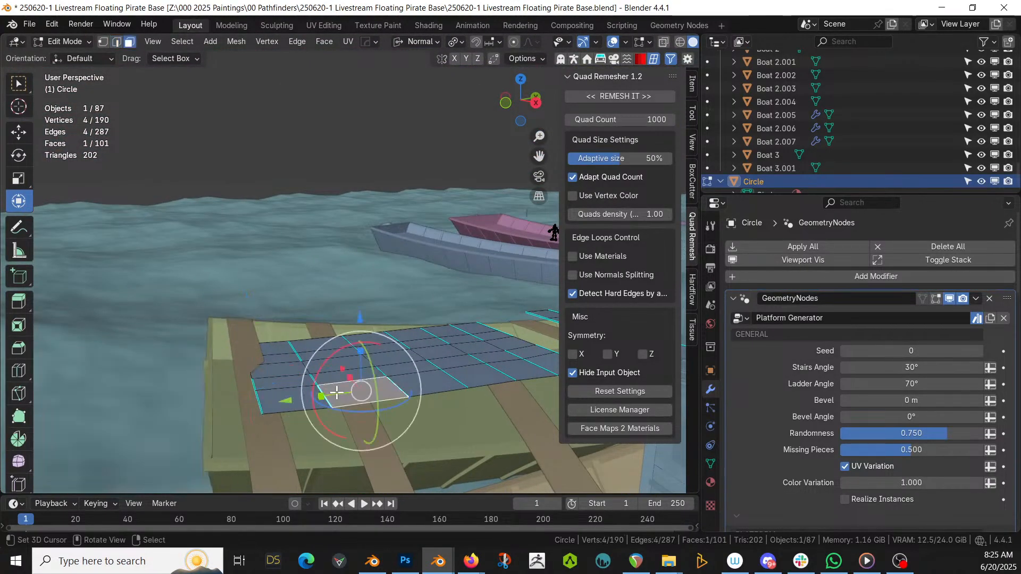
shift+click(328, 363)
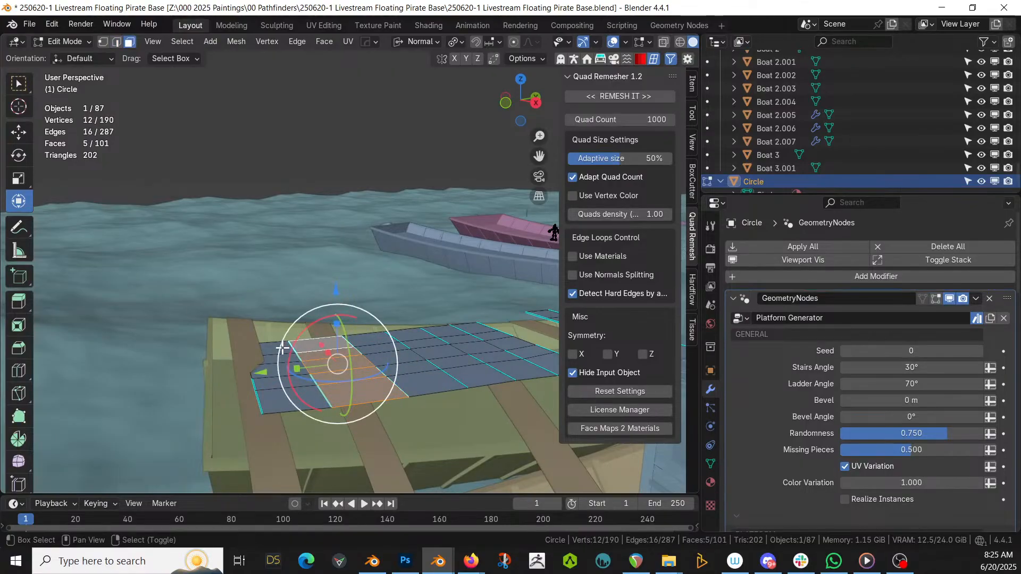
shift+click(286, 383)
key(g)
key(z)
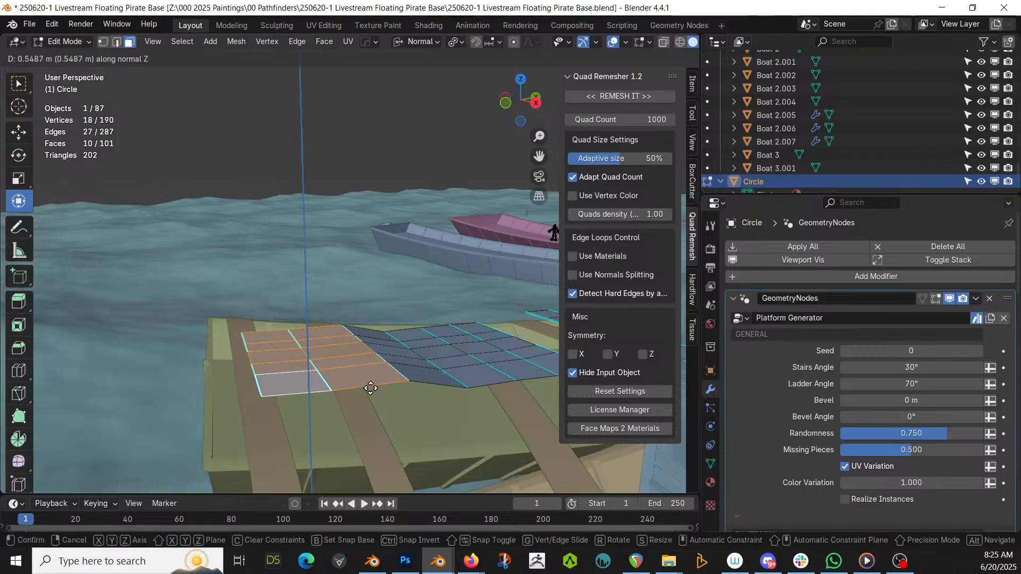
click(371, 384)
Rotate the raised platform rows by about 3.8° around the normal Y axis and leave mesh editing
middle_drag(371, 384, 482, 363)
middle_drag(491, 352, 499, 348)
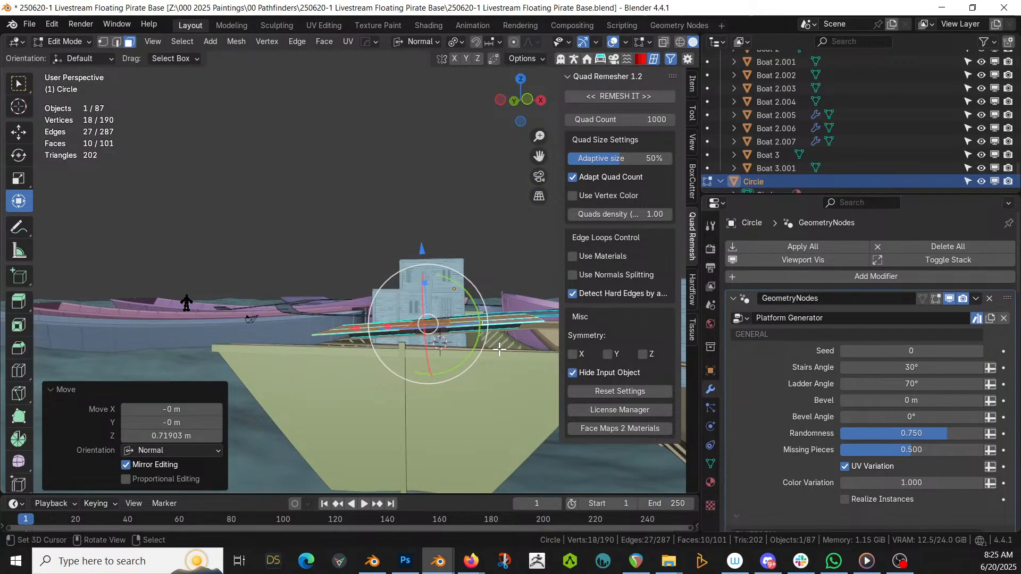
key(r)
key(y)
key(y)
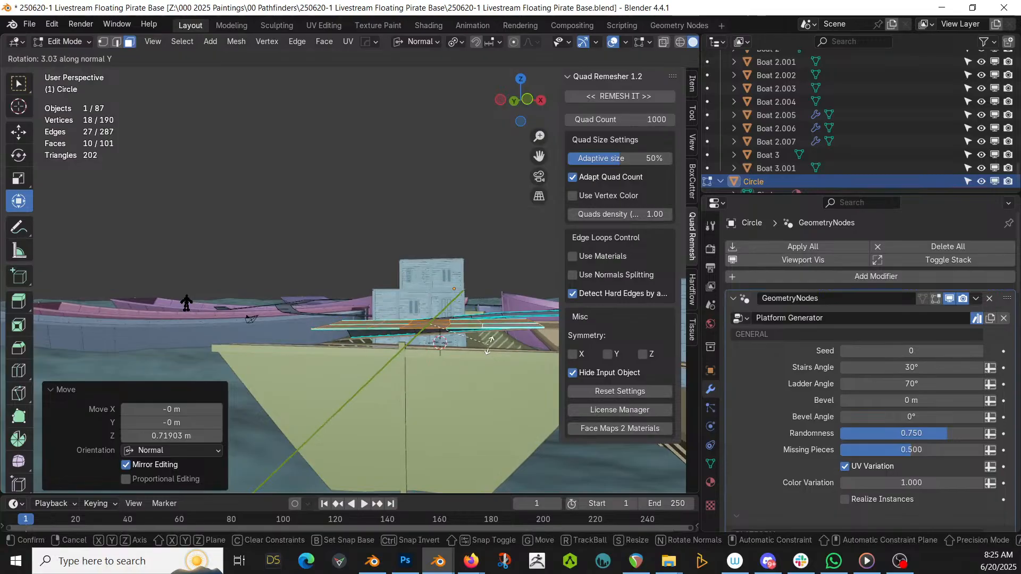
click(488, 347)
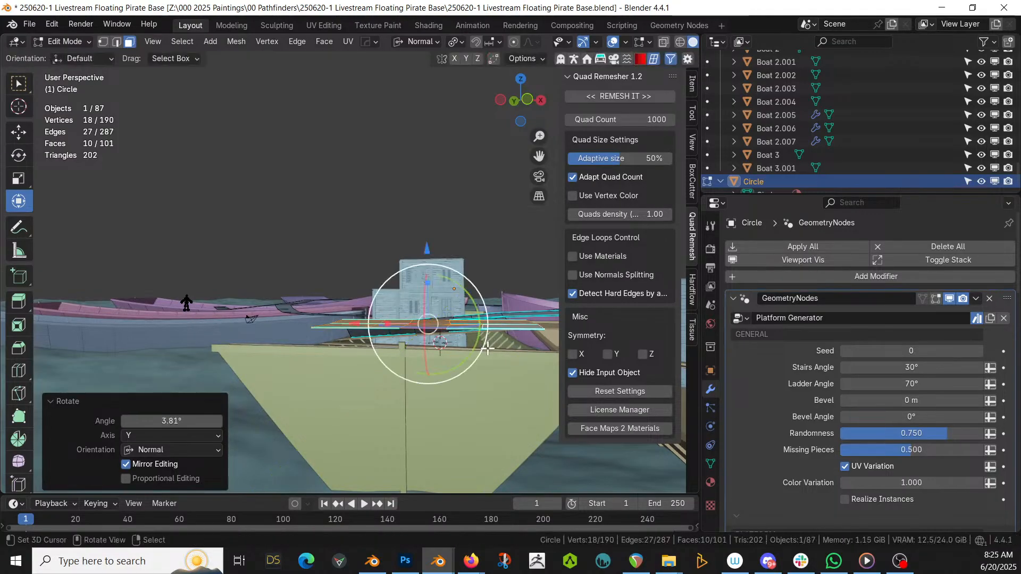
middle_drag(488, 346, 376, 353)
key(Tab)
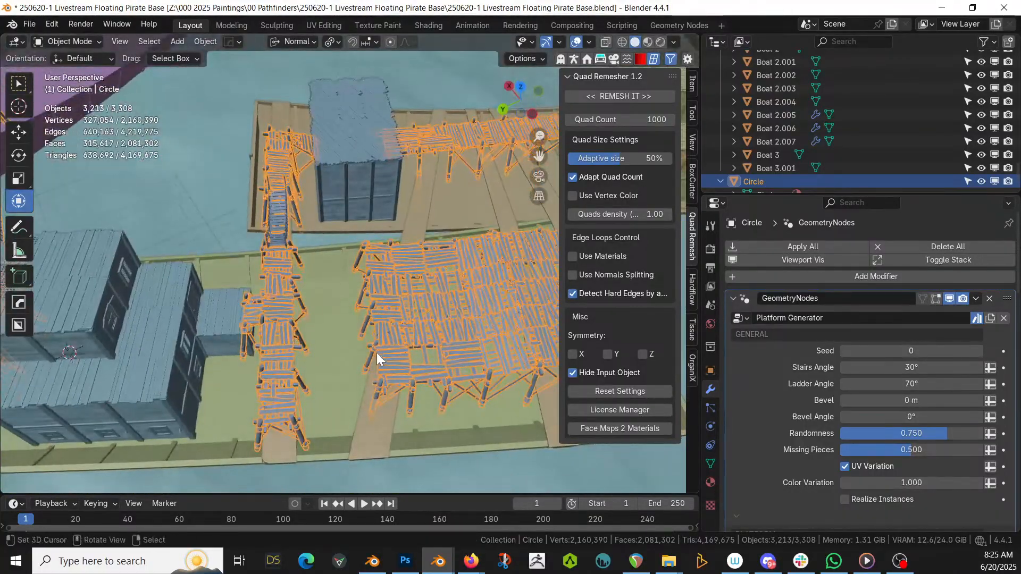
Fill a face between the walkway's side edge opposite the small block and the facing edge of the new platform
key(Tab)
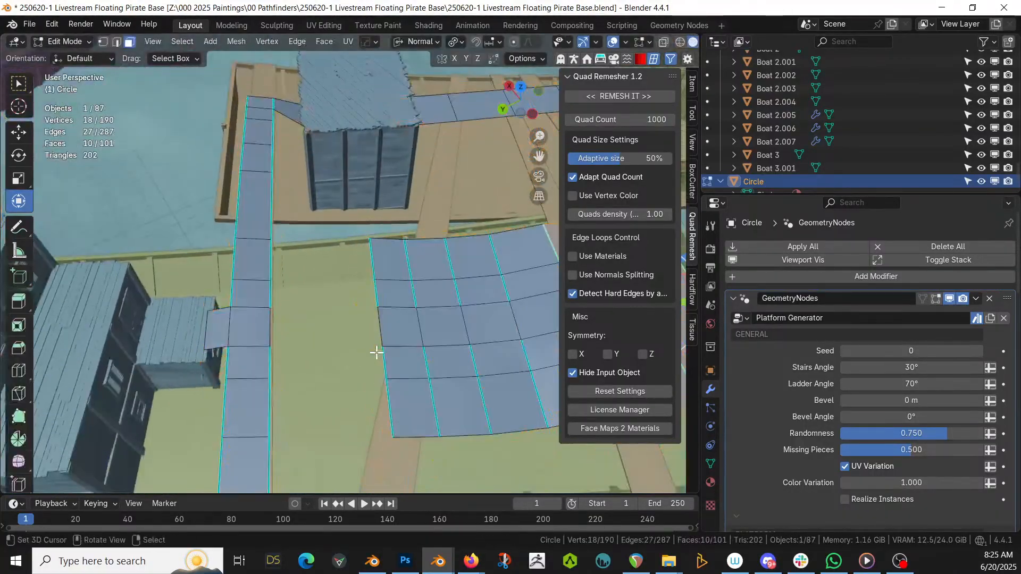
key(2)
click(268, 327)
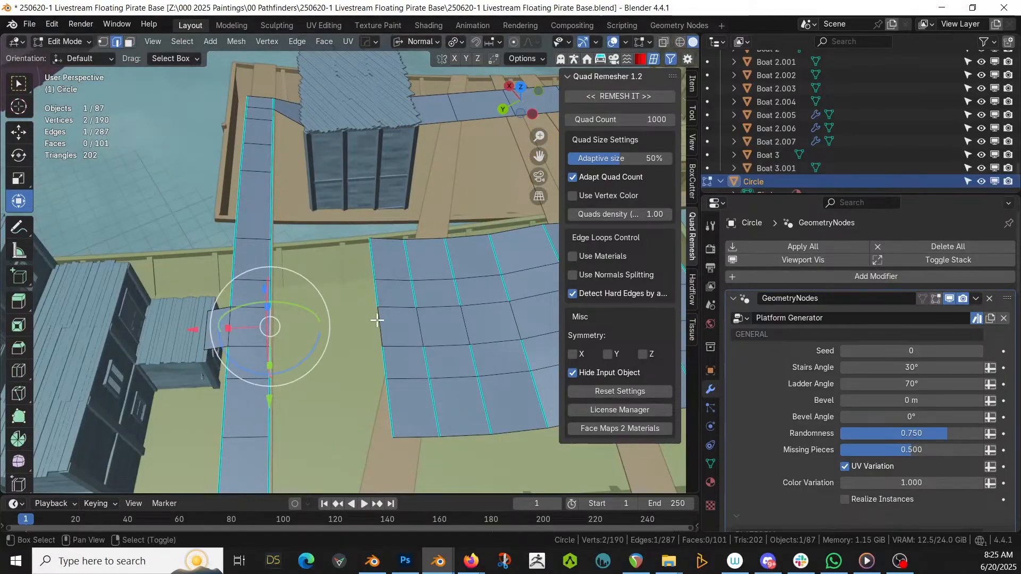
shift+click(379, 323)
key(f)
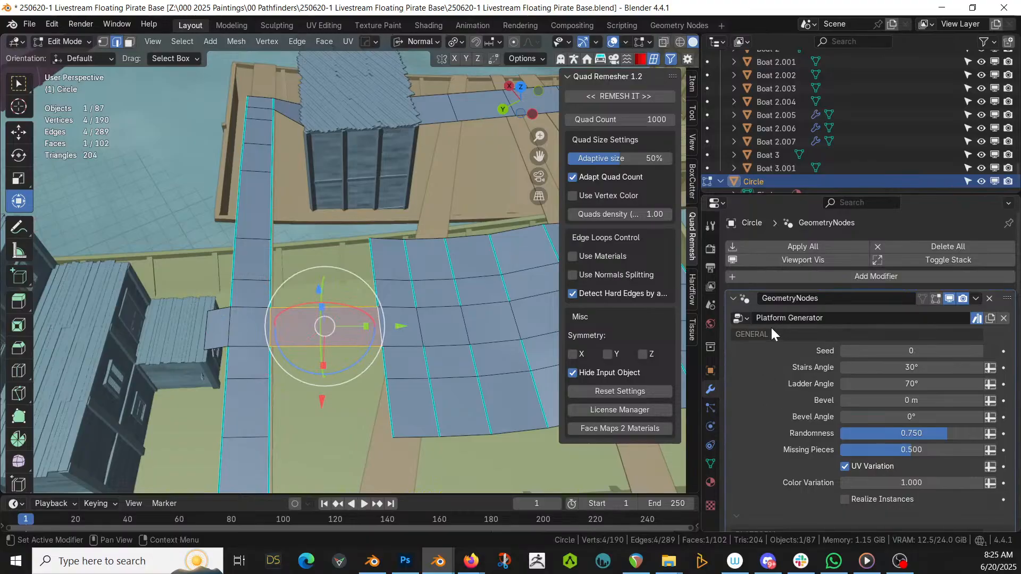
Assign the Bridge material to the new connecting face and return to object mode
click(711, 481)
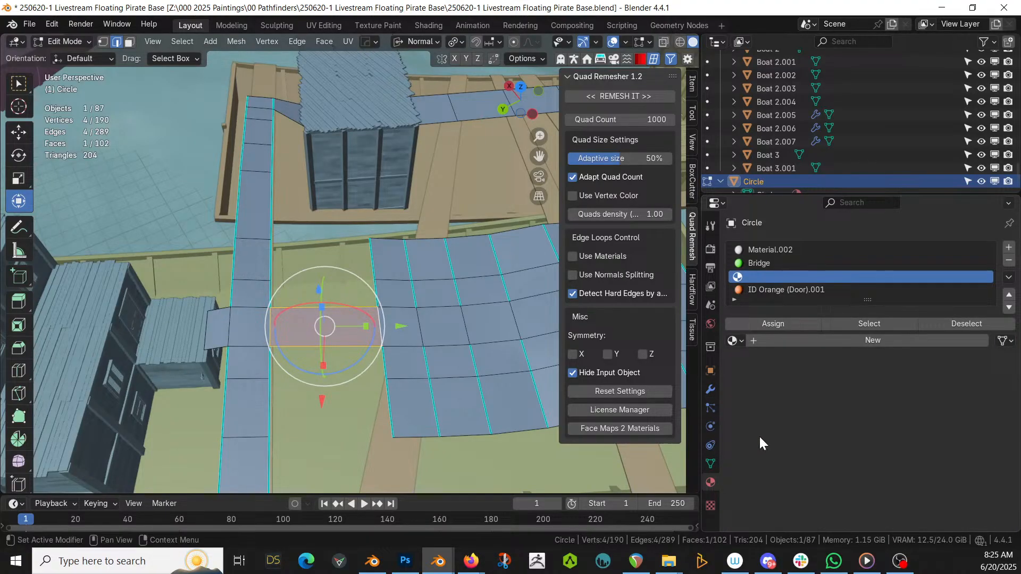
click(764, 263)
click(774, 324)
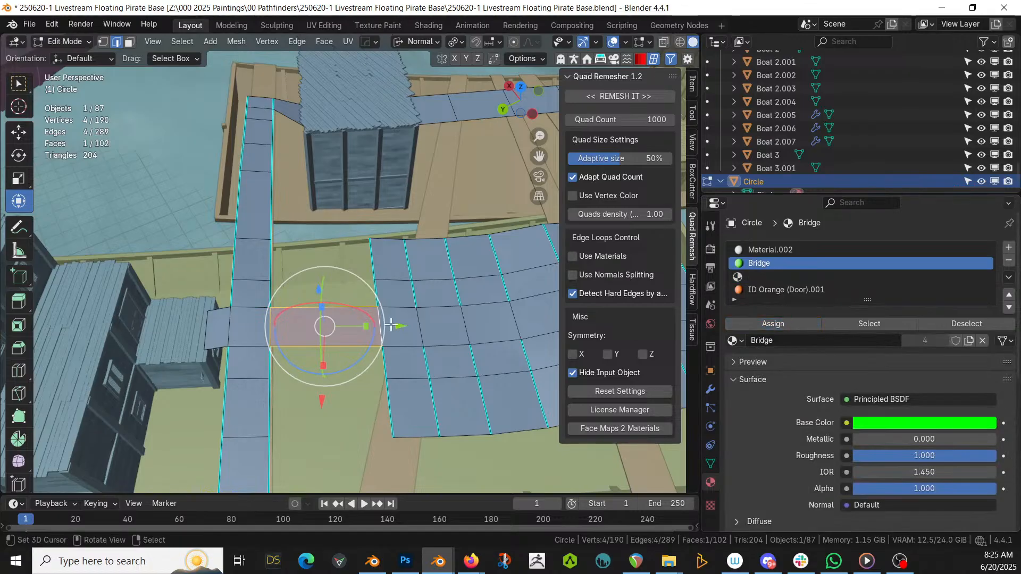
key(Tab)
key(a)
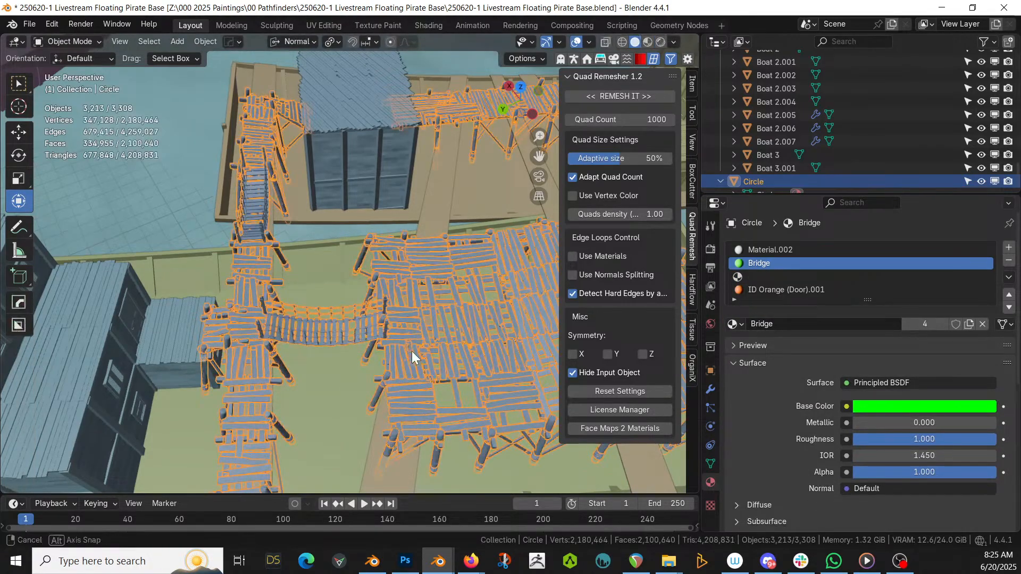
Move the bare planks lying across the boats into the collection that holds the boats, and save the file
middle_drag(412, 351, 350, 387)
click(346, 392)
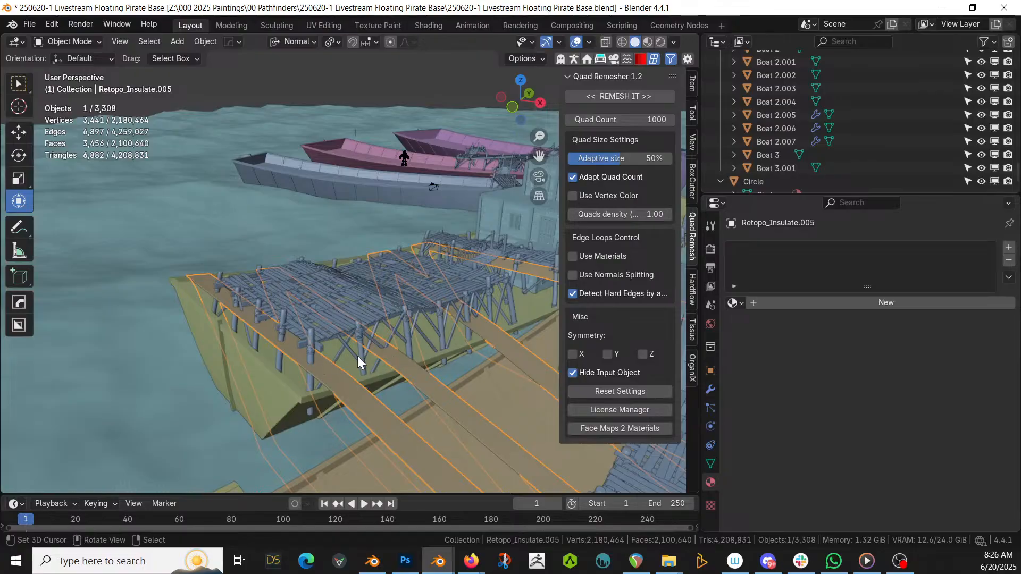
key(m)
click(396, 324)
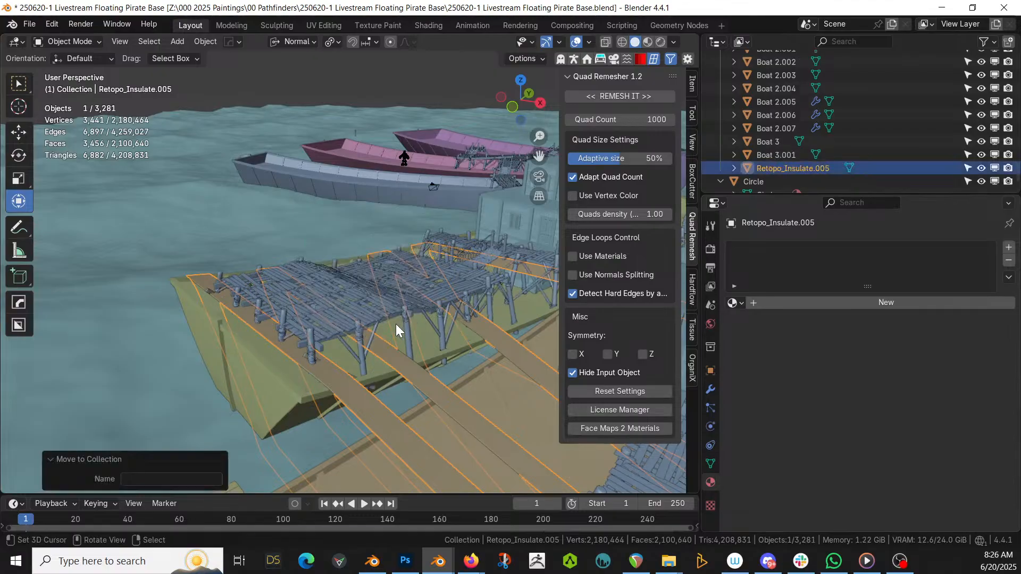
middle_drag(395, 324, 429, 364)
scroll(400, 350, up, 3)
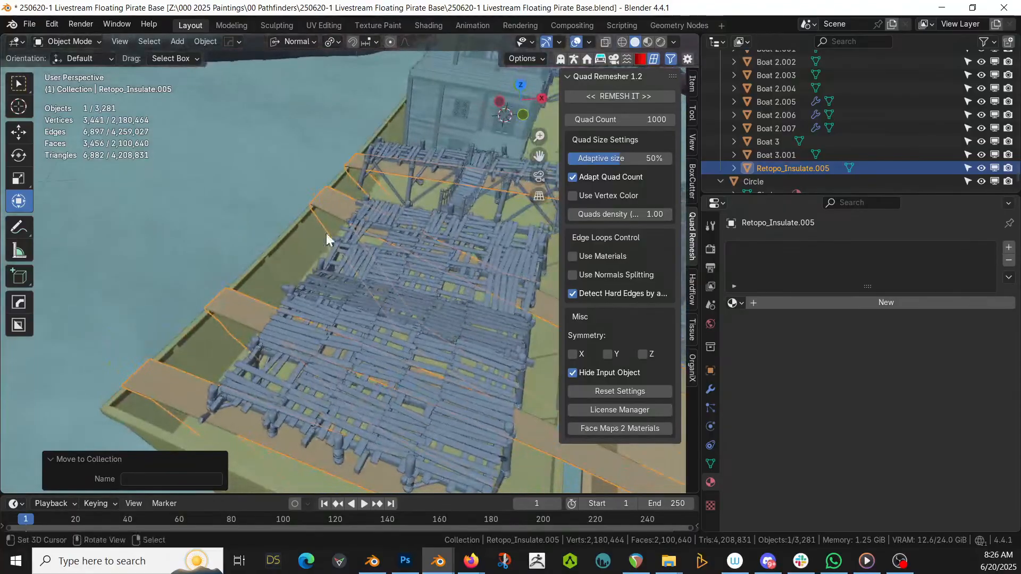
right_click(211, 154)
scroll(321, 244, down, 2)
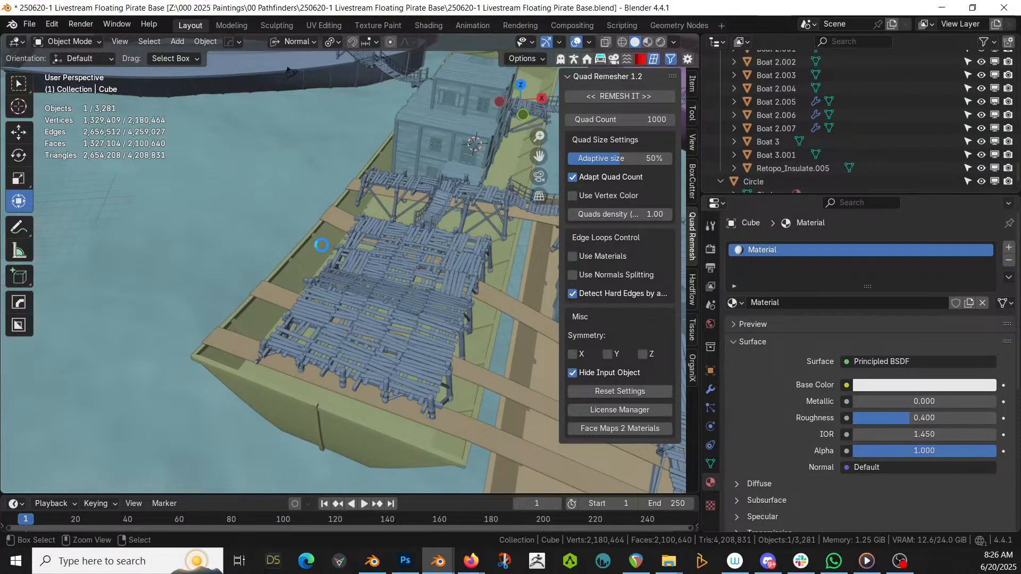
key(ctrl+s)
Reopen the walkway's mesh for editing and select the platform's outer corner edge facing the neighbouring boat
middle_drag(321, 245, 263, 353)
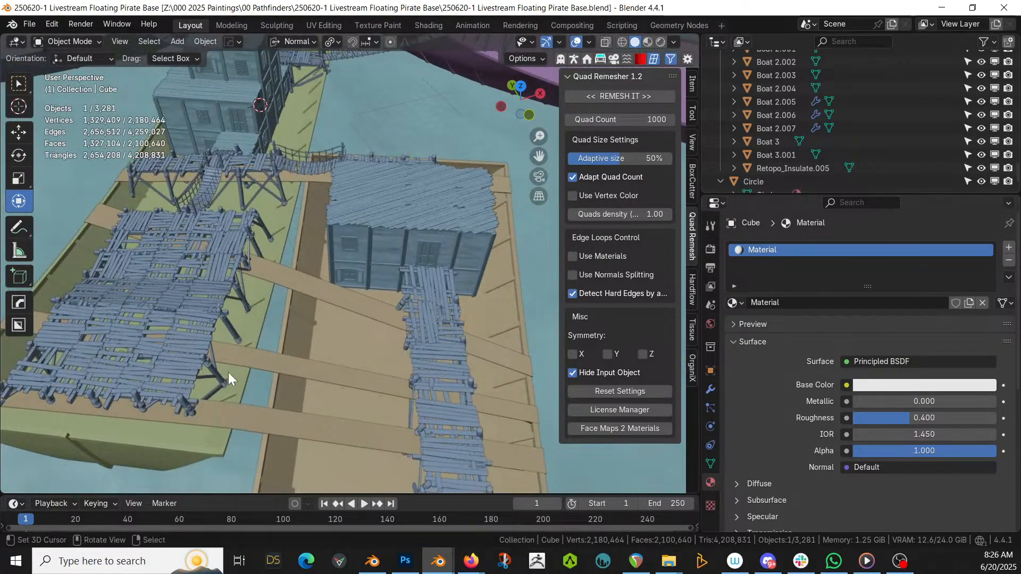
key(Tab)
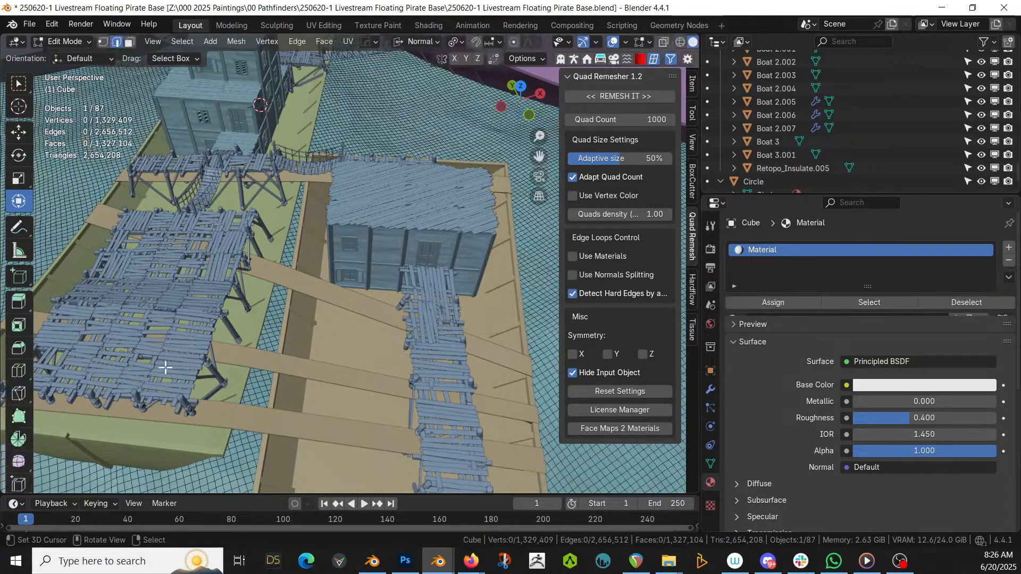
key(Tab)
click(158, 359)
key(Tab)
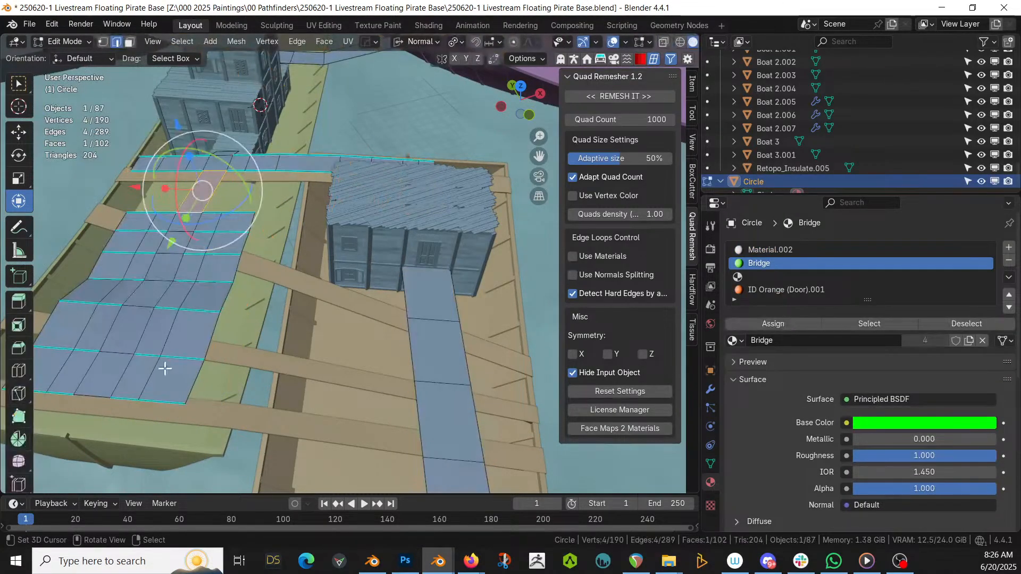
click(196, 387)
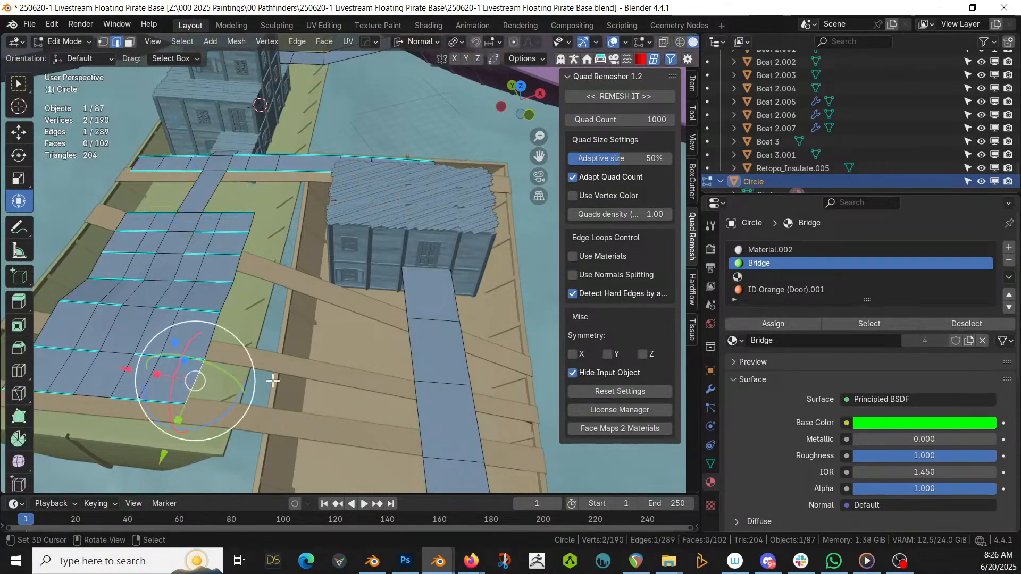
Fill a face between the wide deck's corner edge and the neighbouring walkway's side edge, and save the file
shift+click(418, 400)
key(f)
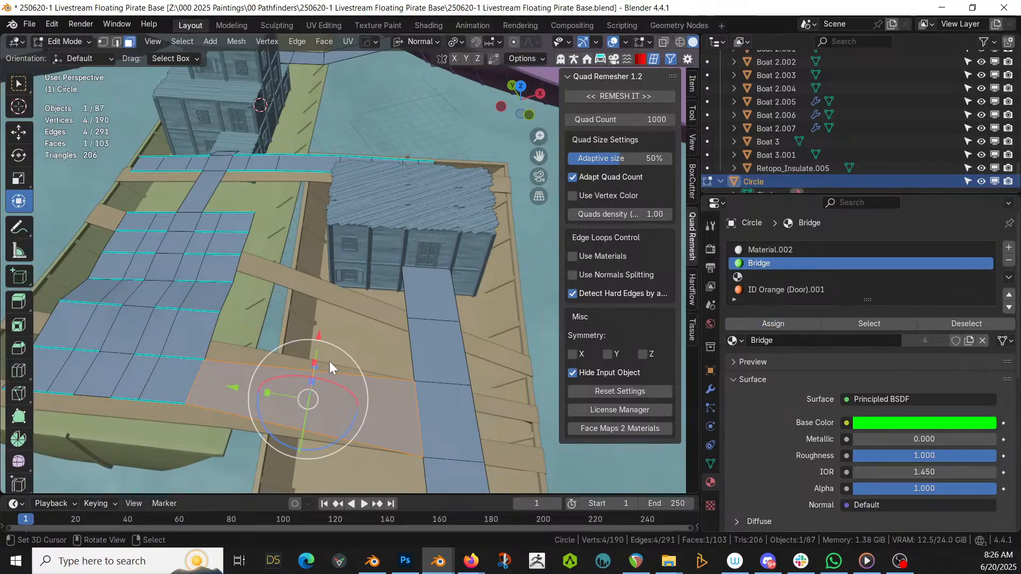
key(Tab)
key(a)
middle_drag(303, 361, 283, 330)
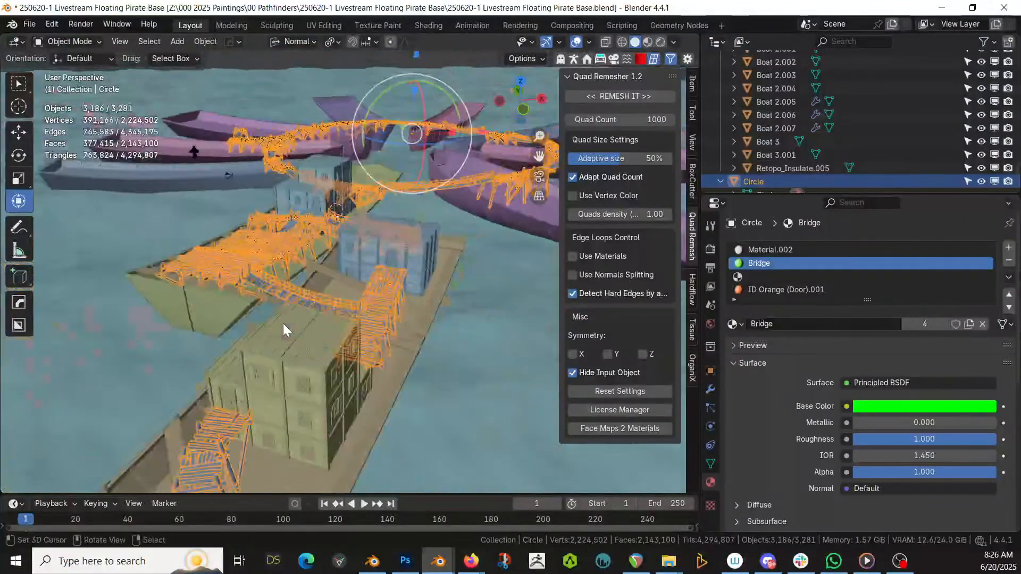
key(ctrl+s)
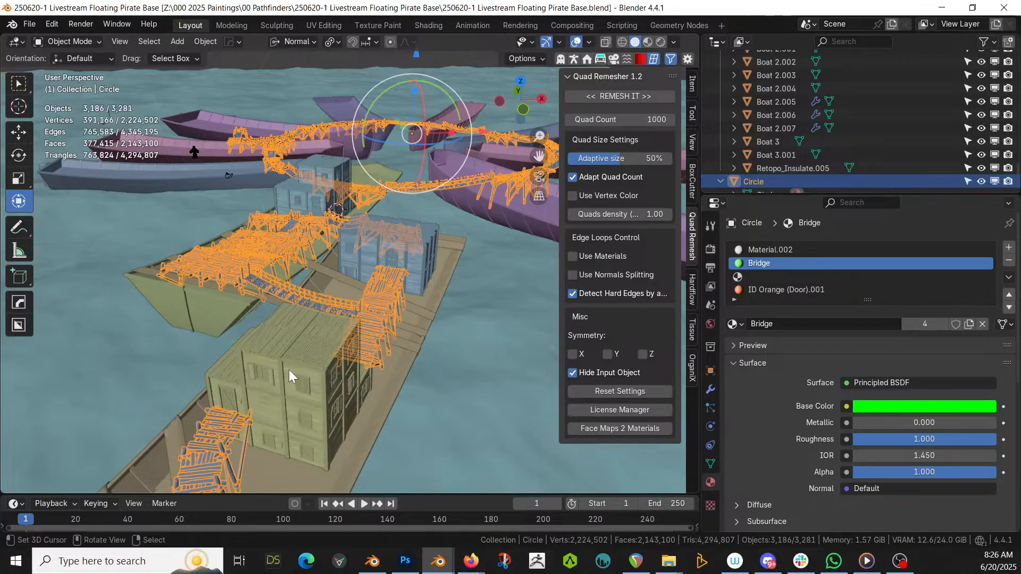
Extrude the outer edge of the walkway at its junction beside the boat's houses into a four-segment strip toward the boat's end
middle_drag(289, 369, 396, 323)
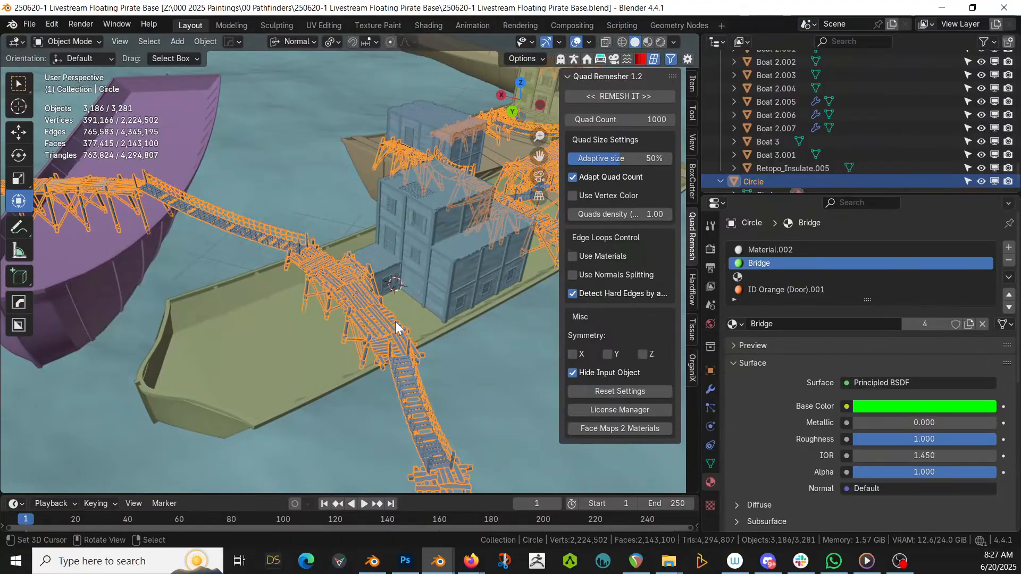
click(334, 298)
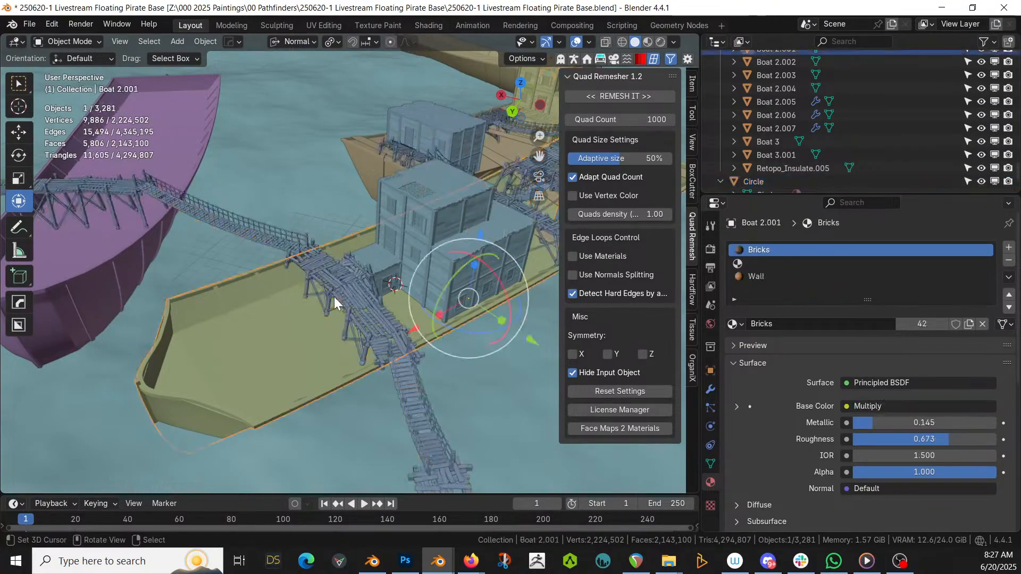
click(336, 291)
key(Tab)
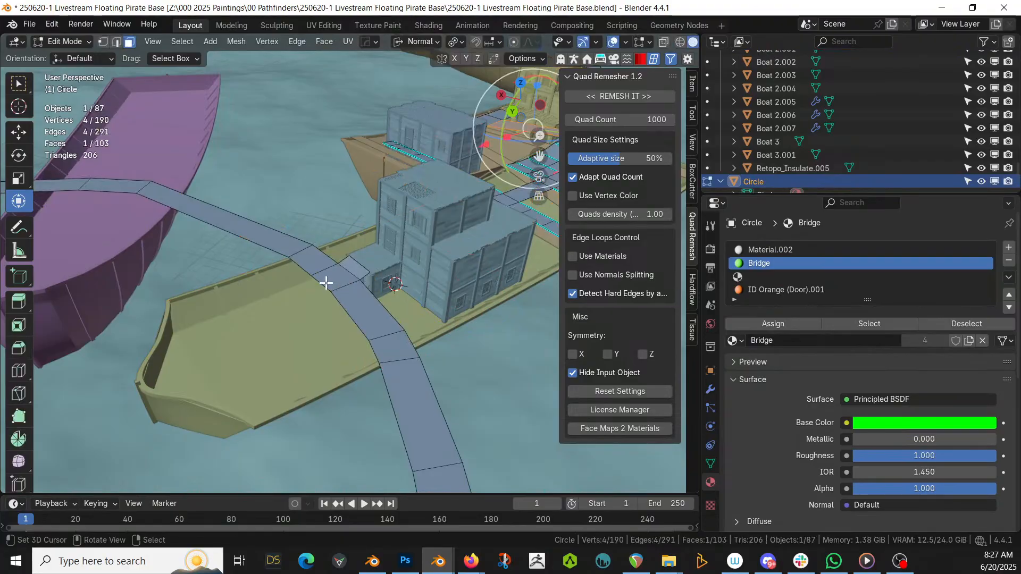
key(alt+a)
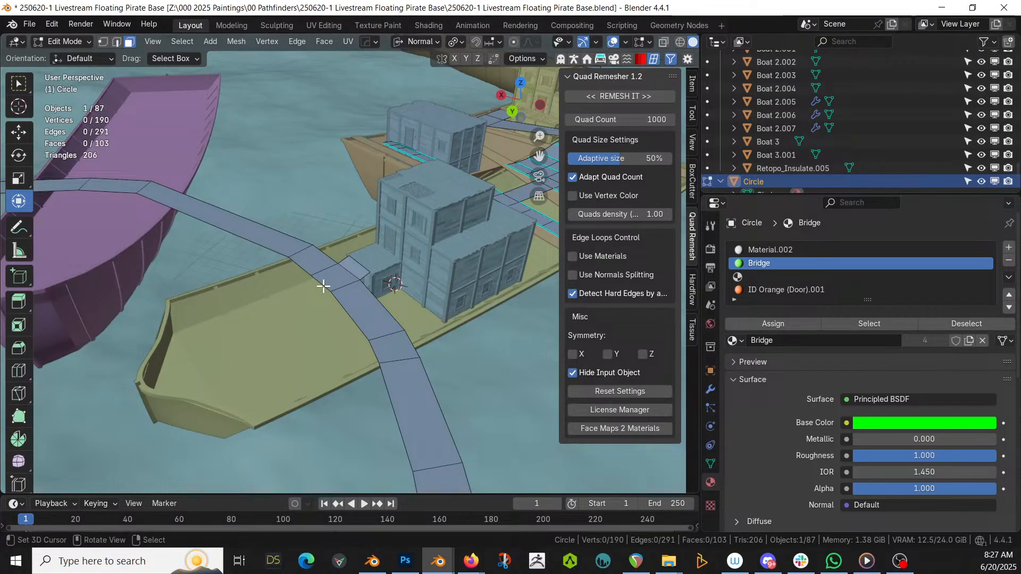
key(2)
click(323, 285)
key(KP_7)
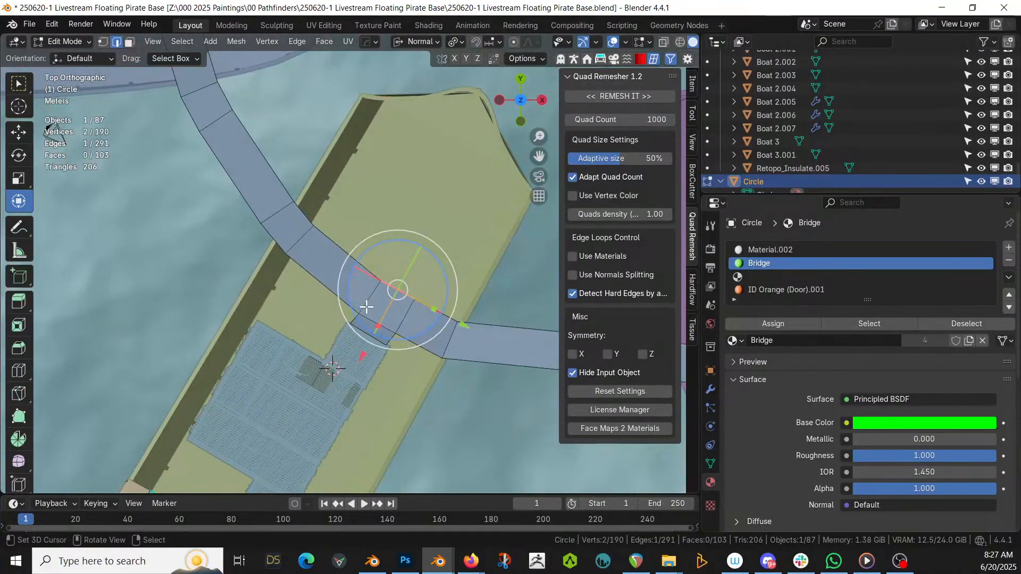
key(e)
click(404, 276)
key(e)
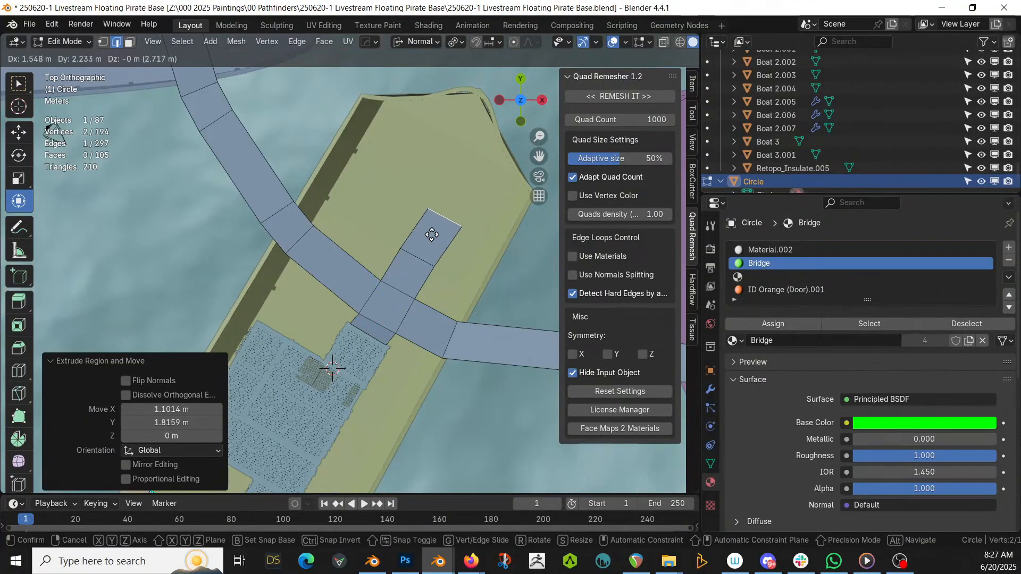
click(424, 239)
key(e)
click(443, 205)
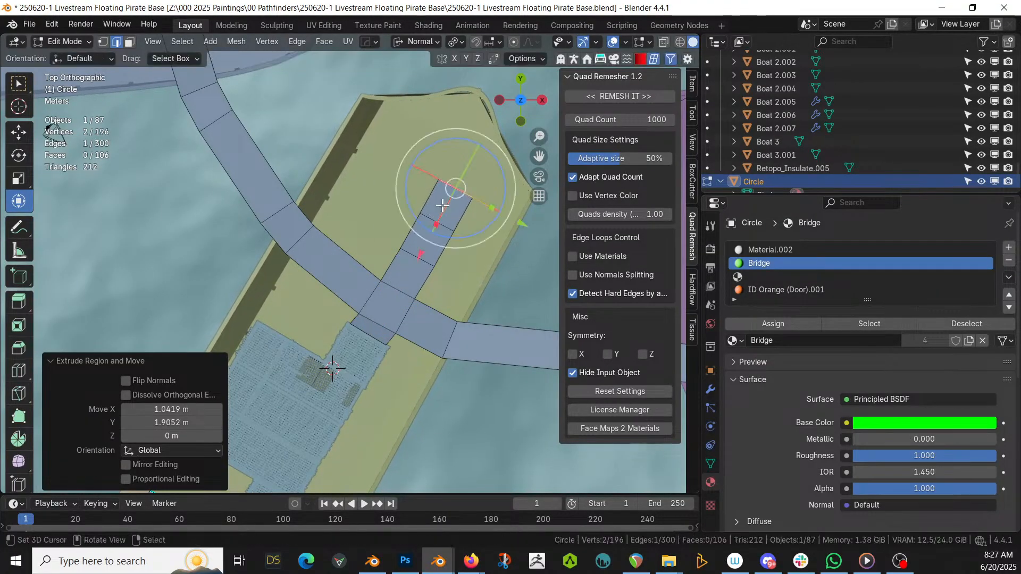
key(e)
click(465, 168)
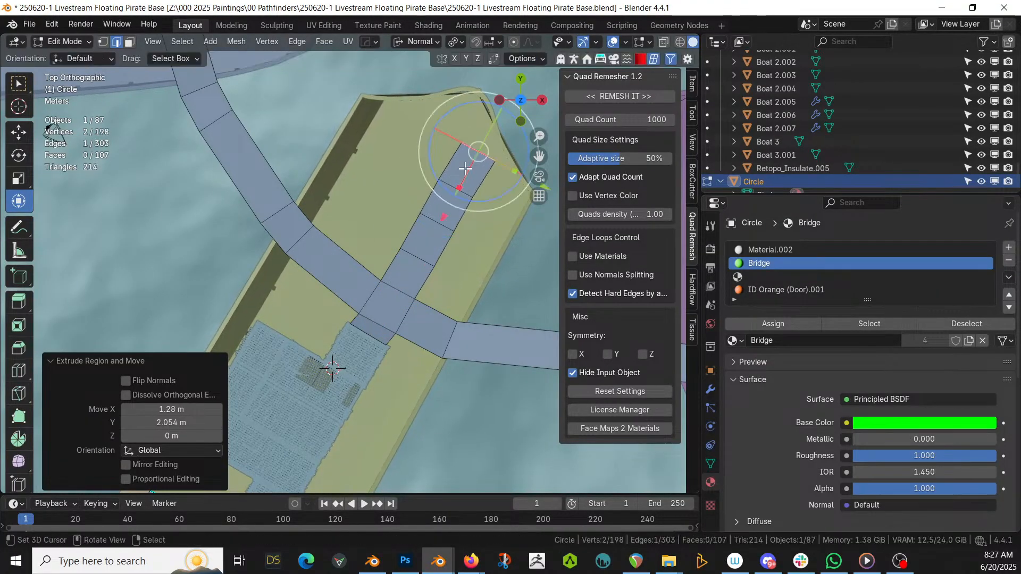
Extrude the three outermost side edges of the new strip about 2.2 m toward the nearer hull wall
click(439, 252)
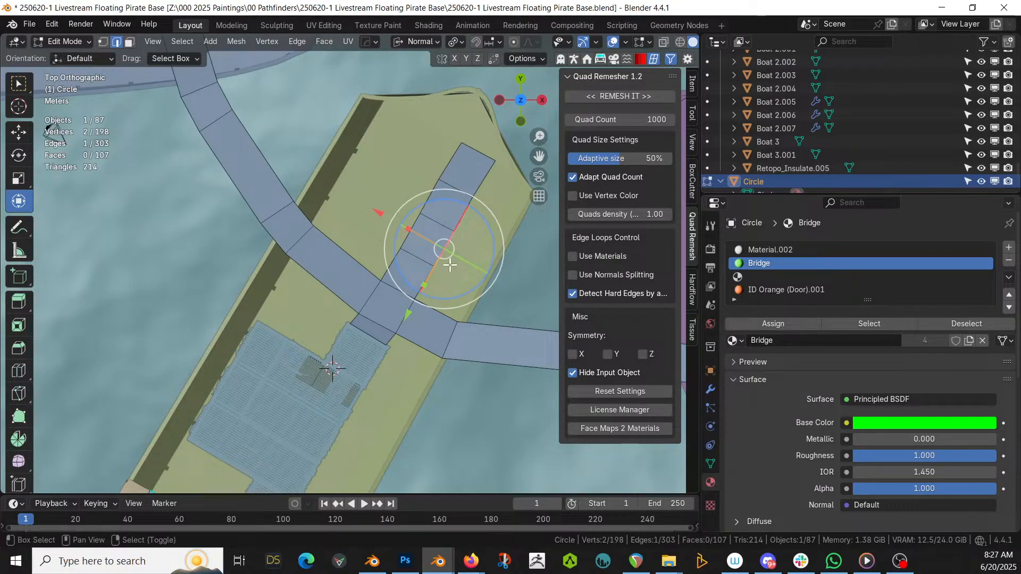
shift+click(463, 215)
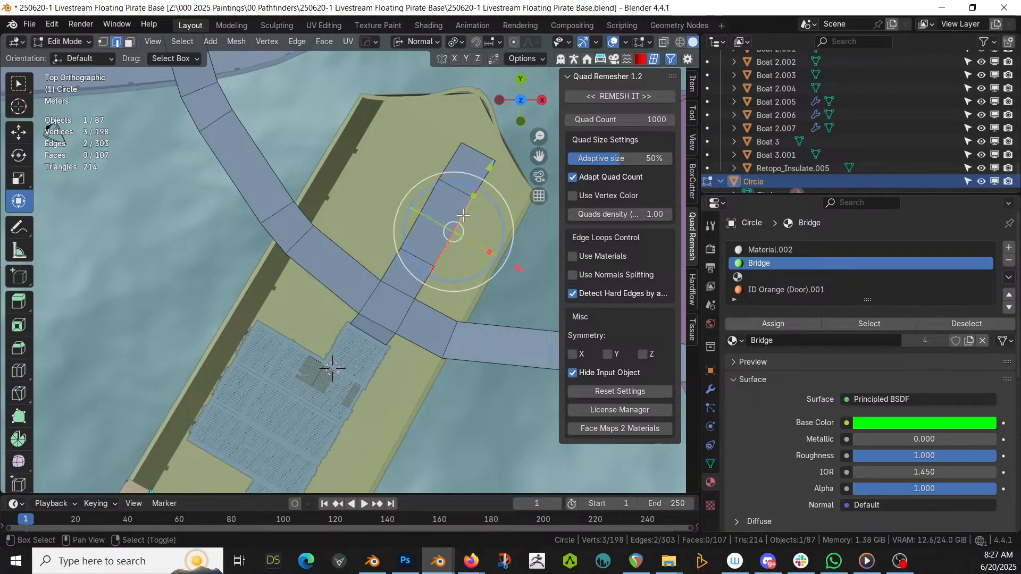
key(e)
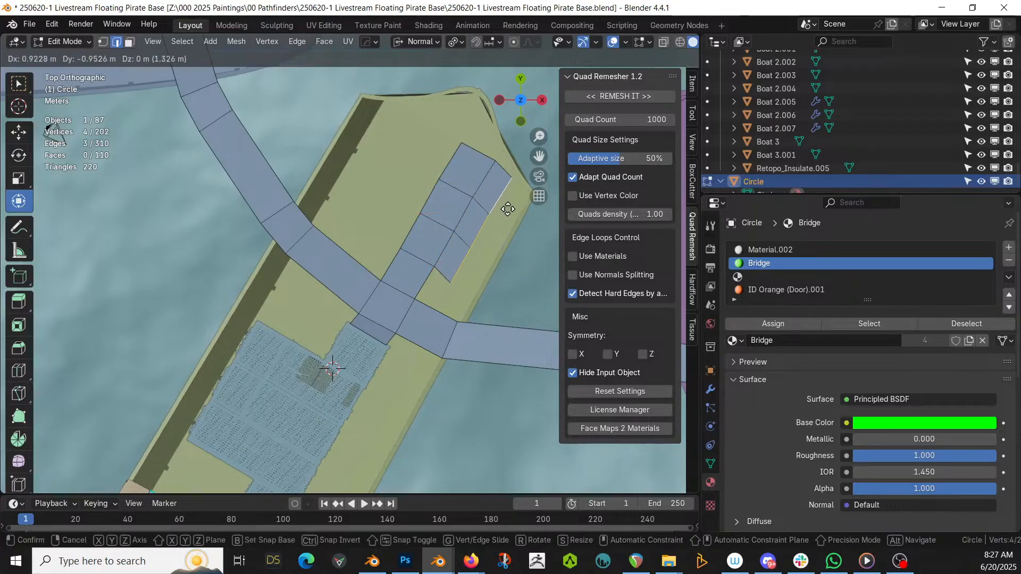
click(515, 220)
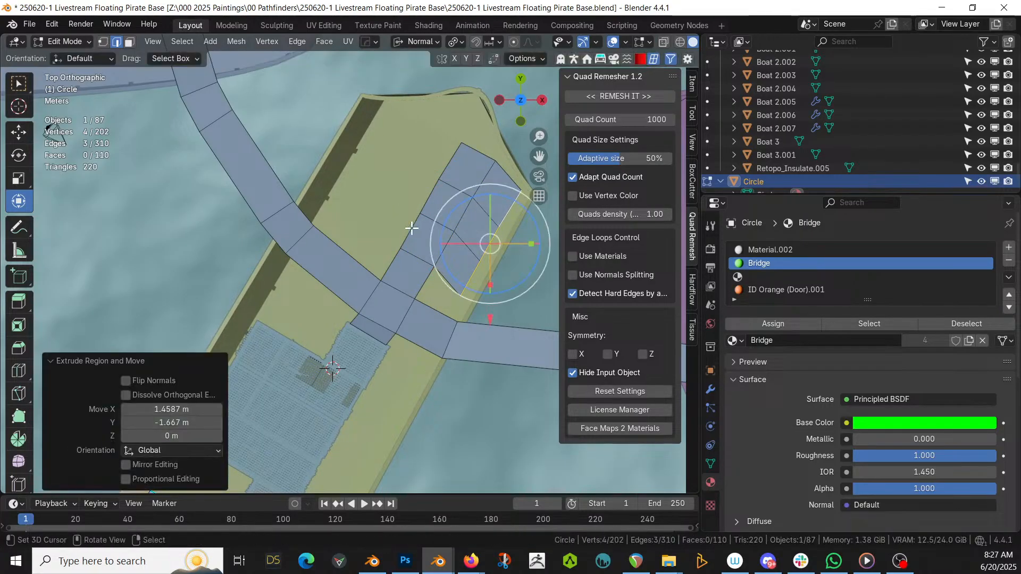
Extrude the strip's three opposite side edges twice, widening the deck across the boat to the far hull wall
click(443, 209)
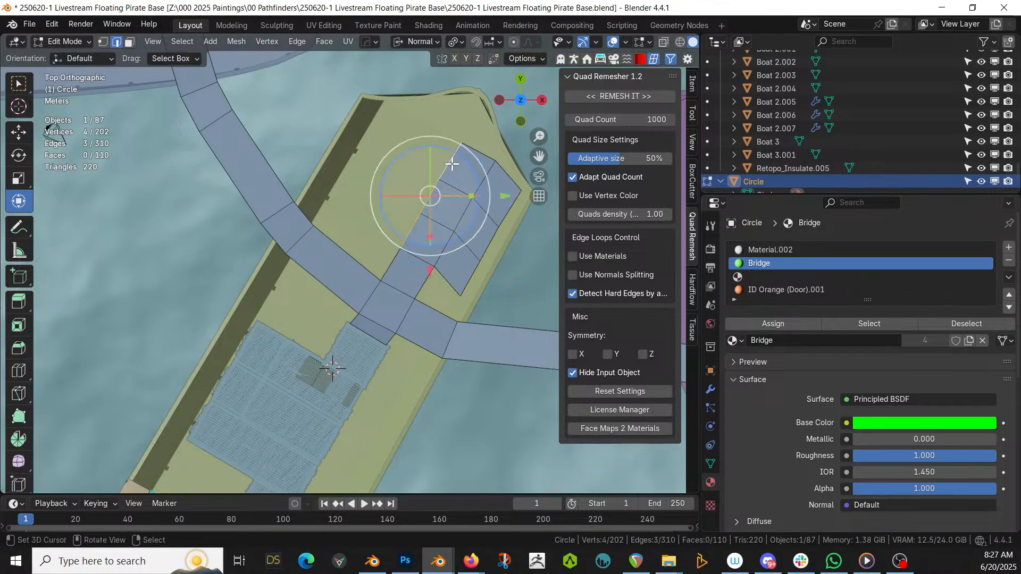
key(e)
click(404, 130)
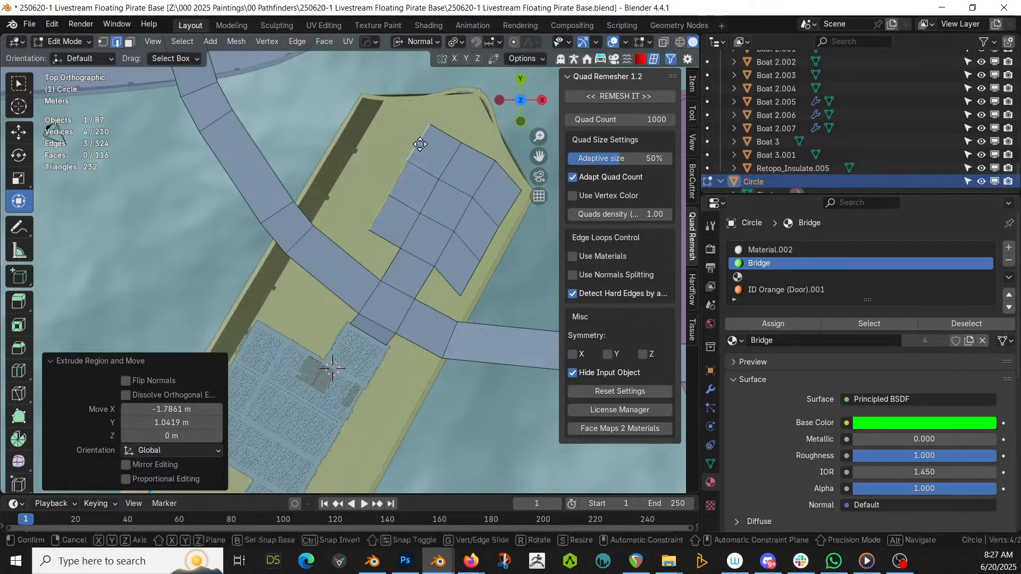
key(e)
click(374, 135)
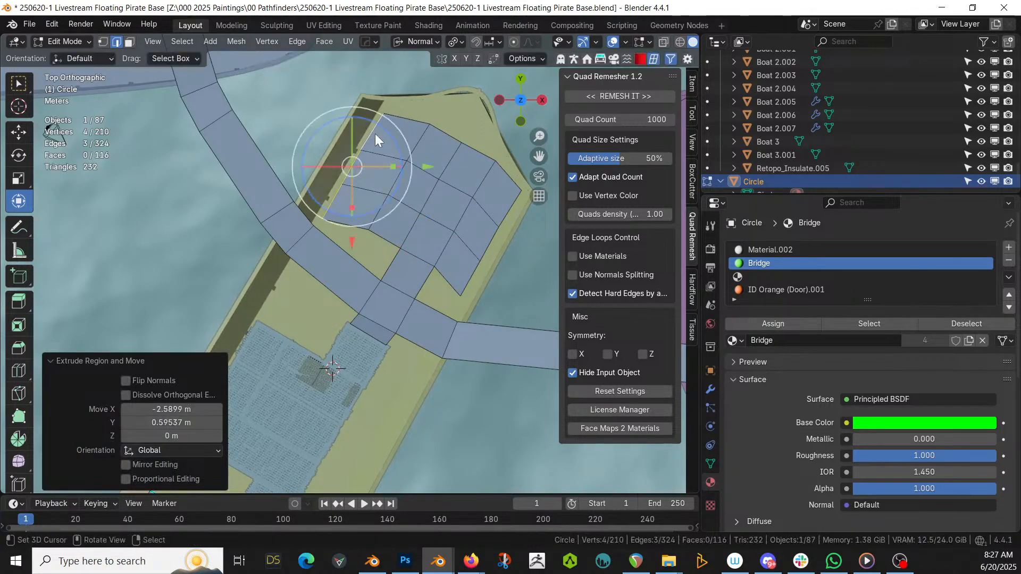
key(Tab)
scroll(393, 263, down, 5)
middle_drag(393, 263, 390, 324)
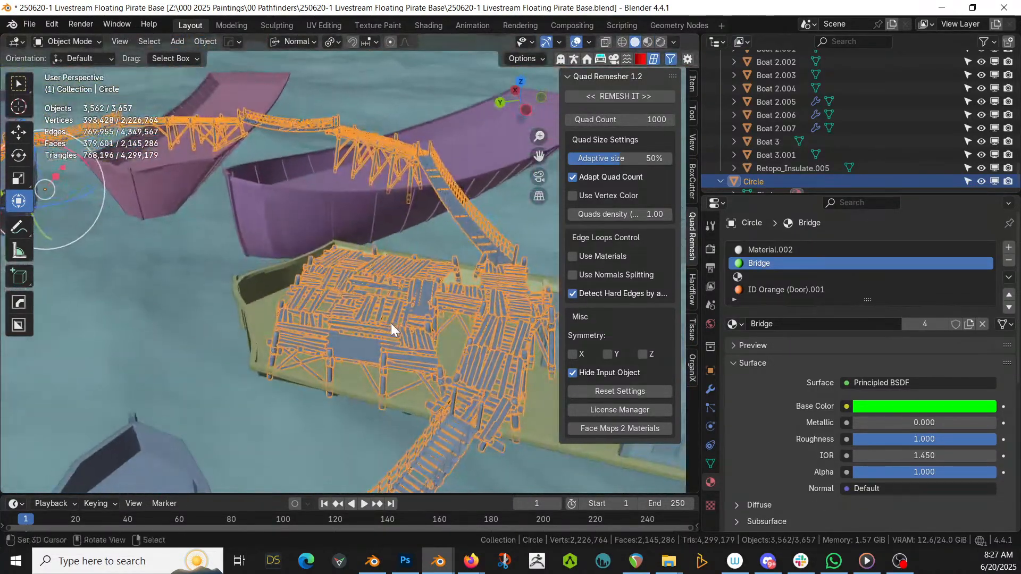
Duplicate six adjoining faces at the outer end of the new deck and raise the copy 2.5 m along Z
key(Tab)
scroll(391, 323, up, 6)
key(3)
click(300, 369)
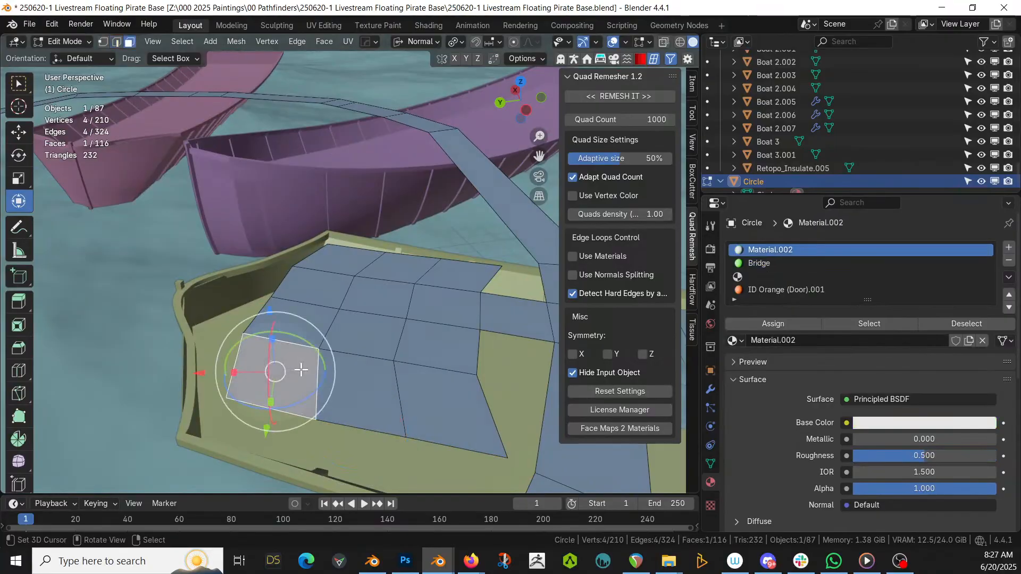
shift+click(307, 322)
shift+click(362, 393)
shift+click(372, 329)
shift+click(383, 298)
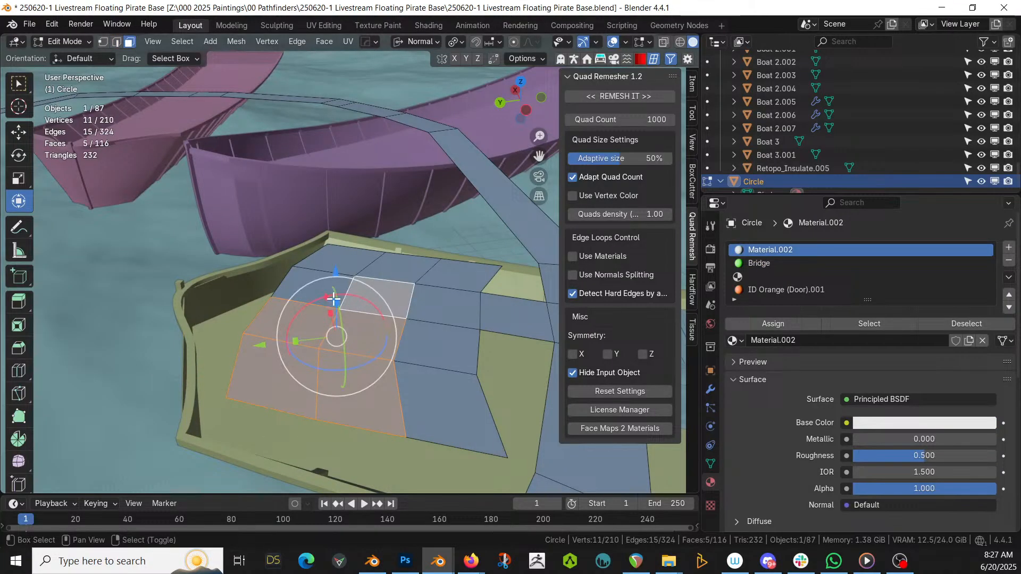
shift+click(331, 297)
key(shift+d)
key(z)
key(z)
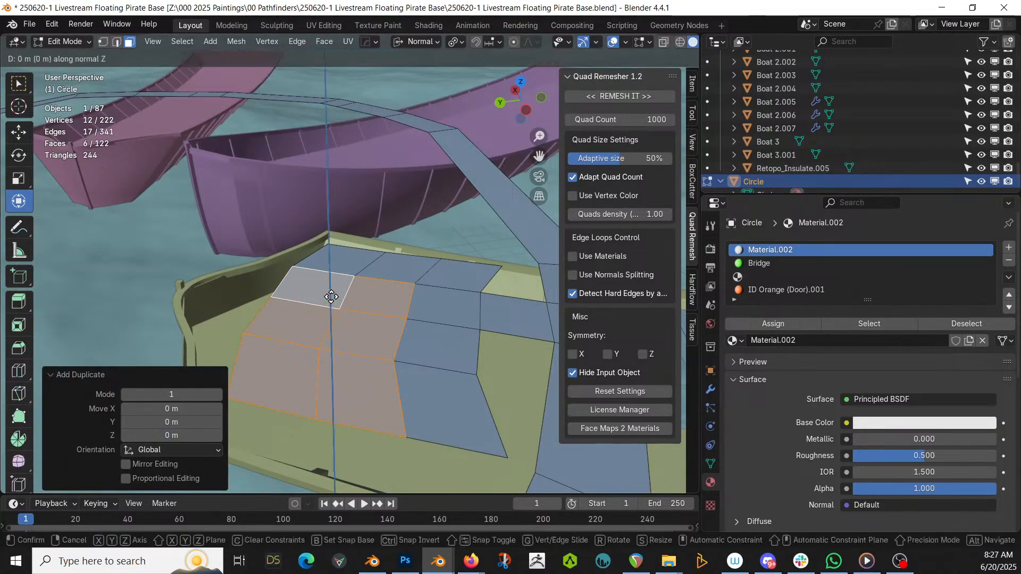
text(2.5)
key(Return)
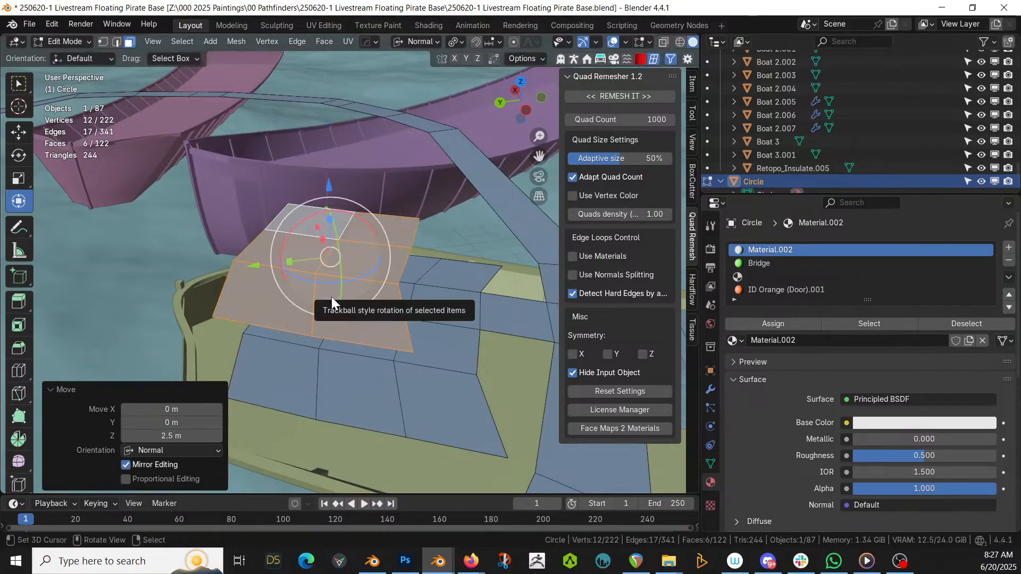
Extrude one inner edge of the raised platform by -2.5 m in Z, with the transform orientation set to Global
key(Tab)
scroll(385, 319, down, 8)
middle_drag(385, 319, 216, 306)
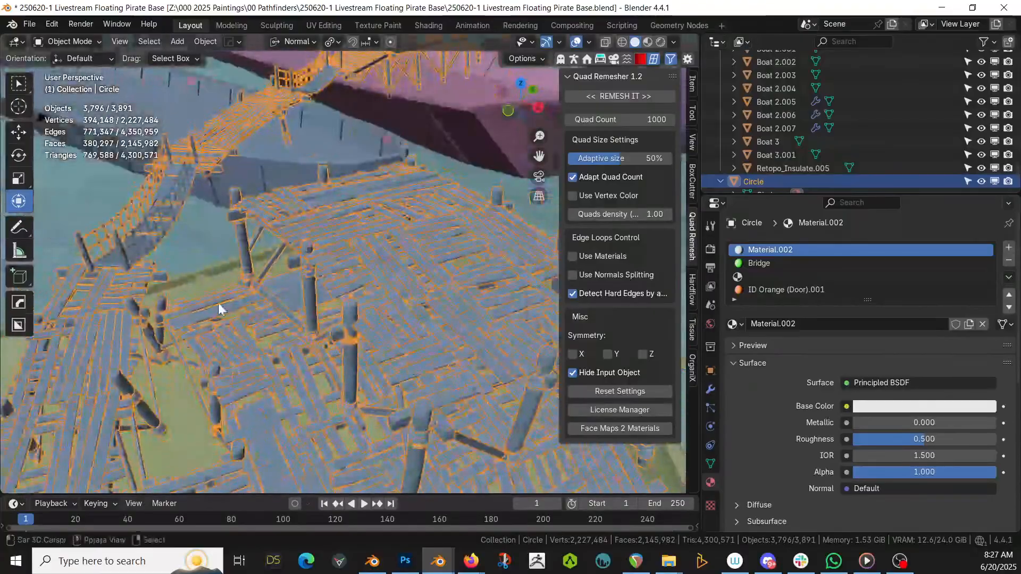
key(Tab)
click(386, 356)
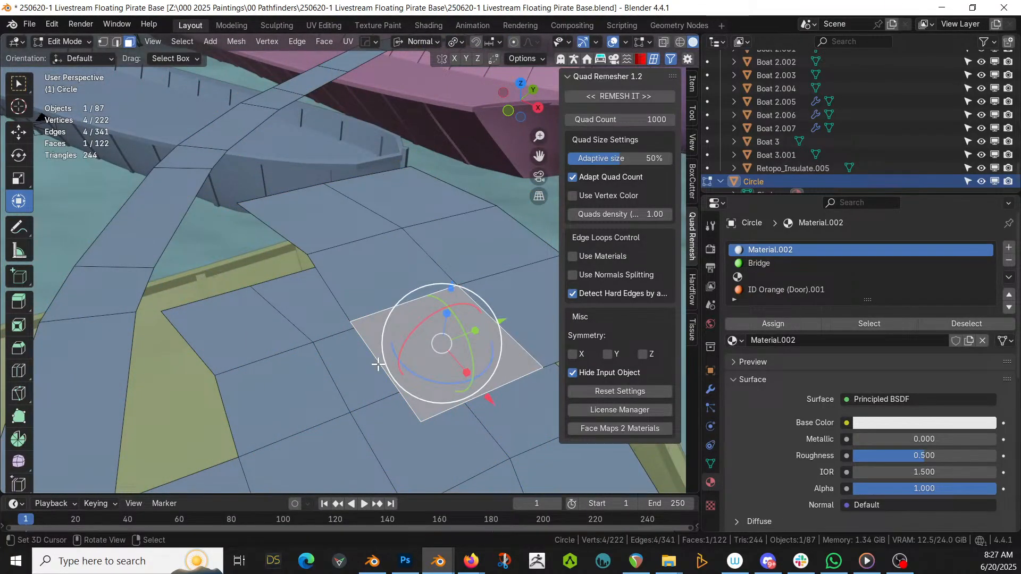
key(2)
click(379, 365)
key(e)
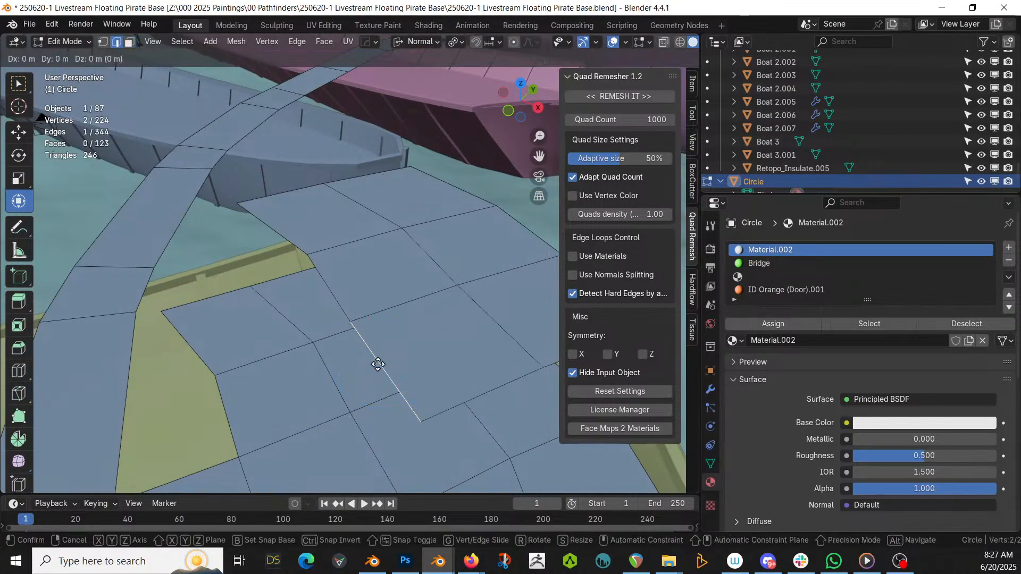
right_click(381, 366)
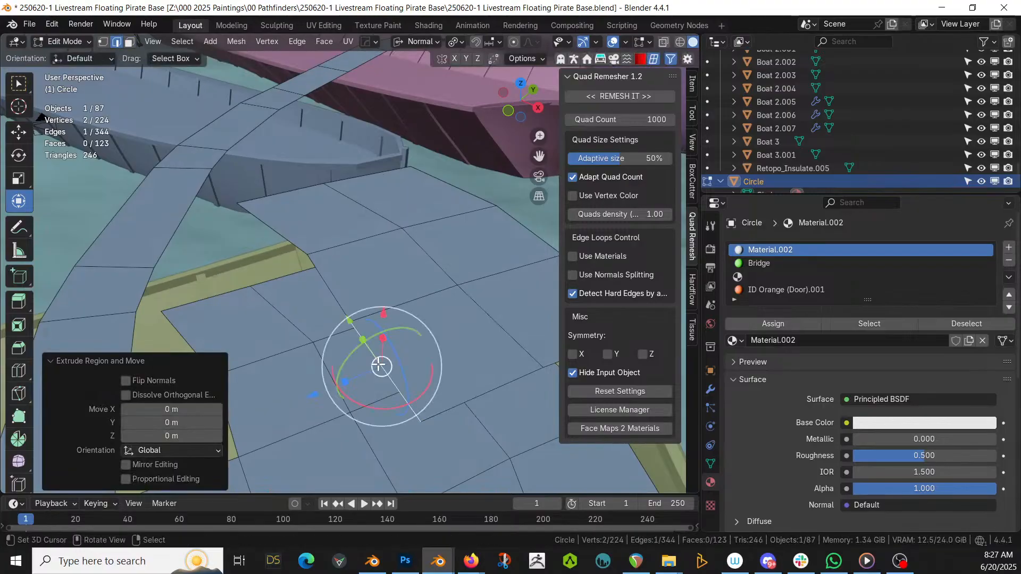
click(420, 41)
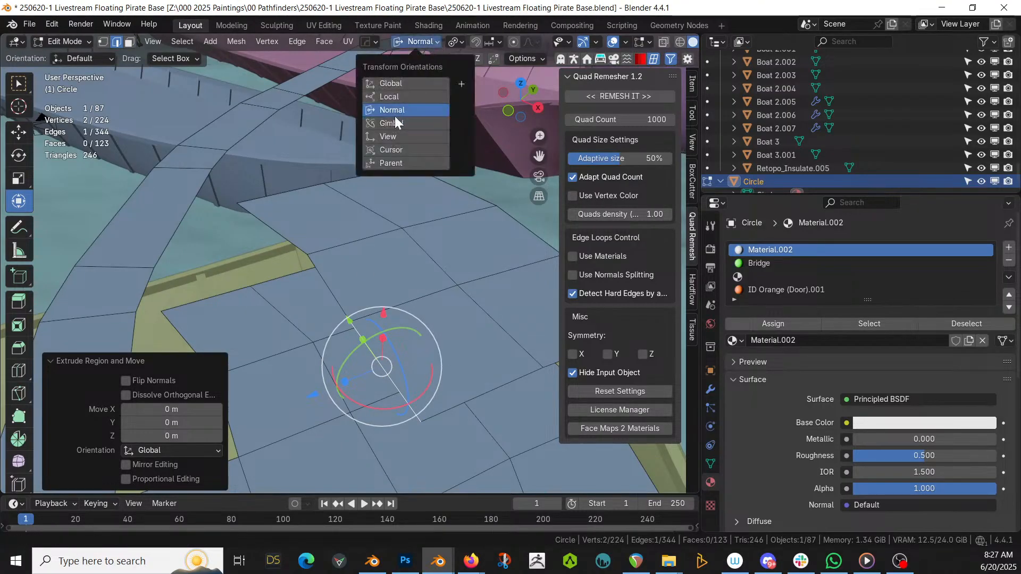
click(391, 84)
click(159, 435)
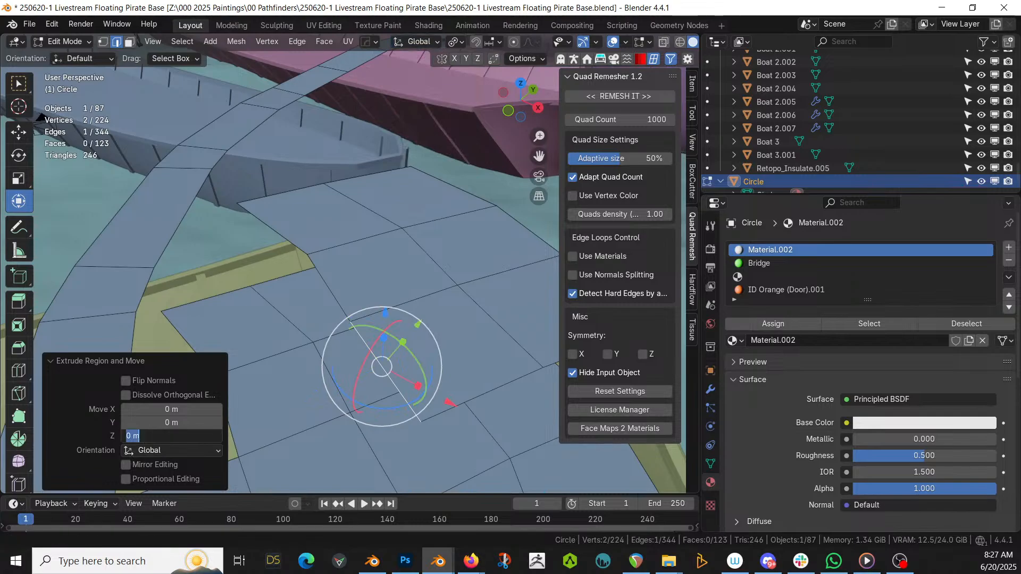
text(-2.5)
key(Return)
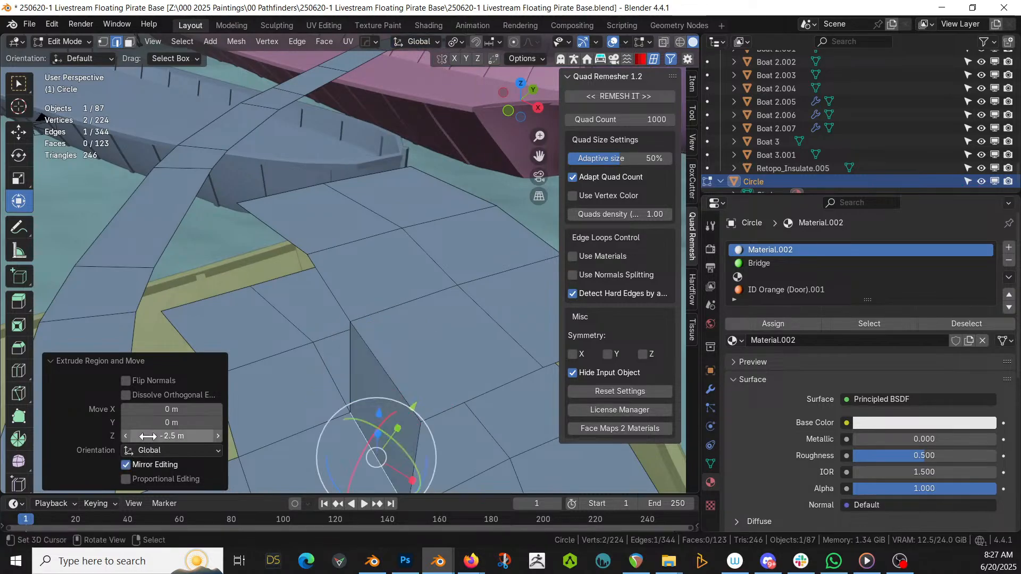
Shift the vertical face's lower edge about 0.3 m away from the raised platform to slant it, and save the file
middle_drag(276, 487, 258, 365)
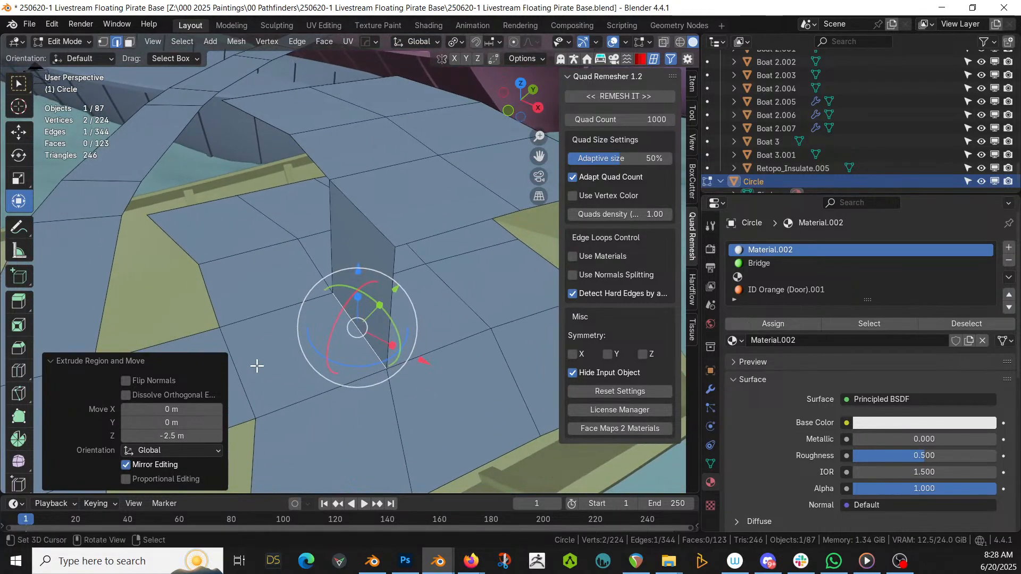
key(KP_7)
key(g)
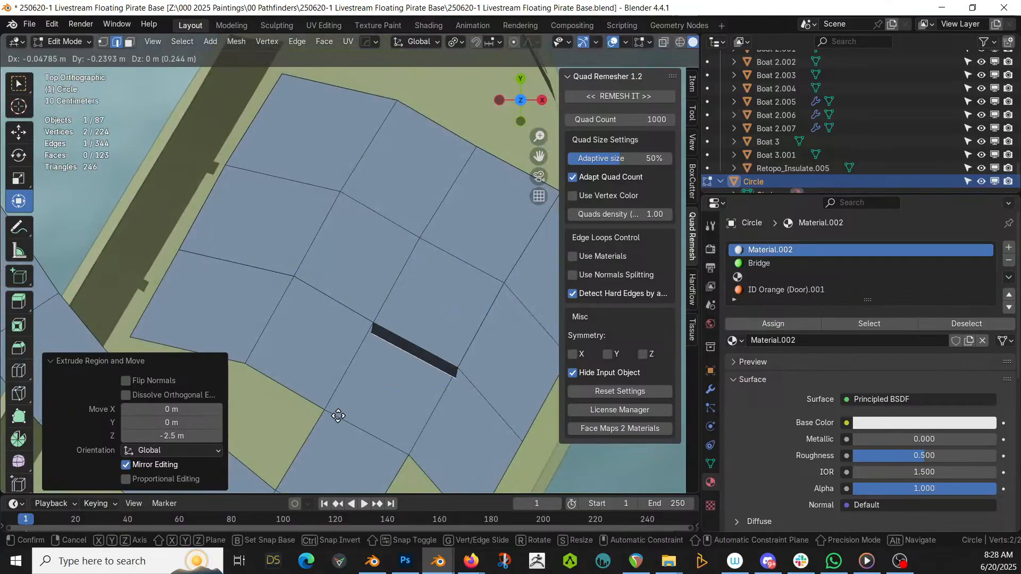
click(337, 416)
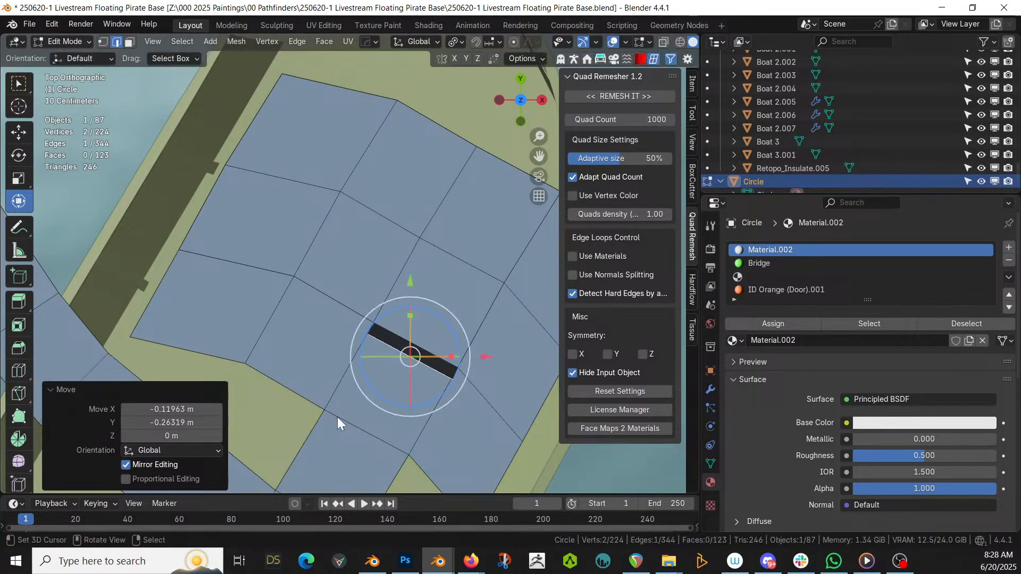
key(Tab)
middle_drag(363, 400, 281, 282)
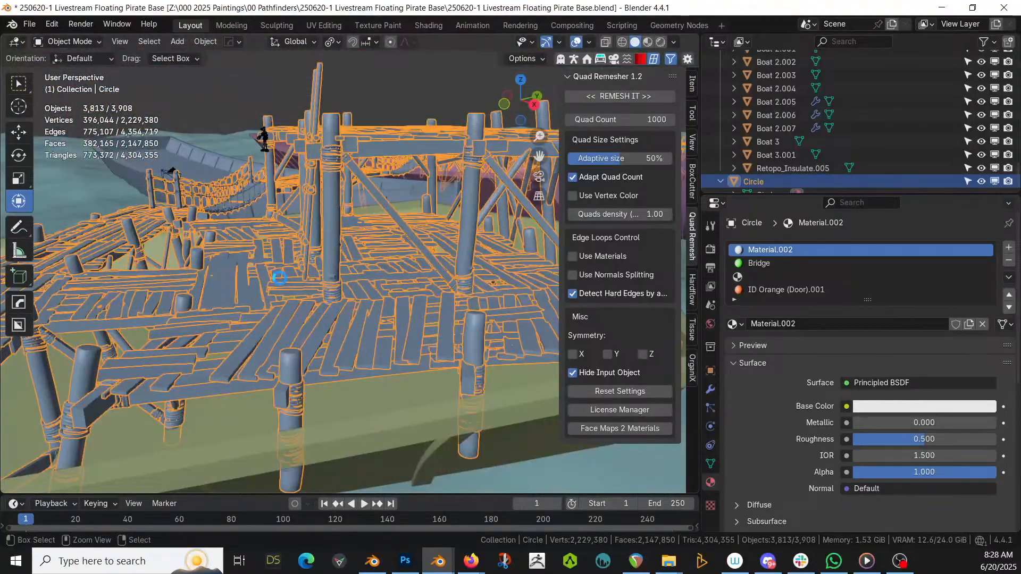
key(ctrl+s)
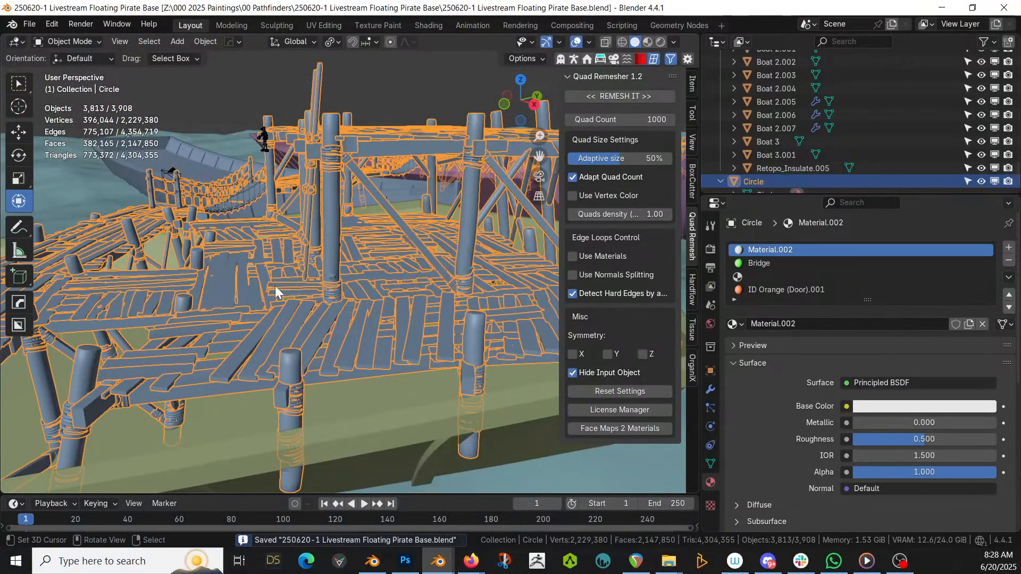
Duplicate eight hull-rim faces of the green boat beside the building and separate them into their own object
scroll(267, 288, down, 5)
middle_drag(266, 288, 349, 324)
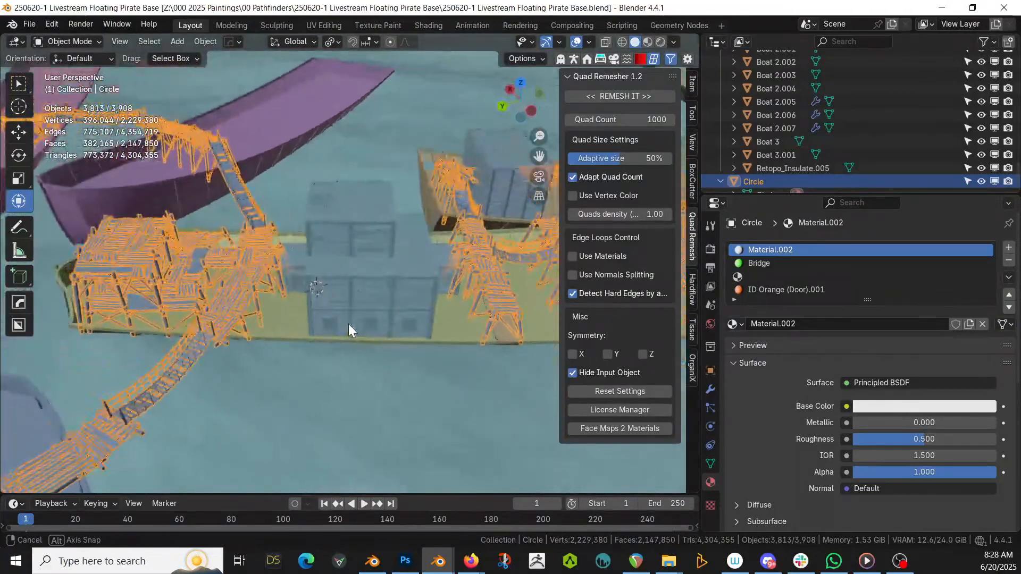
scroll(351, 326, up, 3)
middle_drag(386, 380, 414, 435)
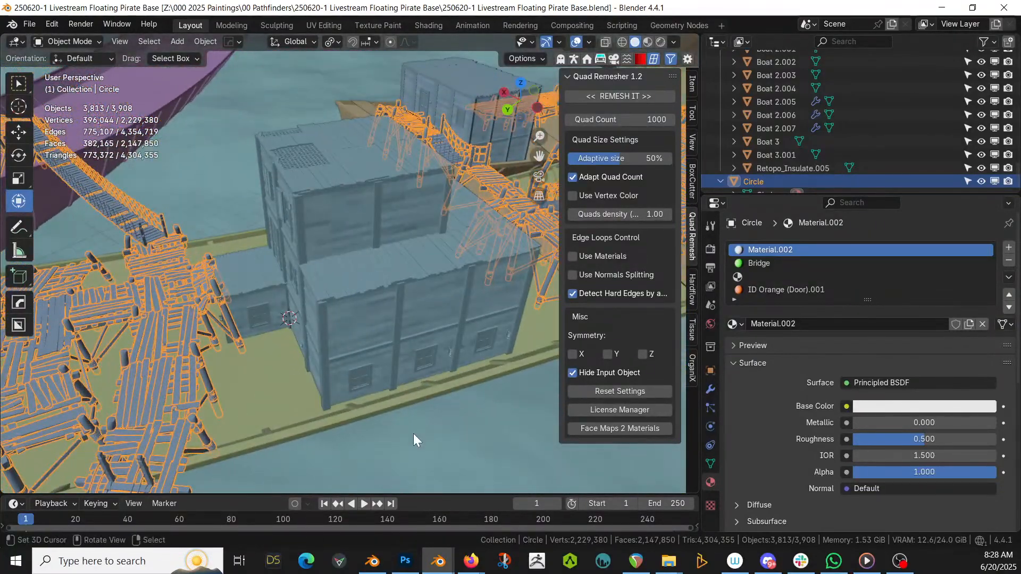
click(402, 396)
key(Tab)
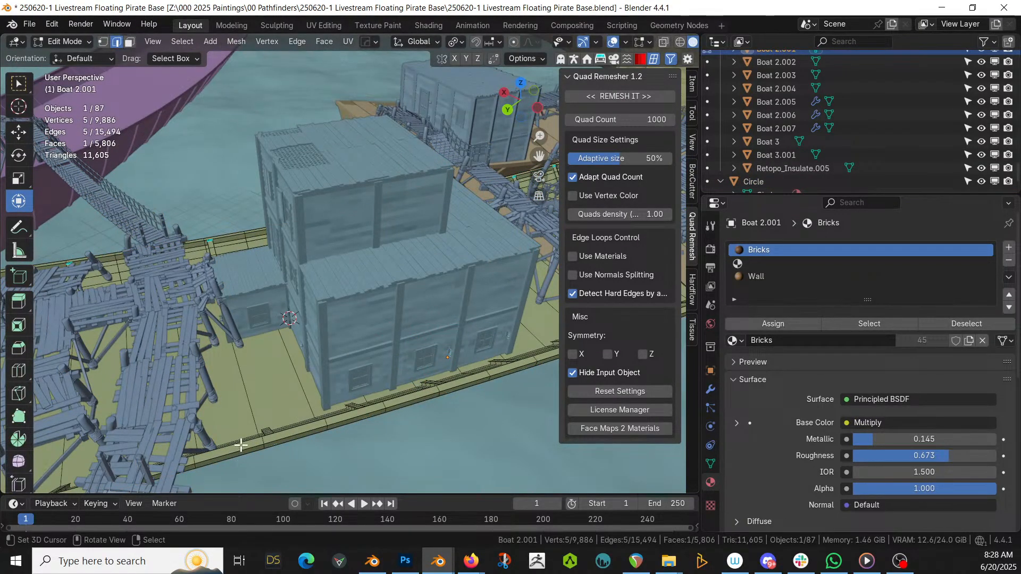
key(3)
middle_drag(241, 447, 186, 456)
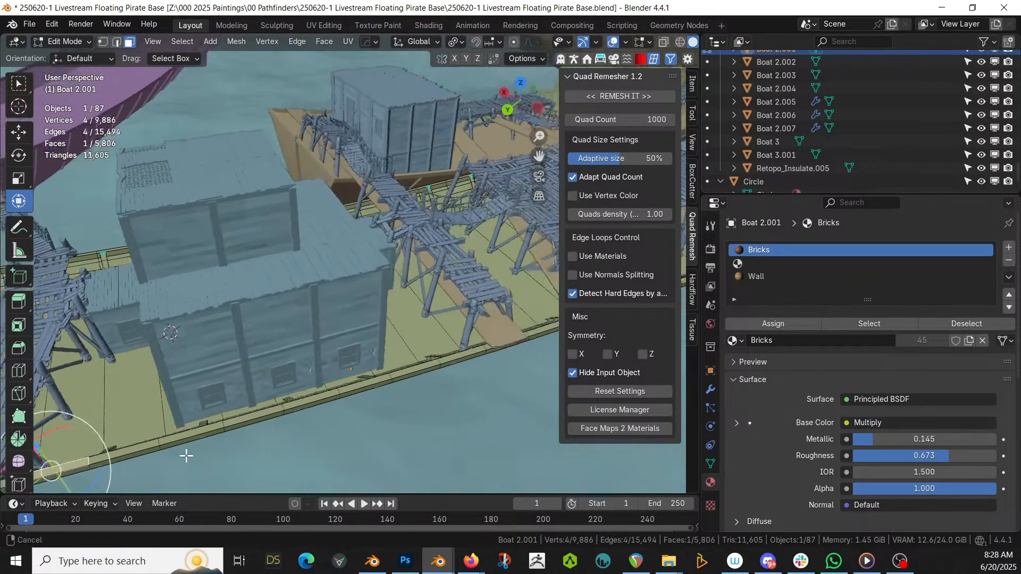
ctrl+click(444, 360)
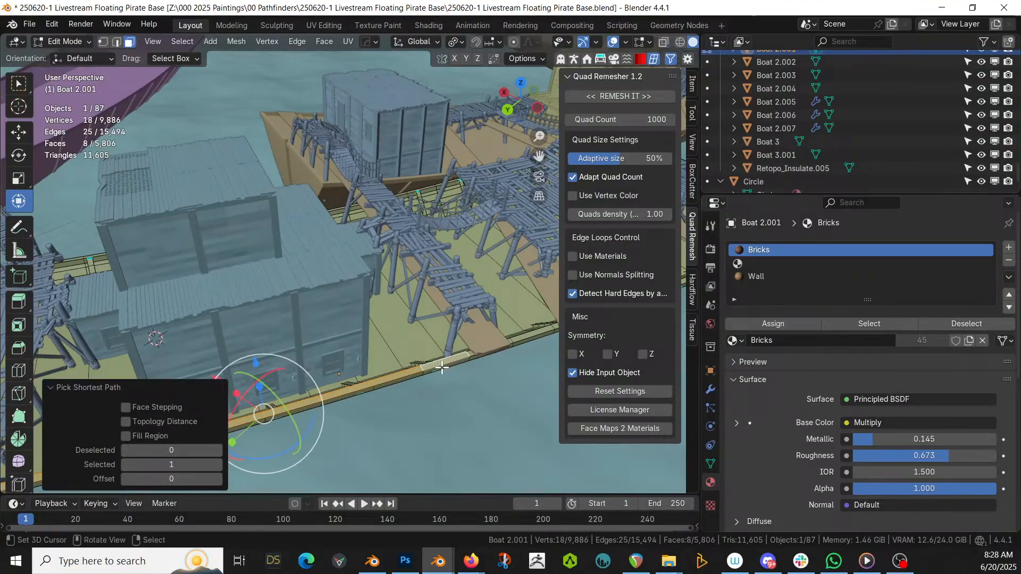
key(shift+d)
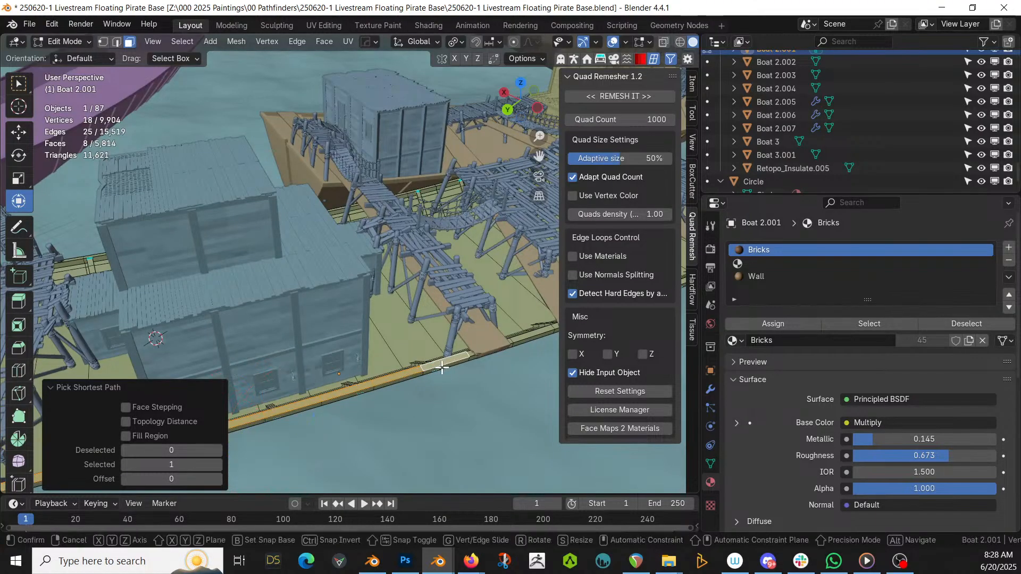
key(Escape)
key(p)
click(442, 366)
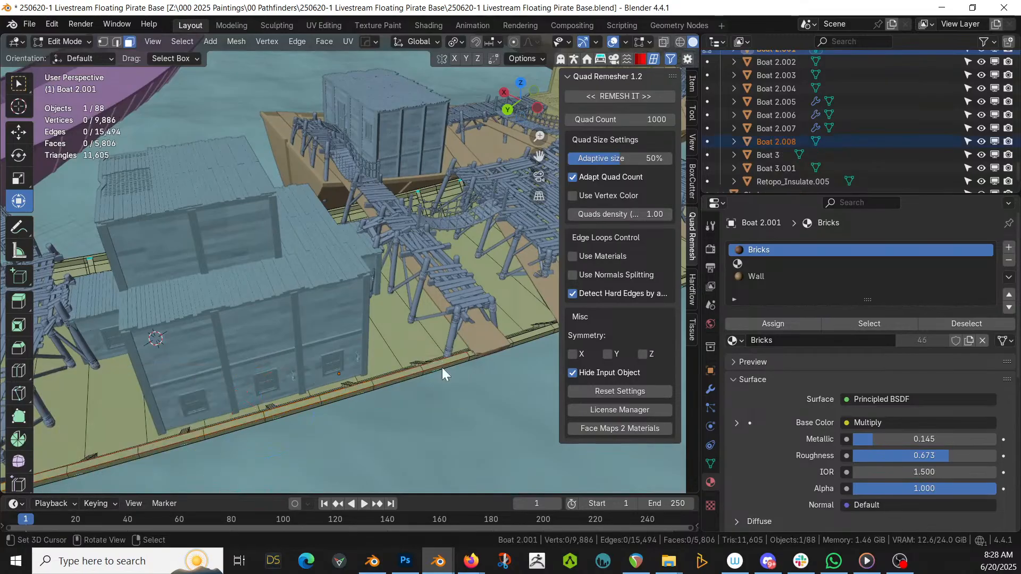
key(Tab)
Extrude the separated rim strip's outer edge path over the water by about -2.21 m in X and 1.45 m in Y
click(363, 385)
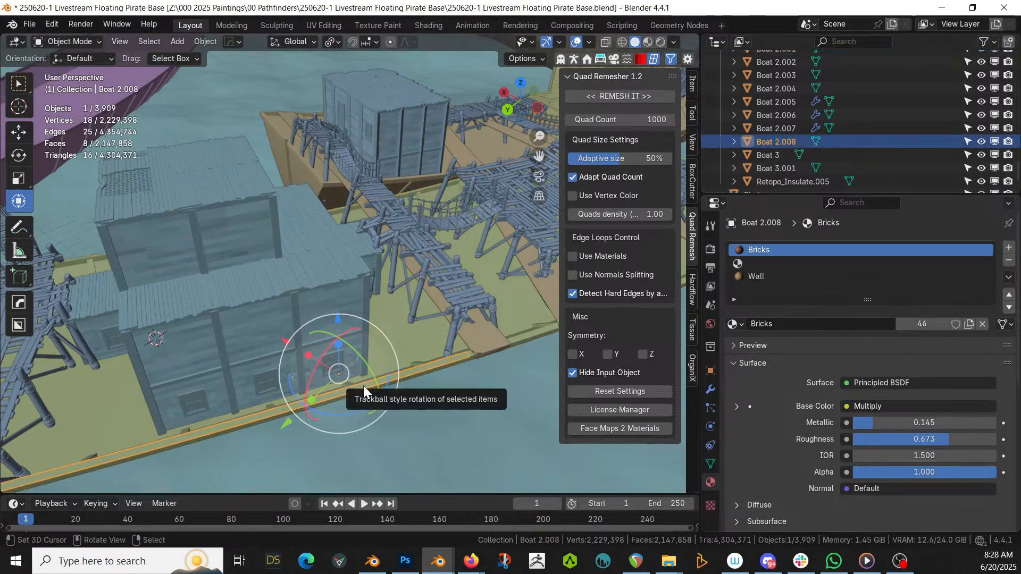
key(Tab)
middle_drag(367, 381, 439, 356)
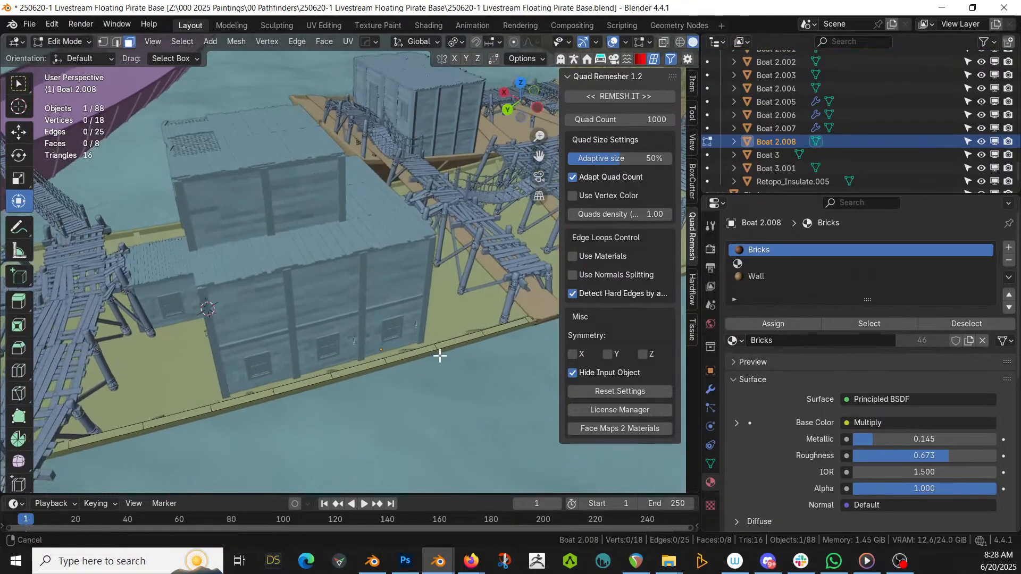
key(2)
click(106, 430)
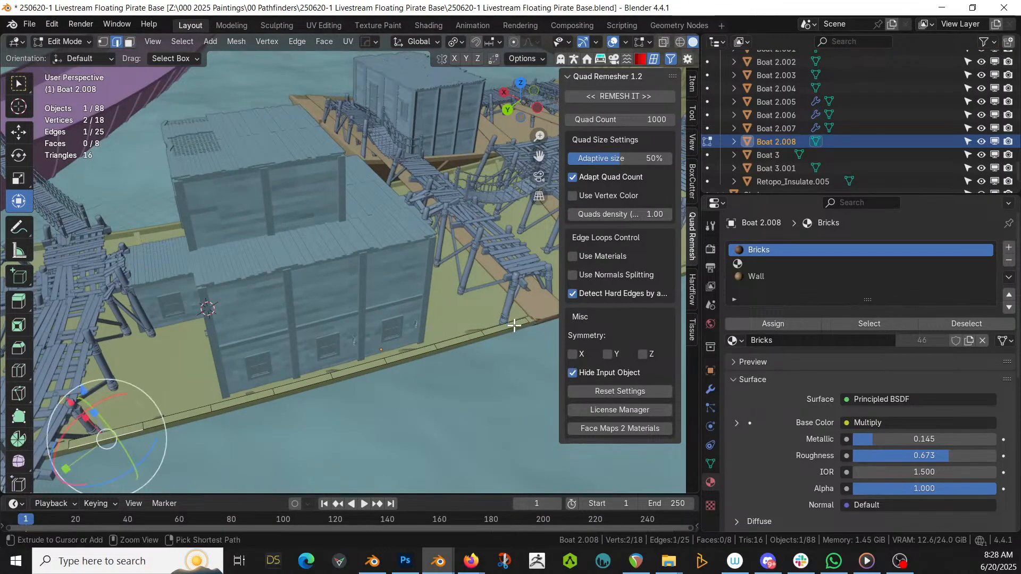
ctrl+click(515, 326)
key(KP_7)
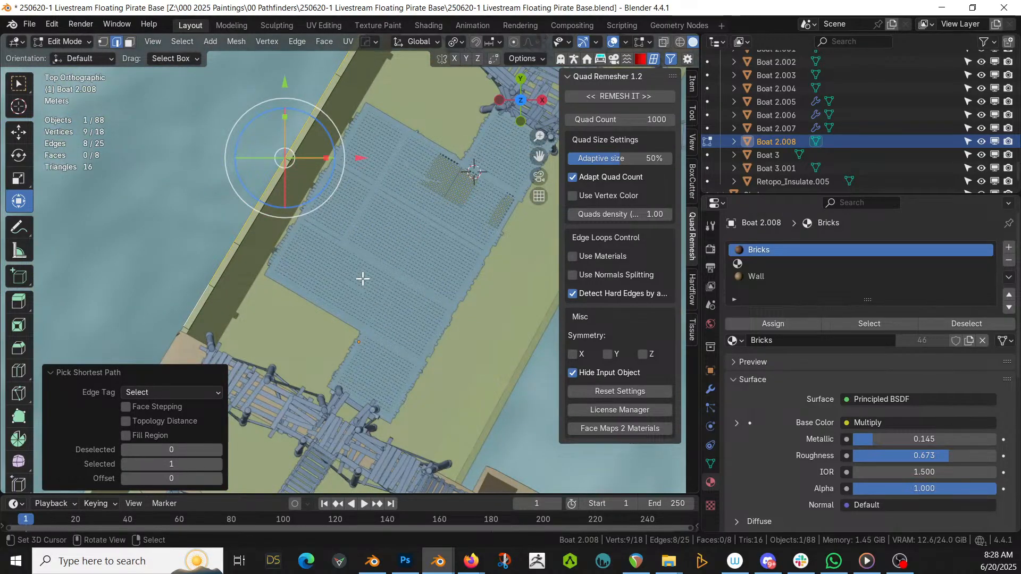
key(e)
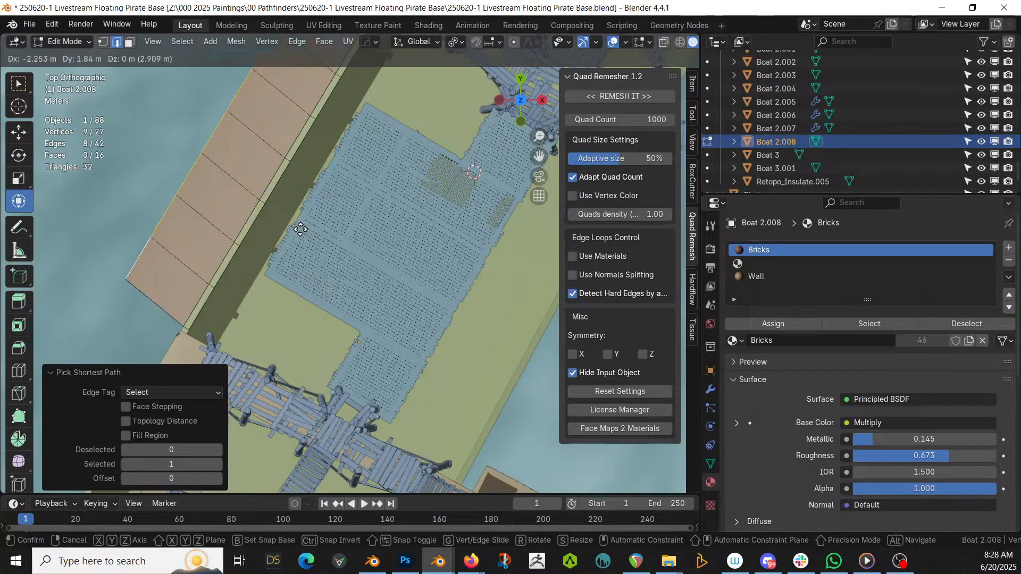
click(306, 240)
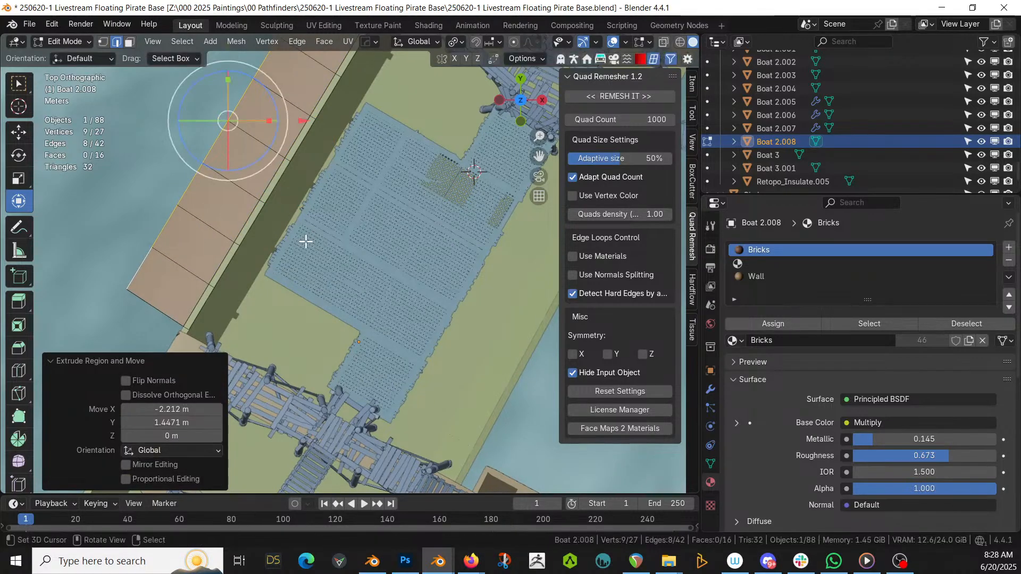
Raise the whole deck strip about 0.57 m along global Z
middle_drag(295, 260, 280, 282)
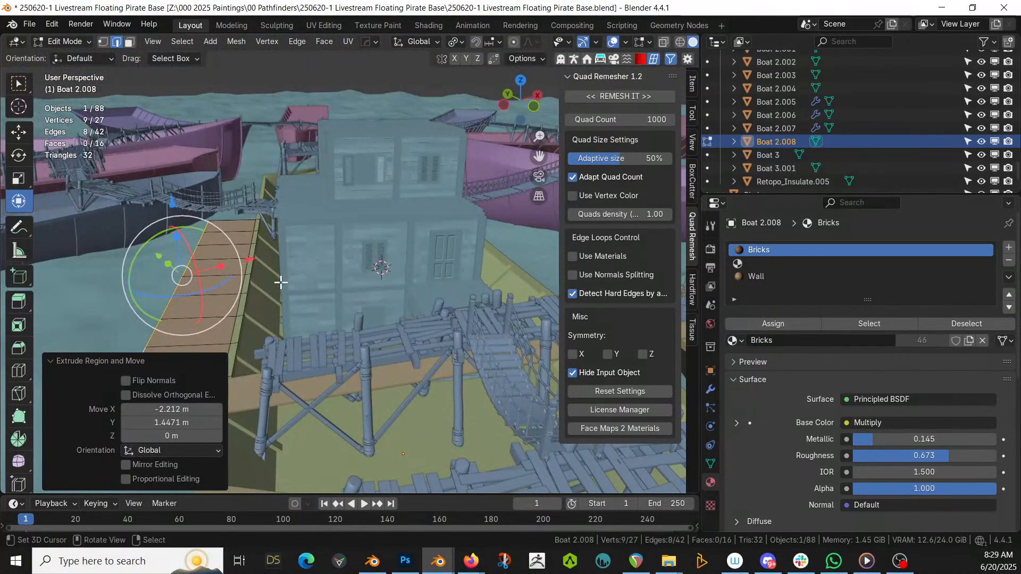
key(Tab)
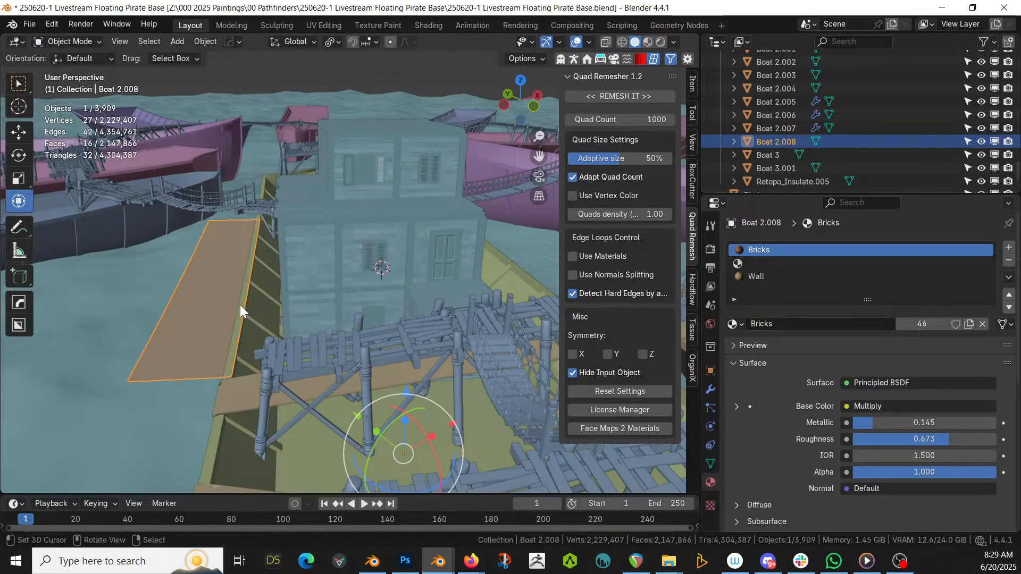
key(g)
key(z)
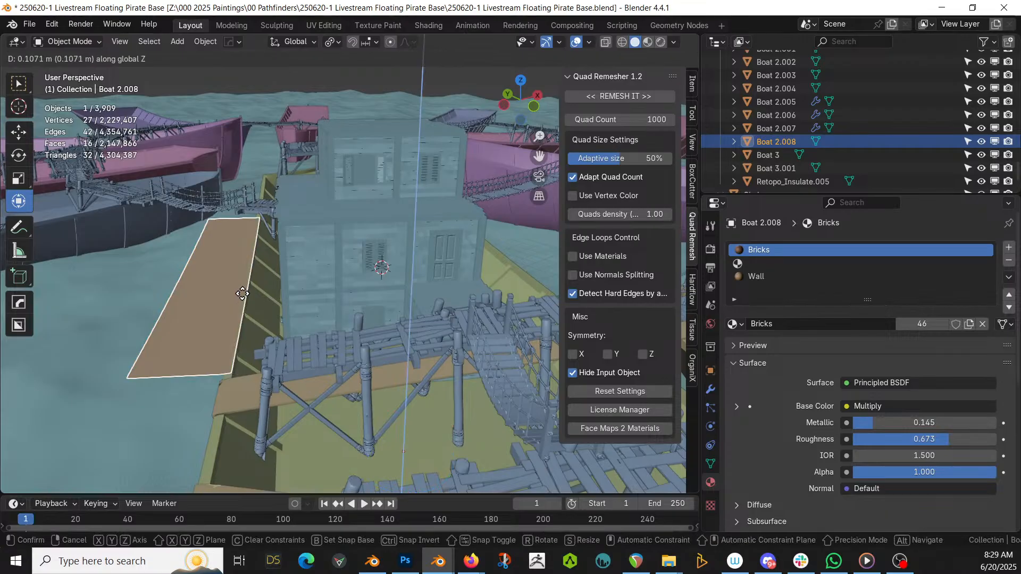
click(243, 294)
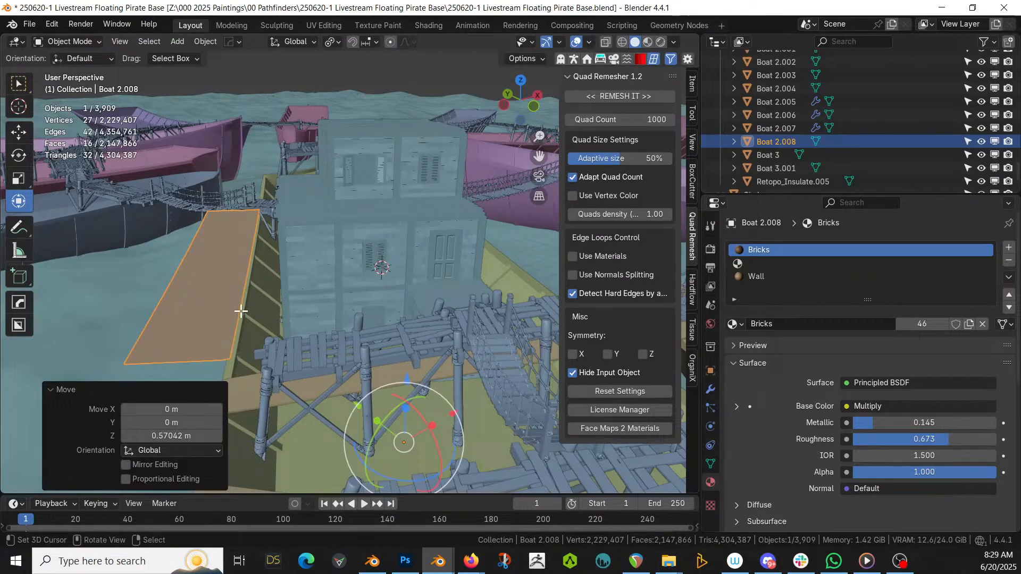
key(Tab)
key(Tab)
key(2)
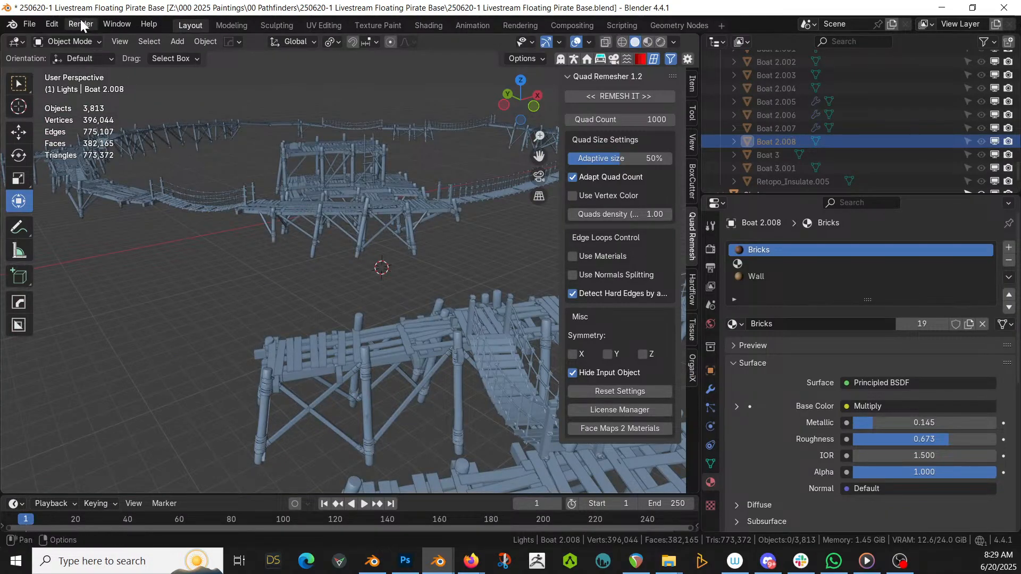
click(50, 23)
mouse_move(72, 64)
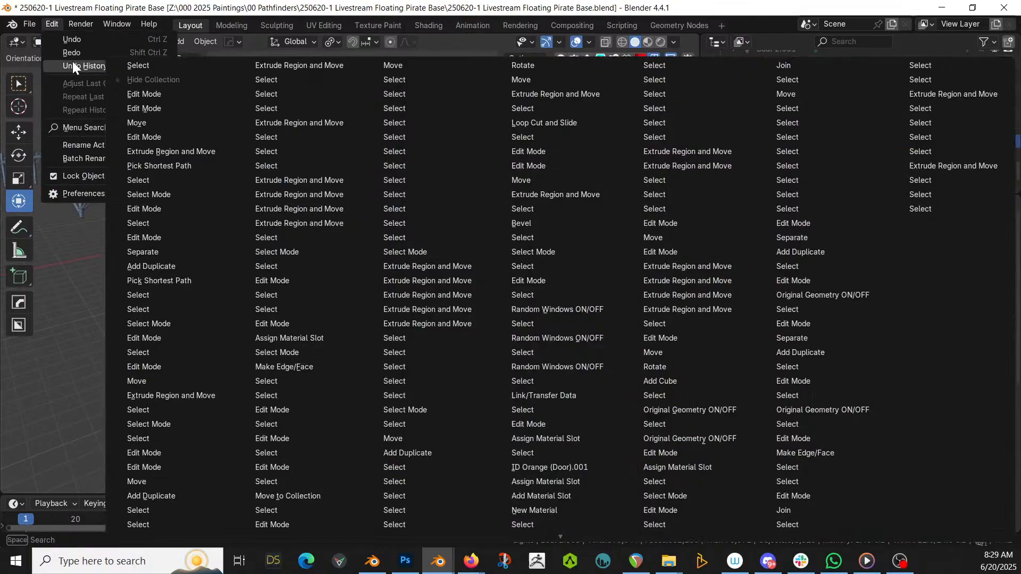
click(176, 94)
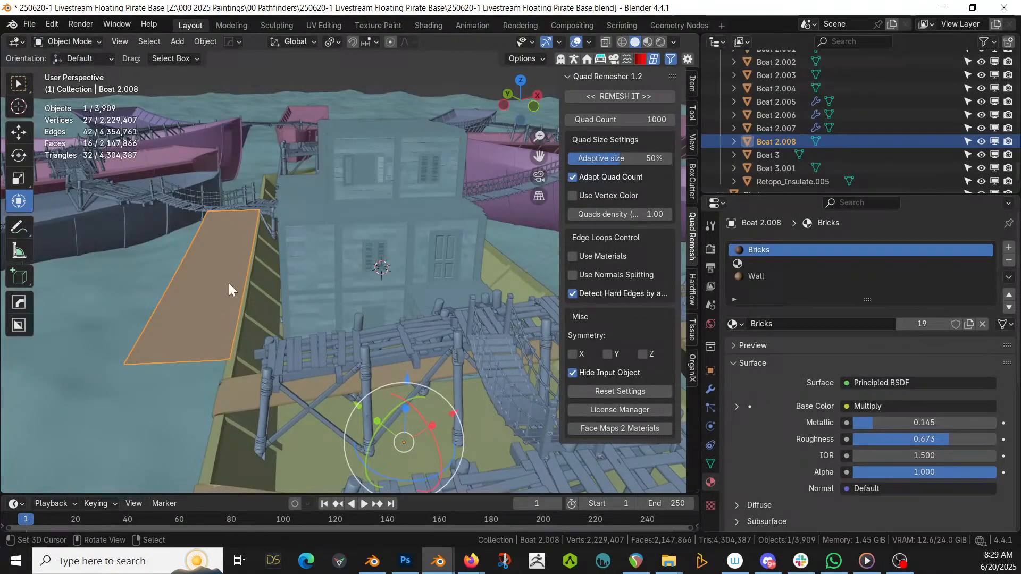
Select the deck strip's eight wide outer faces and replace the Wall material in its slot with Balcony
key(Tab)
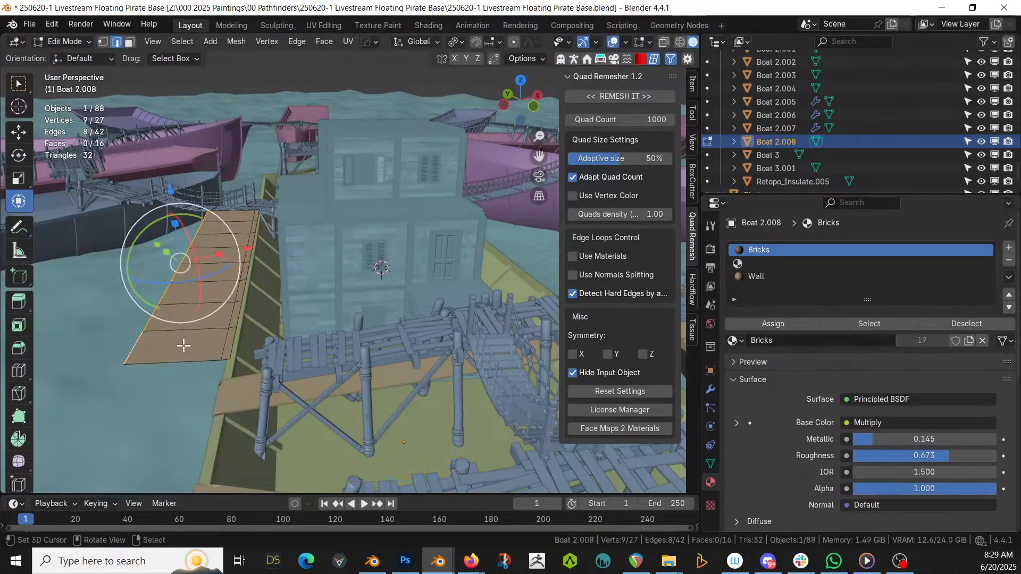
key(3)
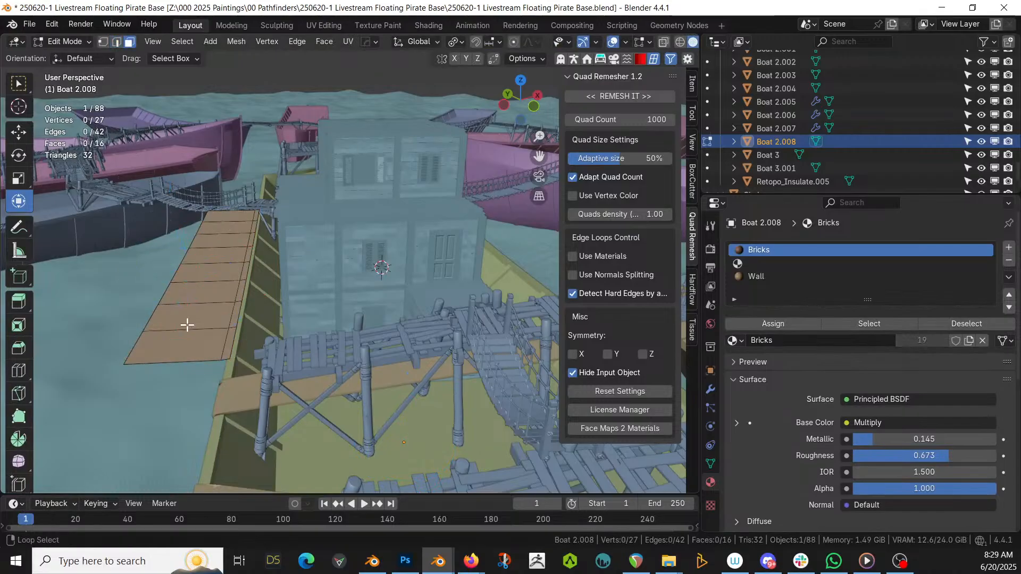
alt+click(190, 324)
click(777, 275)
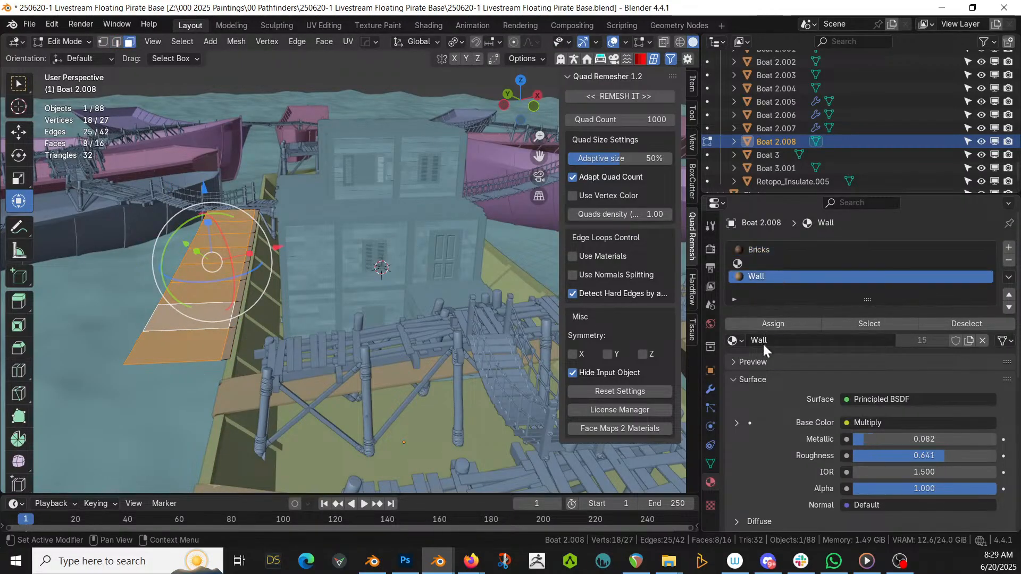
click(739, 341)
text(BAL)
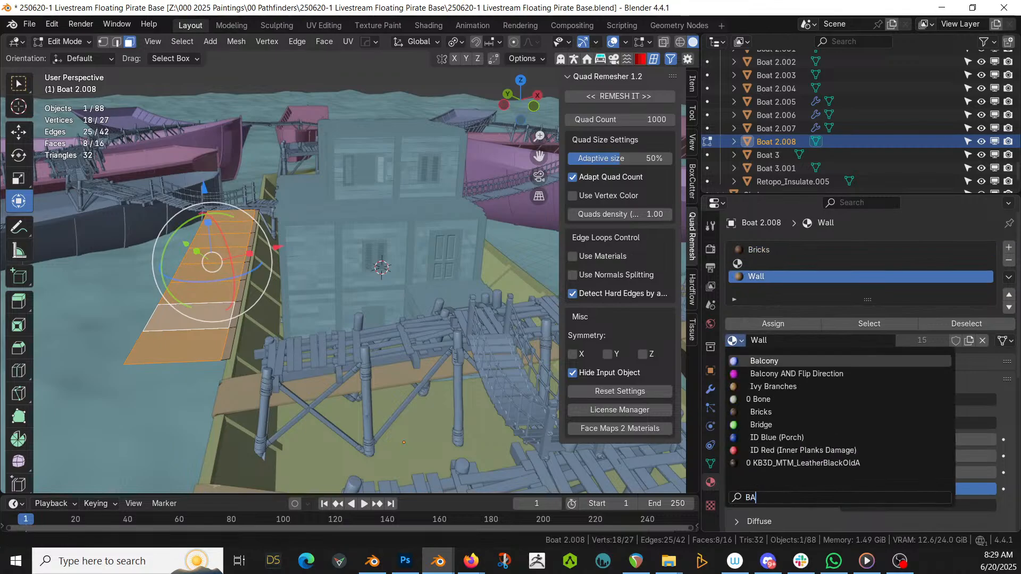
key(Return)
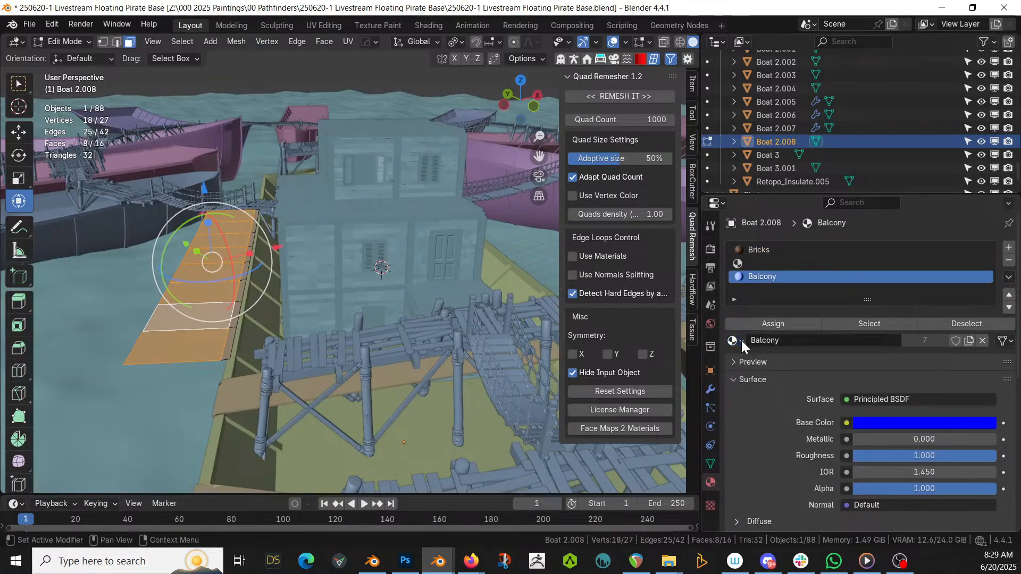
Join the deck strip into the generated wooden walkway object
key(Tab)
shift+right_click(328, 349)
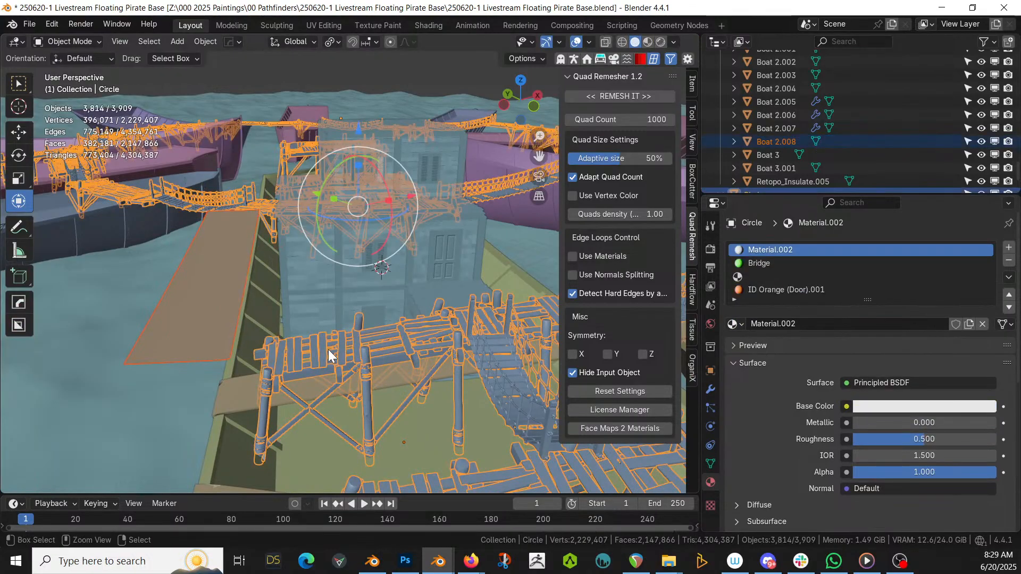
key(ctrl+j)
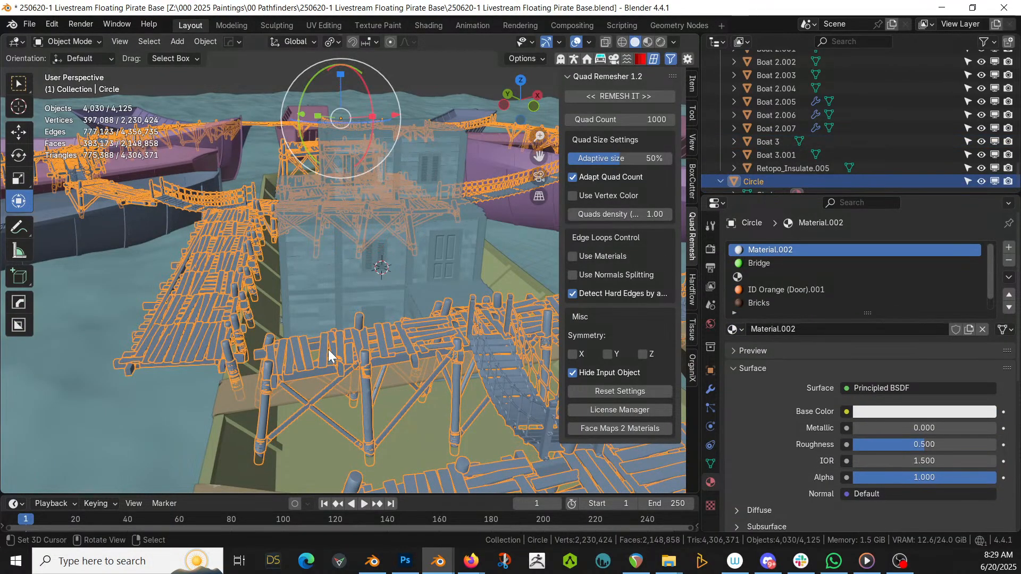
Extrude the narrow rim strip's end edge past the adjacent walkway's end by about -0.89 m in X and -1.45 m in Y
middle_drag(315, 349, 339, 332)
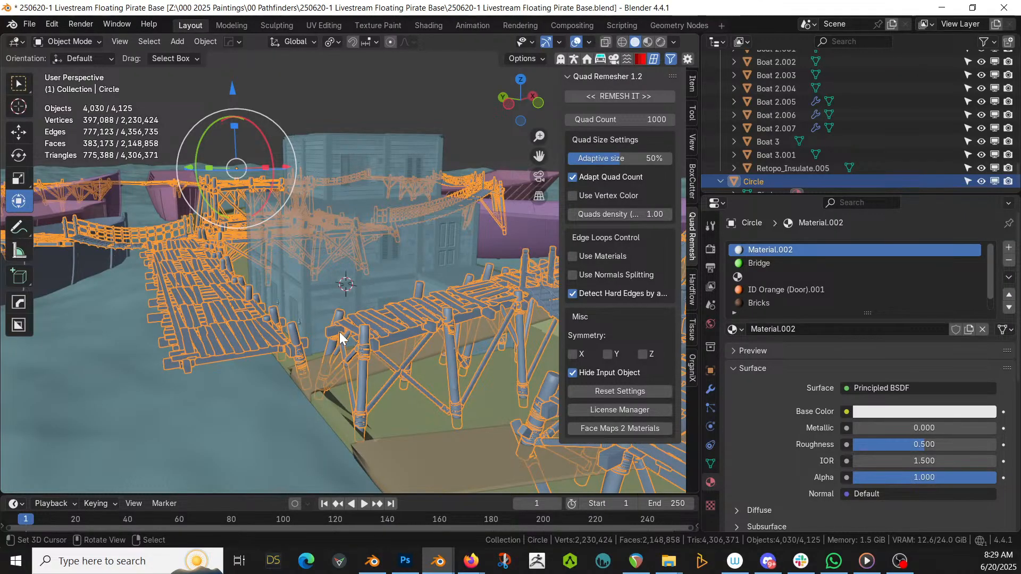
mouse_move(298, 402)
middle_down()
mouse_move(340, 401)
mouse_move(375, 416)
mouse_move(317, 410)
mouse_move(271, 379)
mouse_move(282, 409)
middle_up()
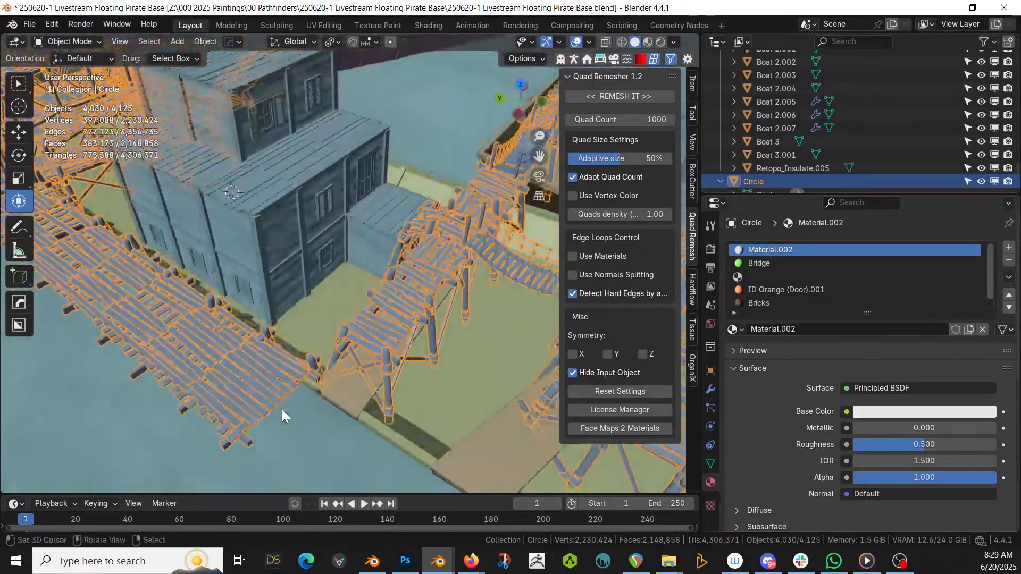
key(Tab)
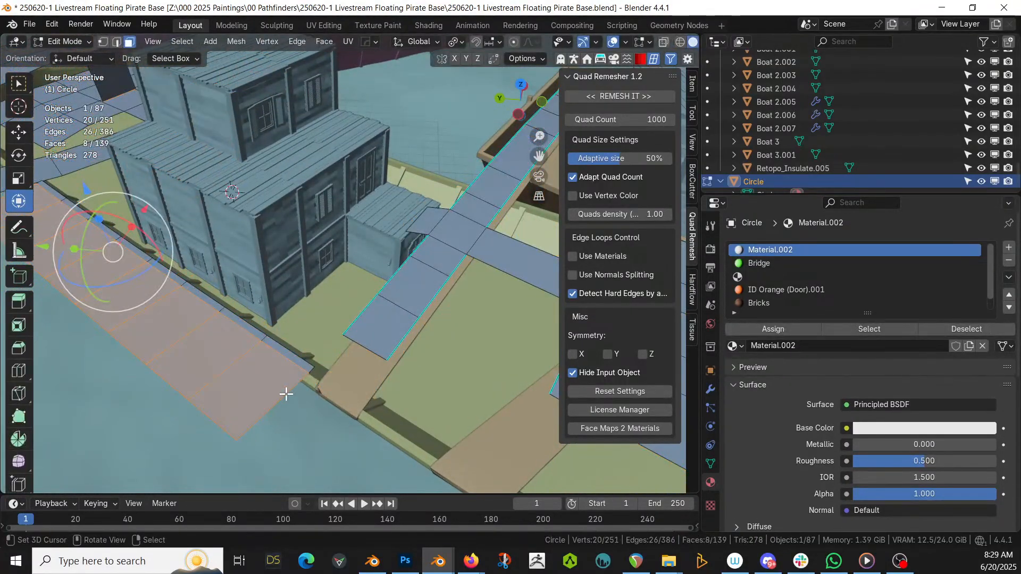
middle_drag(284, 396, 353, 416)
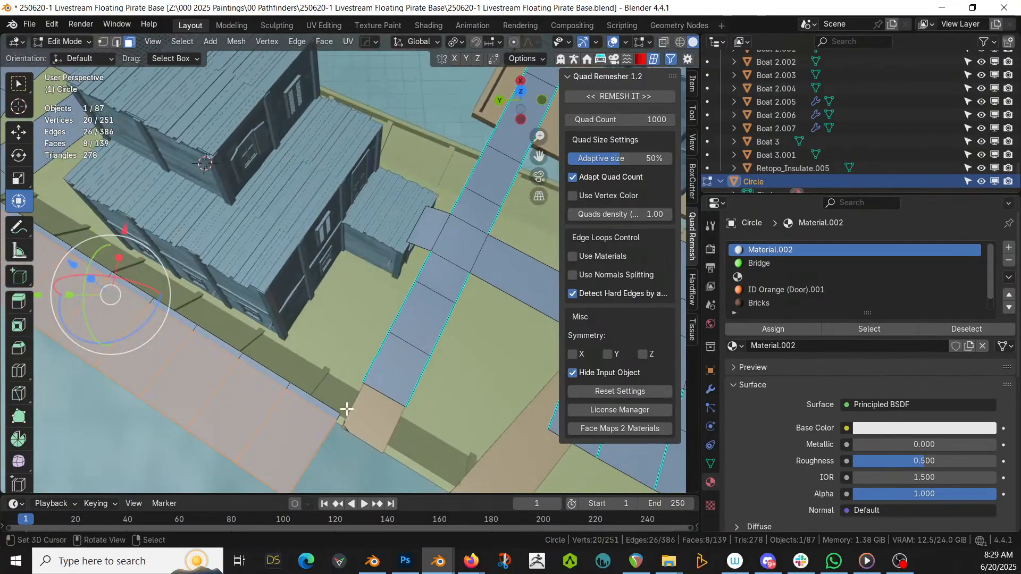
click(337, 418)
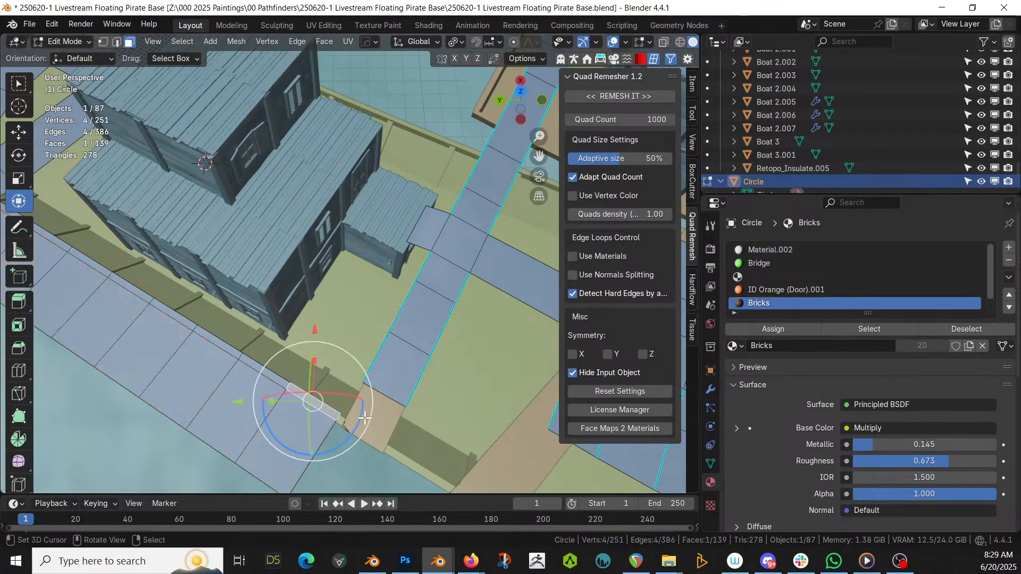
click(341, 418)
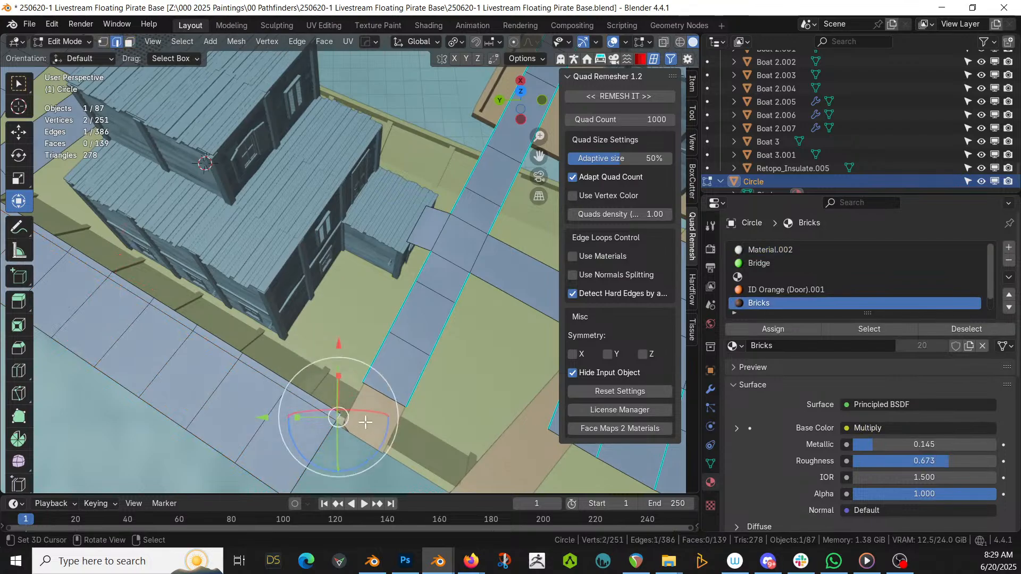
key(KP_7)
key(e)
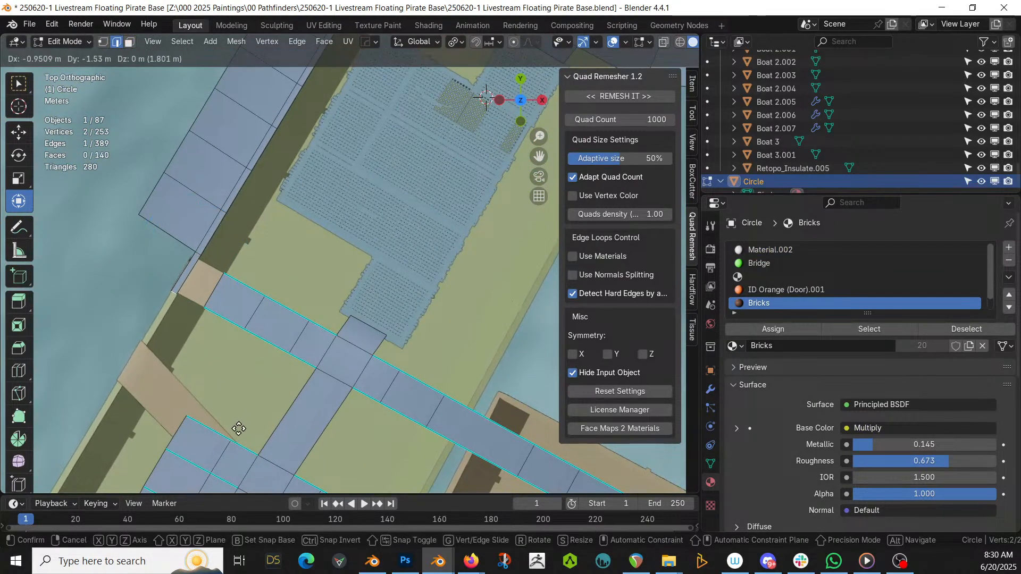
click(241, 427)
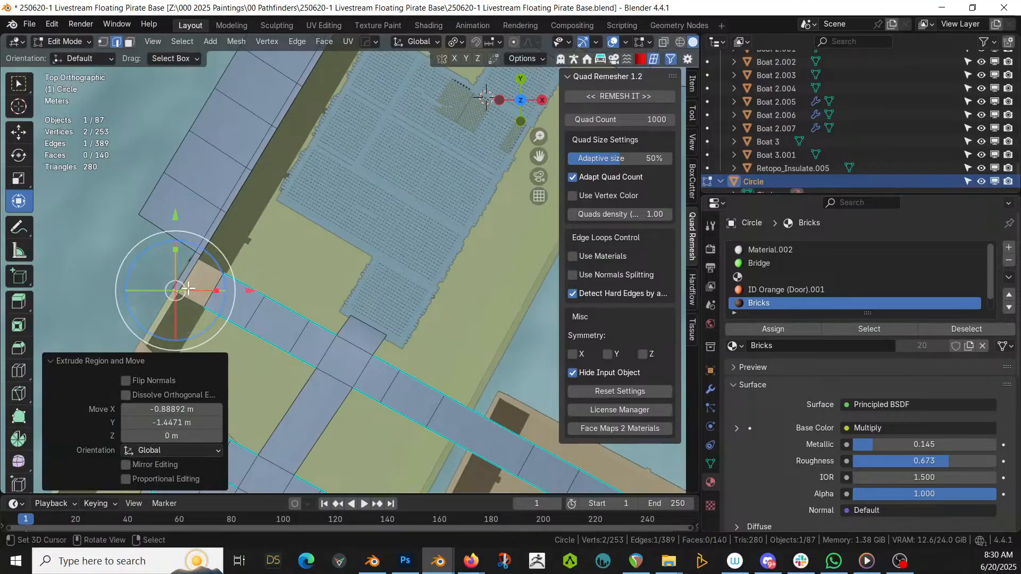
Fill a face between the extruded rim strip end edge and the adjacent walkway's end edge
drag(176, 290, 190, 274)
shift+click(215, 291)
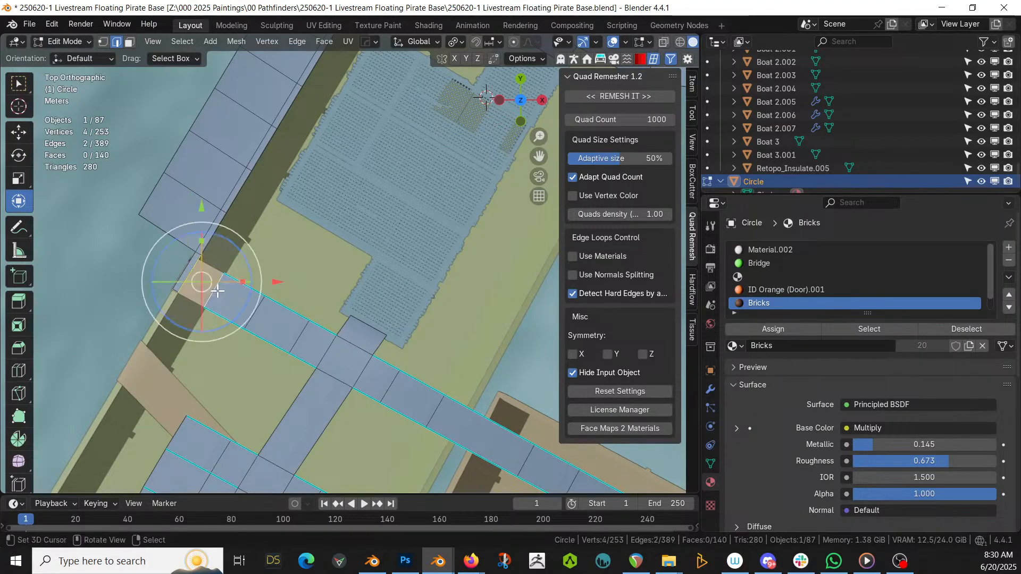
key(f)
middle_drag(217, 288, 321, 201)
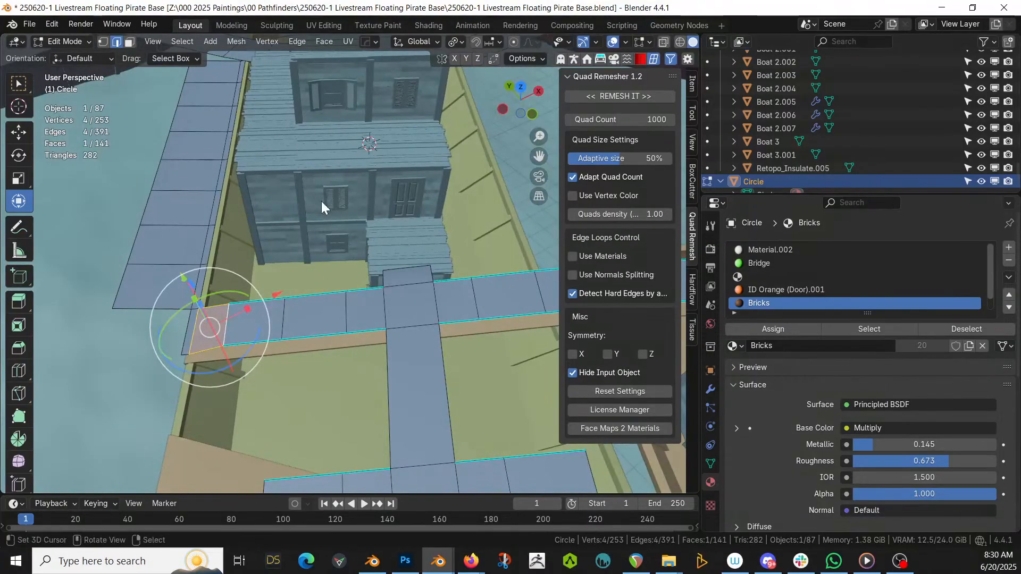
key(Tab)
middle_drag(250, 286, 333, 286)
scroll(333, 286, down, 1)
key(Tab)
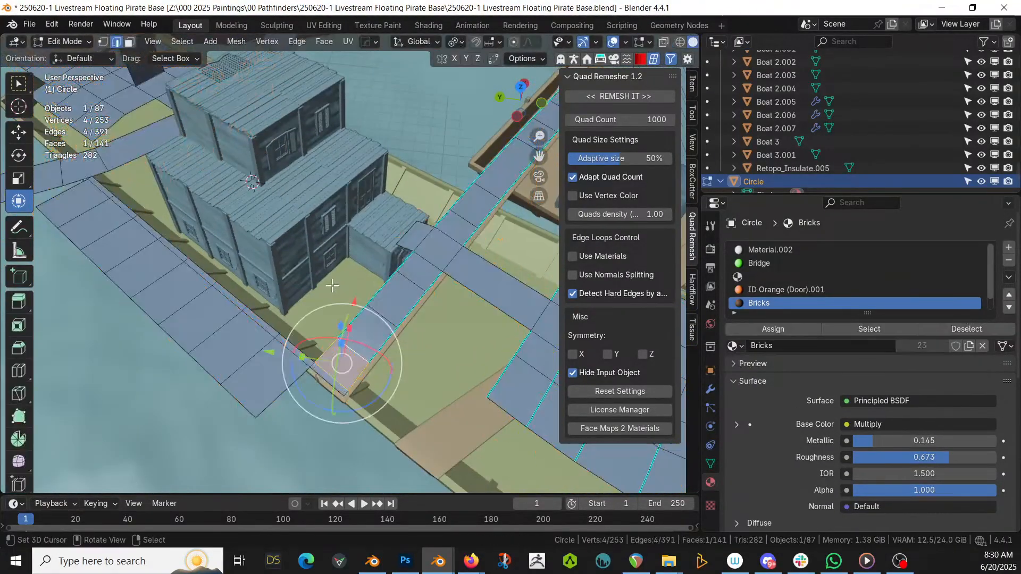
Fill the triangular gap between the deck strip's rim end and the inner corner of the adjoining walkway
scroll(327, 340, up, 1)
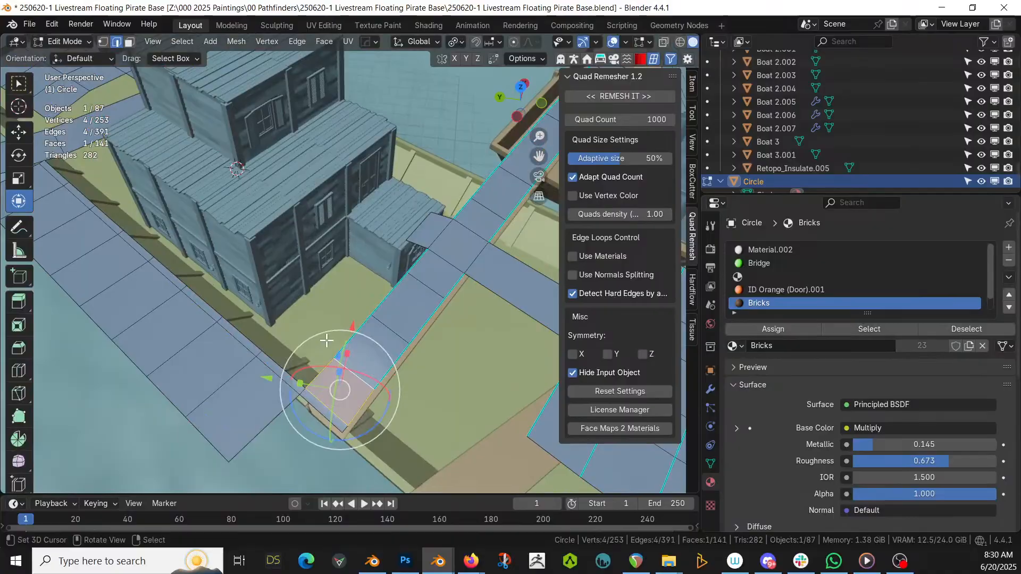
click(283, 366)
shift+click(320, 366)
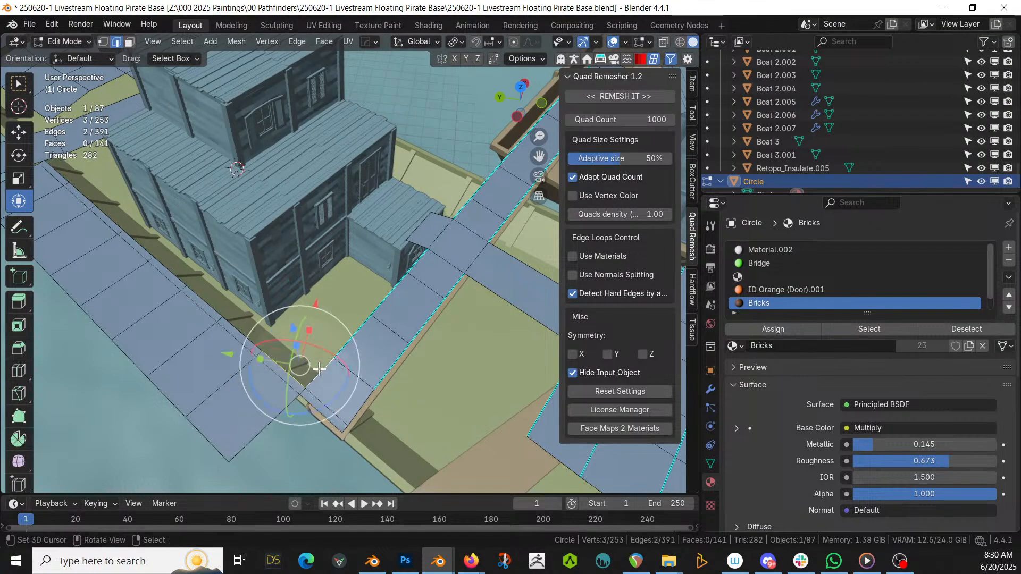
key(f)
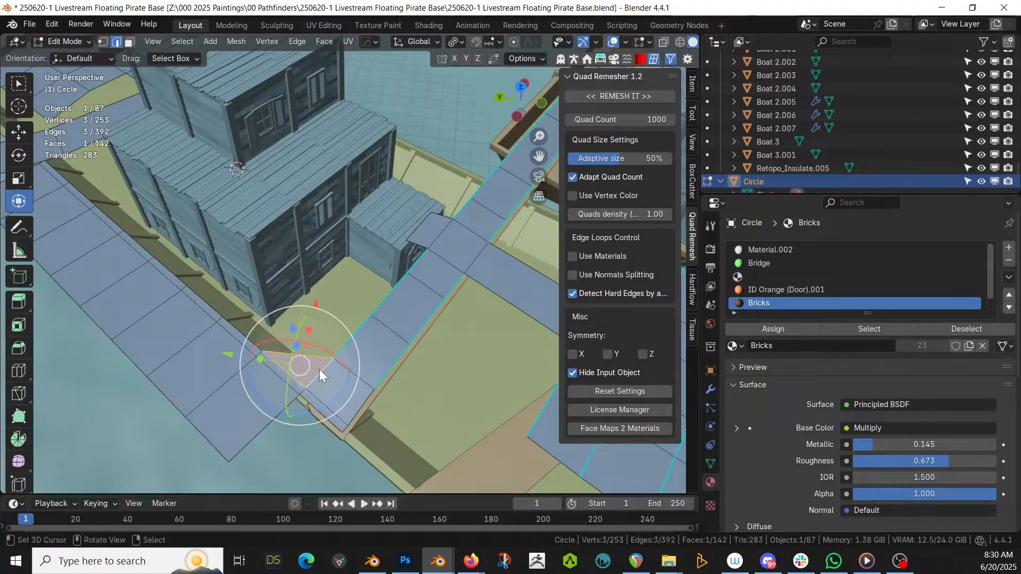
key(Tab)
middle_drag(319, 369, 383, 391)
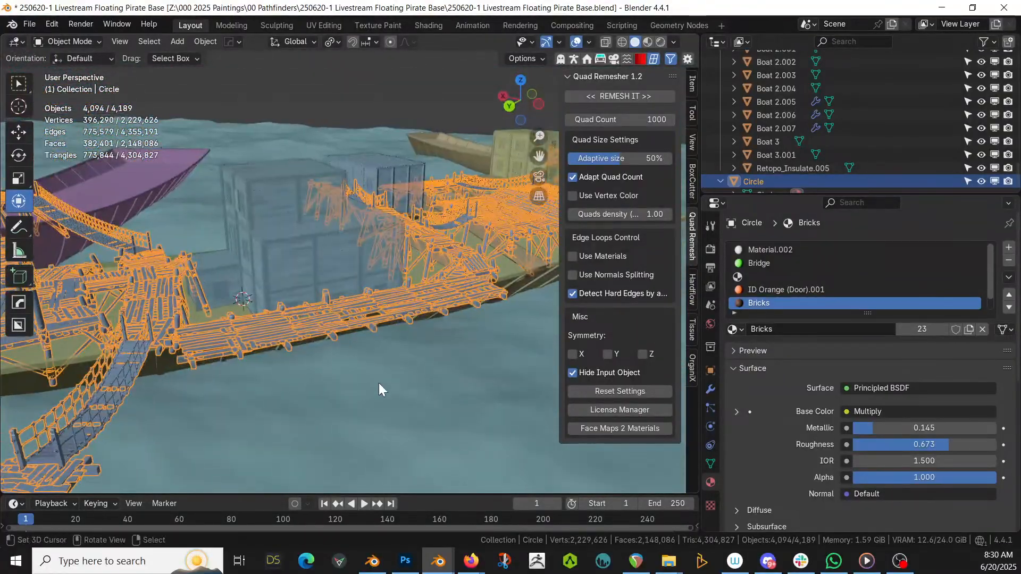
Add one centred loop cut across the walkway segment at the deck strip's other end and fill a face from its half edge to the strip's rim
key(Tab)
middle_drag(188, 343, 278, 328)
scroll(280, 333, up, 2)
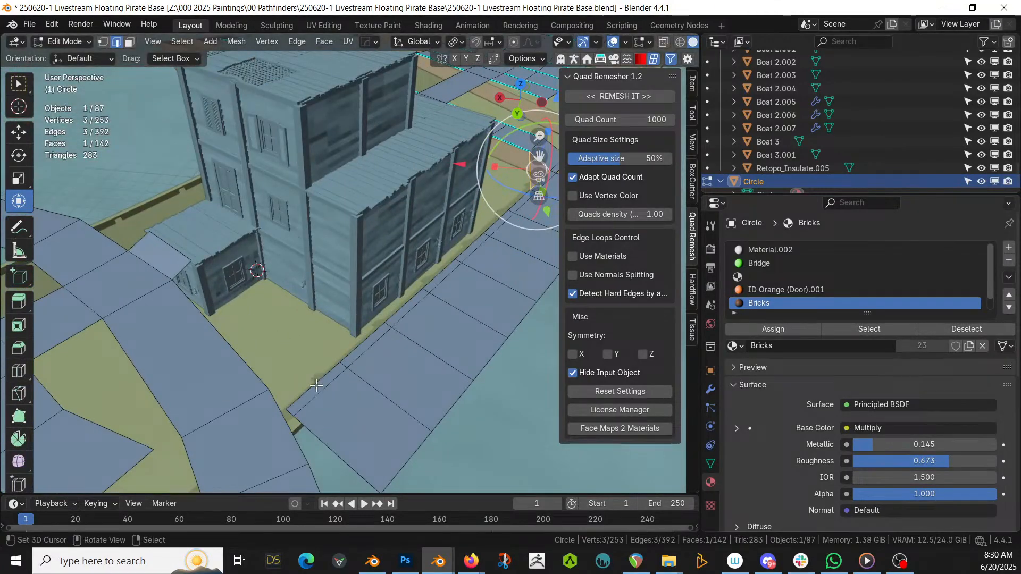
click(239, 359)
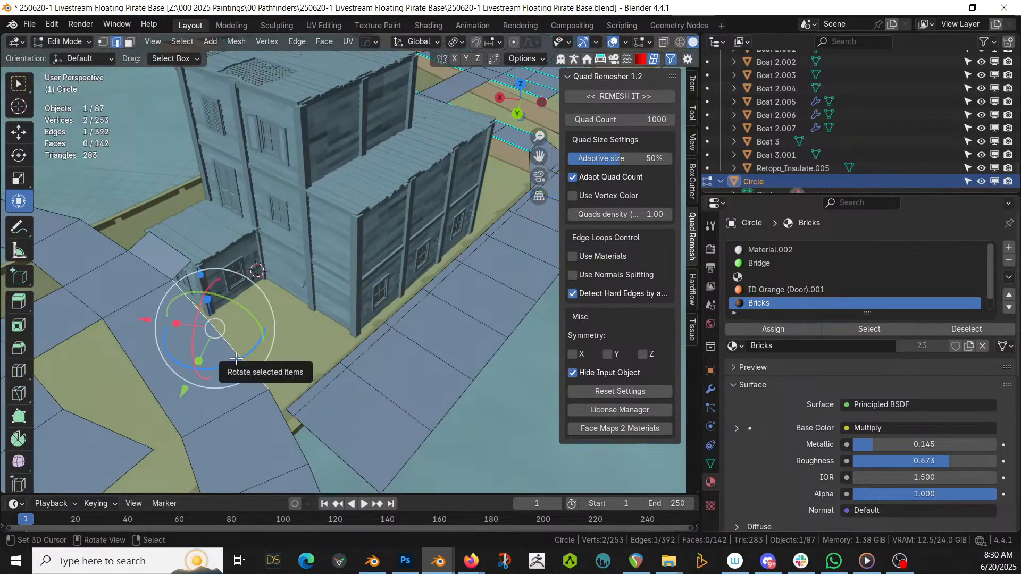
key(ctrl+r)
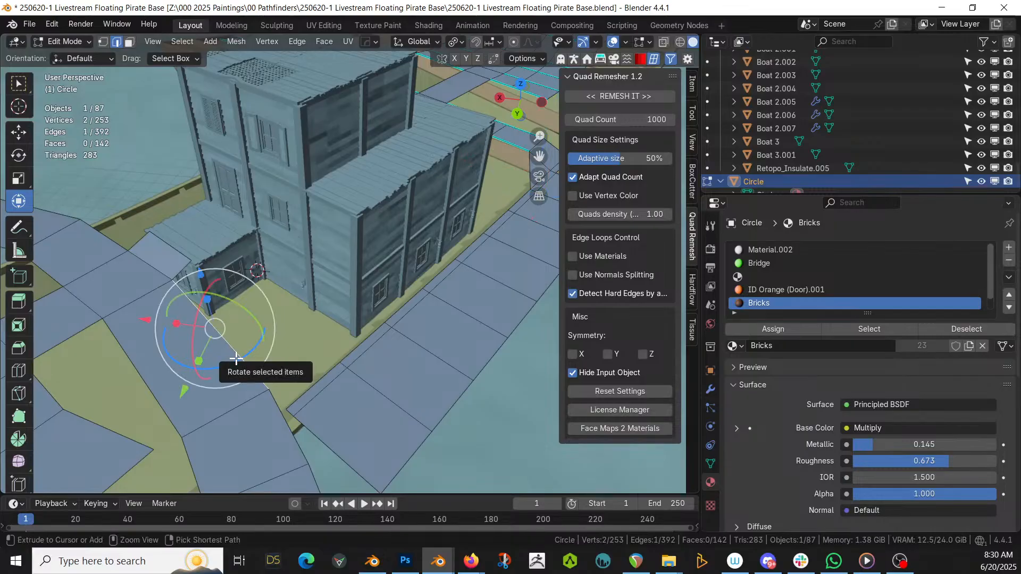
click(237, 359)
click(236, 359)
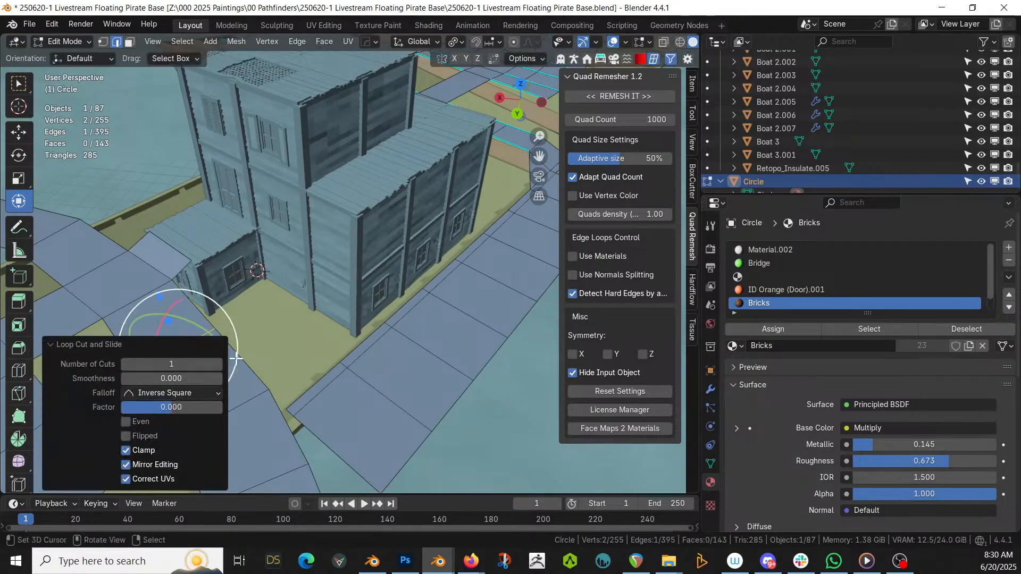
click(239, 355)
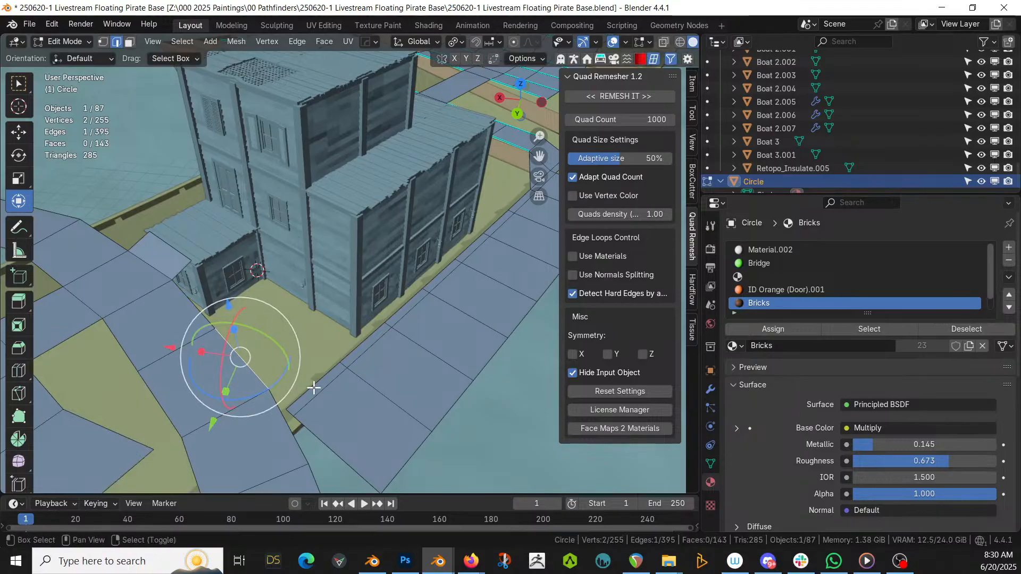
key(f)
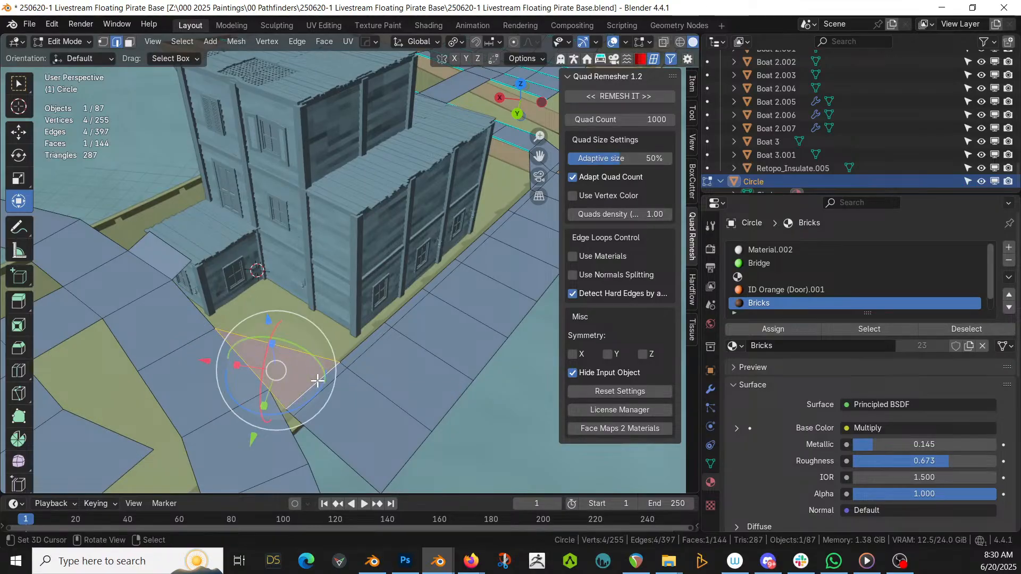
Subdivide the new corner face's open edge and move its midpoint vertex about 0.12 m in X and -1.28 m in Y towards the house
click(290, 349)
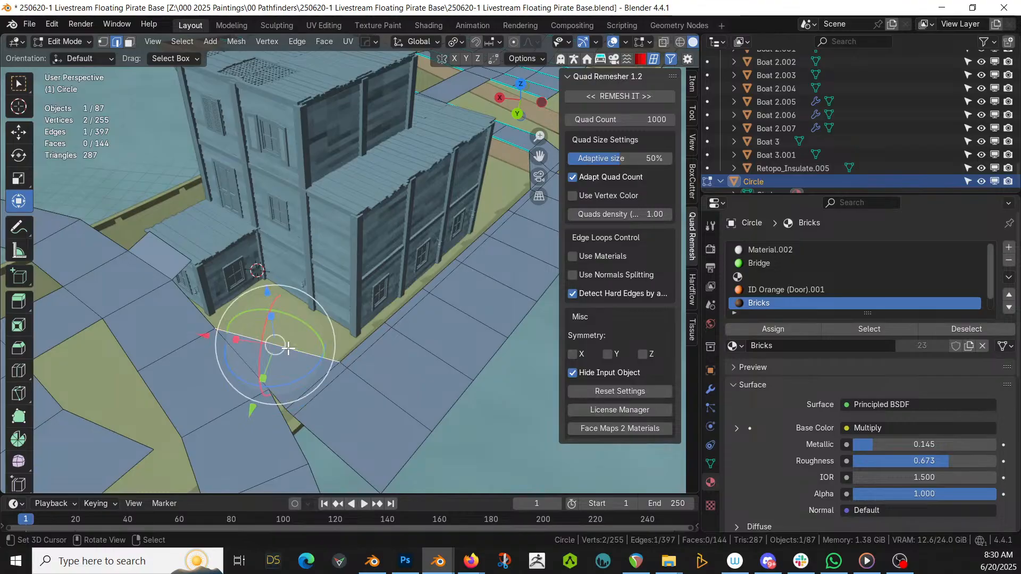
key(ctrl+r)
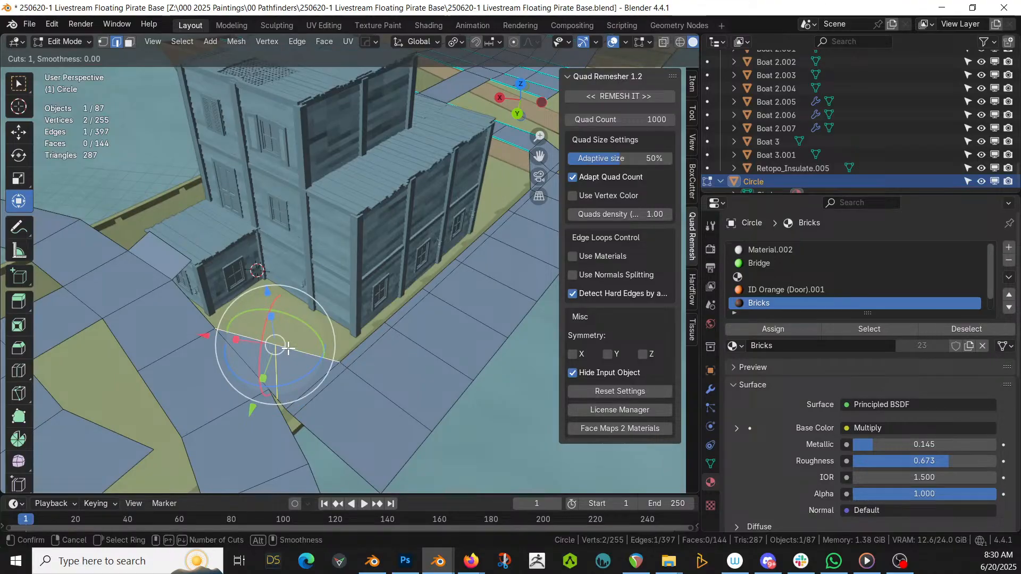
key(Escape)
key(ctrl+e)
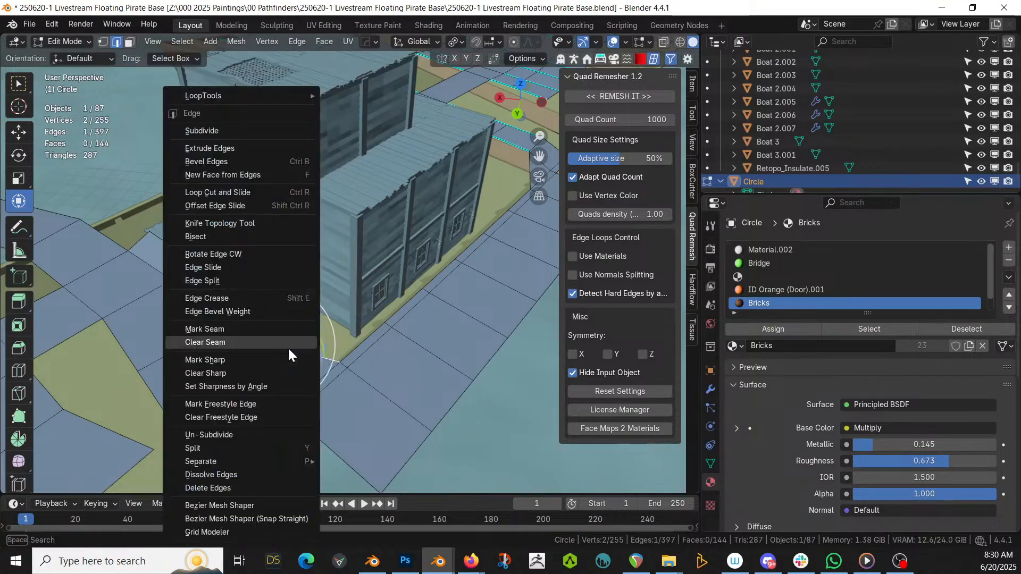
click(232, 131)
key(1)
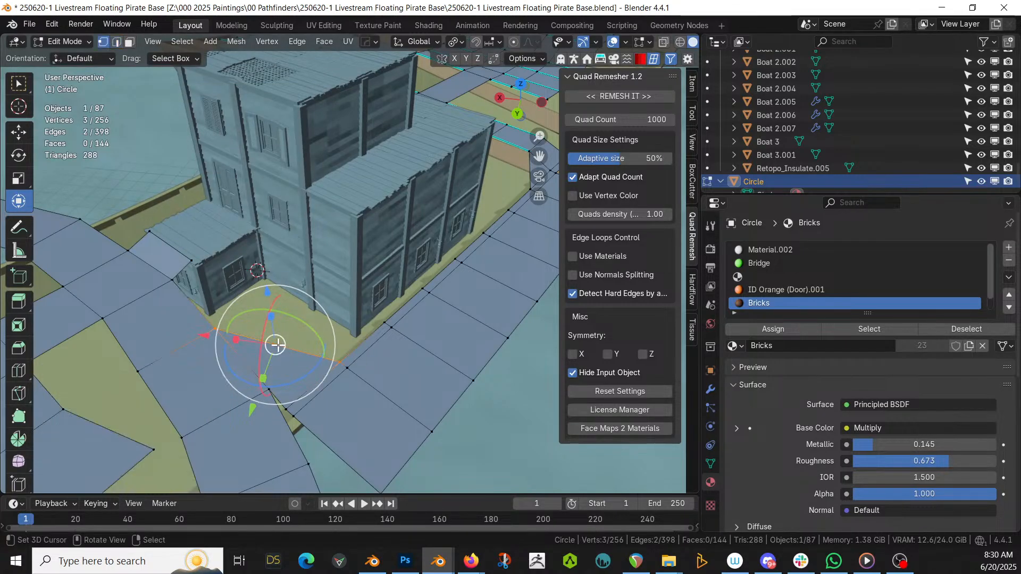
key(KP_7)
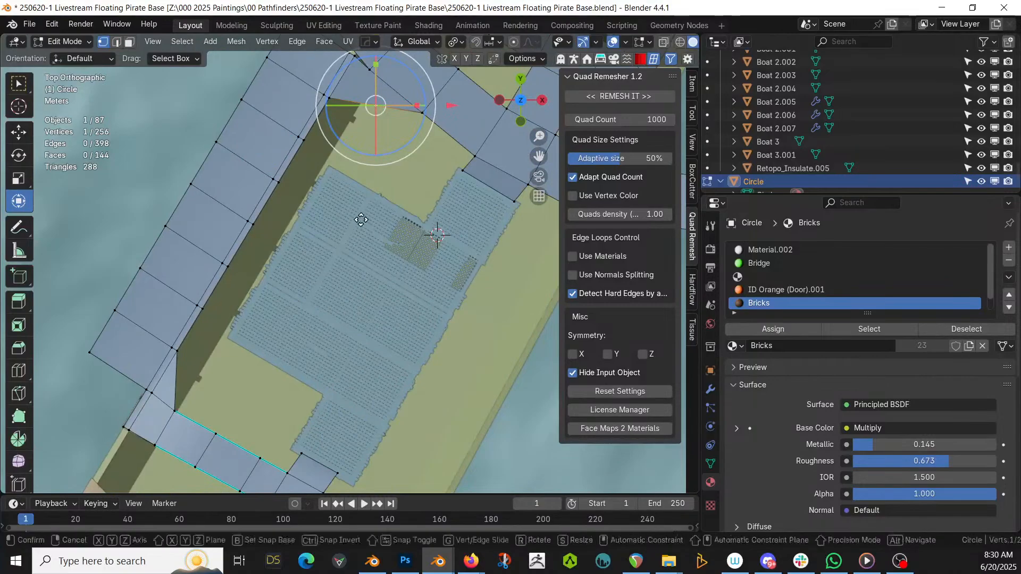
key(g)
click(365, 253)
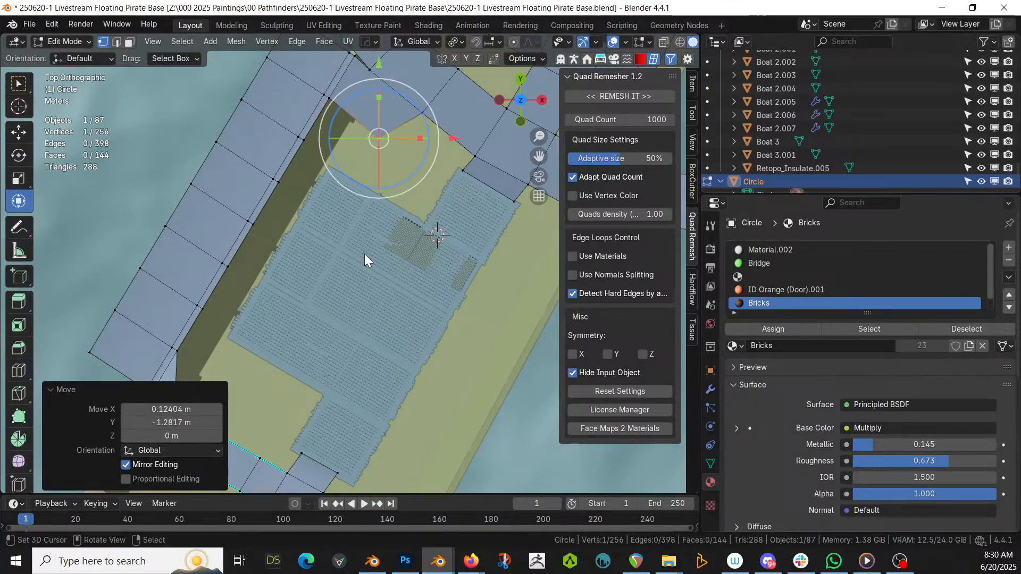
Return to Object Mode to inspect the generated planks along the hull, and save the Blender file
key(Tab)
middle_drag(365, 254, 569, 171)
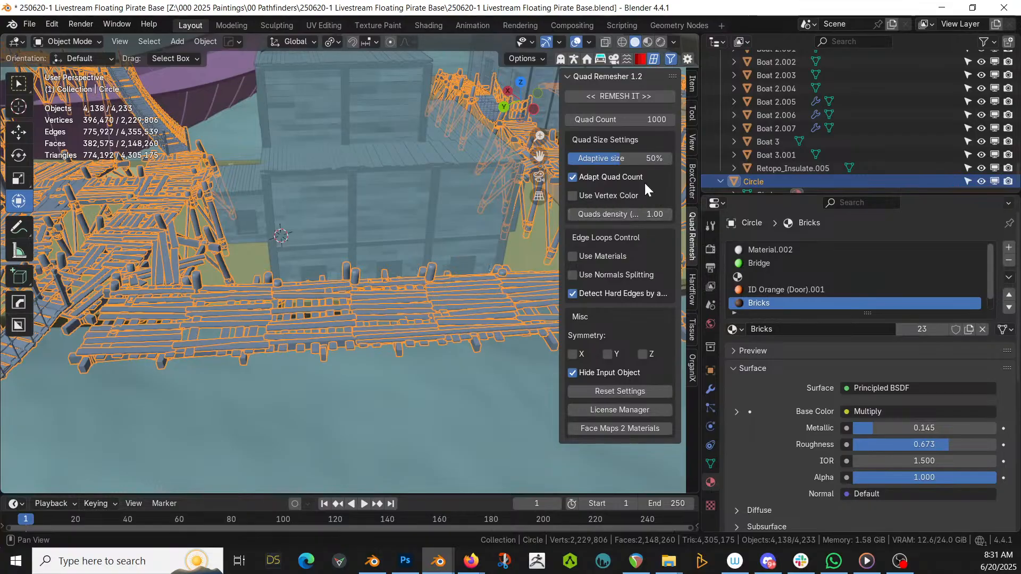
shift+middle_drag(540, 212, 205, 215)
key(ctrl+s)
scroll(423, 316, down, 6)
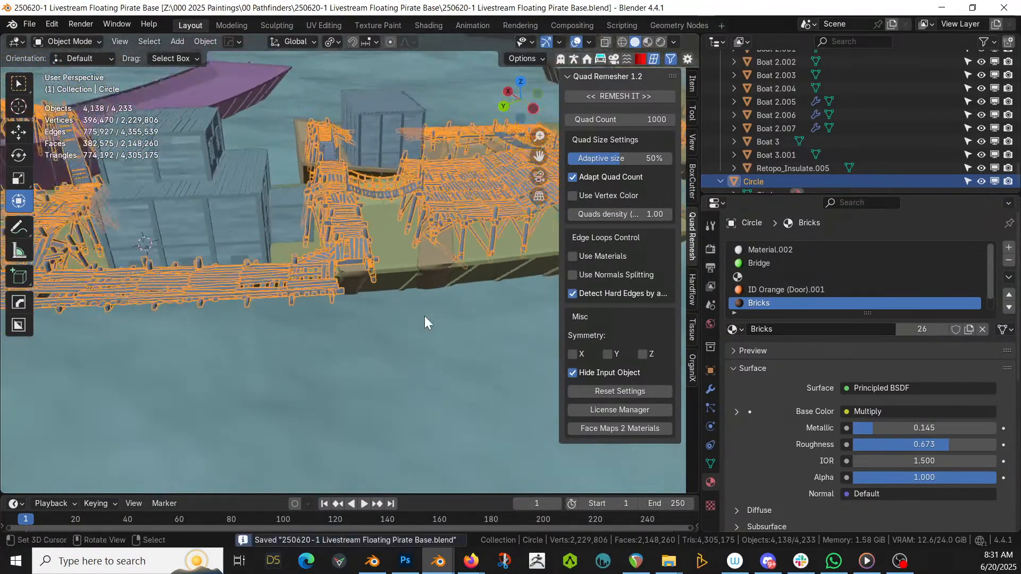
scroll(424, 316, up, 5)
middle_drag(489, 302, 450, 316)
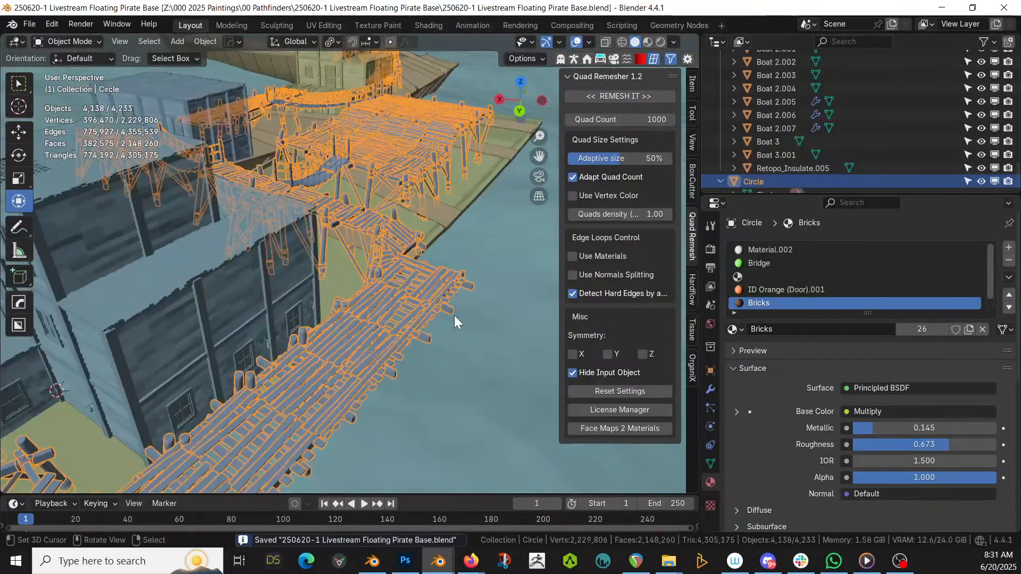
Select the tall house beside the deck strip and turn on Original Geometry in its _HouseCraft_ modifier
key(Tab)
middle_drag(338, 344, 355, 338)
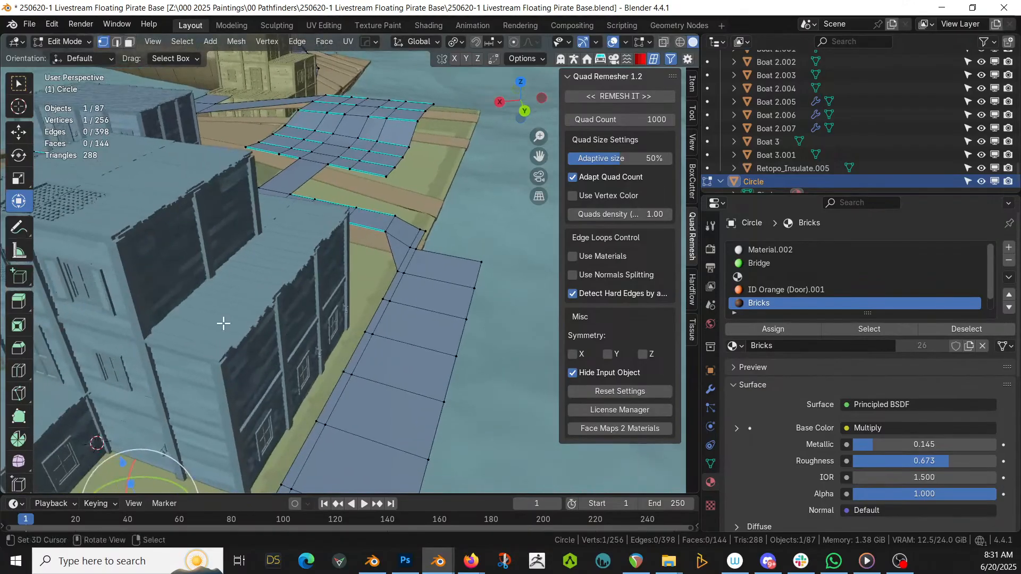
key(Tab)
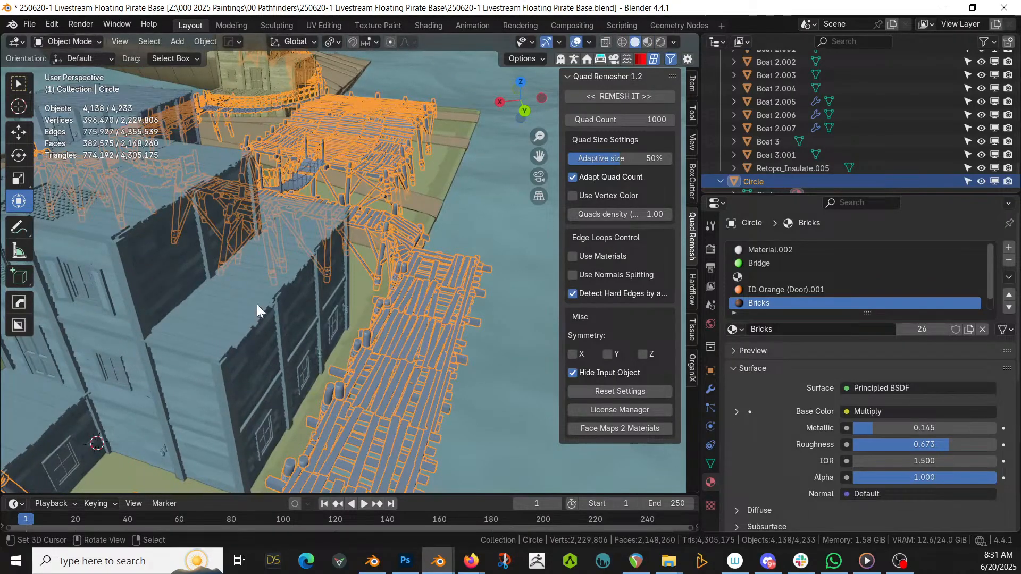
click(242, 308)
key(Tab)
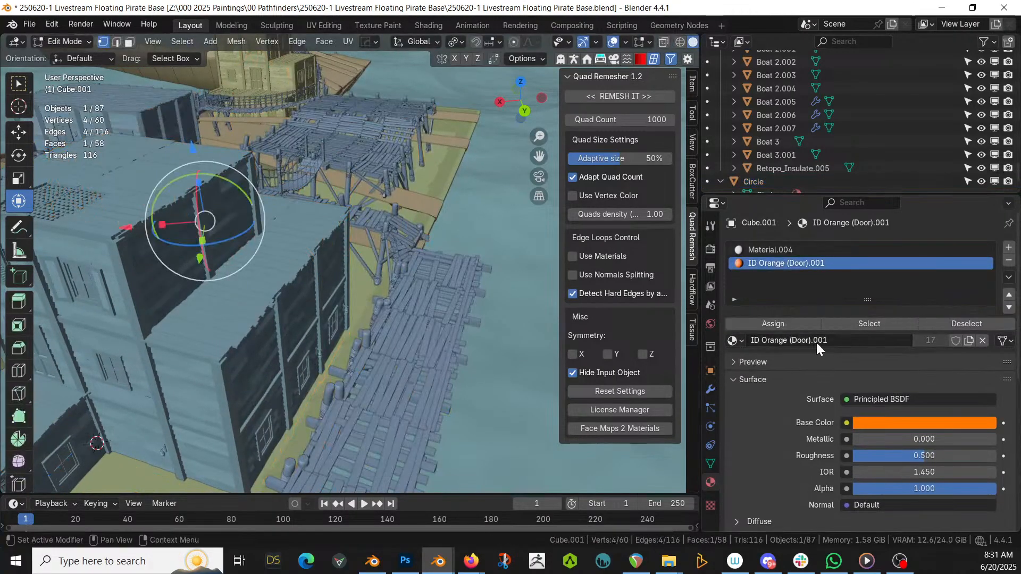
click(710, 389)
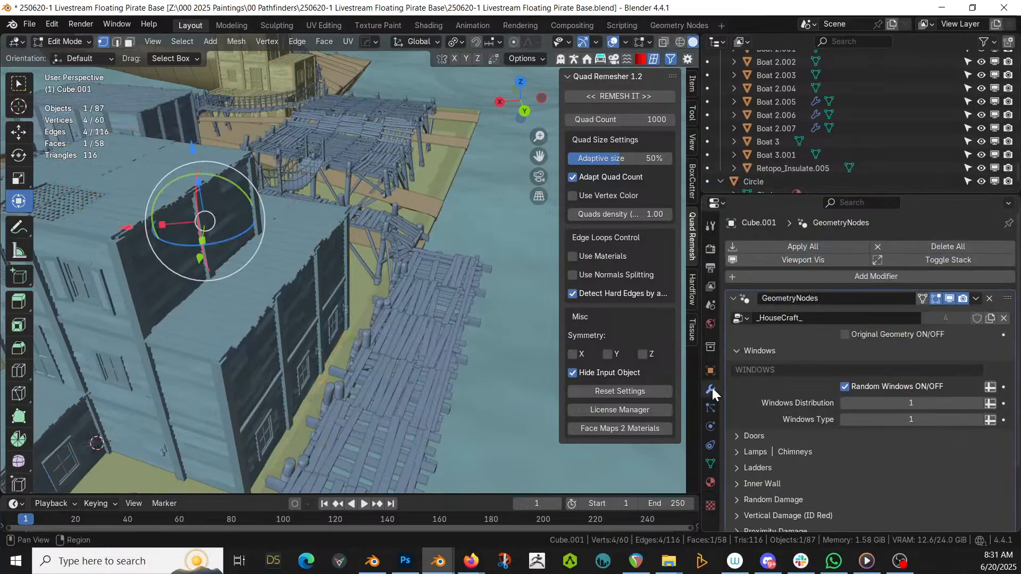
click(844, 335)
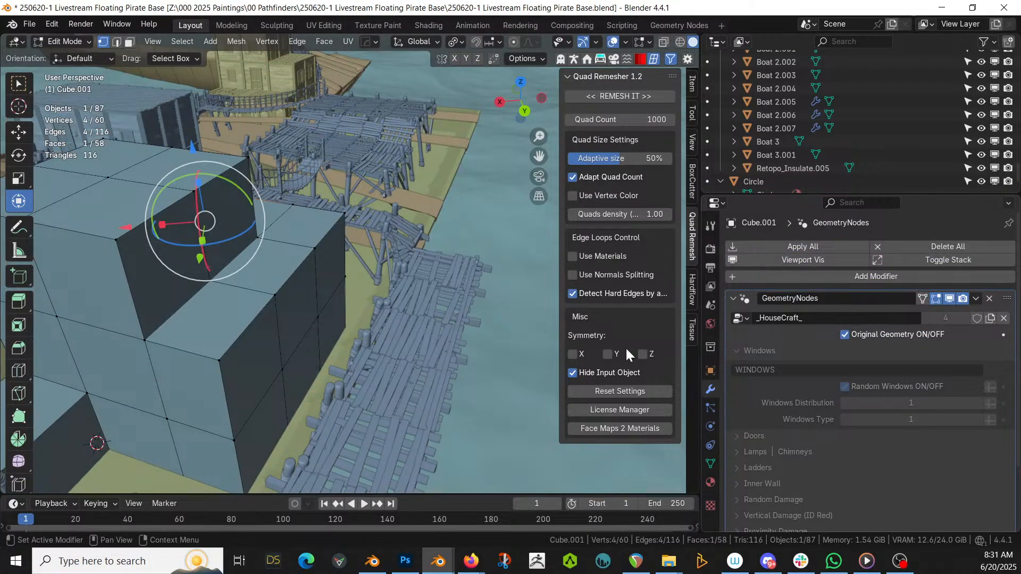
Duplicate the three faces of the house's lower roof ledge in place and separate them into their own object
click(212, 330)
shift+click(259, 254)
shift+click(314, 234)
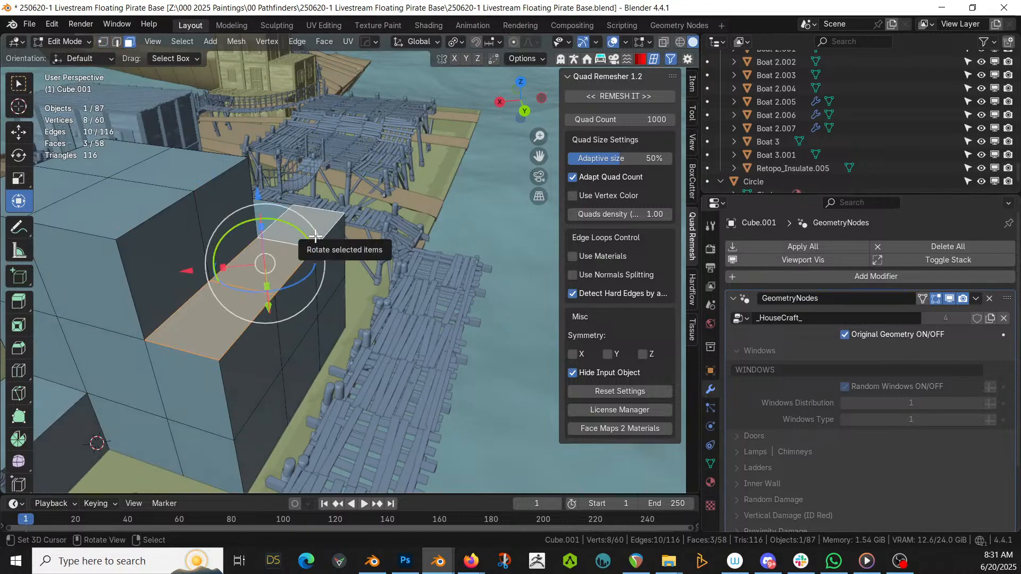
key(shift+d)
right_click(315, 236)
key(p)
click(315, 235)
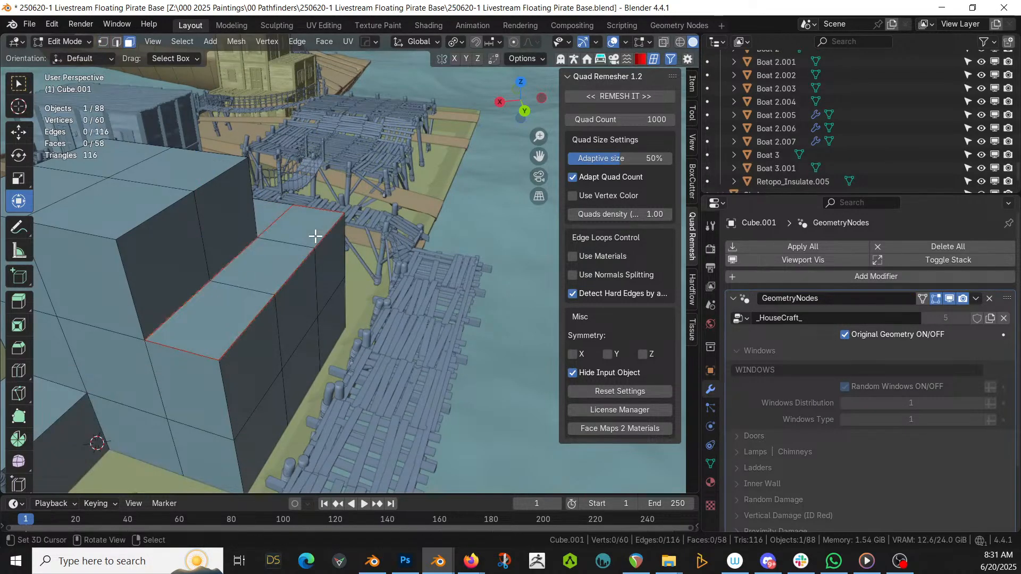
Join the separated roof ledge strip into the generated wooden walkway object
key(Tab)
click(203, 321)
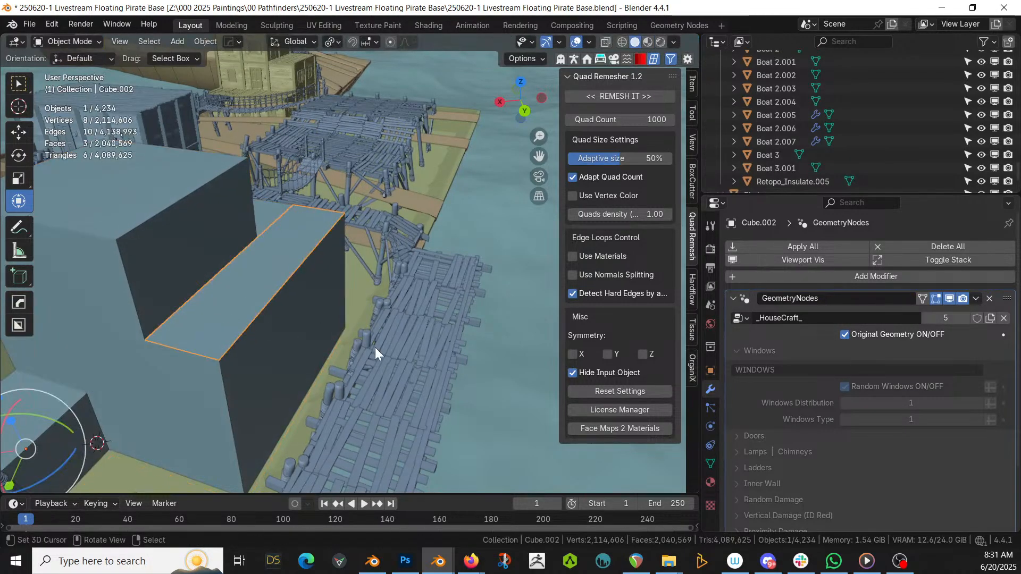
key(alt+h)
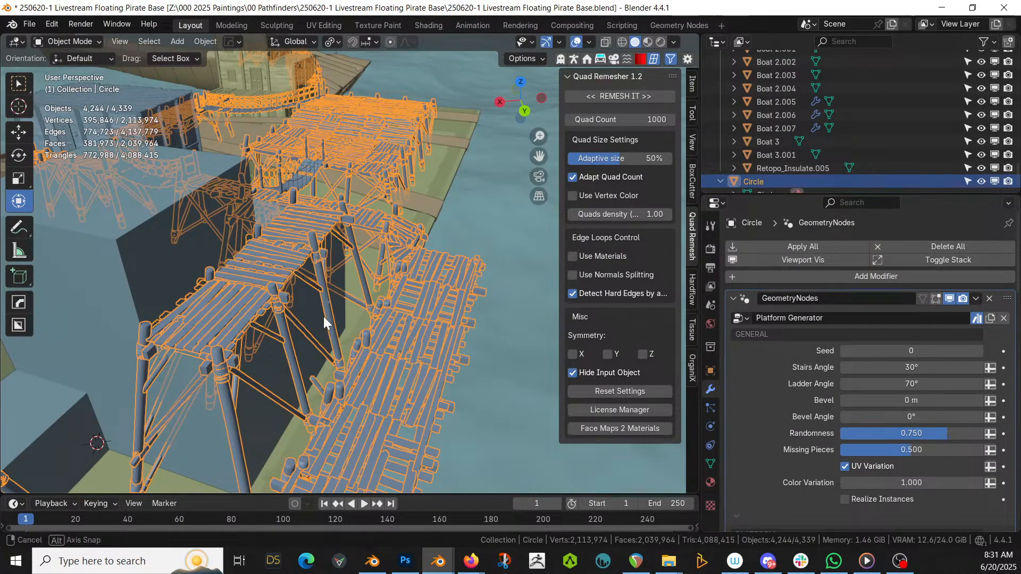
middle_drag(324, 317, 303, 318)
Fill a sloping face between the roof strip's middle outer edge and the deck strip's inner rim edge below
key(Tab)
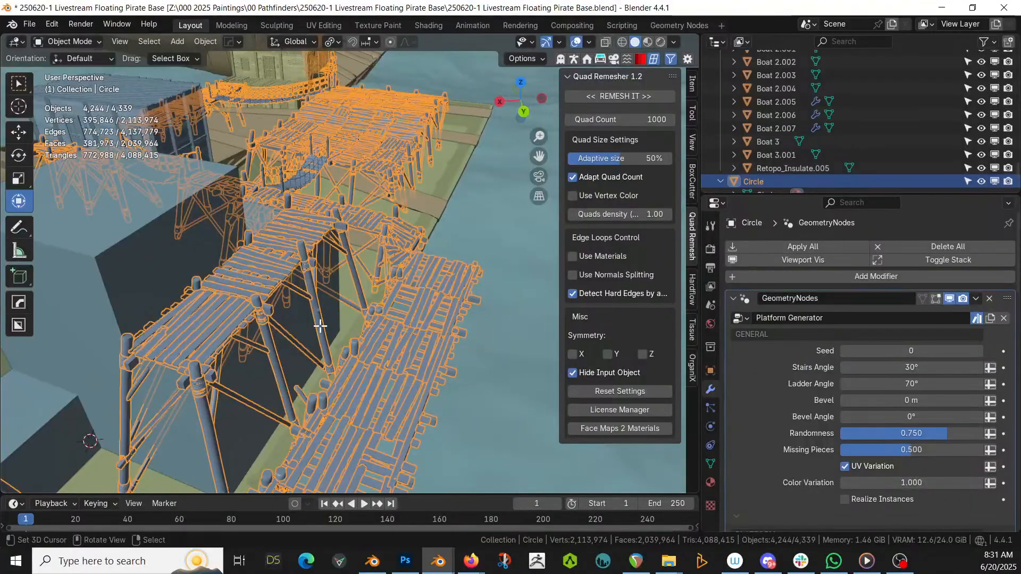
middle_drag(316, 327, 323, 356)
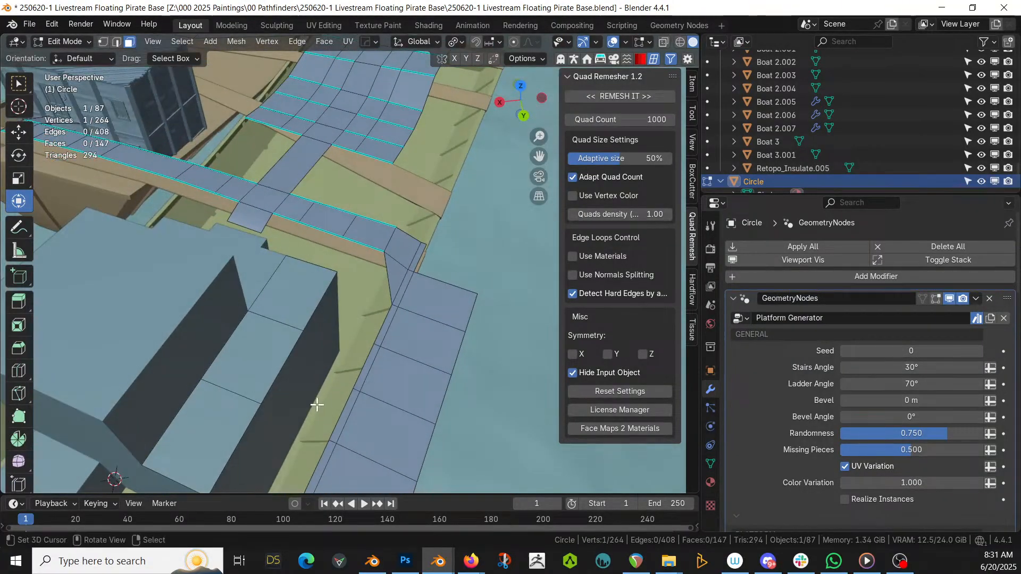
right_click(277, 364)
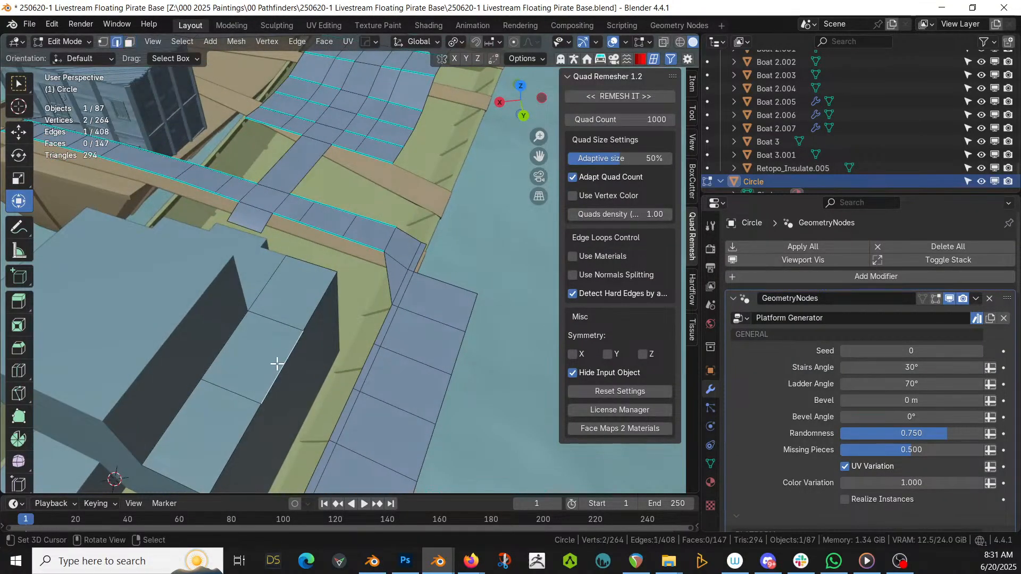
shift+right_click(337, 426)
key(f)
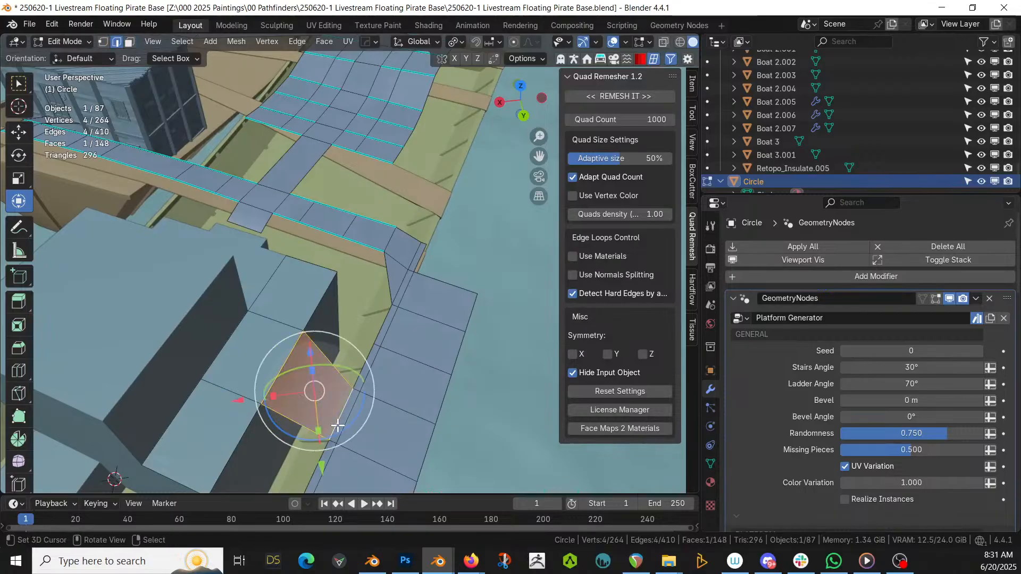
Finish editing the walkway mesh and turn off Original Geometry in the tall house's _HouseCraft_ modifier
key(Tab)
middle_drag(366, 395, 369, 337)
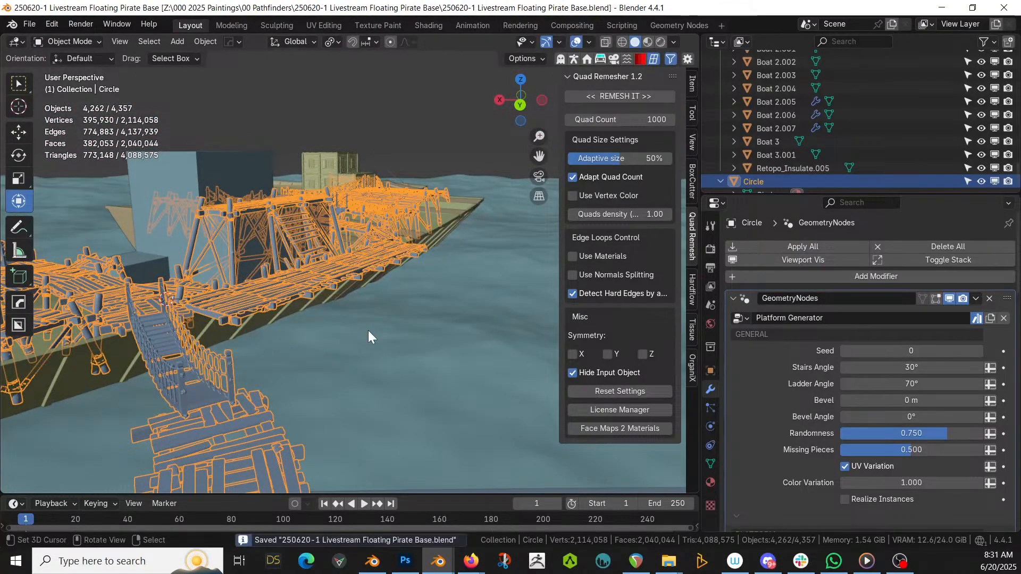
click(178, 168)
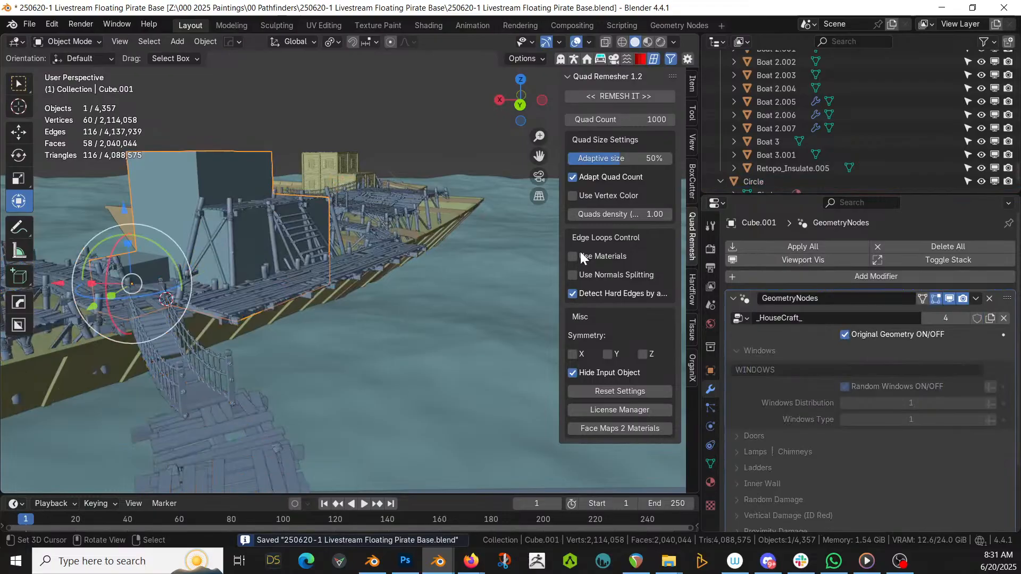
click(846, 333)
Examine the whole floating base, checking the tall house, the ring walkway and the surrounding boats from several angles
middle_drag(320, 326, 253, 346)
middle_drag(196, 333, 678, 360)
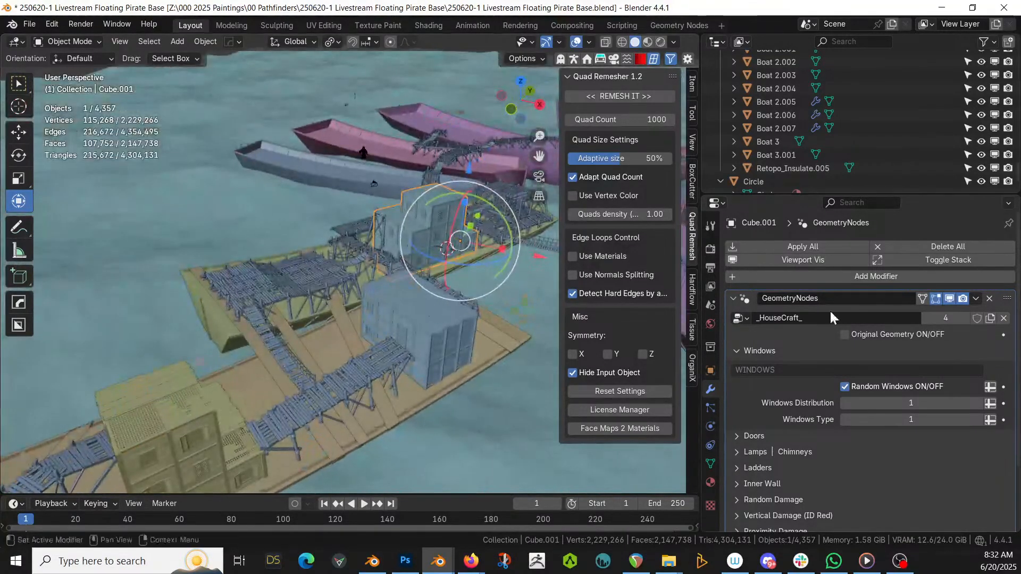
scroll(832, 315, down, 1)
scroll(466, 276, down, 3)
shift+middle_drag(451, 300, 325, 350)
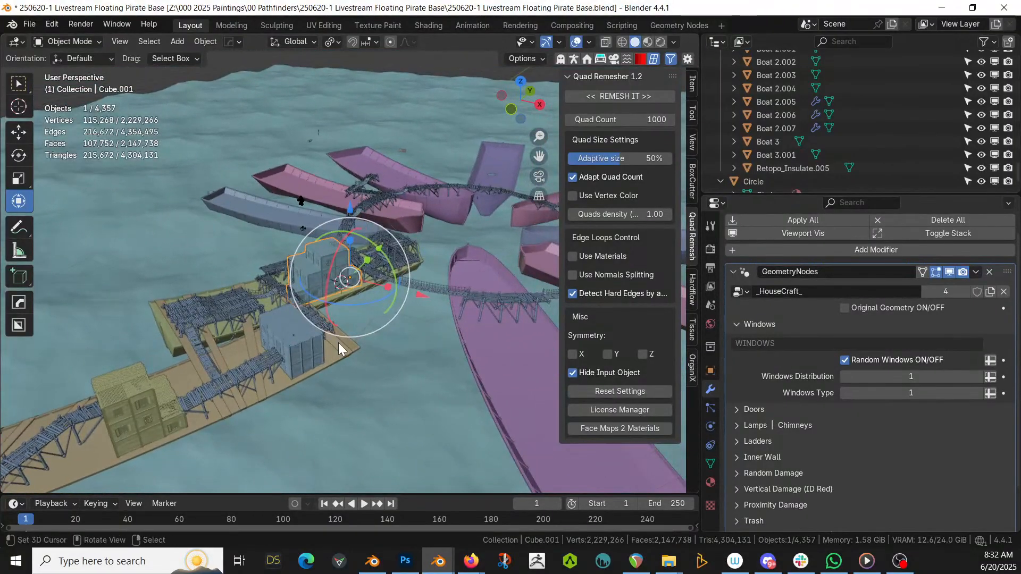
scroll(372, 336, up, 2)
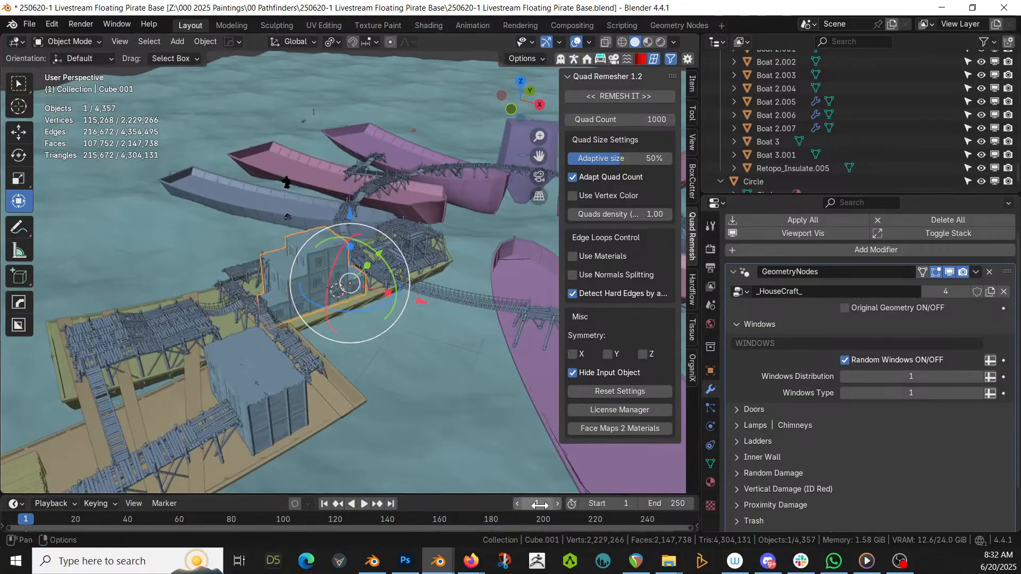
middle_drag(363, 301, 221, 442)
scroll(266, 415, up, 4)
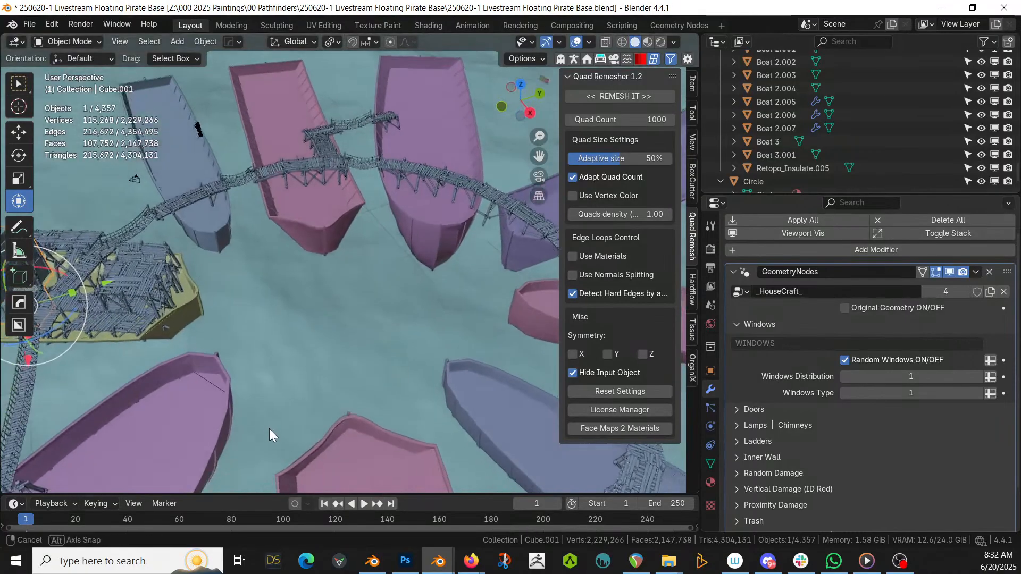
scroll(268, 430, down, 6)
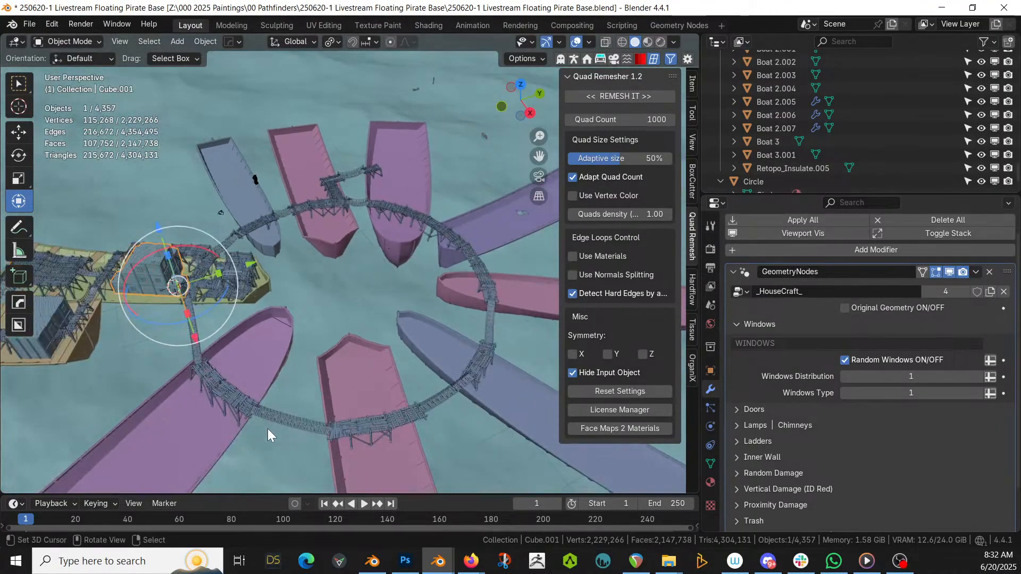
scroll(268, 428, down, 2)
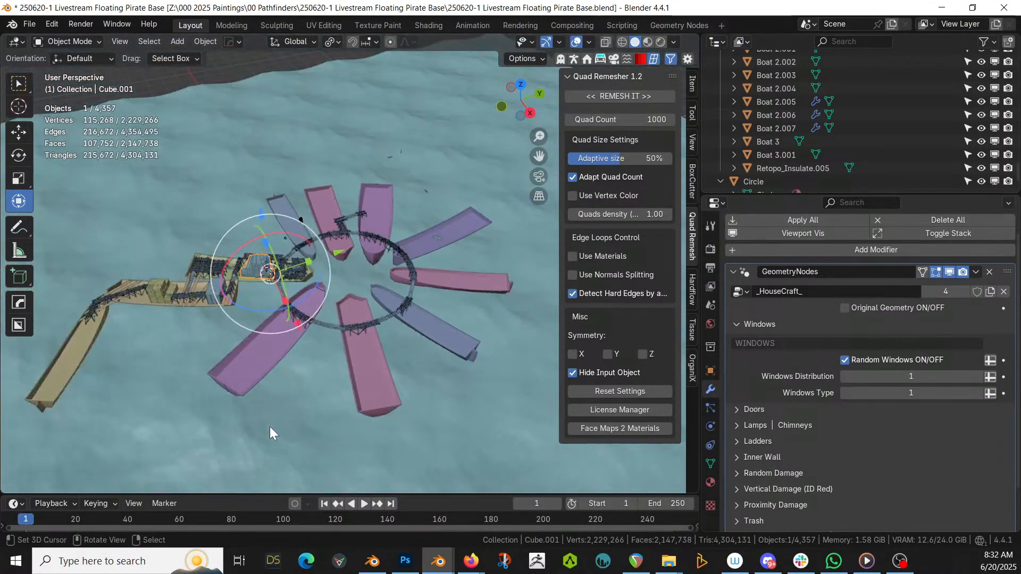
scroll(305, 388, up, 5)
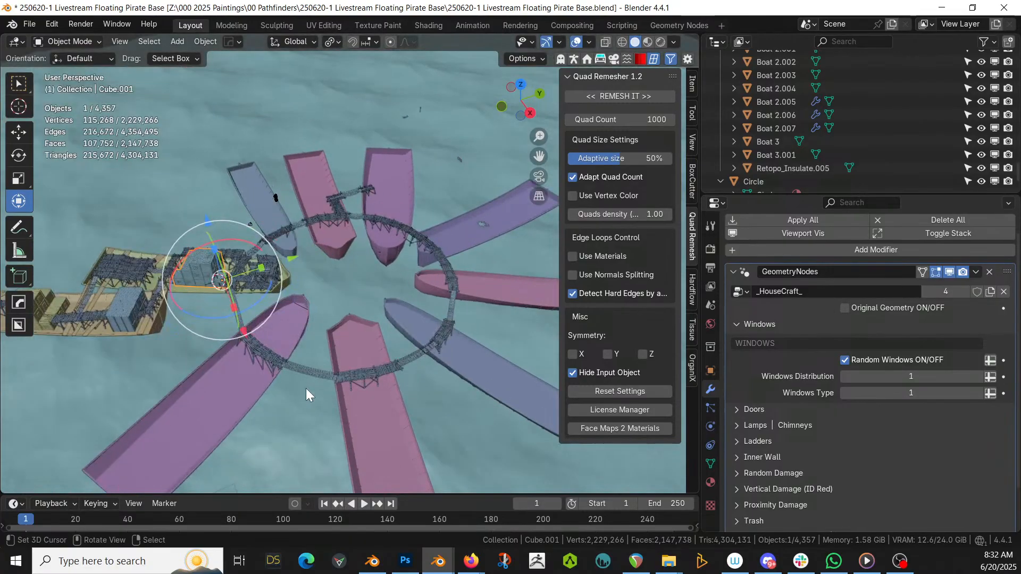
scroll(301, 379, up, 2)
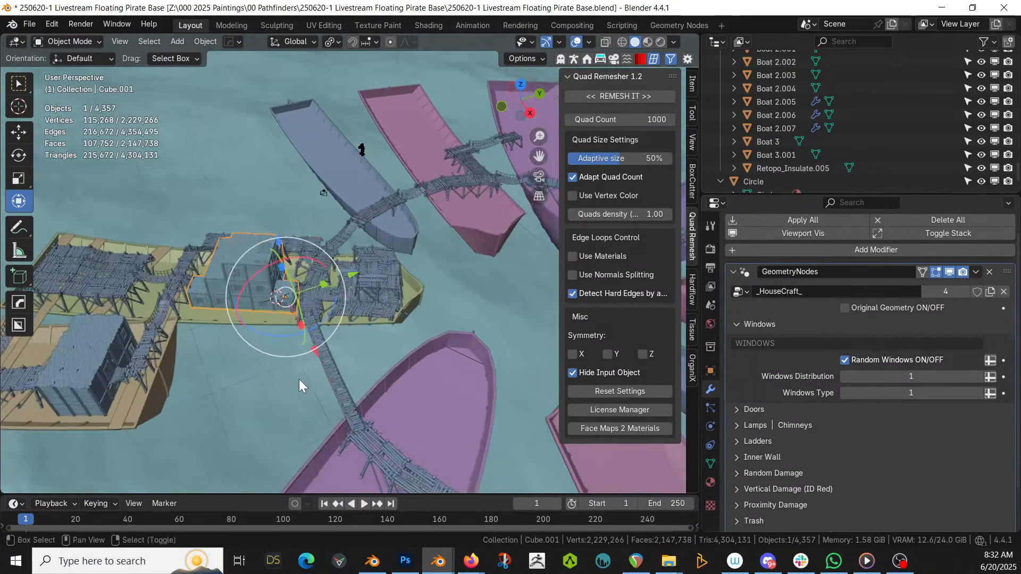
shift+middle_drag(299, 379, 422, 341)
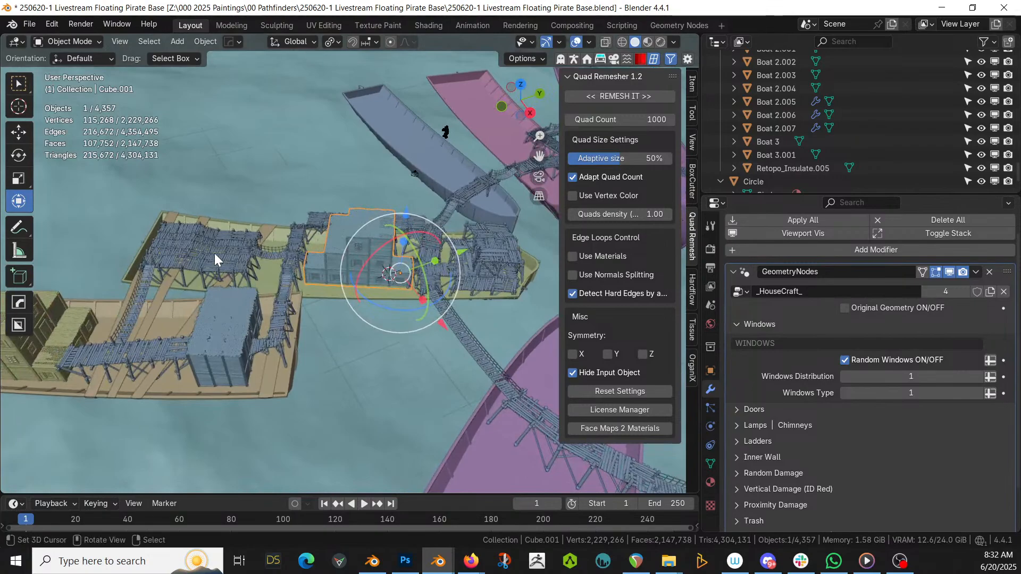
Open the box-shaped house beside the walkway for mesh editing and turn on Original Geometry in its _HouseCraft_ modifier
middle_drag(215, 253, 416, 288)
scroll(388, 365, up, 2)
click(409, 286)
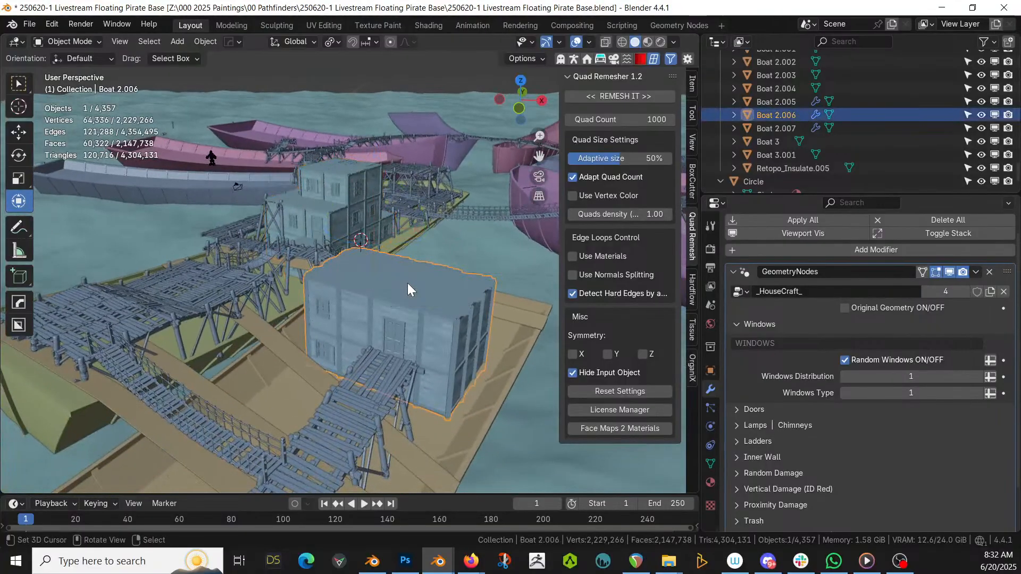
key(Tab)
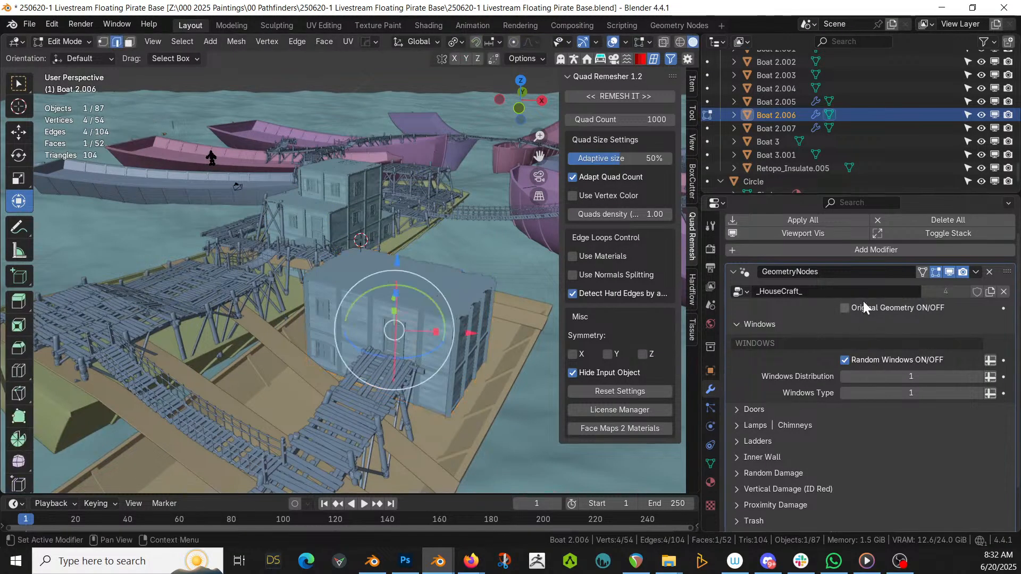
click(847, 310)
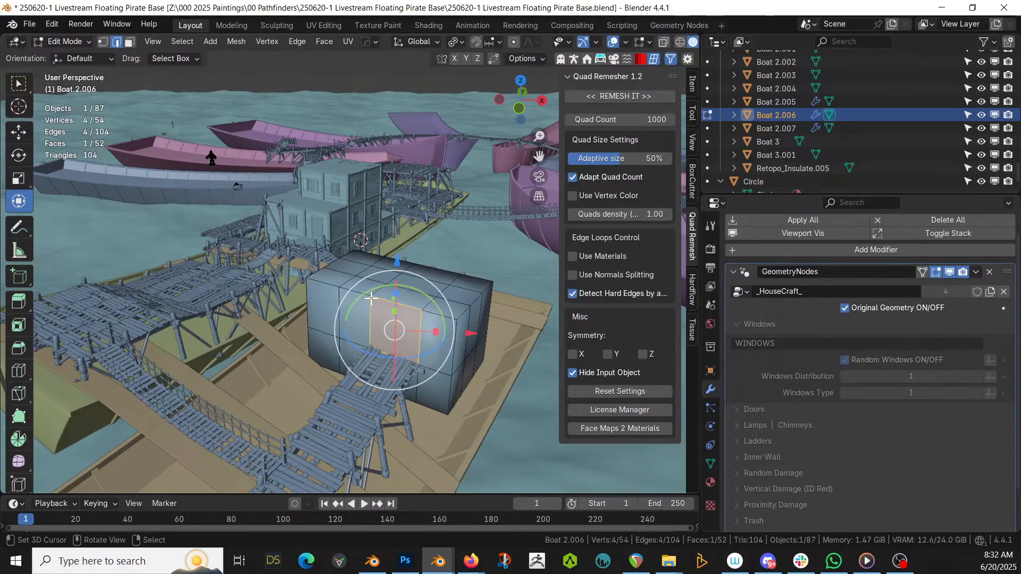
Select all coplanar roof faces of the box-shaped house, duplicate them in place and separate the copy into its own object
key(3)
click(330, 286)
shift+click(371, 281)
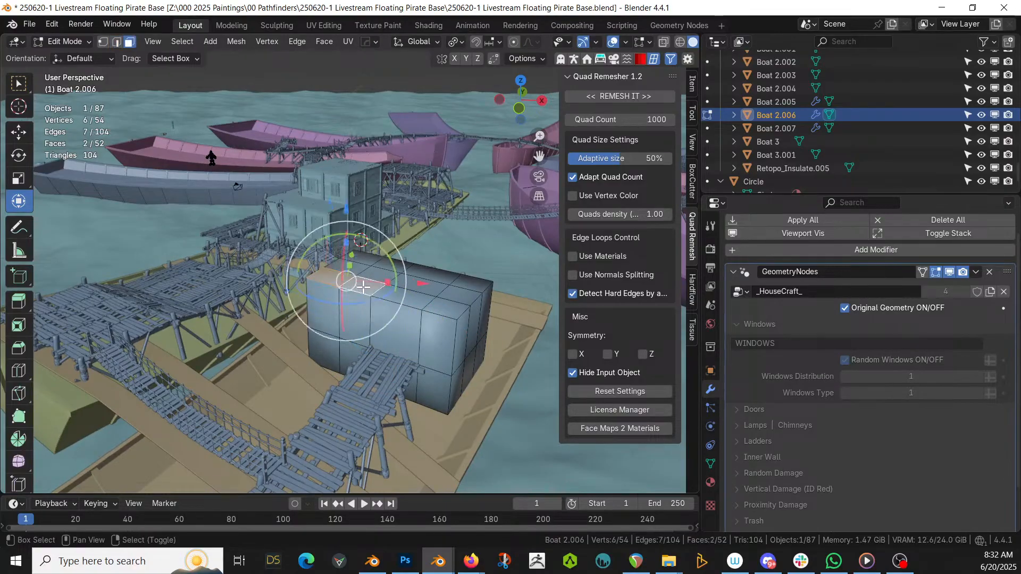
key(shift+g)
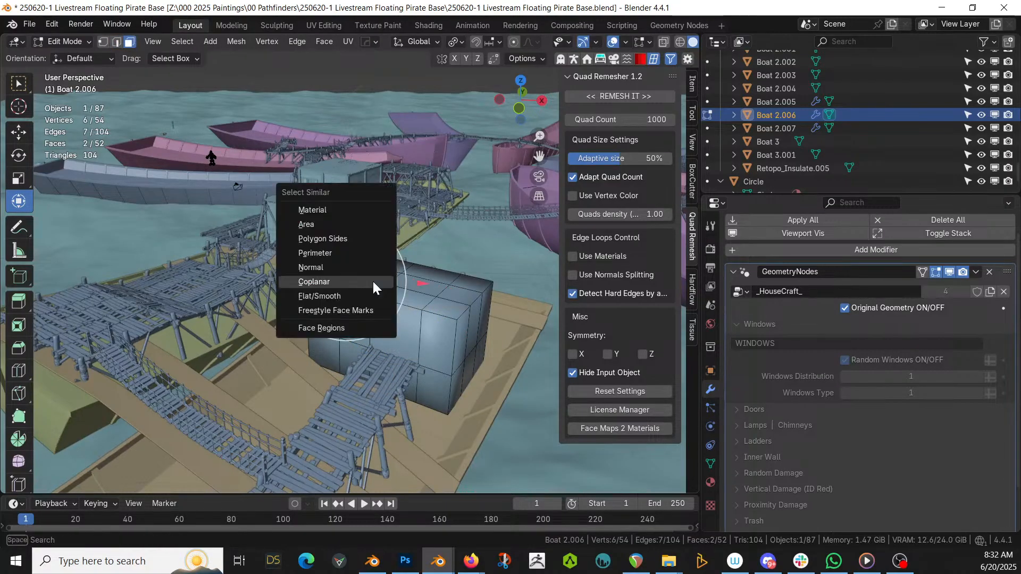
click(374, 284)
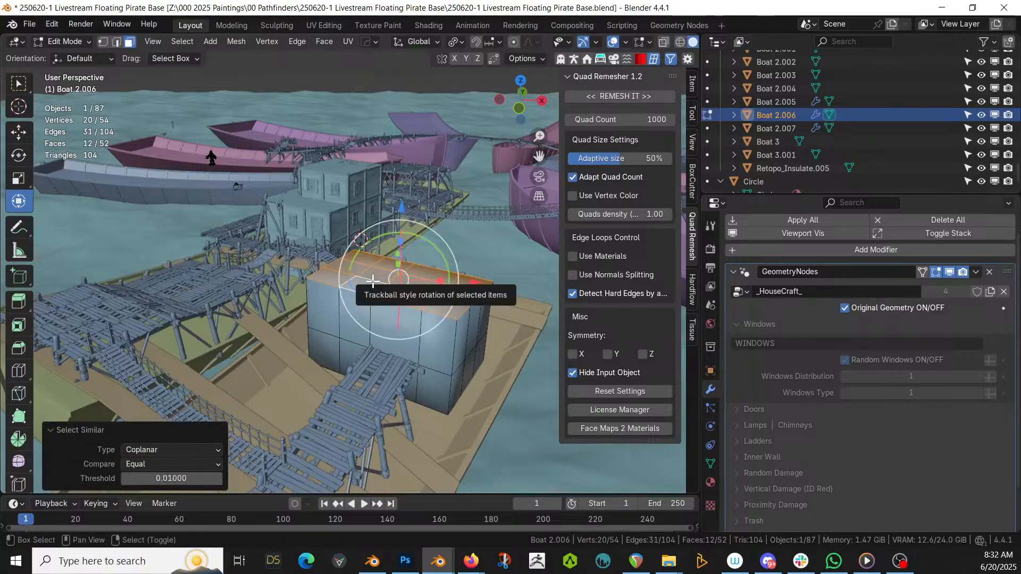
key(shift+d)
key(Escape)
key(p)
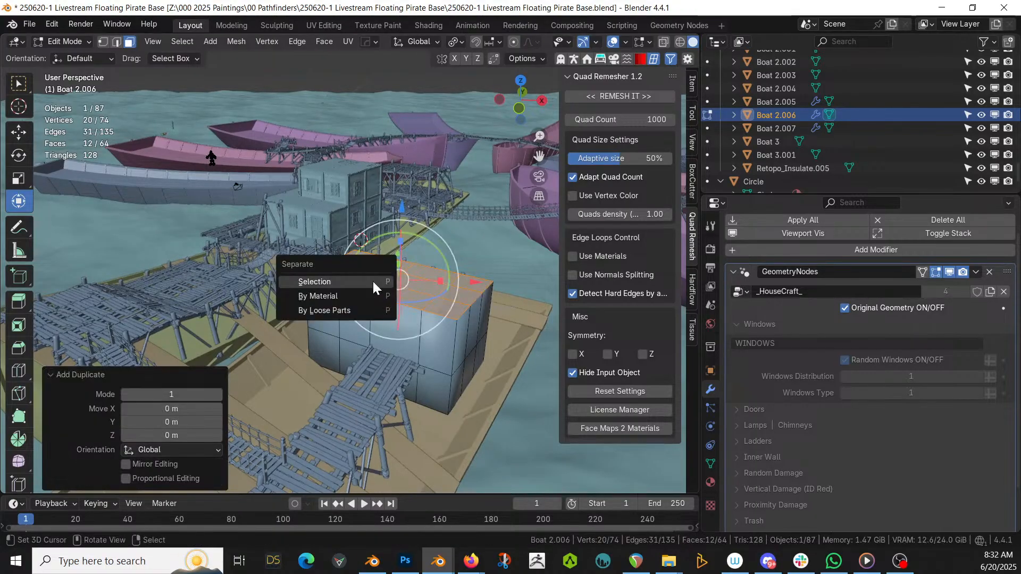
click(372, 281)
key(Tab)
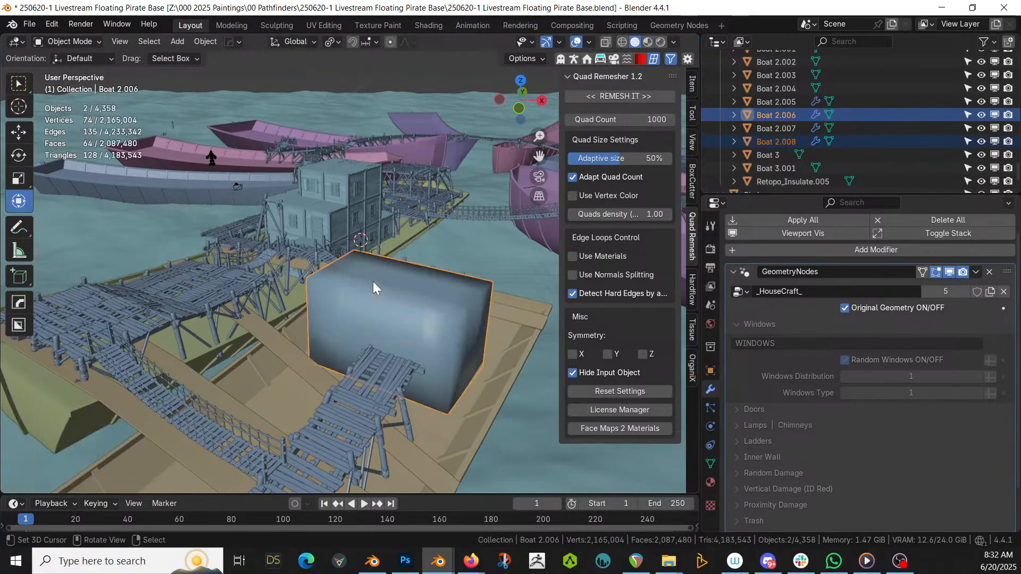
Raise the separated roof plane slightly along Z above the box-shaped house and join it into the generated wooden walkway object
click(364, 282)
key(g)
key(z)
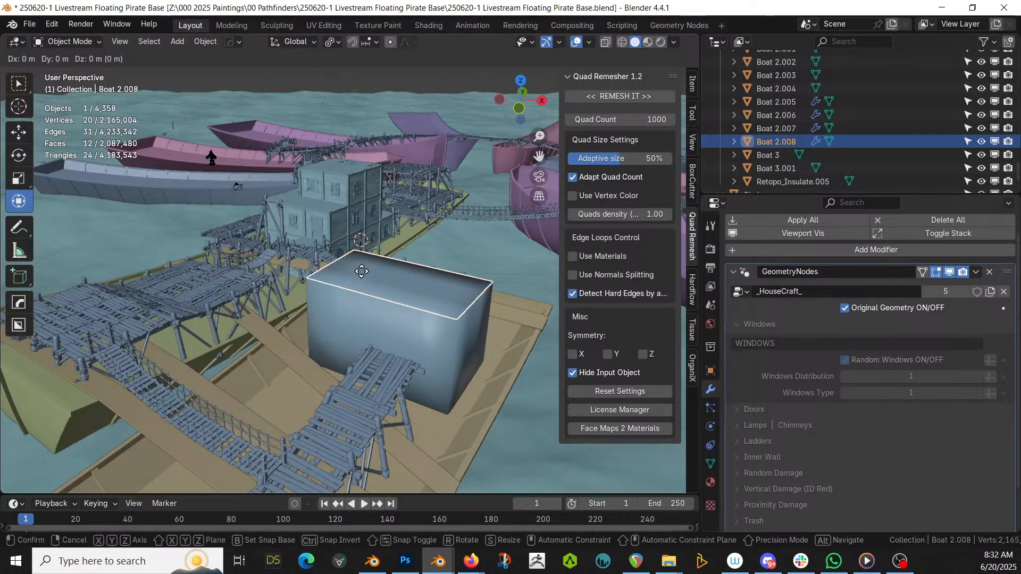
click(362, 319)
shift+right_click(361, 375)
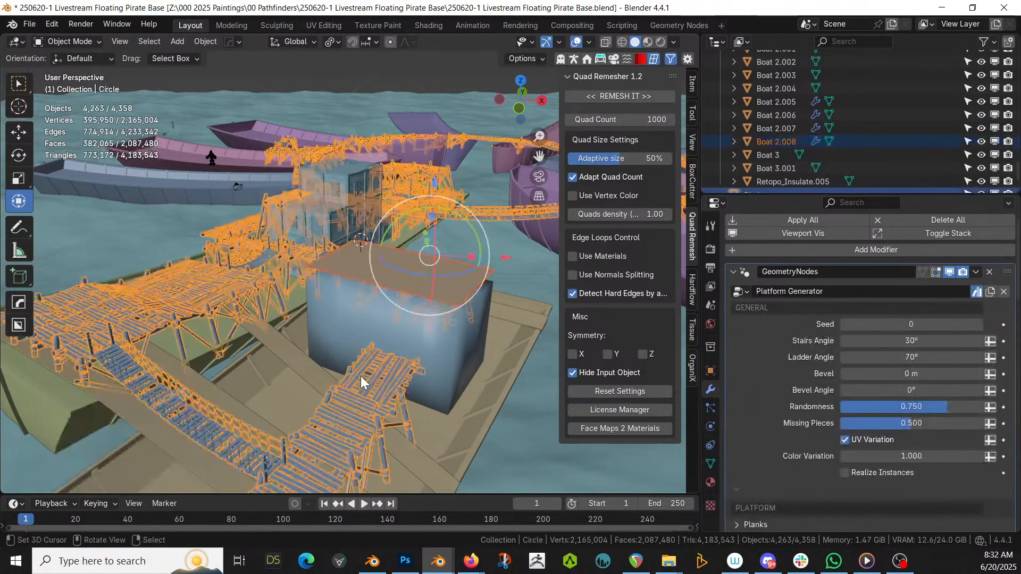
key(ctrl+j)
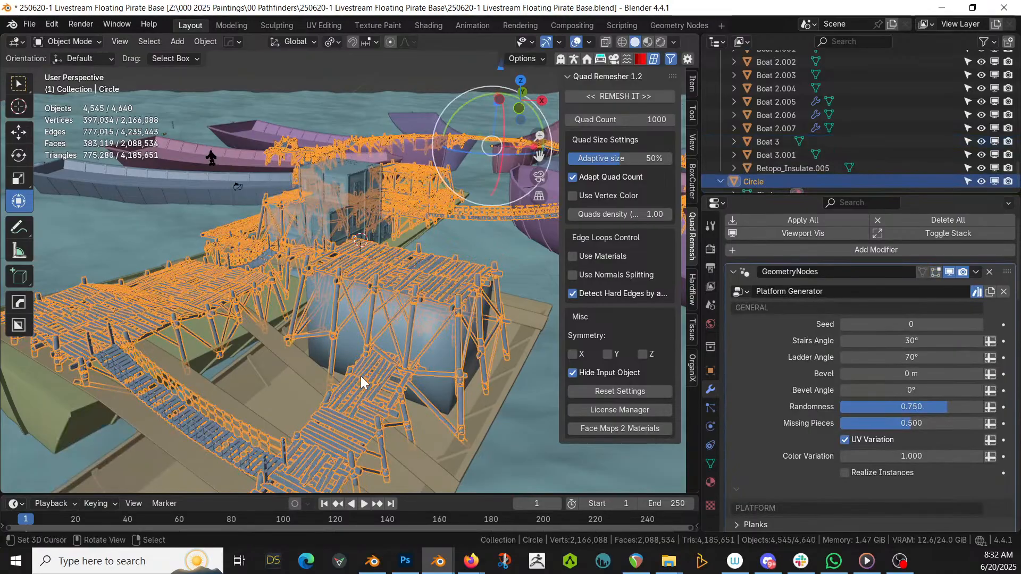
Give two adjacent outer-edge faces of the new roof deck the Balcony material in a newly added material slot
scroll(365, 385, up, 2)
mouse_move(369, 388)
middle_down()
mouse_move(406, 371)
mouse_move(371, 377)
middle_up()
middle_drag(427, 358, 383, 412)
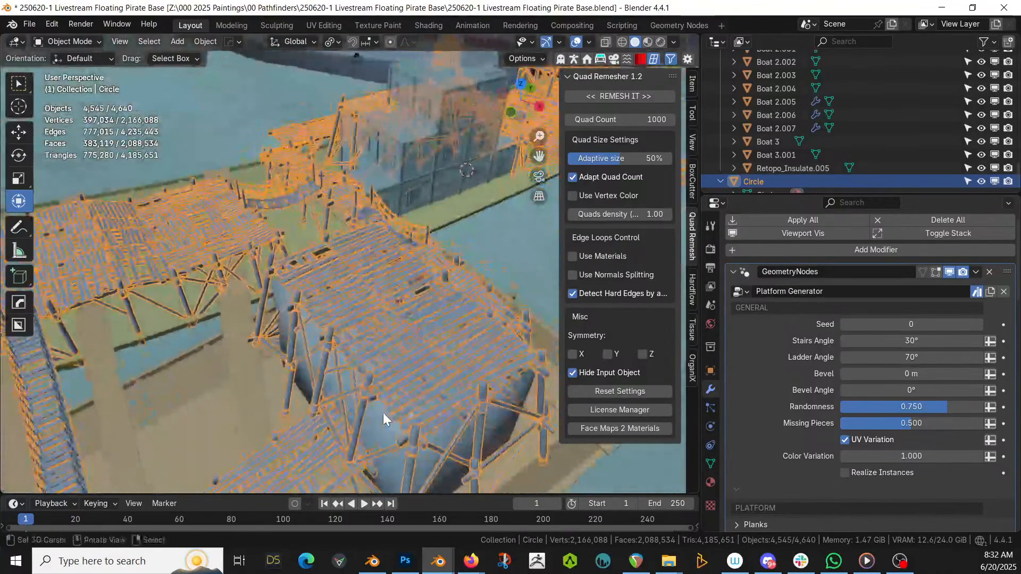
key(Tab)
click(370, 353)
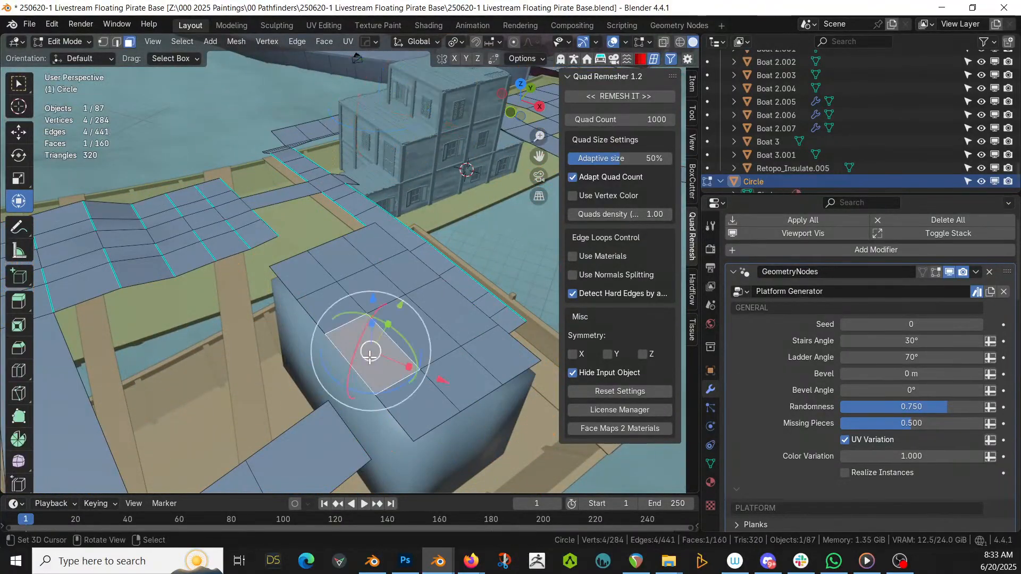
shift+click(403, 398)
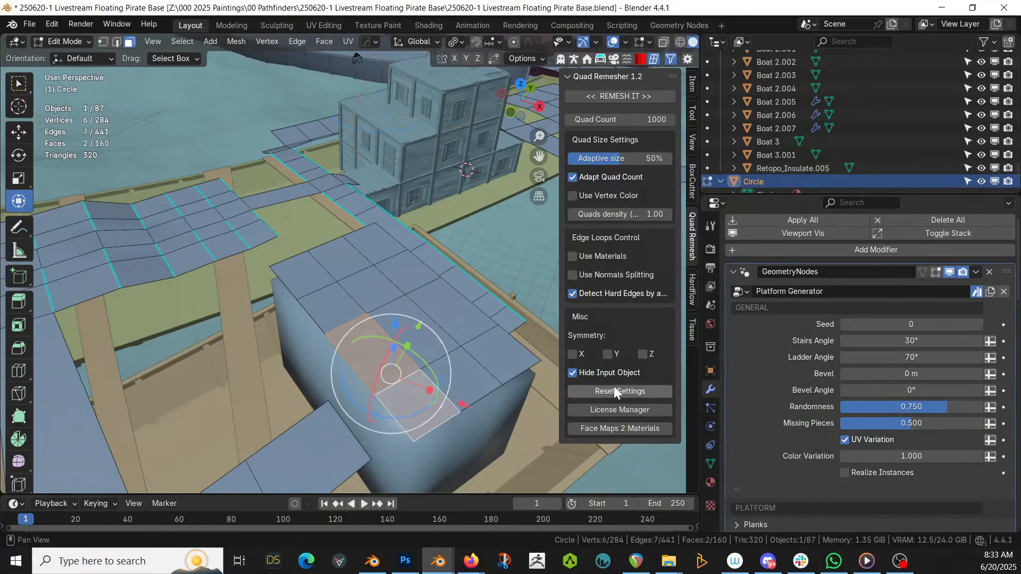
click(710, 482)
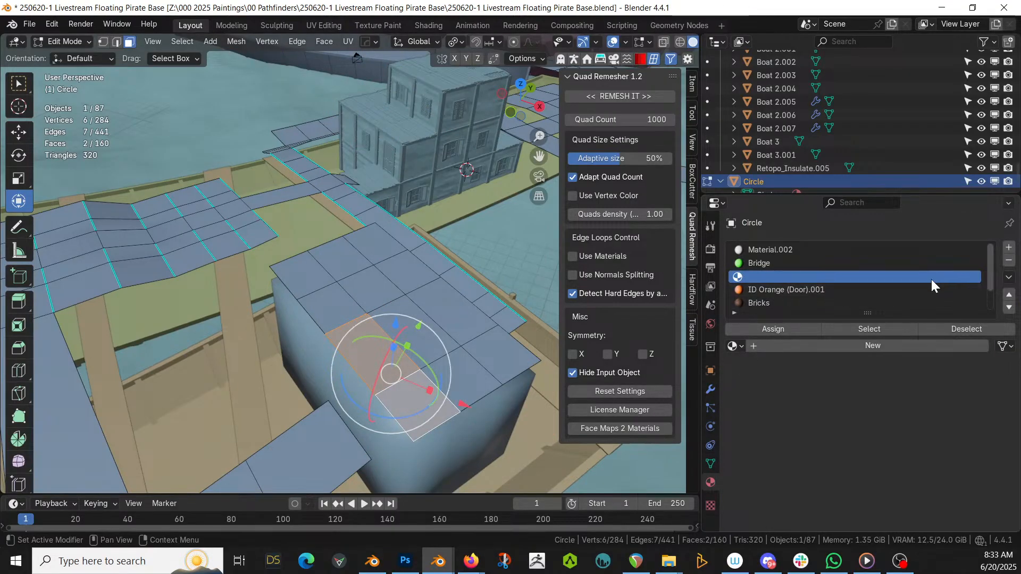
click(1009, 247)
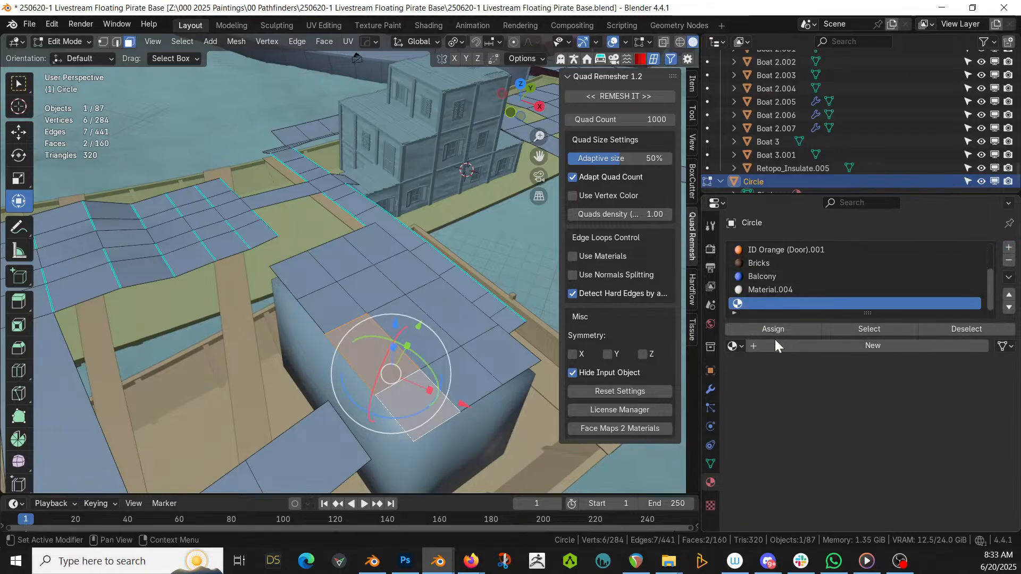
click(737, 346)
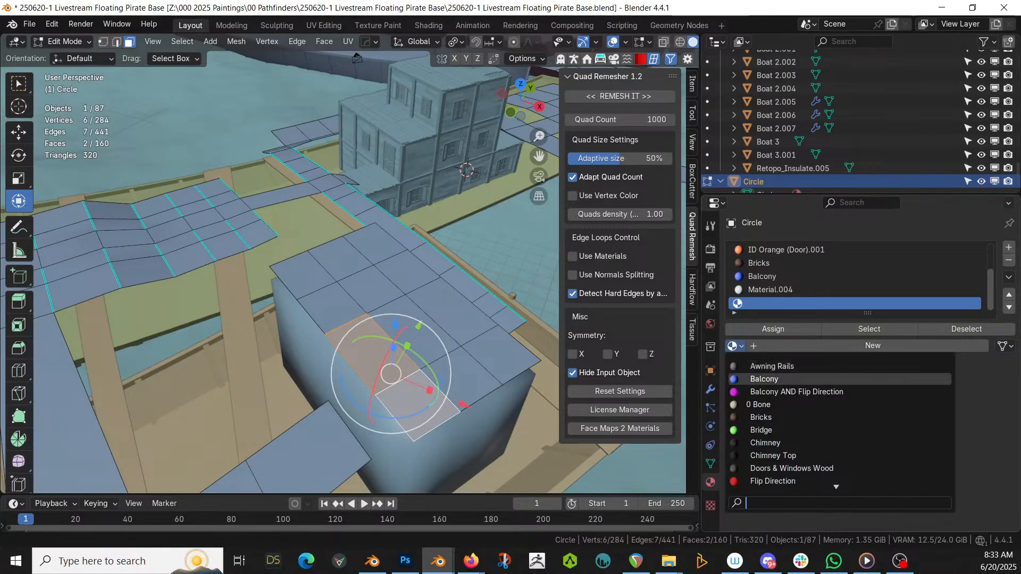
click(768, 378)
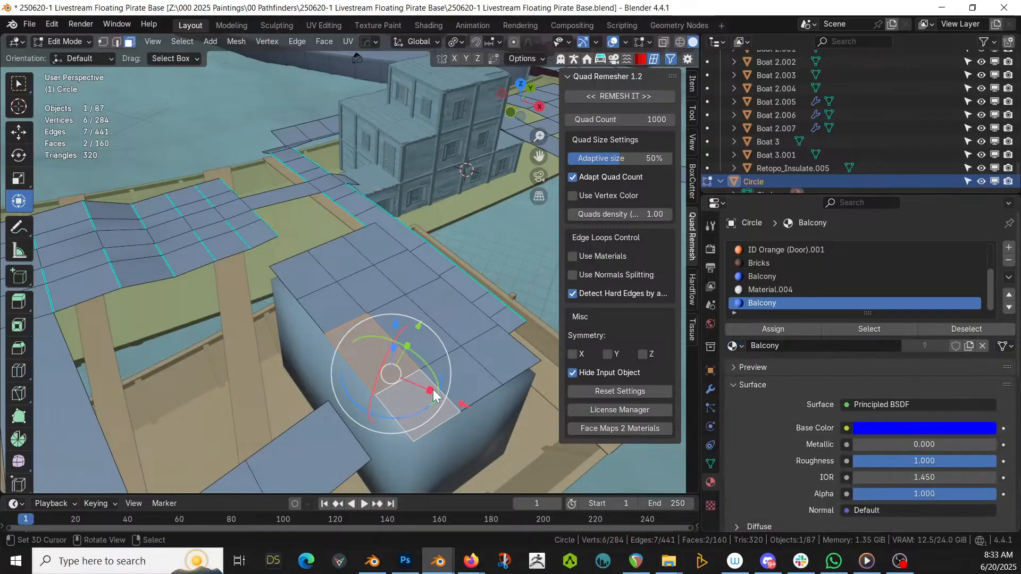
key(Tab)
Select the box-shaped house under the roof deck and turn off Original Geometry in its _HouseCraft_ modifier
middle_drag(433, 394, 441, 350)
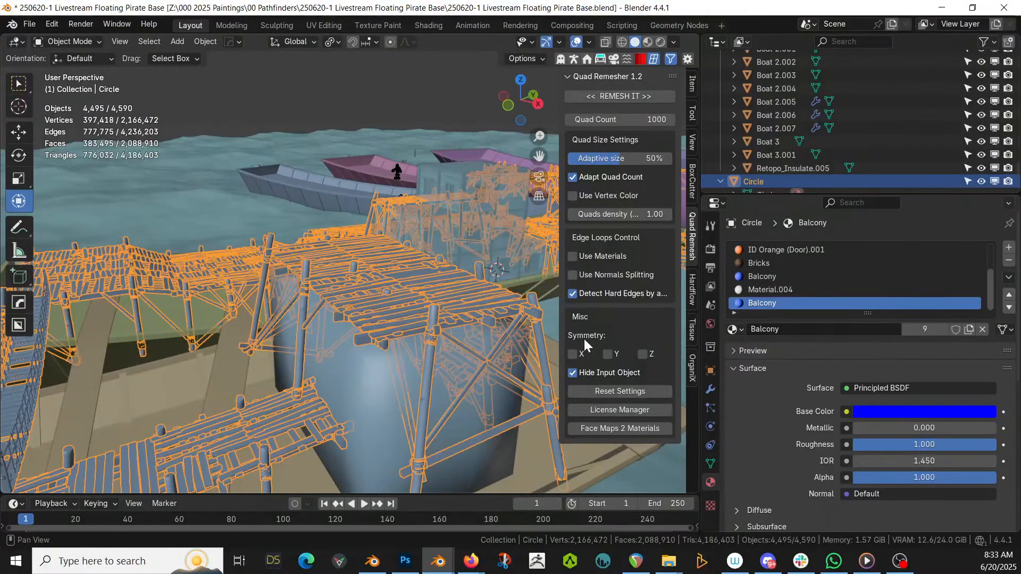
click(325, 385)
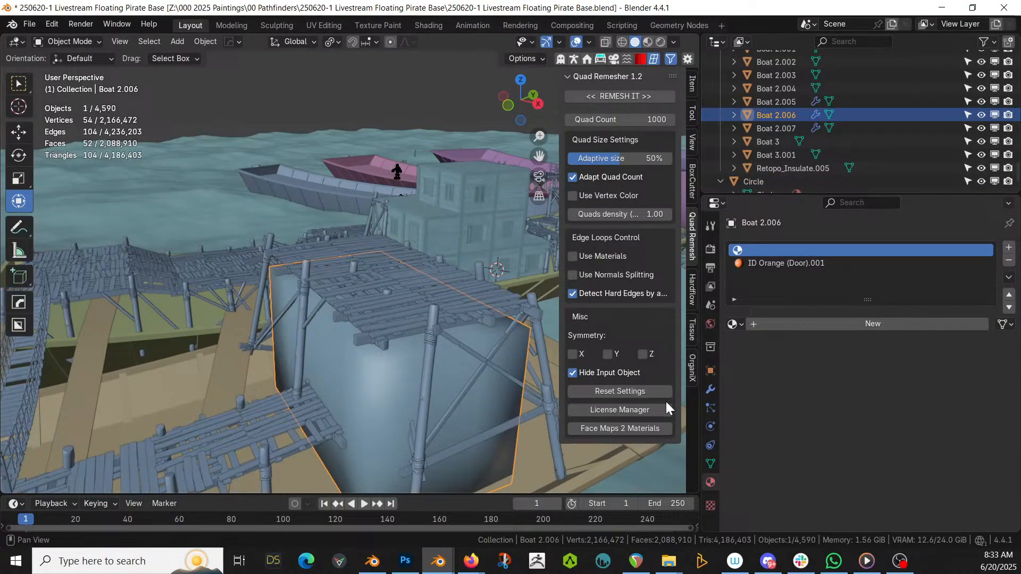
click(710, 389)
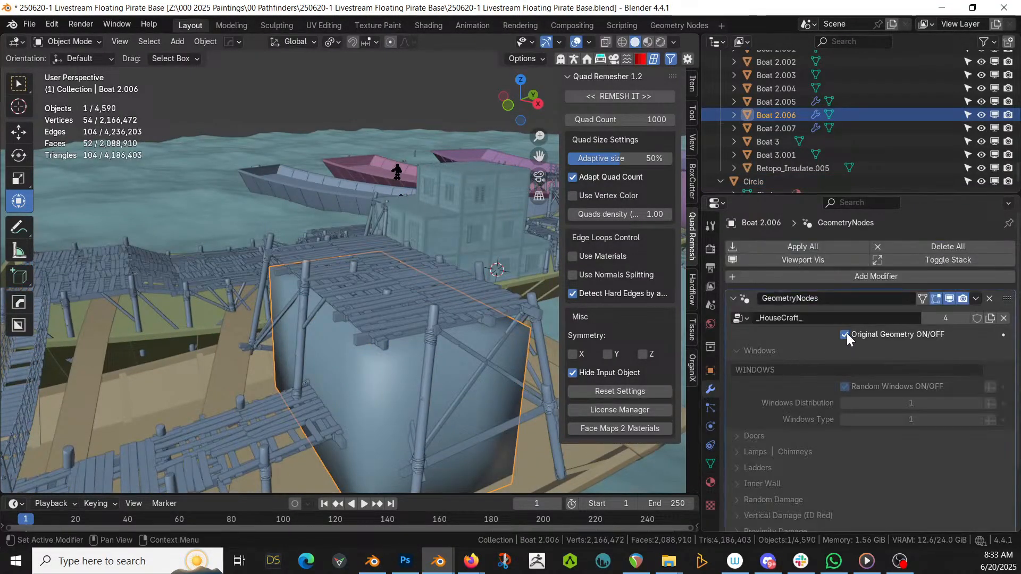
click(820, 336)
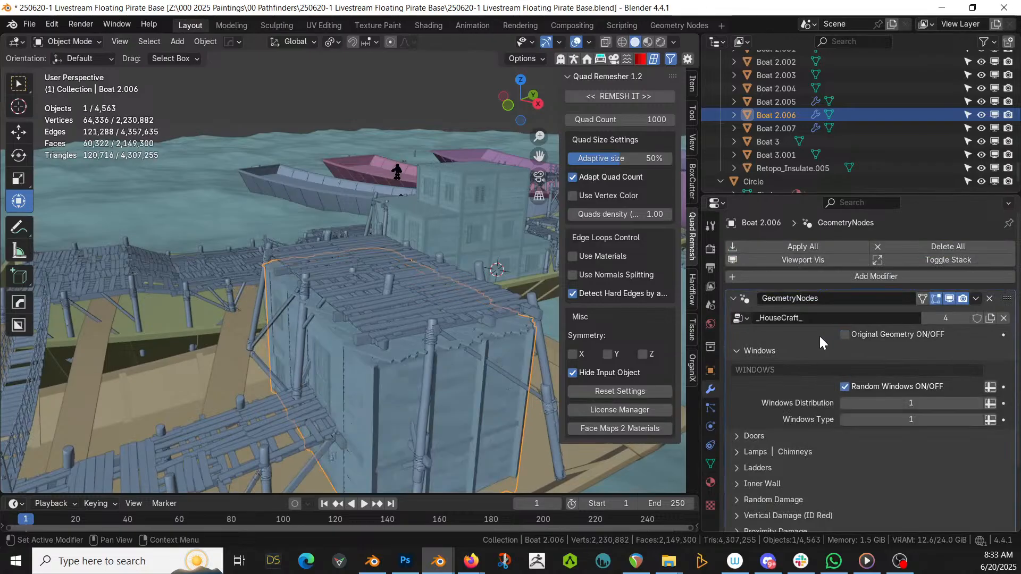
Duplicate two adjacent corner faces of the box-shaped house's roof deck and raise the copy 2.5 m along Z
middle_drag(117, 444, 254, 424)
scroll(259, 424, up, 5)
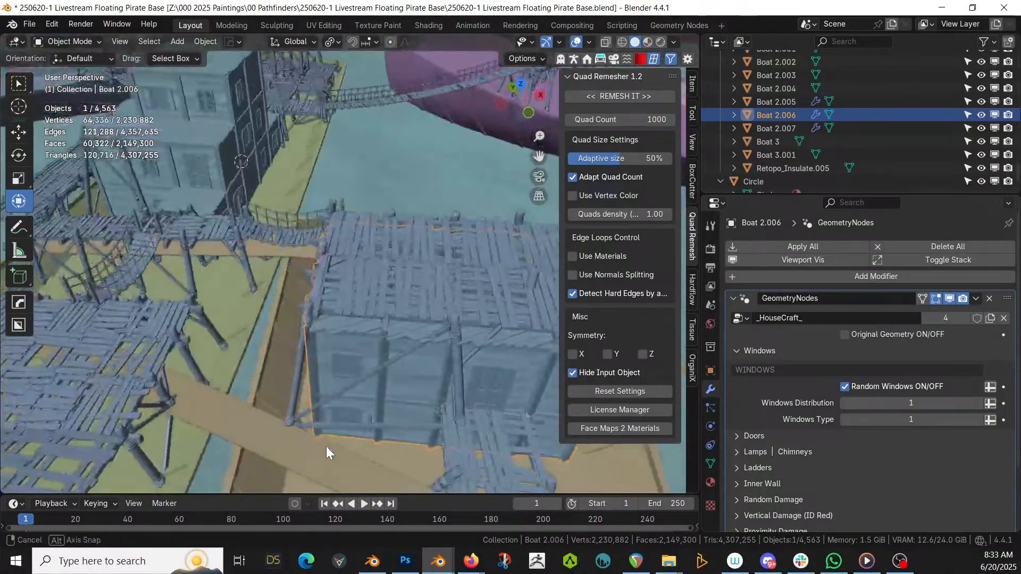
middle_drag(327, 446, 351, 344)
click(452, 300)
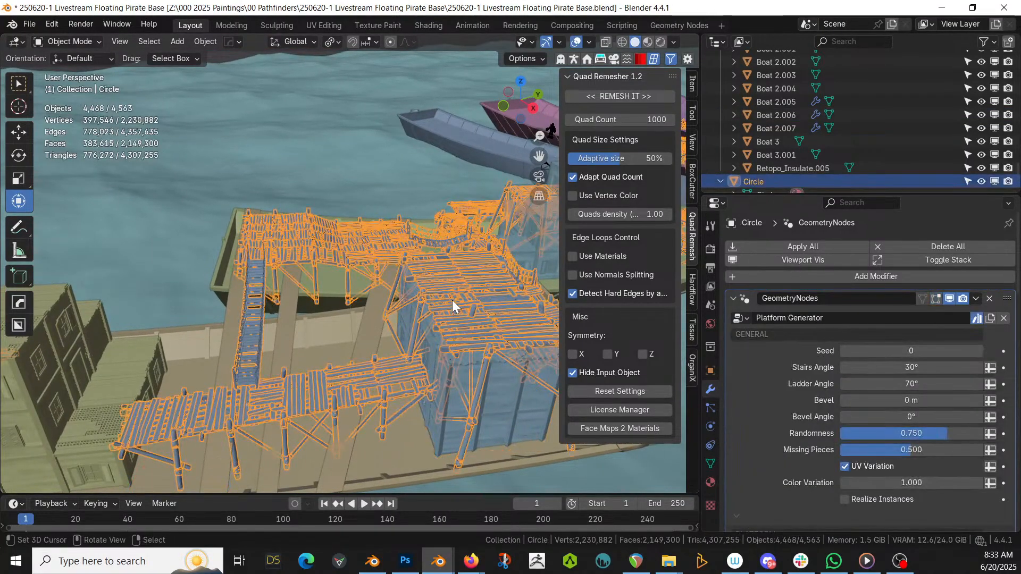
key(Tab)
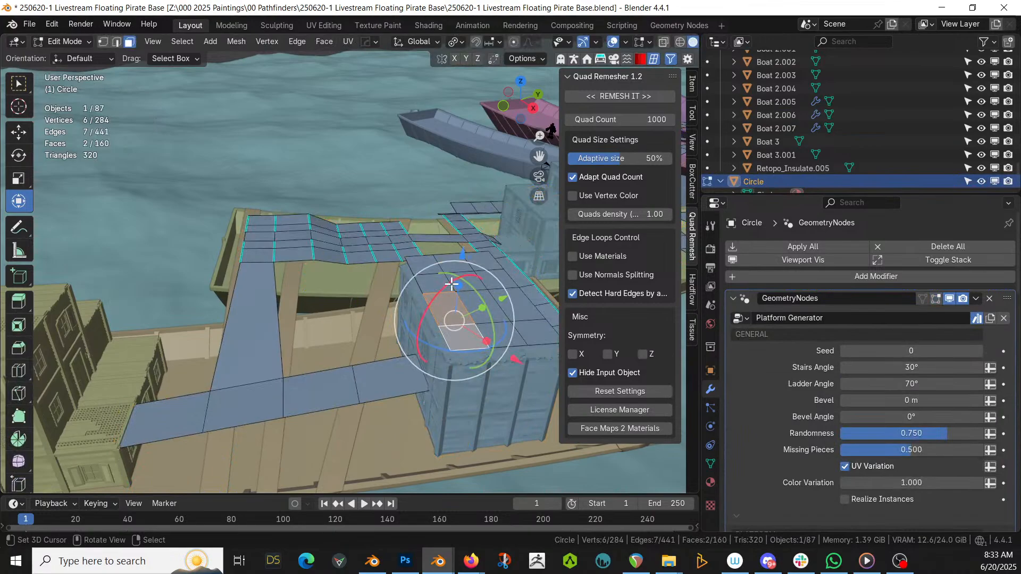
click(425, 268)
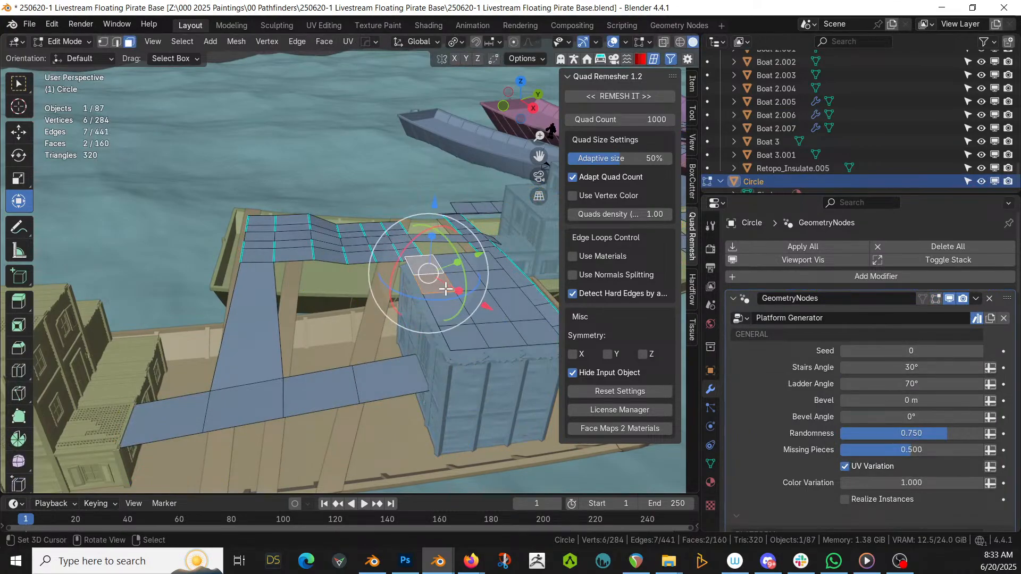
key(shift+d)
text(z)
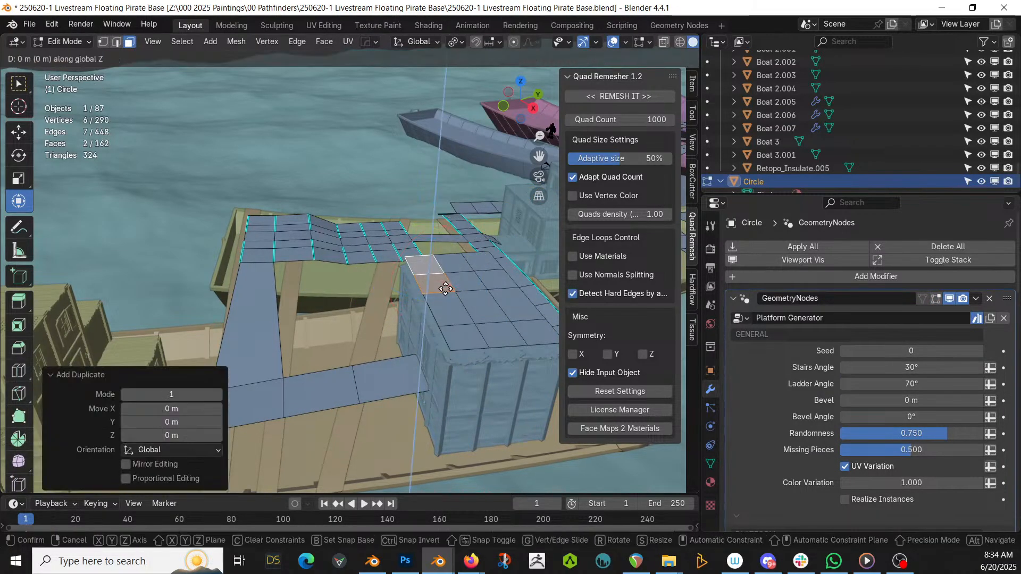
text(2.5)
key(Return)
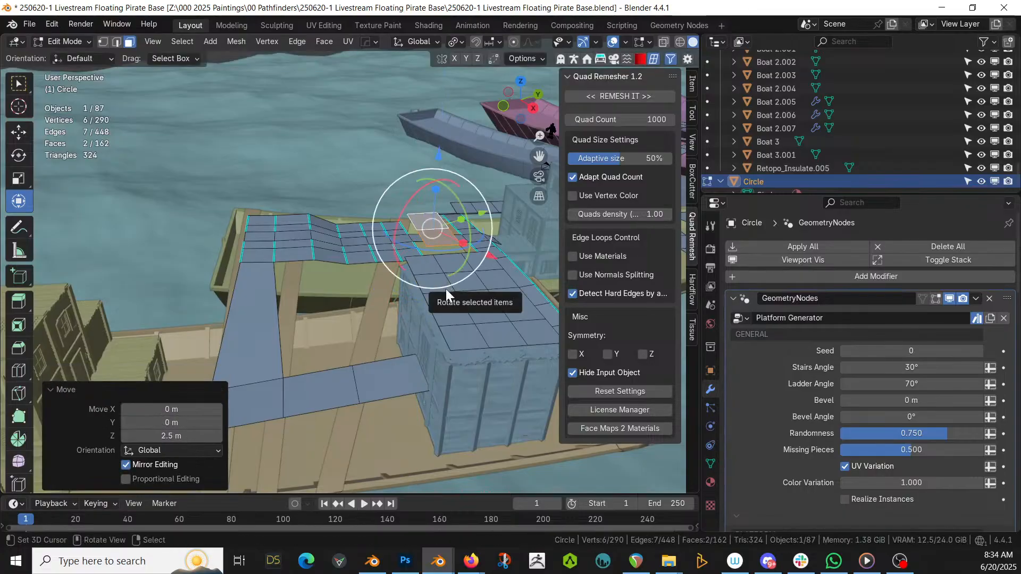
key(Tab)
middle_drag(449, 289, 424, 314)
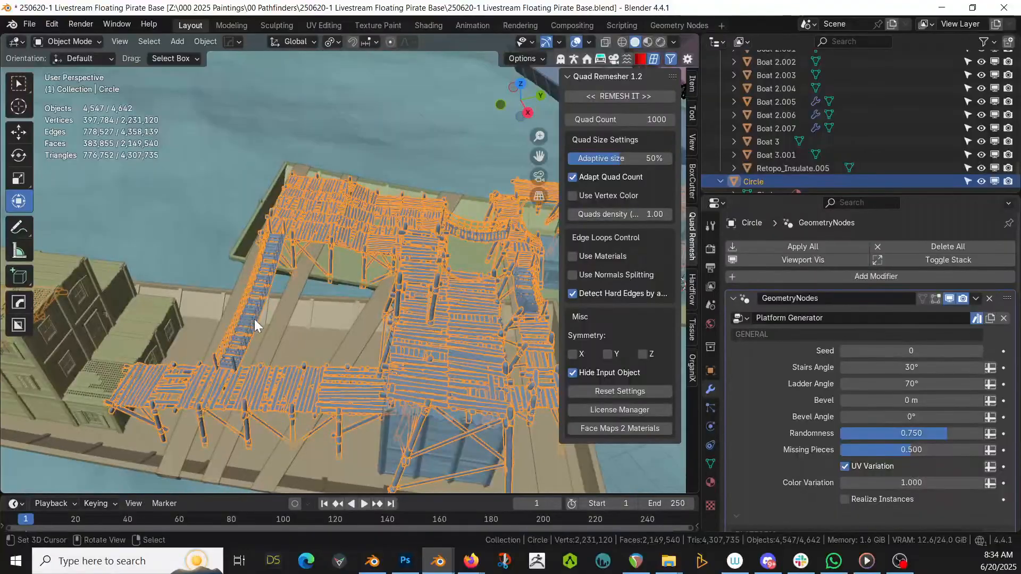
Turn on Original Geometry in the stepped green house's _HouseCraft_ modifier and open its mesh for editing
middle_drag(254, 319, 441, 377)
click(161, 362)
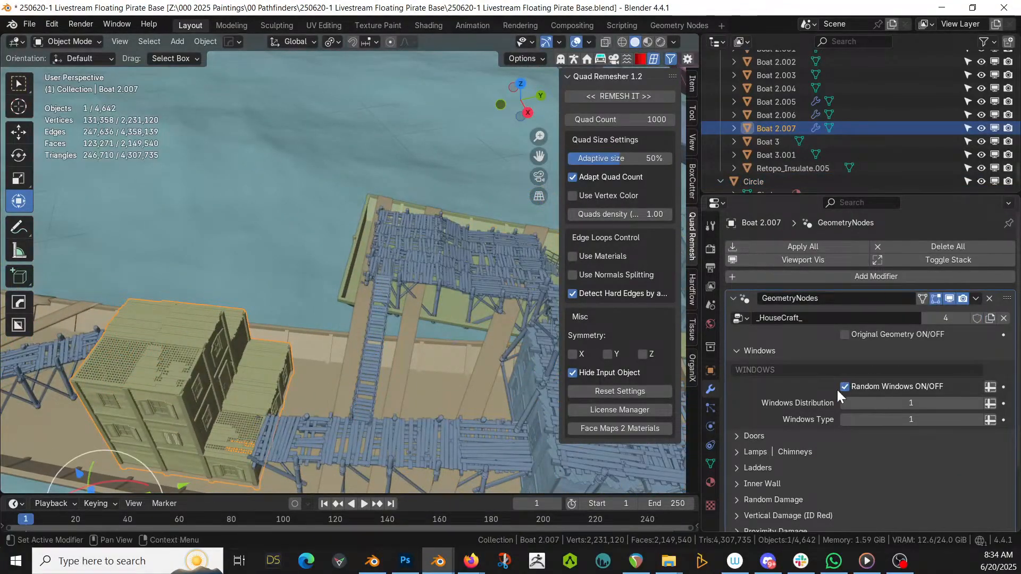
click(845, 335)
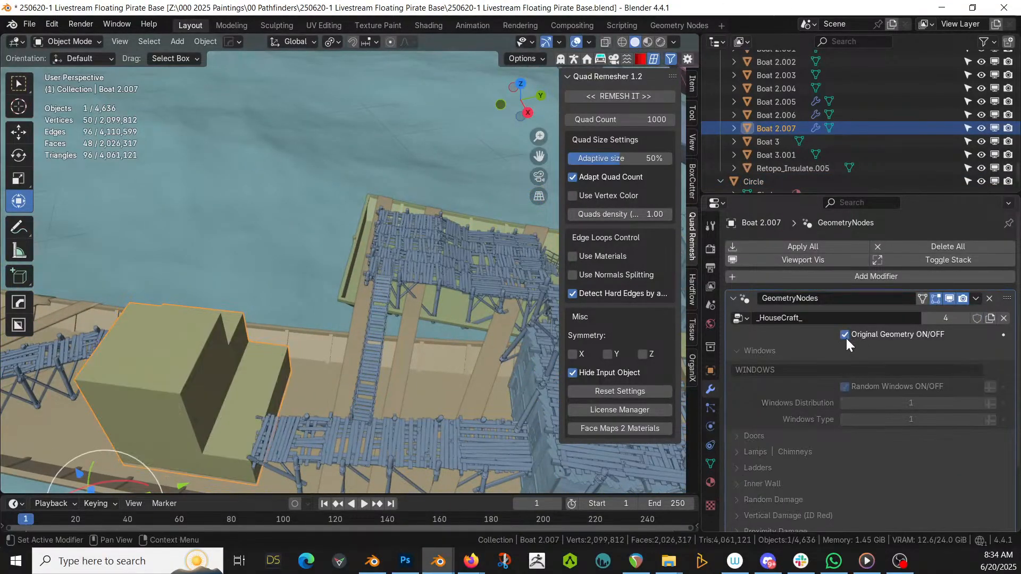
key(Tab)
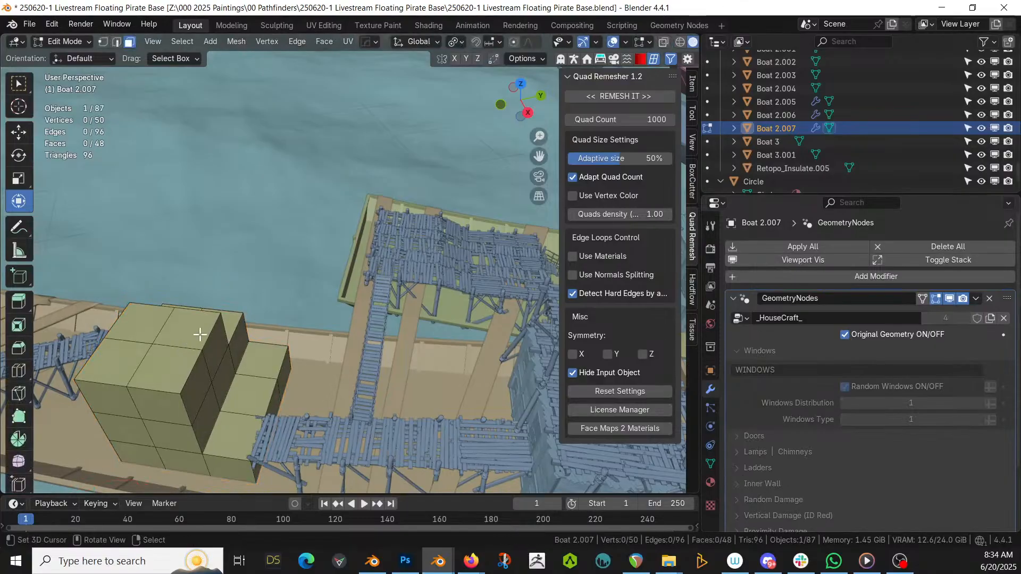
Duplicate the four uppermost roof faces of the stepped green house in place and separate the copy into its own object
click(199, 334)
shift+click(175, 345)
shift+click(131, 341)
shift+click(133, 333)
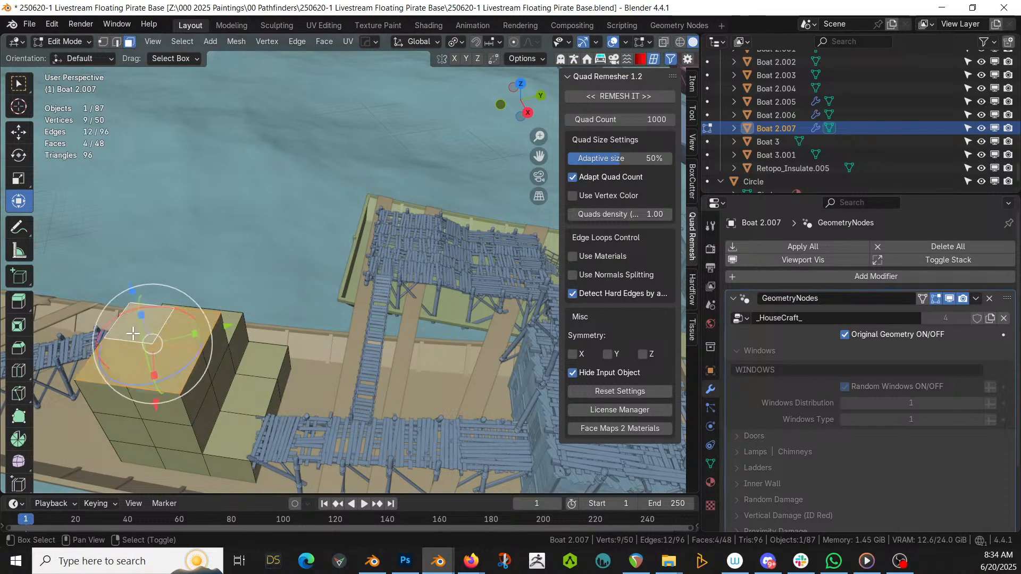
key(shift+d)
right_click(162, 329)
key(p)
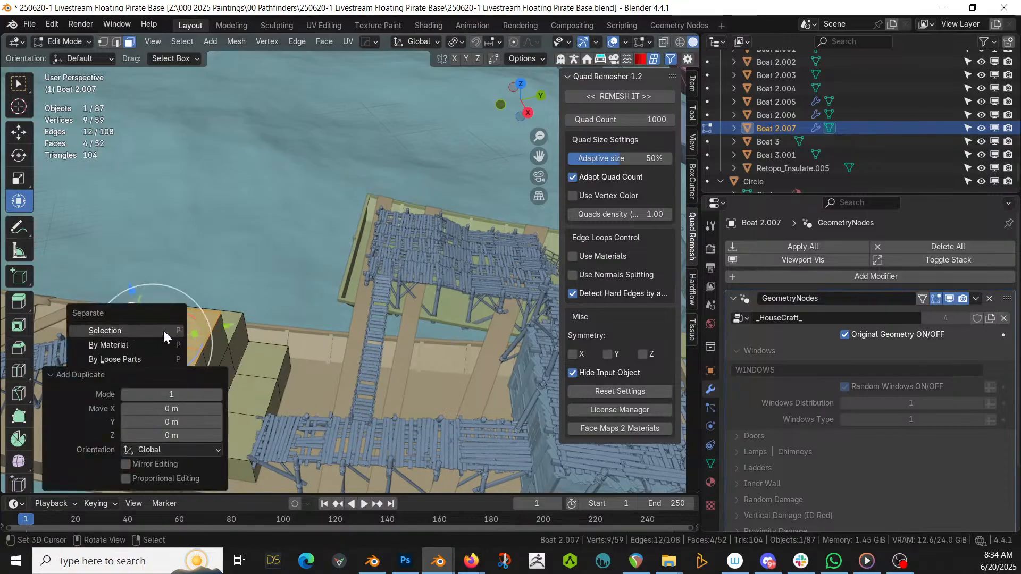
click(163, 329)
key(Tab)
Join the separated roof plane of the stepped green house into the generated walkway object
click(167, 363)
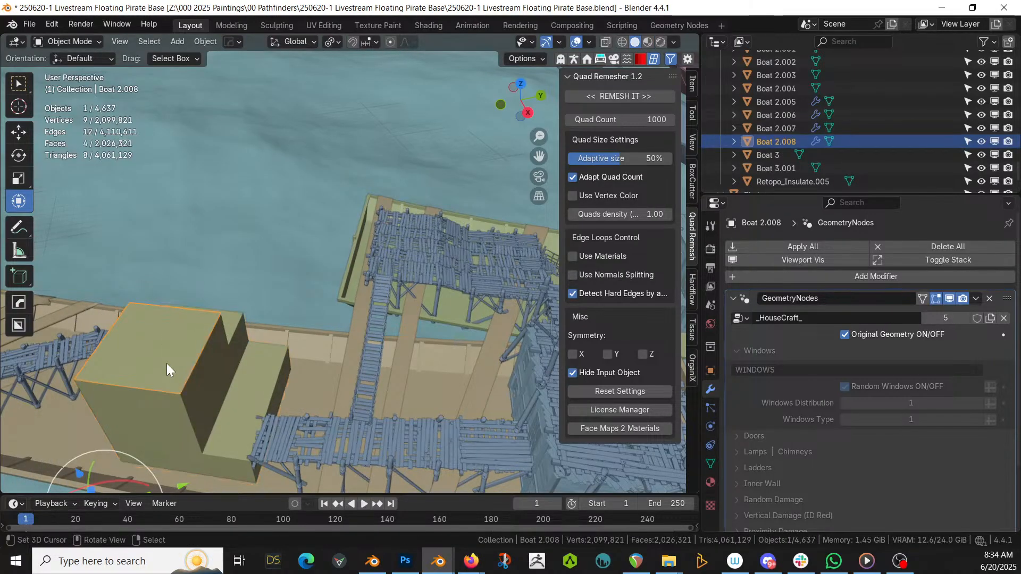
shift+click(321, 442)
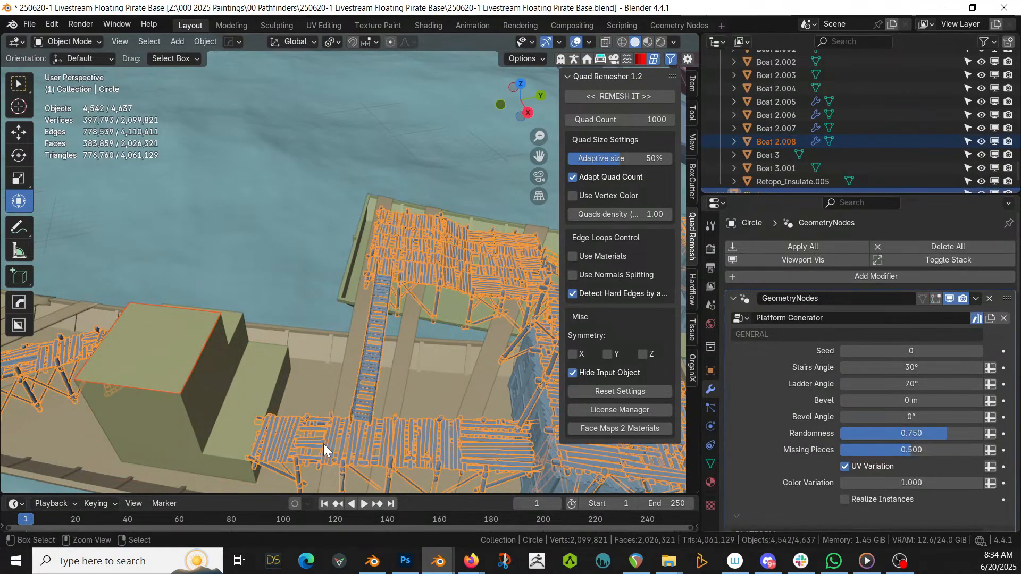
key(ctrl+j)
Fill a face between the stepped house's new roof deck edge and the facing edge of the raised two-face platform
middle_drag(323, 444, 301, 407)
key(Tab)
key(2)
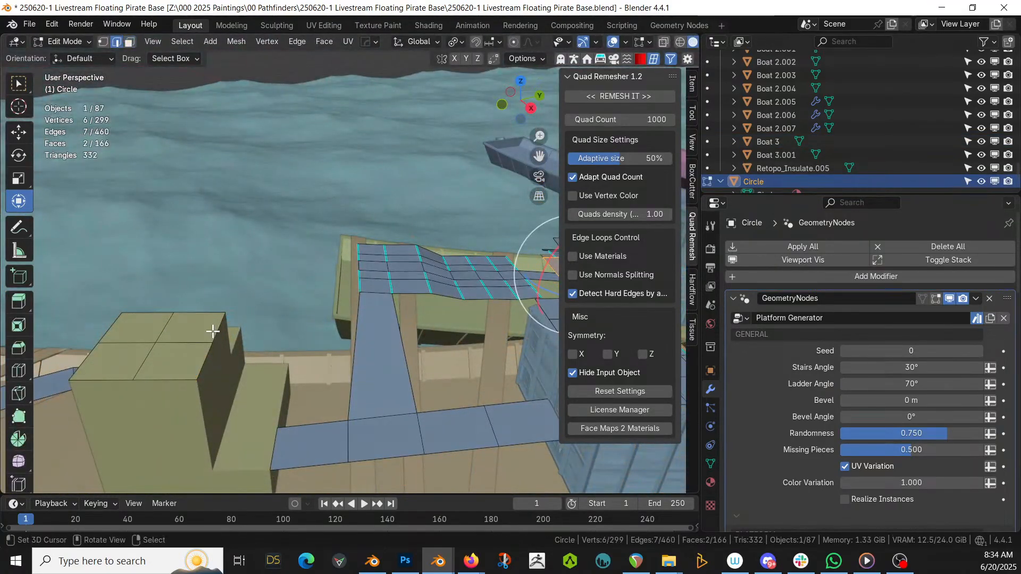
click(212, 335)
middle_drag(449, 391, 462, 234)
shift+click(435, 269)
key(f)
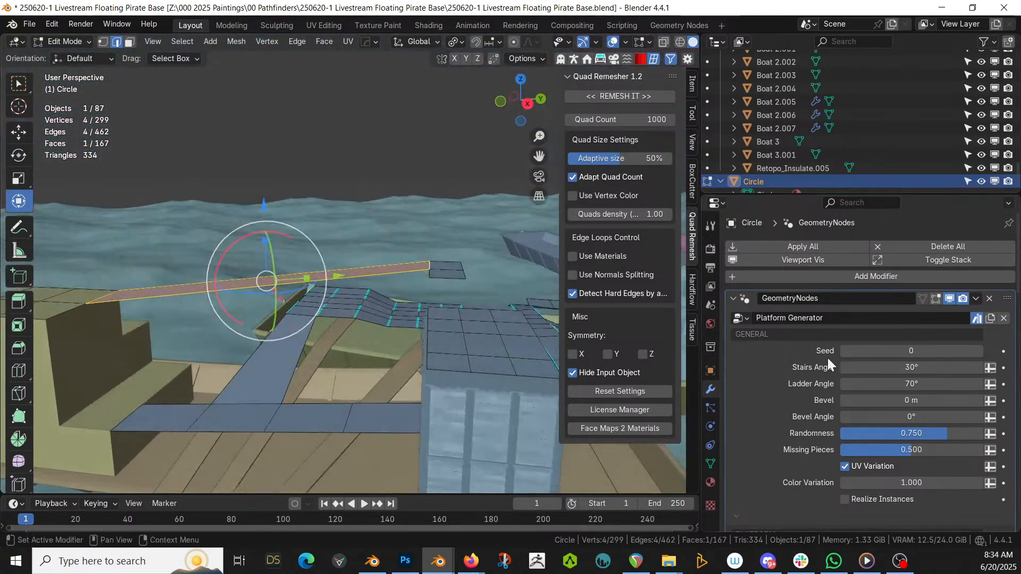
Assign the Bridge material to the long connecting face and return to Object Mode
click(712, 483)
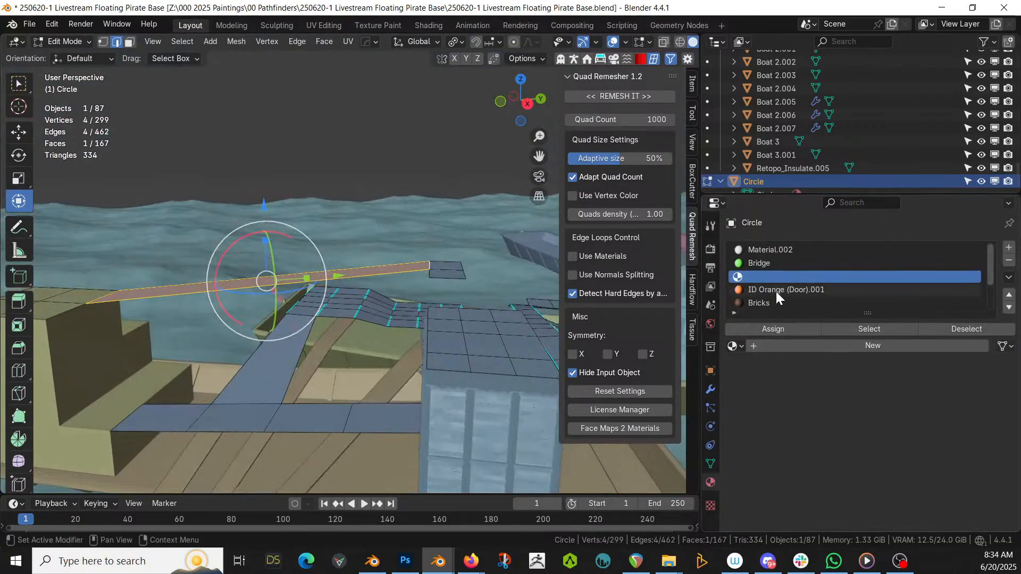
click(764, 264)
click(760, 327)
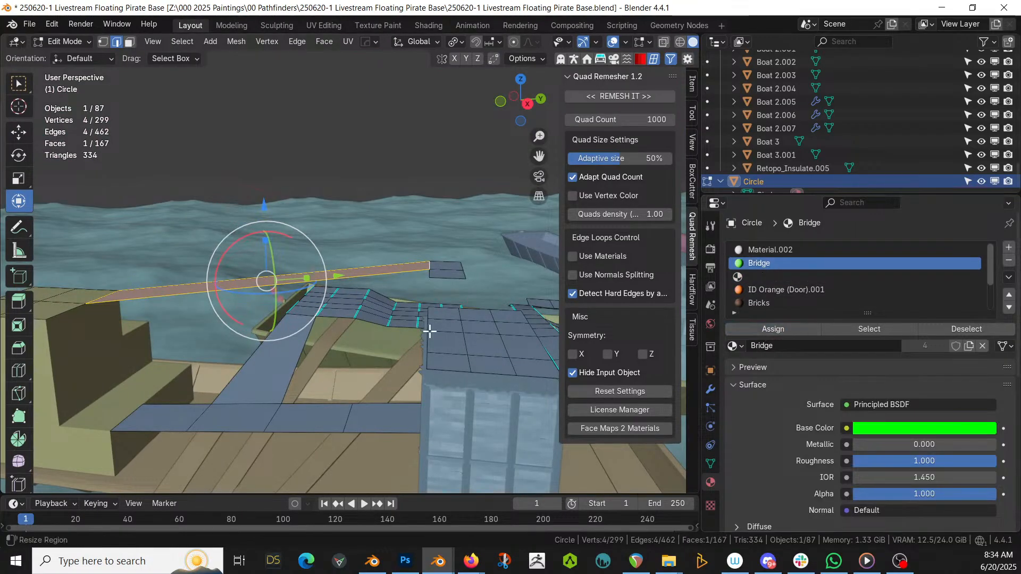
key(Tab)
Open the tall blue house's mesh for editing and turn on Original Geometry in its _HouseCraft_ modifier
middle_drag(290, 328, 184, 307)
click(417, 384)
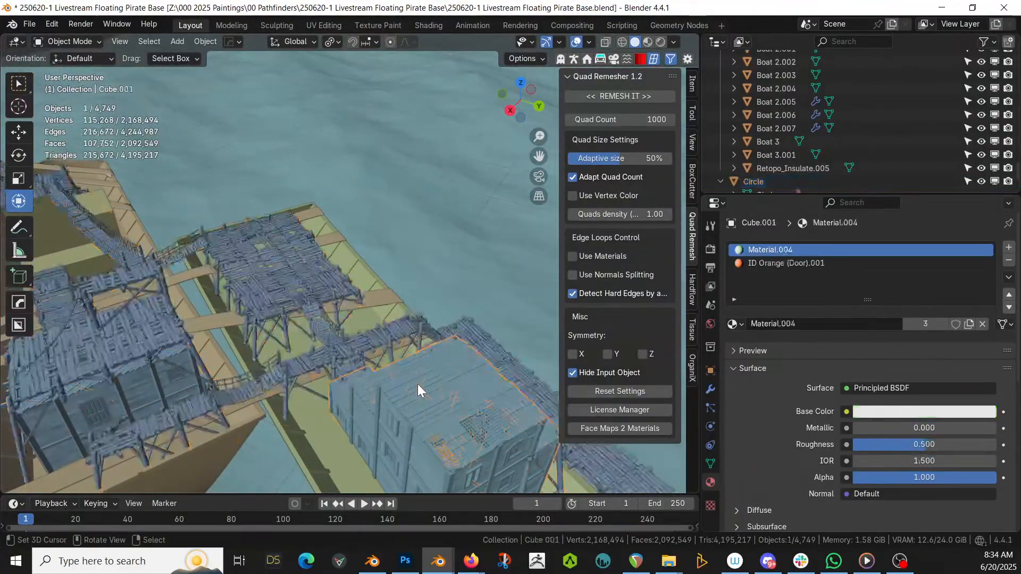
key(Tab)
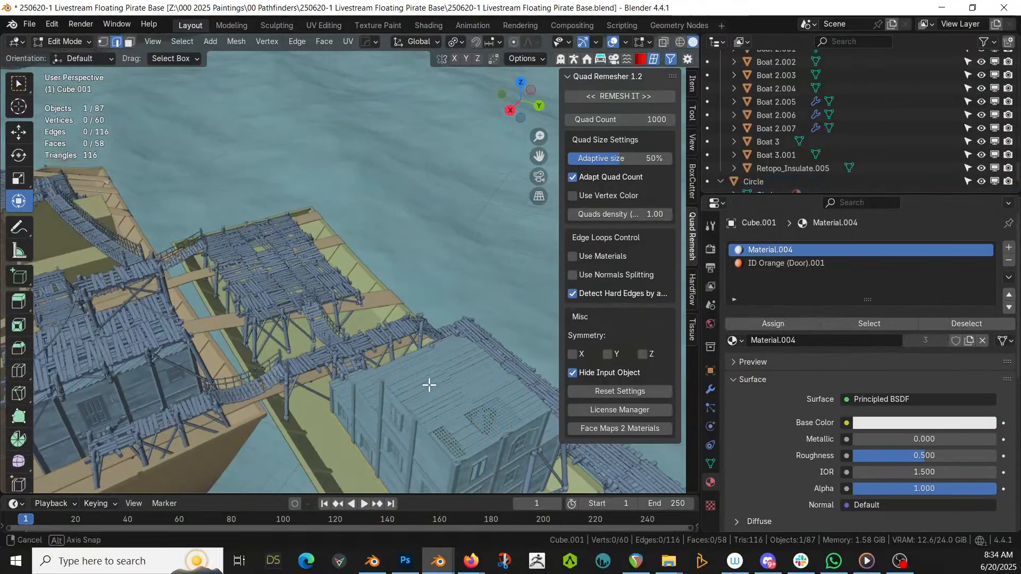
middle_drag(429, 385, 431, 359)
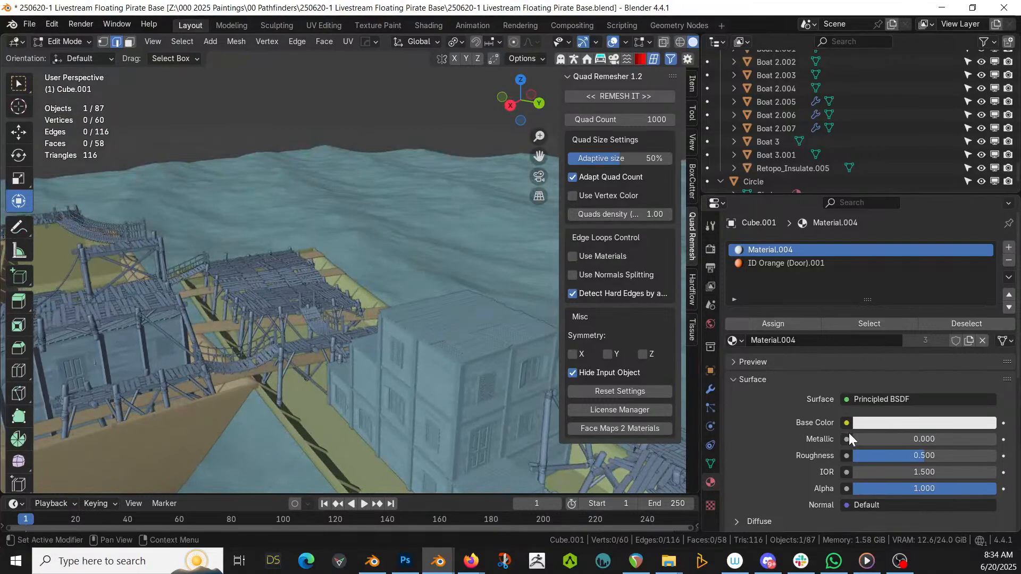
click(711, 390)
click(845, 334)
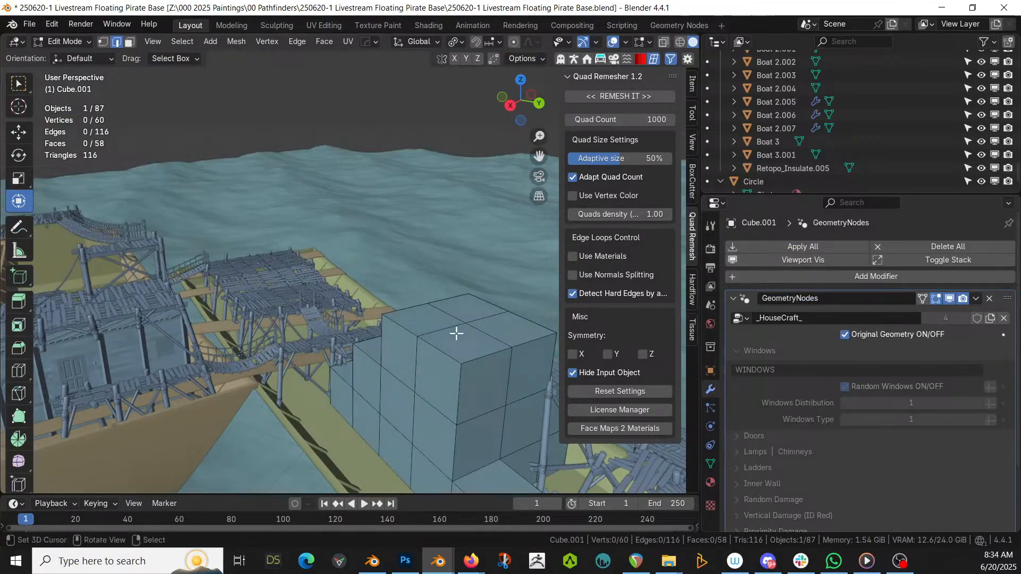
Duplicate the four top roof faces of the tall blue house in place and separate the copy into its own object
key(3)
right_click(421, 324)
shift+right_click(460, 338)
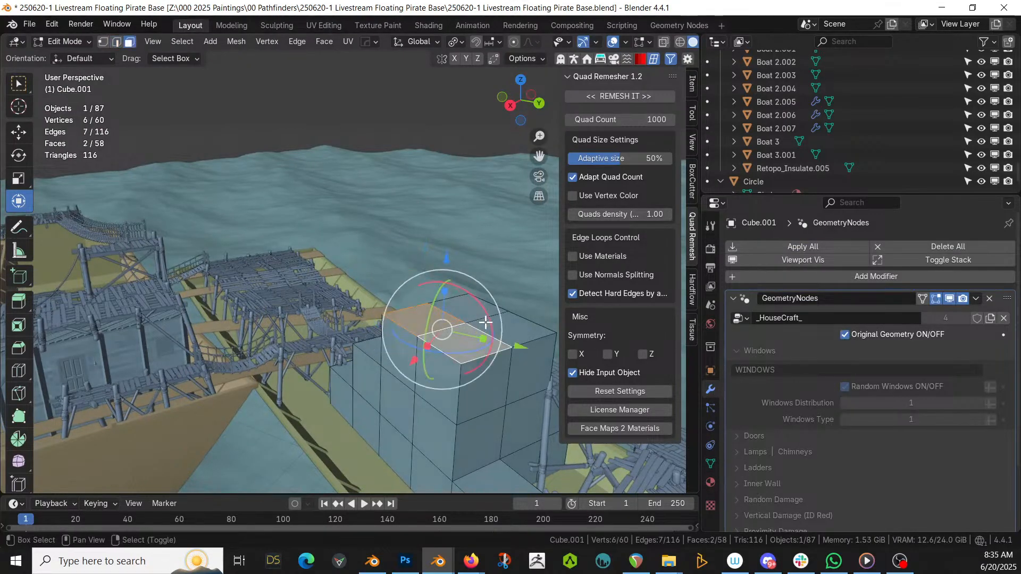
shift+right_click(499, 324)
shift+right_click(465, 307)
key(shift+d)
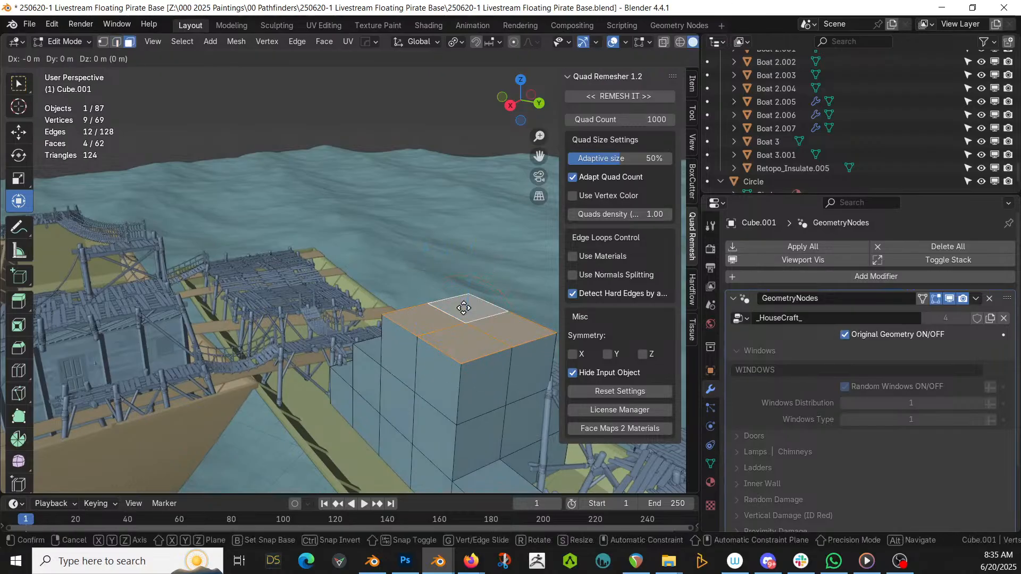
right_click(464, 307)
key(p)
click(406, 308)
key(Tab)
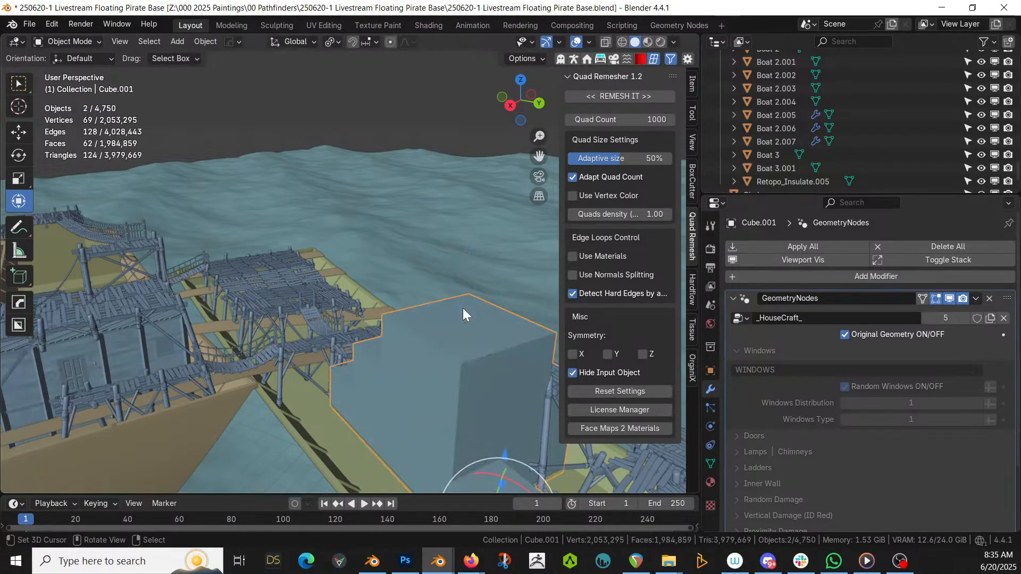
Join the tall blue house's separated roof plane into the generated walkway object
right_click(459, 311)
shift+right_click(272, 280)
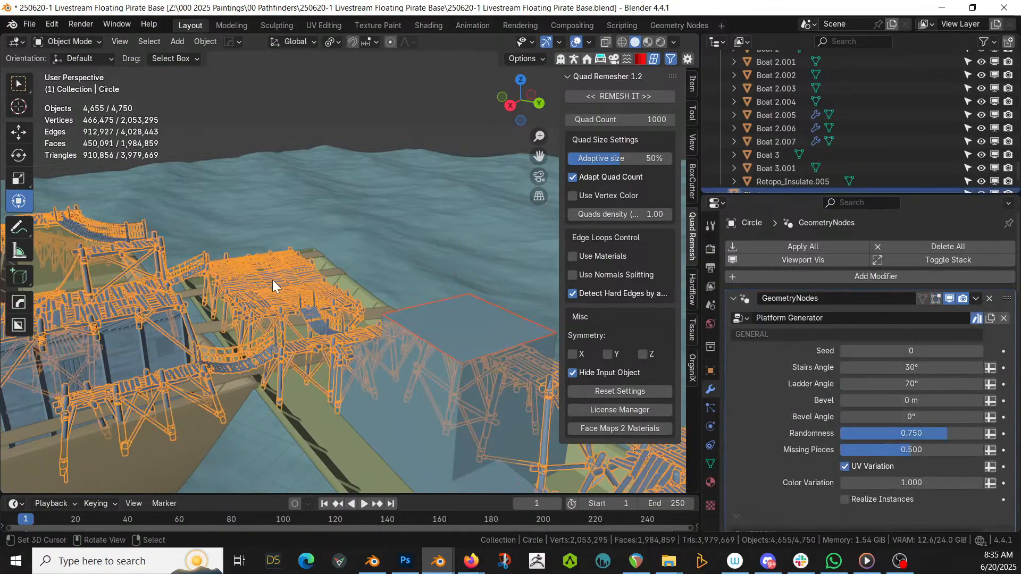
key(ctrl+j)
Fill a face between the tall house's new roof deck edge and the facing edge of the raised two-face platform
key(Tab)
key(KP_Decimal)
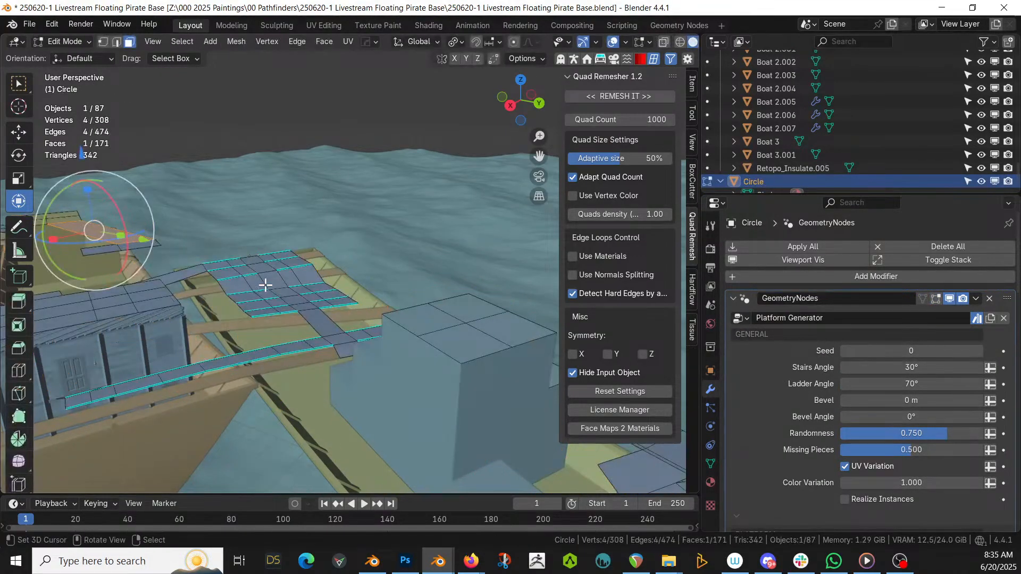
middle_drag(265, 285, 313, 390)
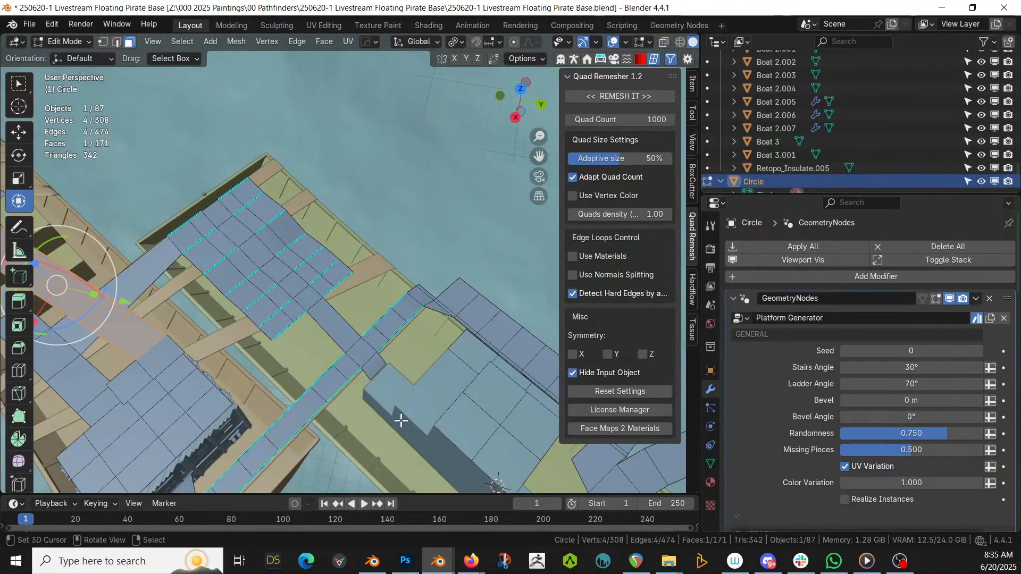
click(434, 419)
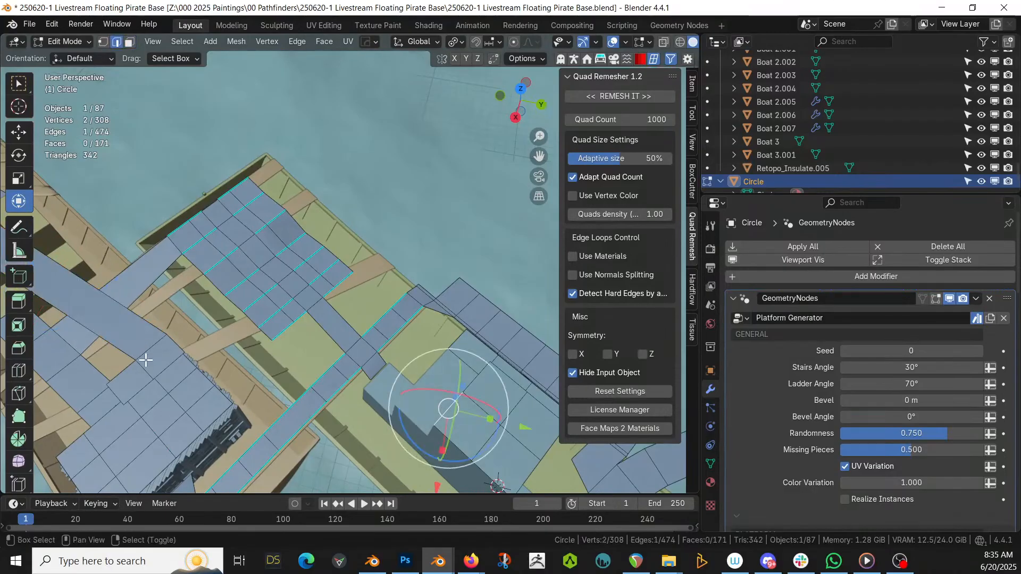
shift+click(164, 364)
key(g)
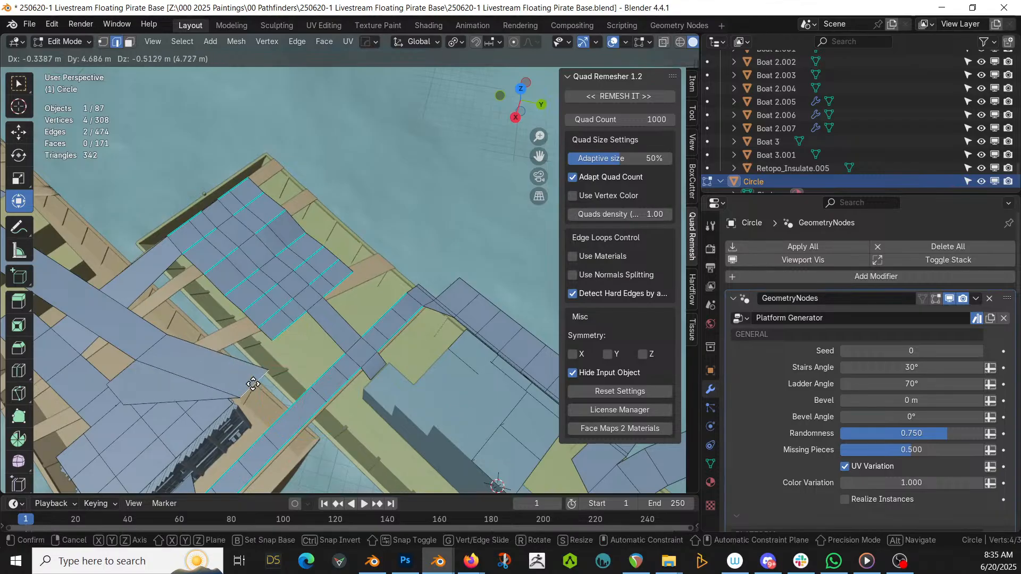
click(250, 386)
key(f)
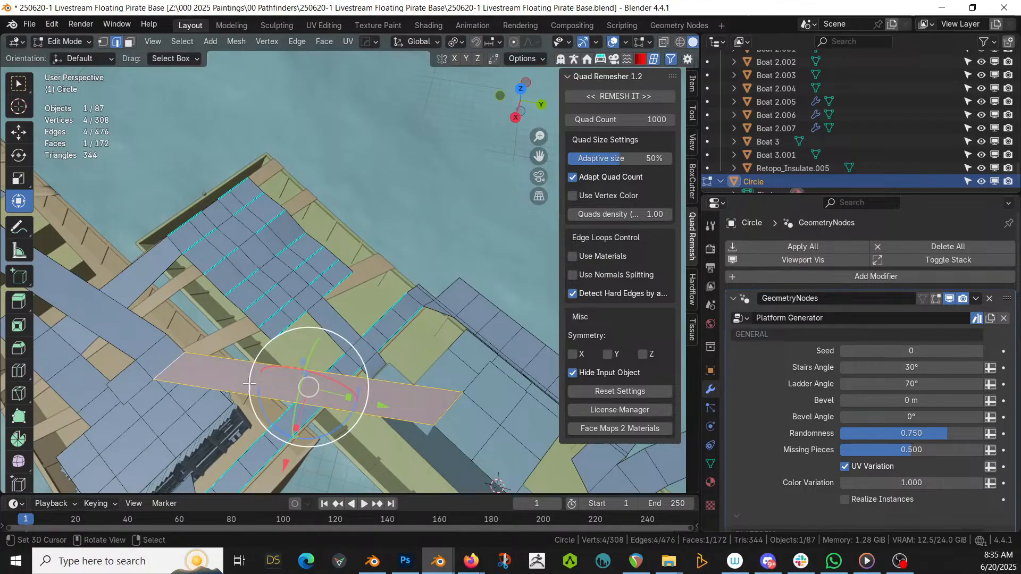
Merge all walkway vertices by distance, check the generated planks in Object Mode, and reopen the mesh for editing
key(a)
scroll(262, 358, up, 3)
key(m)
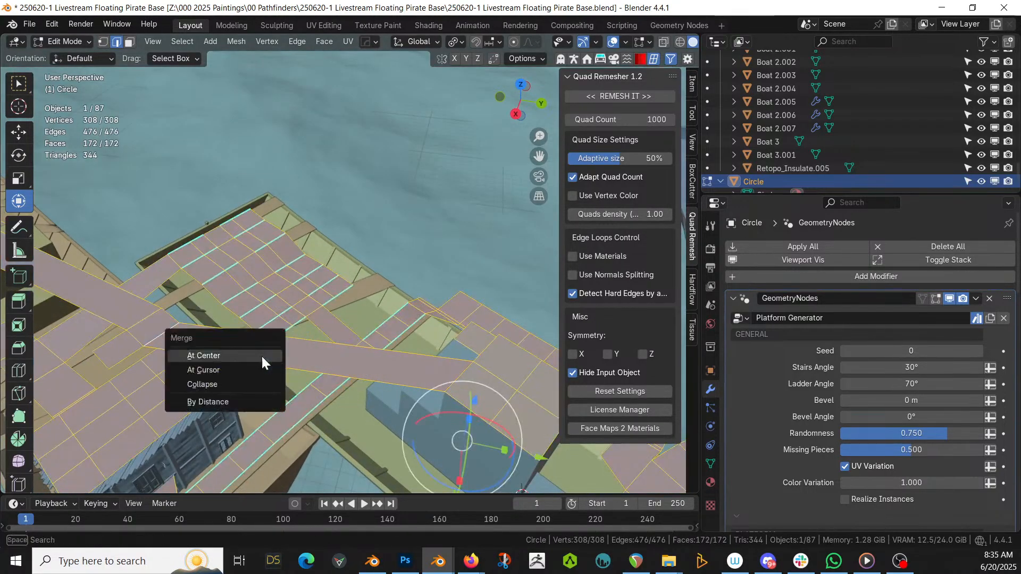
click(233, 399)
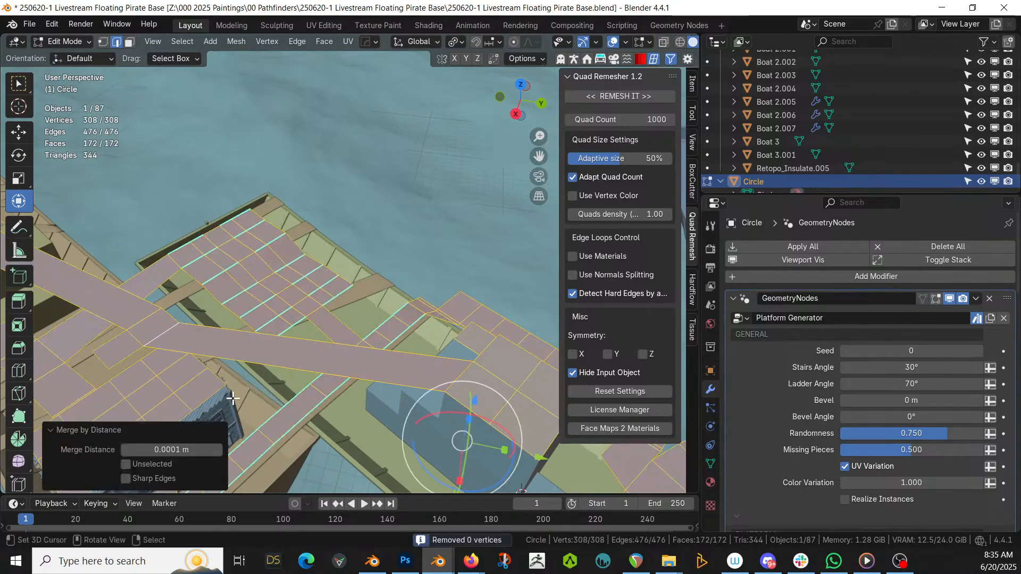
key(Tab)
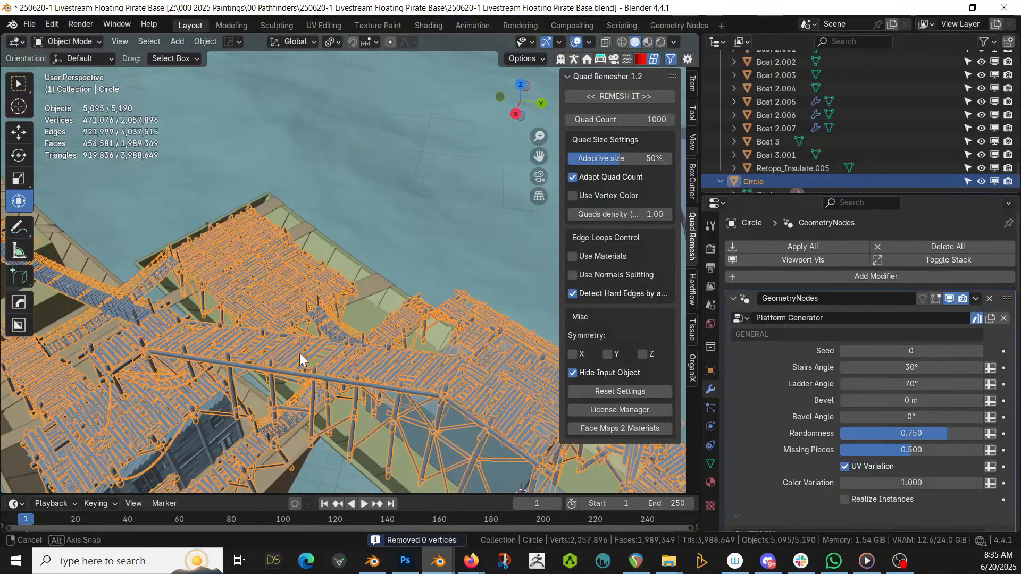
middle_drag(298, 353, 311, 327)
key(Tab)
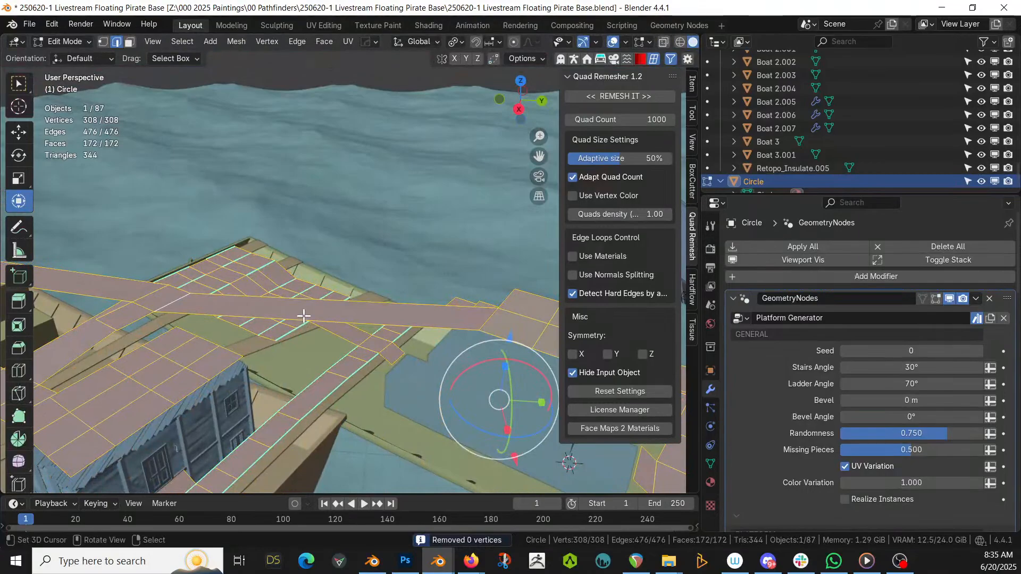
Assign the Bridge material to the long face linking the tall house's roof deck with the raised platform, then check the generated bridge
key(3)
click(304, 316)
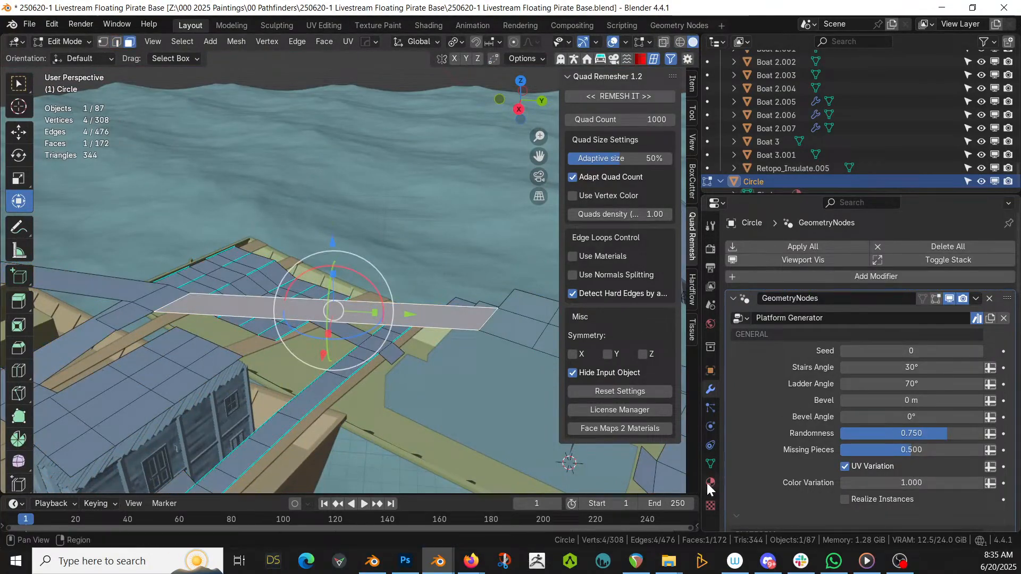
click(711, 482)
click(760, 261)
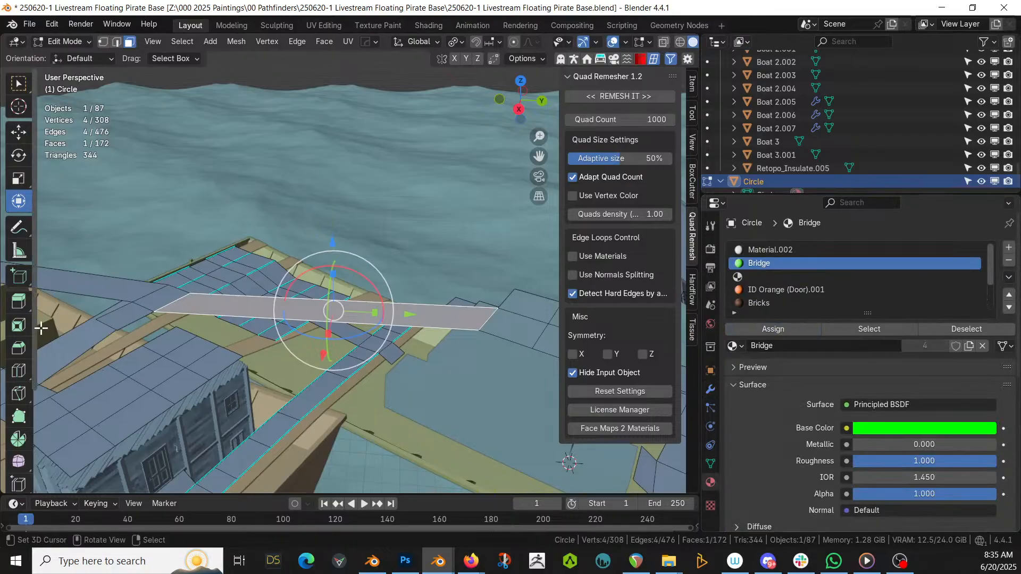
middle_drag(119, 262, 71, 340)
key(Tab)
key(a)
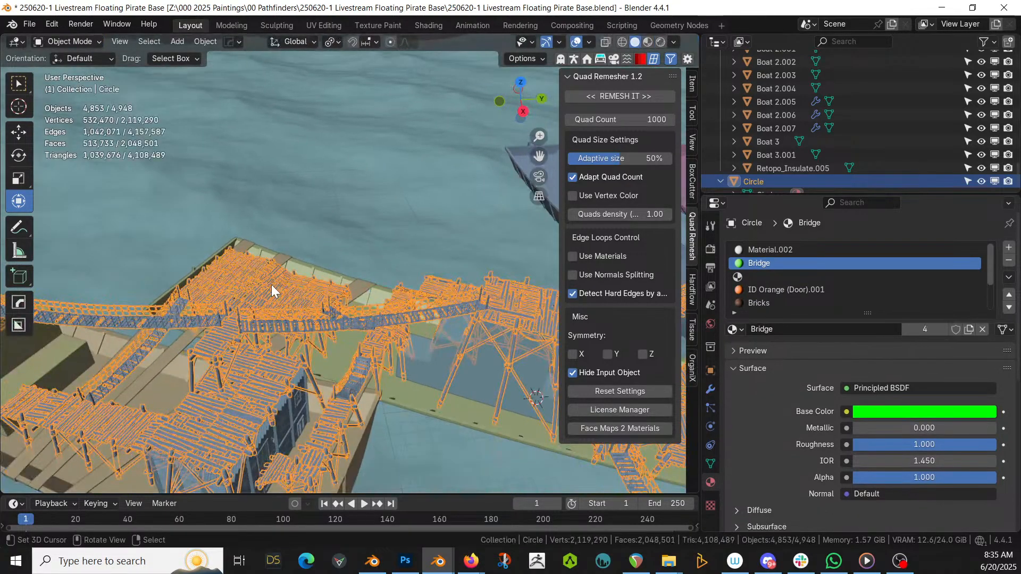
middle_drag(271, 285, 287, 258)
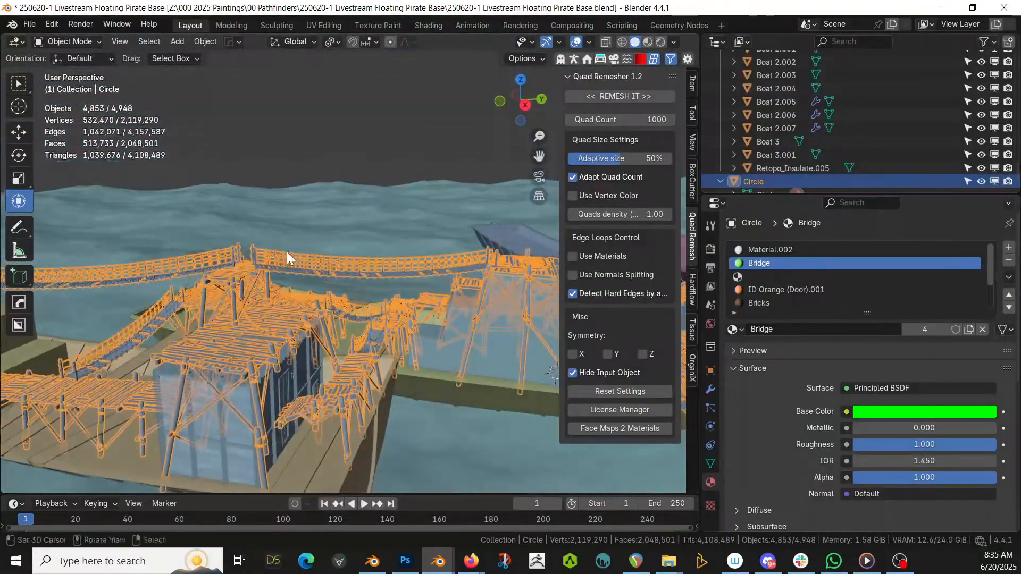
Extrude an edge of the raised platform about 0.86 m in X and 1.76 m in Y over the house's roof deck
key(Tab)
scroll(240, 319, up, 5)
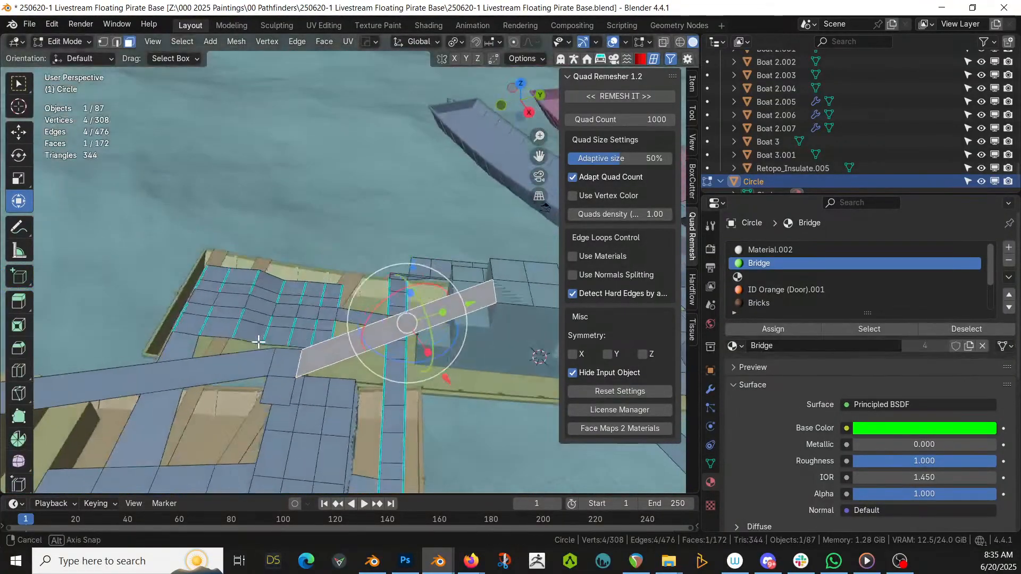
middle_drag(241, 319, 312, 384)
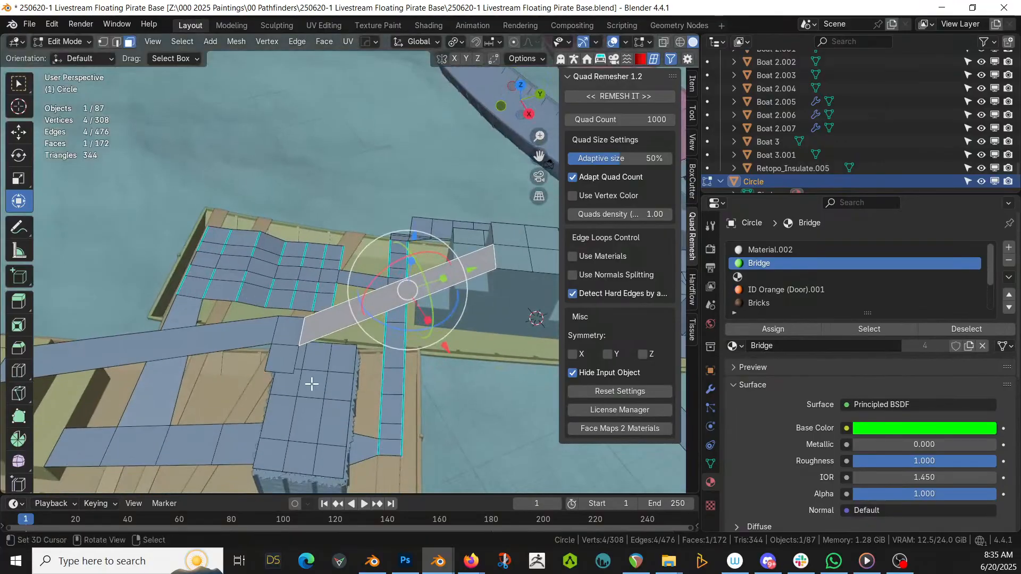
click(295, 360)
key(2)
click(295, 360)
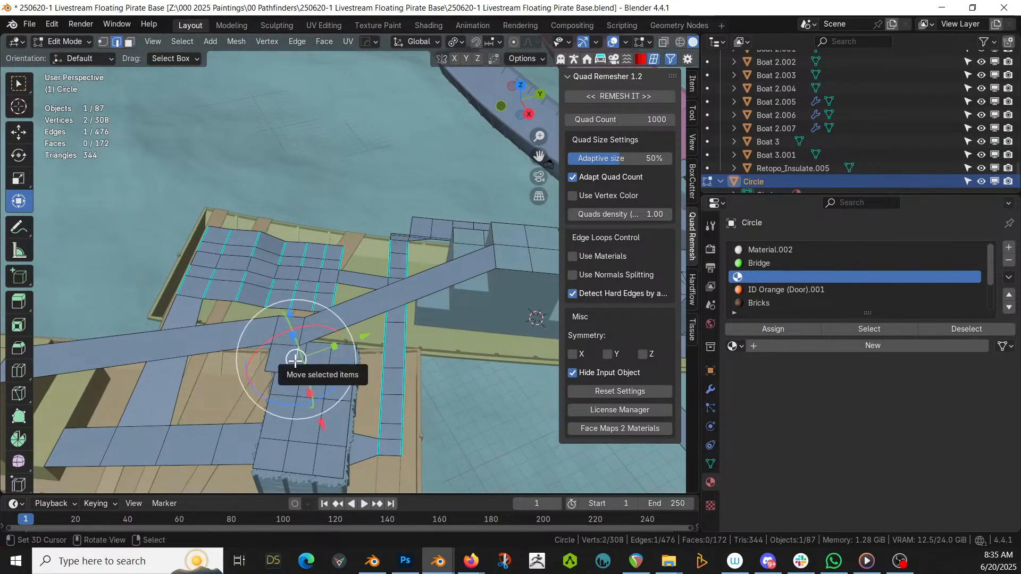
key(KP_7)
key(e)
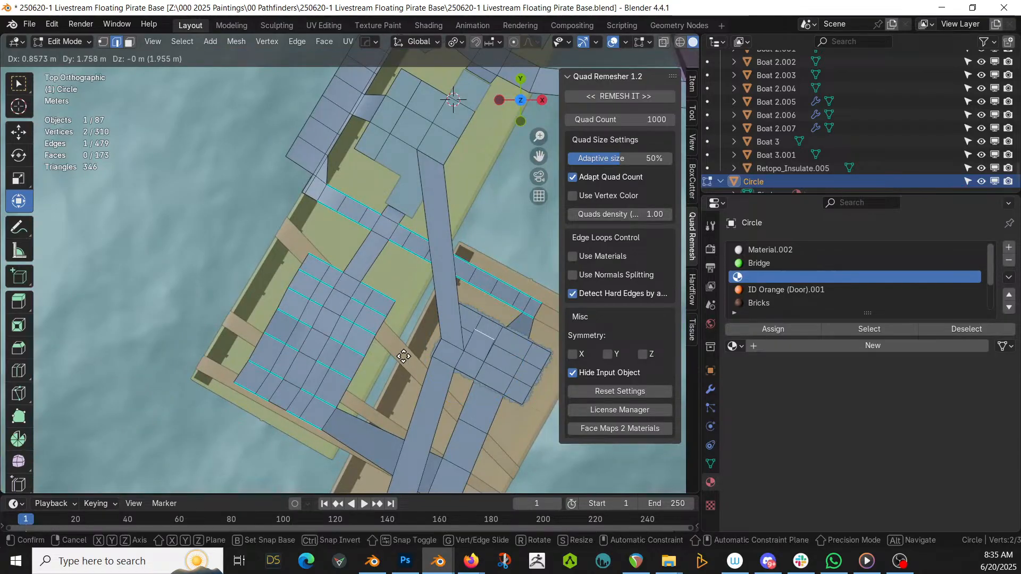
click(404, 356)
Extrude the raised platform's three side edges about 2.53 m in X and -1.20 m in Y, then check the planks in Object Mode
middle_drag(405, 353, 332, 290)
shift+click(364, 398)
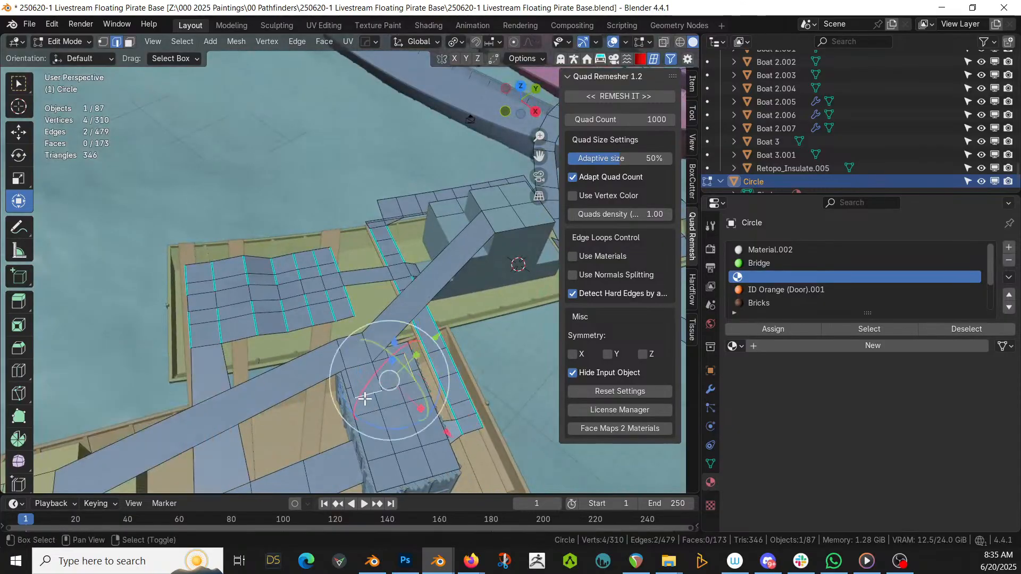
key(KP_7)
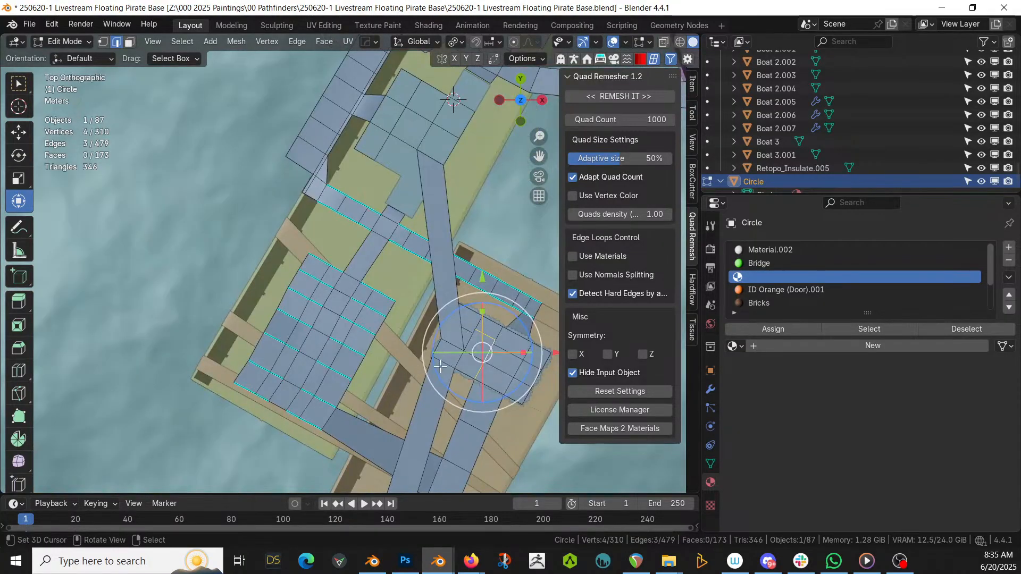
key(e)
click(473, 386)
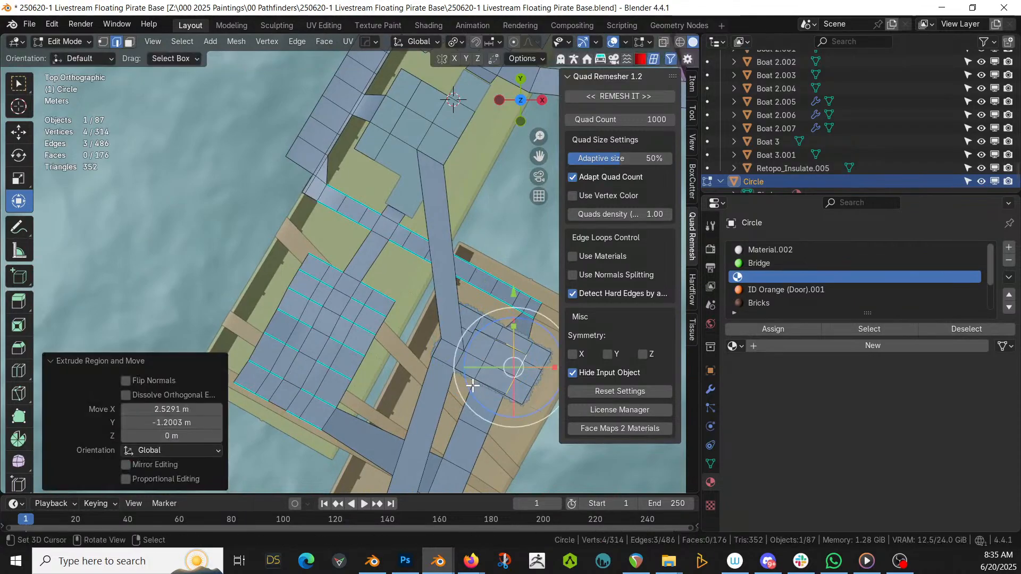
key(Tab)
middle_drag(444, 365, 386, 252)
Turn off Original Geometry in the tall house's _HouseCraft_ modifier to generate its detailed walls and windows
key(alt+a)
click(217, 323)
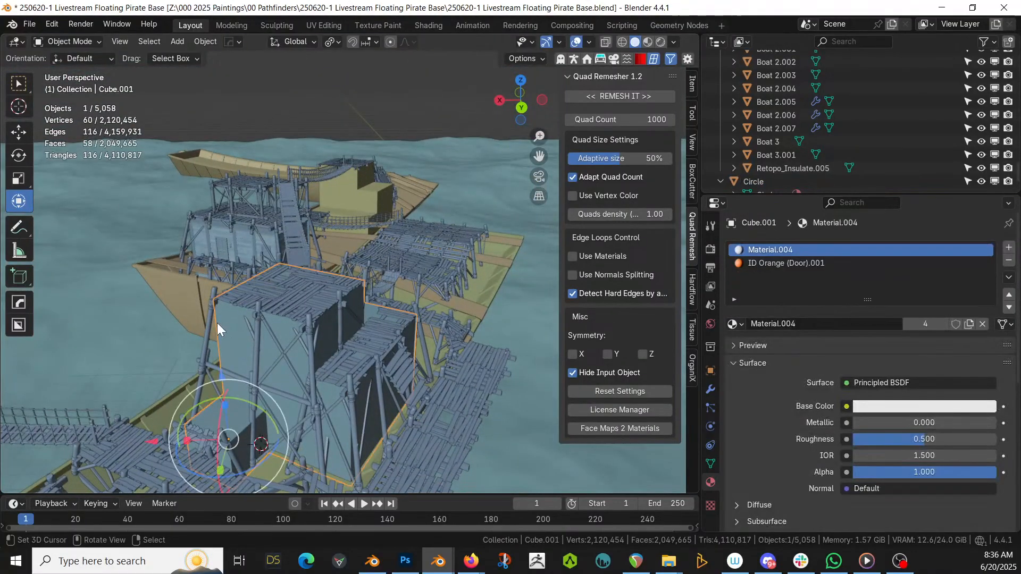
click(710, 389)
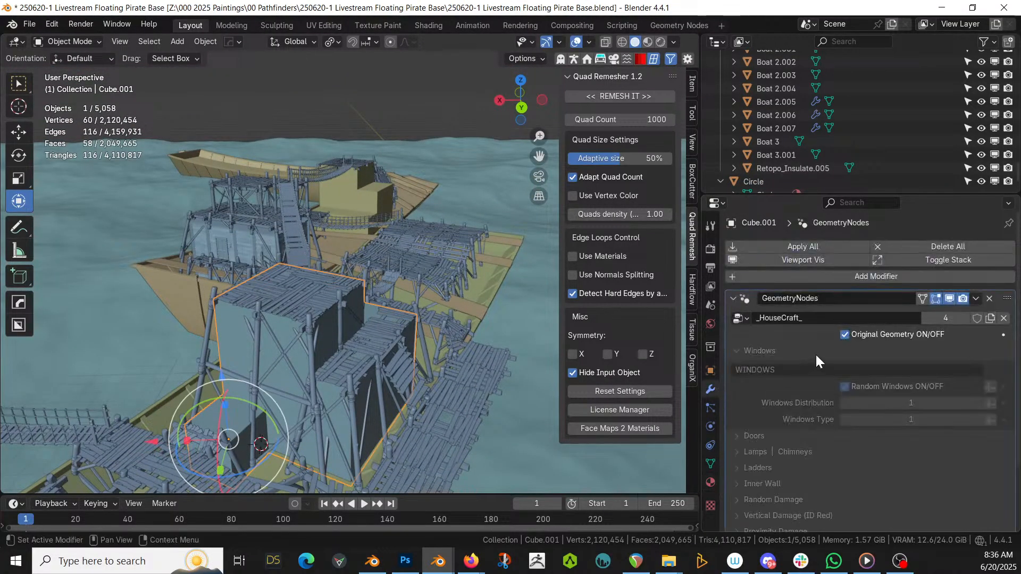
click(845, 334)
middle_drag(279, 258, 357, 297)
scroll(381, 321, up, 3)
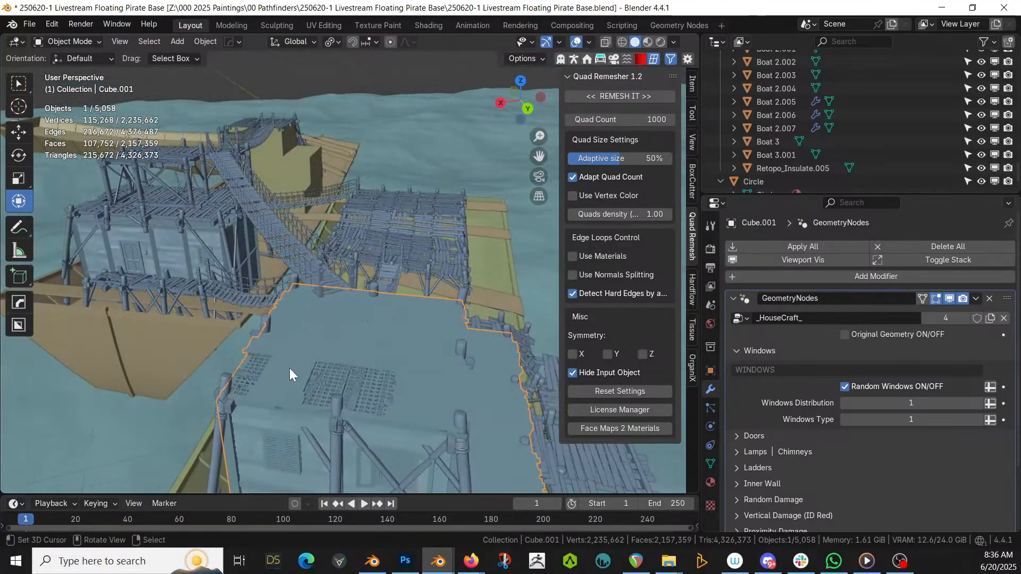
Isolate the walkway mesh, raise the four faces of the tall house's roof deck slightly along Z, and leave the isolated view
click(298, 281)
key(Tab)
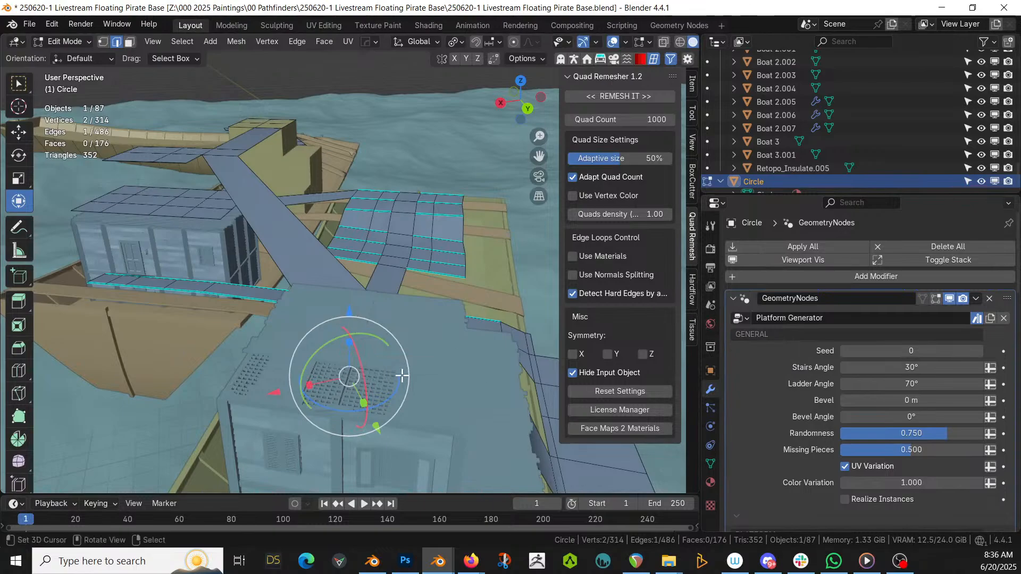
key(KP_Divide)
scroll(391, 380, up, 3)
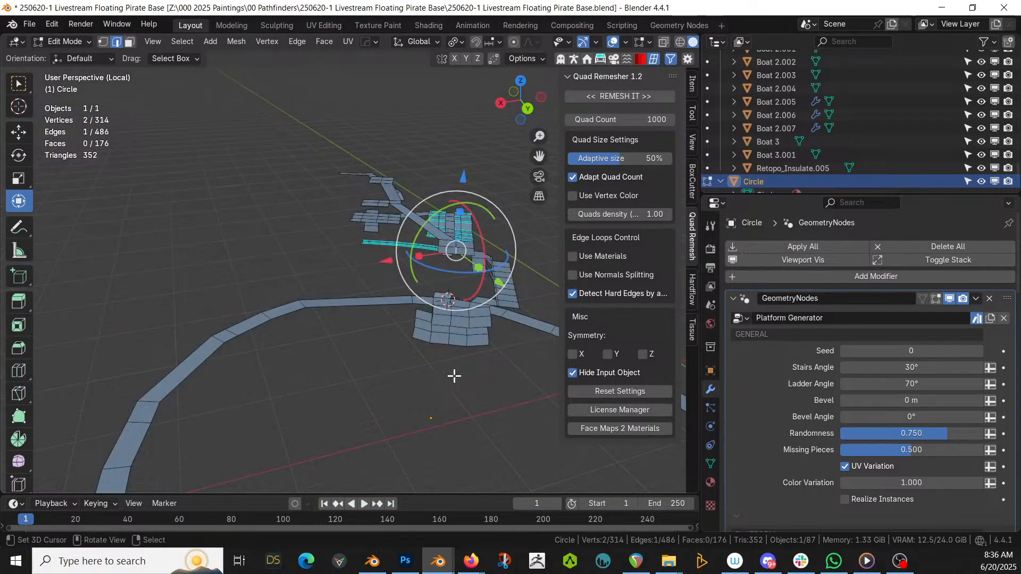
key(3)
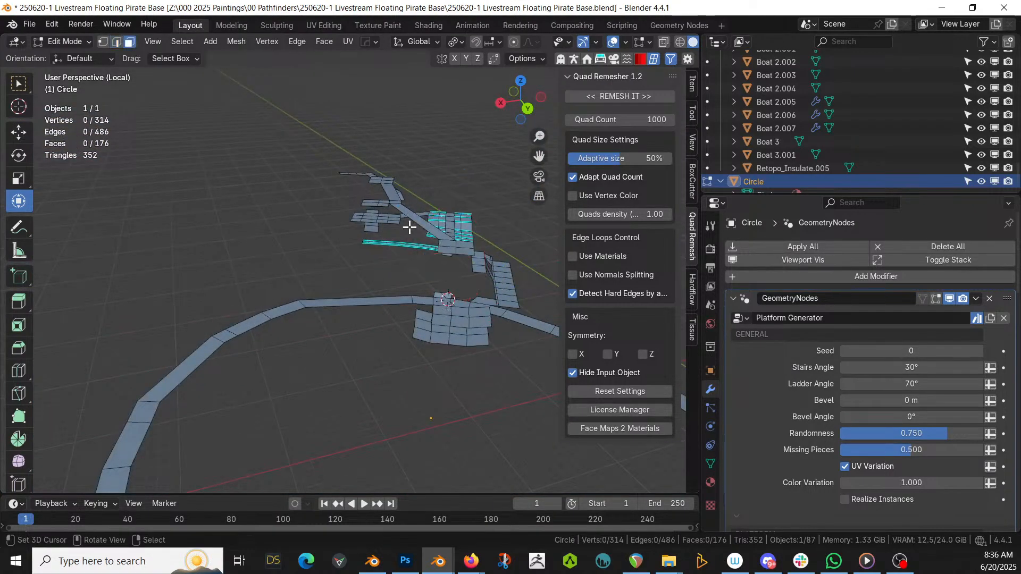
click(447, 244)
shift+click(445, 250)
shift+click(464, 250)
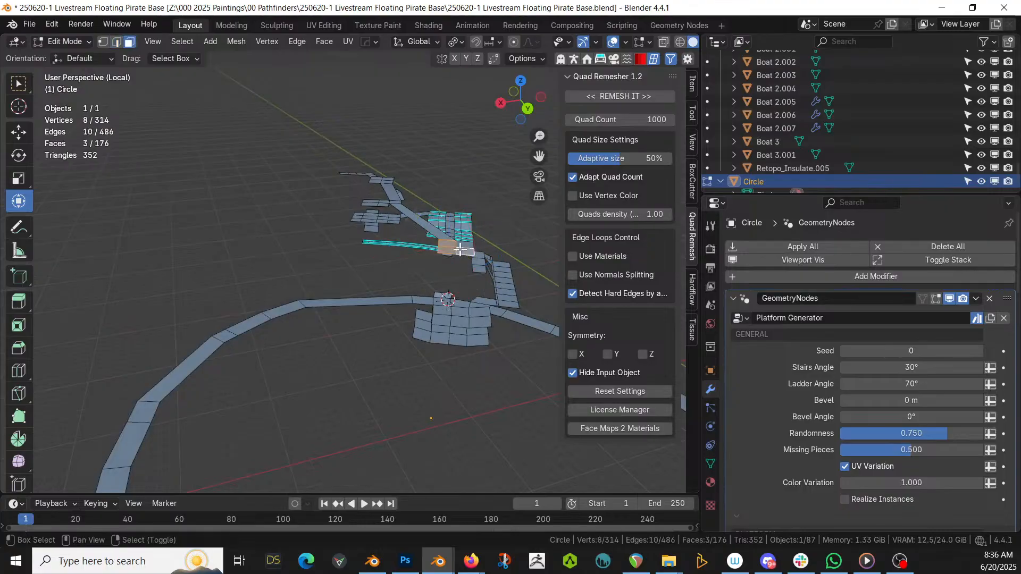
shift+click(462, 246)
scroll(431, 249, up, 4)
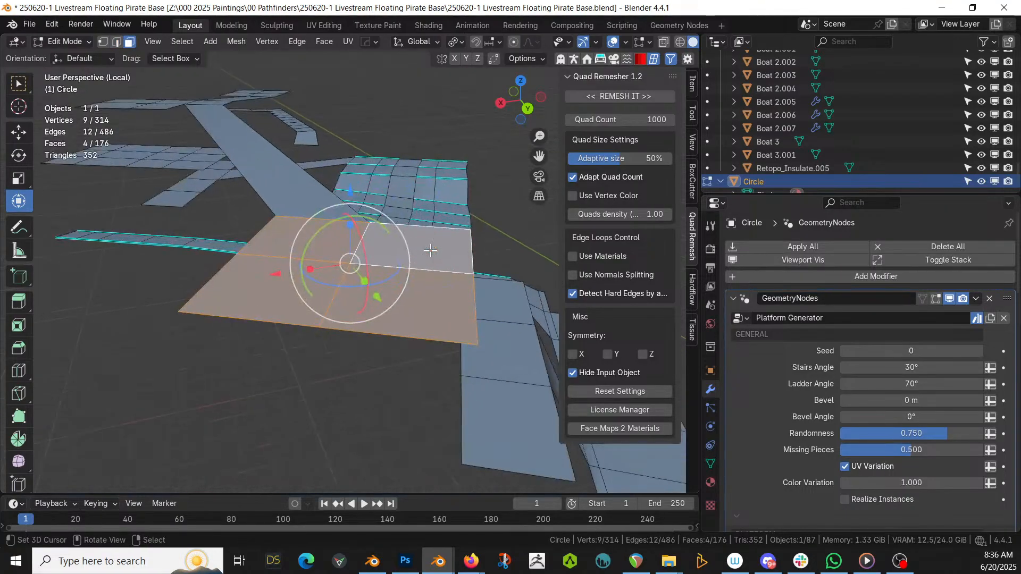
key(g)
key(z)
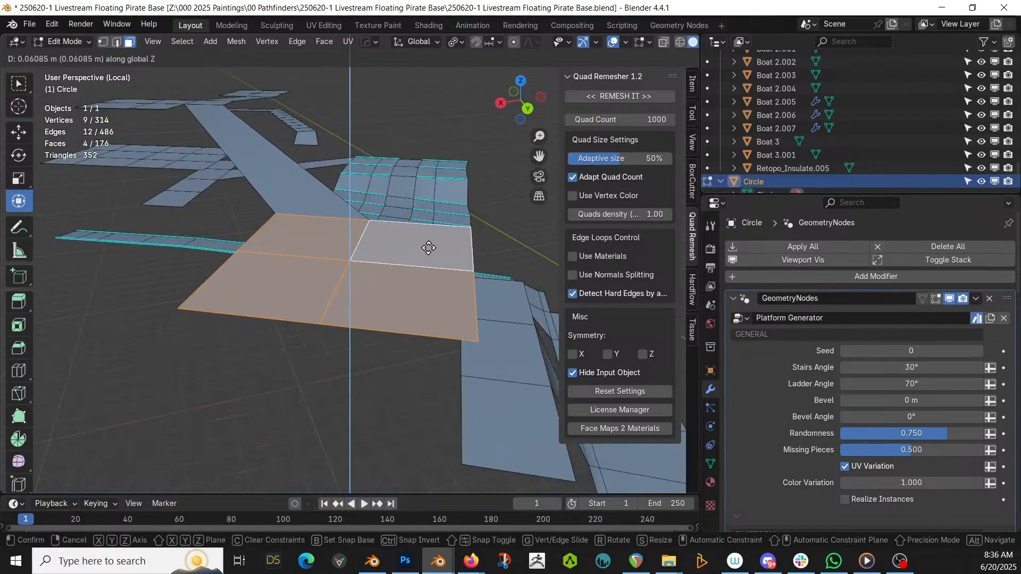
click(429, 245)
key(KP_Divide)
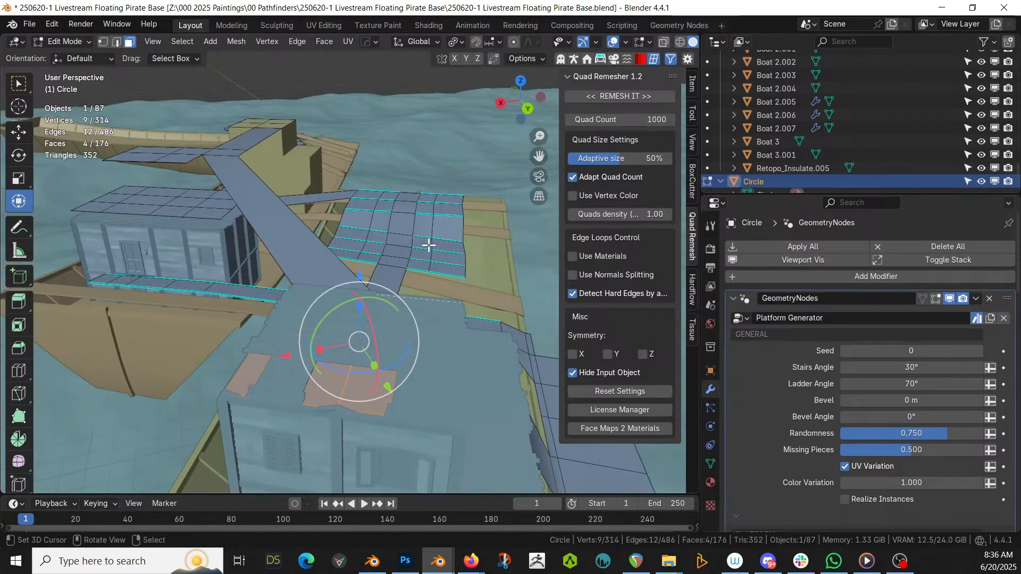
Raise the four roof deck faces another 0.16 m along Z so they clear the tall house's roof, and return to Object Mode
key(g)
key(z)
click(405, 330)
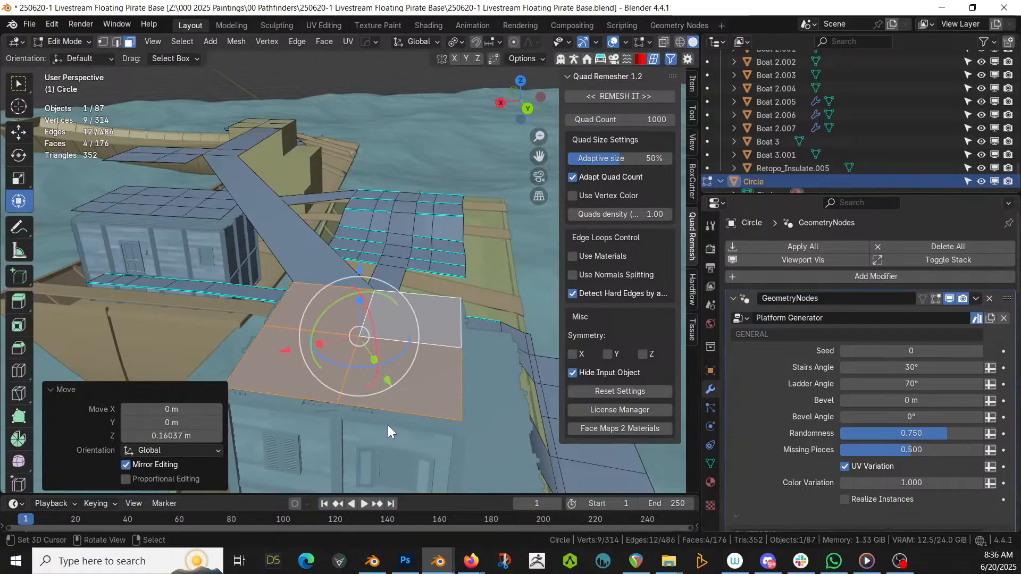
key(Tab)
Examine the tall house's generated roof deck, supports and surrounding walkways from several angles
middle_drag(353, 428, 314, 410)
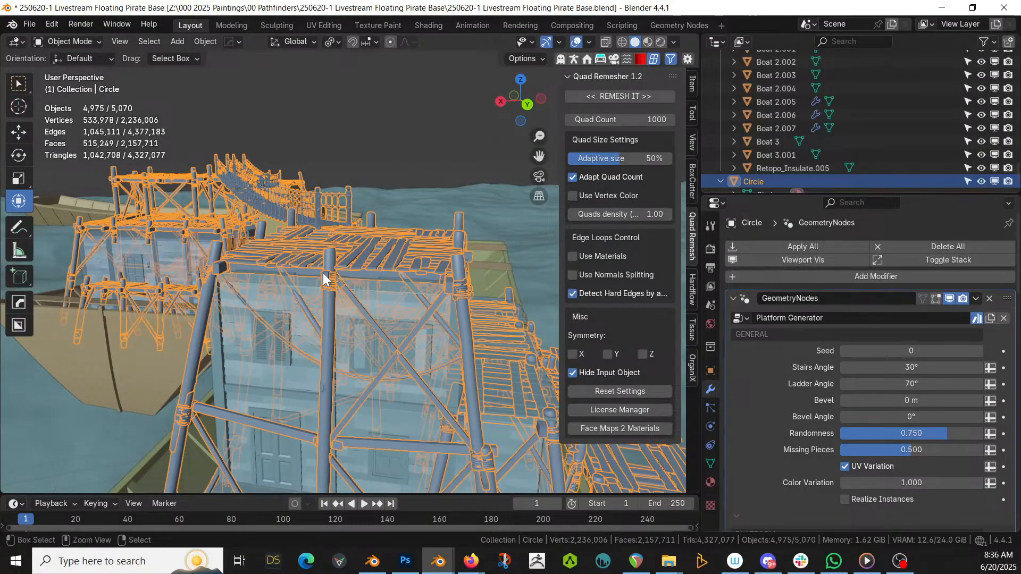
scroll(300, 356, down, 4)
middle_drag(300, 355, 344, 328)
scroll(336, 350, up, 4)
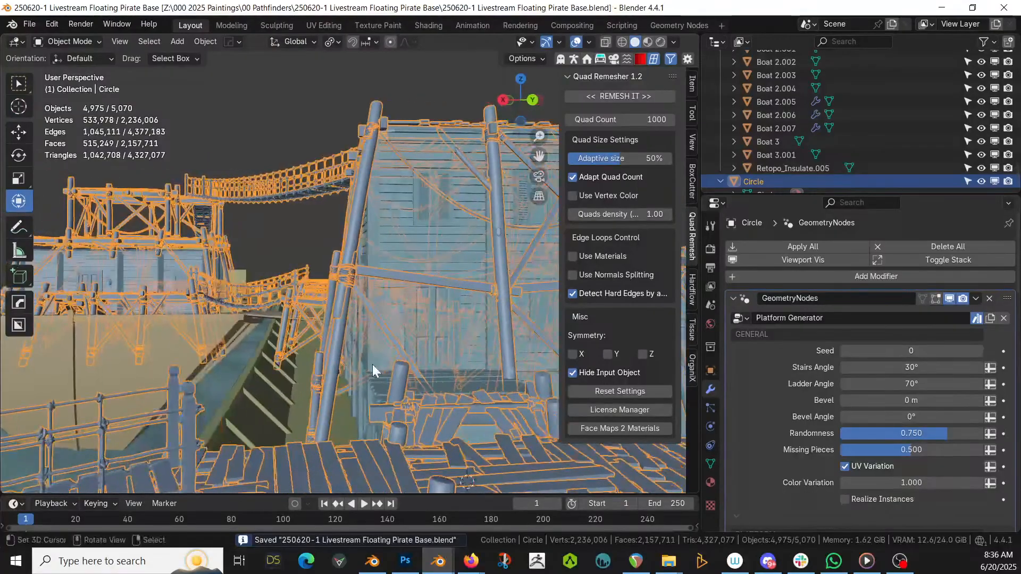
right_click(372, 365)
middle_drag(371, 365, 594, 441)
scroll(350, 365, down, 5)
middle_drag(467, 270, 261, 235)
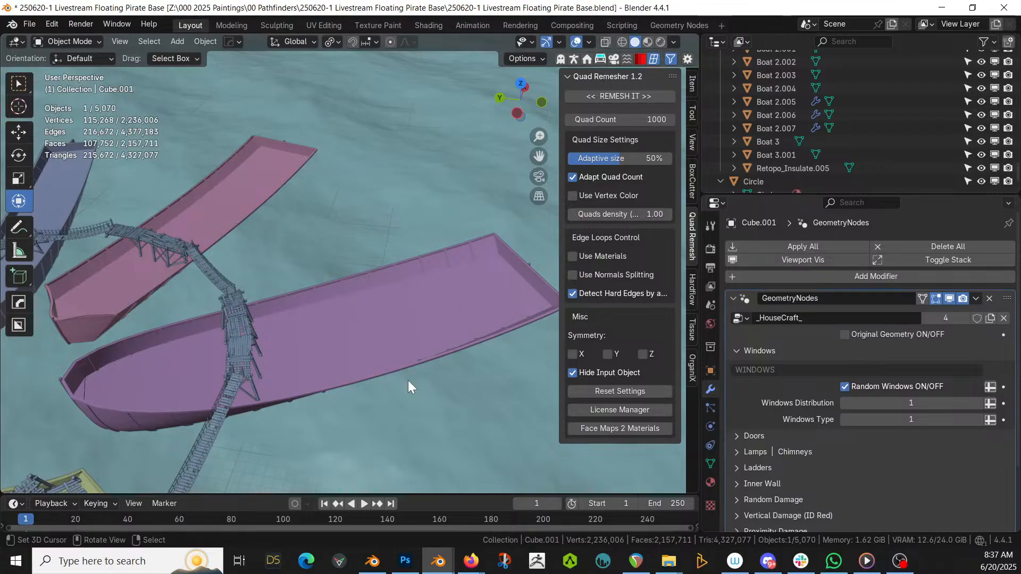
Duplicate the full row of floor faces of the purple boat crossed by the walkway in place and separate the copy into its own object
click(343, 329)
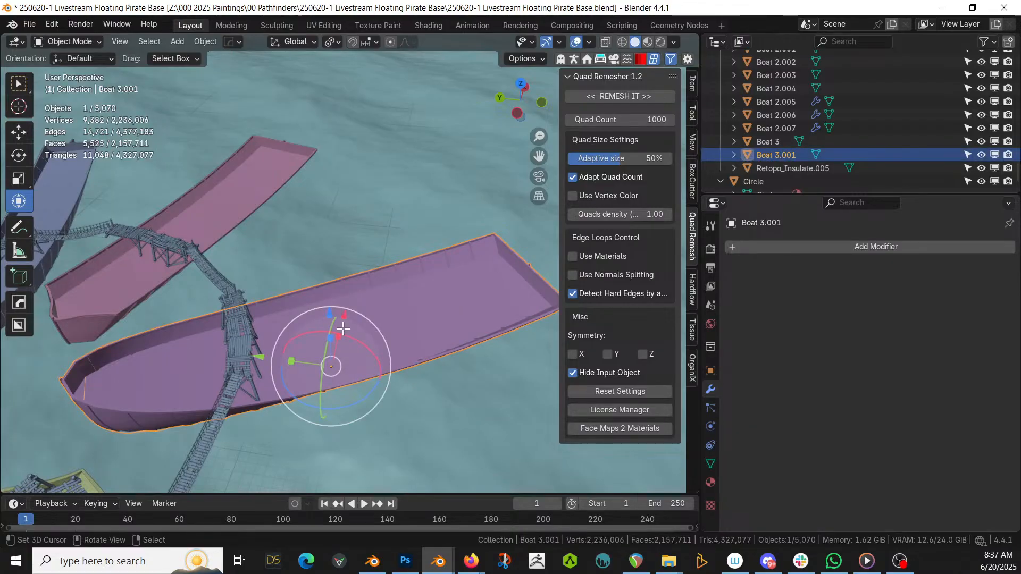
key(Tab)
click(98, 389)
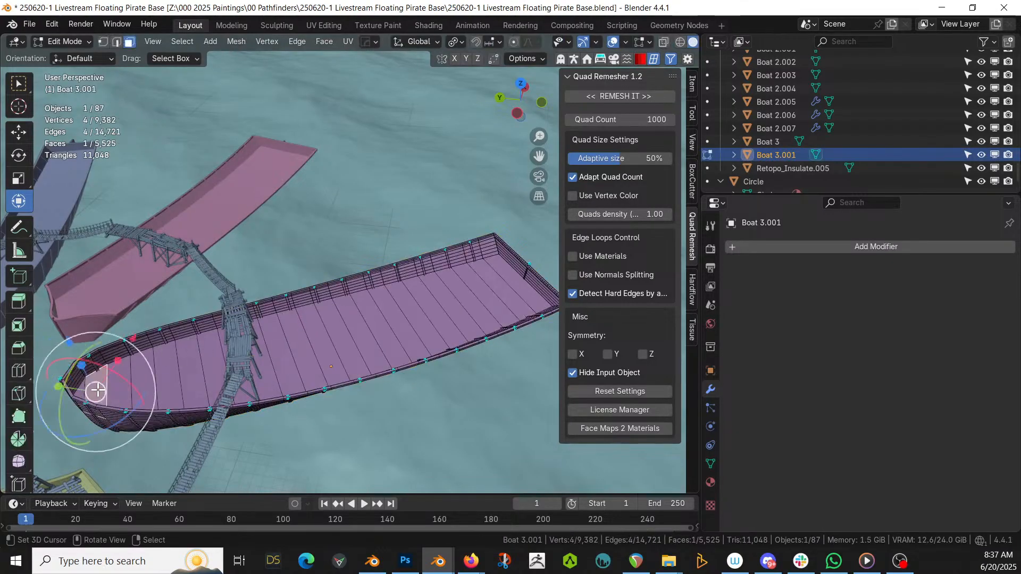
ctrl+click(511, 275)
key(shift+d)
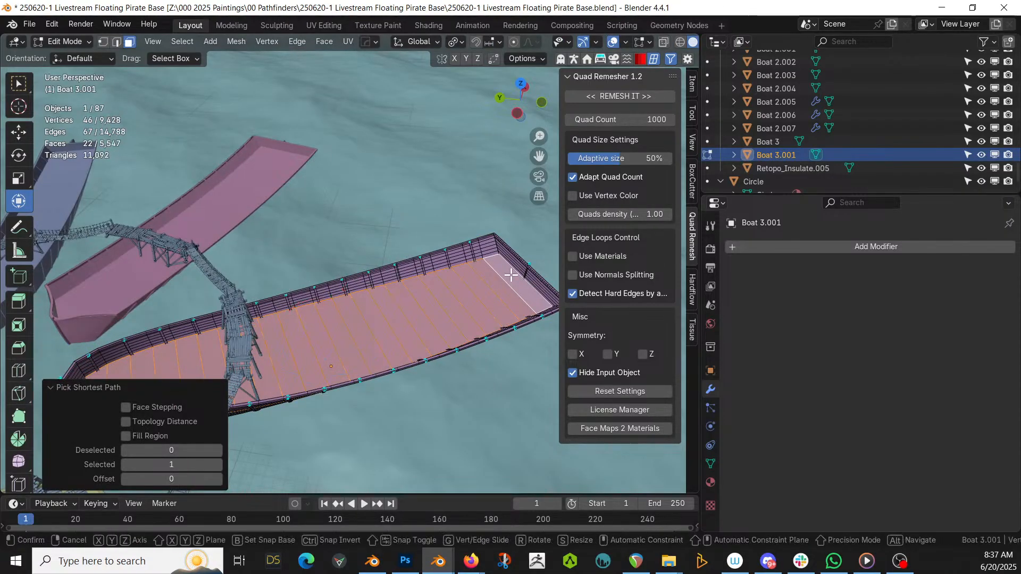
key(Escape)
key(p)
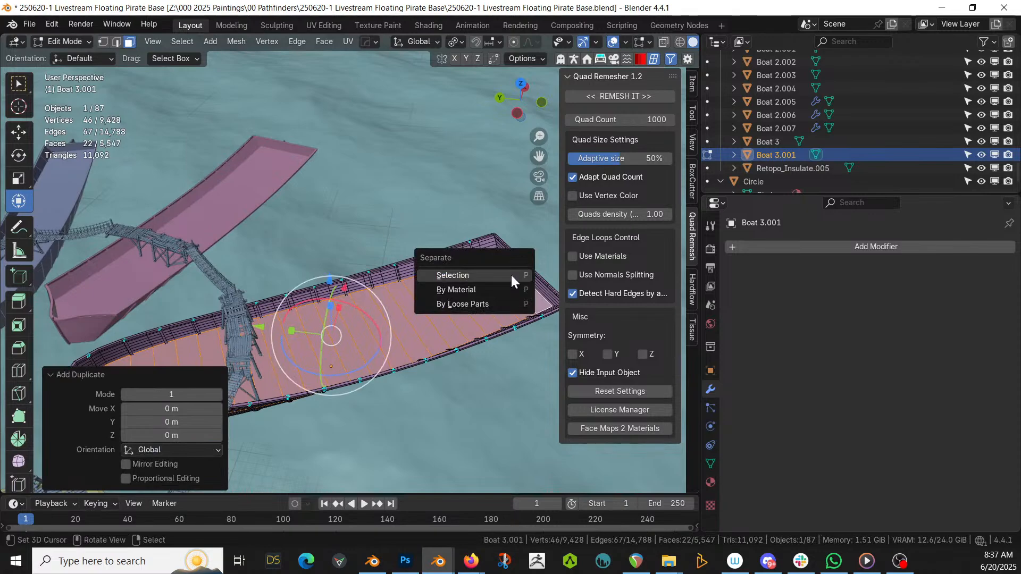
click(511, 274)
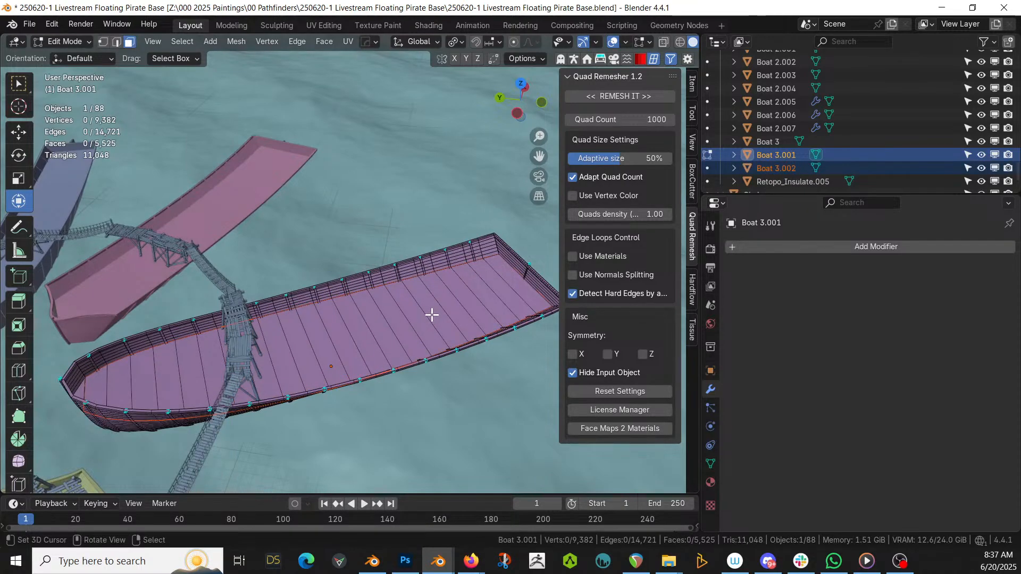
key(Tab)
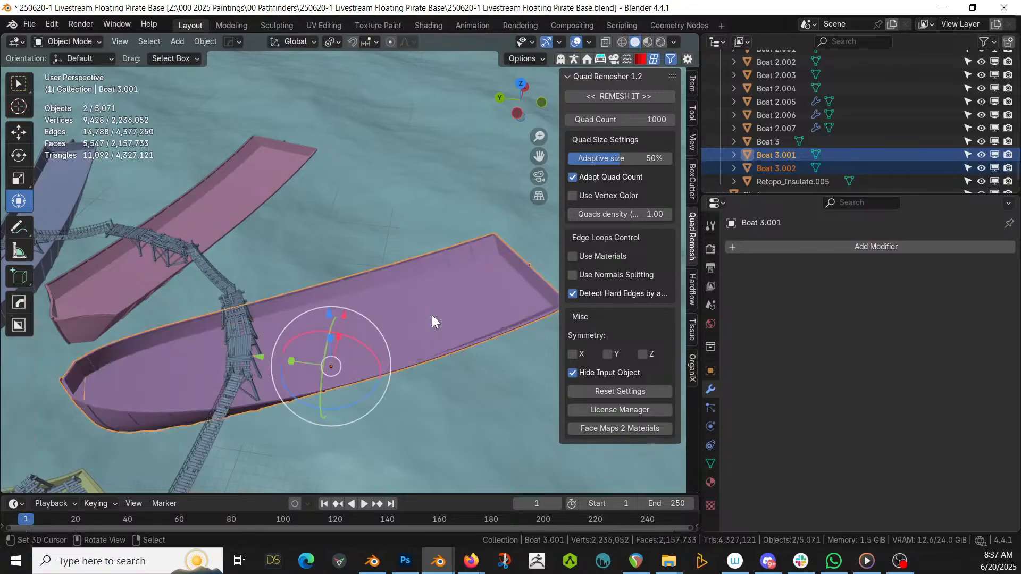
Show wireframes in the viewport and remesh the separated boat floor with Quad Remesher at a quad count of 50
click(407, 336)
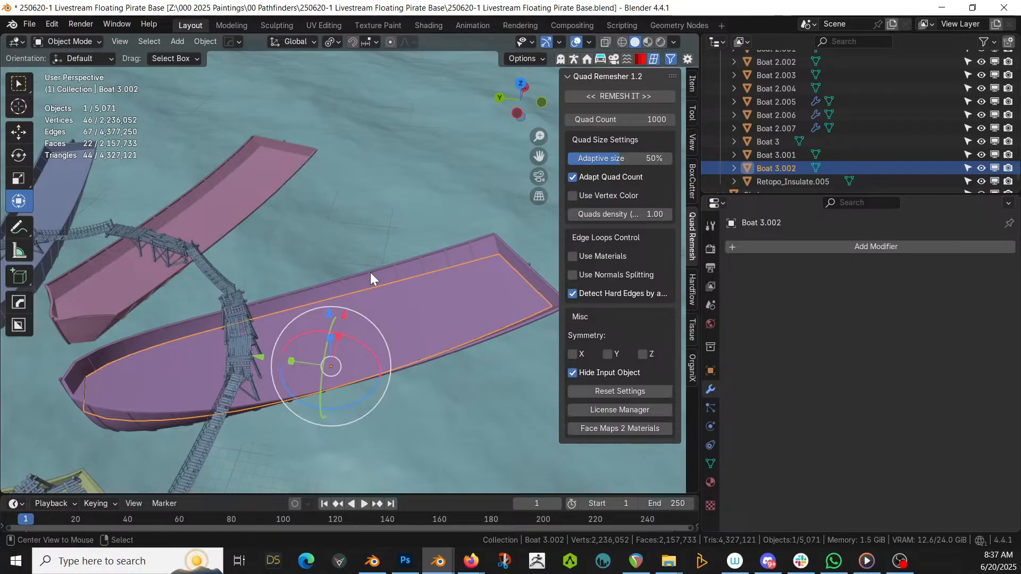
key(alt+v)
click(336, 290)
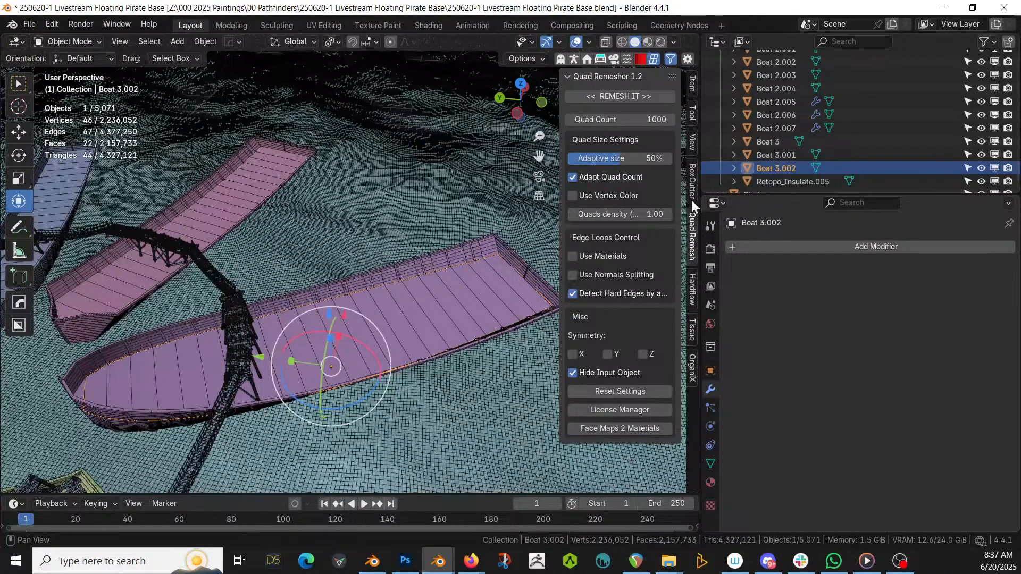
click(658, 121)
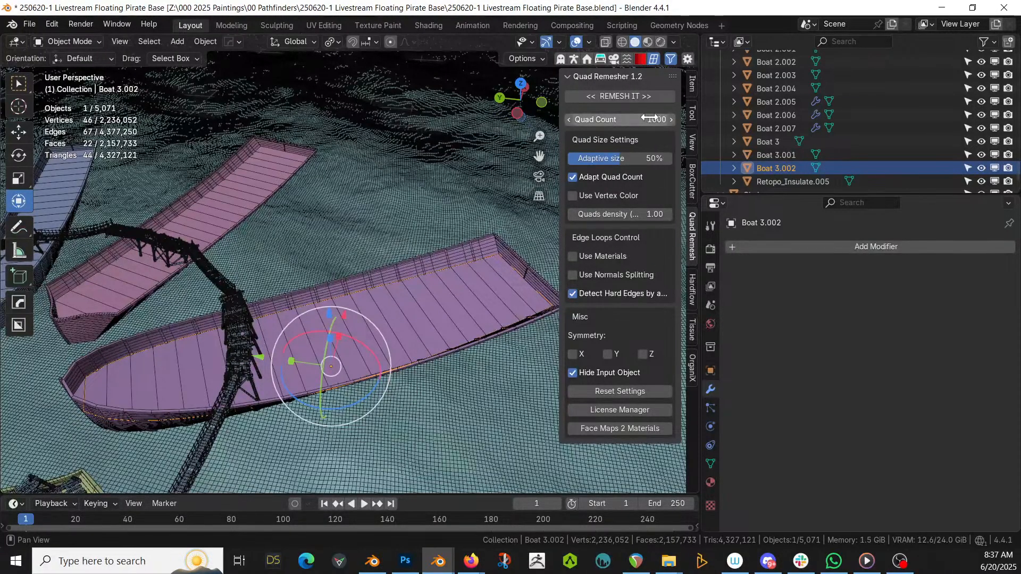
text(50)
key(Return)
click(605, 98)
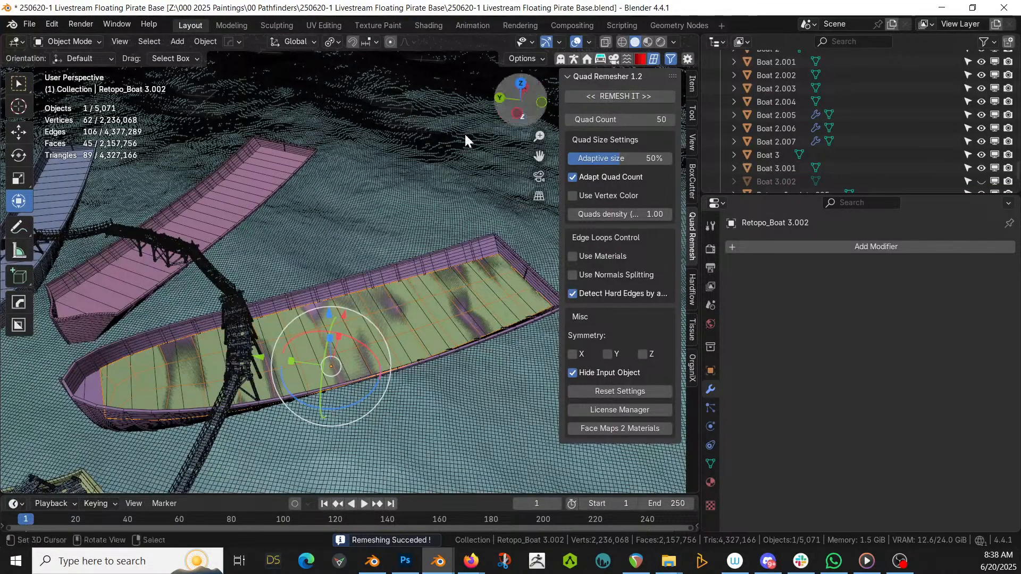
Check the remeshed boat floor in Edit Mode, and delete the hidden original floor object Boat 3.002
key(Tab)
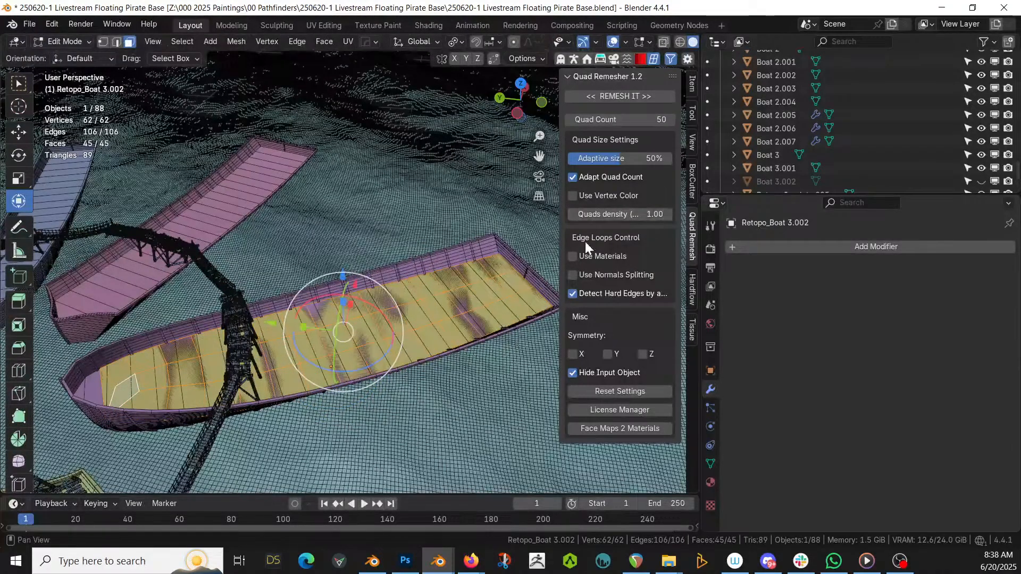
key(Tab)
scroll(802, 129, down, 4)
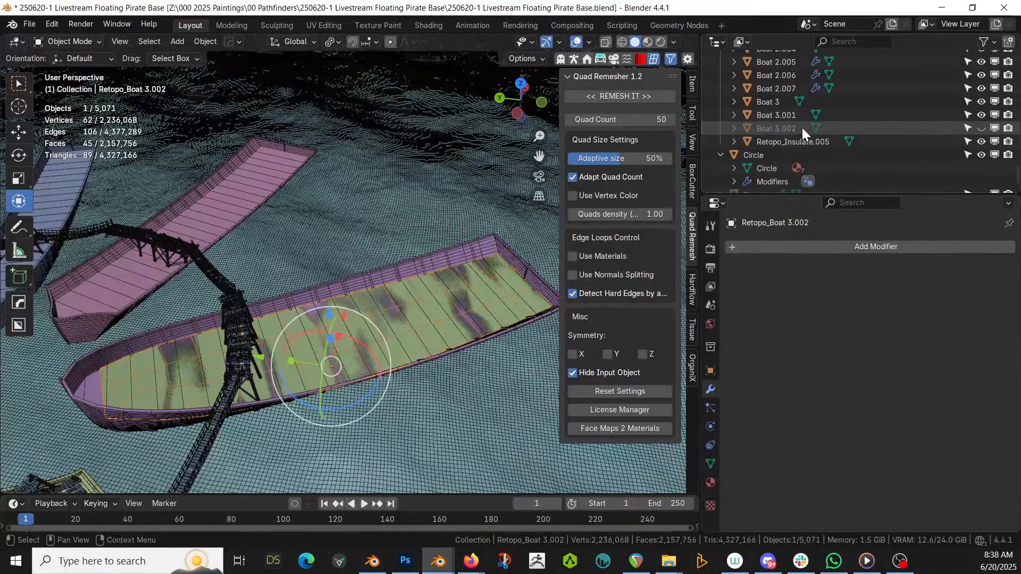
click(802, 128)
key(Delete)
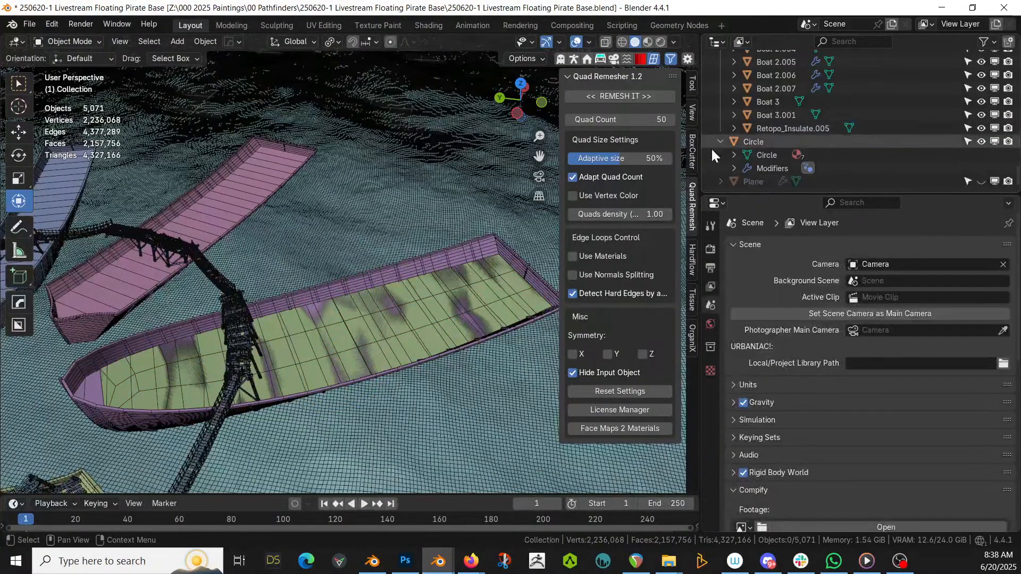
Turn off the viewport wireframes and raise the remeshed boat floor about 1.37 m along Z
click(339, 340)
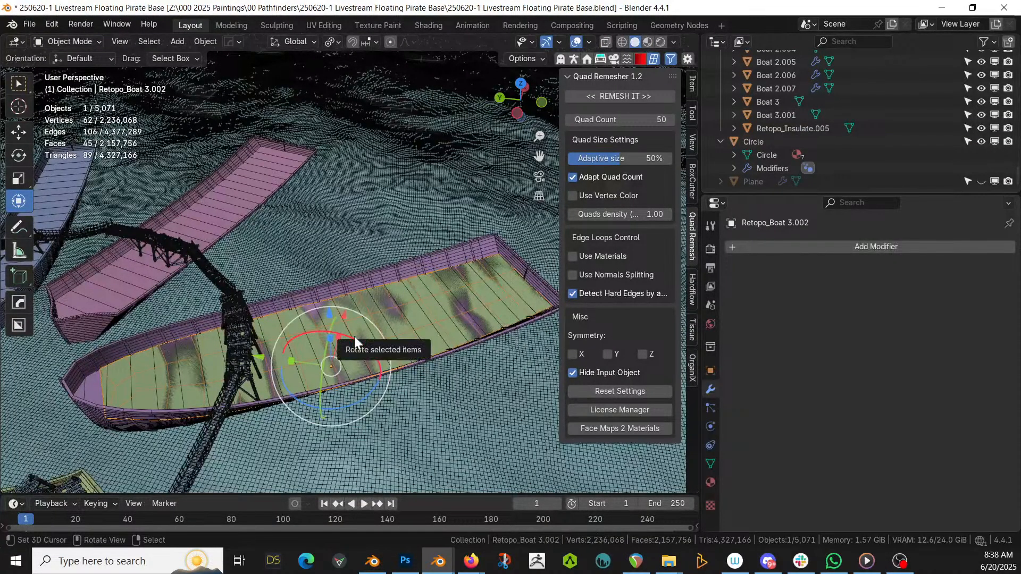
key(alt+v)
click(354, 336)
key(KP_Decimal)
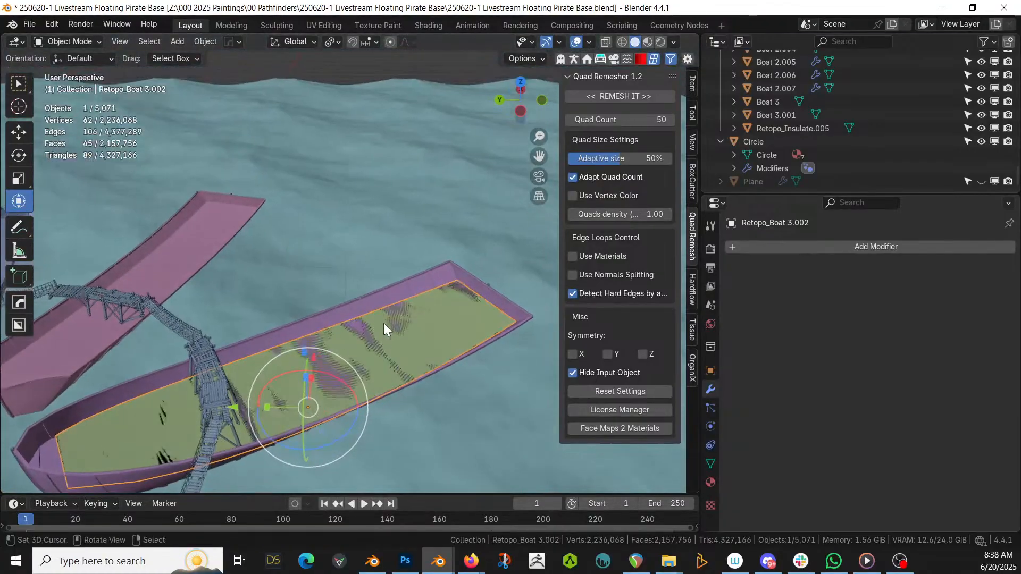
key(g)
key(z)
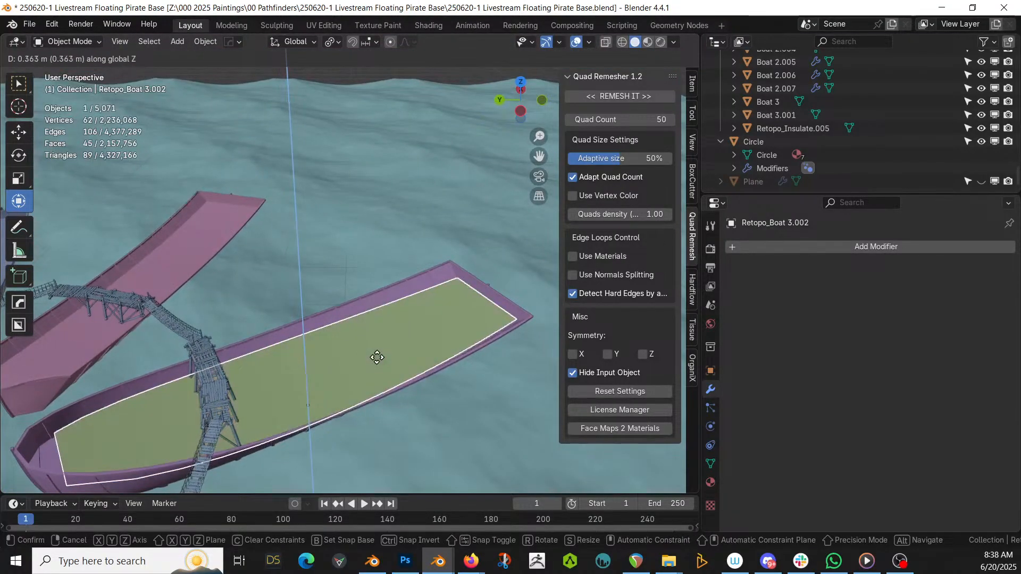
click(377, 354)
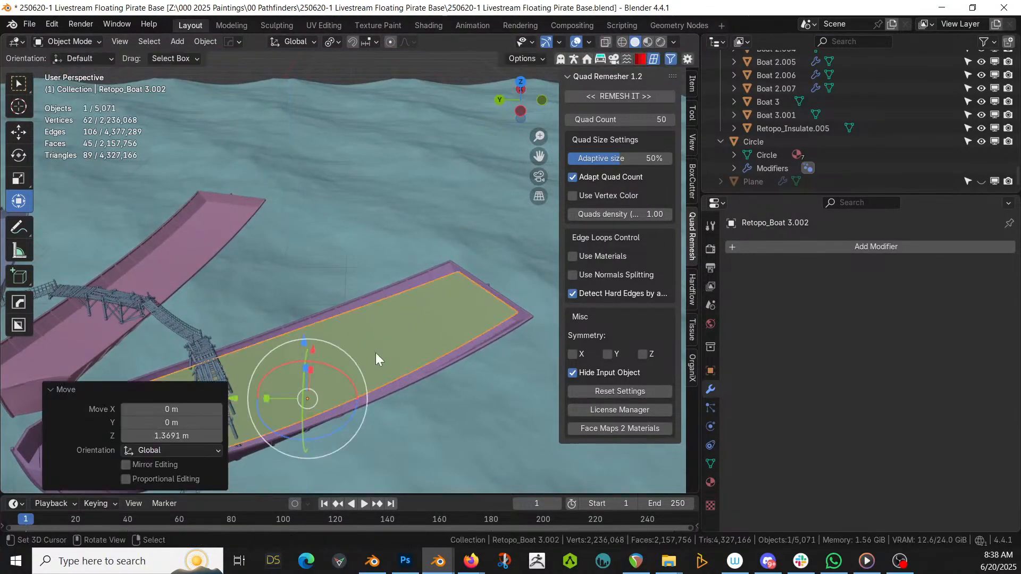
Join the raised boat floor into the walkway object so it generates planks, and inspect the new deck inside the boat
shift+middle_drag(352, 354, 457, 313)
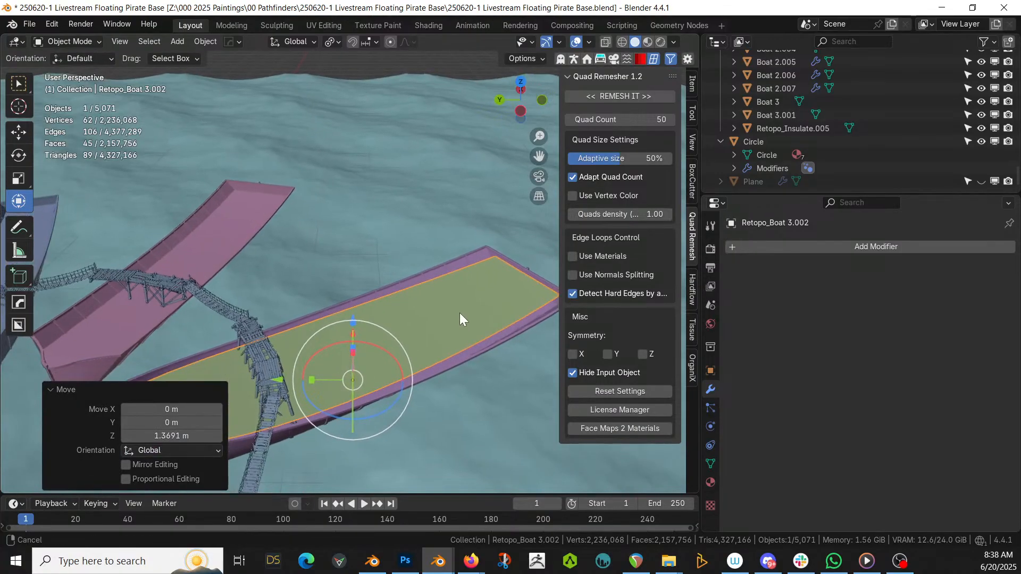
shift+click(265, 340)
key(ctrl+j)
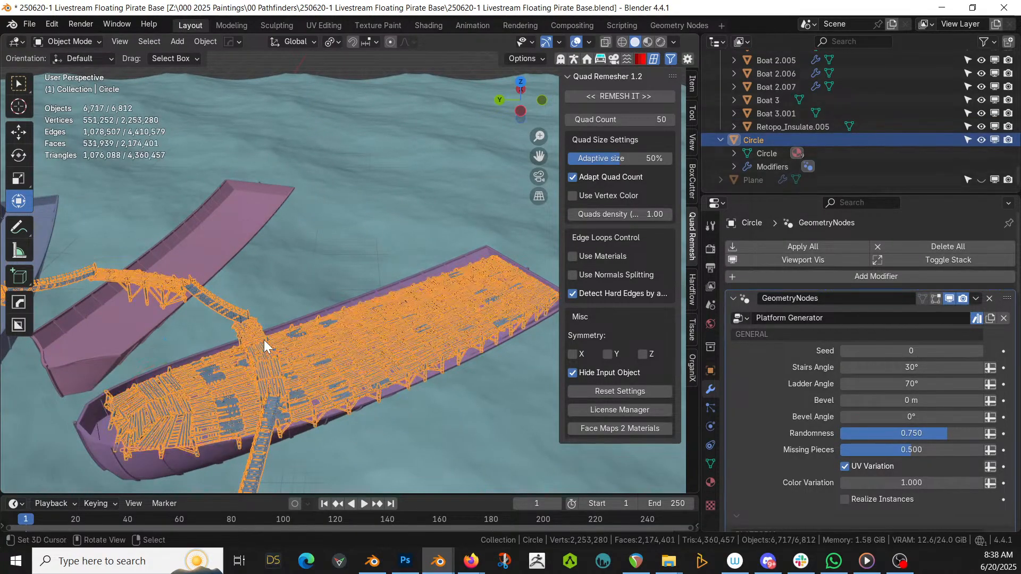
click(361, 363)
middle_drag(361, 362, 694, 79)
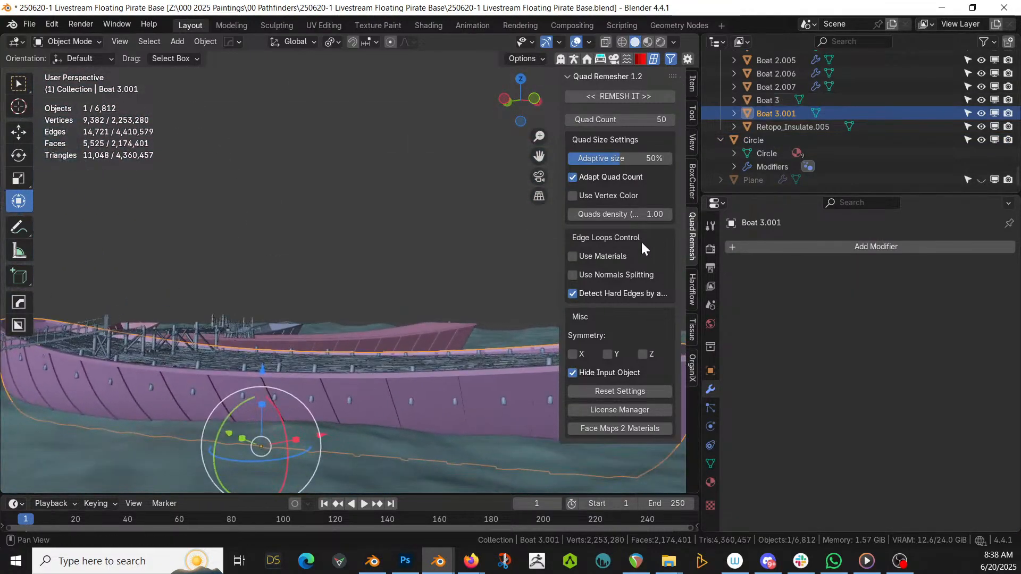
middle_drag(512, 205, 366, 289)
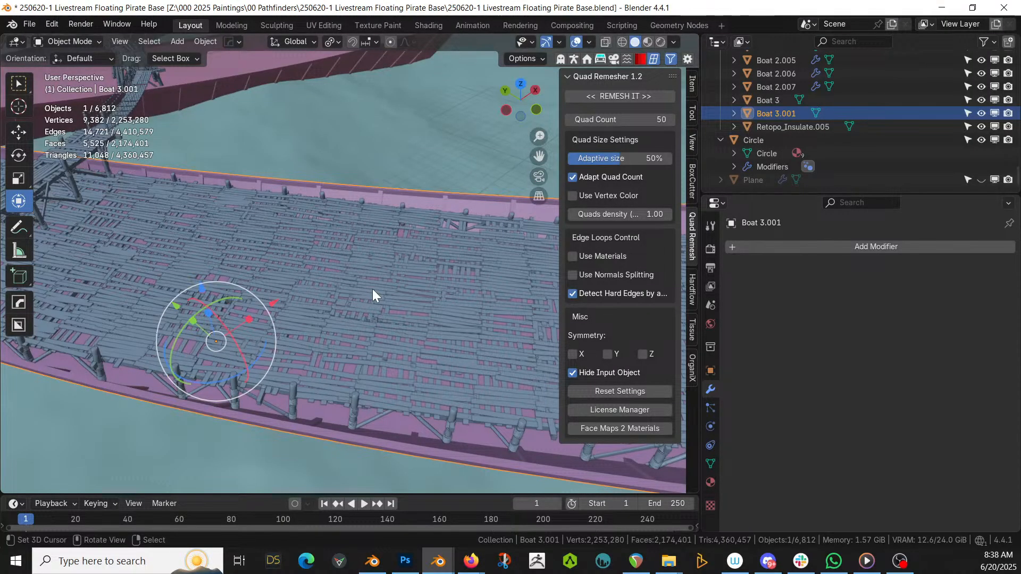
scroll(397, 254, down, 8)
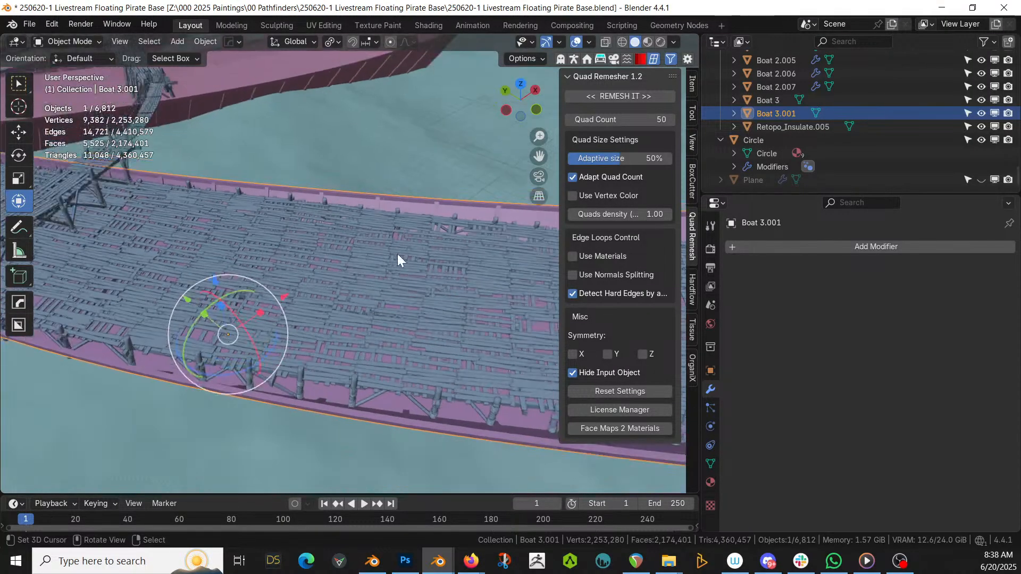
middle_drag(410, 262, 523, 355)
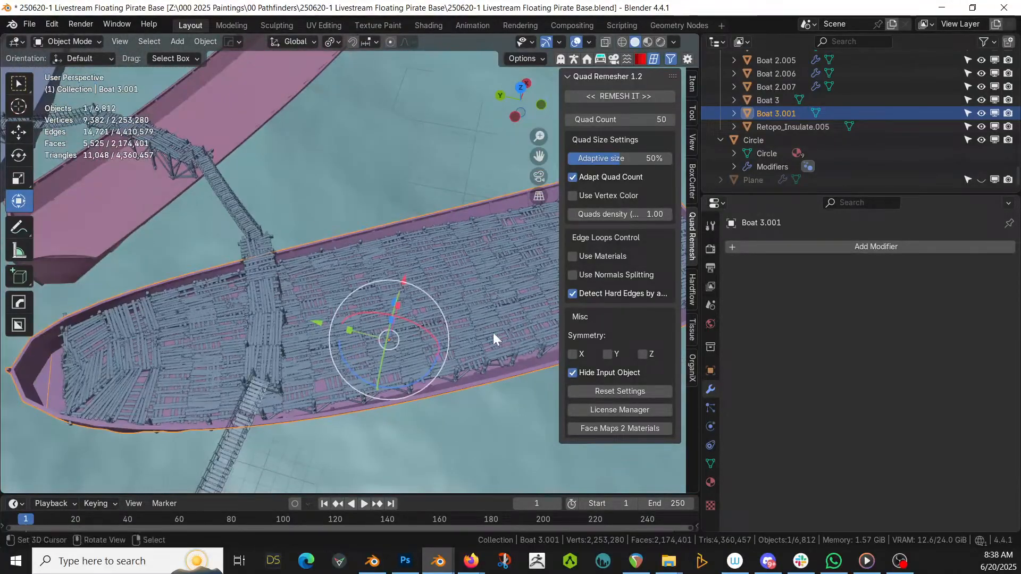
Duplicate a three-by-three block of deck faces near the boat's square end in place and raise the copy 2.5 m along Z
key(Tab)
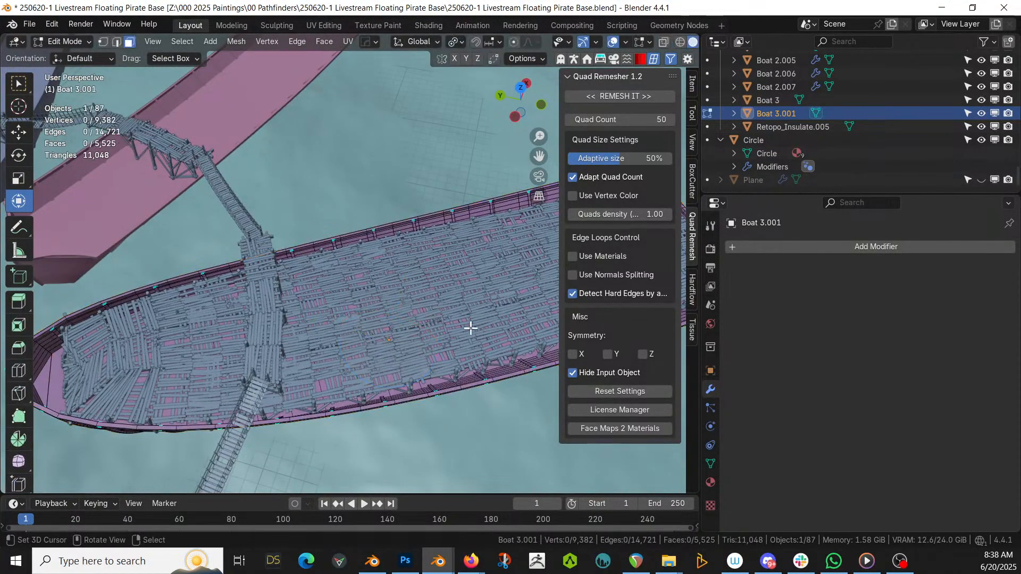
key(Tab)
click(394, 304)
key(Tab)
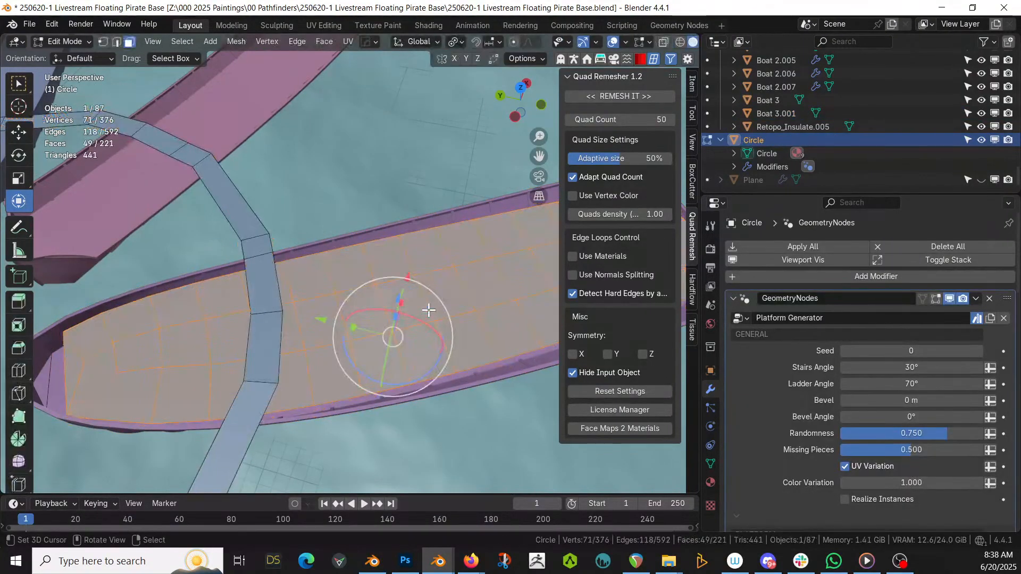
shift+middle_drag(428, 310, 268, 315)
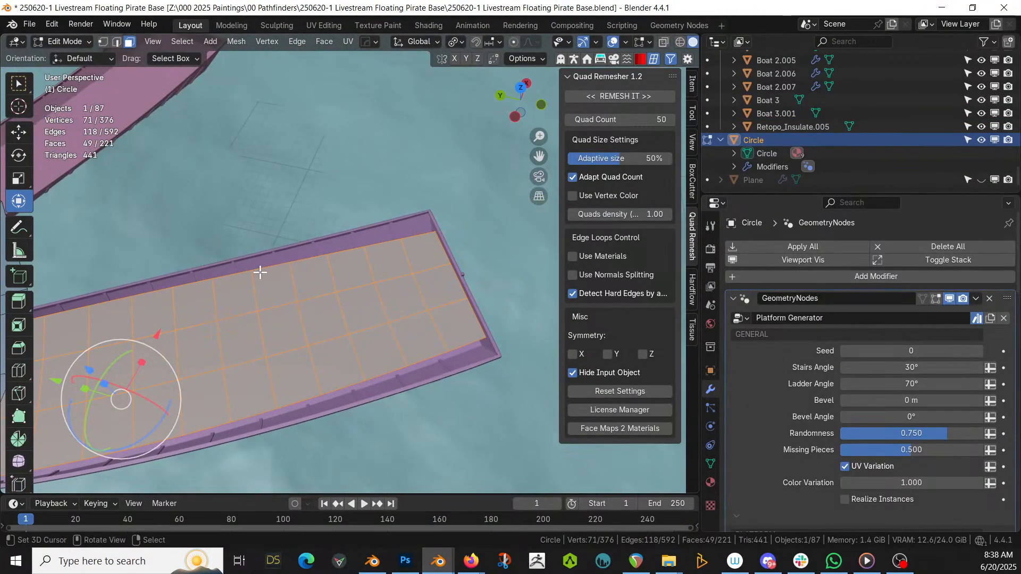
click(275, 296)
shift+click(291, 328)
shift+click(288, 381)
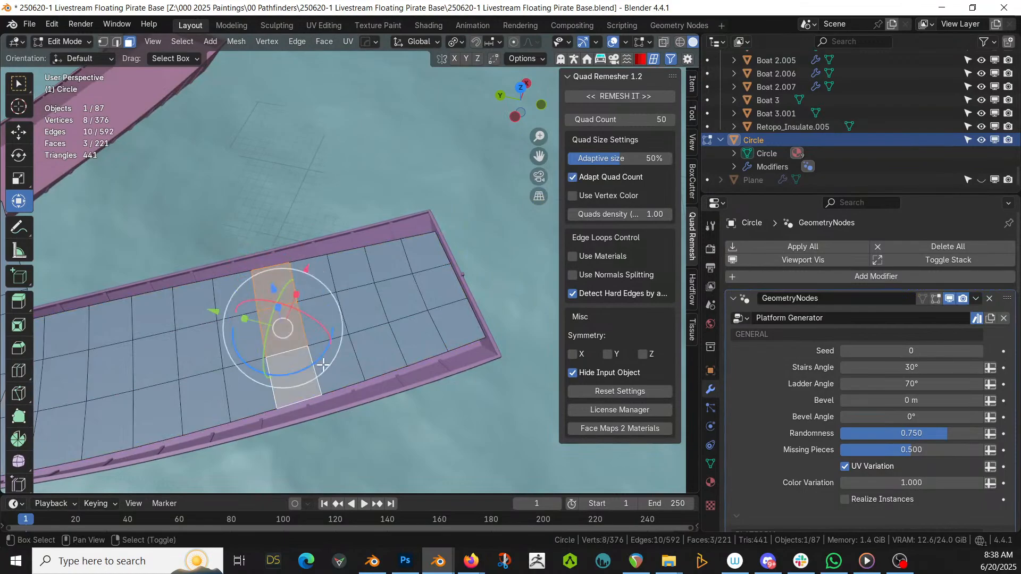
shift+click(324, 364)
shift+click(326, 304)
shift+click(326, 280)
shift+click(345, 277)
shift+click(358, 319)
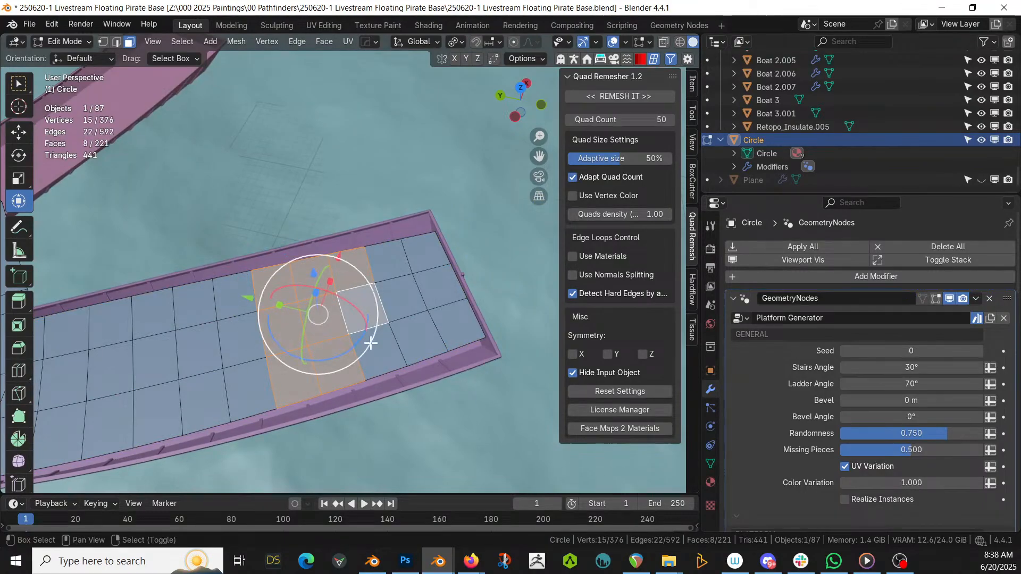
shift+click(367, 345)
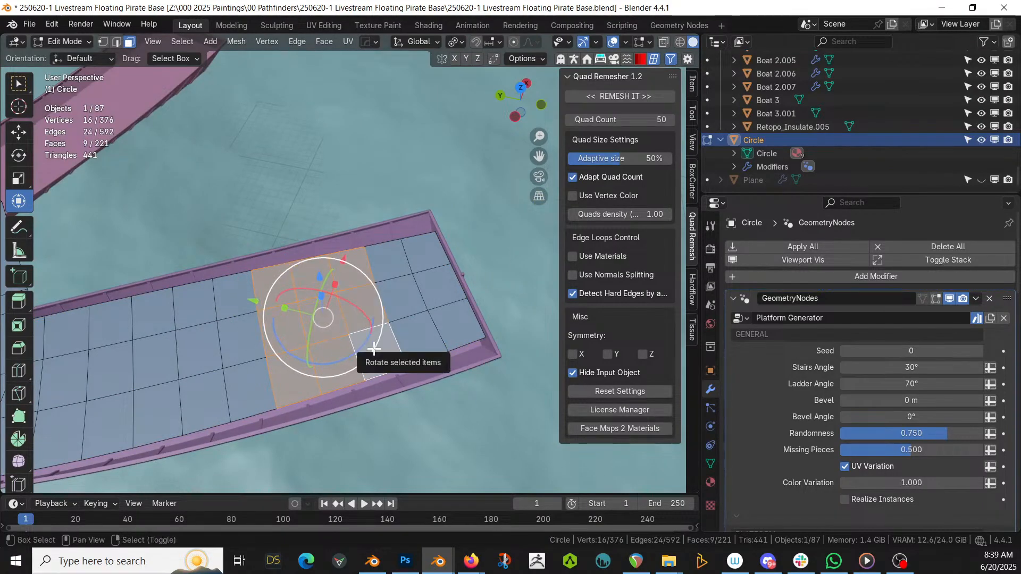
key(shift+d)
key(Escape)
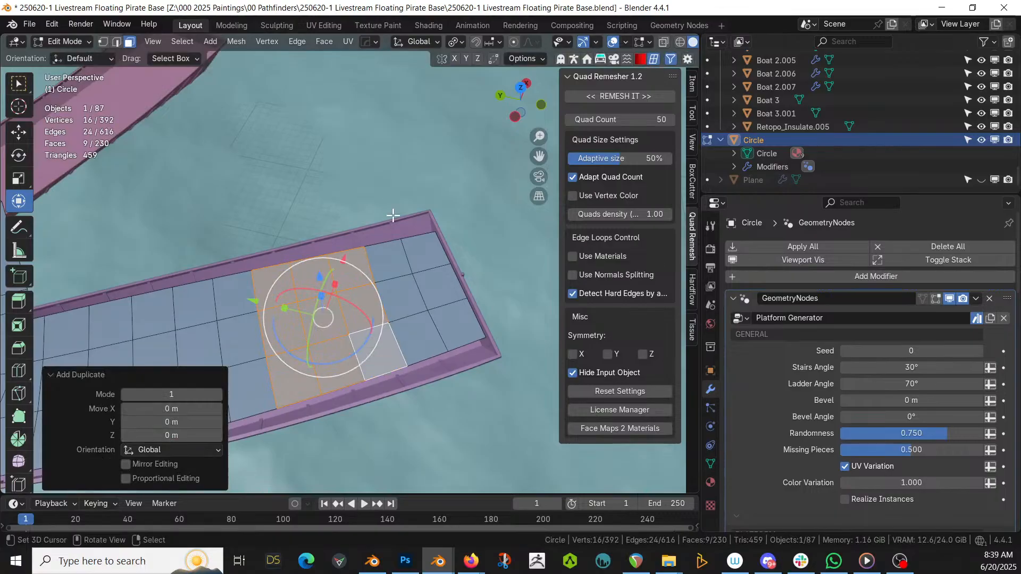
text(g)
text(z2.5)
key(Return)
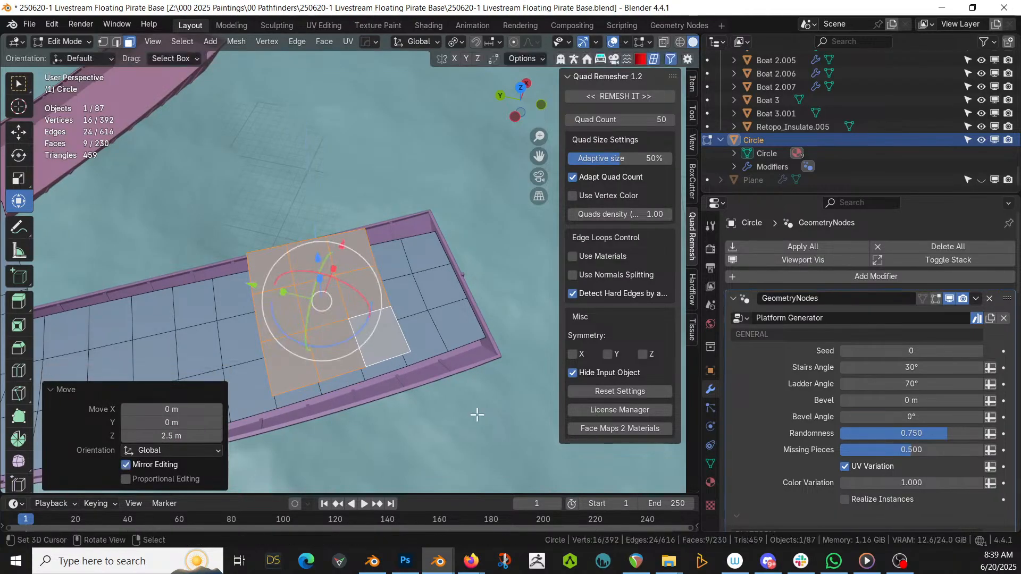
Duplicate six of the nine raised platform faces, leaving out the row nearest midship, raise the copy 2.5 m along Z, and return to Object Mode
shift+middle_drag(325, 367, 351, 363)
shift+right_click(334, 362)
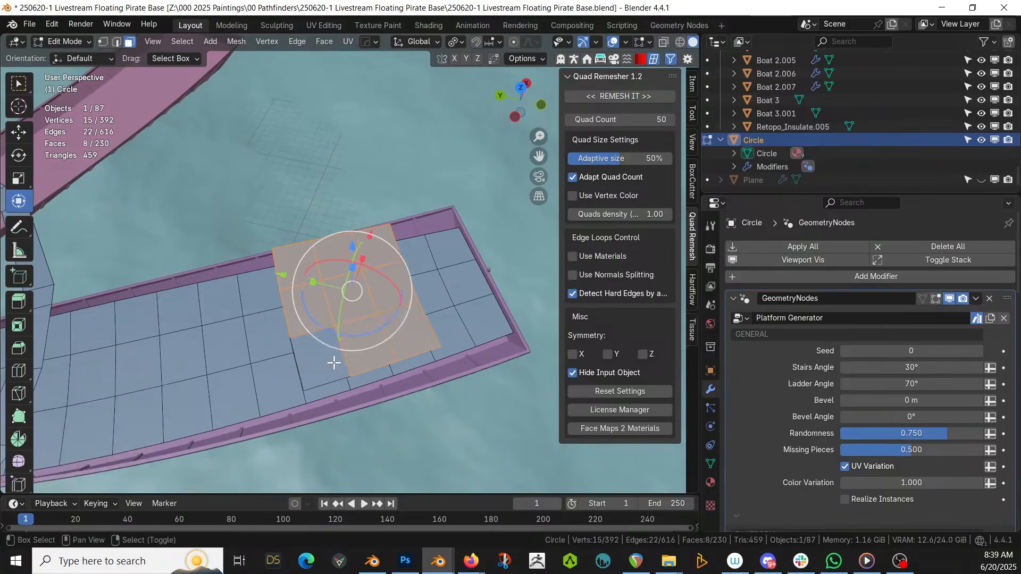
shift+right_click(320, 312)
shift+right_click(309, 283)
key(shift+d)
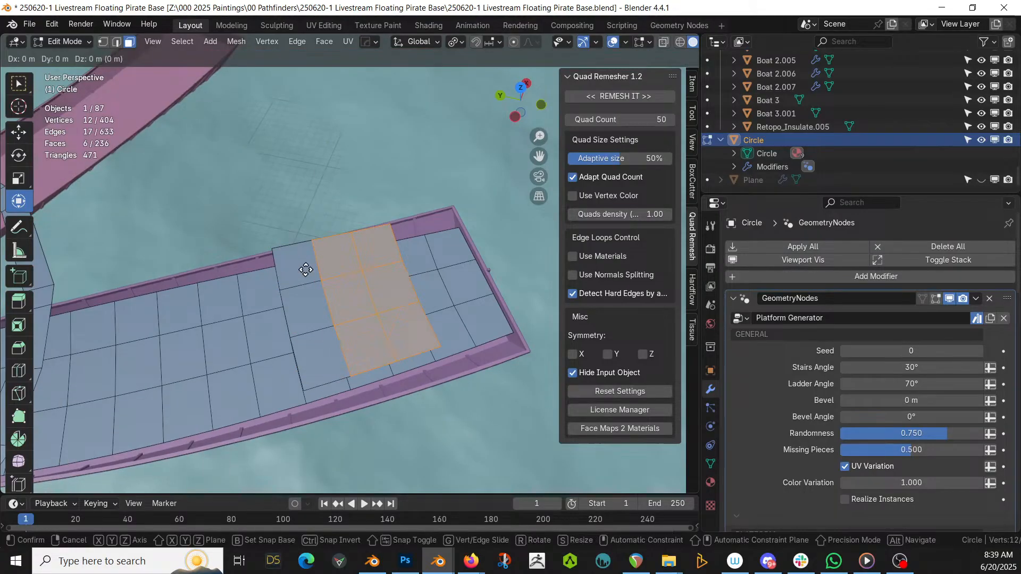
right_click(306, 270)
text(gz2.5)
key(Return)
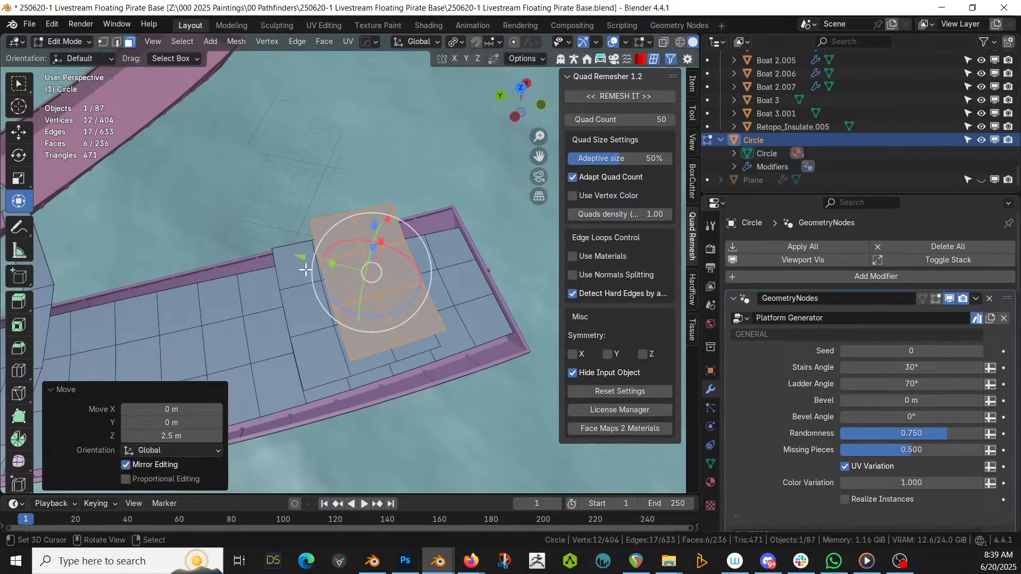
key(Tab)
middle_drag(306, 270, 436, 200)
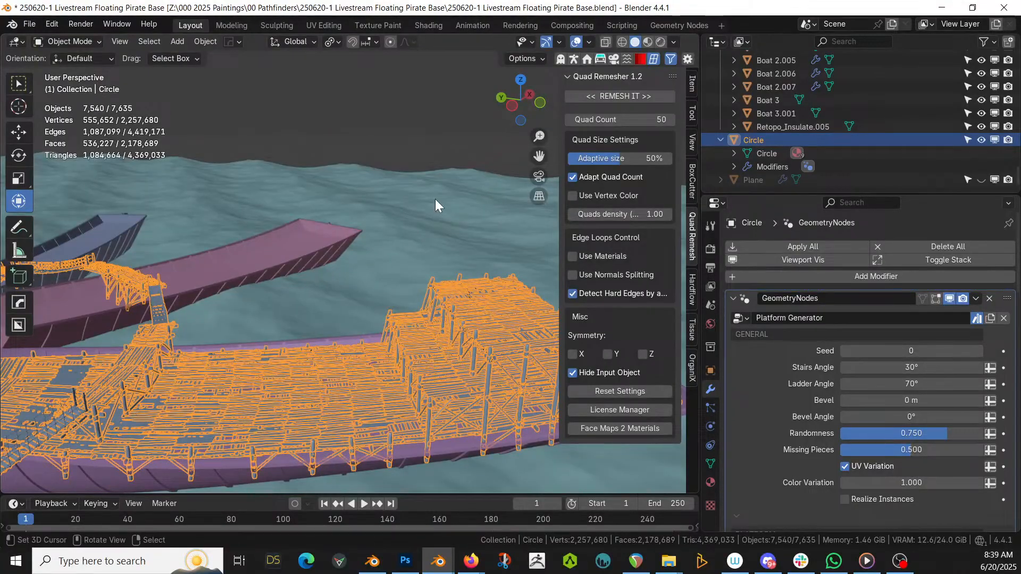
scroll(292, 330, up, 5)
middle_drag(282, 362, 570, 235)
click(449, 254)
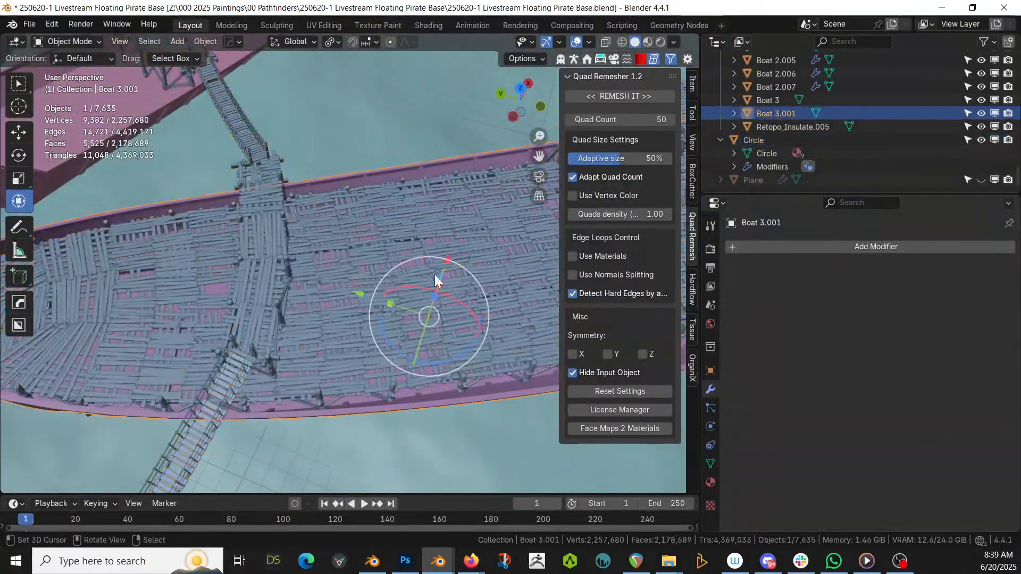
Delete three adjacent middle-row deck faces beside the walkway crossing to open a hatch, and return to Object Mode
click(435, 275)
key(Tab)
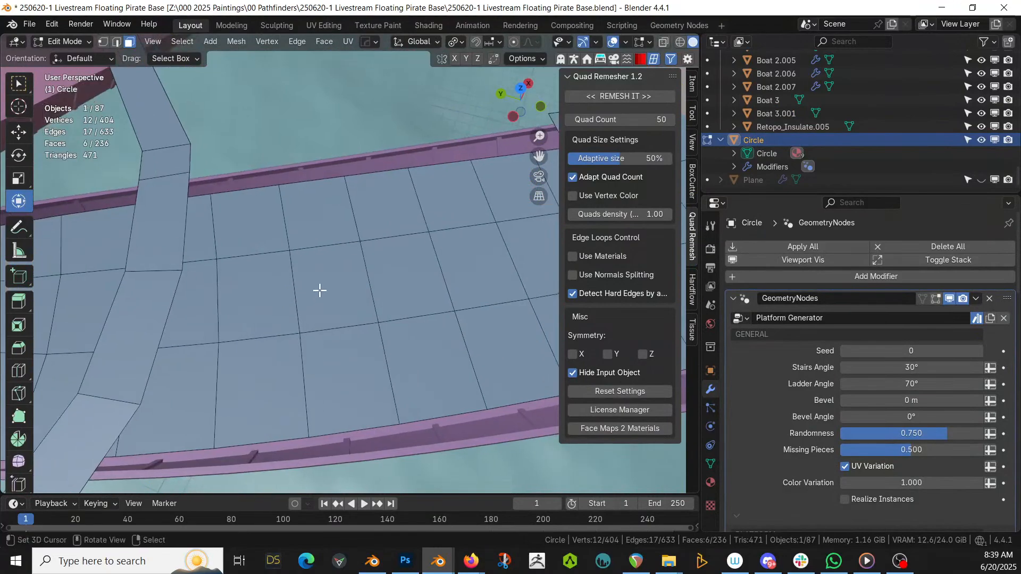
click(333, 284)
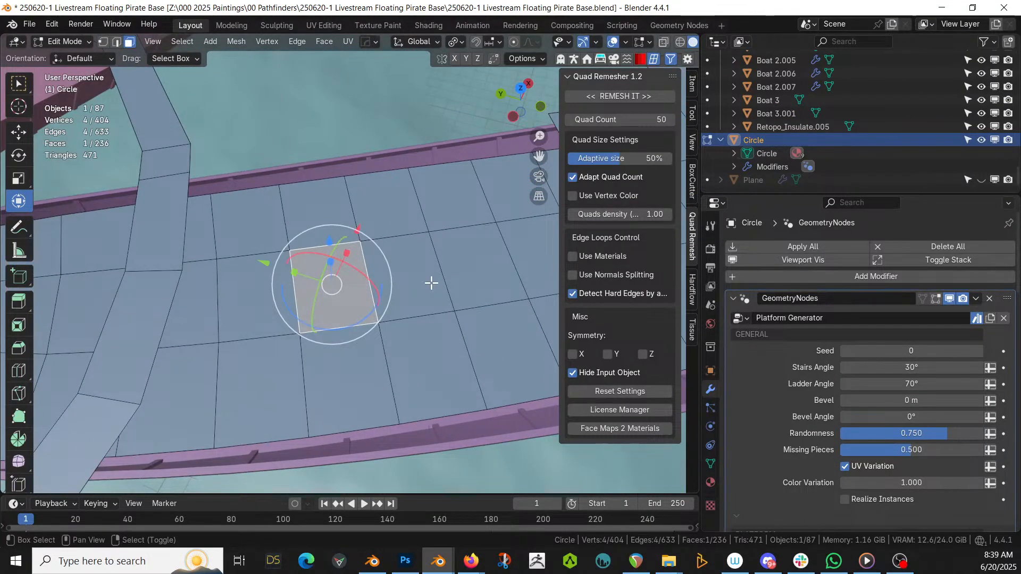
shift+click(411, 283)
shift+click(483, 275)
key(x)
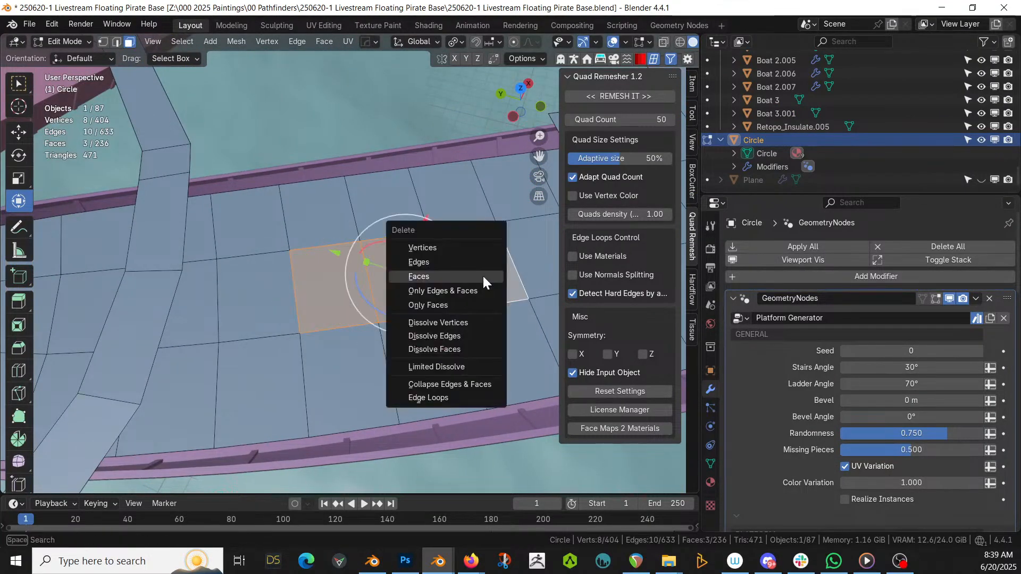
click(465, 276)
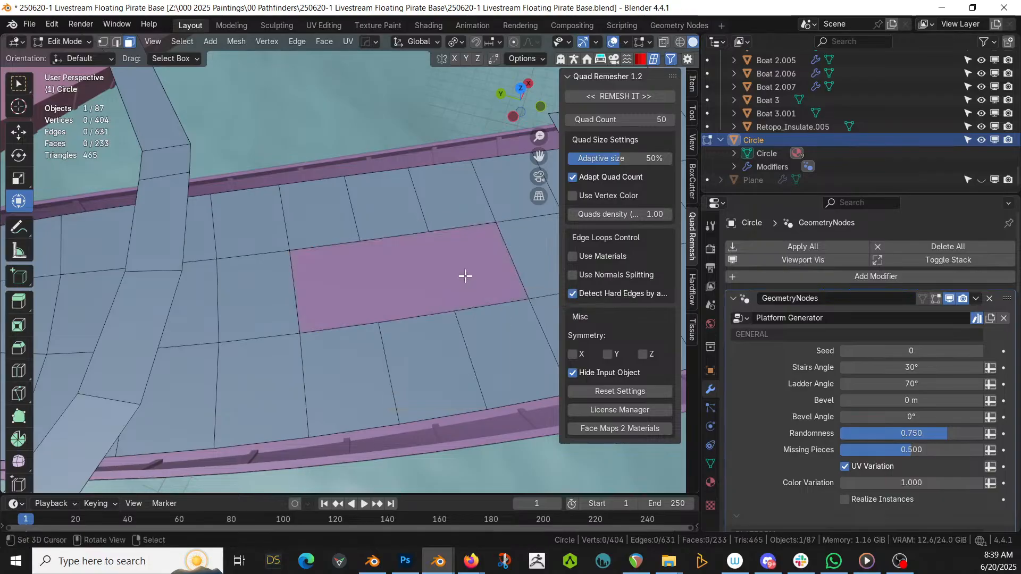
middle_drag(465, 277, 449, 319)
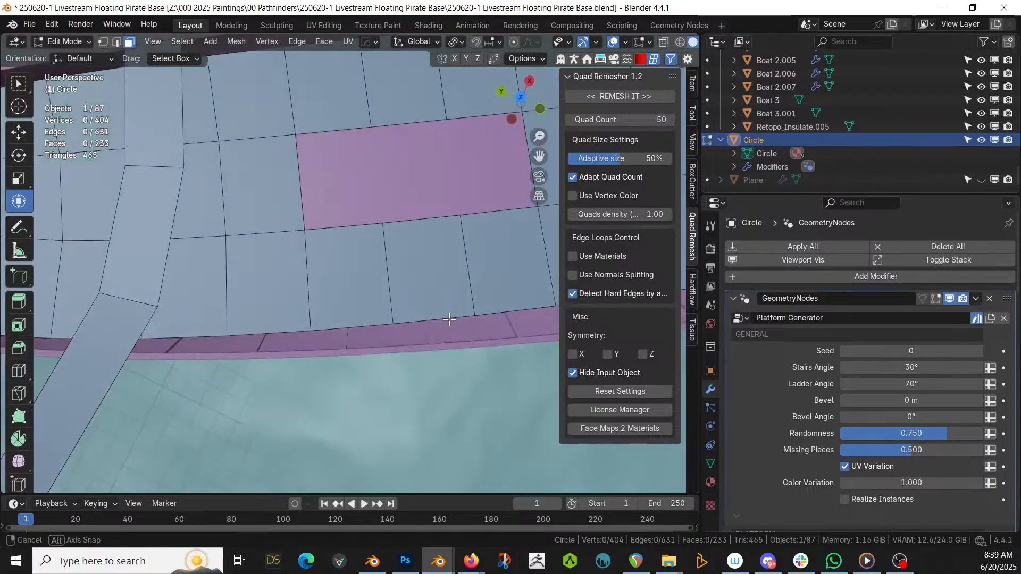
key(Tab)
Knife-cut the boat hull's floor along both long sides of the deck hatch, joining the cut across one end
click(416, 172)
key(Tab)
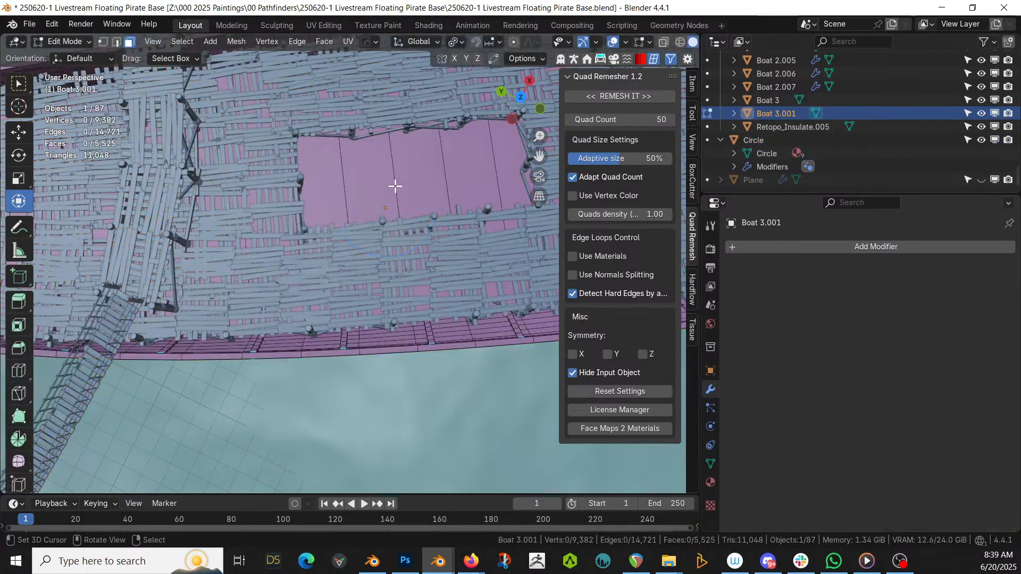
alt+middle_drag(393, 185, 192, 217)
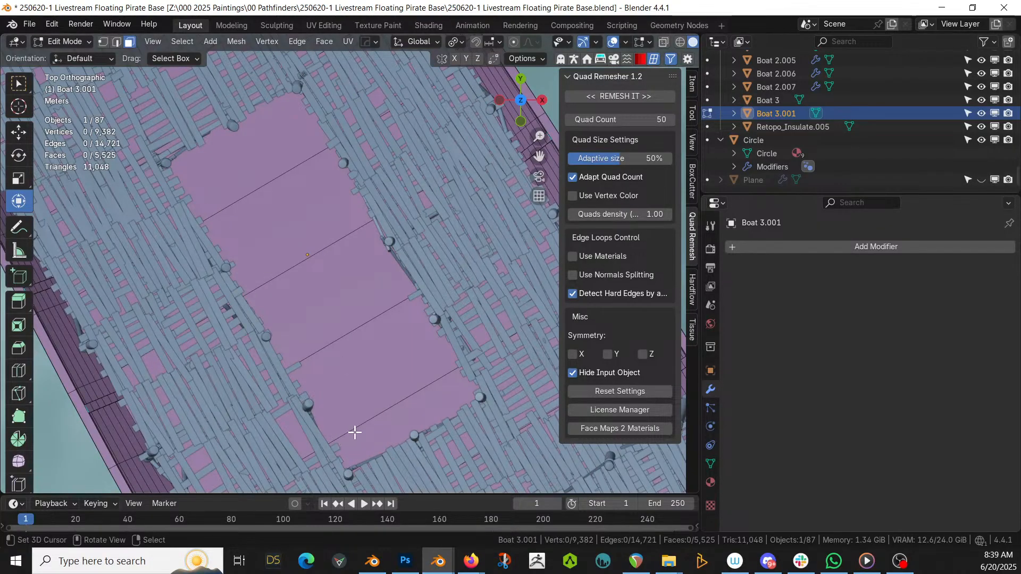
click(366, 428)
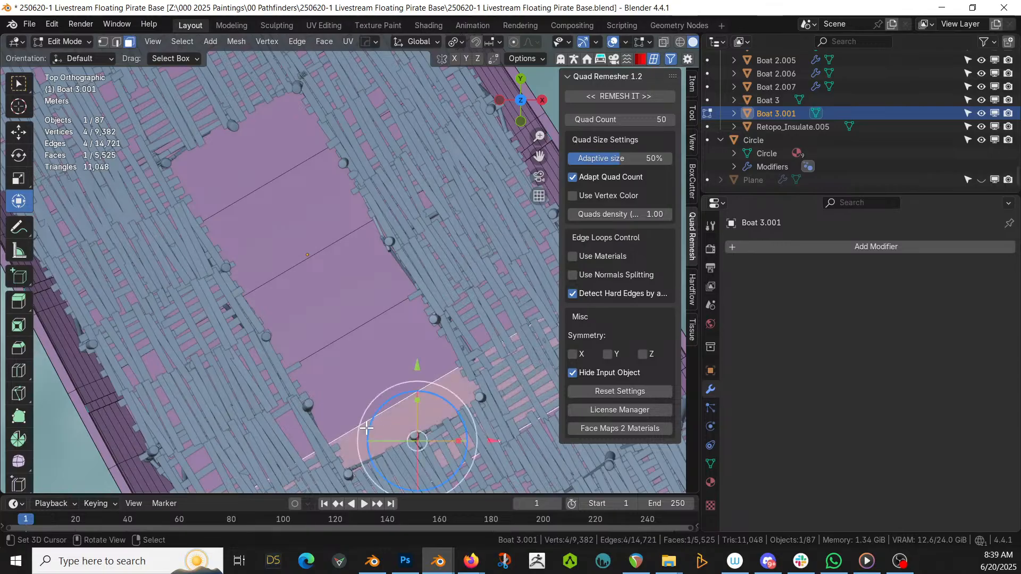
key(2)
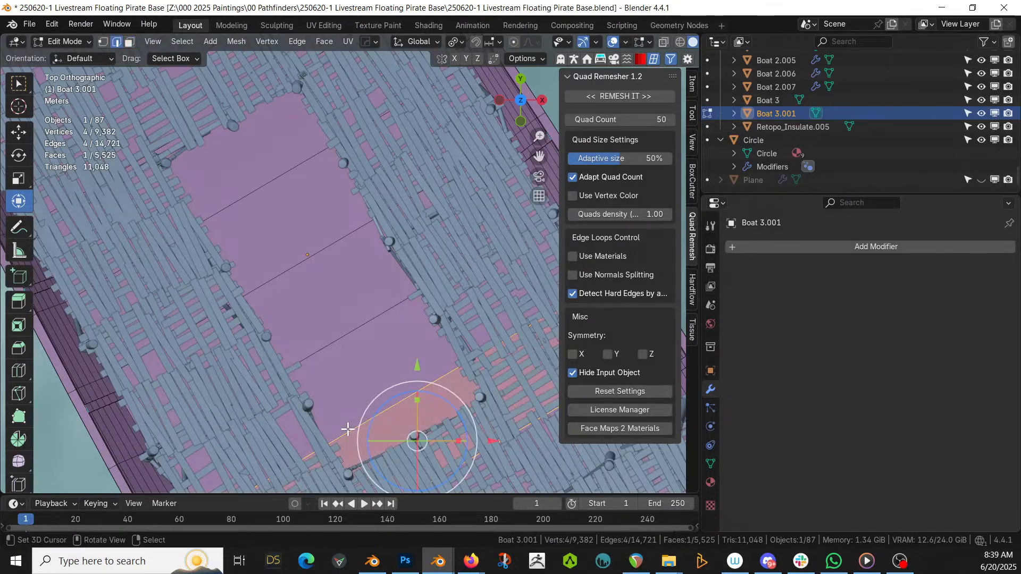
key(k)
click(328, 444)
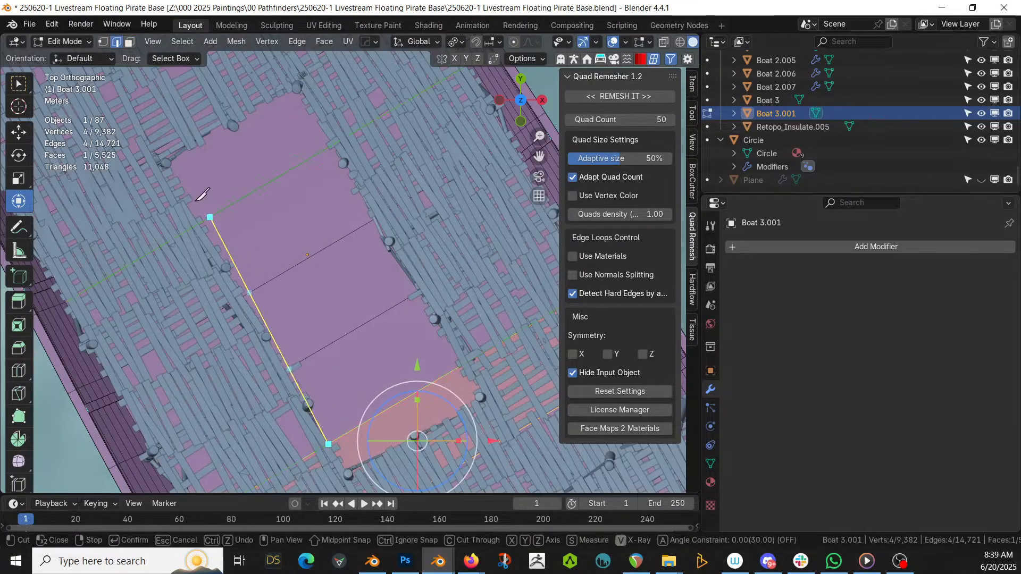
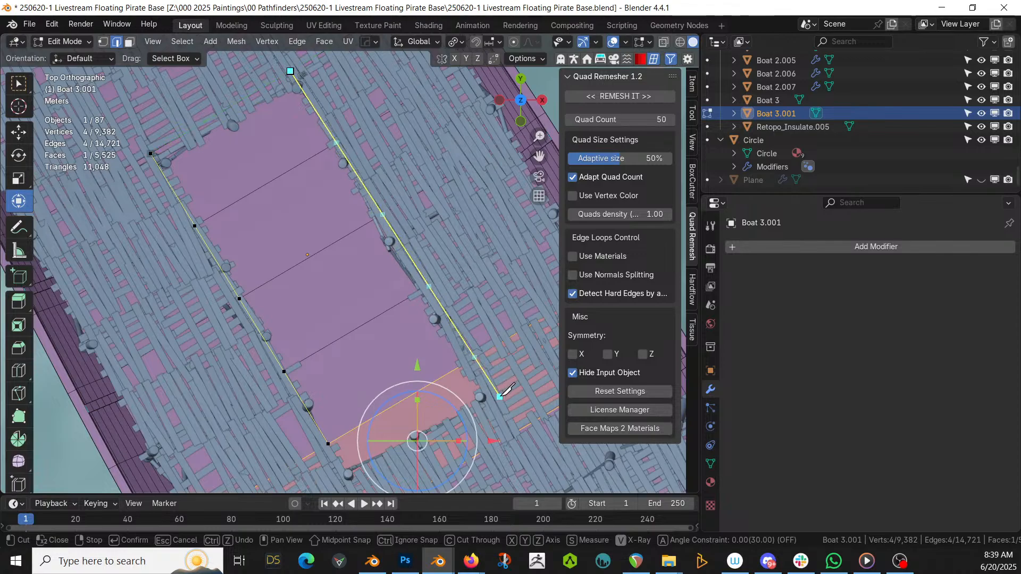
click(468, 361)
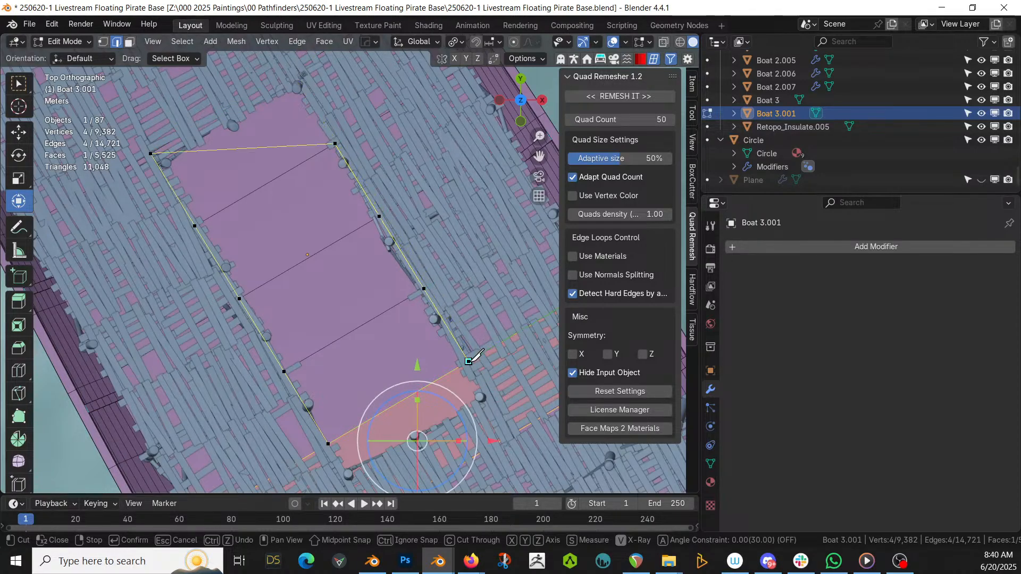
key(Return)
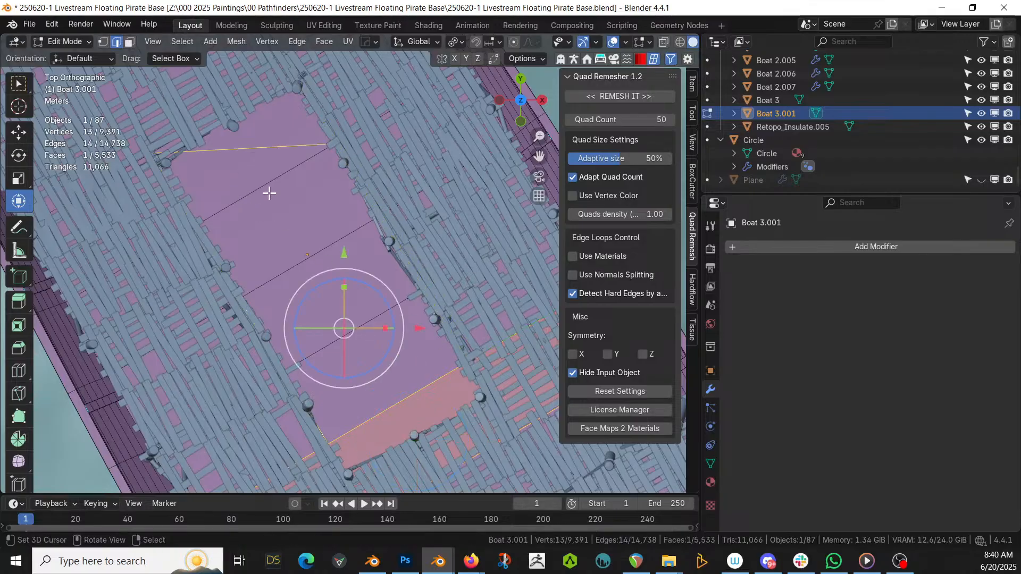
Delete the four hull floor faces inside the knife-cut outline beneath the hatch
key(3)
click(251, 173)
shift+click(280, 234)
shift+click(338, 314)
shift+click(374, 370)
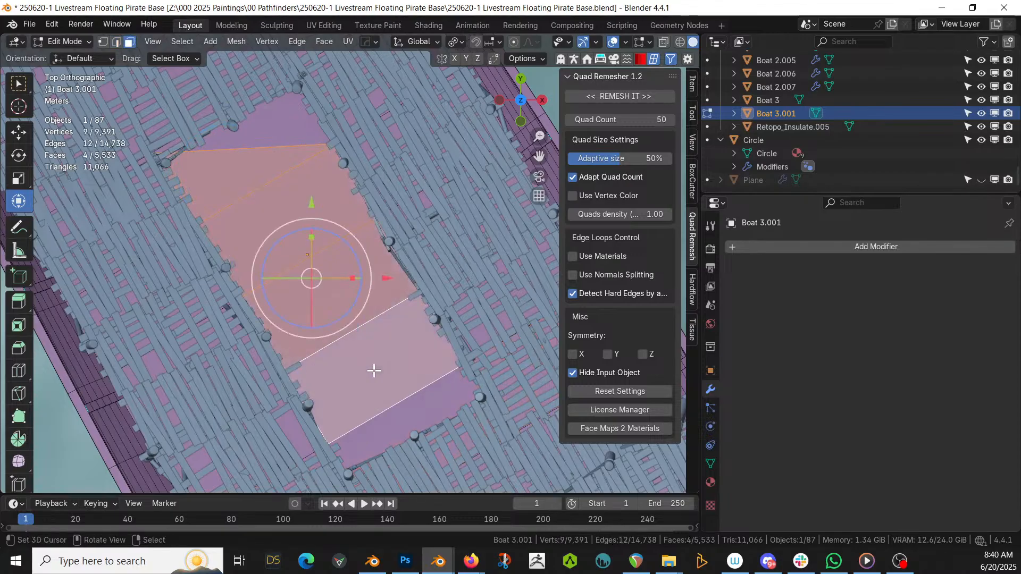
key(x)
click(374, 371)
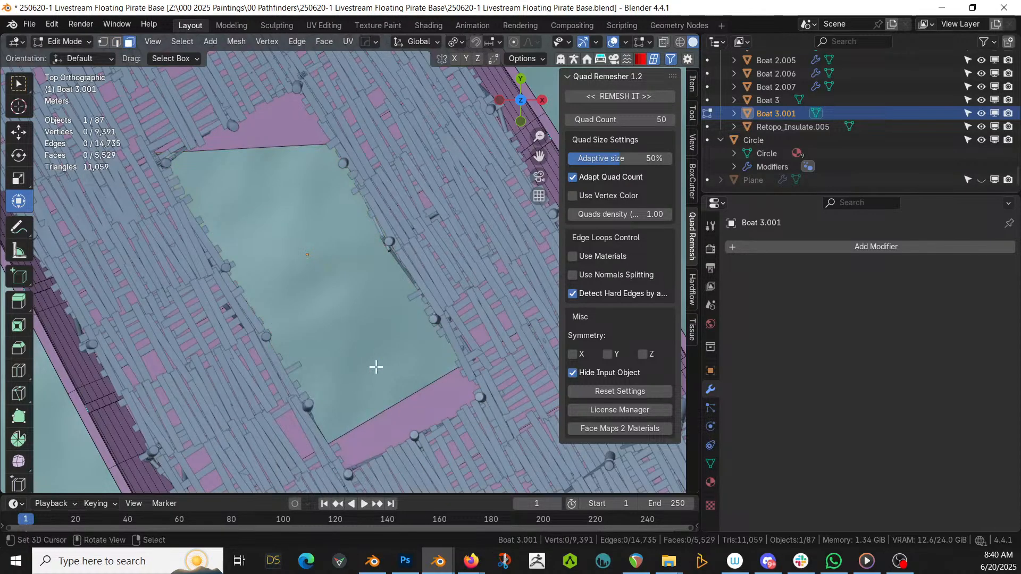
Knife-cut the leftover hull floor from the opening's corner toward the railing post and delete the triangular face beside the opening
middle_drag(375, 365, 175, 313)
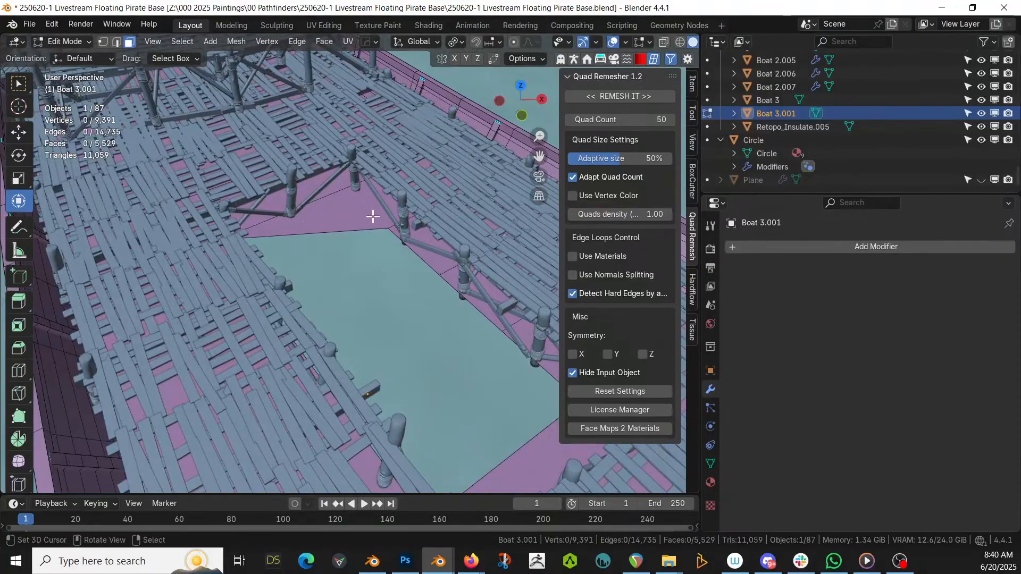
key(k)
click(388, 229)
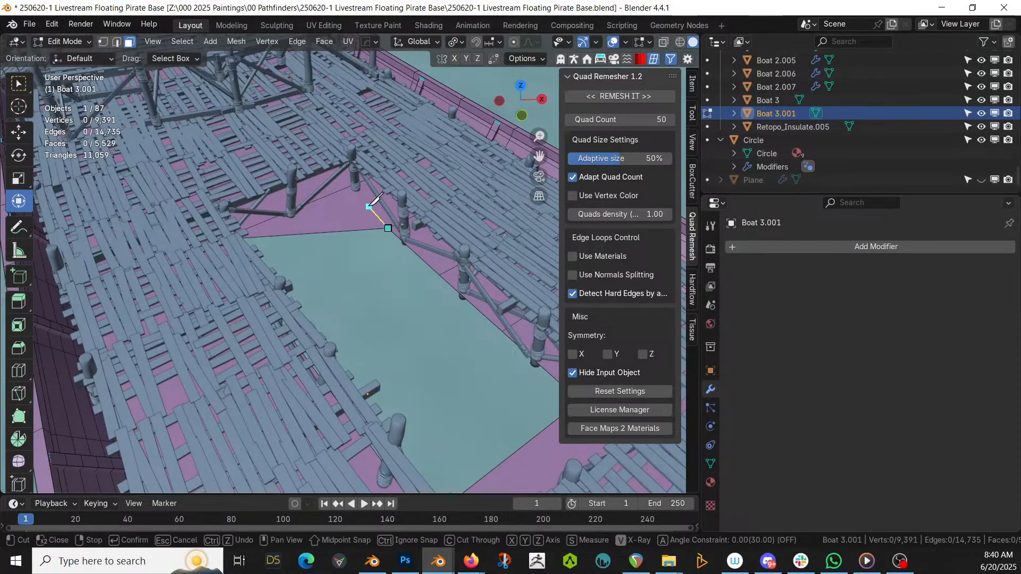
click(353, 185)
key(Return)
key(x)
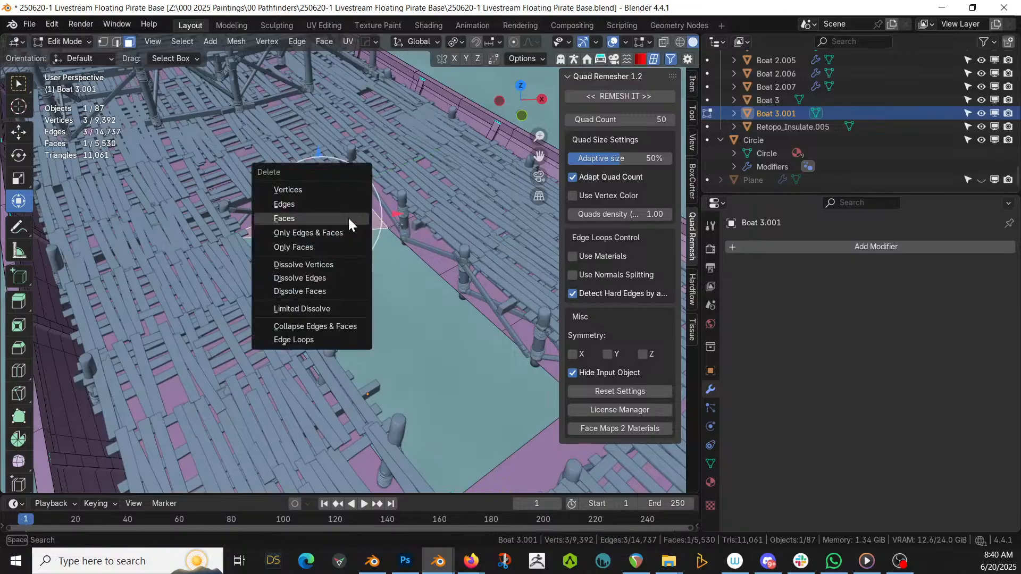
key(f)
scroll(393, 308, down, 2)
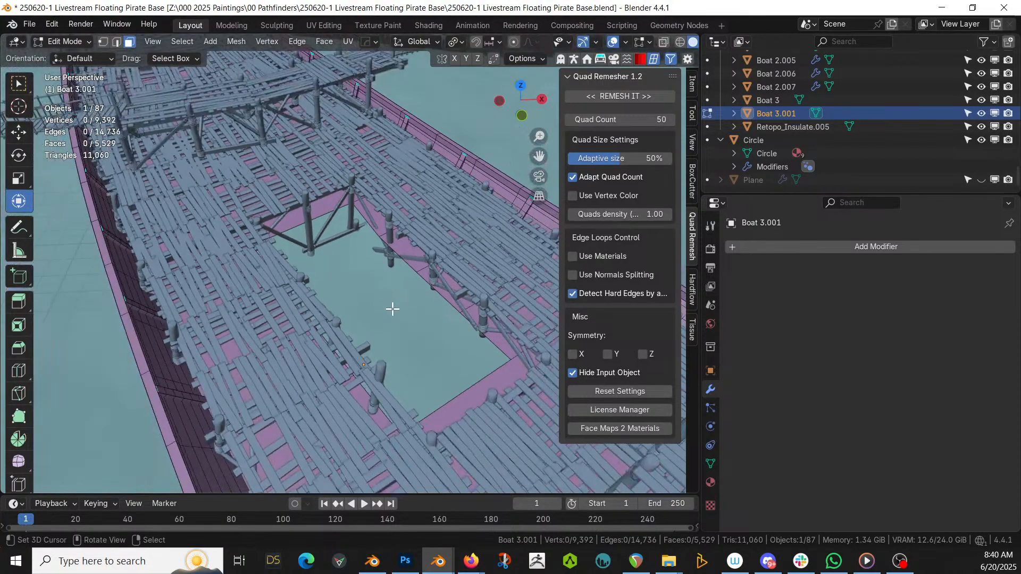
Leave mesh editing, select the water object showing through the hatch and switch it to Sculpt Mode
key(Tab)
right_click(372, 293)
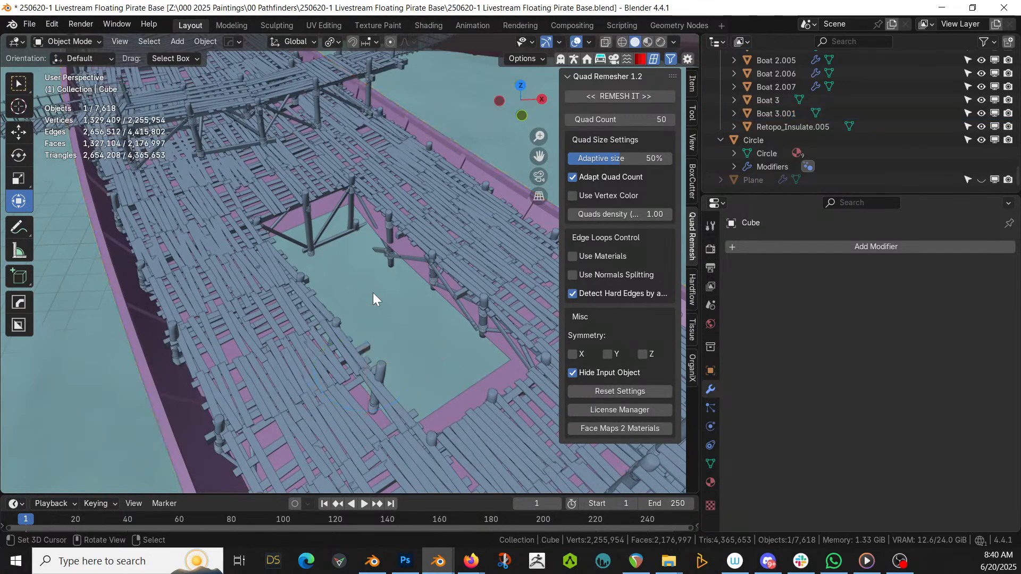
scroll(373, 292, down, 3)
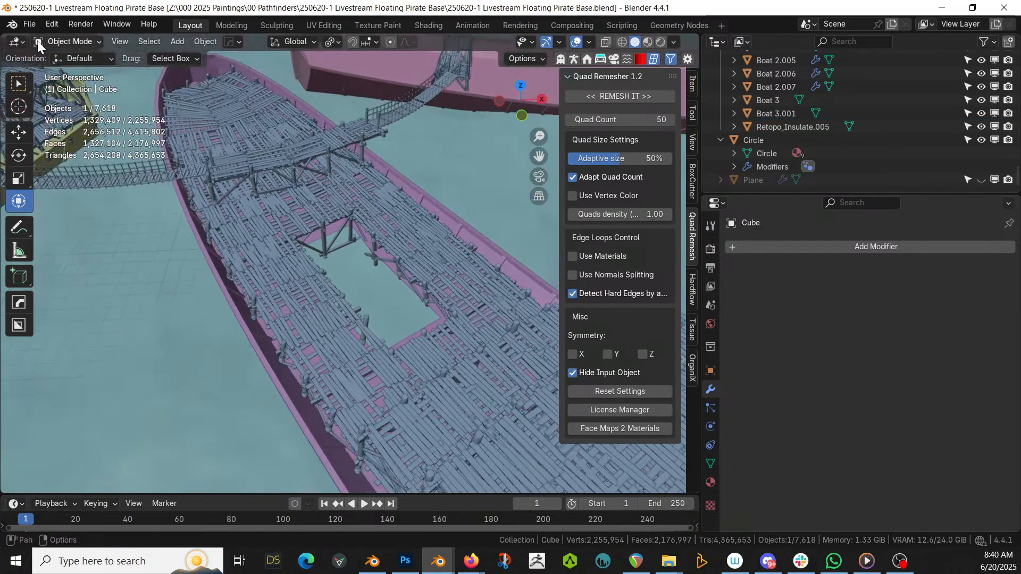
click(65, 38)
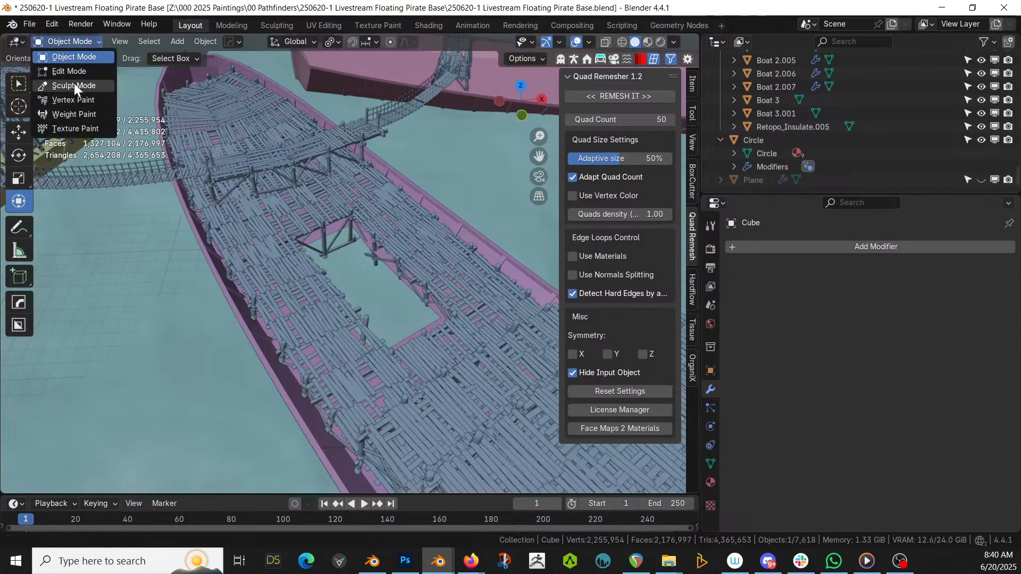
click(73, 85)
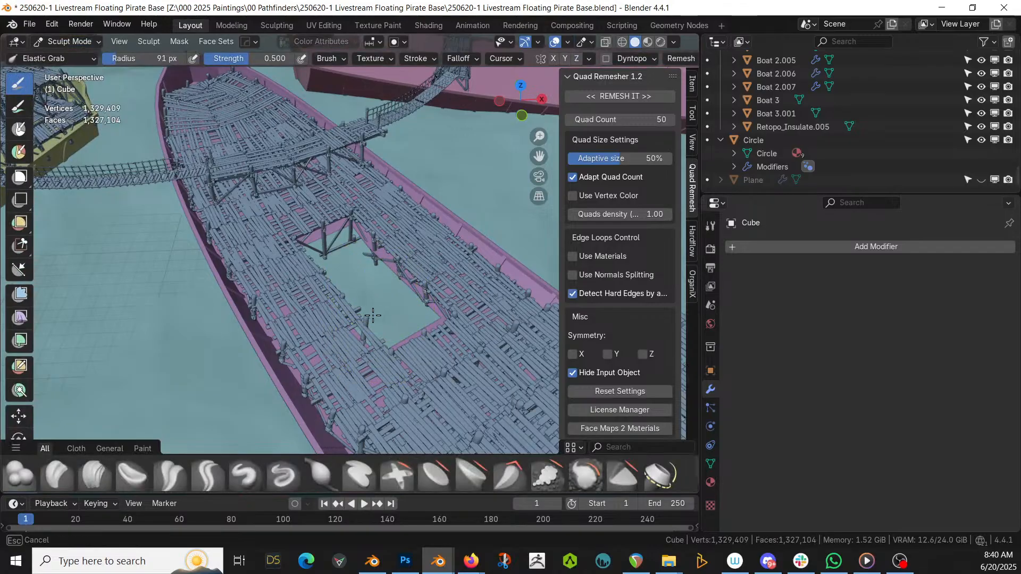
Examine the boat's deck, raised platforms and hatch opening from deck level and from above
middle_drag(371, 305, 319, 250)
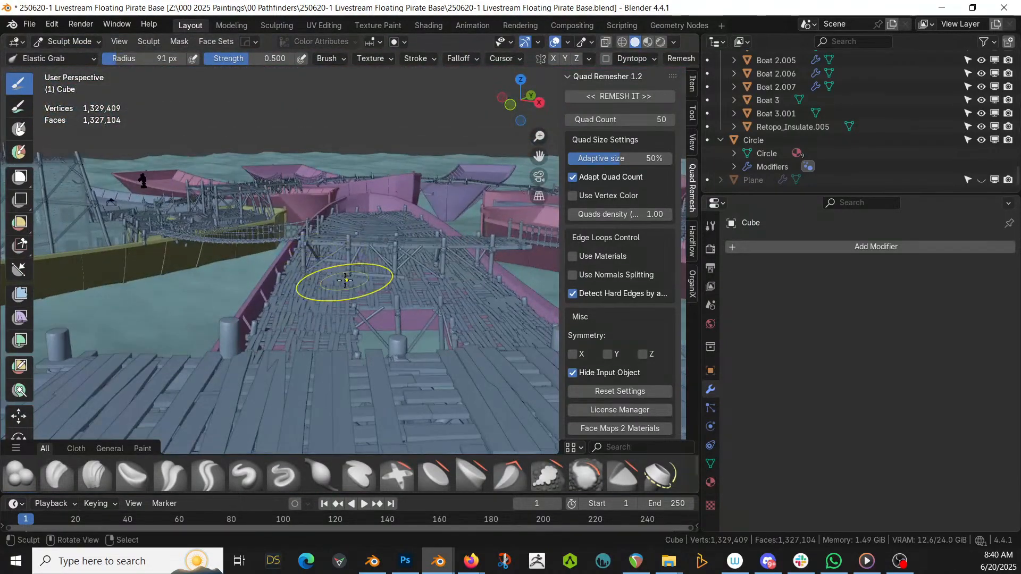
ctrl+middle_drag(390, 256, 535, 490)
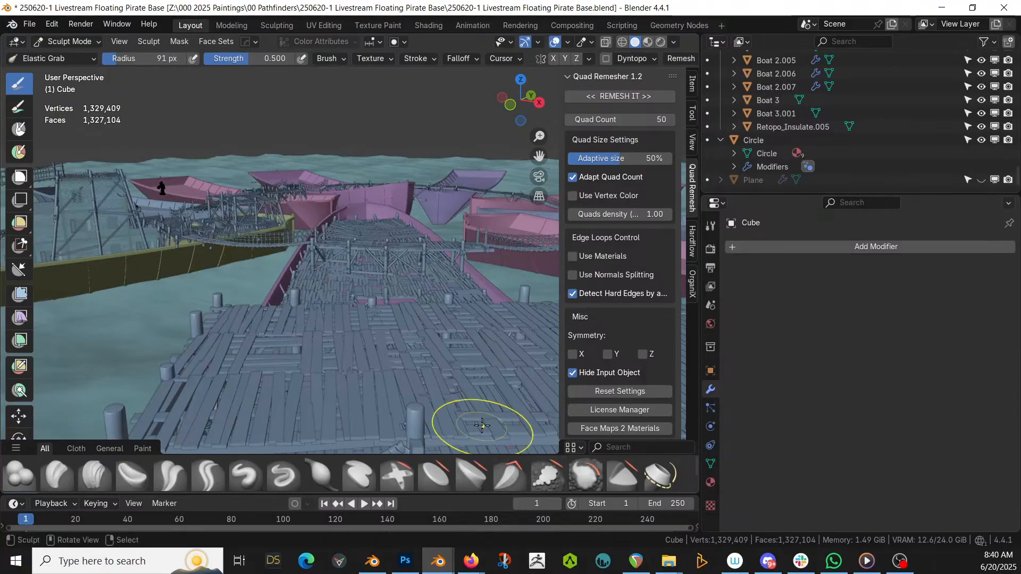
ctrl+middle_drag(433, 359, 274, 365)
ctrl+middle_drag(307, 273, 348, 405)
middle_drag(331, 229, 358, 399)
scroll(359, 395, up, 5)
scroll(388, 429, down, 10)
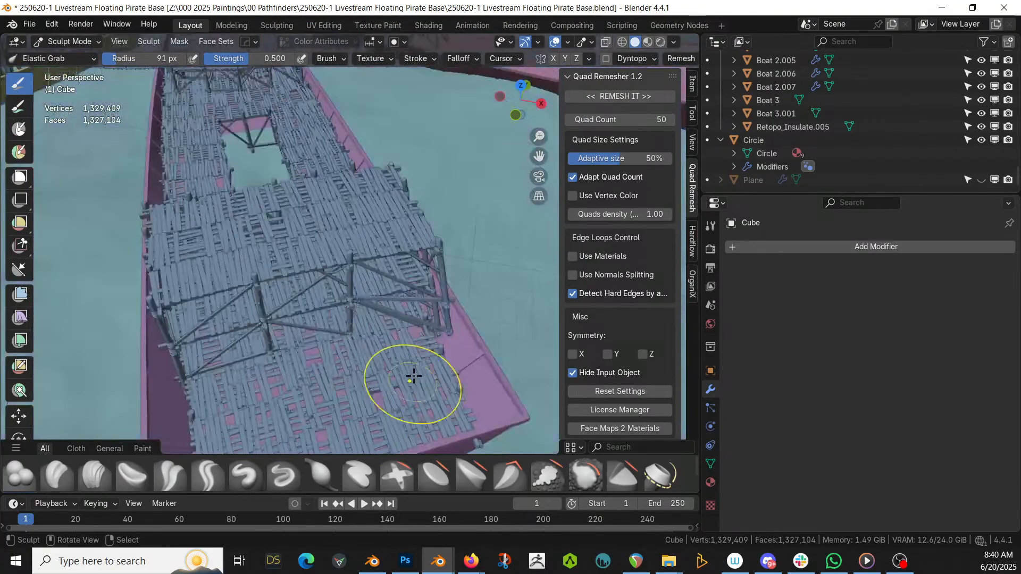
scroll(433, 376, up, 6)
middle_drag(285, 319, 404, 258)
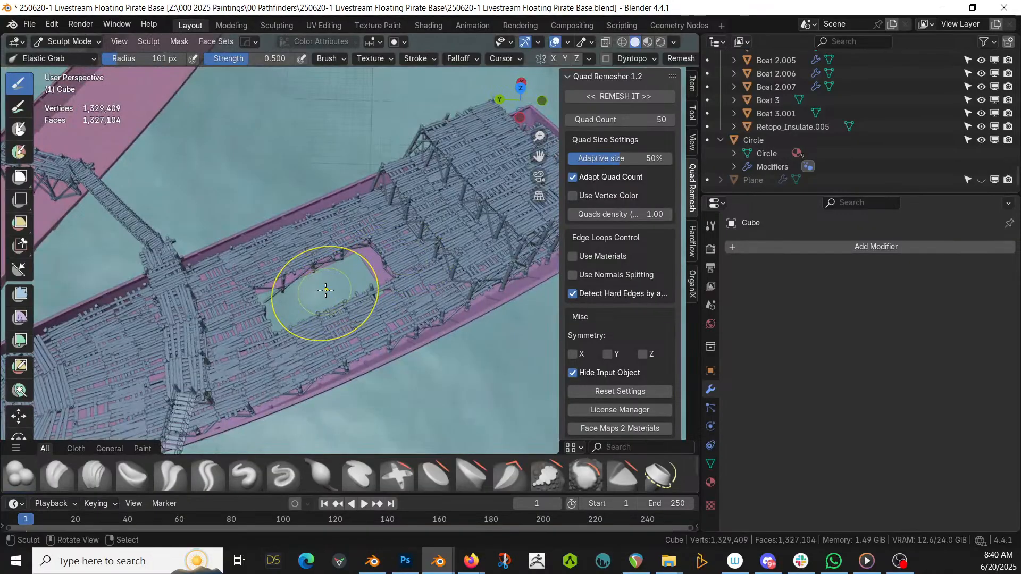
Push the water surface down beneath the hatch using the Elastic Grab brush with a 137 px radius
drag(328, 290, 331, 307)
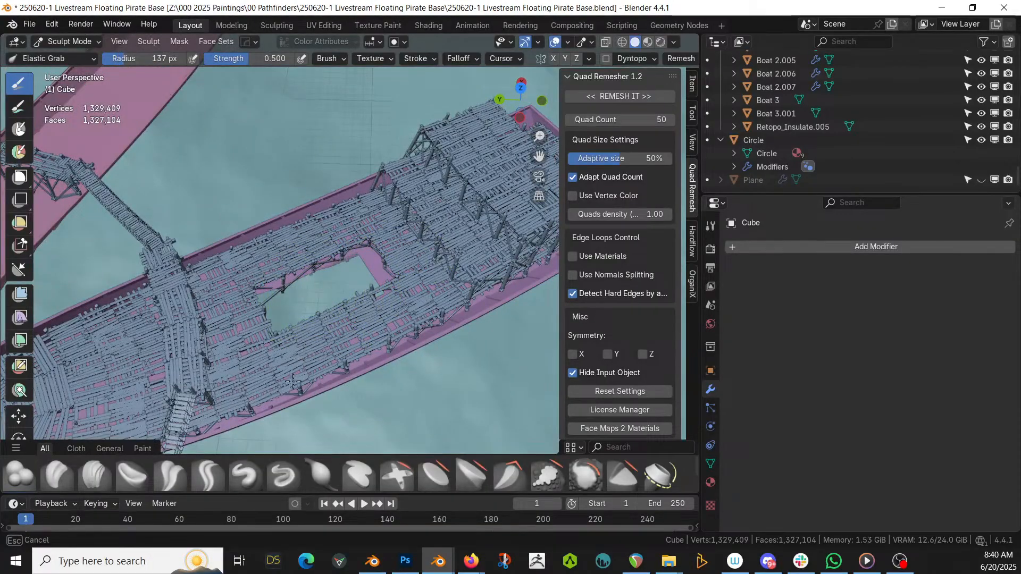
drag(292, 382, 293, 380)
drag(329, 299, 335, 325)
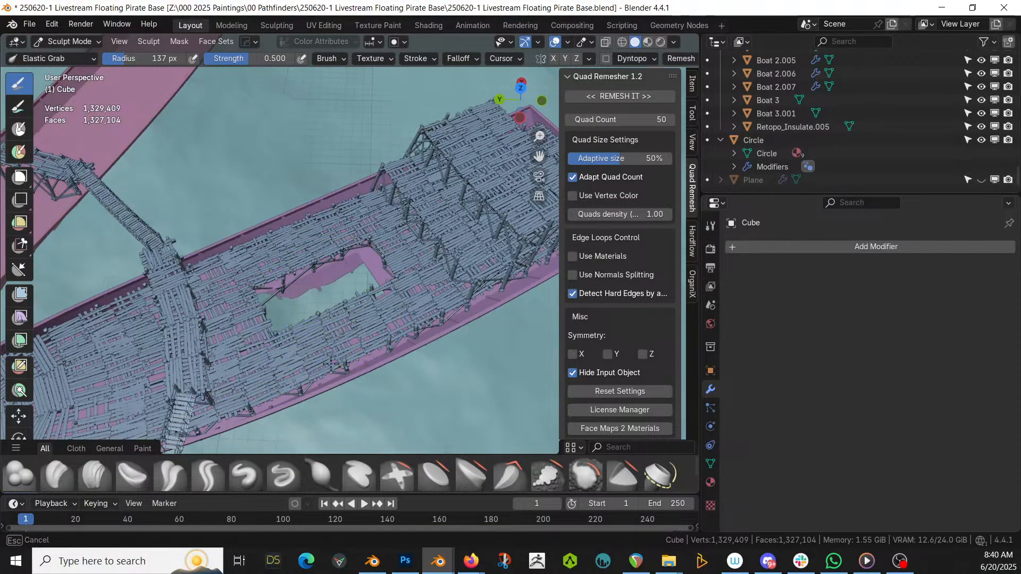
mouse_move(331, 364)
mouse_down()
mouse_move(276, 346)
mouse_move(244, 319)
mouse_move(252, 349)
mouse_up()
scroll(319, 330, up, 5)
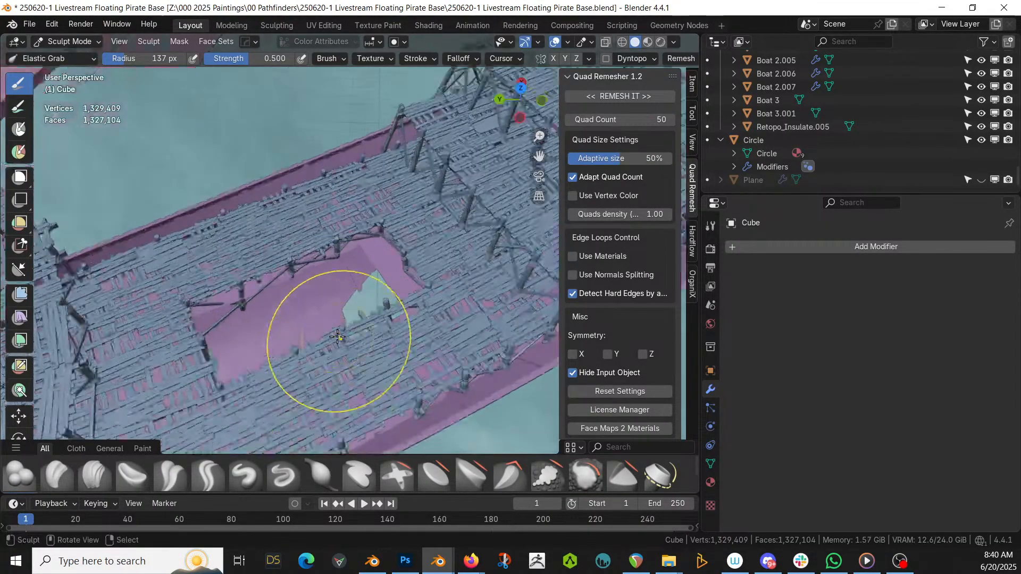
mouse_move(456, 319)
middle_down()
mouse_move(317, 355)
mouse_move(318, 321)
middle_up()
drag(329, 255, 334, 284)
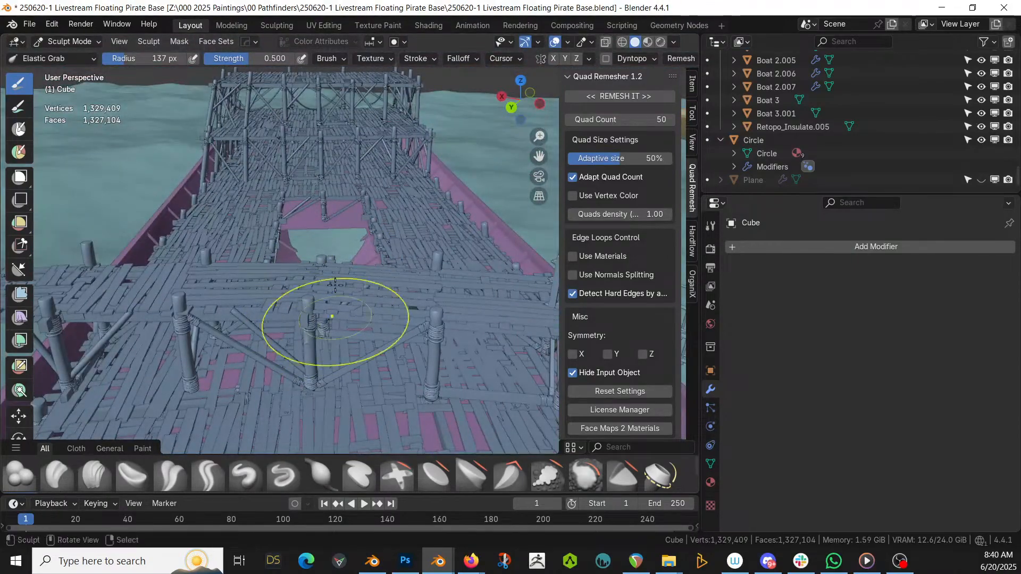
drag(333, 236, 332, 308)
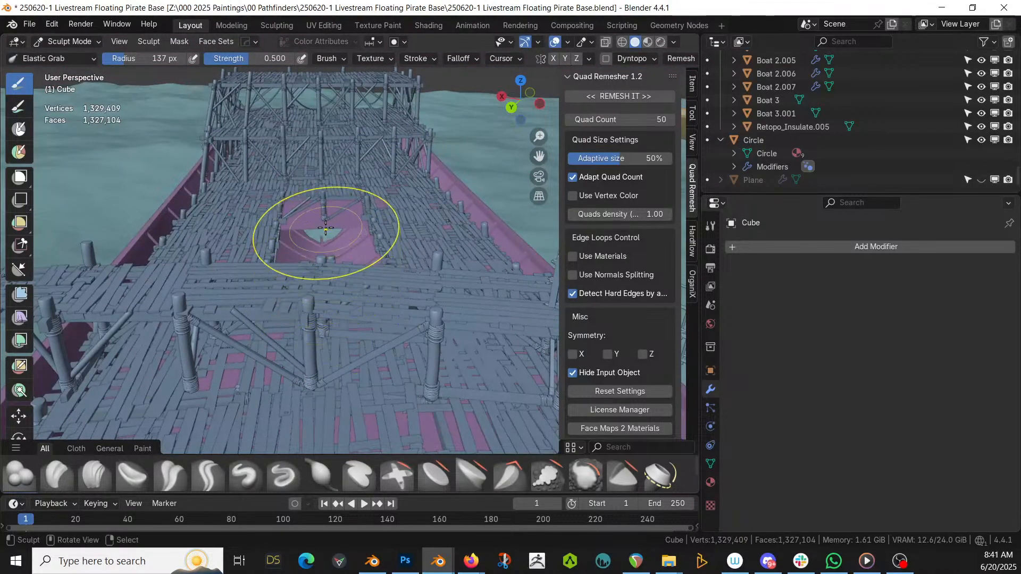
drag(325, 228, 329, 311)
Push down the water left at the hatch's end nearest the walkway crossing with Elastic Grab, and return to Object Mode
scroll(334, 312, down, 4)
middle_drag(335, 312, 342, 226)
mouse_move(337, 149)
middle_down()
mouse_move(330, 296)
mouse_move(259, 341)
mouse_move(182, 330)
mouse_move(360, 379)
mouse_move(335, 351)
middle_up()
scroll(335, 351, up, 3)
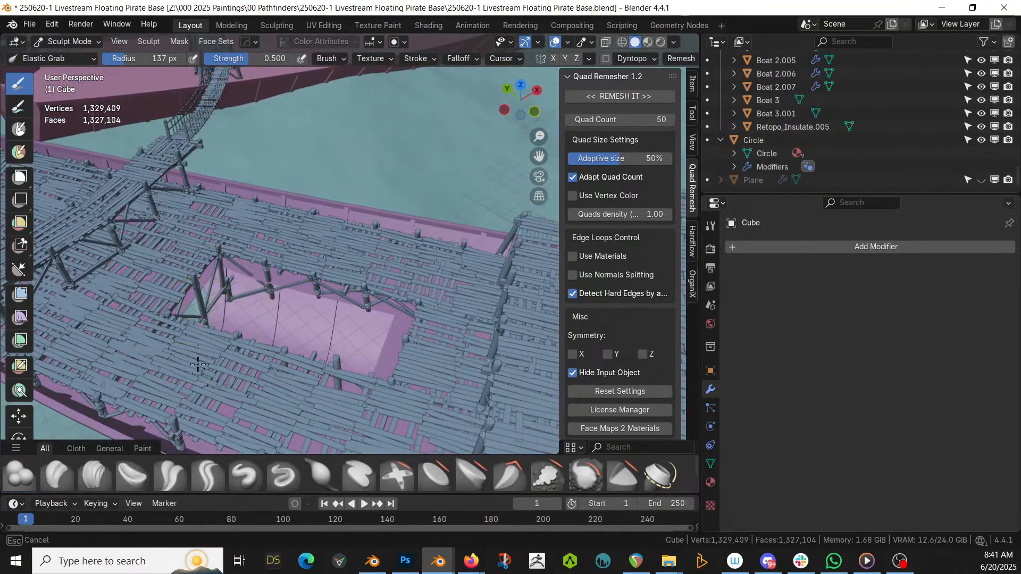
mouse_move(175, 311)
mouse_down()
mouse_move(159, 320)
mouse_move(165, 334)
mouse_move(193, 352)
mouse_up()
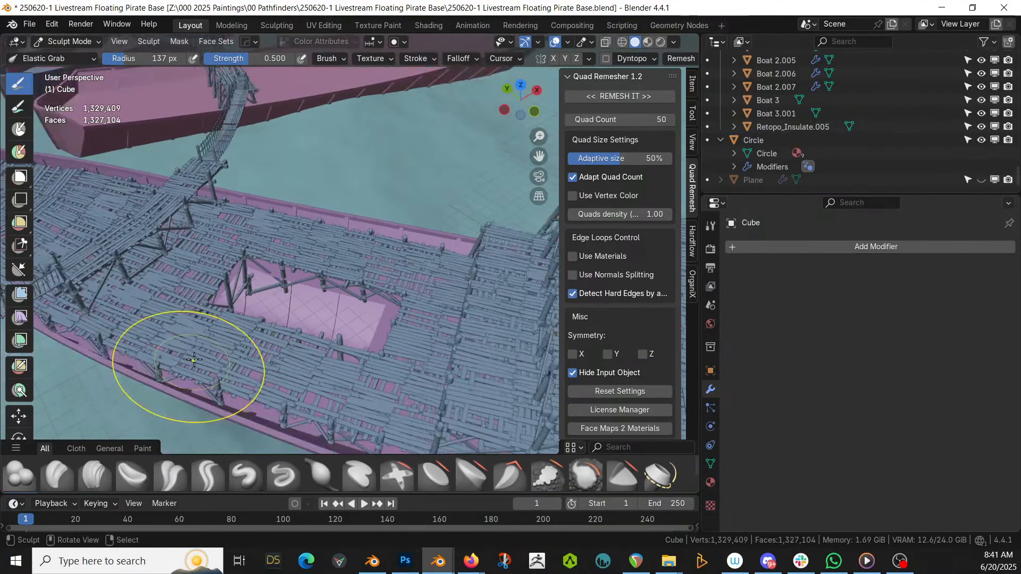
mouse_move(193, 352)
middle_down()
mouse_move(91, 330)
mouse_move(167, 265)
middle_up()
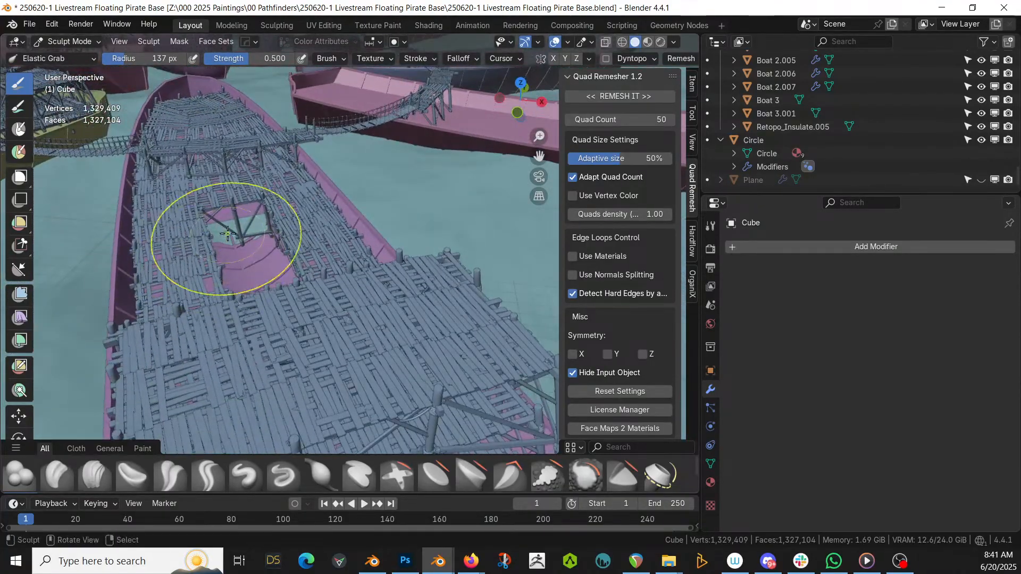
drag(217, 221, 242, 251)
drag(242, 286, 237, 276)
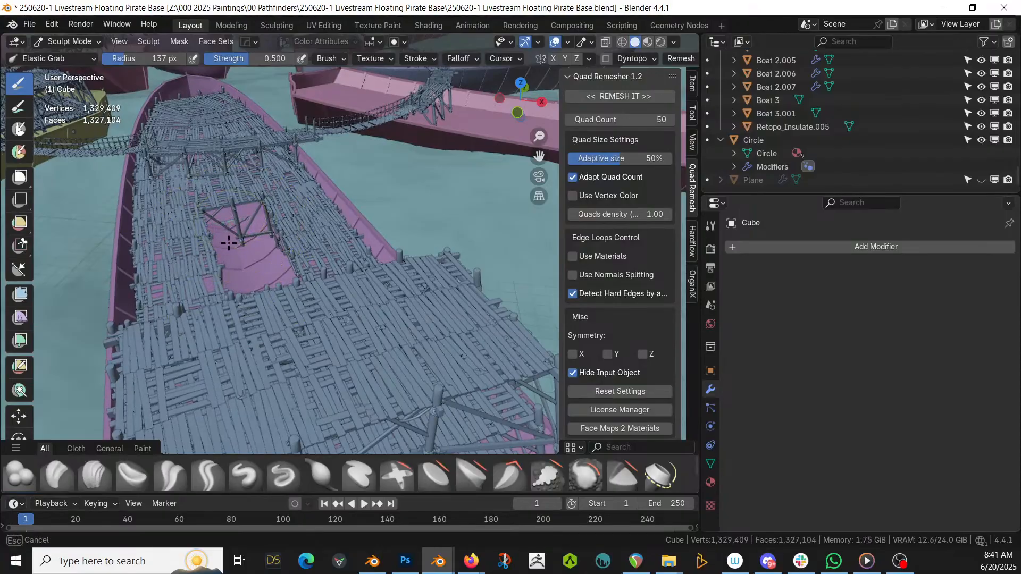
middle_drag(194, 251, 296, 319)
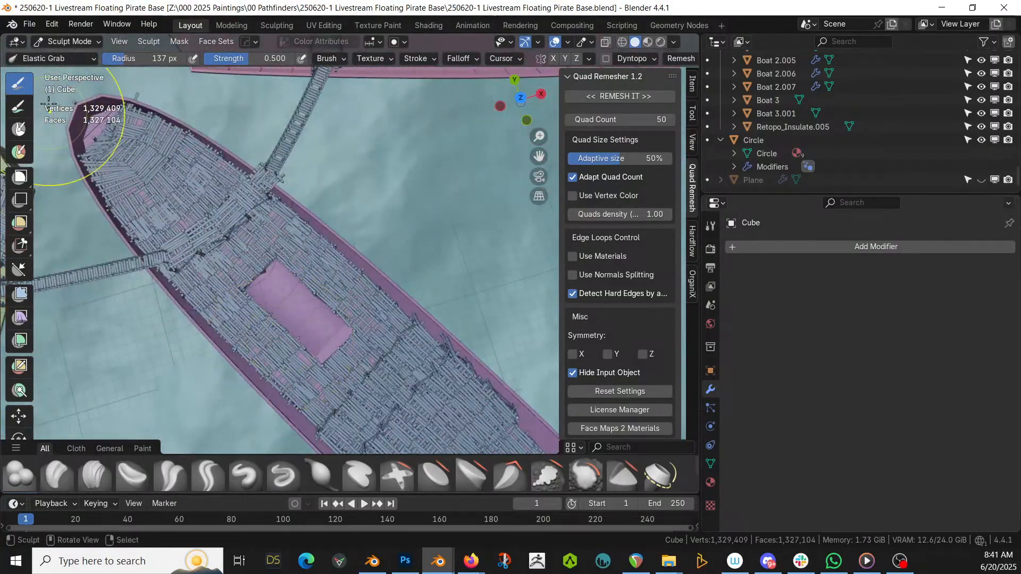
click(67, 41)
click(74, 56)
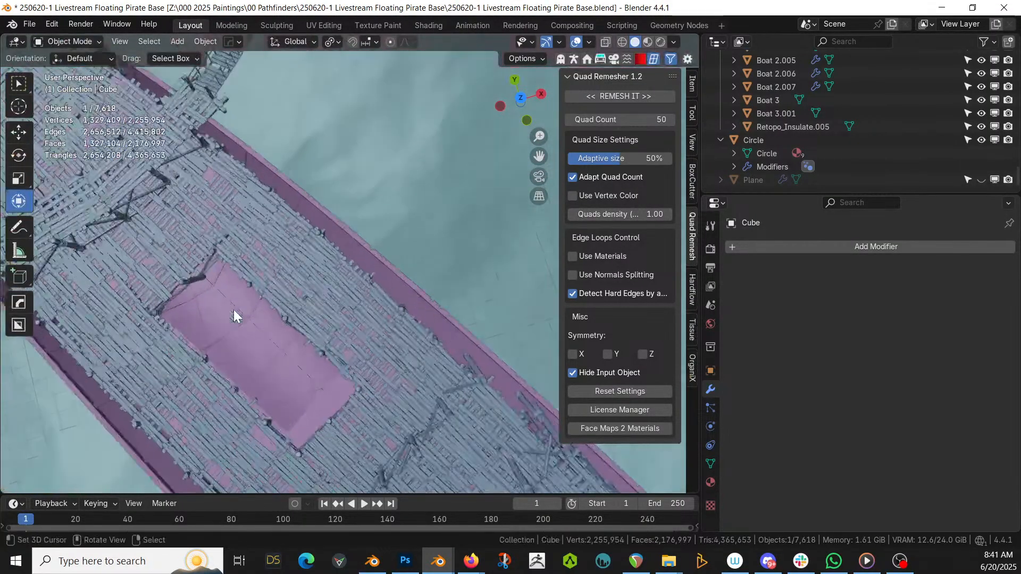
In the walkway mesh, fill the boat's hatch opening with one face spanning between its two end edges
mouse_move(235, 314)
middle_down()
mouse_move(247, 272)
mouse_move(230, 258)
middle_up()
click(198, 247)
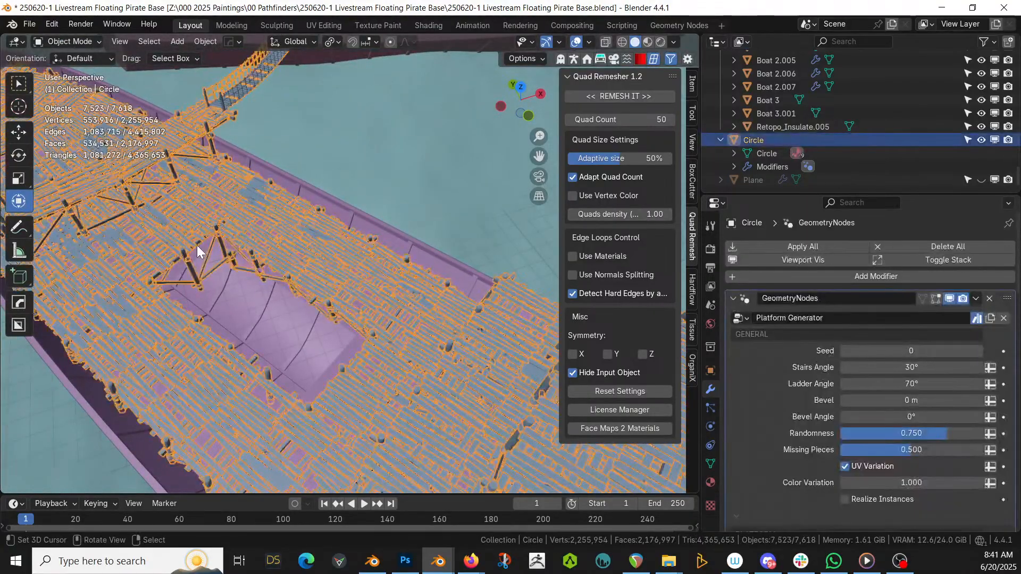
key(Tab)
click(184, 259)
key(2)
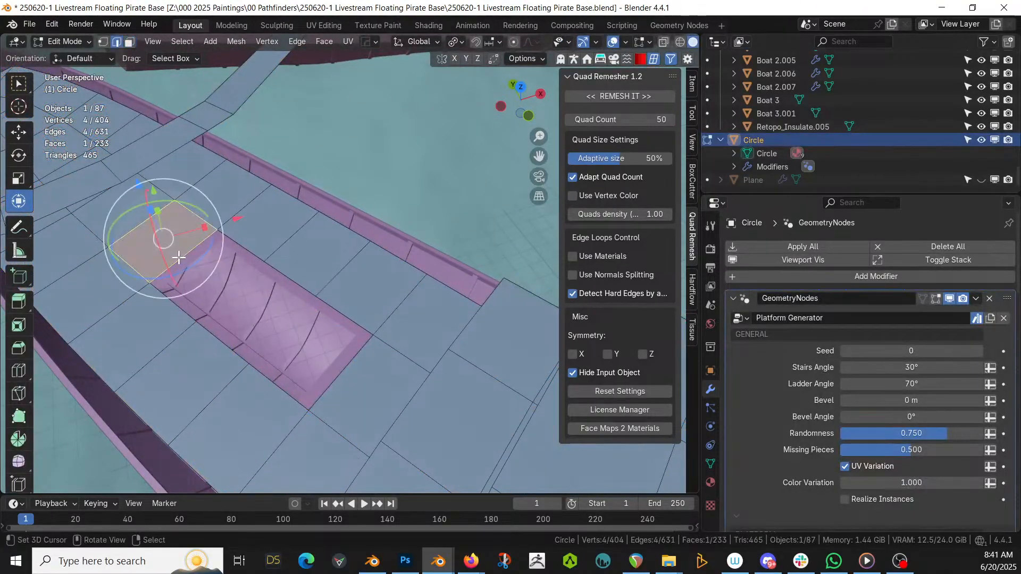
click(178, 257)
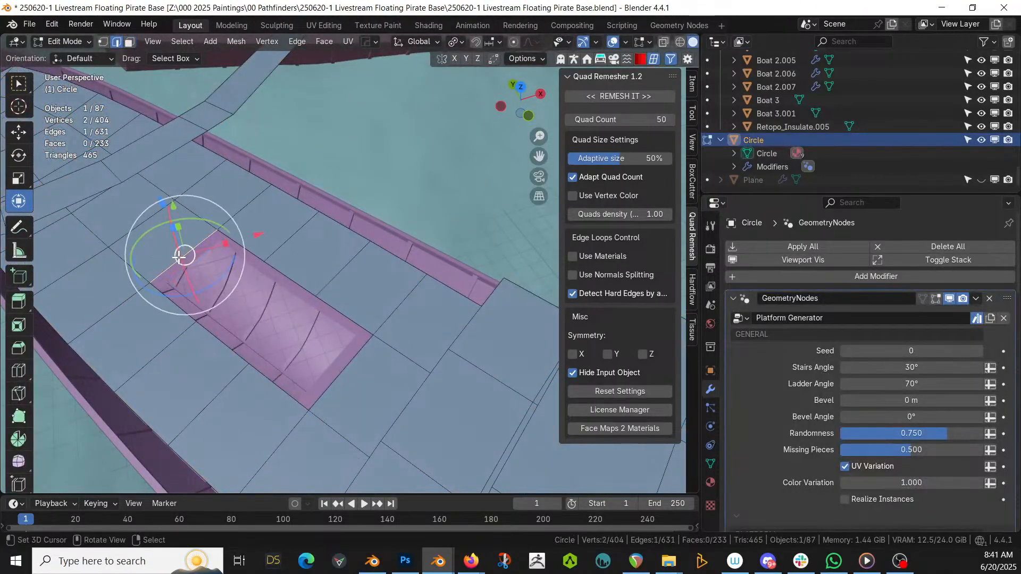
shift+click(341, 375)
key(f)
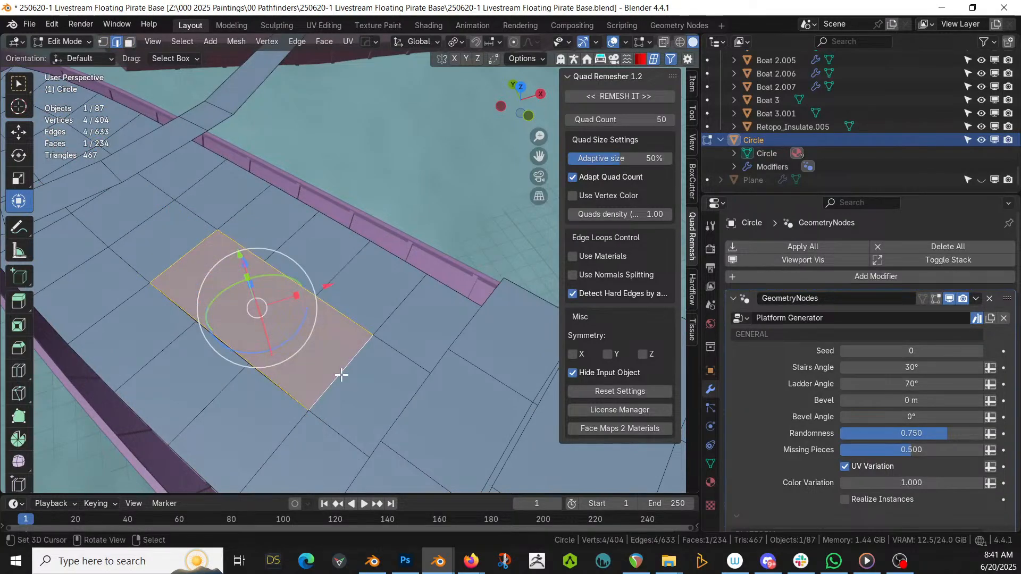
Rip the new hatch face's end edge nearest the raised platforms loose from the surrounding deck
click(340, 376)
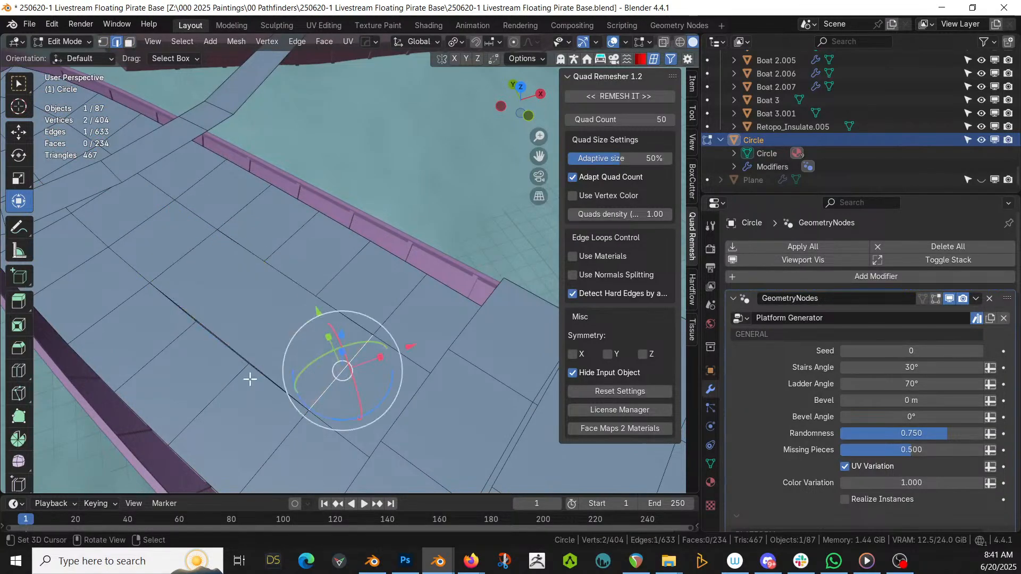
shift+click(230, 350)
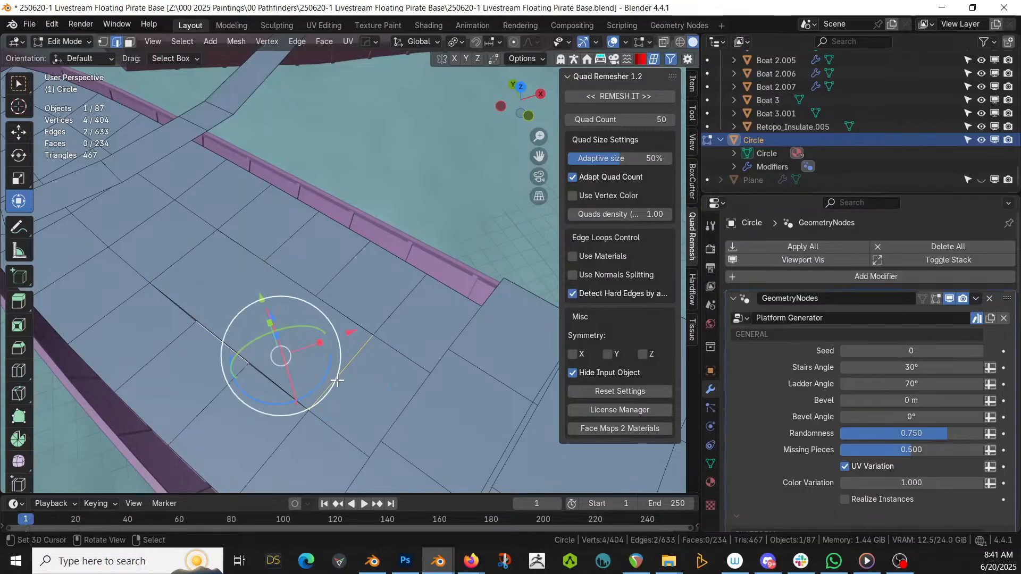
click(337, 379)
key(v)
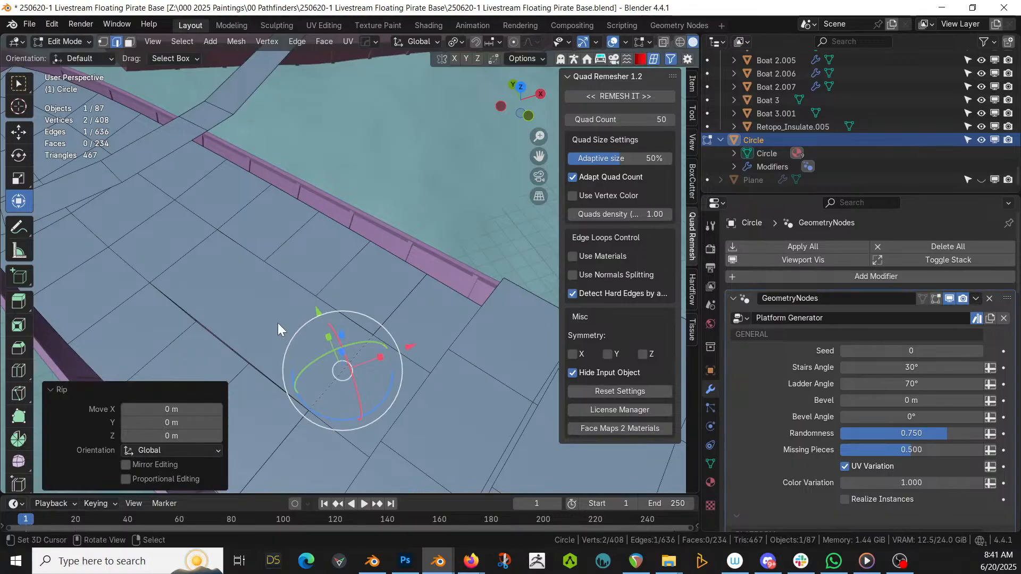
key(Tab)
click(330, 373)
key(Tab)
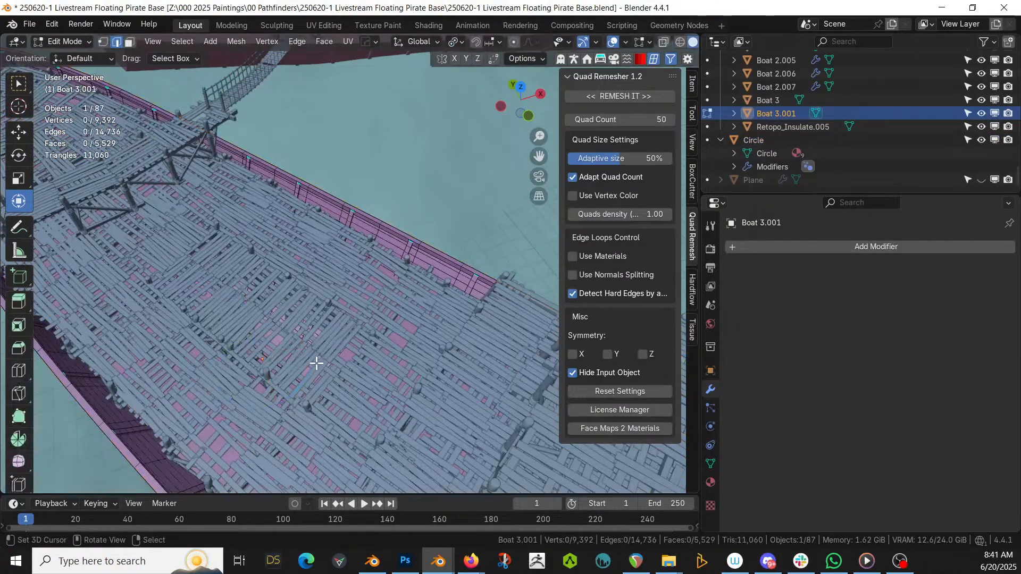
click(273, 321)
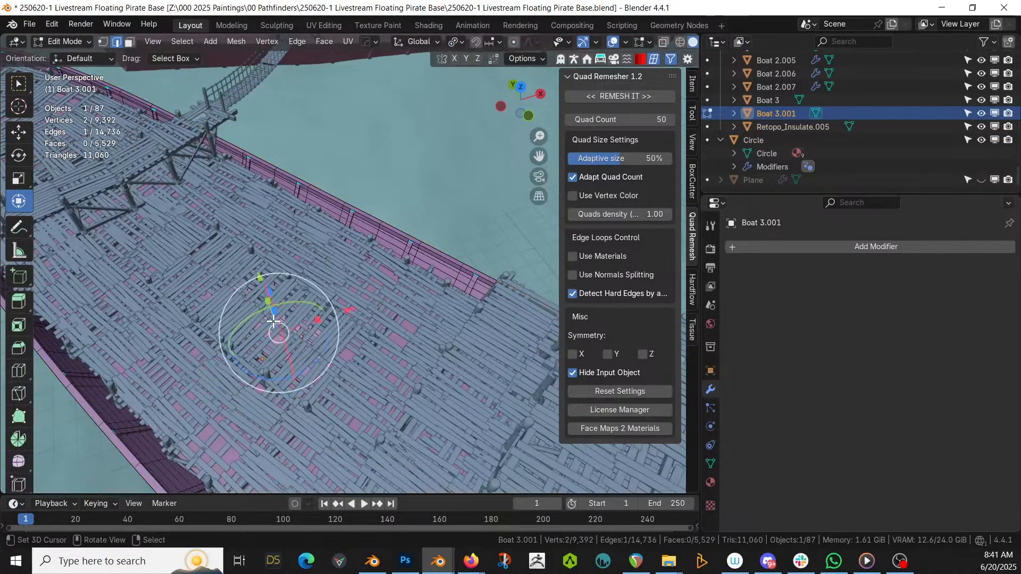
key(Tab)
click(182, 275)
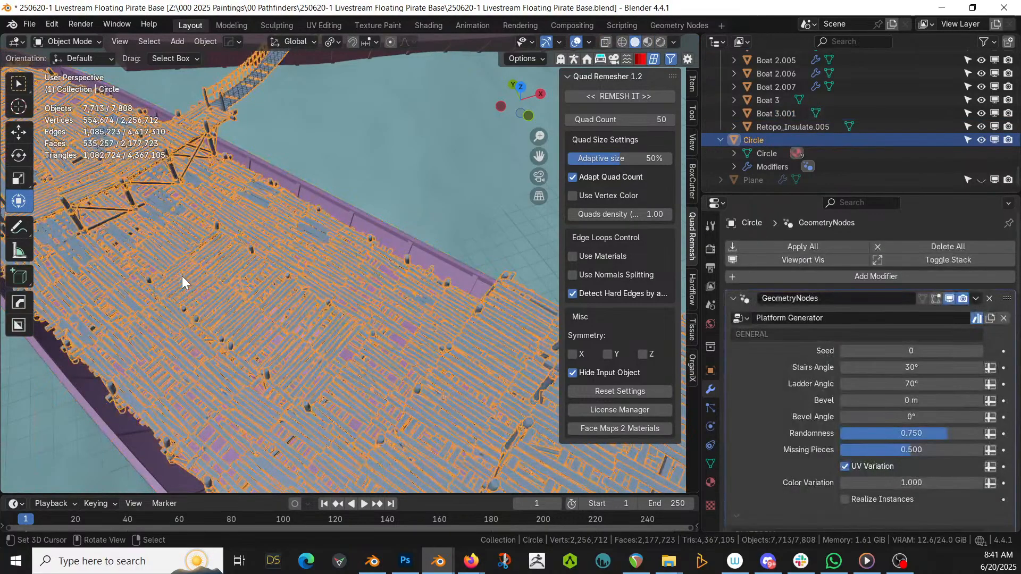
key(Tab)
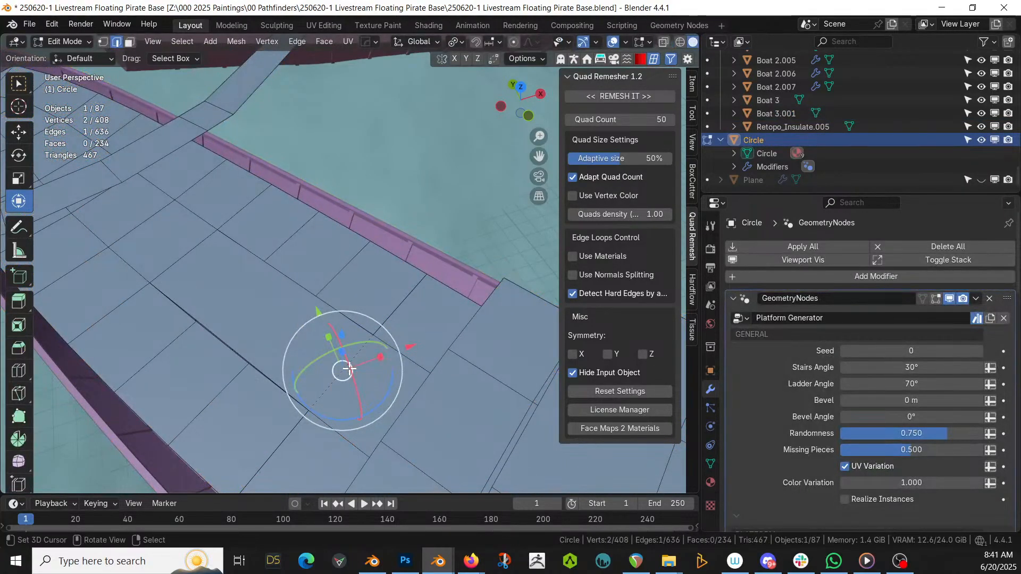
Lower the ripped hatch edge about 6.8 m along Z into the boat to form a stairway, and return to Object Mode
middle_drag(348, 368, 399, 342)
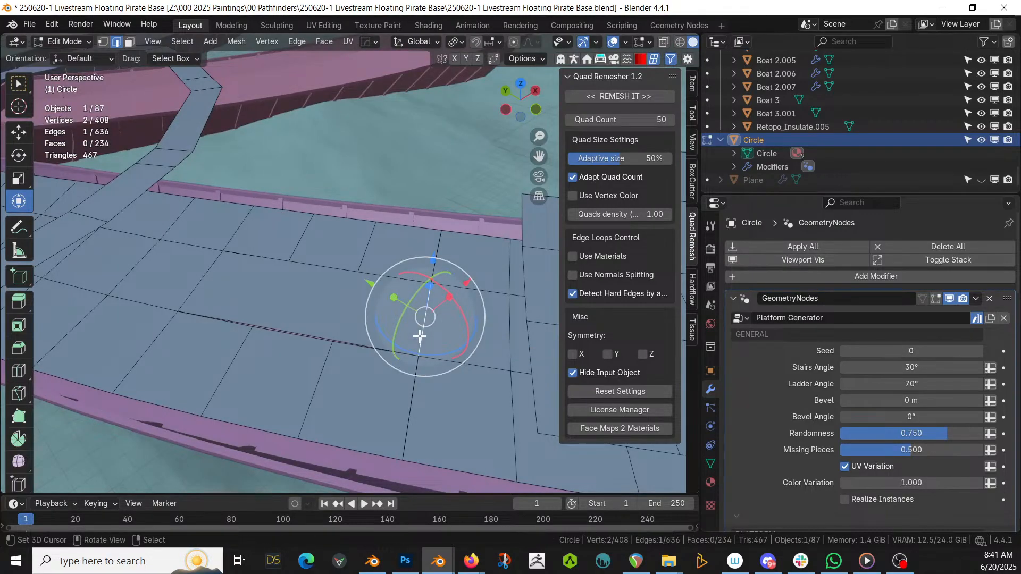
key(g)
key(z)
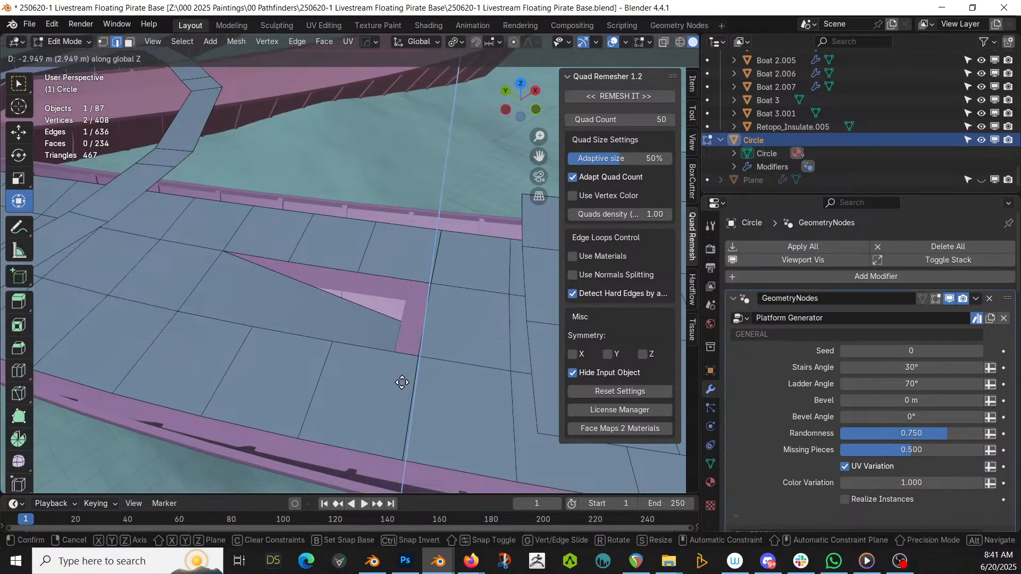
click(387, 431)
middle_drag(388, 431, 369, 398)
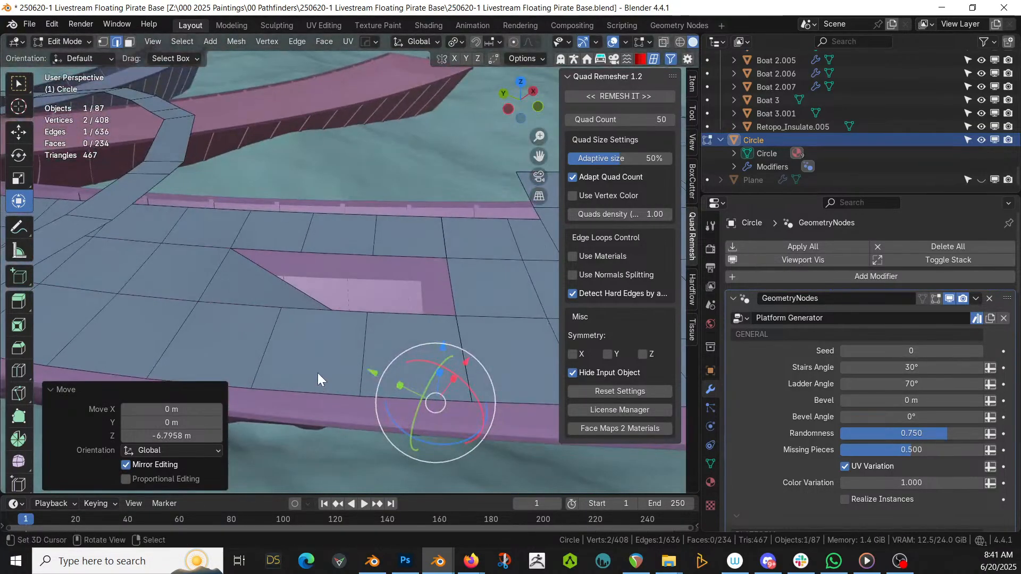
key(Tab)
Check the generated stairway from the raised platforms and save the file
middle_drag(339, 357, 355, 360)
middle_drag(430, 386, 224, 368)
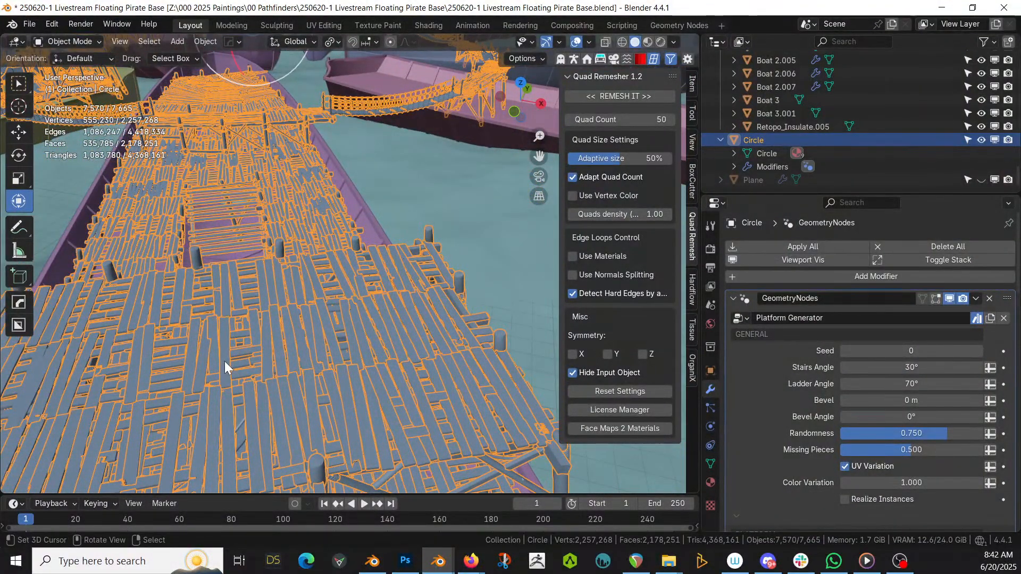
middle_drag(60, 318, 224, 335)
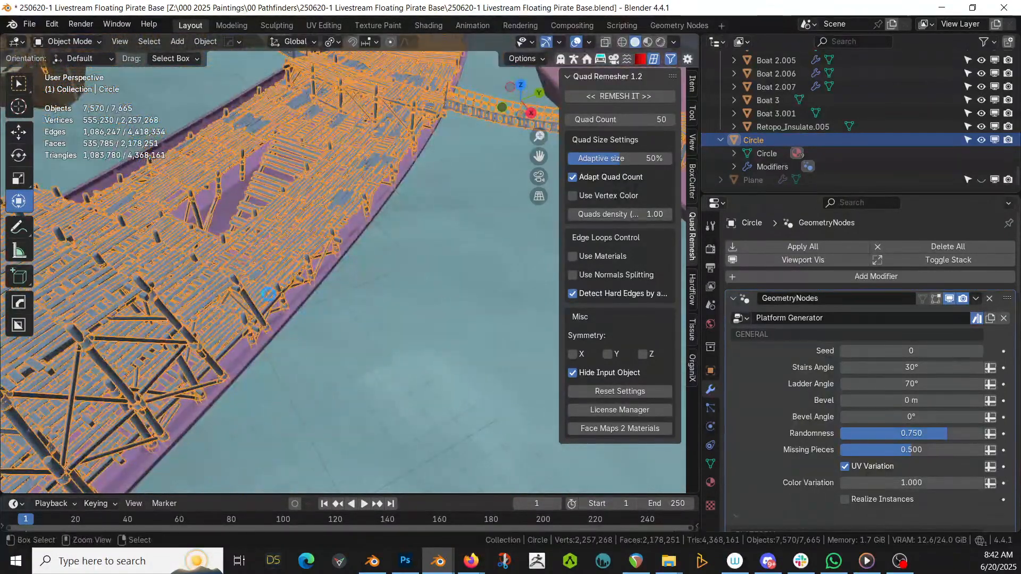
key(ctrl+s)
In top view, duplicate the generated house from the neighbouring boat, moving the copy about 40.6 m in X and -17.2 m in Y
middle_drag(275, 289, 182, 457)
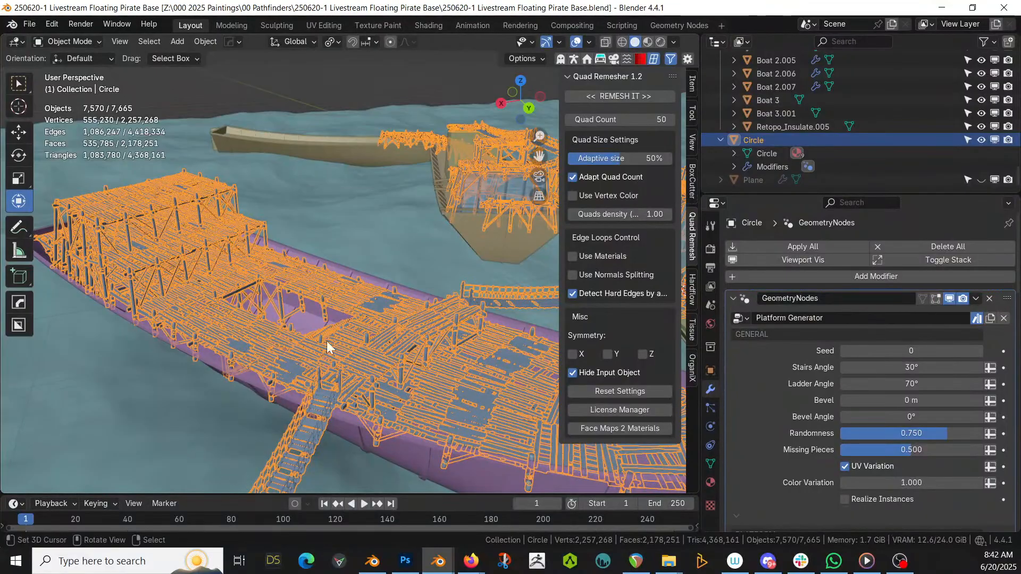
middle_drag(327, 340, 553, 295)
click(401, 341)
middle_drag(400, 336, 147, 311)
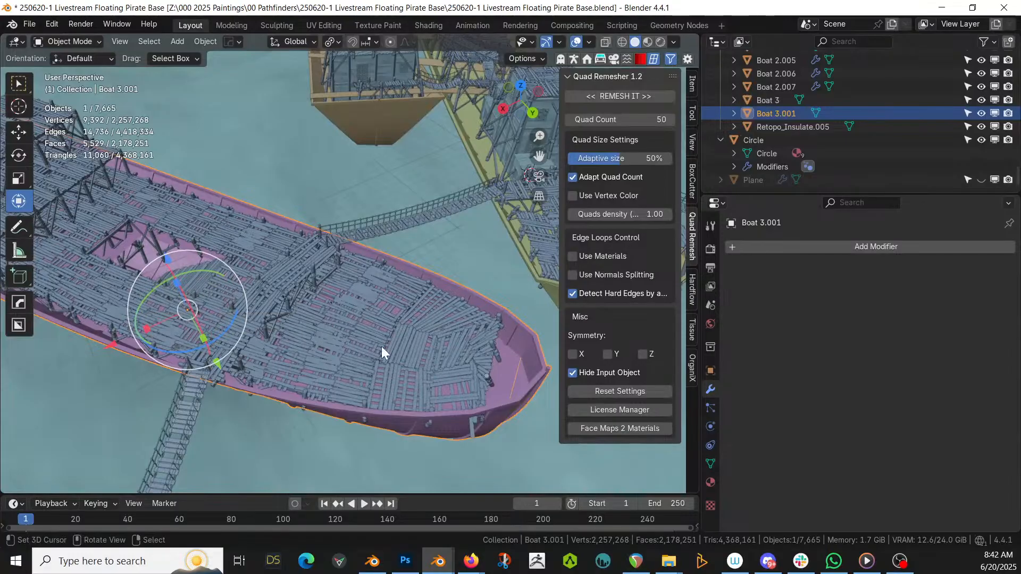
middle_drag(382, 346, 466, 292)
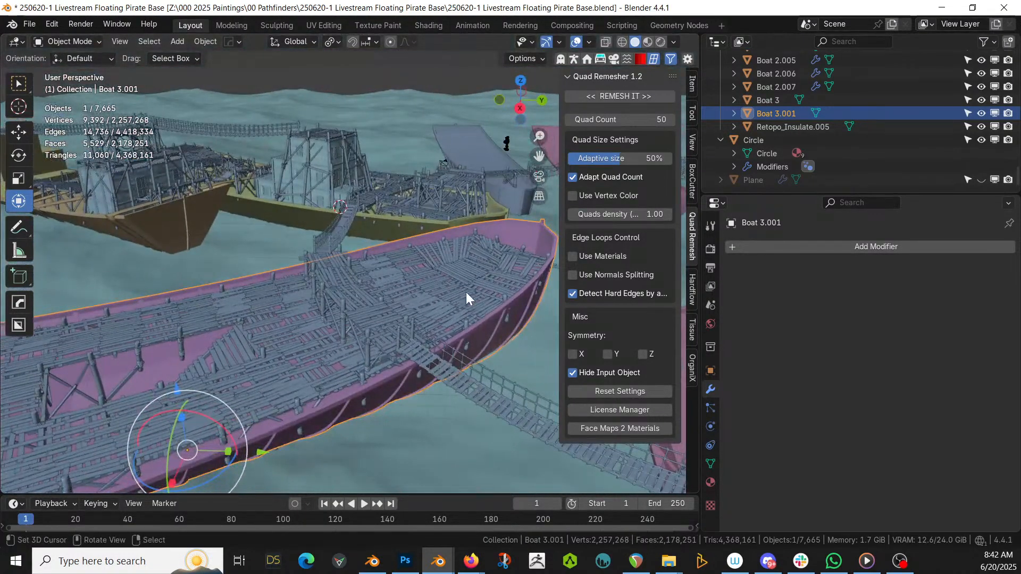
click(316, 149)
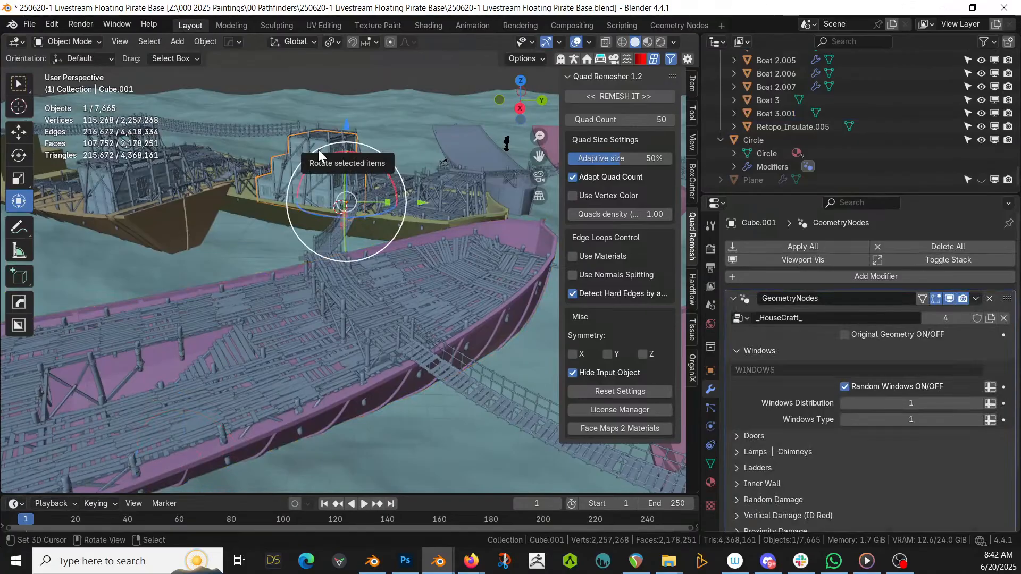
key(KP_7)
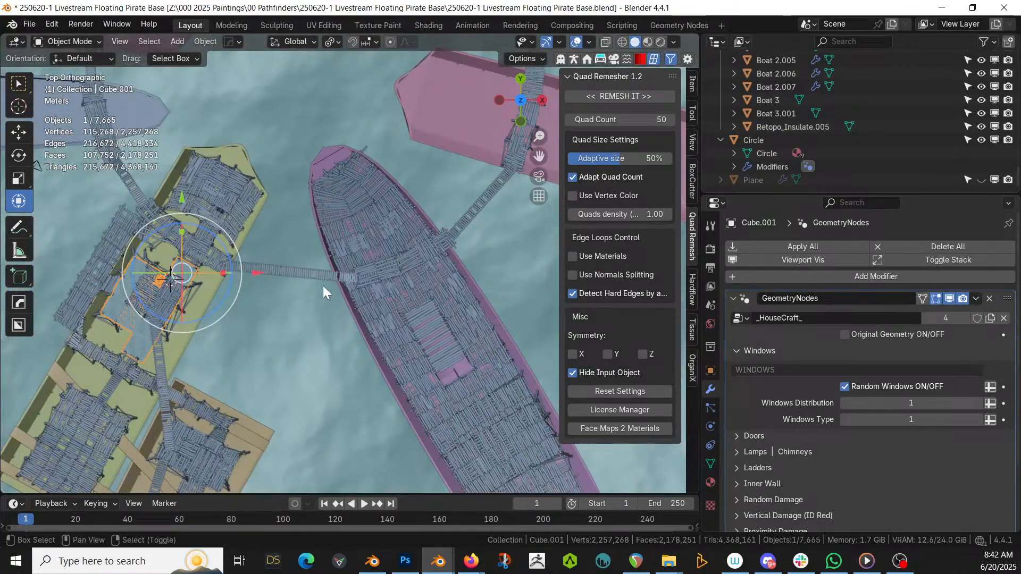
key(shift+d)
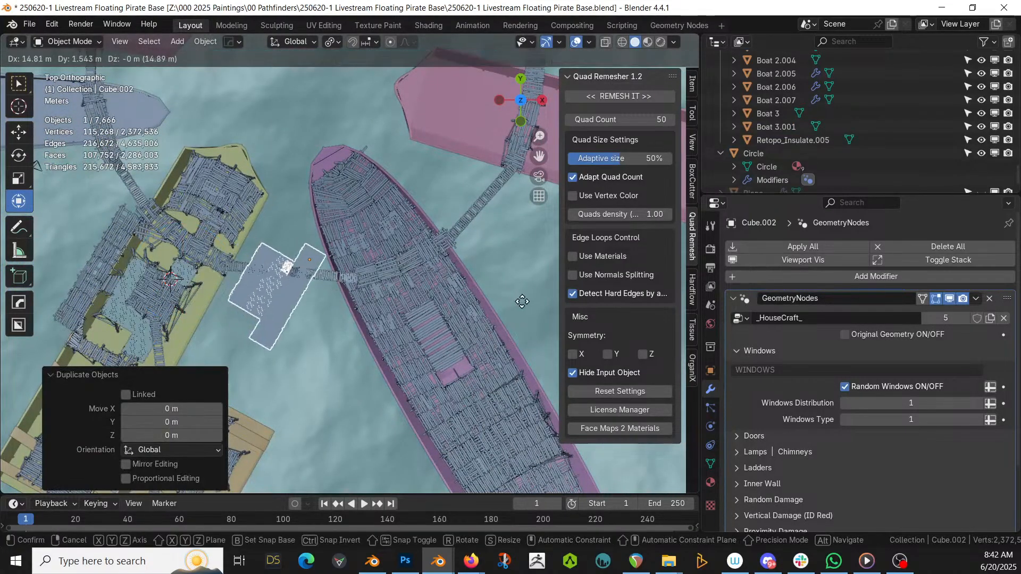
click(672, 433)
Rotate the house copy -54° about the view's Z axis and shift it about -5.2 m in X and 5.4 m in Y
key(r)
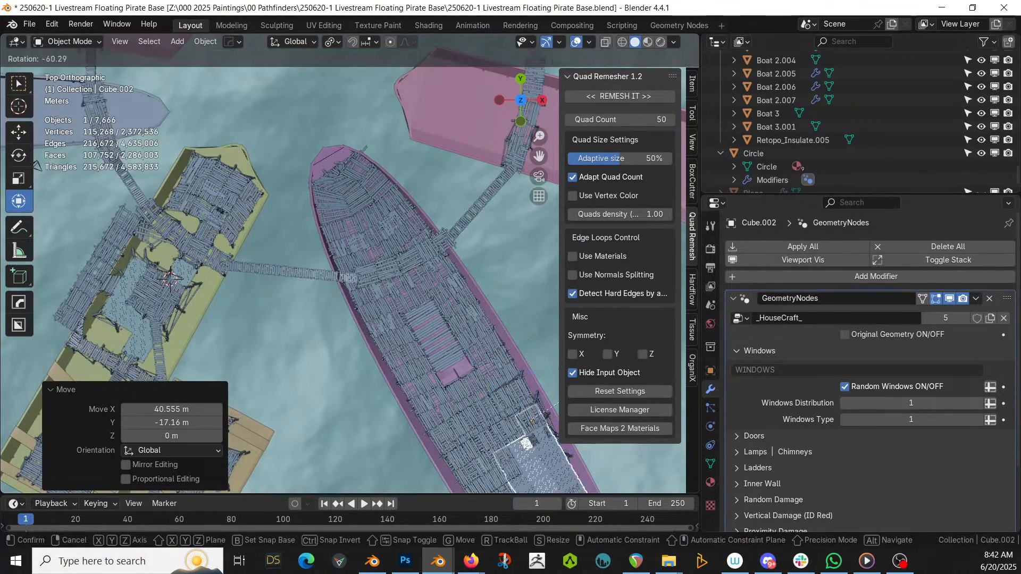
click(559, 408)
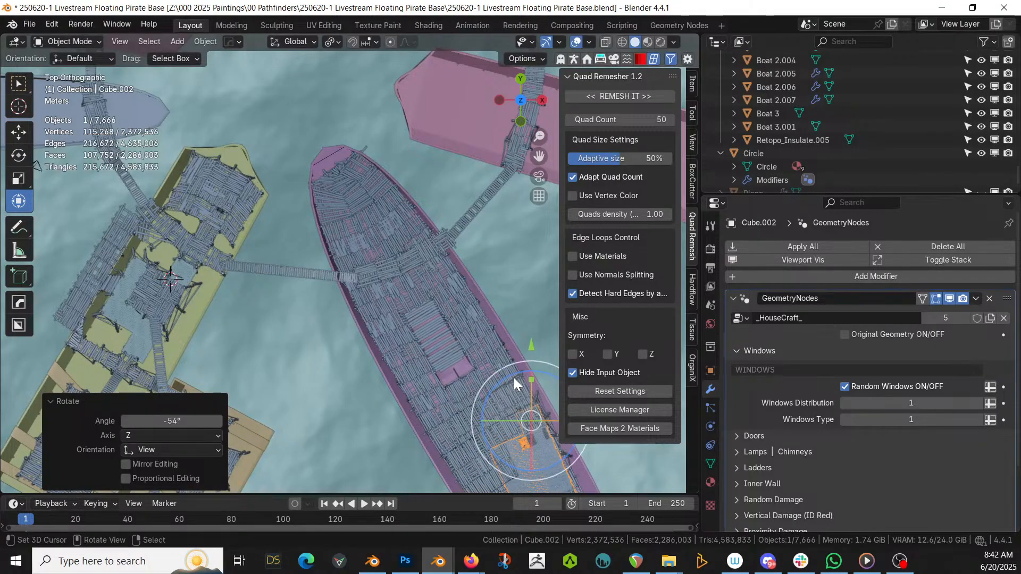
key(g)
click(469, 332)
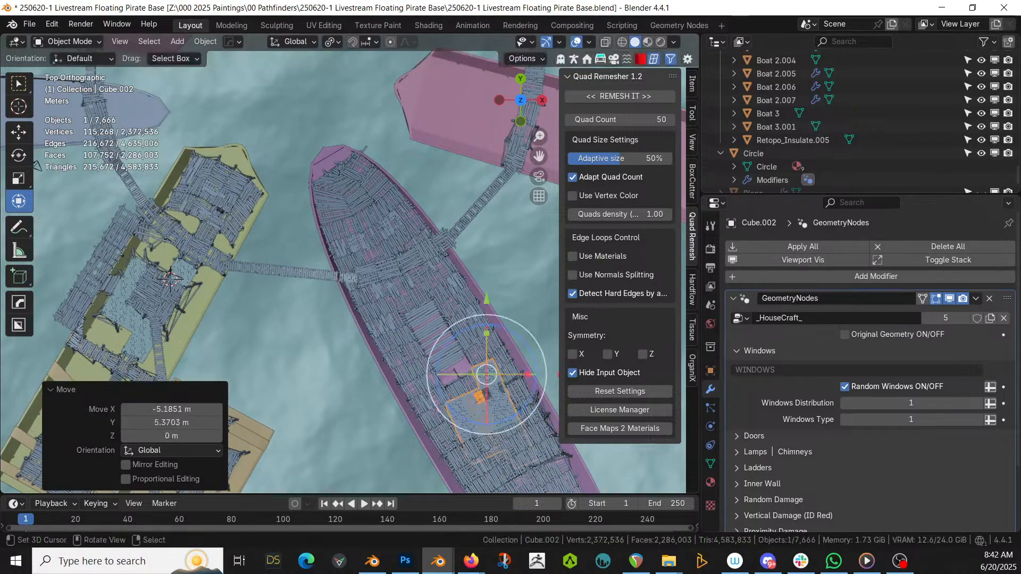
Rotate the house copy a further -8° to align it with the boat's deck
key(r)
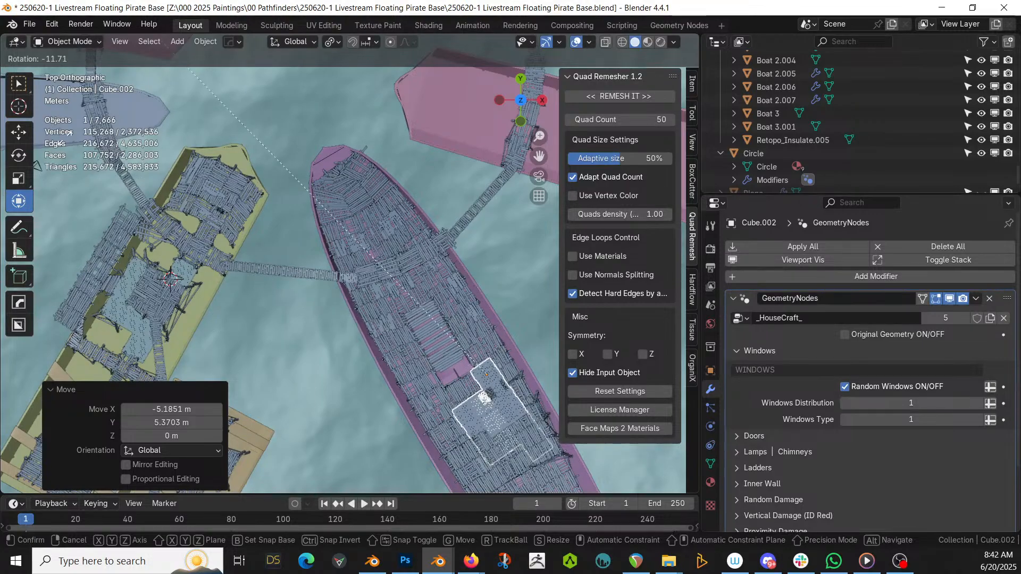
click(175, 372)
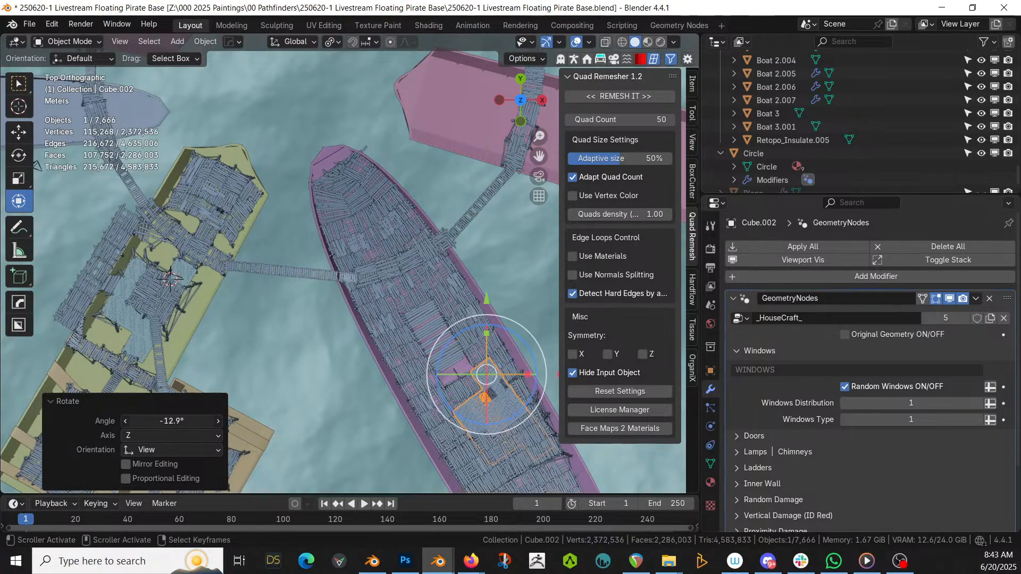
mouse_move(171, 421)
mouse_down()
mouse_move(138, 421)
mouse_move(163, 421)
mouse_up()
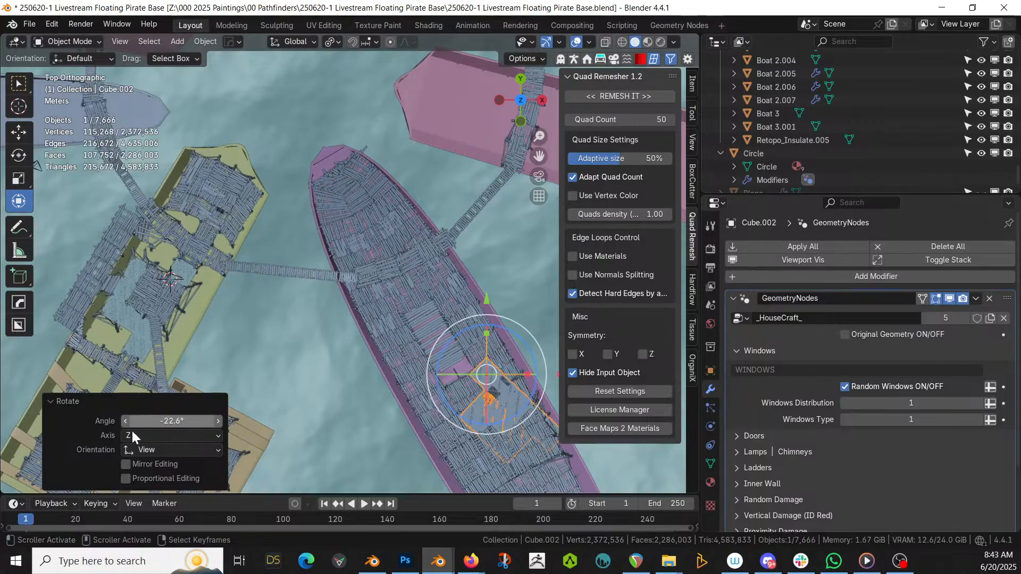
click(152, 421)
text(-8)
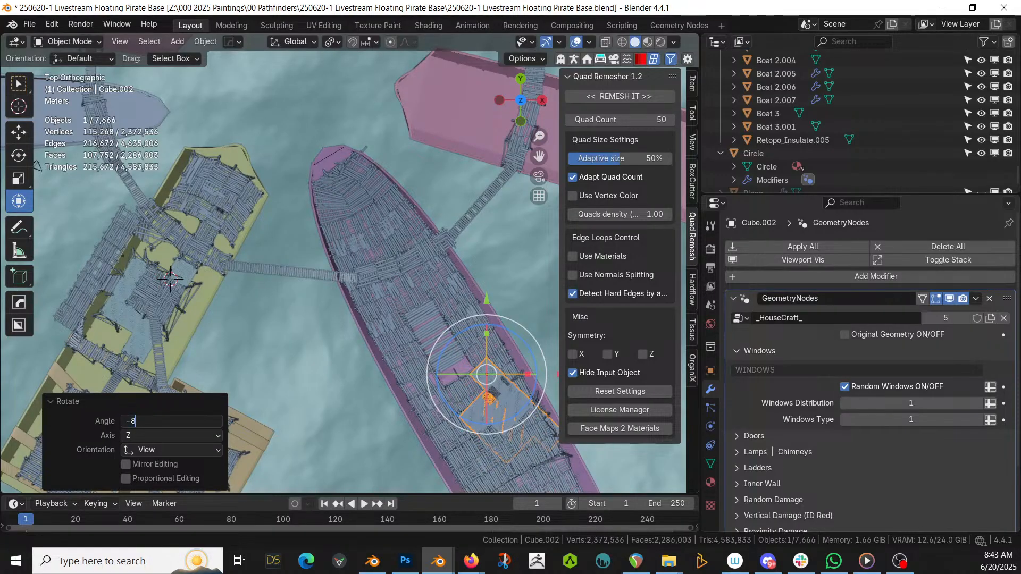
key(Return)
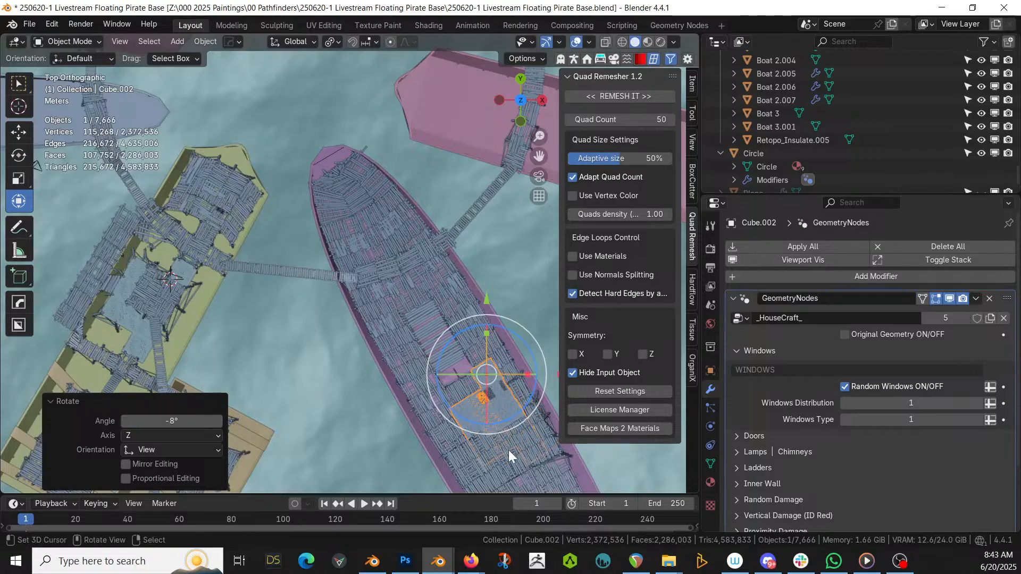
Raise the house copy about 1.55 m along Z so its base sits on the deck
middle_drag(508, 450, 309, 360)
scroll(268, 327, up, 2)
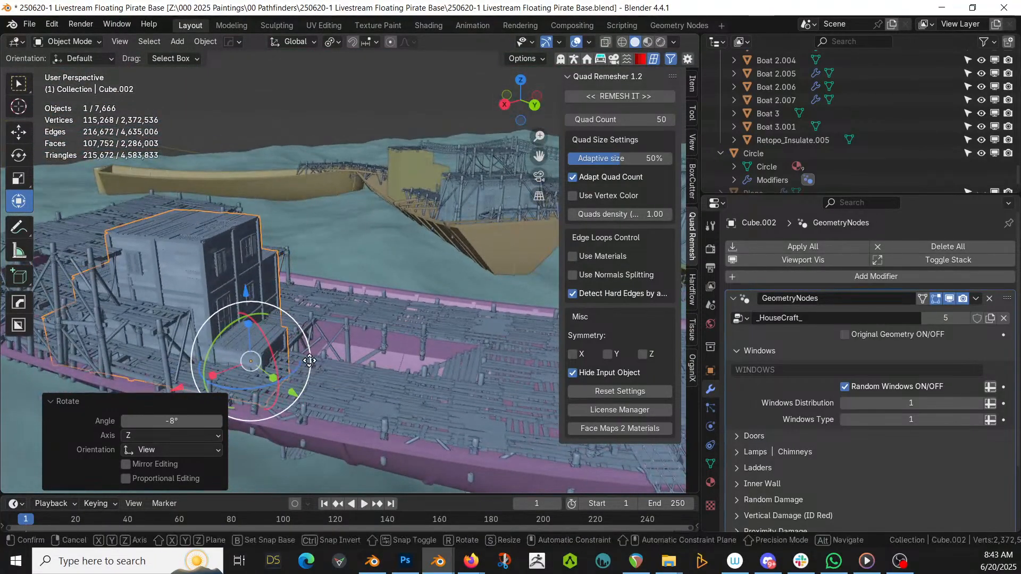
key(g)
key(z)
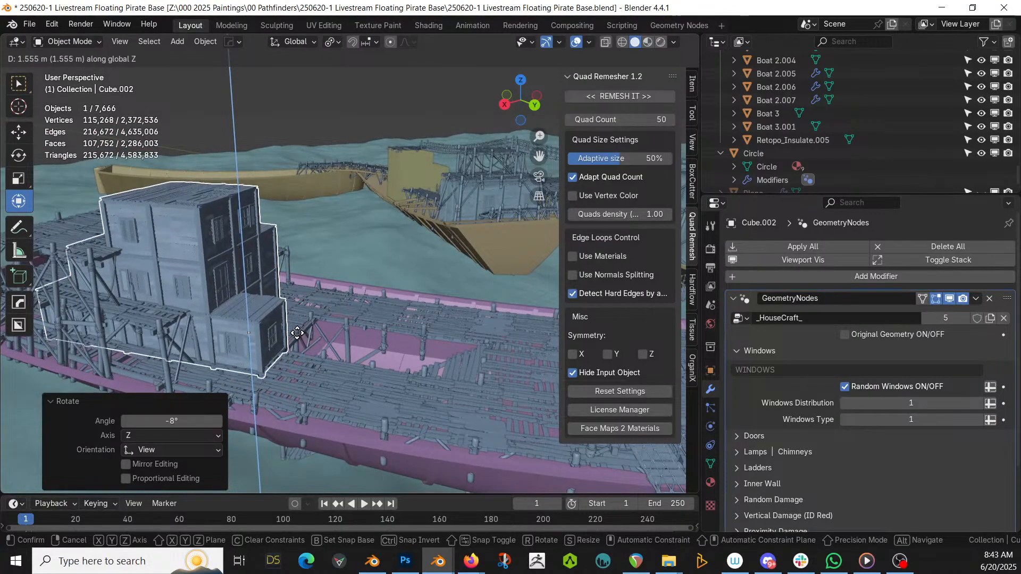
click(298, 333)
Try the ID Orange (Door).001 material on the side wall of the house copy's low annex, and restore Material.004 there
middle_drag(292, 340, 452, 352)
middle_drag(369, 384, 378, 384)
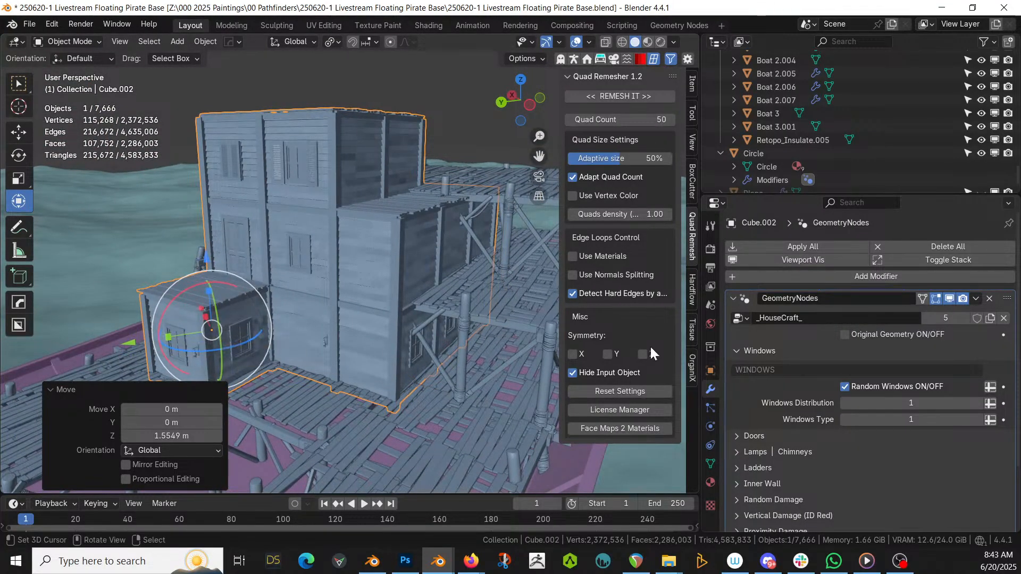
key(Tab)
key(3)
click(256, 343)
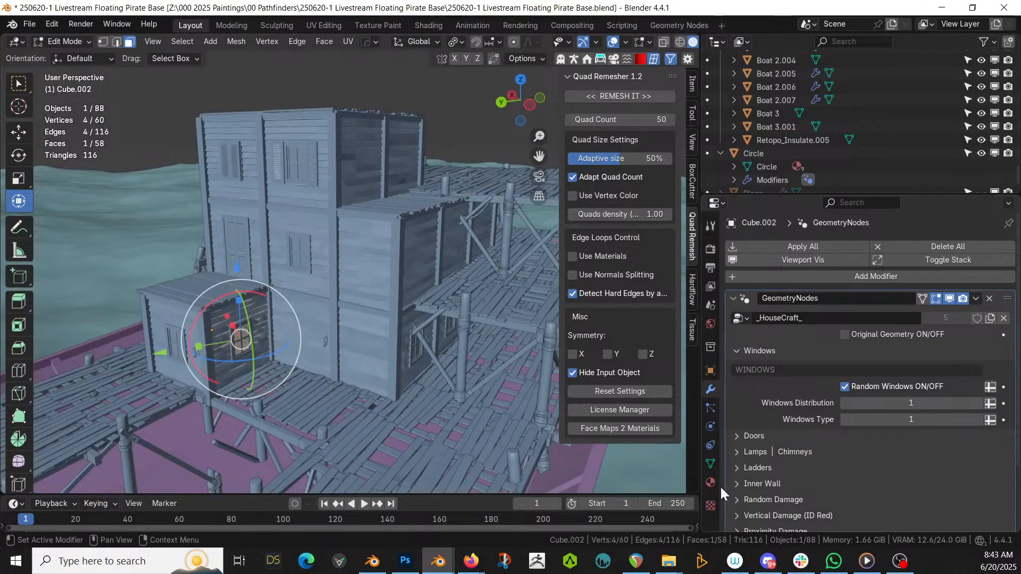
click(710, 482)
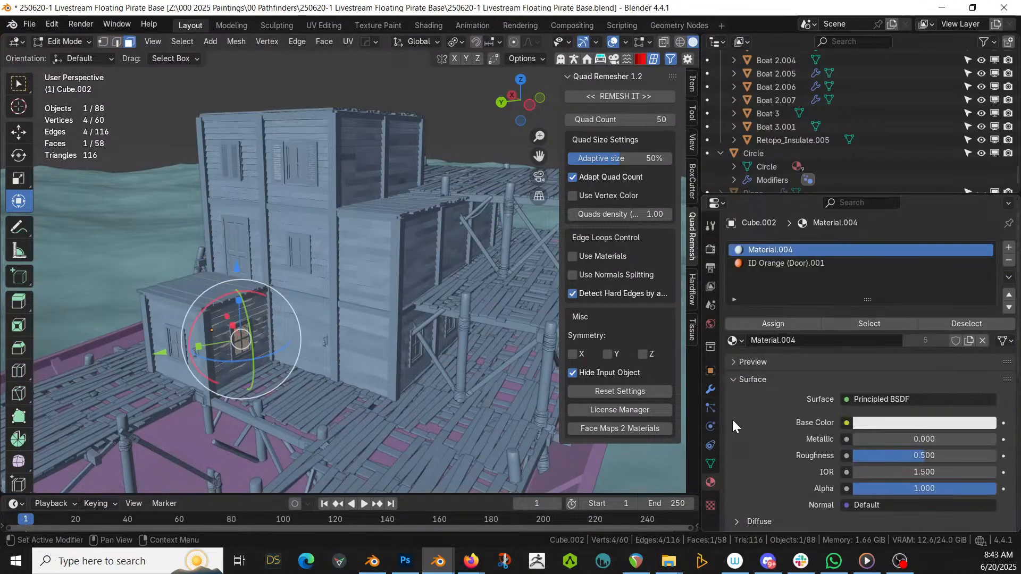
click(758, 263)
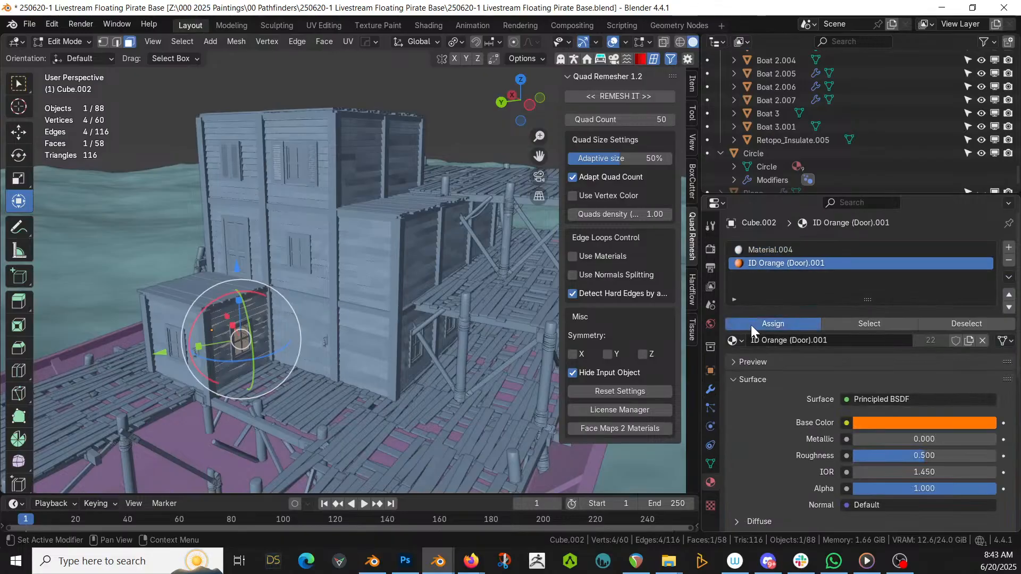
click(751, 325)
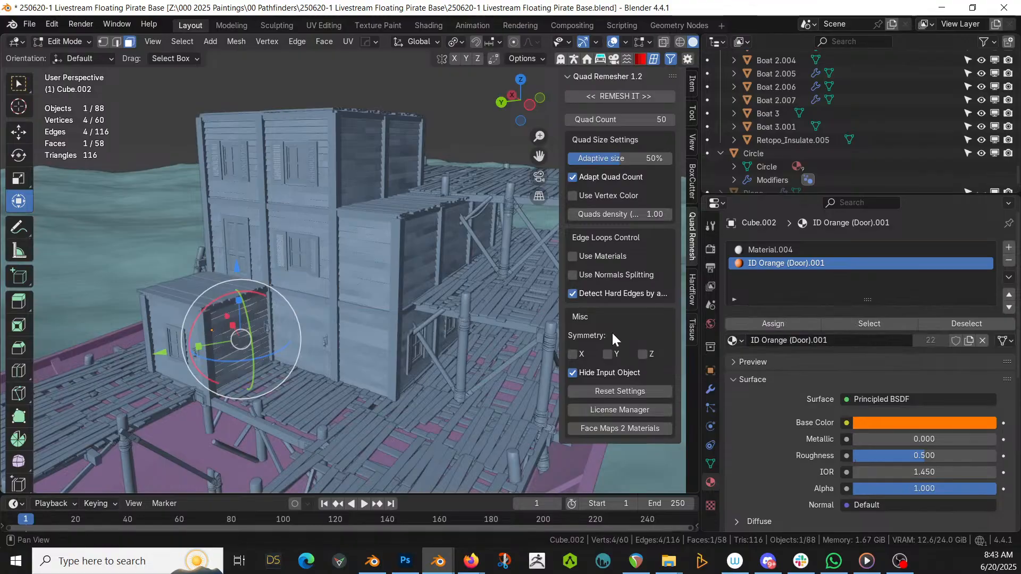
click(771, 250)
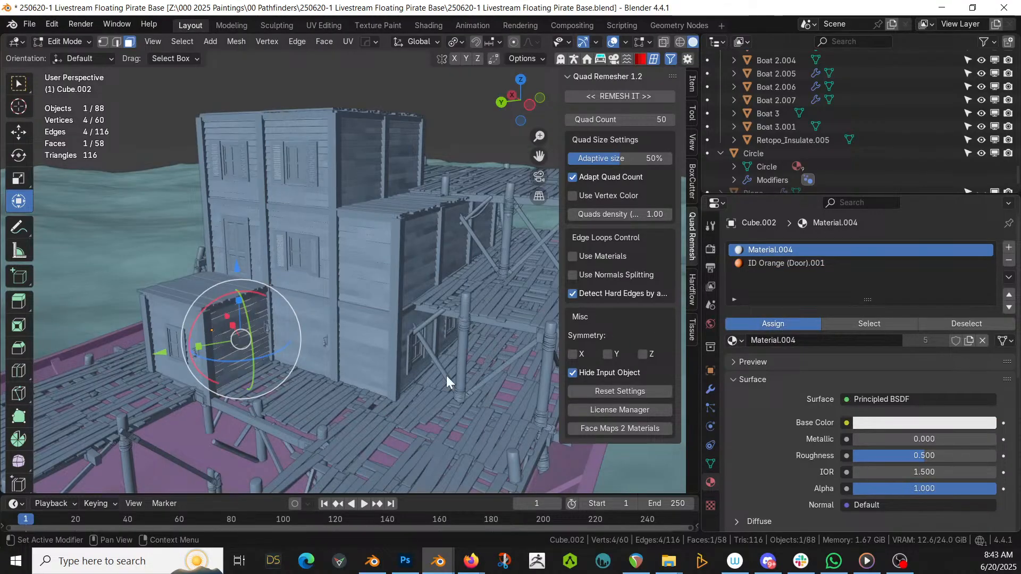
Assign the ID Orange (Door).001 material to the tall section's ground-floor wall face beside the annex
click(298, 326)
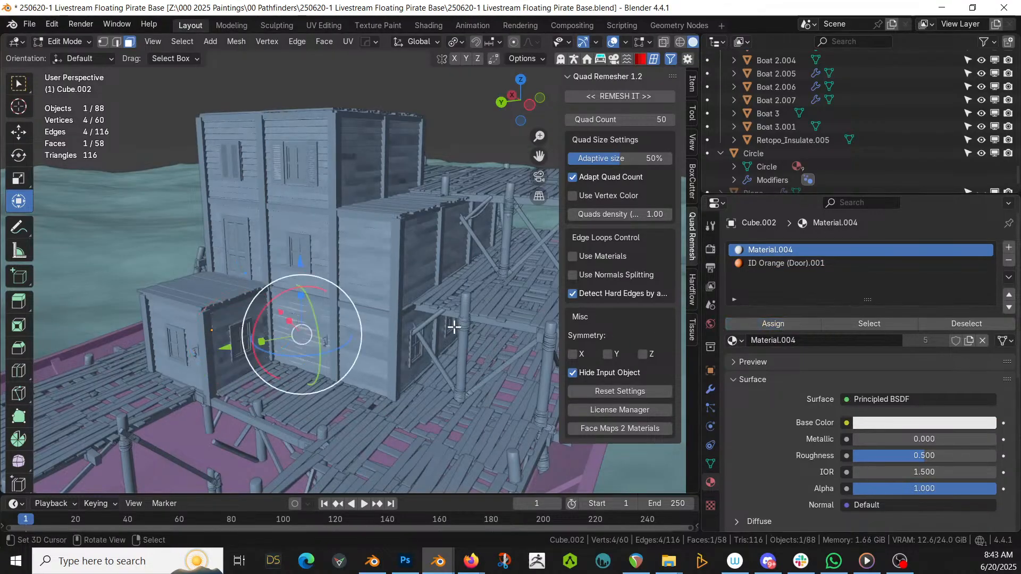
click(770, 263)
click(761, 327)
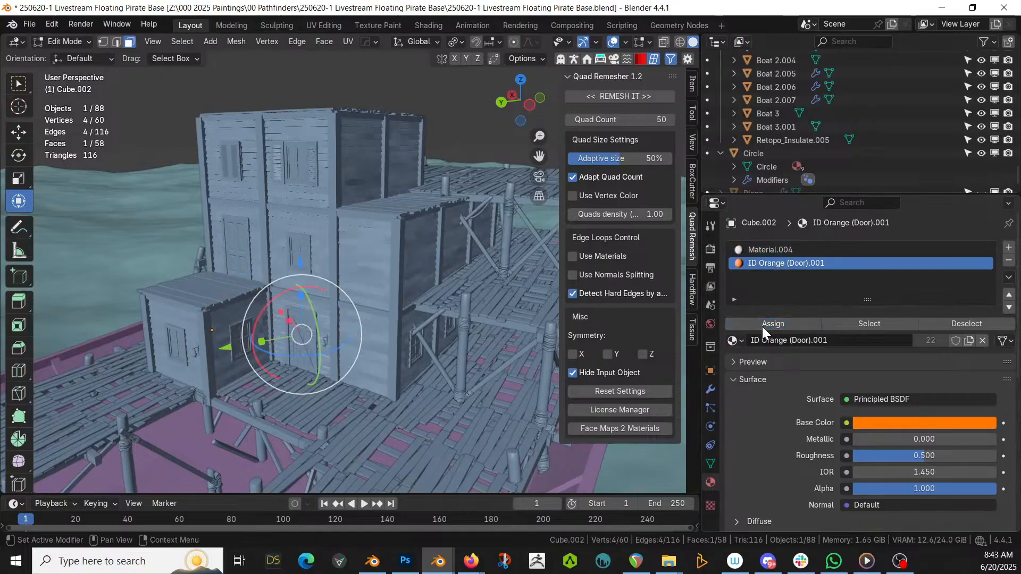
scroll(294, 332, down, 2)
middle_drag(294, 333, 414, 385)
key(Tab)
Show the house copy's original geometry instead of the generated house, viewed from above the annex
scroll(420, 391, down, 3)
key(KP_Decimal)
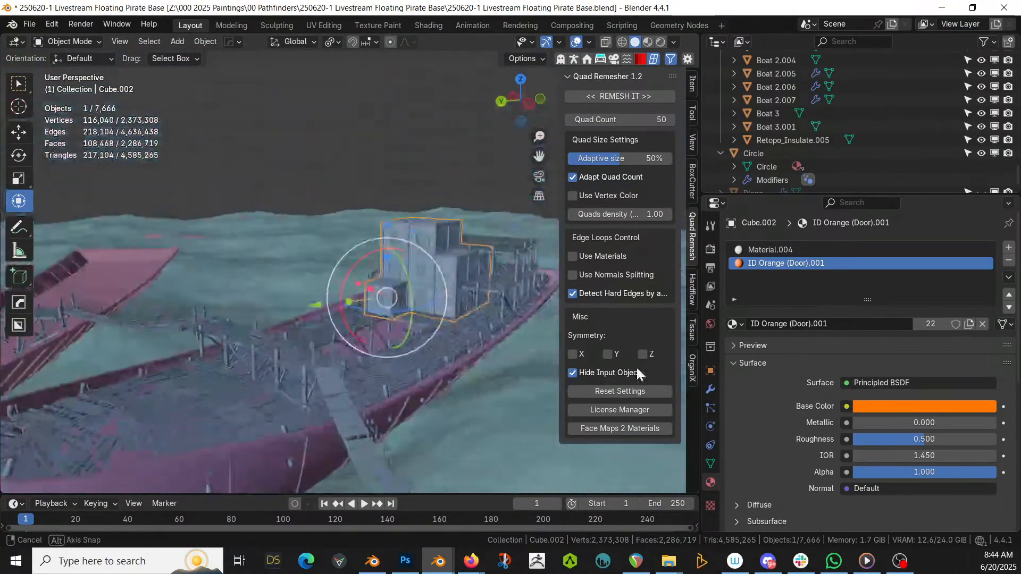
middle_drag(636, 371, 560, 340)
scroll(349, 395, up, 2)
middle_drag(500, 353, 463, 394)
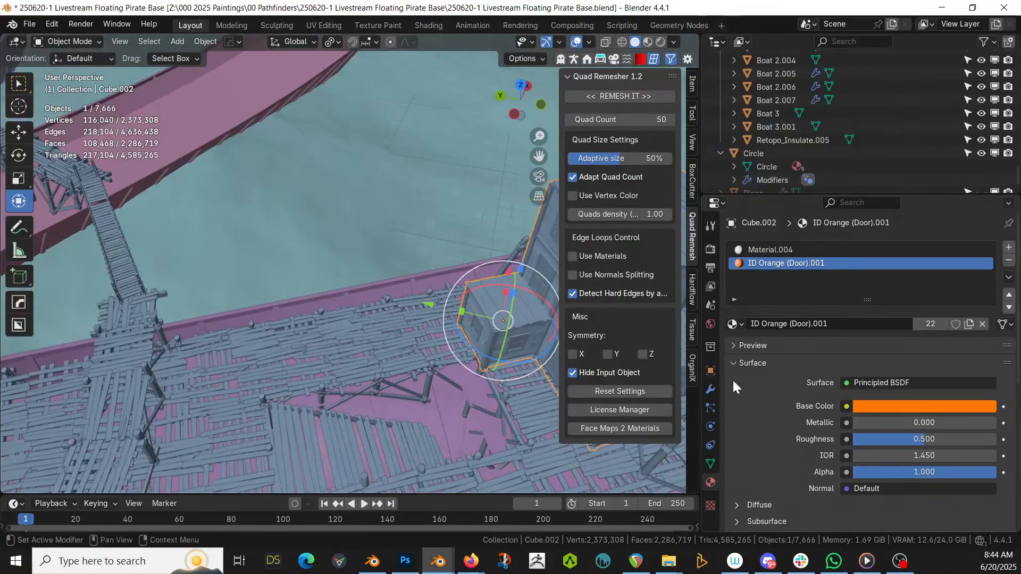
click(710, 390)
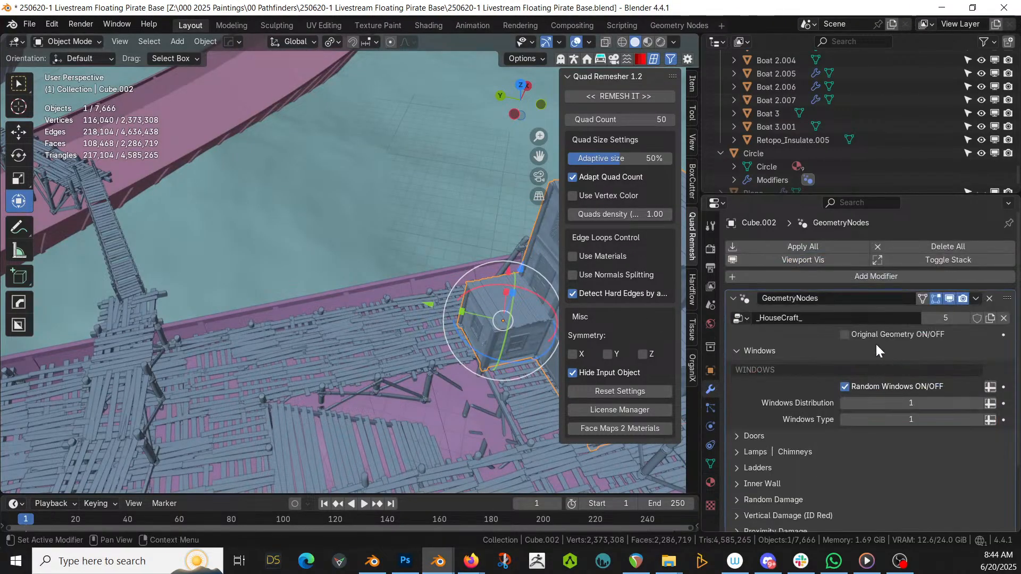
click(844, 335)
Separate a duplicate of the annex's roof face and join it to the Circle platform object
key(Tab)
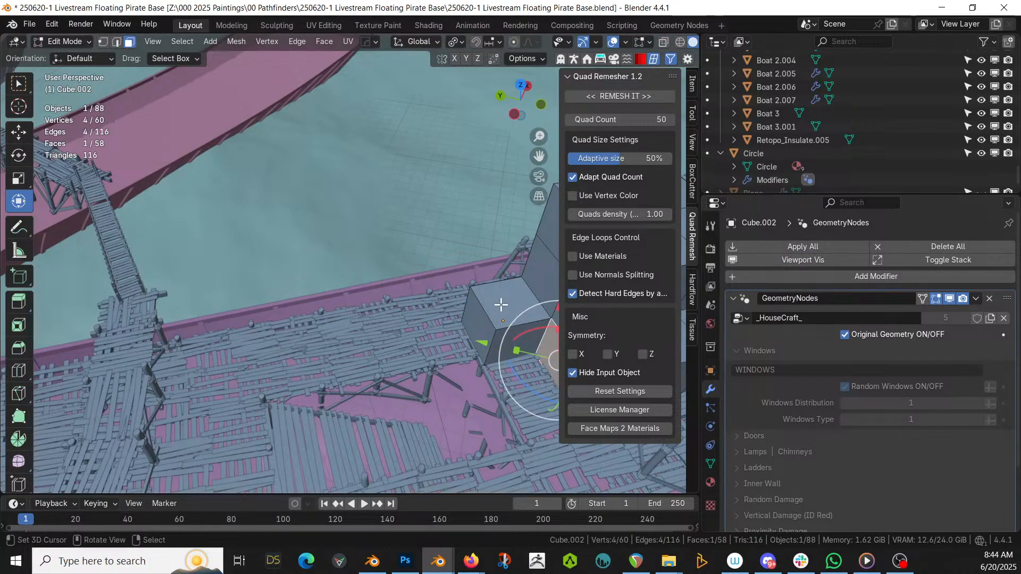
click(501, 304)
key(shift+d)
key(Escape)
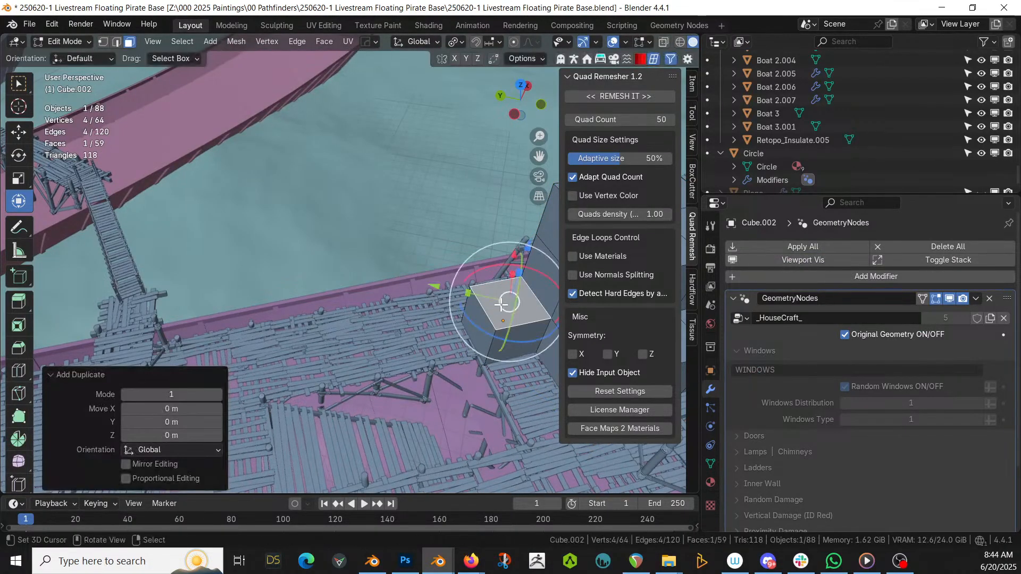
key(p)
click(499, 303)
key(Tab)
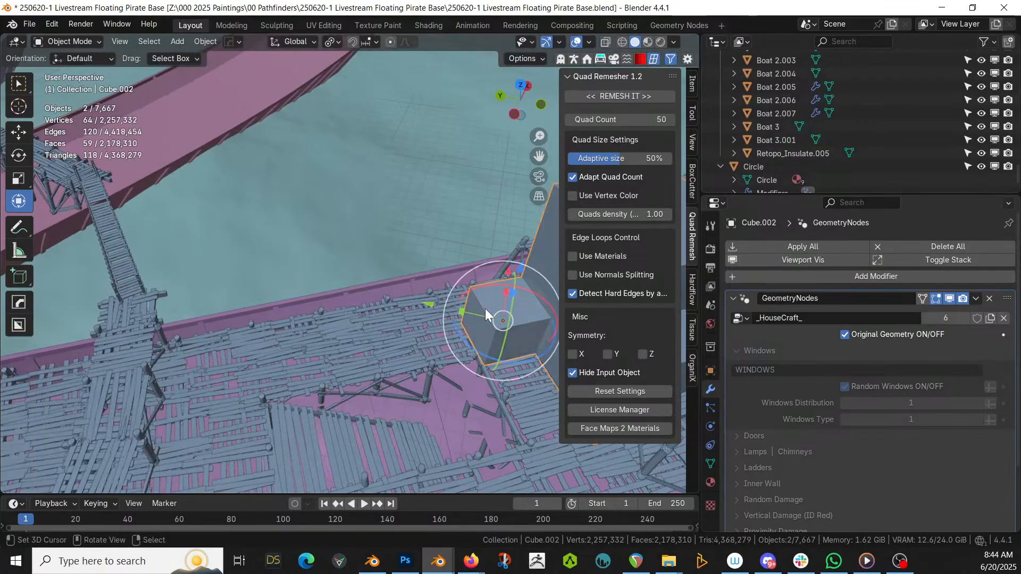
click(123, 336)
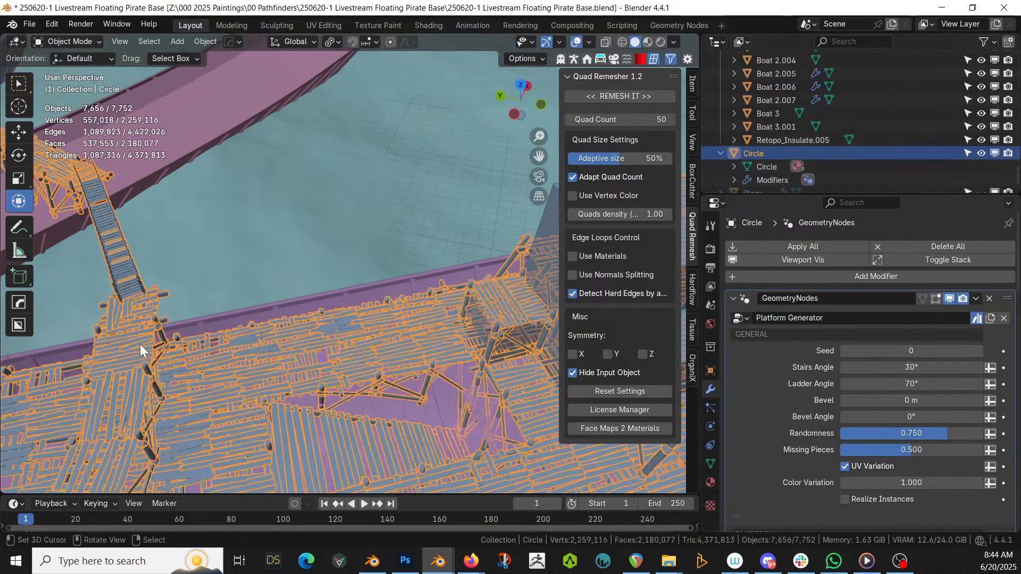
Split the raised walkway section at the boat's edge with a single centred loop cut in the platform mesh
key(Tab)
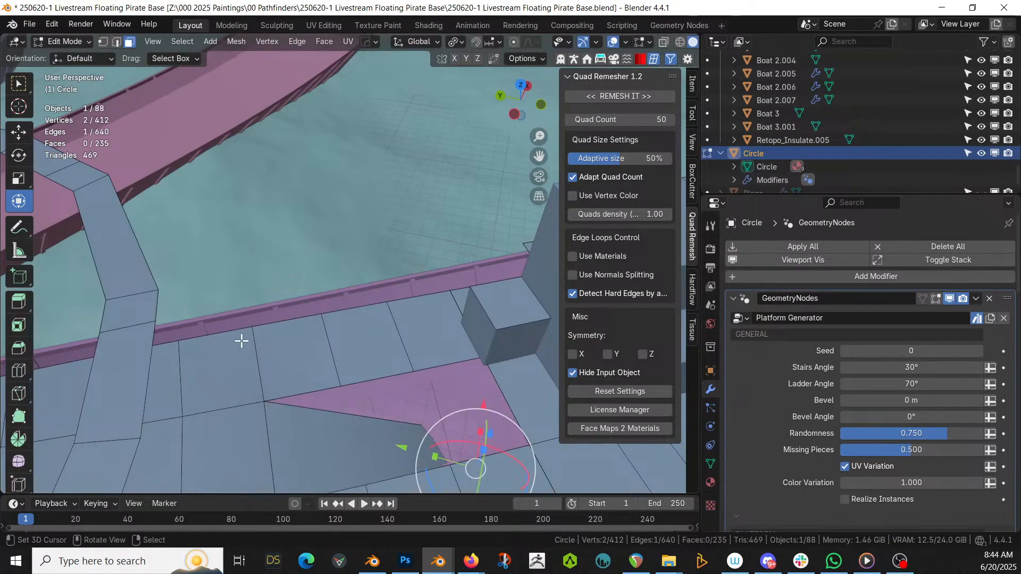
click(141, 368)
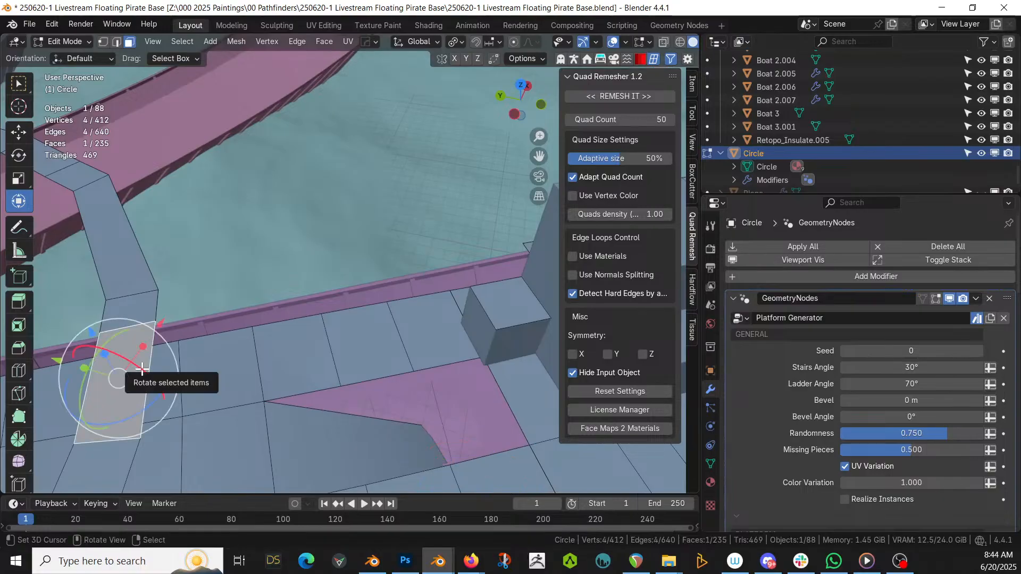
key(ctrl+r)
click(142, 369)
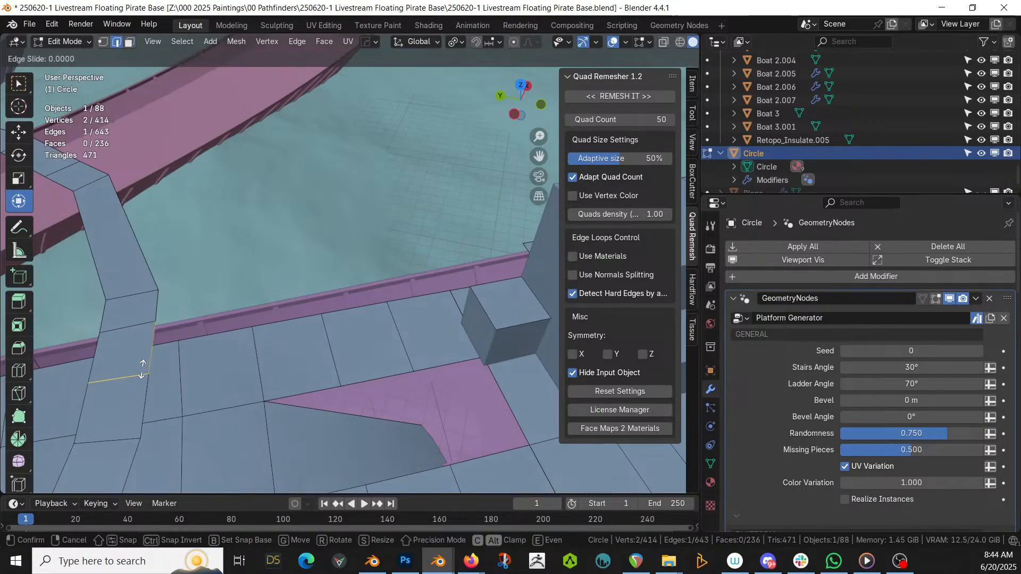
click(142, 369)
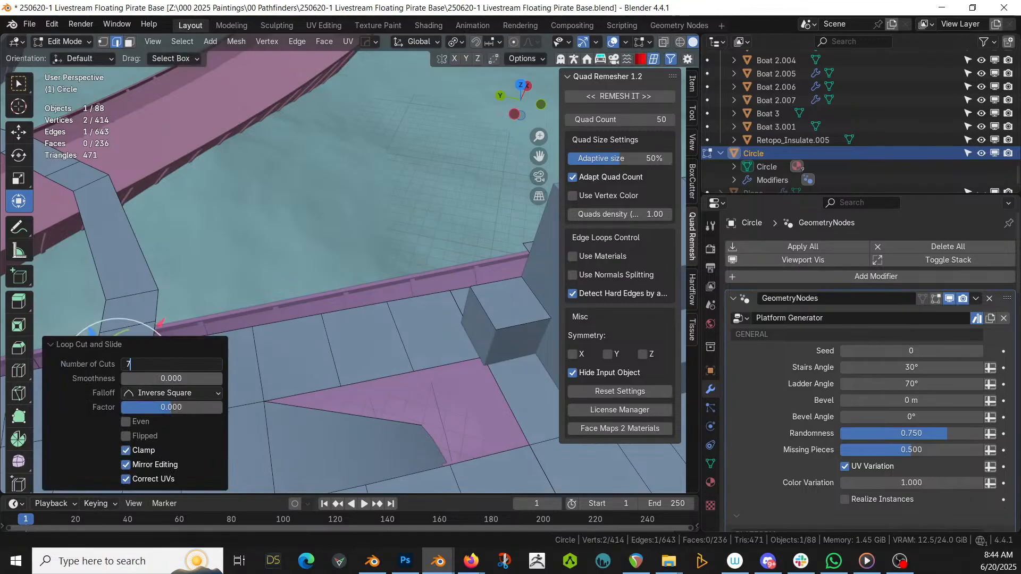
key(Escape)
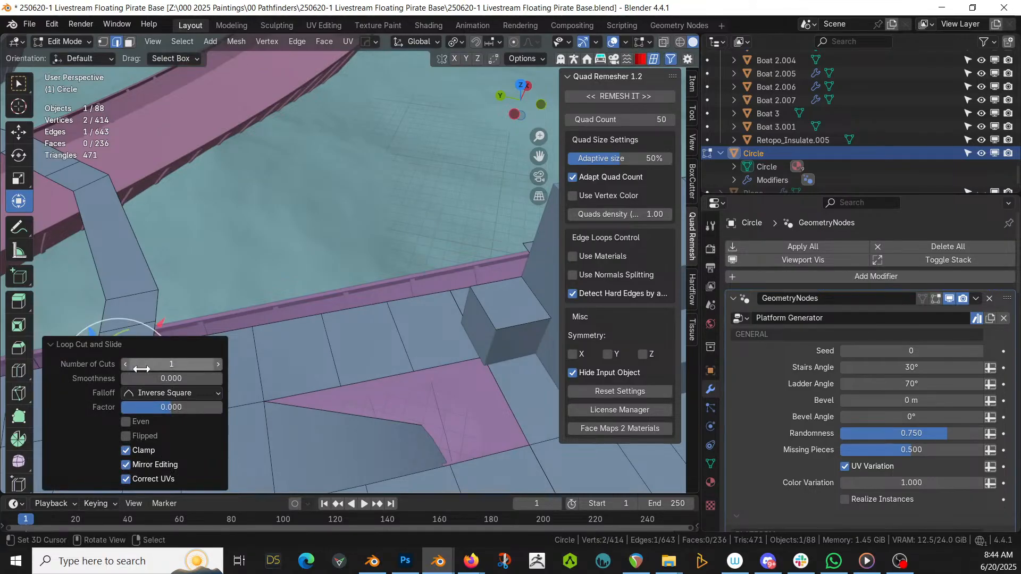
Fill a face between the split walkway's side edge and the facing edge of the annex roof platform
middle_drag(230, 364, 328, 368)
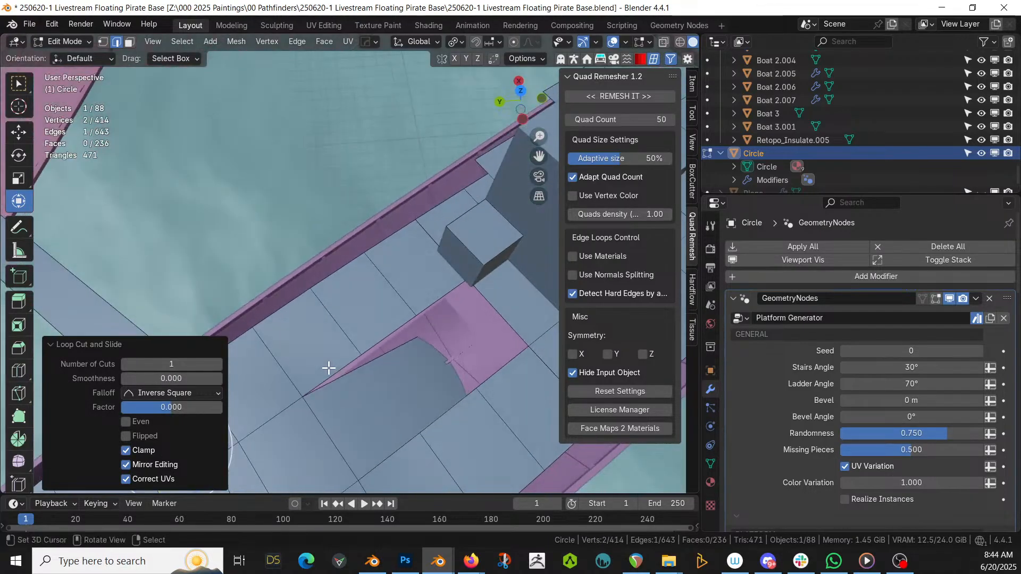
key(KP_7)
scroll(389, 350, down, 2)
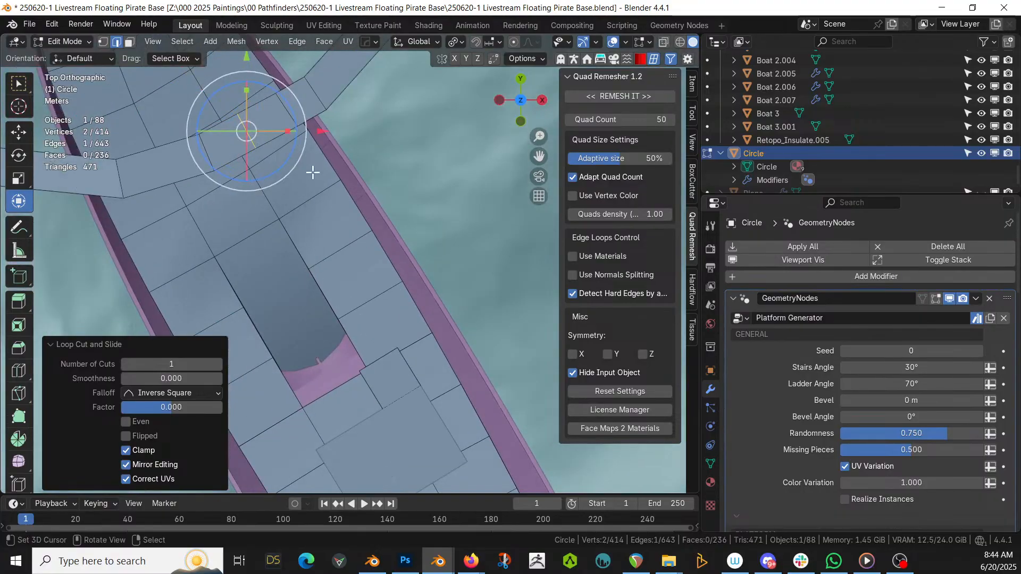
drag(267, 134, 298, 139)
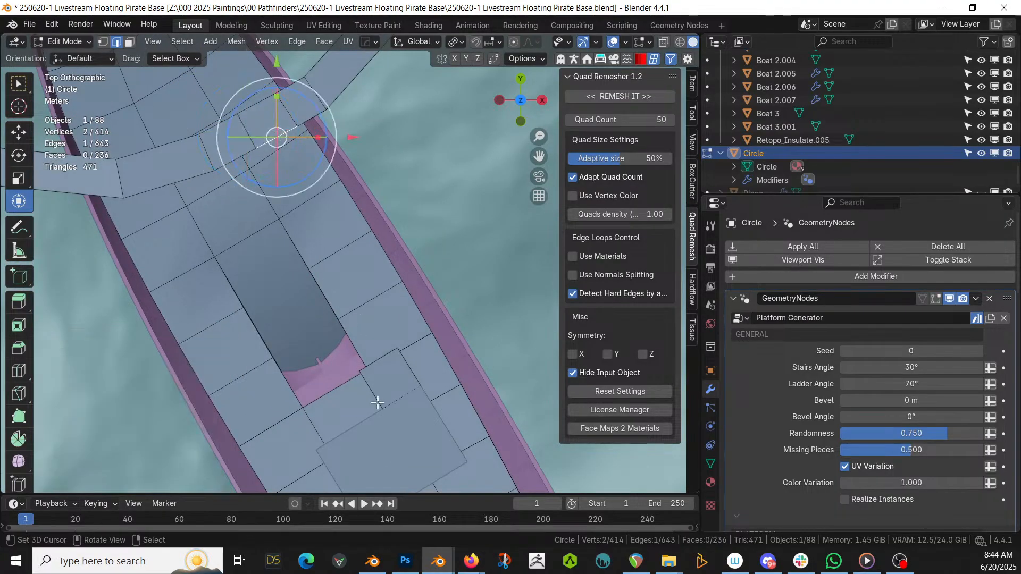
shift+click(383, 357)
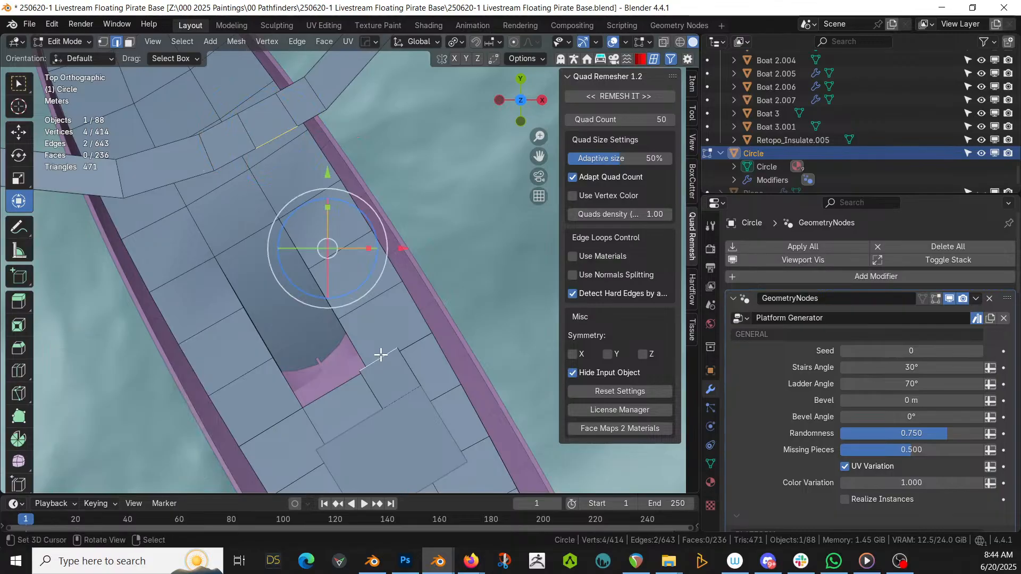
key(f)
middle_drag(382, 353, 492, 235)
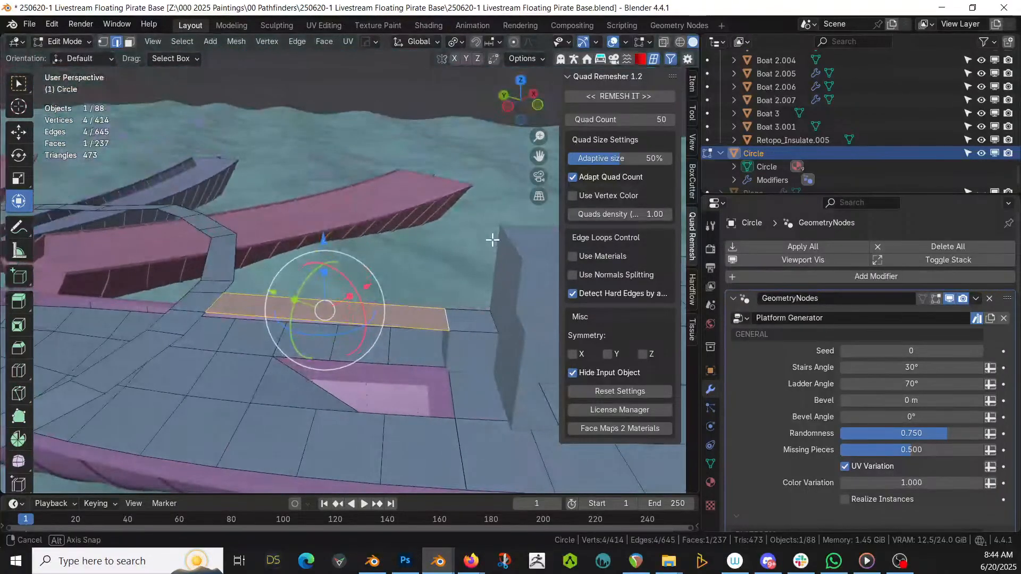
middle_drag(213, 367, 252, 408)
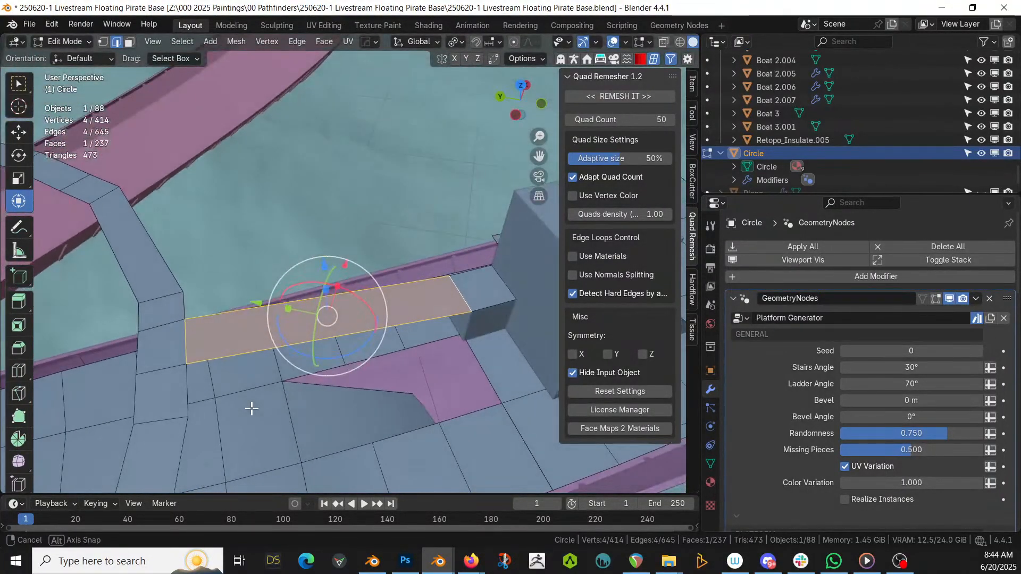
click(274, 346)
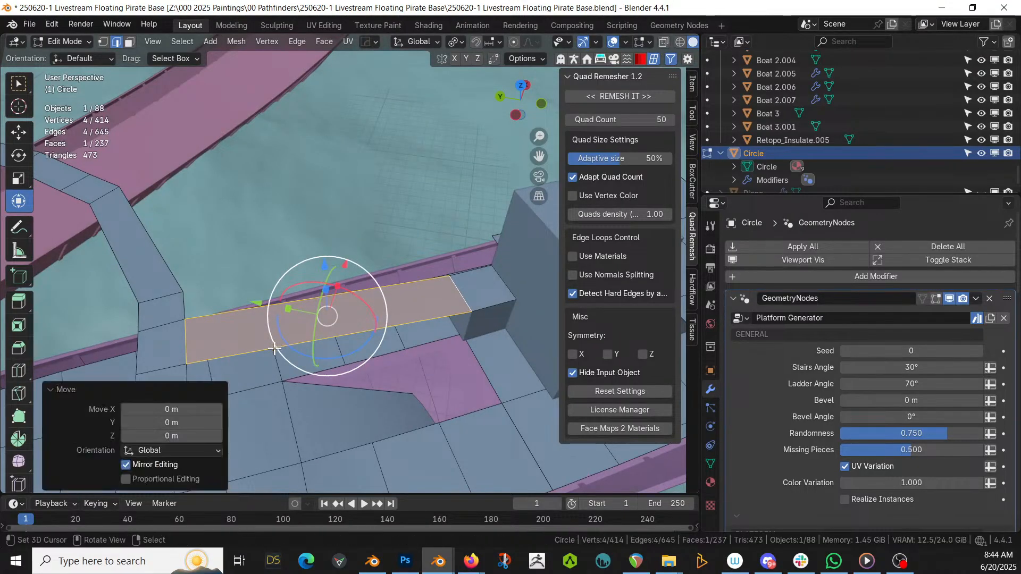
click(274, 347)
key(ctrl+r)
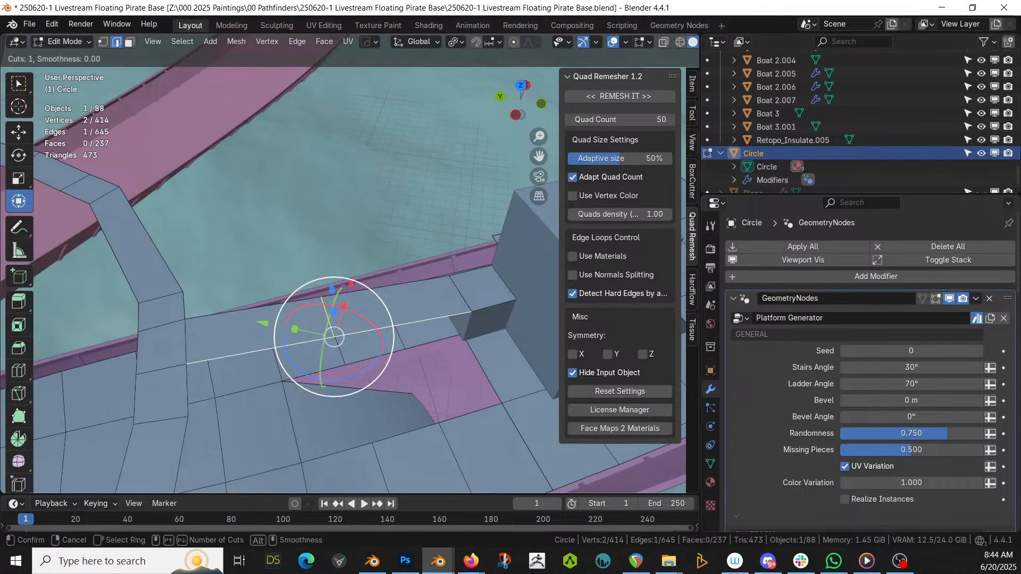
click(218, 362)
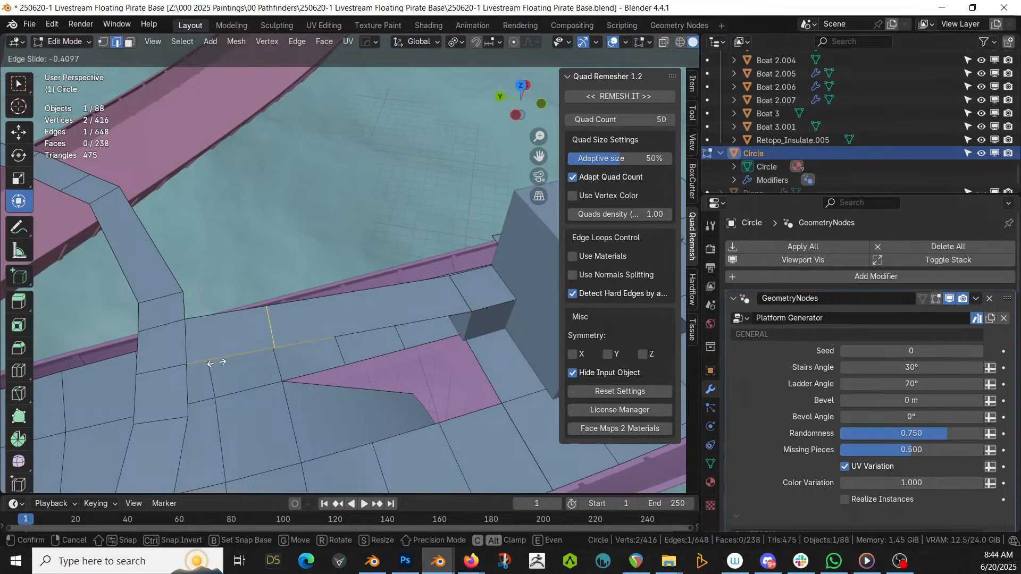
click(216, 362)
click(218, 364)
click(218, 364)
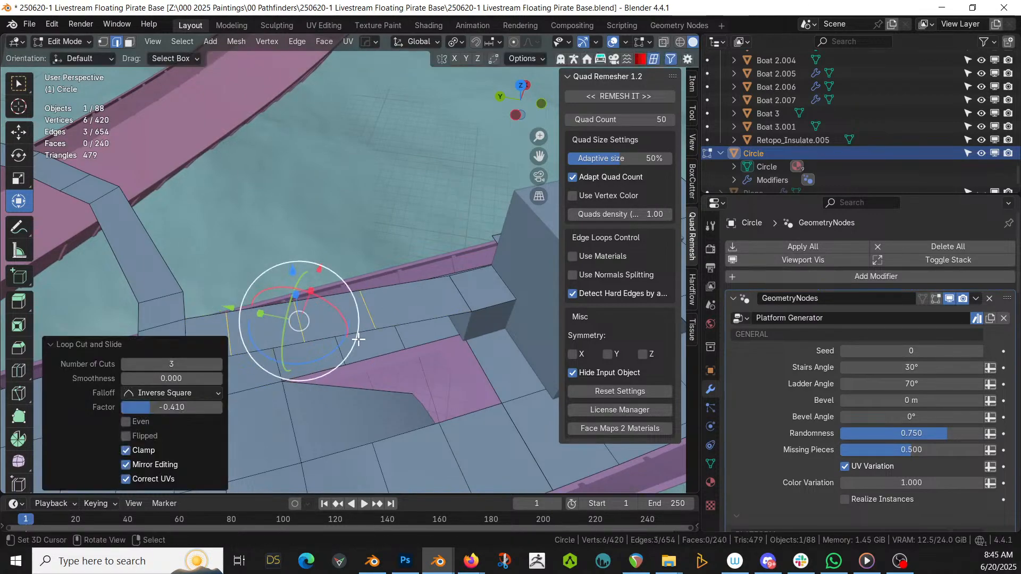
key(ctrl+z)
Add one loop cut across the new connecting face, slid towards the end at the raised walkway
key(ctrl+r)
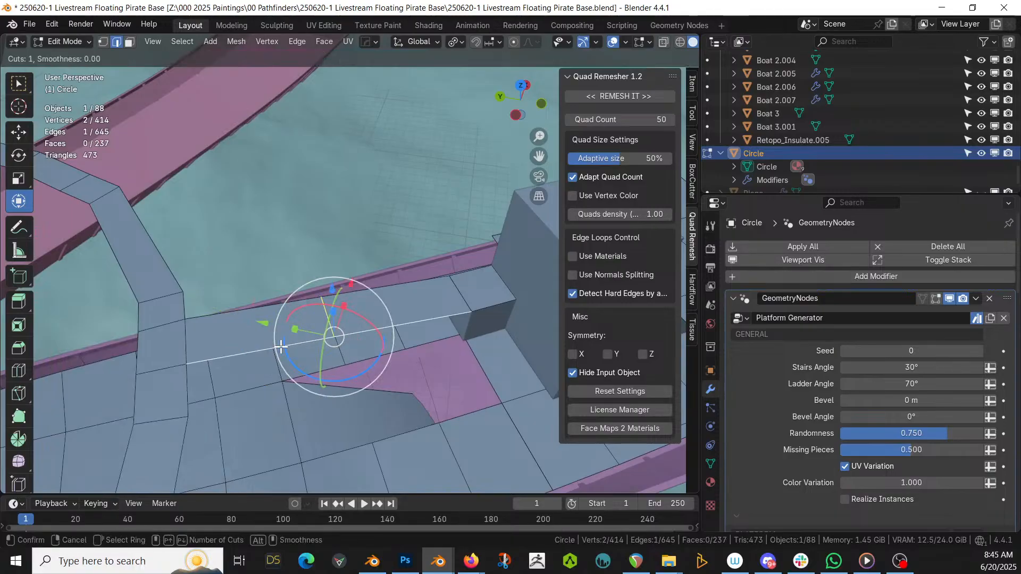
click(281, 346)
click(218, 350)
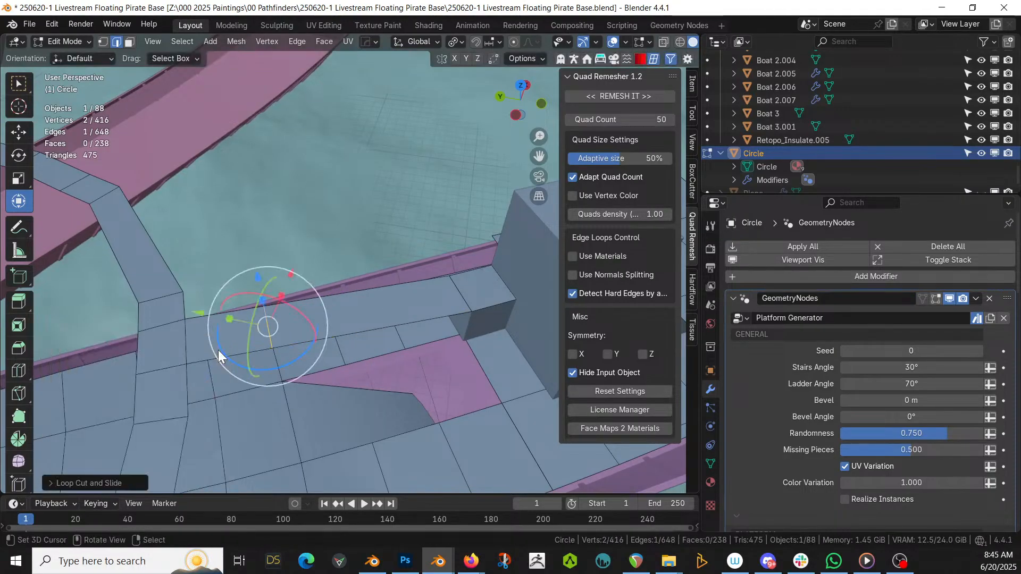
Assign the Bridge material to the long connecting face between the raised walkway and the annex roof platform
middle_drag(218, 349, 326, 342)
key(3)
click(375, 287)
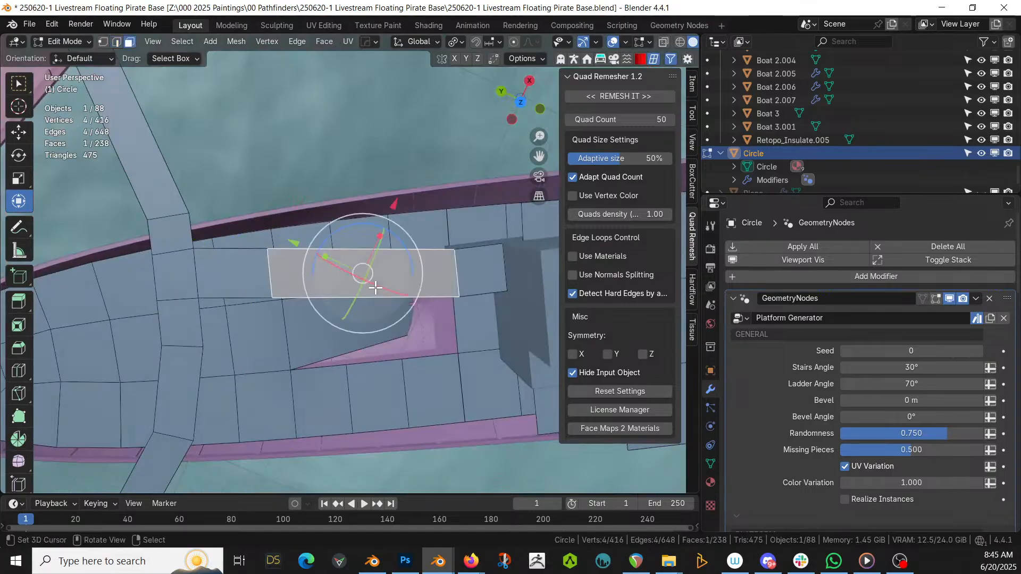
click(711, 482)
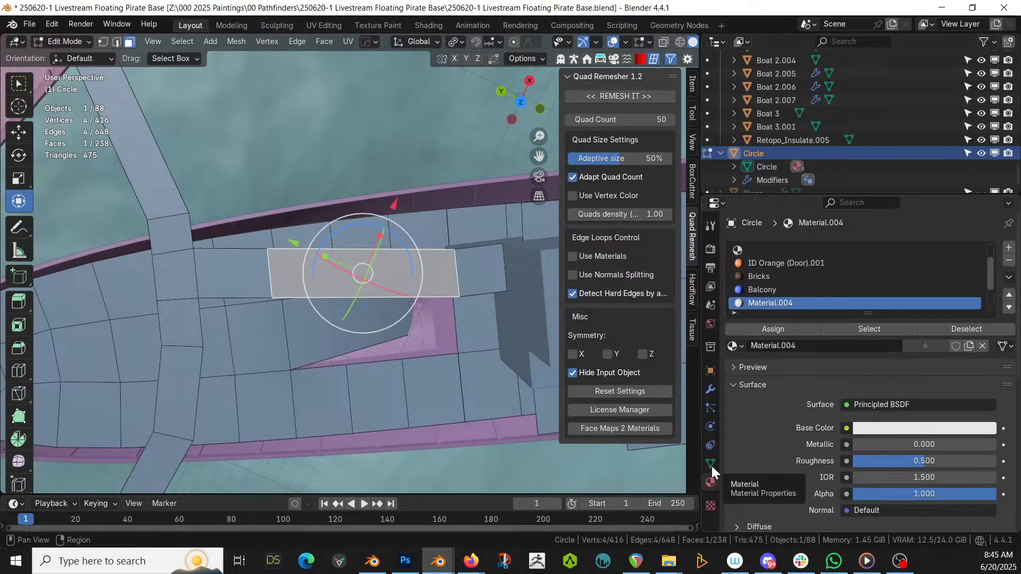
scroll(766, 286, down, 3)
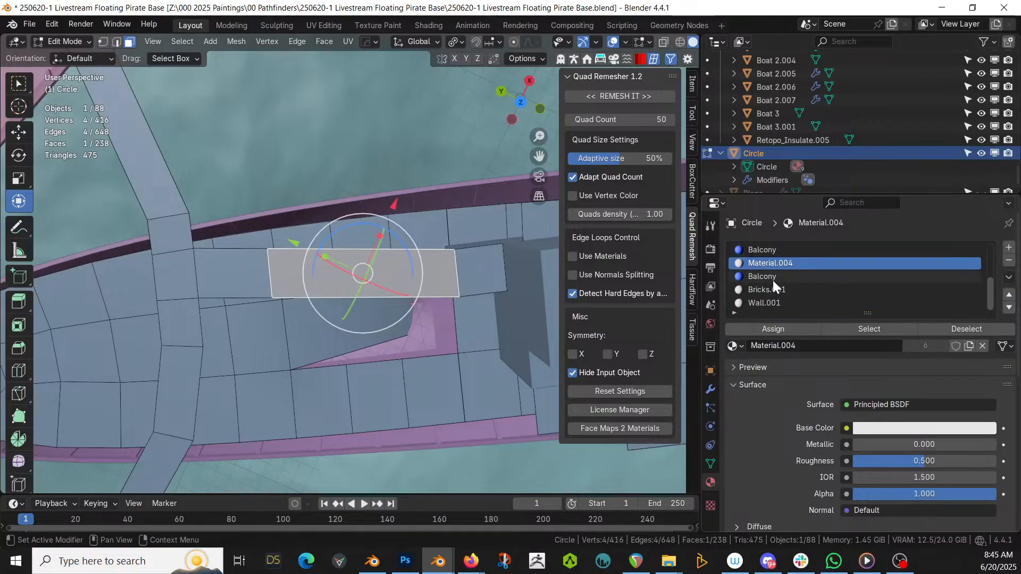
scroll(773, 280, up, 5)
click(771, 266)
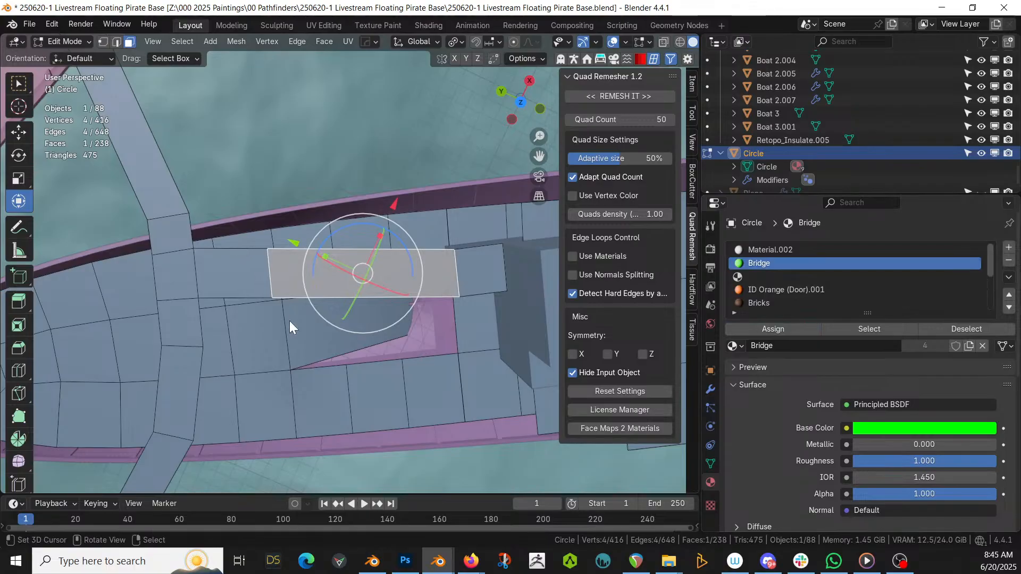
key(Tab)
middle_drag(337, 320, 451, 190)
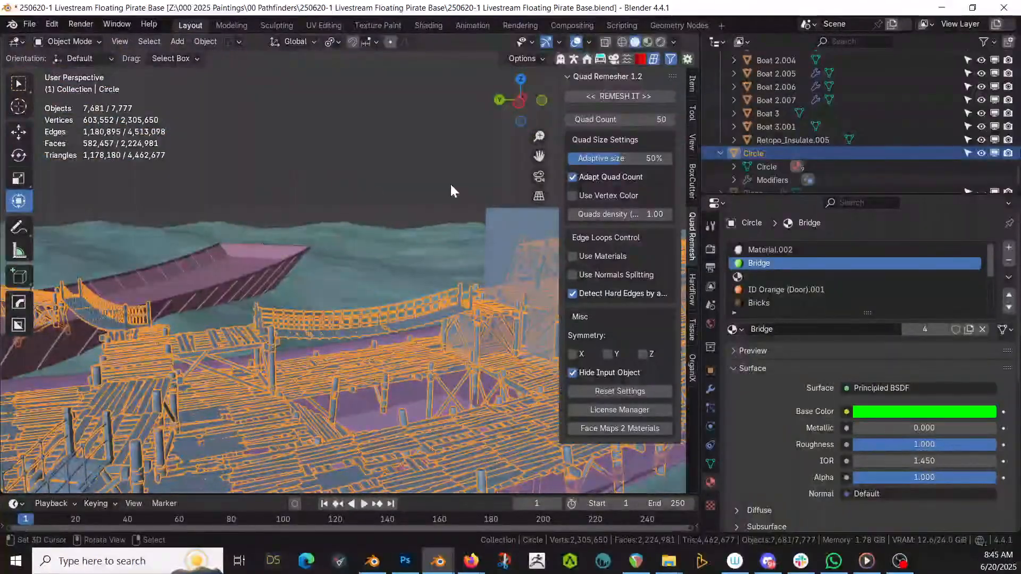
Turn off the original geometry in the _HouseCraft_ modifier of the house beside the new bridge
click(506, 229)
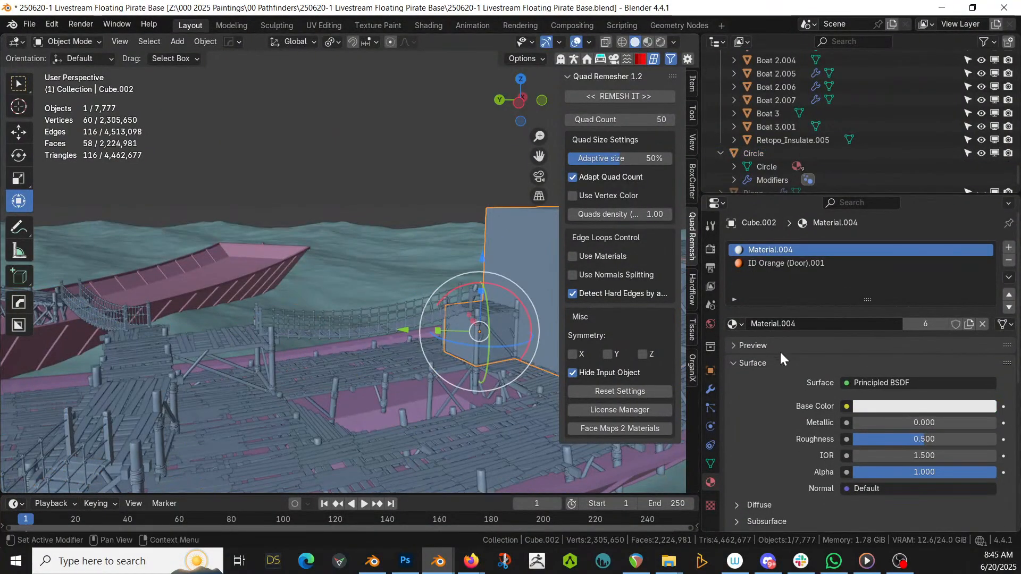
click(710, 389)
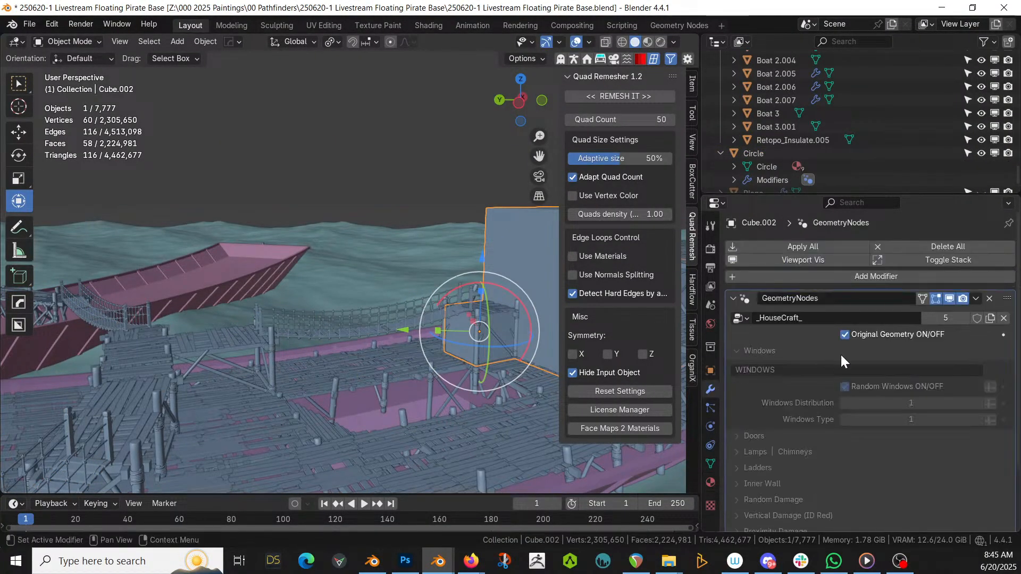
click(845, 334)
Extrude the two outer side edges of the raised deck next to the house outwards, towards the boat's hull, in the platform mesh
middle_drag(454, 255, 264, 299)
scroll(279, 304, down, 4)
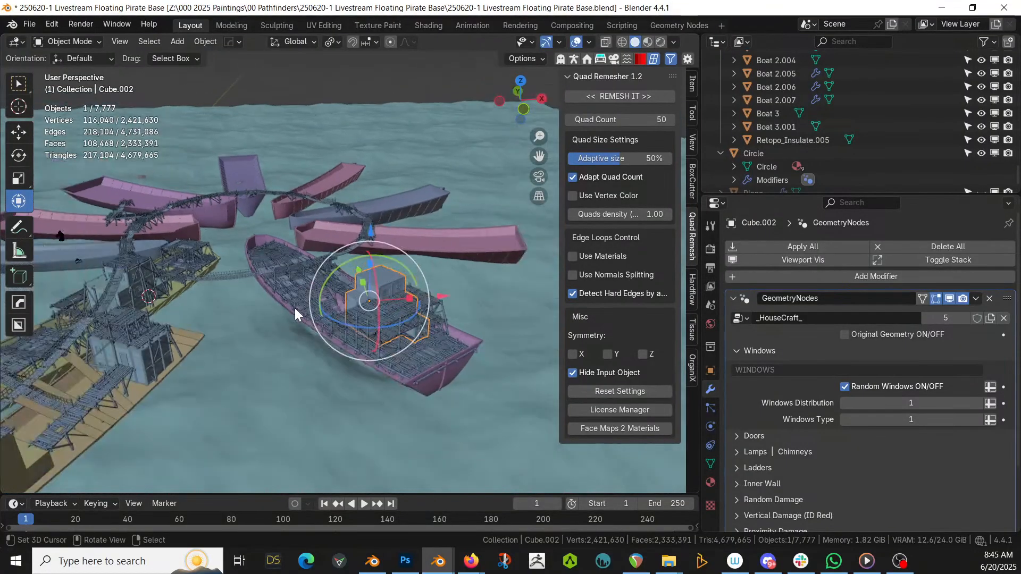
scroll(311, 311, up, 4)
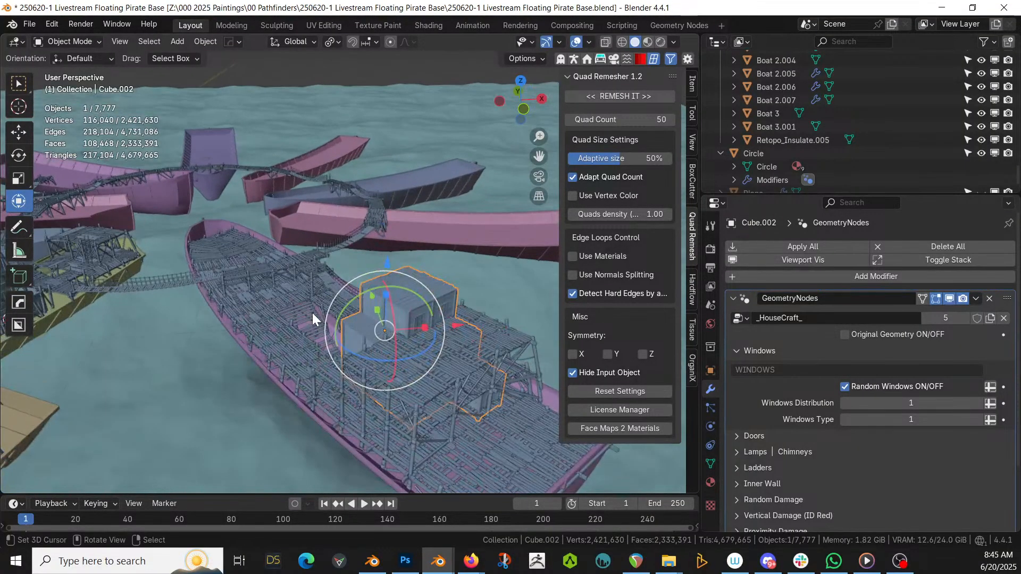
middle_drag(312, 313, 347, 309)
scroll(317, 301, up, 2)
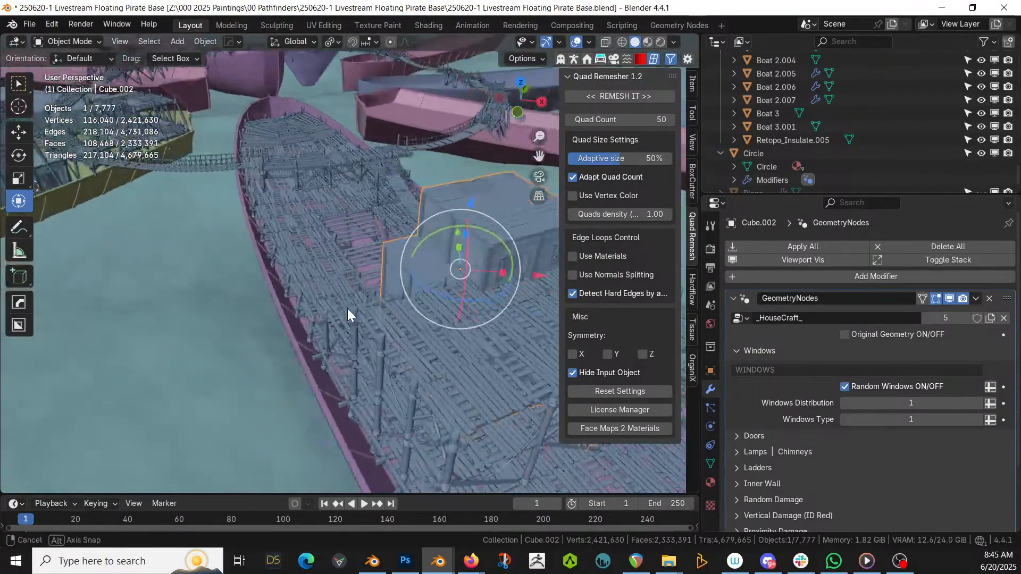
click(407, 362)
key(Tab)
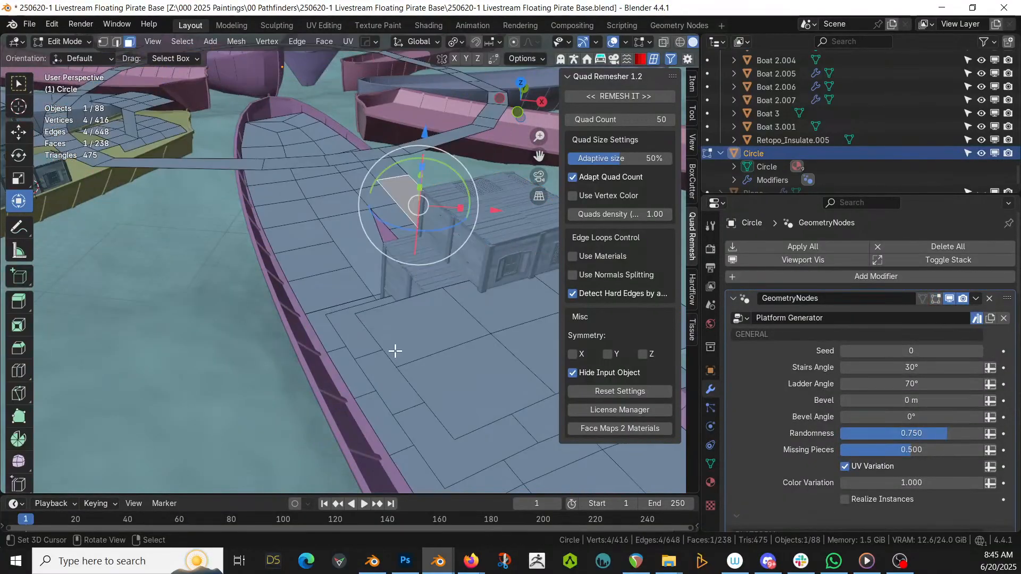
right_click(372, 336)
key(2)
right_click(372, 337)
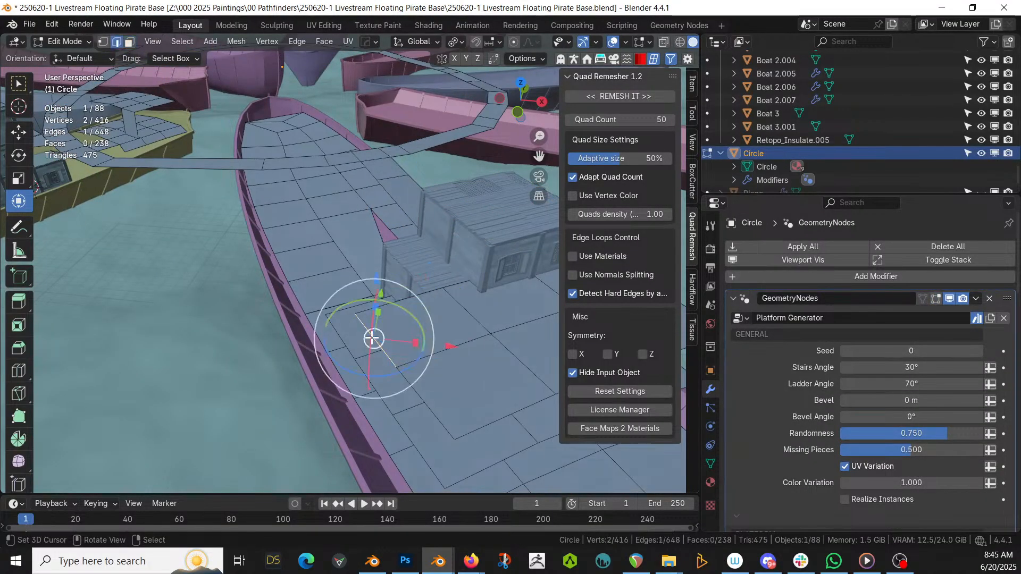
shift+right_click(414, 387)
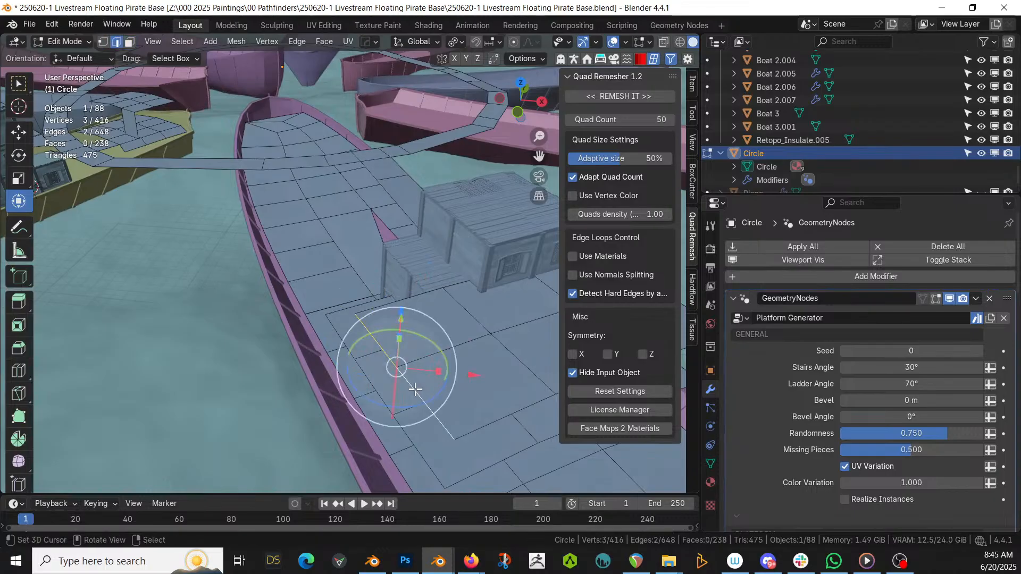
key(KP_7)
scroll(415, 389, down, 2)
key(e)
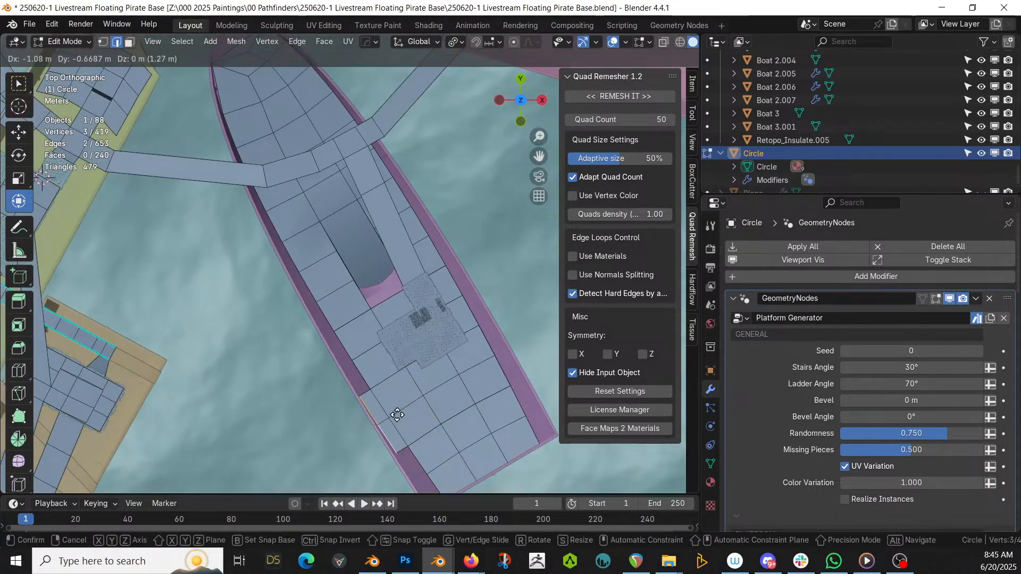
Extrude the two selected deck edges outward past the hull to form a side platform near the boat's stern
click(381, 424)
key(e)
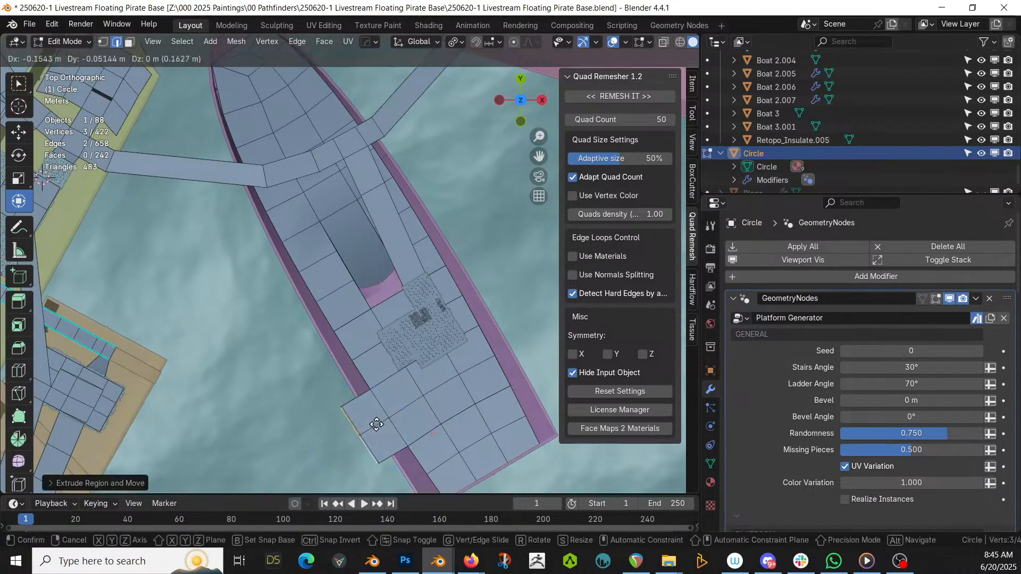
click(347, 442)
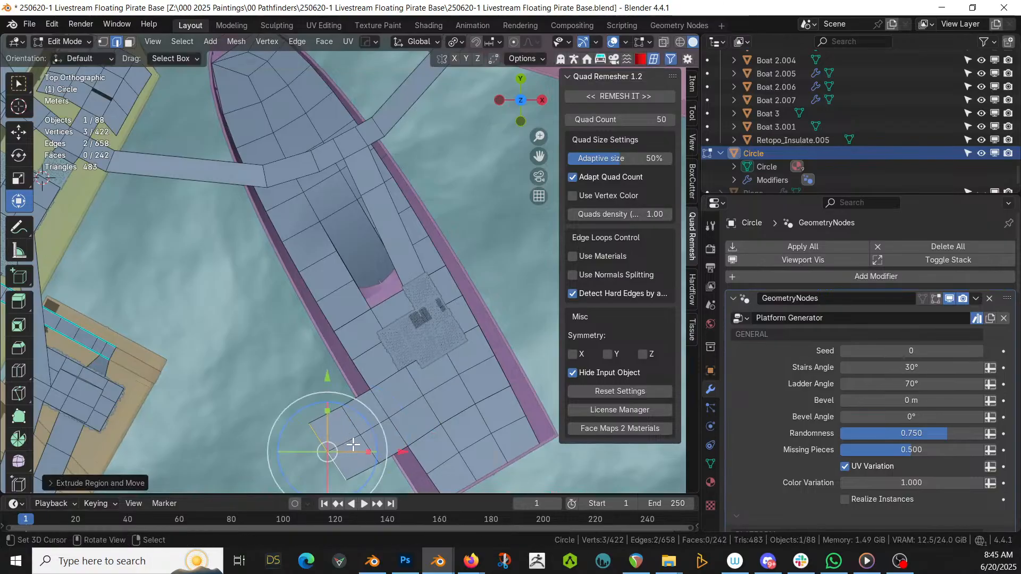
Assign the Balcony material to the two outermost faces of the stern side platform
key(ctrl+3)
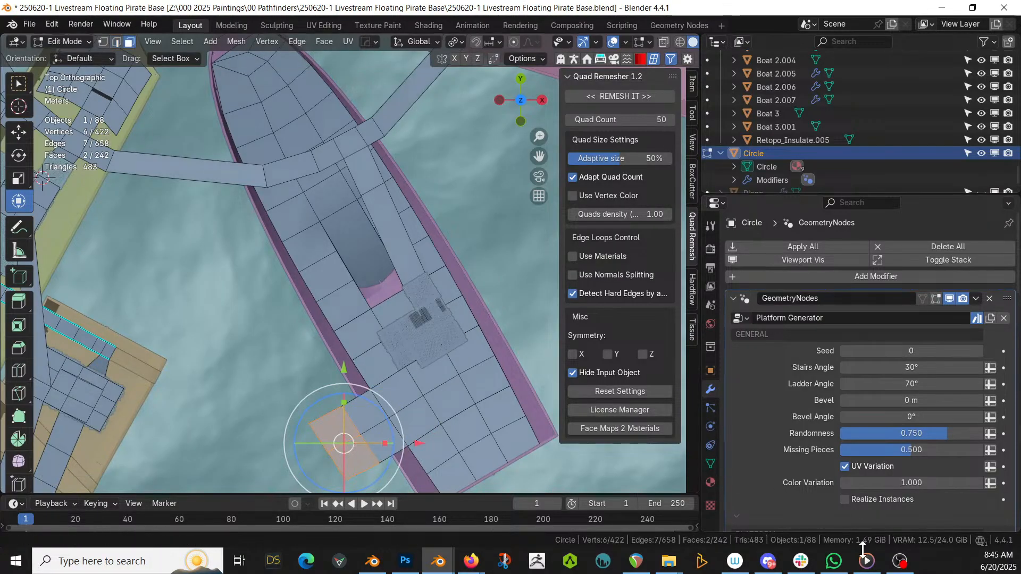
click(710, 482)
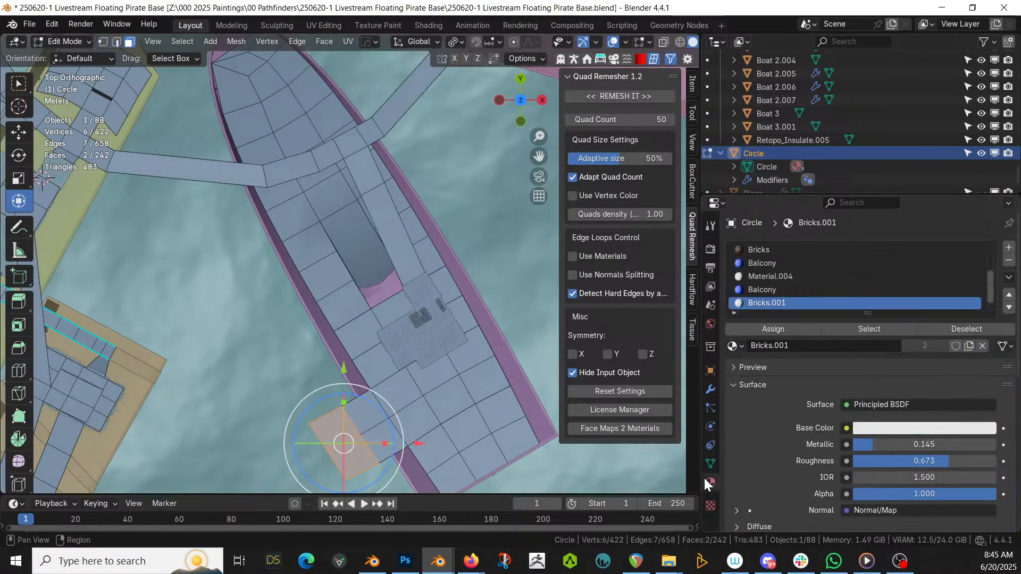
click(776, 290)
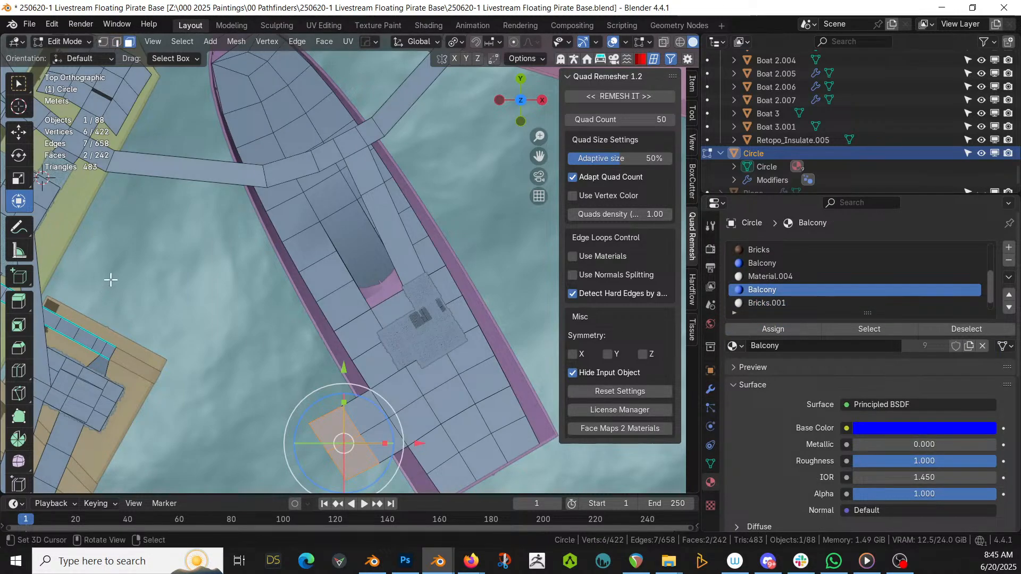
Extrude two edges along the middle of the deck's side outward twice to form a second side platform
click(295, 251)
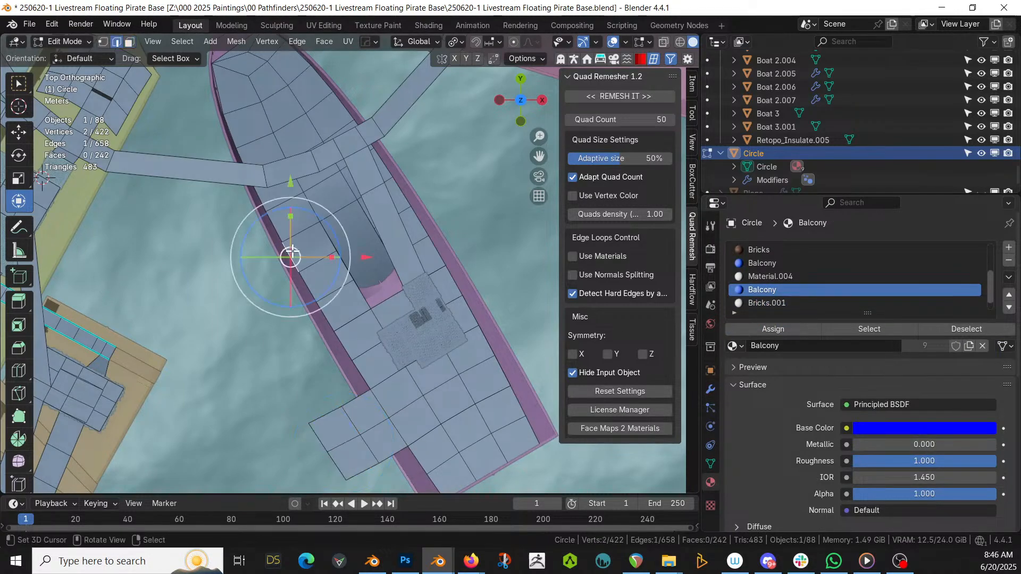
shift+click(299, 287)
key(e)
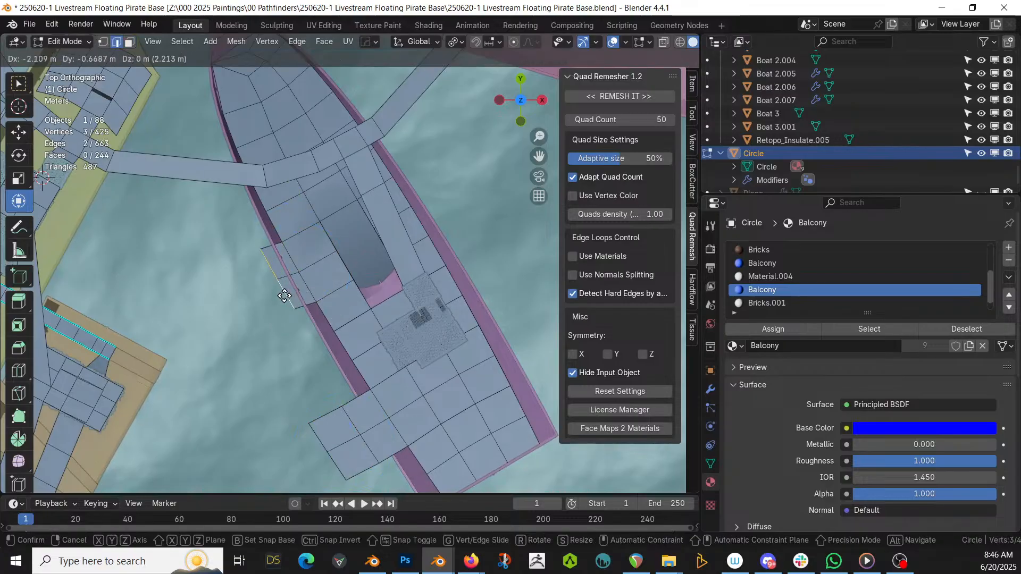
key(z)
alt+middle_drag(278, 292, 271, 285)
click(289, 279)
key(e)
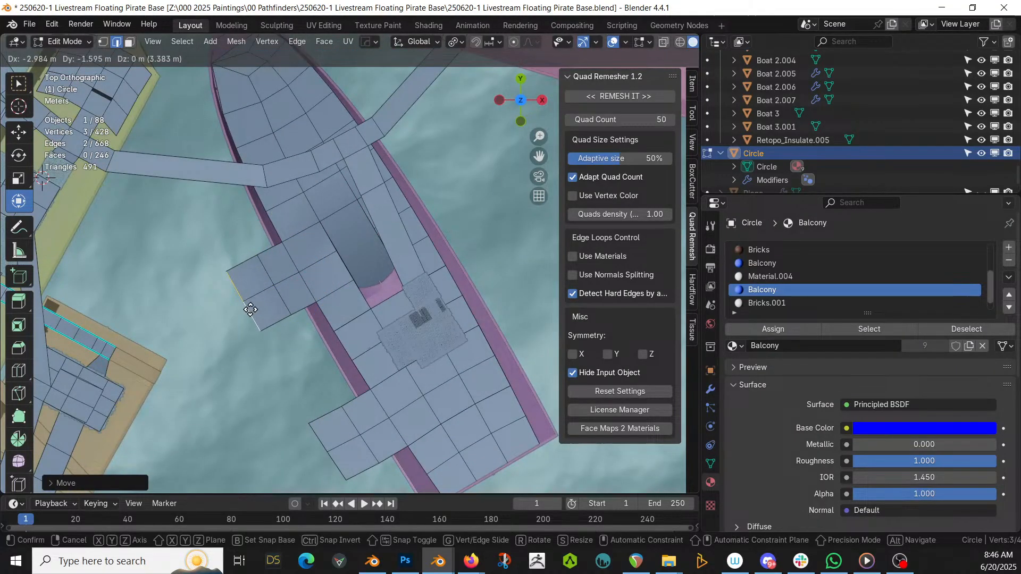
click(250, 310)
Assign the Balcony material to the two outermost faces of the second side platform
key(ctrl+KP_Add)
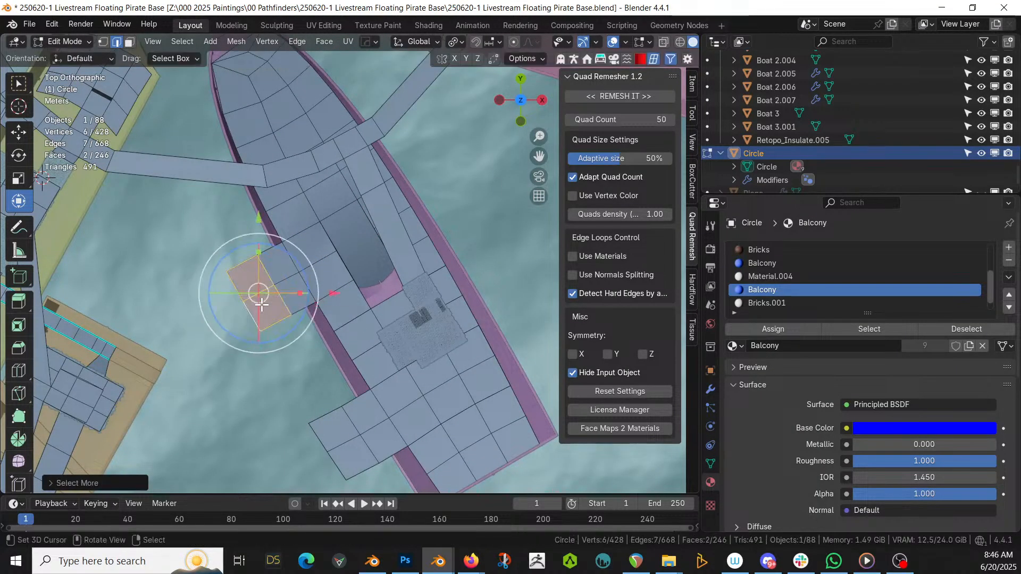
key(3)
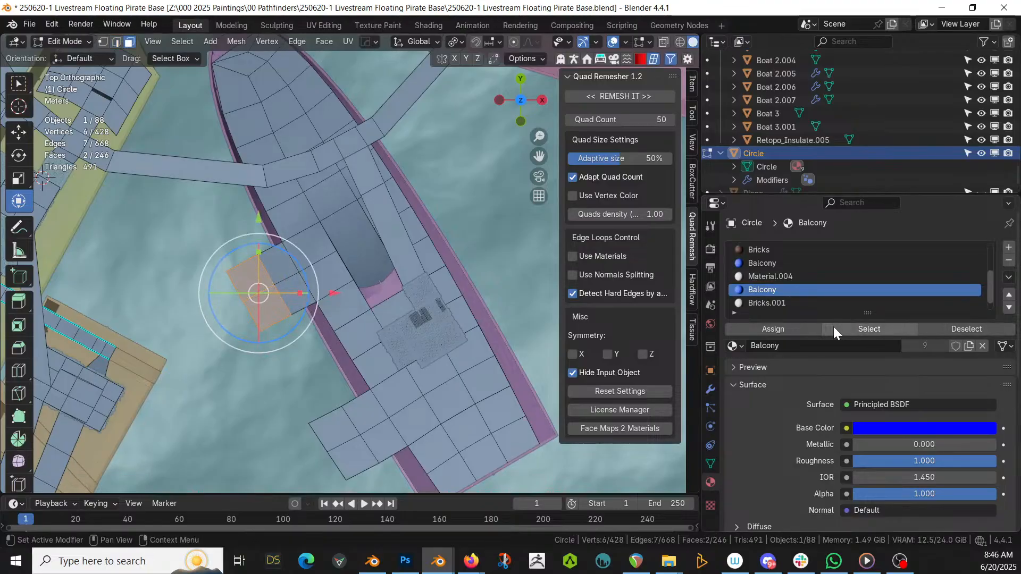
click(781, 329)
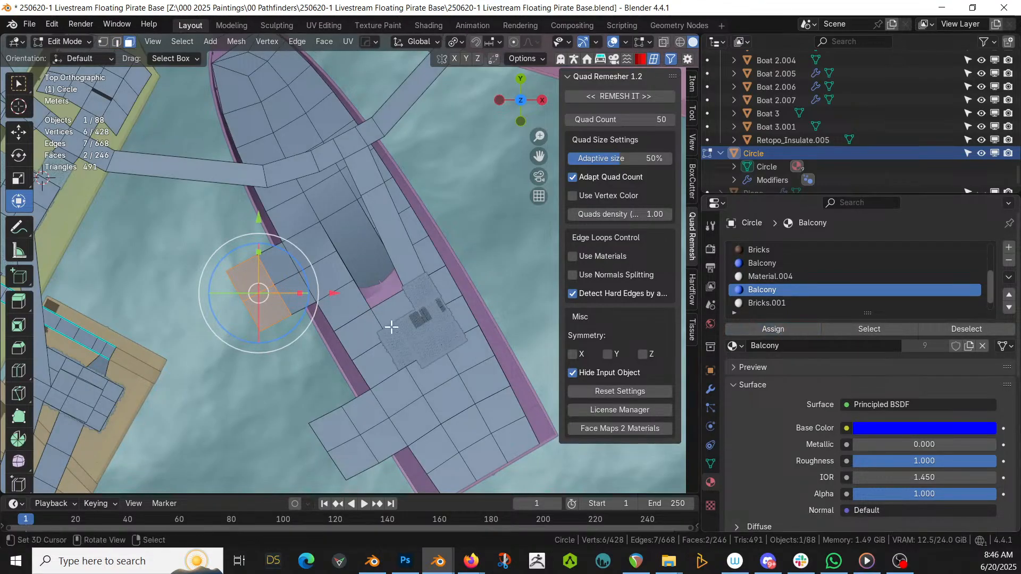
key(Tab)
middle_drag(350, 323, 381, 322)
key(Tab)
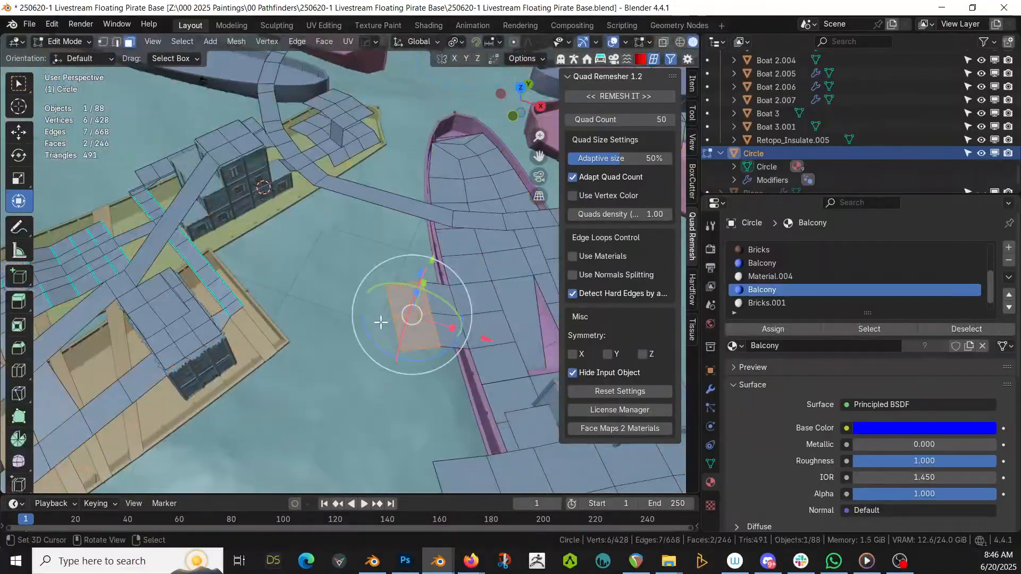
Create a connecting face from the end edge of the tan boat's walkway to one outer edge of the new side platform
scroll(379, 324, up, 2)
scroll(385, 369, up, 2)
middle_drag(385, 370, 378, 362)
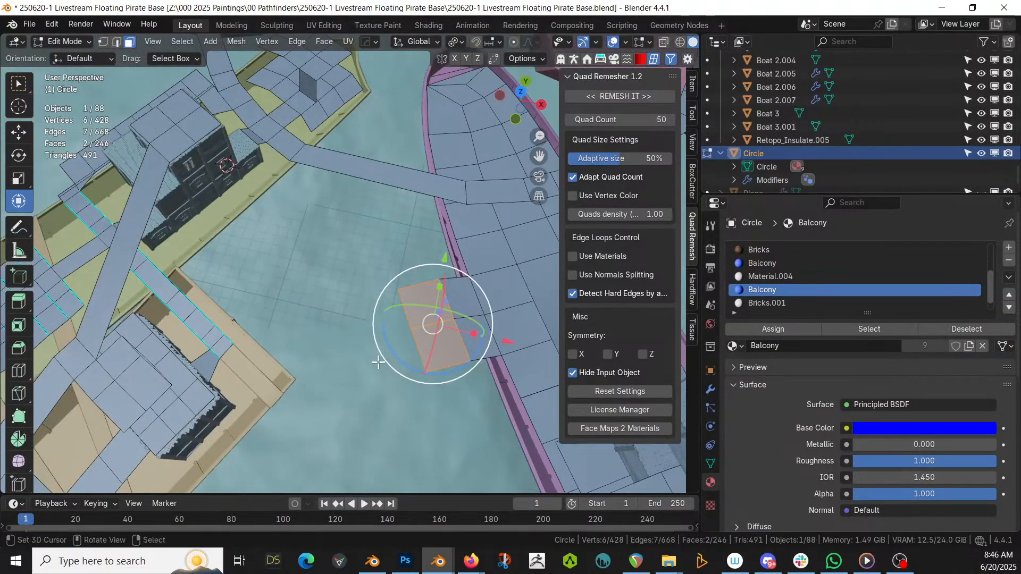
click(227, 348)
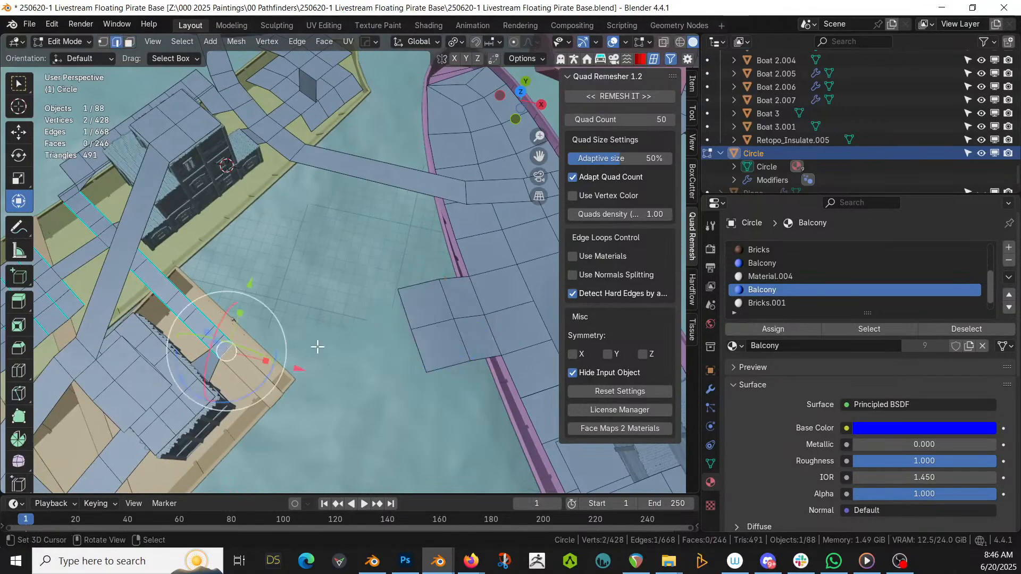
shift+click(418, 348)
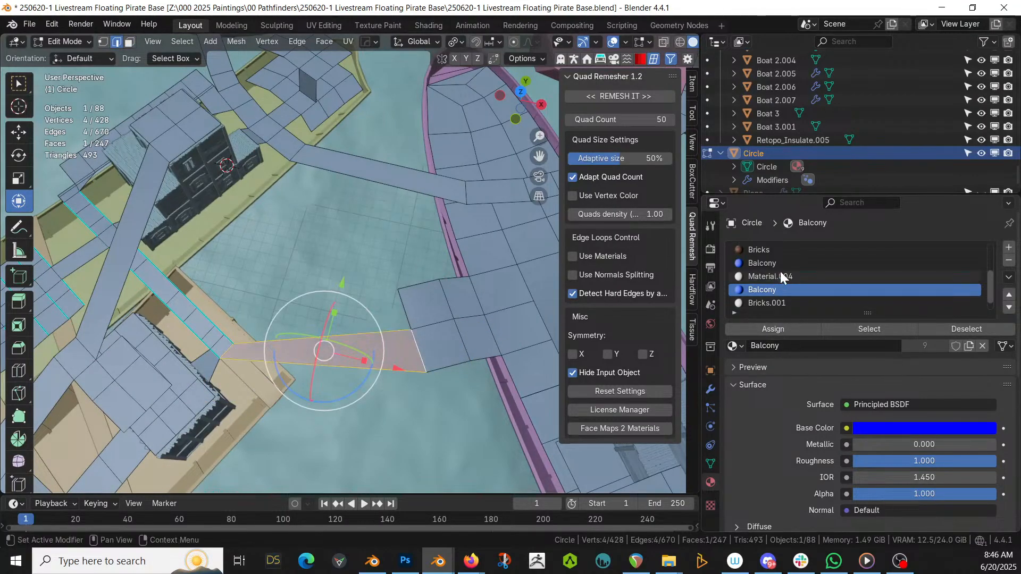
Assign the Bridge material to the new connecting face and return to Object Mode
scroll(779, 272, down, 1)
scroll(776, 292, up, 4)
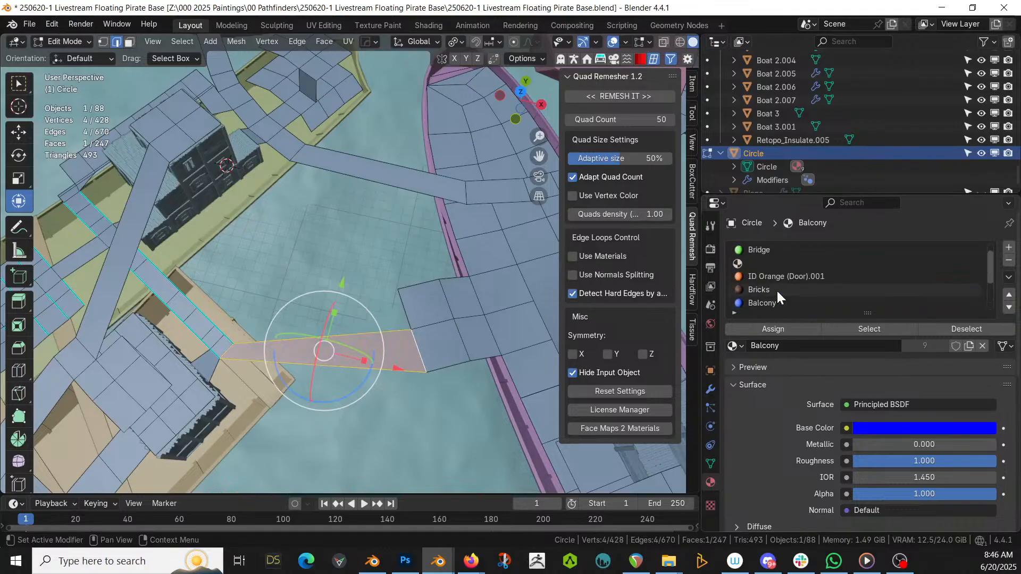
click(768, 249)
click(765, 330)
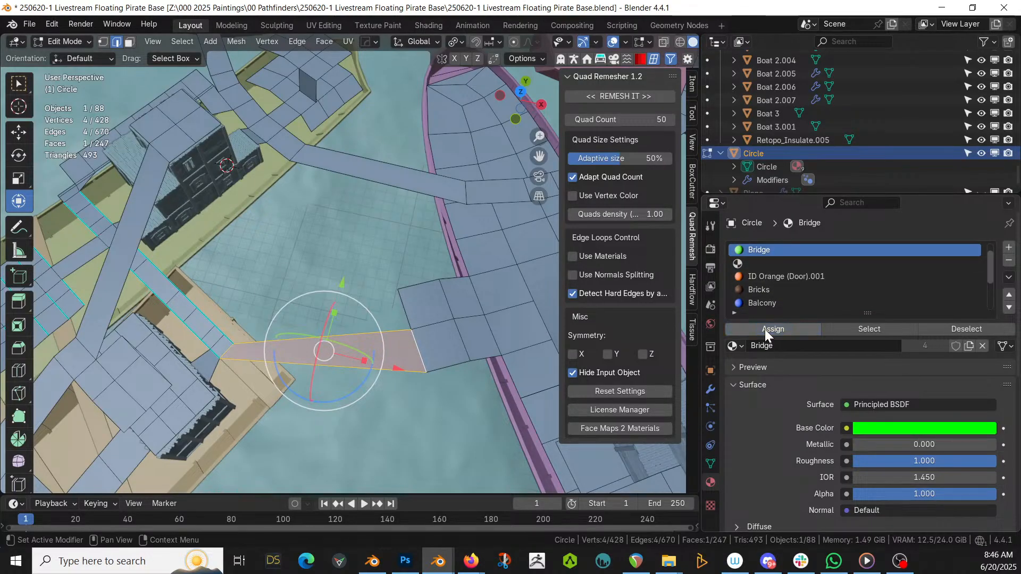
key(Tab)
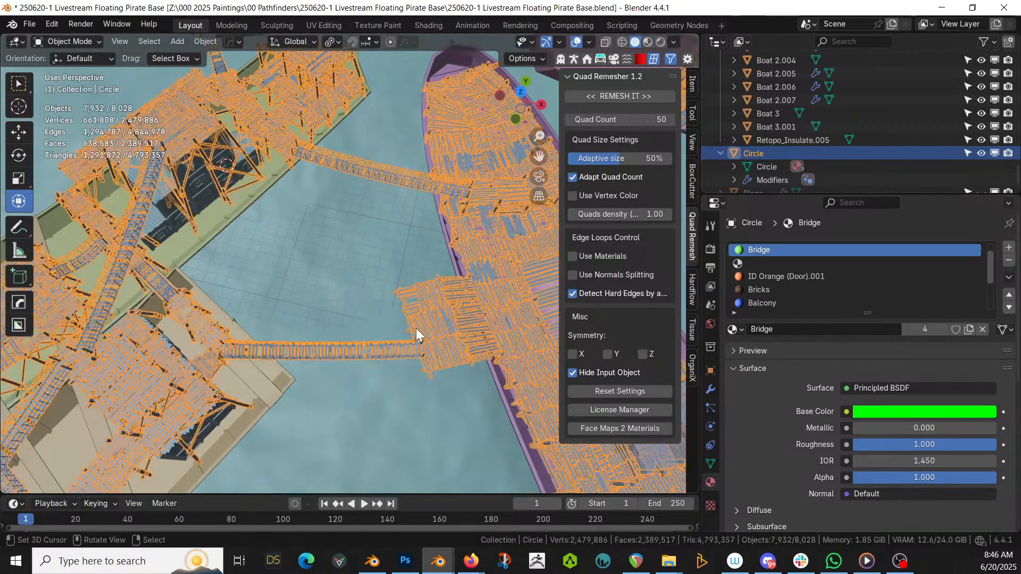
Display the Geometry Nodes result in Edit Mode and move the side platform's two outer edges closer to the hull in top view
middle_drag(416, 327, 361, 300)
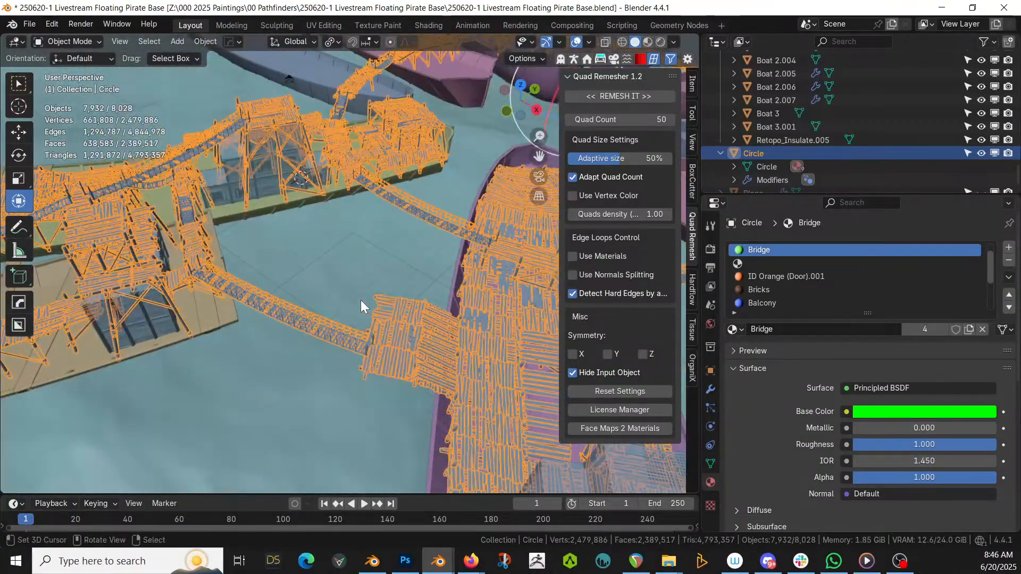
middle_drag(381, 337, 335, 375)
key(Tab)
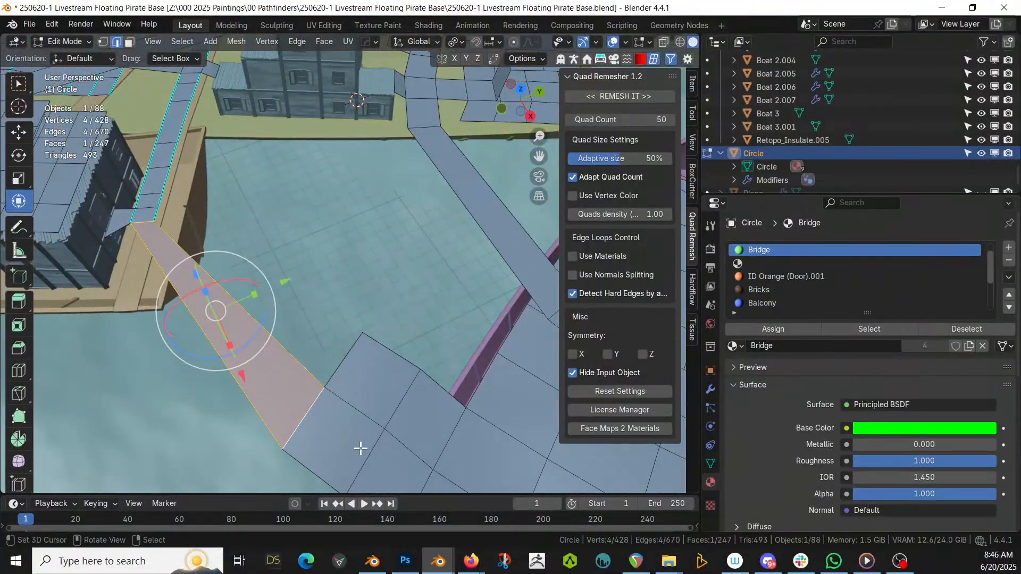
click(306, 417)
shift+click(340, 368)
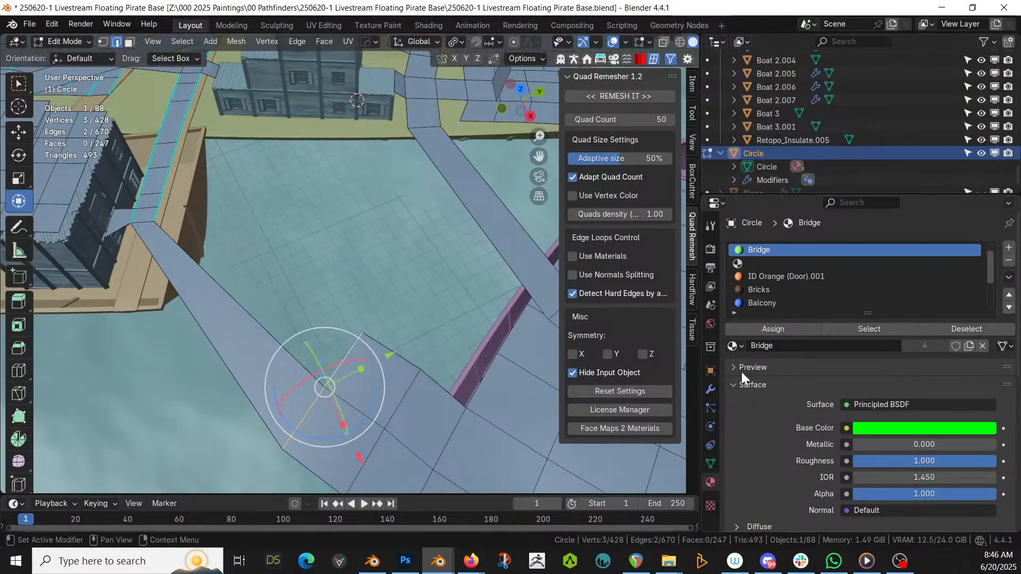
click(711, 390)
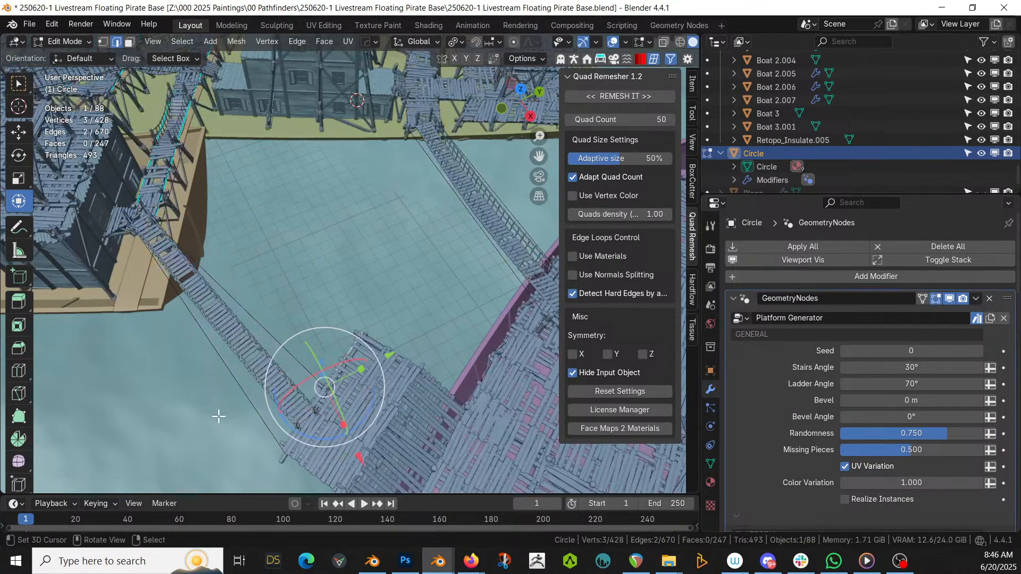
key(KP_7)
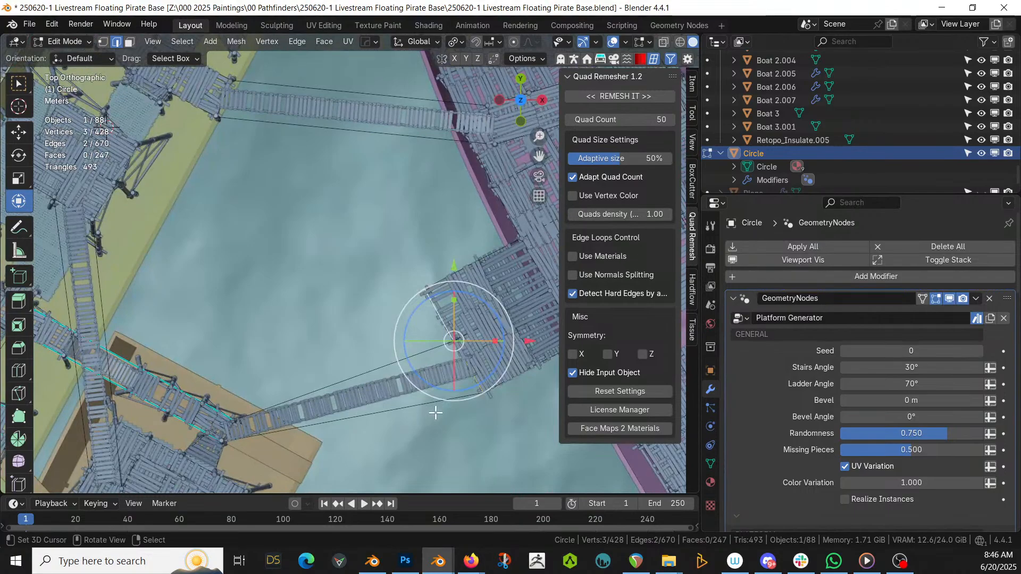
key(g)
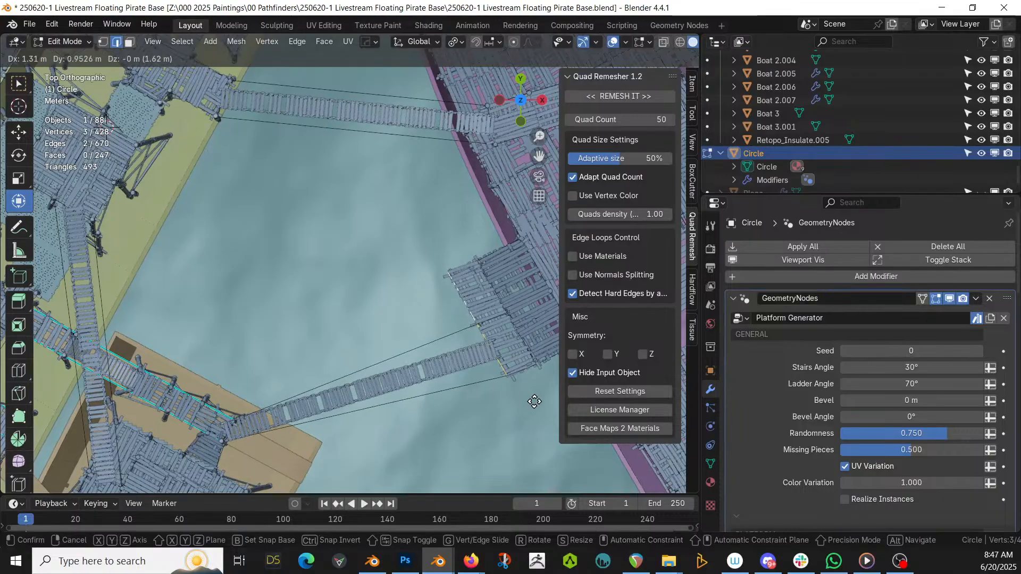
click(538, 395)
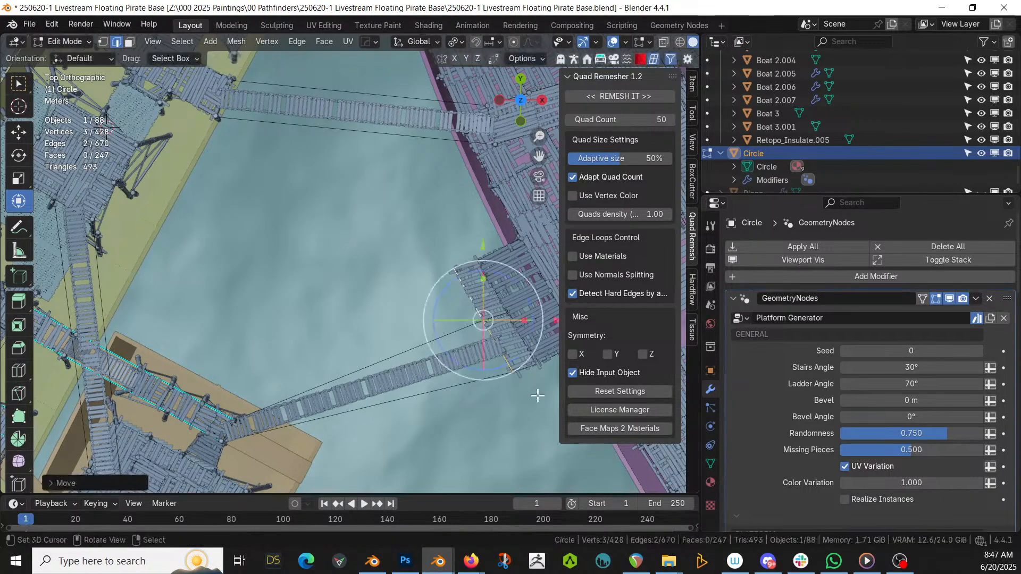
Hide the Geometry Nodes result in Edit Mode and fill a face between the side platform's edges and the neighbouring lower deck edges
middle_drag(488, 405, 384, 282)
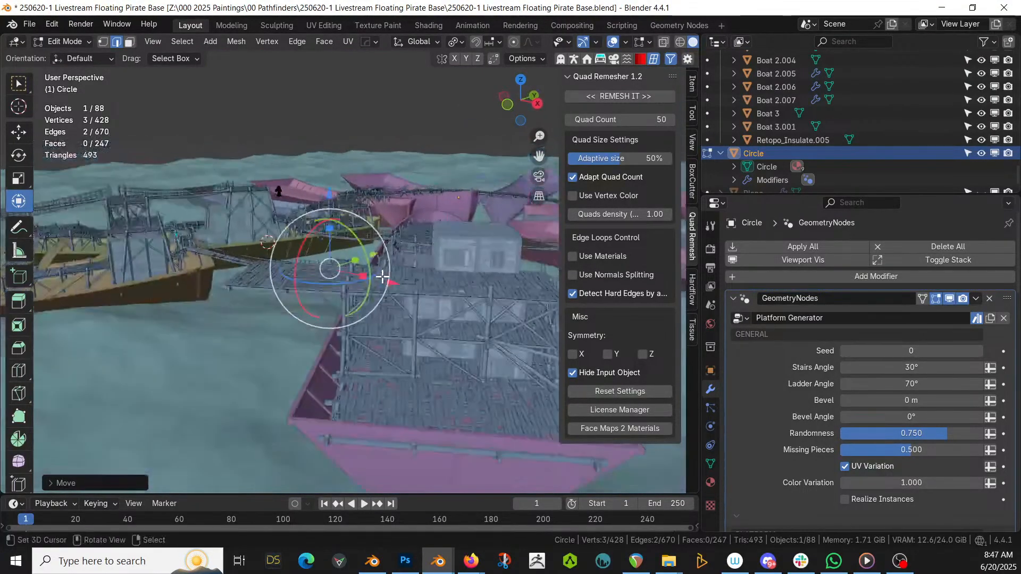
click(937, 299)
middle_drag(312, 303, 340, 311)
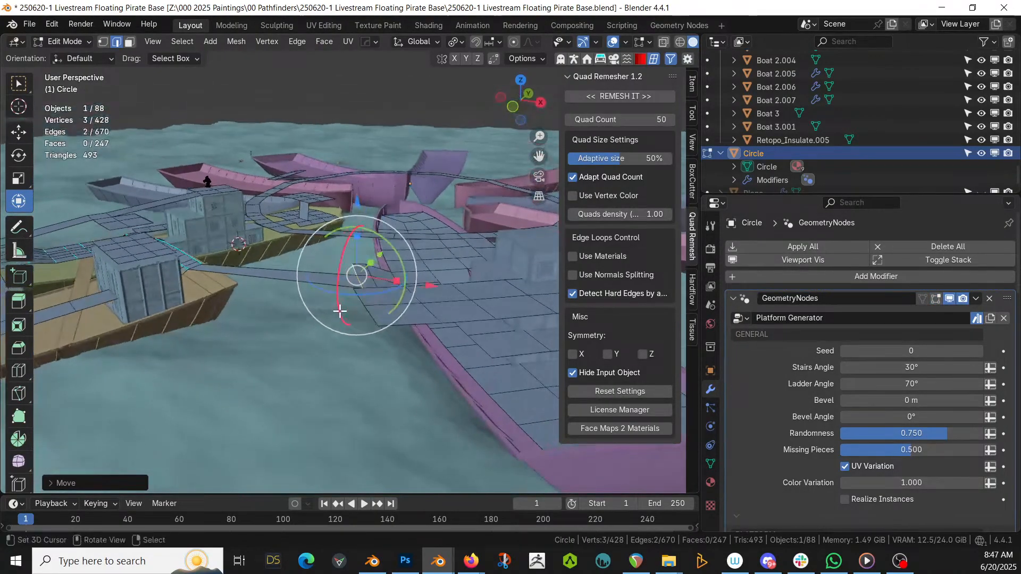
click(376, 303)
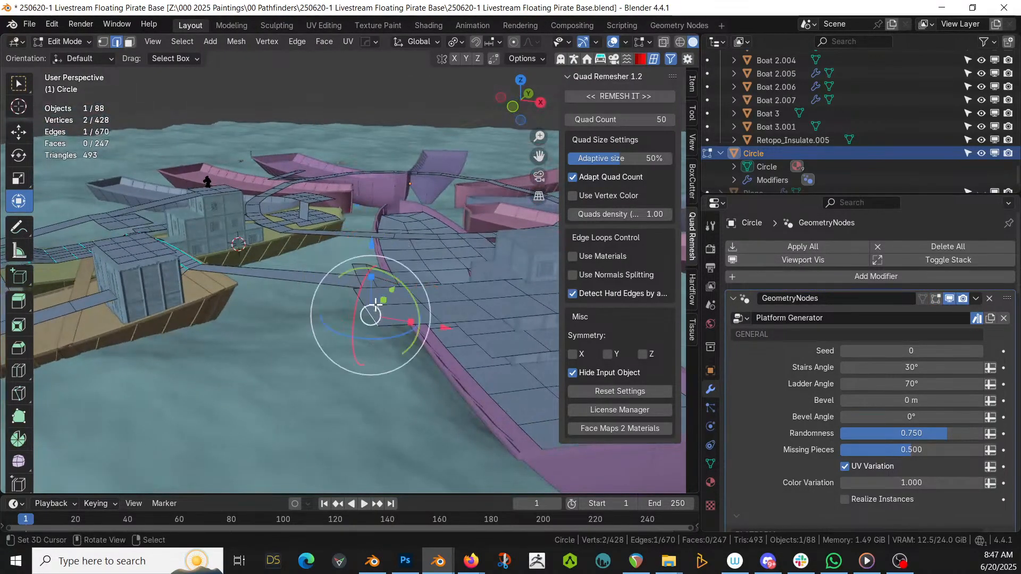
shift+click(366, 279)
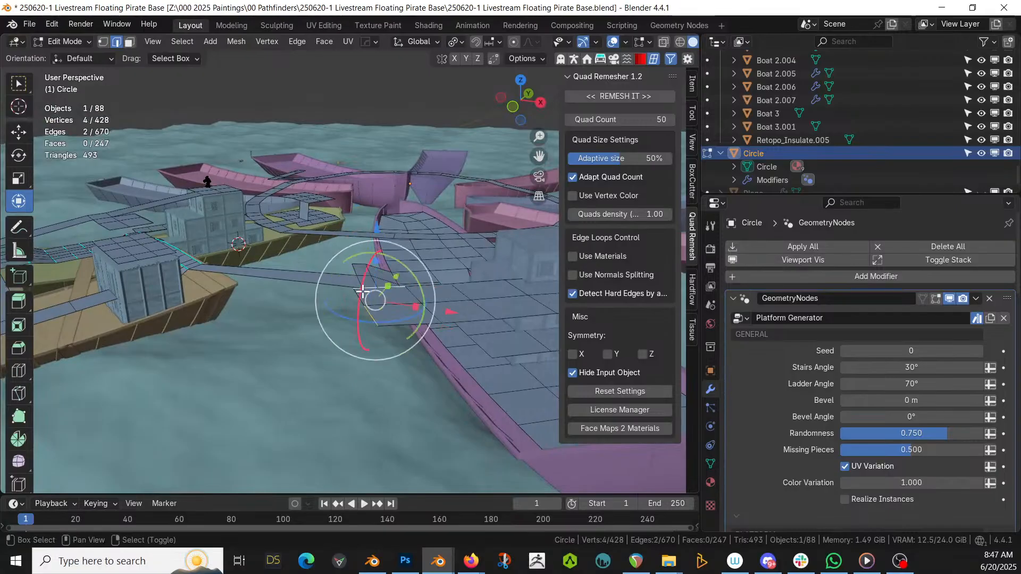
click(363, 303)
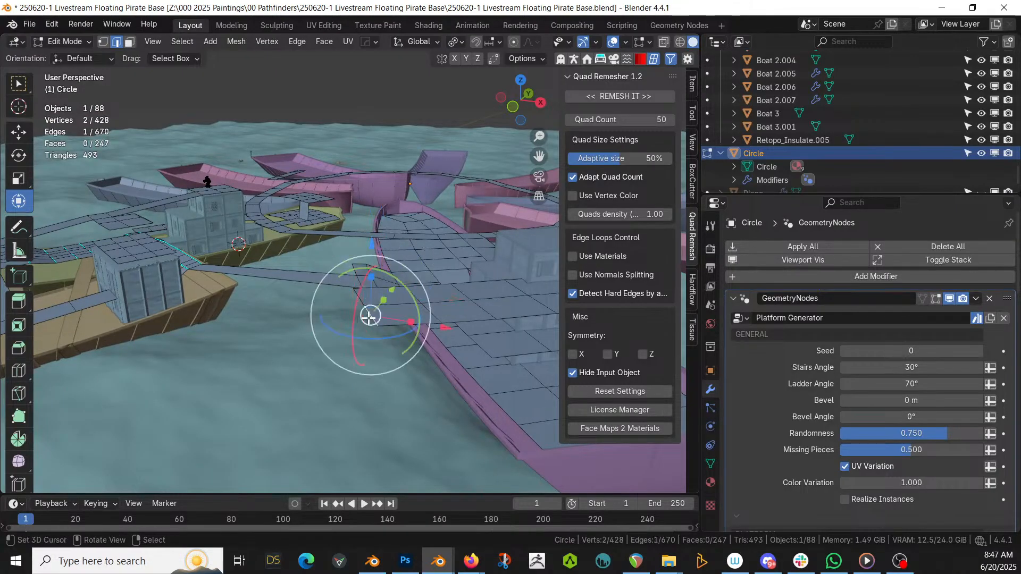
shift+click(391, 317)
middle_drag(392, 316, 348, 309)
shift+click(294, 321)
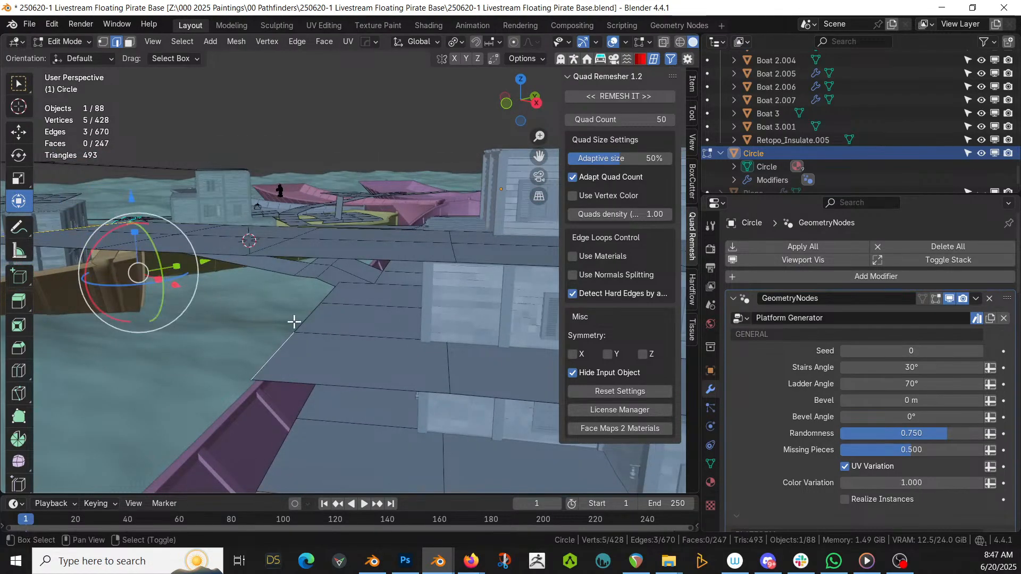
shift+click(304, 320)
key(f)
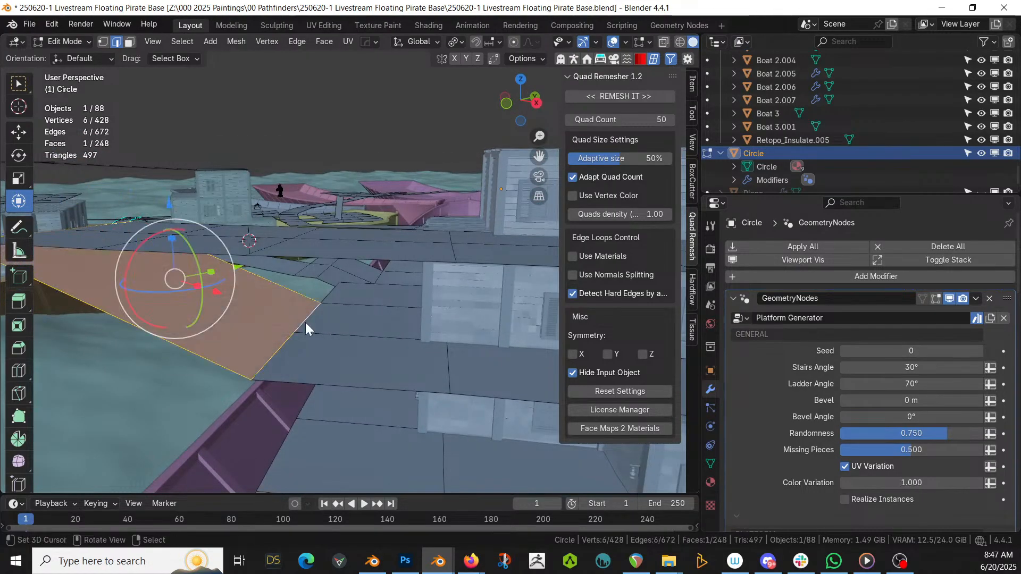
Inspect the generated side platform and its supports in Object Mode, then reopen the Circle mesh for editing
key(Tab)
middle_drag(305, 322, 268, 323)
click(330, 308)
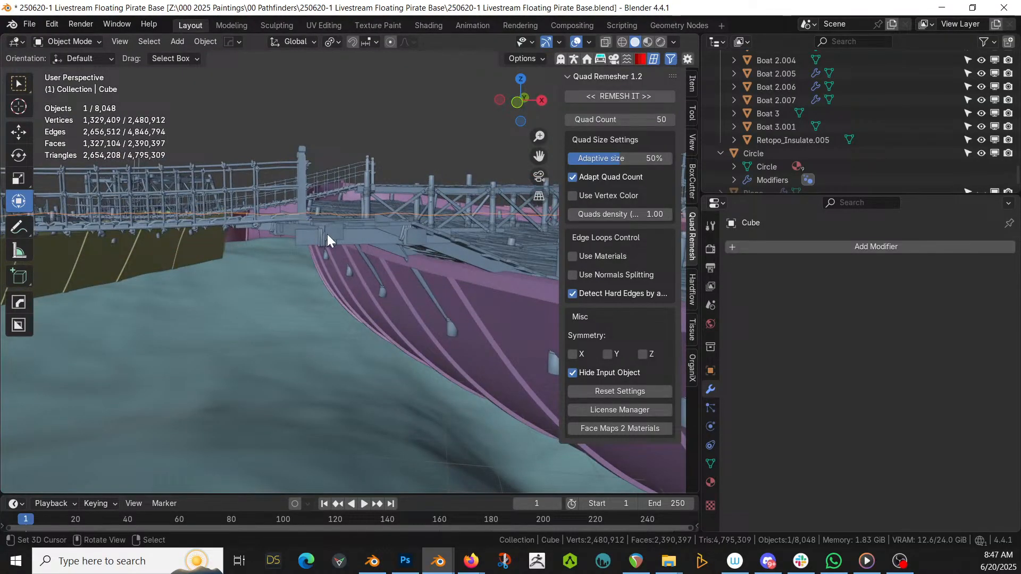
key(Tab)
key(Tab)
click(327, 234)
key(Tab)
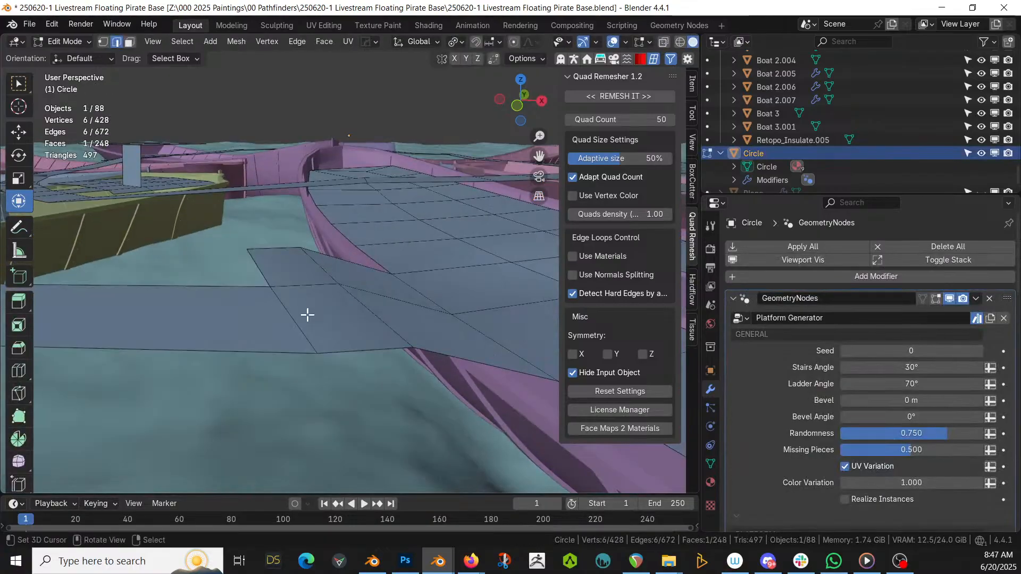
Extrude the side platform's two outer edges straight down along the global Z axis beside the hull
shift+click(250, 287)
middle_drag(271, 290, 276, 262)
key(e)
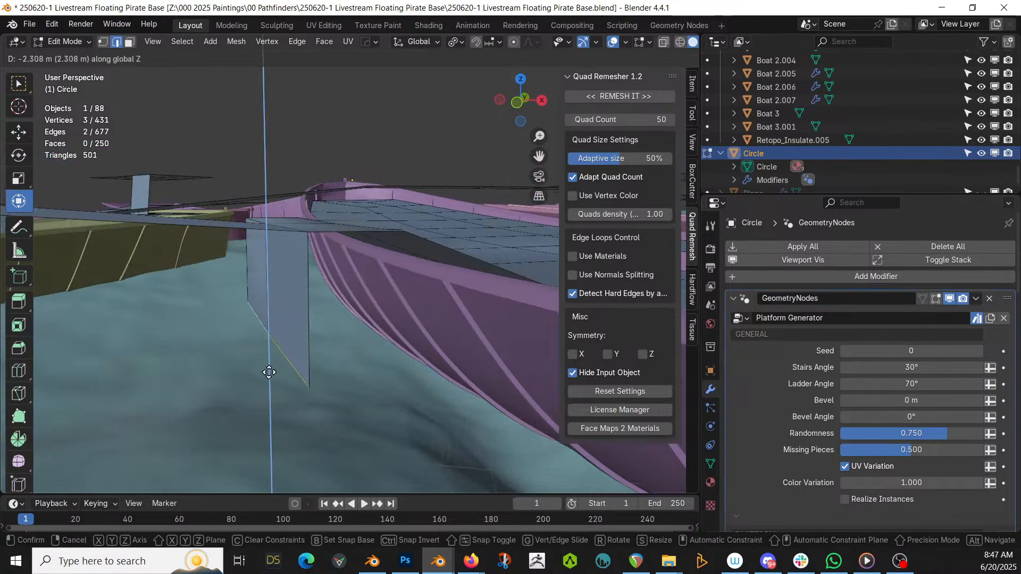
click(264, 392)
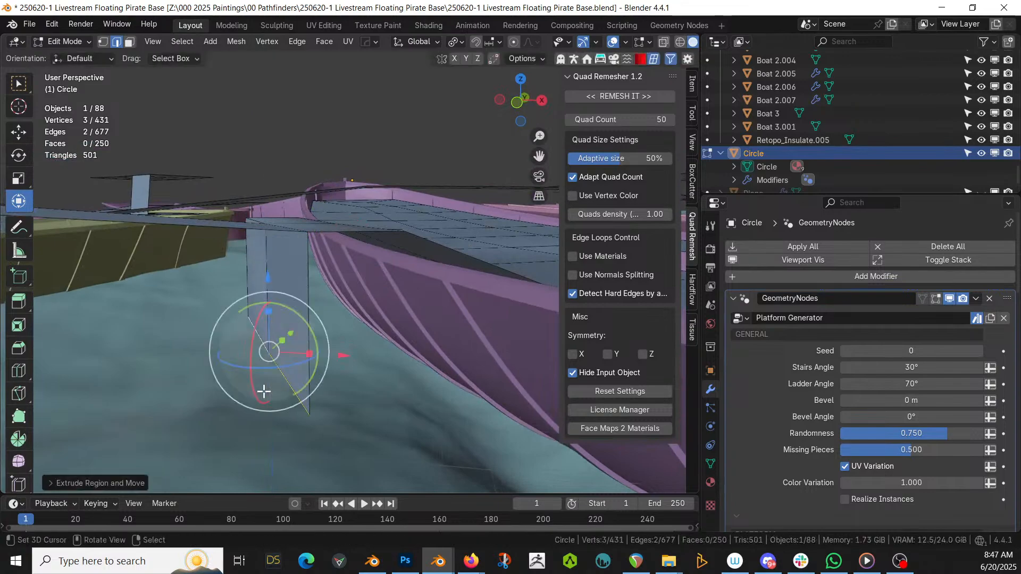
click(420, 37)
click(394, 110)
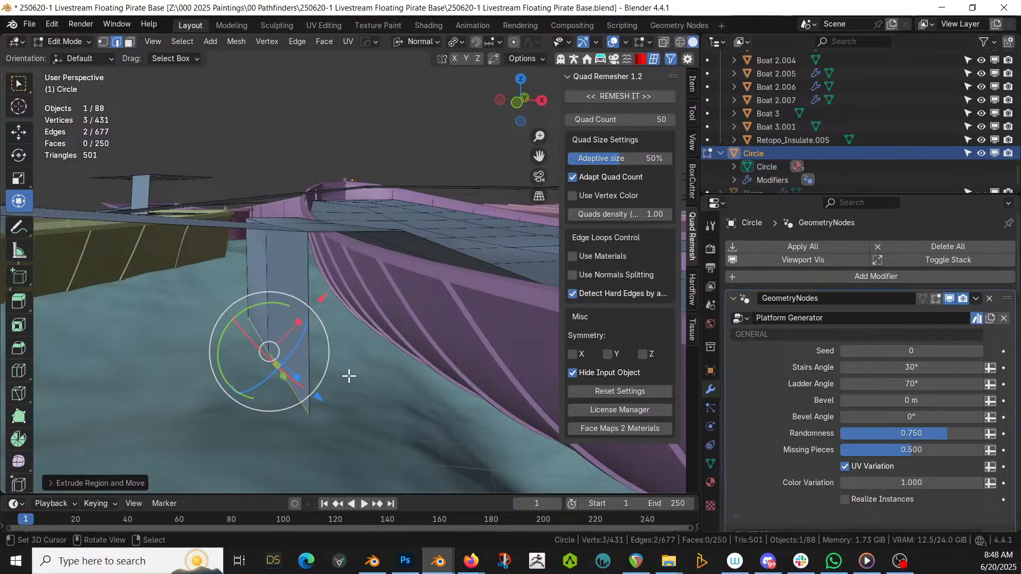
key(g)
key(z)
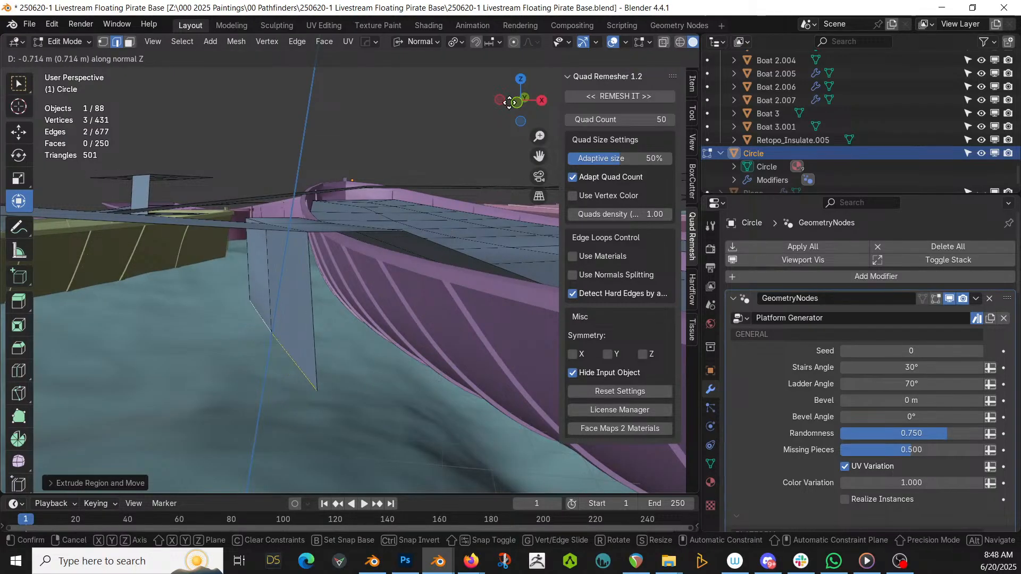
click(229, 434)
key(KP_7)
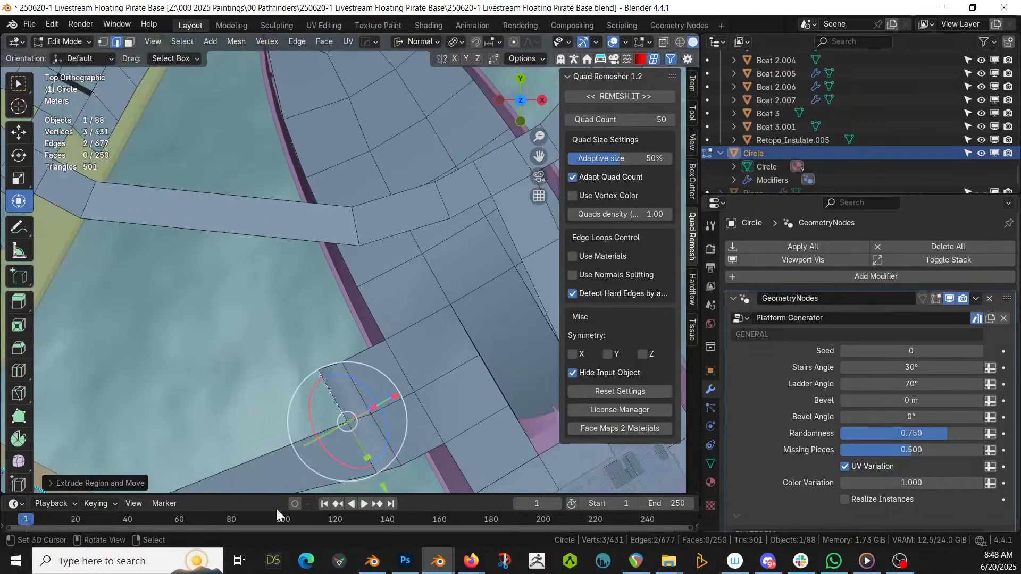
middle_drag(400, 440, 342, 316)
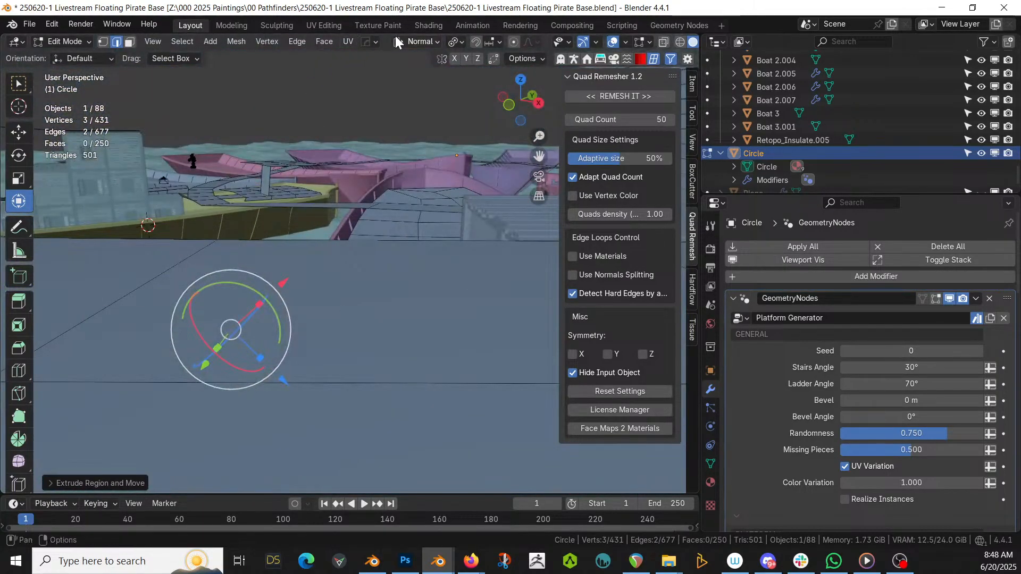
click(437, 41)
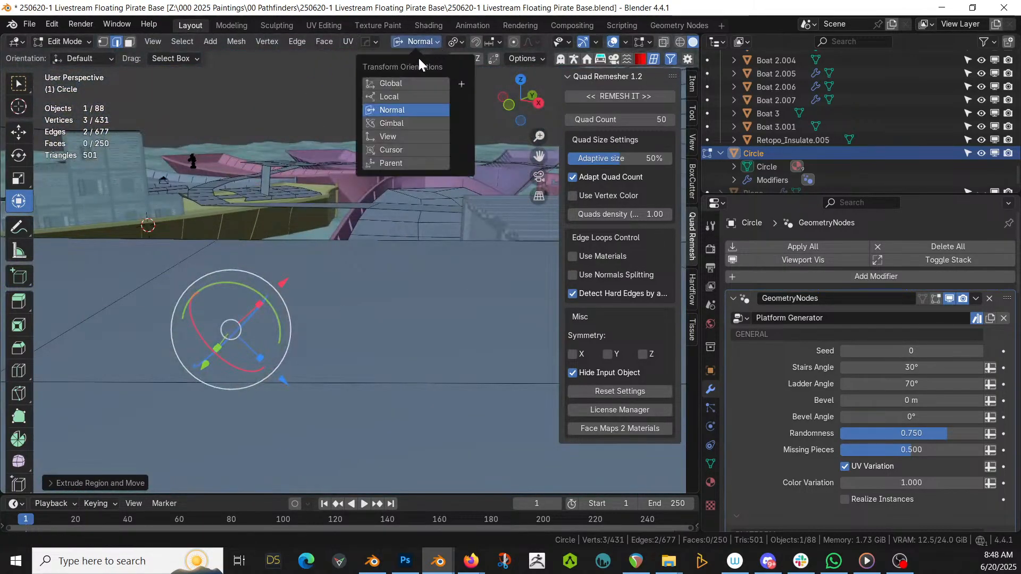
click(401, 85)
Move the extruded lower edges about 3.3 m horizontally, with global Z locked, to slope the new faces alongside the hull
middle_drag(298, 207, 257, 260)
key(g)
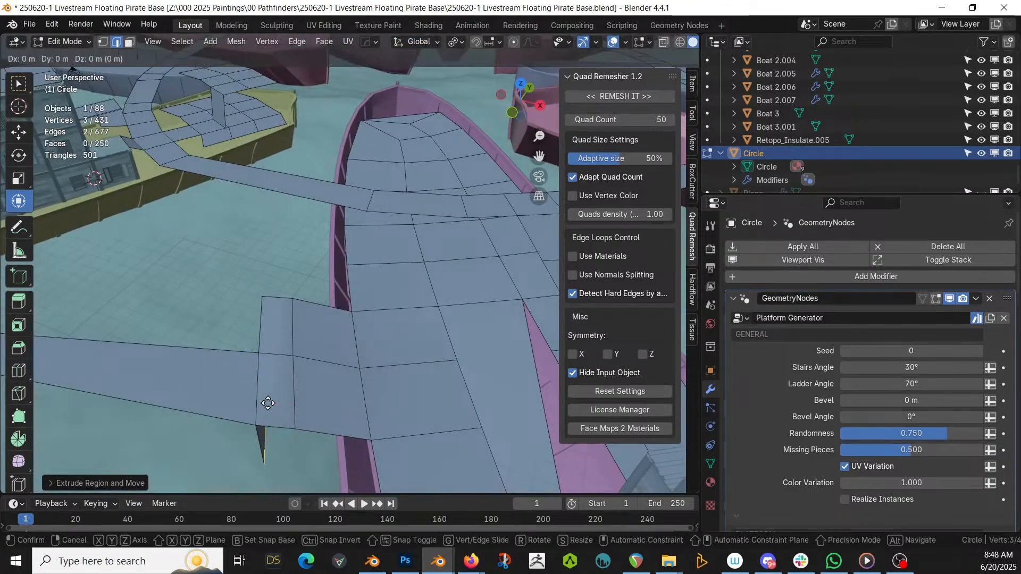
key(shift+z)
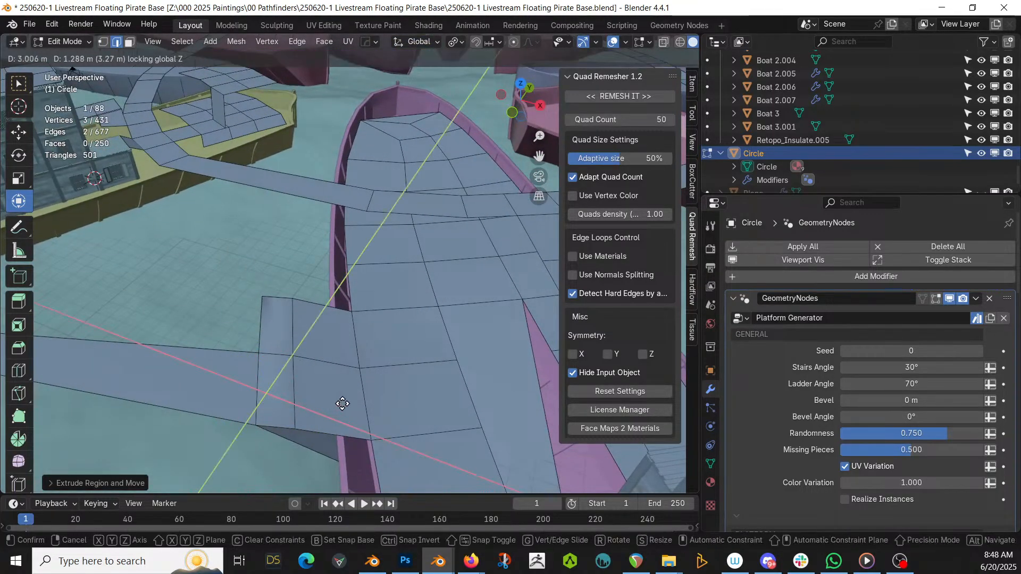
click(346, 402)
Extrude the sloped faces' lower edges outward toward the hull into a narrow, level landing near the water
middle_drag(347, 401, 370, 393)
key(KP_Decimal)
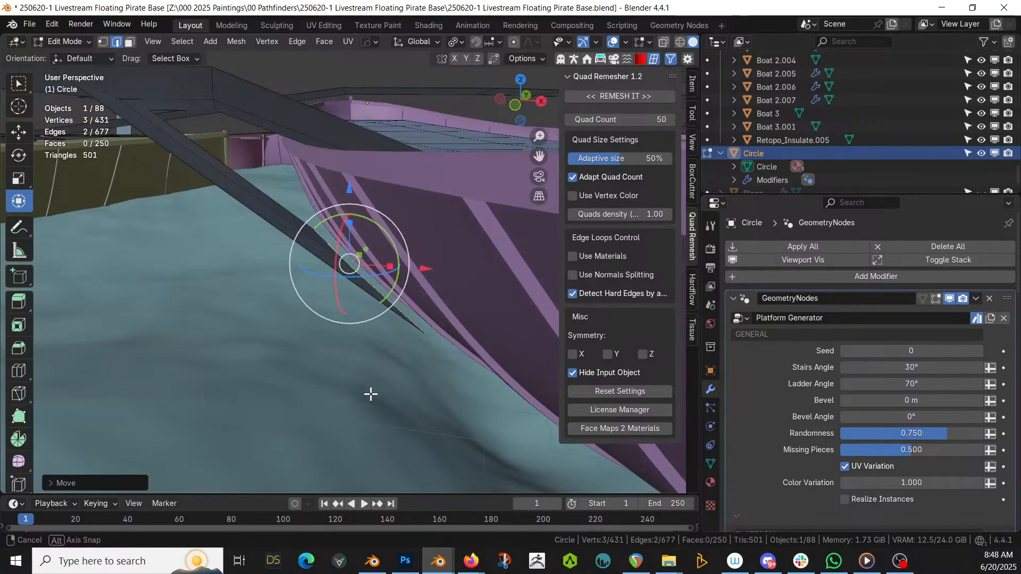
key(e)
click(494, 353)
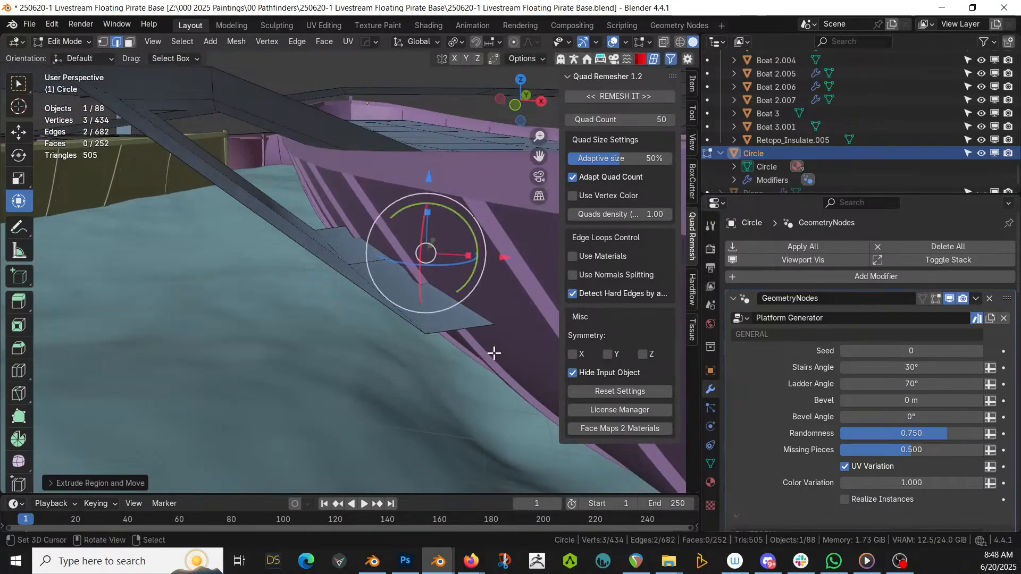
Return to Object Mode, inspect the generated stairs and lower landing beside the hull, and save the file
key(Tab)
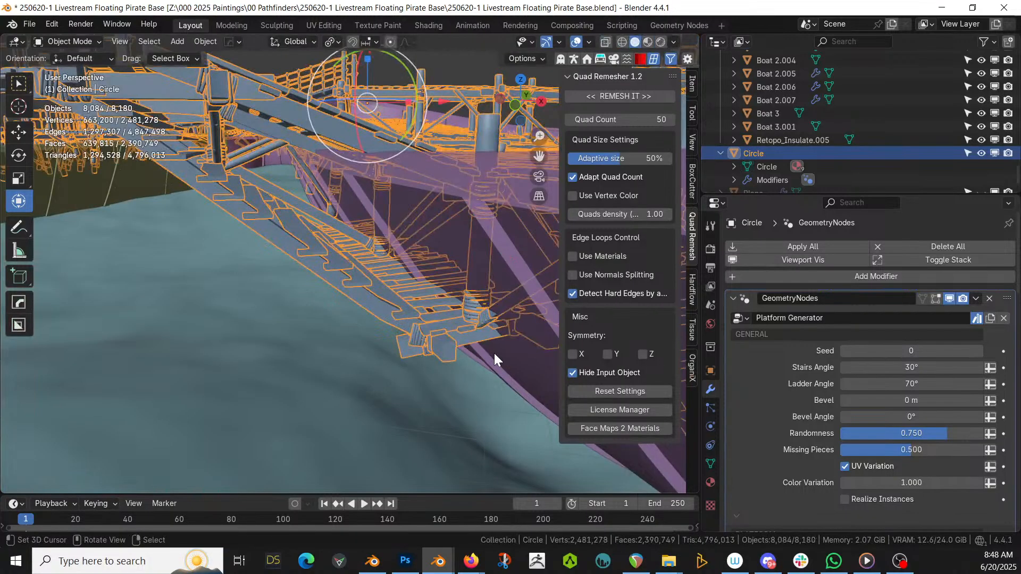
mouse_move(493, 353)
middle_down()
mouse_move(473, 334)
mouse_move(491, 363)
middle_up()
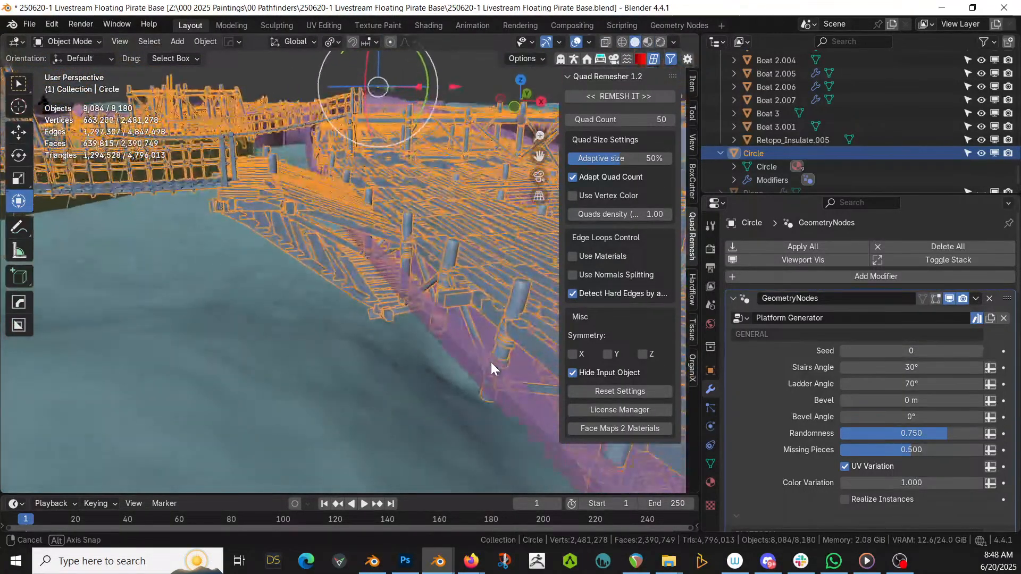
middle_drag(337, 369, 302, 358)
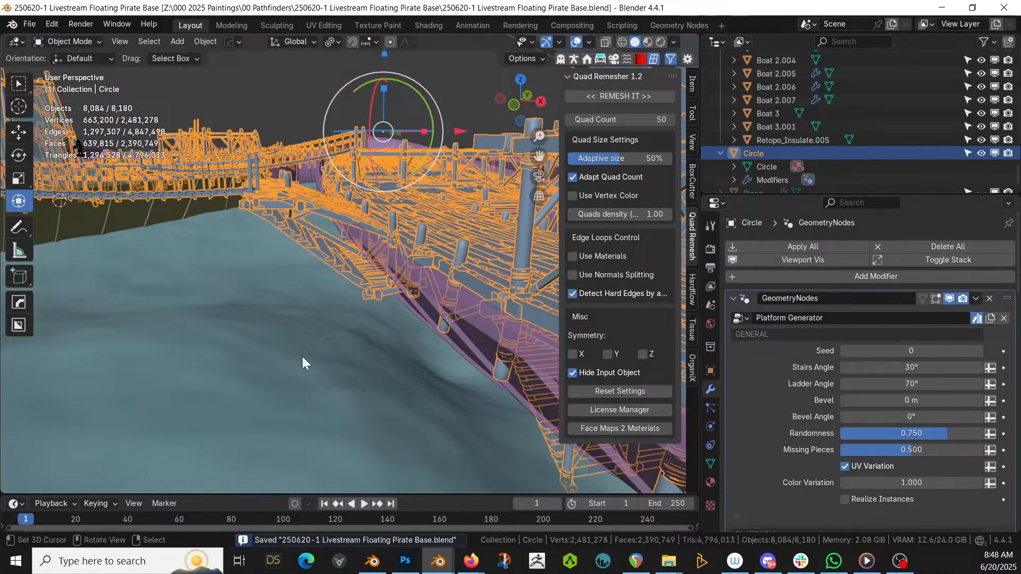
middle_drag(302, 356, 365, 362)
Select the water surface, enter Sculpt Mode and pull the water up against the boat's hull with Elastic Grab
click(416, 368)
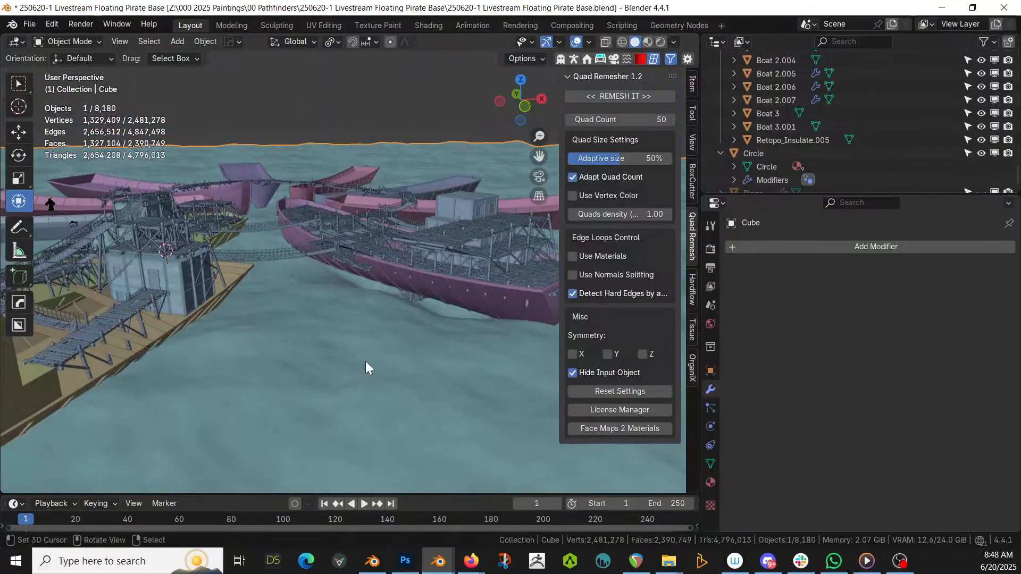
middle_drag(2, 378, 48, 265)
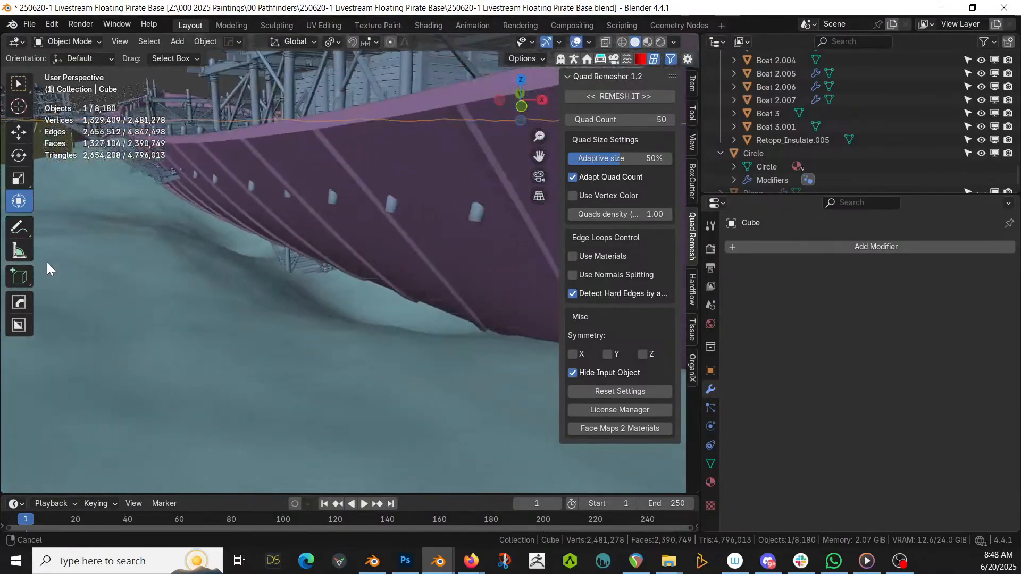
click(90, 40)
click(80, 86)
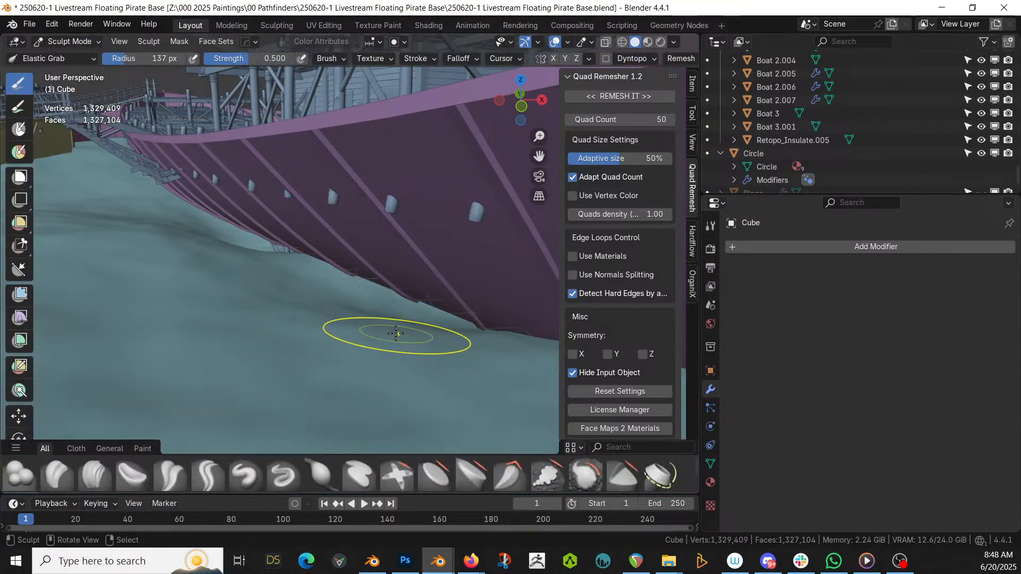
mouse_move(365, 337)
mouse_down()
mouse_move(429, 276)
mouse_move(396, 243)
mouse_up()
Enlarge the Elastic Grab radius to 206 px and raise the dip in the water farther along the hull
key(f)
click(390, 290)
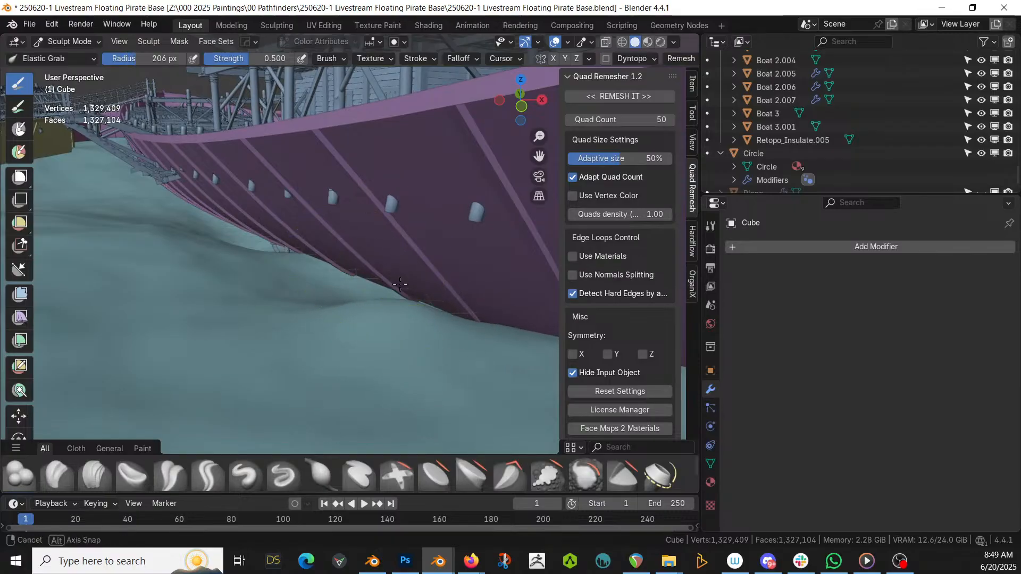
middle_drag(400, 285, 444, 296)
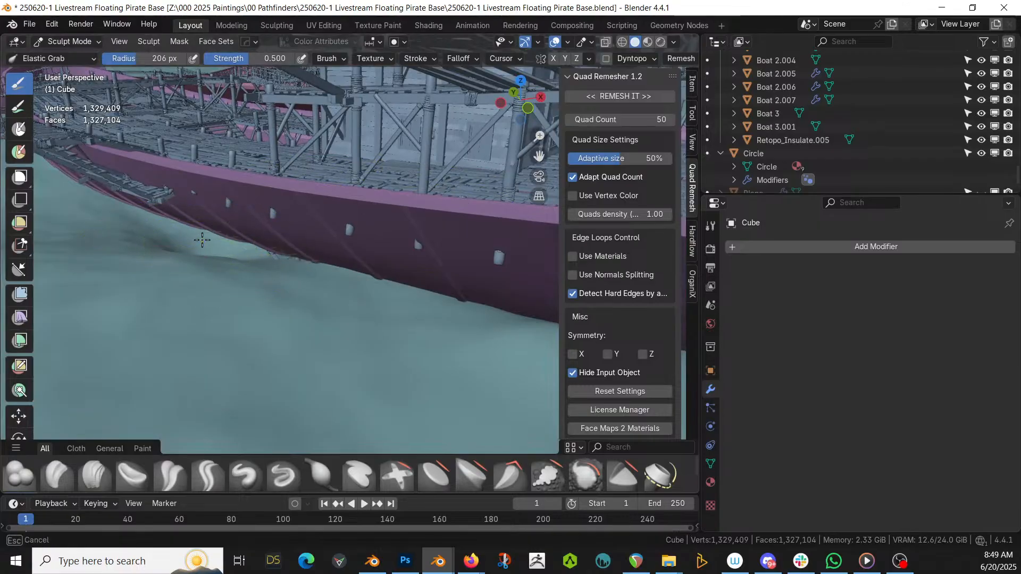
drag(202, 239, 199, 213)
scroll(375, 129, down, 3)
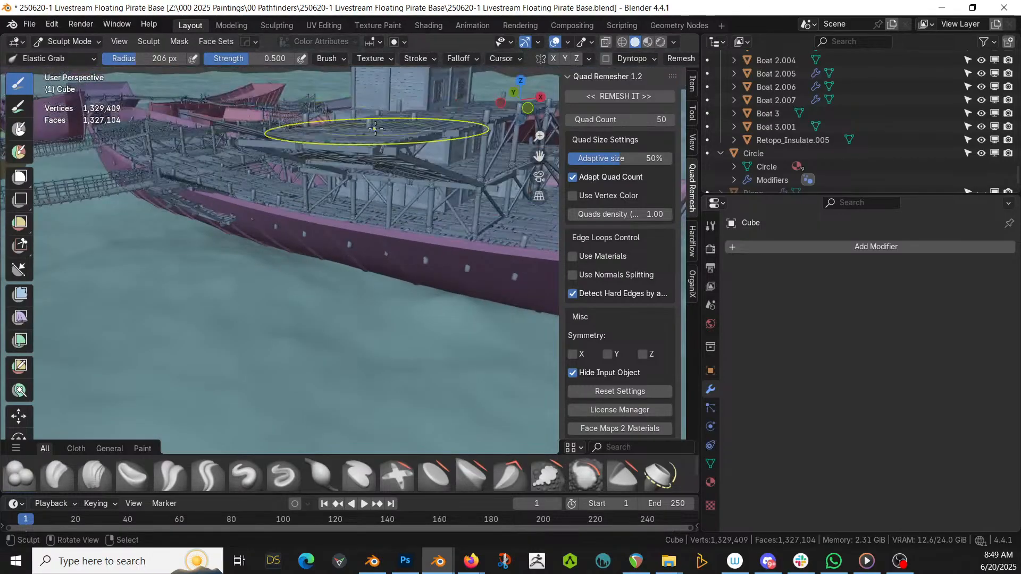
Return the water surface to Object Mode and save the file
mouse_move(376, 129)
middle_down()
mouse_move(390, 172)
mouse_move(353, 171)
middle_up()
scroll(348, 186, down, 4)
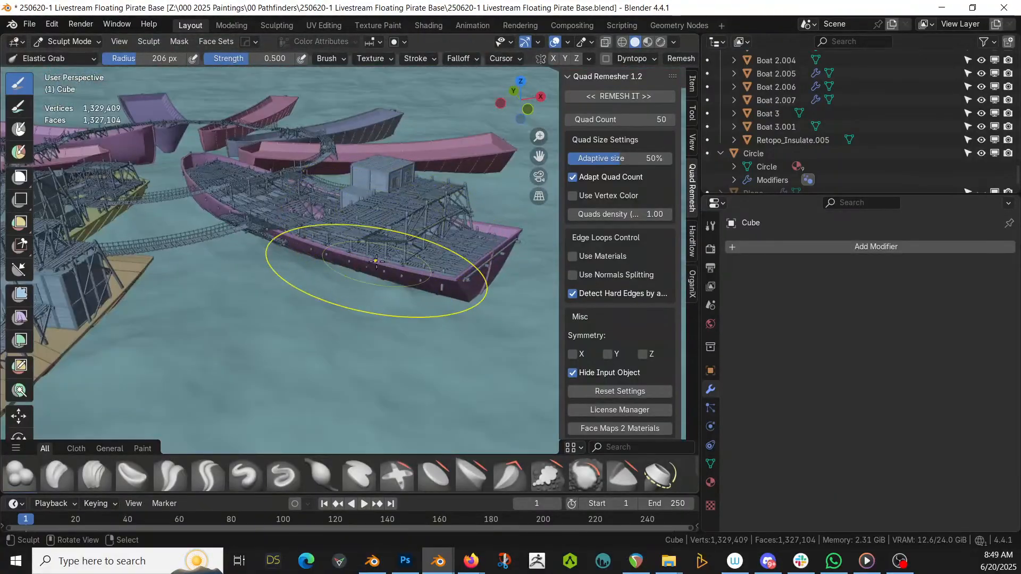
click(75, 41)
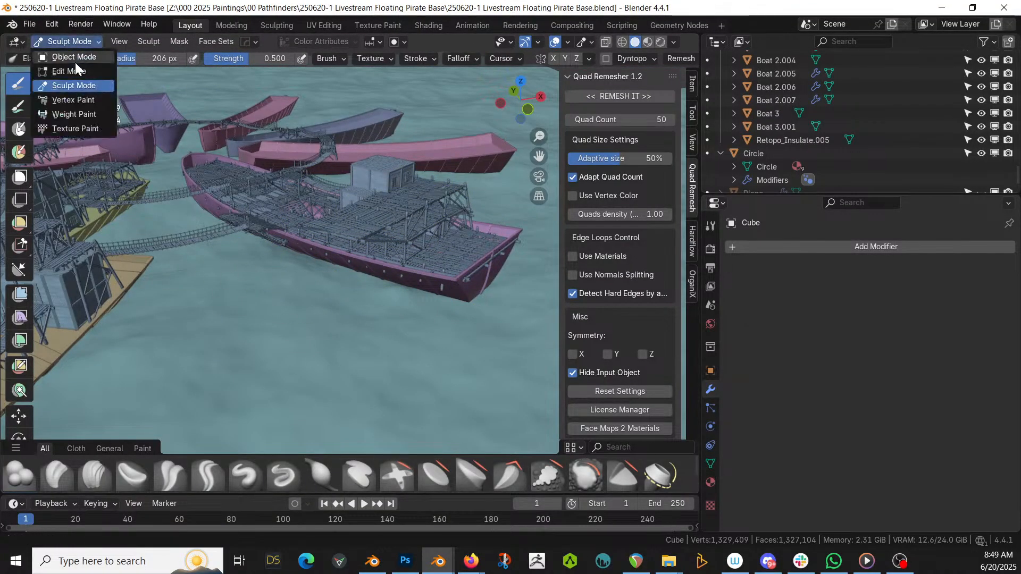
click(75, 56)
middle_drag(317, 265, 120, 274)
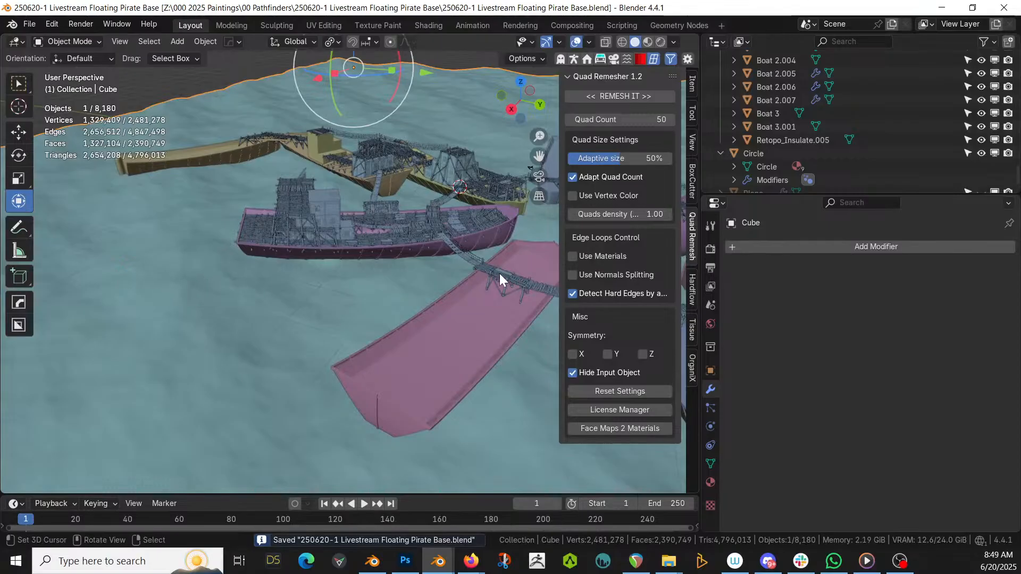
Place the 3D cursor on the open water inside the bridge ring and add a cylinder mesh there
middle_drag(496, 302, 112, 402)
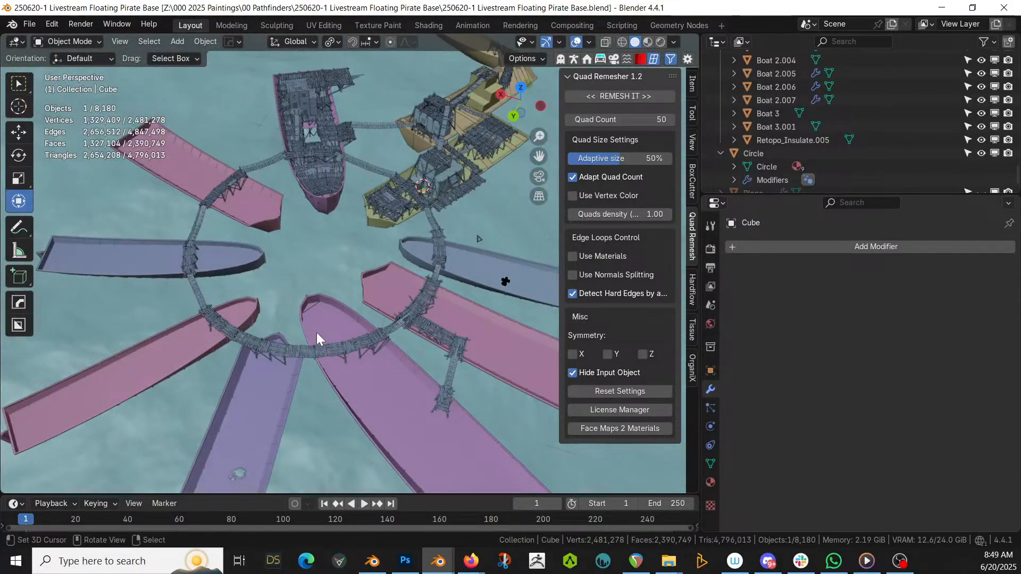
middle_drag(324, 333, 419, 301)
scroll(415, 307, up, 3)
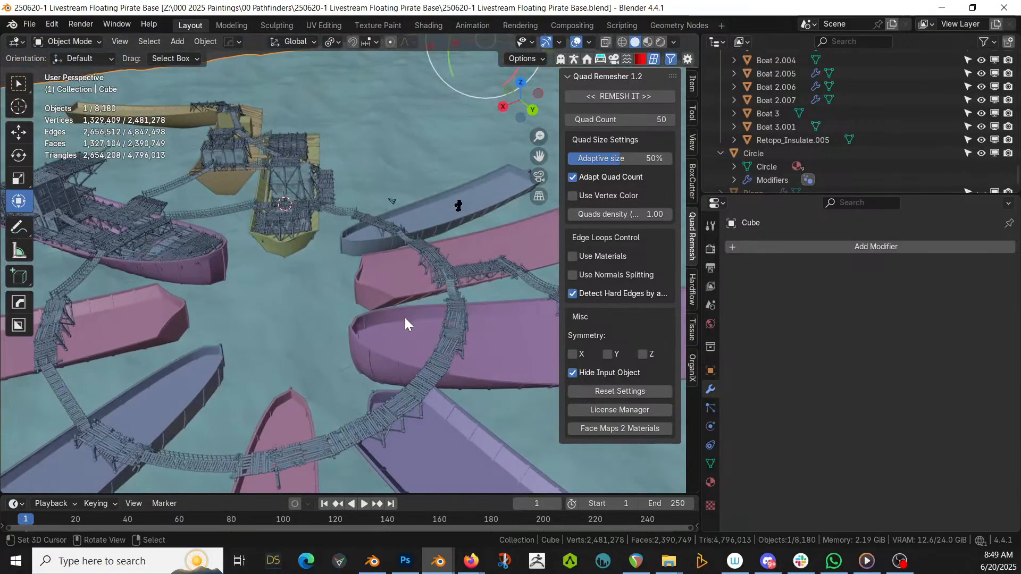
middle_drag(402, 340, 426, 343)
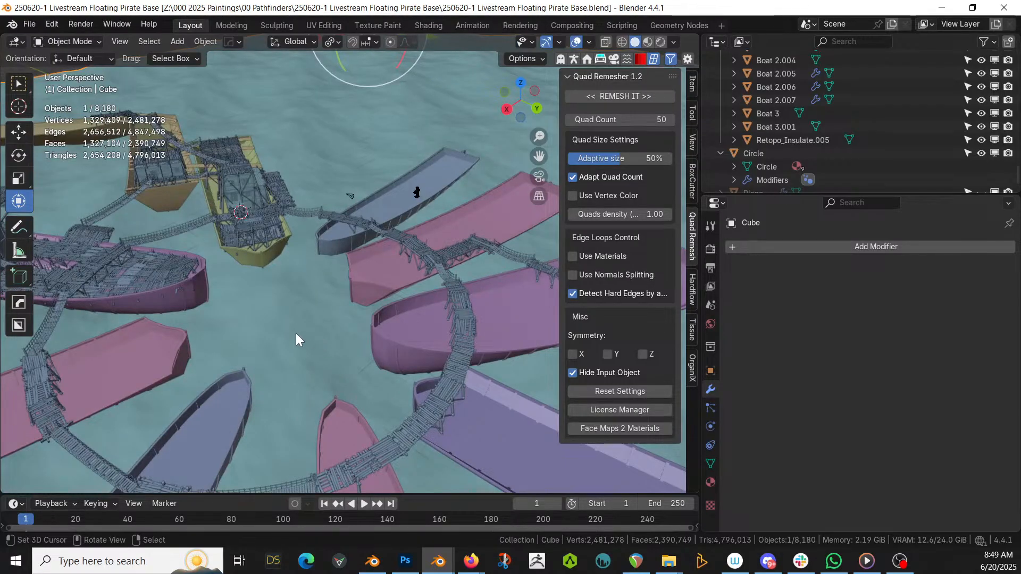
click(269, 315)
key(shift+a)
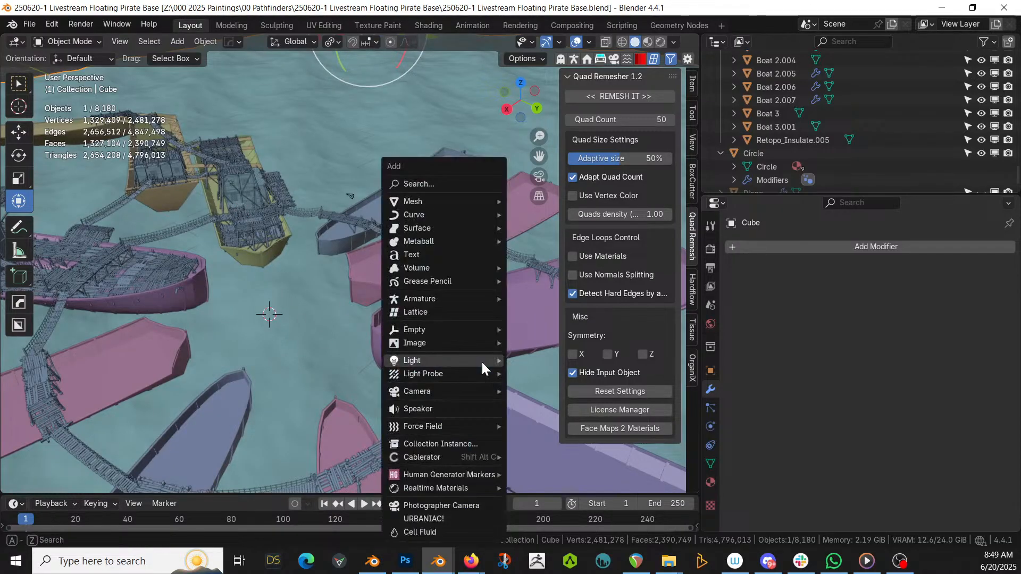
mouse_move(446, 208)
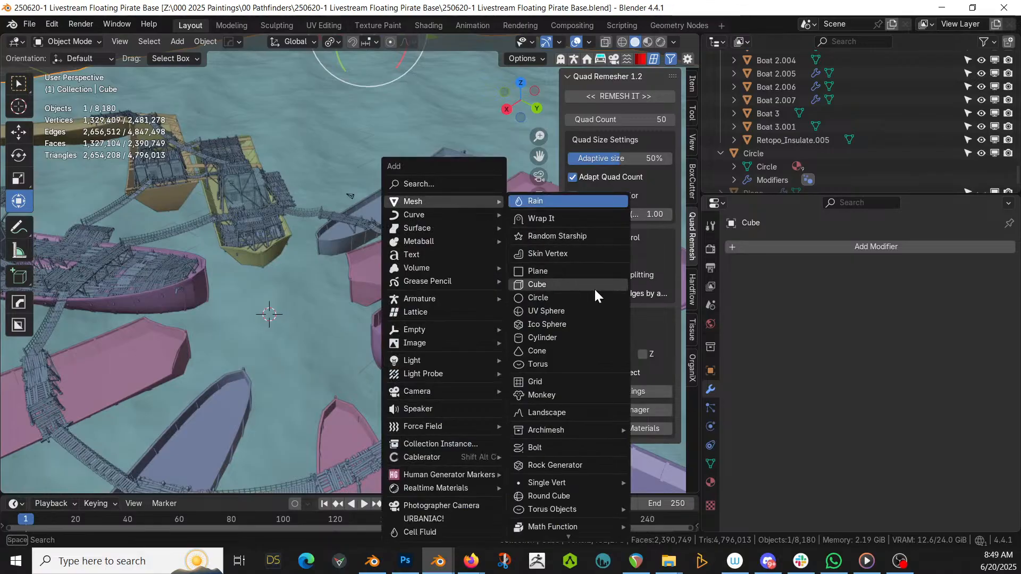
click(586, 337)
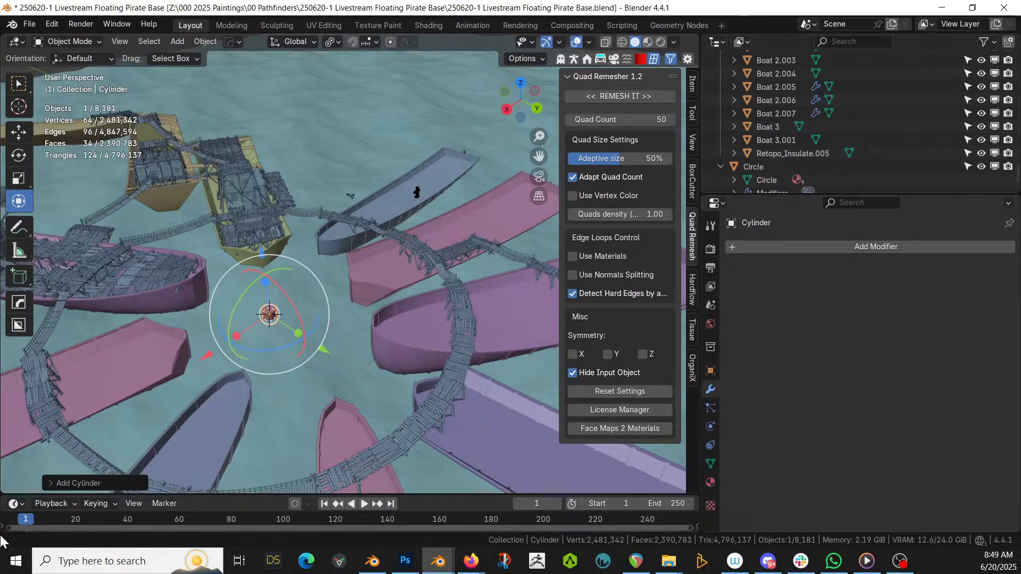
Set the new cylinder to 5 vertices with a radius of 10 m
click(42, 483)
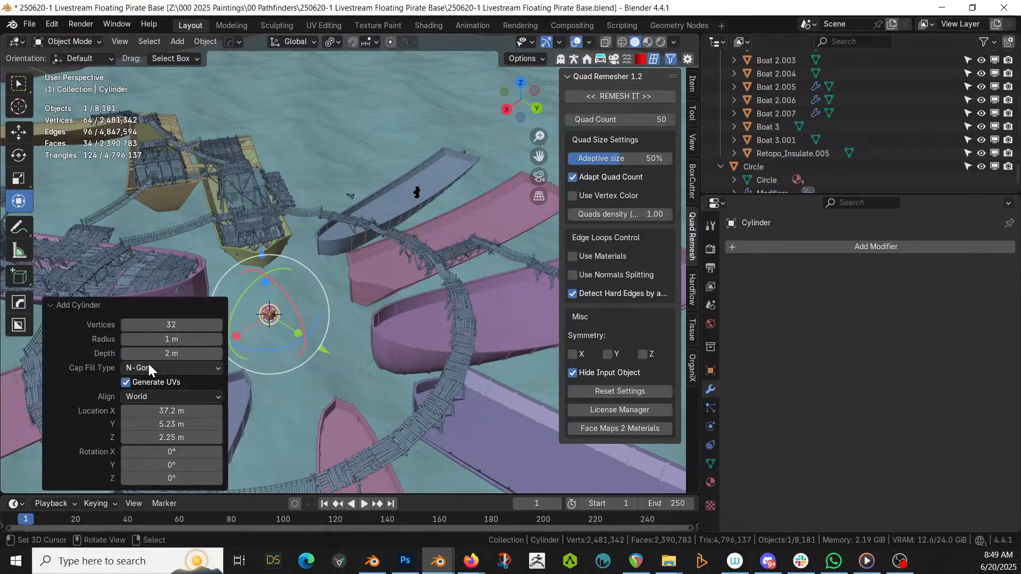
click(159, 325)
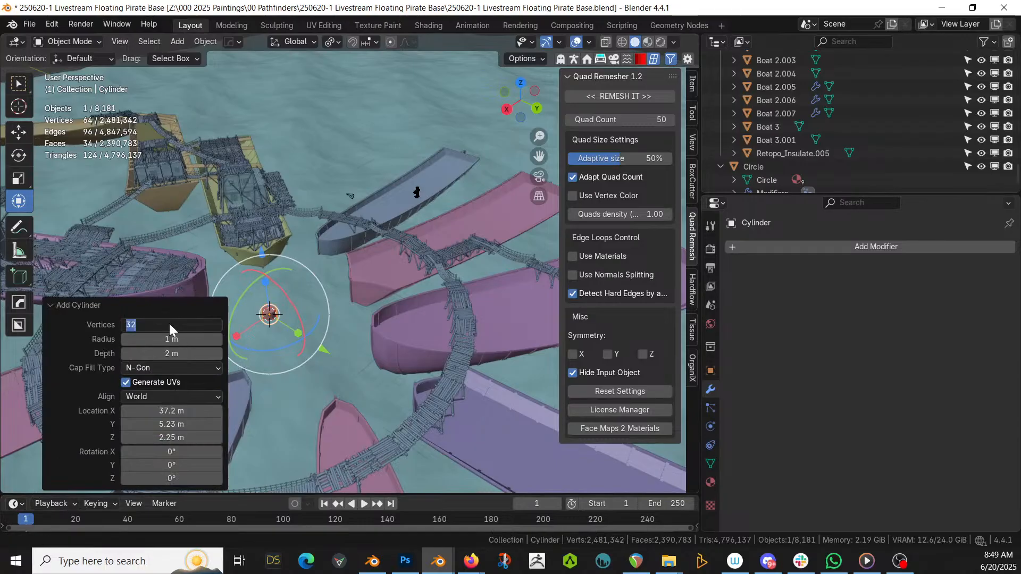
key(Return)
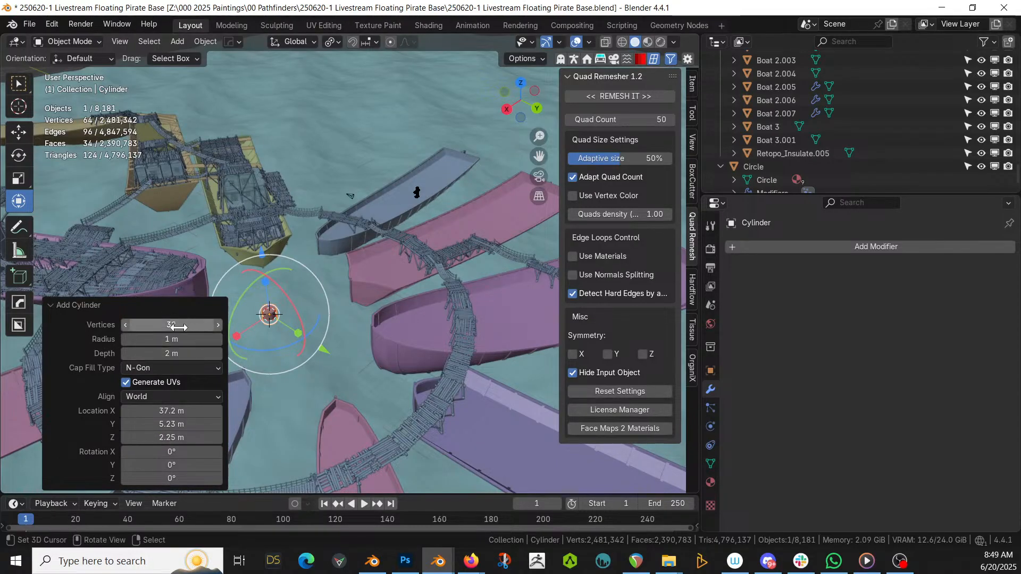
click(176, 324)
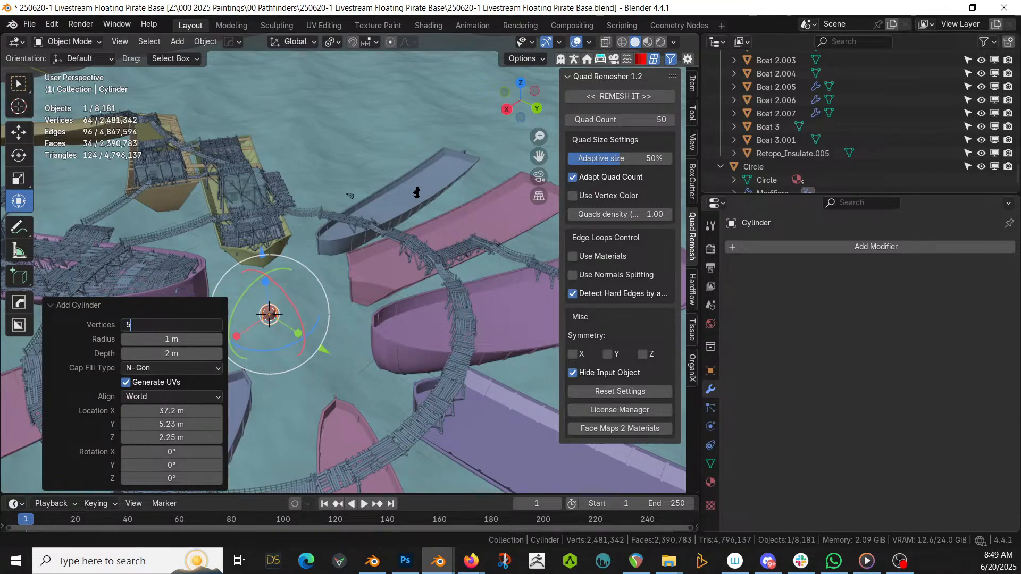
key(Return)
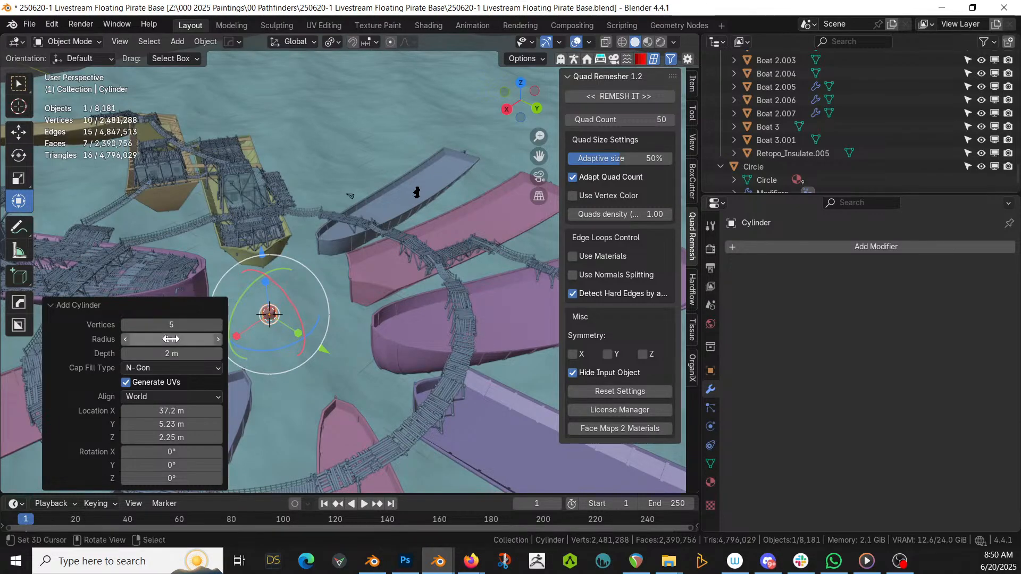
click(170, 339)
text(10)
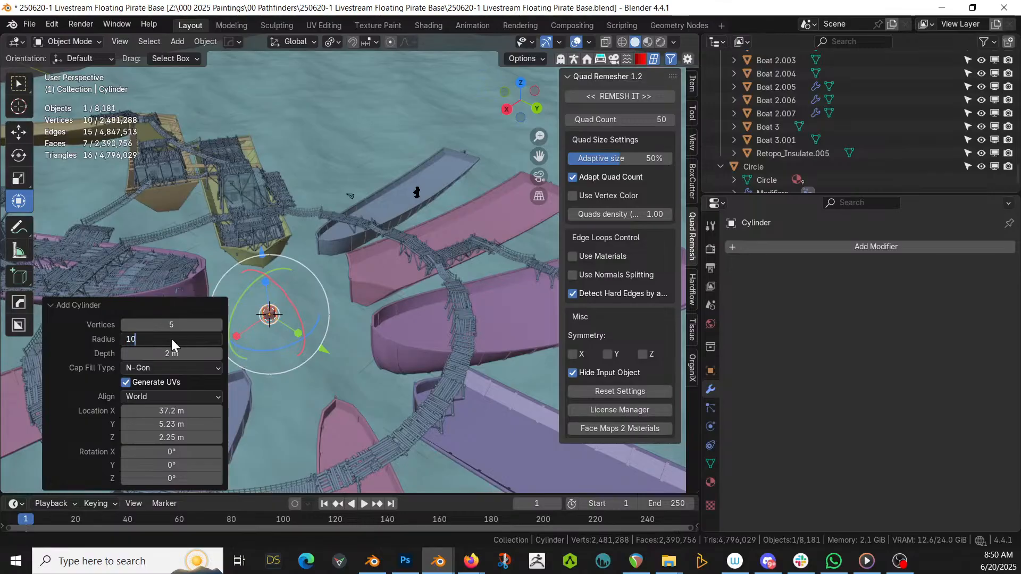
key(Return)
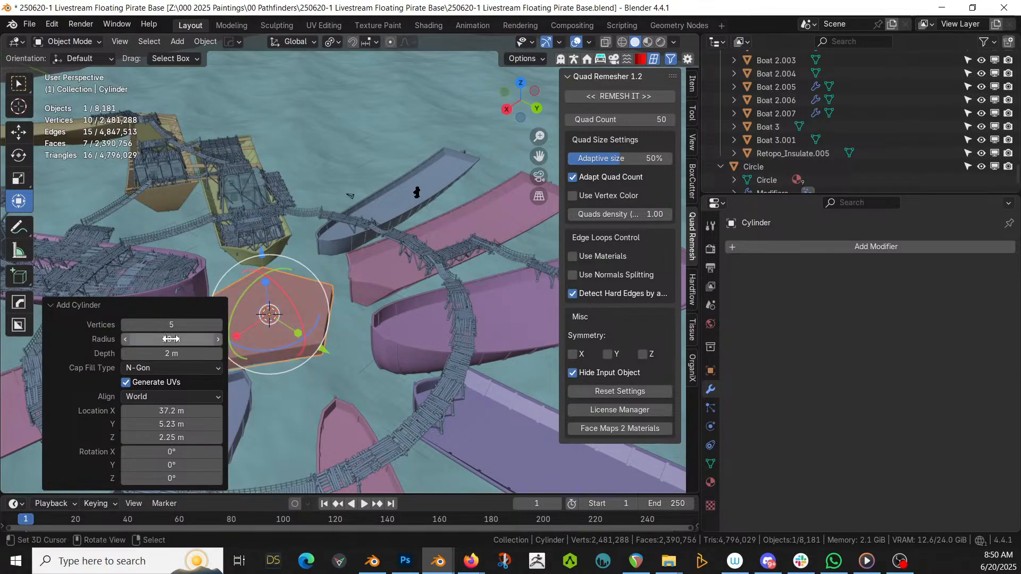
Set the pentagonal cylinder's depth to 50 m and collapse its creation settings
middle_drag(432, 363, 269, 451)
scroll(268, 451, up, 2)
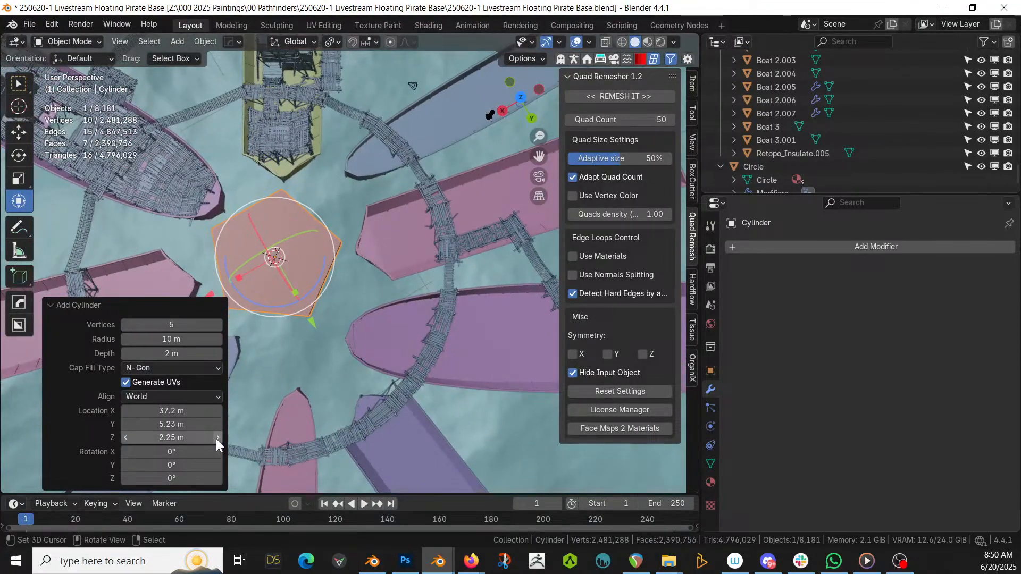
click(165, 354)
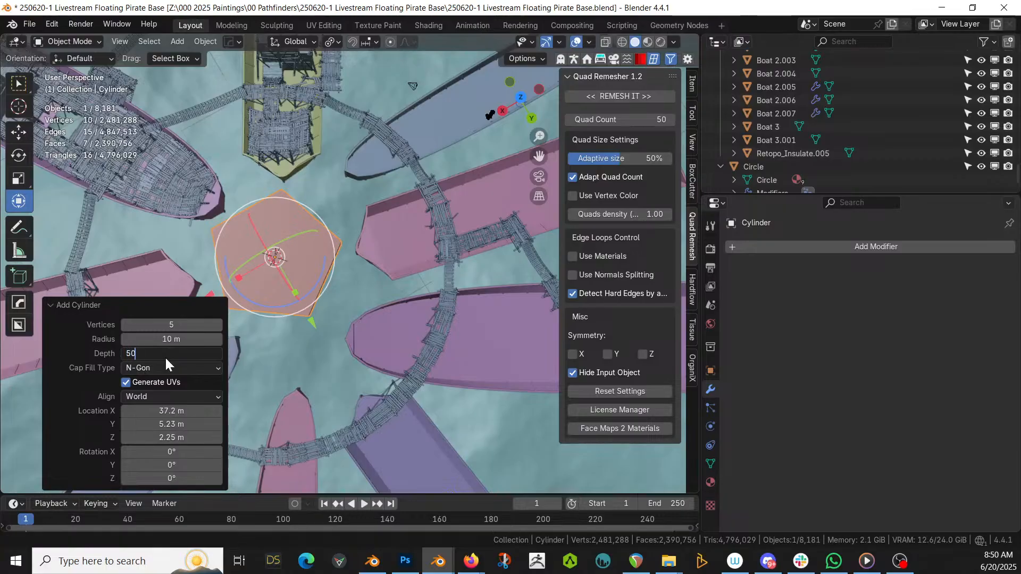
key(Return)
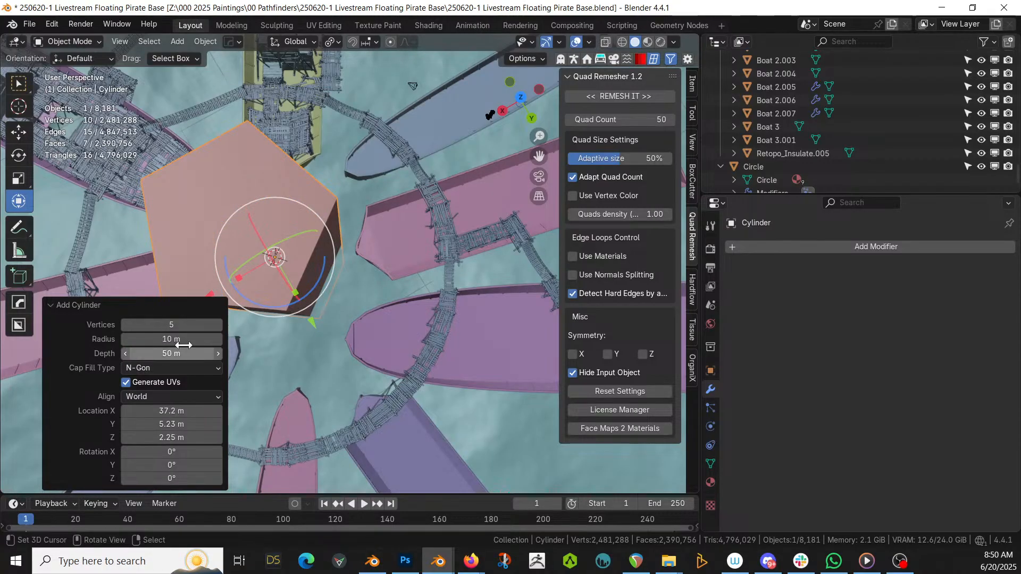
middle_drag(280, 369, 369, 344)
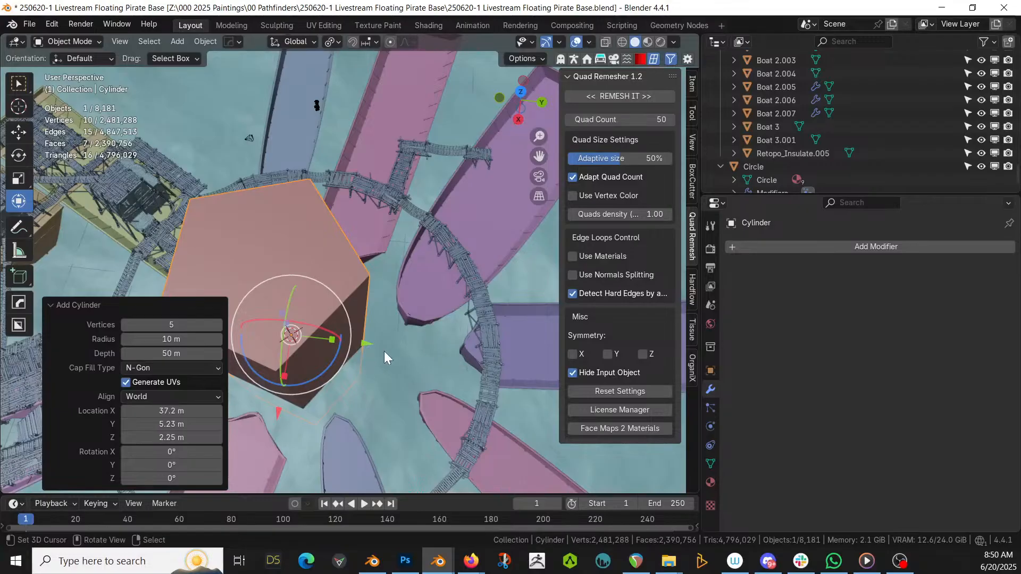
click(56, 306)
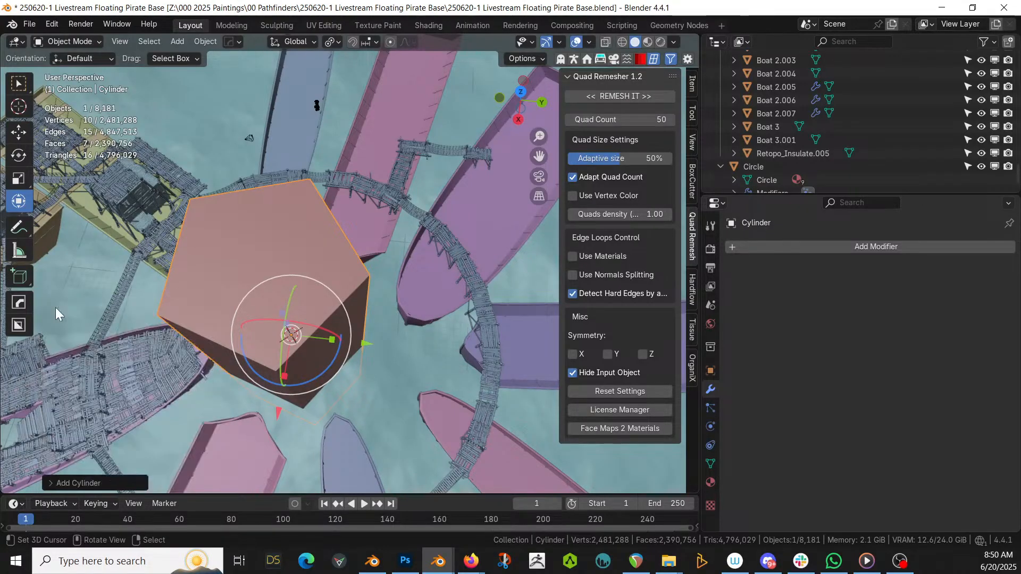
In top view, move the cylinder slightly toward the ring's center, rotate it between the surrounding boats, and save the file
middle_drag(302, 324, 401, 398)
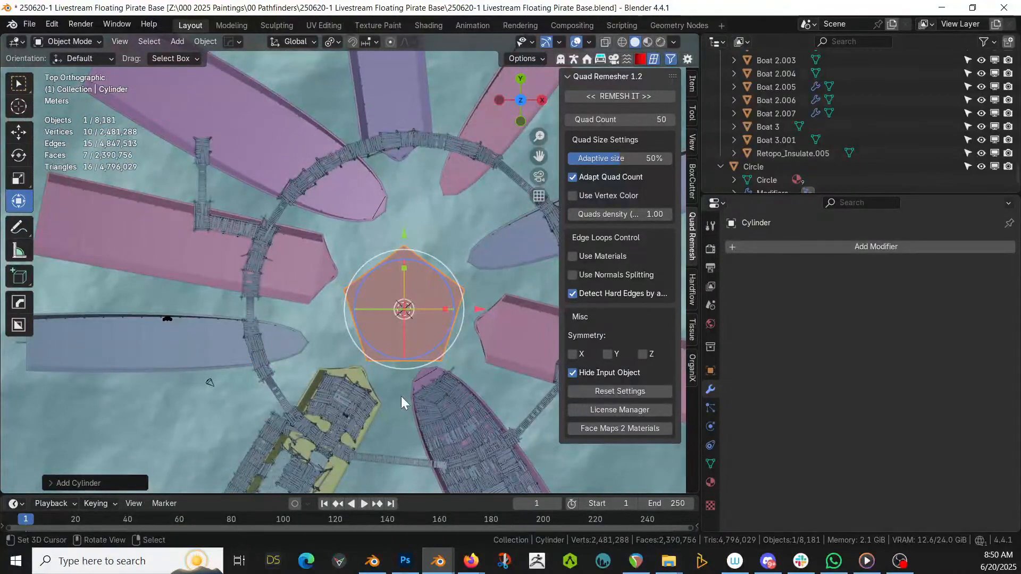
key(g)
click(401, 367)
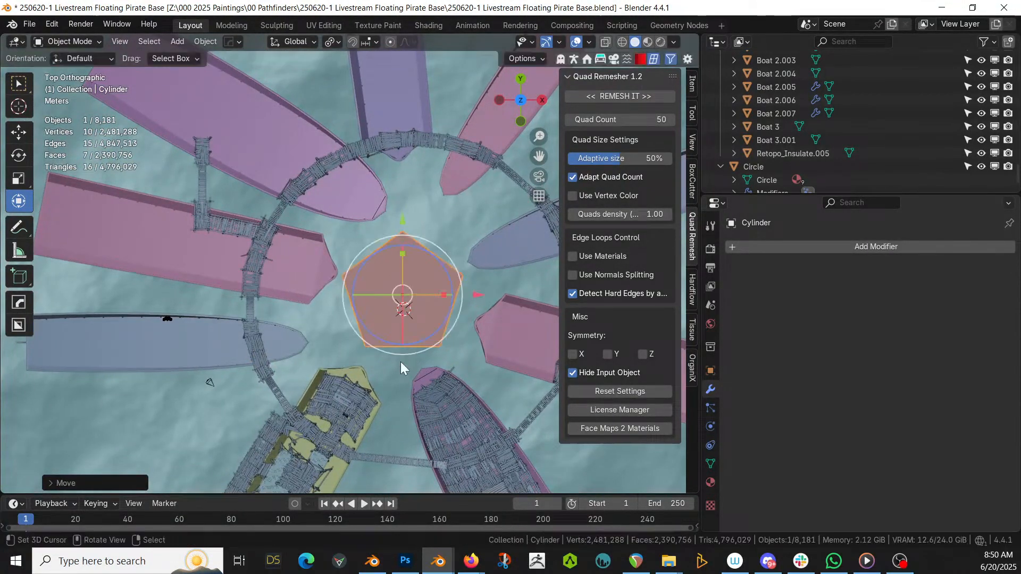
key(r)
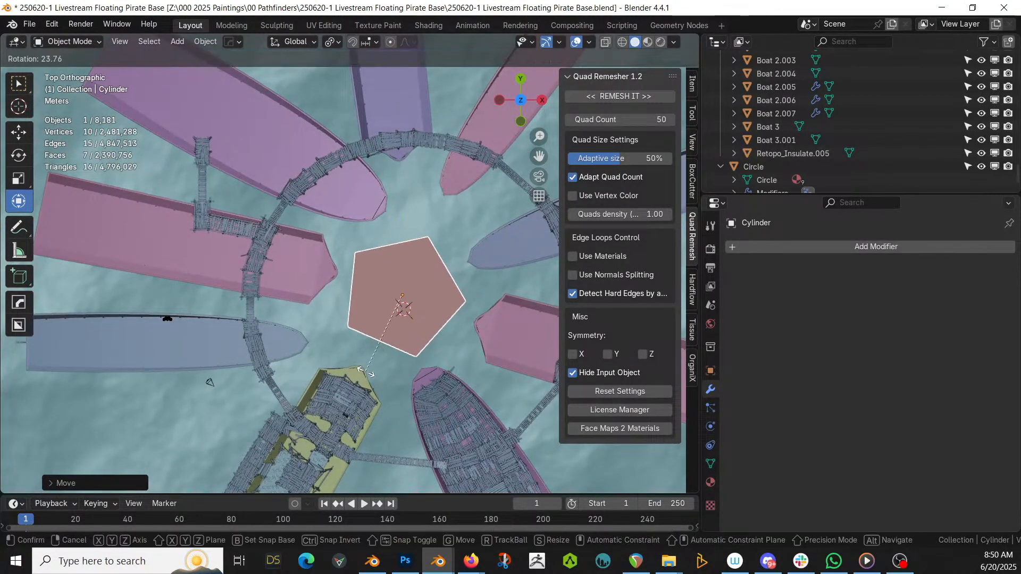
click(372, 372)
middle_drag(387, 371, 374, 329)
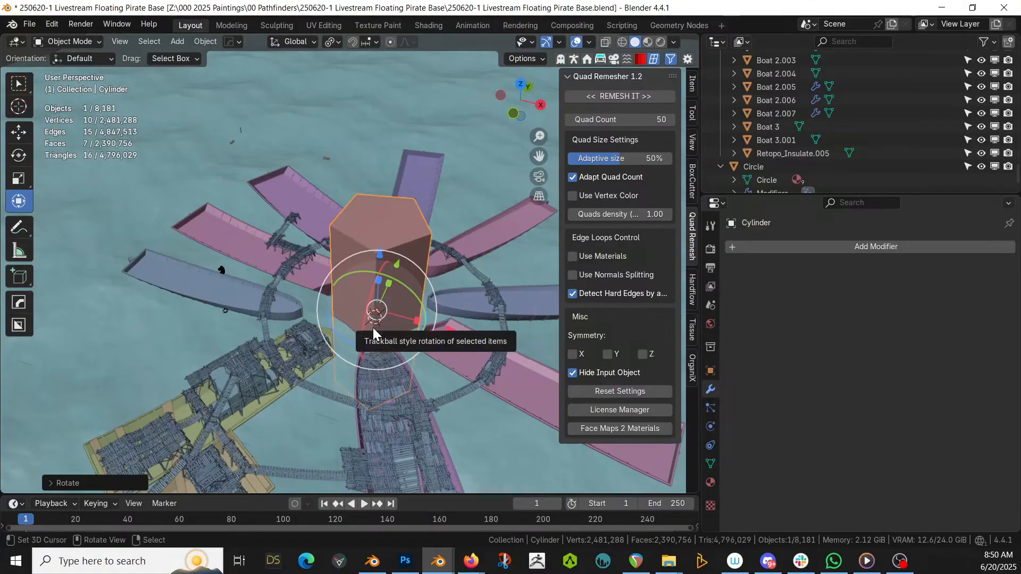
scroll(373, 328, up, 3)
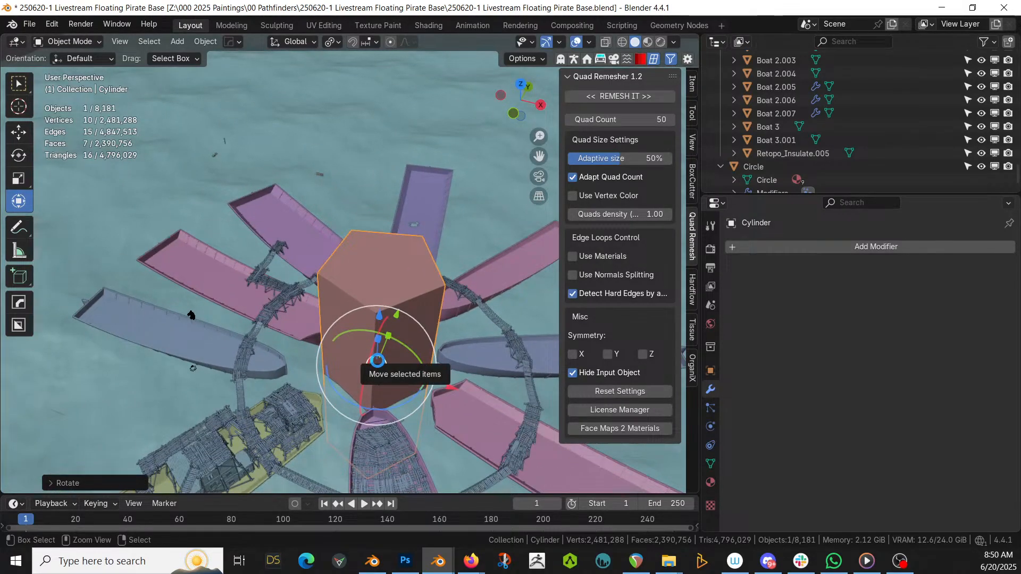
key(ctrl+s)
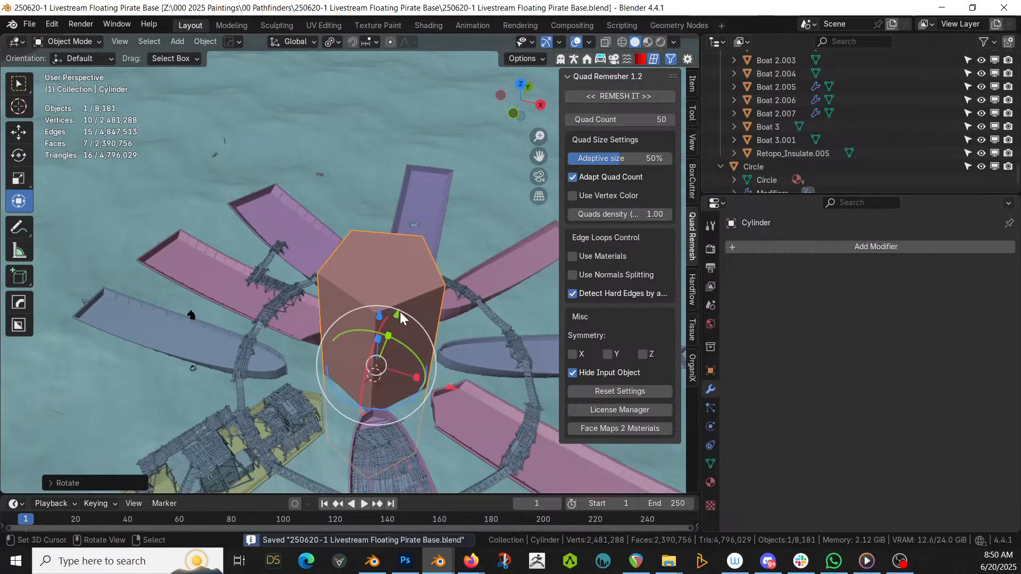
In Edit Mode, inset the cylinder's top face slightly and extrude it upward into a short neck
click(387, 272)
click(387, 244)
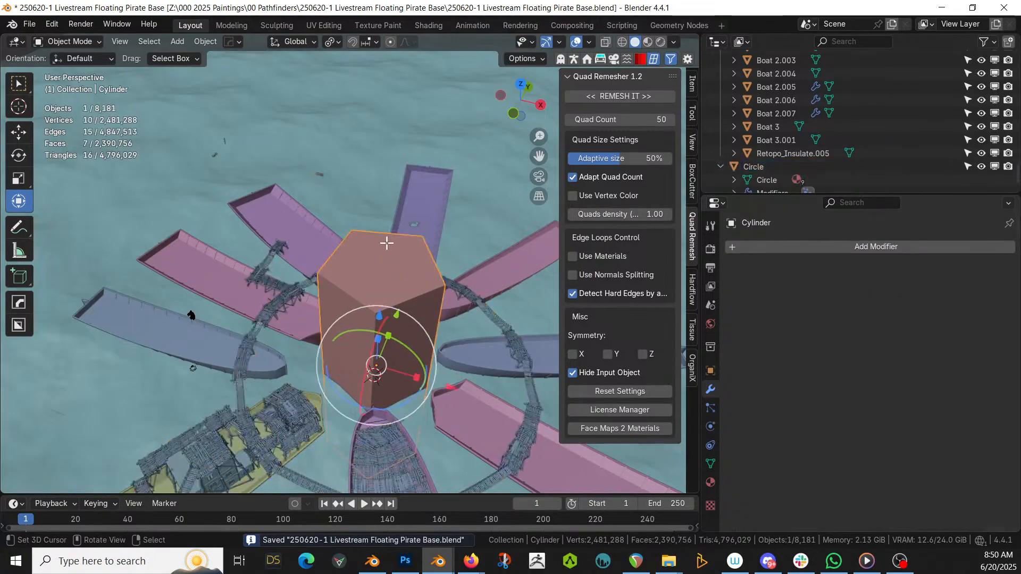
key(Tab)
click(394, 290)
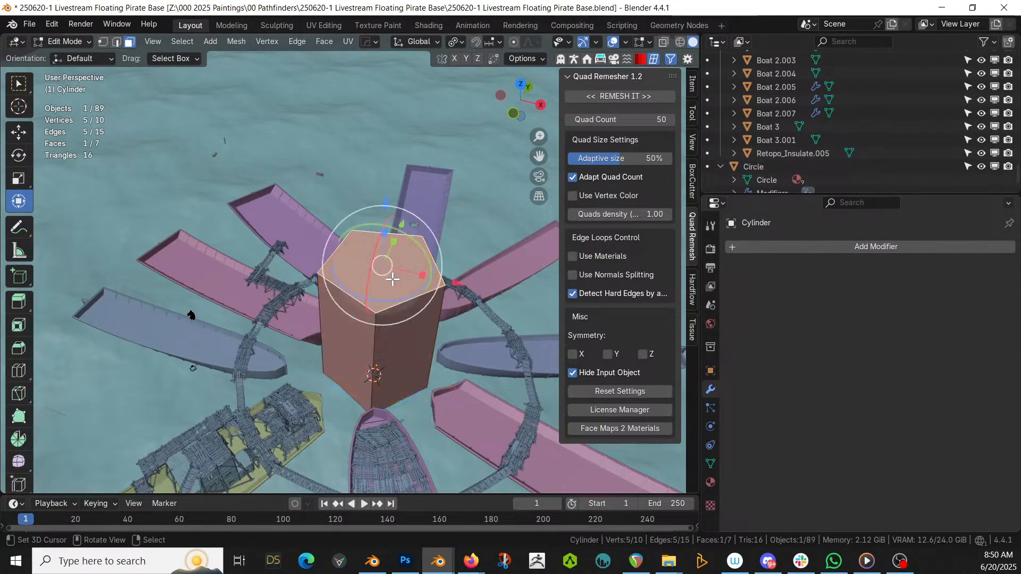
middle_drag(393, 290, 476, 326)
key(i)
click(483, 341)
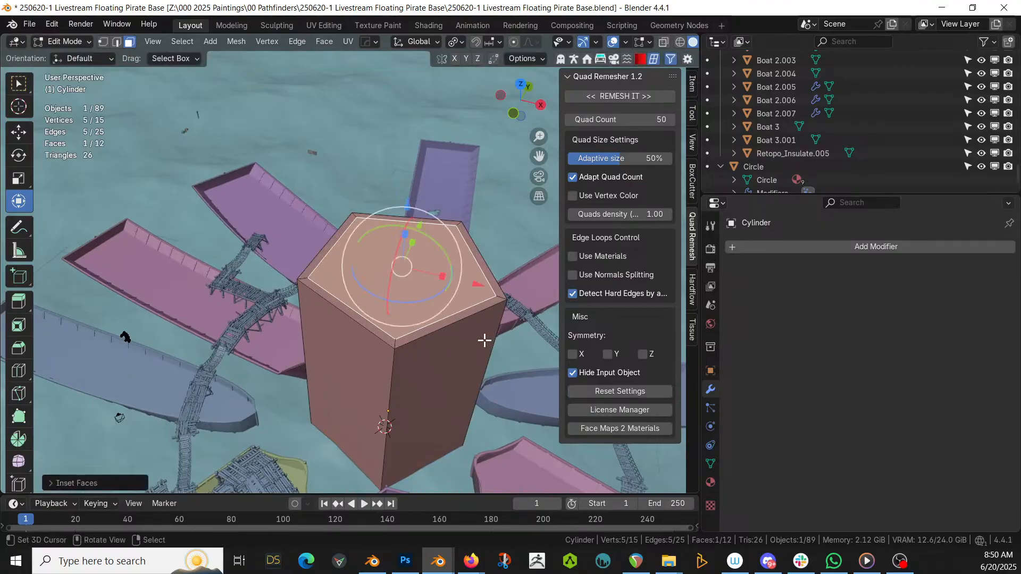
key(e)
click(482, 323)
Flare the neck's top face outward with a scaled extrusion and extrude it upward into an overhanging band
key(e)
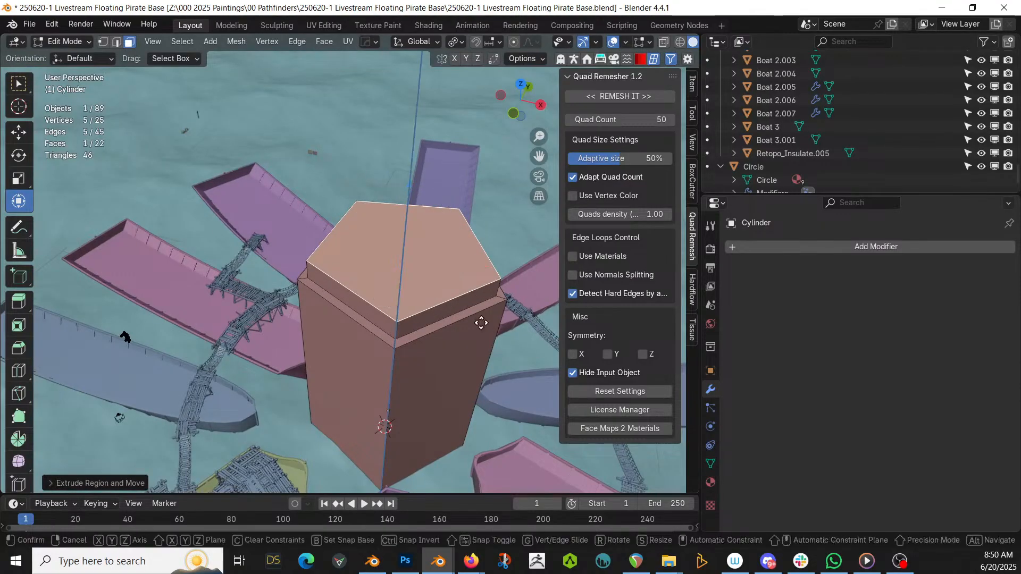
key(s)
click(494, 327)
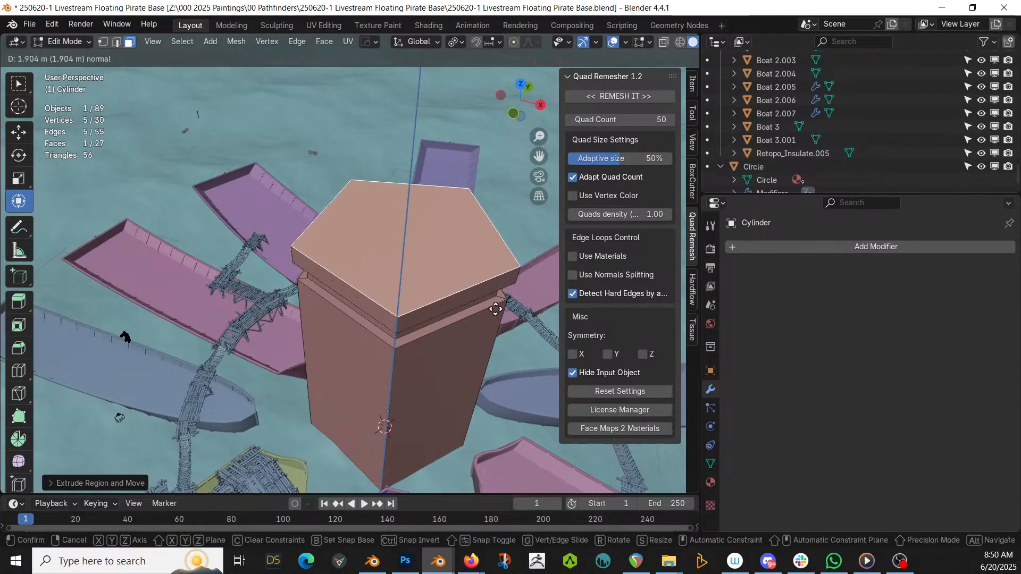
key(e)
click(496, 285)
middle_drag(495, 285, 437, 351)
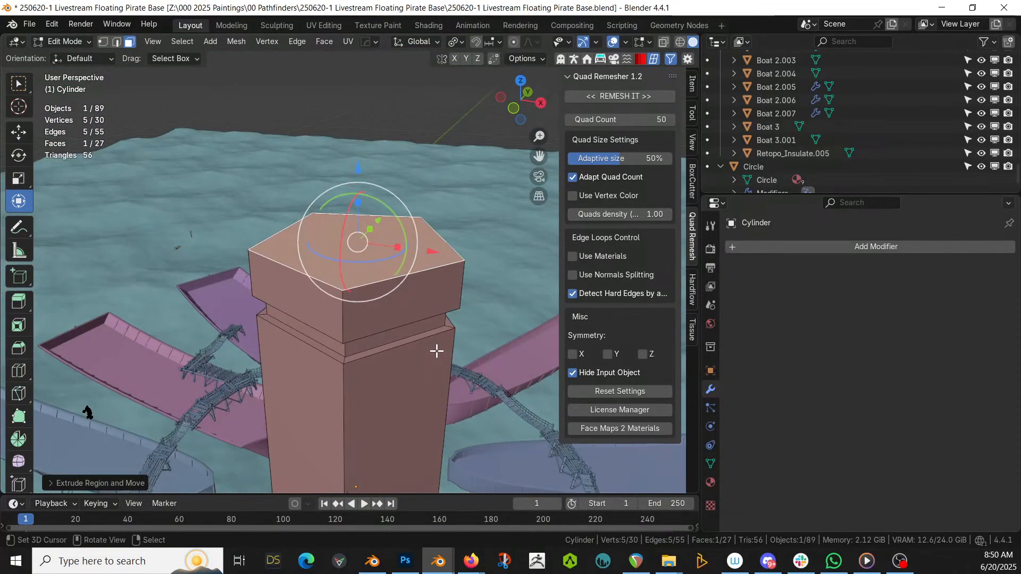
Inset the band's top face and extrude it upward a little over 8 m as a narrower upper section
key(e)
click(423, 337)
key(e)
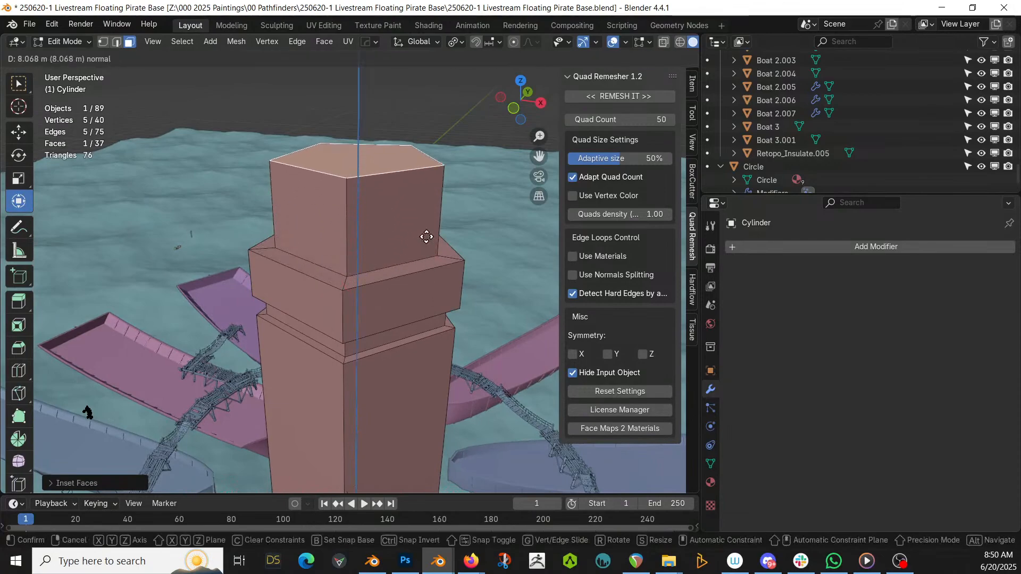
click(426, 226)
Flare the upper section's top into eaves, extrude it upward, and scale the top face inward to form a tapered roof
scroll(427, 227, down, 3)
key(e)
key(s)
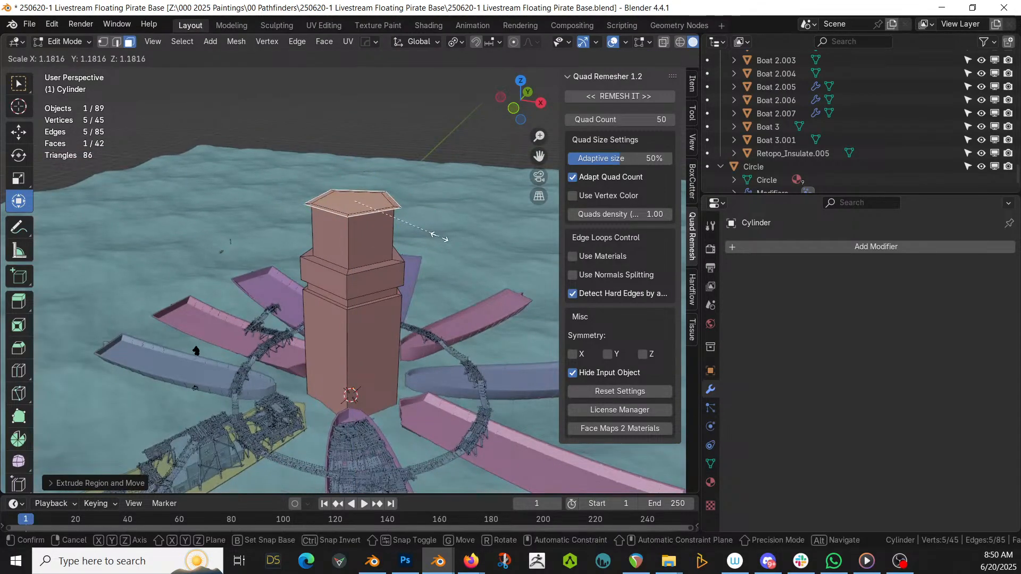
click(448, 243)
key(e)
click(449, 202)
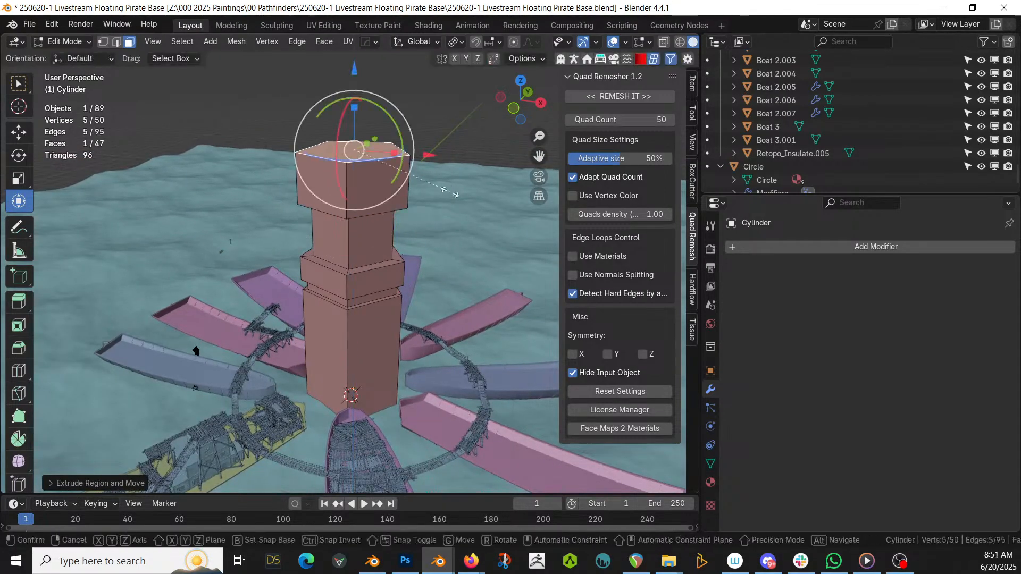
key(s)
click(422, 183)
Select the edge loop around the roof's lower rim and bevel it with a single segment
middle_drag(421, 184, 416, 364)
scroll(351, 206, up, 2)
key(2)
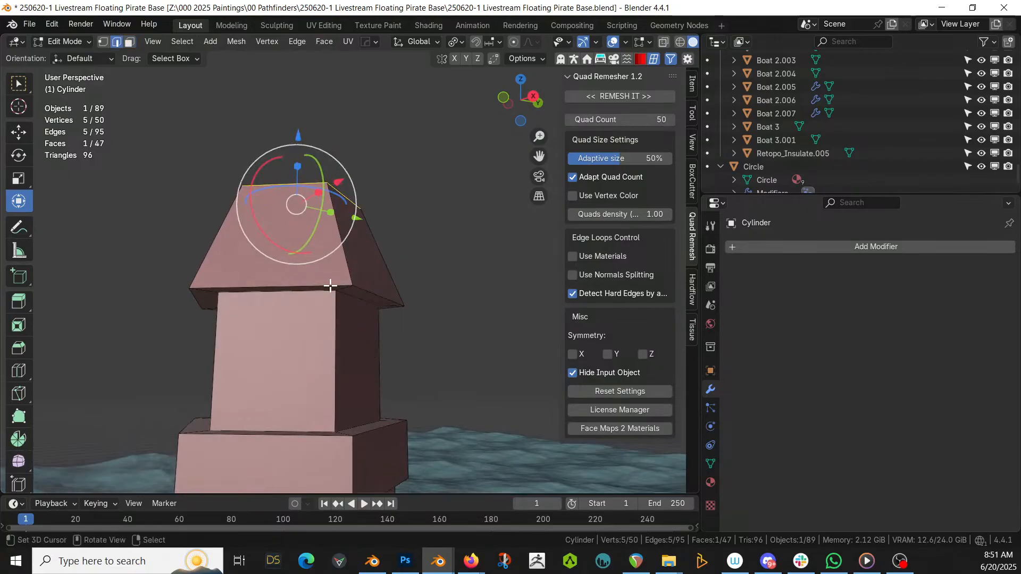
alt+click(330, 285)
key(ctrl+b)
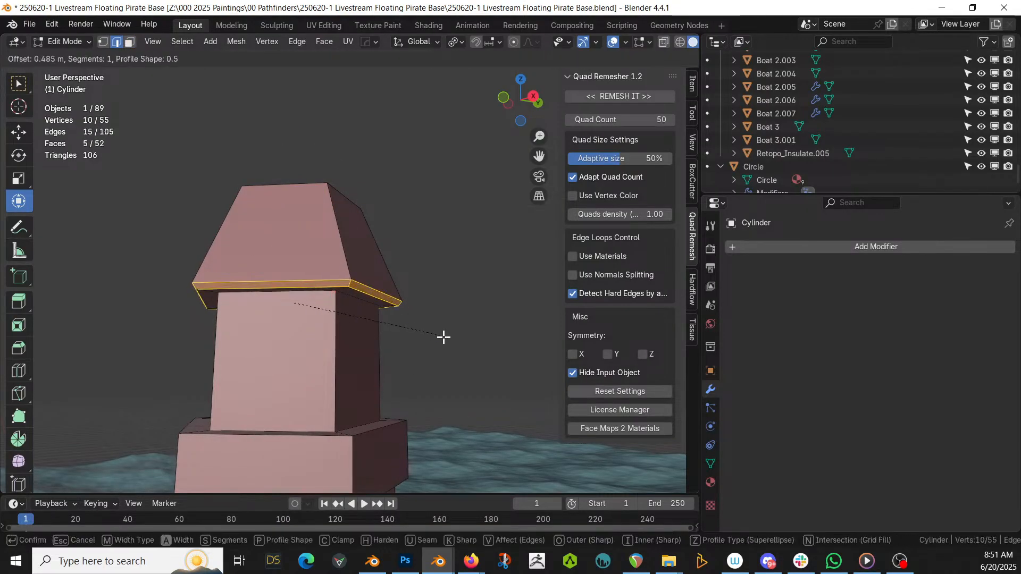
click(449, 343)
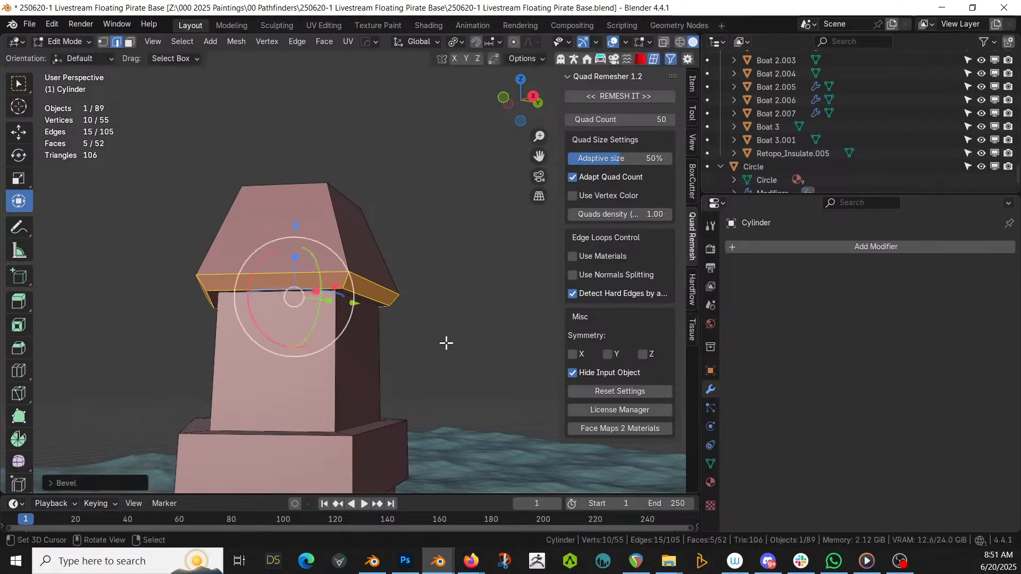
Poke the roof's flat top face into triangles meeting at its center and return the tower to Object Mode
middle_drag(446, 341, 365, 223)
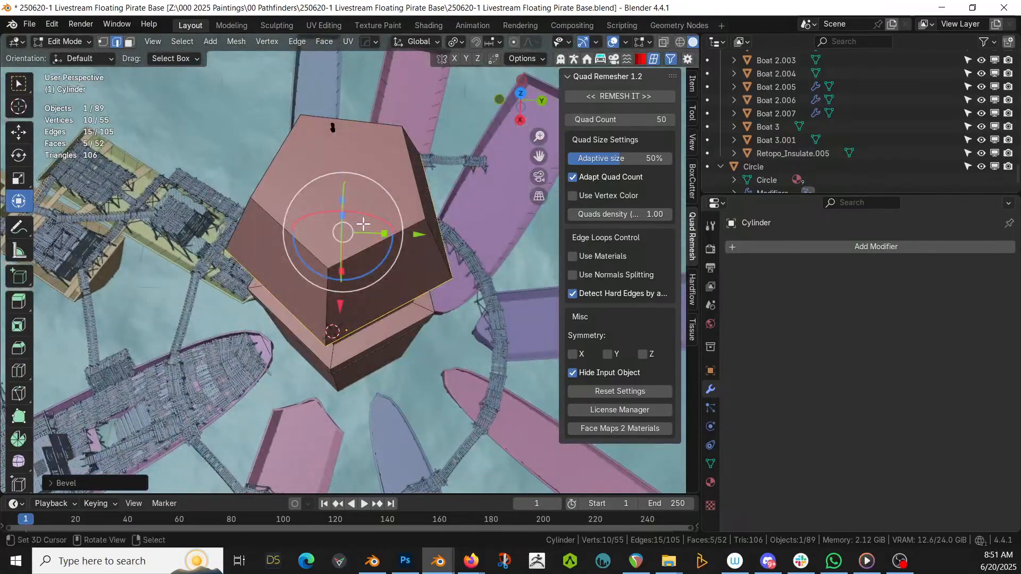
key(3)
click(348, 192)
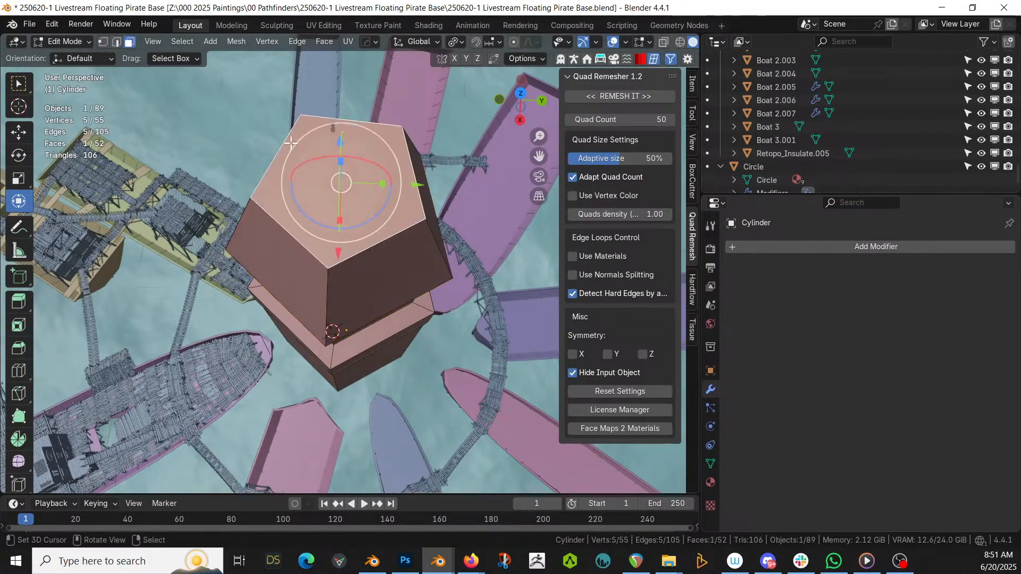
click(322, 48)
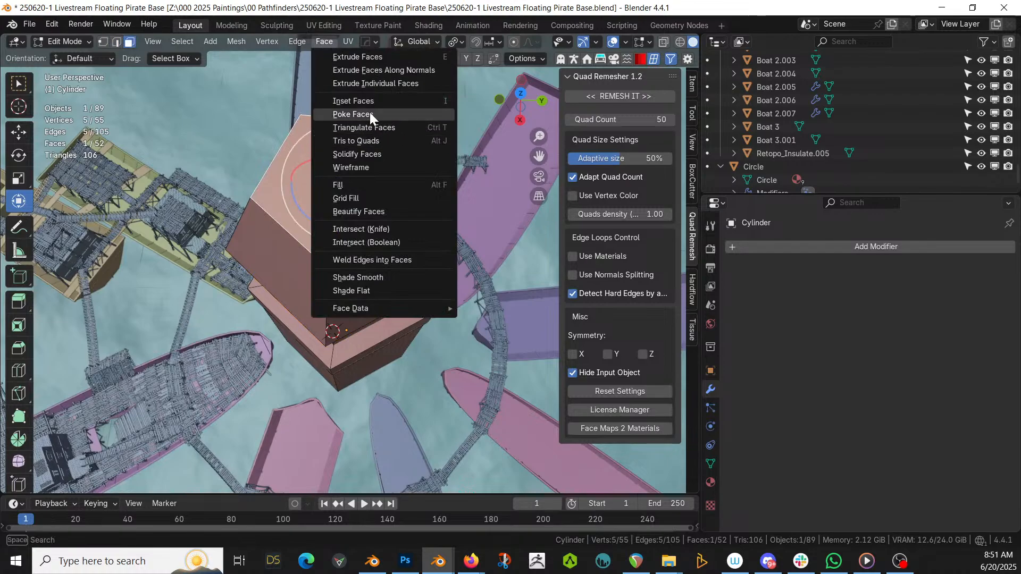
click(343, 114)
middle_drag(382, 241, 415, 189)
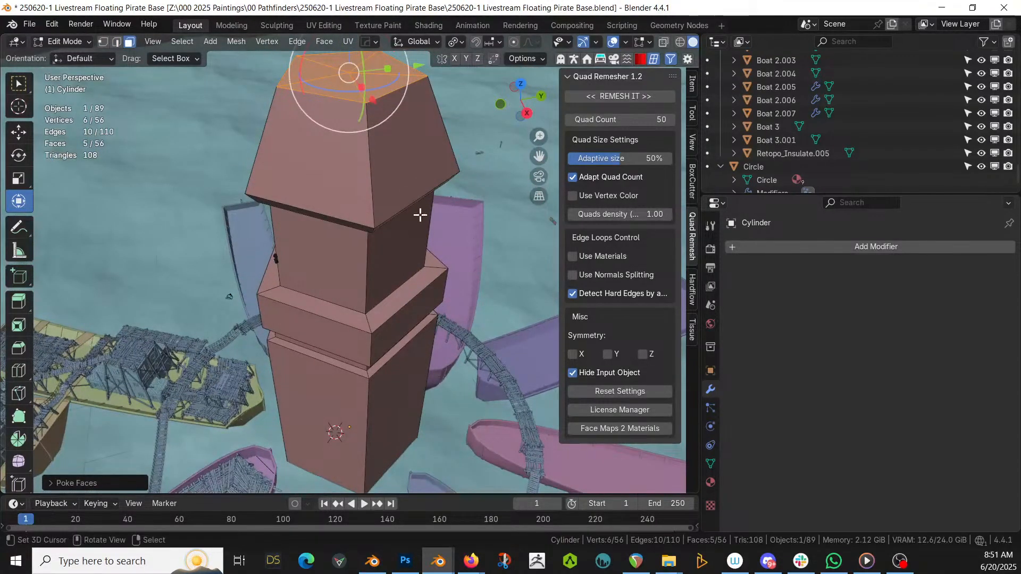
key(Tab)
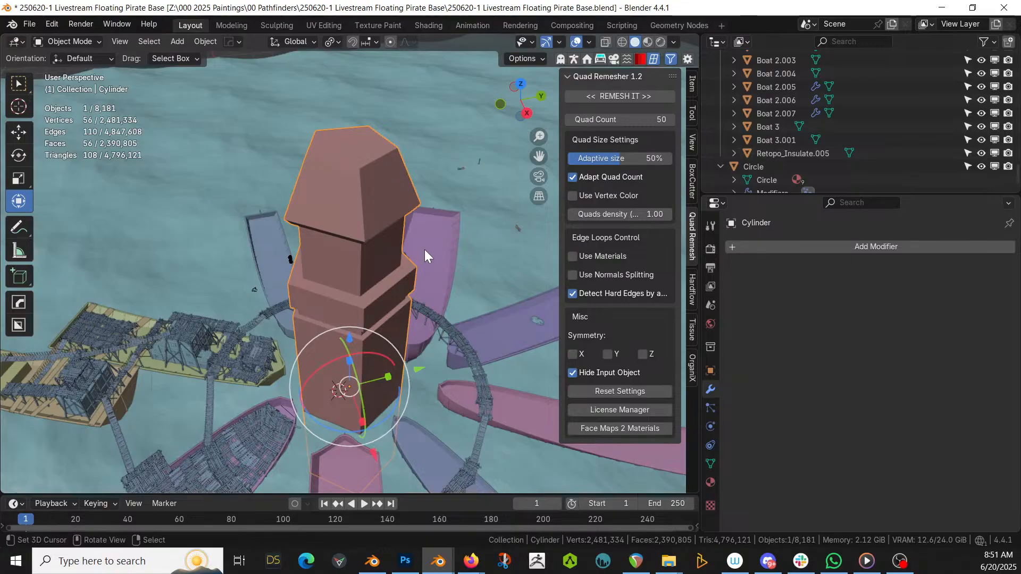
middle_drag(285, 286, 335, 251)
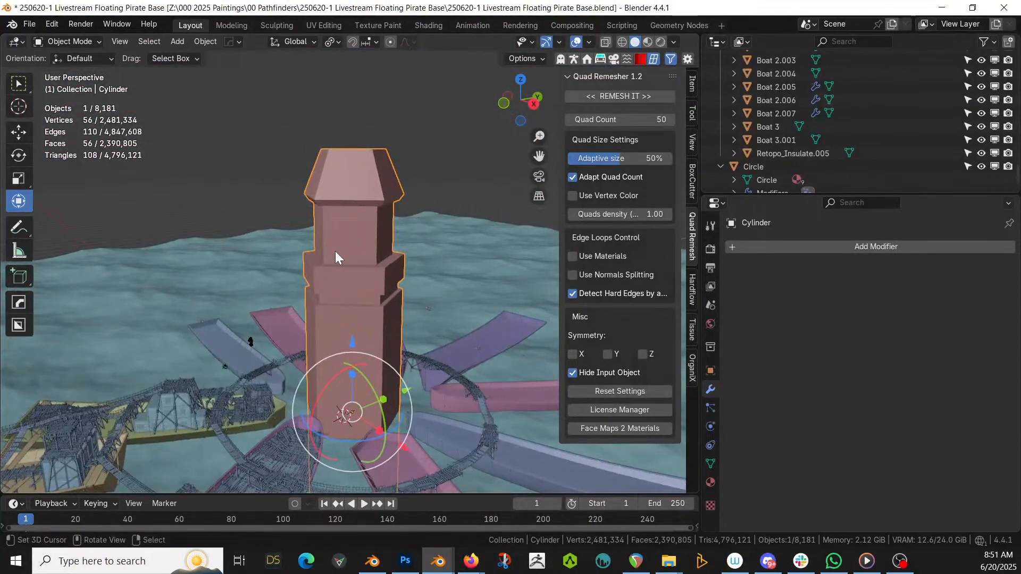
middle_drag(356, 259, 368, 250)
scroll(368, 266, up, 2)
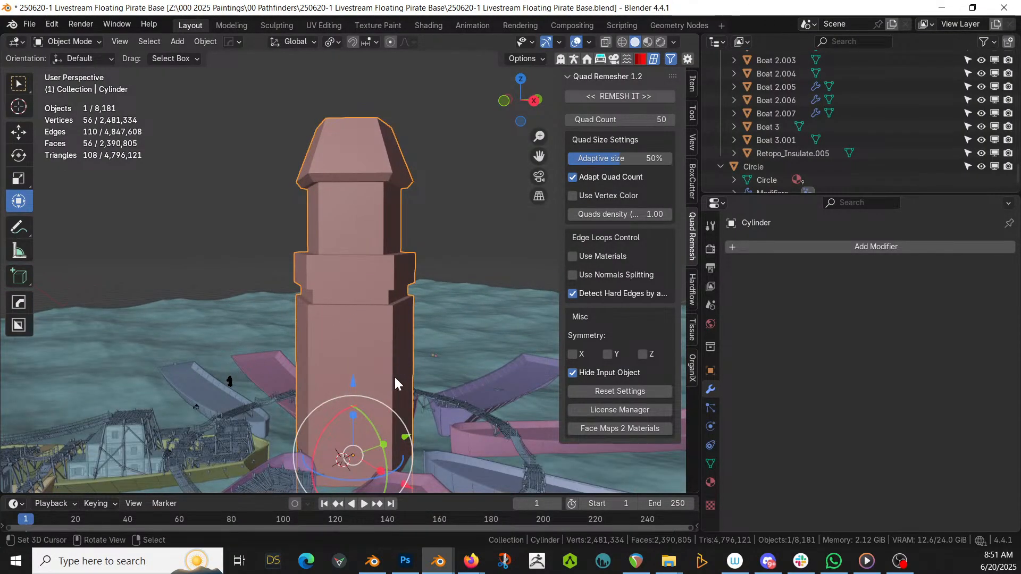
shift+middle_drag(394, 375, 403, 330)
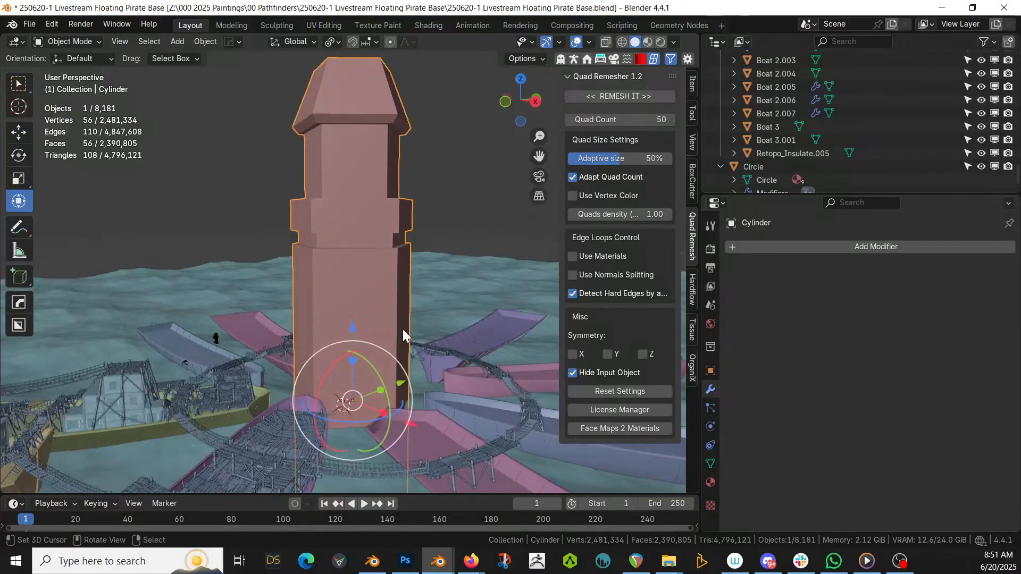
key(ctrl+z)
key(ctrl+z)
key(ctrl+z)
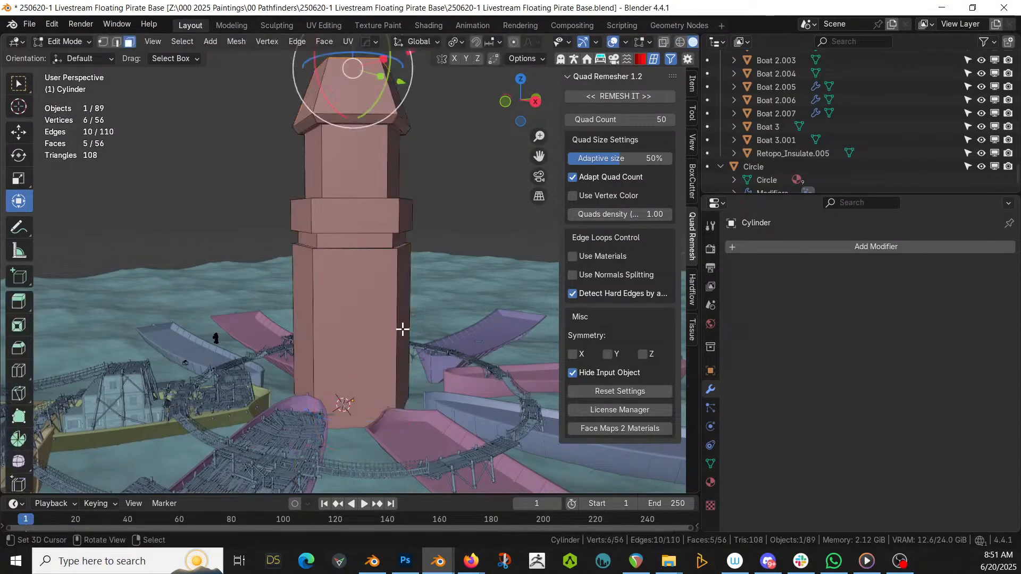
key(ctrl+shift+z)
key(ctrl+shift+z)
key(ctrl+shift+z)
key(ctrl+alt+x)
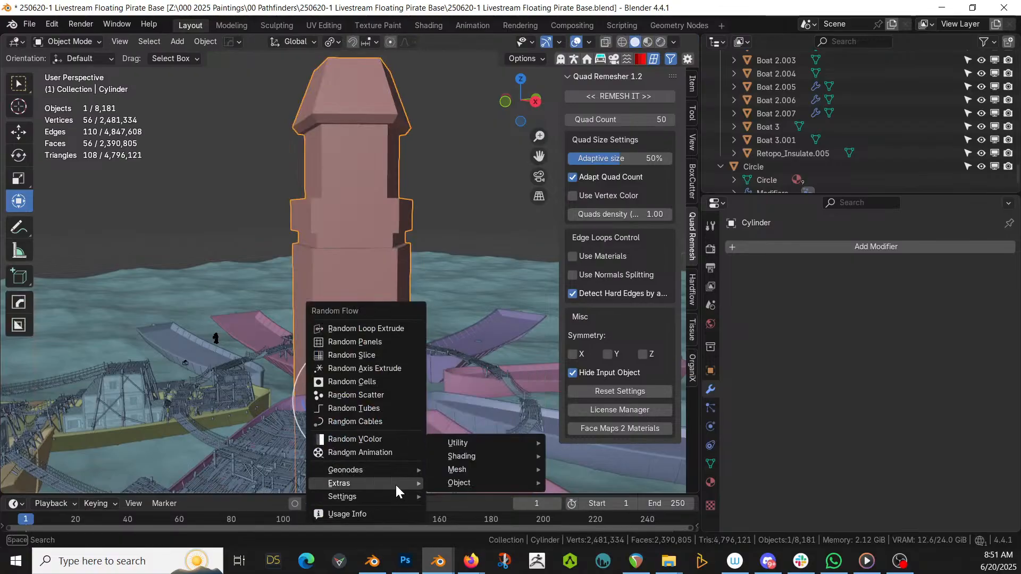
mouse_move(388, 497)
click(495, 396)
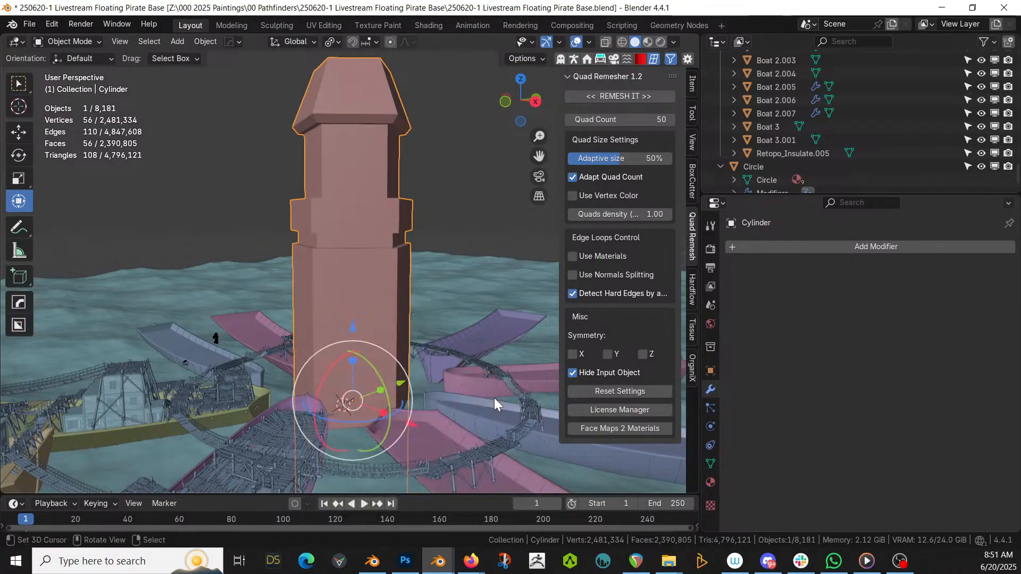
Run Random Flow's Plate Insets on the tower with a subdivision of 5 and a maximum depth of 2
key(shift+q)
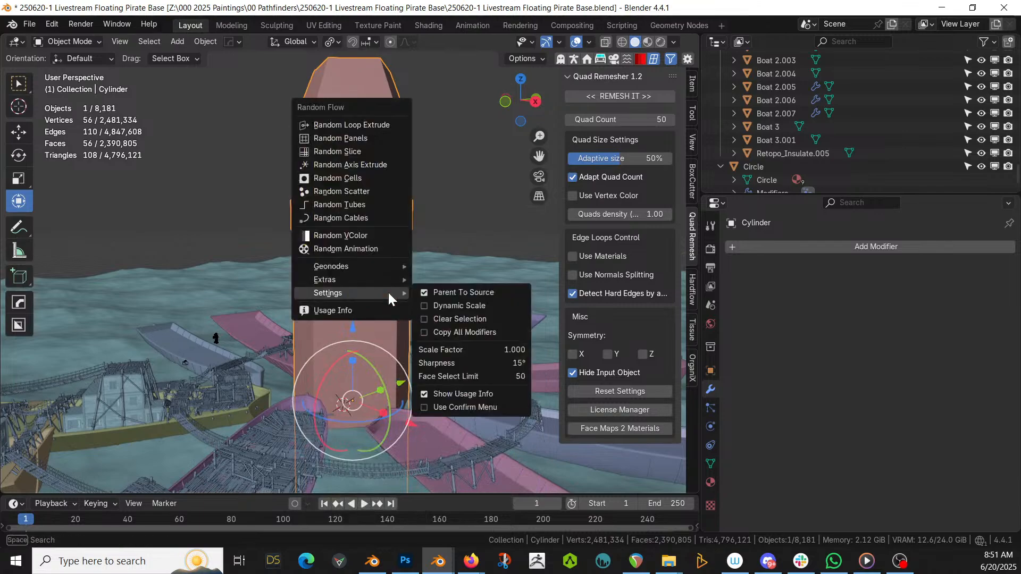
mouse_move(388, 276)
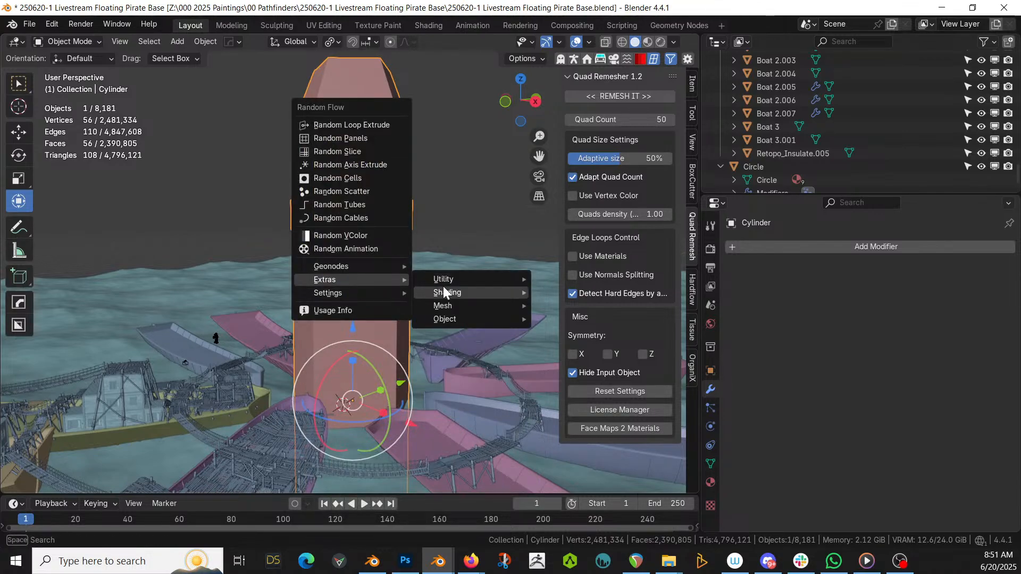
mouse_move(454, 278)
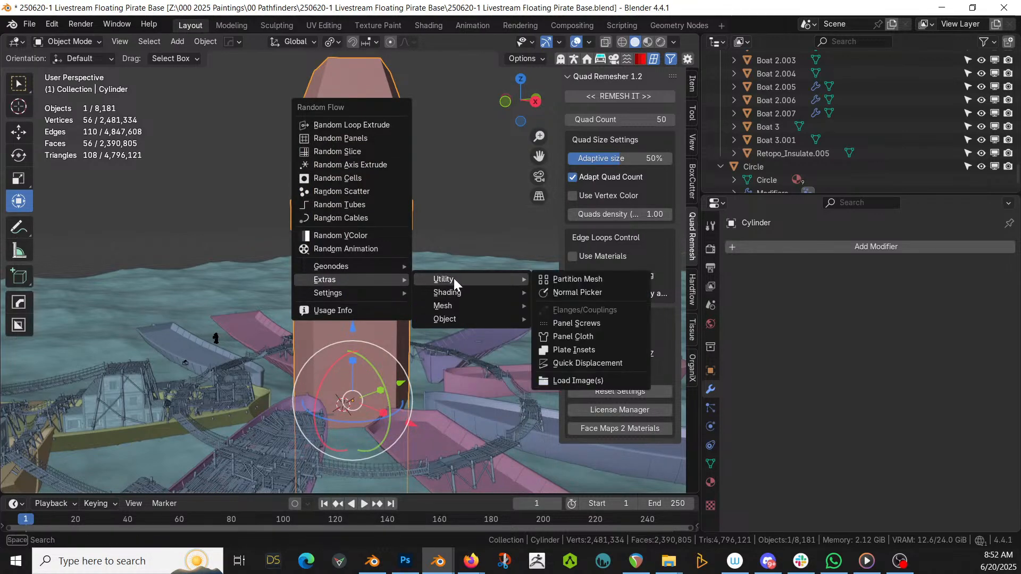
click(562, 350)
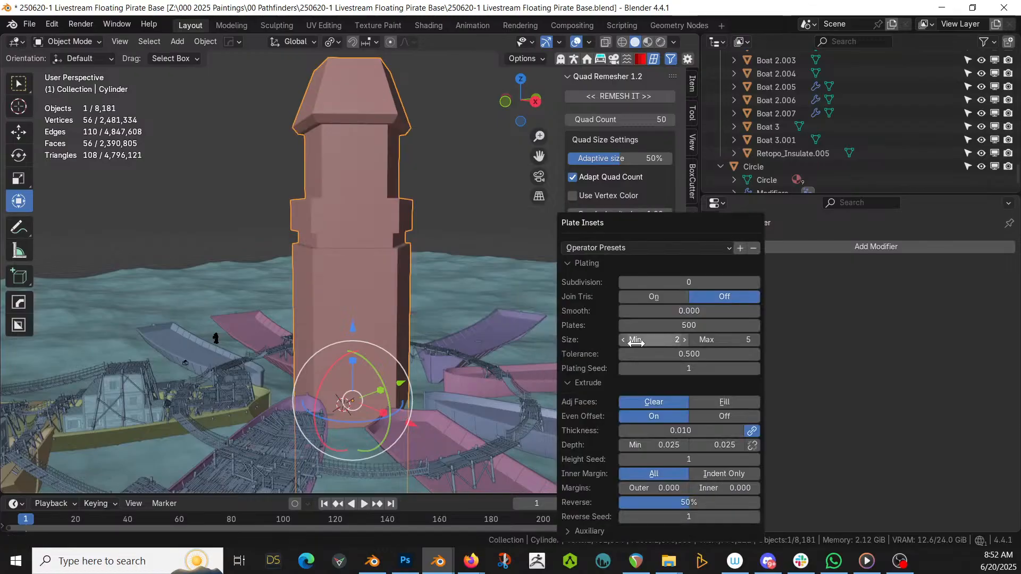
click(680, 283)
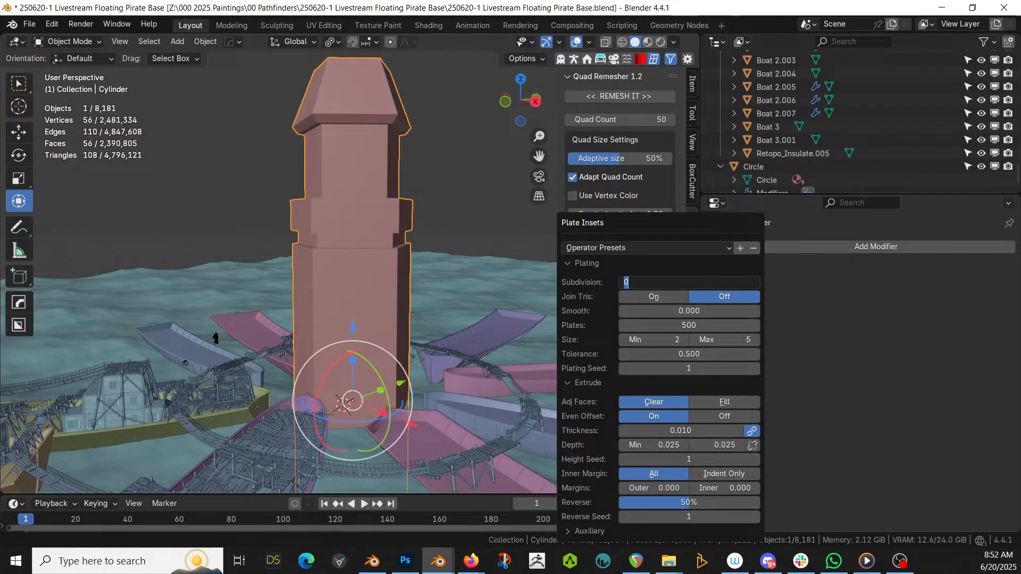
key(Return)
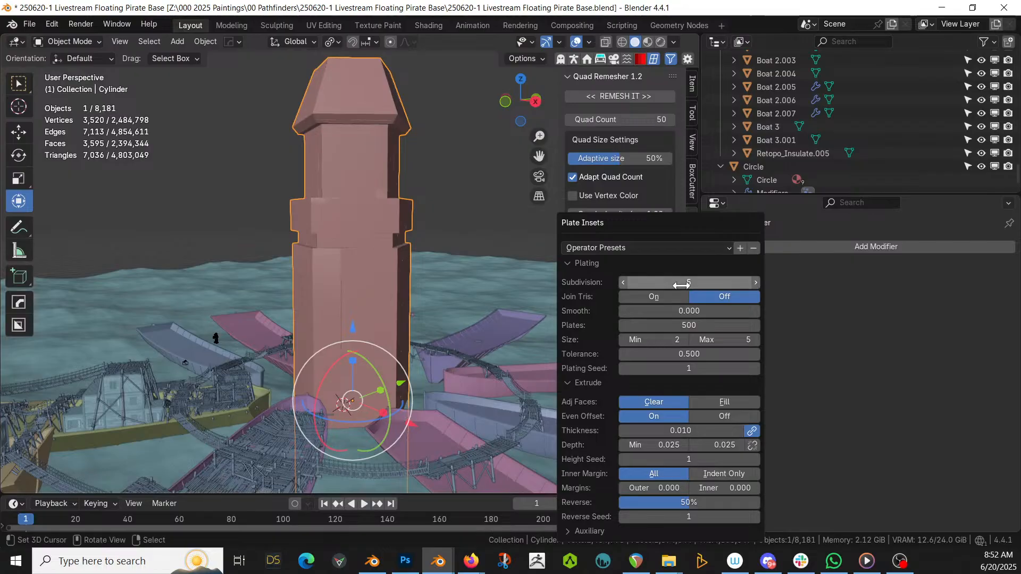
click(724, 445)
text(2)
key(Return)
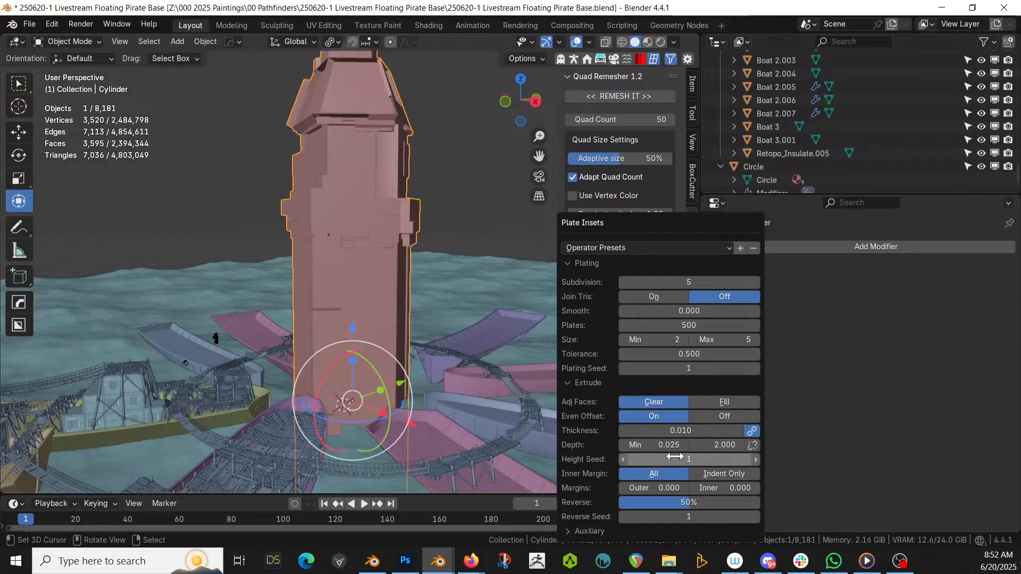
Try an inner margin of 0.1 for the tower's plates
click(733, 488)
text(.1)
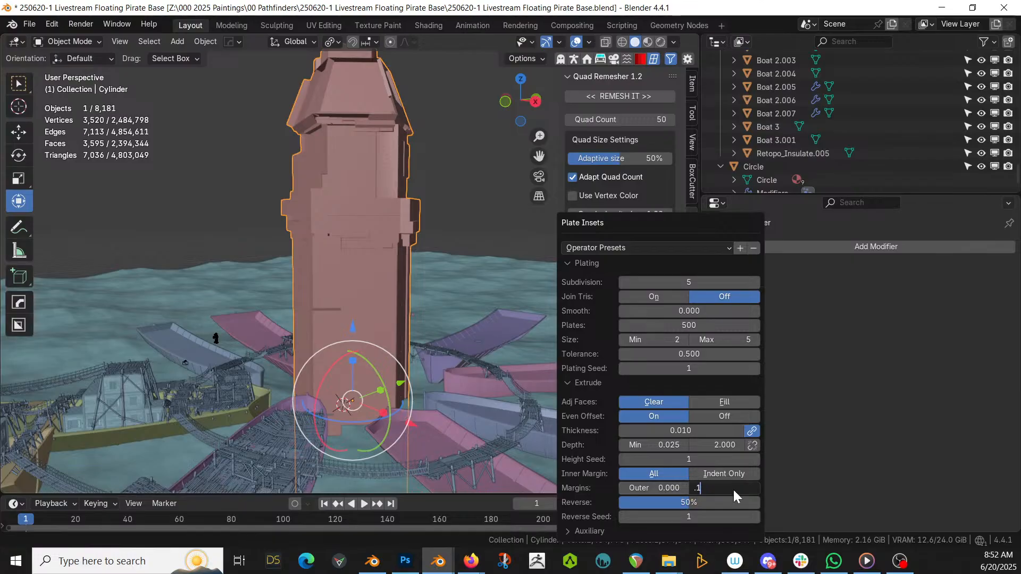
key(Return)
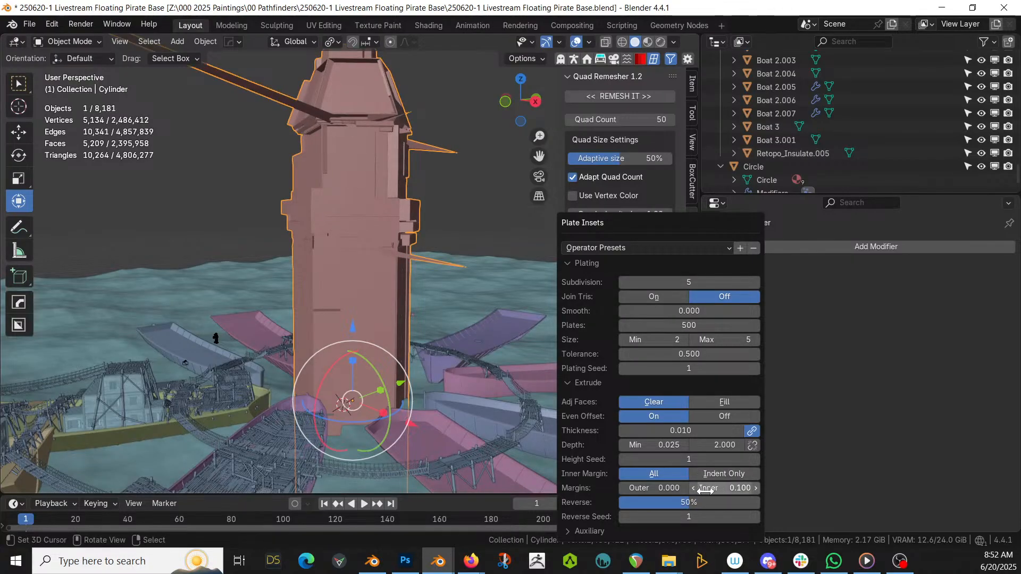
Set the plates' outer margin to 0.1 and inner margin to 0, and save the file
click(649, 488)
key(BackSpace)
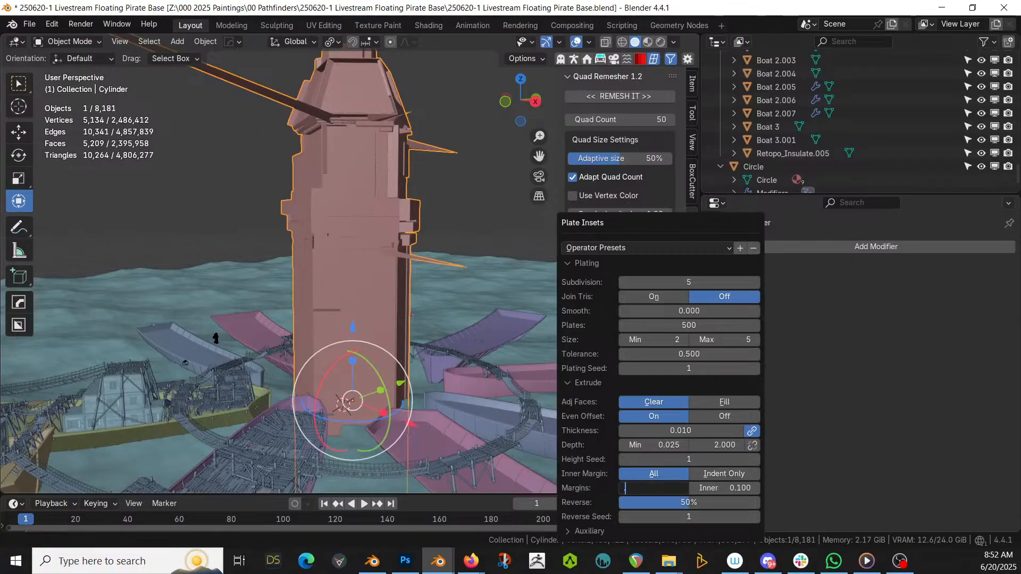
text(.1)
key(Return)
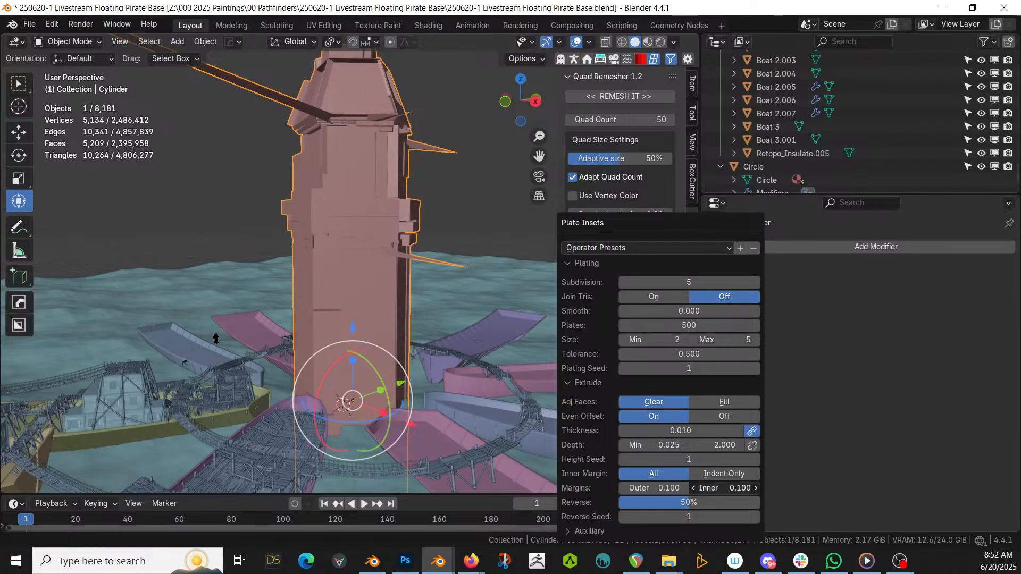
click(725, 488)
text(0)
key(Return)
middle_drag(413, 228, 297, 223)
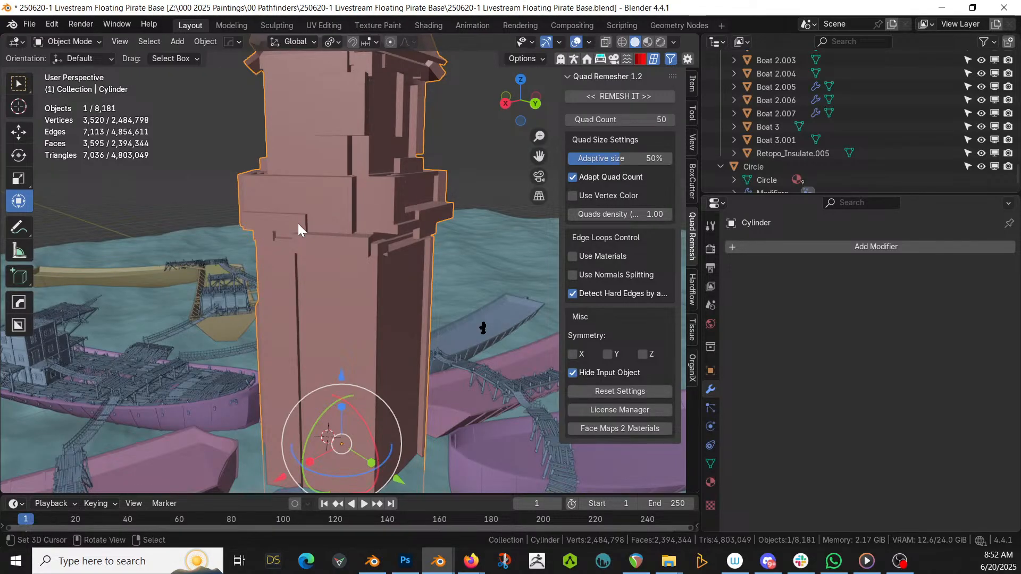
middle_drag(310, 248, 398, 304)
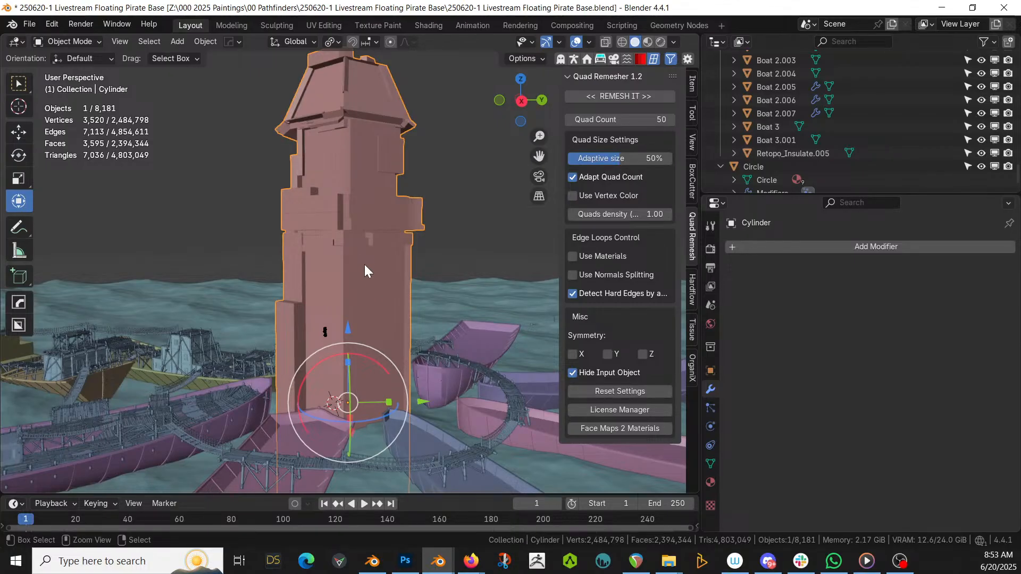
key(ctrl+s)
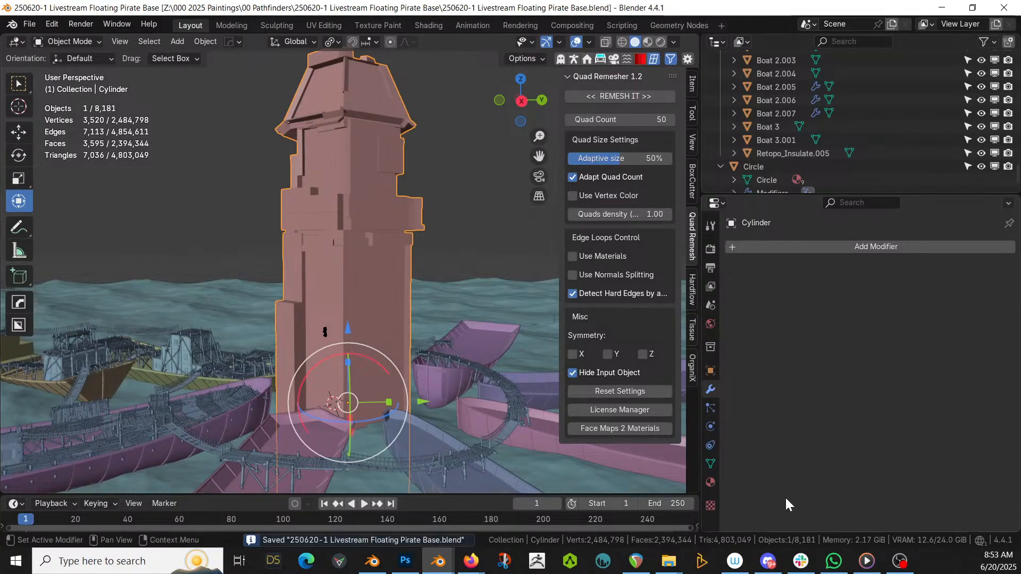
Add the Volume Merge geometry-nodes modifier to the plated tower
click(836, 249)
mouse_move(836, 249)
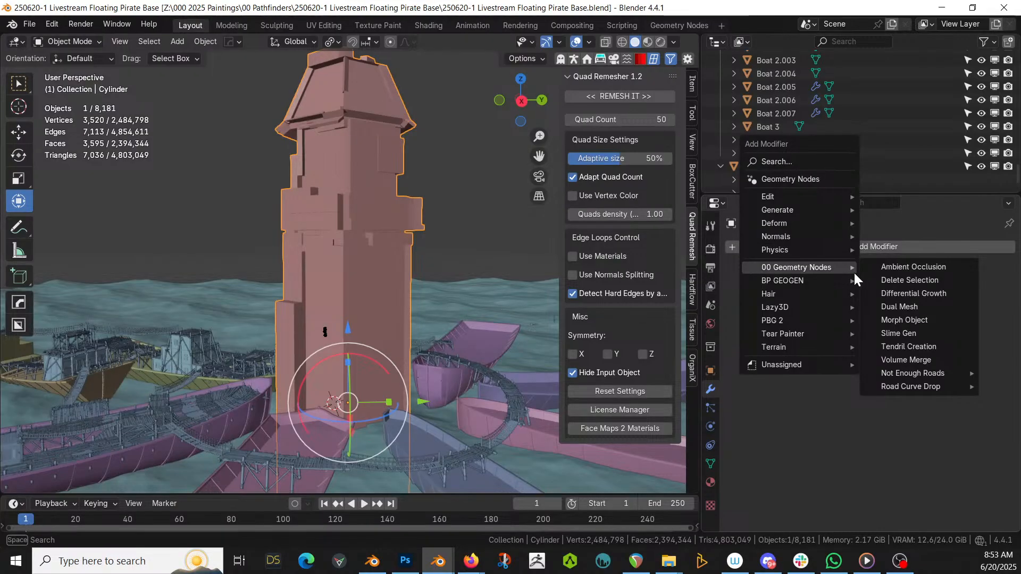
click(927, 360)
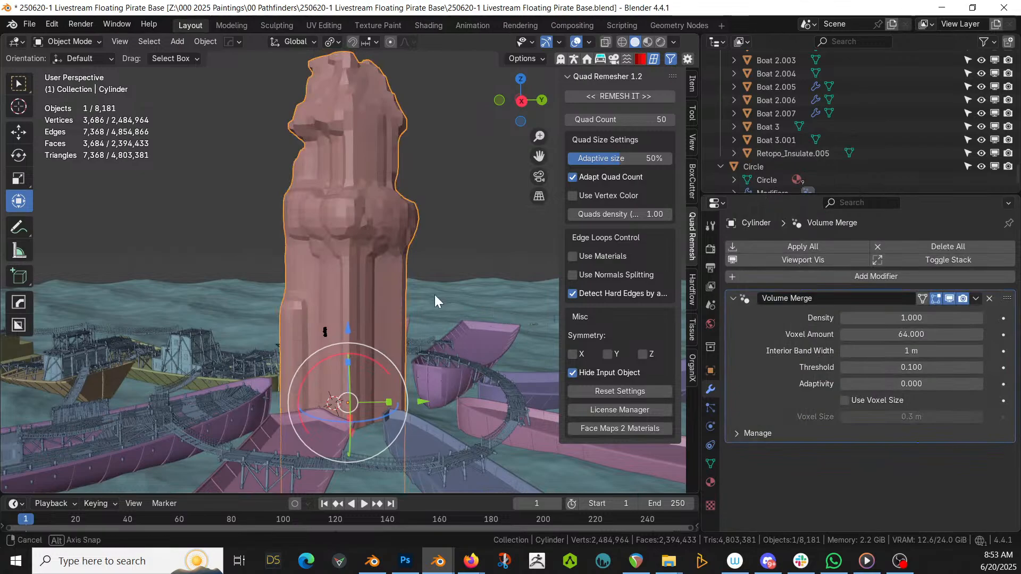
middle_drag(435, 295, 544, 377)
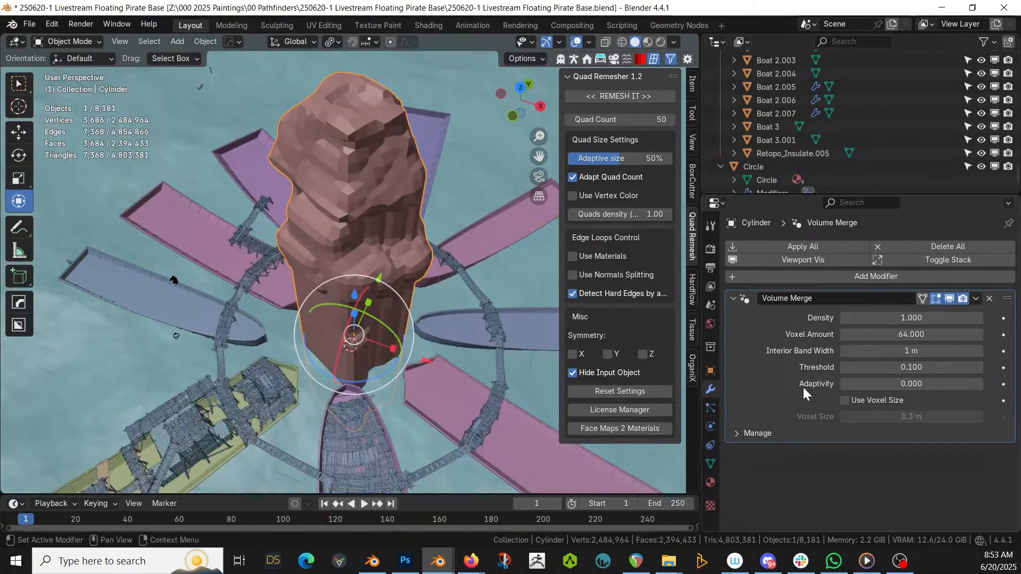
middle_drag(493, 298, 280, 193)
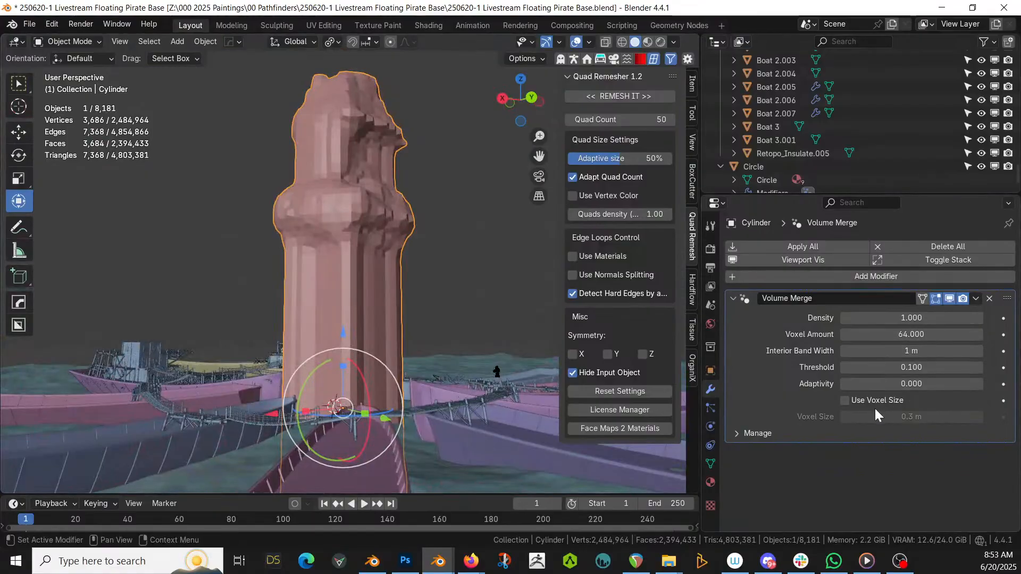
Try a Volume Merge voxel amount of 128 on the tower, and set it back to 64
click(911, 335)
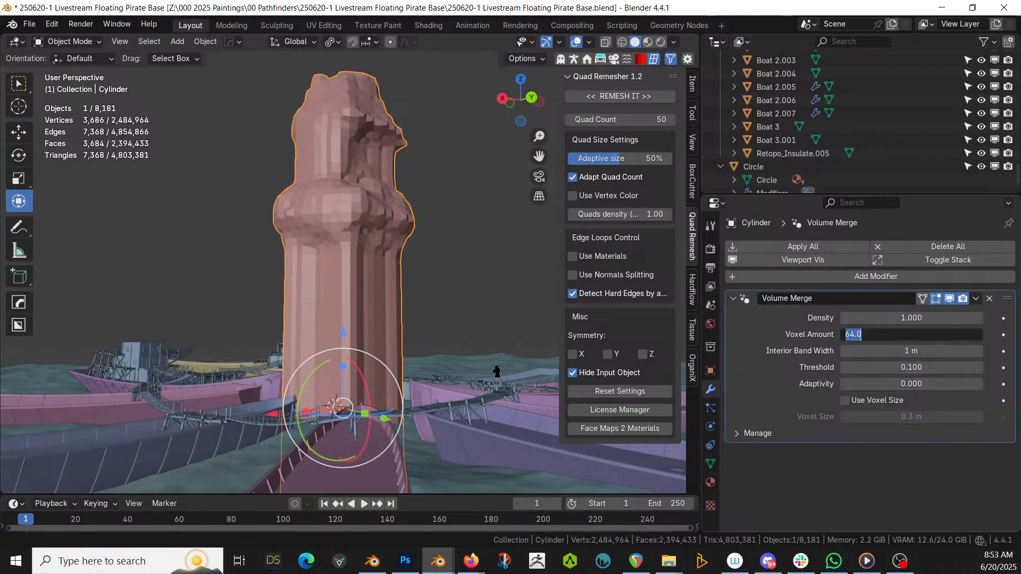
key(Return)
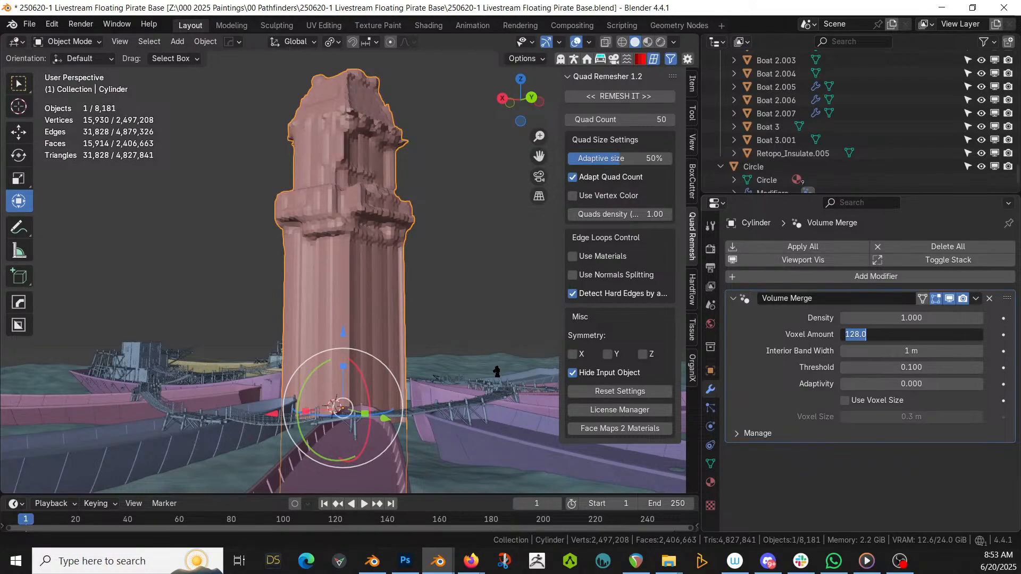
text(64)
key(Return)
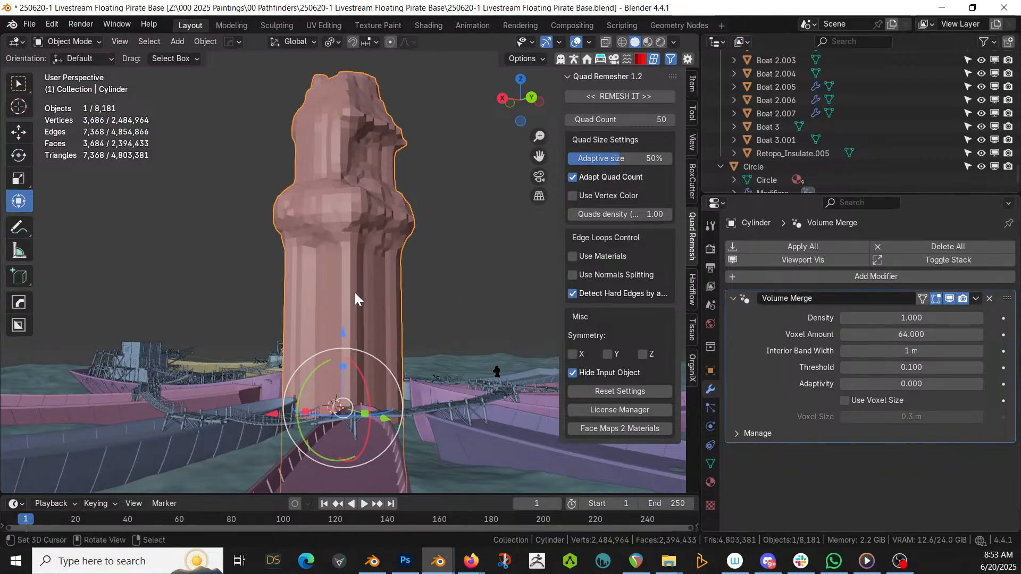
Set the Volume Merge threshold to 0.17 and density to 0.86, and apply the modifier to the tower
middle_drag(355, 293, 532, 393)
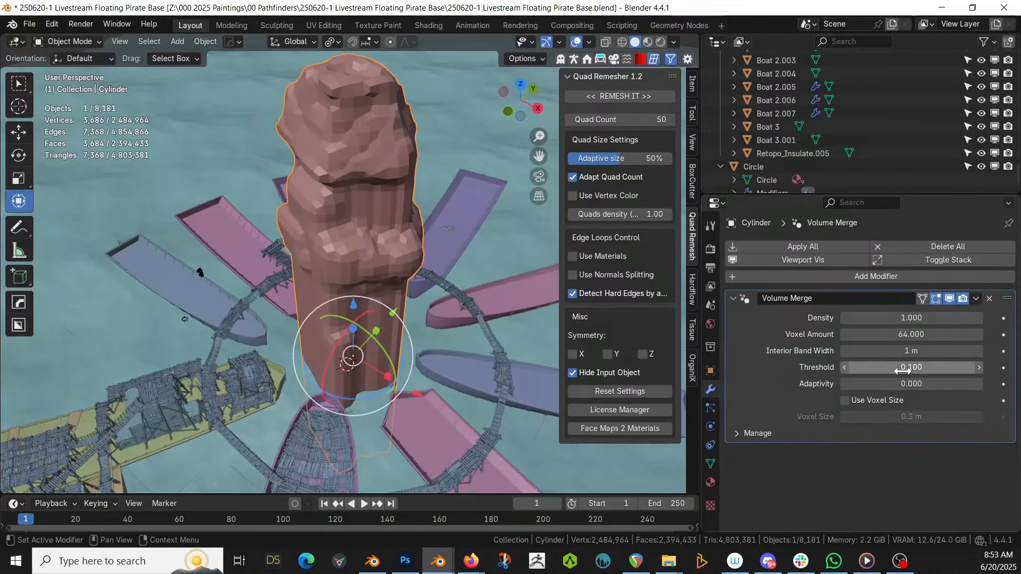
drag(905, 364, 957, 364)
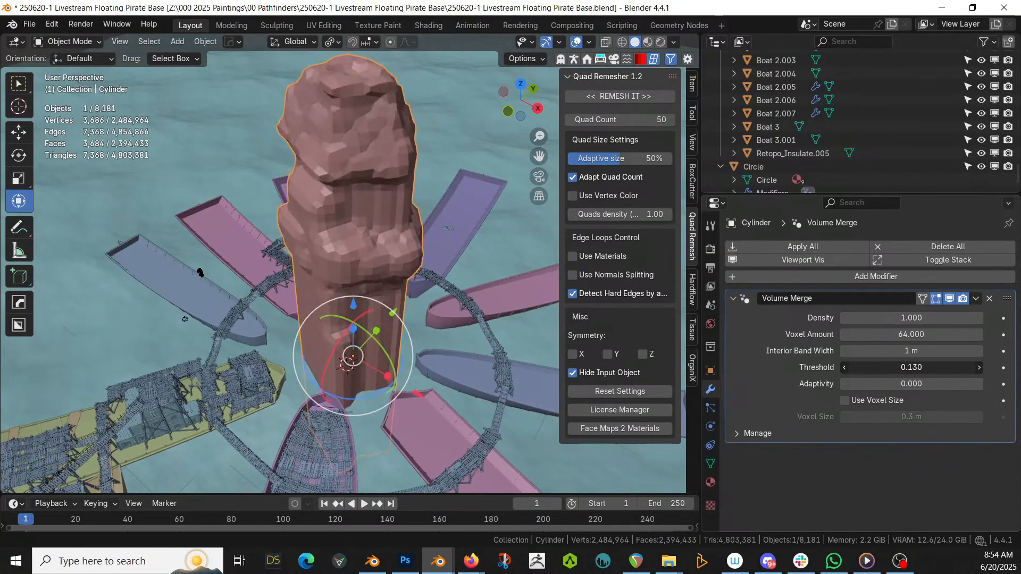
key(Escape)
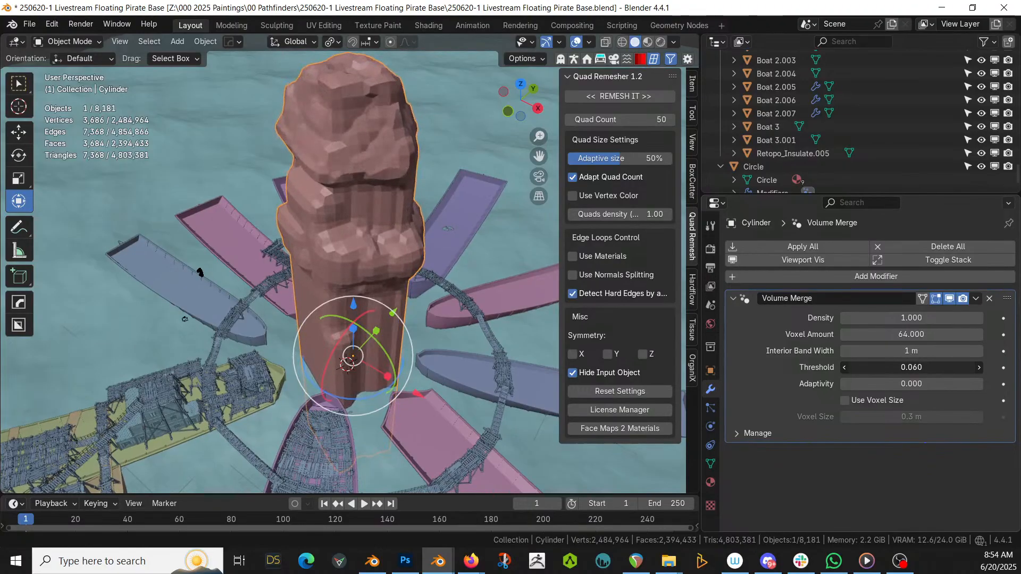
drag(906, 366, 935, 367)
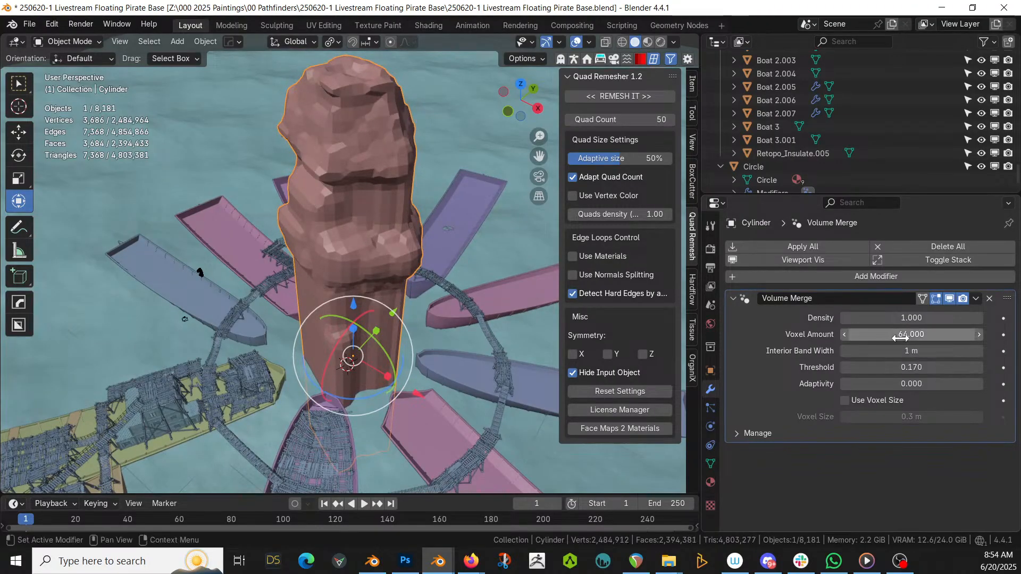
mouse_move(922, 318)
mouse_down()
mouse_move(896, 318)
mouse_move(965, 318)
mouse_move(901, 318)
mouse_up()
middle_drag(359, 287, 383, 230)
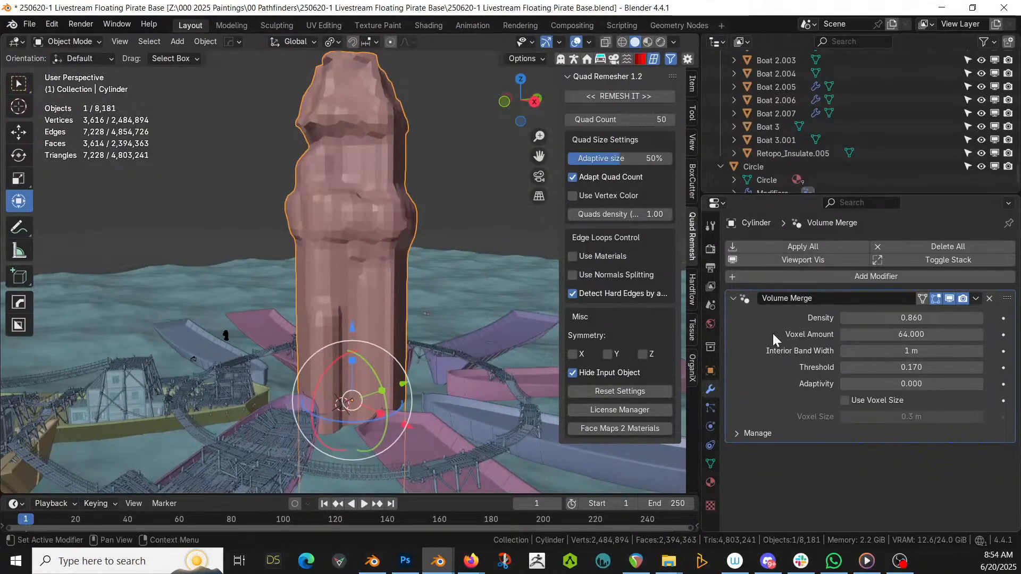
key(ctrl+a)
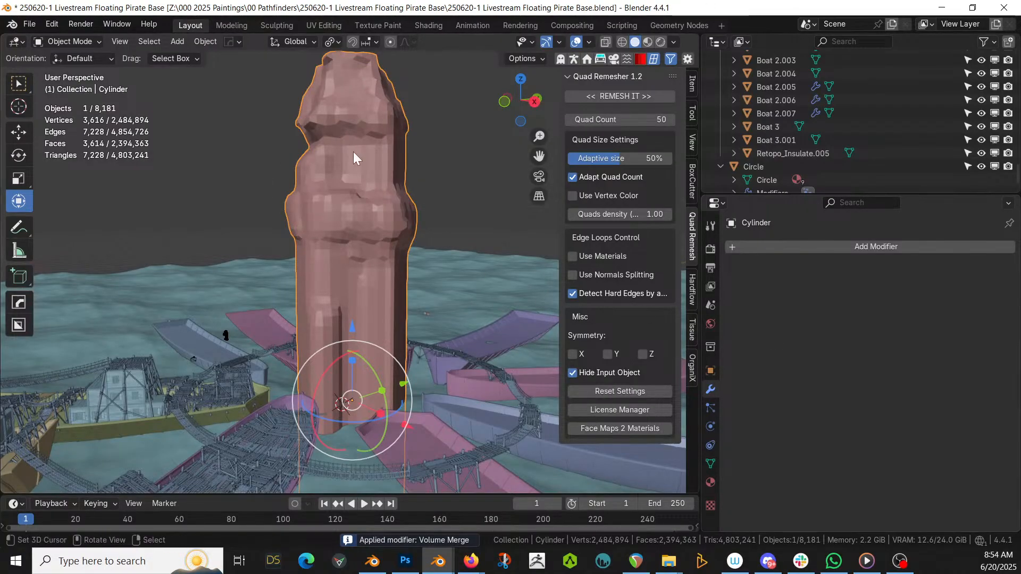
Add the Differential Growth geometry-nodes modifier to the tower and set its voxel size to 0.1 m
middle_drag(353, 151, 375, 346)
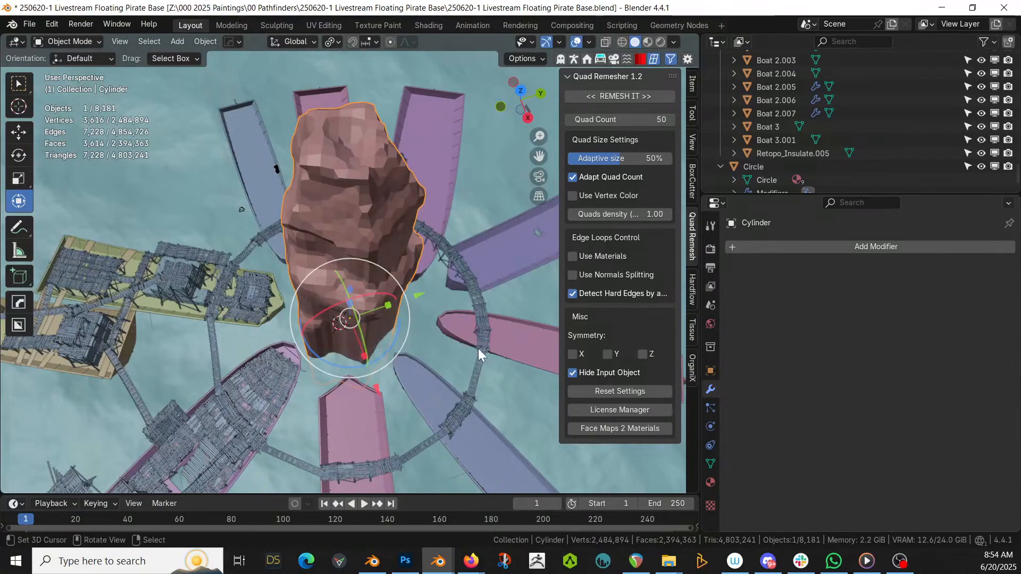
click(838, 247)
mouse_move(838, 251)
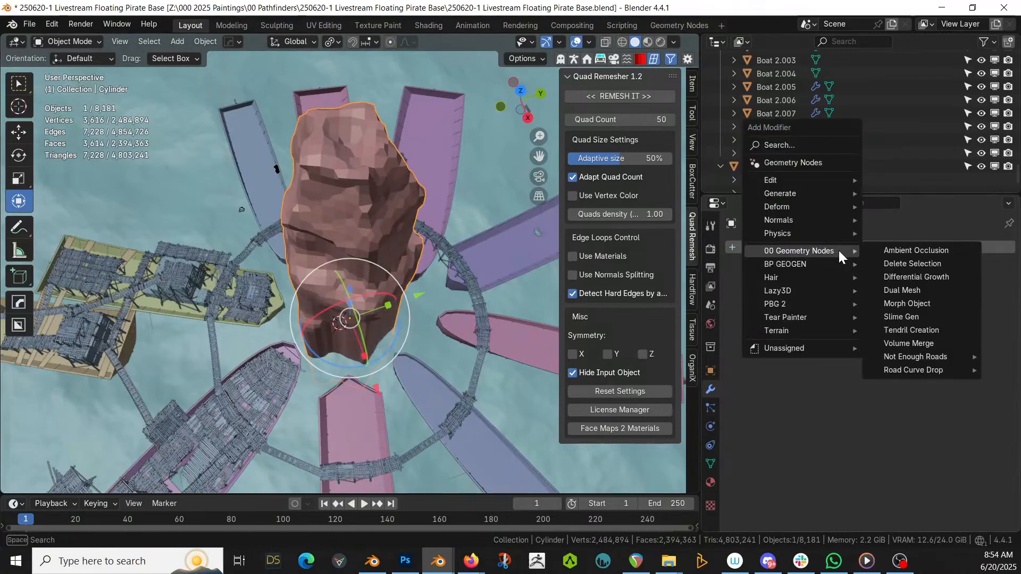
click(924, 278)
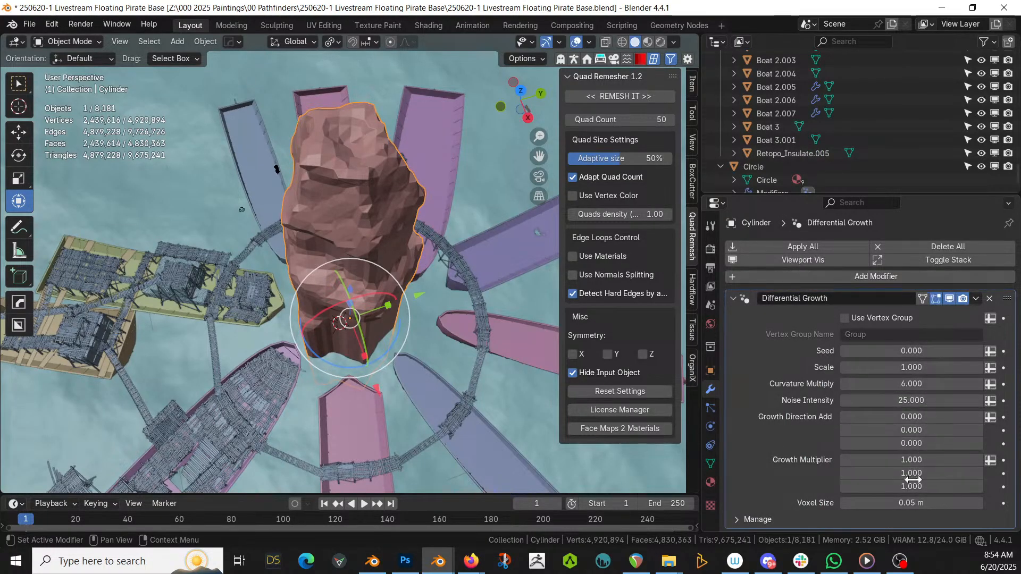
click(904, 503)
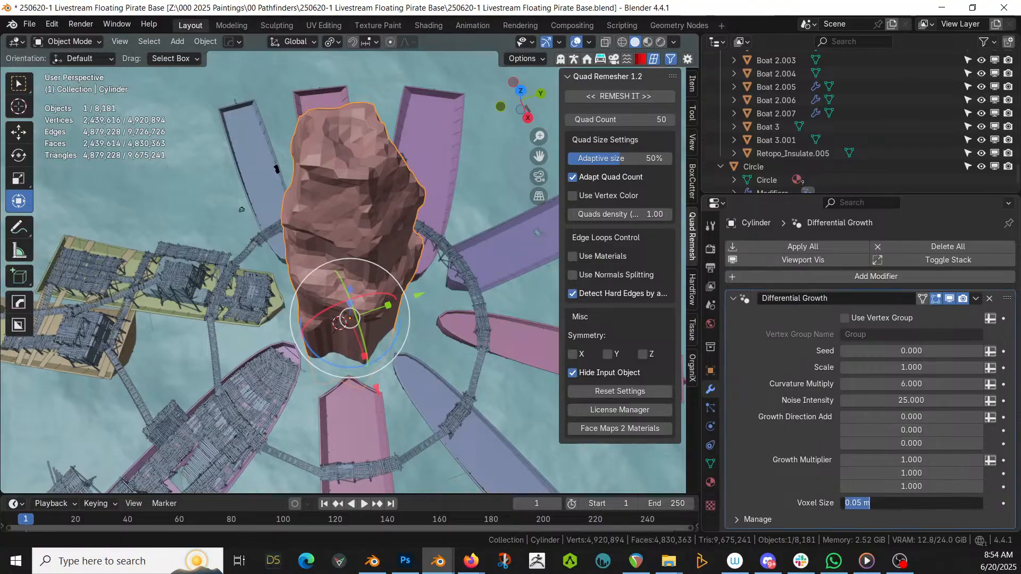
text(.1)
key(Return)
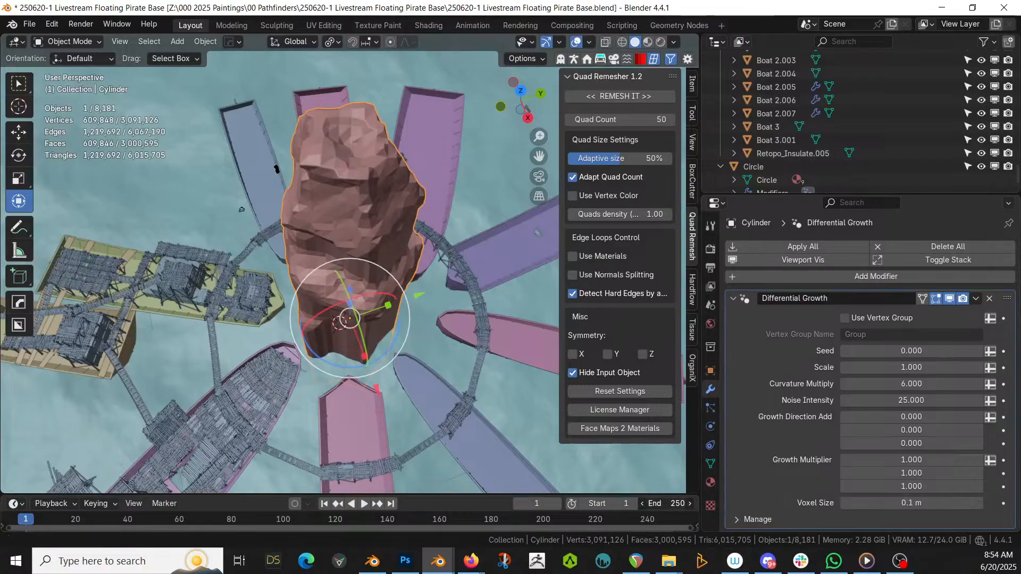
Set the timeline's end frame to 10, and test-play the tower's growth from the first frame
key(Return)
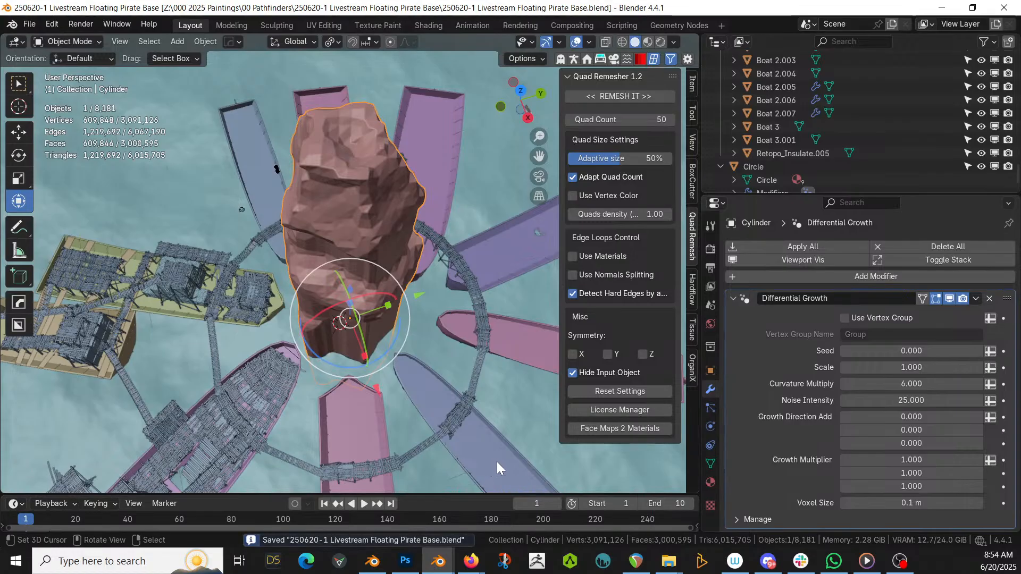
middle_drag(395, 429, 403, 359)
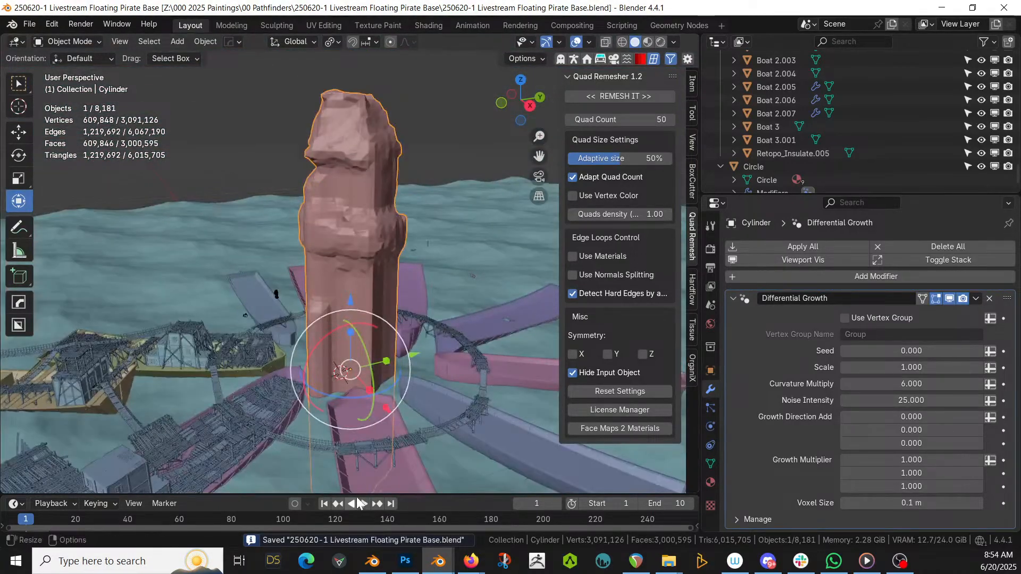
click(325, 506)
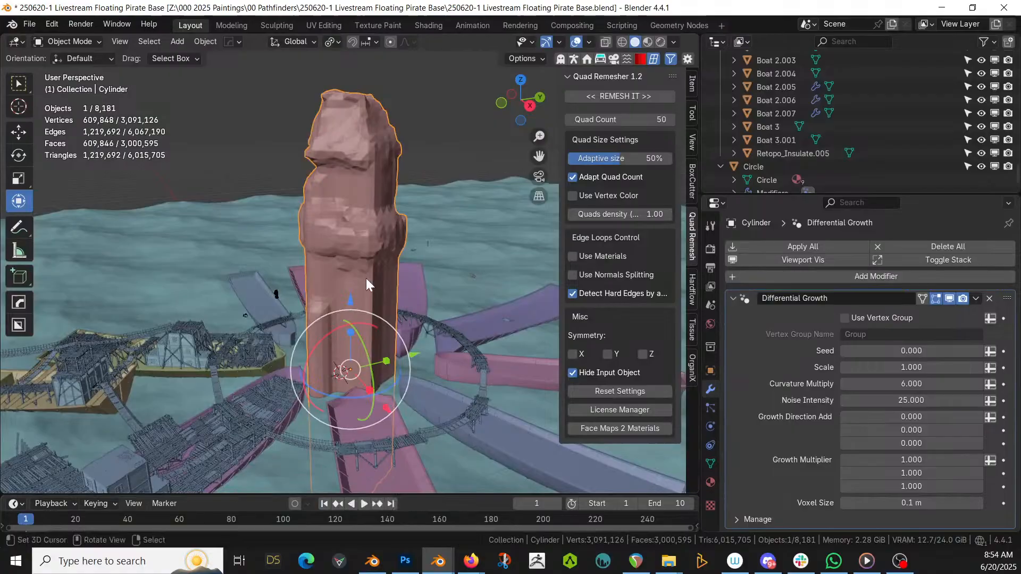
click(364, 503)
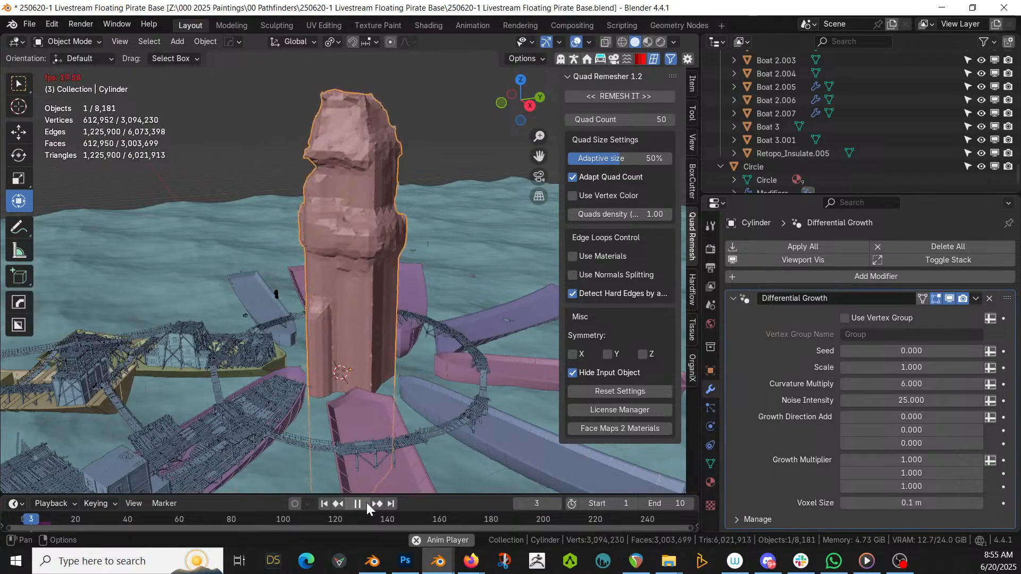
click(365, 503)
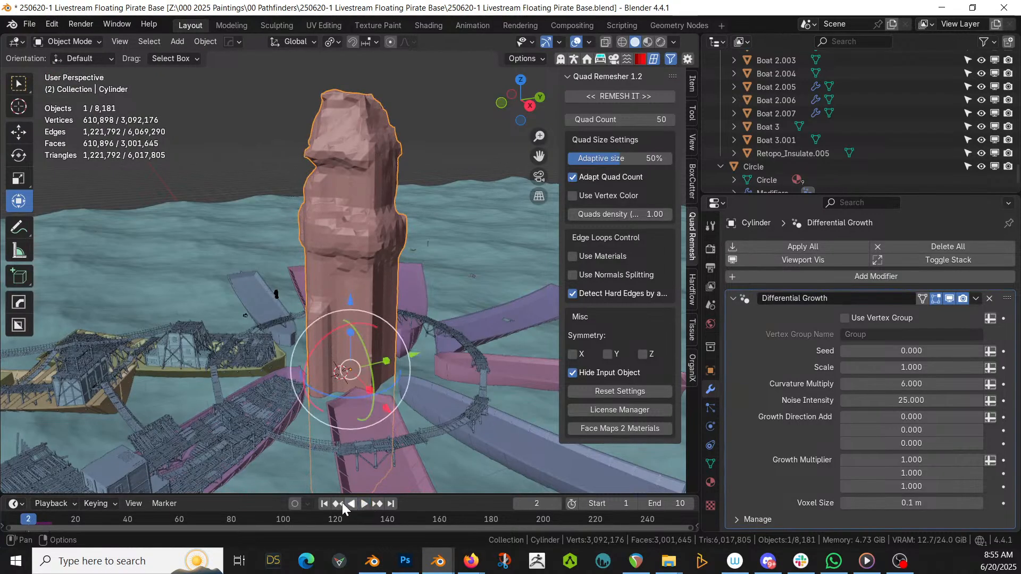
Try Differential Growth voxel sizes of 1 m and 0.5 m, set 0.25 m, and test-play the growth
click(912, 503)
key(Return)
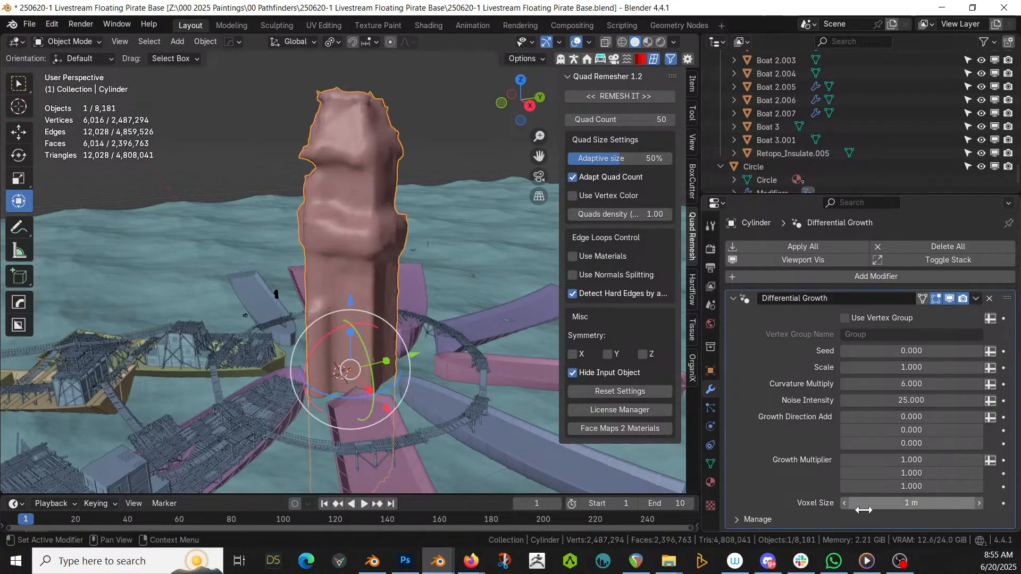
click(911, 503)
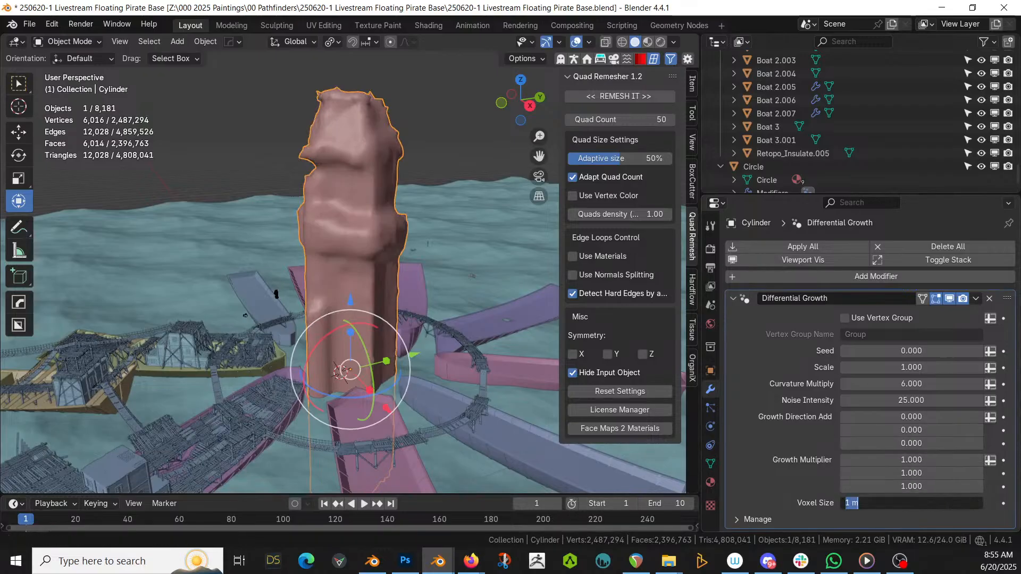
text(0.5)
key(Return)
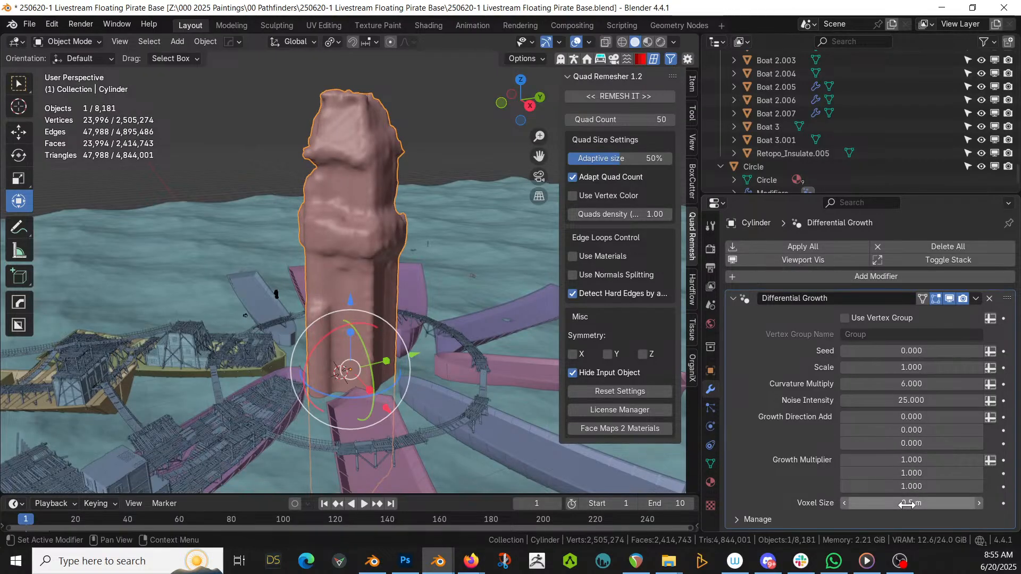
key(Return)
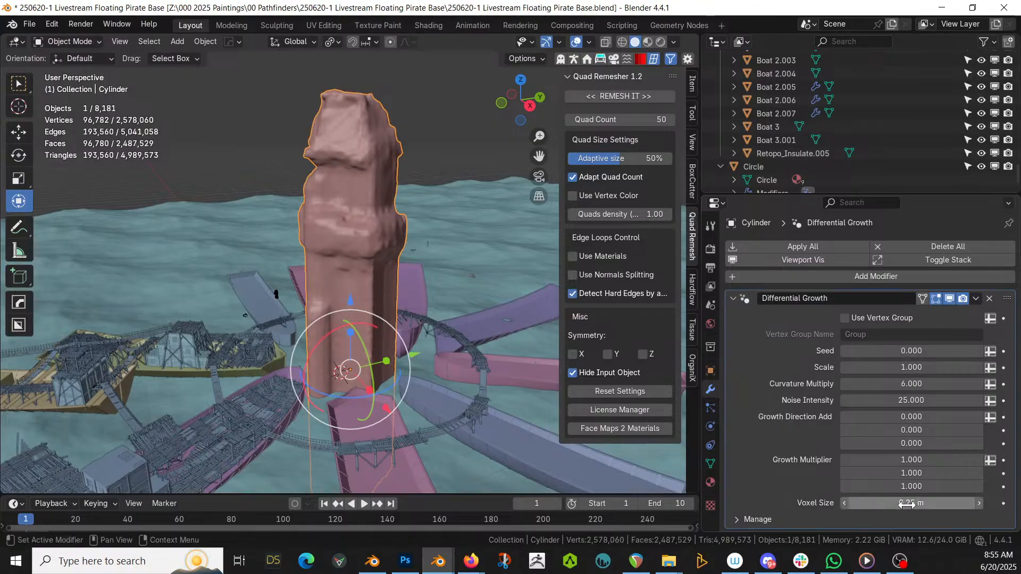
click(365, 504)
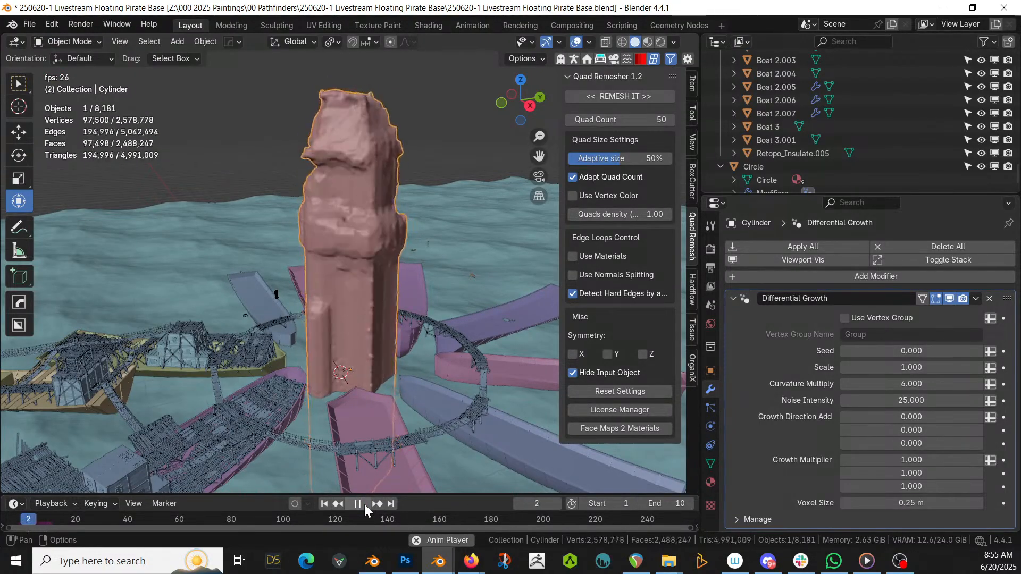
key(Escape)
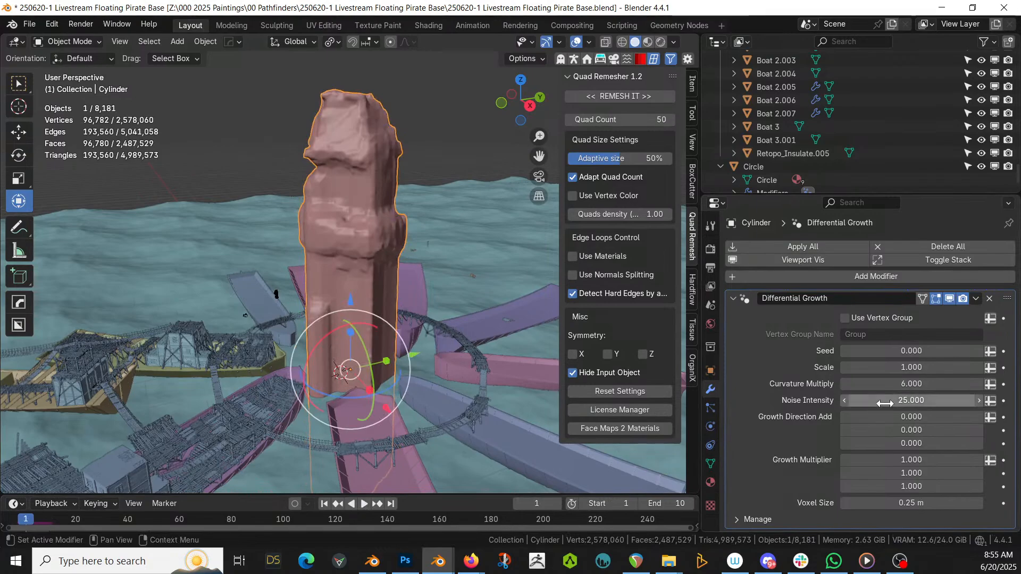
Set the Differential Growth noise intensity to 5 and scale to 0.1, and test-play the growth
click(895, 400)
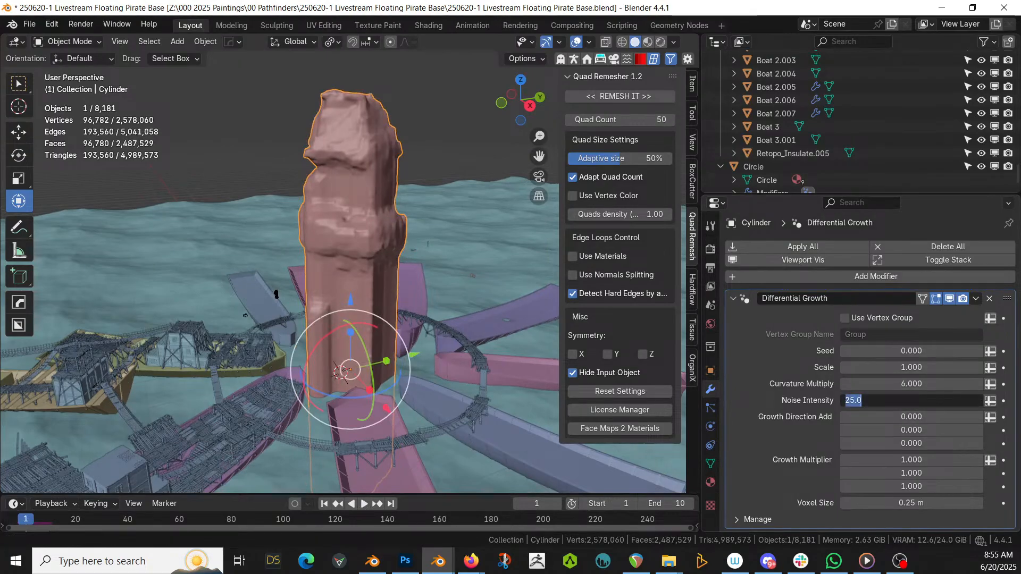
key(Return)
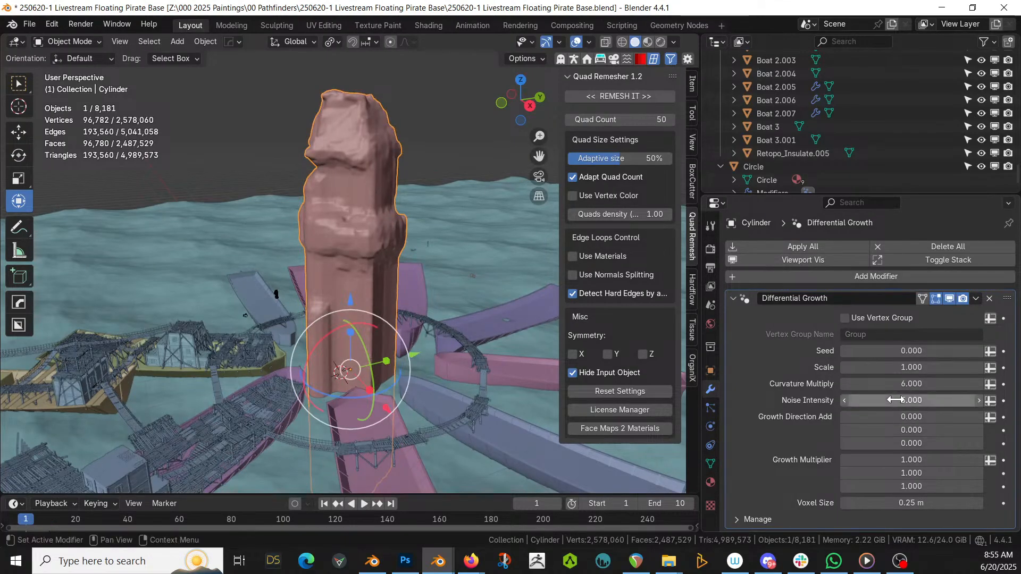
click(910, 367)
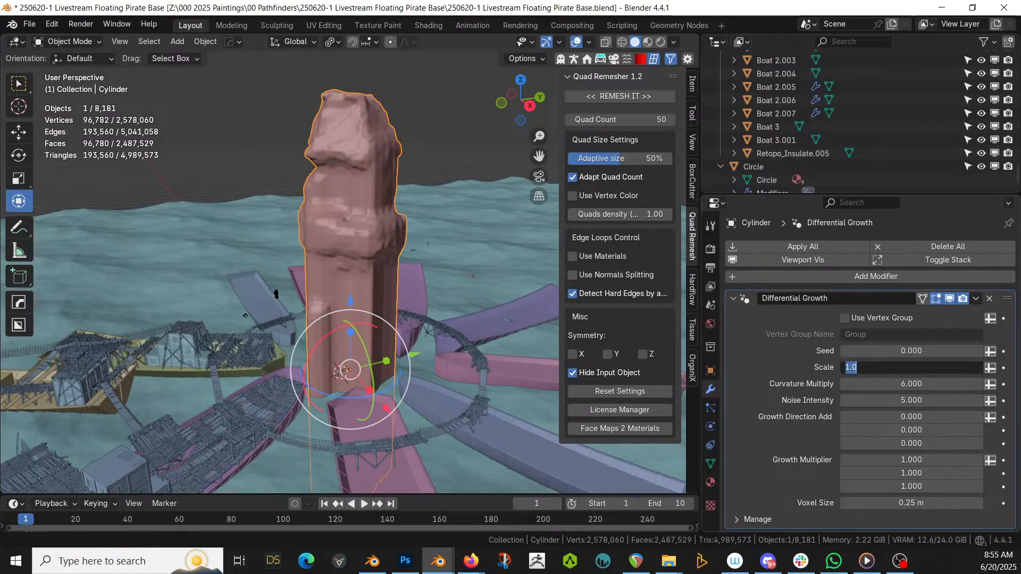
key(Return)
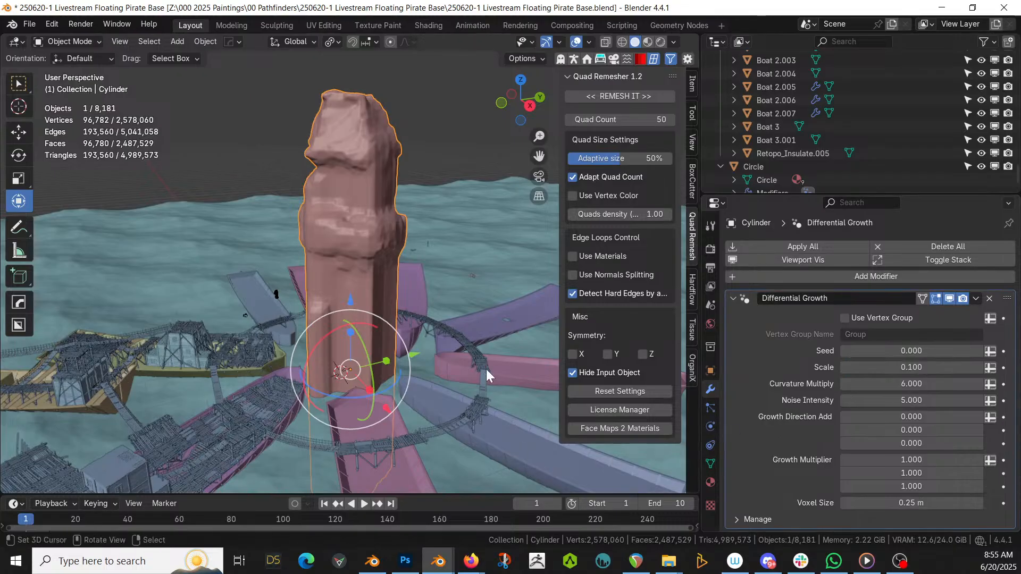
key(ctrl+s)
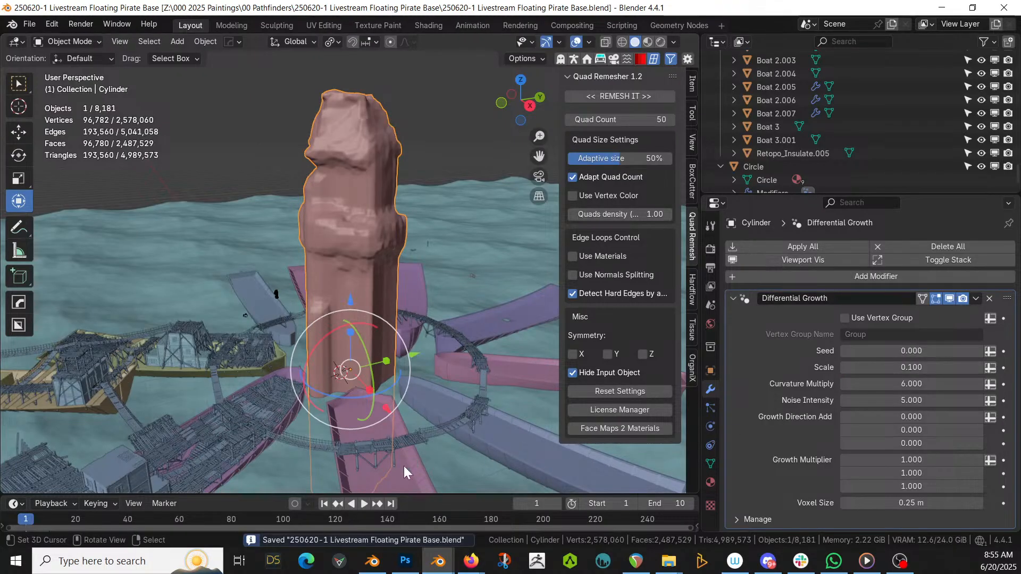
click(365, 504)
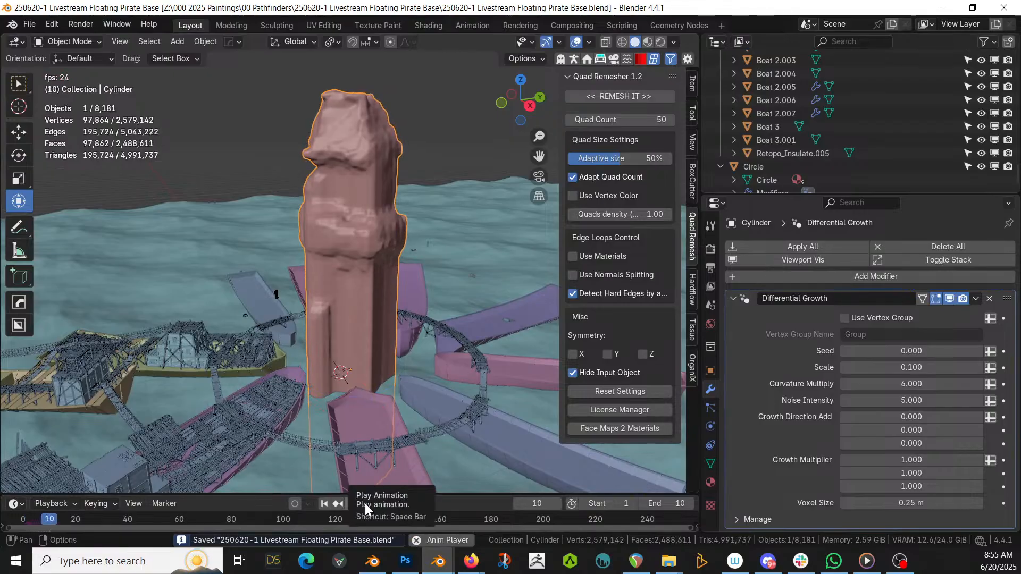
key(space)
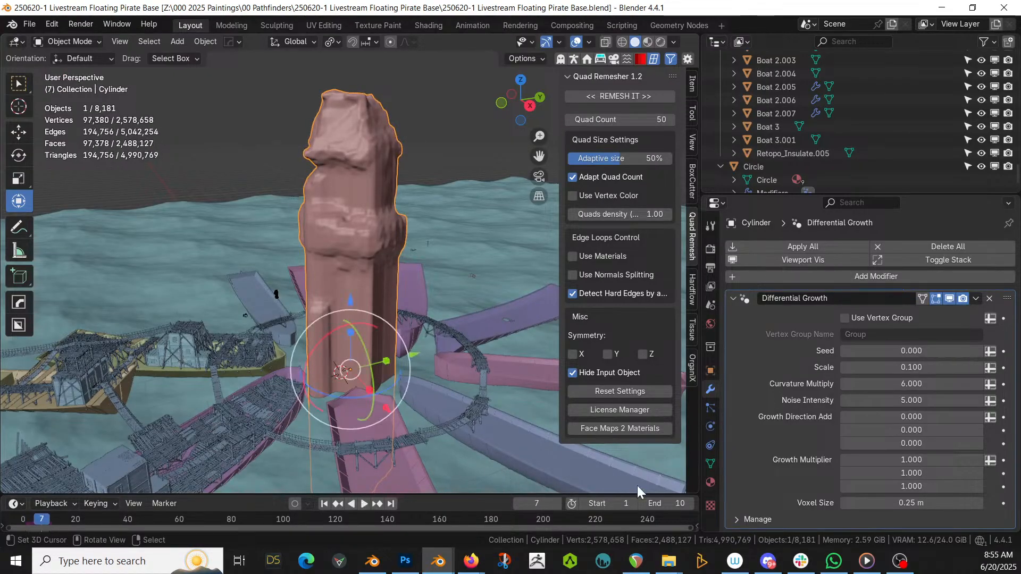
Set the timeline's end frame to 250 and save the file
click(646, 503)
text(250)
key(Return)
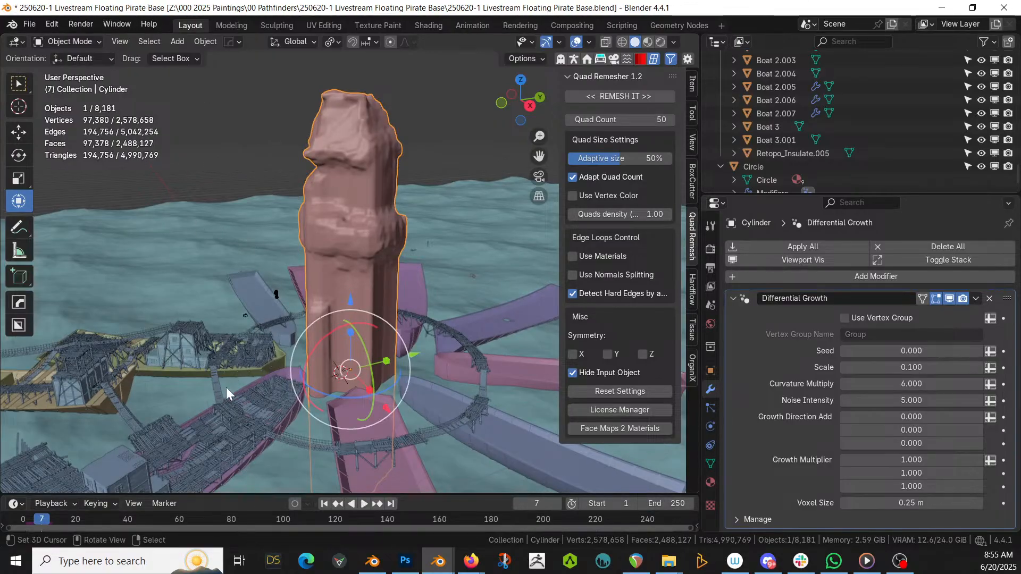
key(ctrl+s)
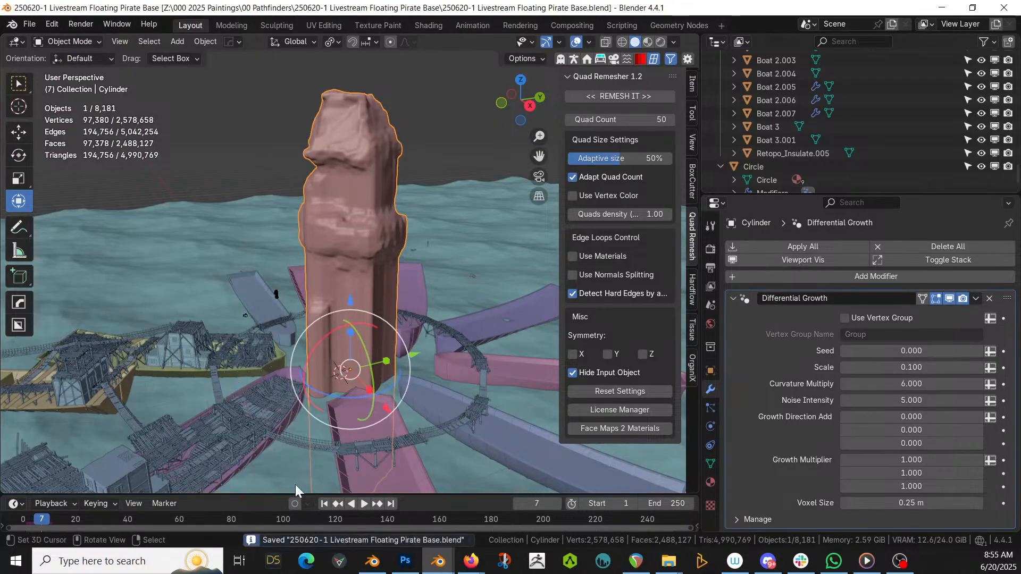
Run the tower's growth from the first frame, stop it at frame 76, and save the file
click(323, 505)
key(space)
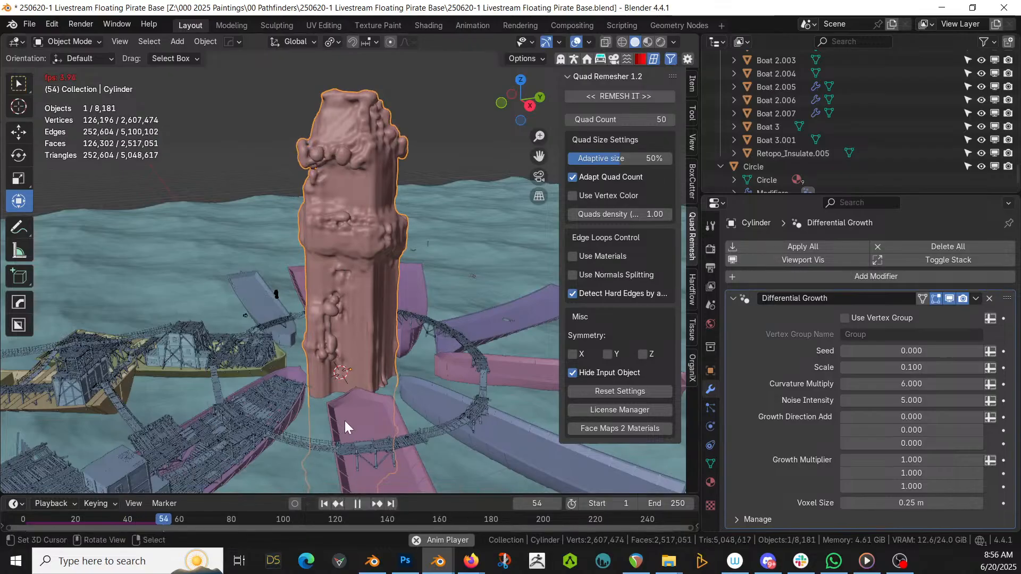
click(358, 504)
middle_drag(476, 314, 409, 294)
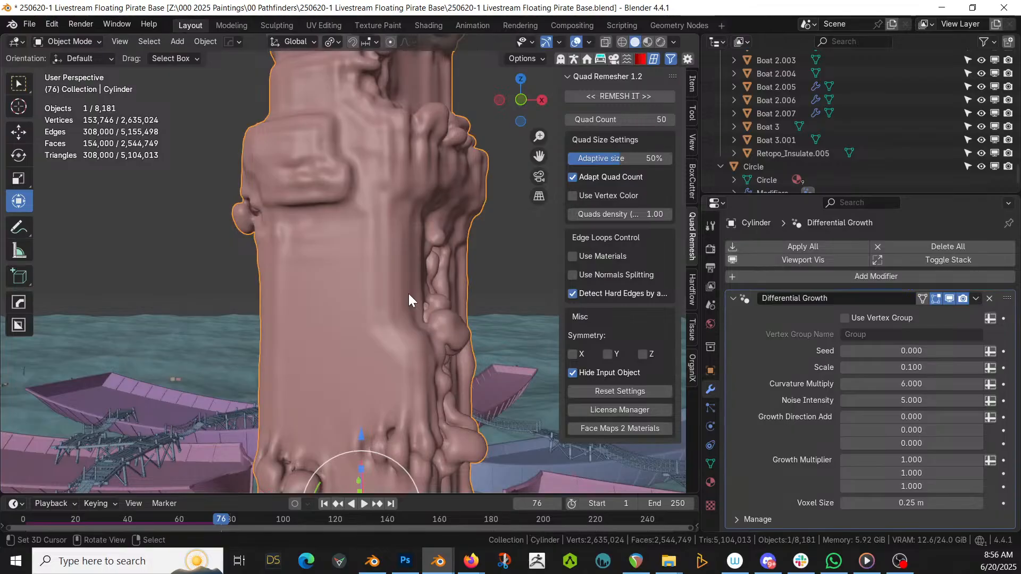
scroll(346, 360, down, 4)
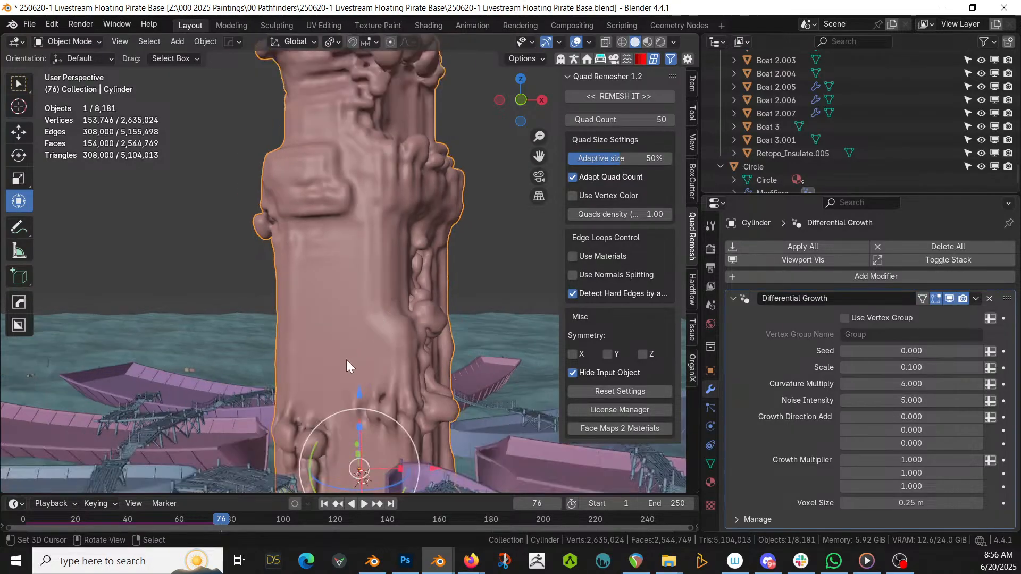
scroll(345, 375, up, 3)
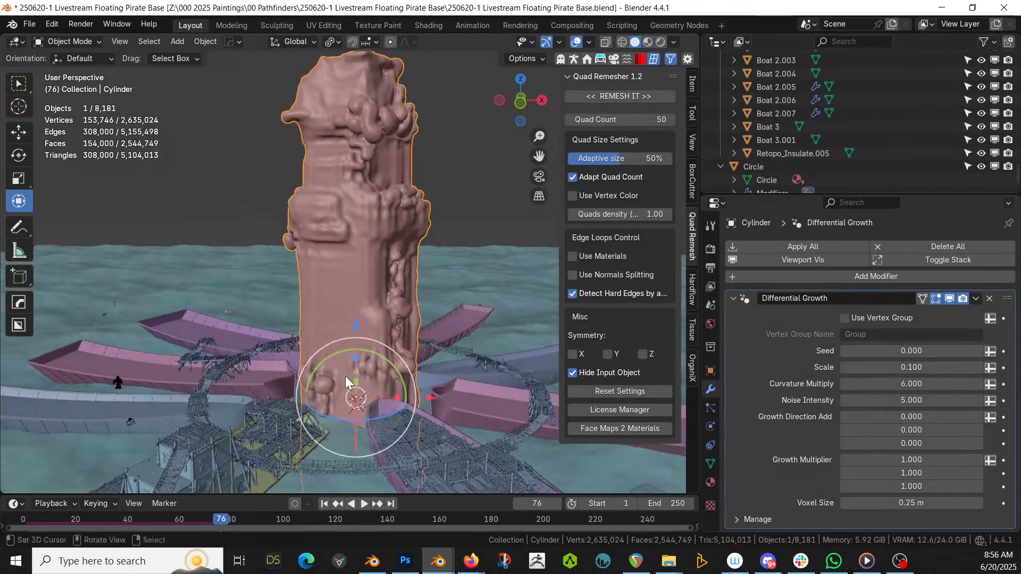
scroll(346, 376, up, 2)
mouse_move(346, 376)
middle_down()
mouse_move(324, 410)
mouse_move(362, 367)
mouse_move(352, 377)
middle_up()
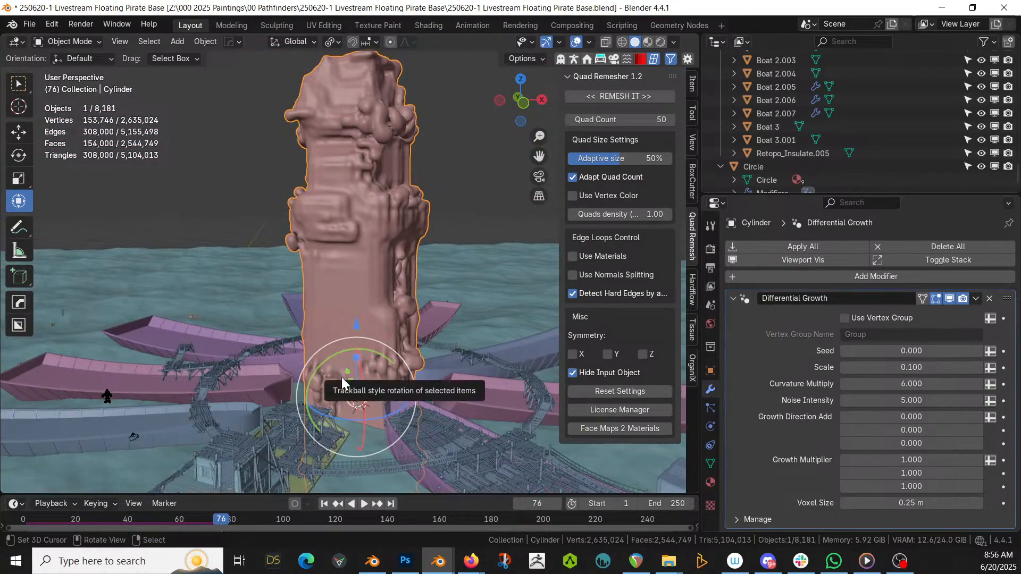
key(ctrl+s)
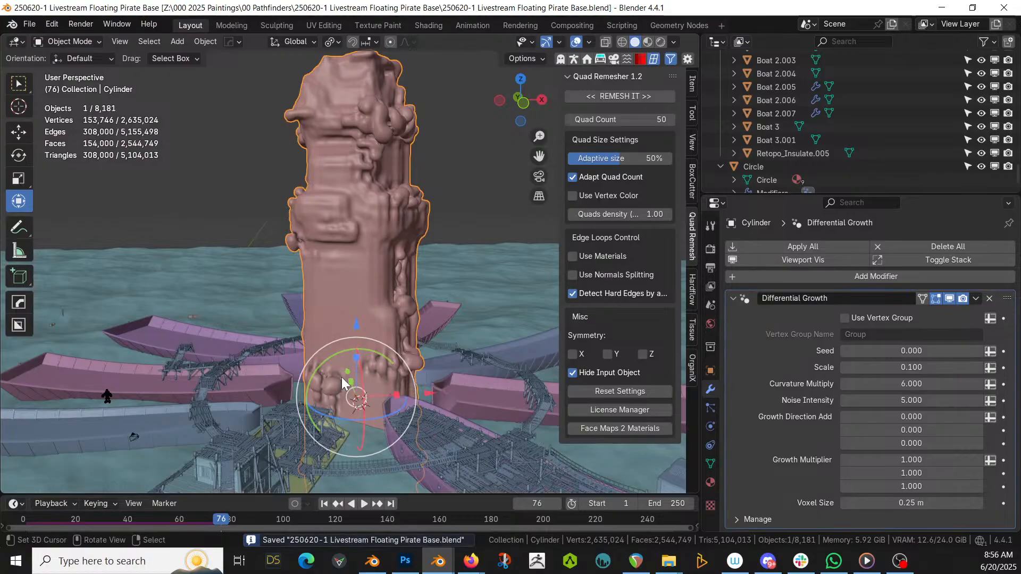
Apply the Differential Growth modifier to the tower and check the resulting mesh in Edit Mode
middle_drag(175, 234, 277, 247)
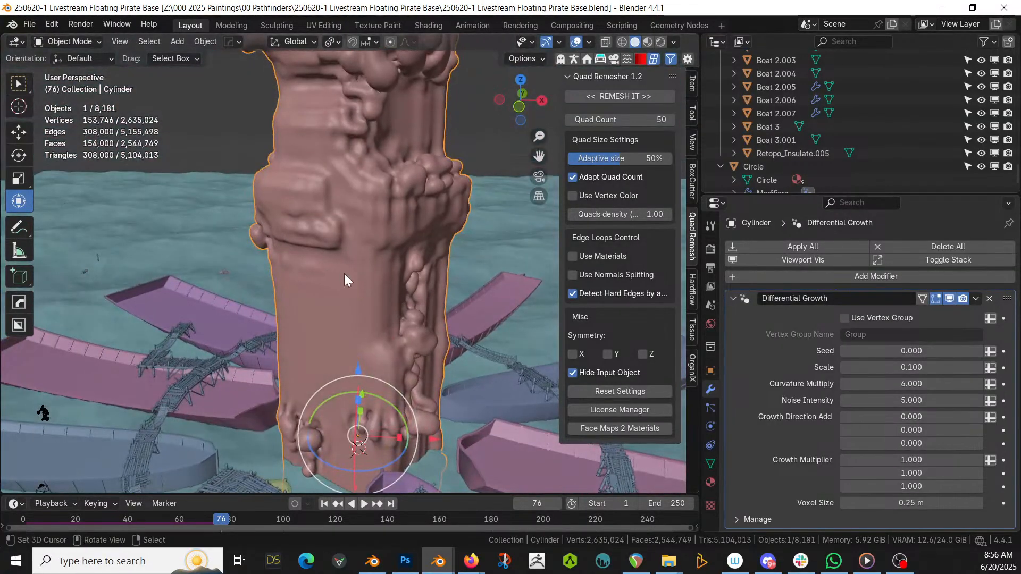
middle_drag(373, 299, 276, 325)
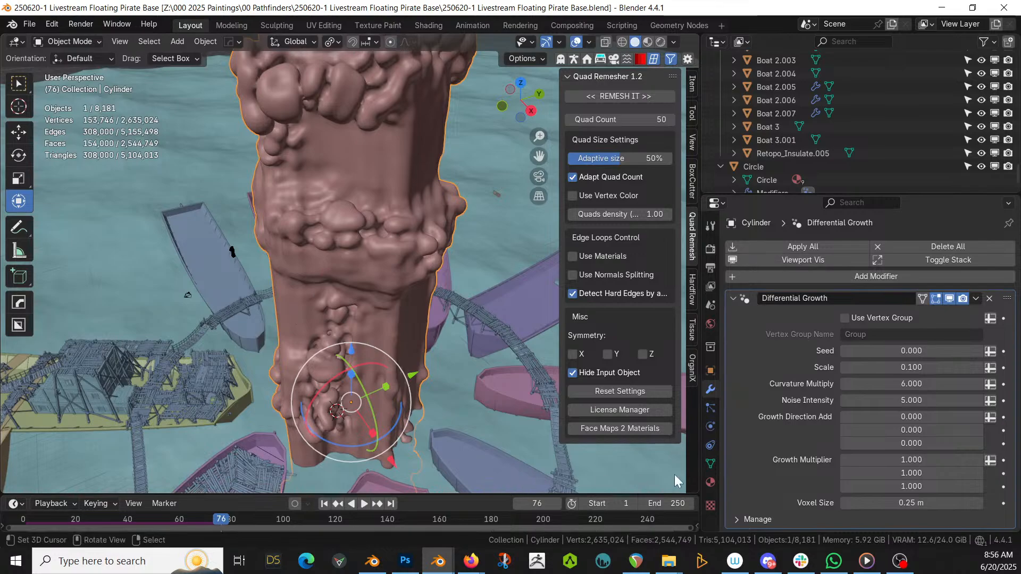
click(803, 244)
middle_drag(307, 292, 335, 236)
key(Tab)
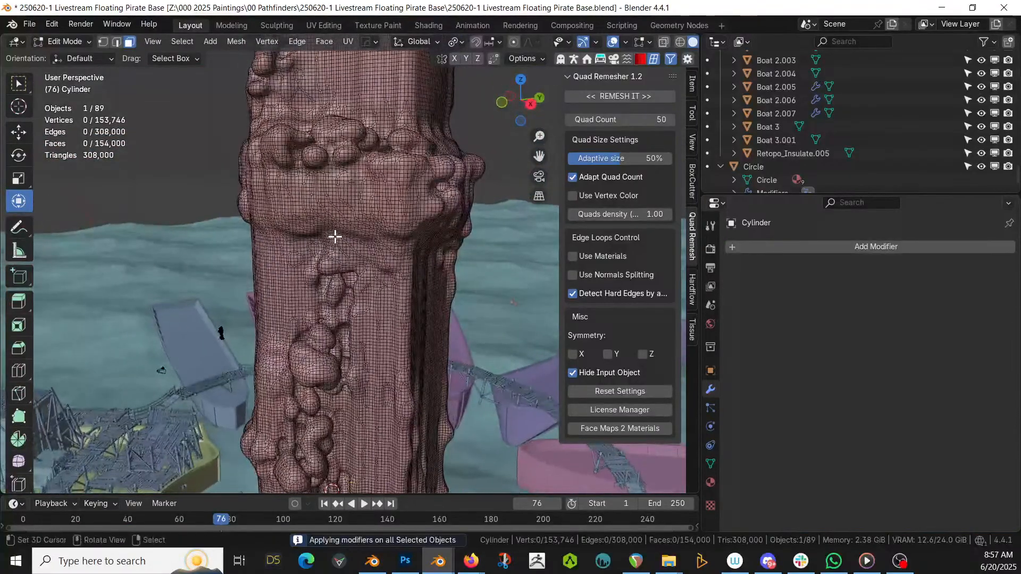
key(Tab)
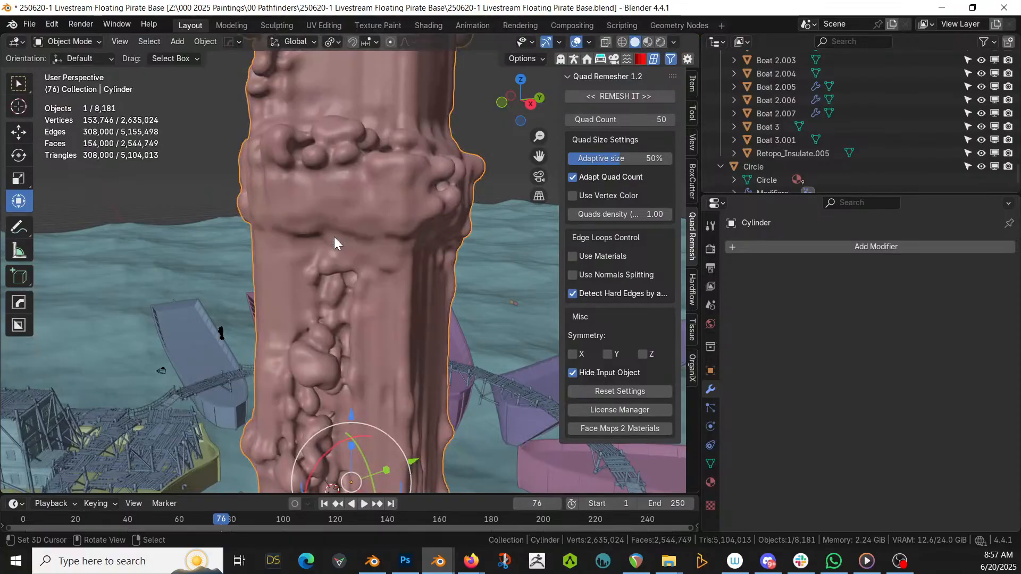
Isolate the tower in local view and try to remesh it with Quad Remesher at a quad count of 100000
key(slash)
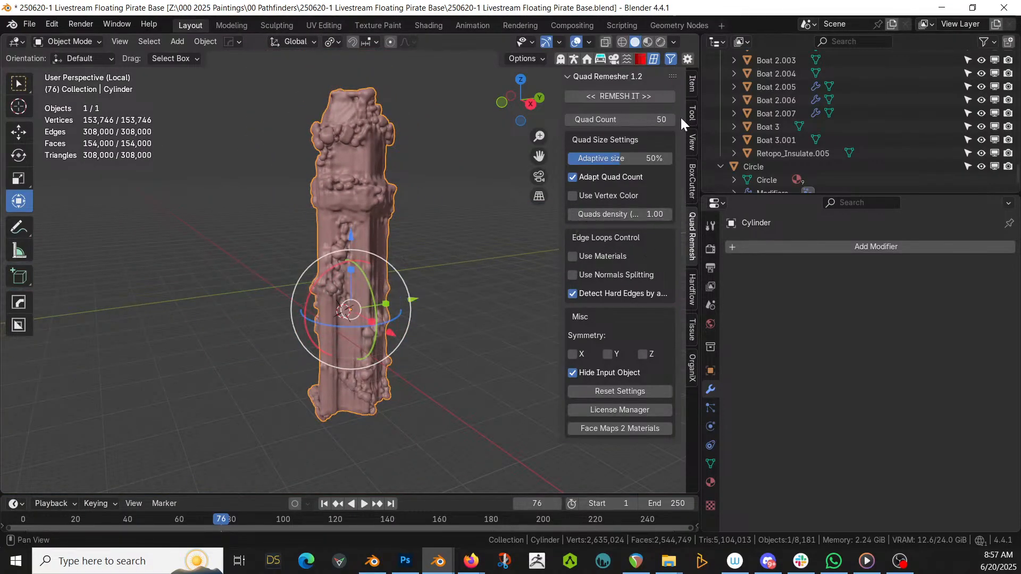
click(634, 119)
text(100000)
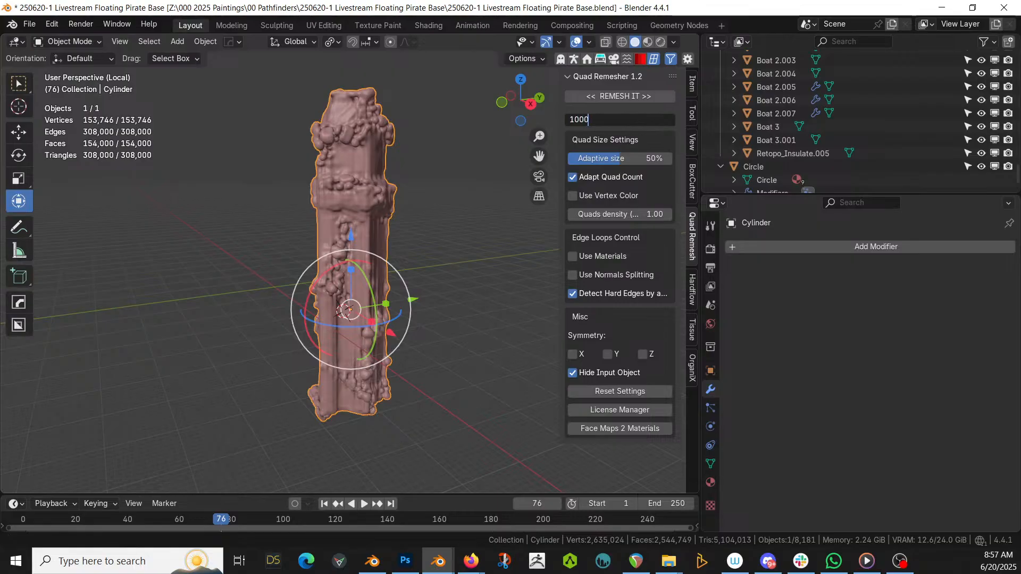
key(Return)
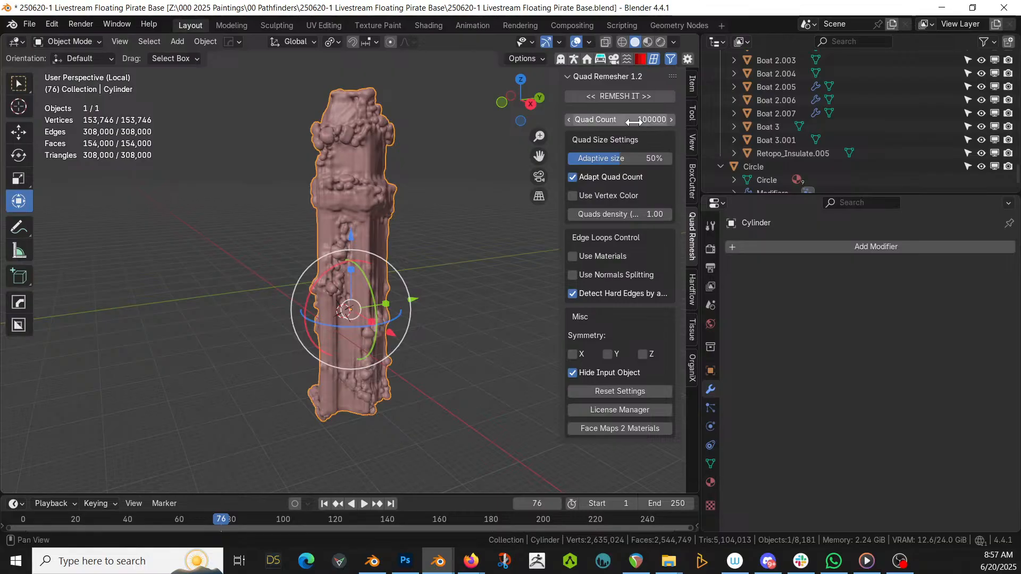
click(599, 101)
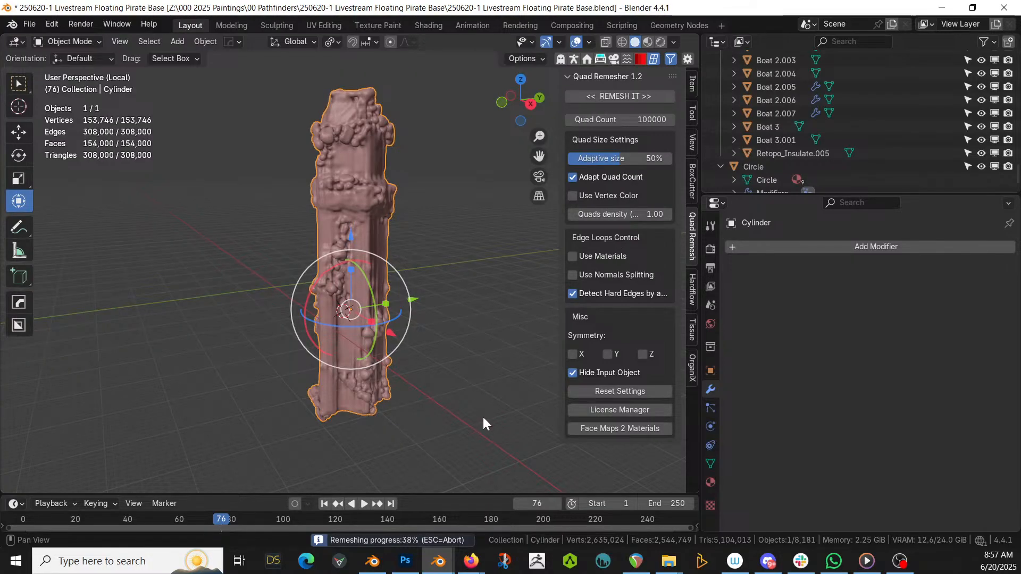
key(Escape)
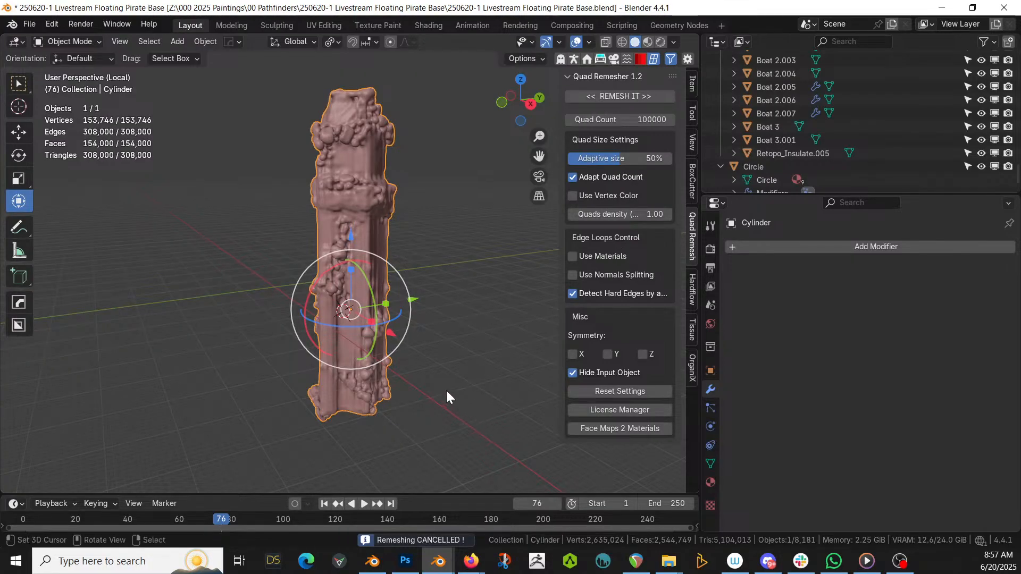
Try a voxel Remesh modifier on the tower and remove it again
middle_drag(446, 390, 419, 308)
scroll(417, 305, up, 3)
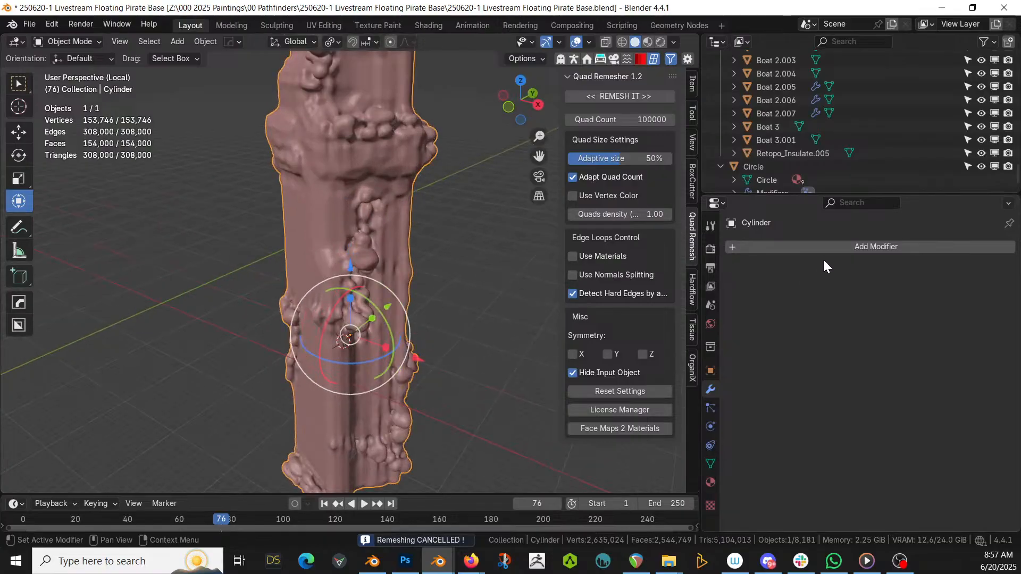
click(834, 248)
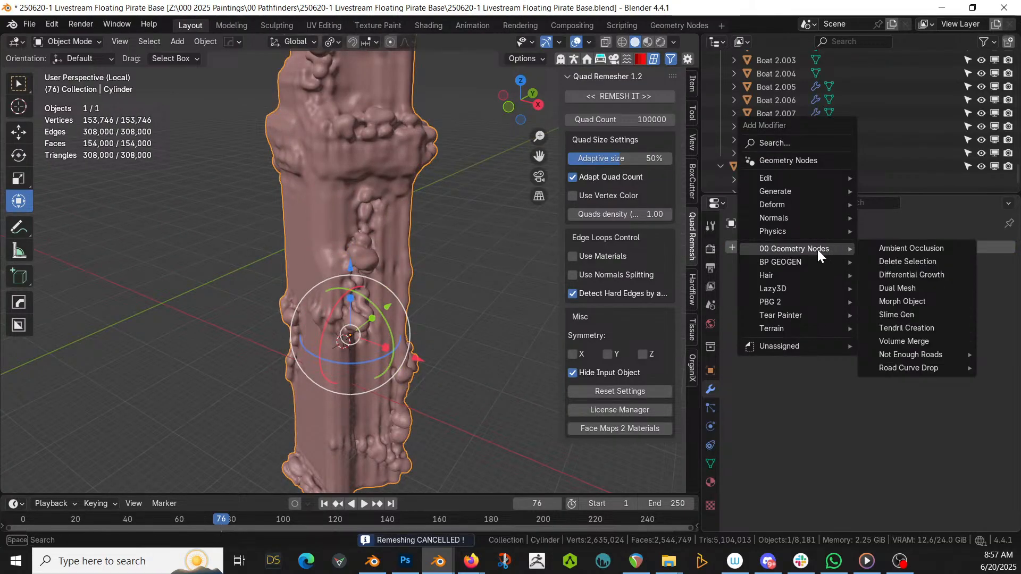
mouse_move(792, 197)
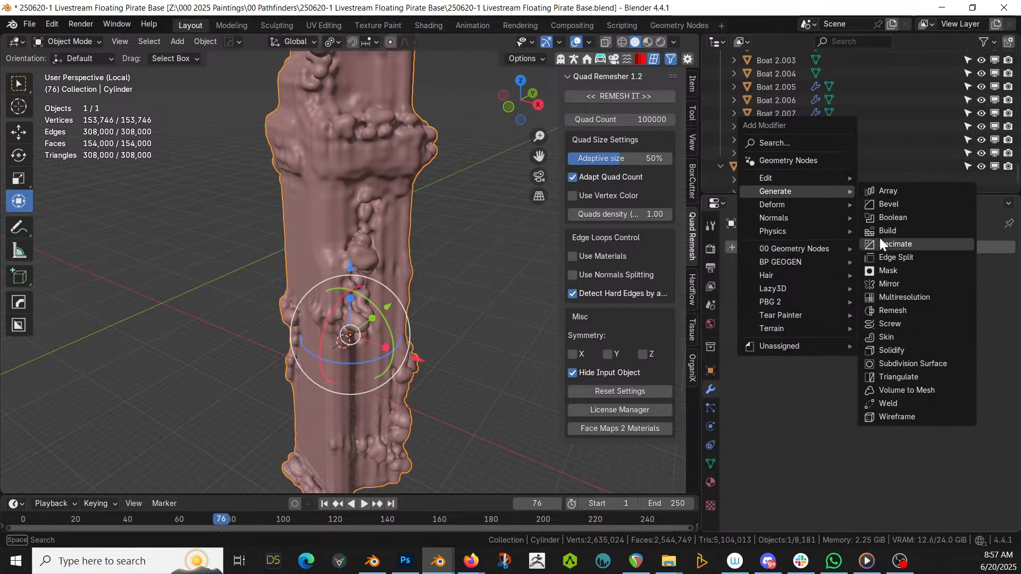
click(901, 310)
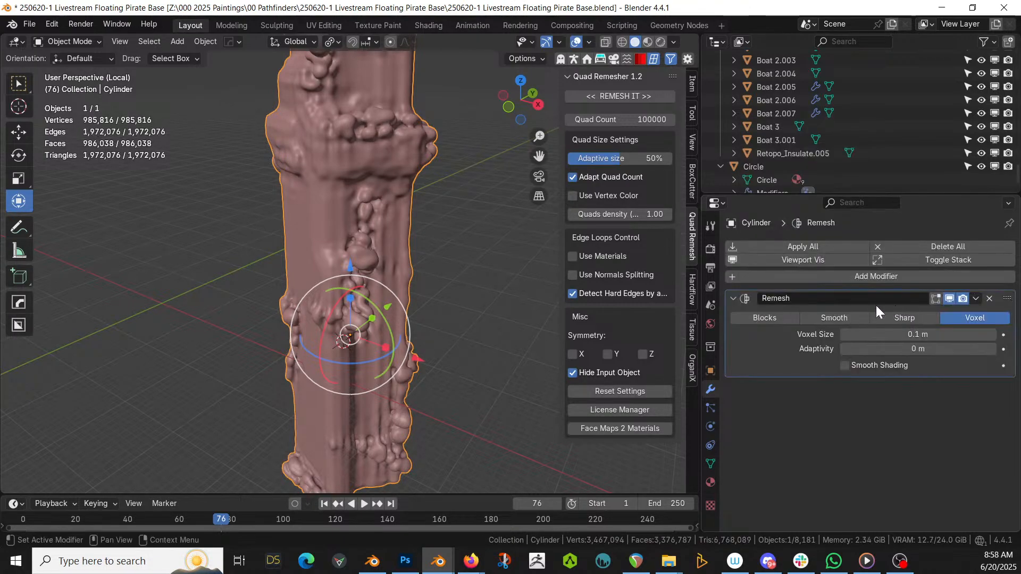
click(989, 299)
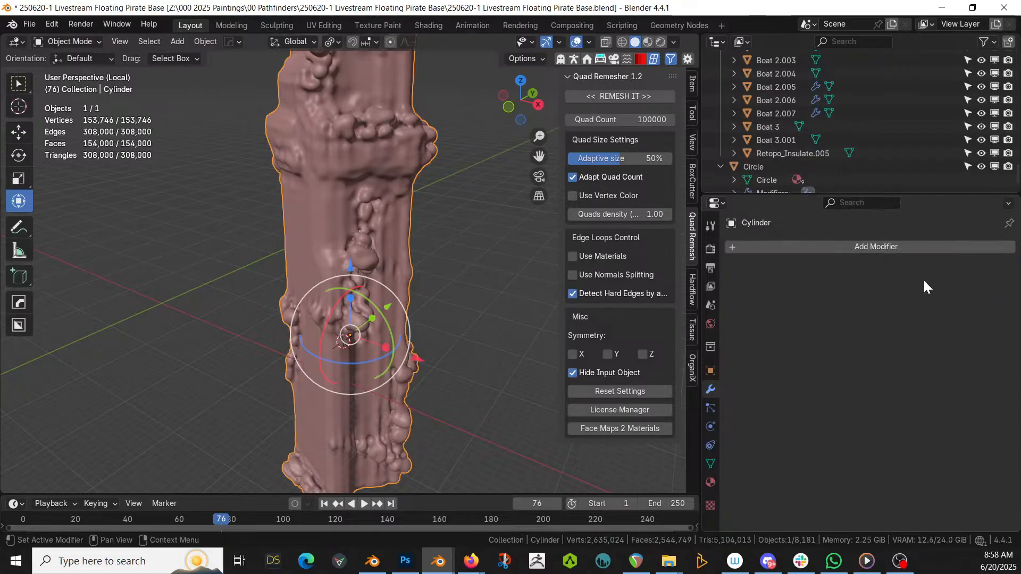
Reduce the tower with a Decimate modifier at ratio 0.75, apply it, and check the mesh in Edit Mode
click(901, 250)
mouse_move(889, 248)
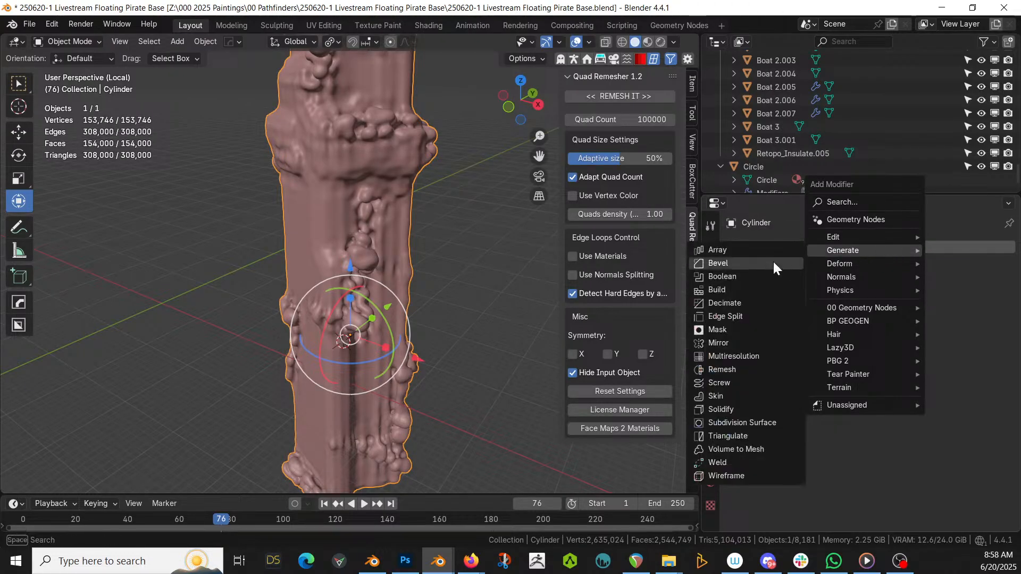
click(755, 302)
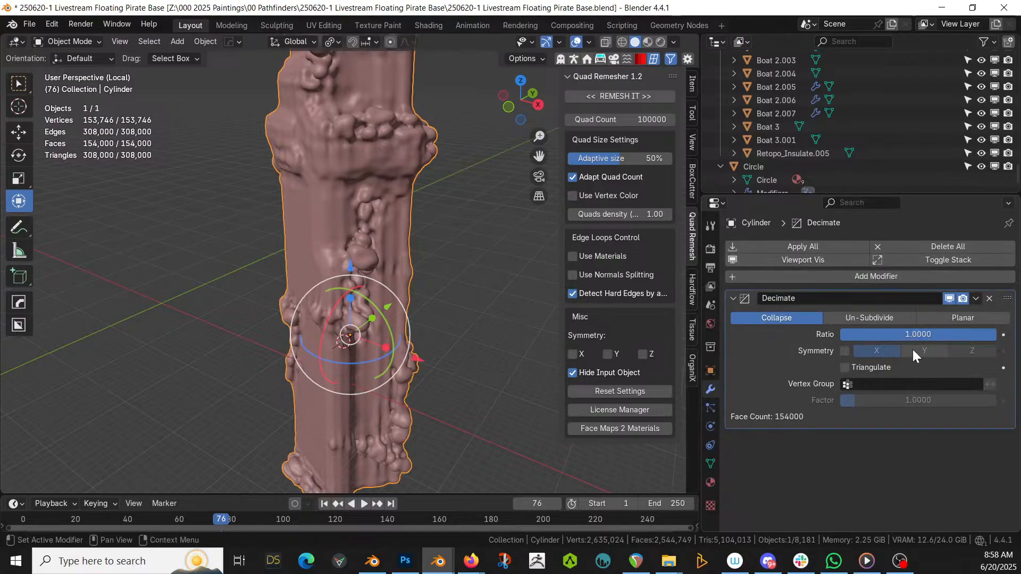
click(918, 334)
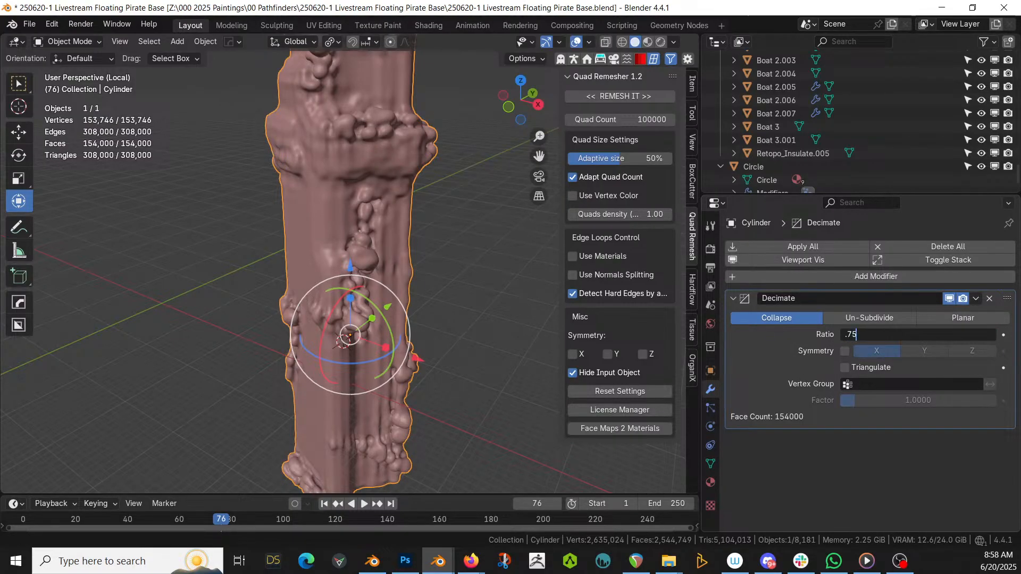
text(.75)
key(Return)
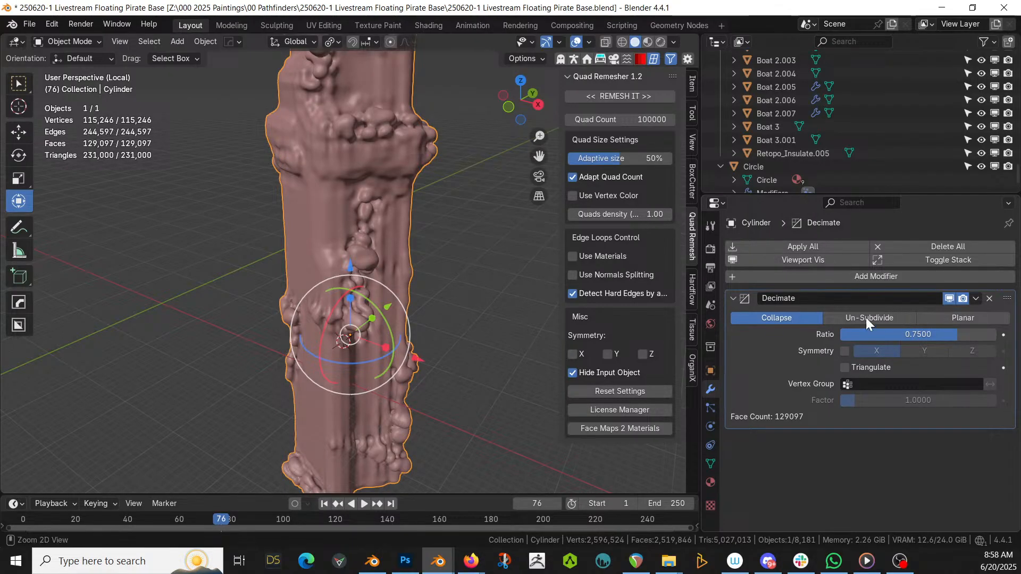
key(ctrl+a)
middle_drag(400, 315, 423, 301)
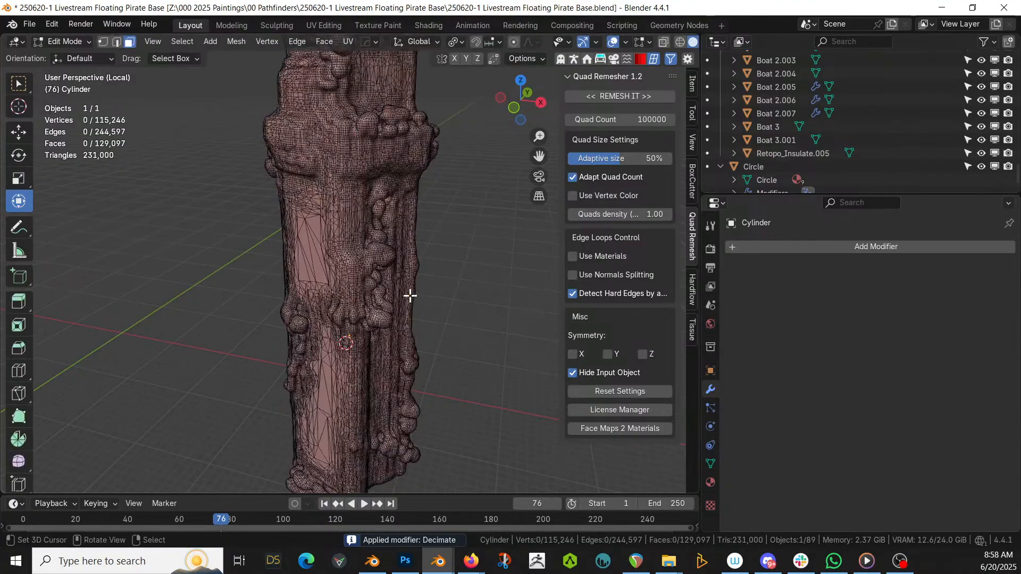
key(Tab)
key(Tab)
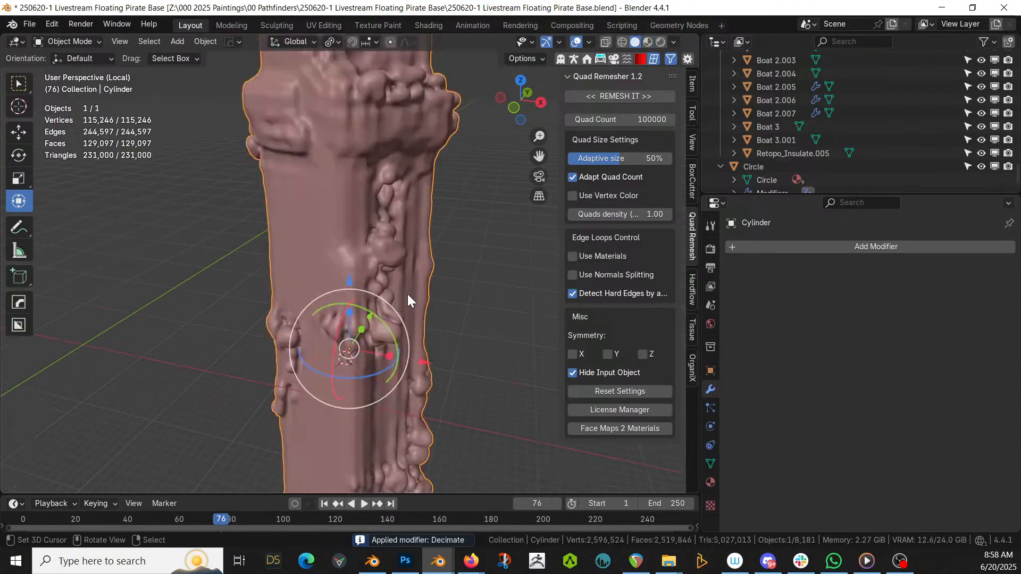
Try to remesh the decimated tower with Quad Remesher, keeping the same quad count
click(633, 96)
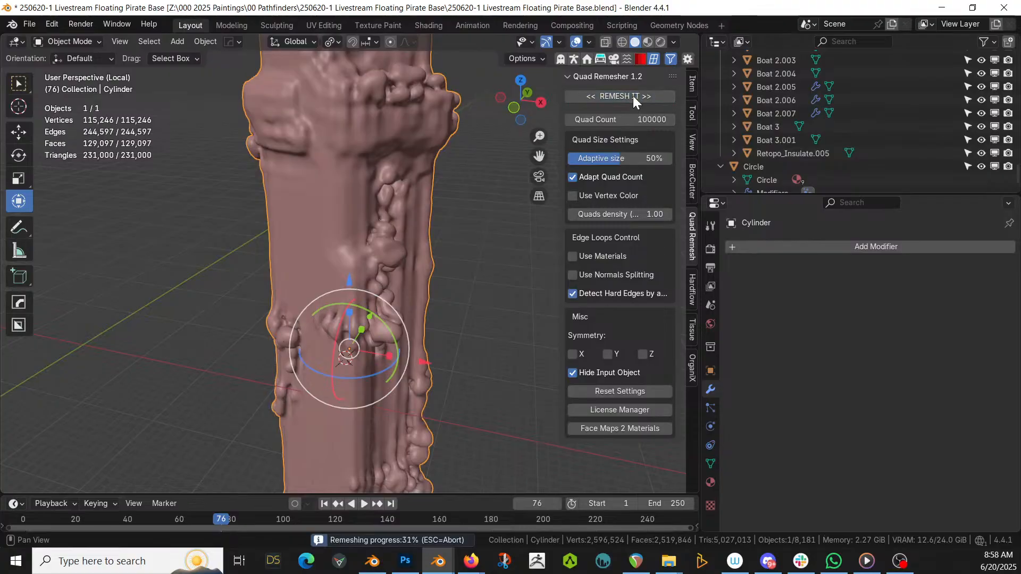
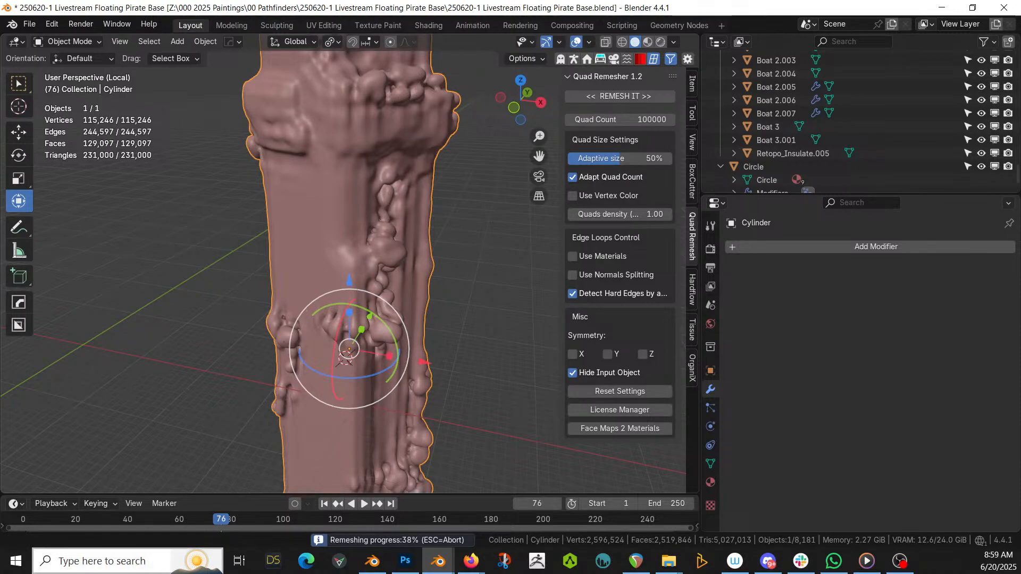
key(Escape)
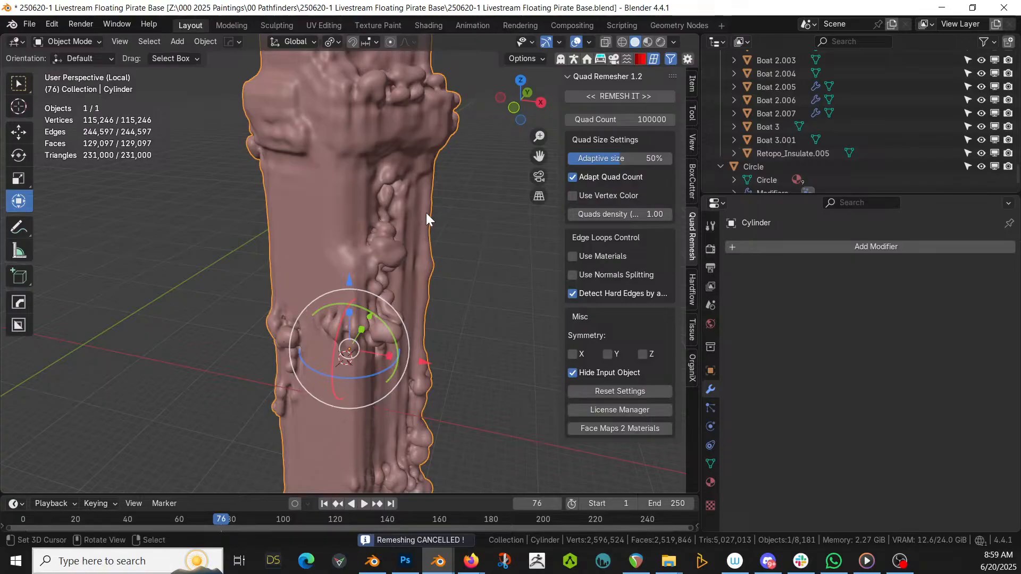
middle_drag(467, 266, 357, 287)
scroll(357, 287, down, 2)
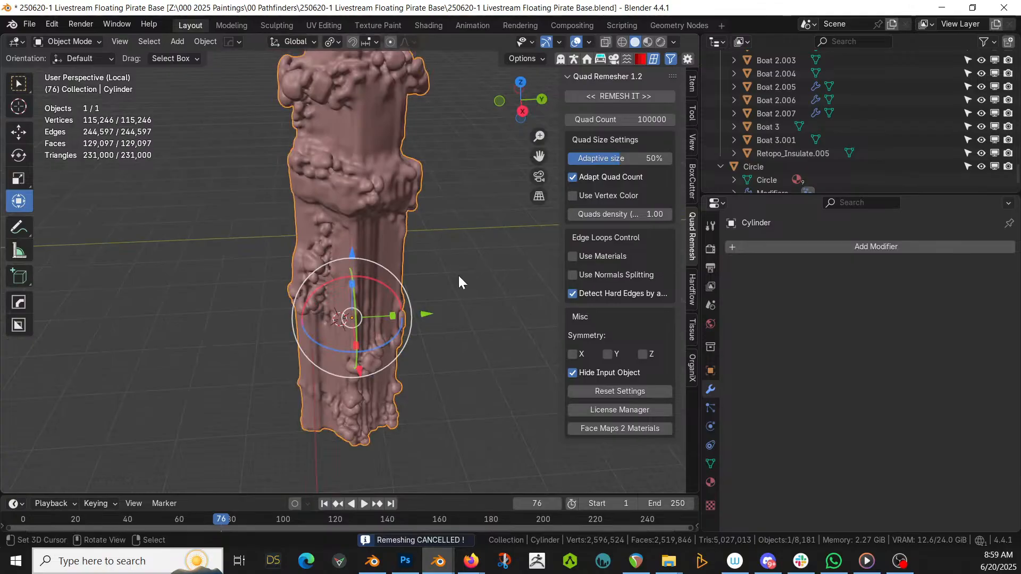
middle_drag(457, 273, 468, 247)
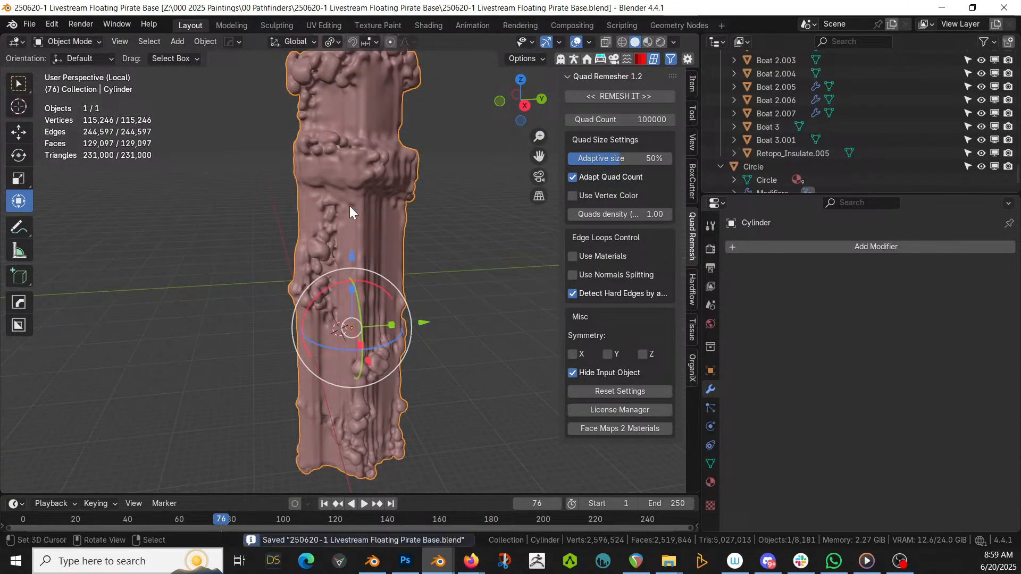
Split off an Asset Browser area beside the viewport and search the BP GeoGen library for "RUIN"
drag(2, 36, 399, 120)
key(shift+F1)
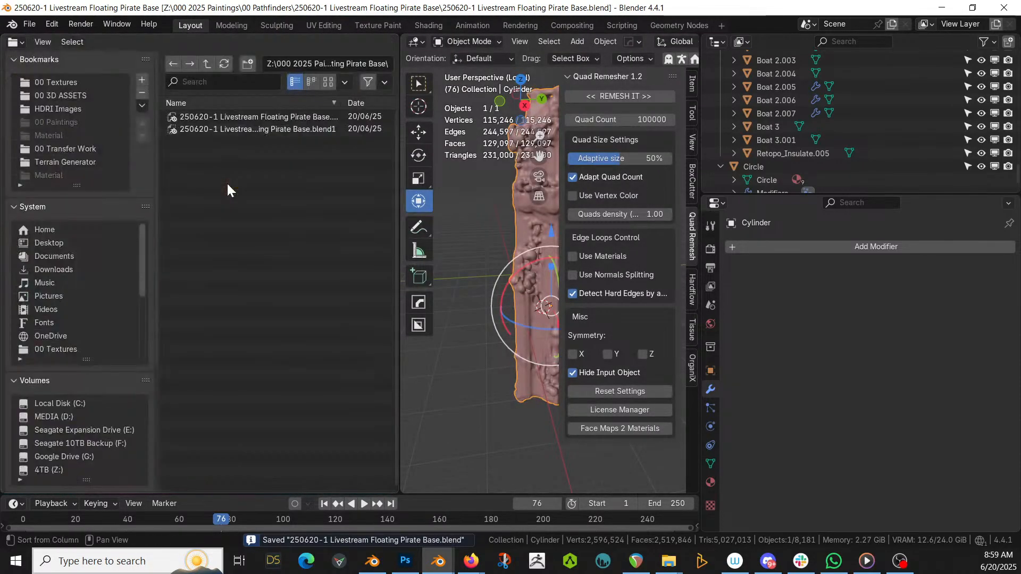
key(shift+F1)
click(88, 61)
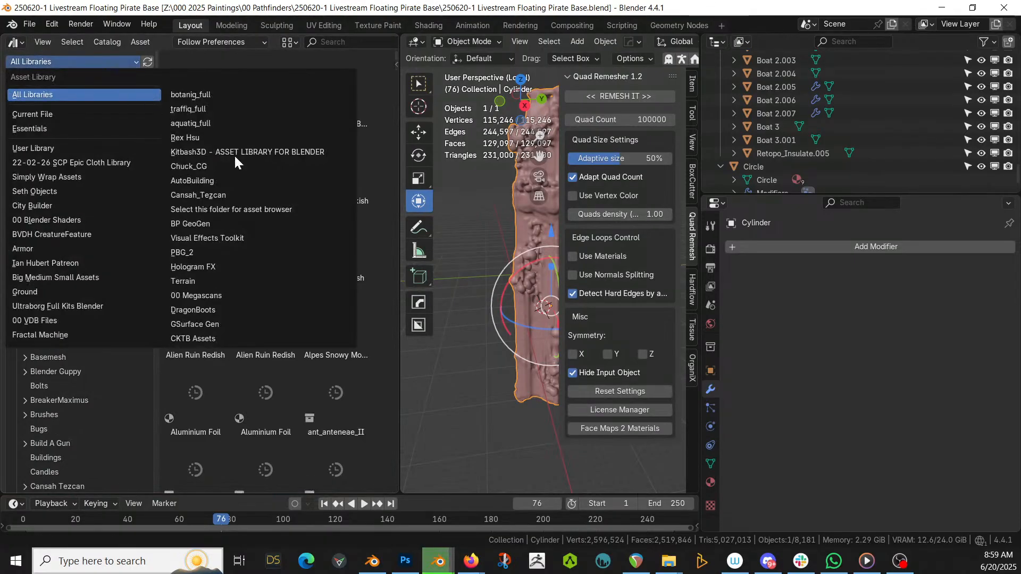
click(237, 227)
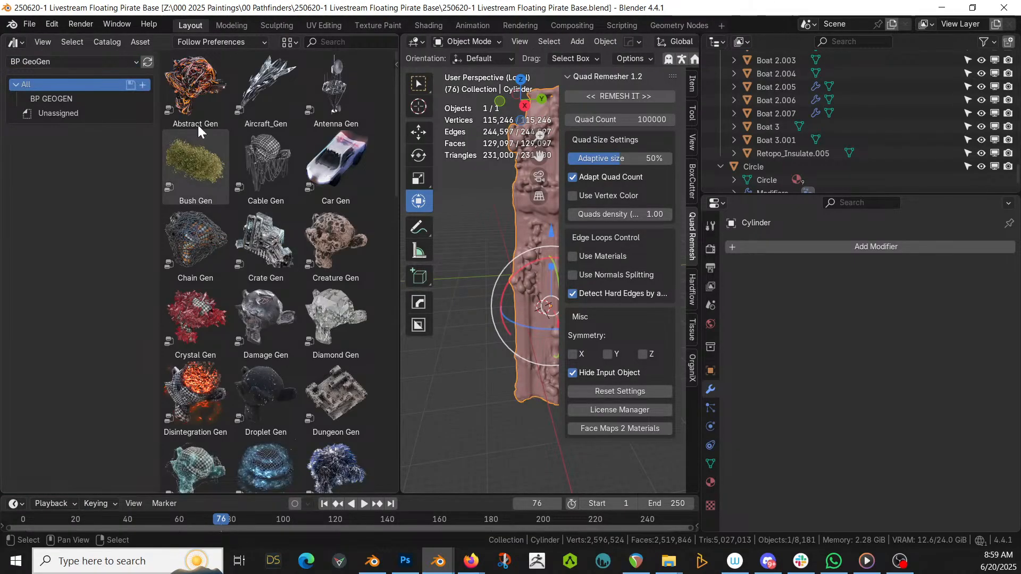
click(325, 39)
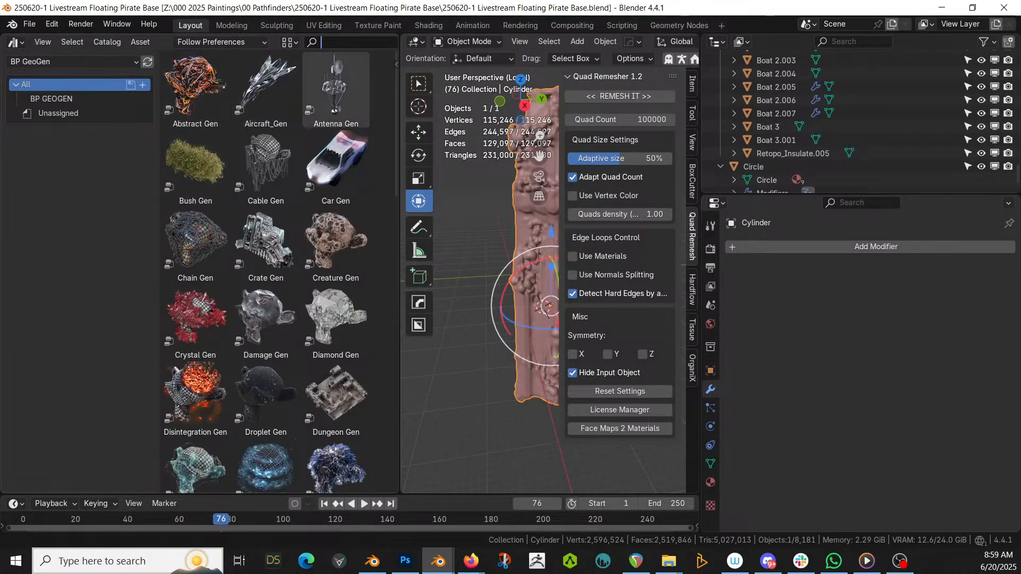
text(RUIN)
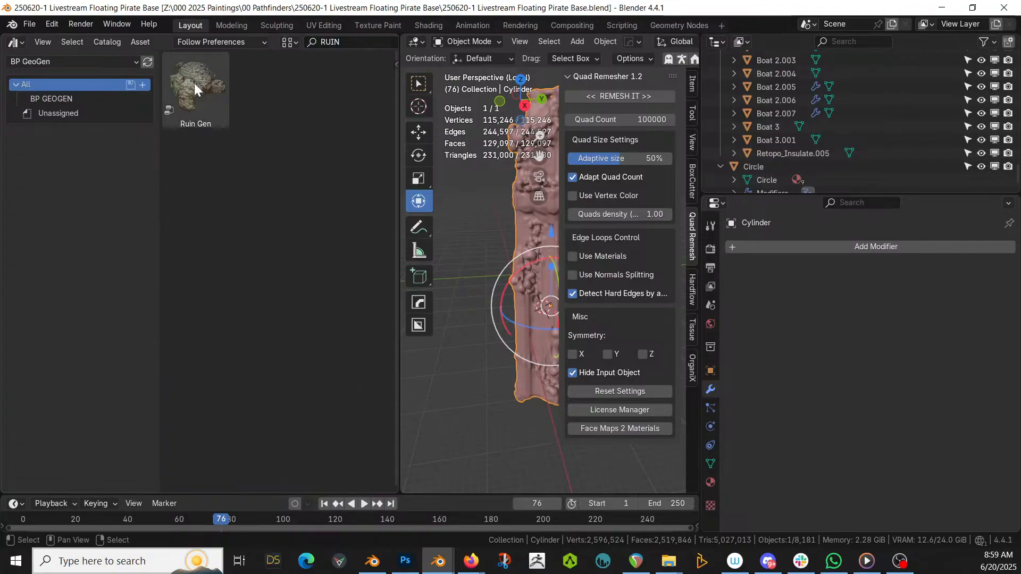
Add the Ruin Gen asset to the tower, close the Asset Browser area, and deselect the tower
drag(196, 87, 528, 230)
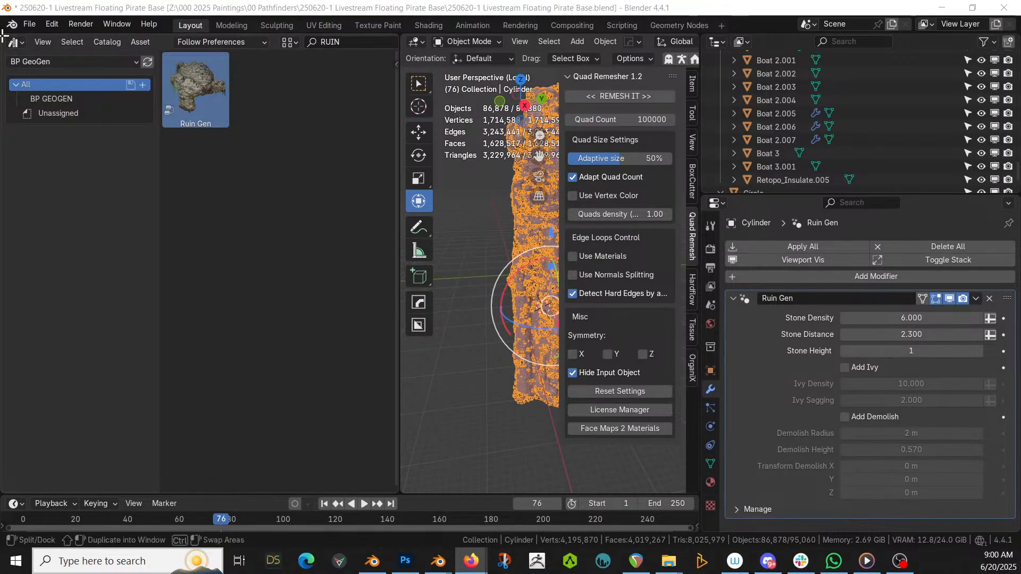
drag(3, 37, 6, 31)
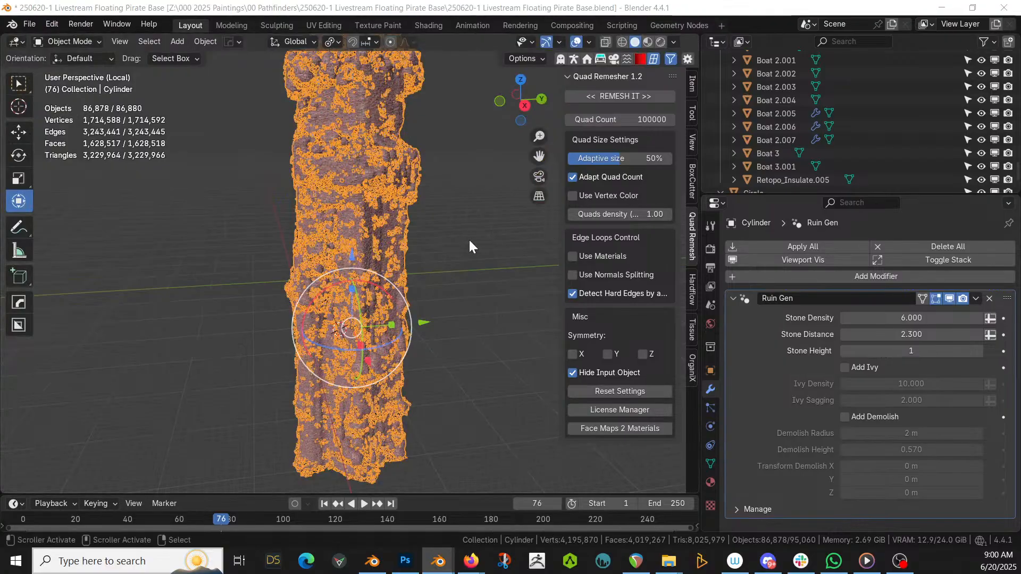
scroll(461, 253, up, 2)
scroll(460, 253, up, 3)
scroll(484, 225, up, 2)
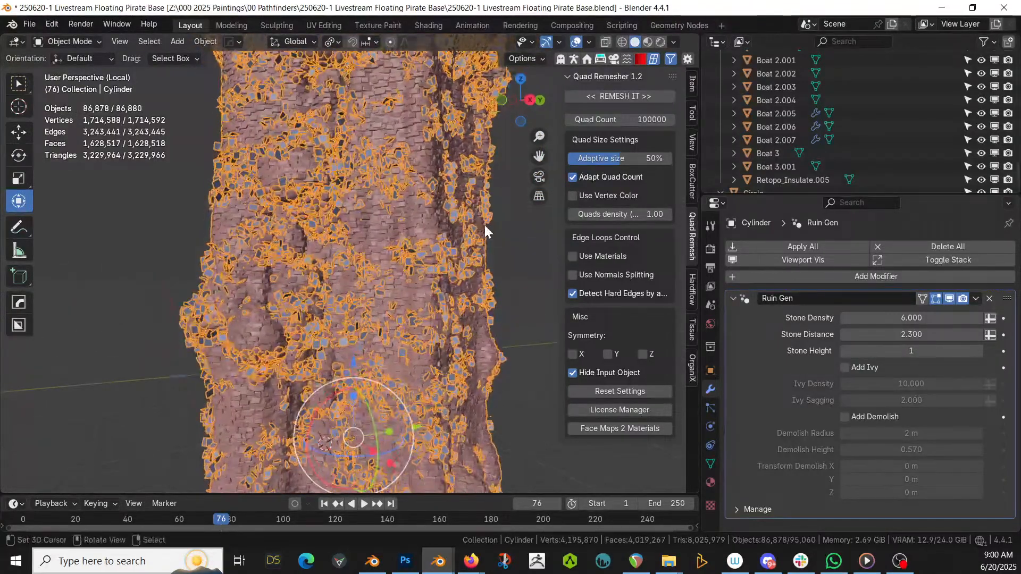
click(521, 216)
Examine the generated stone covering on the tower from several angles and distances
middle_drag(518, 216, 442, 346)
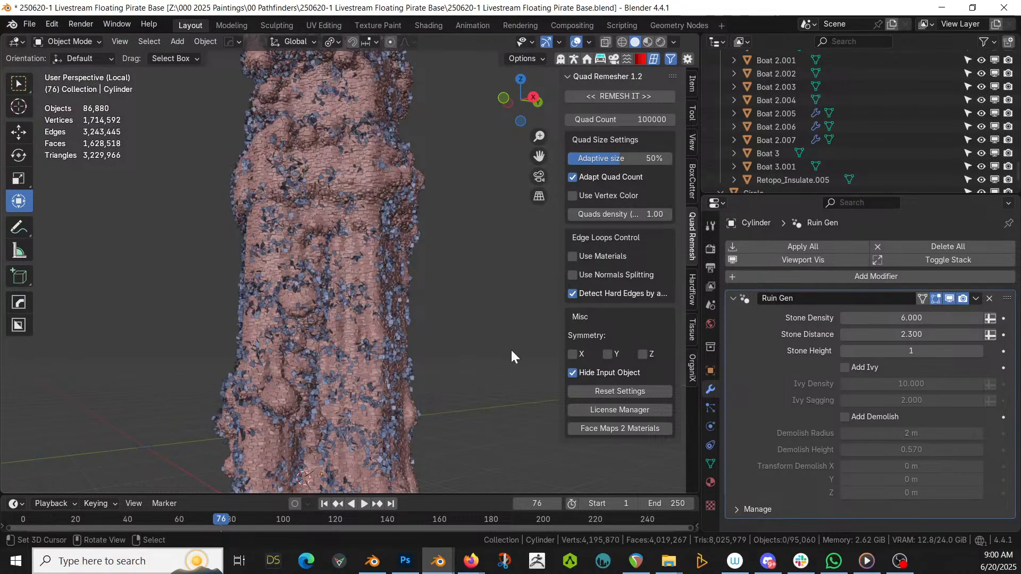
middle_drag(454, 319, 462, 405)
scroll(424, 340, down, 4)
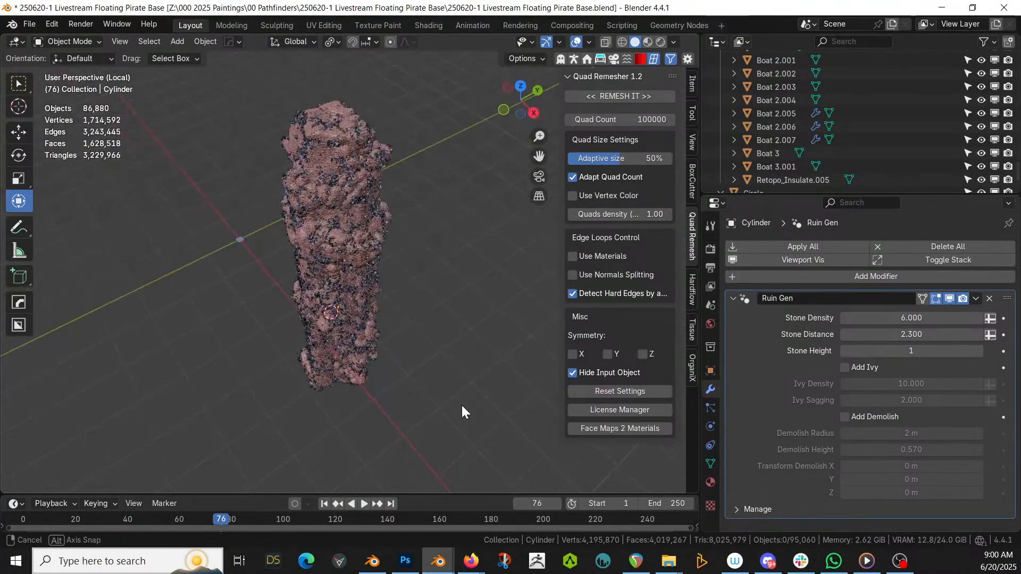
scroll(456, 368, up, 5)
scroll(456, 368, up, 3)
middle_drag(455, 364, 367, 237)
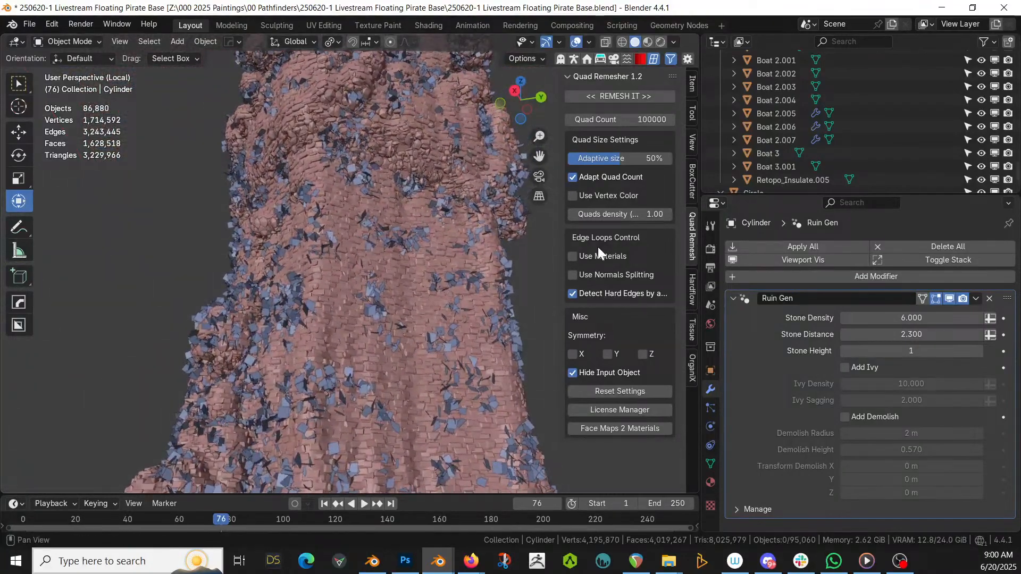
scroll(349, 373, down, 2)
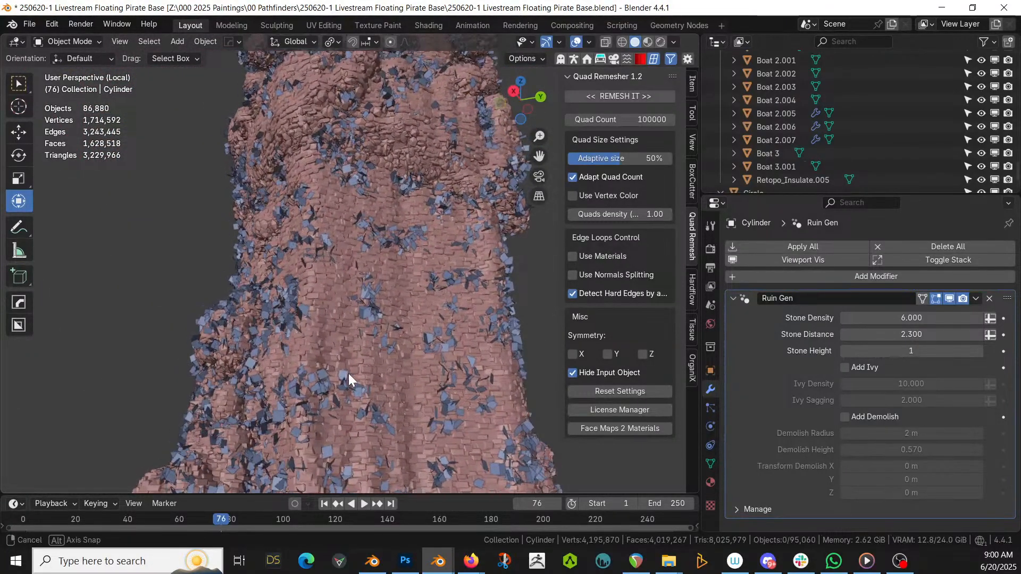
middle_drag(349, 373, 402, 356)
Leave local view to show the stone-covered tower within the full pirate base scene
key(KP_Divide)
scroll(357, 369, down, 2)
scroll(404, 359, up, 2)
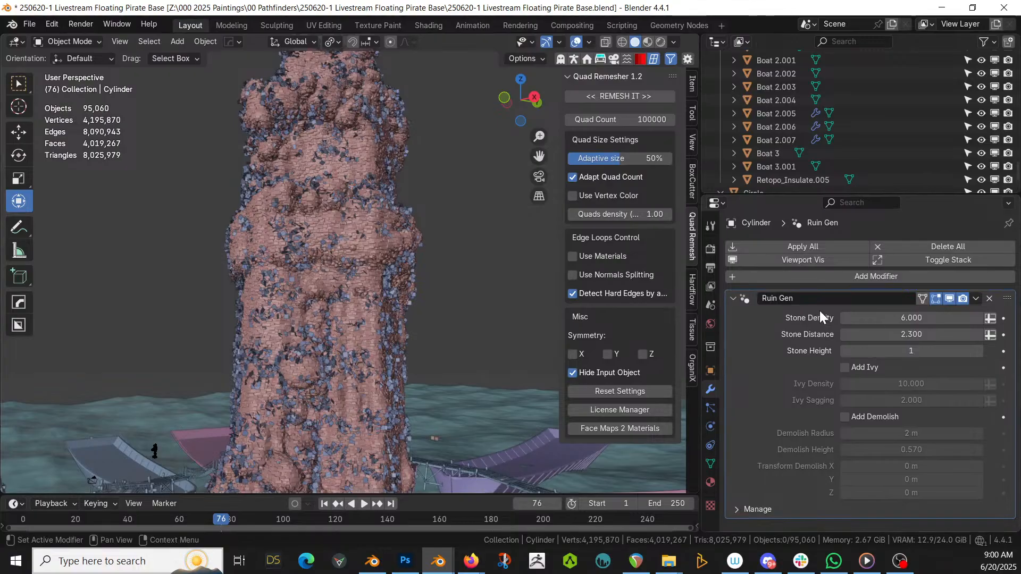
scroll(894, 118, down, 3)
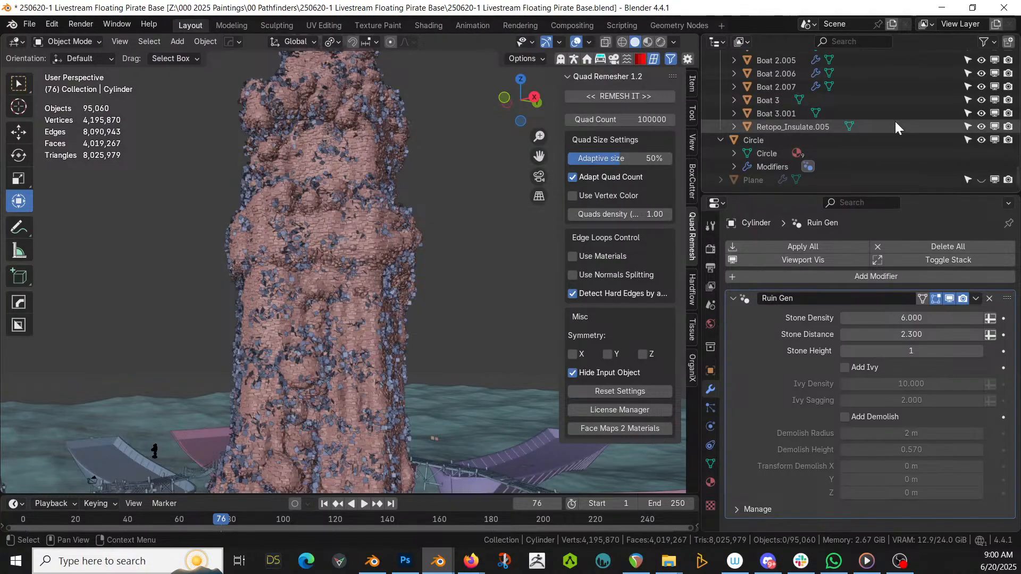
Try deleting the hidden Plane object, then undo the deletion and toggle the object's visibility on and off
click(758, 180)
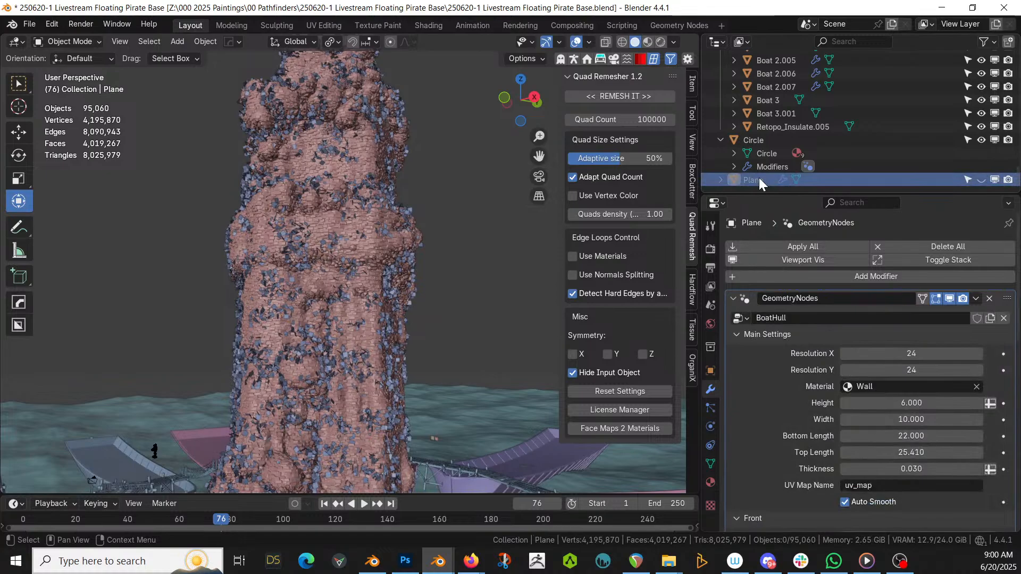
key(Delete)
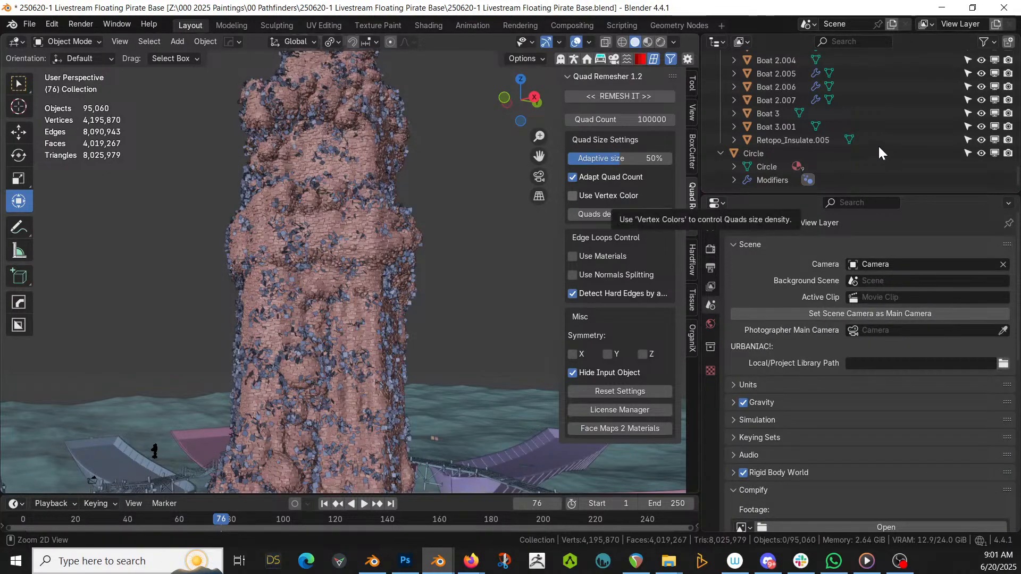
key(ctrl+z)
scroll(914, 149, down, 1)
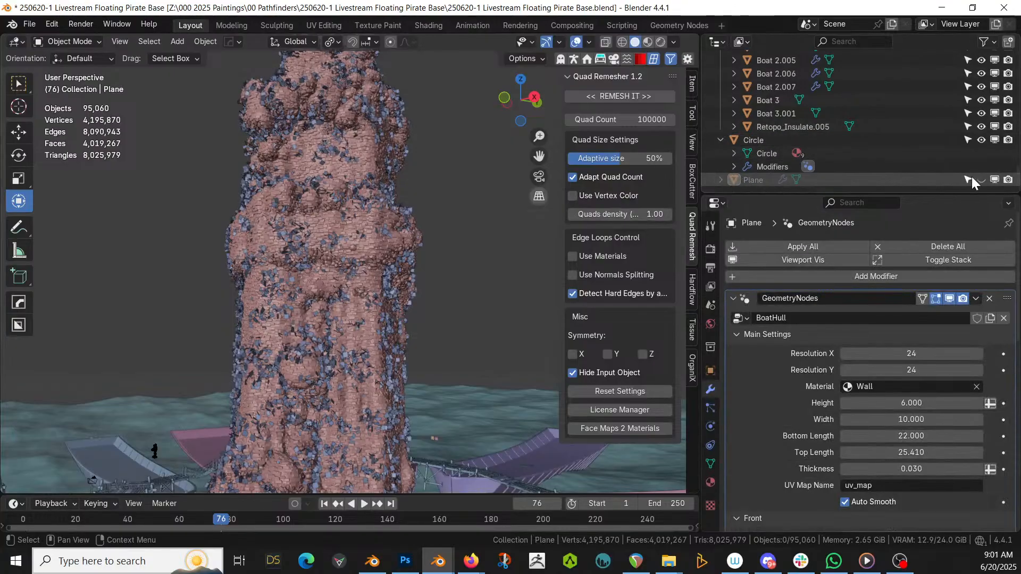
click(982, 180)
click(982, 180)
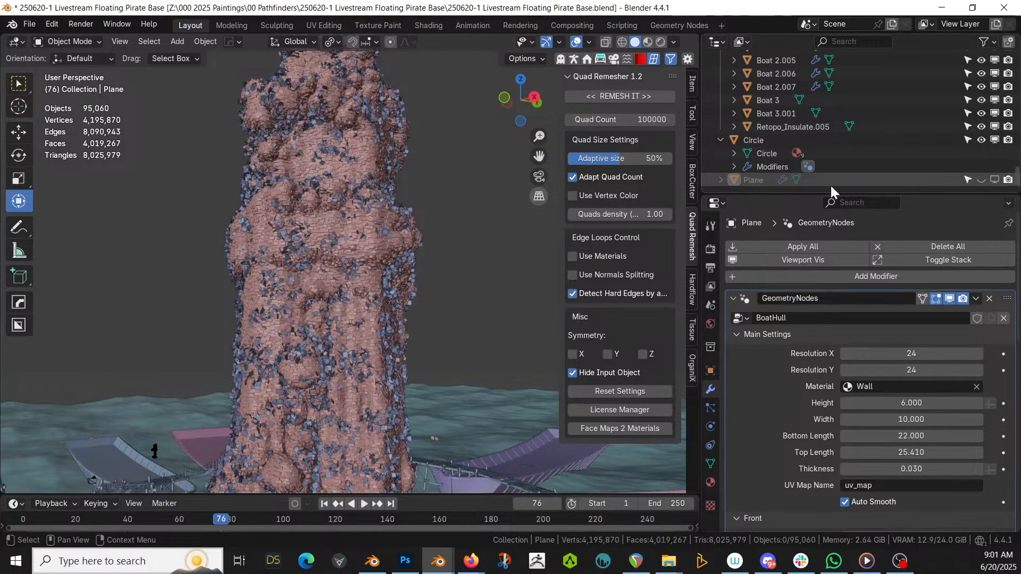
Find the grass.001 object in the scene hierarchy and delete it
scroll(839, 130, up, 3)
scroll(845, 136, up, 5)
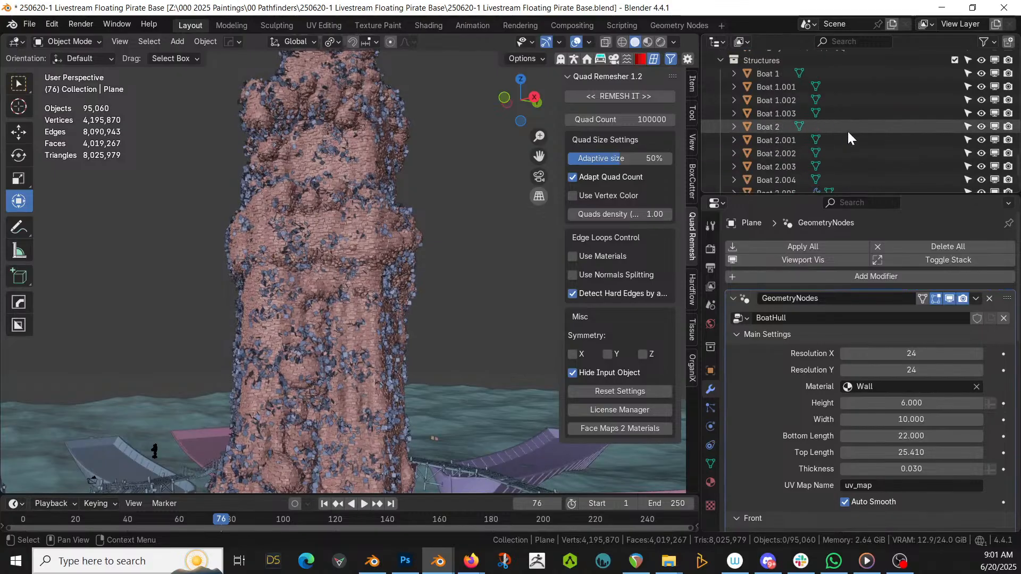
scroll(847, 129, up, 2)
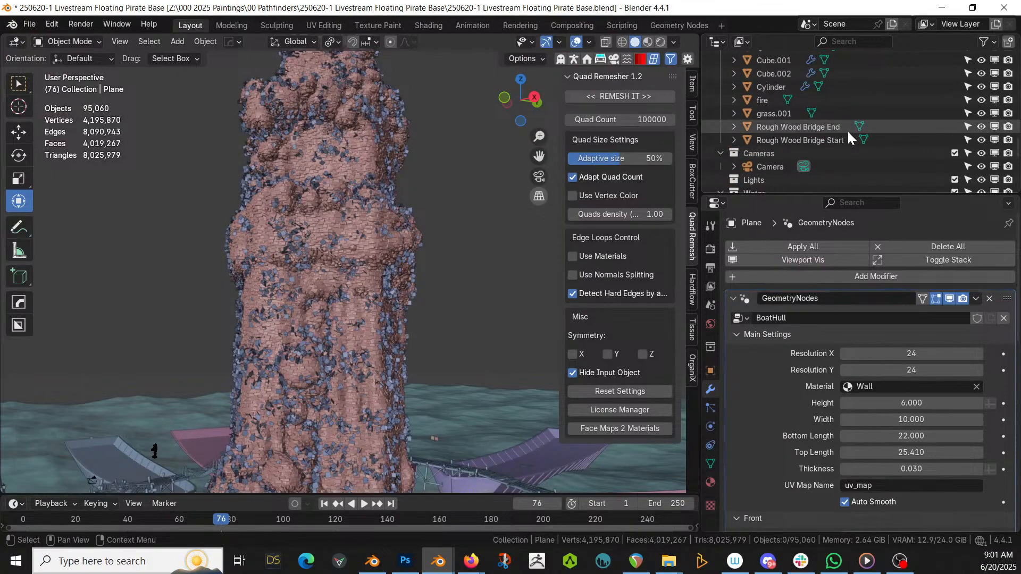
click(775, 111)
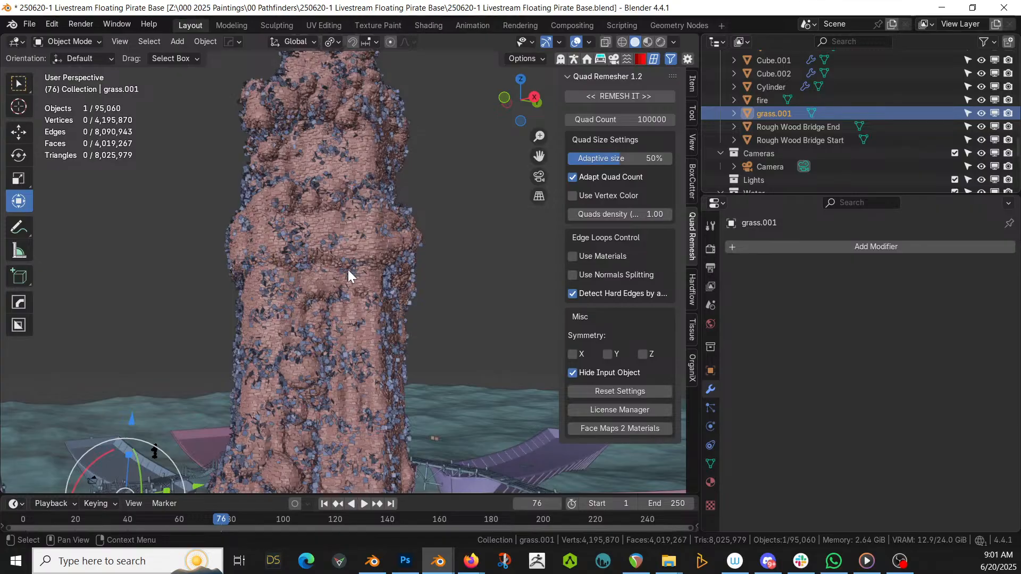
key(Delete)
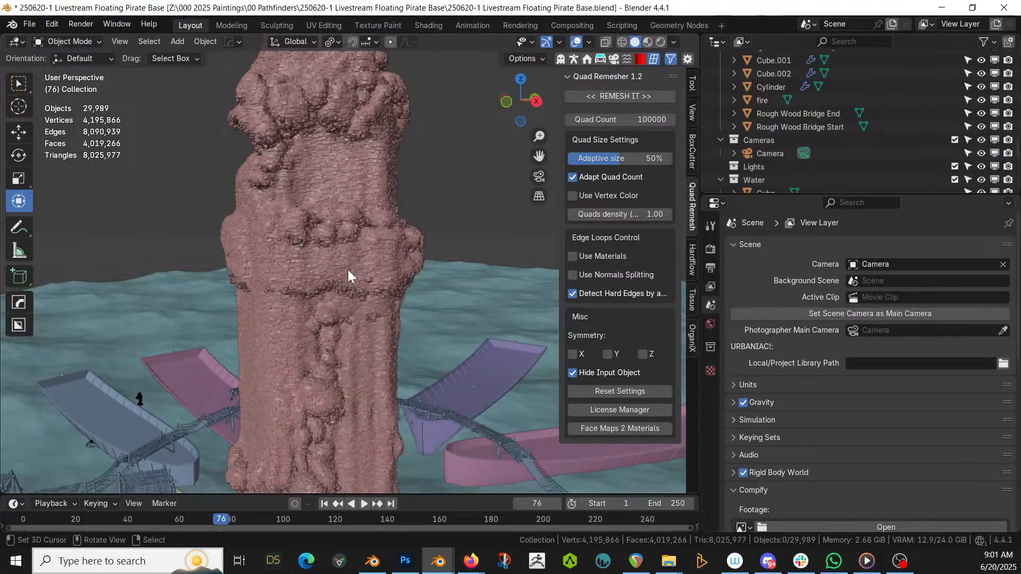
Select the two HouseCraft house objects, Cube.001 and Cube.002, together with the tower's Cylinder object
scroll(371, 344, down, 5)
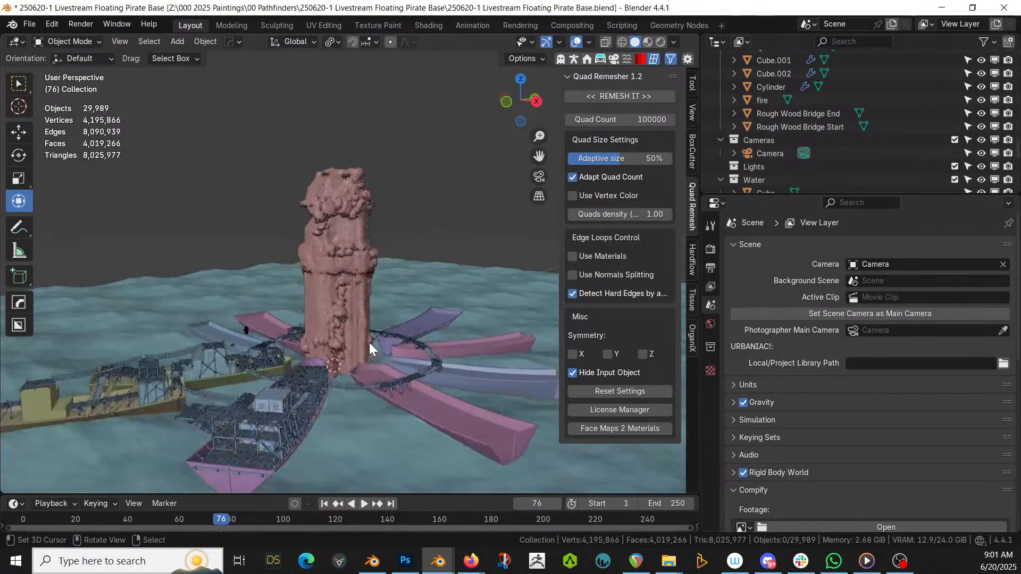
middle_drag(369, 342, 320, 251)
click(321, 253)
scroll(907, 151, up, 6)
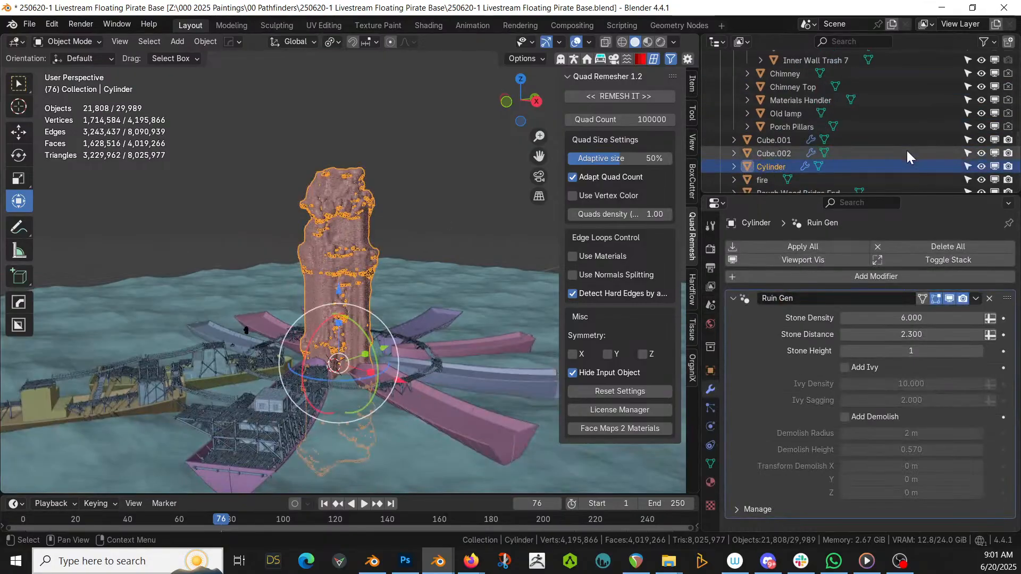
scroll(907, 151, up, 3)
scroll(907, 151, down, 5)
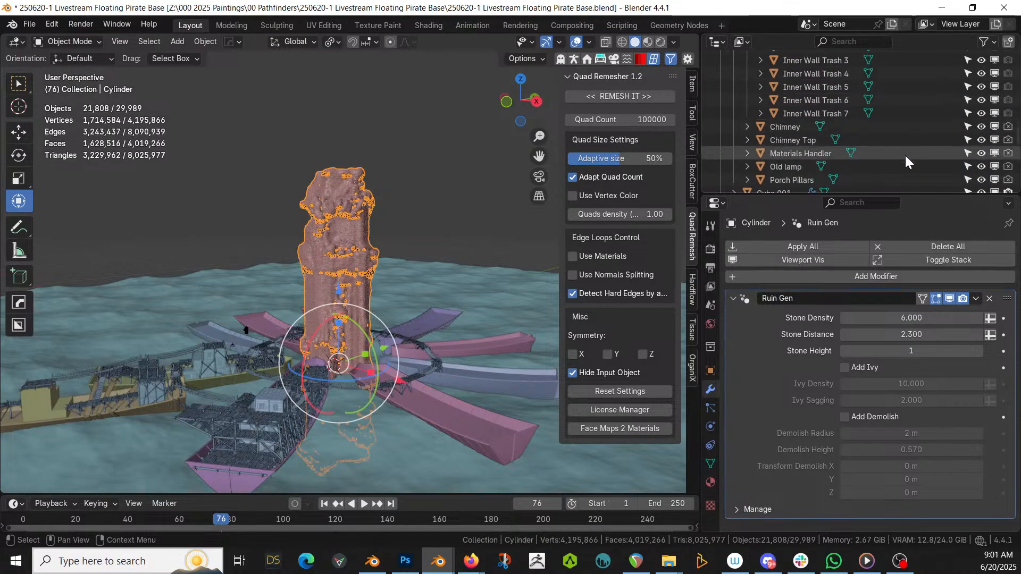
scroll(760, 103, down, 3)
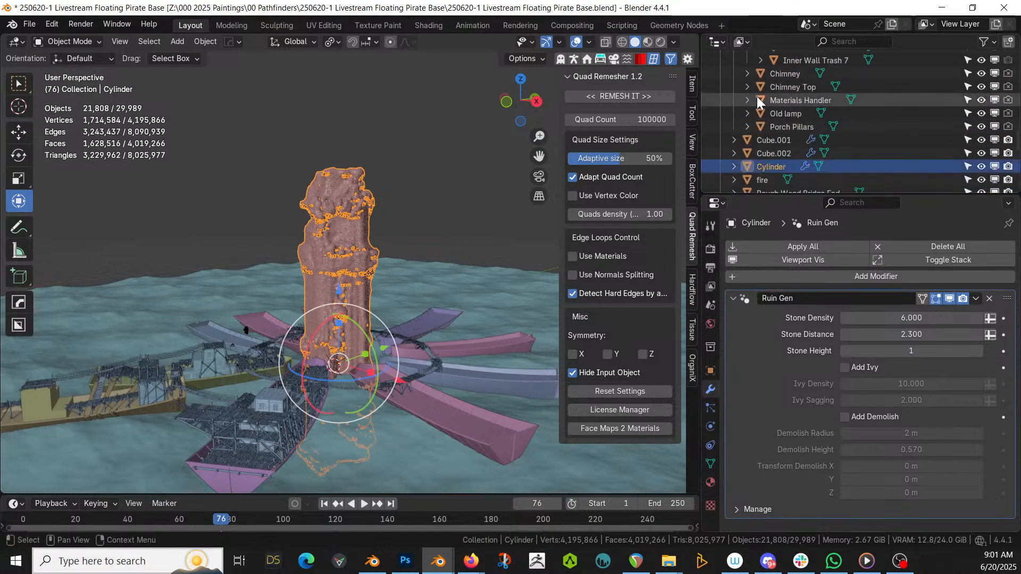
click(771, 152)
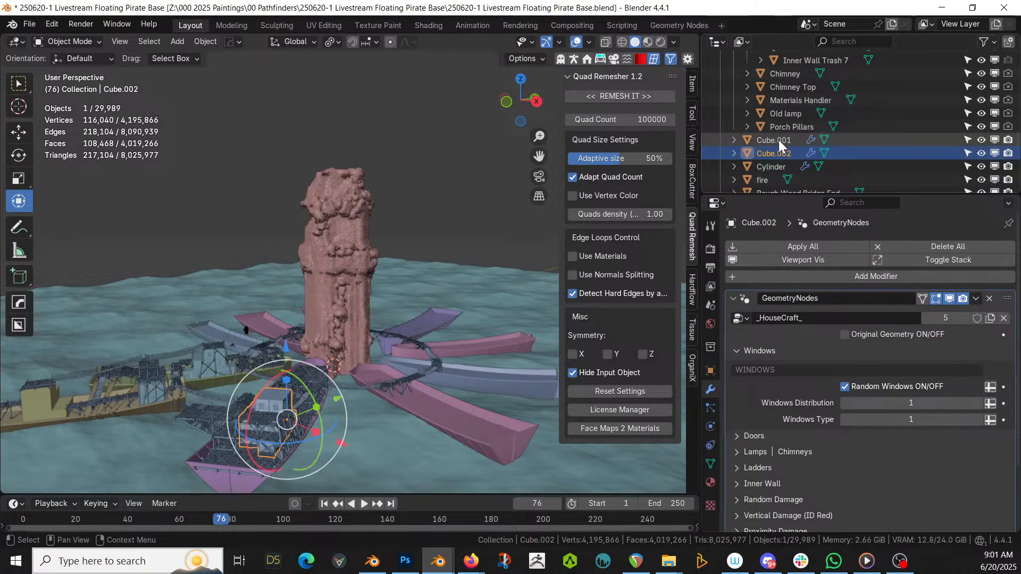
click(778, 139)
shift+click(777, 167)
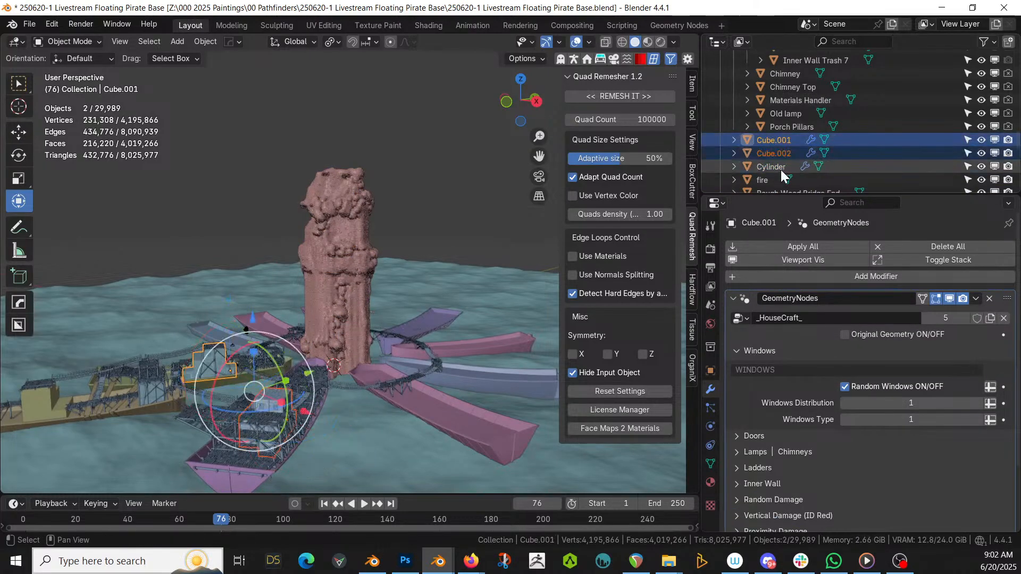
scroll(787, 164, down, 2)
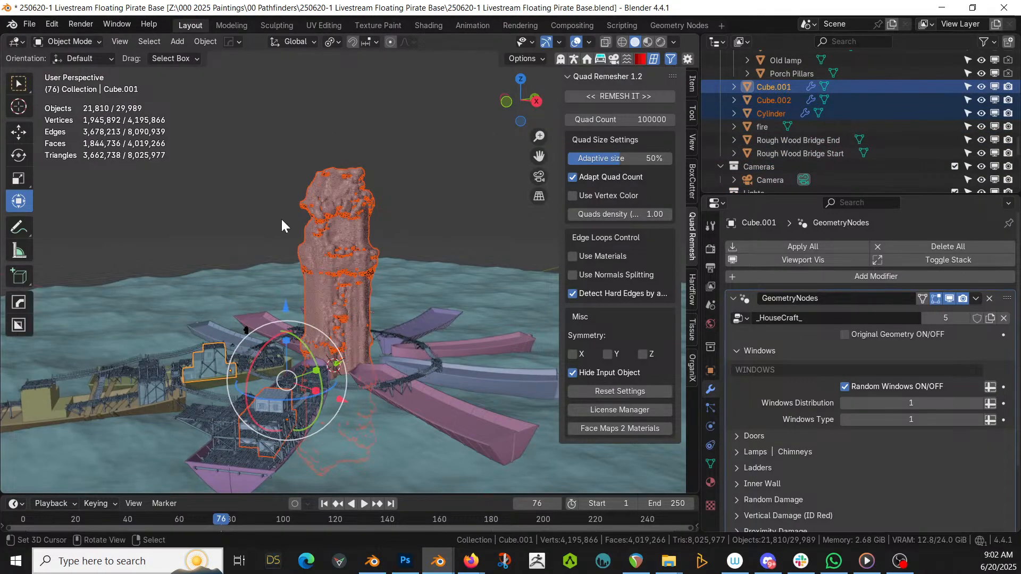
Try moving the selected houses and tower to the Structures collection, then step back through the undo history
key(m)
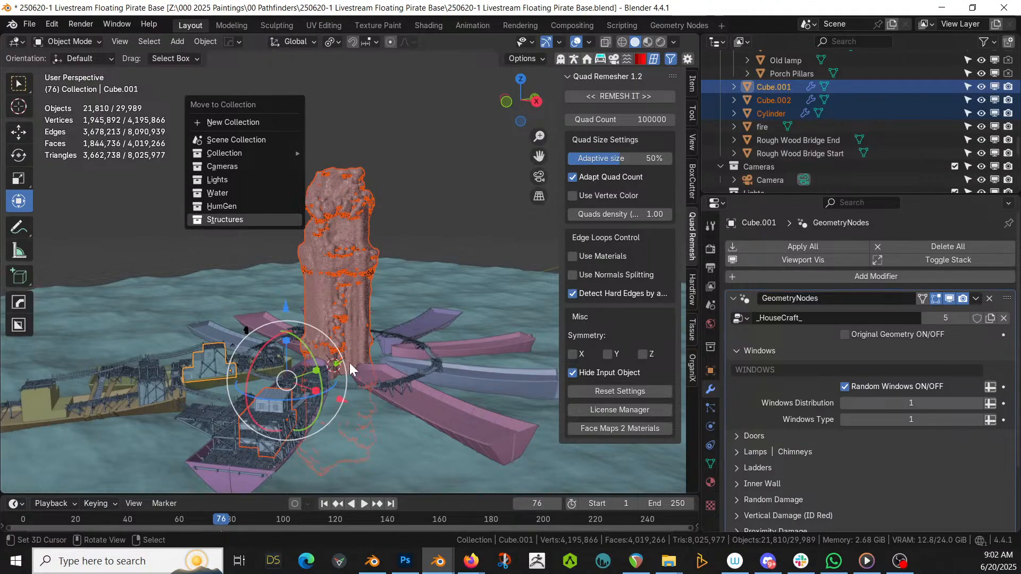
key(Return)
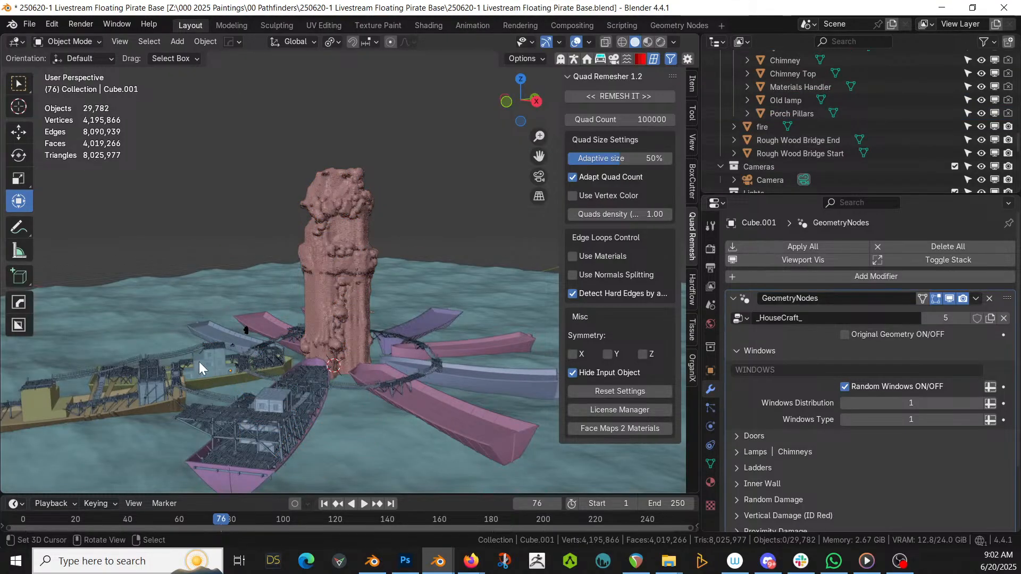
scroll(208, 359, up, 1)
click(186, 387)
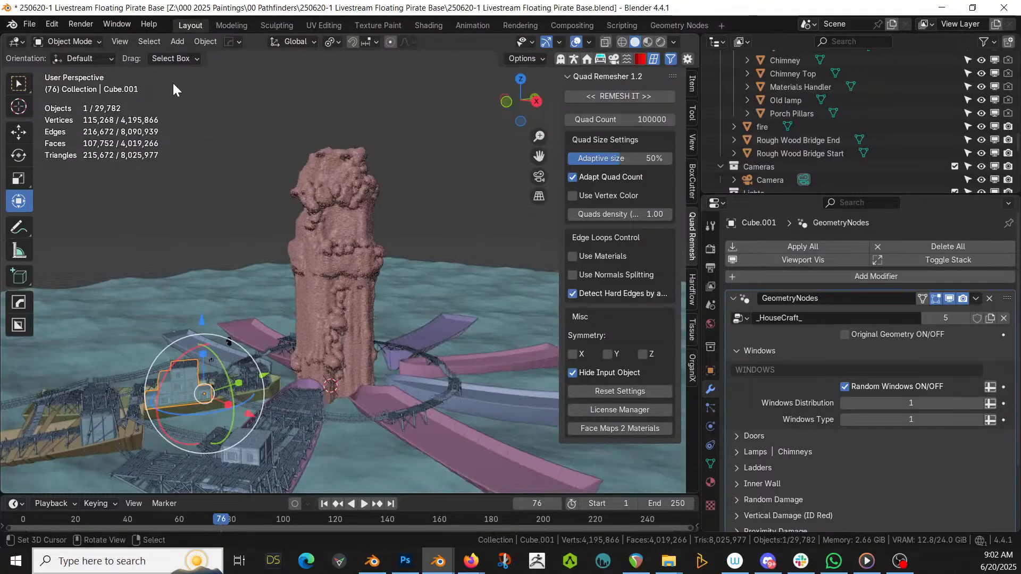
click(49, 25)
mouse_move(63, 66)
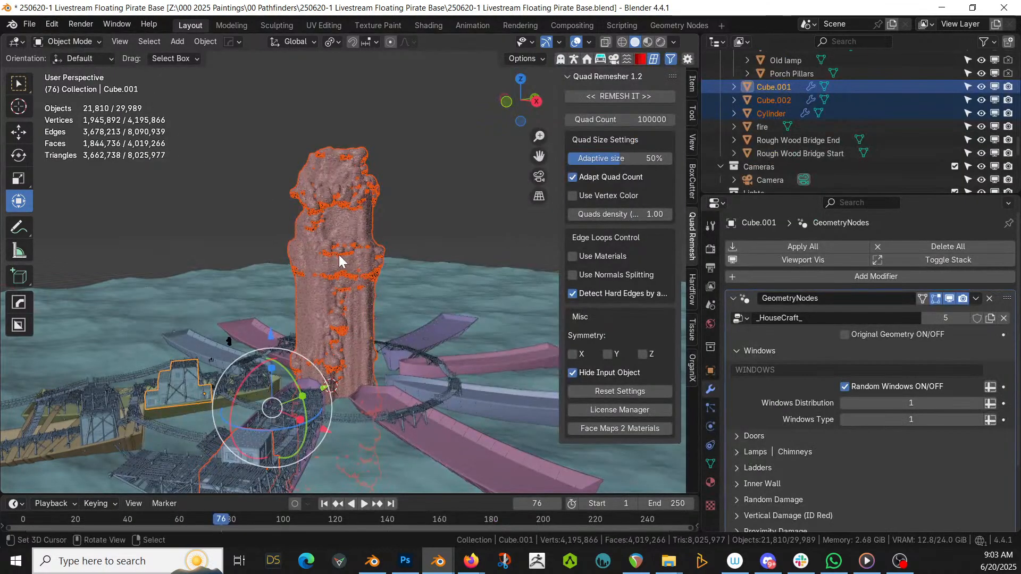
Move the selected houses and tower to the Scene Collection and deselect them
key(m)
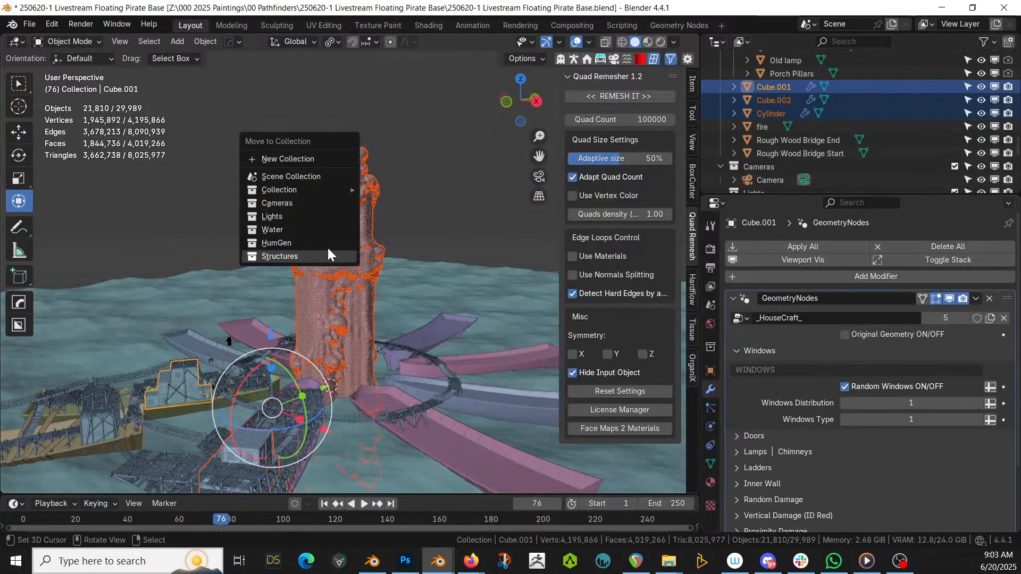
click(319, 175)
click(181, 113)
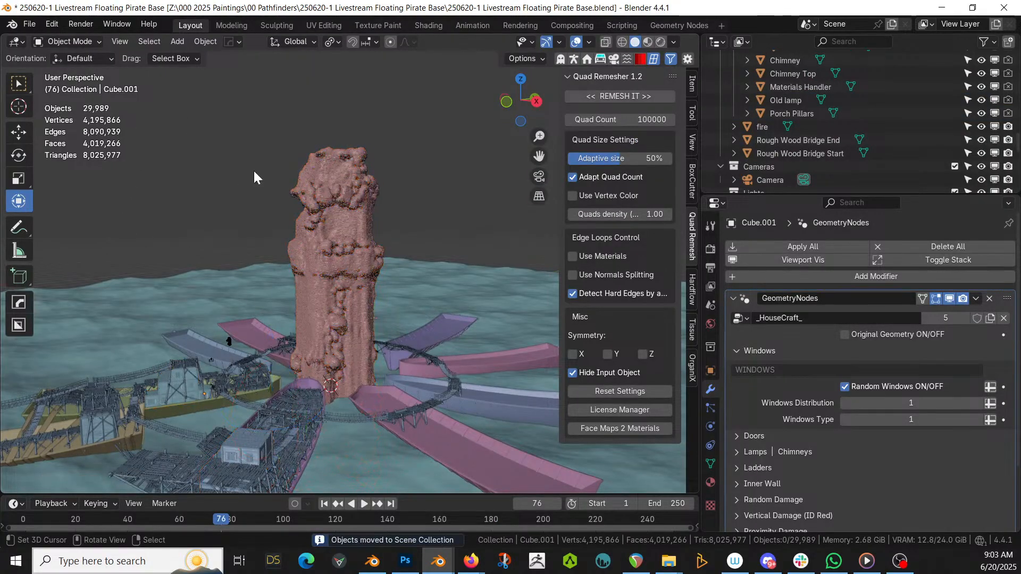
Save the pirate base file and apply all modifiers on the stone-covered tower
middle_drag(253, 171, 179, 187)
scroll(212, 239, up, 2)
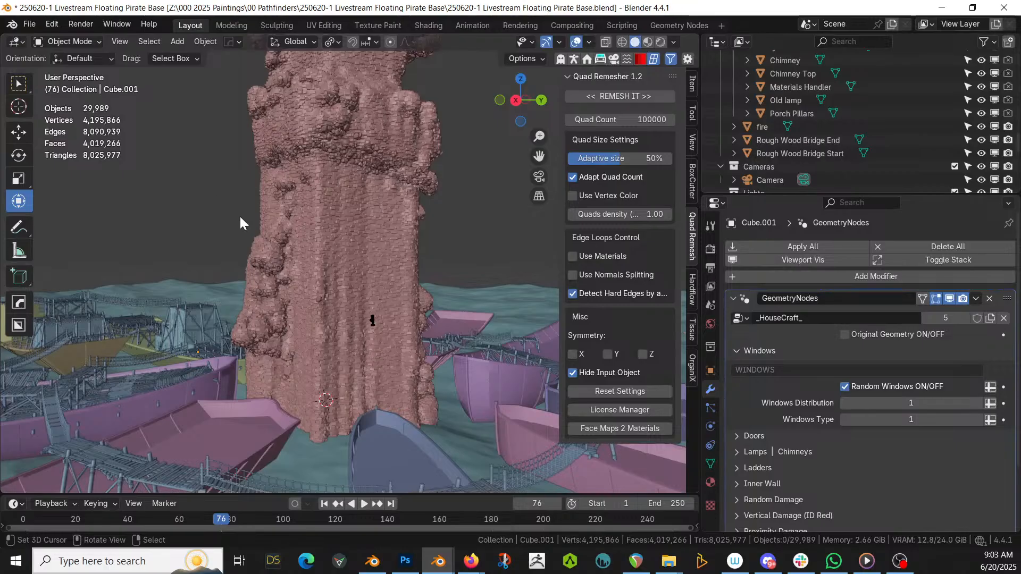
middle_drag(239, 215, 244, 300)
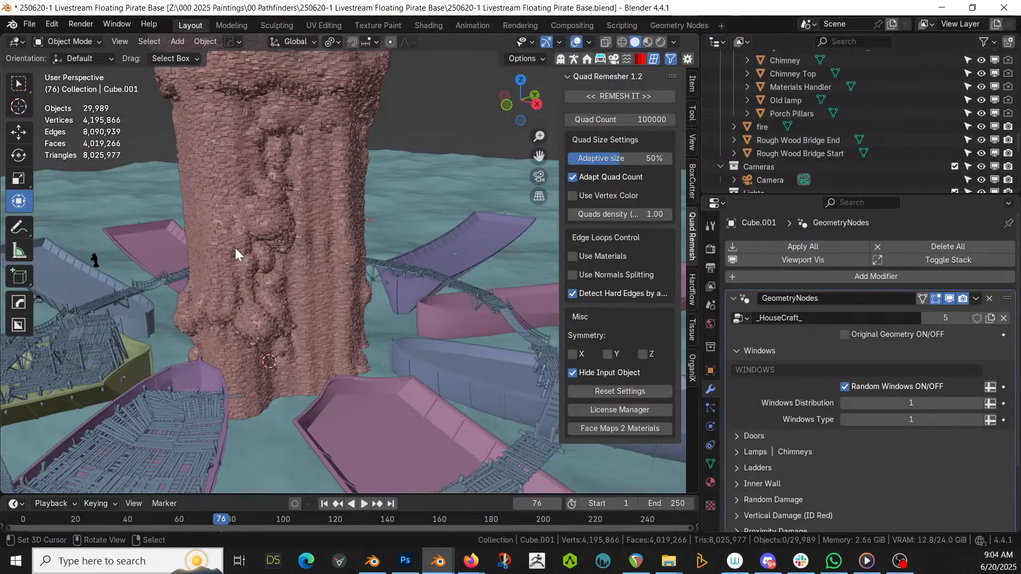
key(ctrl)
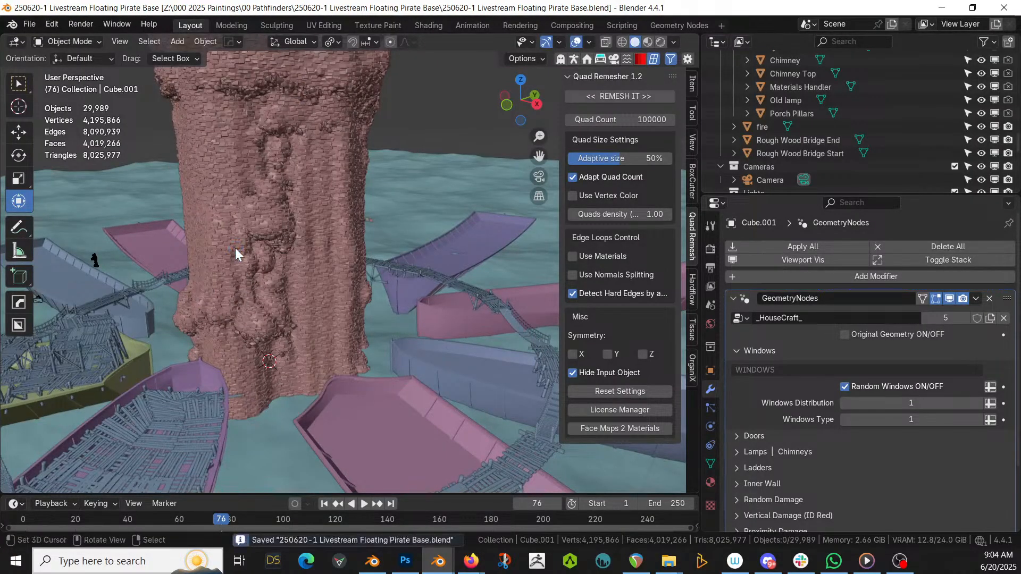
click(247, 180)
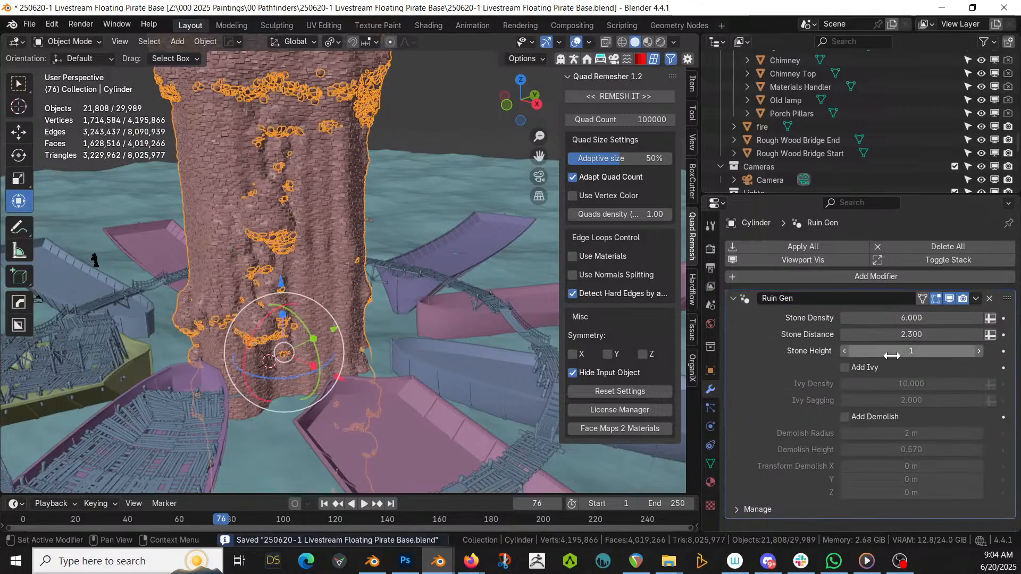
click(828, 248)
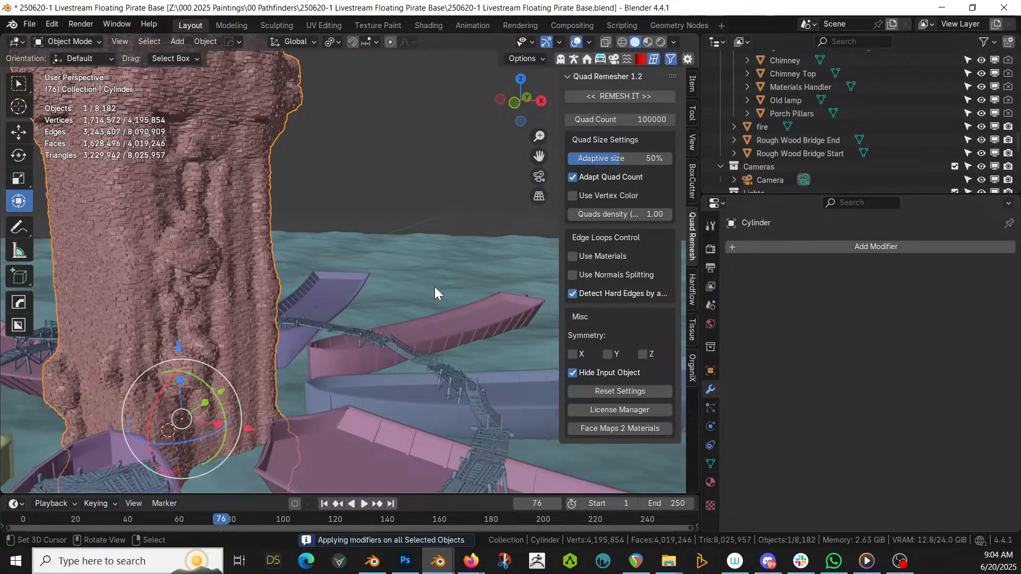
Add a plane at the 3D cursor on the tower's base and move it along X out from the rock wall
middle_drag(312, 257, 385, 120)
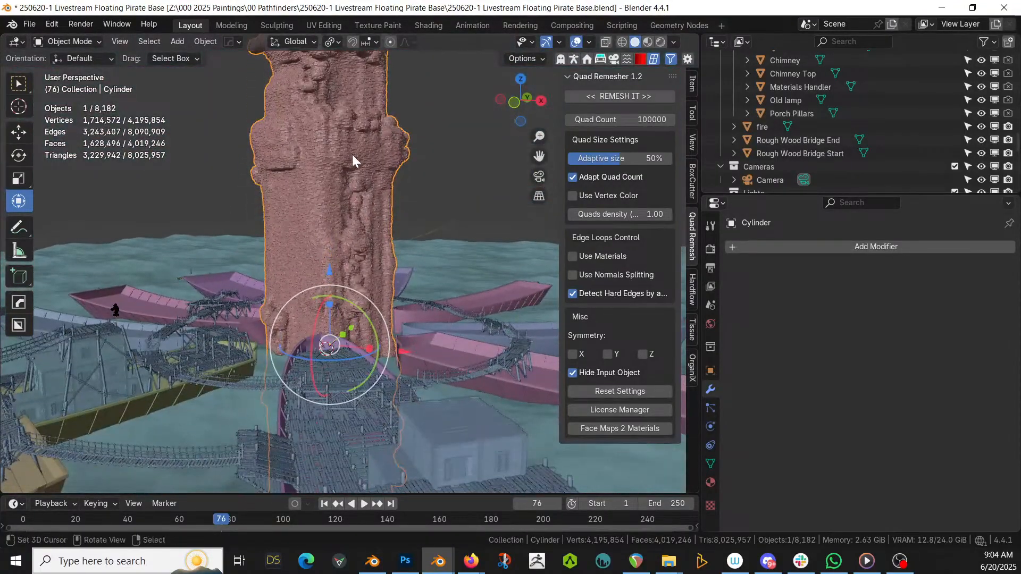
middle_drag(354, 160, 323, 195)
mouse_move(357, 126)
middle_down()
mouse_move(309, 123)
mouse_move(344, 126)
middle_up()
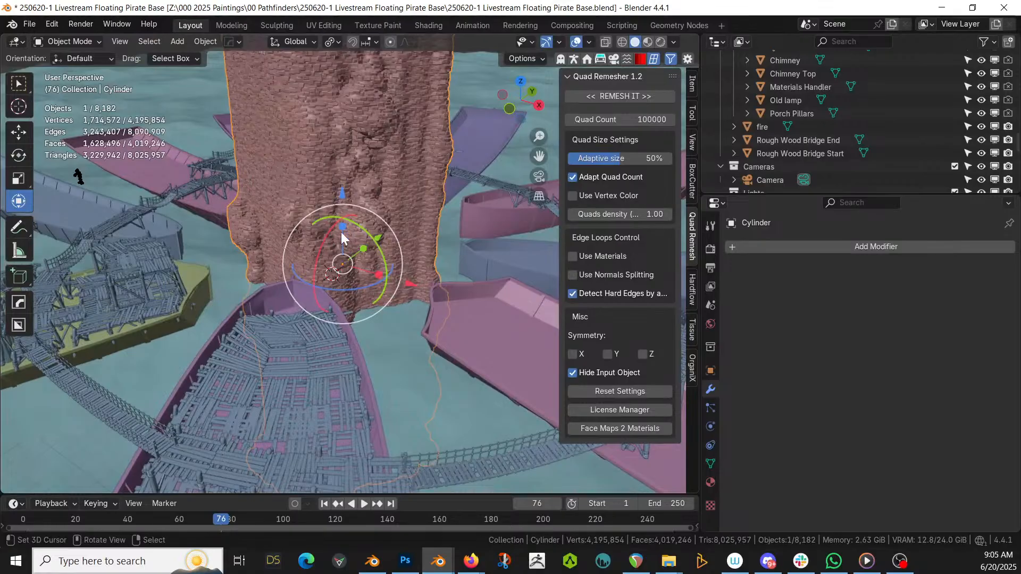
middle_drag(370, 252, 404, 254)
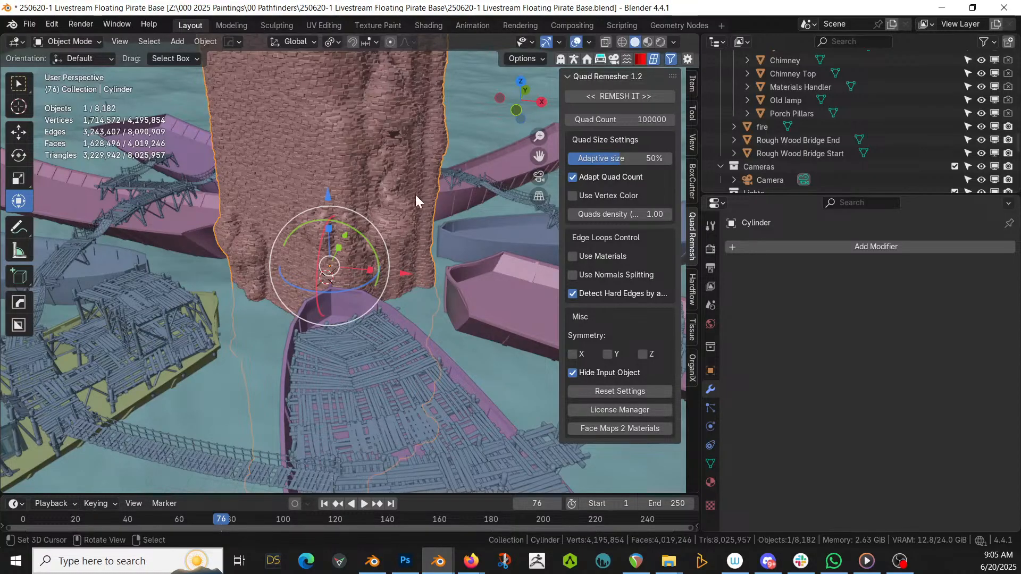
middle_drag(513, 294, 287, 261)
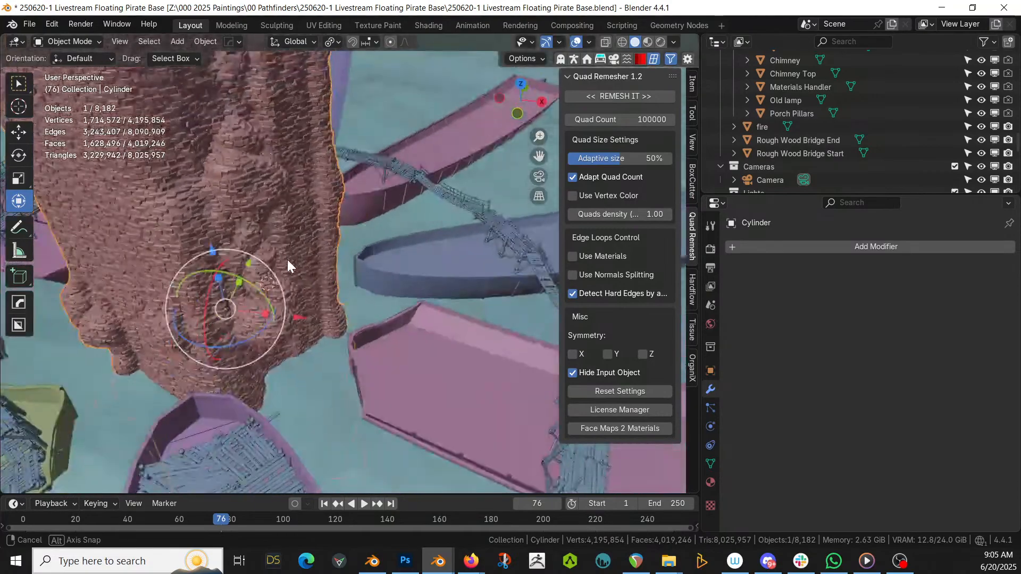
key(shift+a)
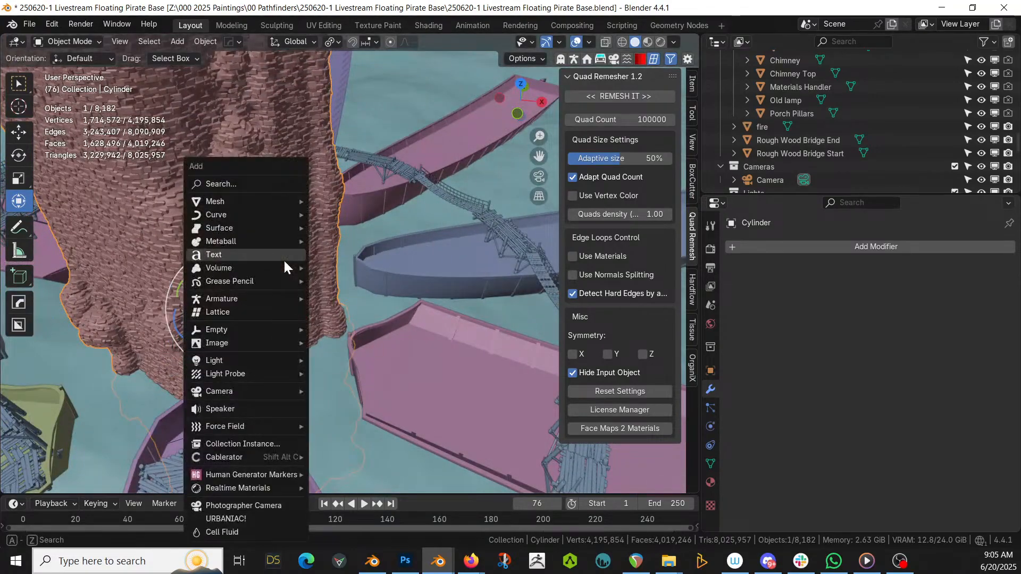
mouse_move(243, 200)
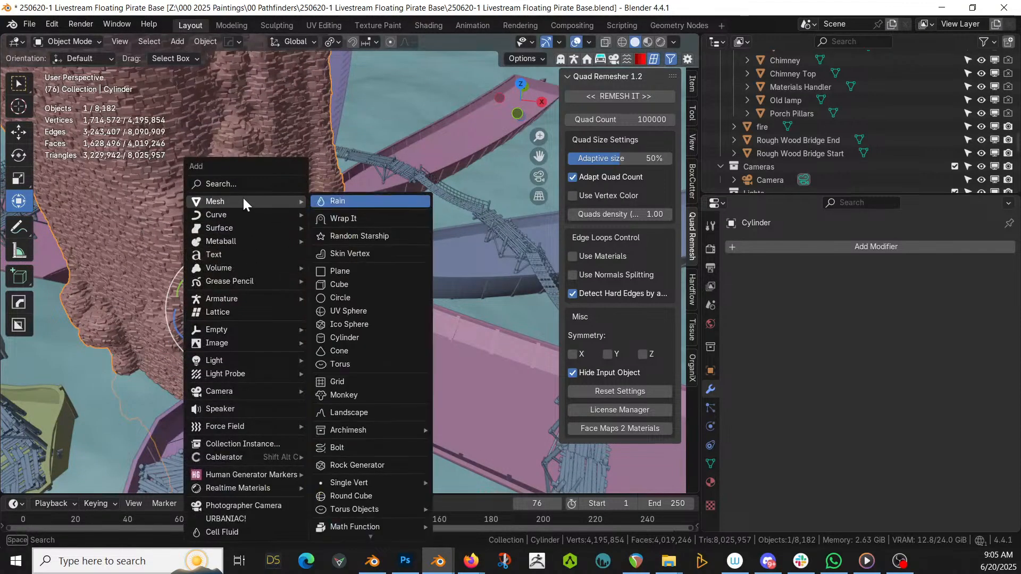
click(366, 272)
scroll(332, 314, up, 6)
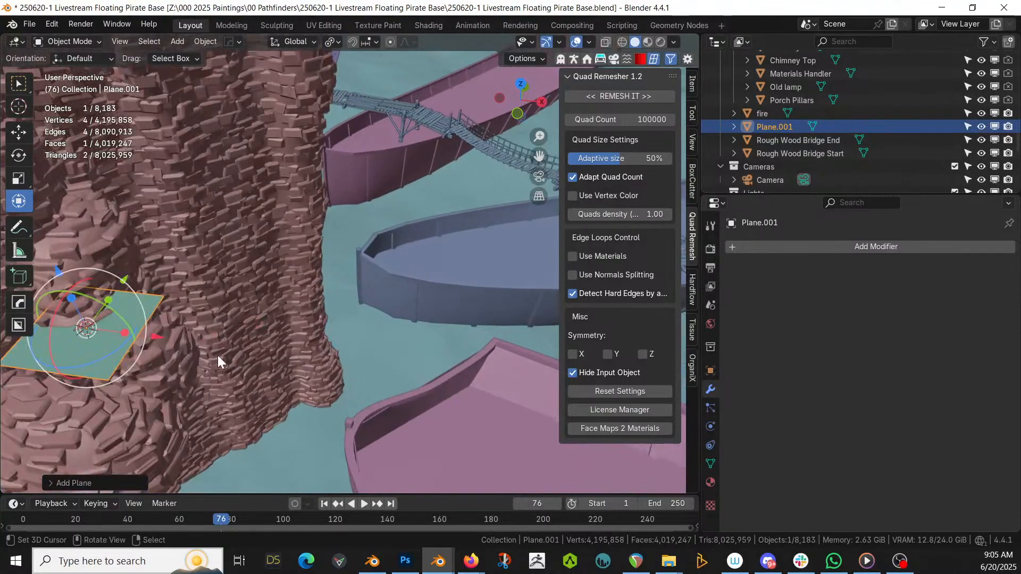
shift+middle_drag(75, 396, 352, 334)
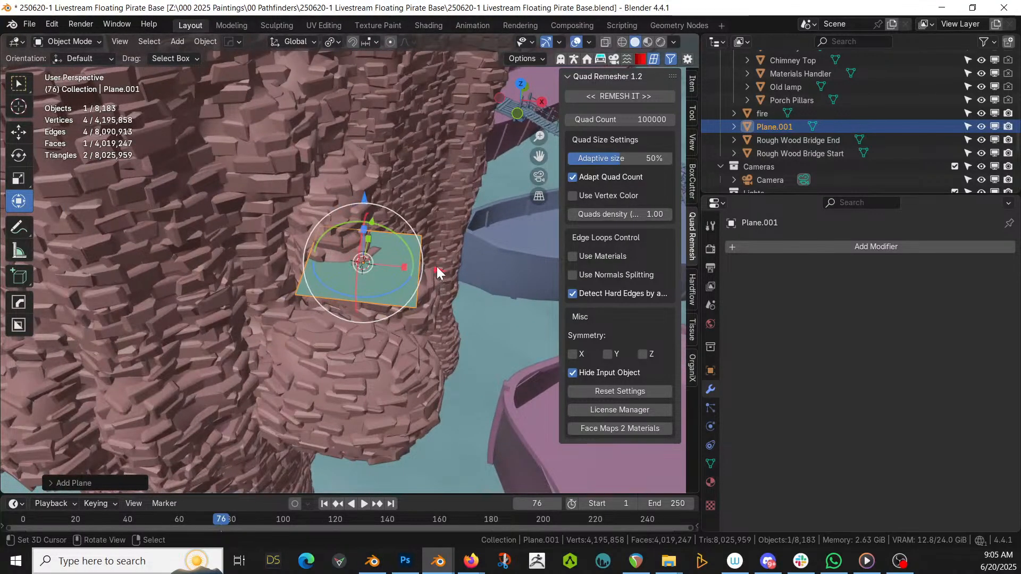
drag(436, 267, 504, 271)
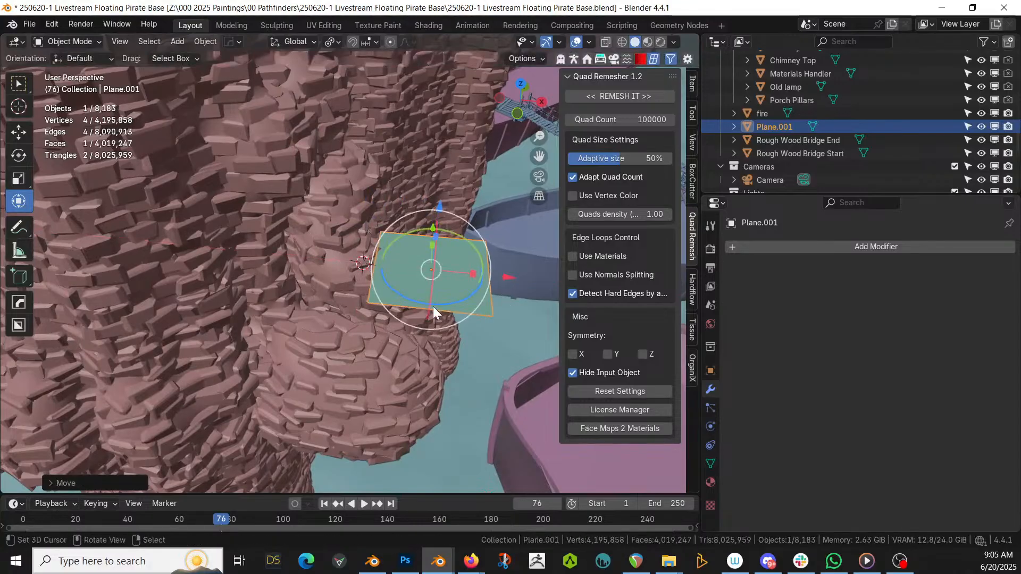
Rotate the new plane about the vertical axis in top view so it sits diagonally against the rock wall
key(KP_7)
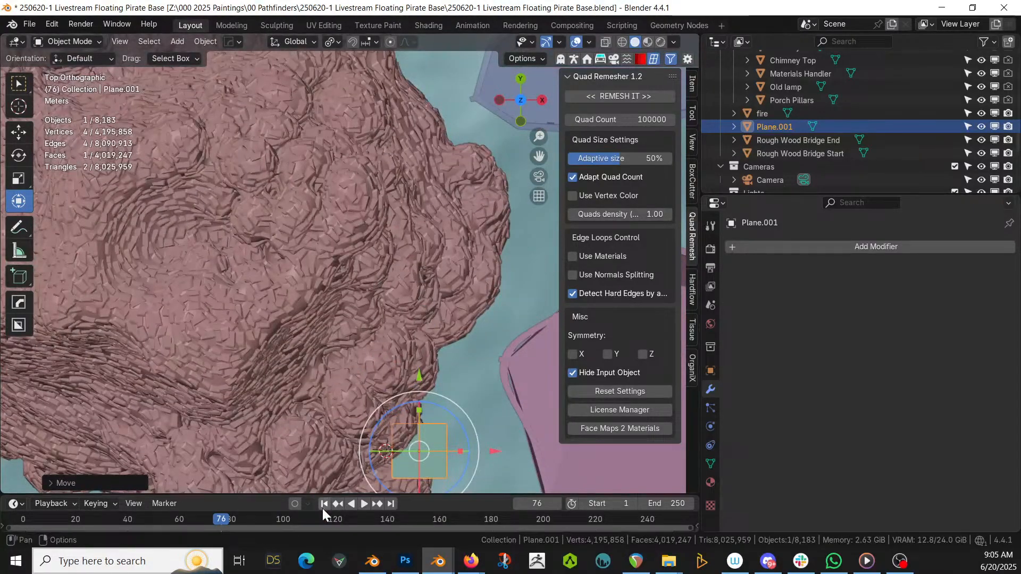
shift+middle_drag(419, 410, 408, 322)
key(r)
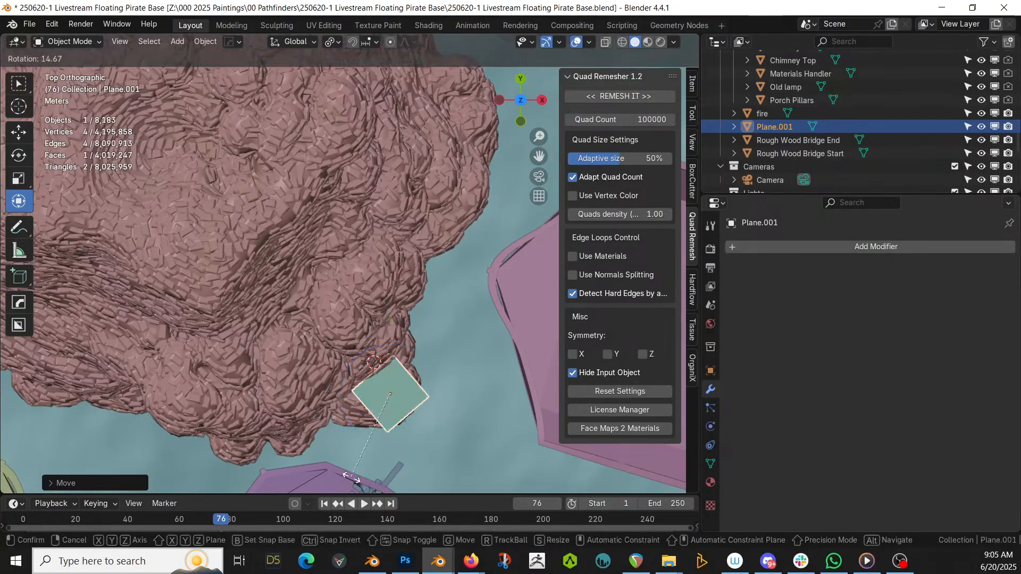
click(355, 483)
middle_drag(355, 483, 317, 404)
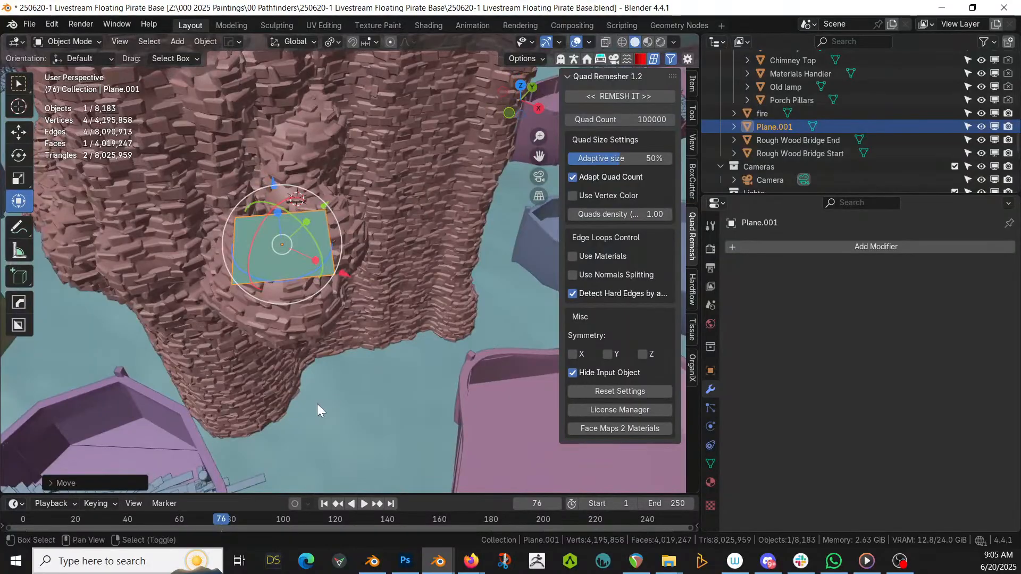
Duplicate the plane to a lower spot on the tower, switch the transform orientation to Local, and shift the copy along its local Y axis
key(shift+d)
click(302, 60)
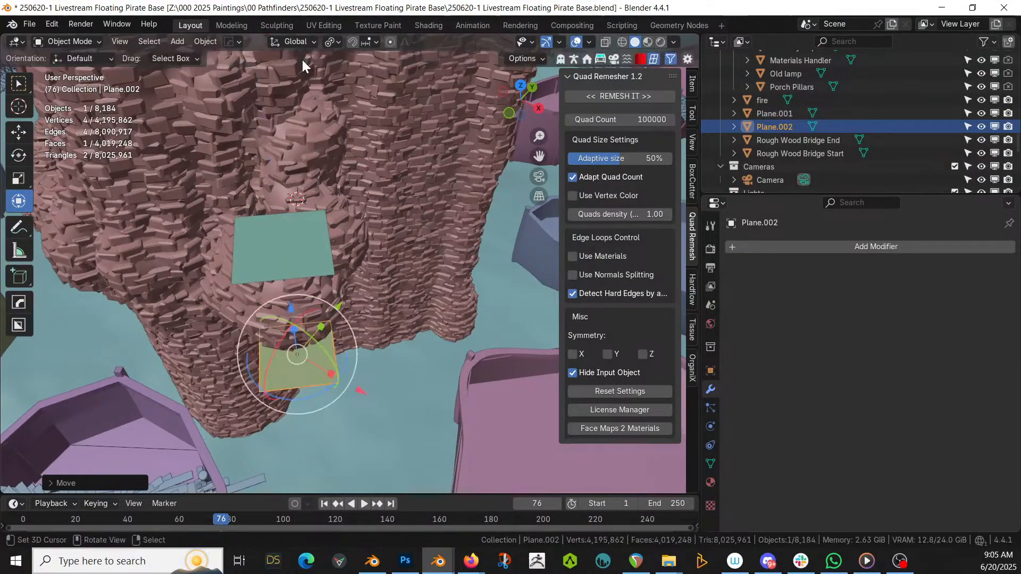
click(317, 40)
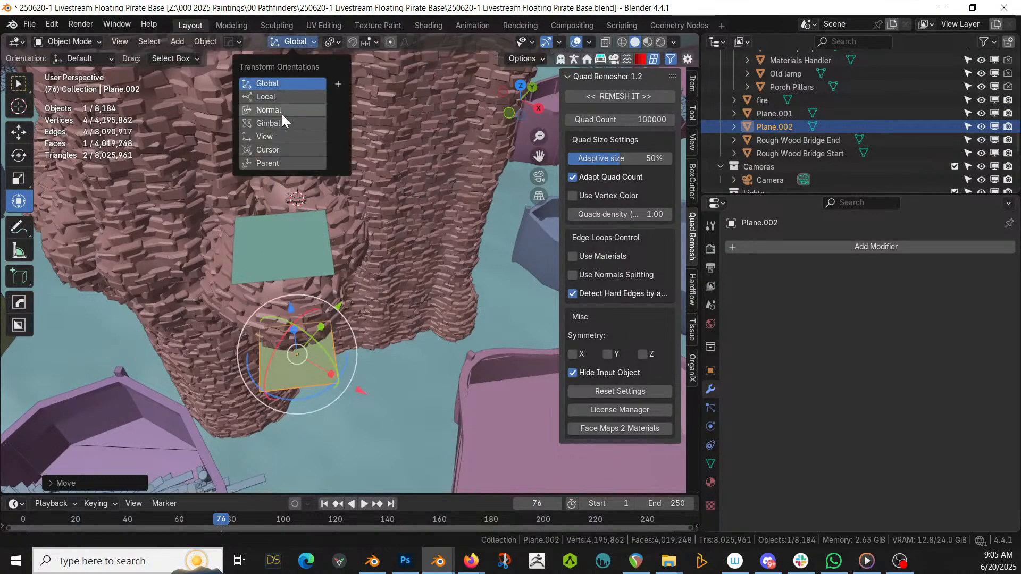
click(282, 98)
key(g)
key(y)
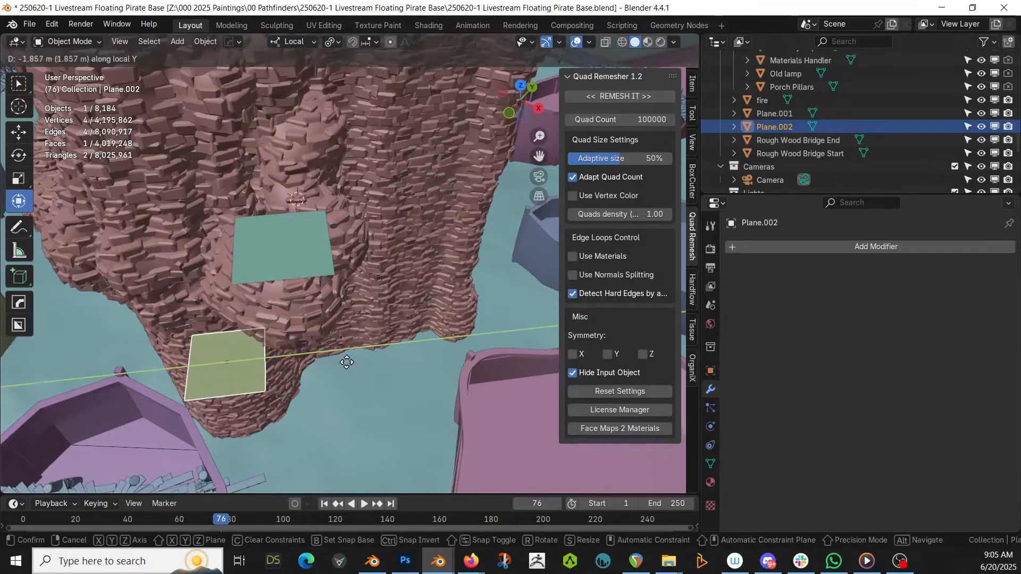
click(307, 375)
middle_drag(304, 376, 448, 298)
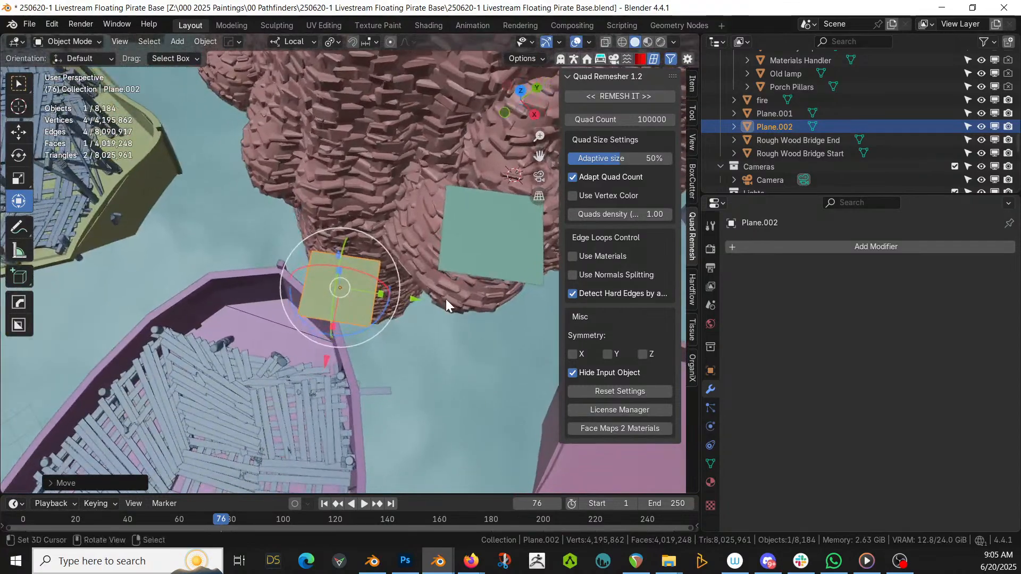
Duplicate the lower plane, move the copy along local X over the purple boat, and lower it along local Z towards the boat's deck
key(KP_7)
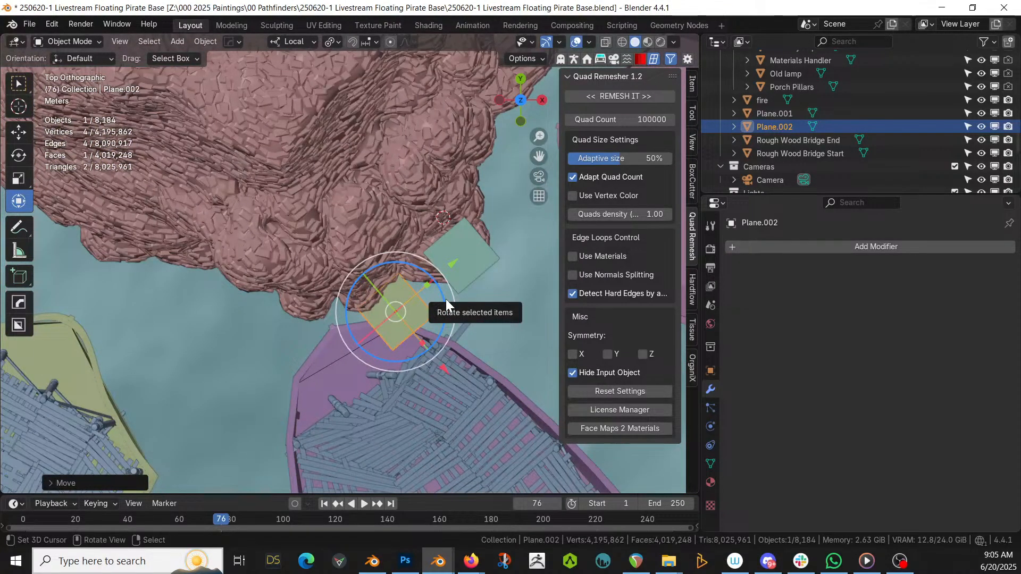
key(shift+d)
right_click(446, 299)
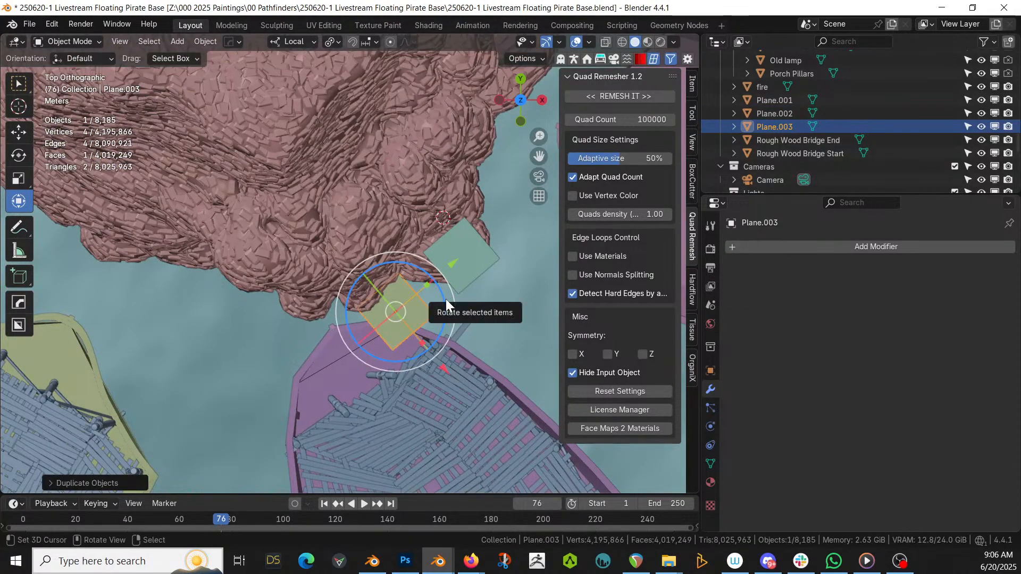
key(g)
key(x)
click(457, 367)
middle_drag(457, 367, 394, 256)
key(g)
key(z)
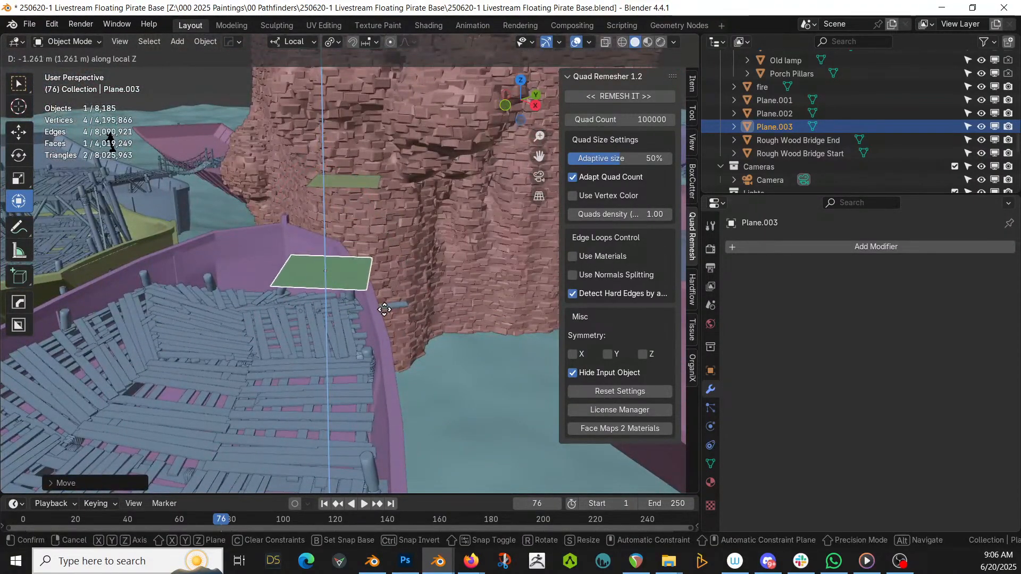
click(384, 316)
middle_drag(384, 315, 452, 367)
key(2)
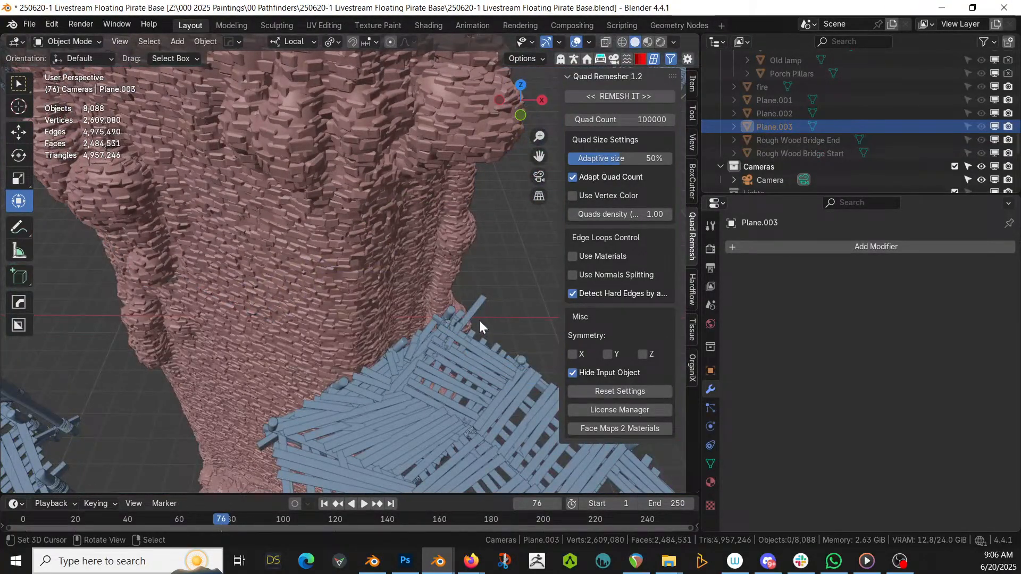
key(ctrl+z)
click(493, 331)
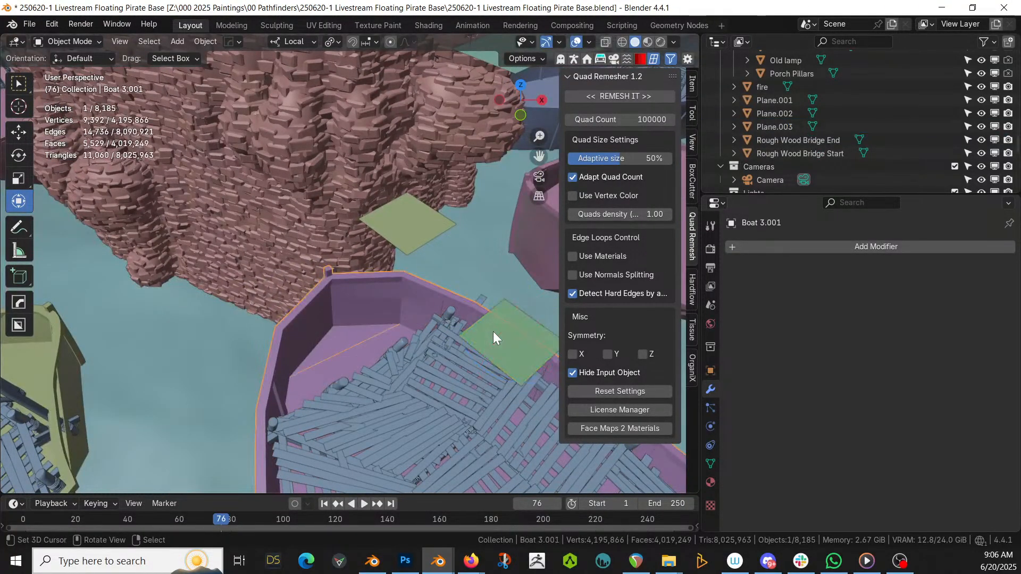
key(ctrl+z)
Select all three planes beside the tower and join them into one object
shift+click(414, 222)
middle_drag(414, 222, 299, 295)
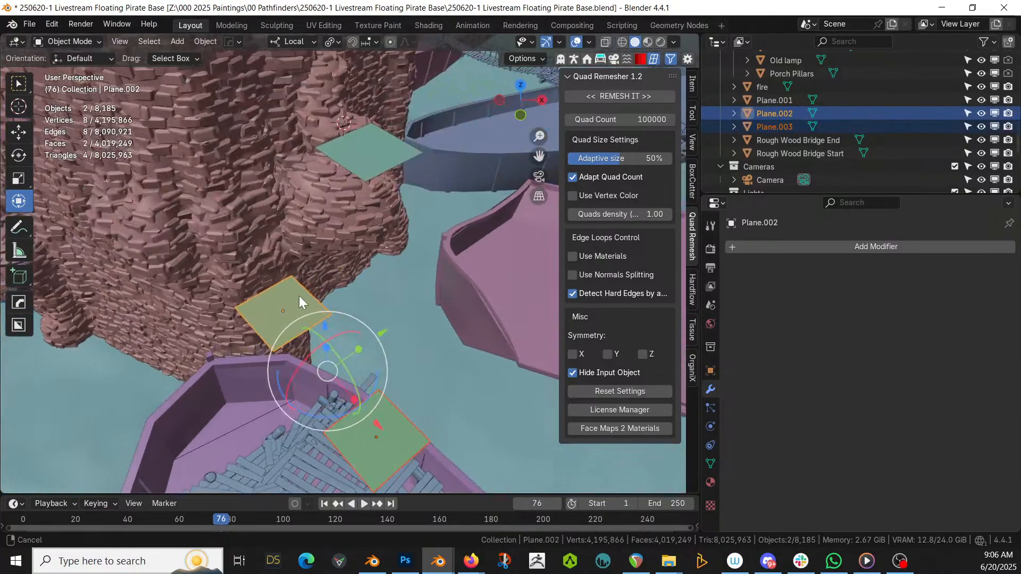
shift+click(380, 157)
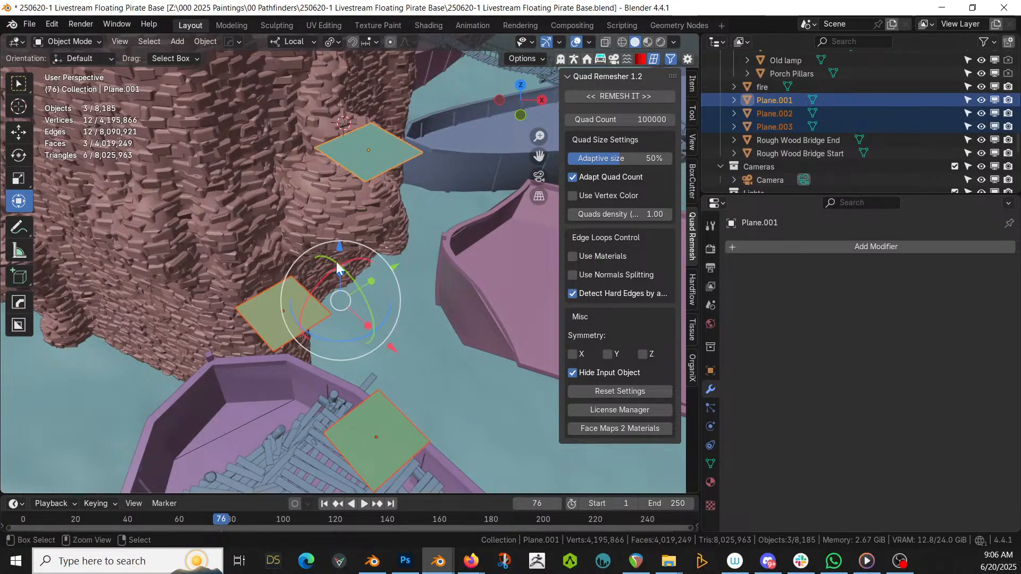
key(ctrl+j)
Fill faces between the facing edges of the three planes to connect them into one continuous stepped path
key(Tab)
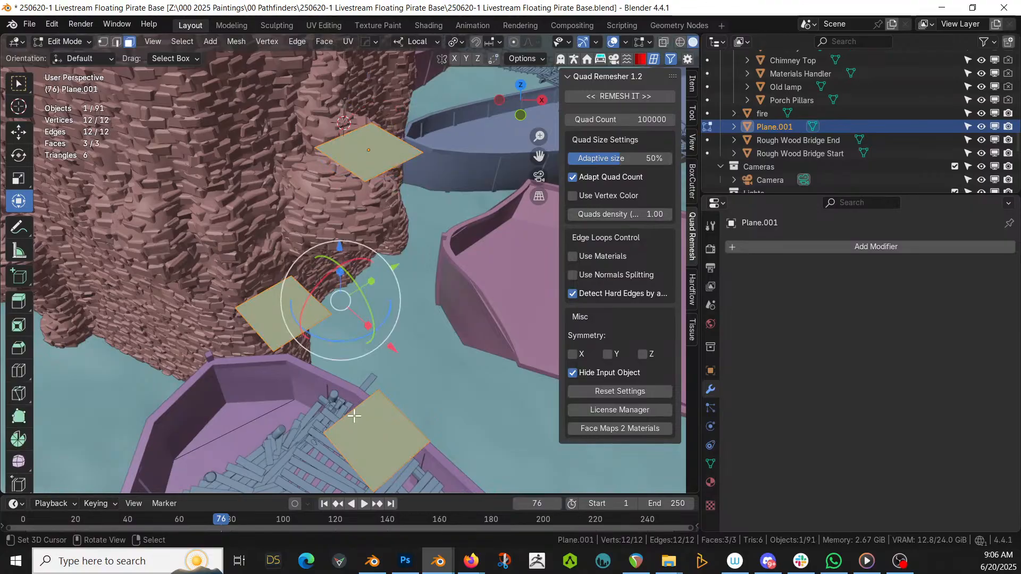
click(355, 416)
key(2)
click(344, 403)
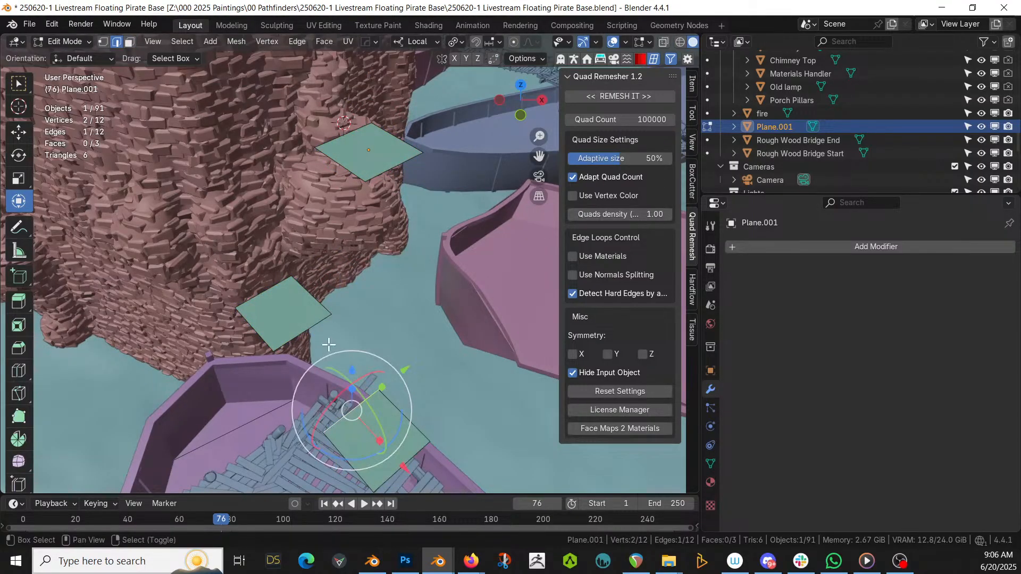
shift+click(309, 326)
key(f)
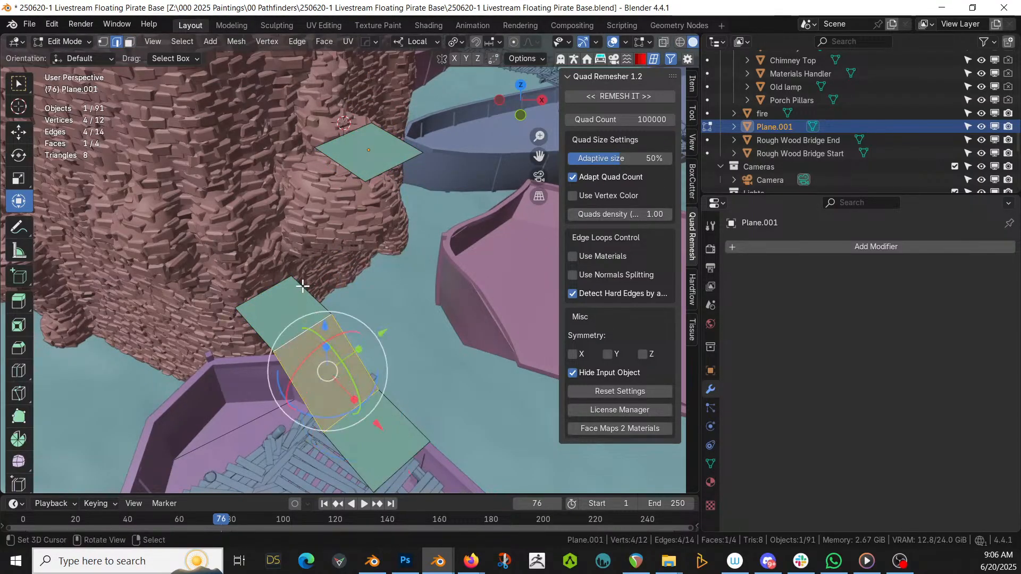
click(315, 264)
shift+right_click(347, 167)
key(f)
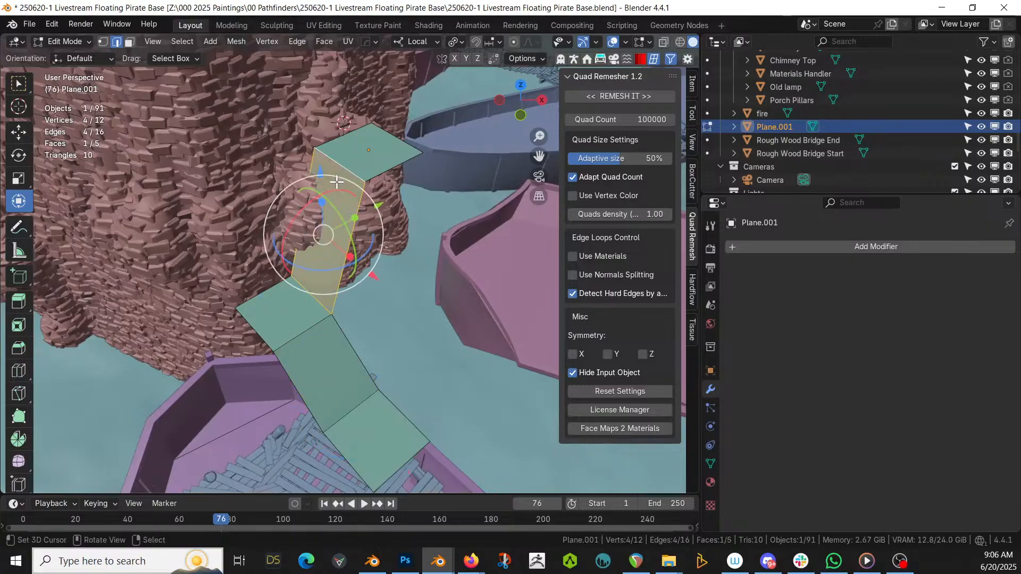
Lengthen the uppermost landing by moving its lower edge along local Y
scroll(339, 219, down, 1)
shift+middle_drag(338, 219, 391, 155)
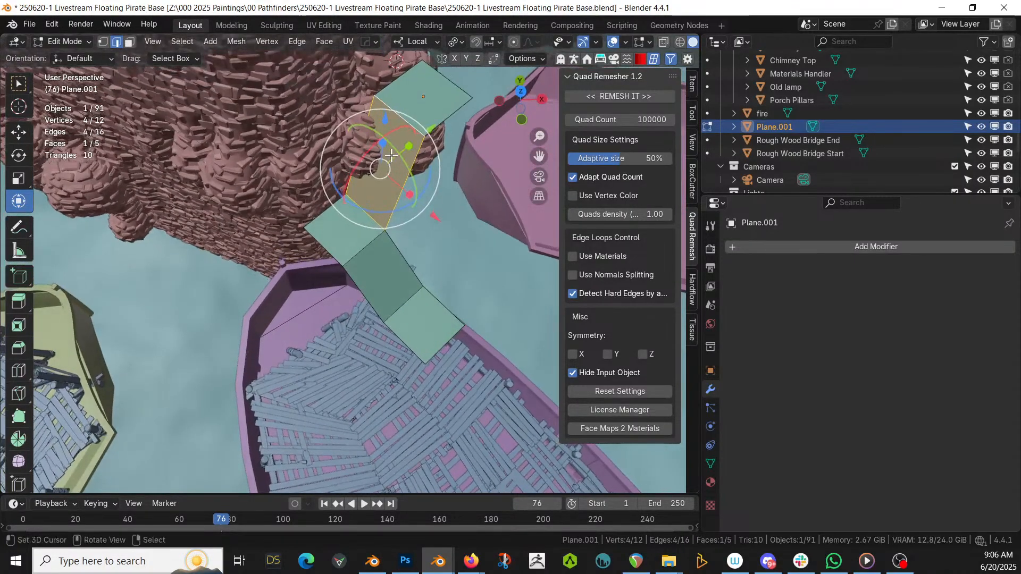
click(400, 115)
key(g)
key(y)
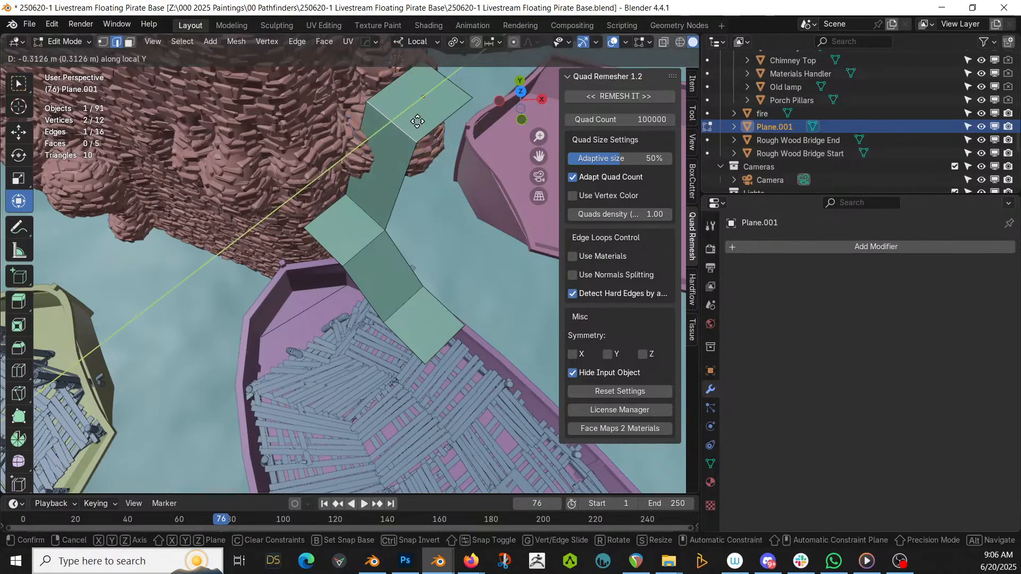
click(393, 139)
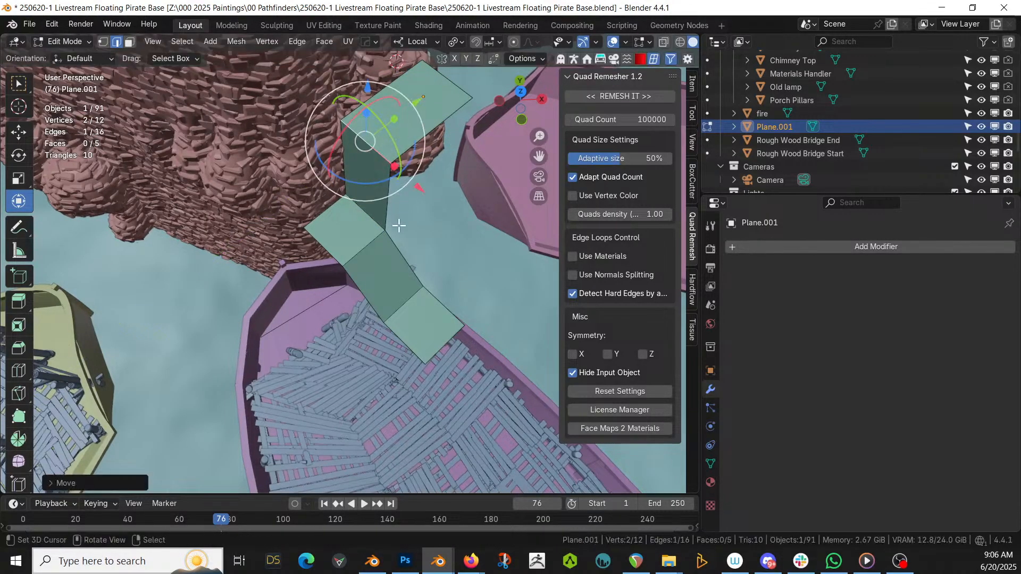
Move the three lower faces of the path about -0.98 m along local Y and return to Object Mode
key(3)
click(398, 316)
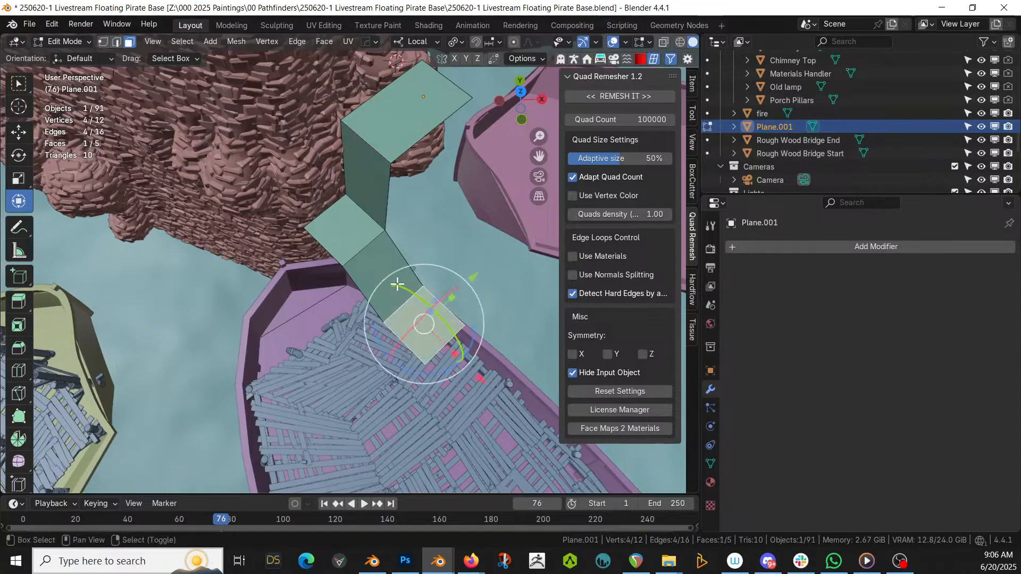
shift+click(383, 273)
shift+click(346, 232)
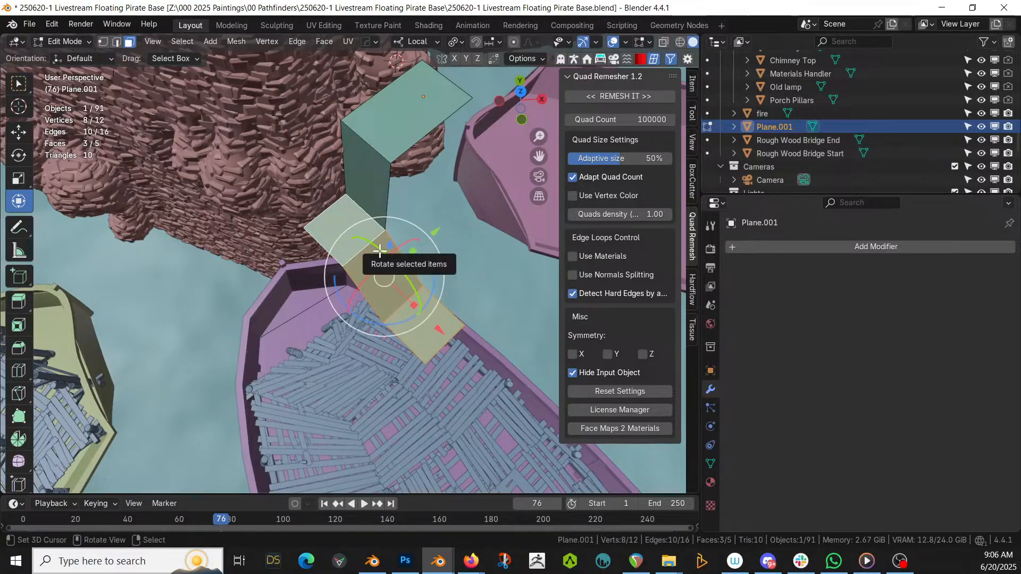
key(g)
key(y)
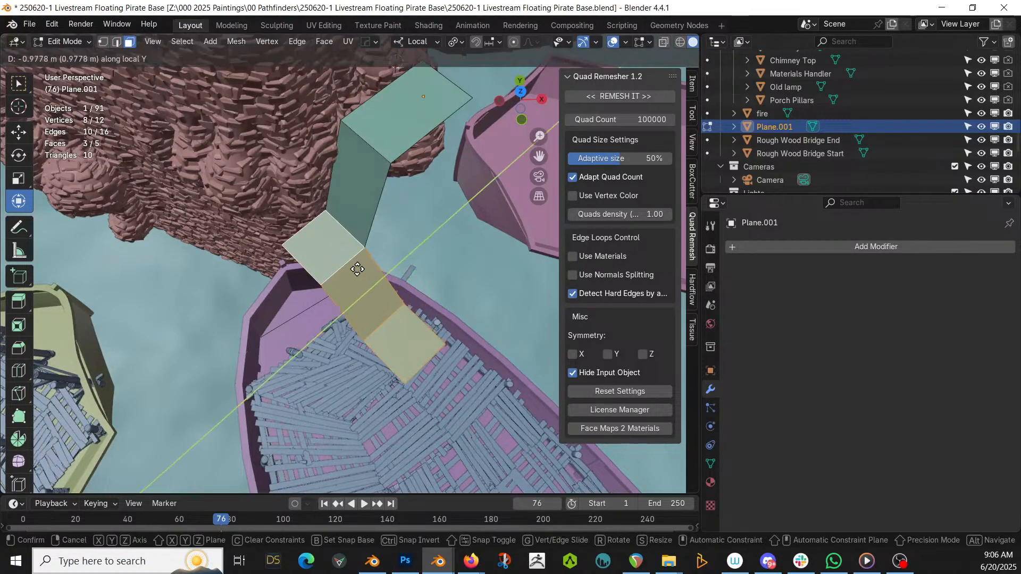
click(356, 270)
key(Tab)
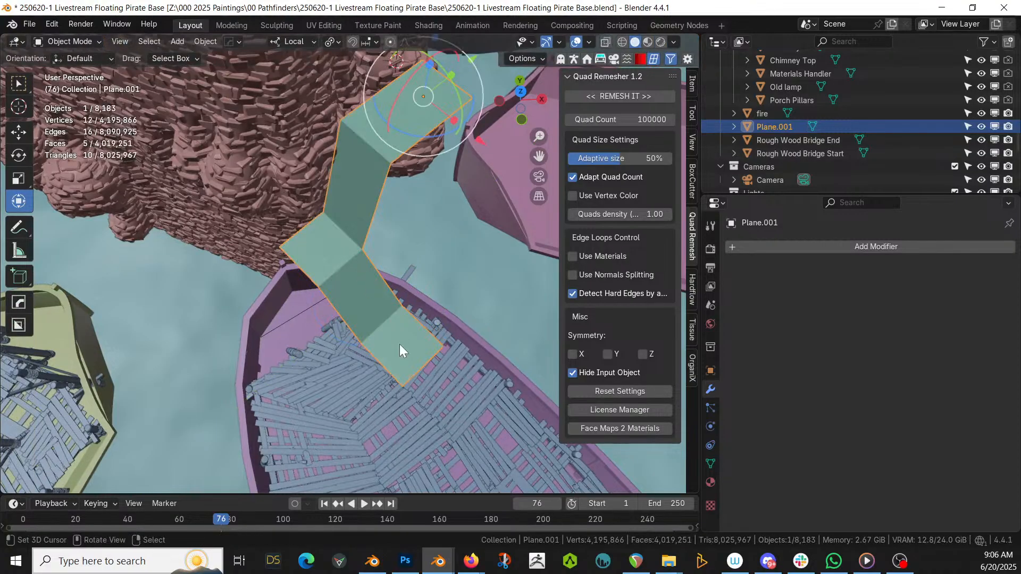
Join the stepped path into the plank platform object that carries the Platform Generator modifier
middle_drag(399, 344, 420, 343)
click(408, 356)
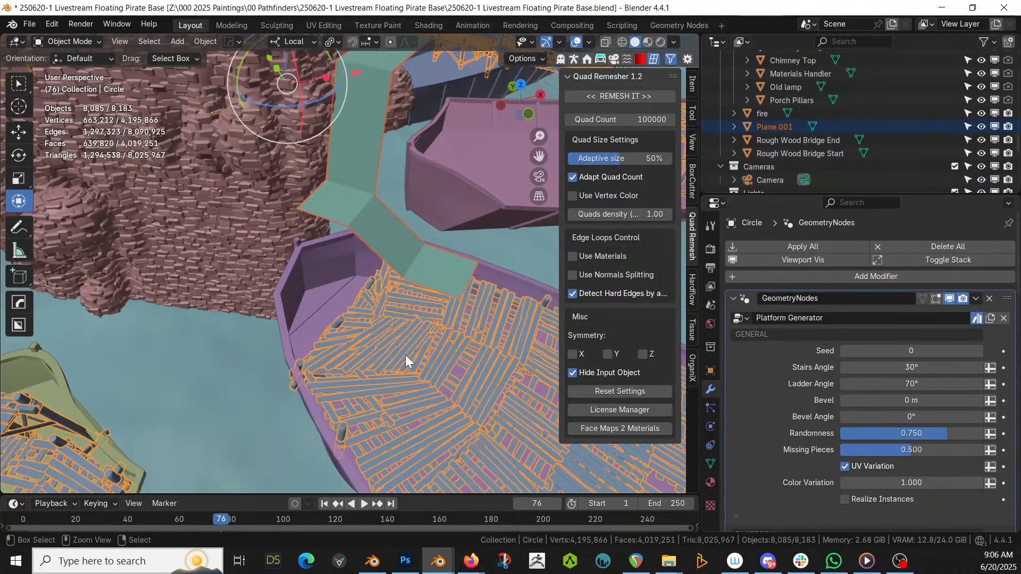
key(ctrl+j)
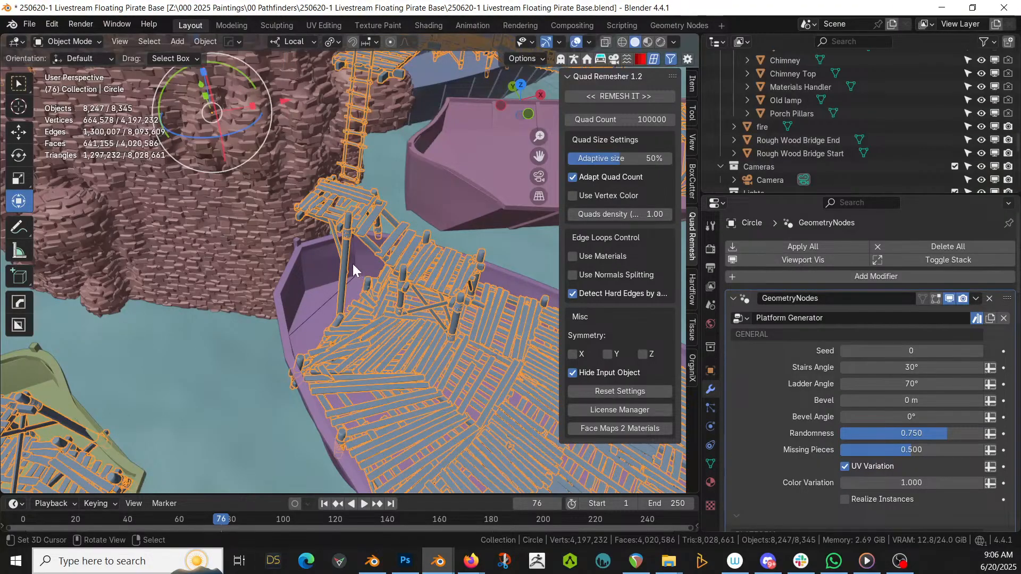
Select the stone-covered rock tower and move it to the Structures collection
middle_drag(352, 264, 196, 247)
middle_drag(439, 128, 440, 104)
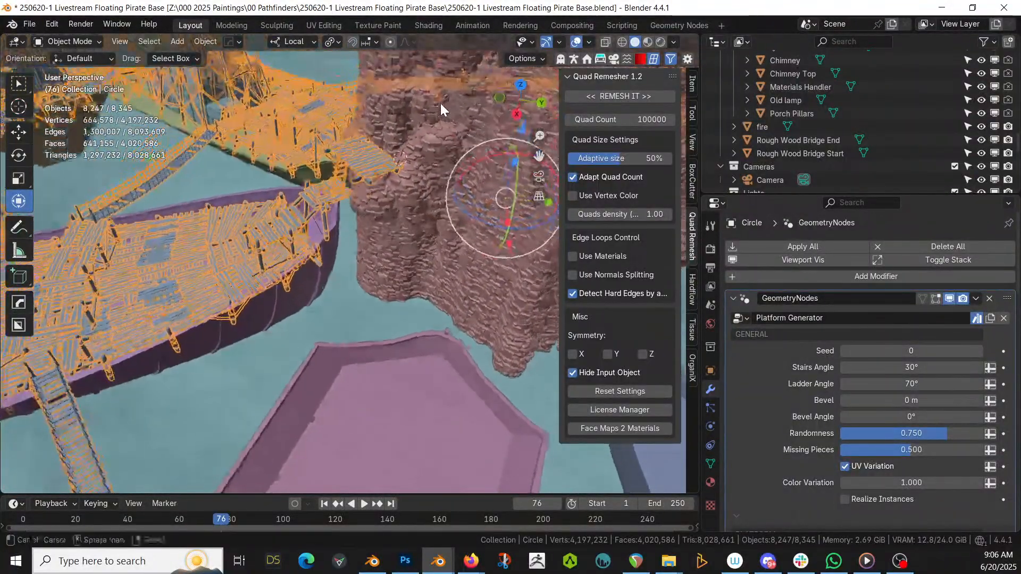
click(419, 141)
key(m)
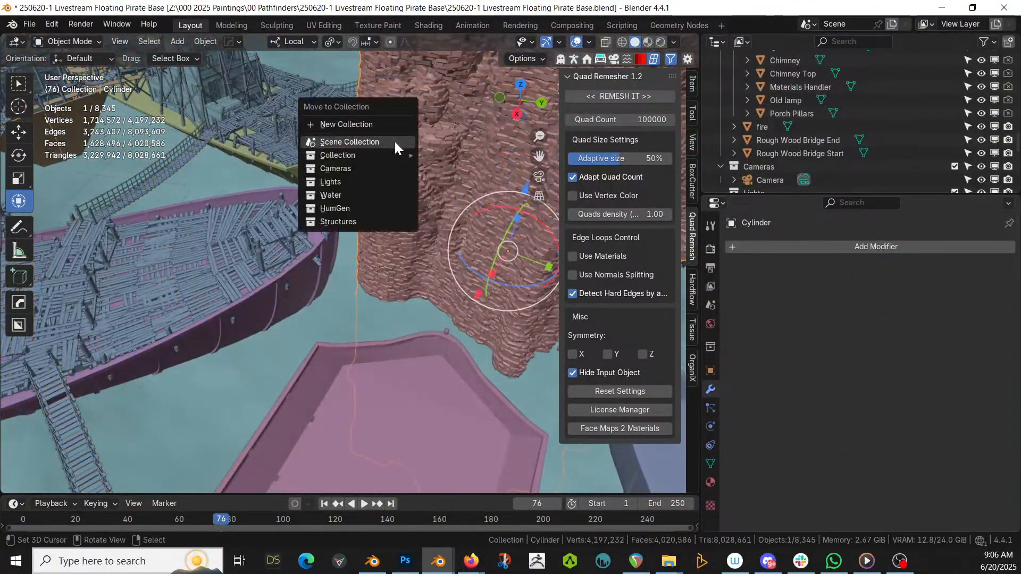
click(336, 225)
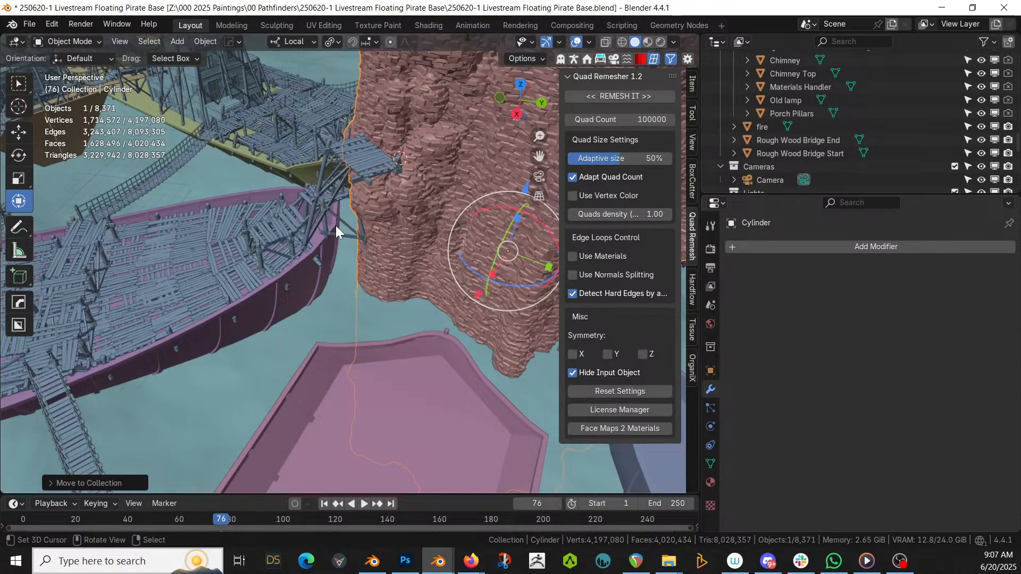
Place the 3D cursor on the rock tower's lower bulge and add a plane there inside the plank platform mesh
middle_drag(324, 208, 410, 235)
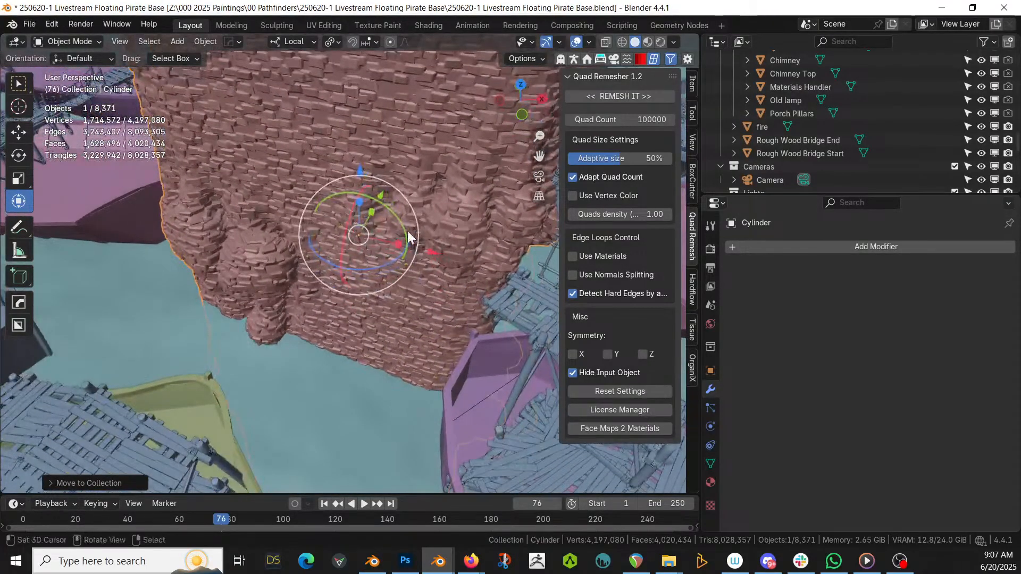
click(116, 420)
key(Tab)
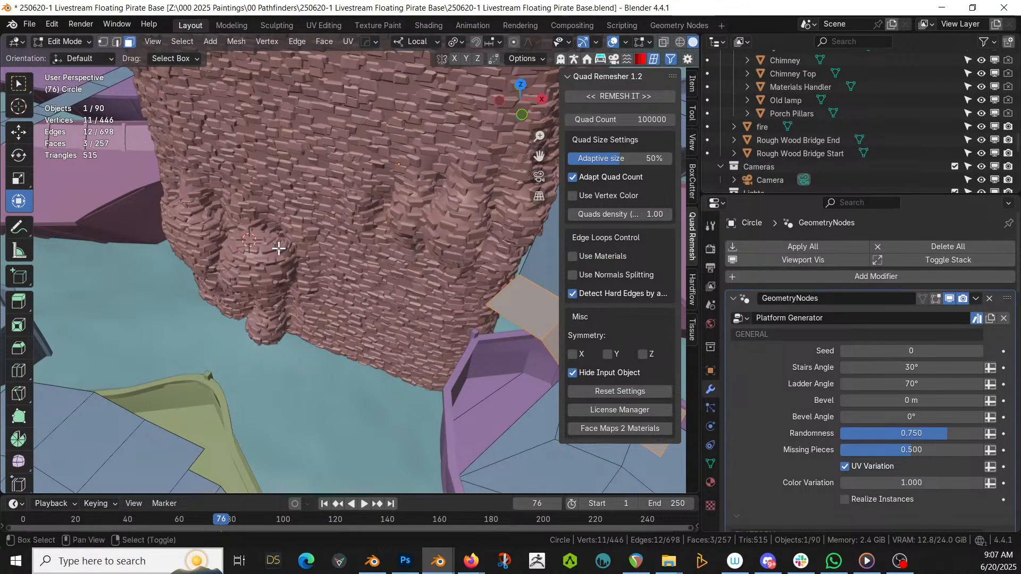
key(shift+s)
key(shift+s)
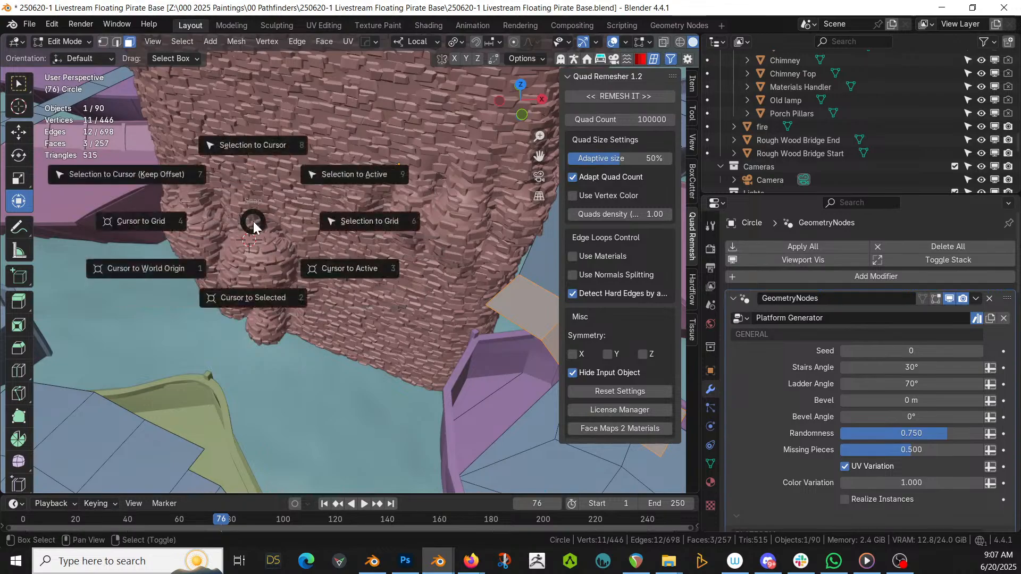
click(254, 222)
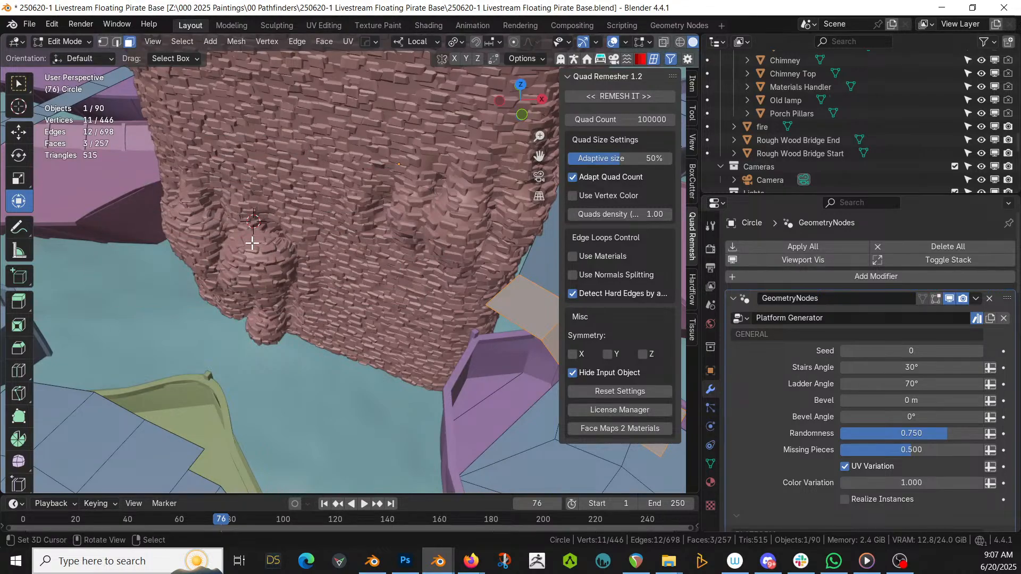
key(shift+a)
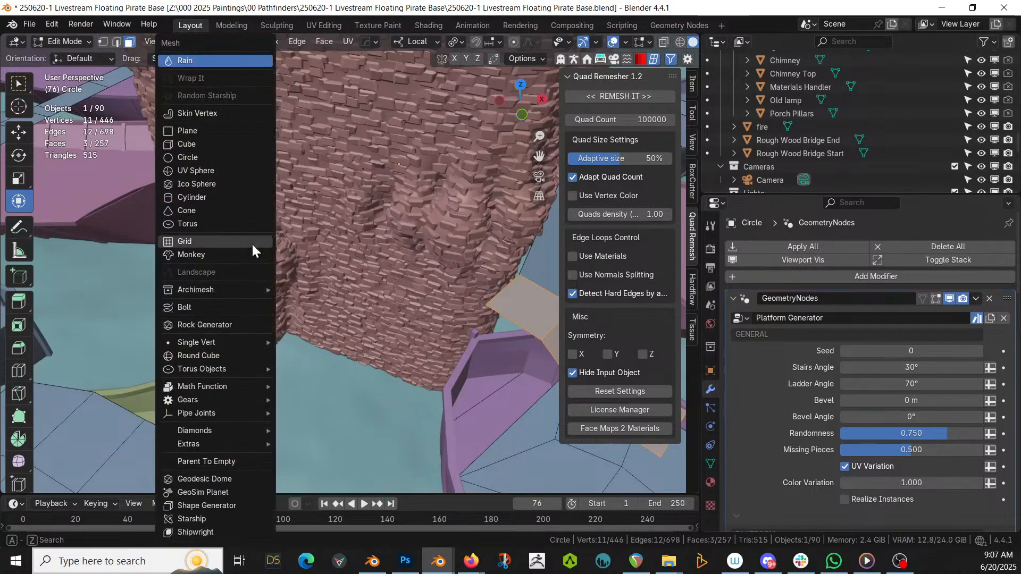
click(228, 129)
Rotate the new plane in top view to follow the tower wall and move it against the rock as a landing
key(KP_7)
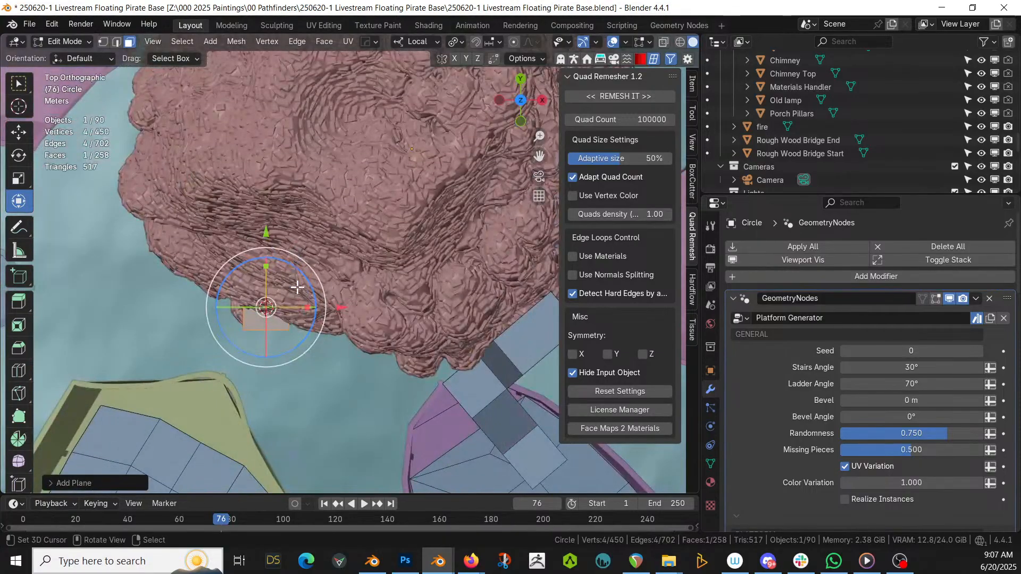
key(r)
click(319, 341)
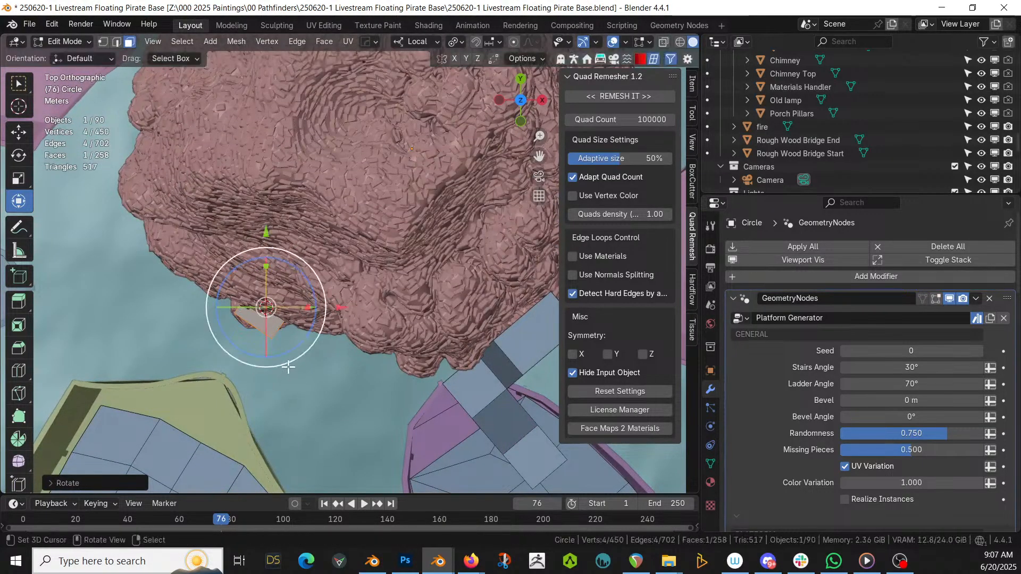
middle_drag(319, 340, 290, 295)
key(g)
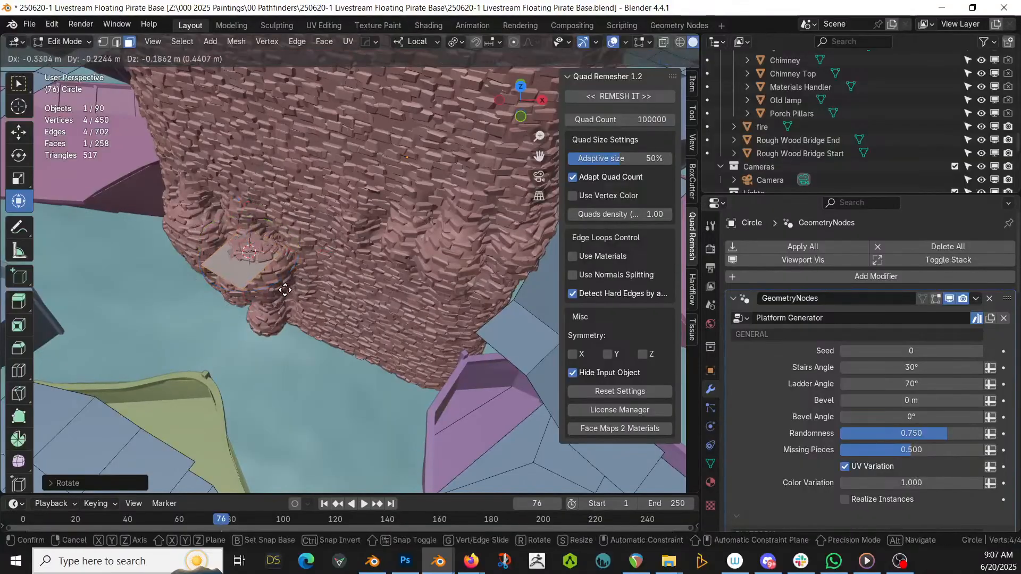
click(261, 292)
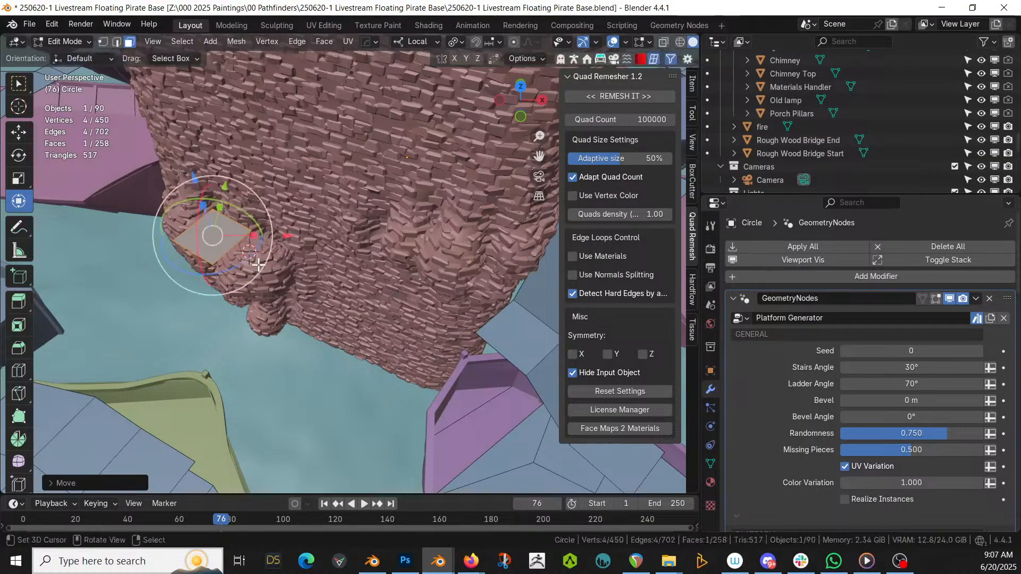
Duplicate the landing plane and move the copy about 4 m down and outward toward the yellow-green boat
middle_drag(261, 291, 275, 251)
key(shift+d)
right_click(274, 250)
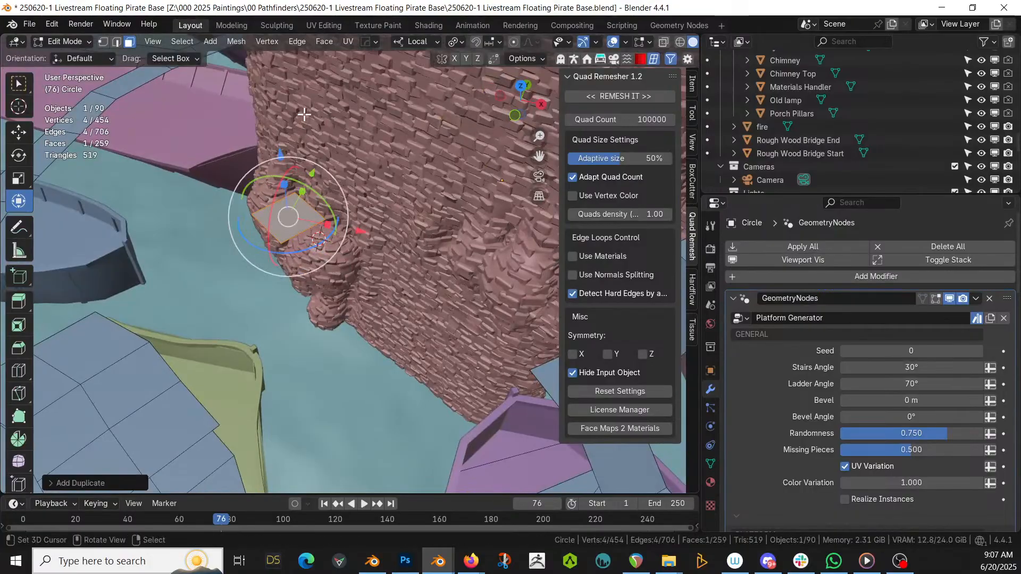
key(g)
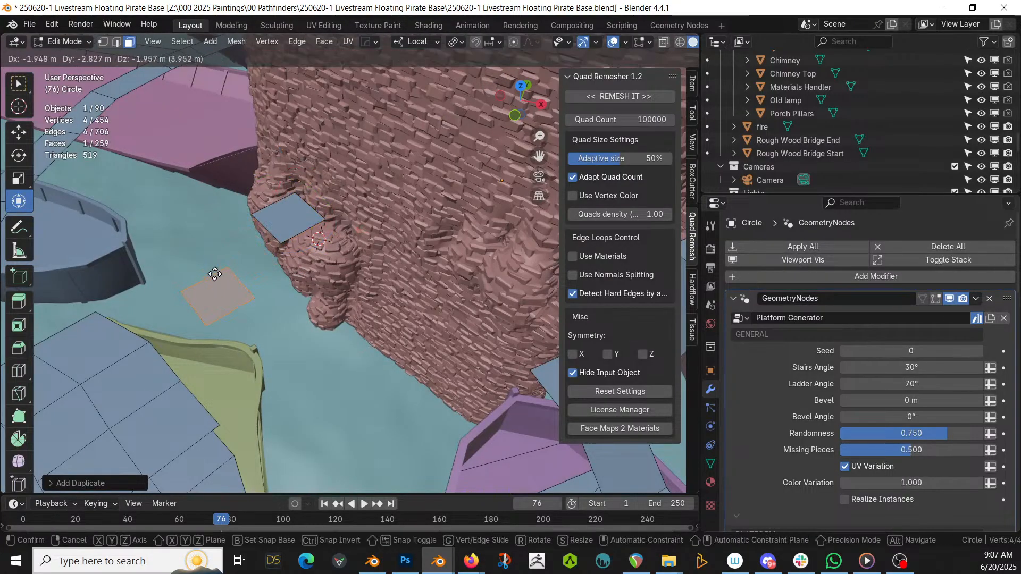
click(216, 281)
Fill a sloping face between the facing edges of the upper and lower landings
middle_drag(227, 282, 323, 267)
key(2)
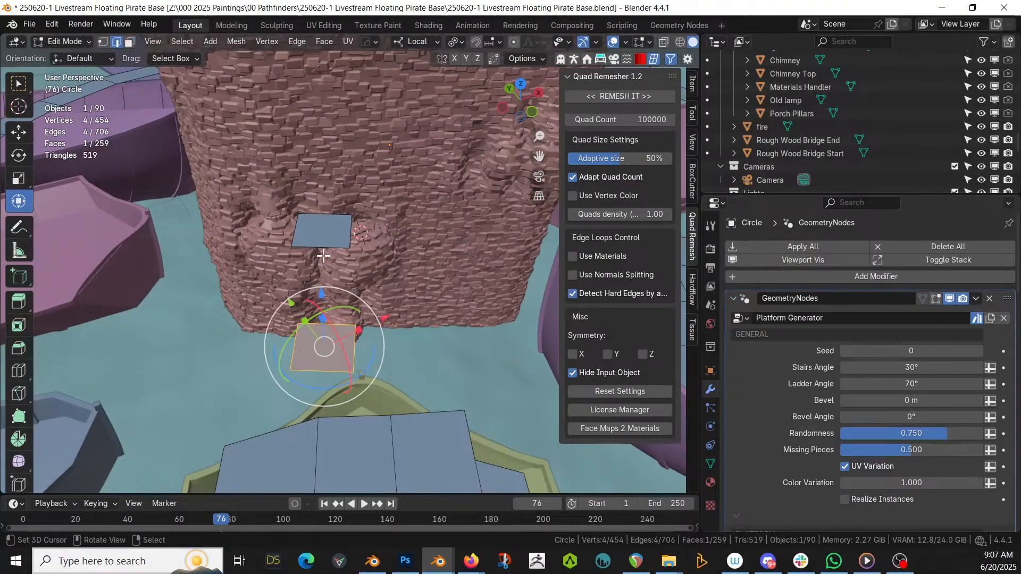
click(324, 246)
shift+click(318, 324)
key(f)
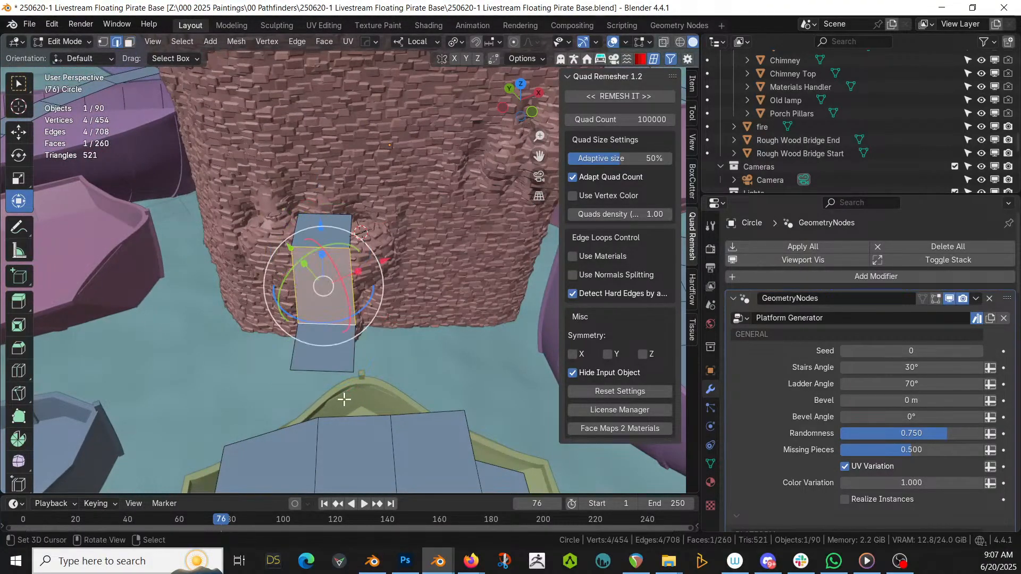
click(343, 370)
shift+click(354, 416)
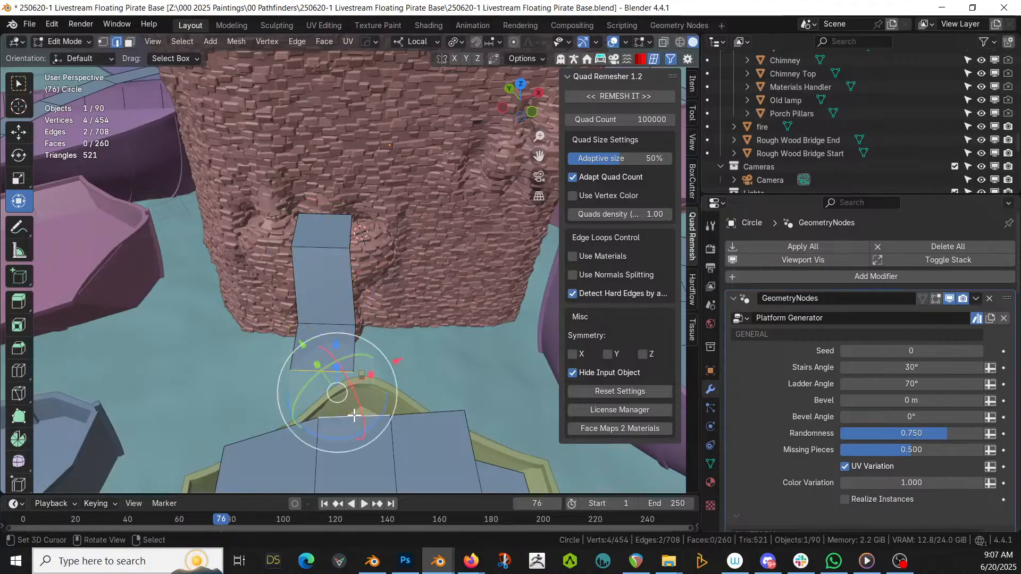
key(g)
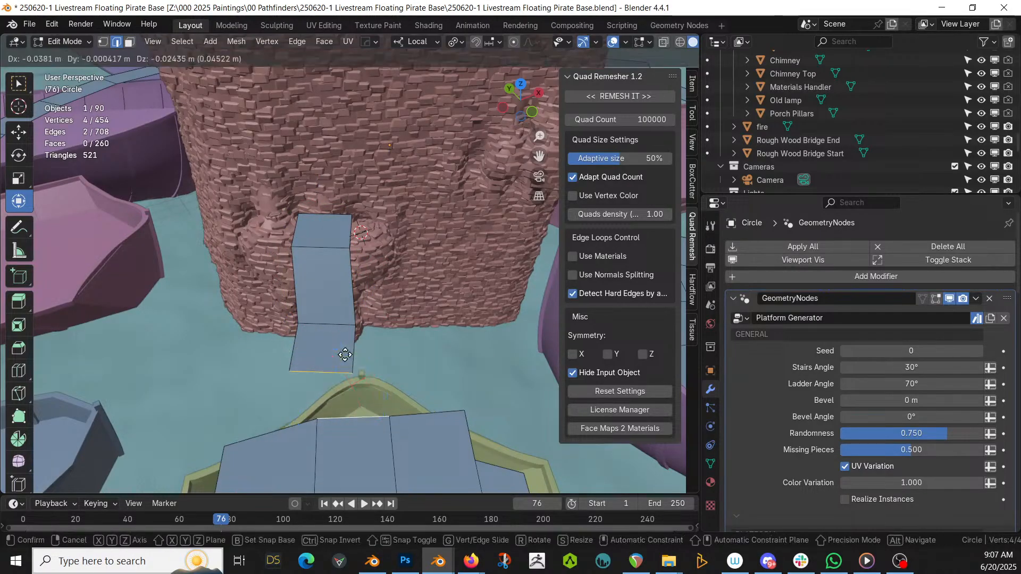
click(347, 375)
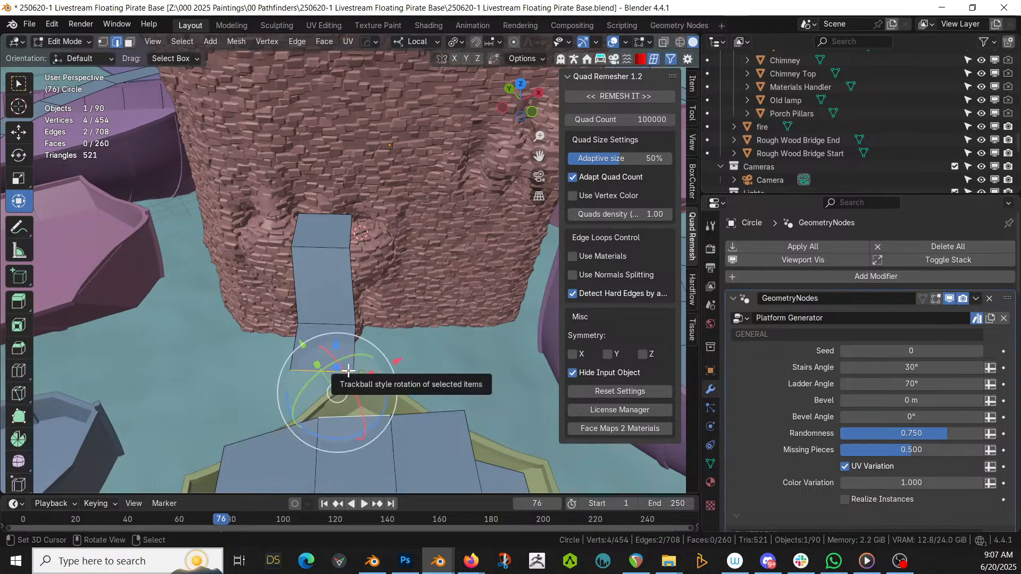
Move the front edge of the yellow-green boat's deck about 0.53 m toward the lower landing in top view
key(KP_7)
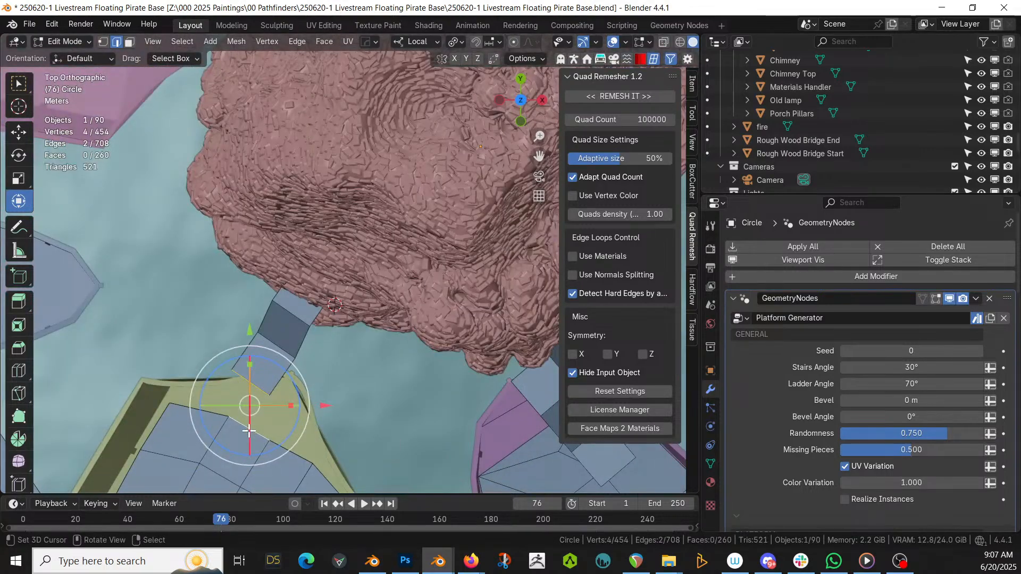
click(250, 430)
key(g)
key(g)
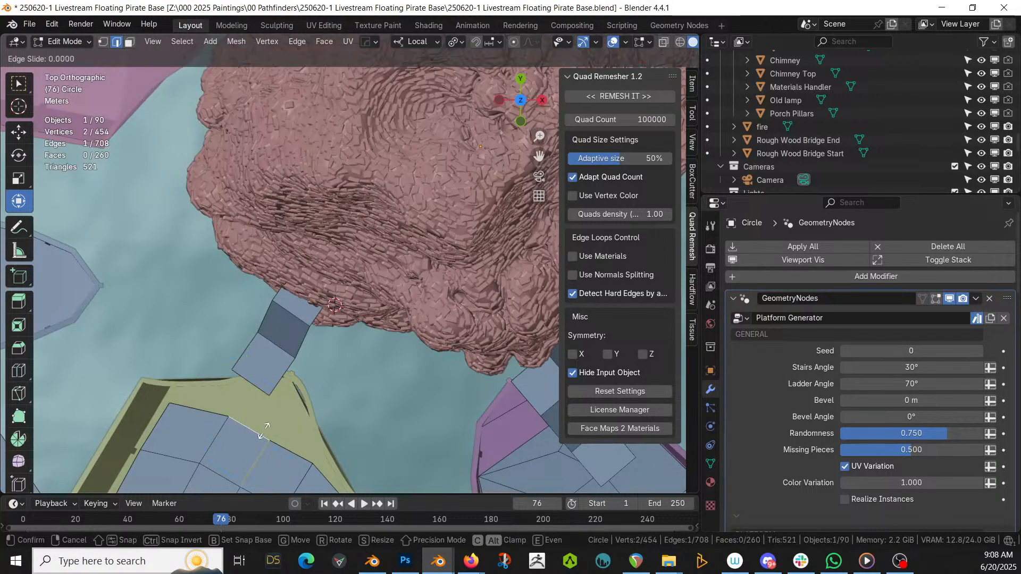
key(g)
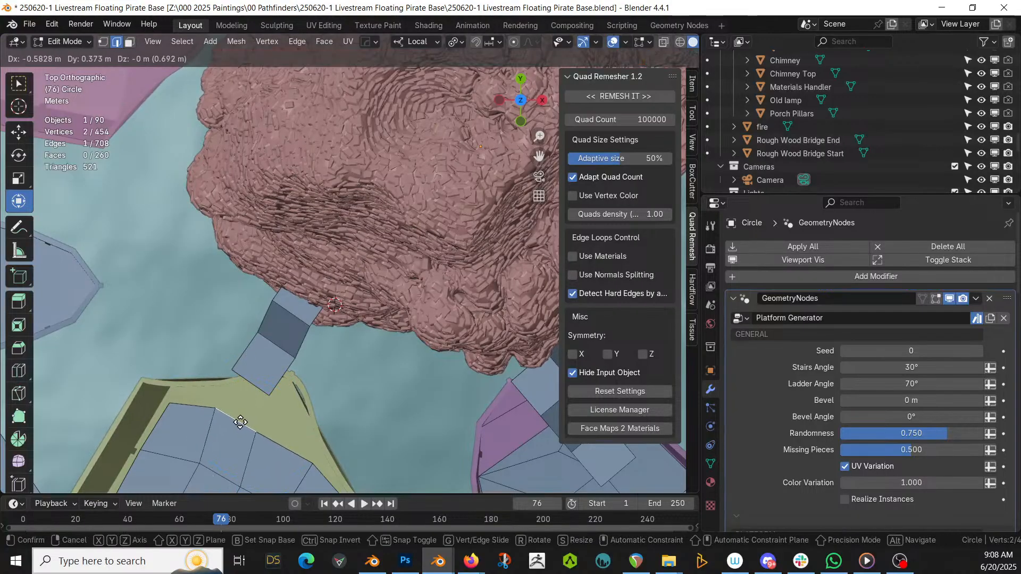
right_click(241, 422)
key(g)
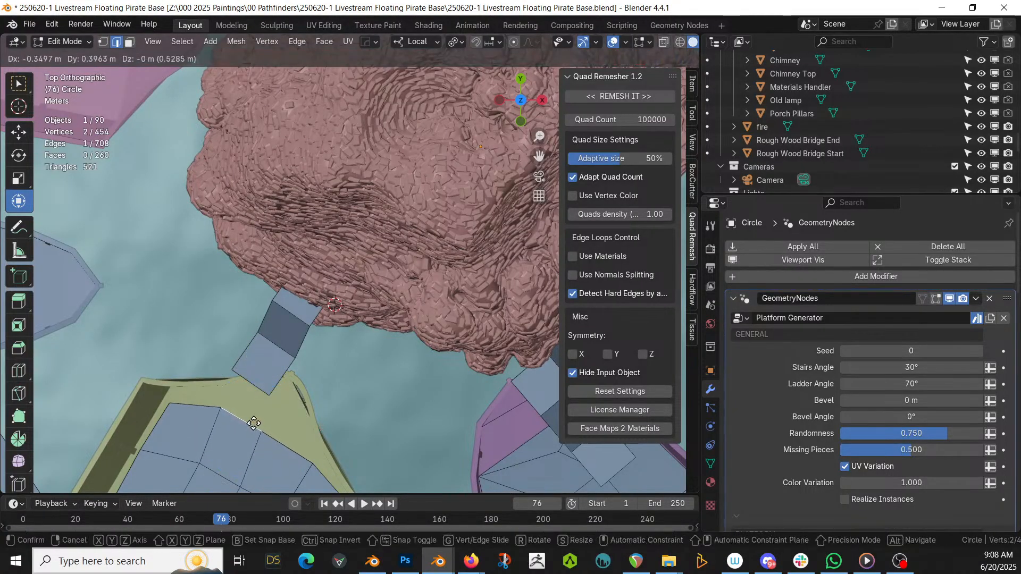
click(252, 424)
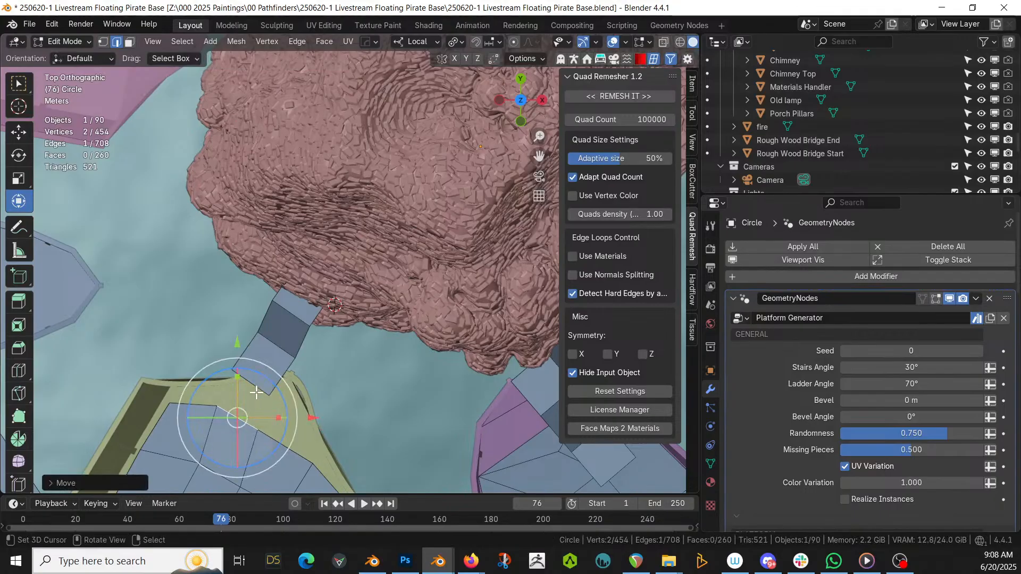
Fill a face between the boat's deck edge and the lower landing, and return to Object Mode
shift+click(253, 375)
key(f)
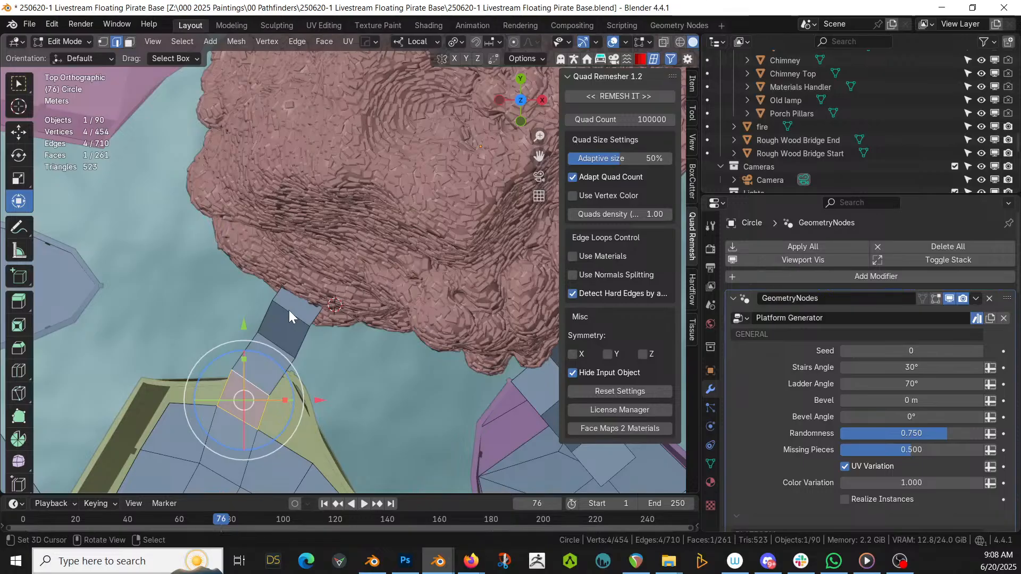
key(Tab)
middle_drag(289, 310, 289, 311)
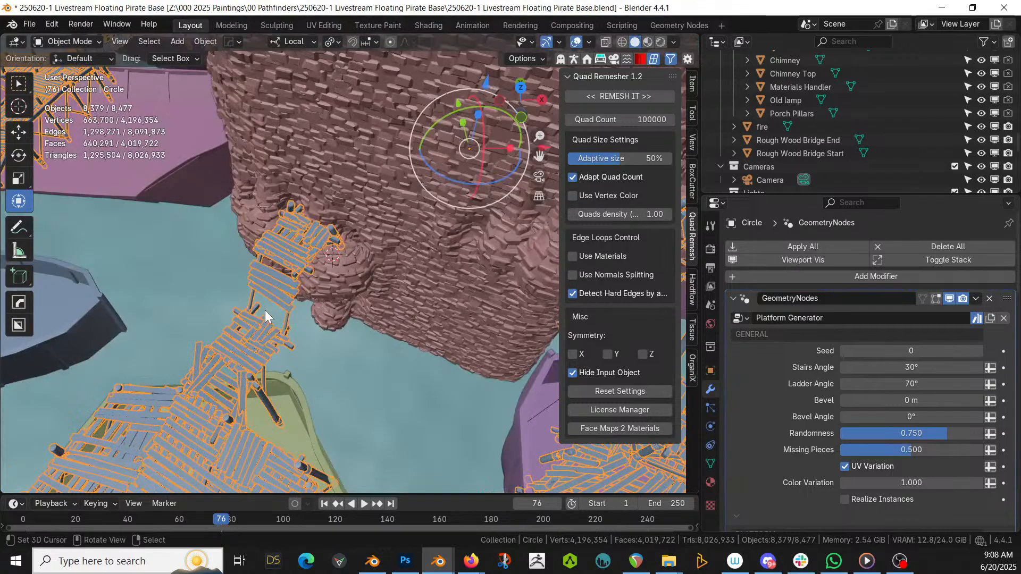
middle_drag(264, 310, 117, 276)
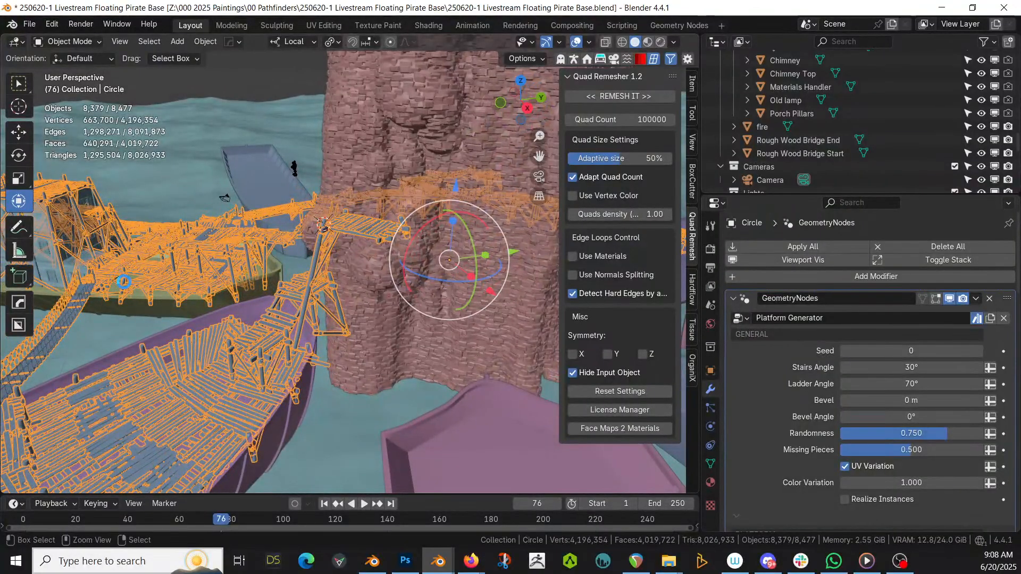
Save the file, deselect the platform and switch to the scene camera's view
key(ctrl+s)
scroll(439, 280, up, 5)
middle_drag(441, 279, 452, 246)
middle_drag(444, 283, 431, 88)
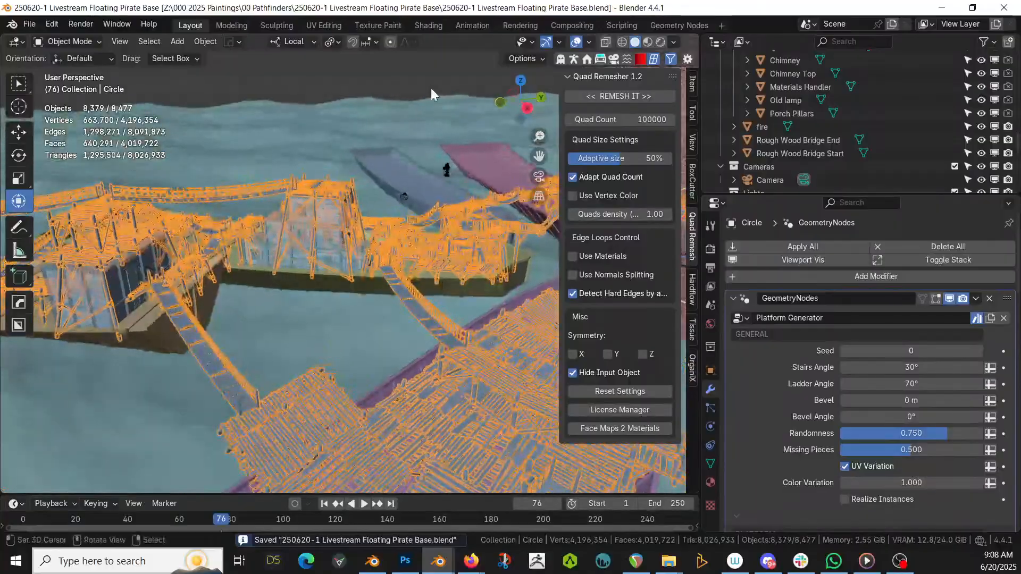
click(270, 69)
middle_drag(266, 68, 63, 249)
key(KP_0)
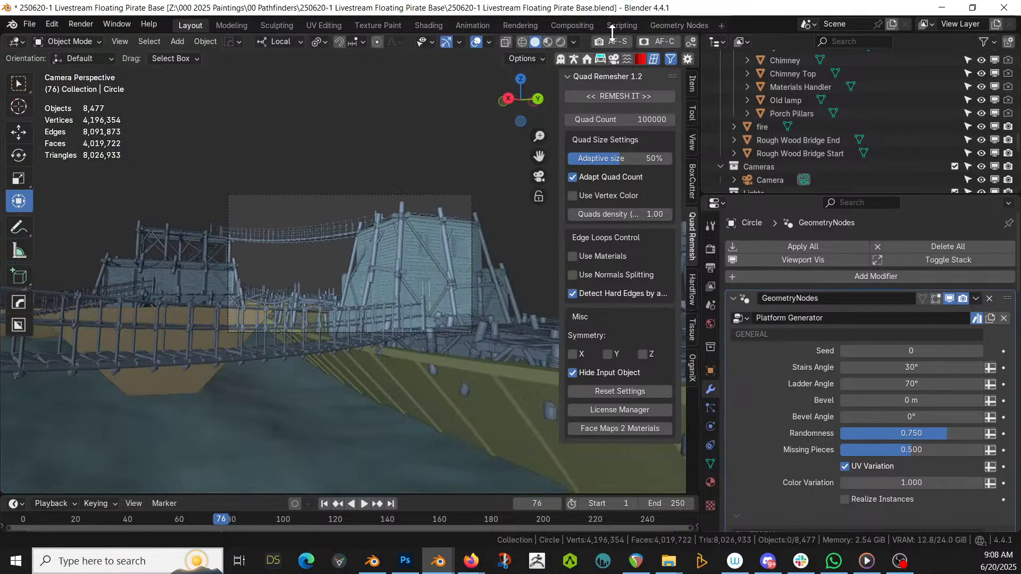
Show the Photographer add-on's camera settings and apply the arri alexa 65 camera preset
click(615, 58)
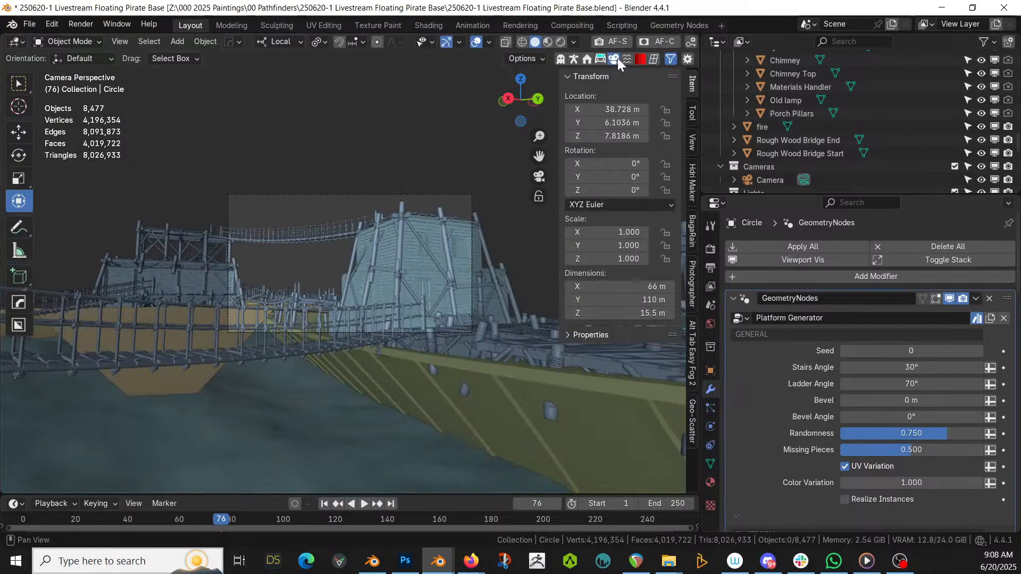
click(692, 284)
click(656, 259)
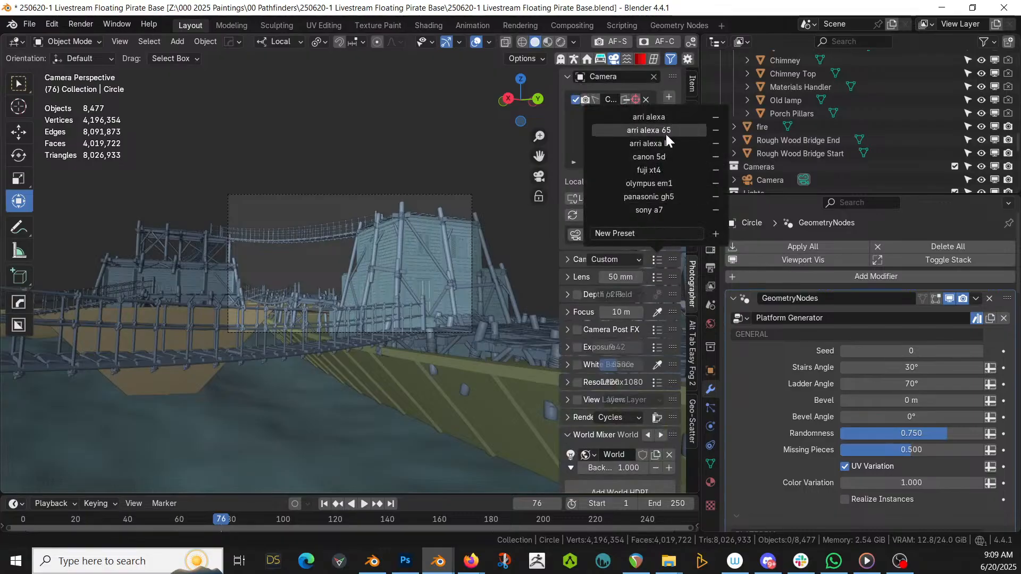
click(666, 133)
click(635, 259)
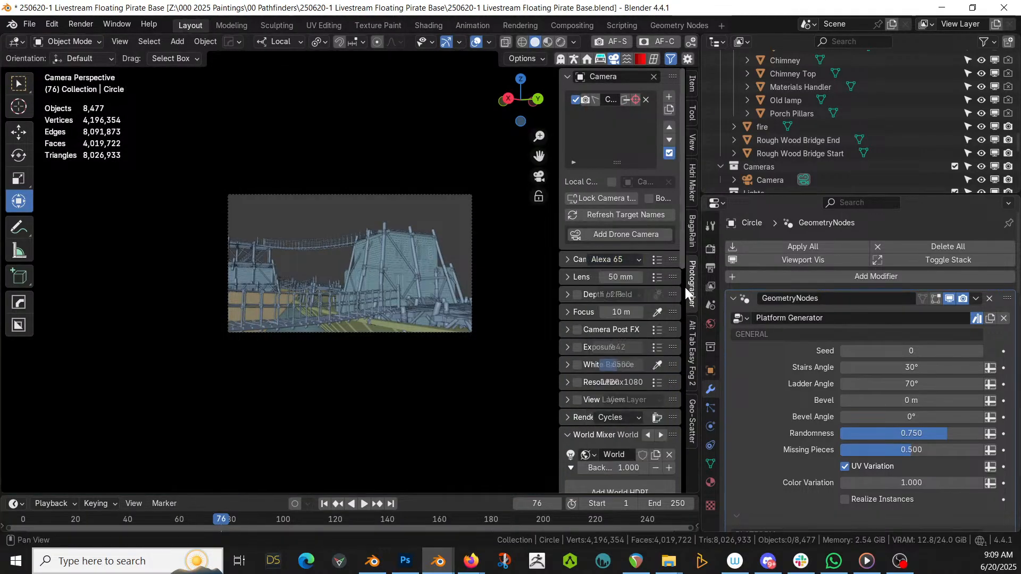
Apply the cooke 50mm anamorphic lens preset and set the camera's focal length to 35 mm
click(656, 276)
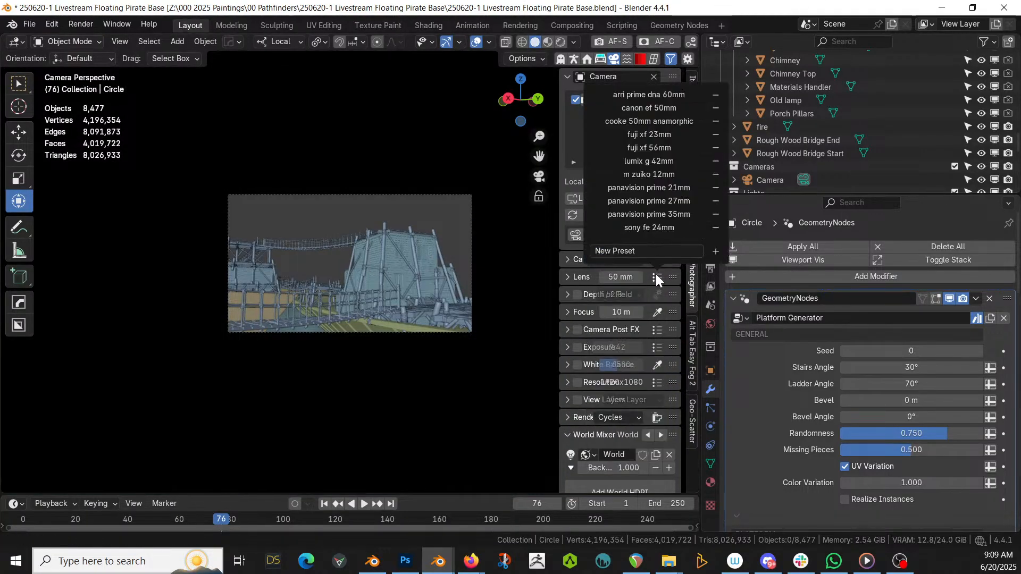
click(679, 122)
double_click(617, 276)
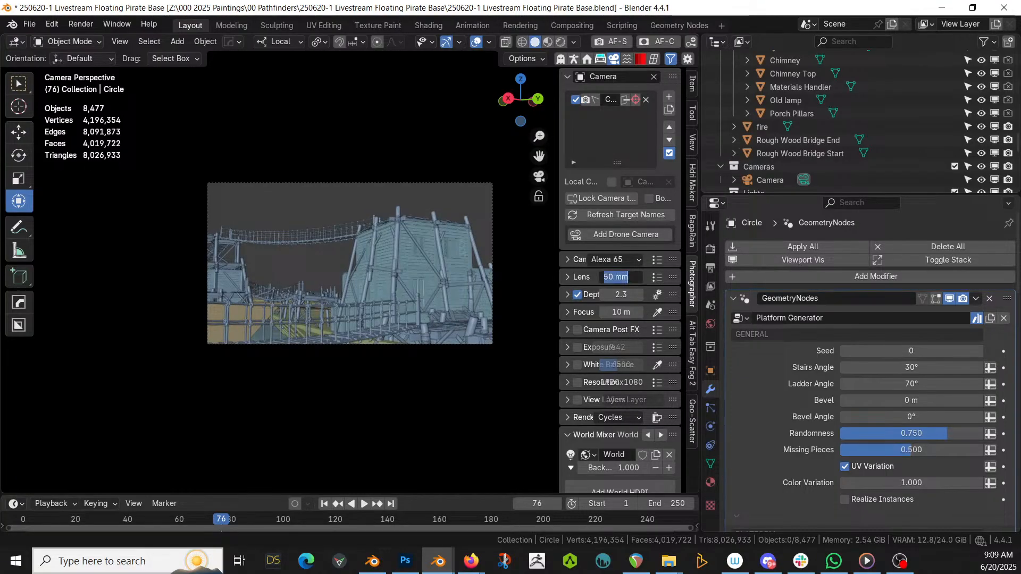
key(Return)
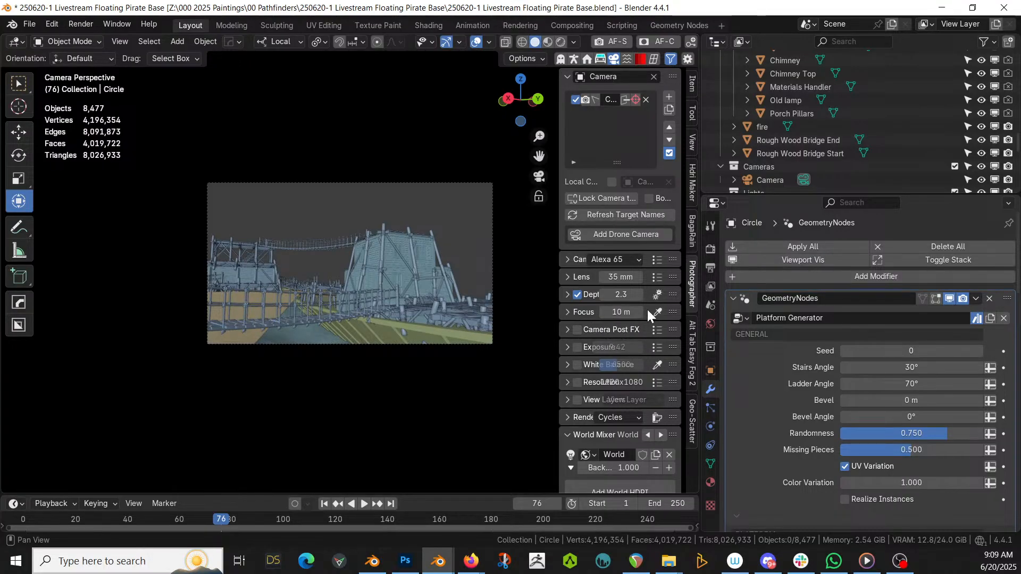
Set the camera's Clip End to 500 m and collapse its detailed settings
click(567, 257)
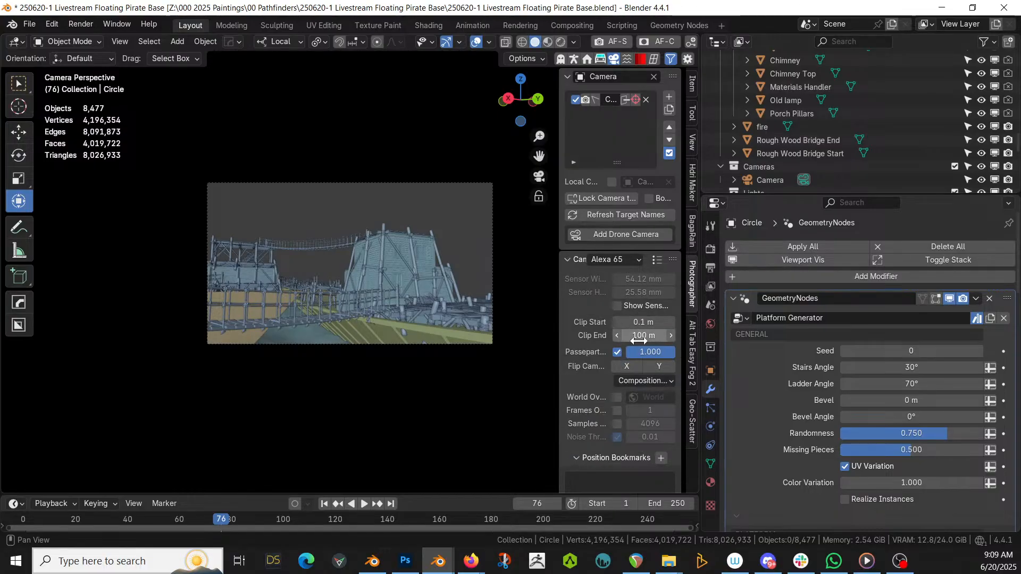
click(644, 335)
text(500)
key(Return)
click(568, 260)
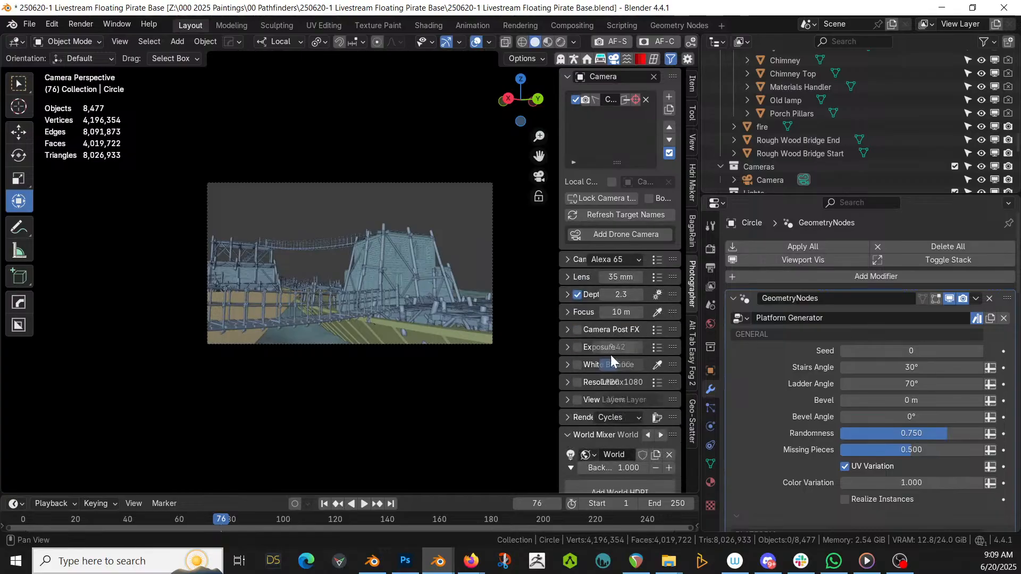
Enable the Photographer resolution override and apply the 2 39:1 50 resolution preset
click(577, 382)
click(658, 382)
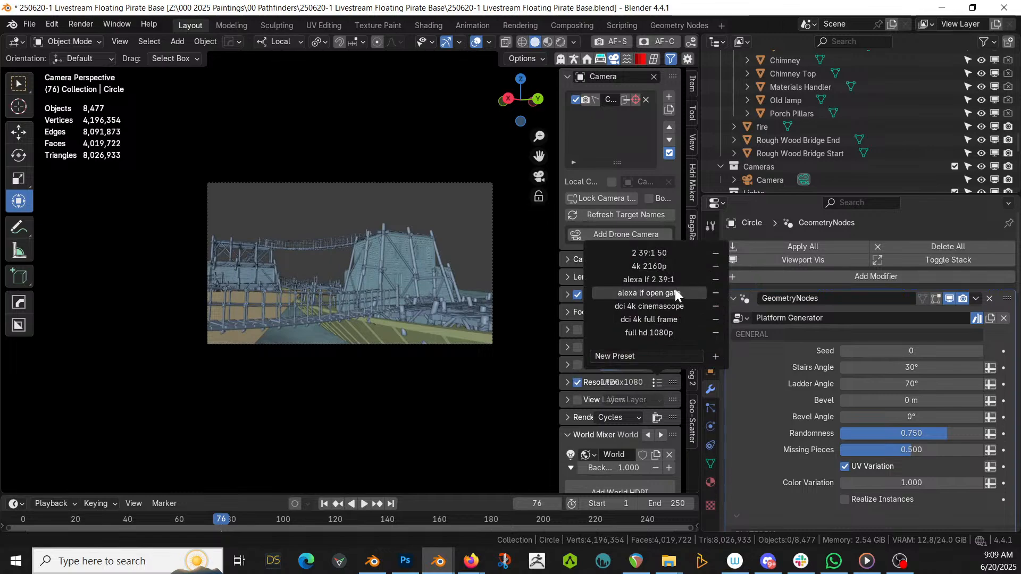
click(668, 254)
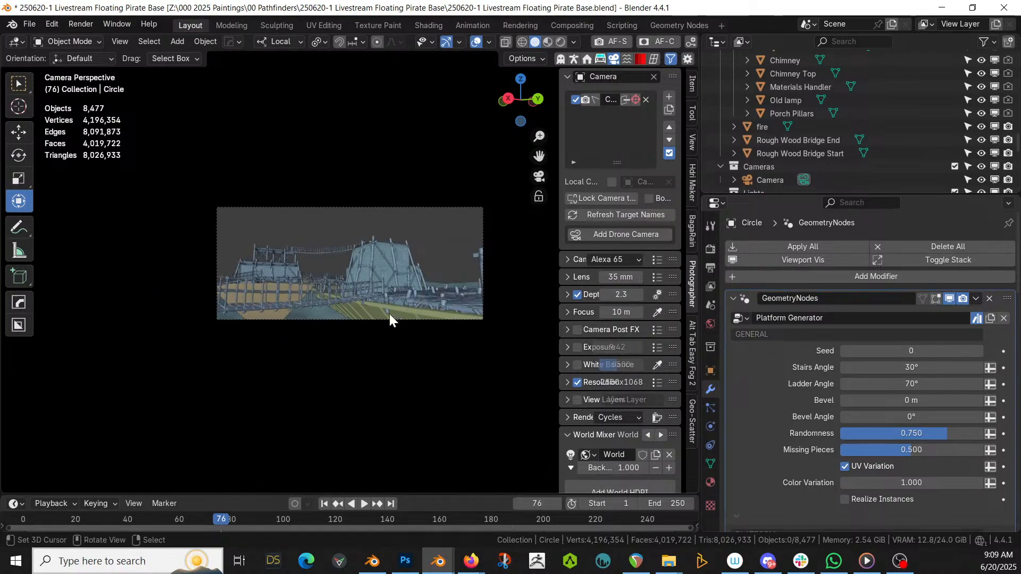
Fly the scene camera to reframe the boats and plank structures, then save the file
key(shift+grave)
key(q)
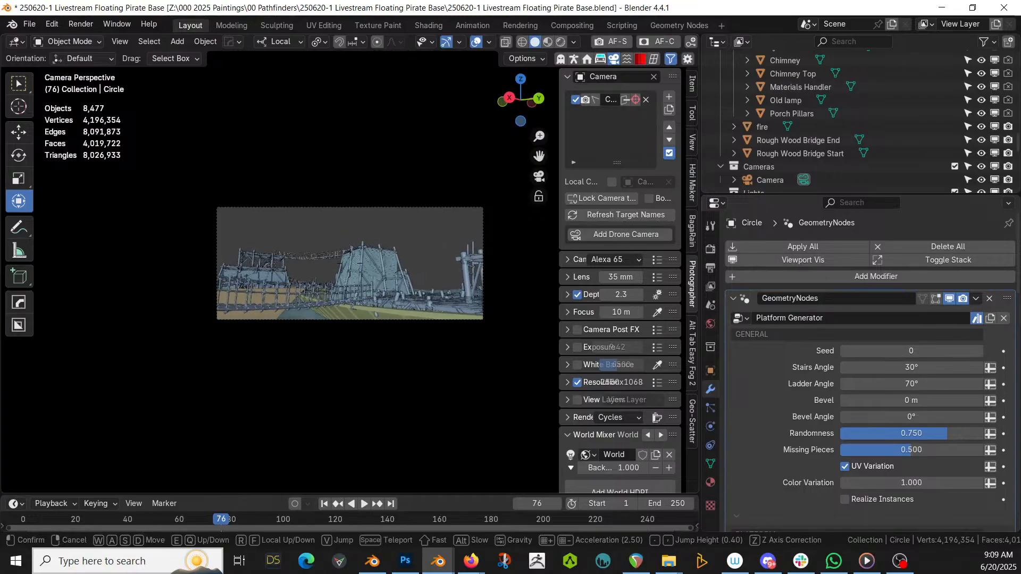
click(362, 335)
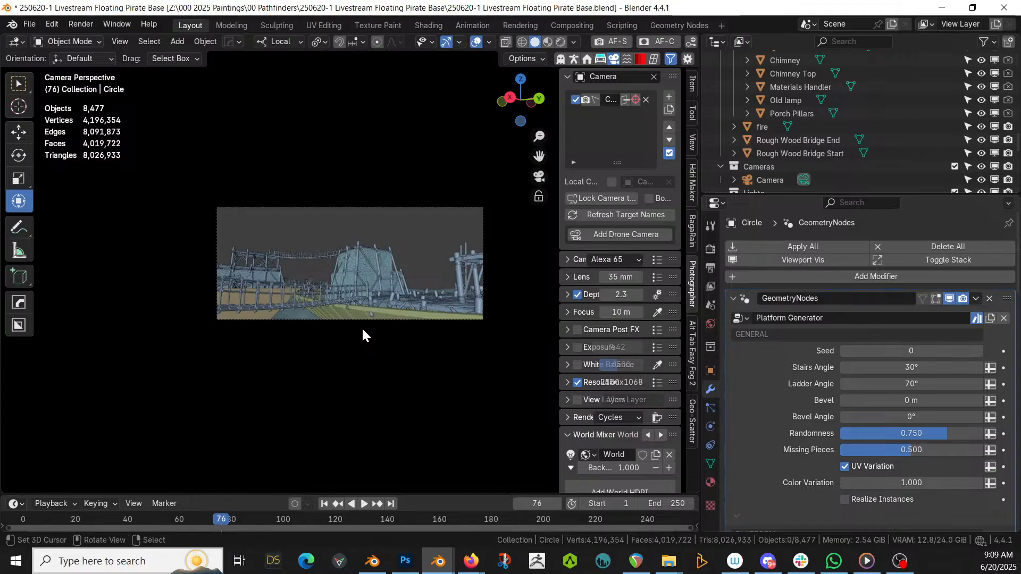
key(ctrl+s)
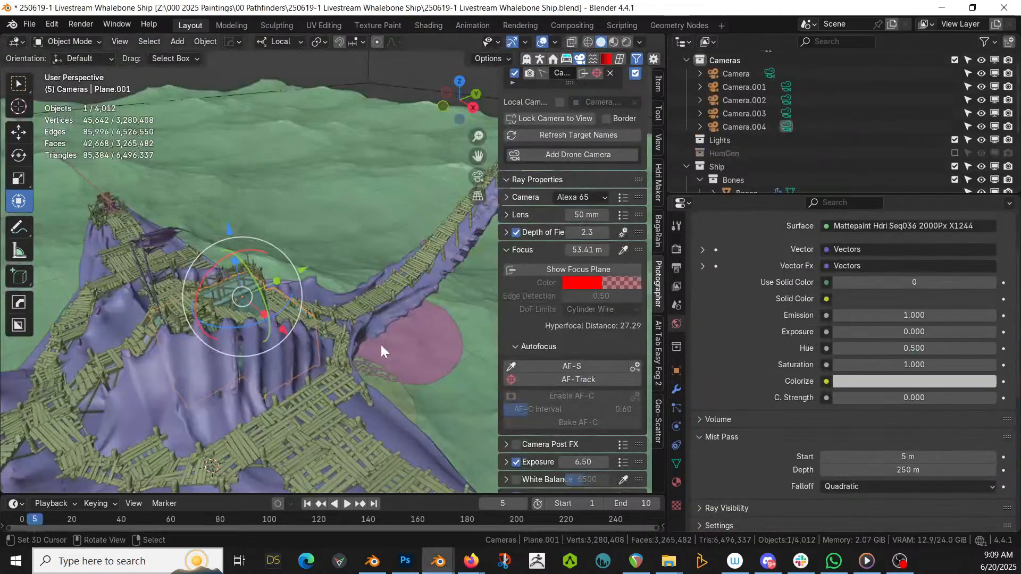
In the Livestream Whalebone Ship file, select the GodRay Fog Noise box and copy it
middle_drag(375, 250, 377, 133)
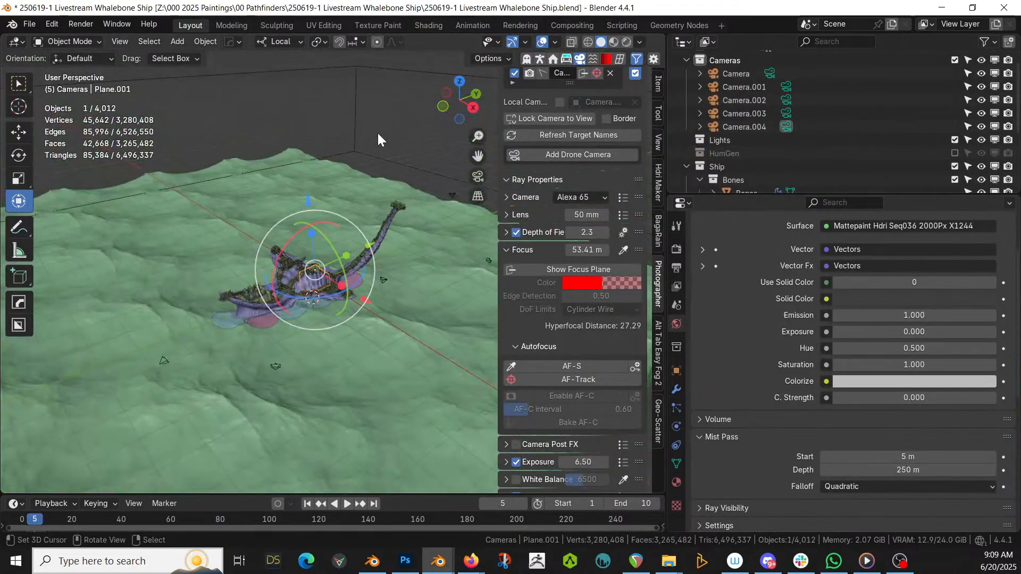
click(354, 77)
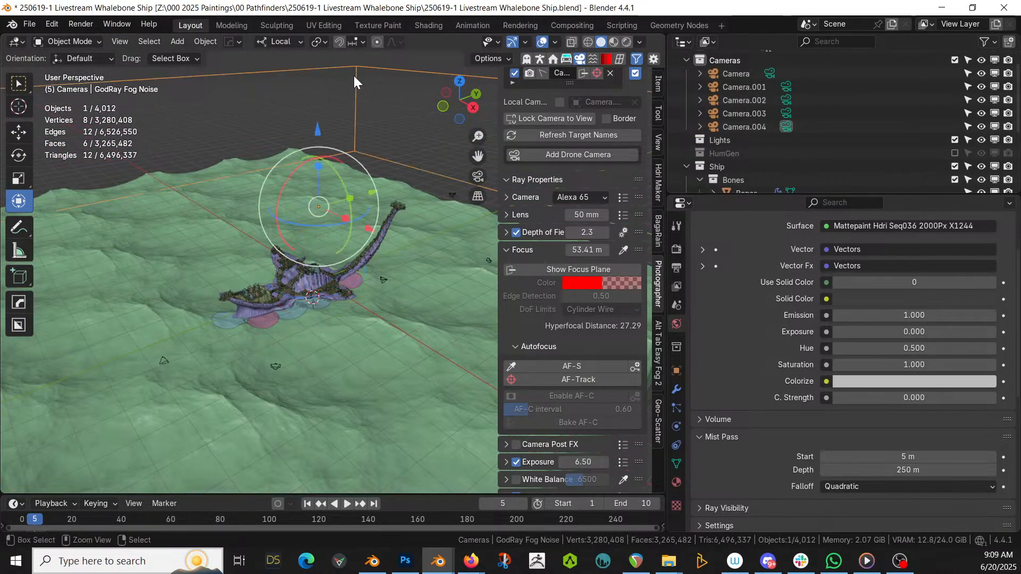
key(ctrl+c)
key(Escape)
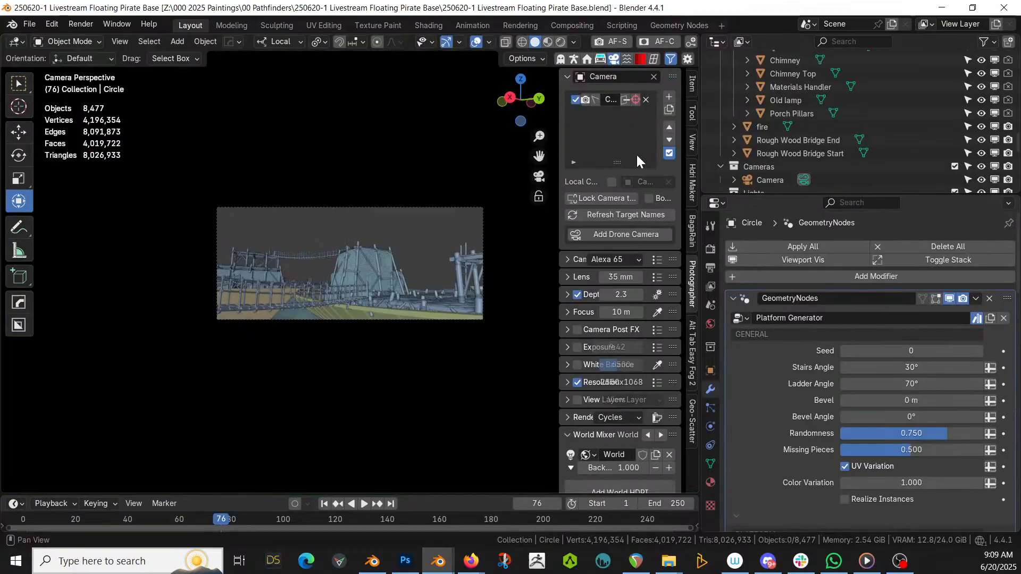
In the Floating Pirate Base file, make Scene Collection active, collapse Collection and paste the copied fog box
scroll(791, 129, up, 5)
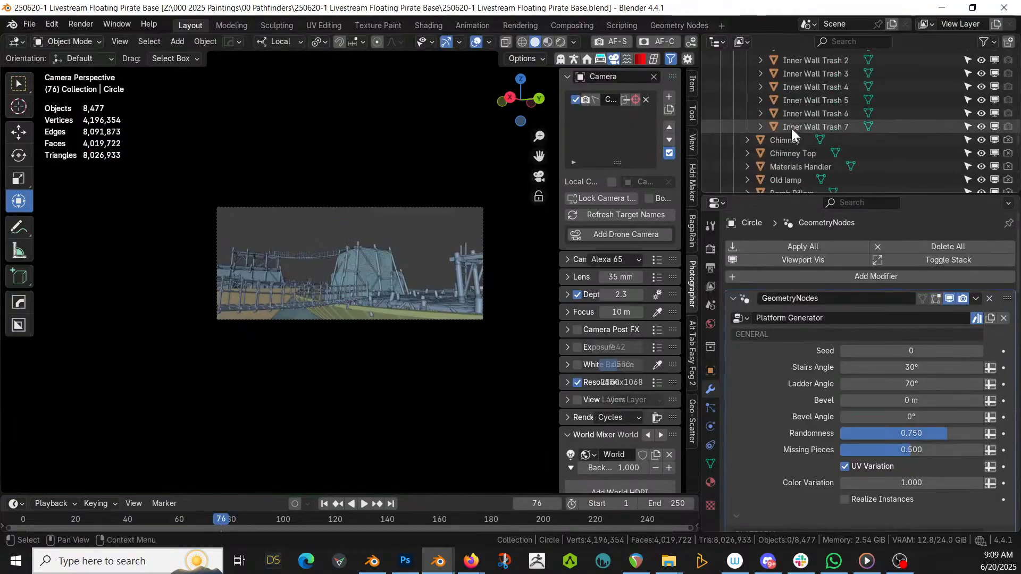
scroll(793, 126, up, 15)
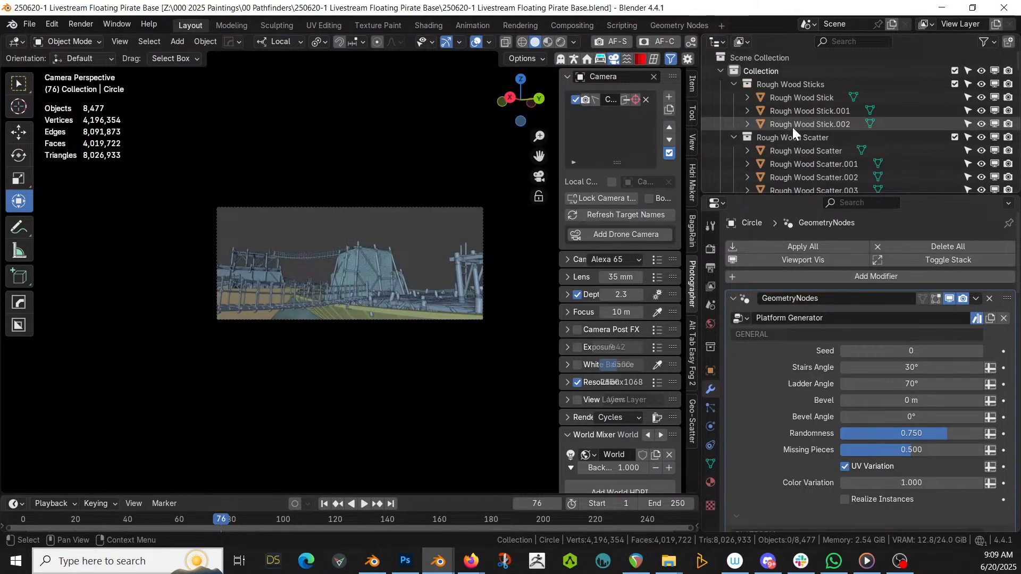
click(739, 57)
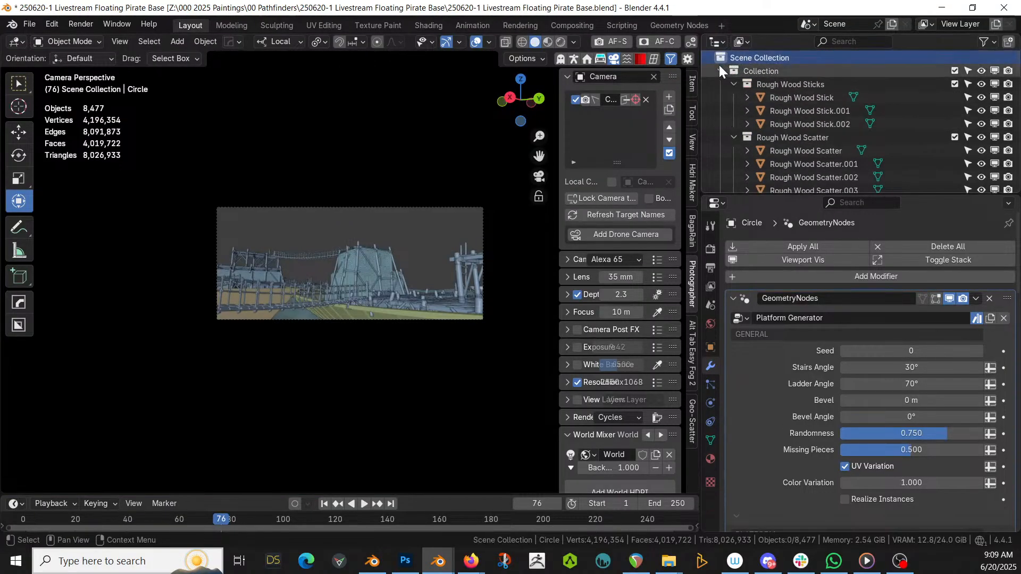
click(721, 70)
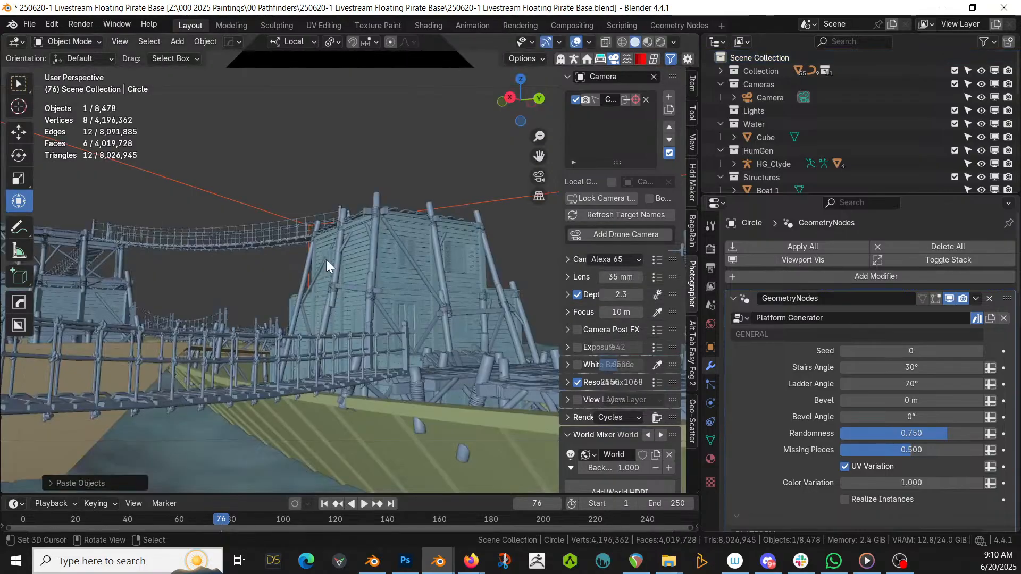
Move the pasted fog box about 43 m across the water so it surrounds the rock tower and boats
key(KP_1)
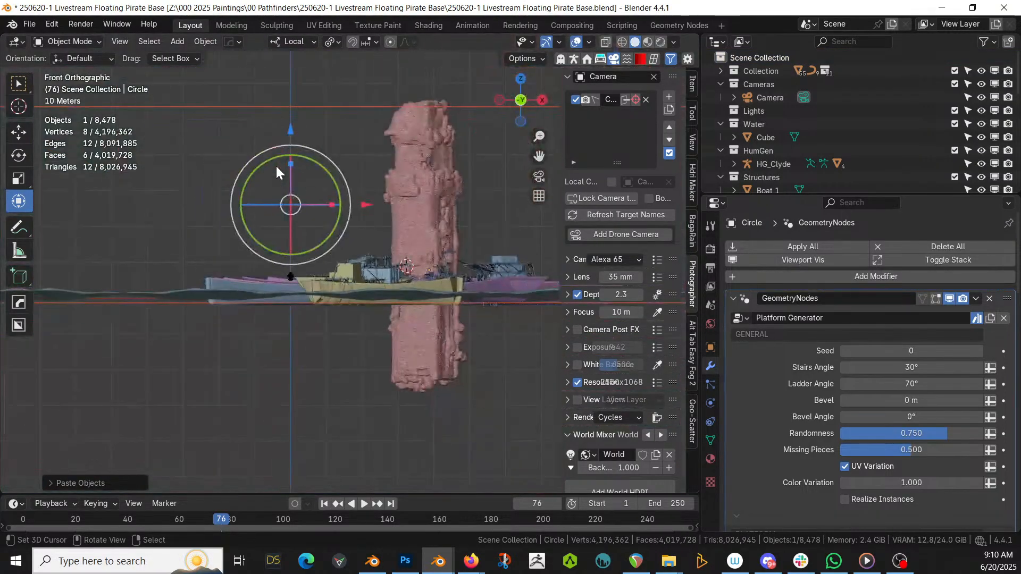
middle_drag(276, 166, 416, 342)
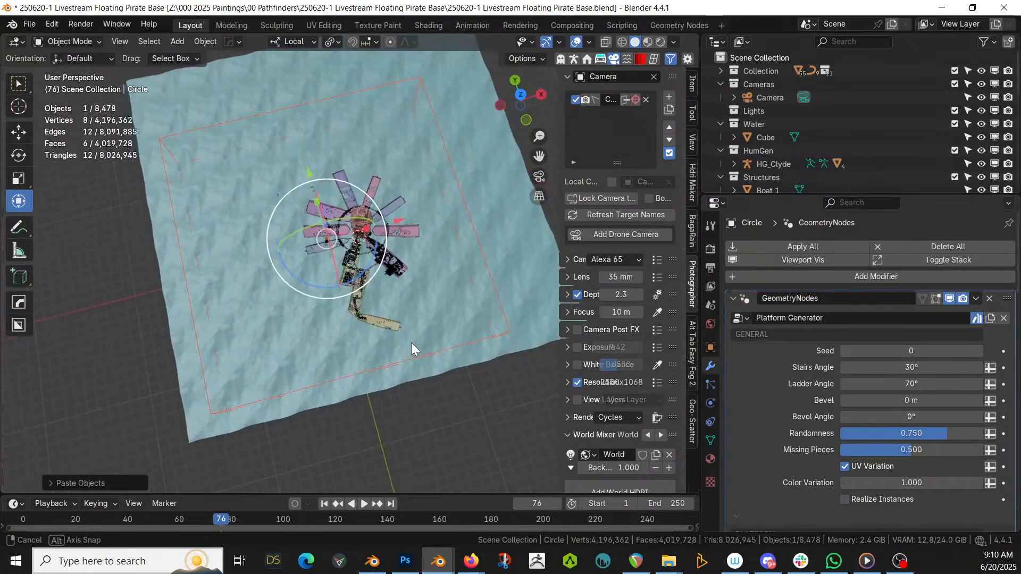
key(KP_7)
key(g)
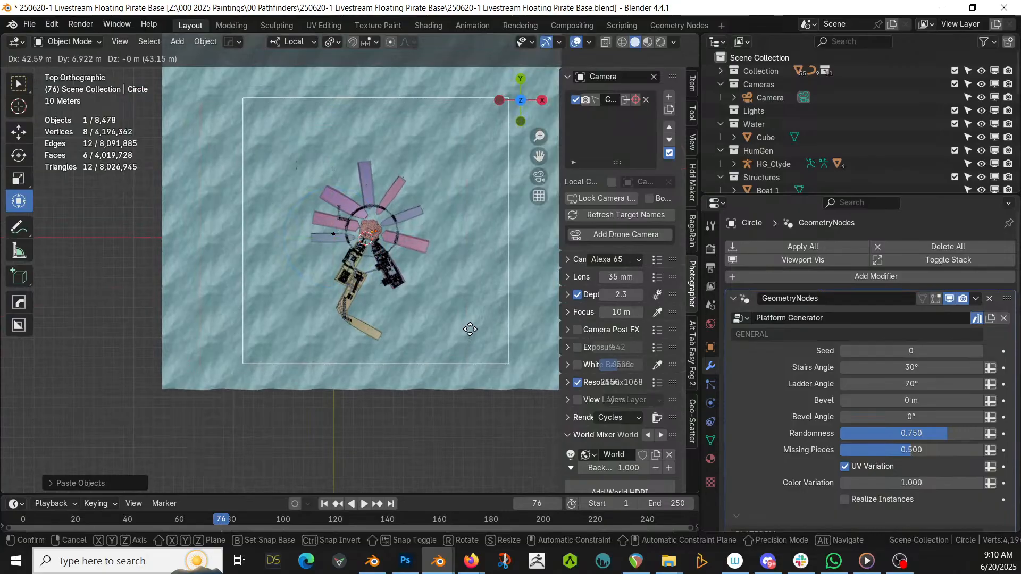
click(468, 330)
middle_drag(468, 331, 489, 188)
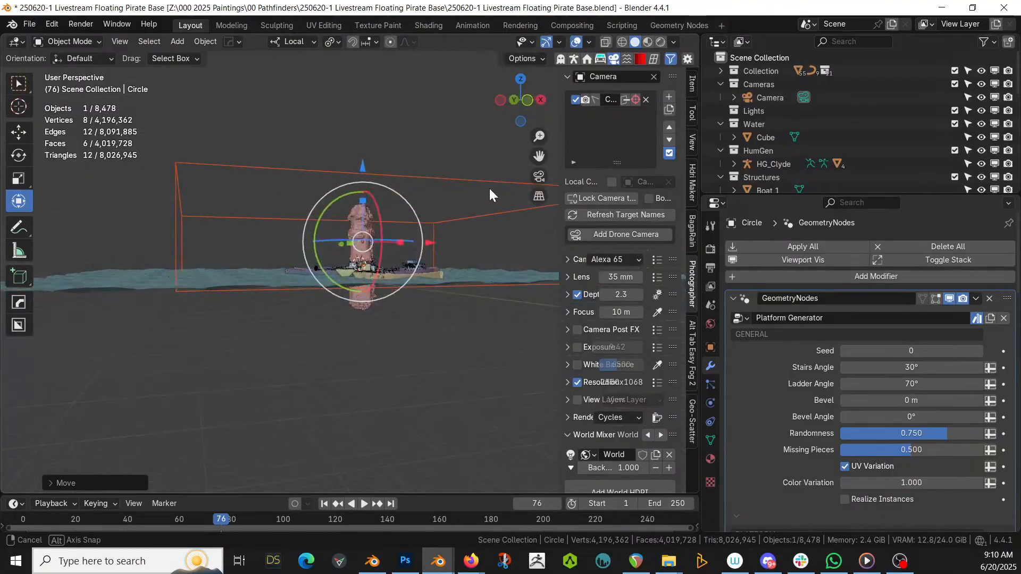
key(KP_5)
key(KP_1)
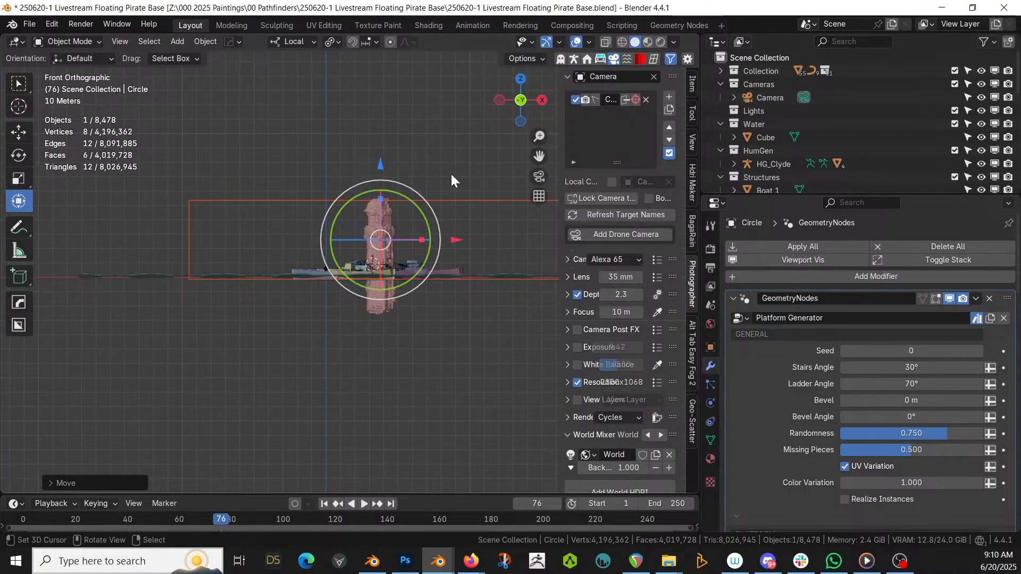
middle_drag(451, 173, 446, 251)
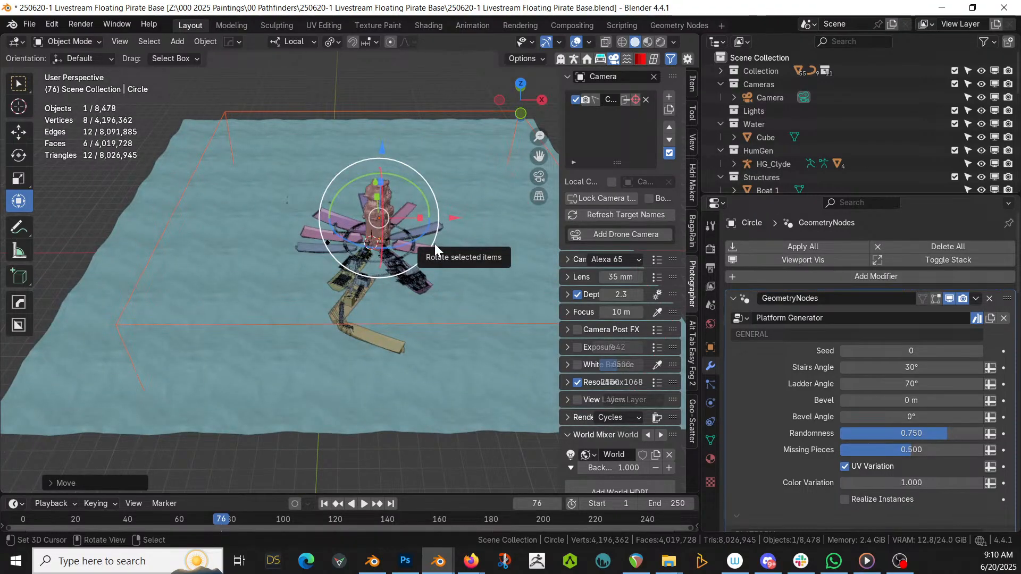
Append the world Mattepaint Hdri Seq036 2000Px X1244 from 250619-1 Livestream Whalebone Ship.blend
key(F4)
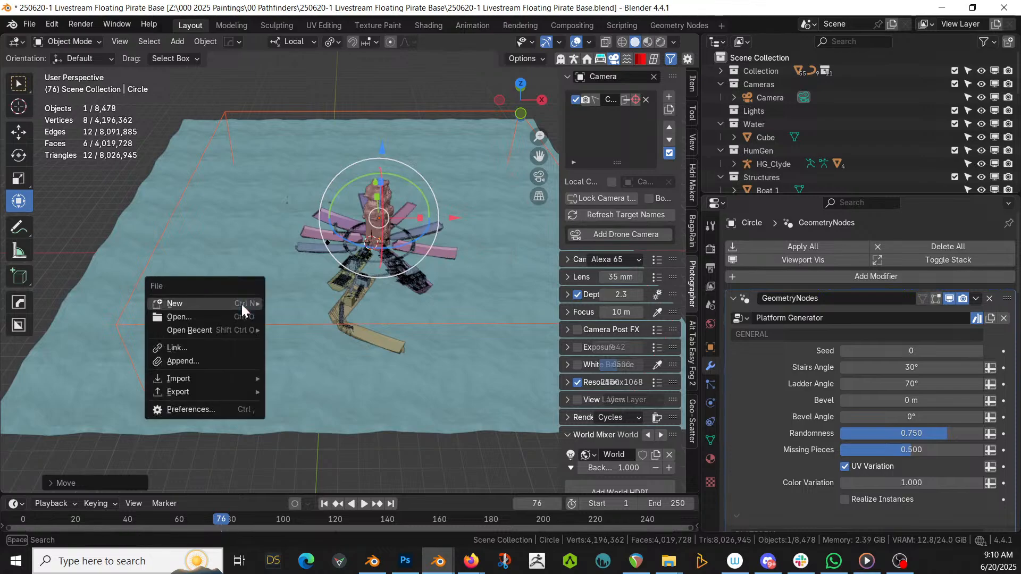
mouse_move(237, 305)
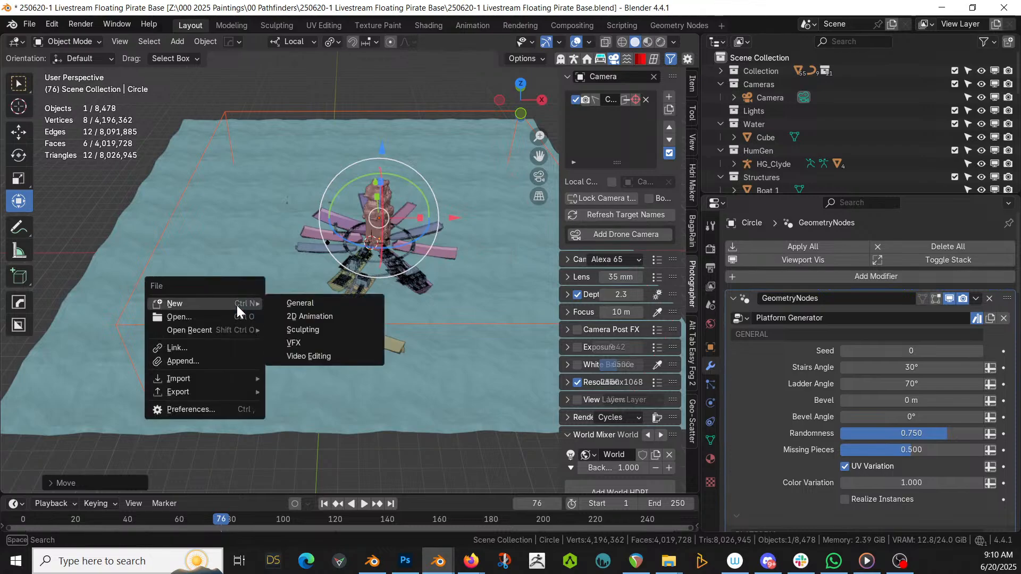
click(165, 364)
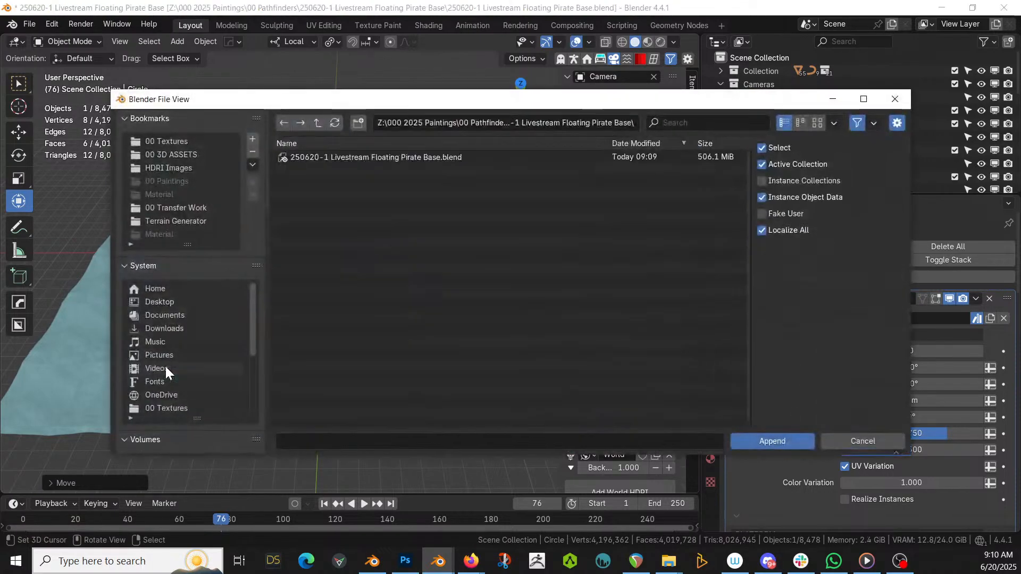
click(315, 122)
double_click(345, 169)
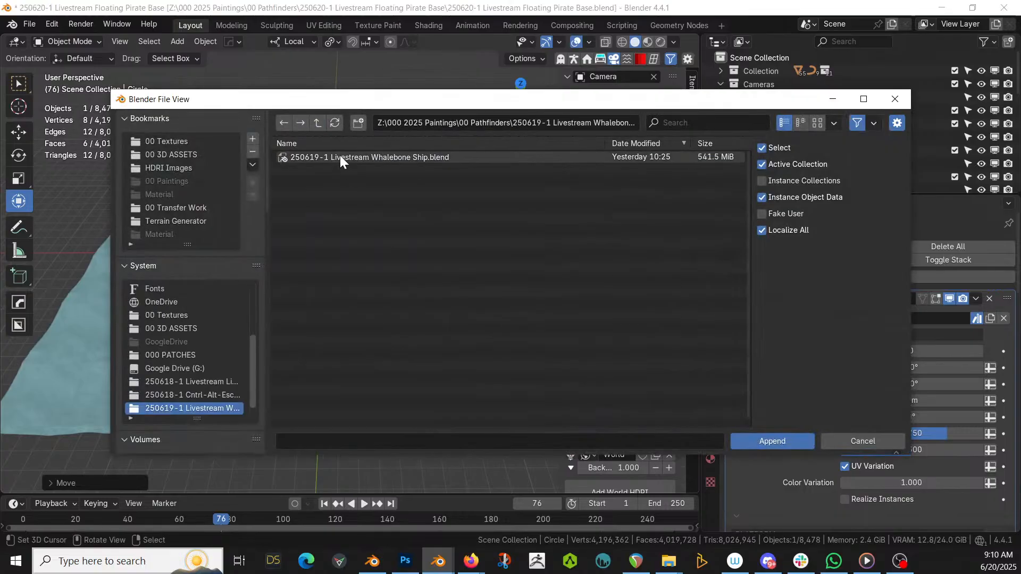
double_click(339, 154)
double_click(327, 376)
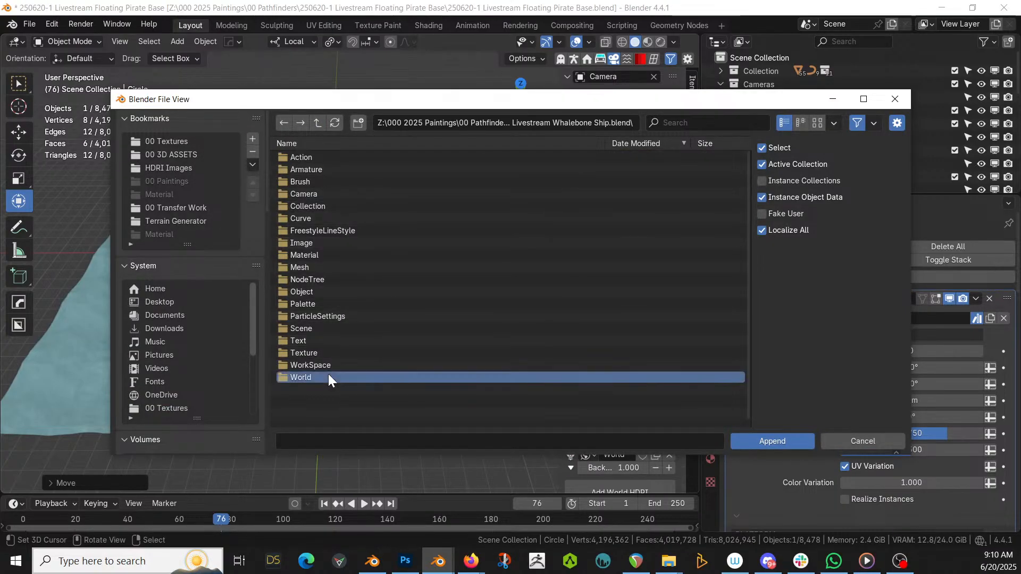
click(365, 157)
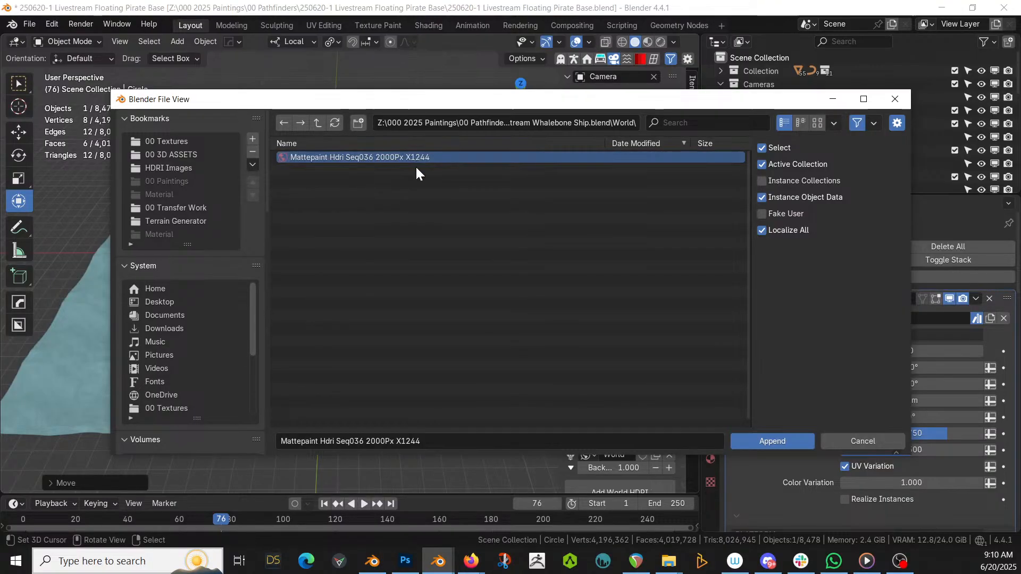
click(768, 441)
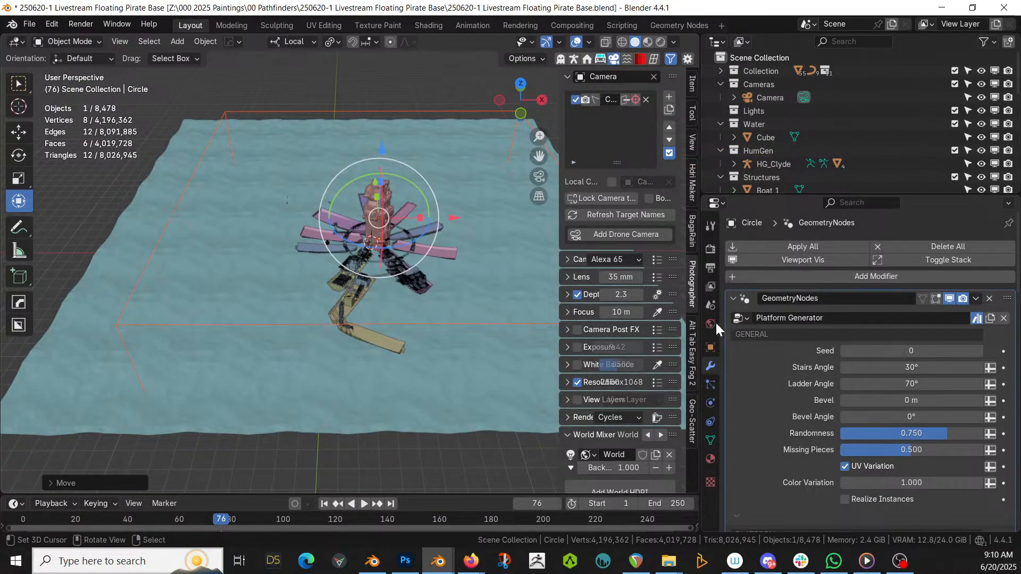
Deselect the fog box and assign Mattepaint Hdri Seq036 2000Px X1244 as the scene's world
click(290, 352)
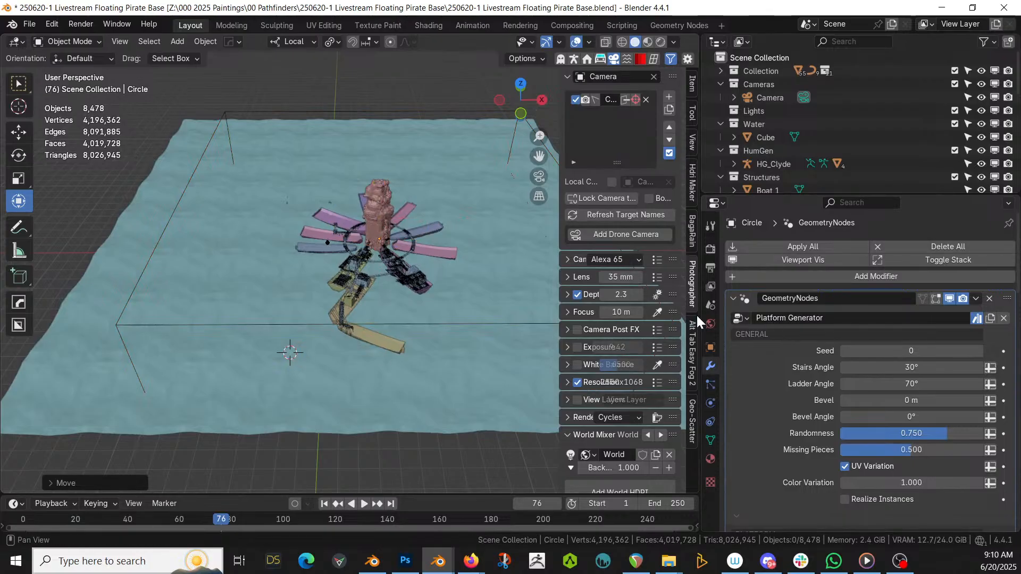
click(711, 322)
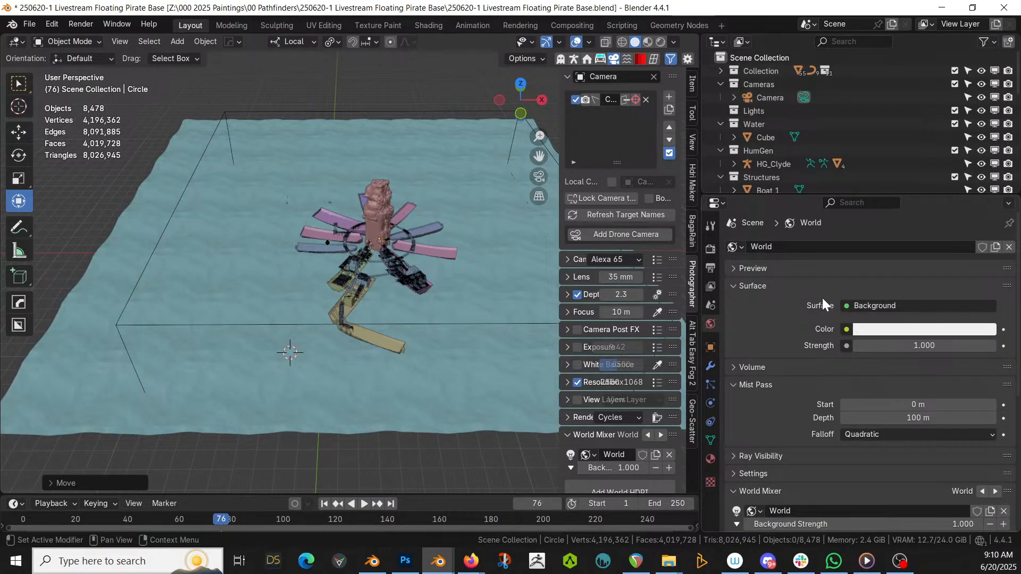
click(735, 247)
click(755, 267)
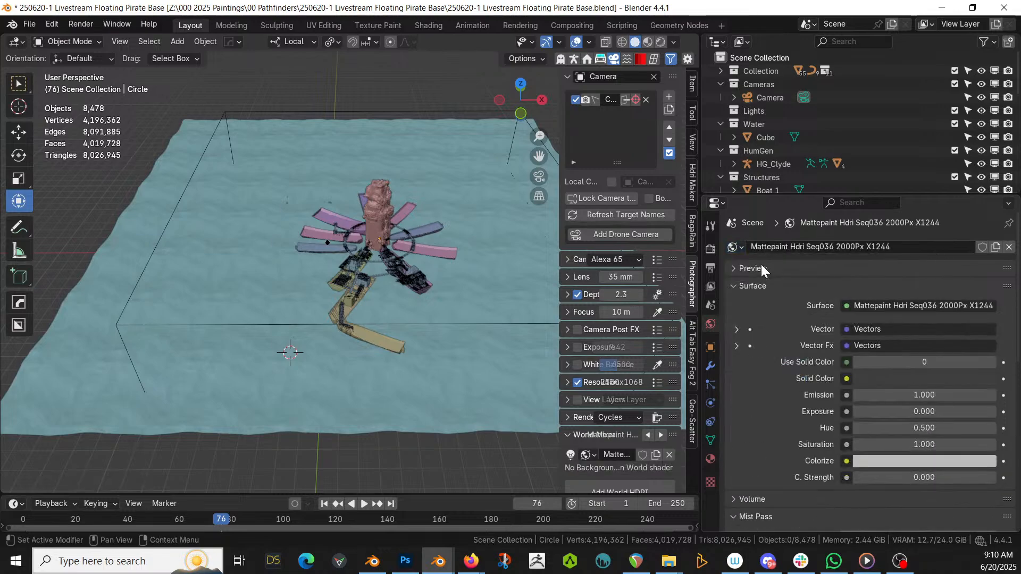
Show the HDRi Maker add-on's World settings and switch the viewport to Rendered shading
click(692, 175)
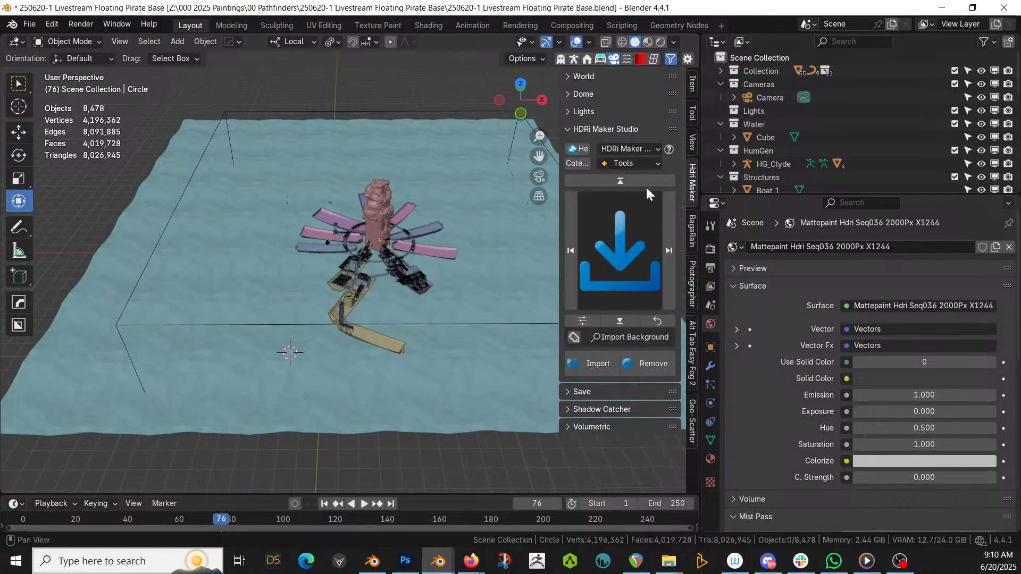
click(569, 77)
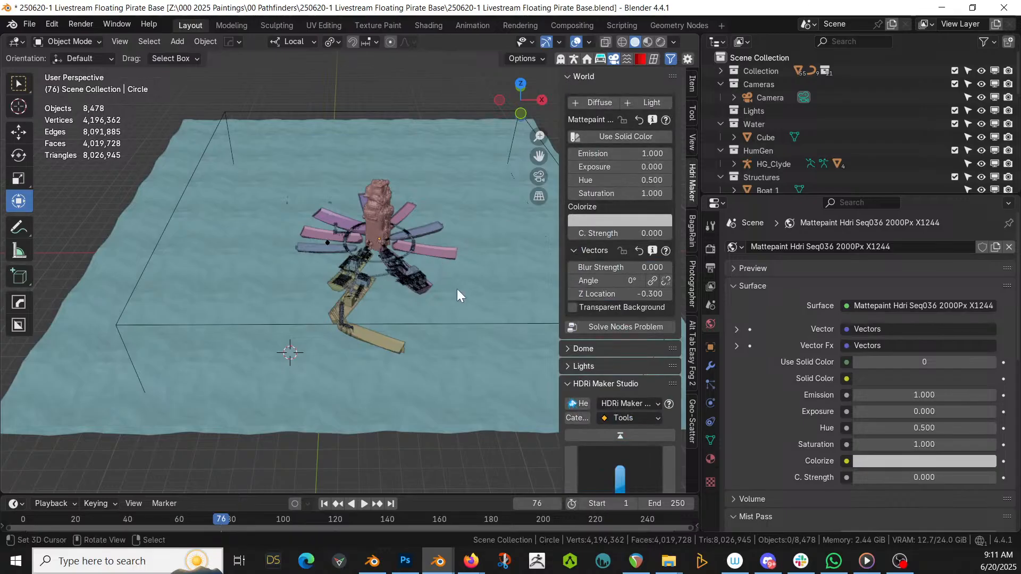
key(z)
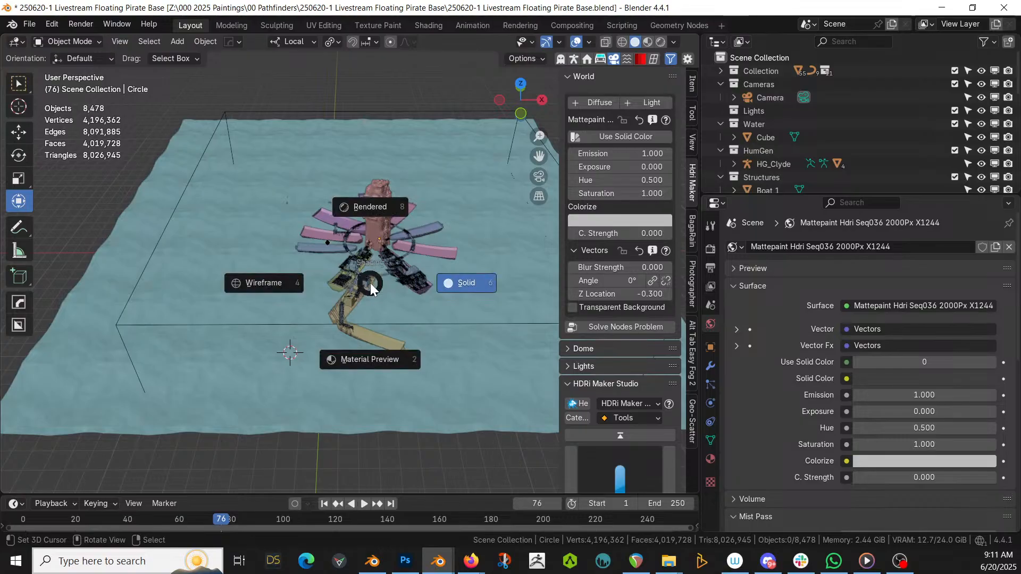
key(8)
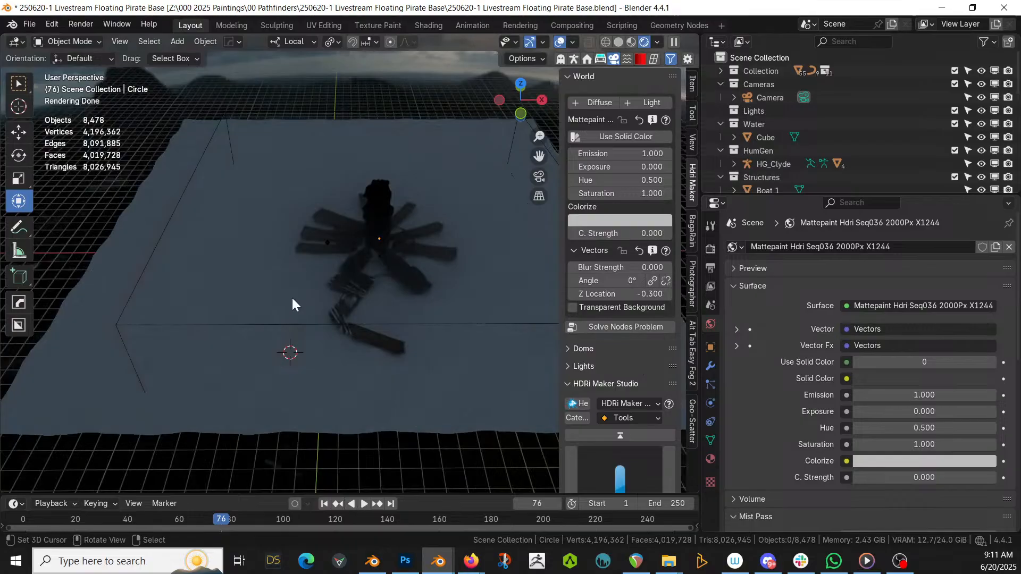
Select the blocky Boat 2.007 building and enable its _HouseCraft_ Geometry Nodes modifier in the viewport
scroll(291, 296, up, 3)
middle_drag(292, 295, 255, 234)
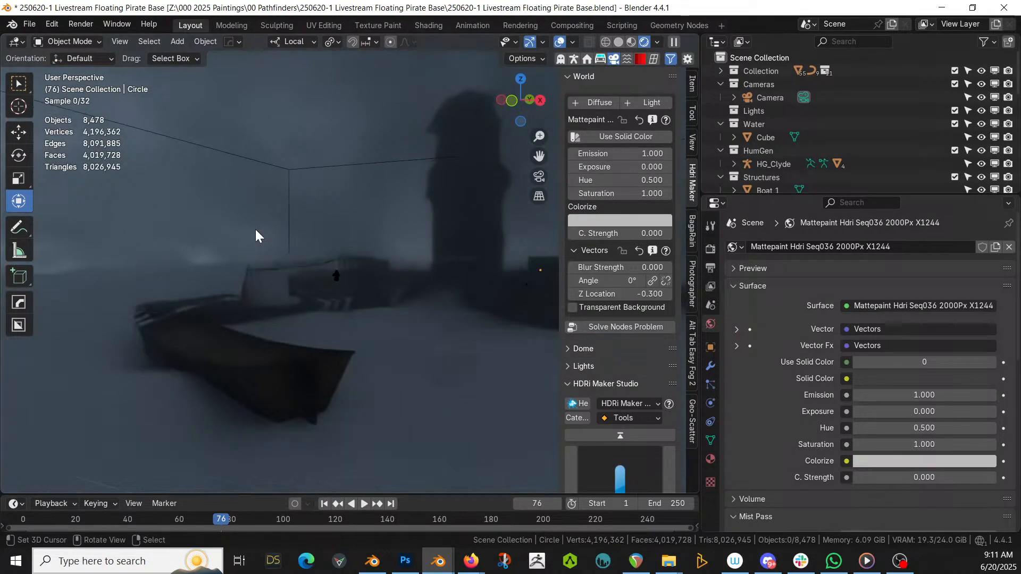
click(192, 307)
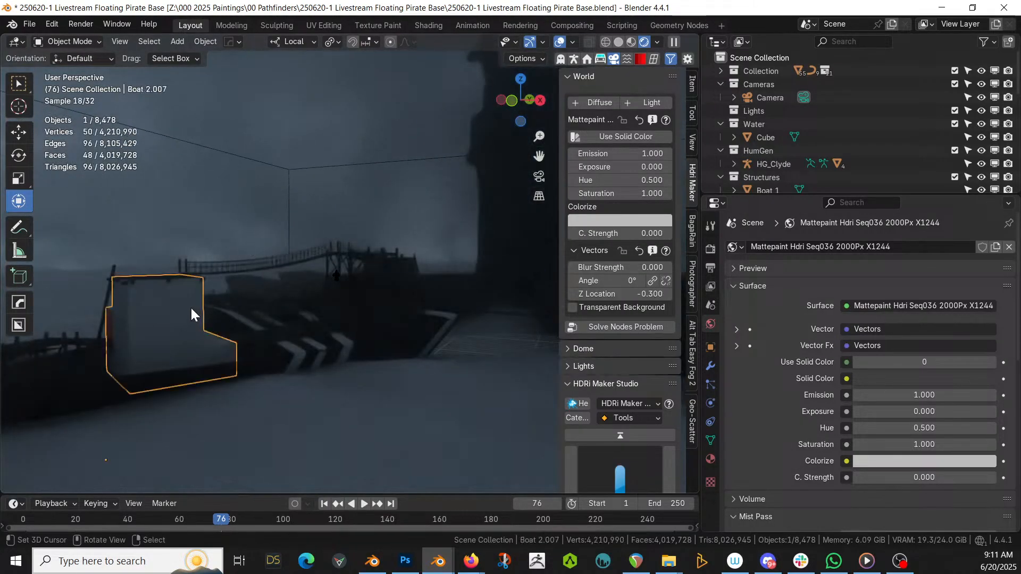
click(711, 366)
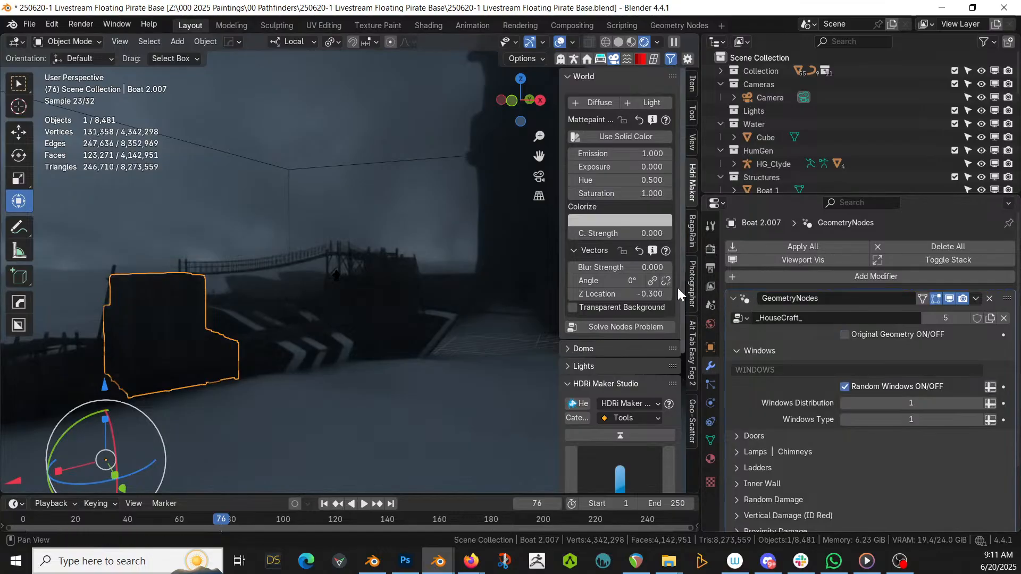
Set the camera exposure to 7.5 in the Photographer add-on and look at the scene through the camera
click(693, 275)
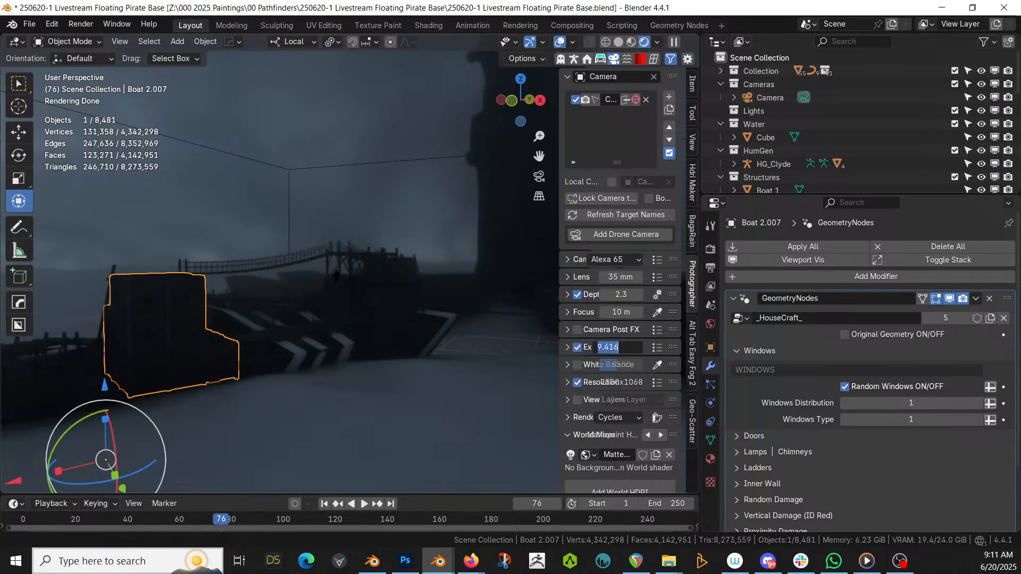
text(7)
key(Return)
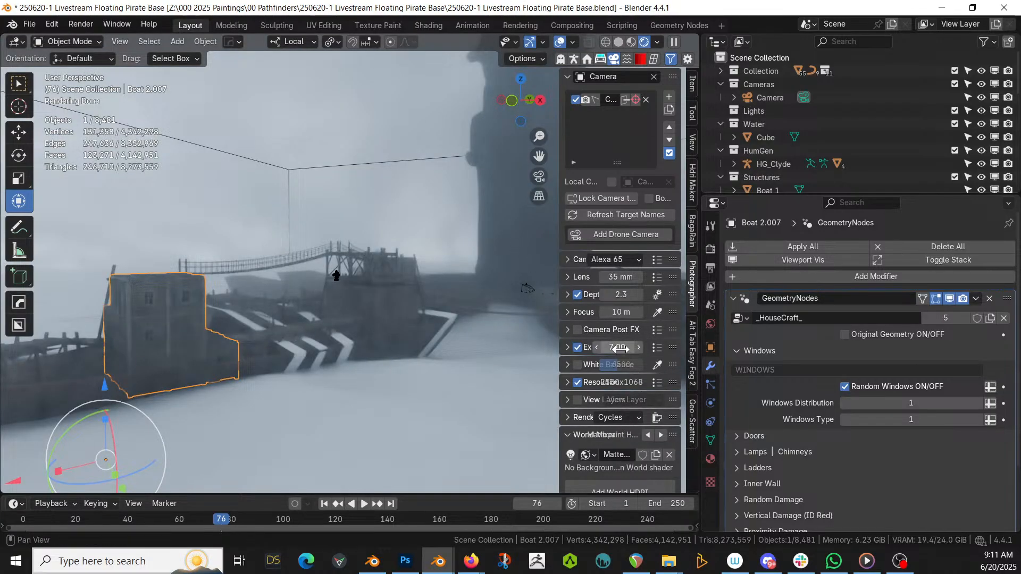
text(.5)
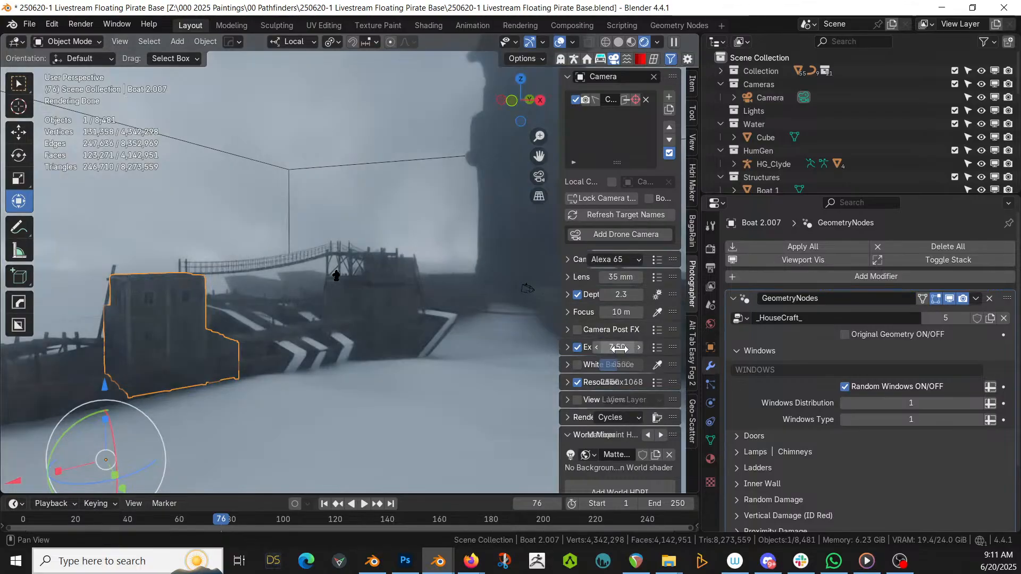
key(Return)
key(KP_0)
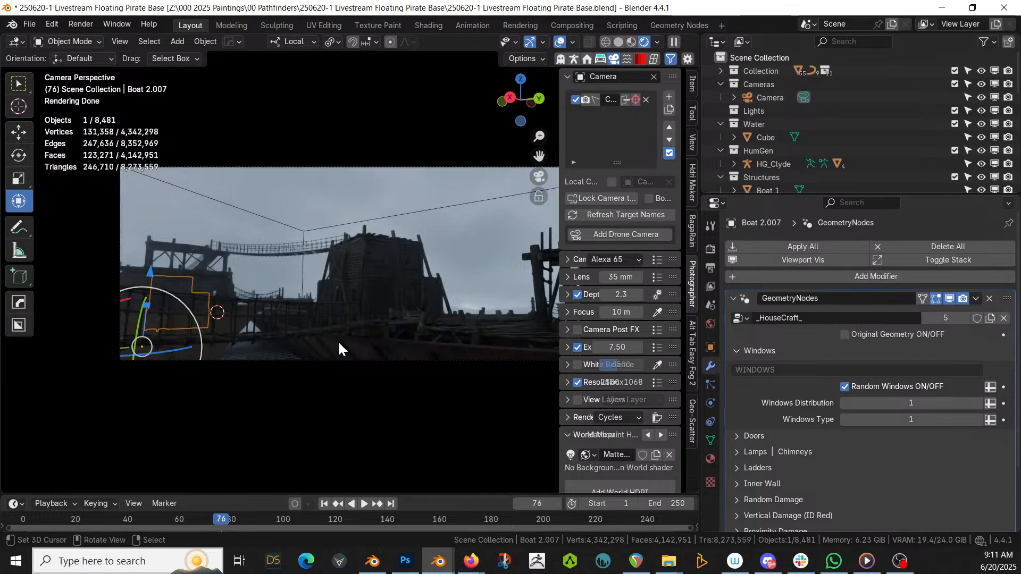
Leave the camera view and switch the viewport to Solid shading
mouse_move(339, 349)
middle_down()
mouse_move(364, 350)
mouse_move(375, 380)
middle_up()
key(z)
click(375, 381)
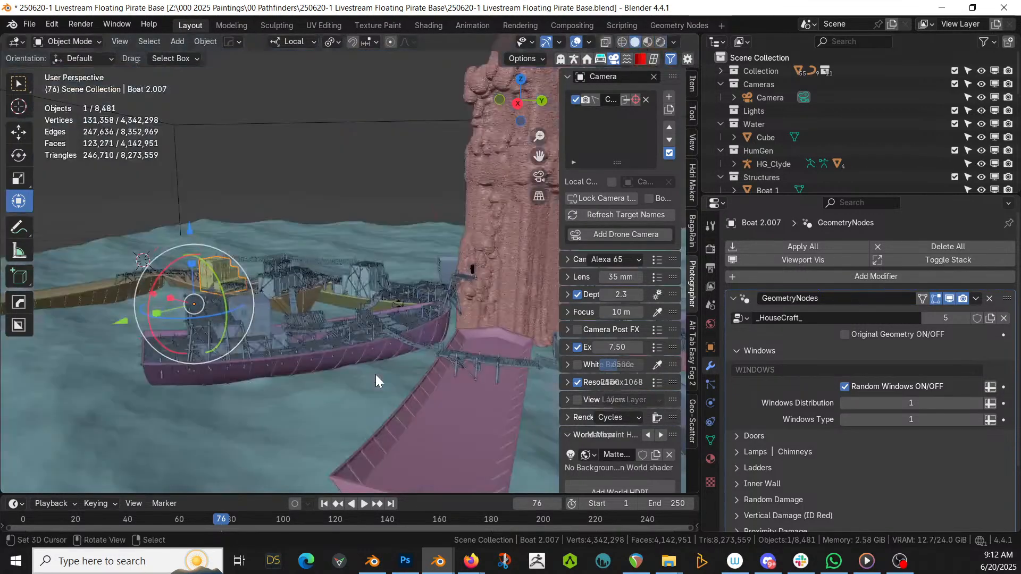
Examine the layout of the boats, ring walkway and central rock tower from above and from several sides
scroll(375, 381, down, 3)
middle_drag(375, 381, 297, 439)
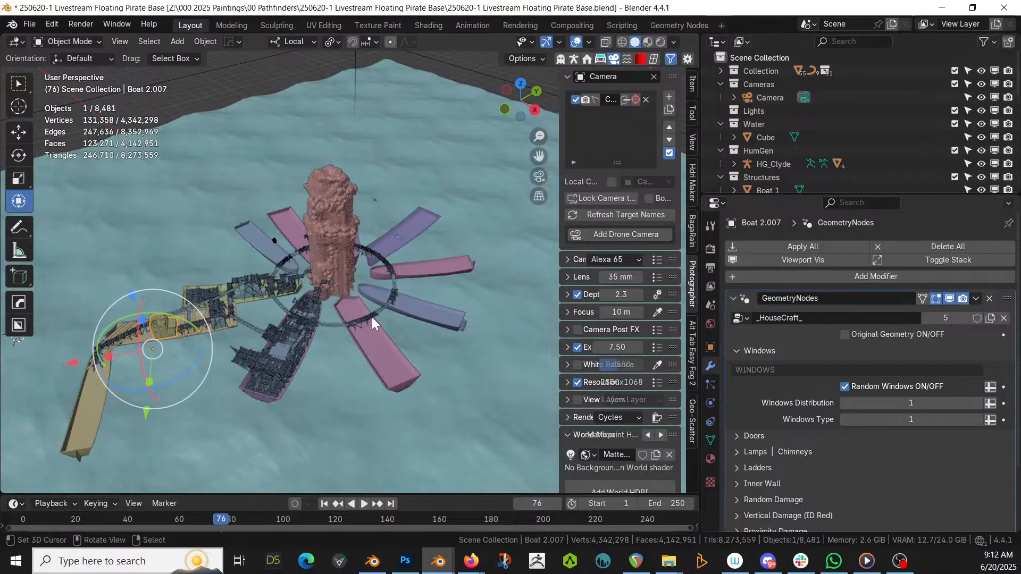
scroll(248, 289, up, 2)
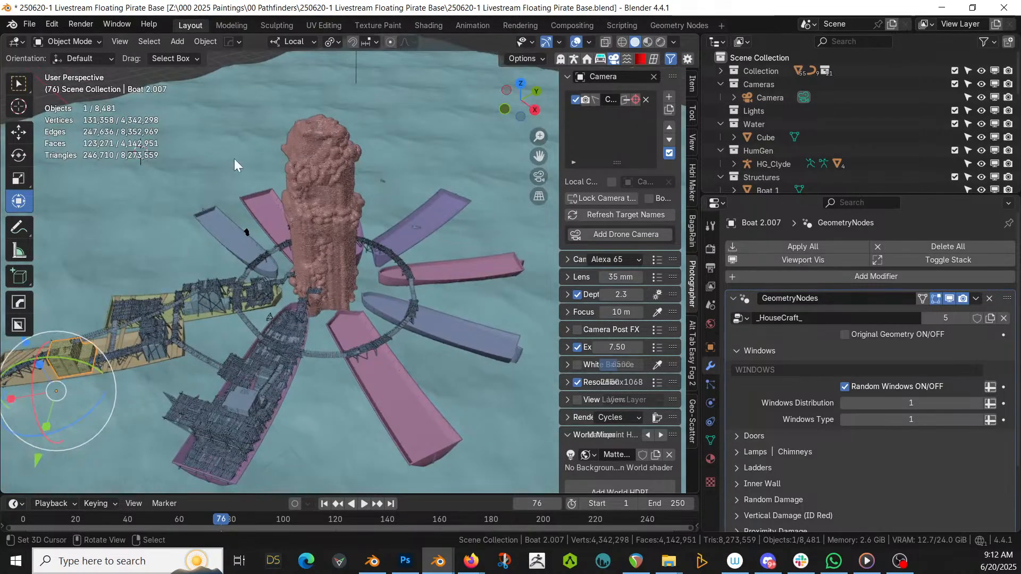
scroll(311, 290, up, 3)
middle_drag(311, 290, 314, 237)
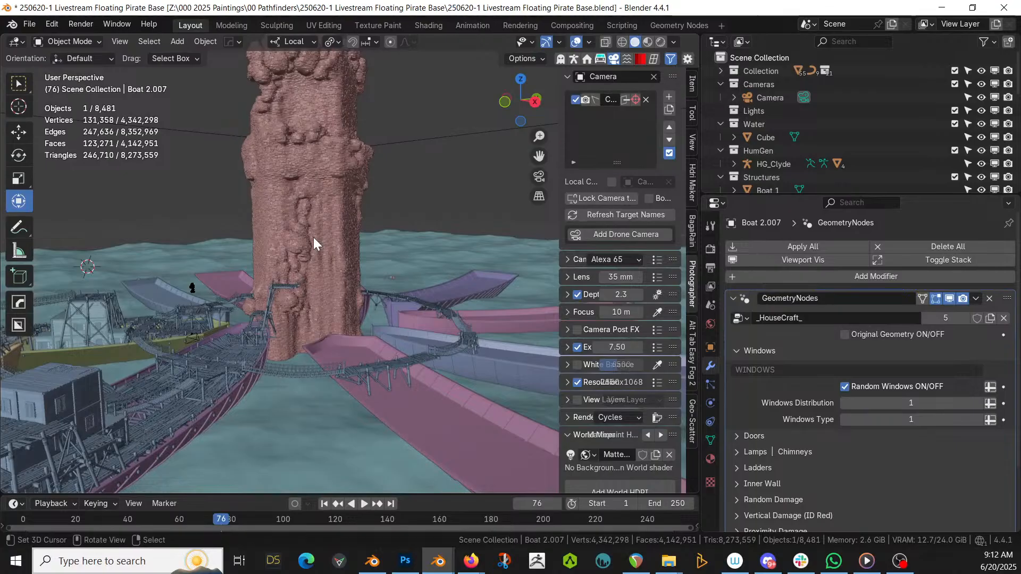
middle_drag(310, 276, 363, 385)
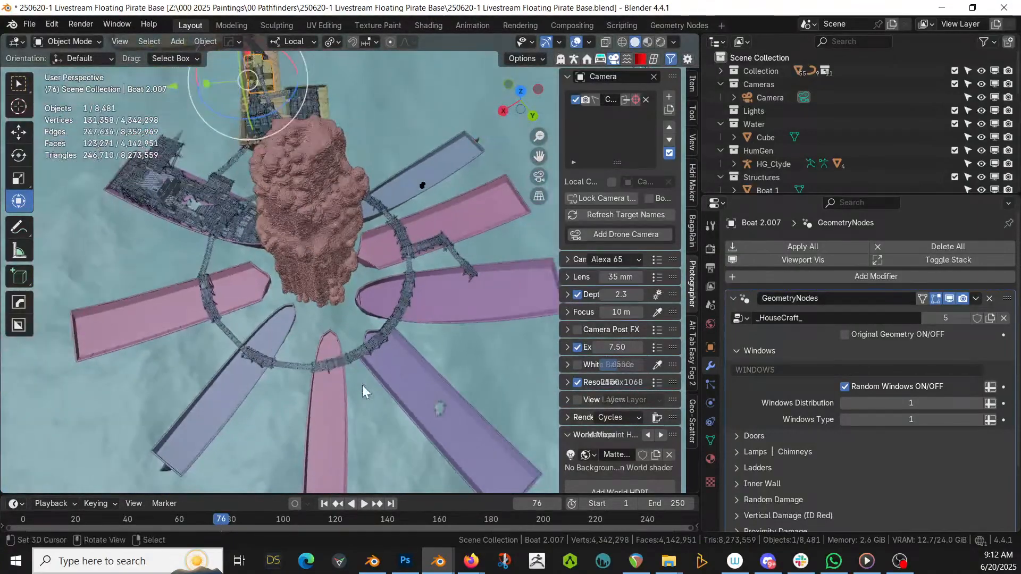
mouse_move(289, 356)
middle_down()
mouse_move(292, 387)
mouse_move(289, 365)
middle_up()
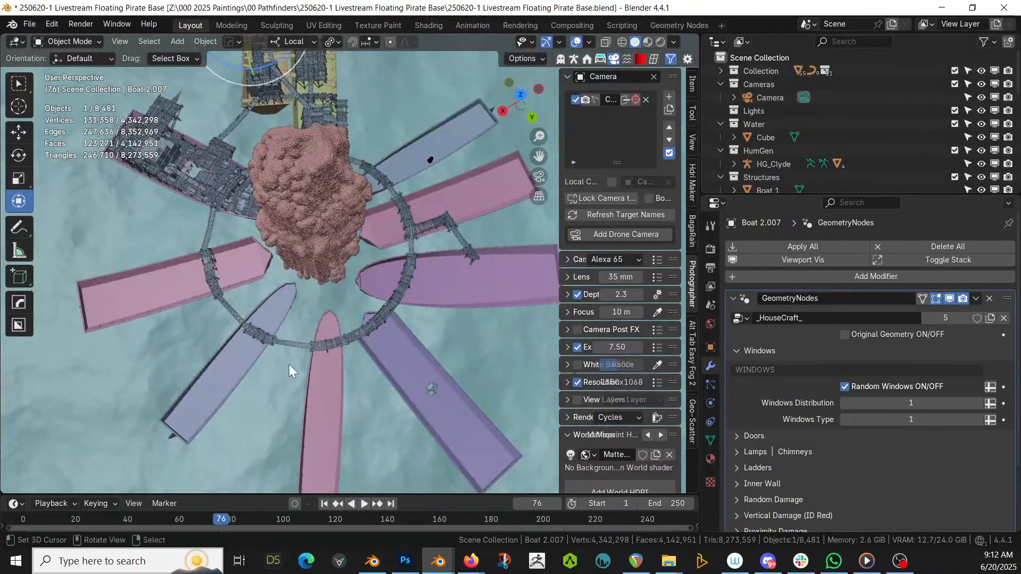
middle_drag(262, 312, 304, 221)
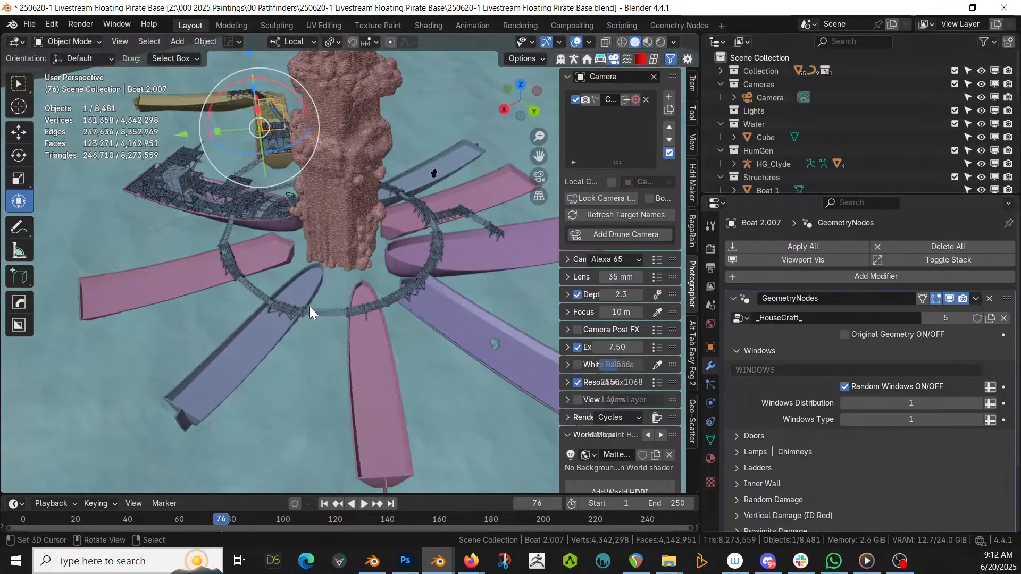
middle_drag(330, 292, 400, 322)
scroll(351, 357, up, 3)
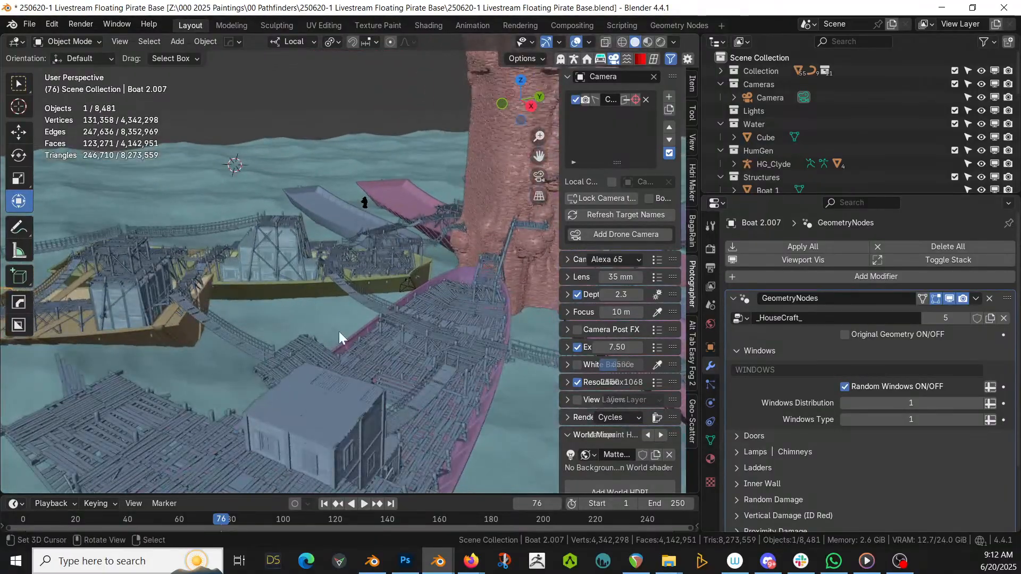
middle_drag(275, 269, 349, 340)
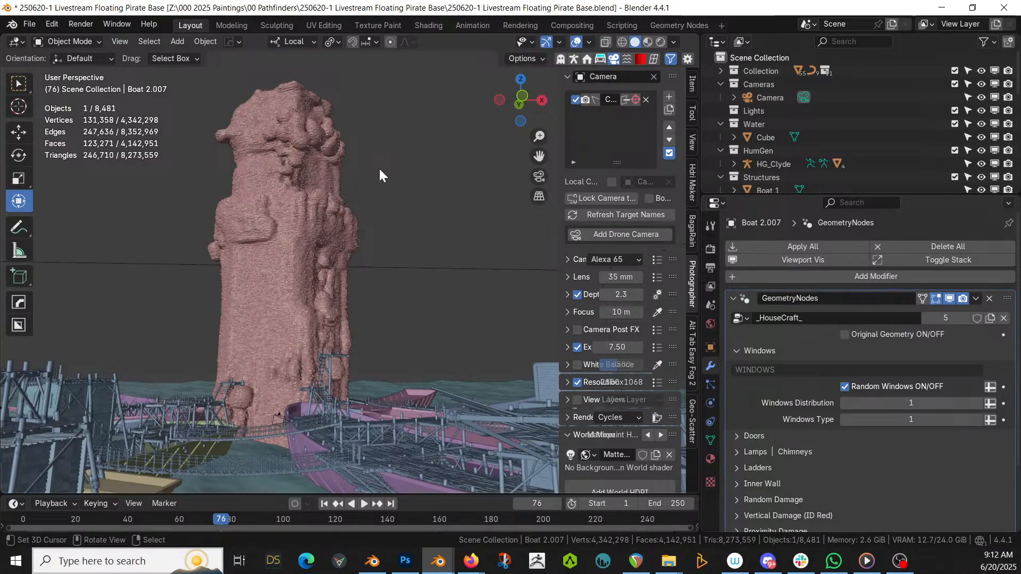
middle_drag(379, 167, 321, 296)
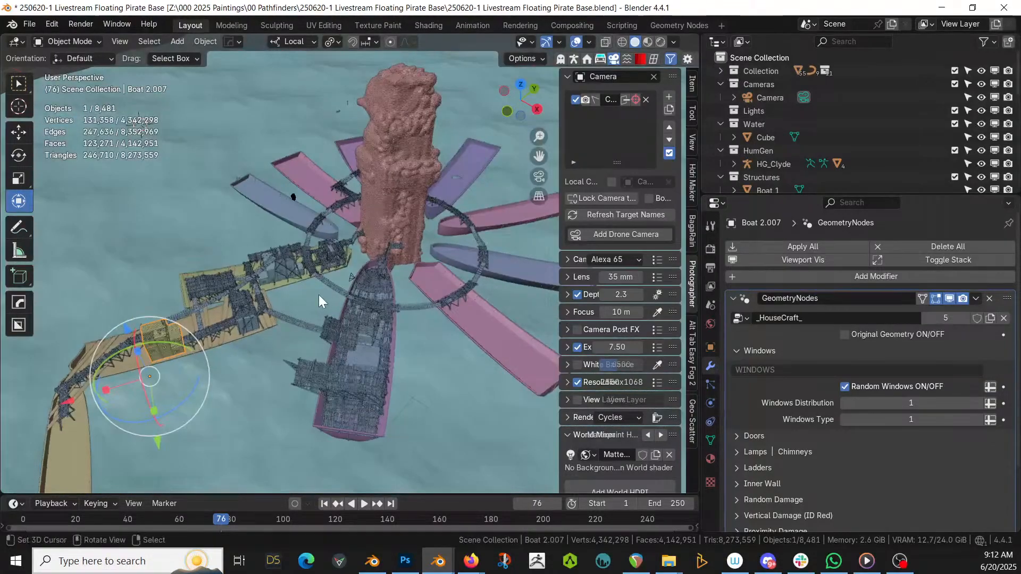